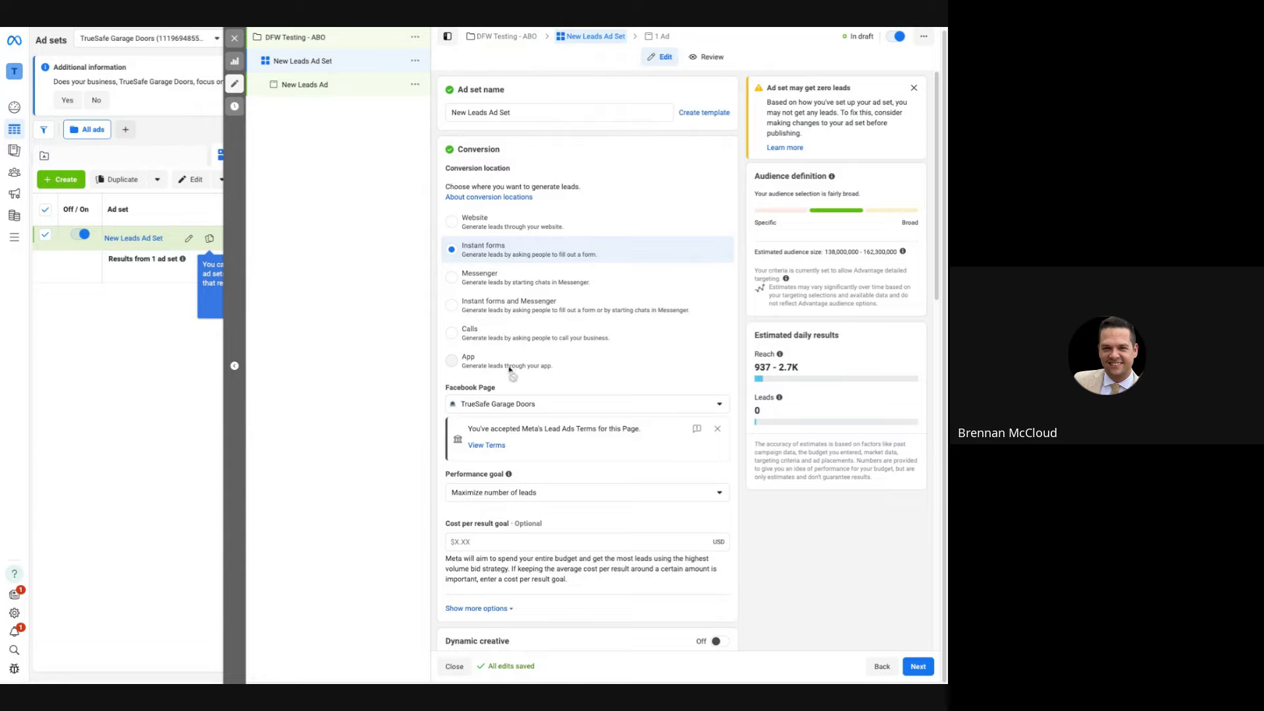
Set the ad set's conversion location to Messenger and its daily budget to $10
left_click(468, 279)
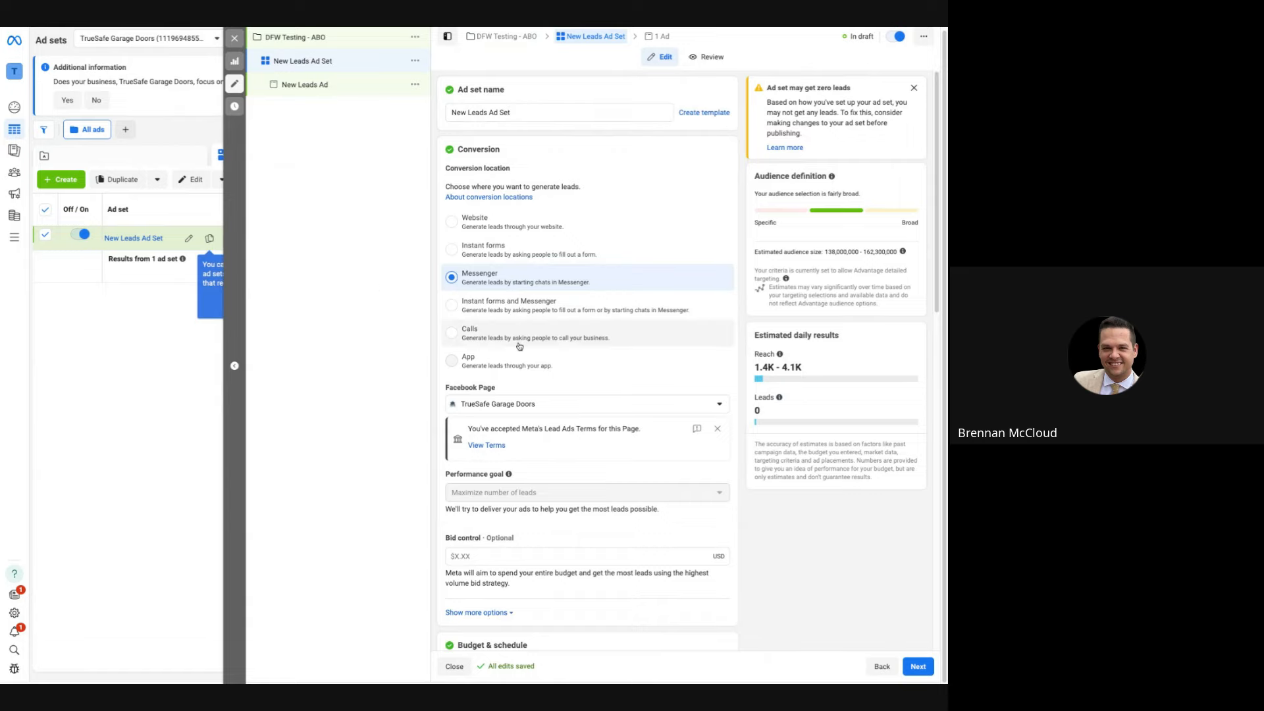
scroll(520, 342, "down", 1)
scroll(520, 349, "down", 5)
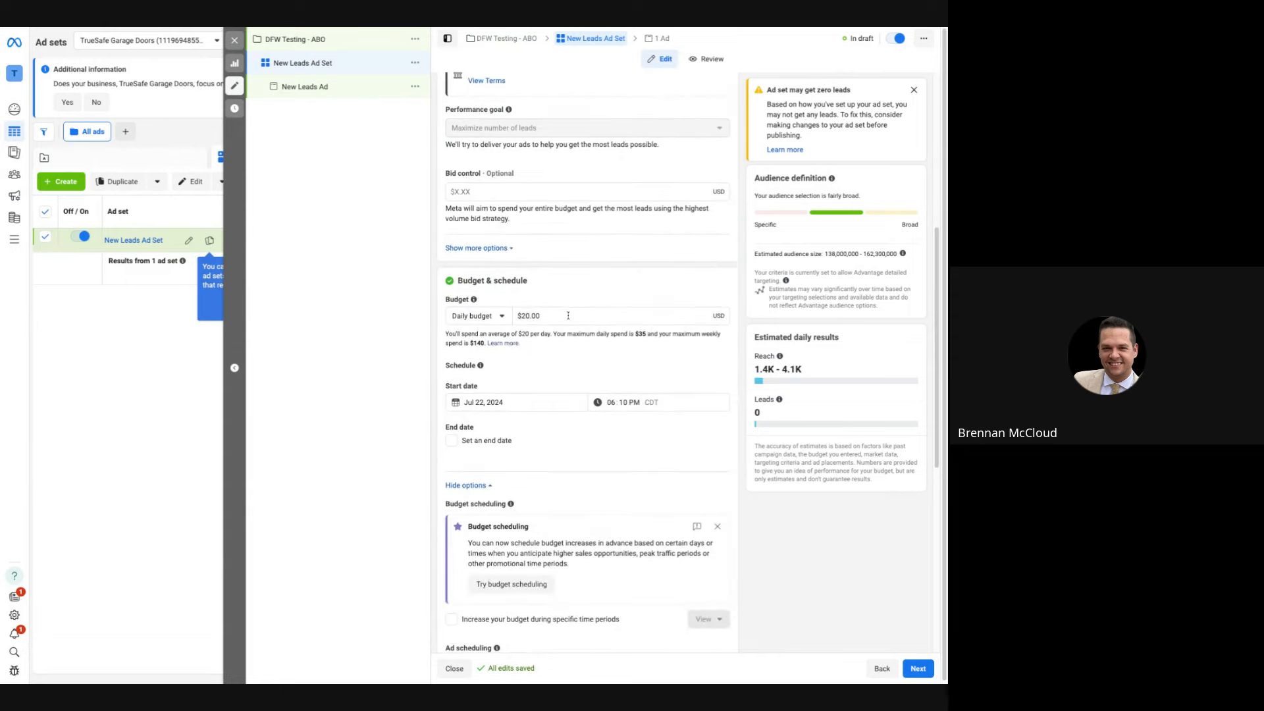
scroll(555, 334, "down", 2)
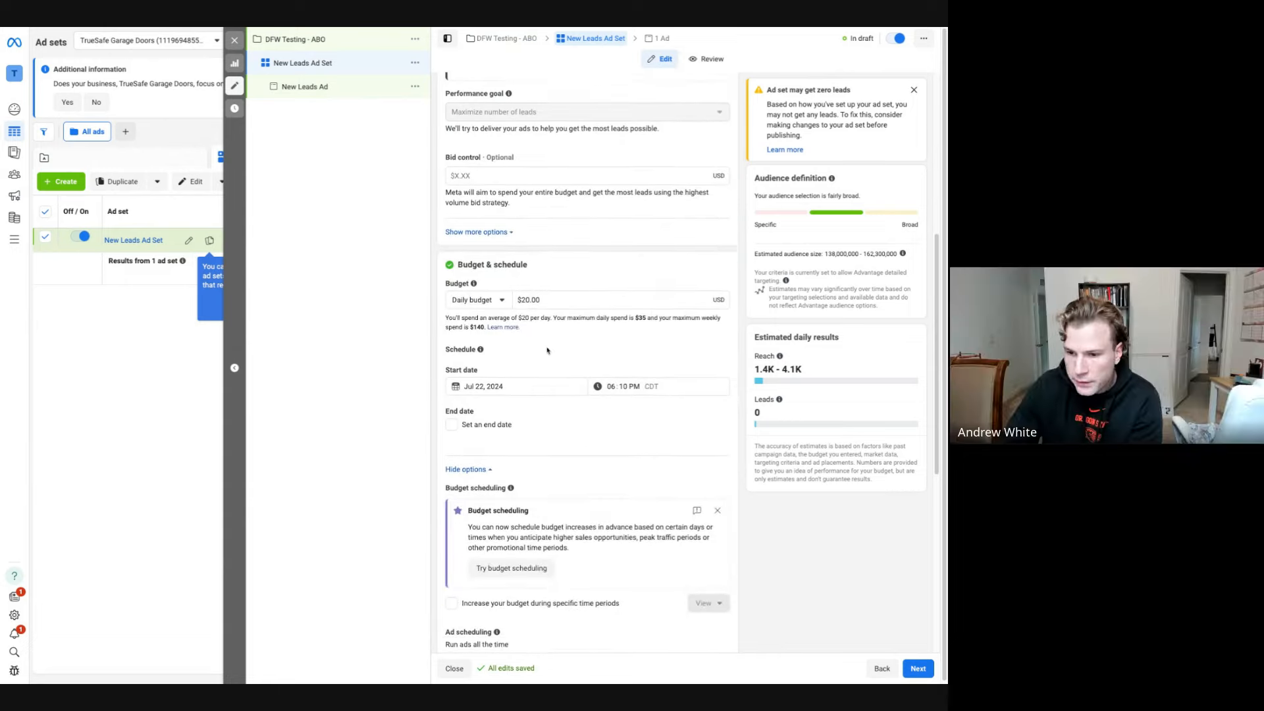
left_click(500, 242)
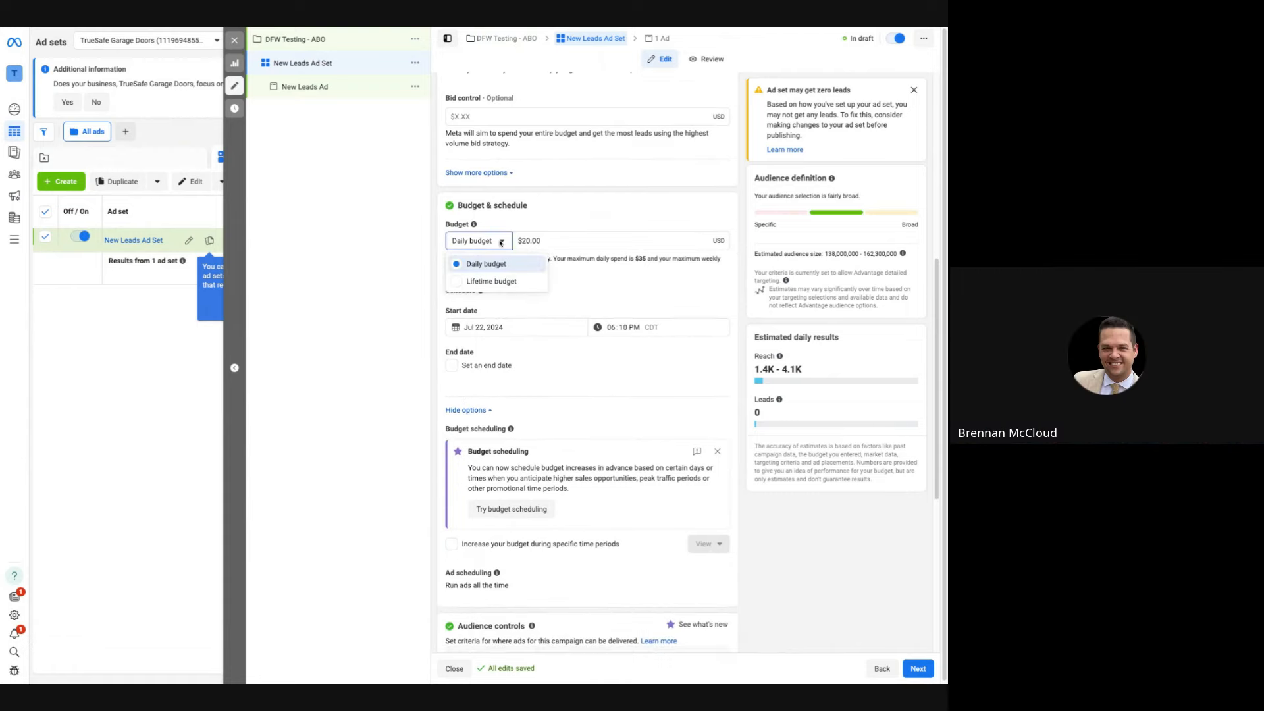
left_click(502, 243)
key("Tab")
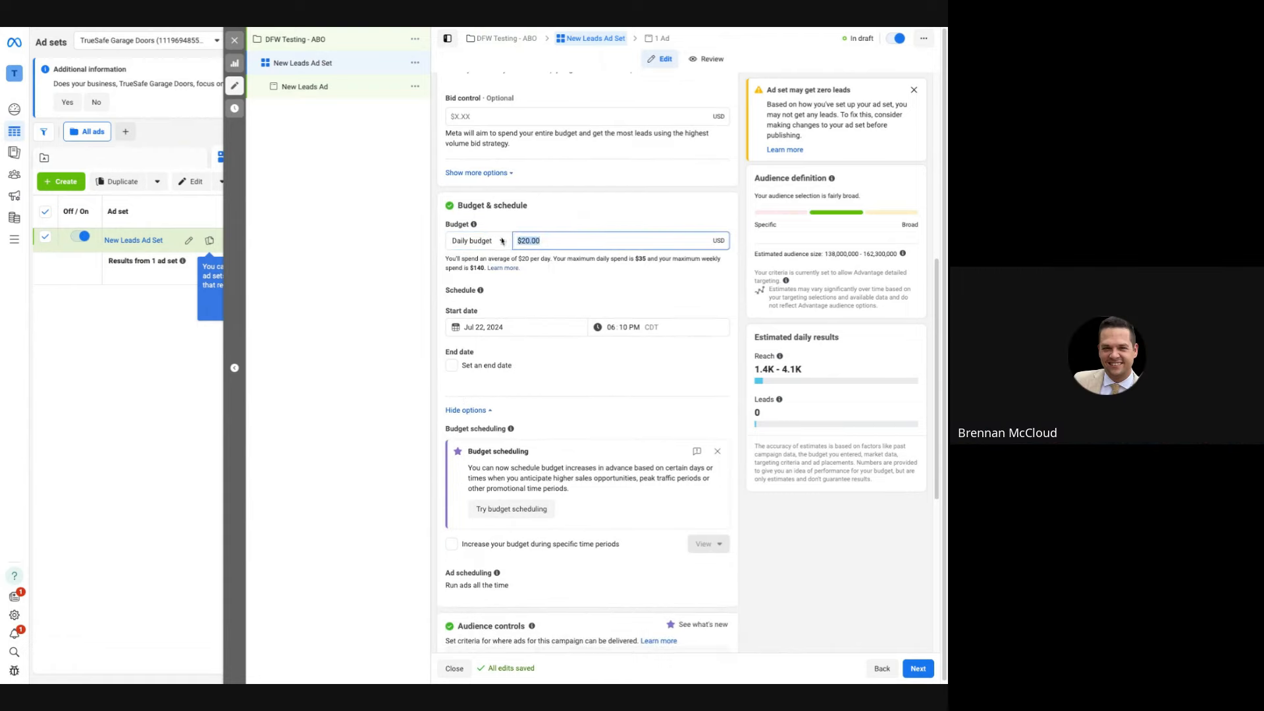
type("10")
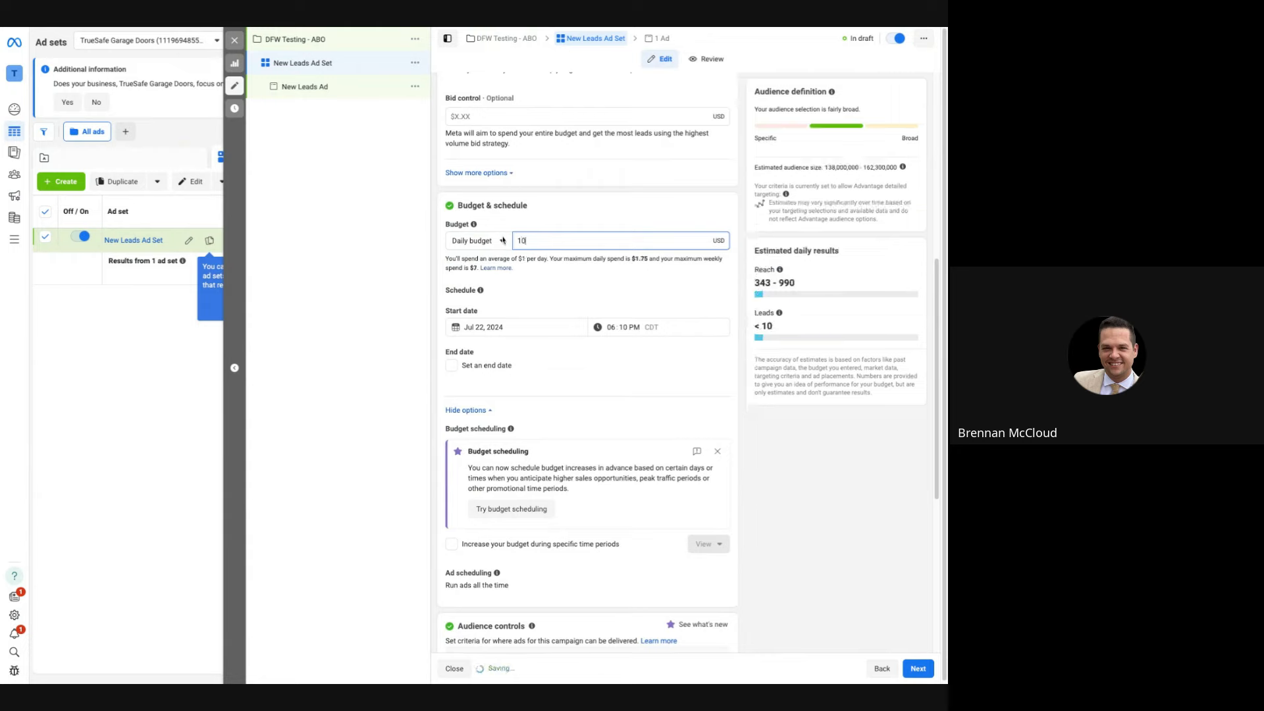
left_click(407, 283)
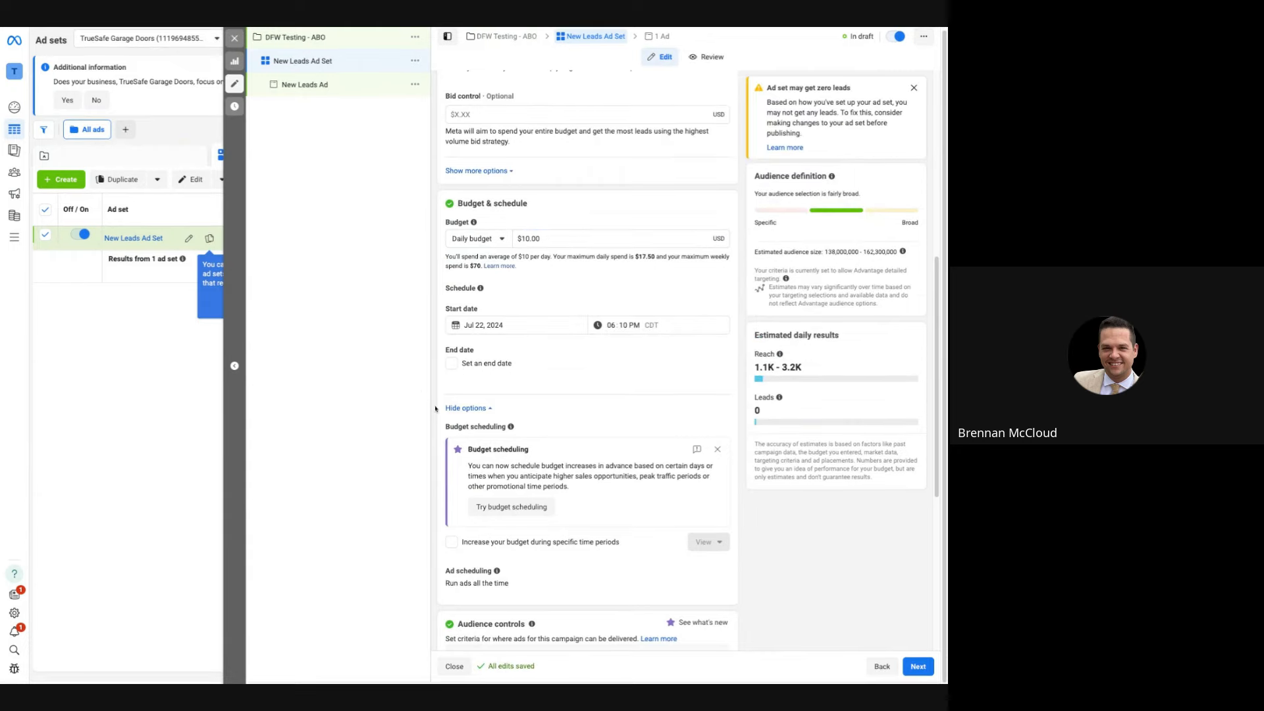
Open the audience locations for editing and remove the United States from them
scroll(656, 464, "down", 3)
scroll(656, 465, "down", 1)
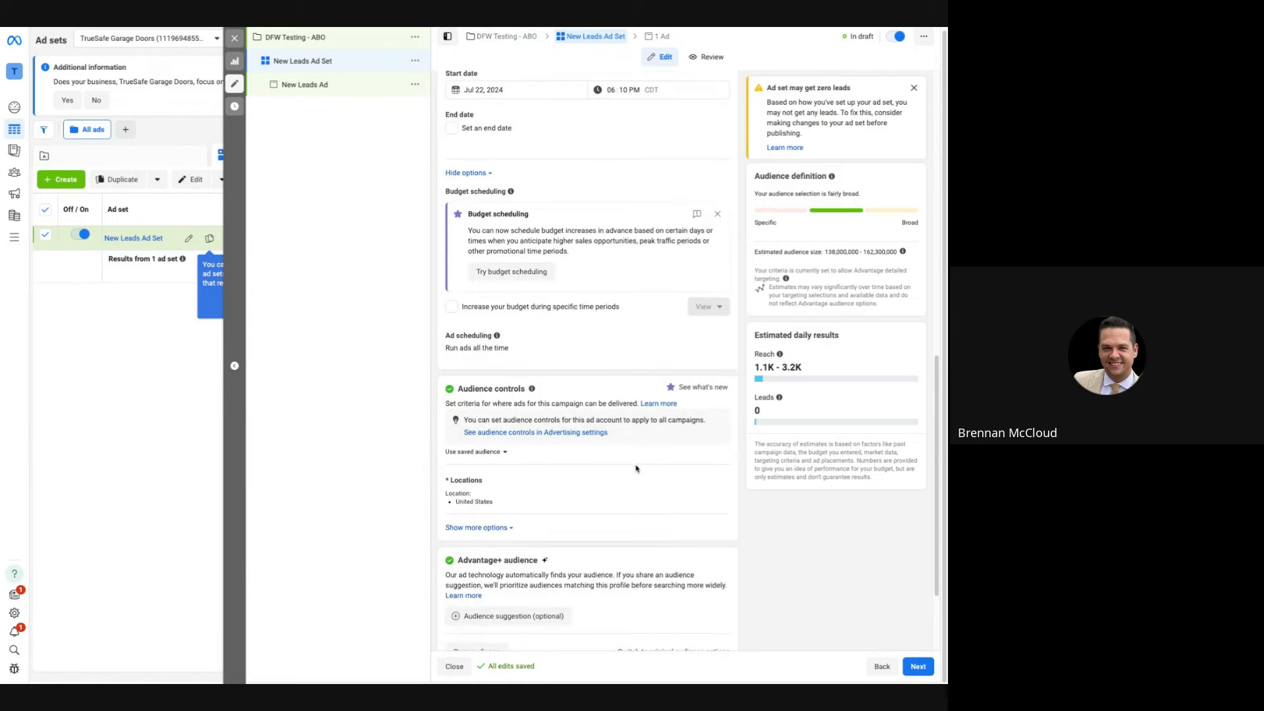
scroll(504, 395, "down", 2)
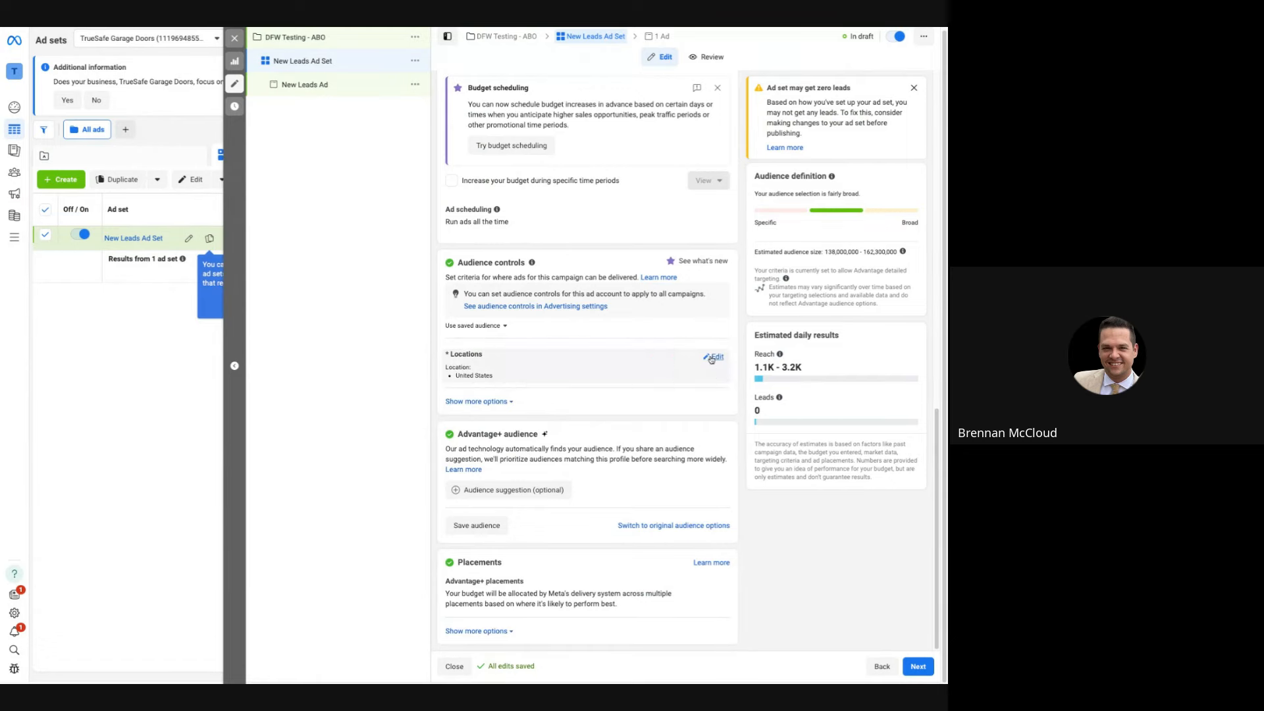
left_click(714, 356)
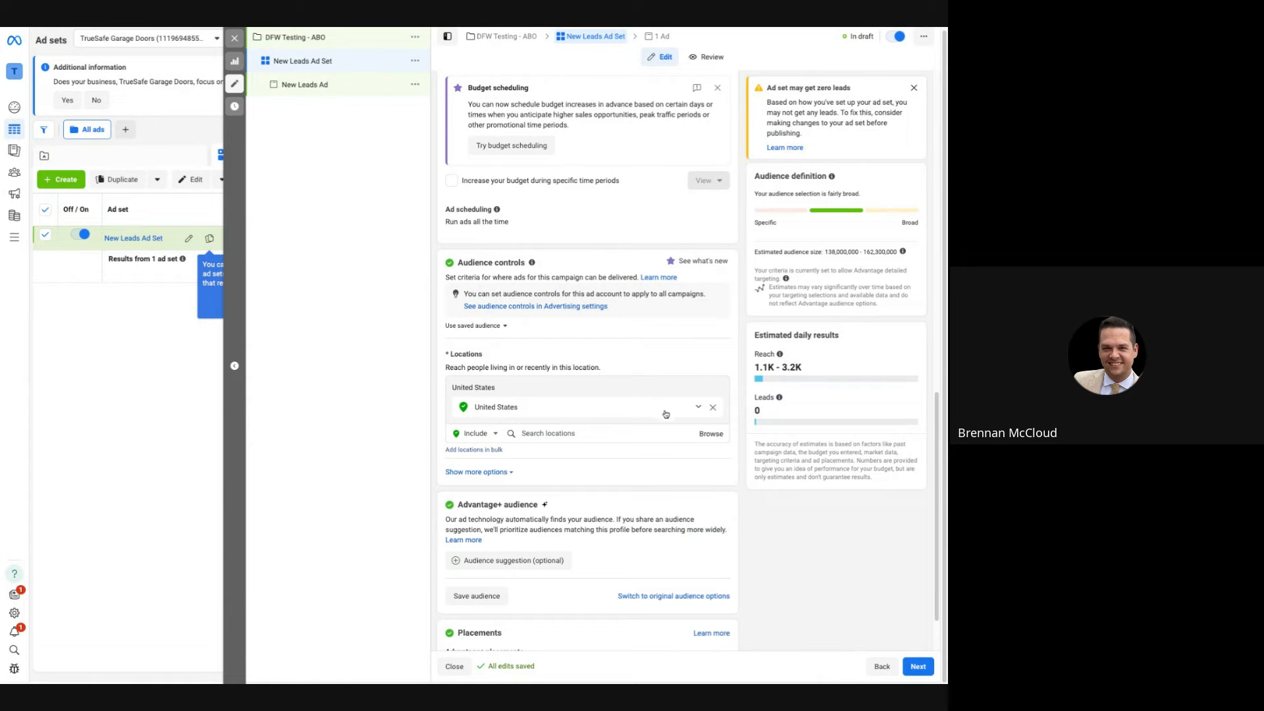
left_click(713, 409)
Search the audience locations for the Dallas-Fort Worth area
left_click(574, 411)
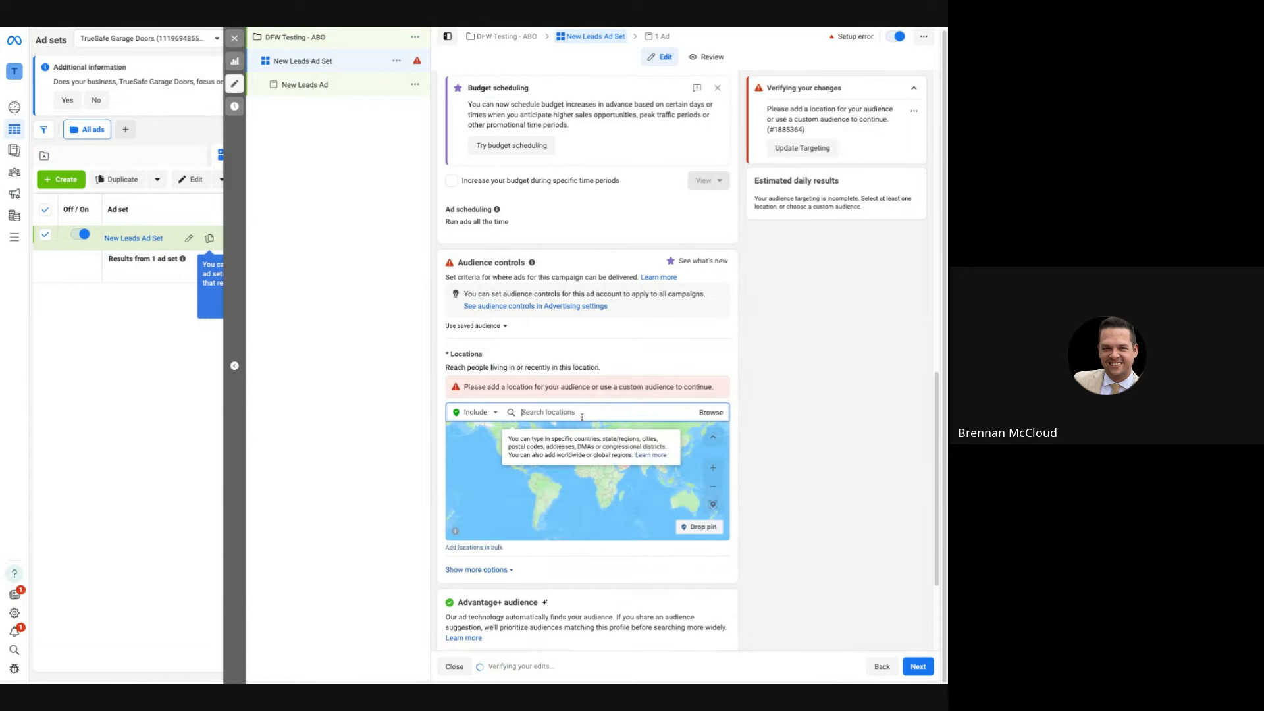
type("D")
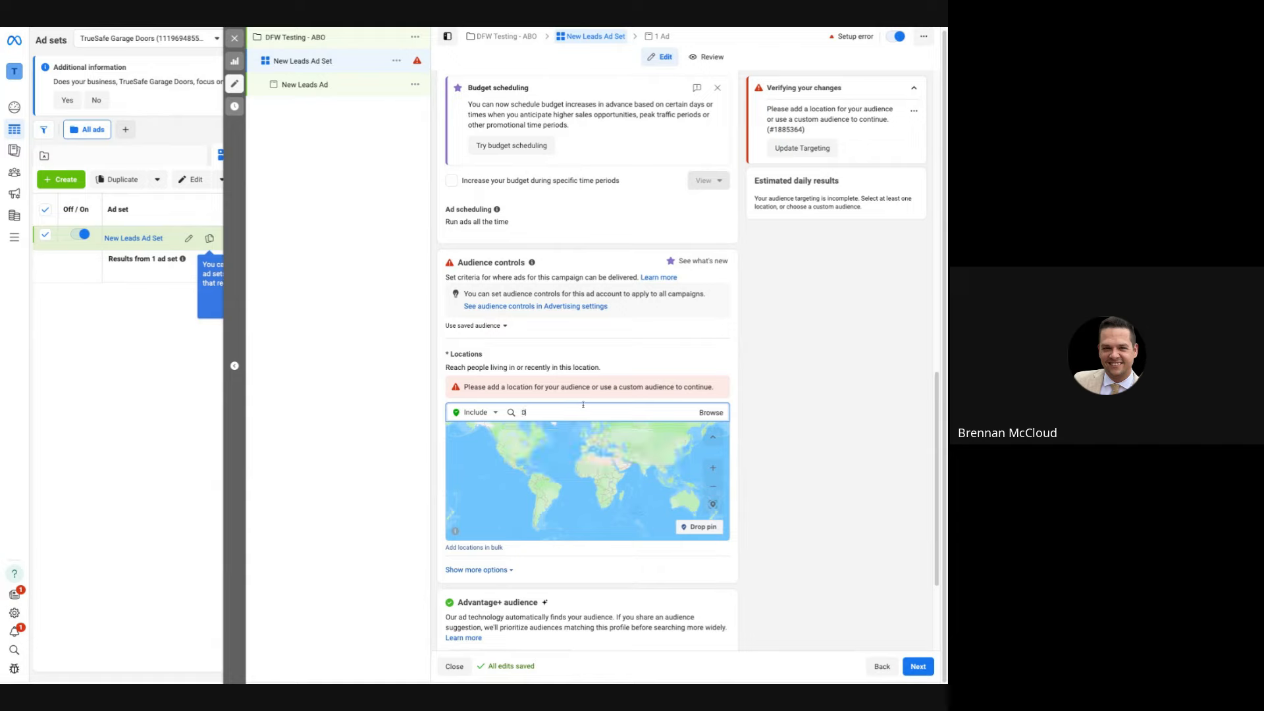
type("allas Fort Wo")
key("BackSpace")
key("BackSpace")
key("BackSpace")
key("BackSpace")
key("BackSpace")
key("BackSpace")
key("BackSpace")
type("-For")
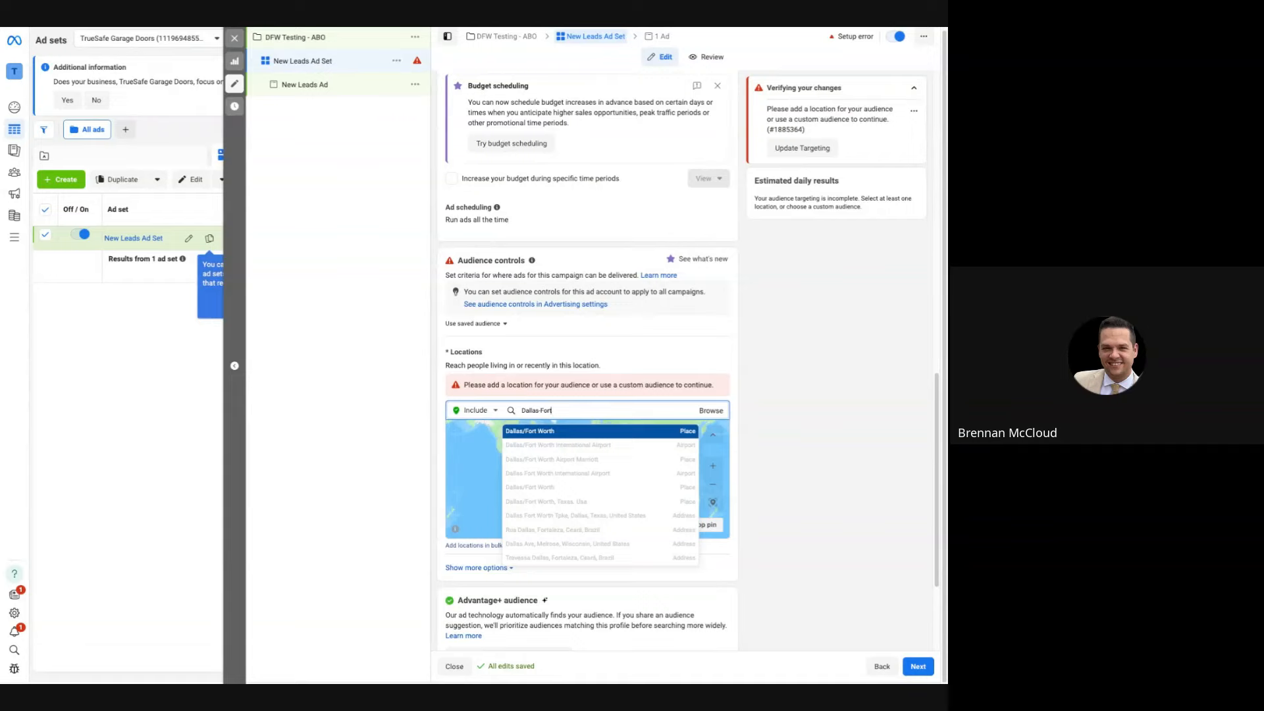
Try to find the Dallas DMA market area in the location search
key("BackSpace")
key("BackSpace")
key("BackSpace")
key("BackSpace")
key("BackSpace")
type("F")
key("BackSpace")
key("BackSpace")
type("ema")
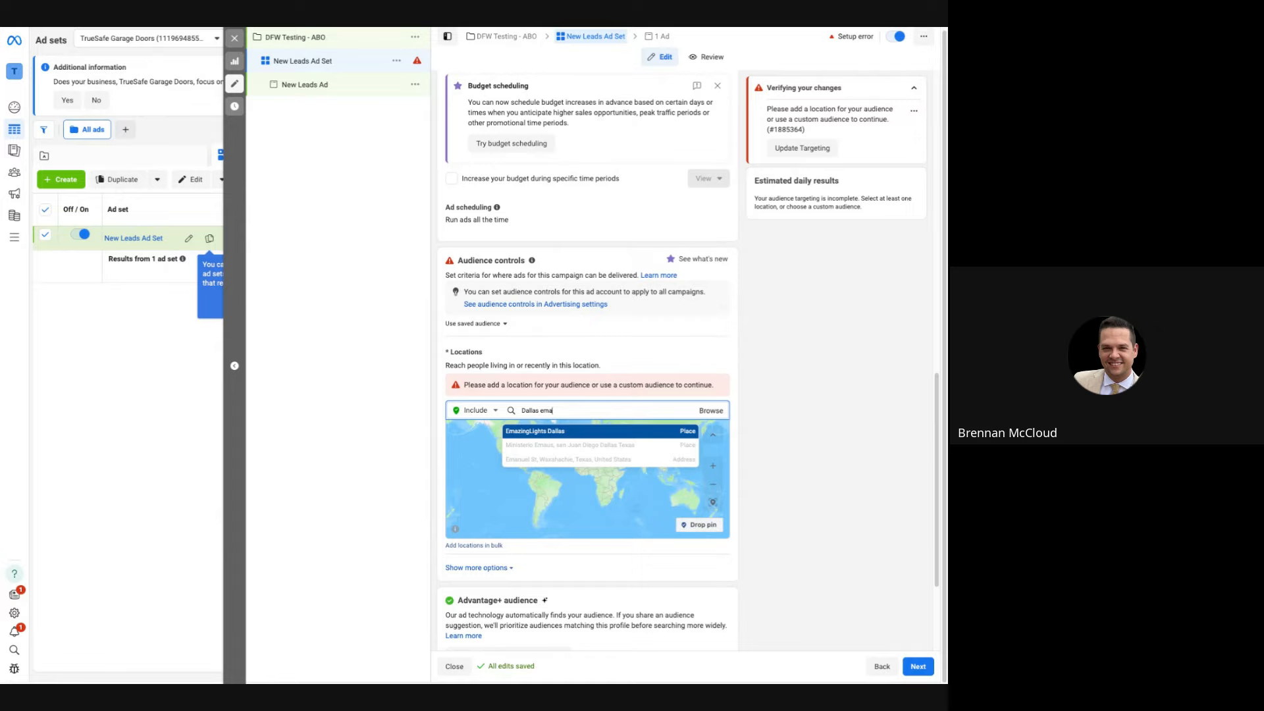
key("BackSpace")
key("BackSpace")
key("BackSpace")
type("dma")
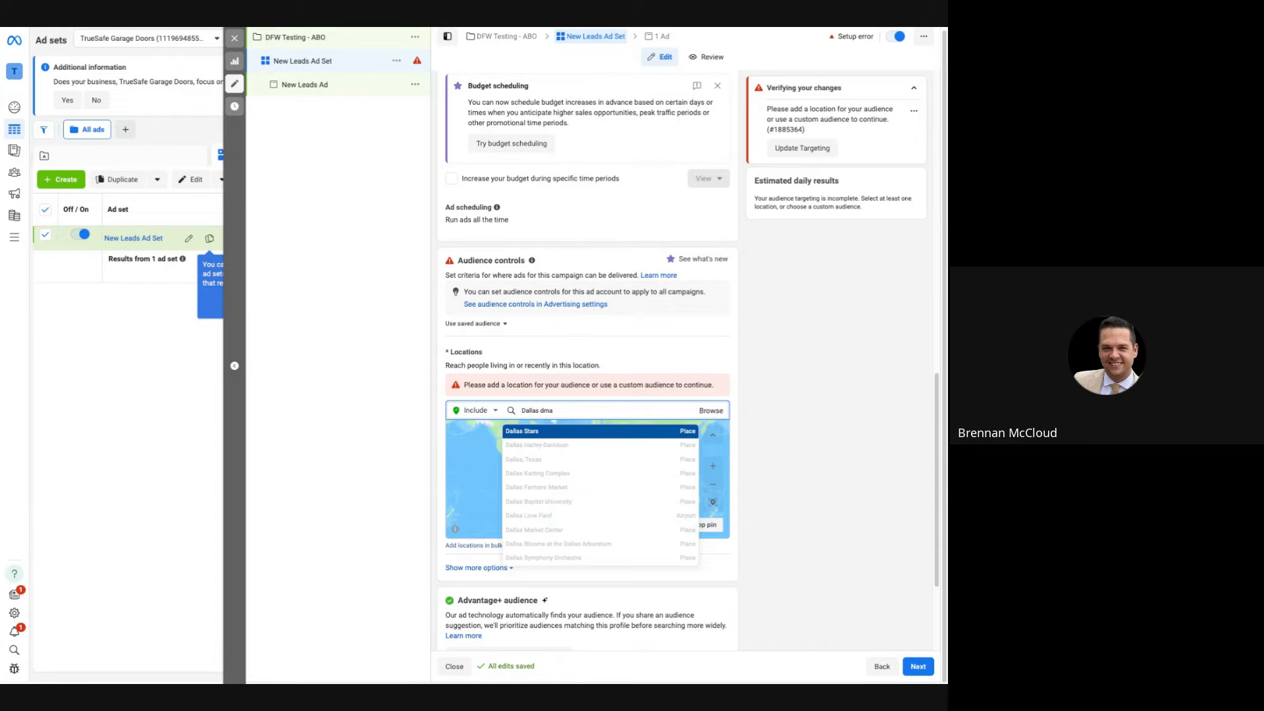
Add Dallas County, Texas, as an included audience location
key("BackSpace")
key("BackSpace")
key("BackSpace")
type("Count")
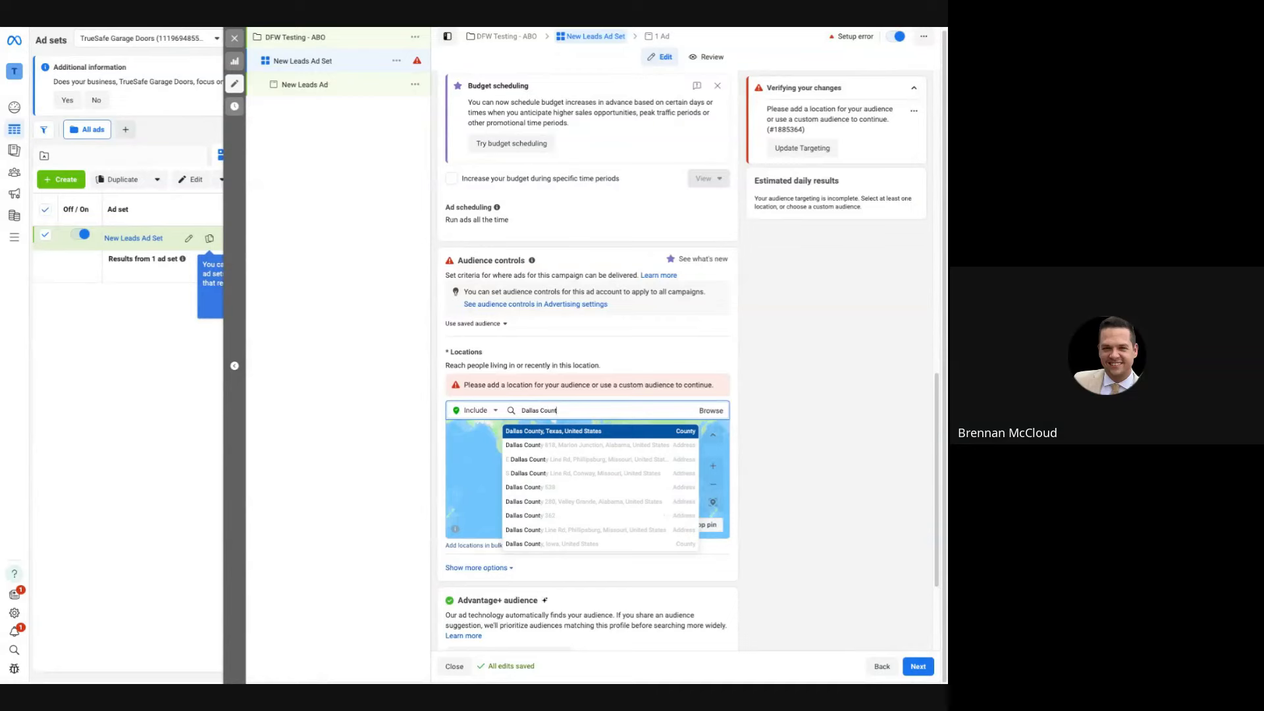
left_click(568, 431)
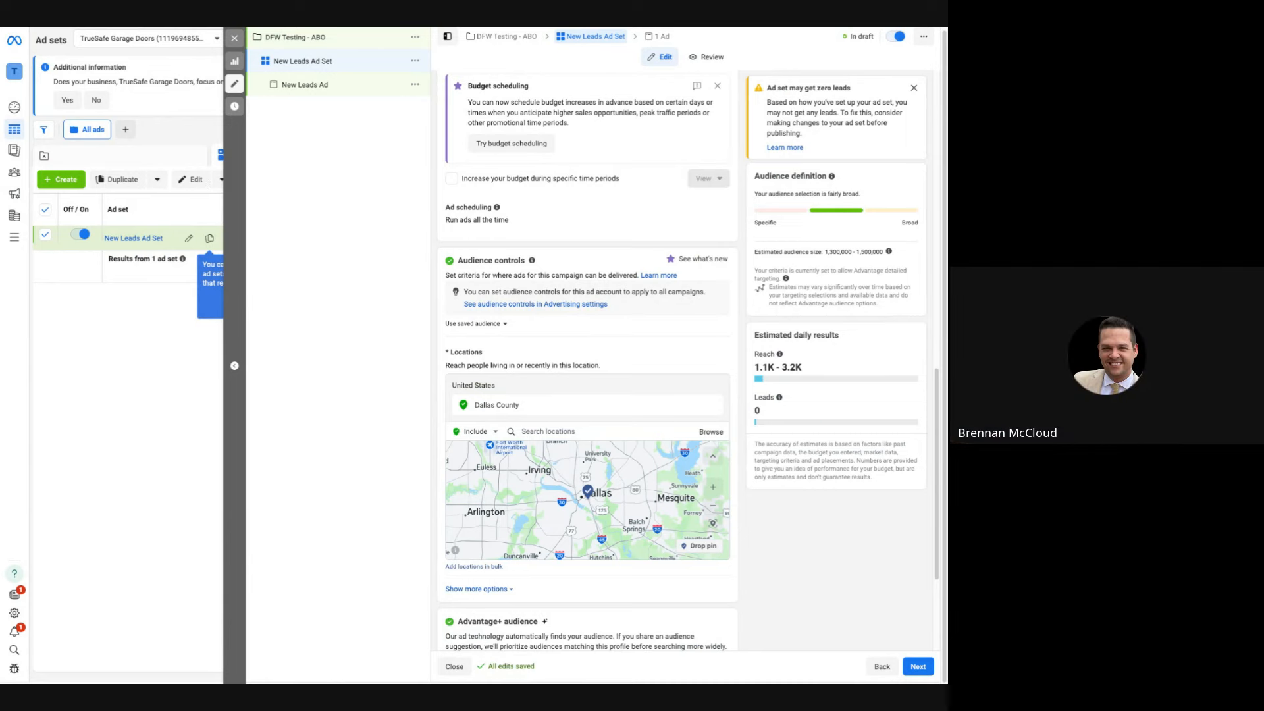
Search the audience locations for Collin County, Texas
left_click(548, 432)
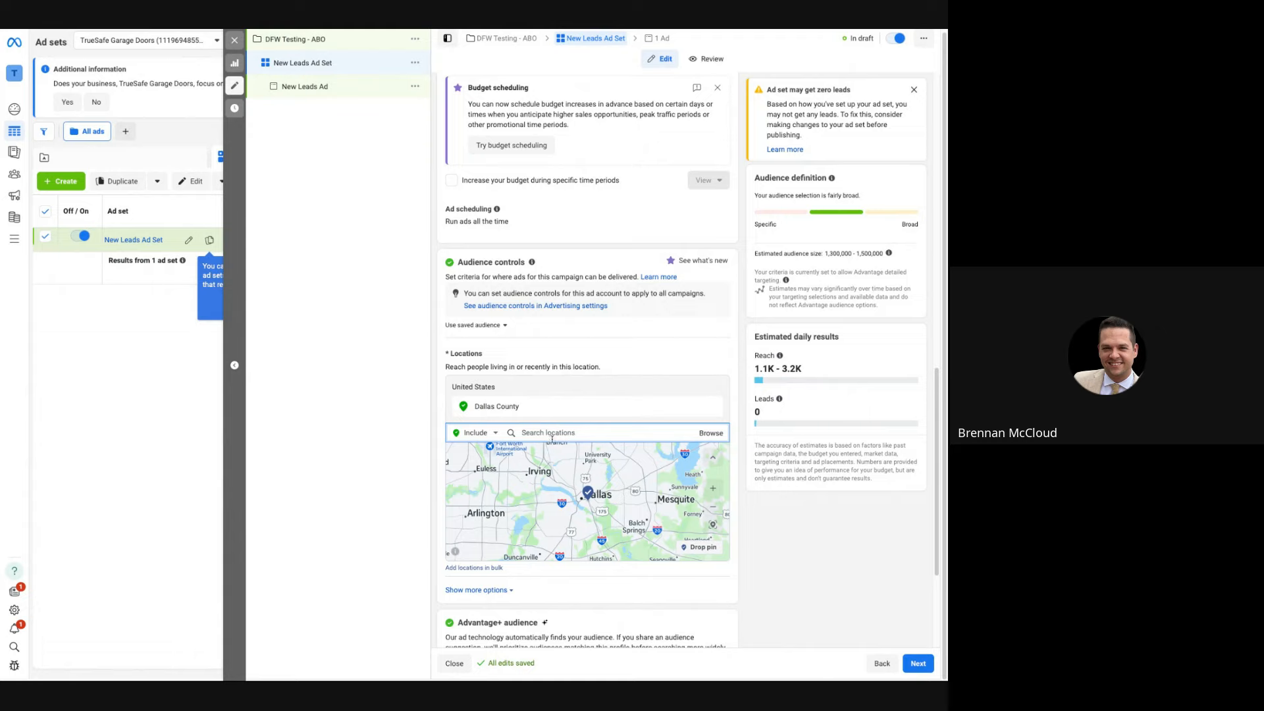
type("coll")
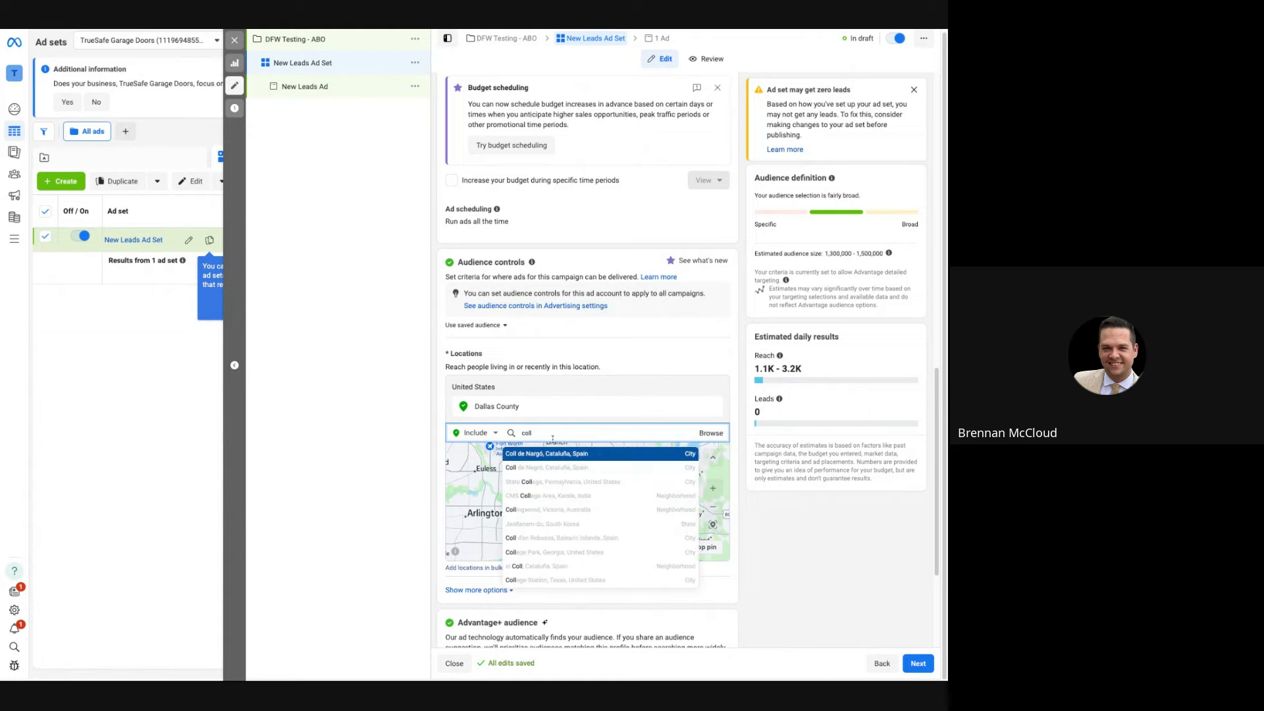
type("in County")
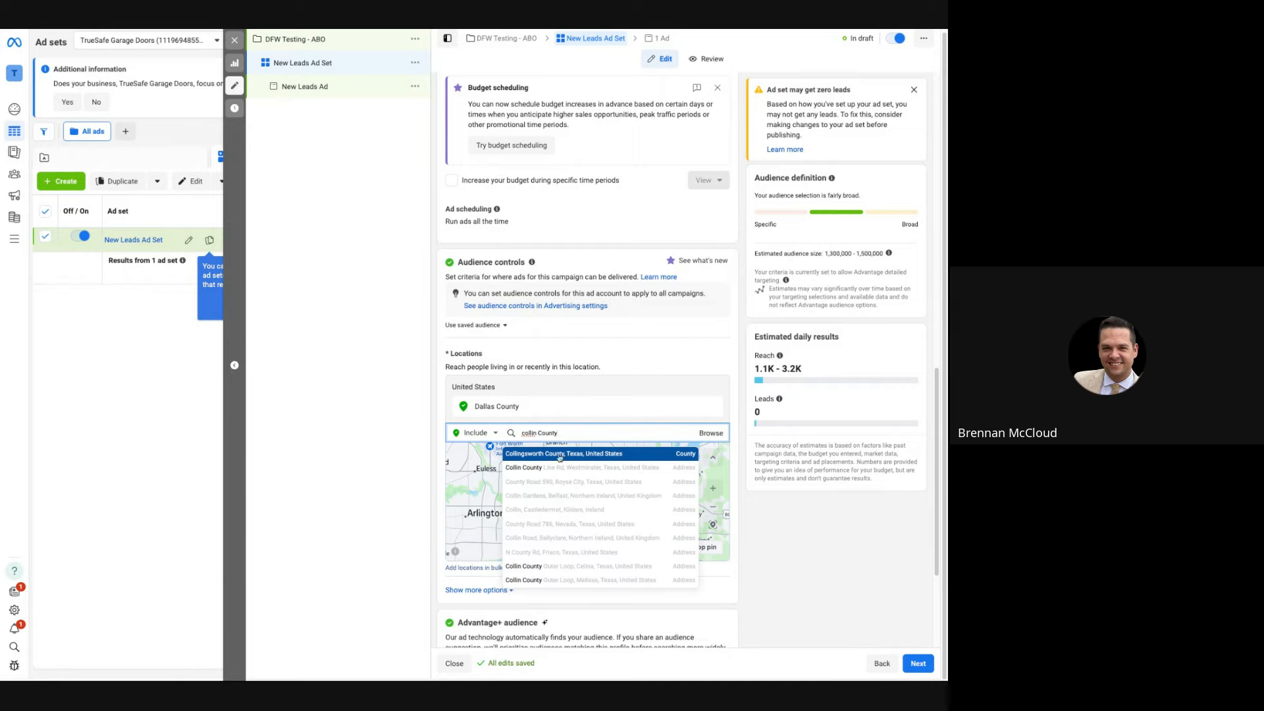
type("Texas")
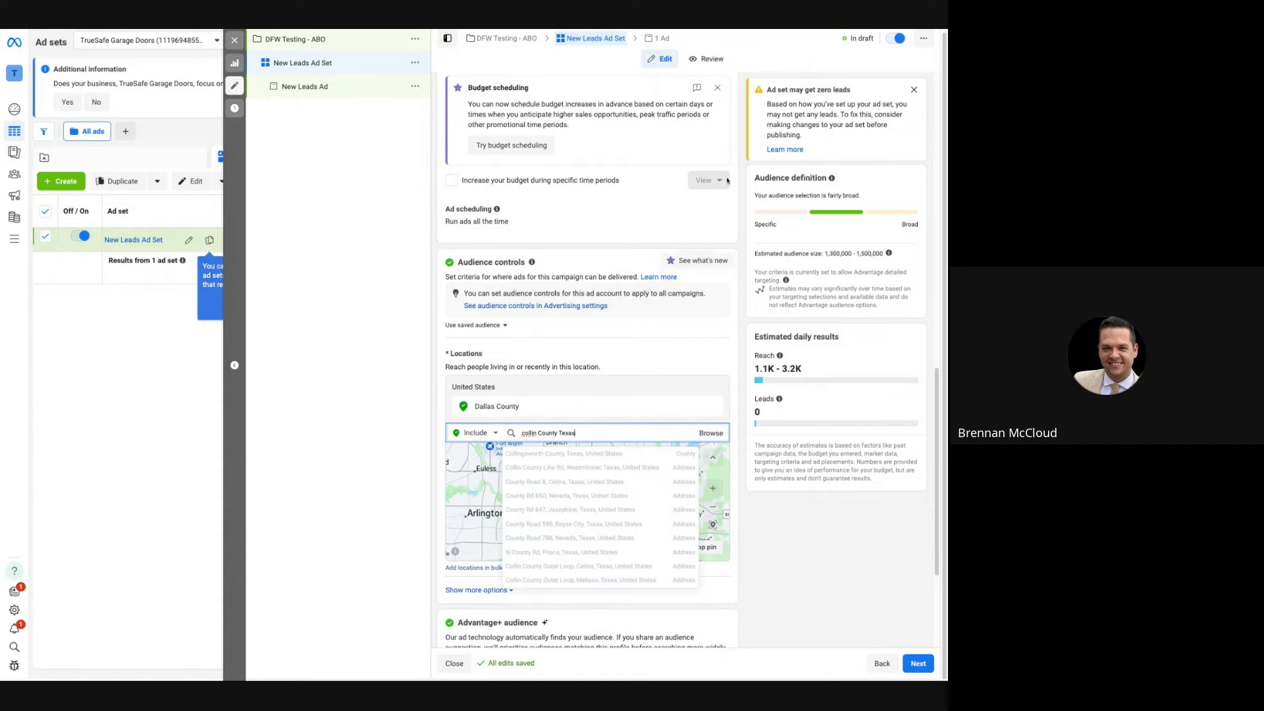
left_click(790, 31)
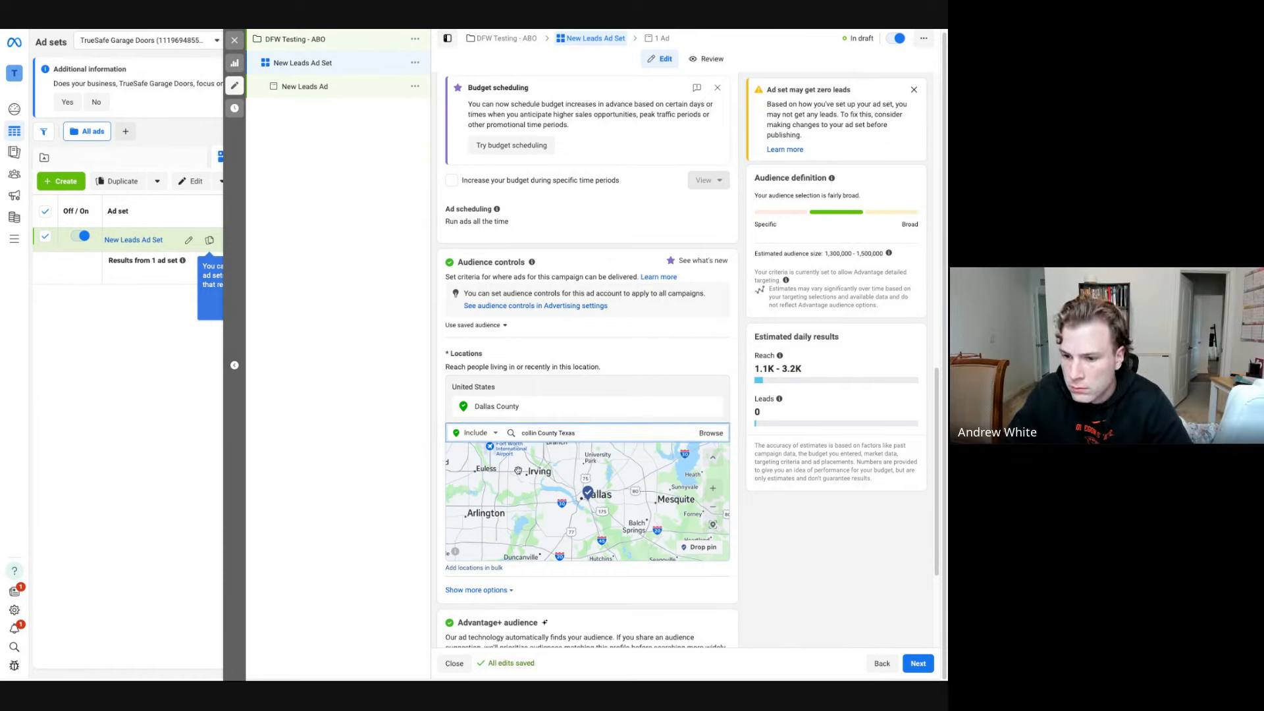
triple_click(532, 435)
type("c")
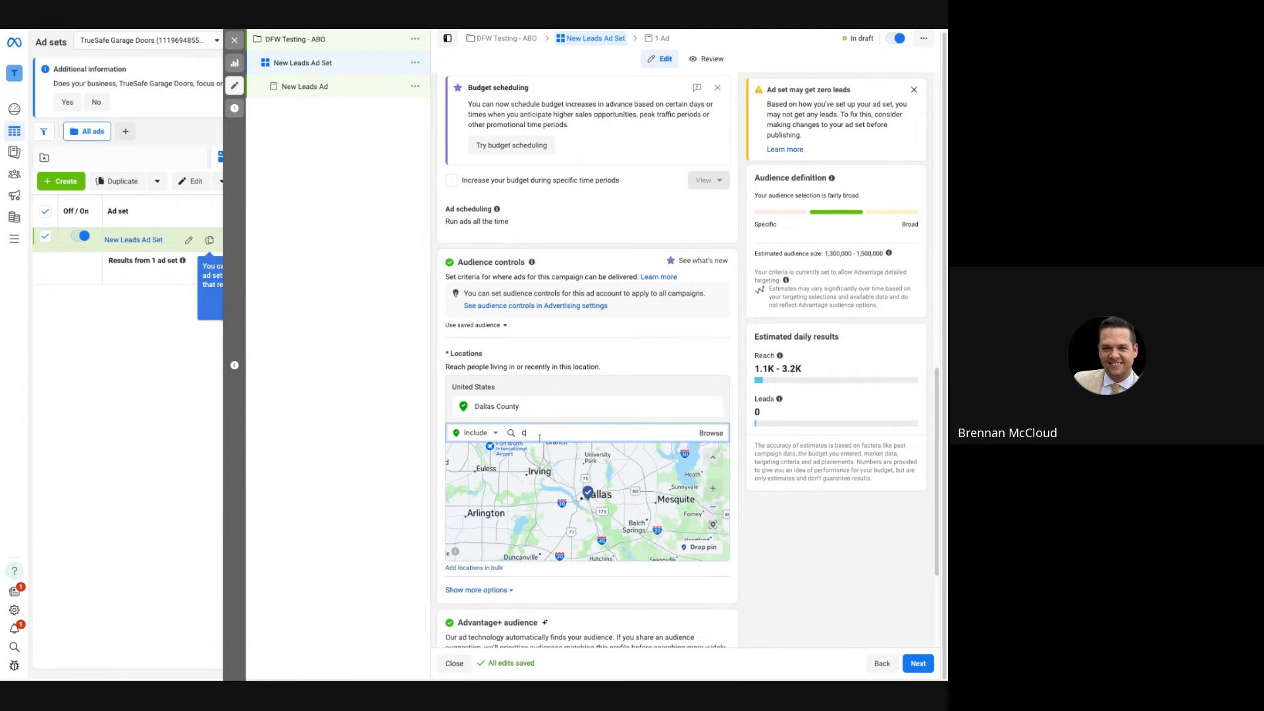
type("ollin County M")
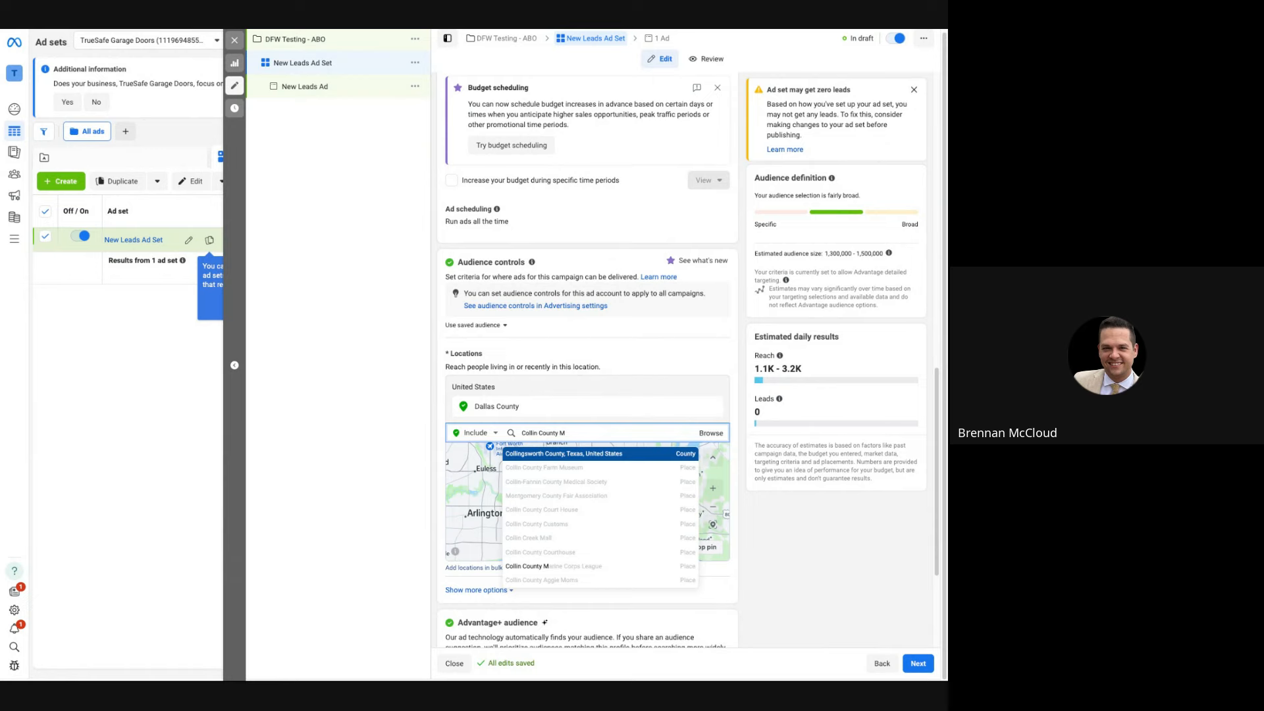
Add the city of McKinney, Texas, as an included audience location
key("ctrl+a")
key("BackSpace")
type("Mckin")
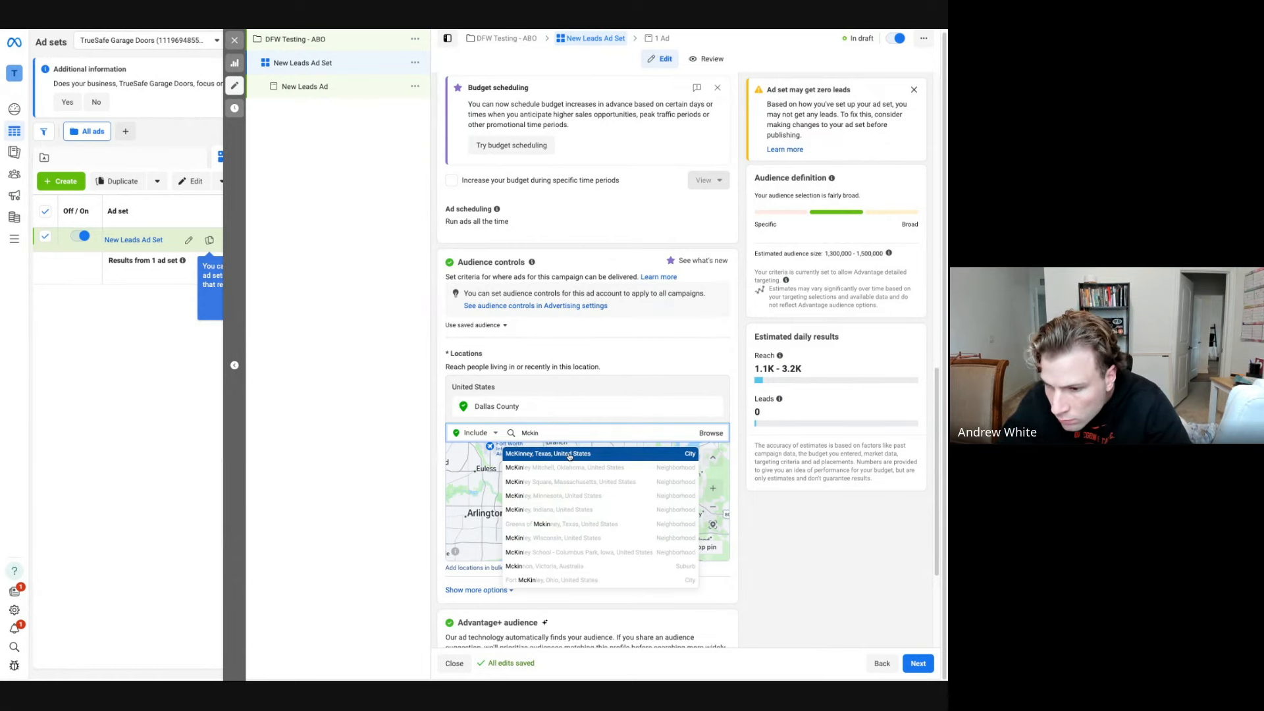
left_click(569, 454)
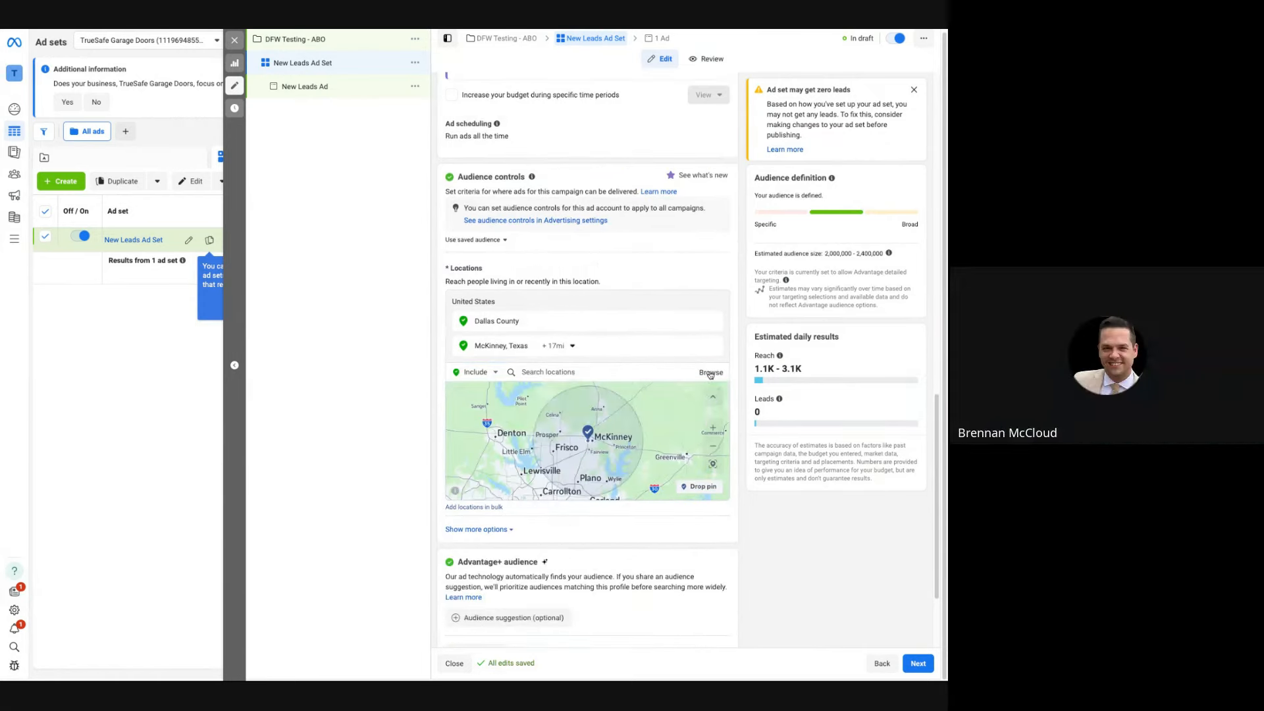
left_click(711, 376)
left_click(711, 375)
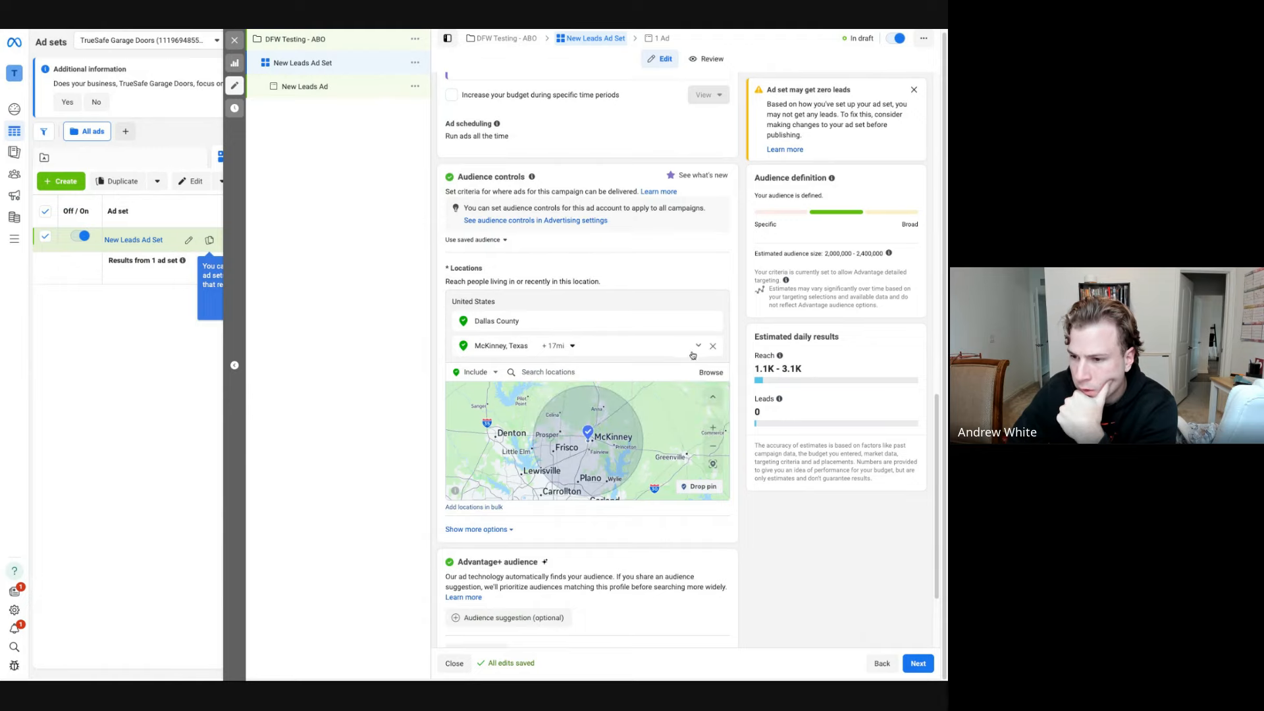
Add the Tarrant, Texas, county as an included audience location
left_click(538, 372)
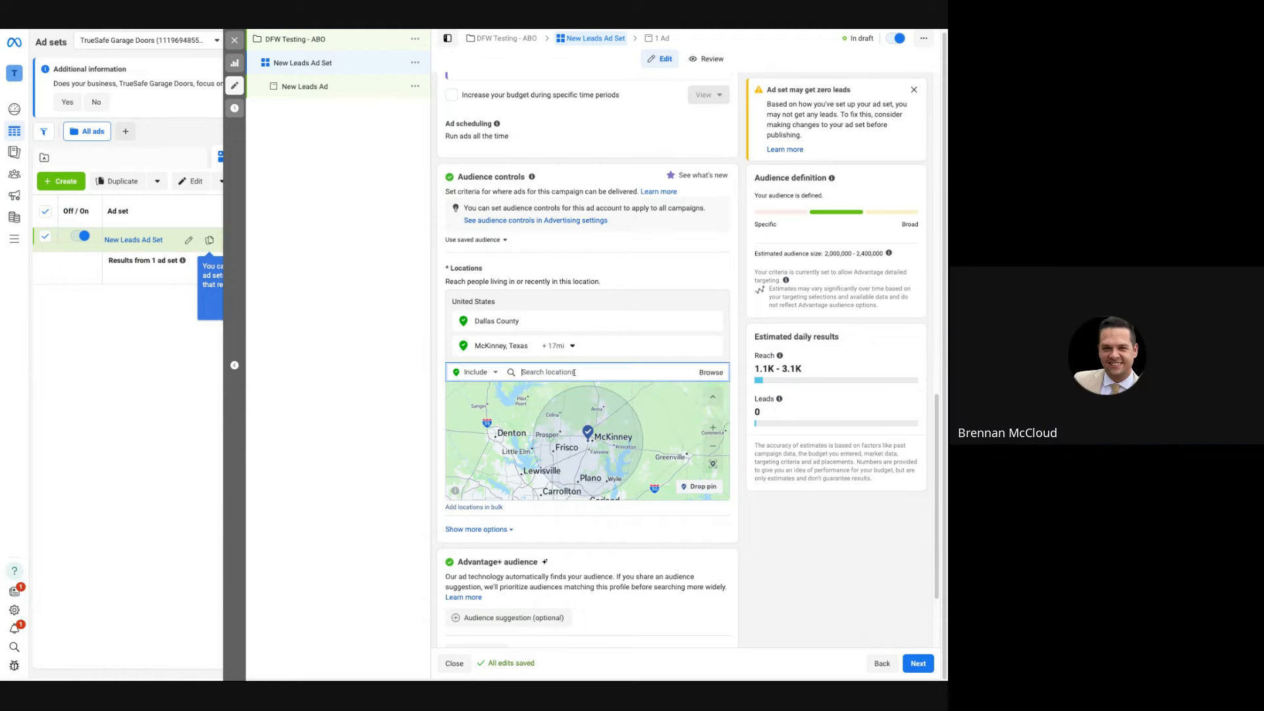
type("t")
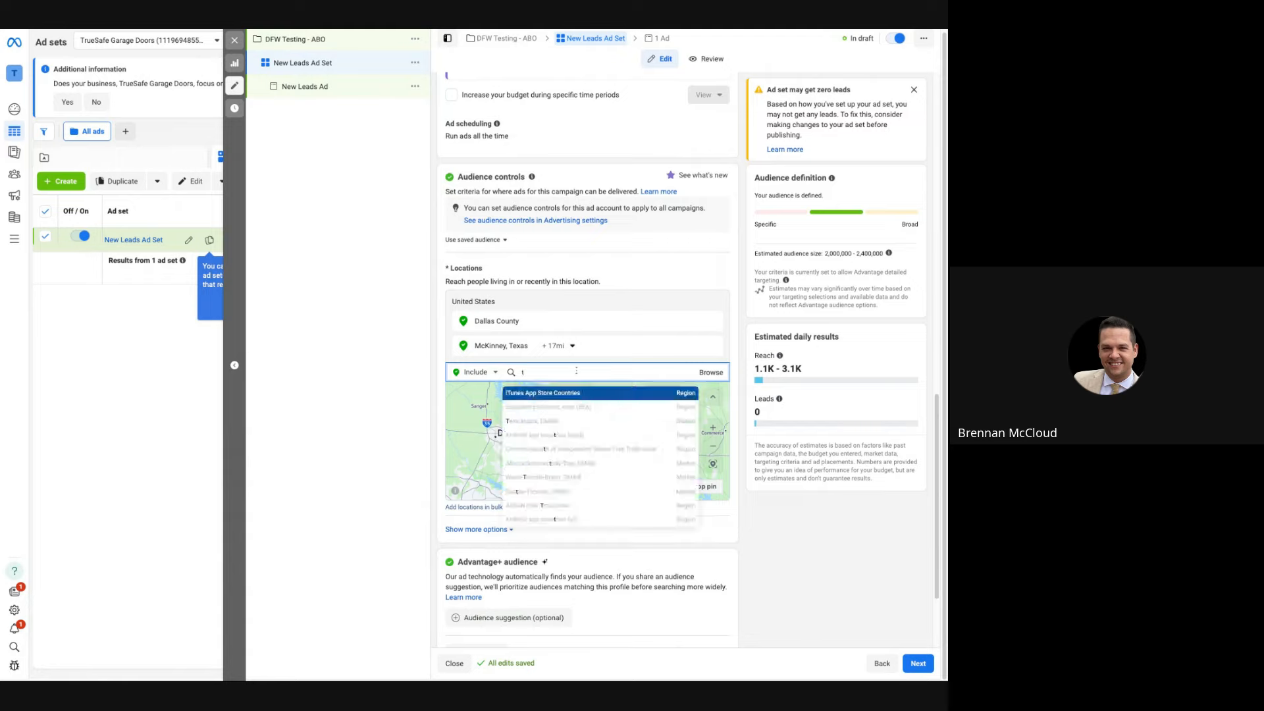
type("amrant county tex")
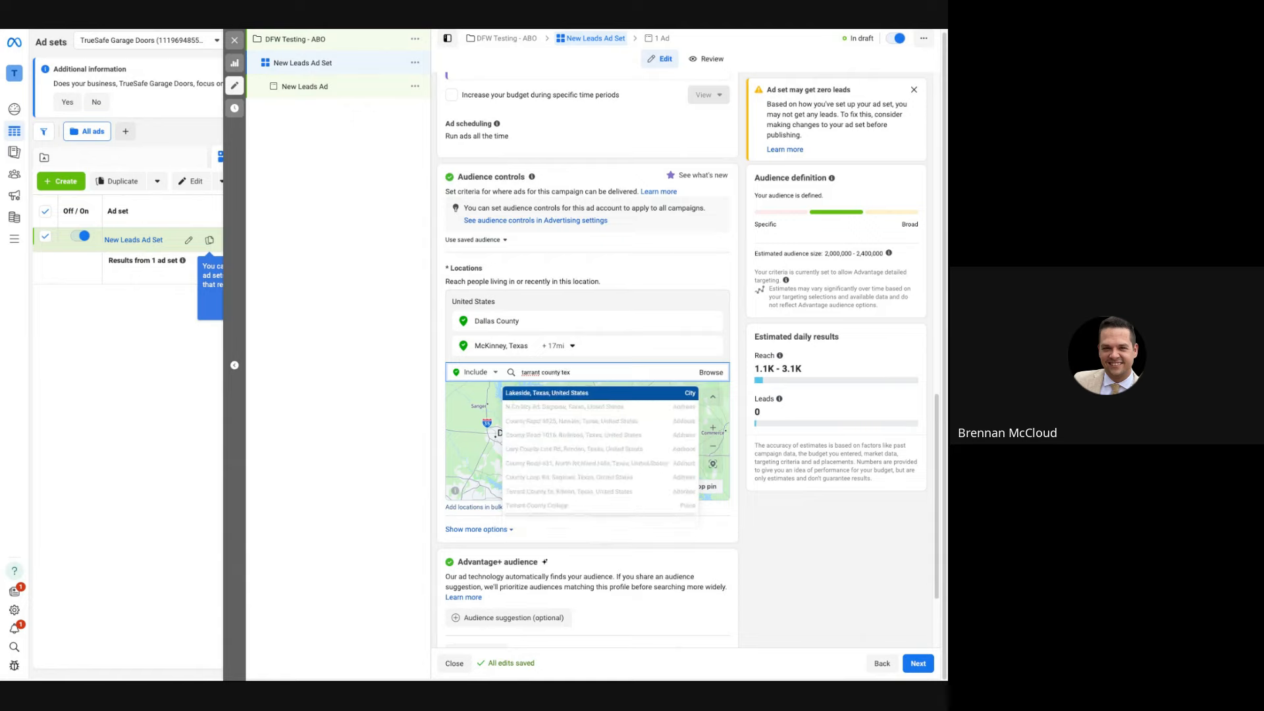
key("super+a")
type("Tarrant")
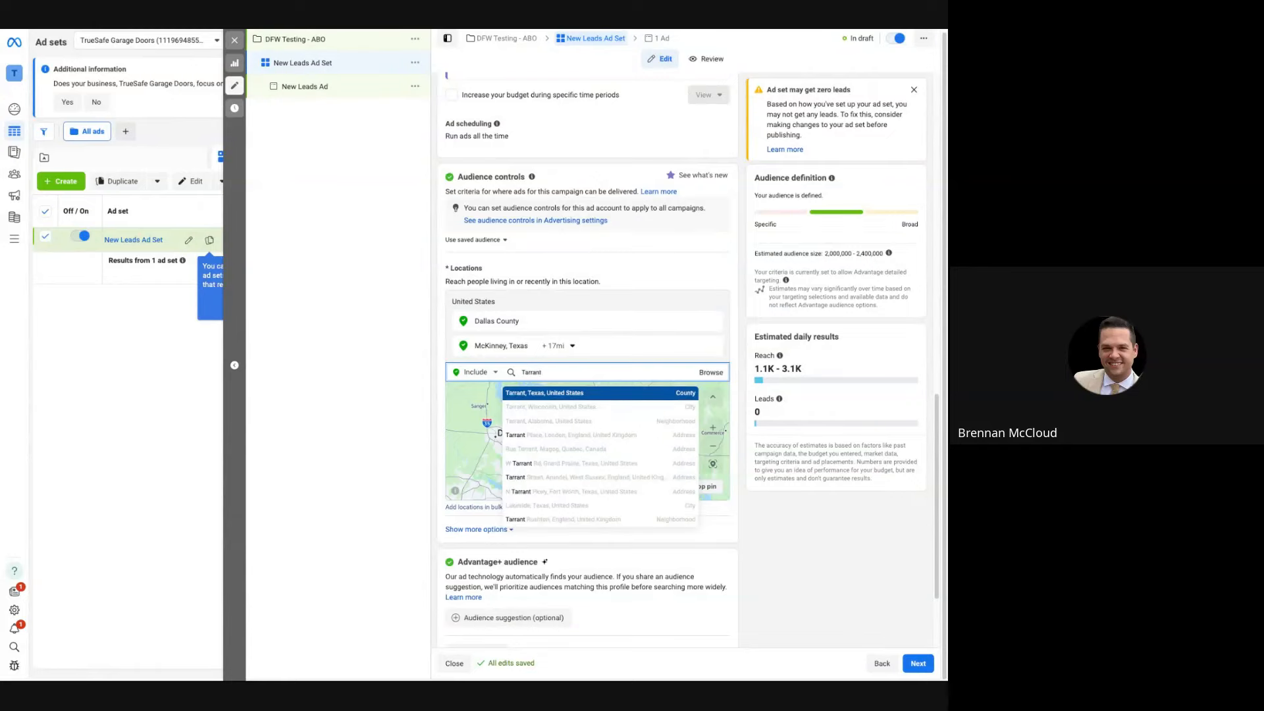
left_click(569, 395)
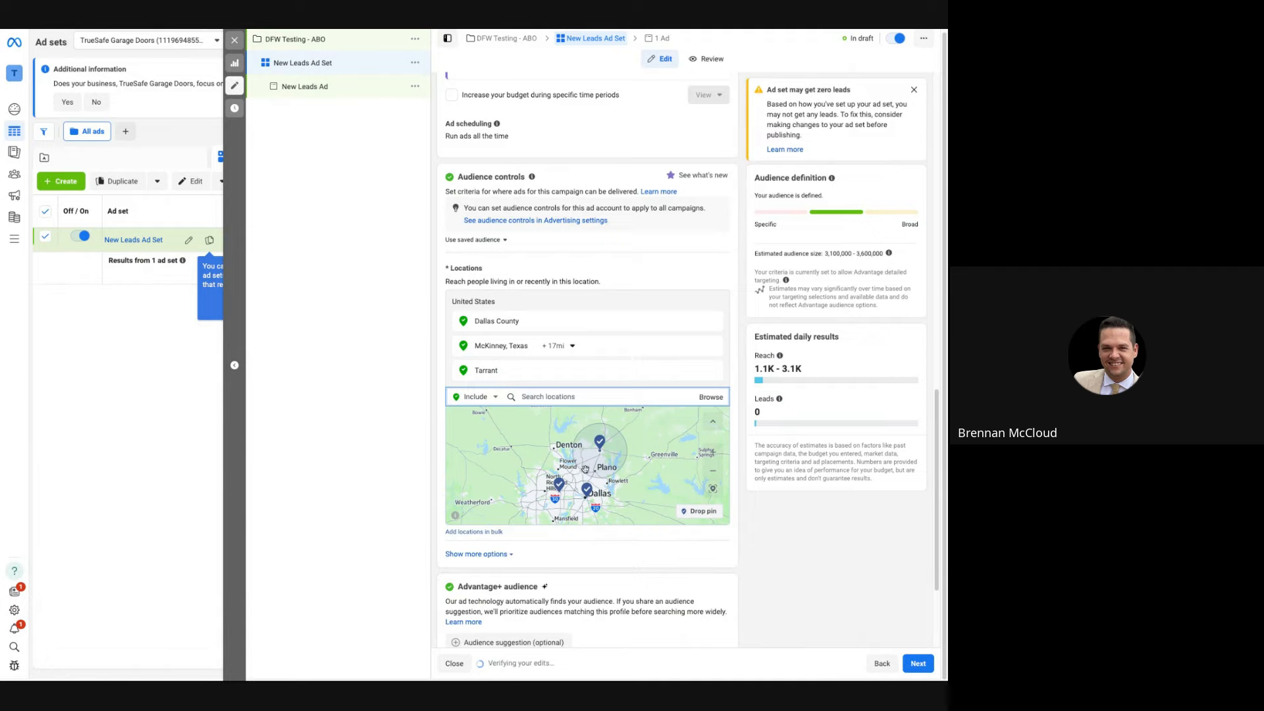
Add the Collin, Texas, county to the included locations and remove McKinney from the list
type("collin")
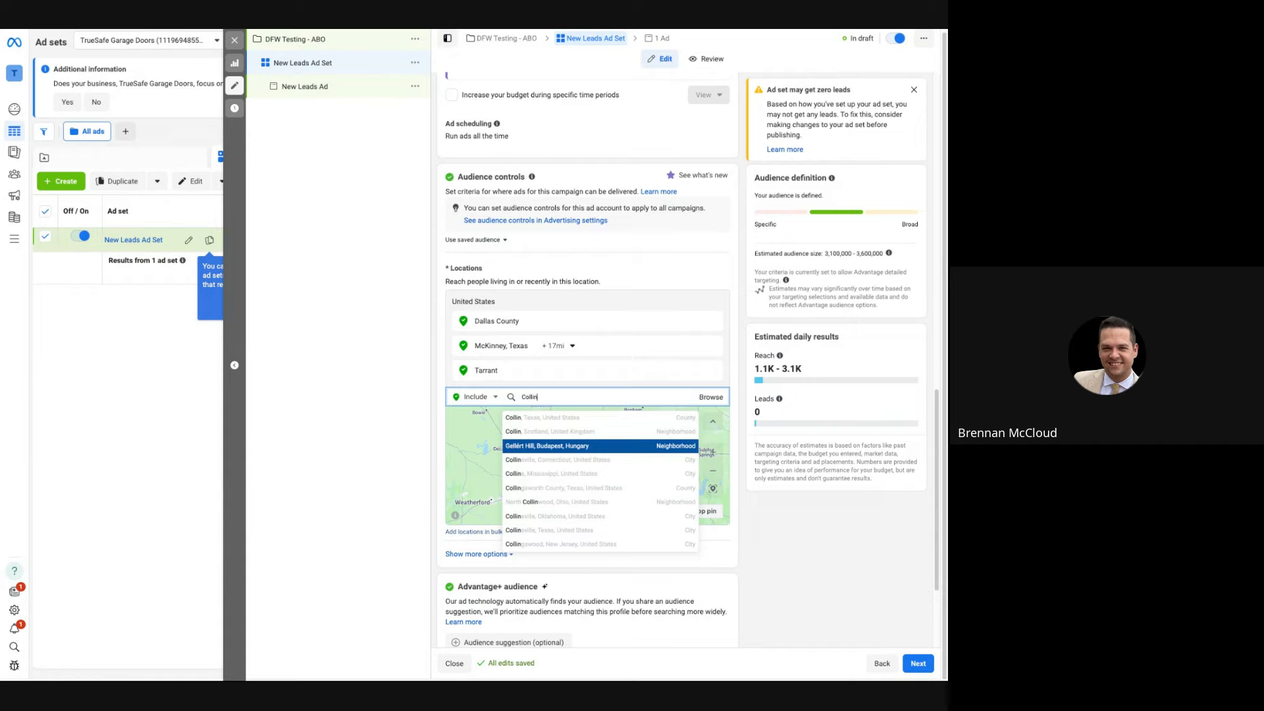
left_click(539, 418)
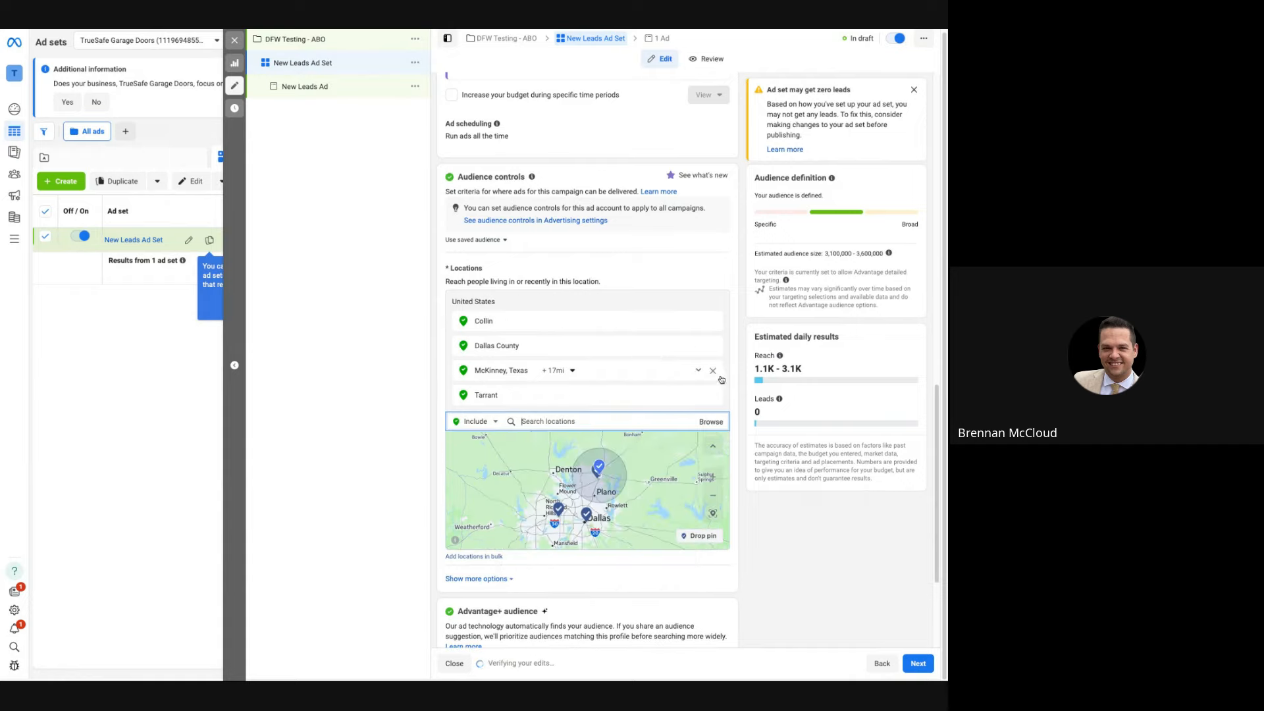
left_click(710, 370)
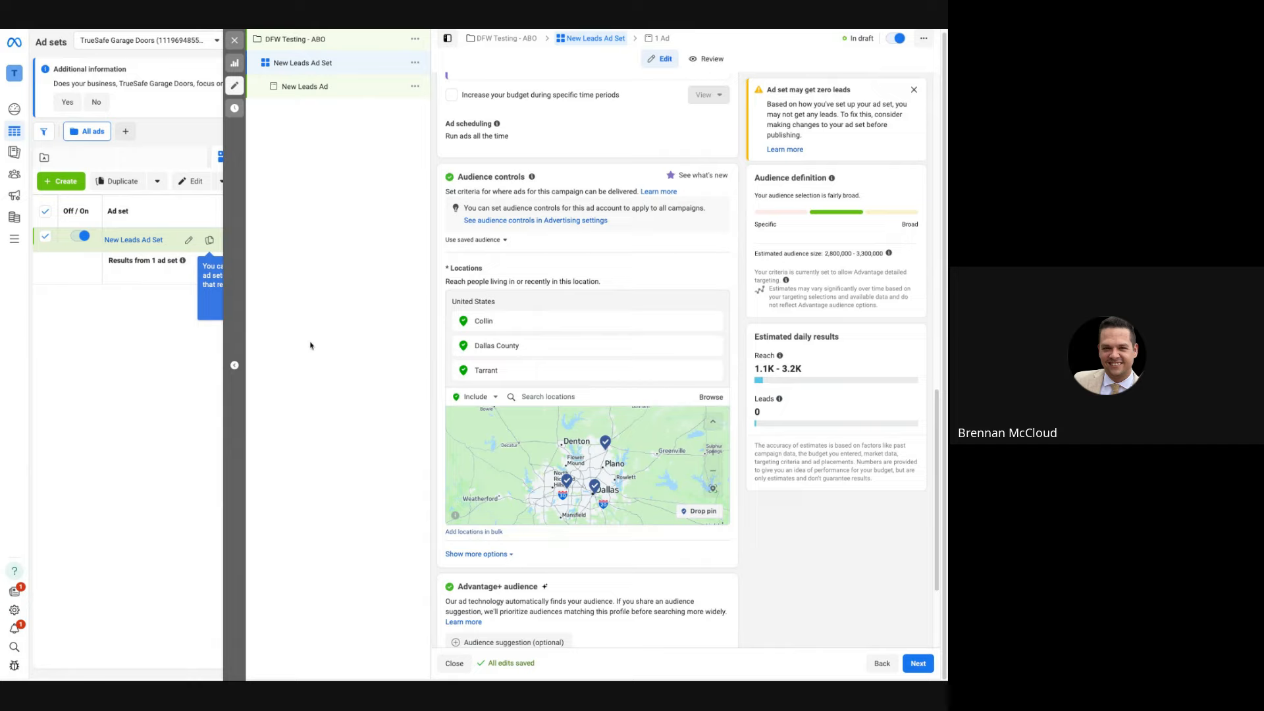
Switch the ad set from Advantage+ audience to the original audience options
scroll(500, 455, "down", 3)
scroll(692, 592, "down", 3)
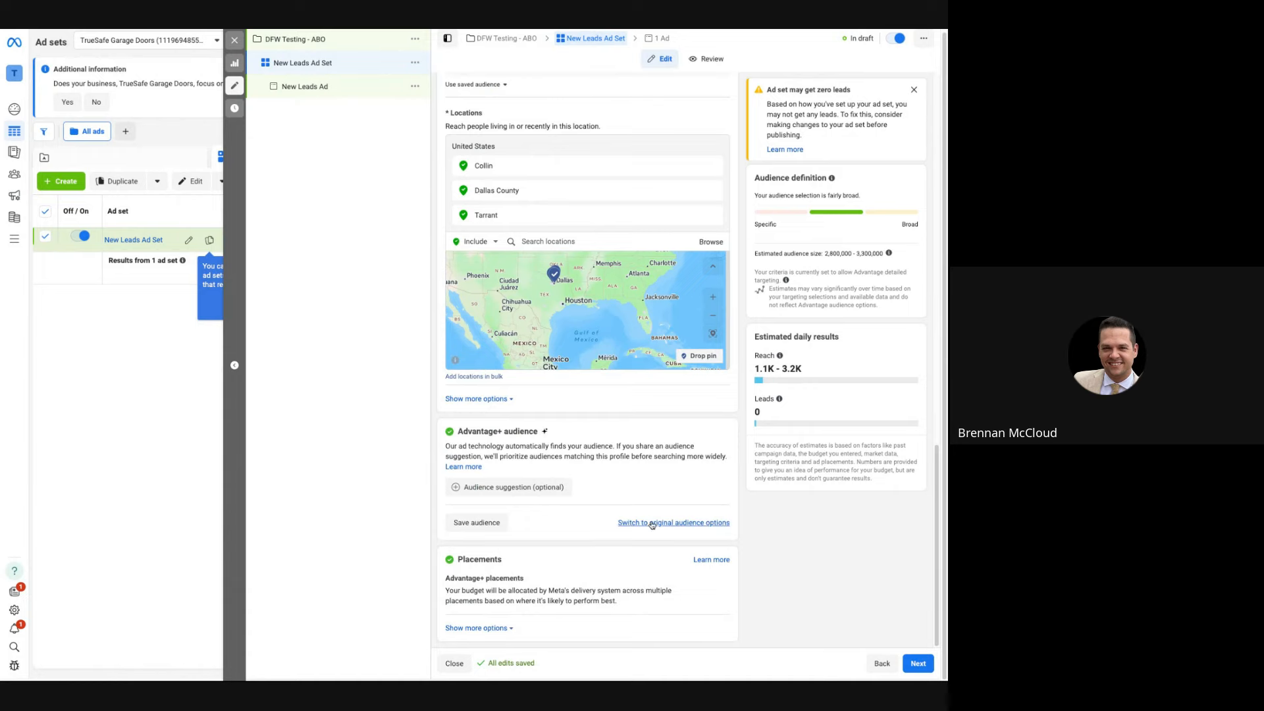
left_click(680, 524)
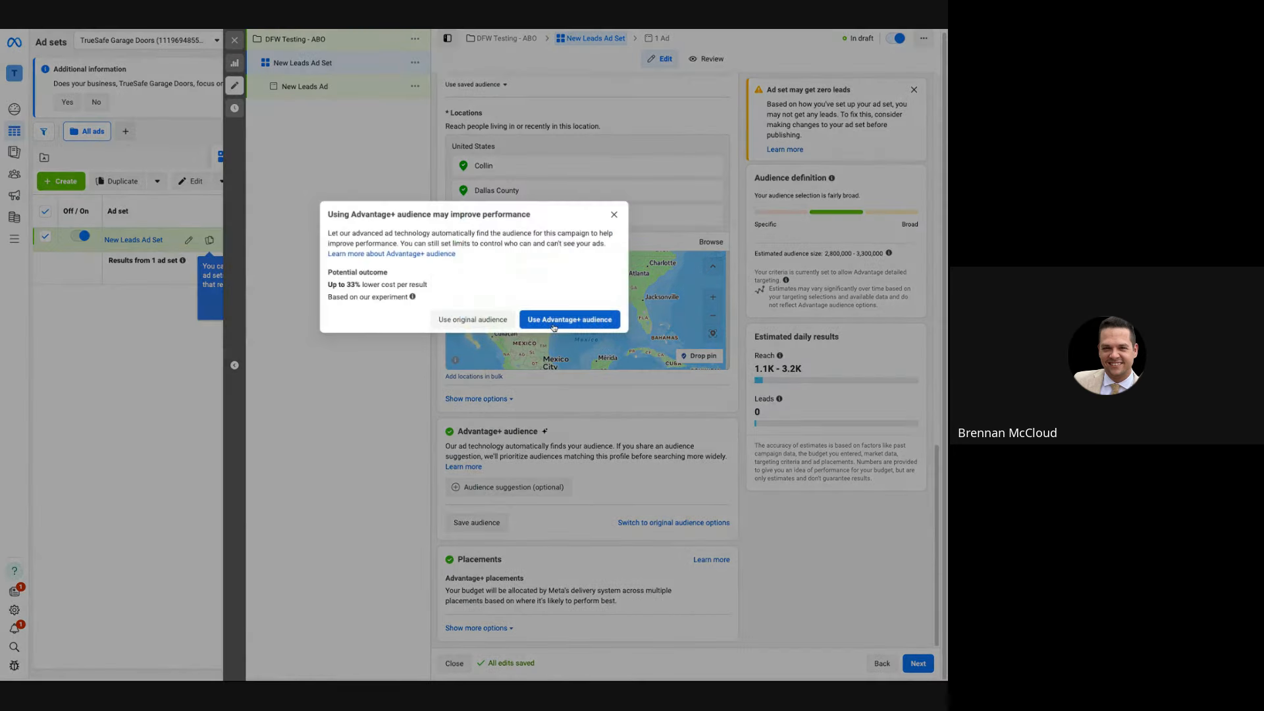
left_click(492, 322)
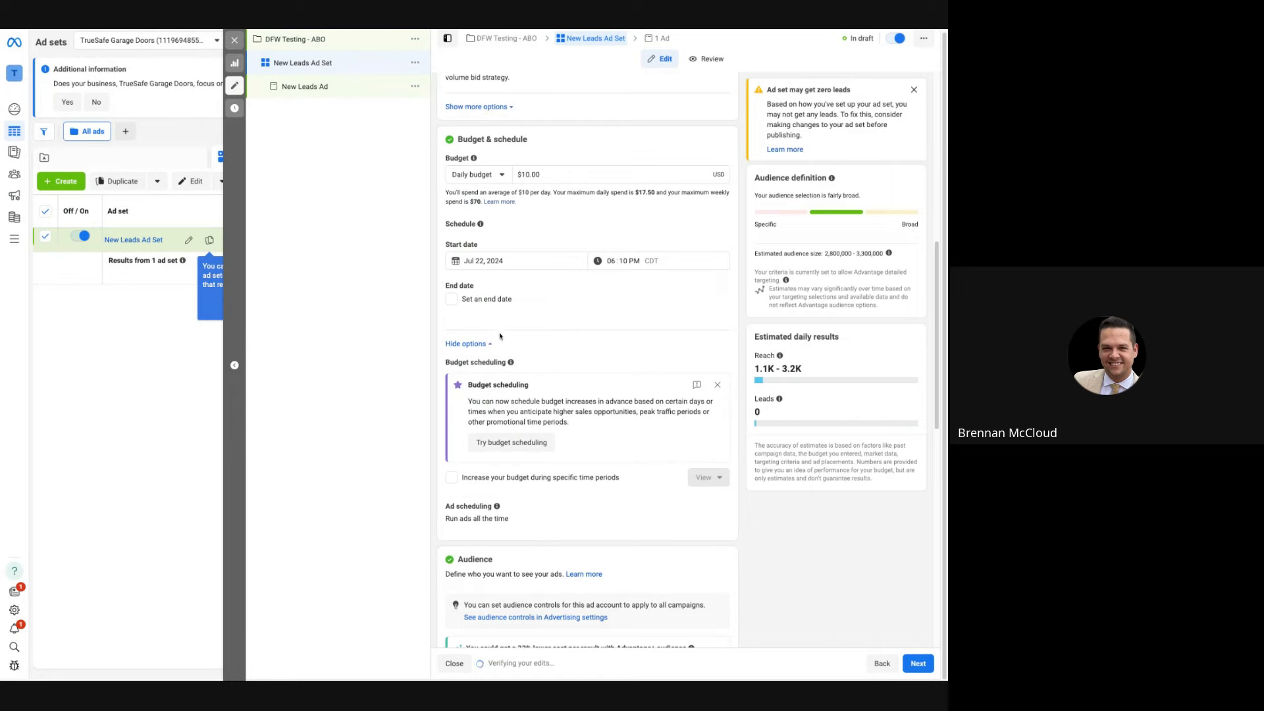
Expand the ad set's placement options and change the placements from Advantage+ to manual
scroll(497, 357, "down", 4)
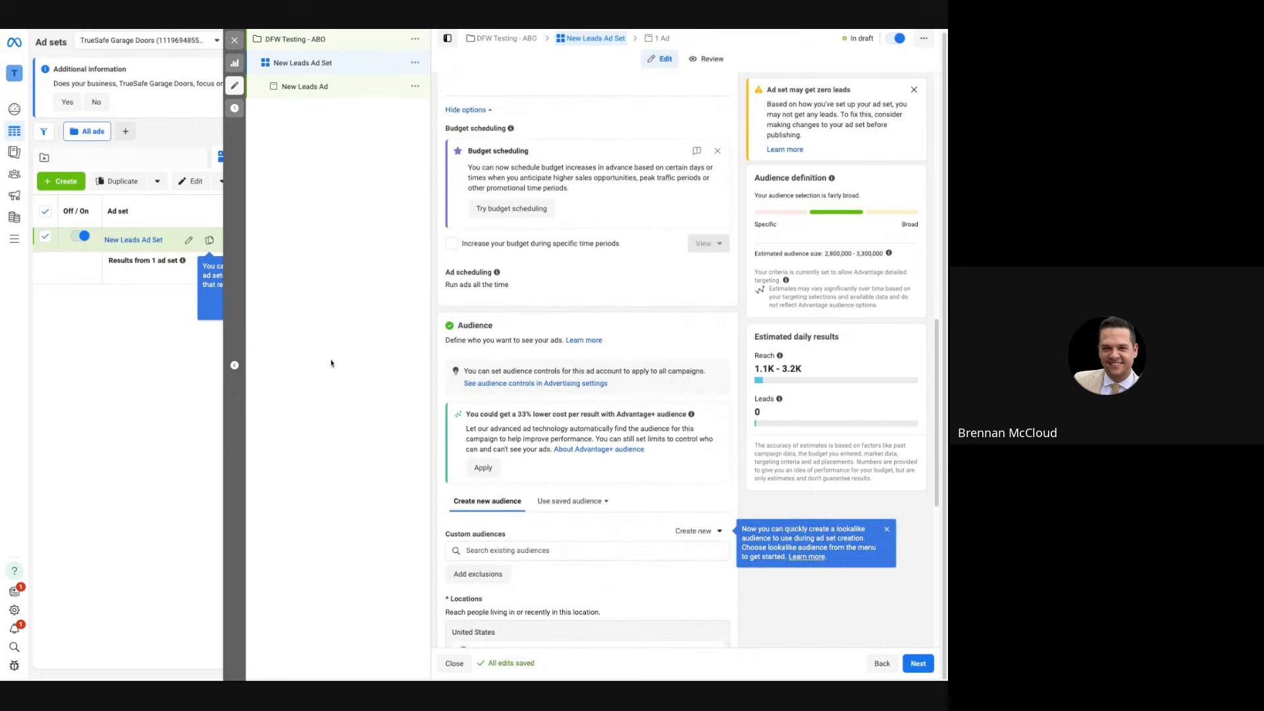
scroll(569, 475, "down", 7)
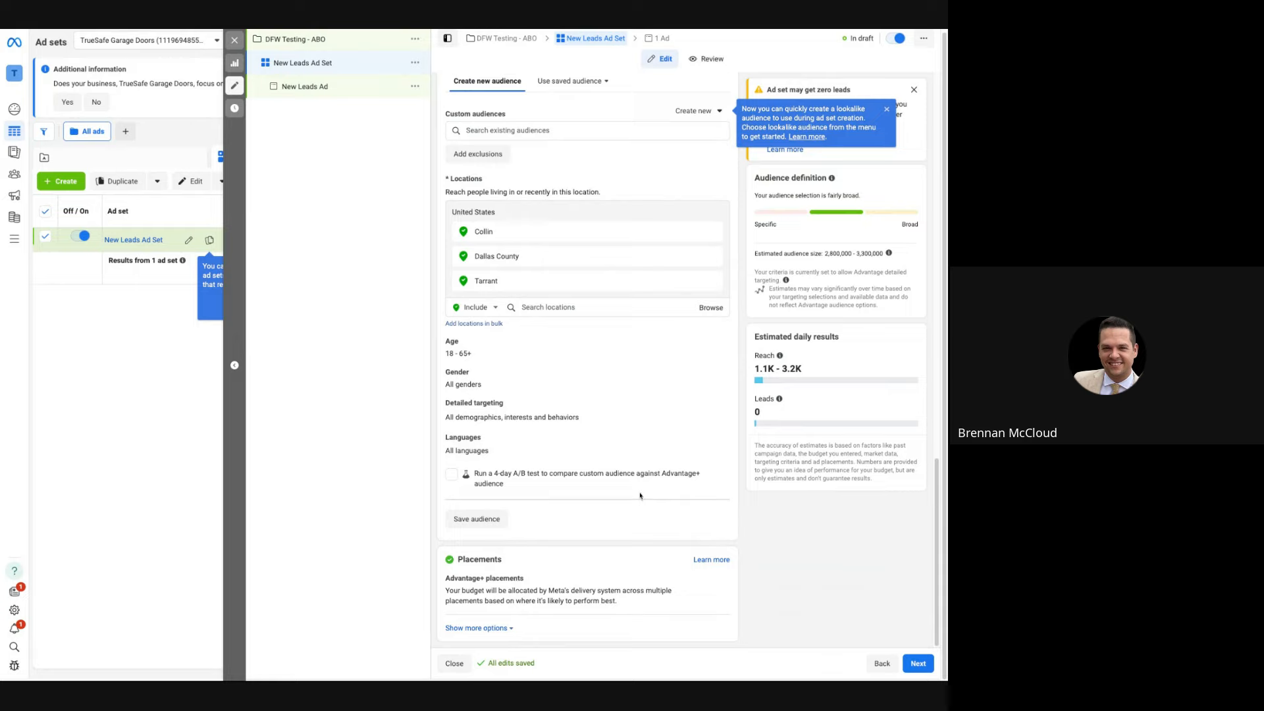
left_click(476, 627)
scroll(652, 560, "down", 3)
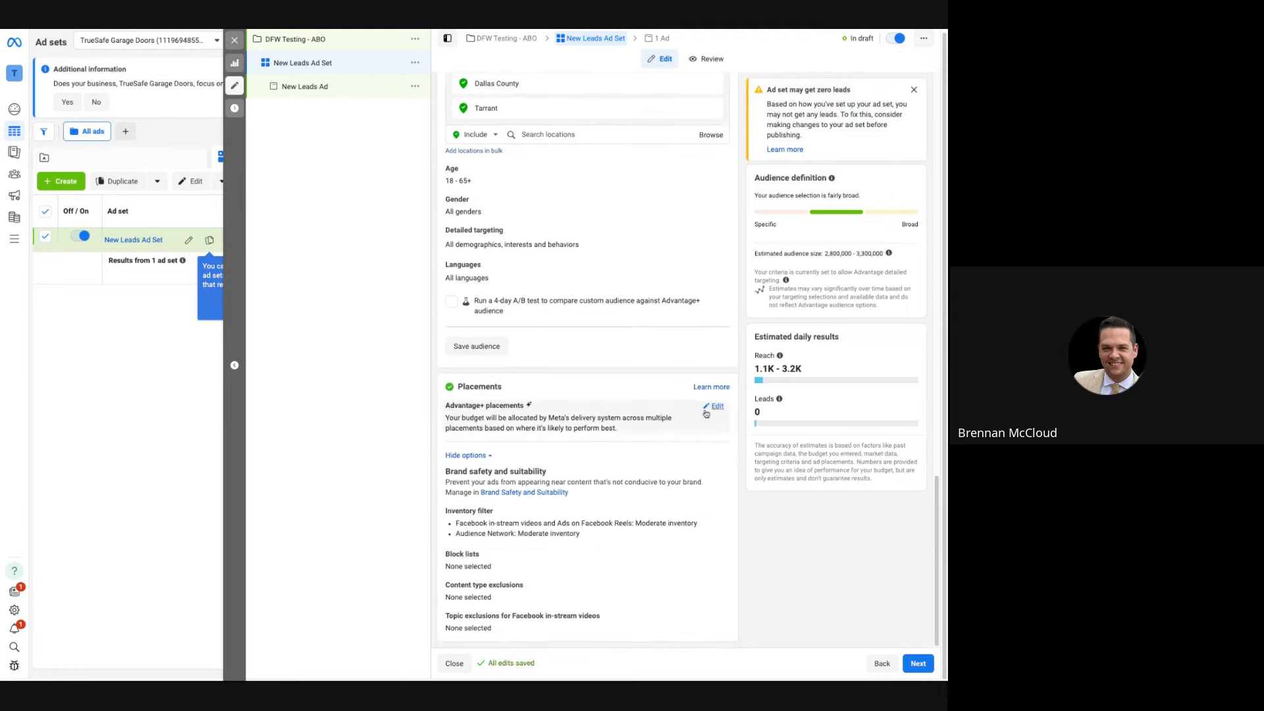
left_click(718, 412)
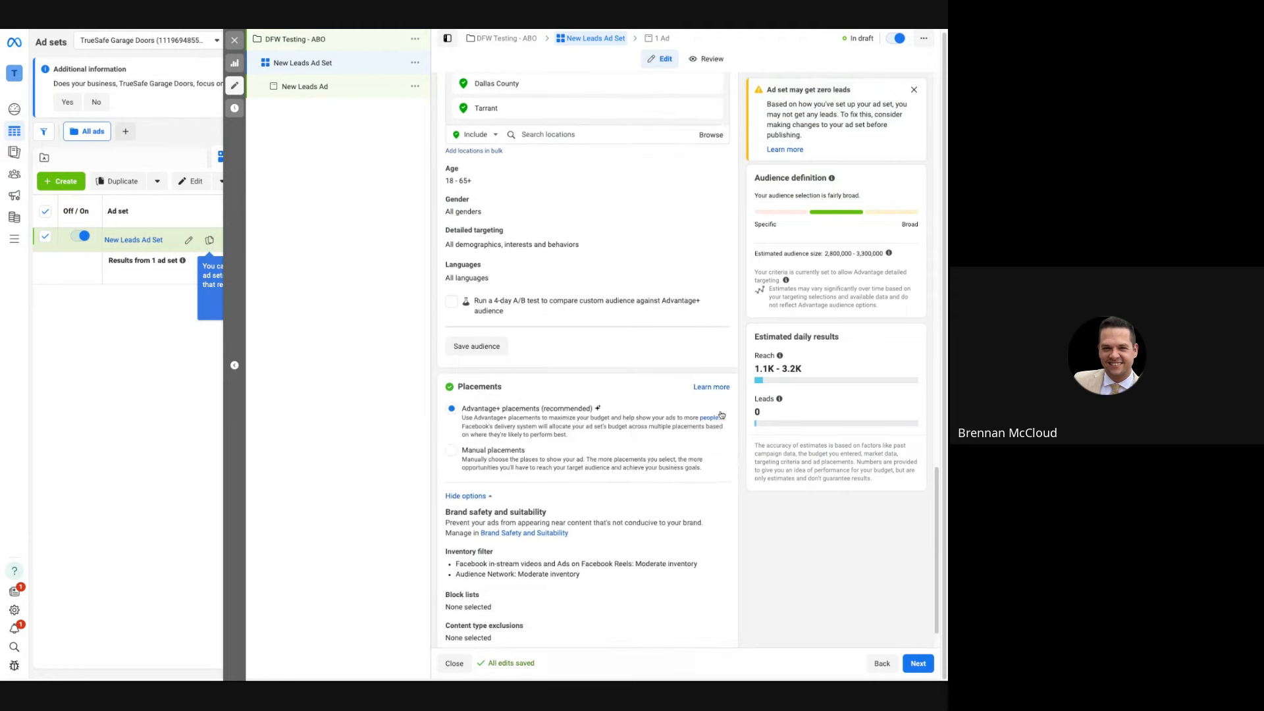
left_click(456, 455)
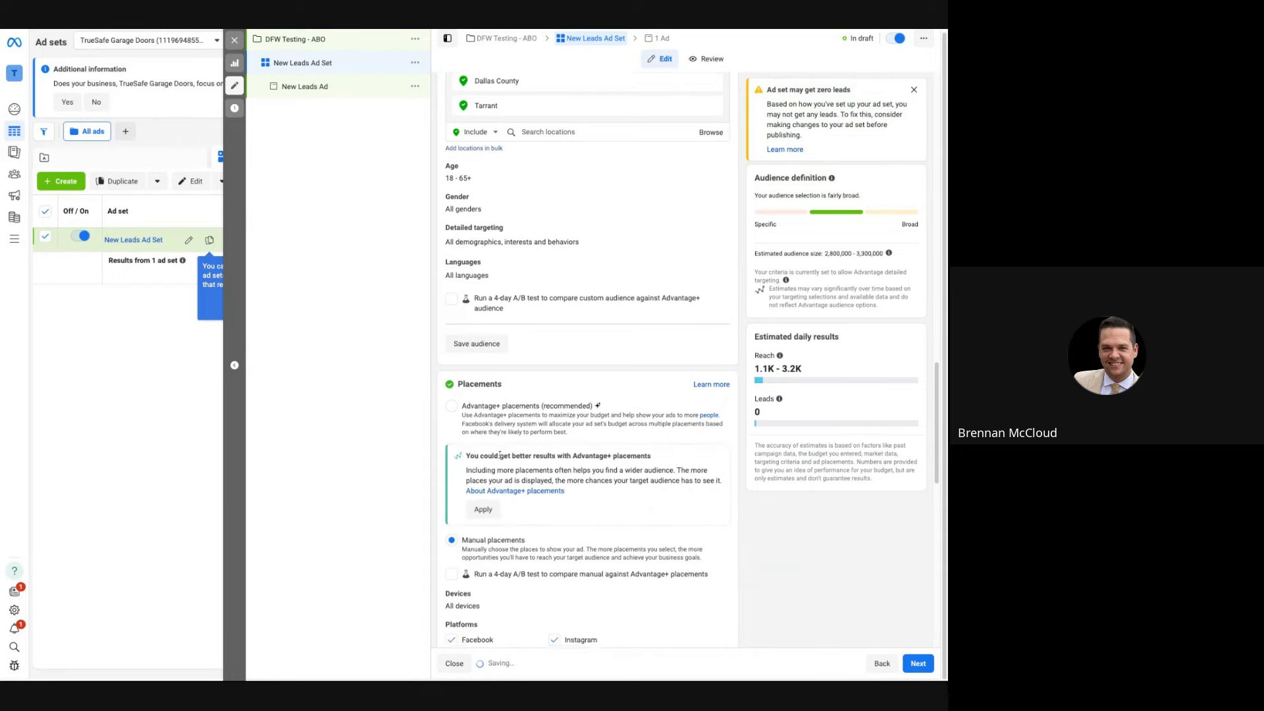
Exclude the Messenger and Audience Network platforms from the manual placements, keeping Facebook and Instagram
scroll(567, 478, "down", 1)
scroll(567, 478, "down", 1)
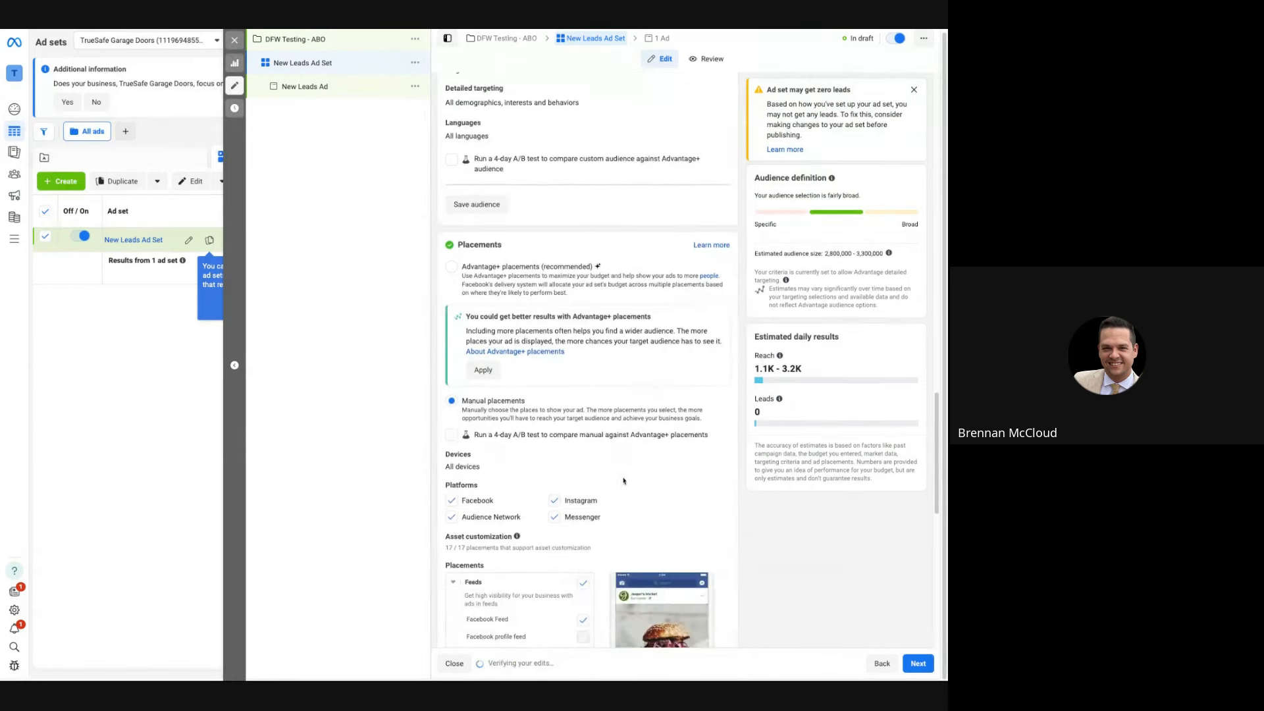
scroll(573, 469, "down", 1)
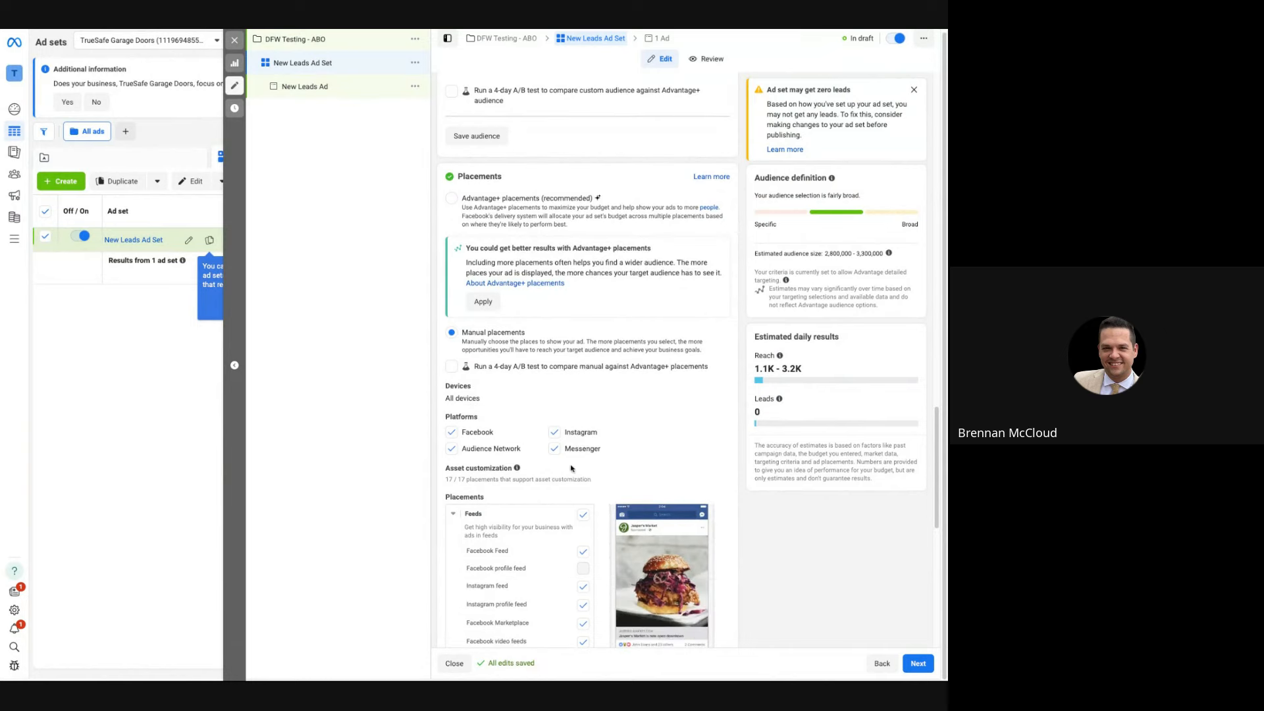
left_click(554, 448)
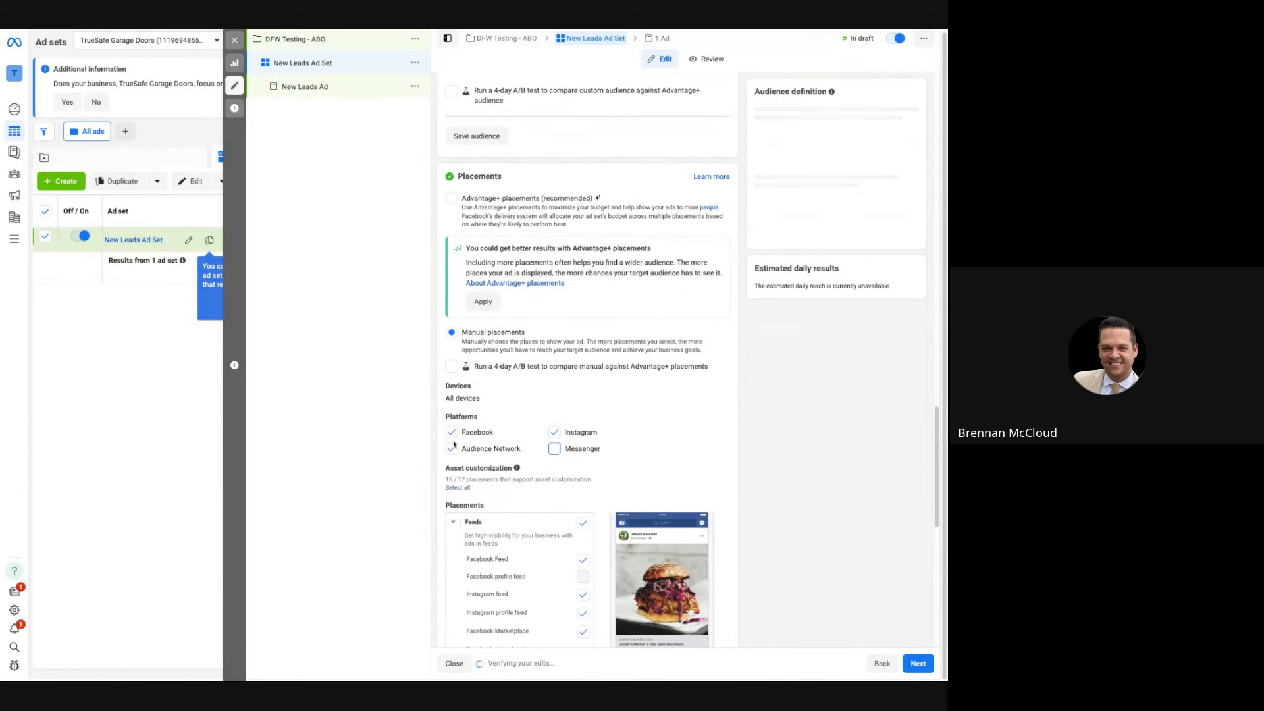
left_click(529, 458)
scroll(592, 474, "down", 2)
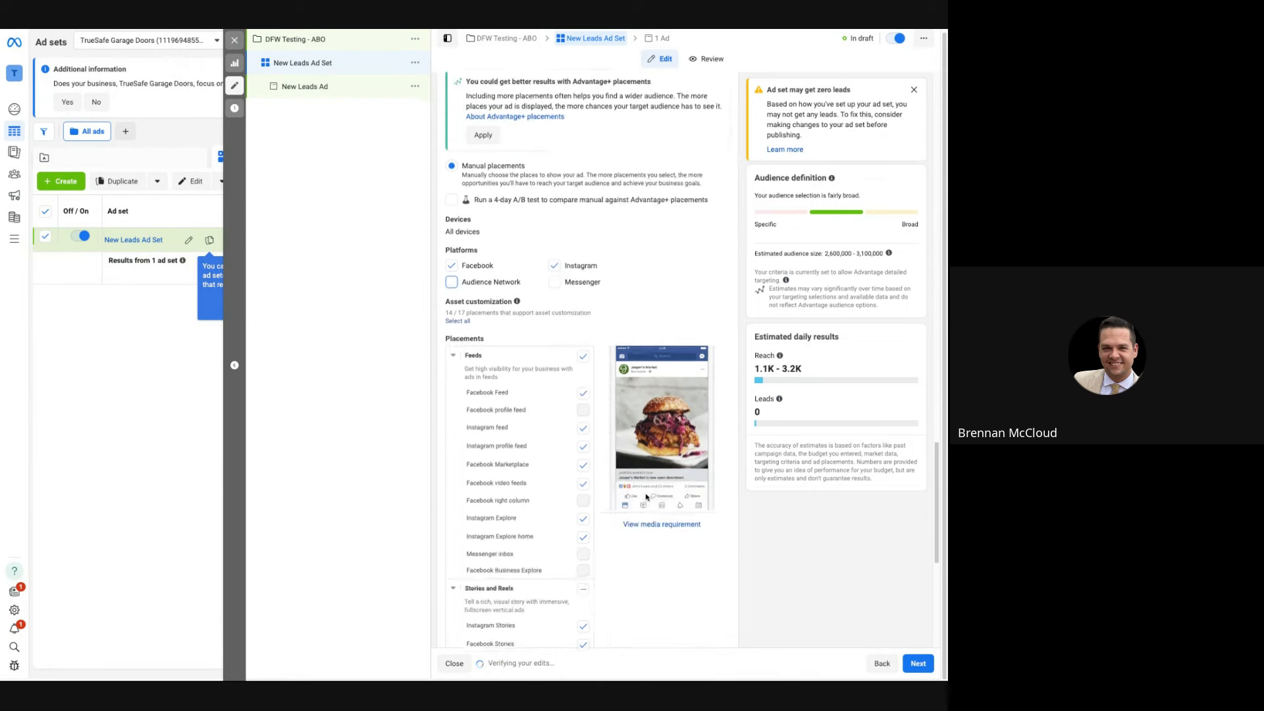
scroll(647, 499, "down", 2)
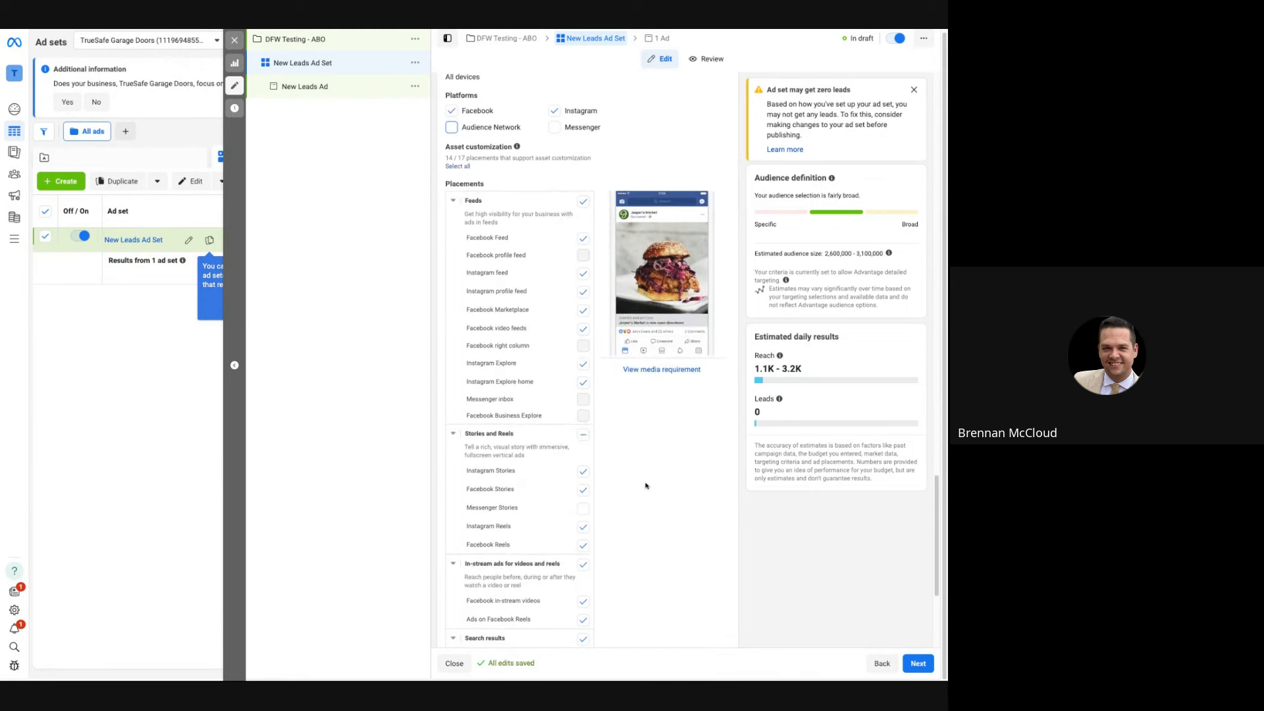
Rename the ad set as Control
scroll(645, 485, "up", 15)
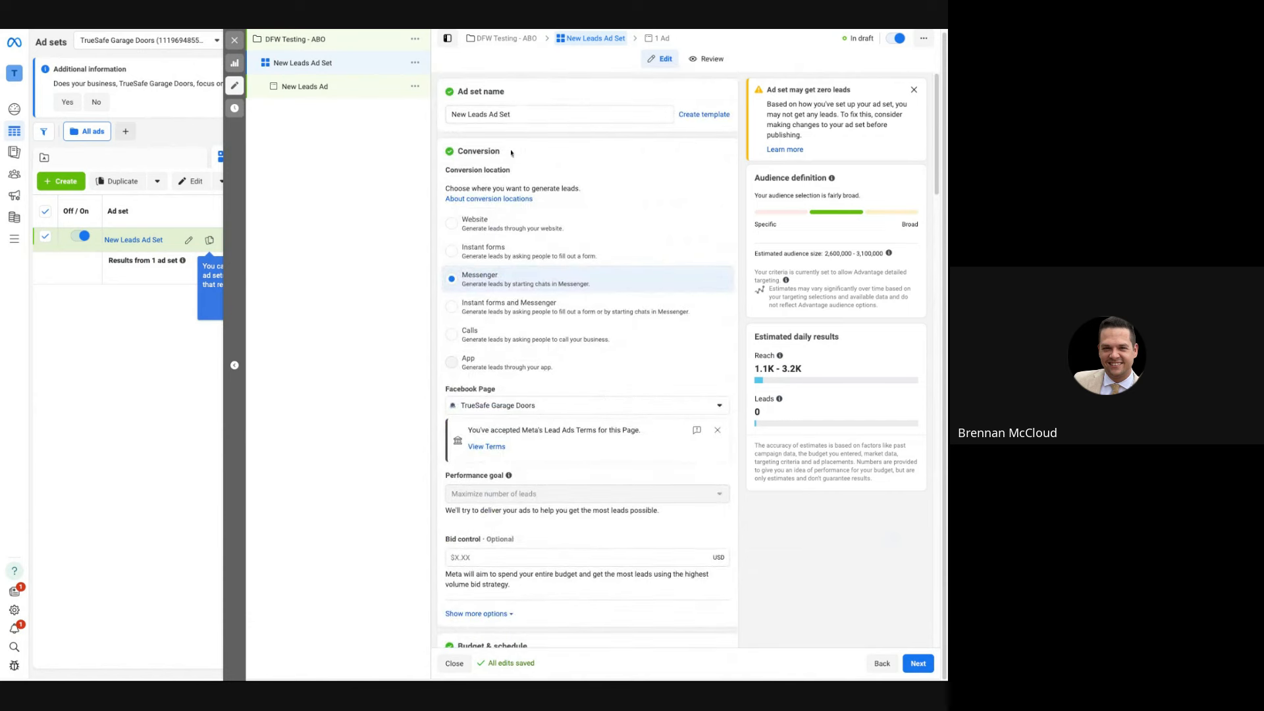
triple_click(533, 116)
type("Cojnt")
key("BackSpace")
type("nt")
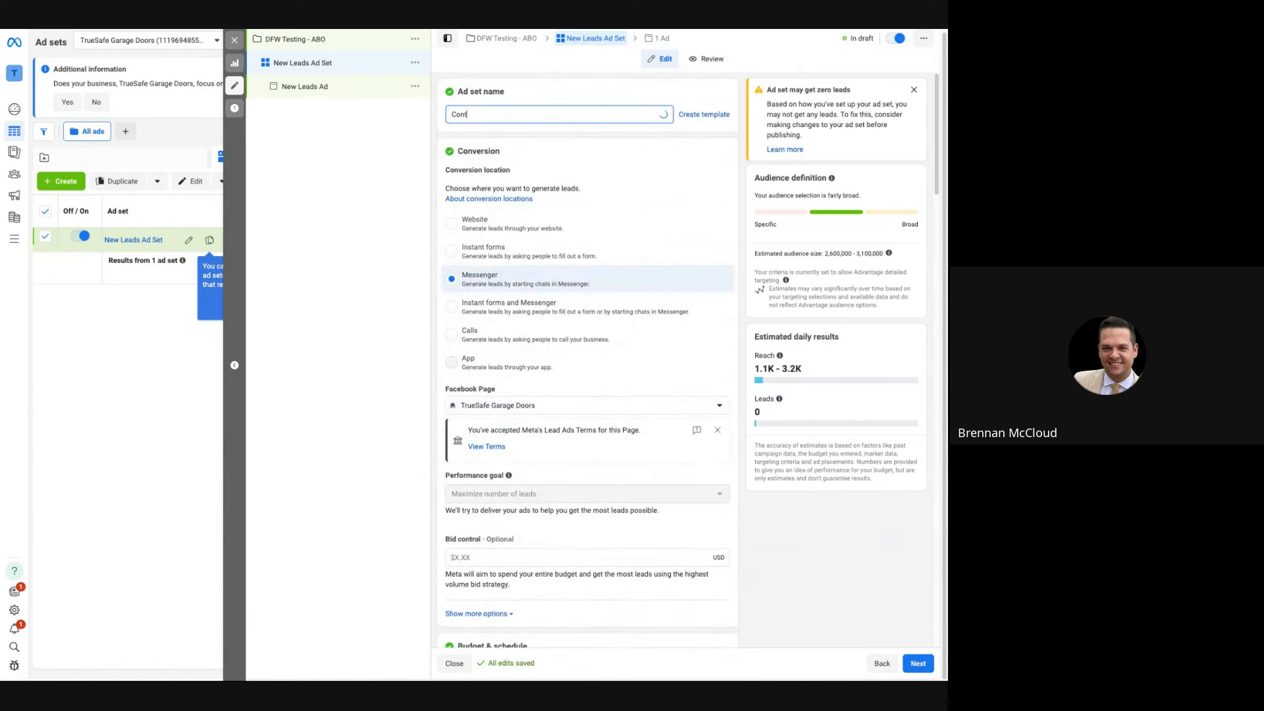
left_click(322, 409)
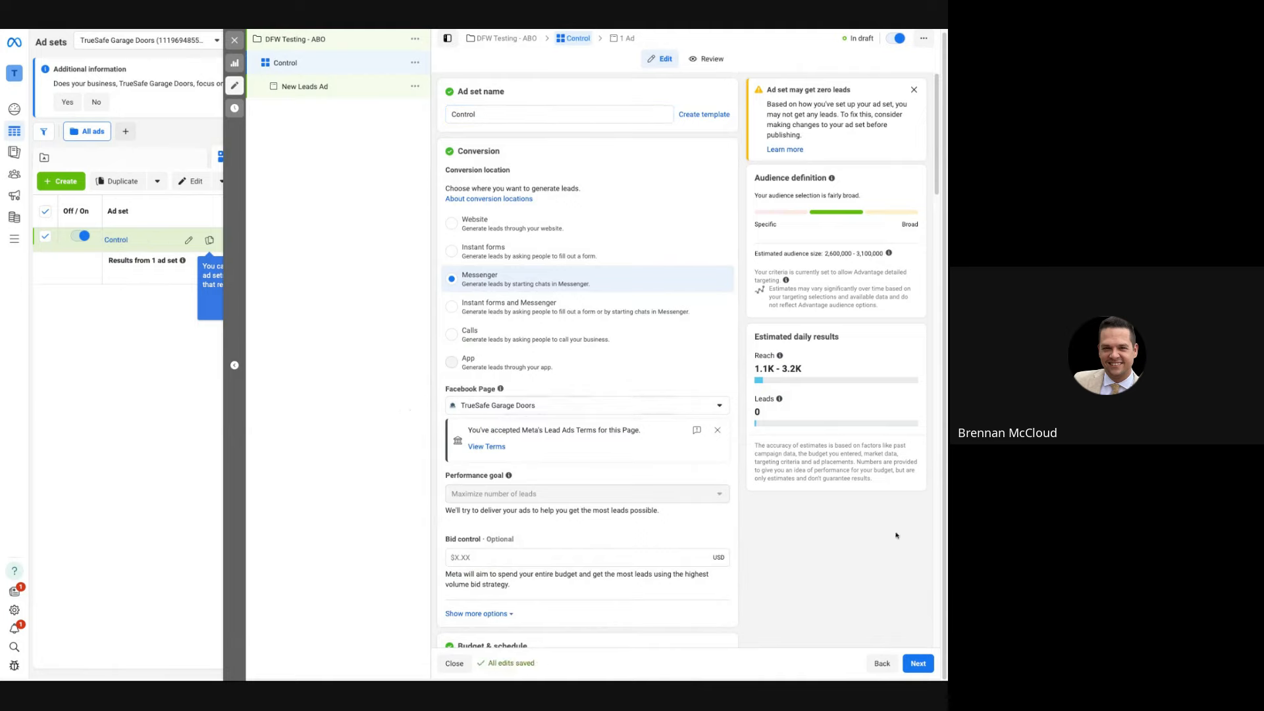
Proceed to the New Leads Ad and review its ad setup, creative, text fields and message template sections
left_click(919, 663)
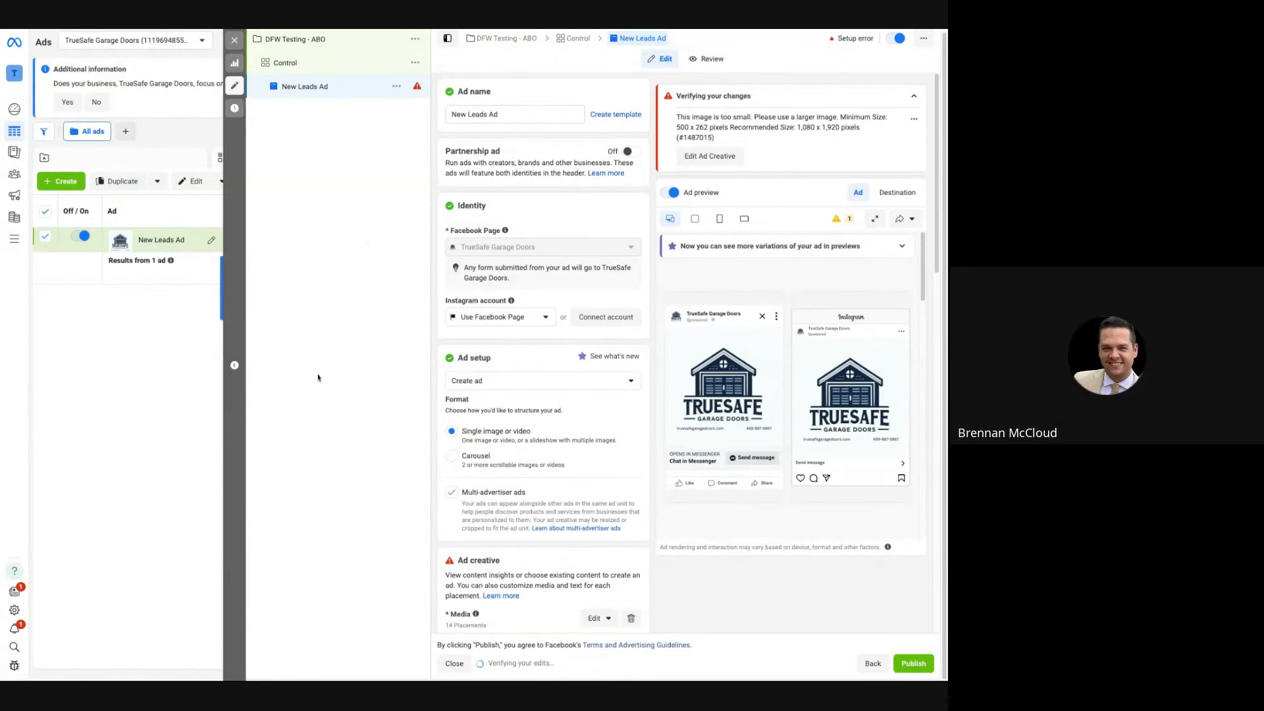
scroll(533, 435, "down", 5)
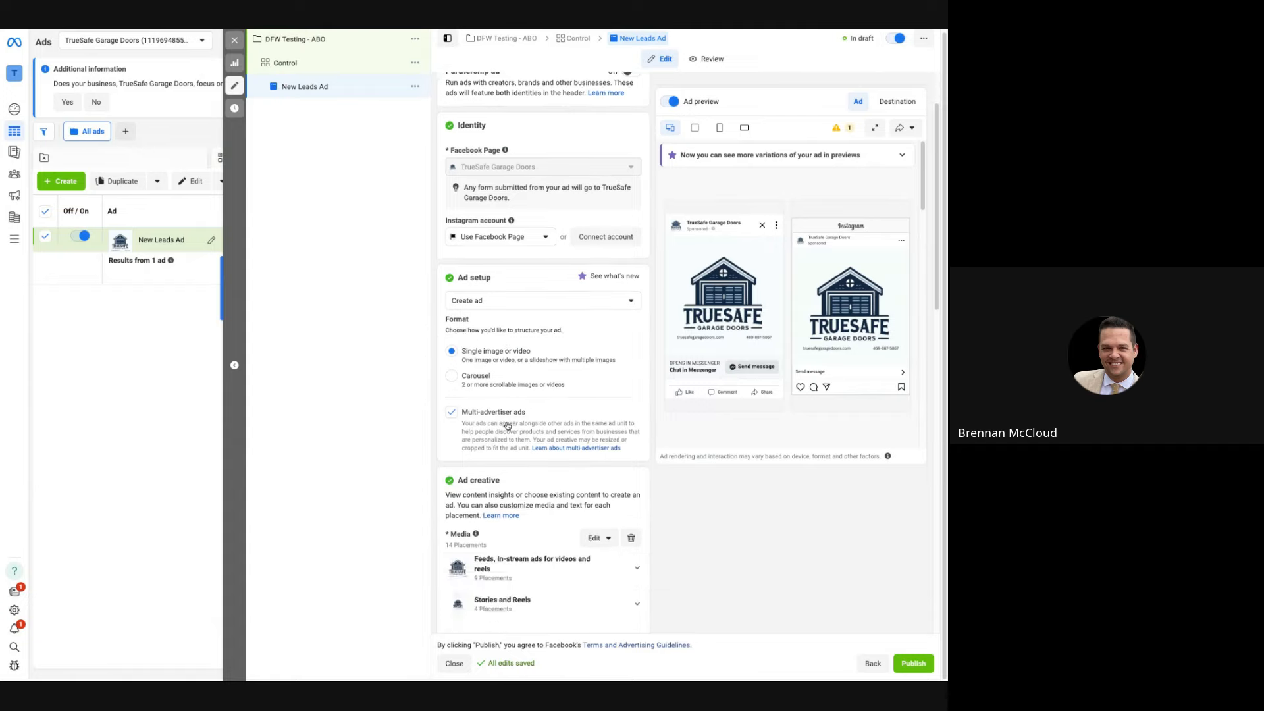
scroll(539, 439, "down", 3)
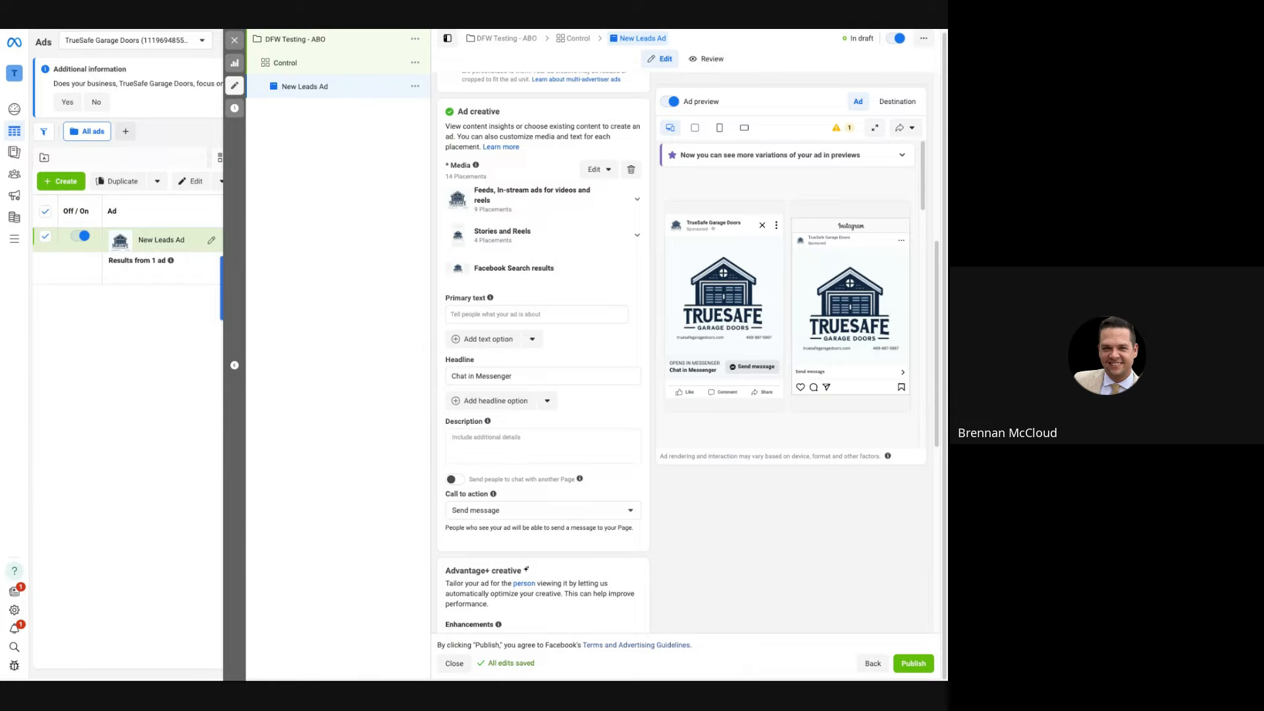
scroll(543, 362, "down", 3)
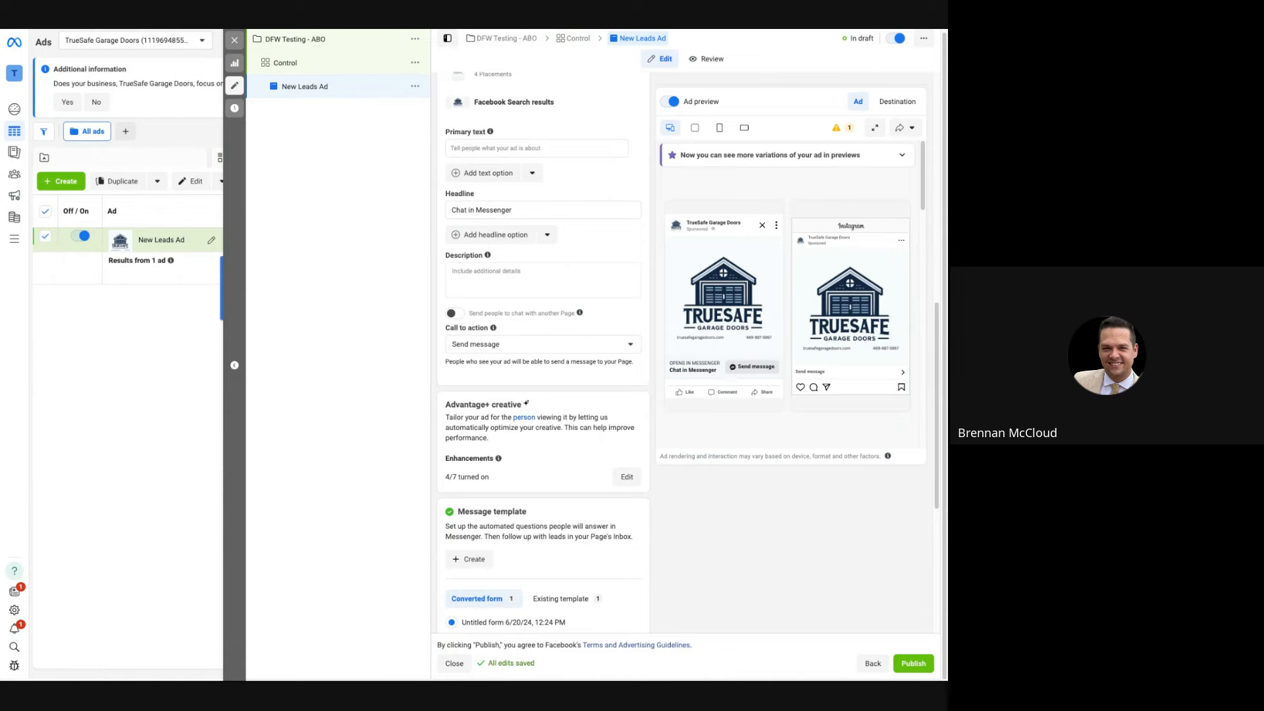
scroll(543, 362, "up", 3)
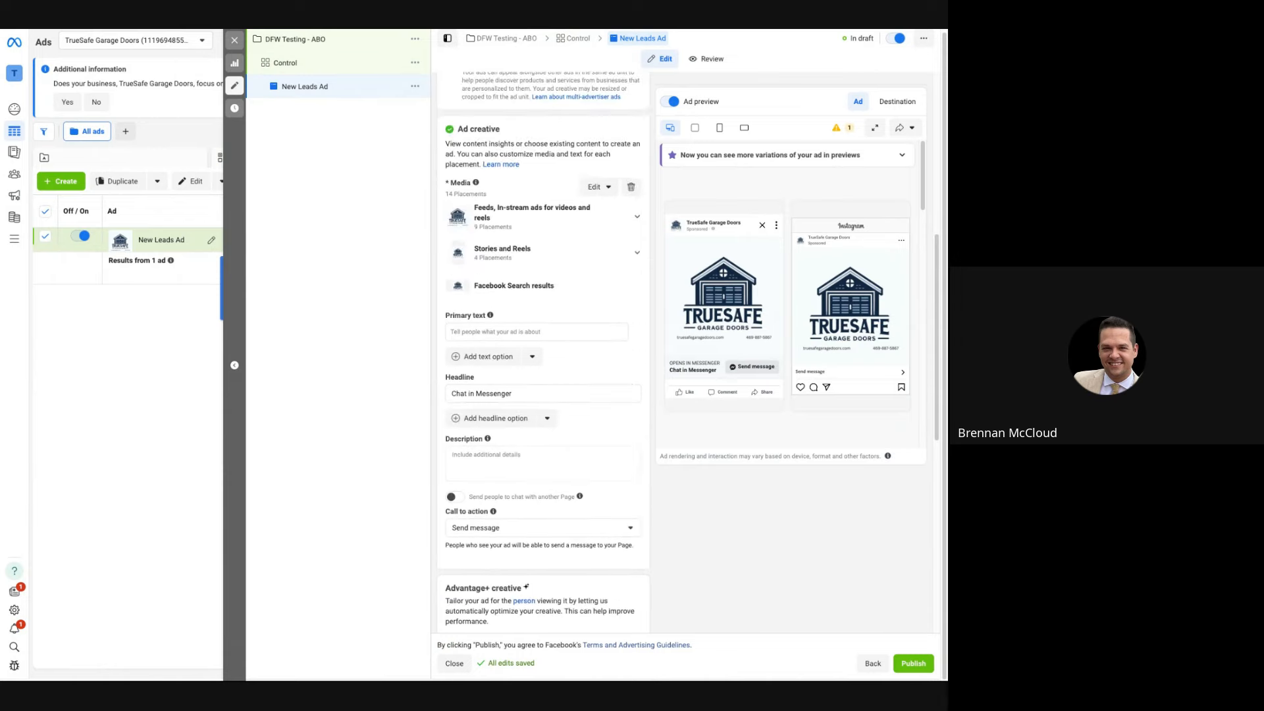
scroll(543, 362, "down", 5)
scroll(543, 362, "up", 5)
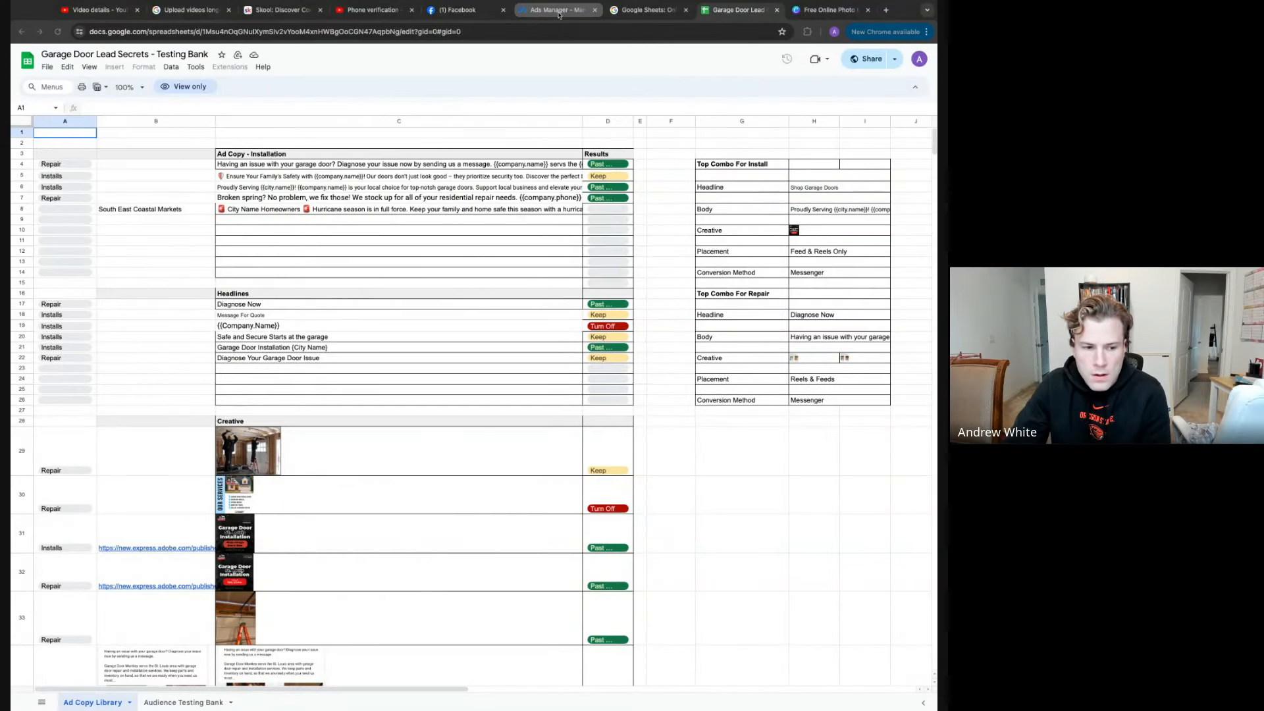
Back in Ads Manager, replace the ad's logo media with the 1080 × 1080 Garage Door Dallas Fort Worth Repair account image
left_click(558, 11)
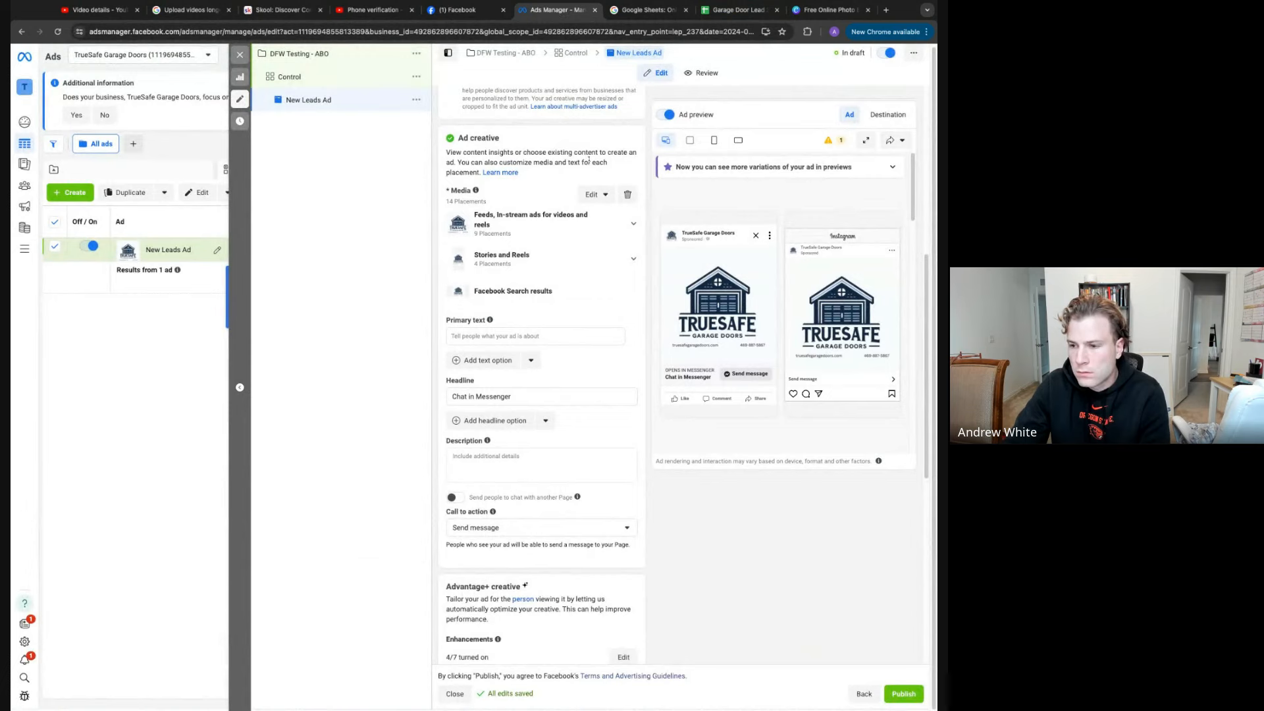
left_click(627, 194)
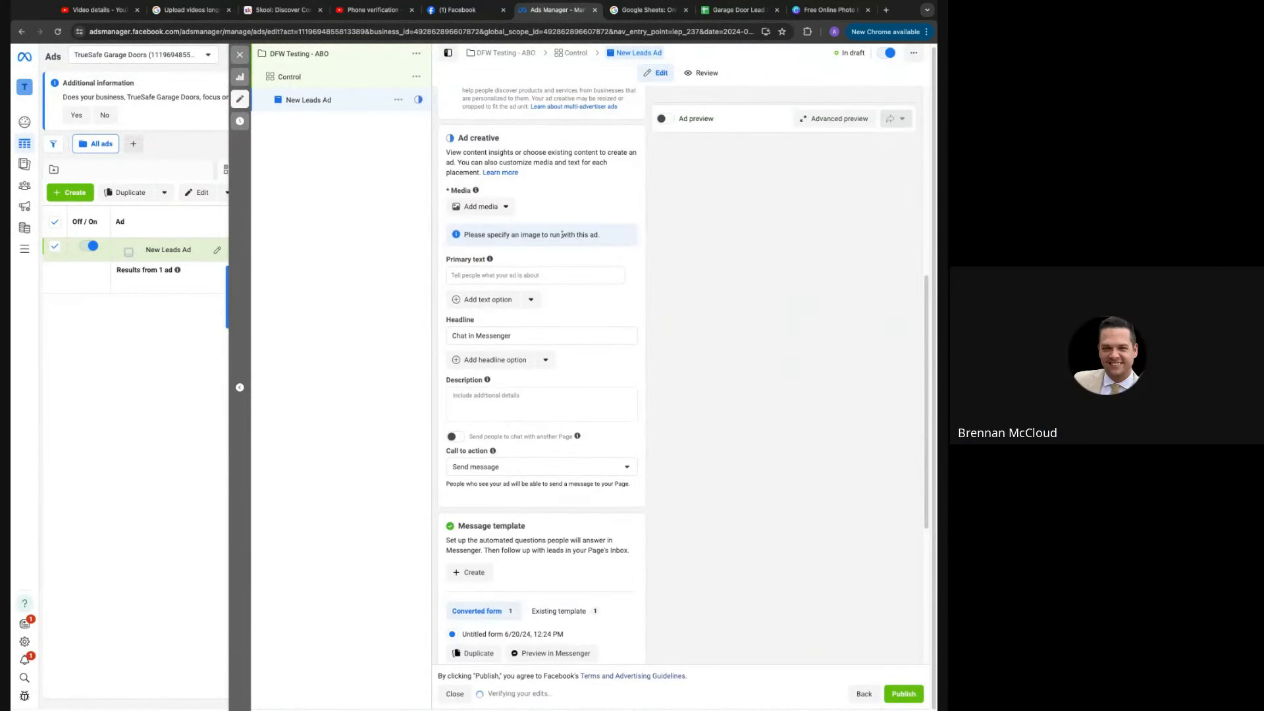
left_click(500, 207)
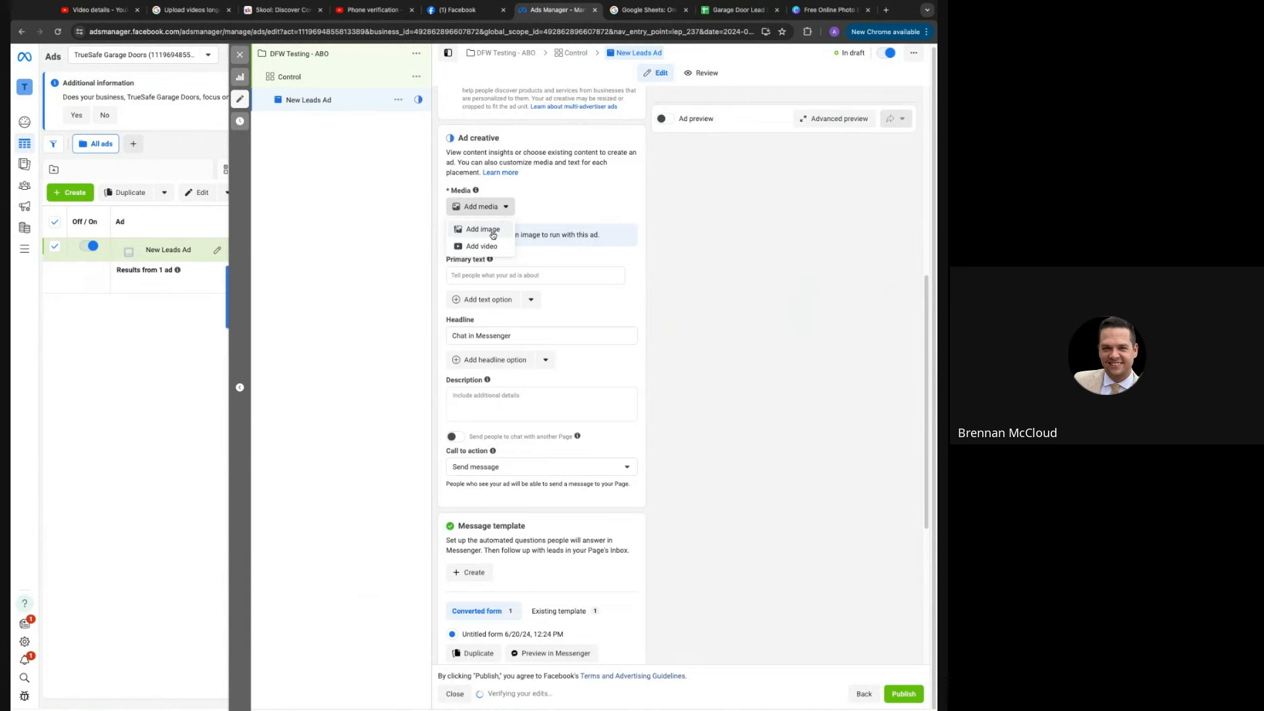
left_click(493, 234)
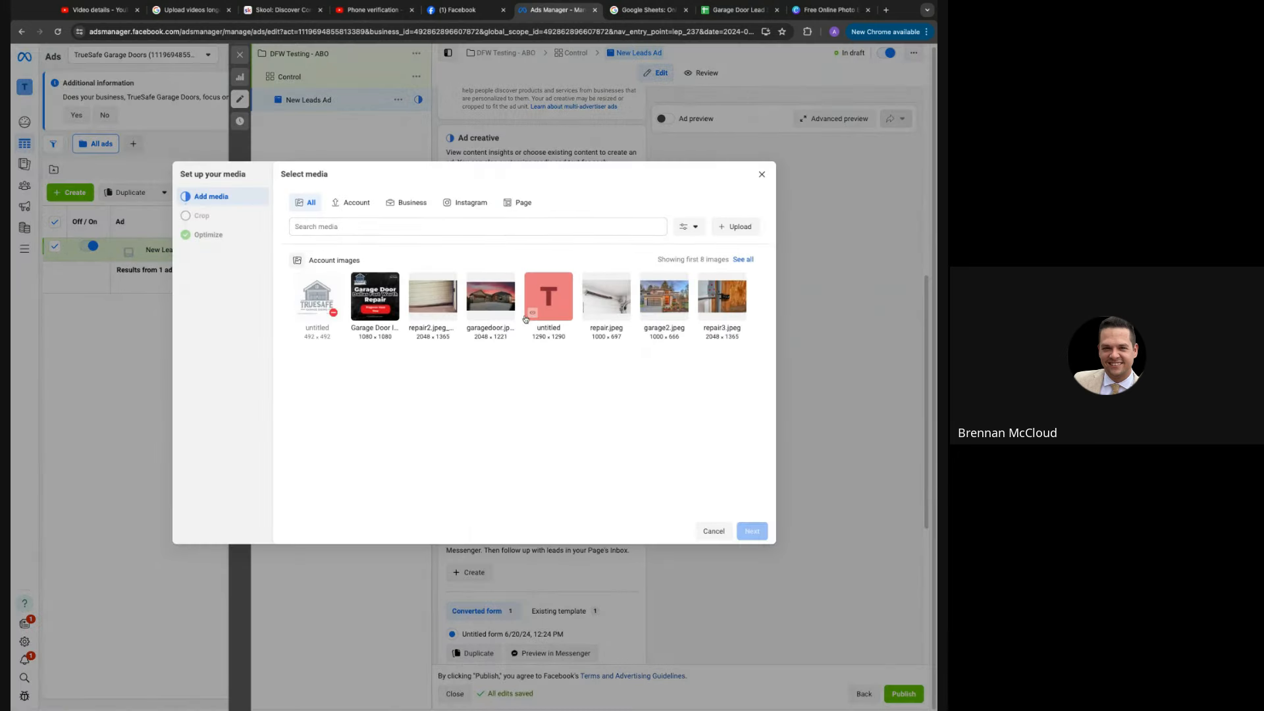
mouse_move(324, 316)
left_click(375, 299)
left_click(743, 530)
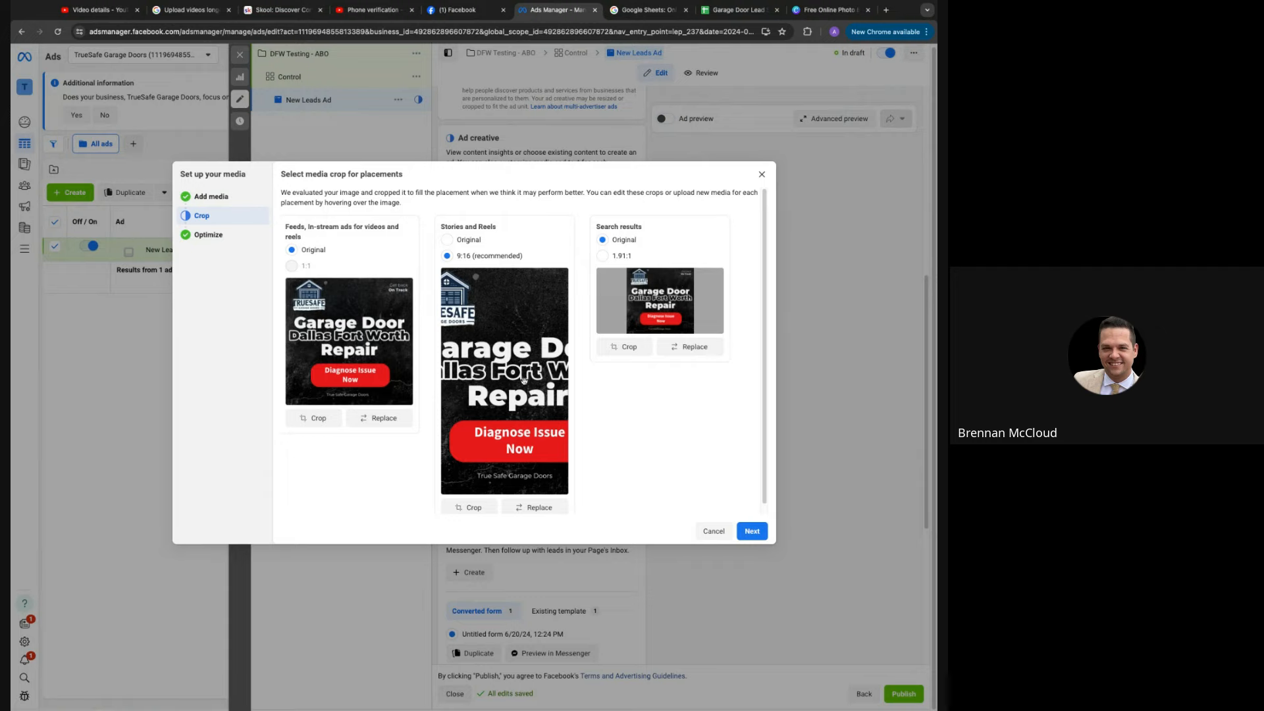
Use the original crop for Stories and Reels and finish the media setup with all optimizations left on
left_click(447, 240)
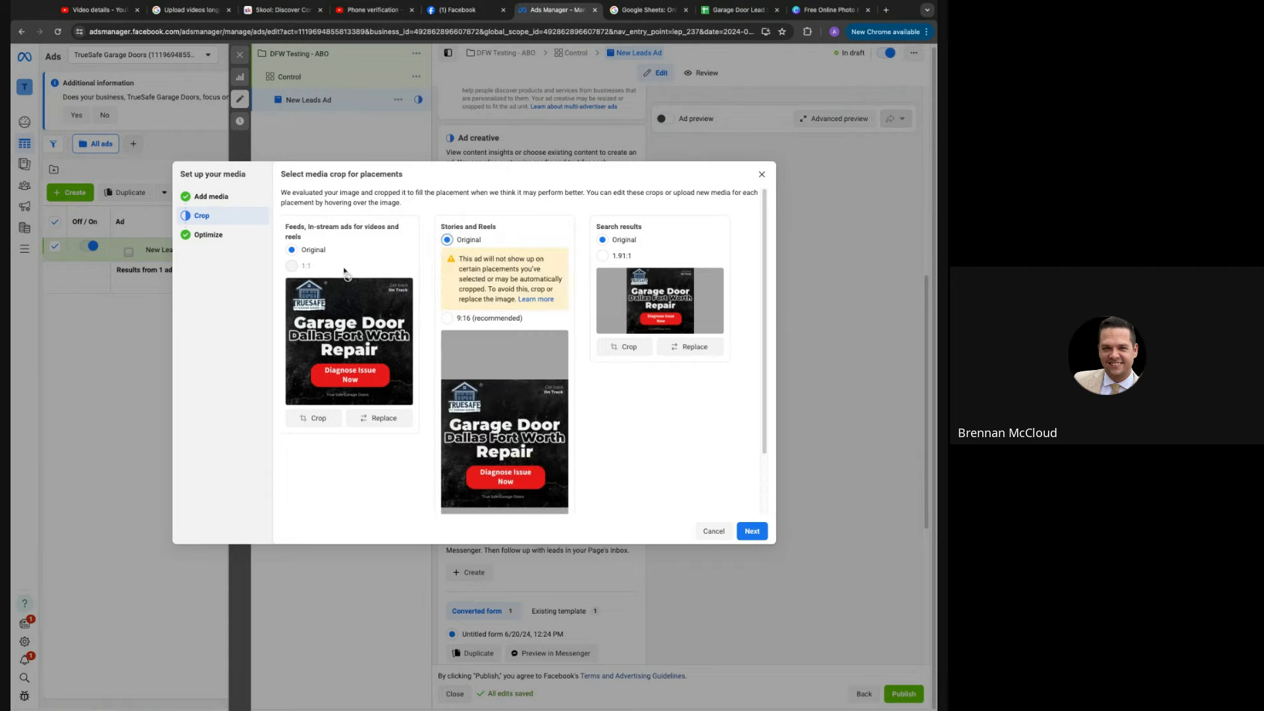
scroll(629, 467, "down", 2)
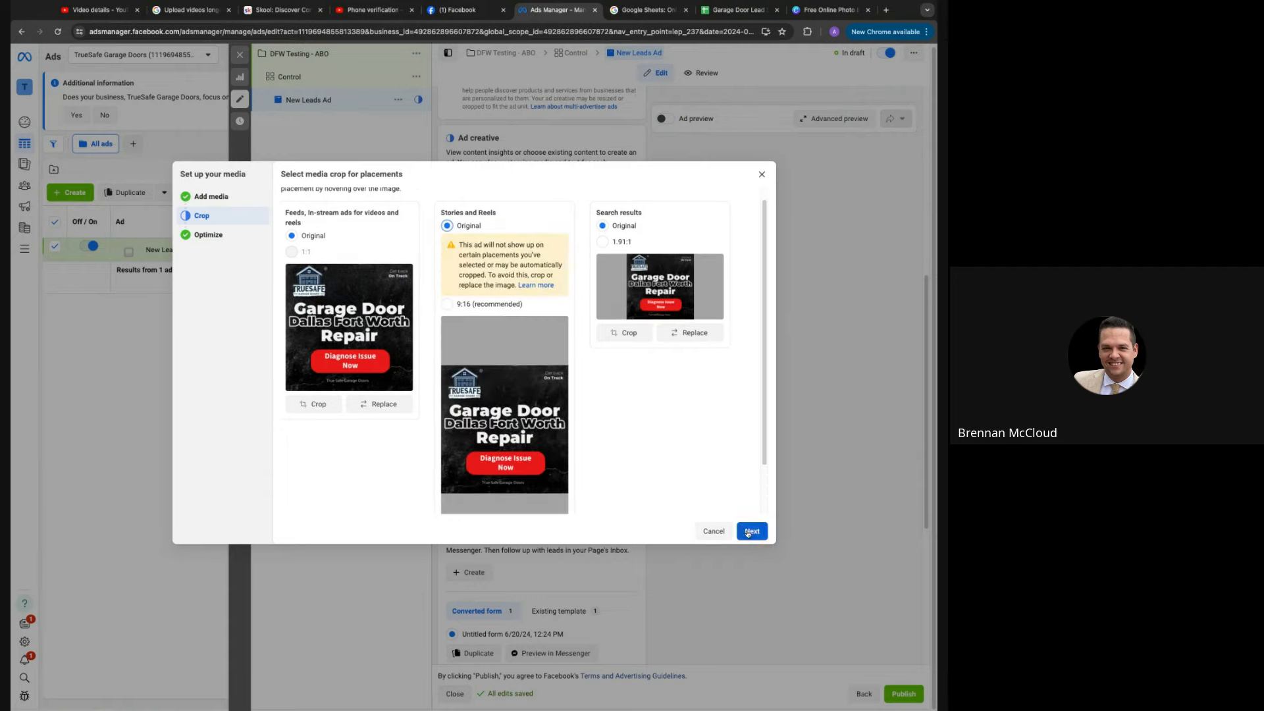
left_click(752, 530)
scroll(435, 368, "down", 1)
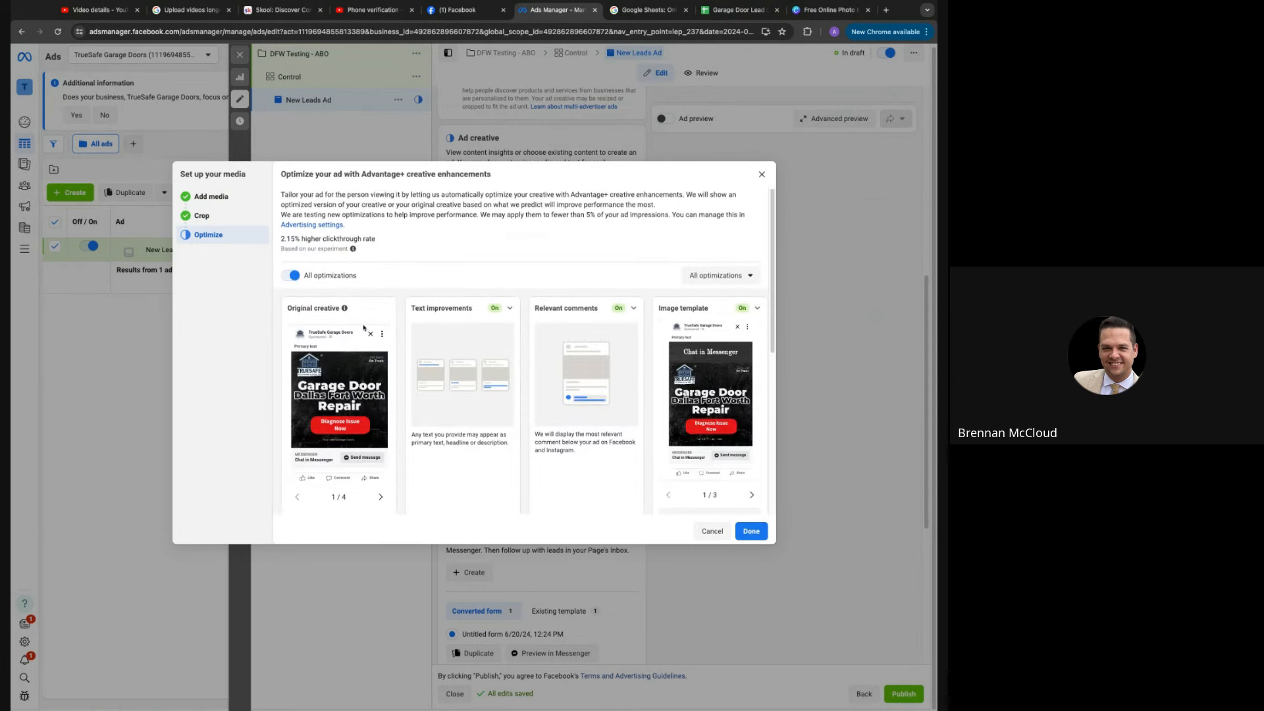
left_click(751, 531)
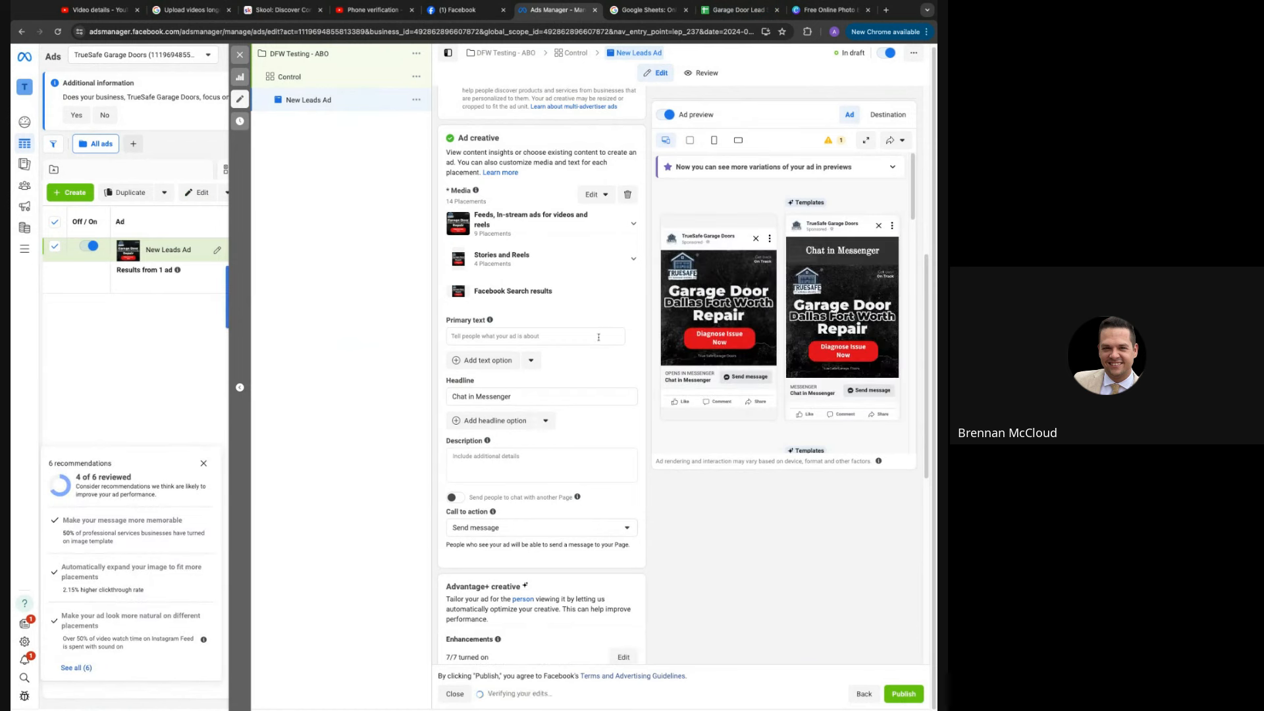
Copy the "Broken spring? No problem, we fix those!" repair copy from the Testing Bank sheet into the ad's primary text
left_click(732, 11)
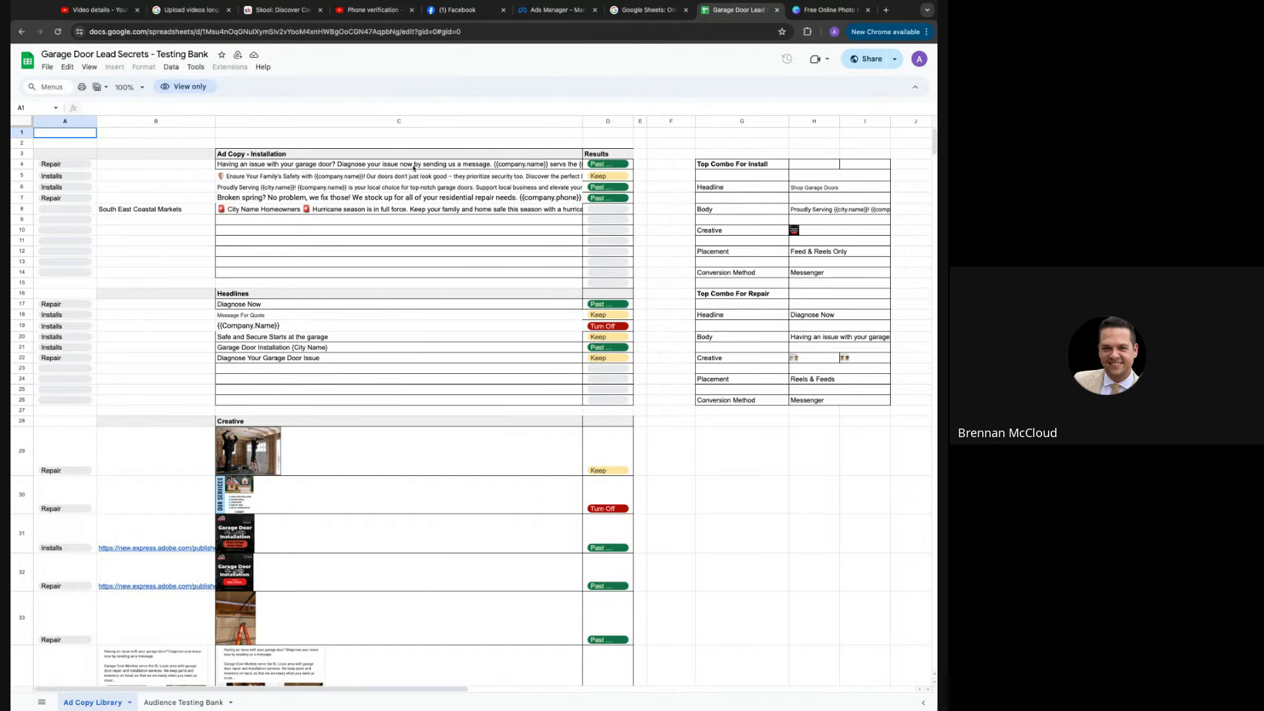
left_click(268, 198)
key("ctrl+c")
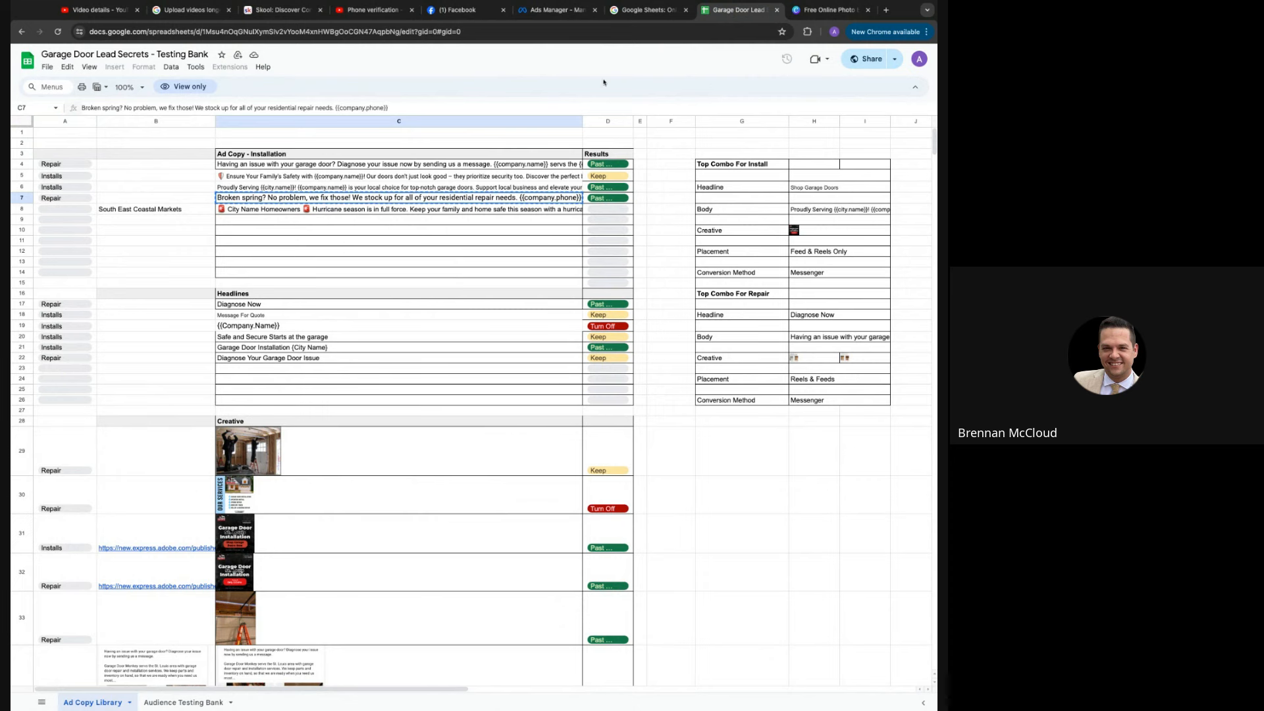
left_click(637, 19)
left_click(556, 10)
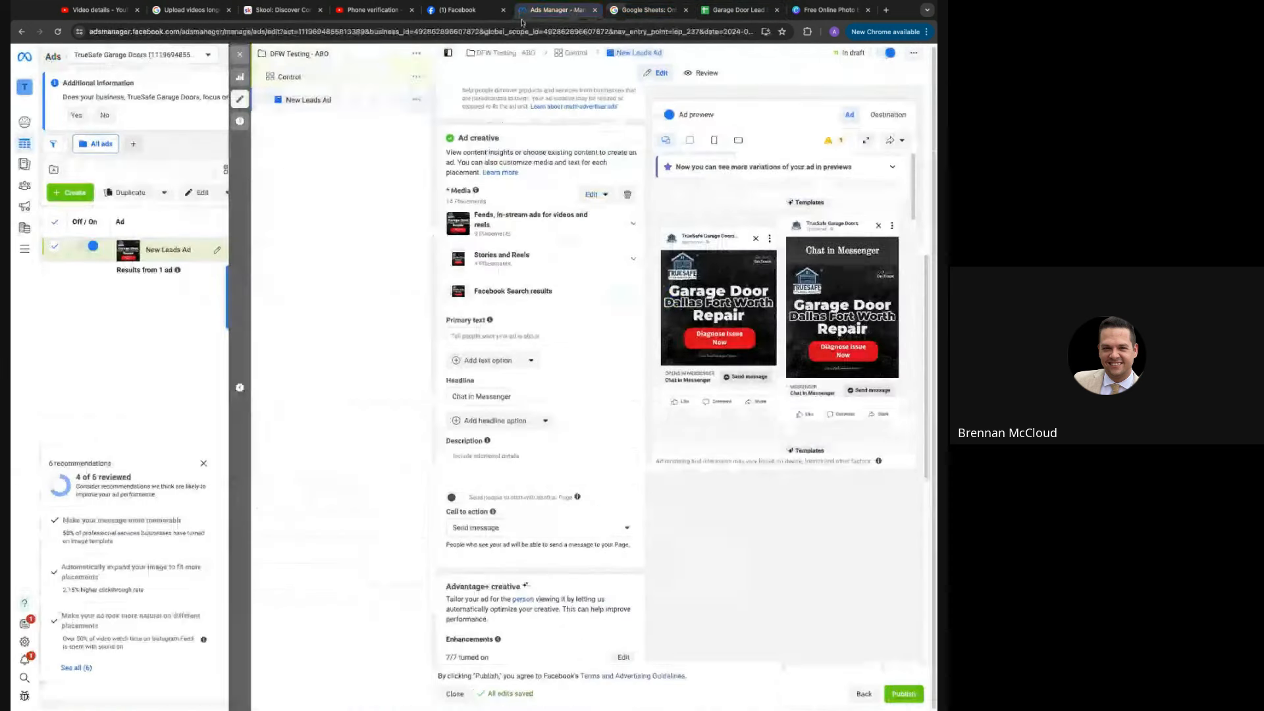
left_click(501, 336)
key("ctrl+v")
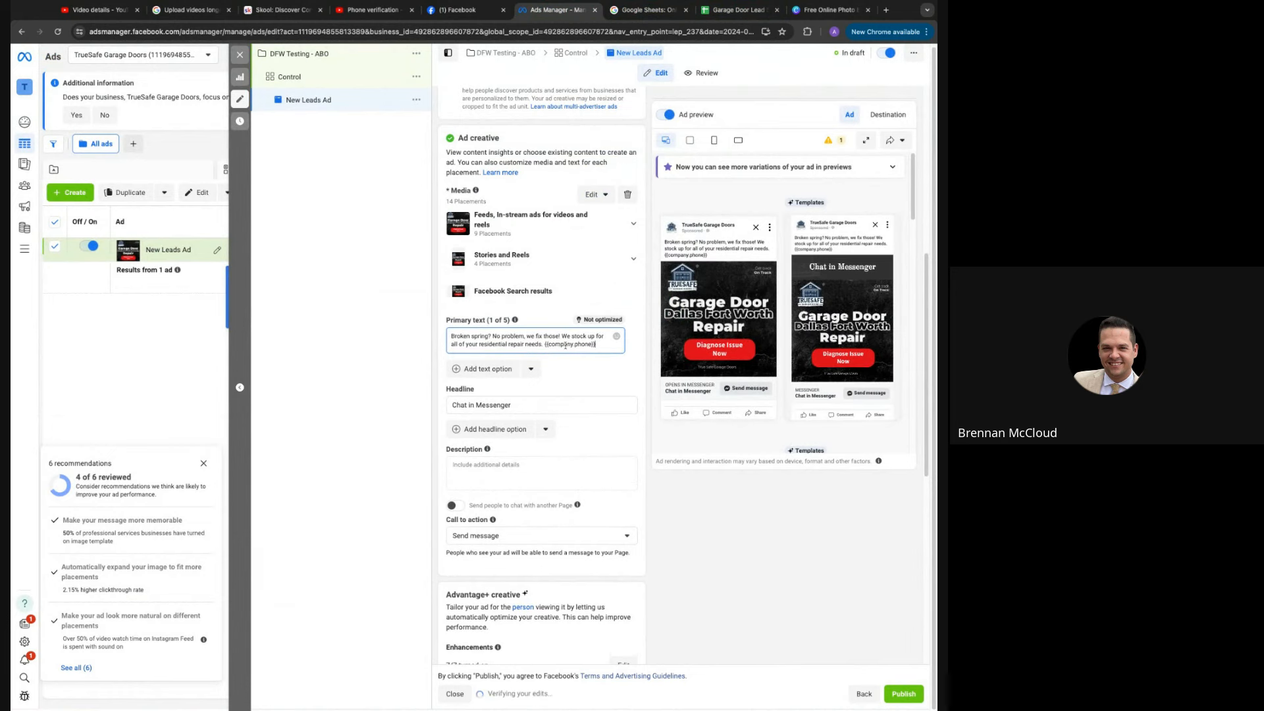
Keep all suggested primary text variations selected and replace the ad's headline with "Diagnose Now"
left_click(486, 368)
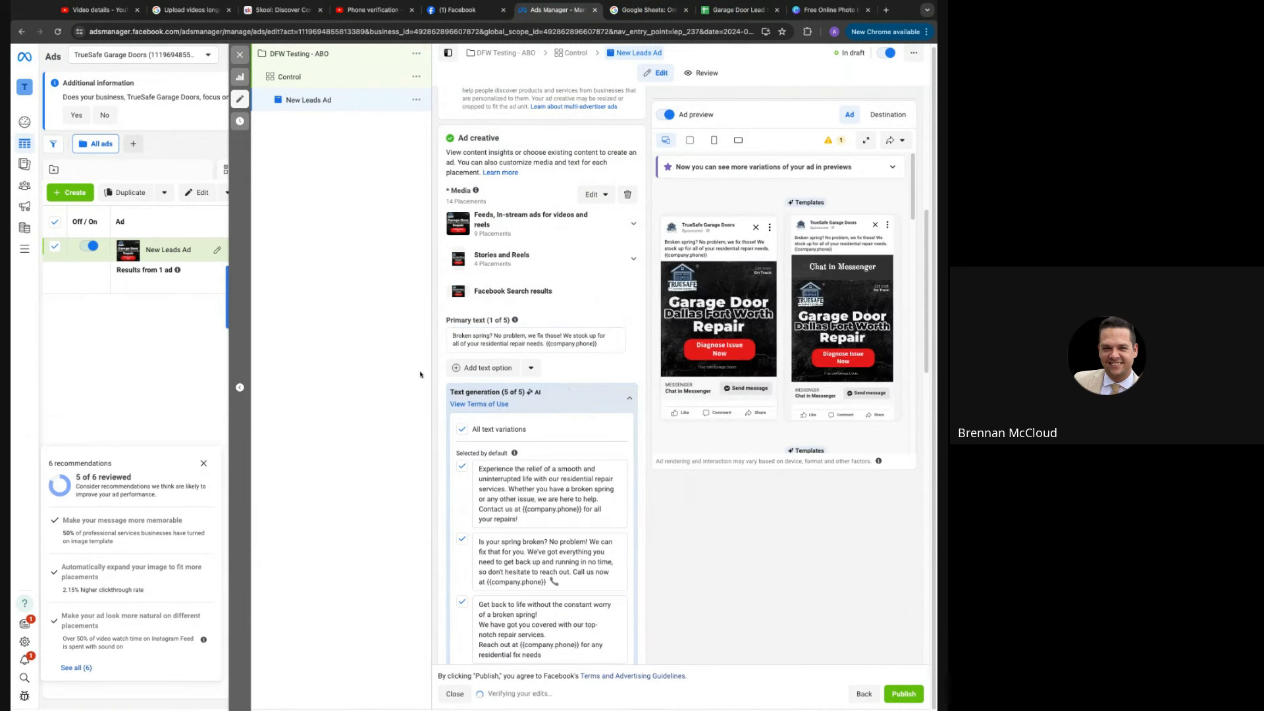
left_click(629, 398)
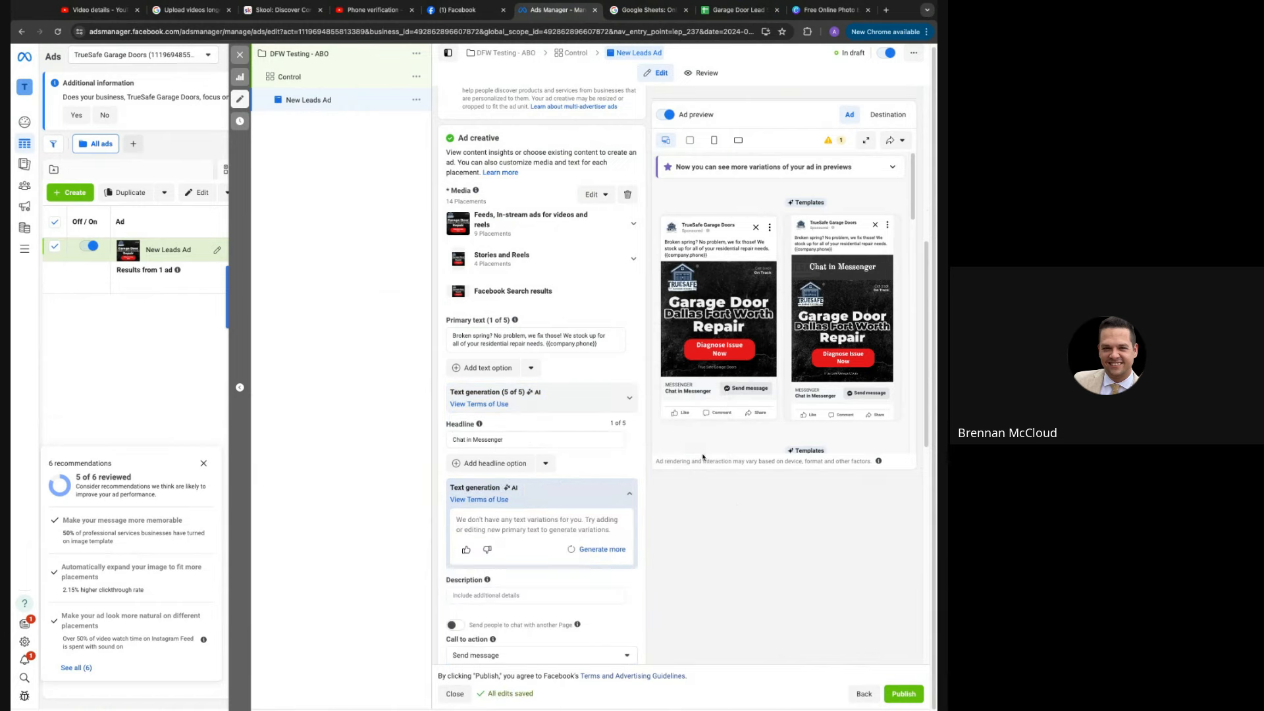
left_click_drag(467, 439, 522, 439)
key("ctrl+a")
type("Diagnose Now")
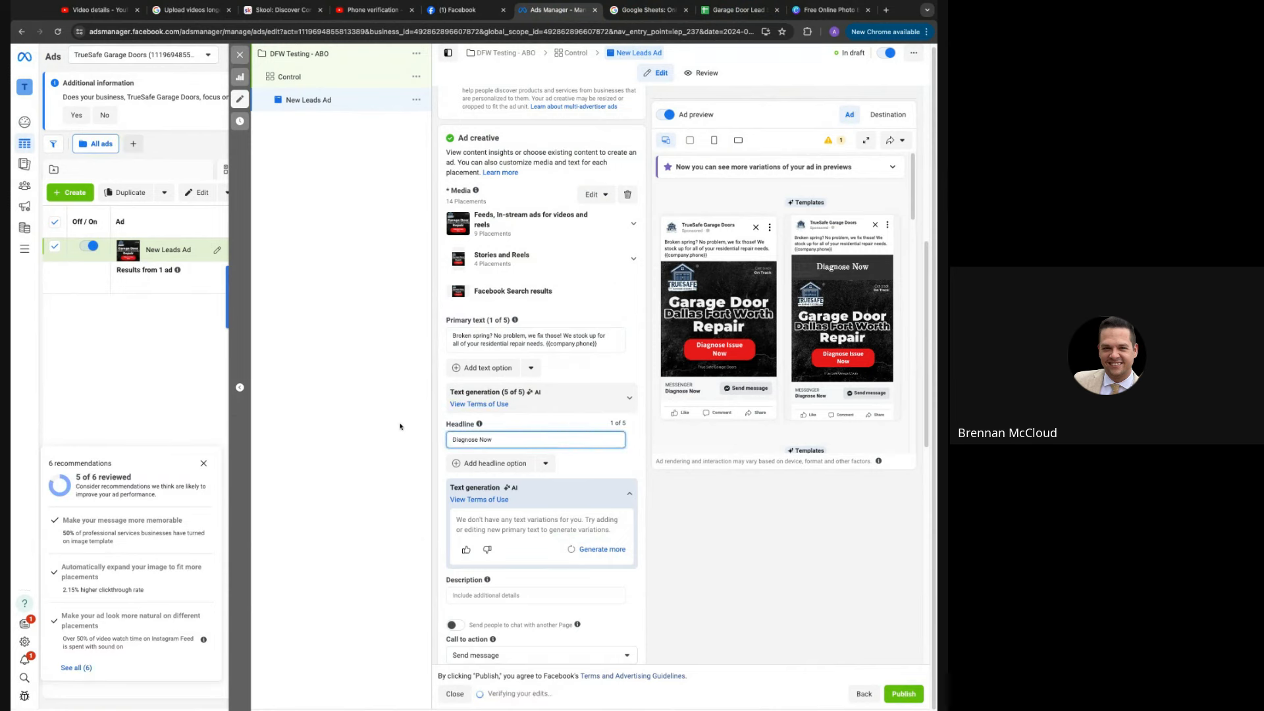
Set the ad description to "TrueSafe Garage Doors serves Dallas Fort Worth and Collin County. Call us now to get your garage door issues repaired."
scroll(546, 493, "down", 3)
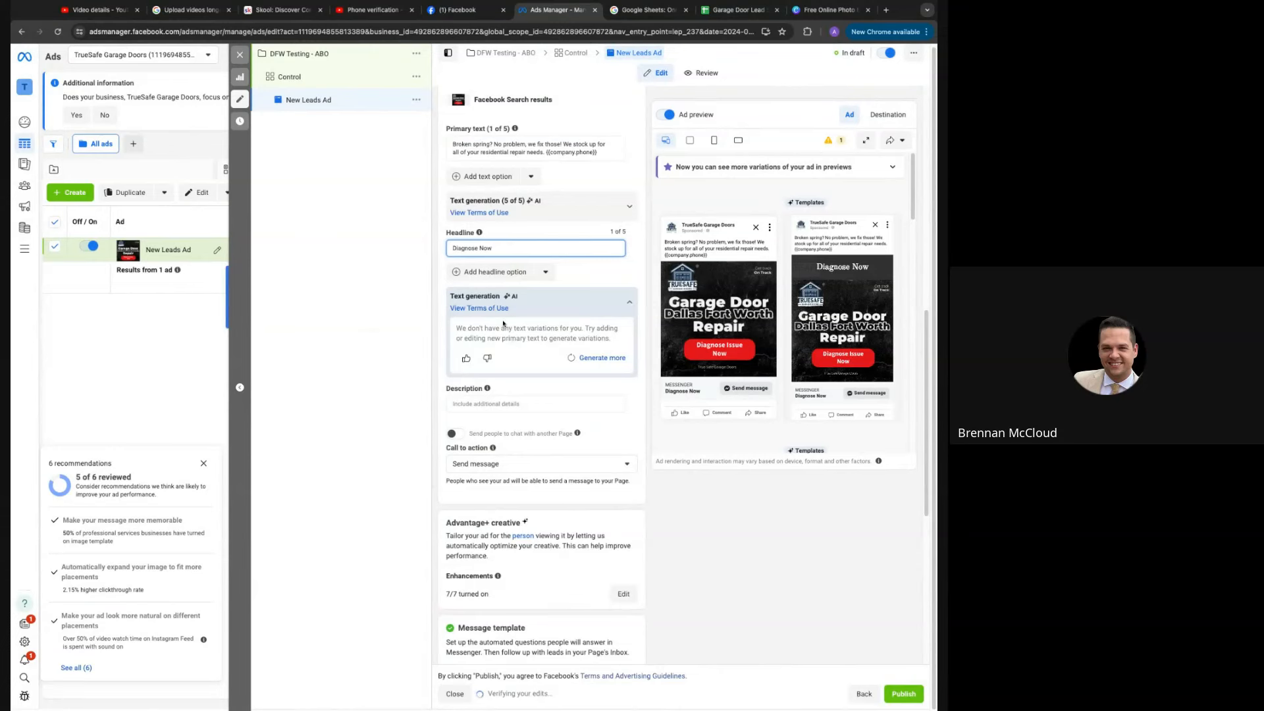
left_click(497, 404)
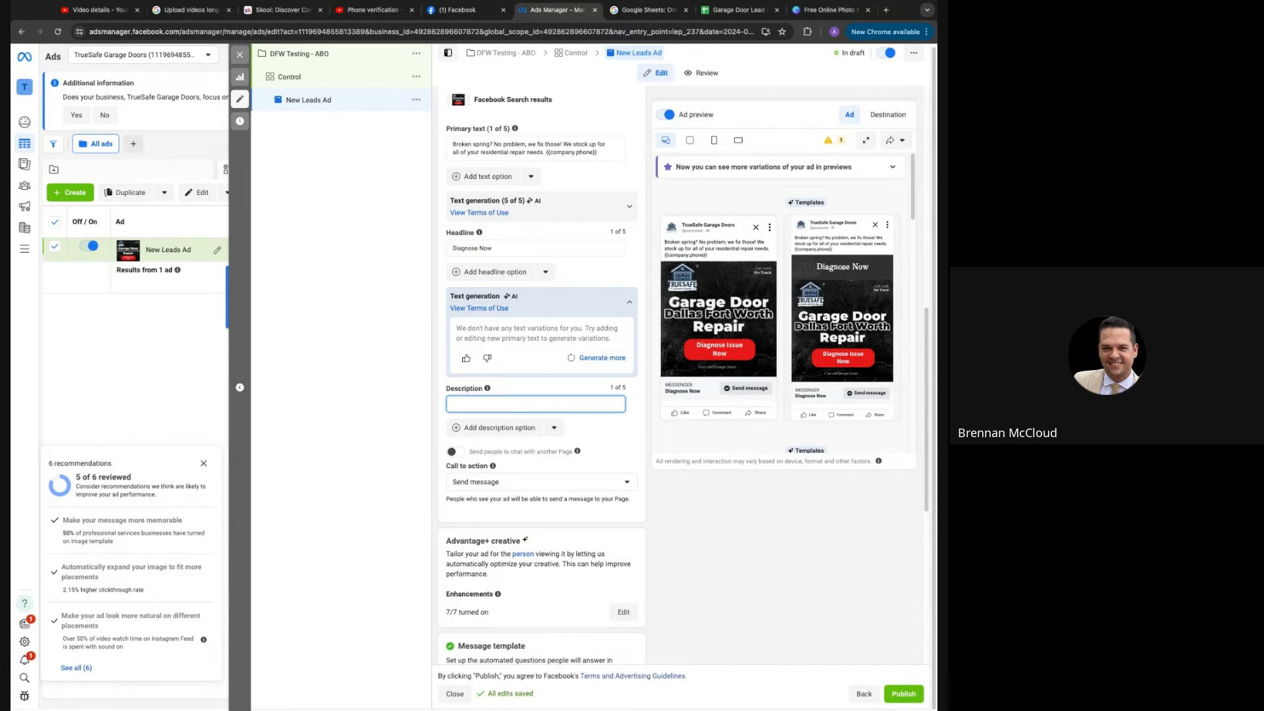
type("True")
type("Safe Garge")
type("age Doors ser")
type("ves")
type(" Dallas F")
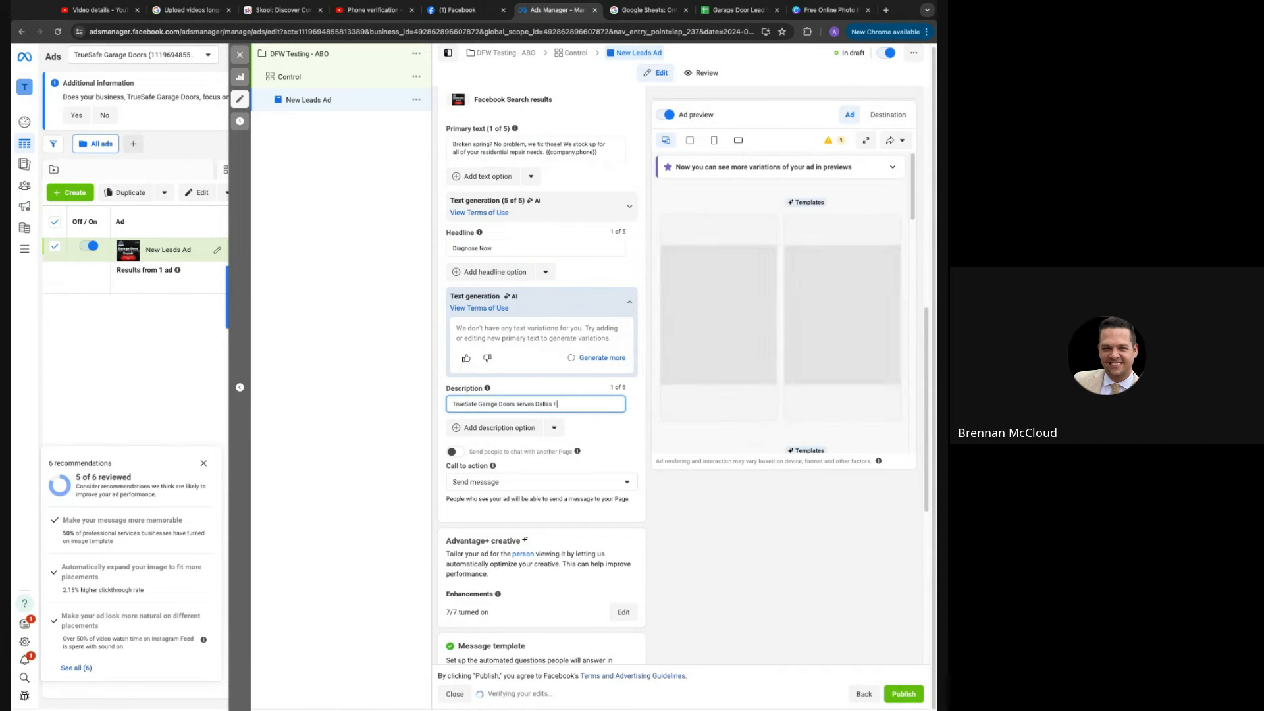
type("t")
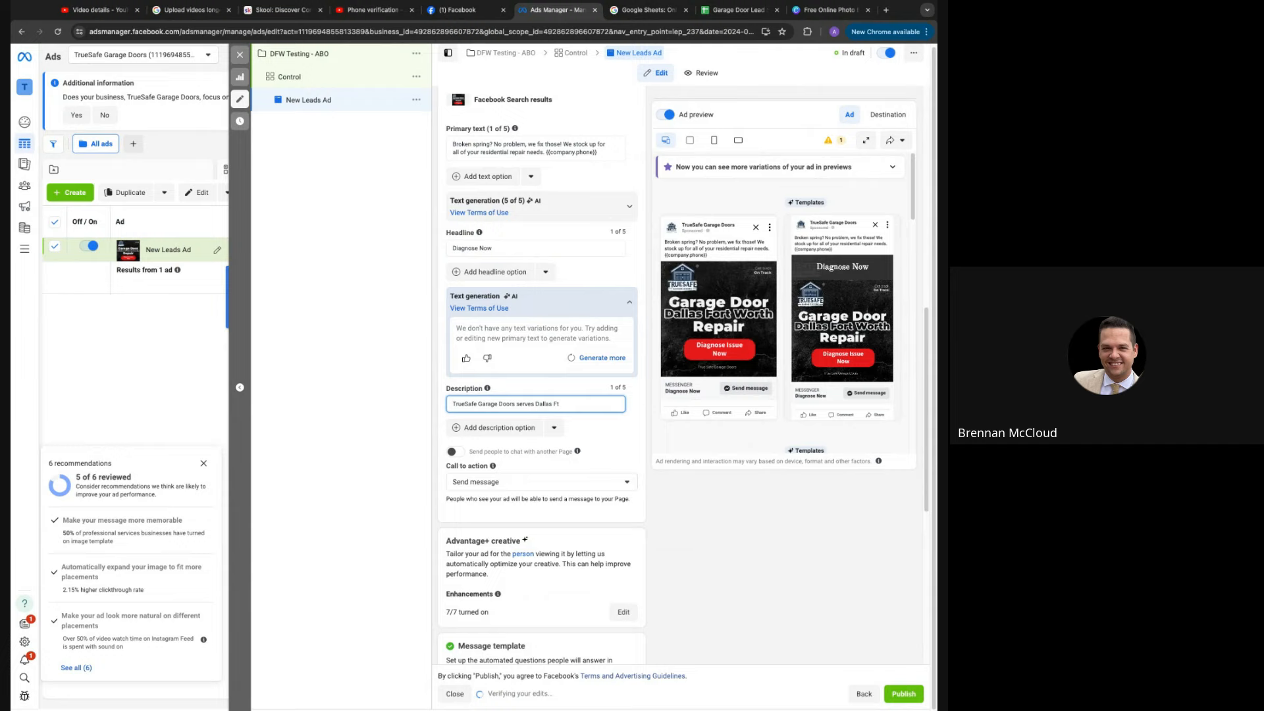
key("BackSpace")
type("ort Worth and Collin Cou")
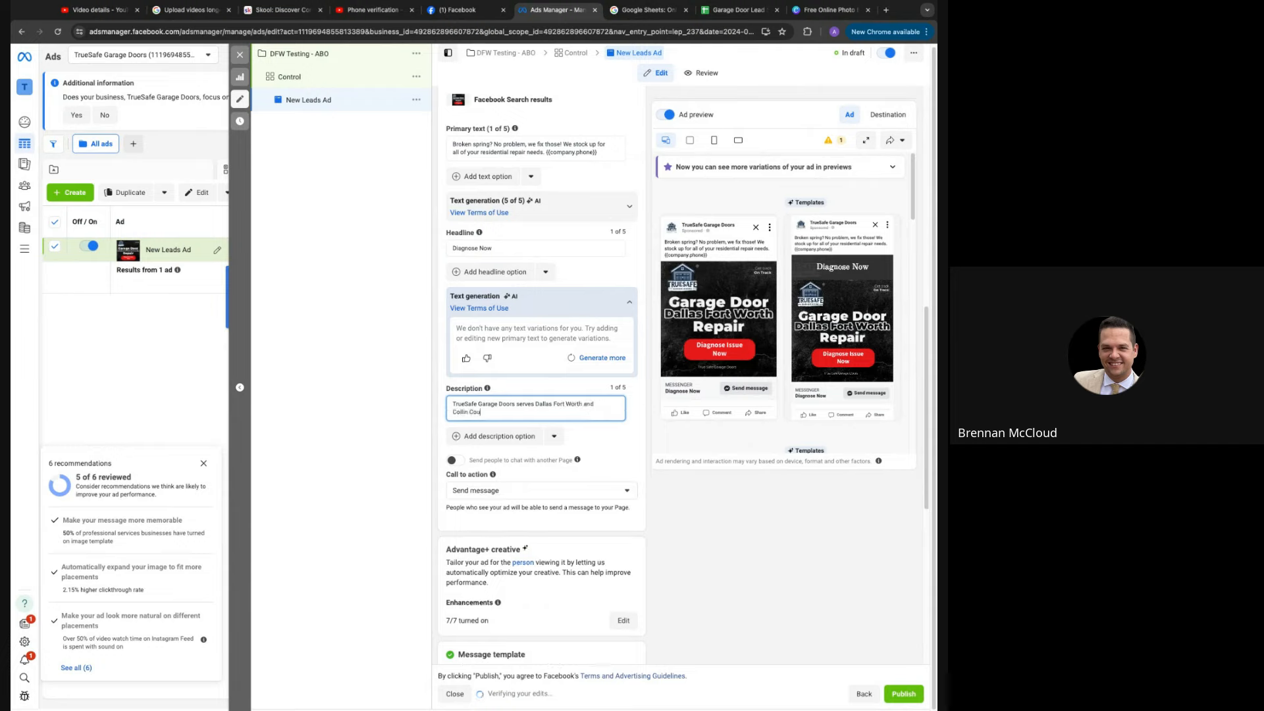
type("nty. Call us now")
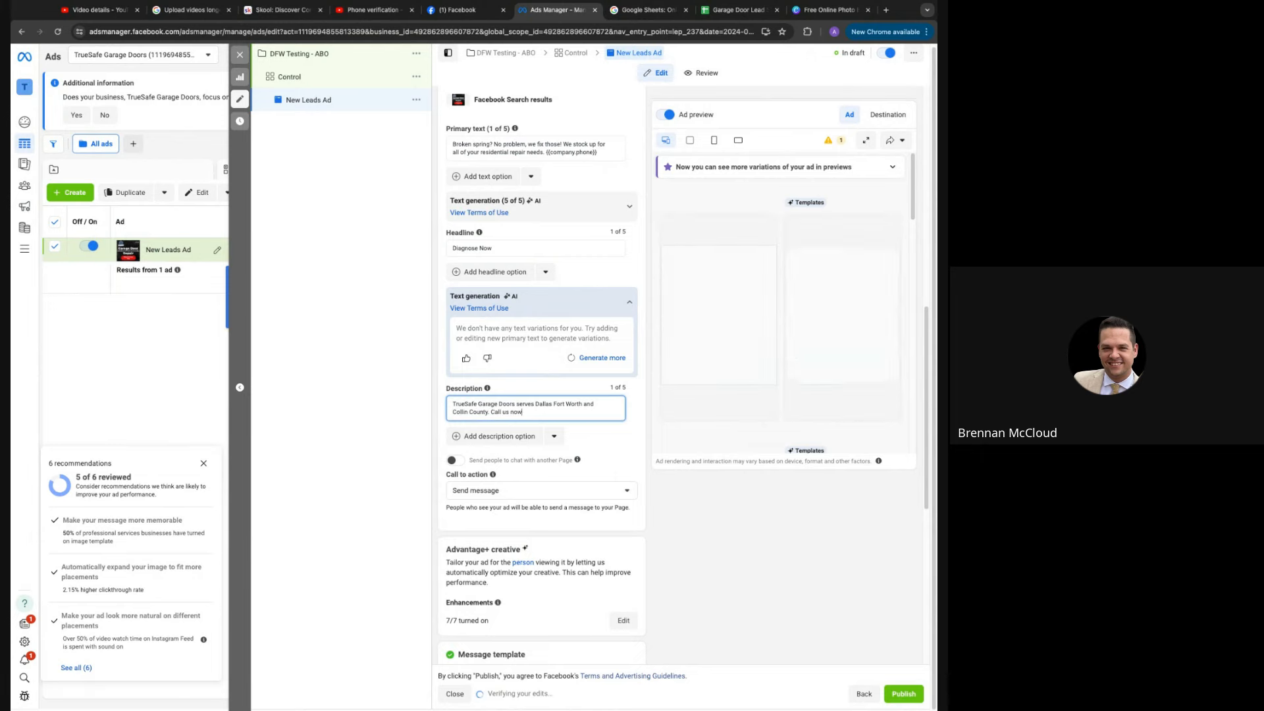
type(" to get")
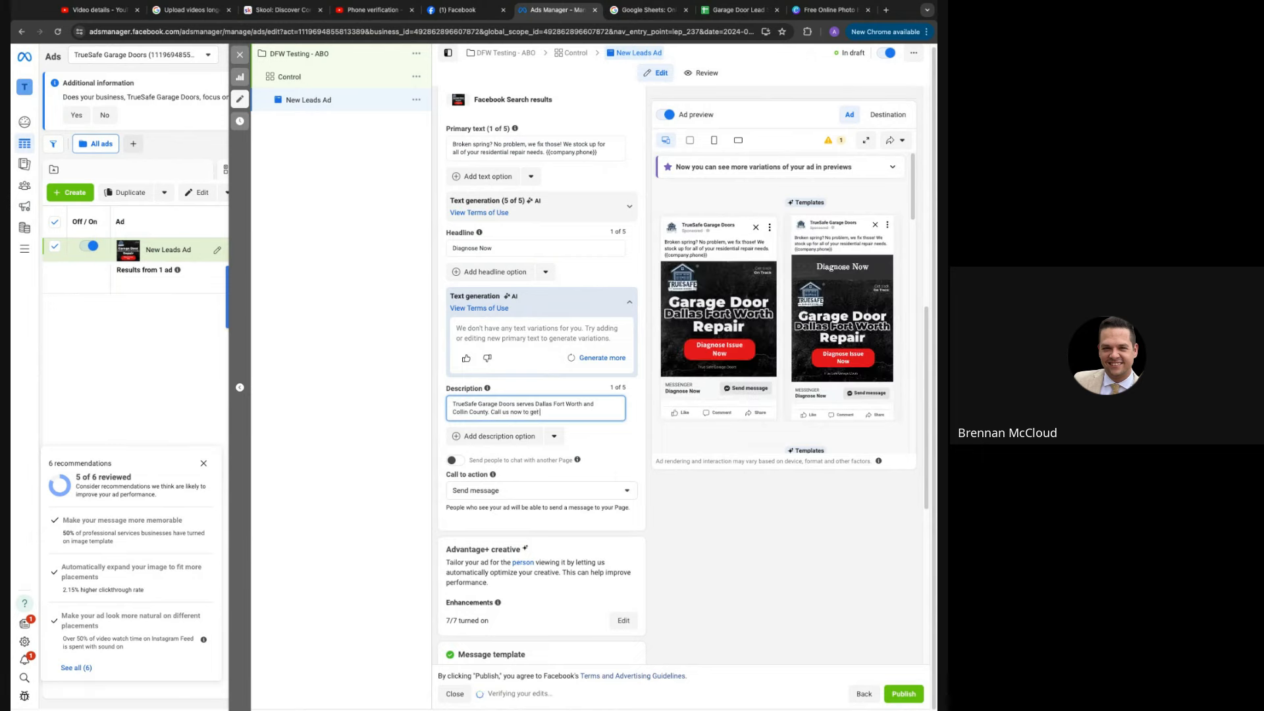
type(" your gara")
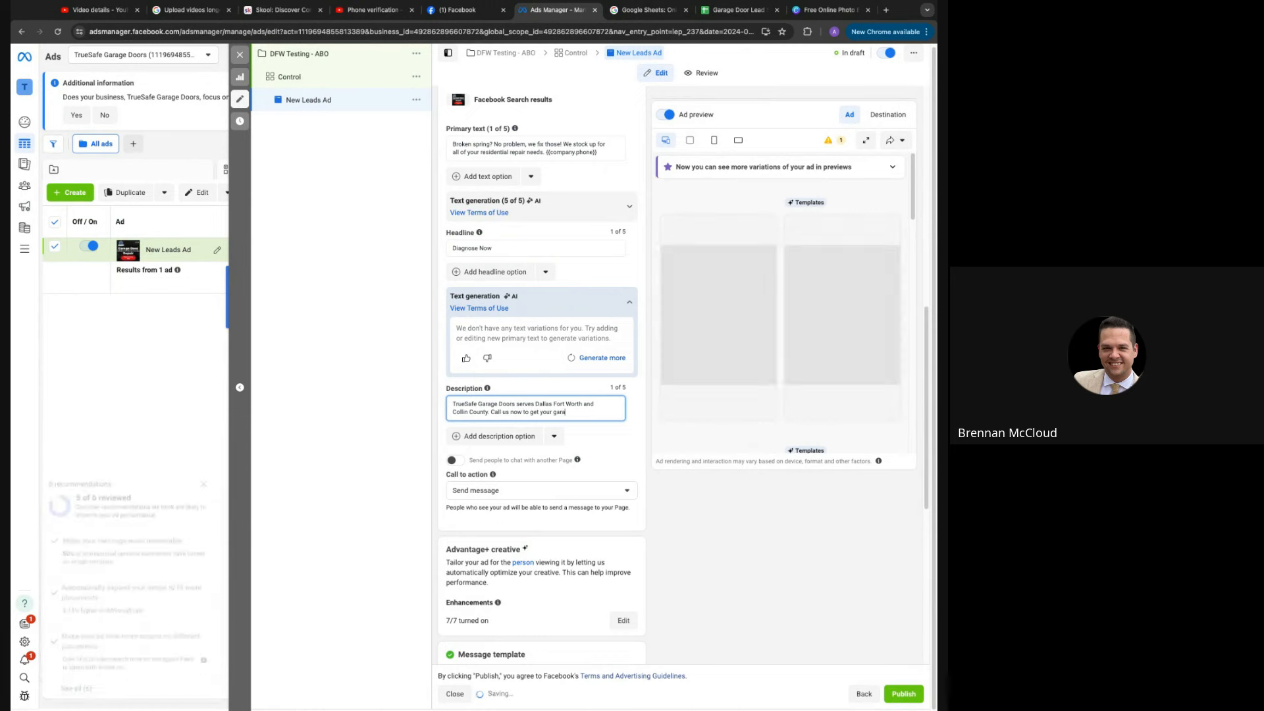
type("ge door issues repaired.")
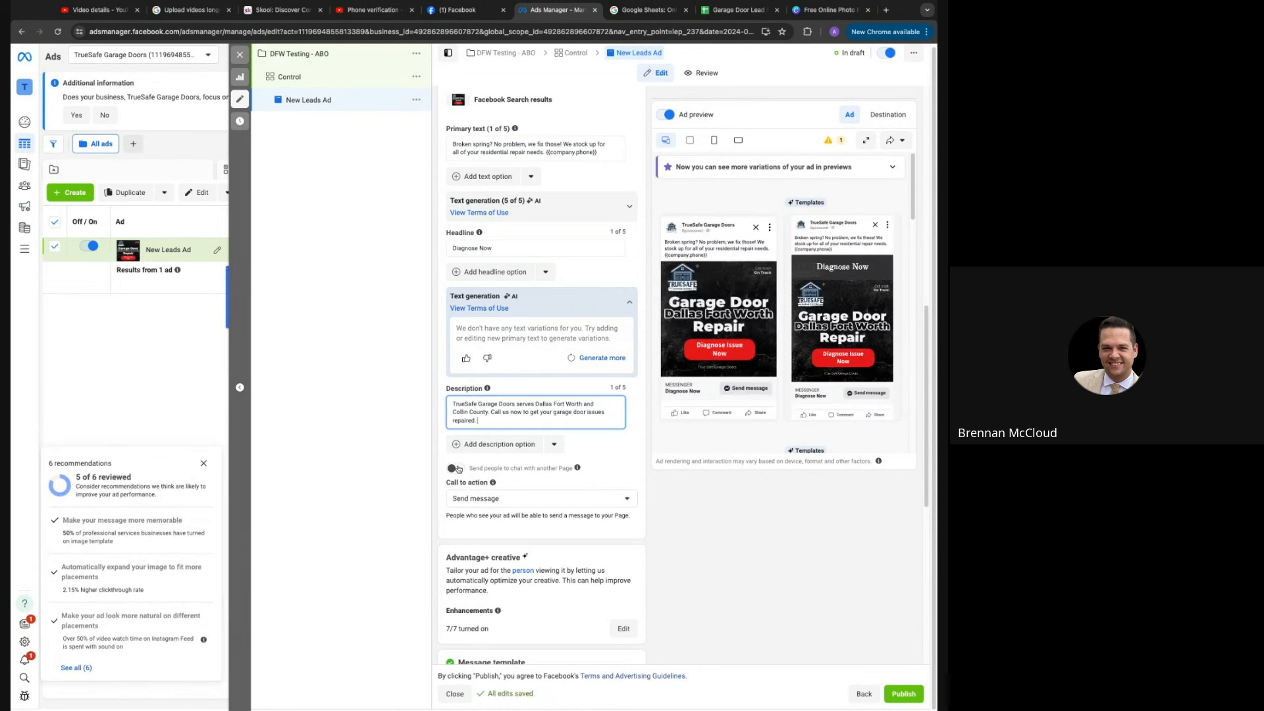
Check the available call-to-action options for the ad, leaving Send message selected
scroll(480, 486, "down", 1)
left_click(528, 486)
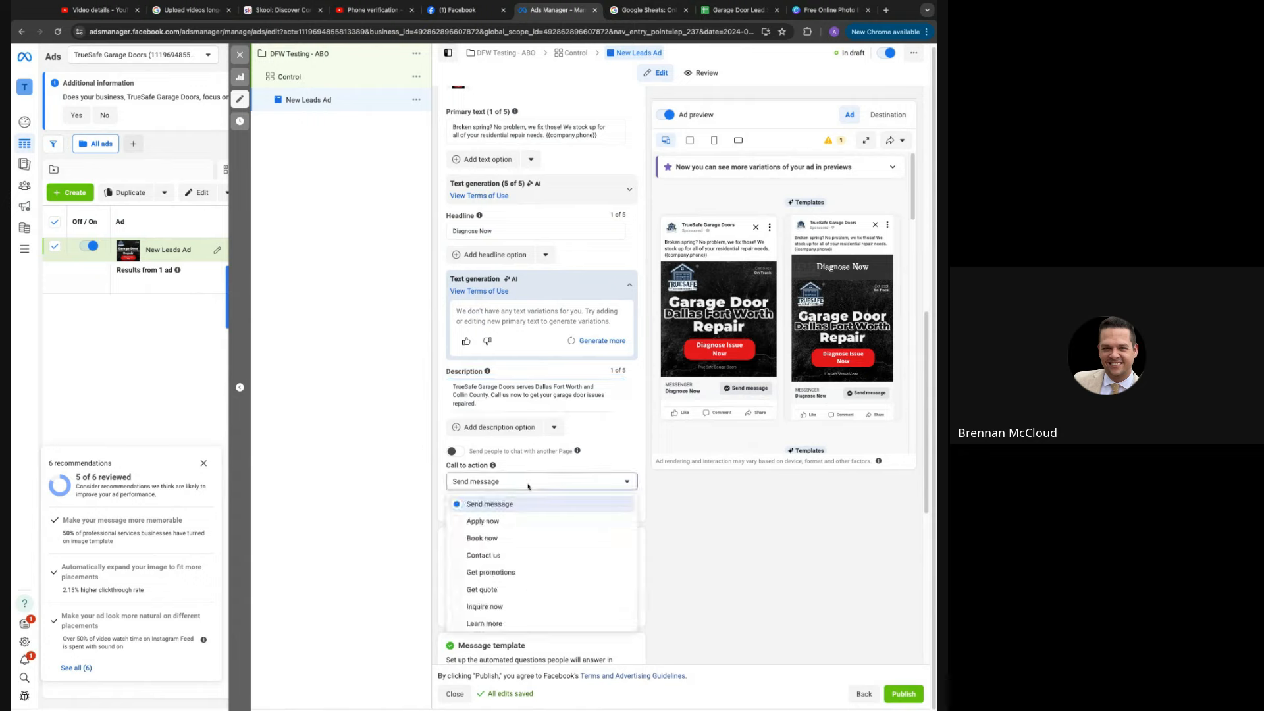
left_click(358, 481)
left_click(505, 486)
left_click(503, 503)
left_click(561, 488)
left_click(417, 485)
scroll(467, 490, "down", 1)
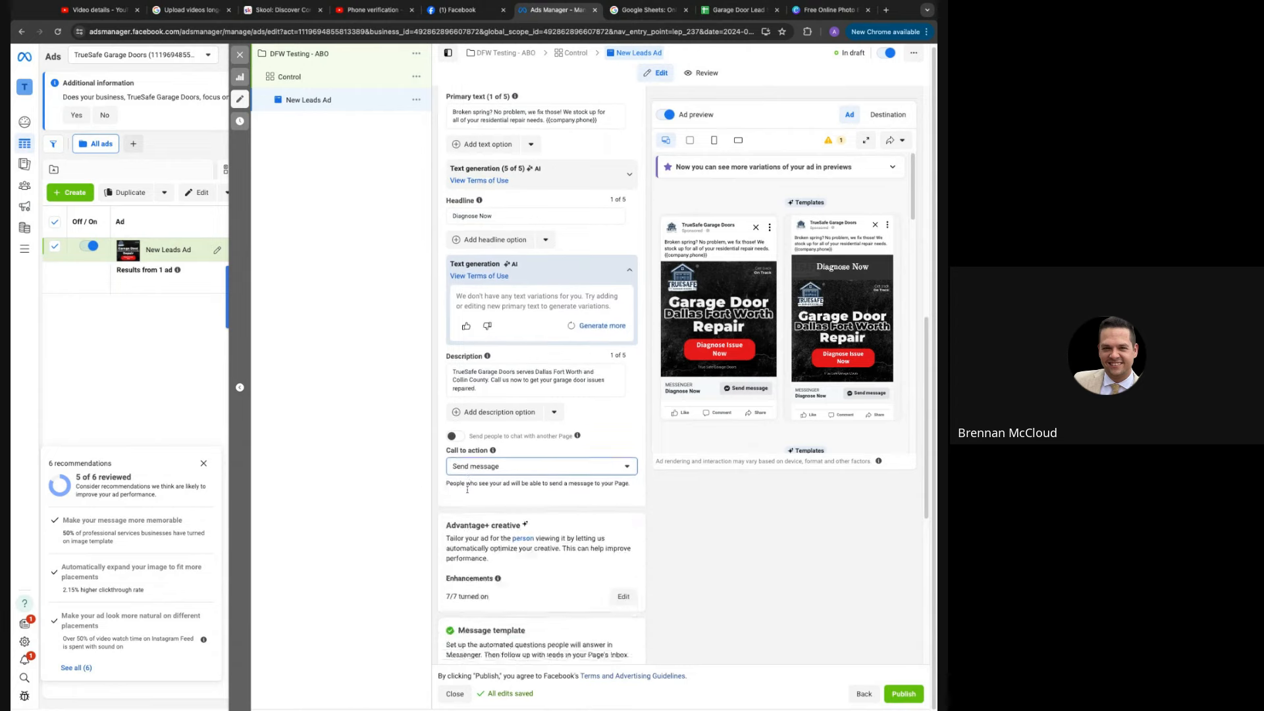
Use the existing Garage Door Repair message template instead of the converted form and duplicate it for editing
scroll(467, 490, "down", 3)
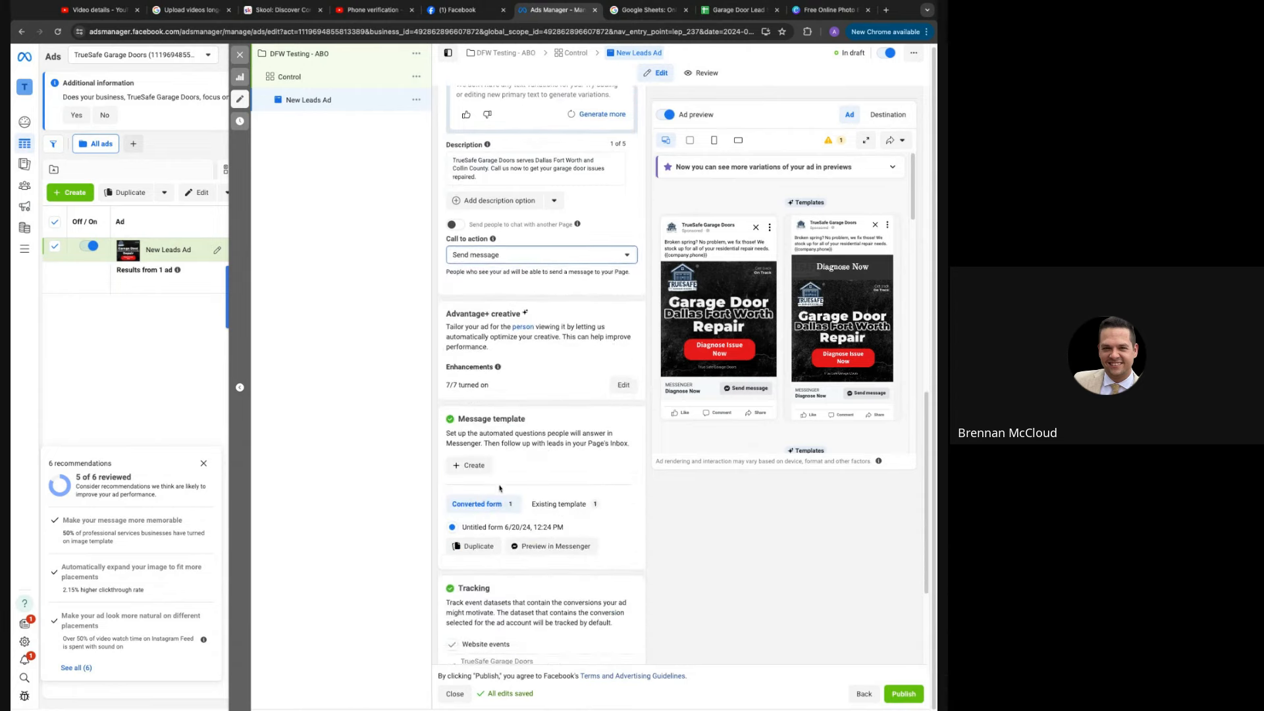
scroll(506, 487, "down", 1)
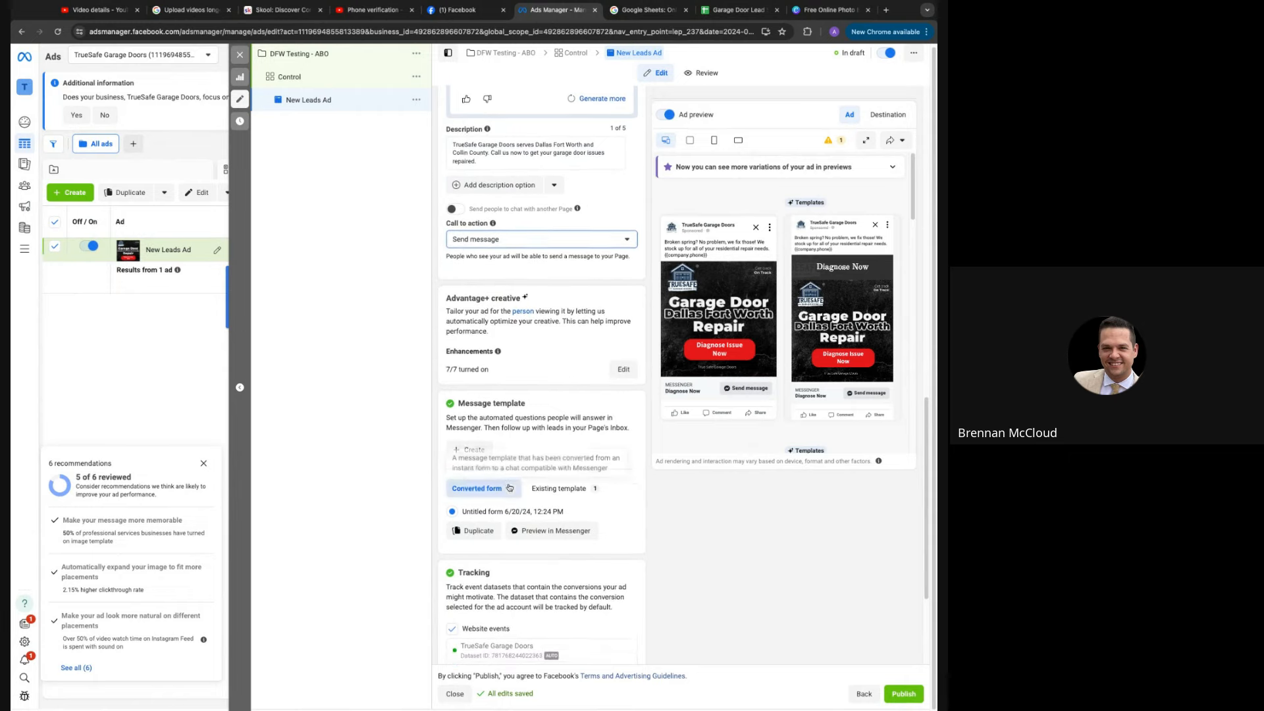
scroll(508, 487, "down", 1)
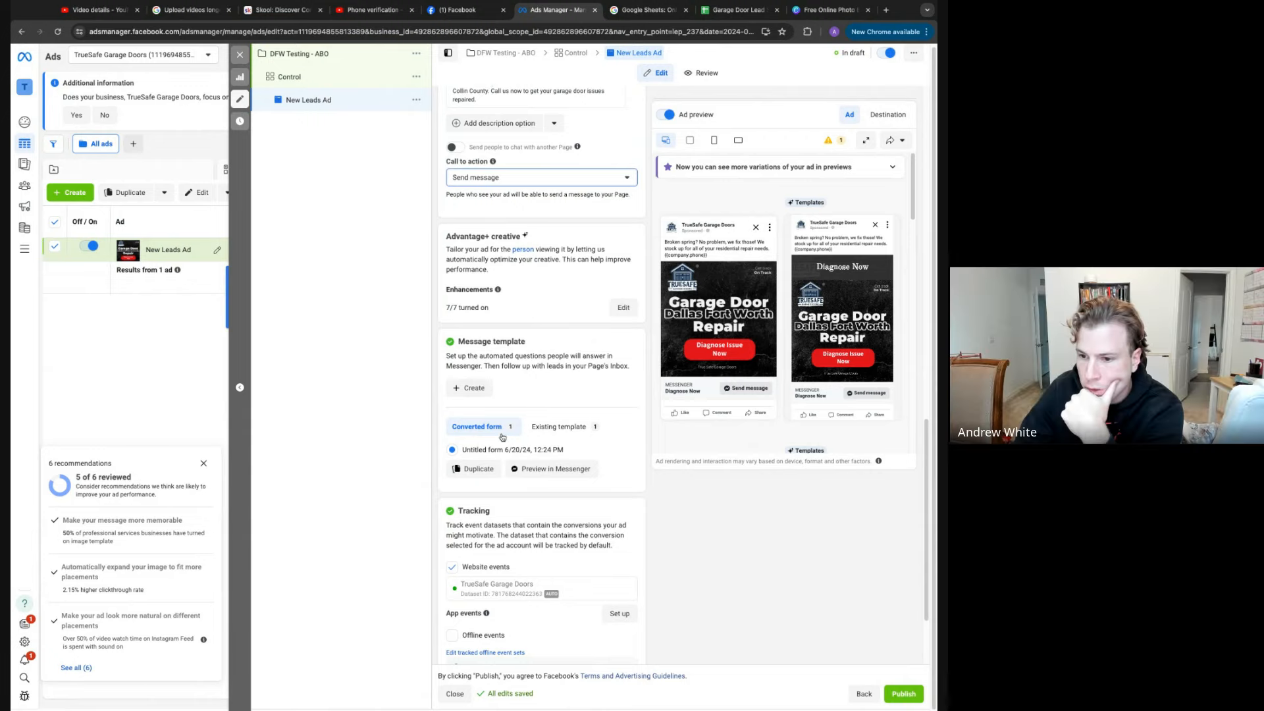
left_click(573, 427)
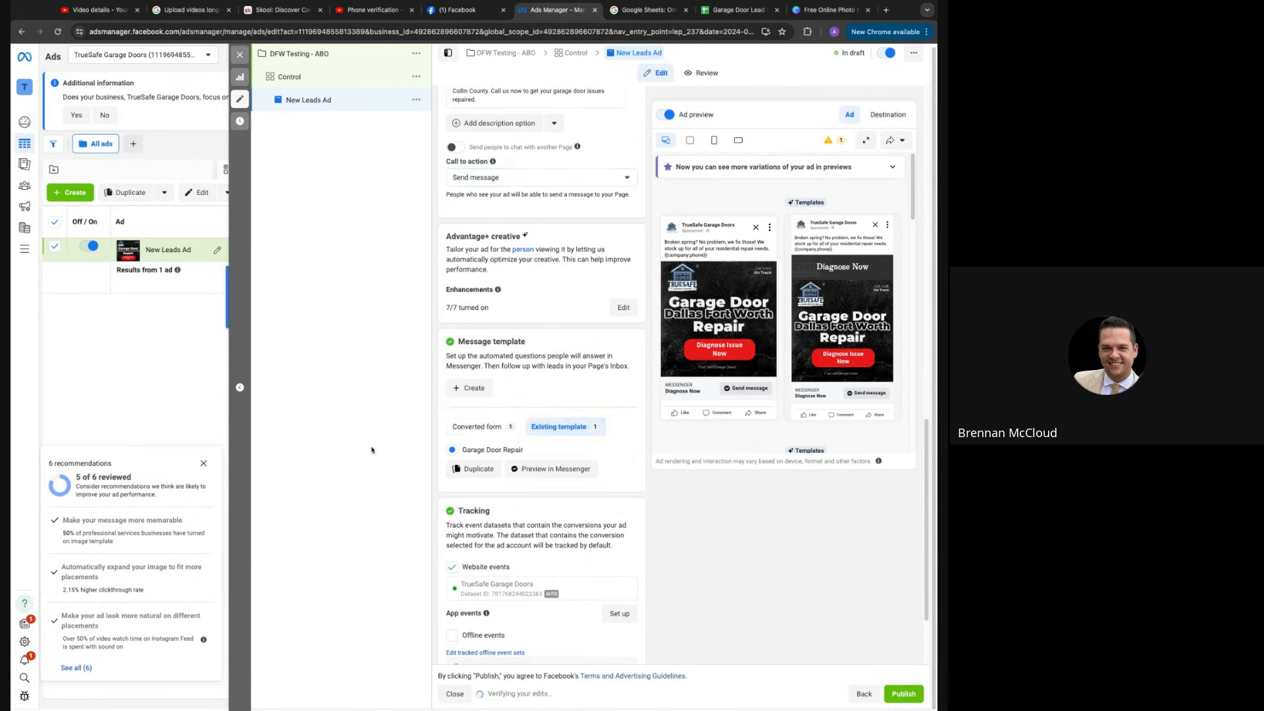
left_click(467, 471)
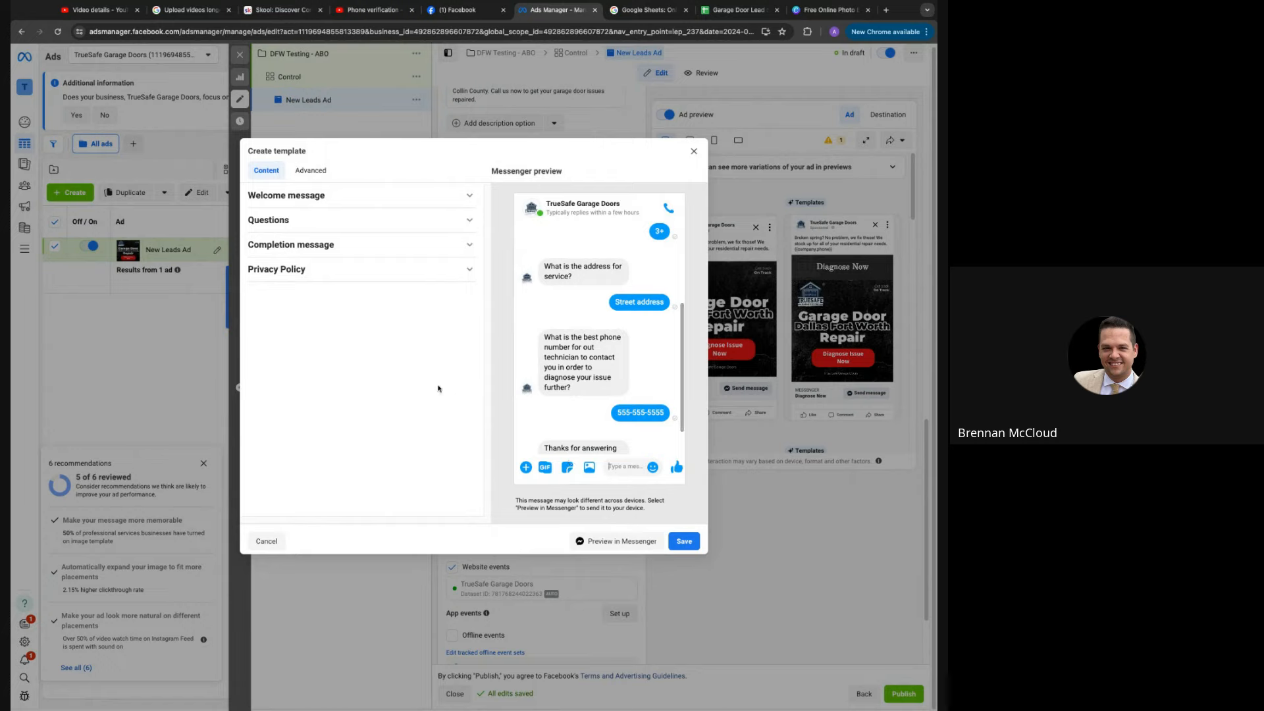
Review the duplicated template's welcome message and all its questions, including answer options, street address and phone number
left_click(311, 199)
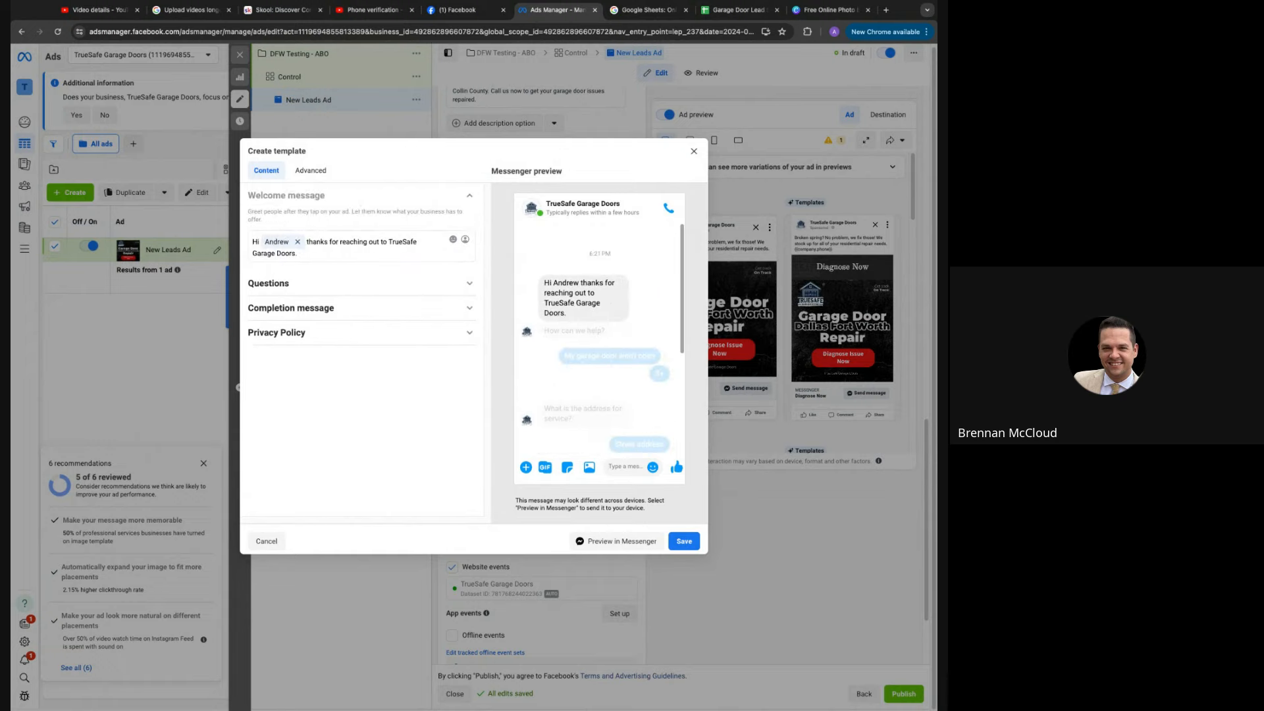
left_click(334, 283)
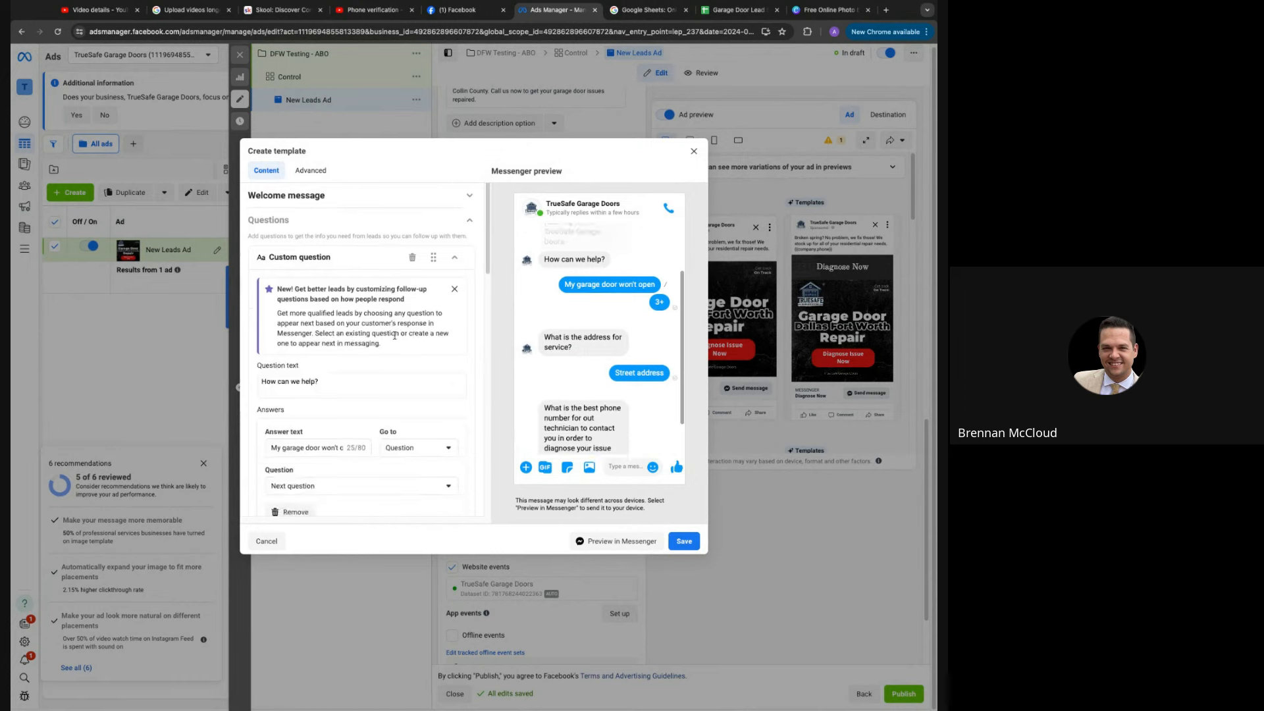
scroll(368, 356, "down", 4)
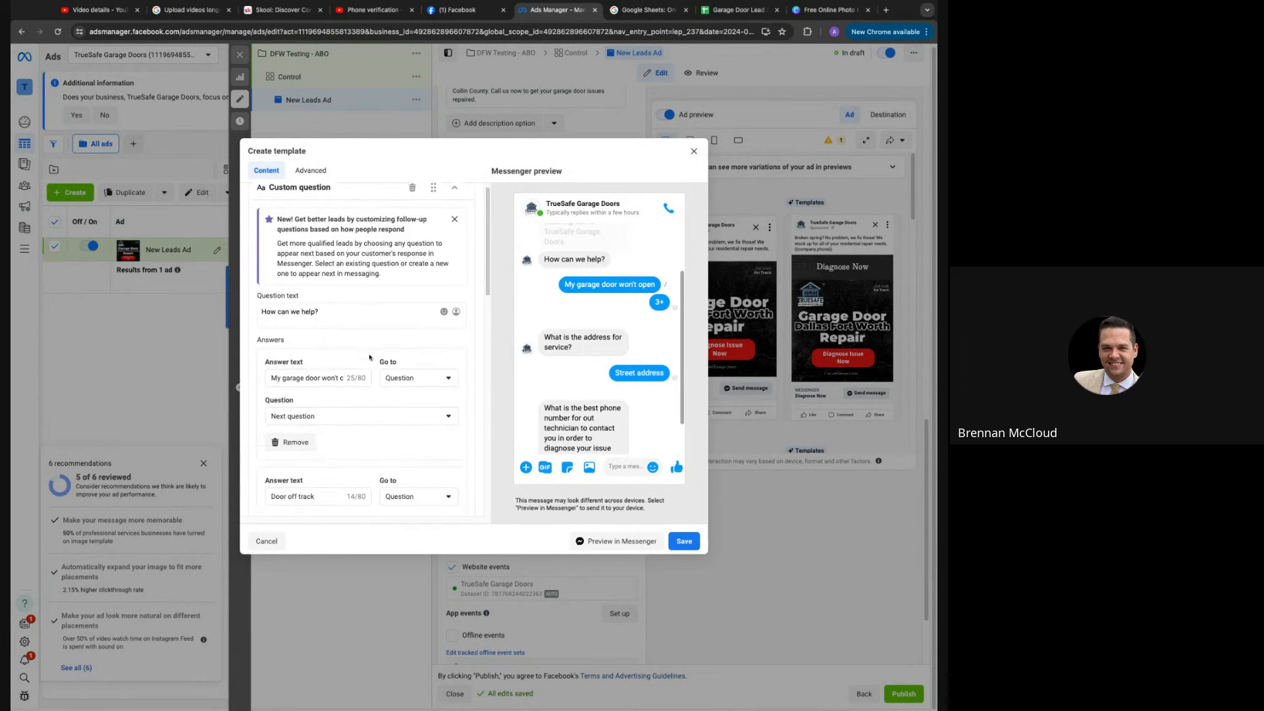
scroll(369, 358, "up", 1)
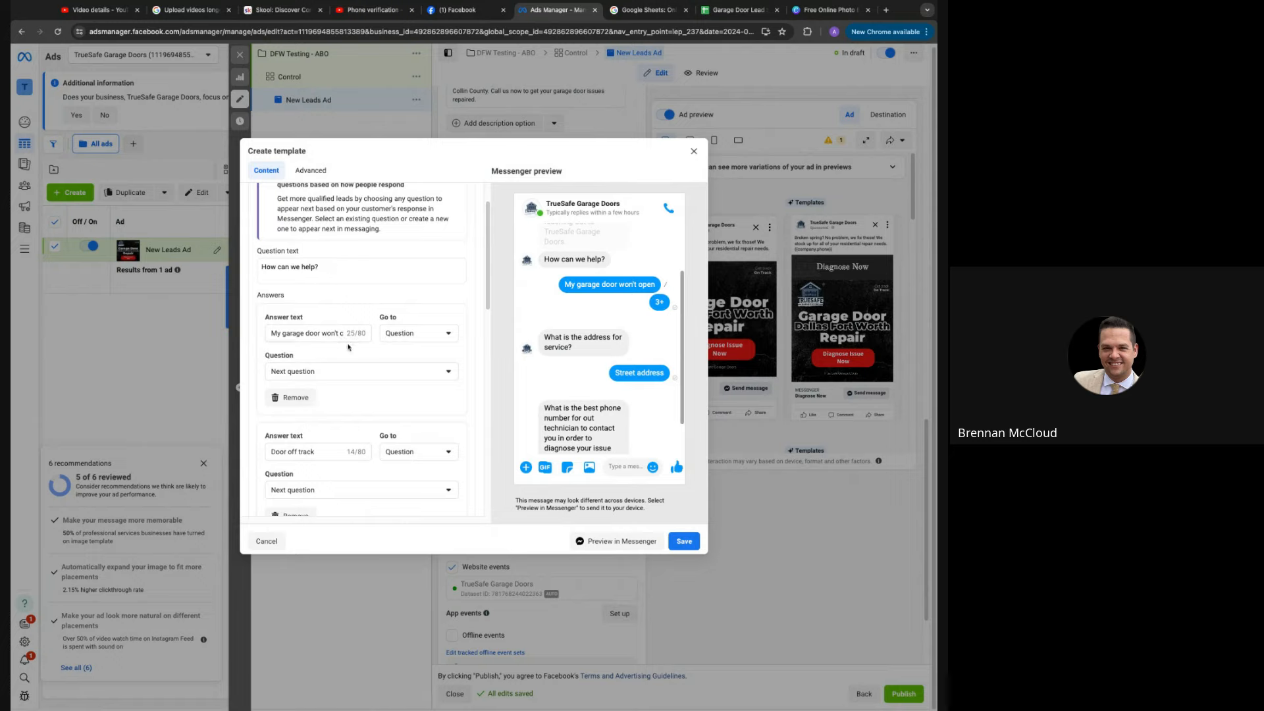
scroll(361, 355, "down", 3)
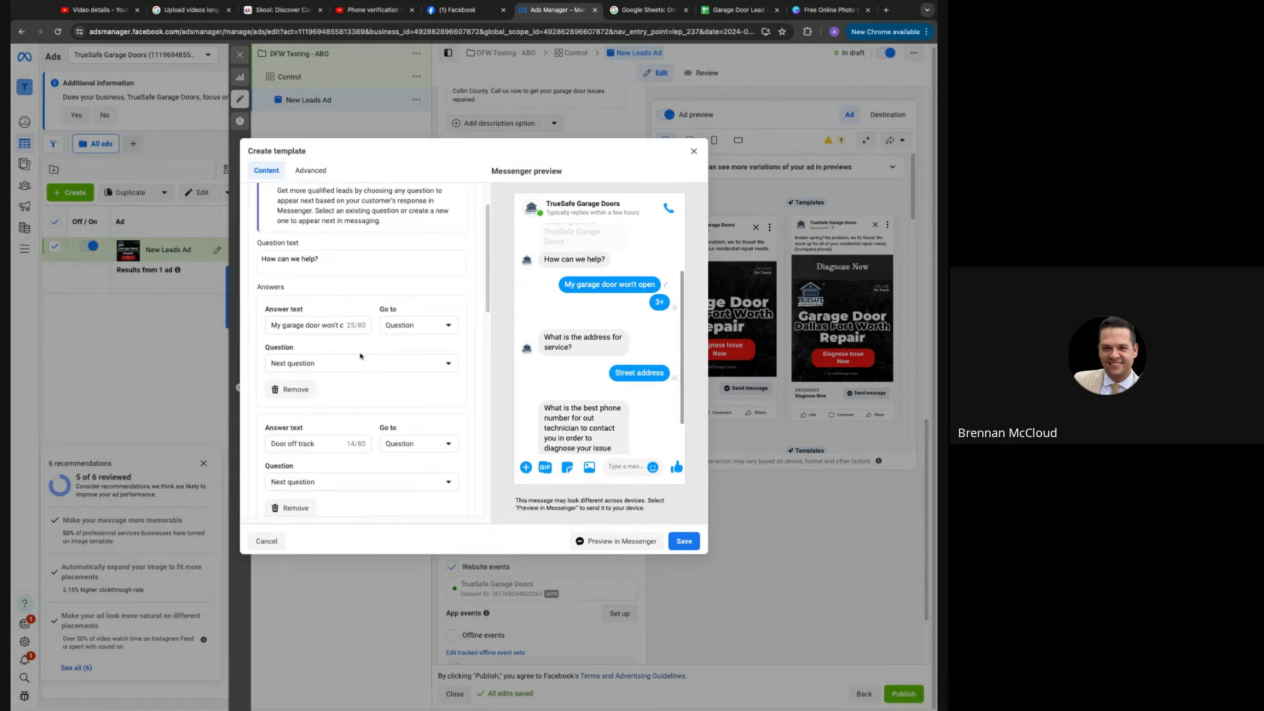
scroll(360, 357, "down", 5)
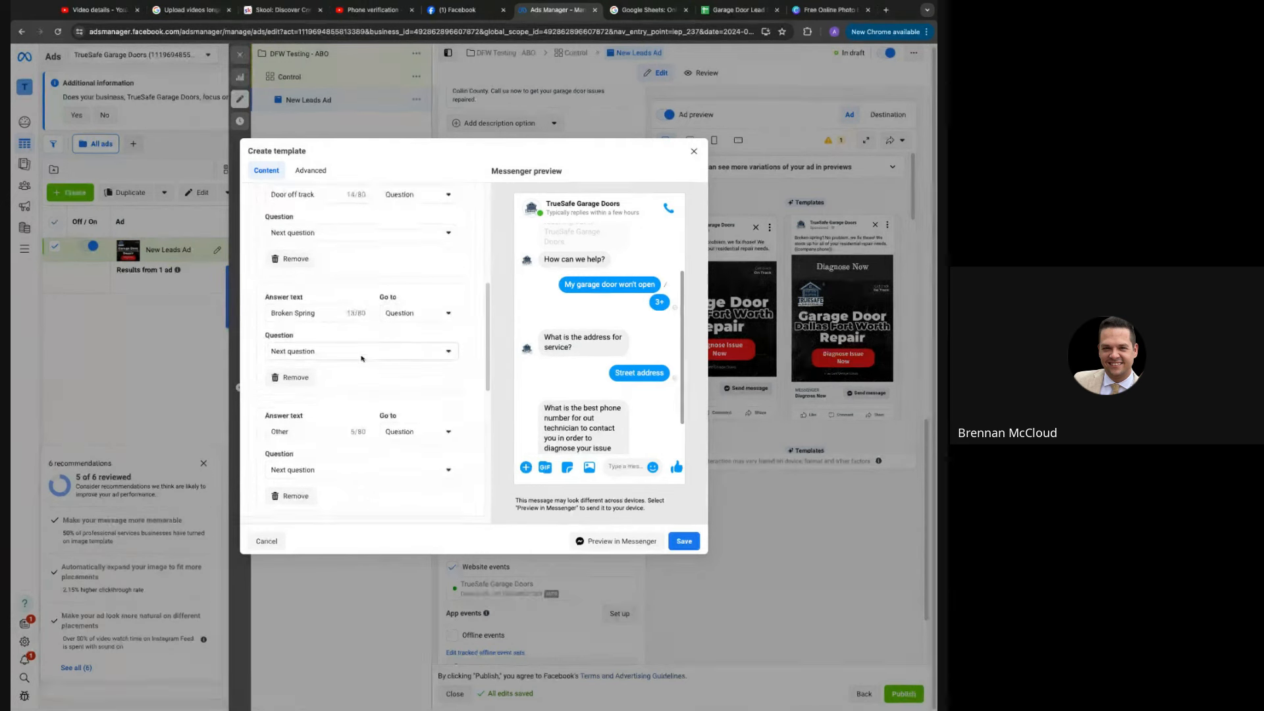
scroll(366, 358, "down", 2)
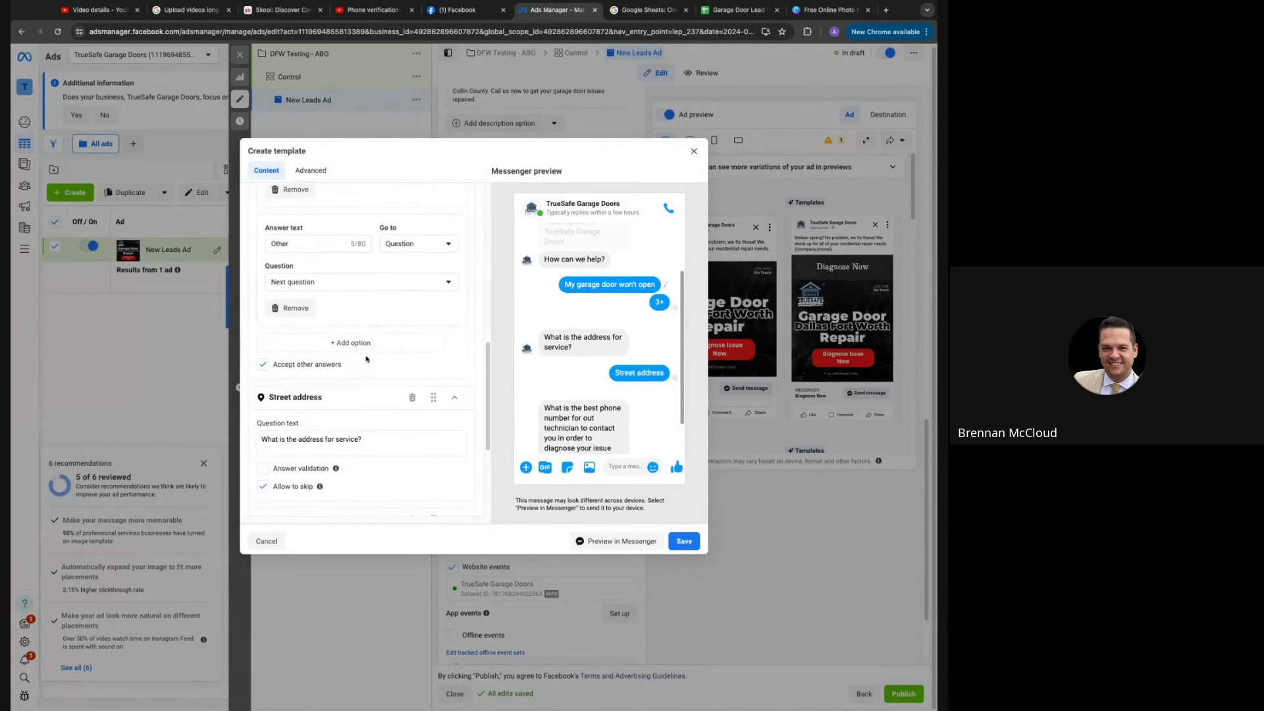
scroll(366, 358, "down", 3)
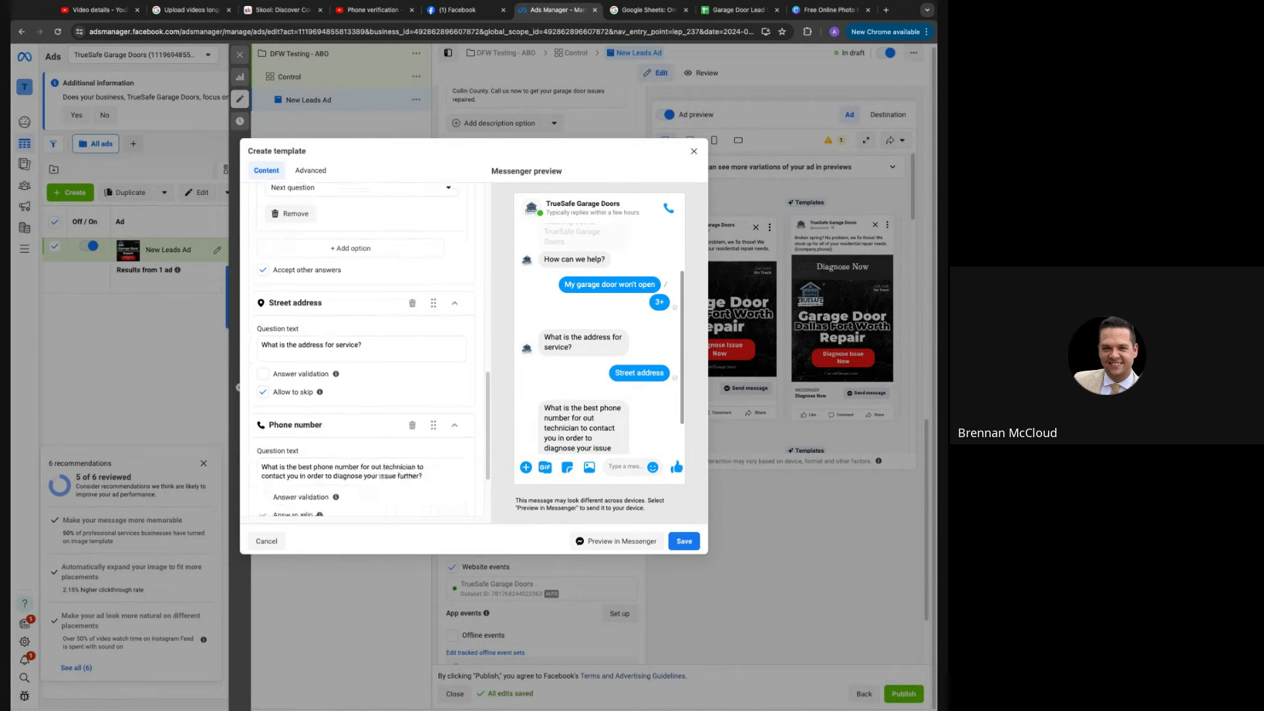
scroll(361, 350, "down", 1)
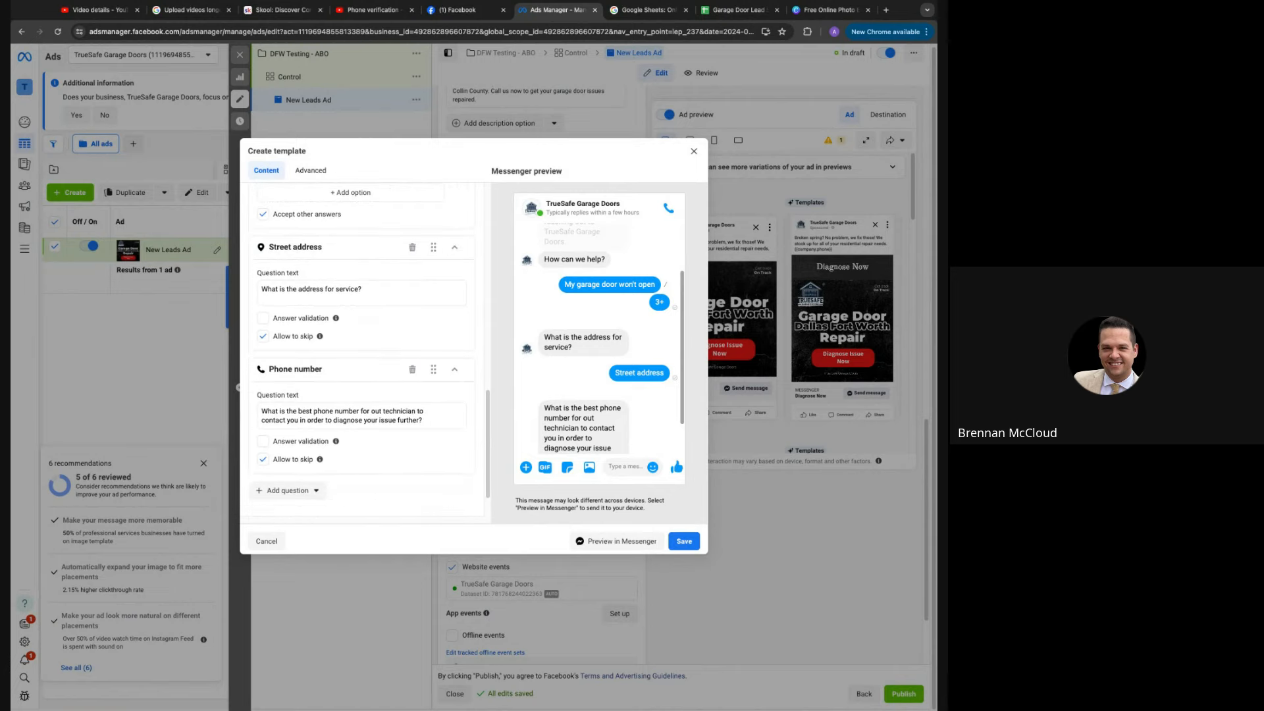
scroll(362, 350, "down", 1)
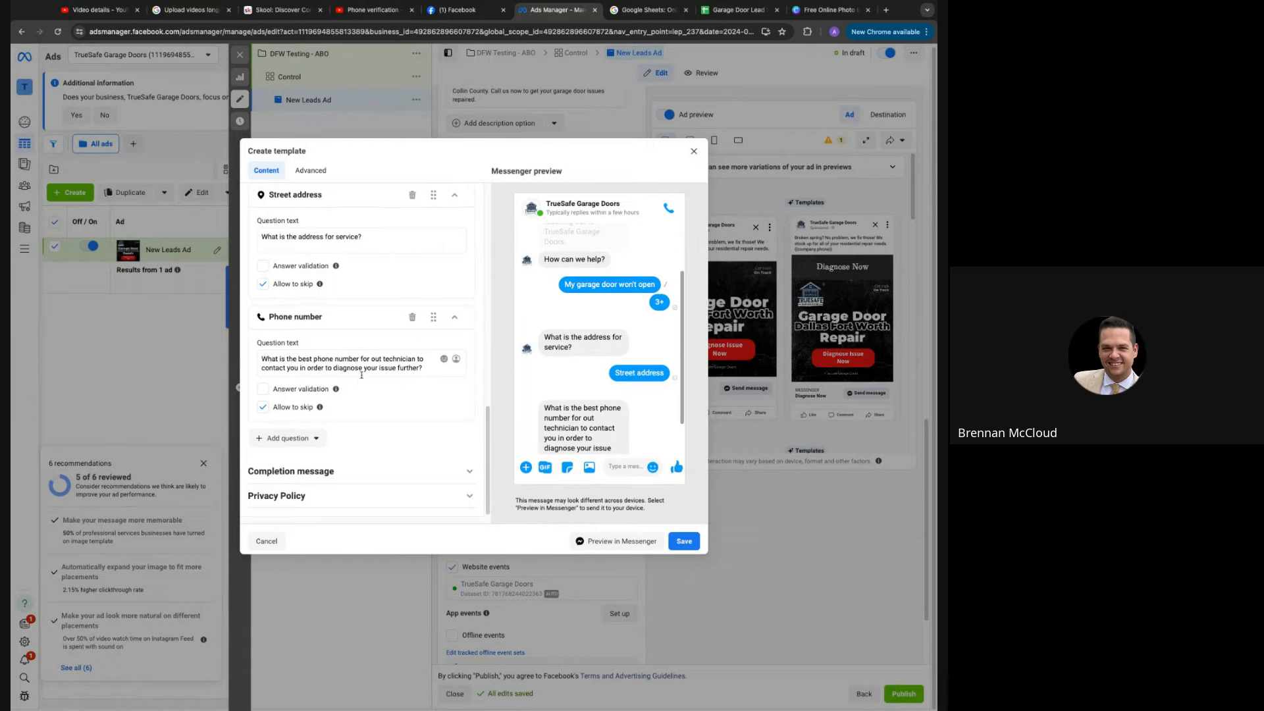
Delete the Street address and Phone number questions from the message template, leaving only the custom question
scroll(361, 375, "up", 3)
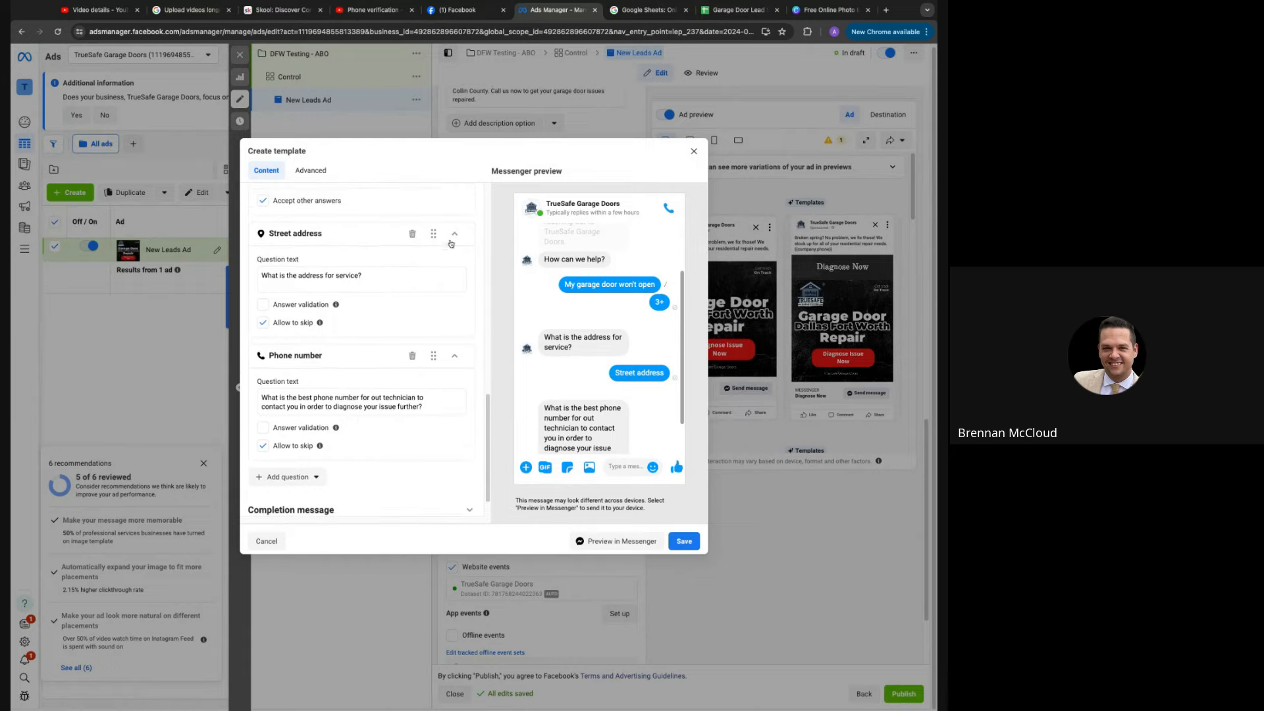
left_click(413, 235)
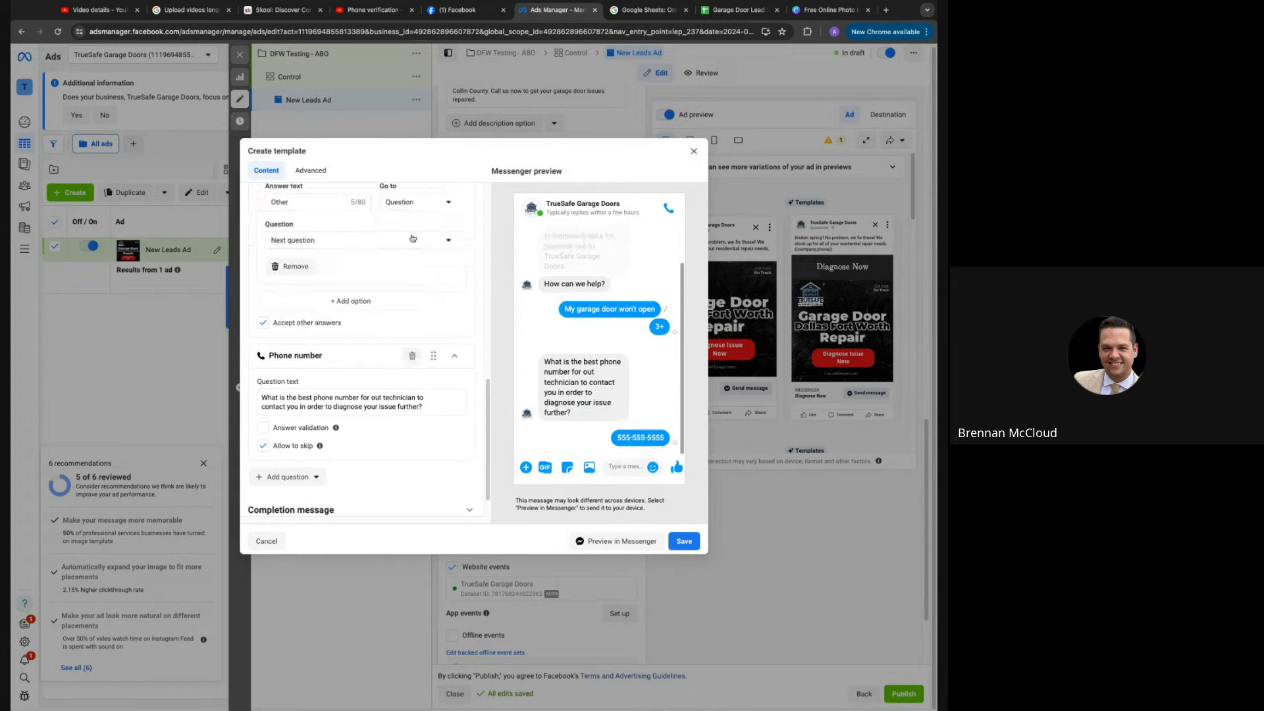
left_click(412, 356)
scroll(391, 398, "down", 3)
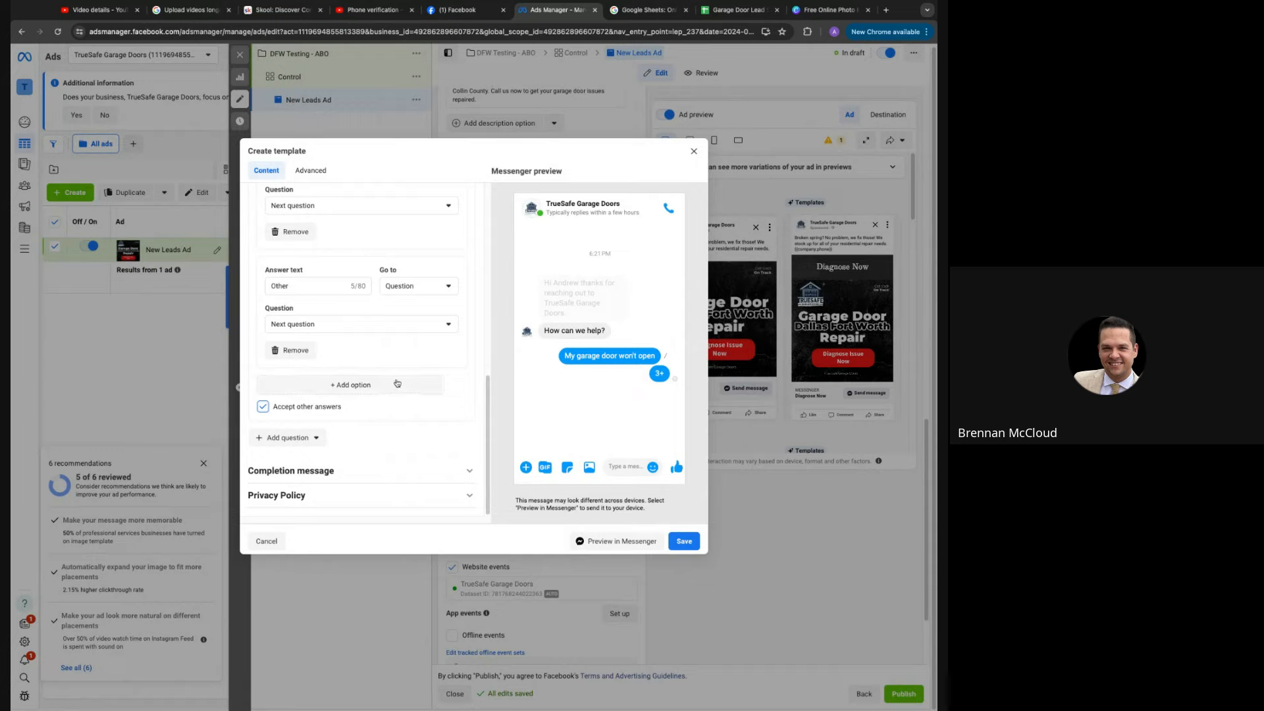
Open the template's completion message settings below the remaining custom question
left_click(401, 386)
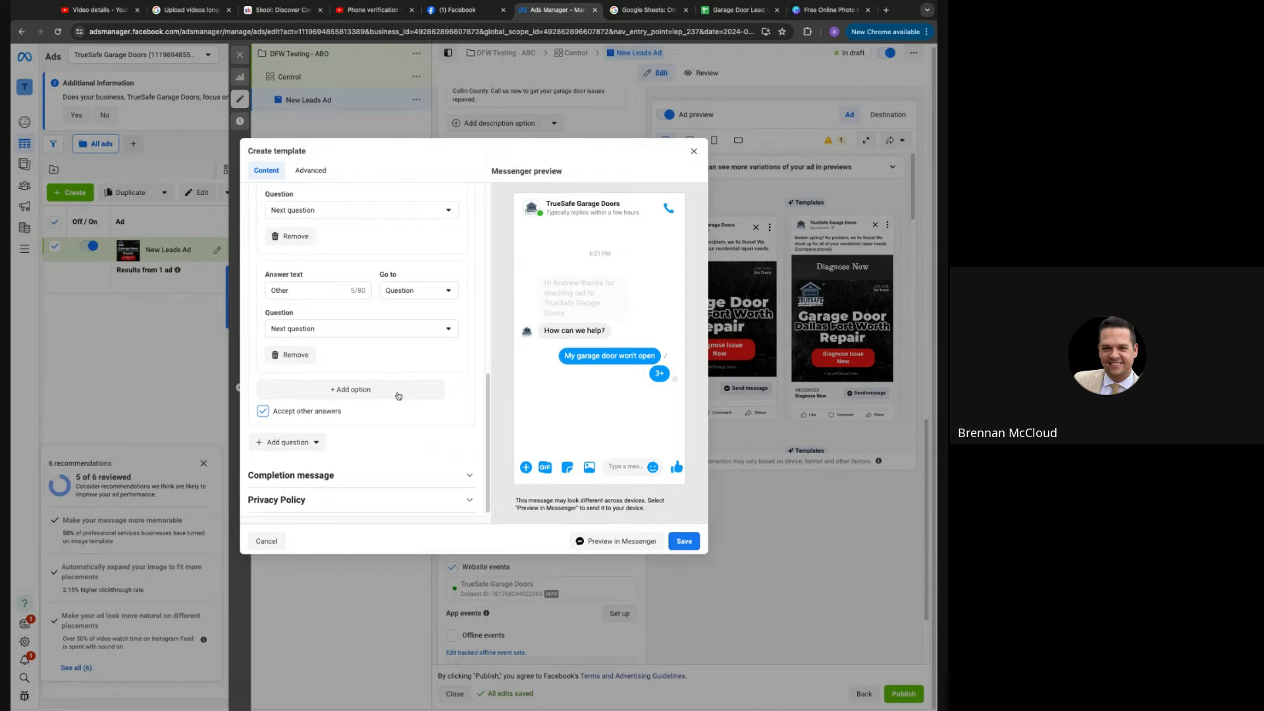
scroll(398, 396, "down", 1)
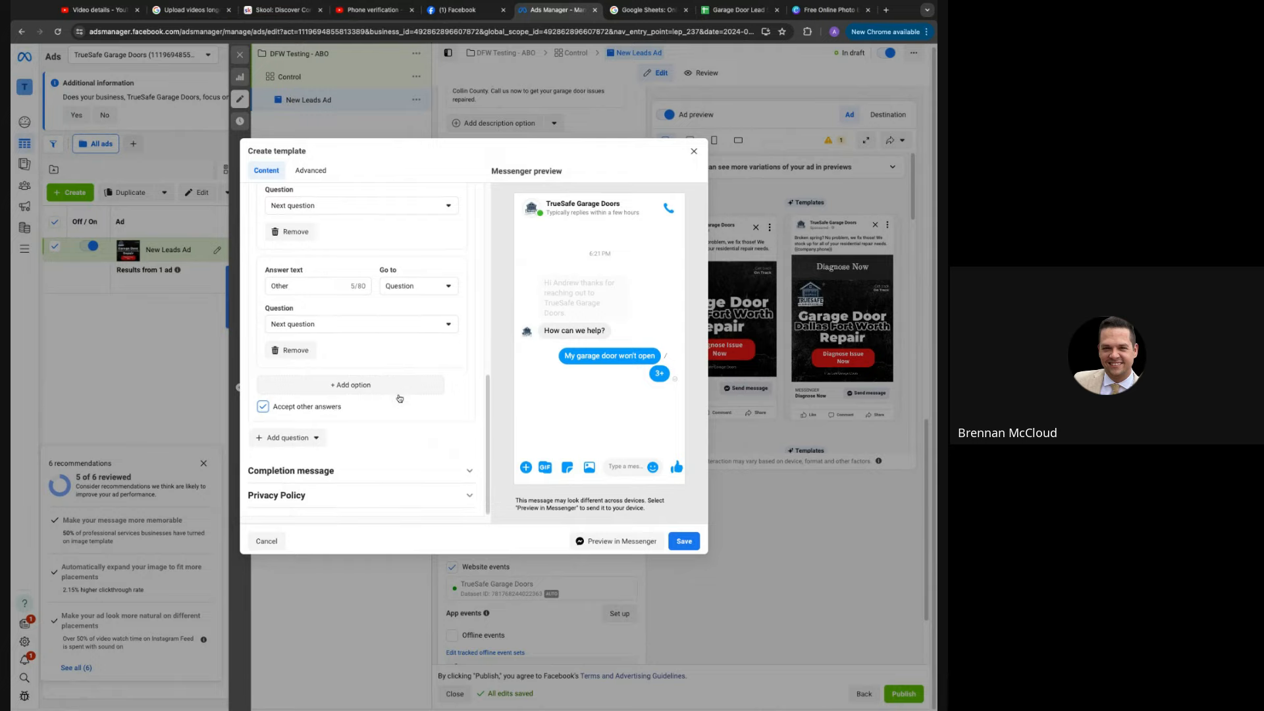
left_click(323, 469)
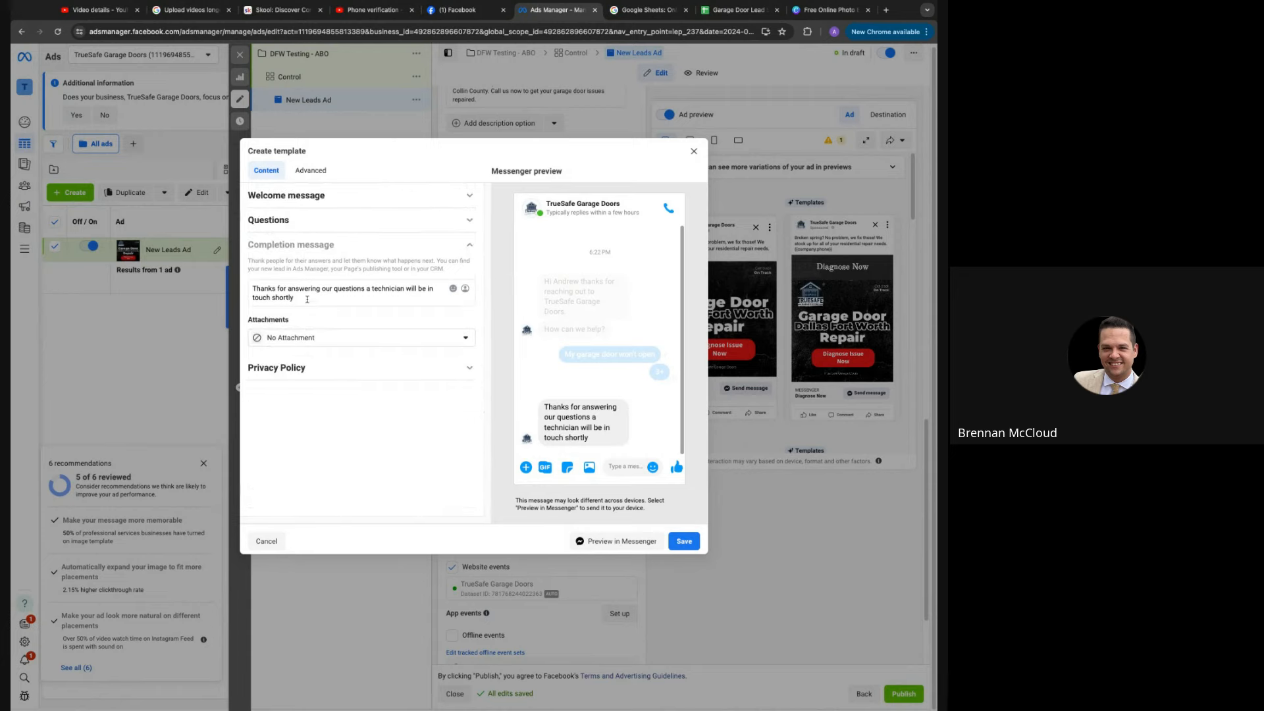
Replace the completion message with "Thanks! We got your response. A member of our team is here"
left_click_drag(294, 298, 250, 295)
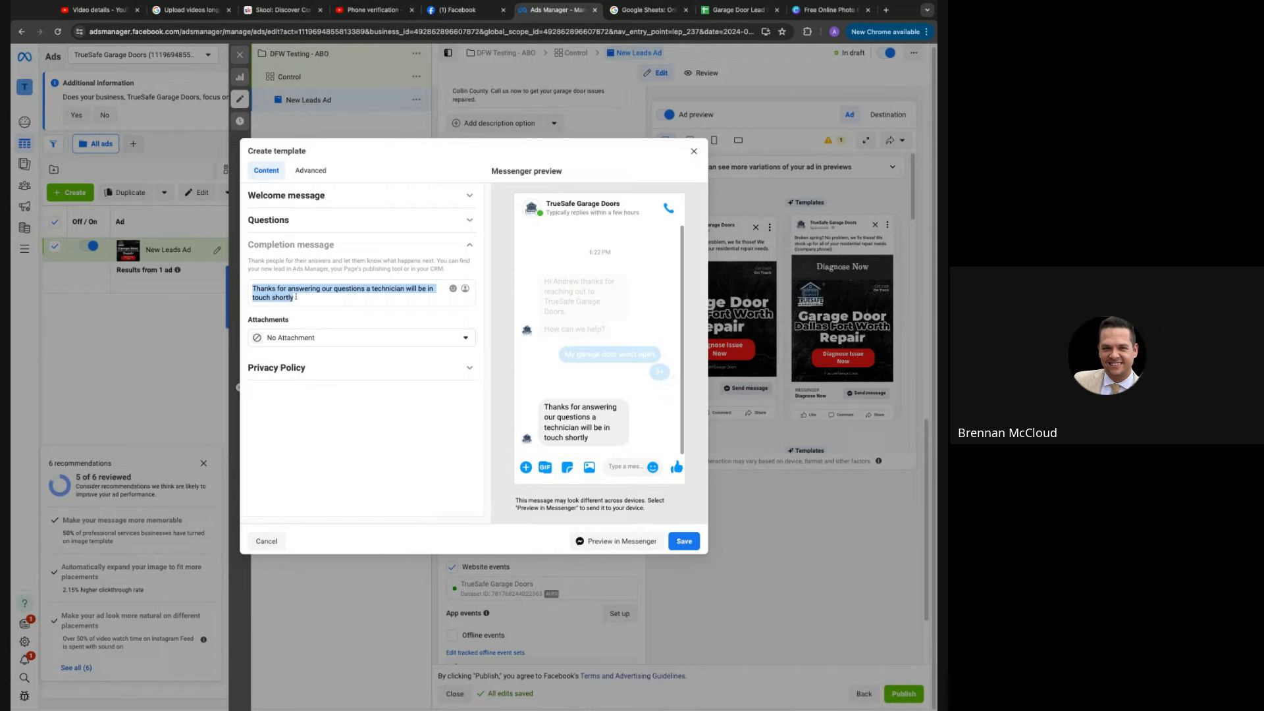
type("Thank you")
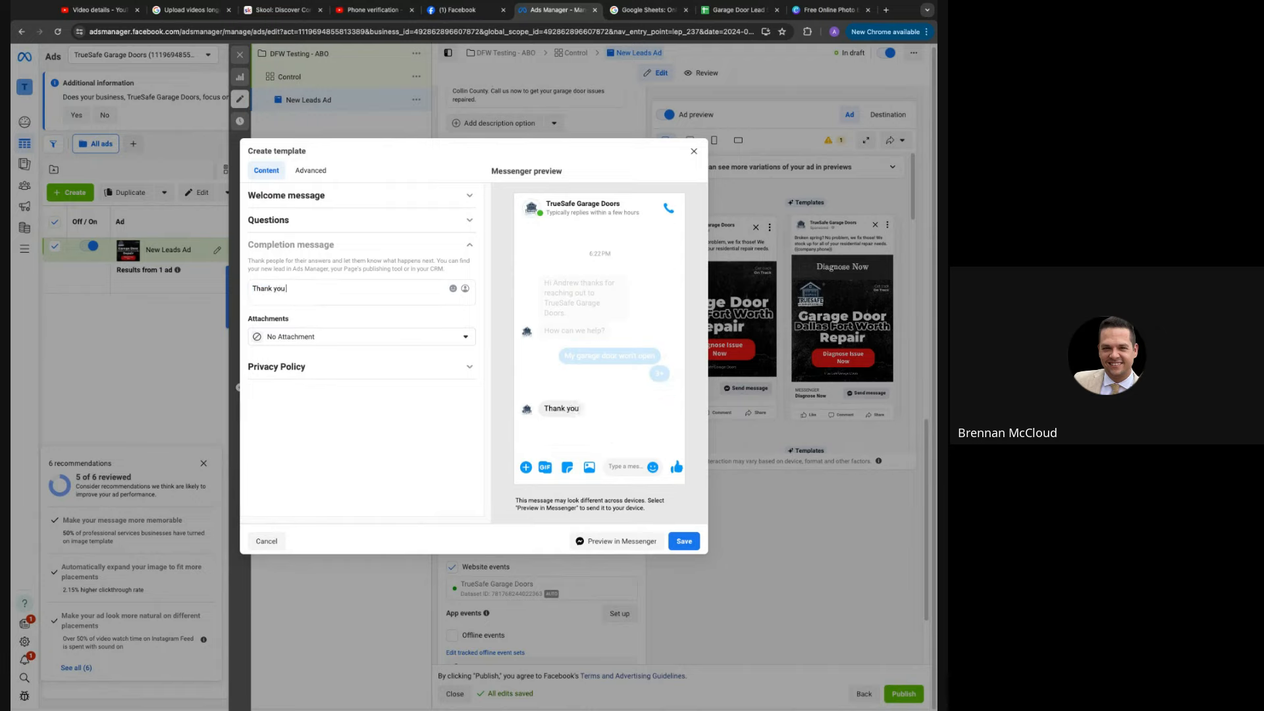
key("BackSpace")
key("BackSpace")
key("BackSpace")
key("BackSpace")
type("s! We got your s")
type("e")
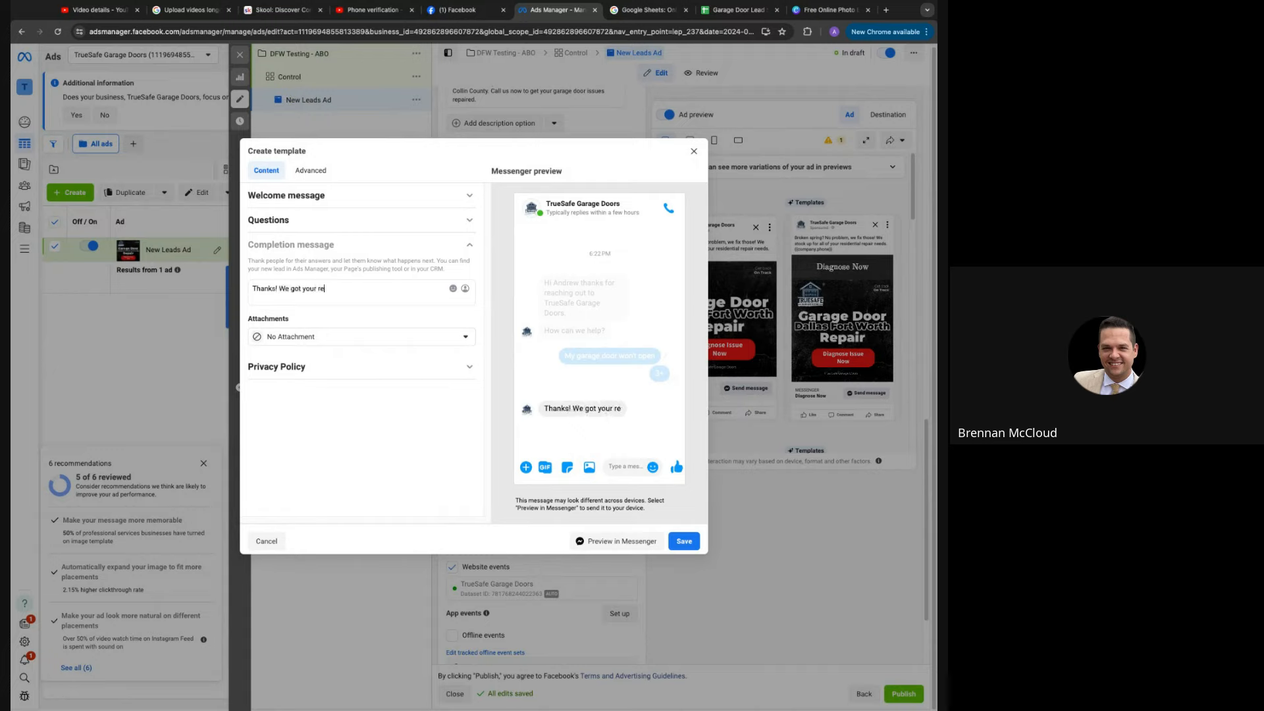
type("sponse. A member of ")
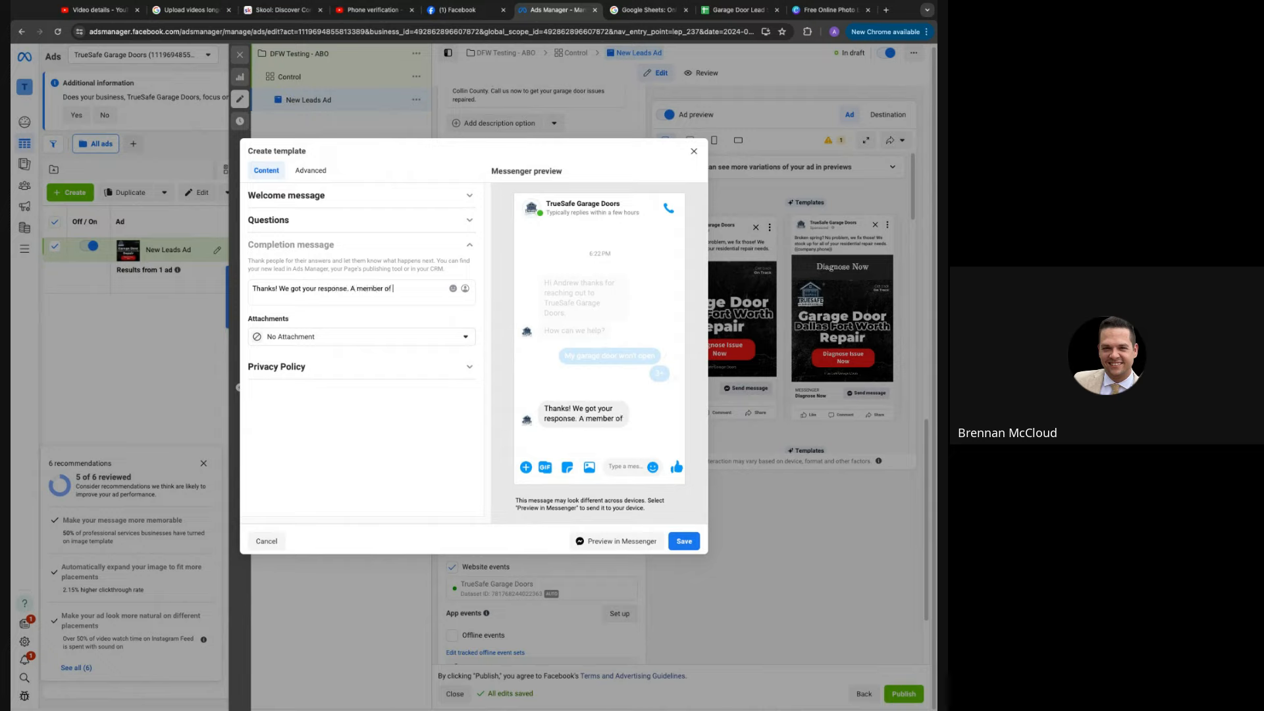
type("our teami")
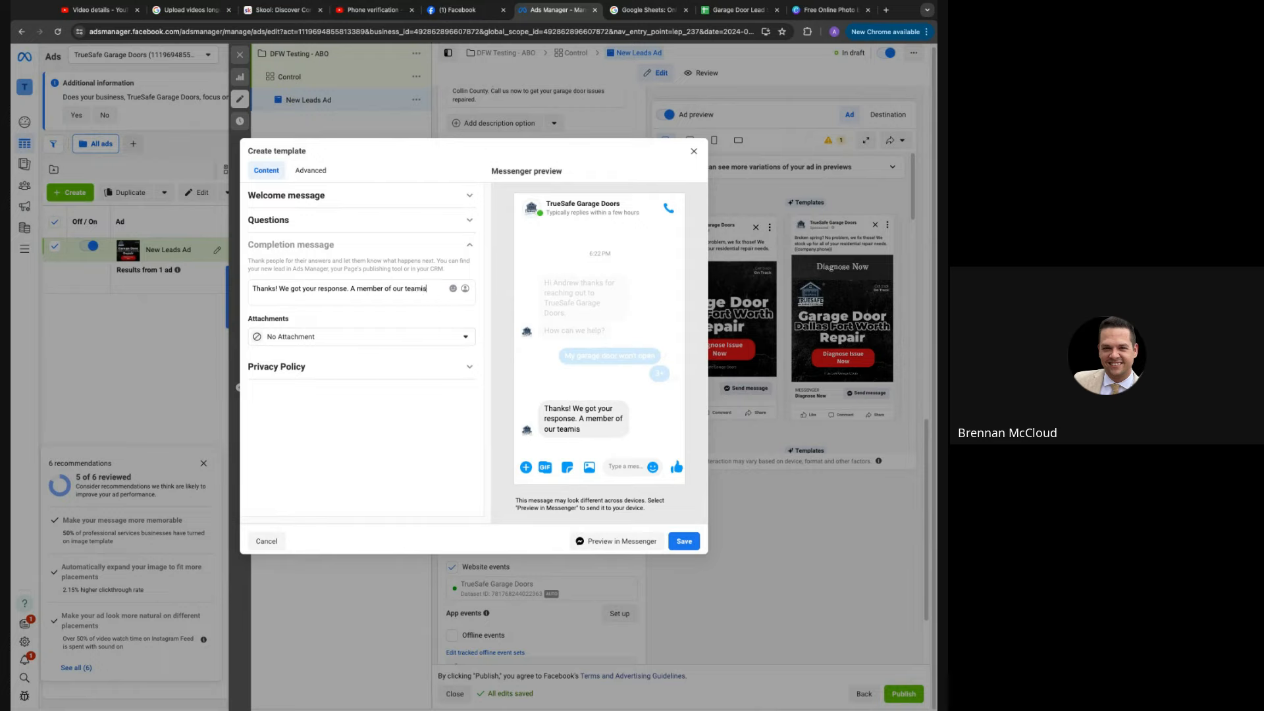
key("BackSpace")
type("is here")
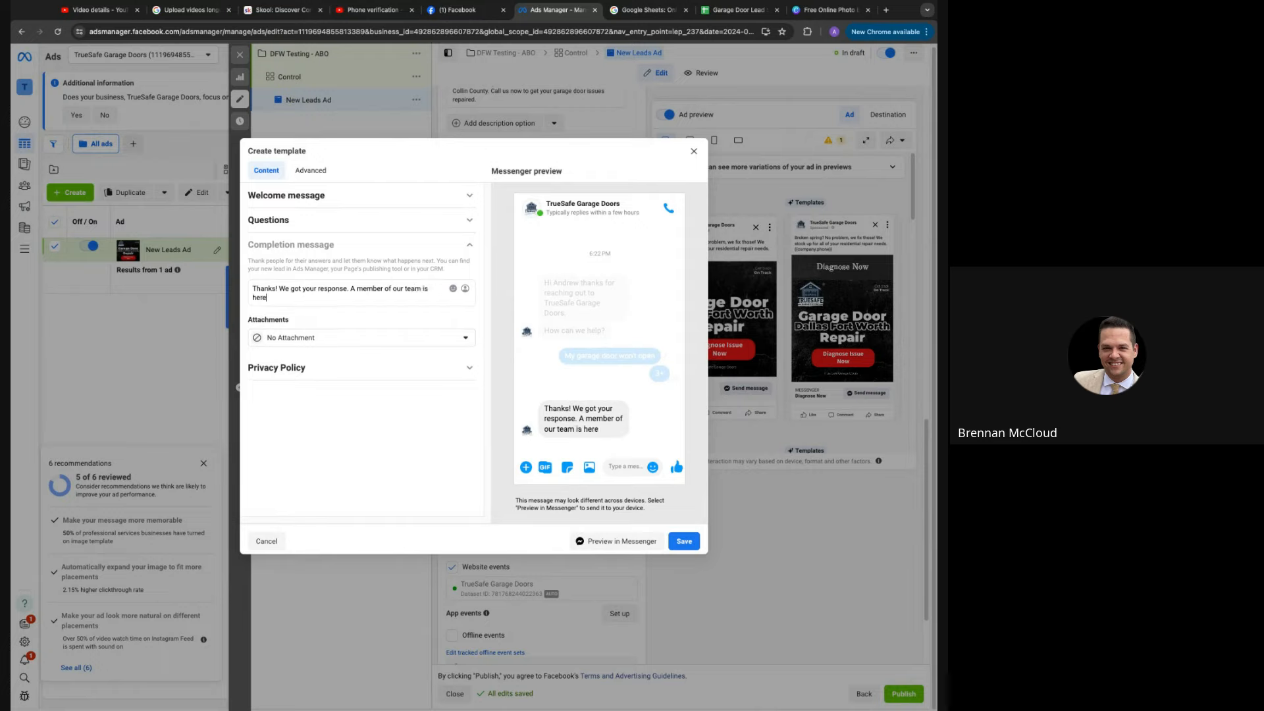
Continue the completion message with "to assist. What is the best phone number to give you a call and give you a quote?"
type(" to assit.")
key("BackSpace")
type("st. What is the best")
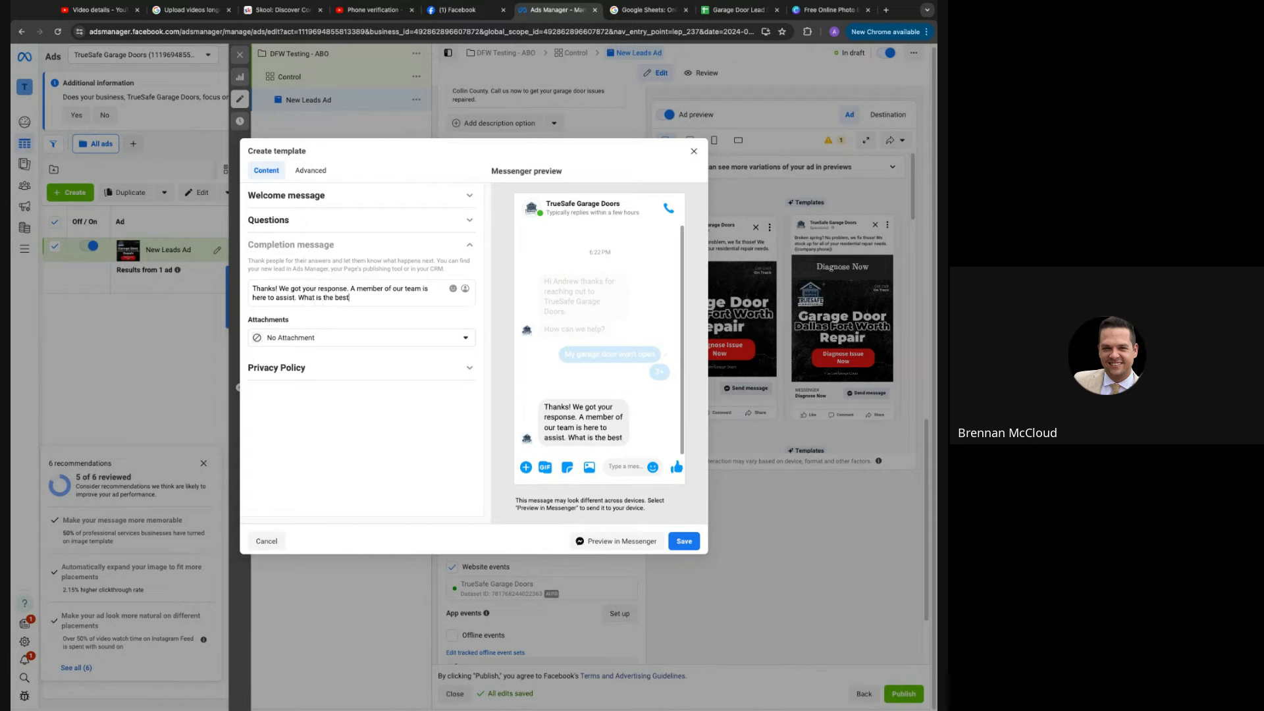
type(" phon")
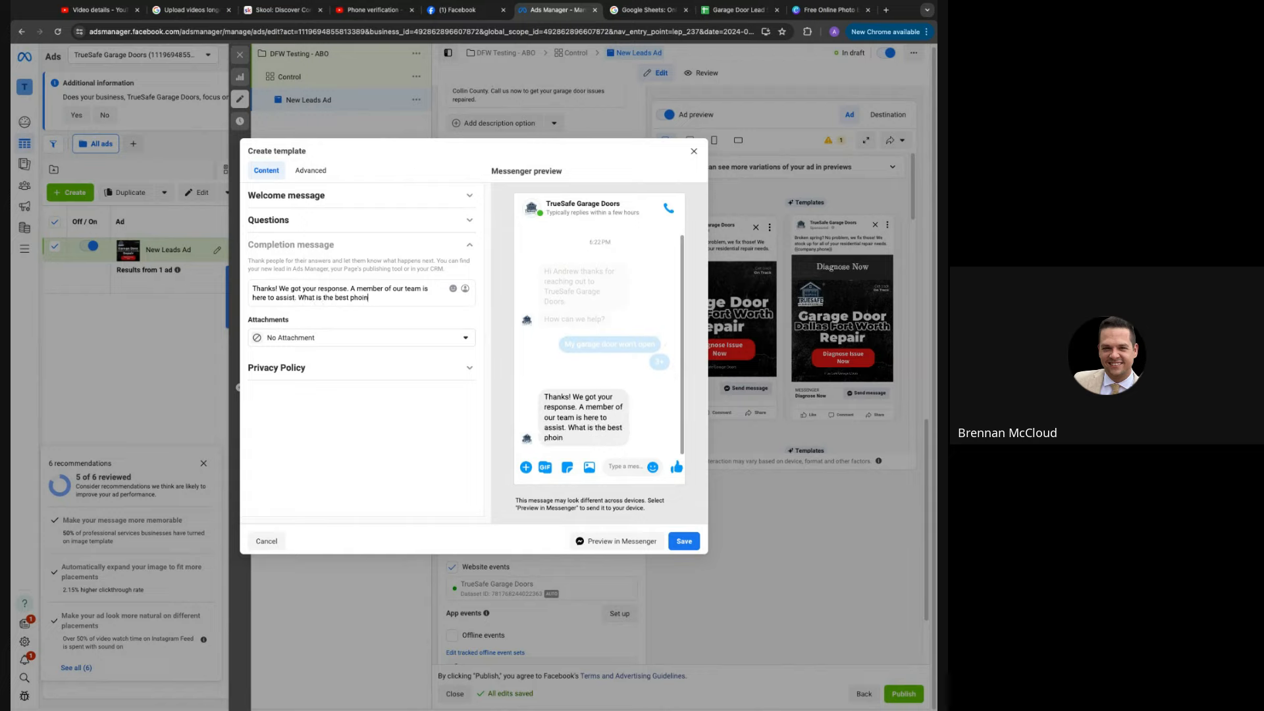
type("e number to give you a cal")
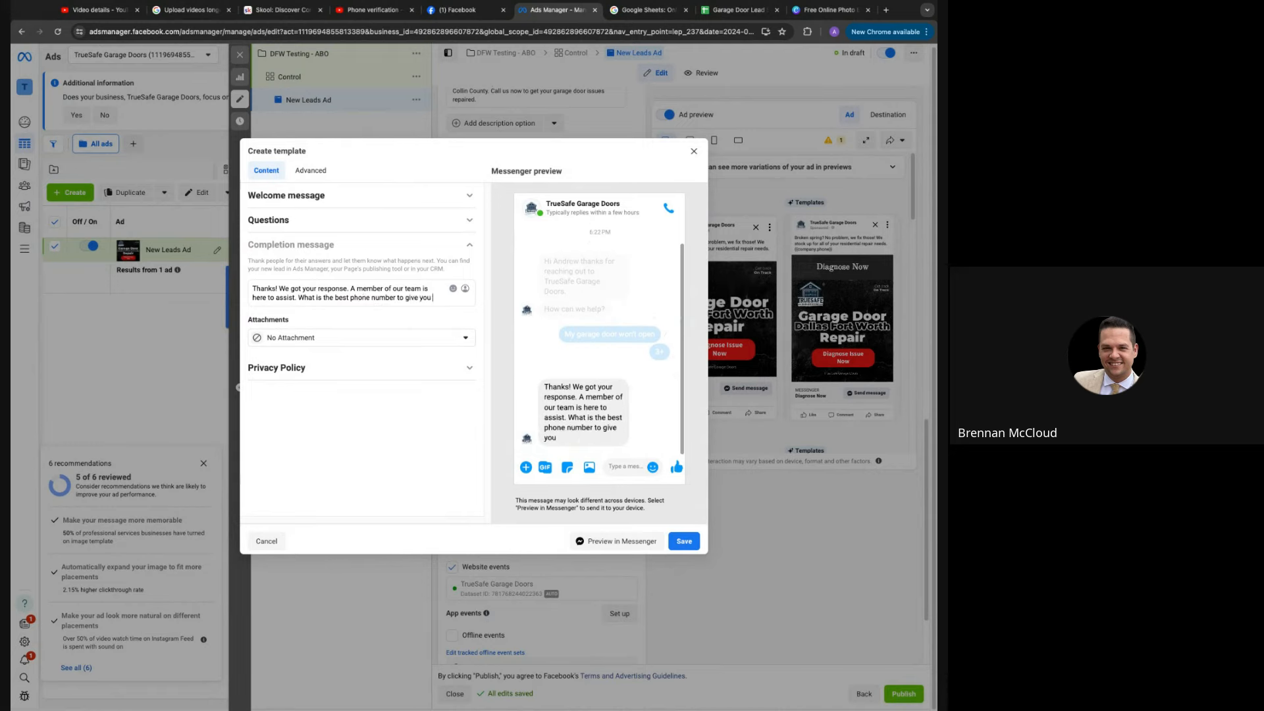
type("l and give y")
Copy the full completion message and open a new ChatGPT chat in another browser tab
key("super+a")
key("ctrl+c")
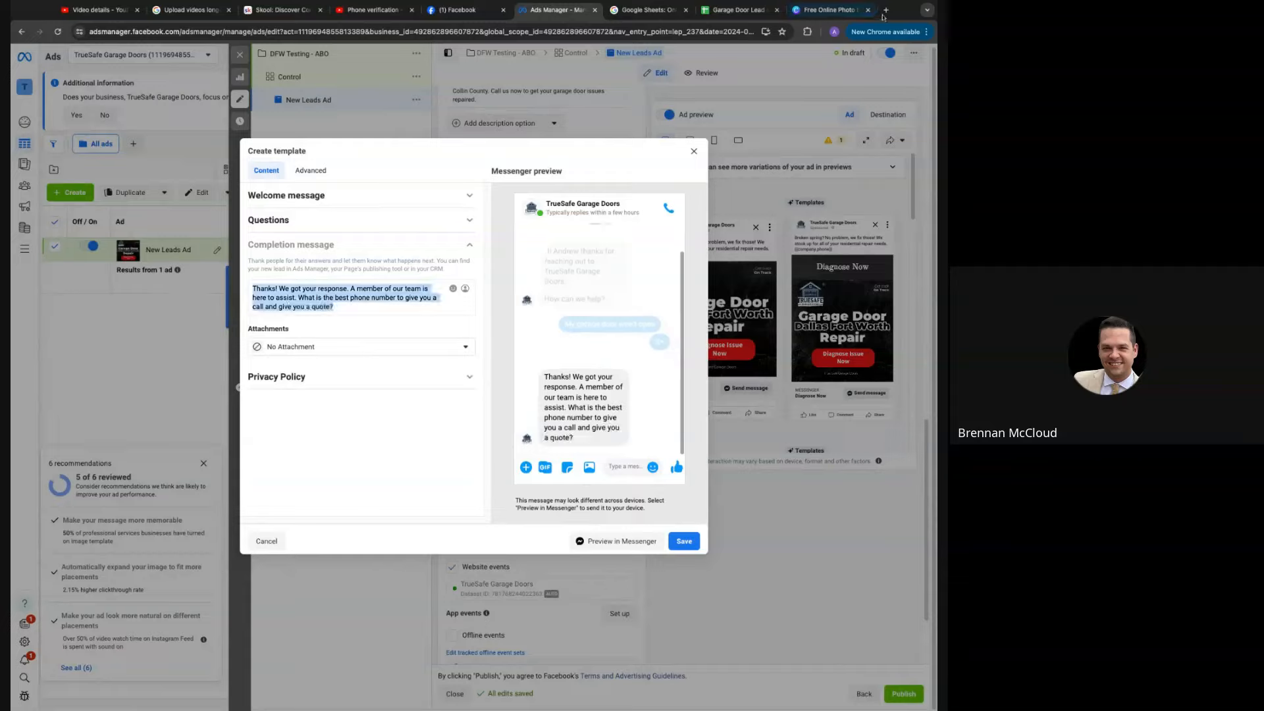
left_click(885, 9)
type("chatgpt.com")
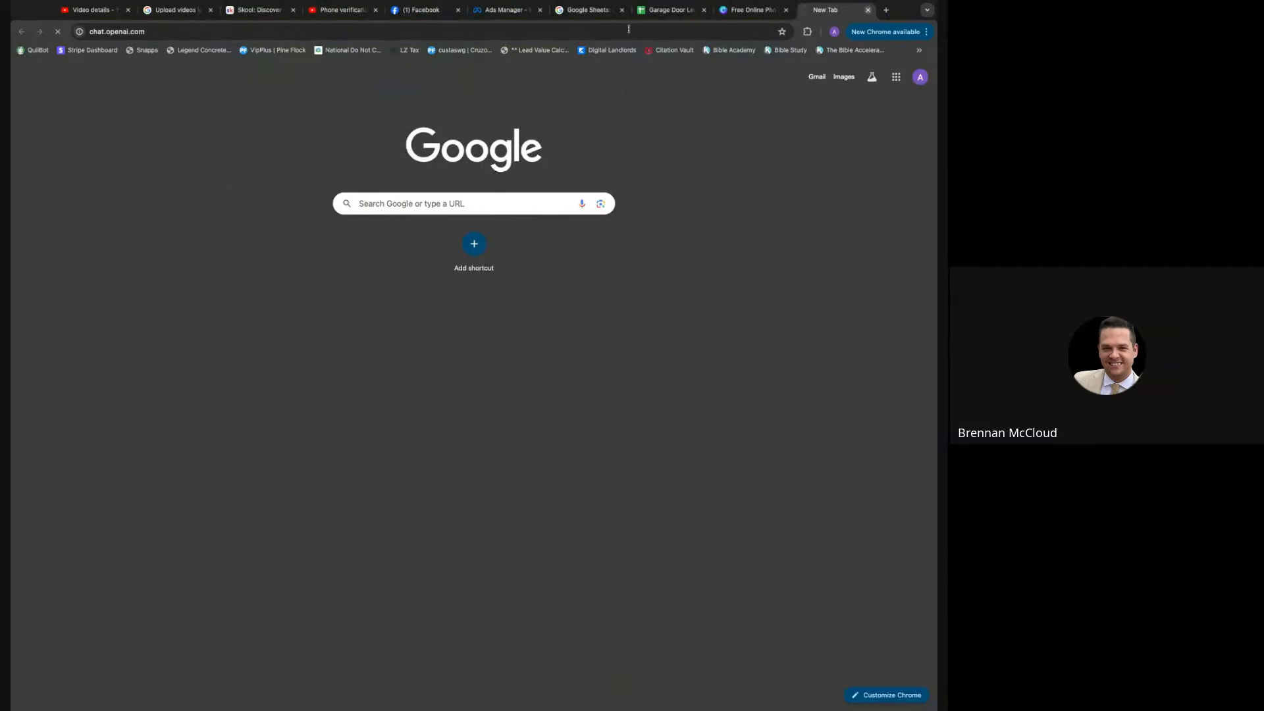
key("Return")
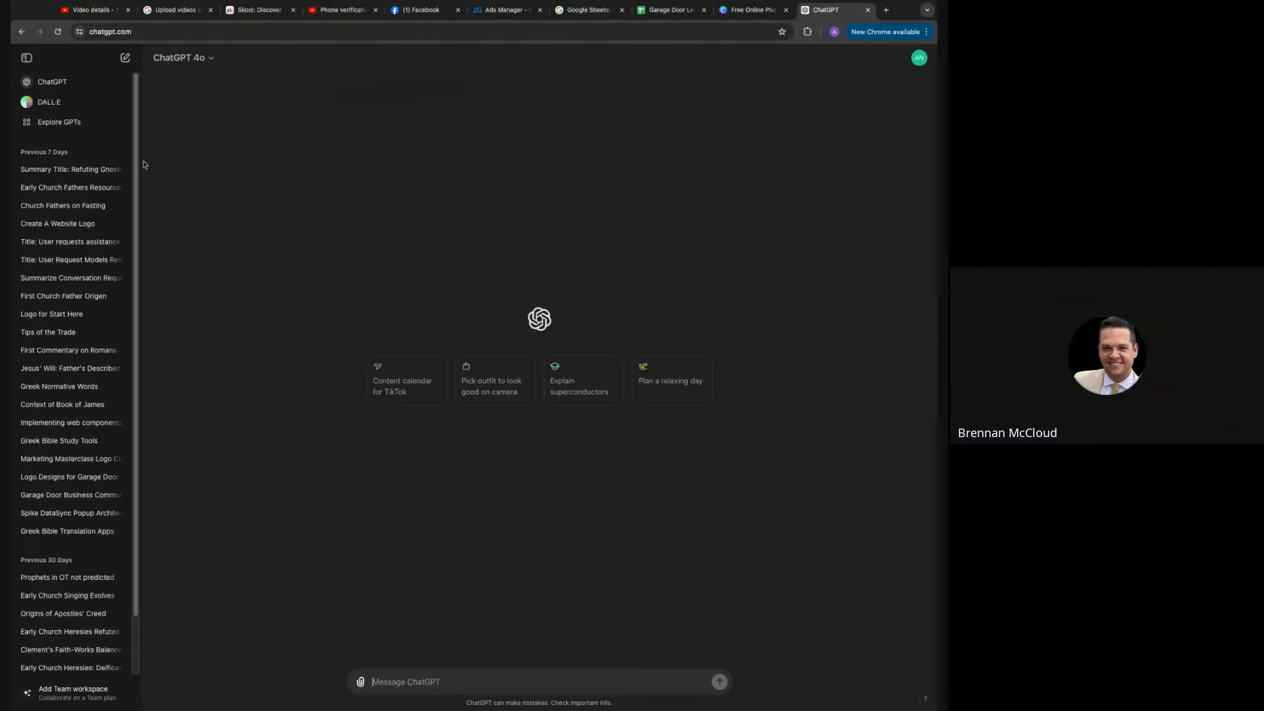
left_click(483, 674)
type("How e")
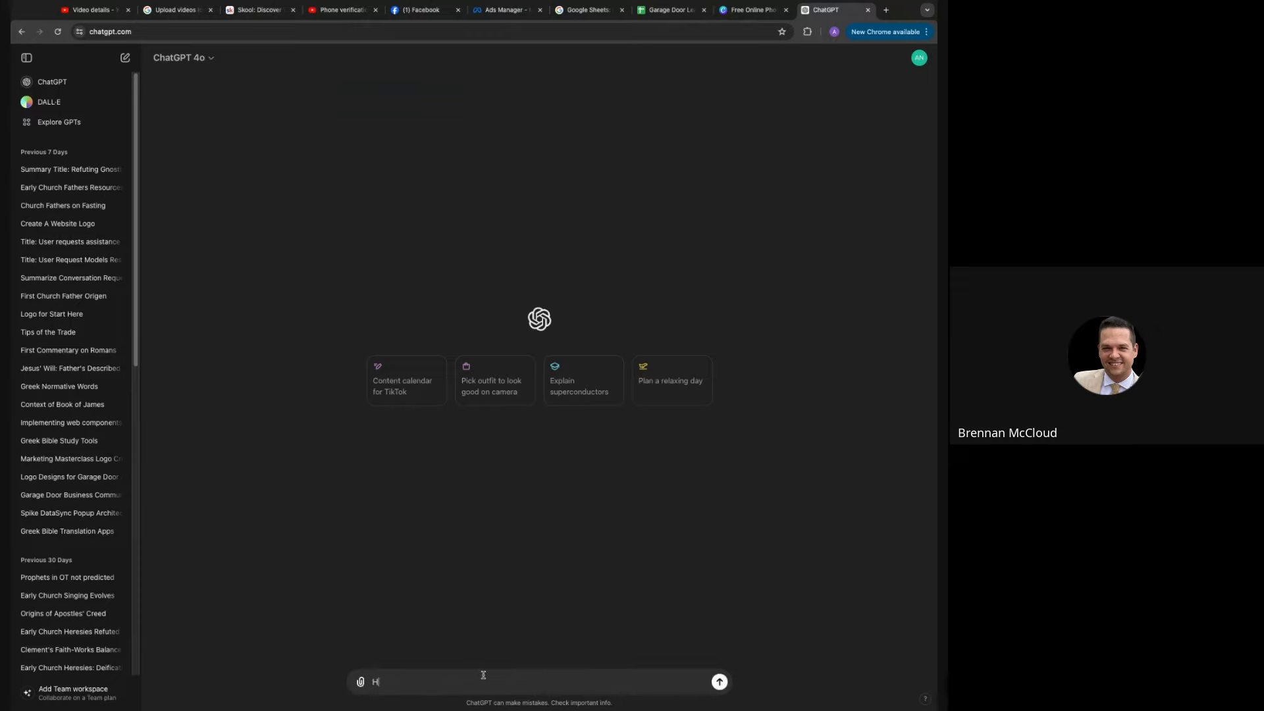
key("BackSpace")
type("can we sa")
key("BackSpace")
key("BackSpace")
key("BackSpace")
key("BackSpace")
key("BackSpace")
key("BackSpace")
key("BackSpace")
key("BackSpace")
key("BackSpace")
key("BackSpace")
key("BackSpace")
key("BackSpace")
key("BackSpace")
Ask ChatGPT to rewrite the copied completion message to be more concise and simplified, and request another option
type("Please re-werite this to be more conscise and simplified")
key("ctrl+v")
key("Return")
type("give me another option")
key("Return")
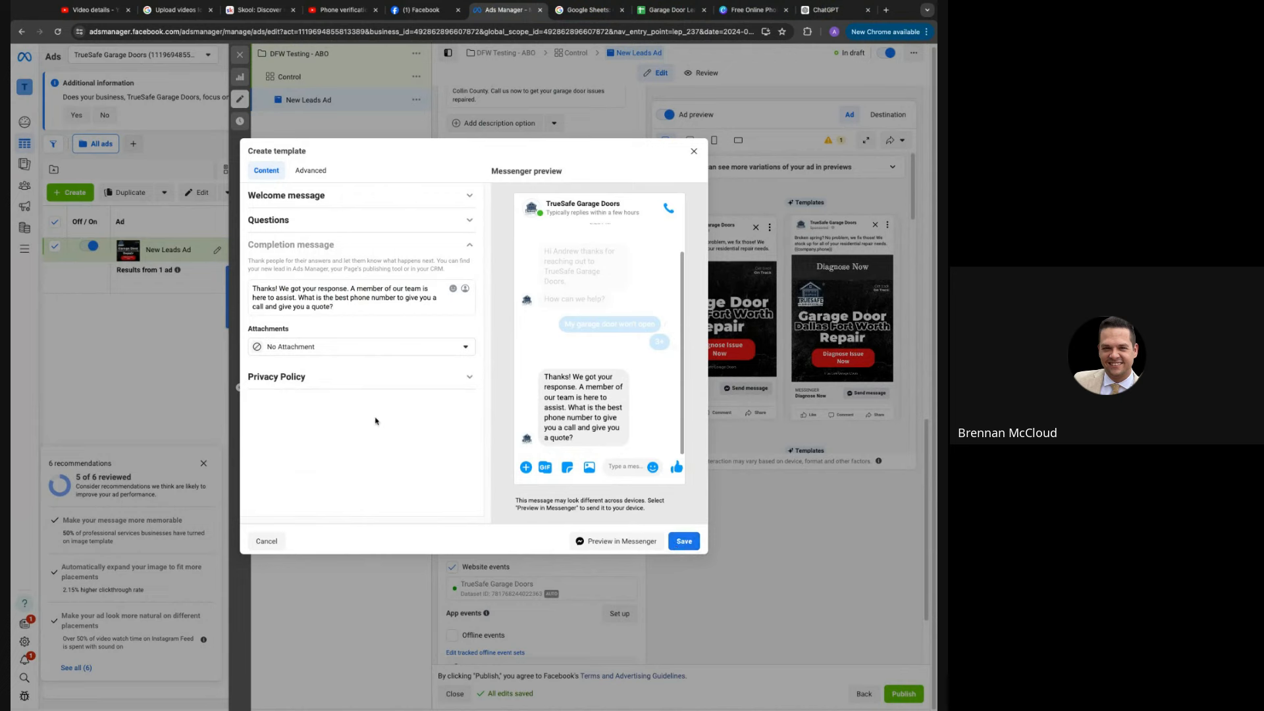
Return to Ads Manager and rename the duplicated message template as Garage Door Repair Short in its advanced settings
left_click(684, 541)
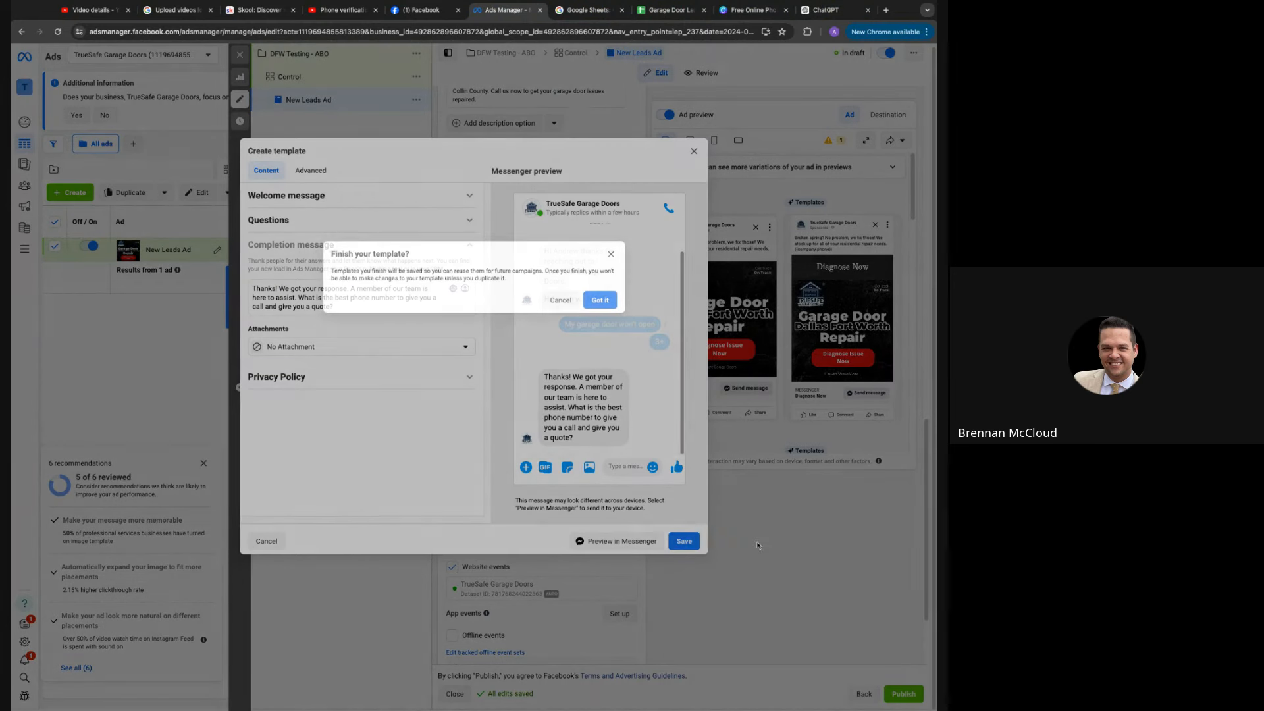
left_click(600, 300)
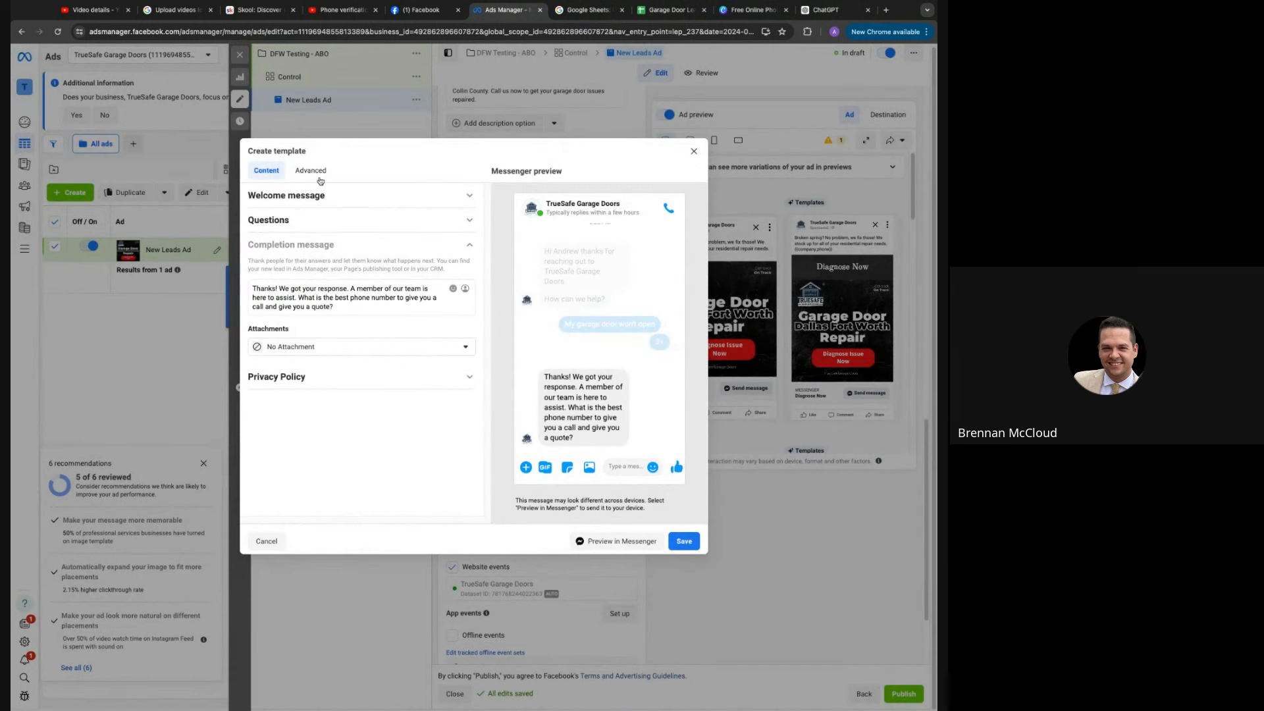
left_click(313, 172)
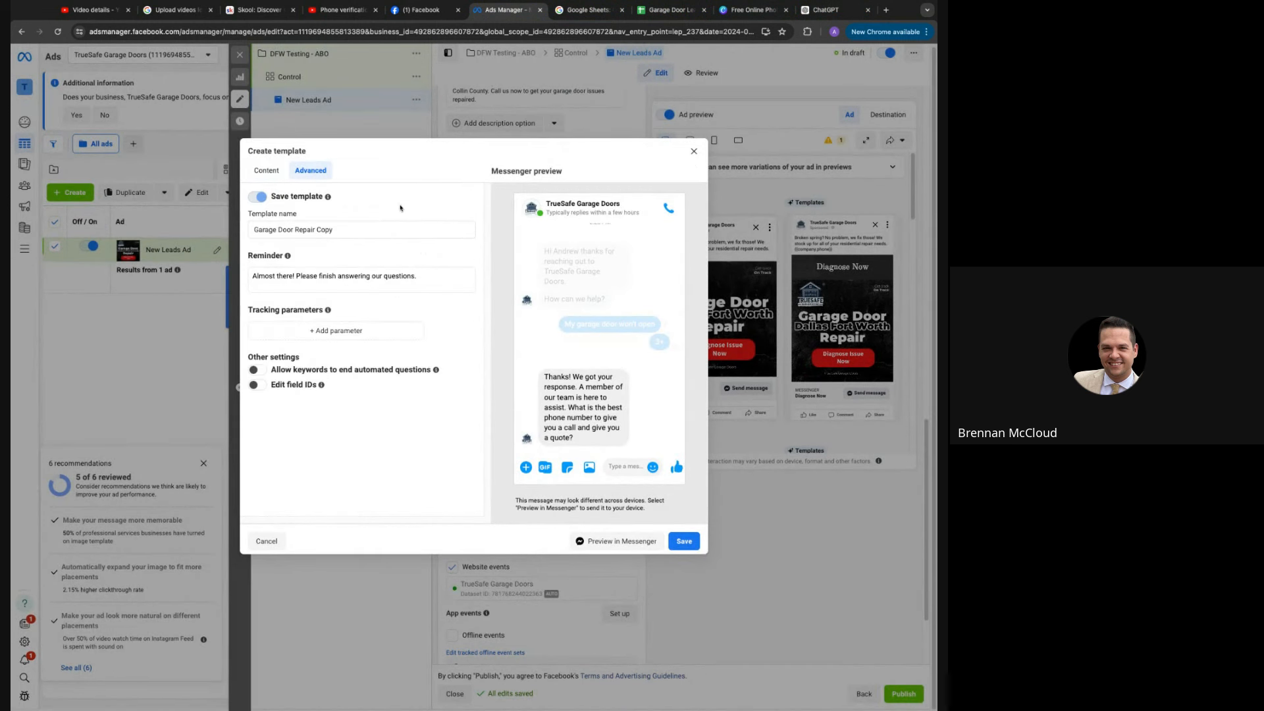
left_click(377, 232)
key("alt+shift+Left")
key("alt+shift+Left")
key("alt+shift+Left")
key("alt+shift+Left")
type("Ga")
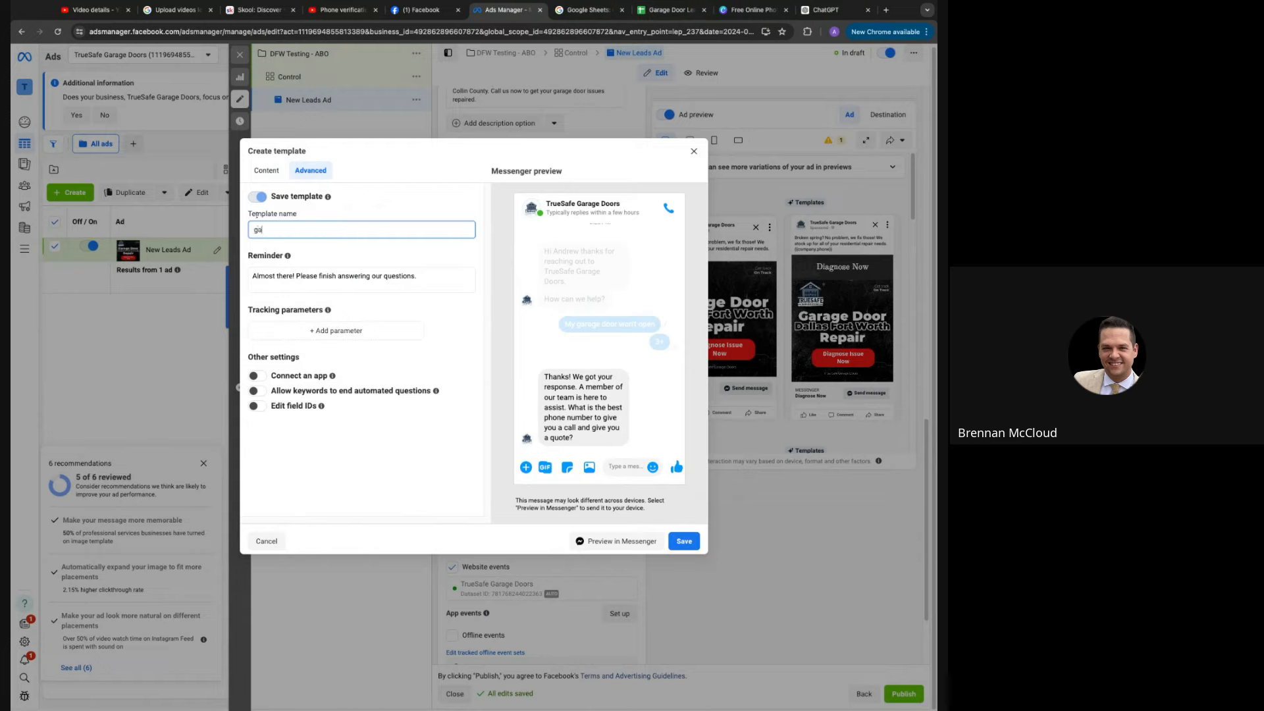
type("rage Door Repair Short")
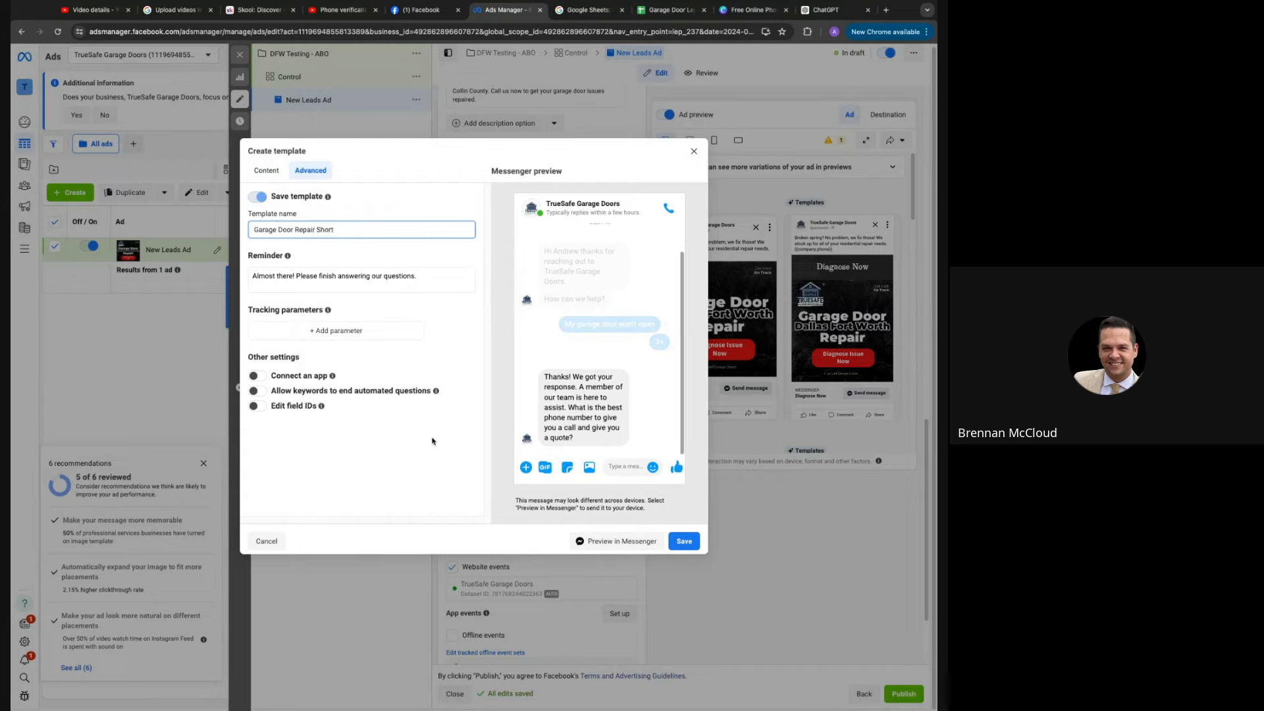
left_click(360, 453)
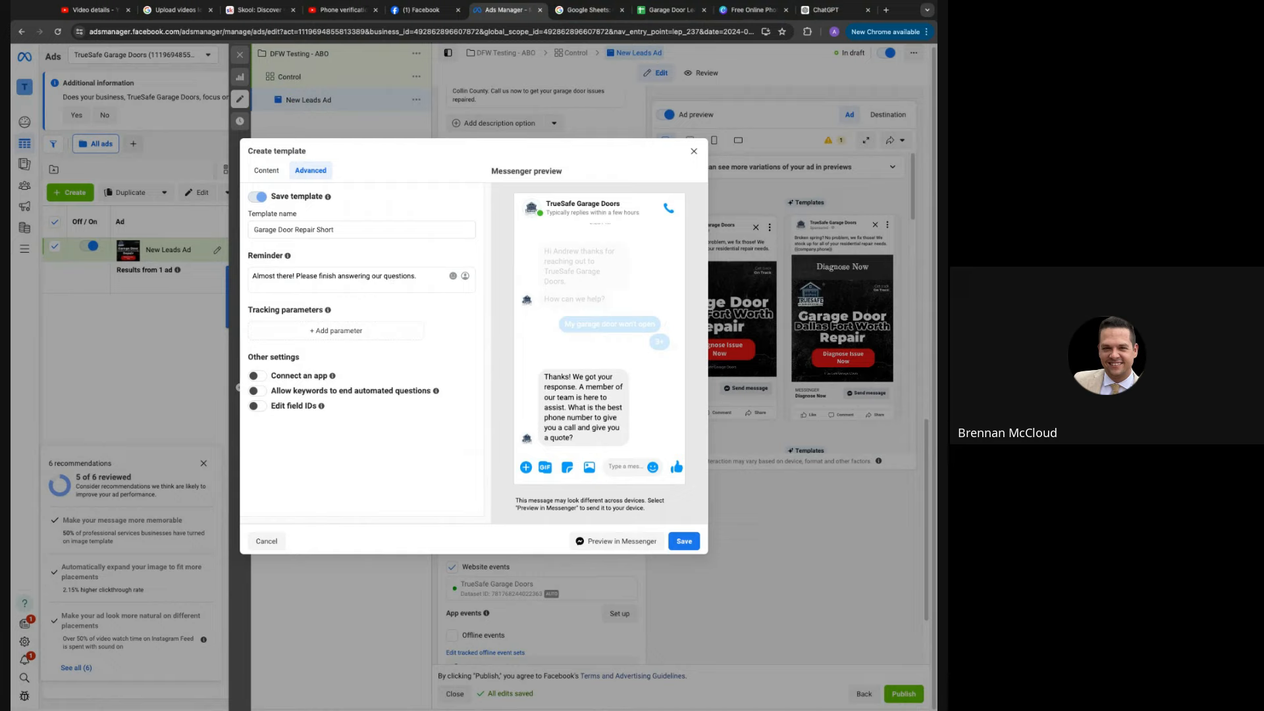
Allow keywords to end the automated questions, set them to "stop, accident, NOT INTERESTED", and save the template
left_click(255, 391)
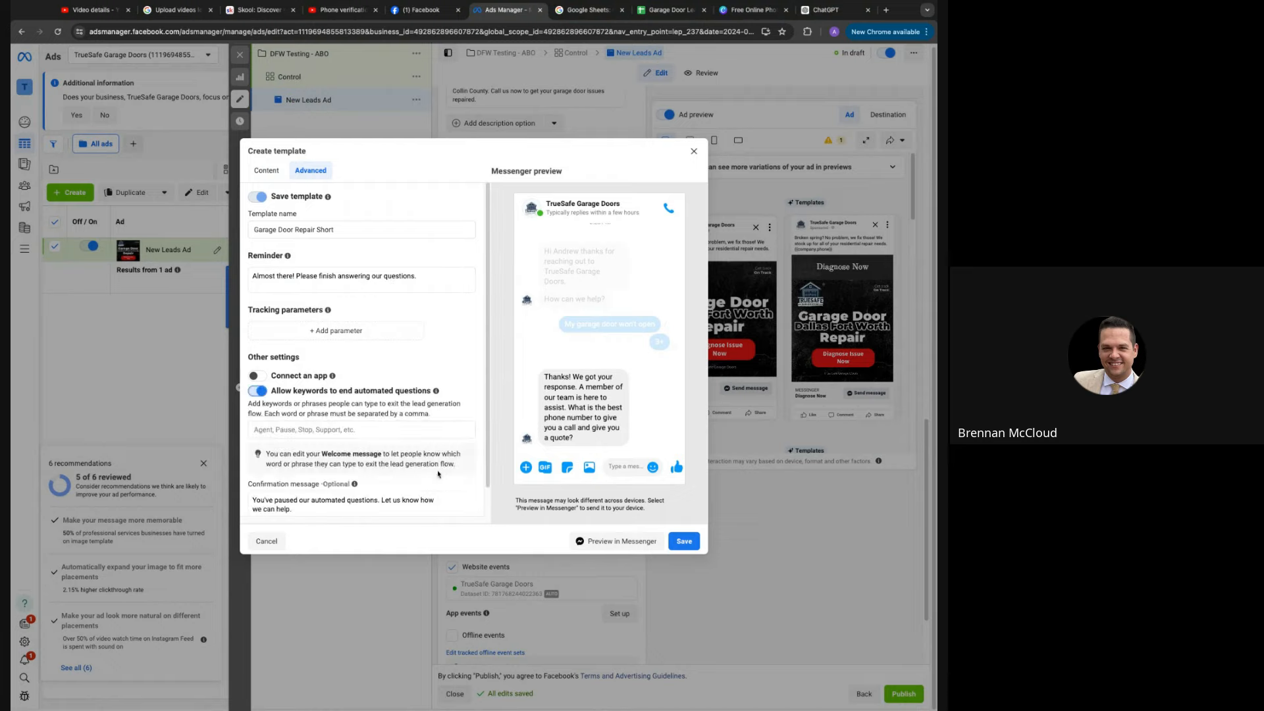
scroll(436, 467, "down", 1)
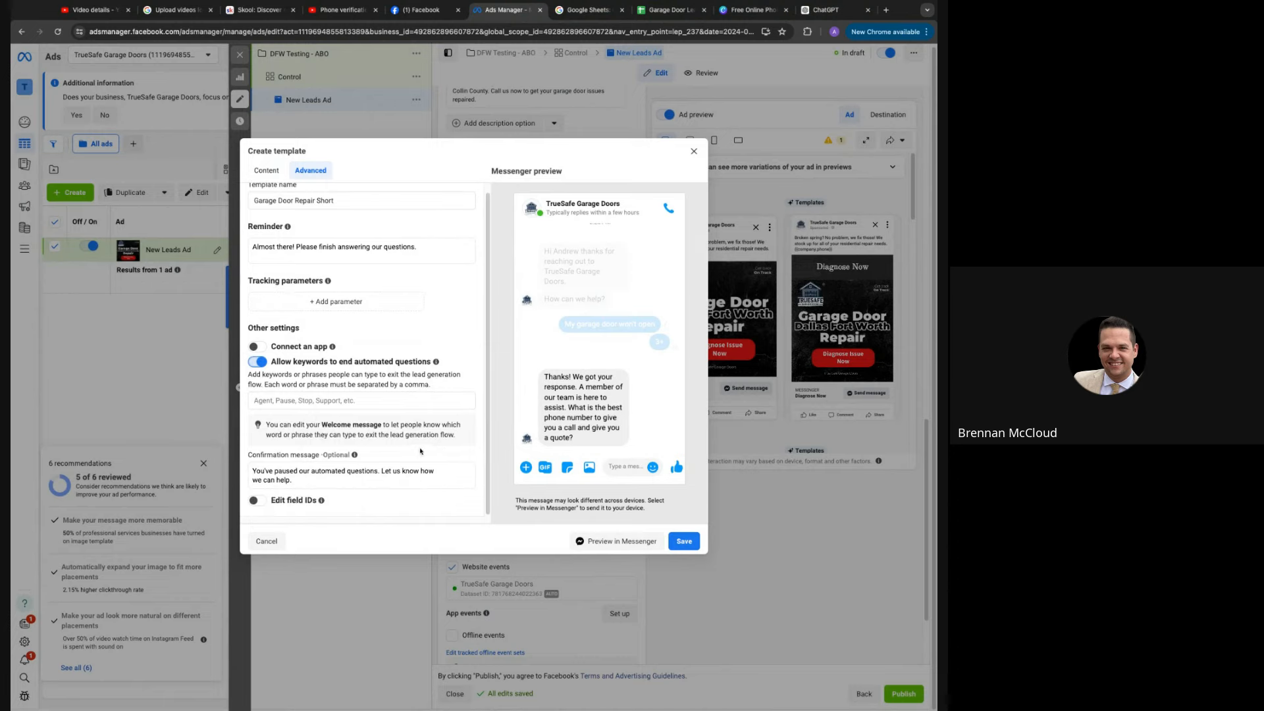
left_click(337, 400)
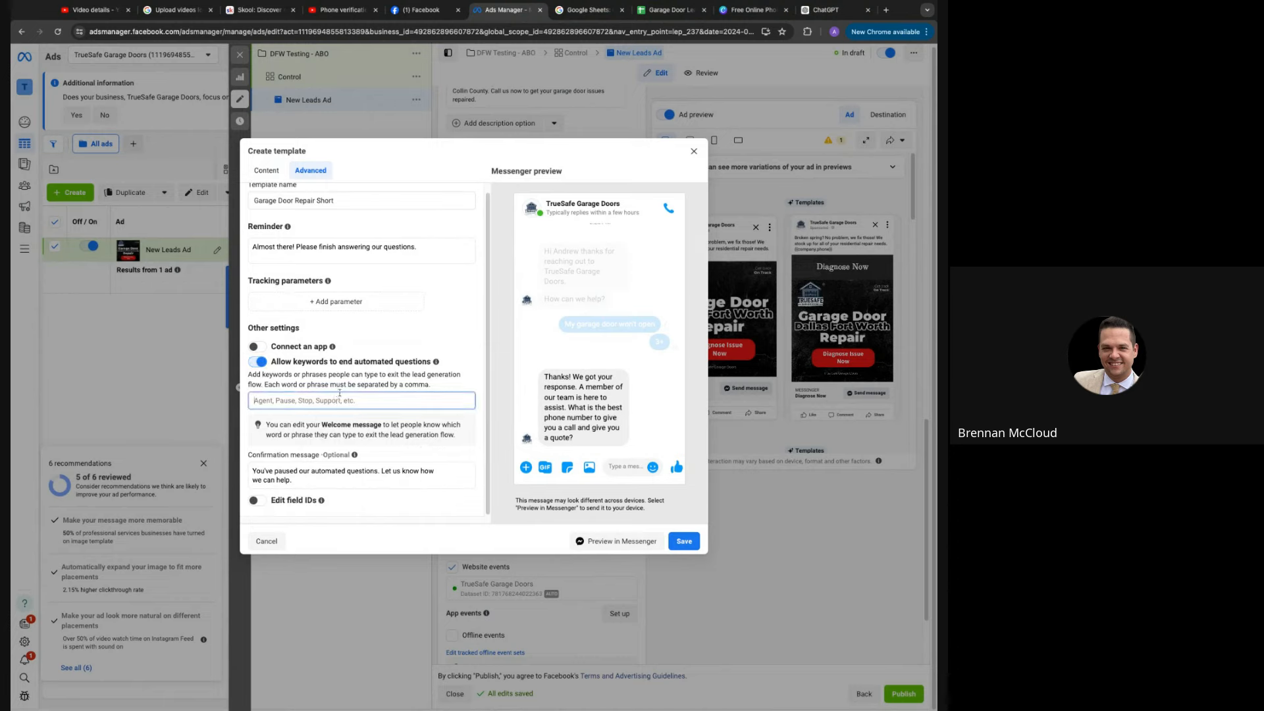
type("stop")
type(", Acc")
key("BackSpace")
key("BackSpace")
type("accident")
type("NOT INTERESTED")
left_click(320, 420)
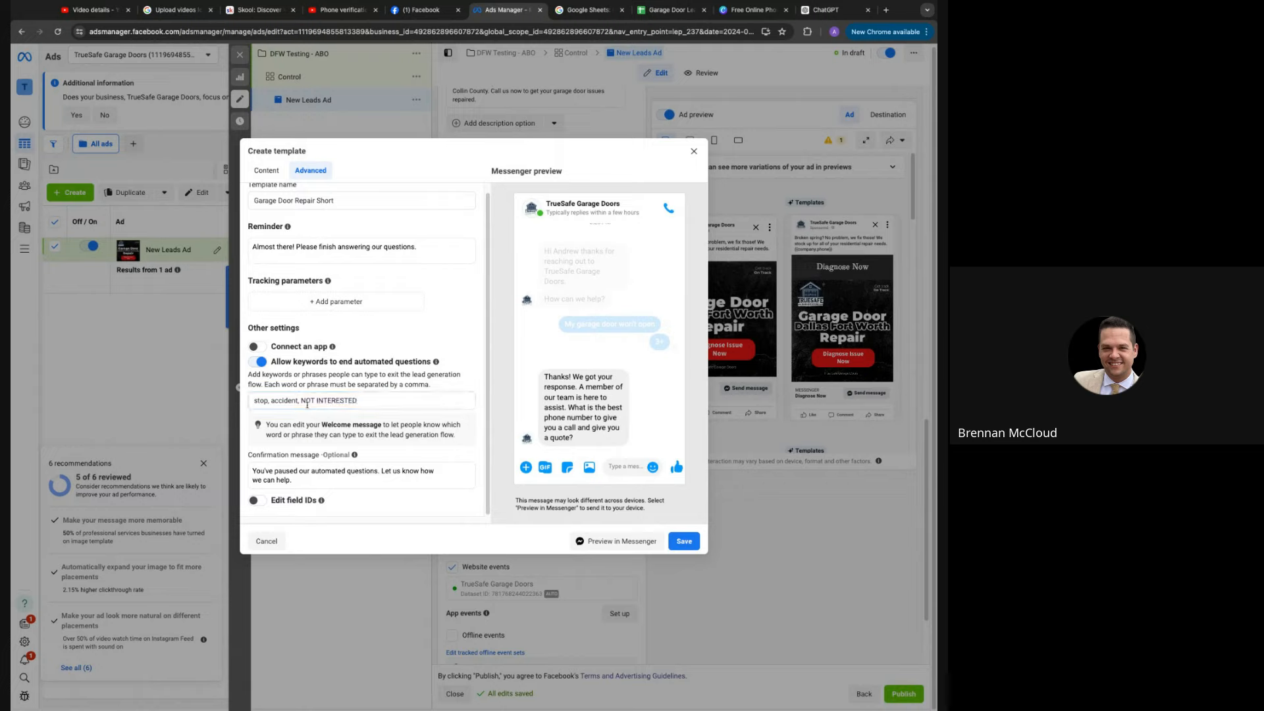
left_click(691, 542)
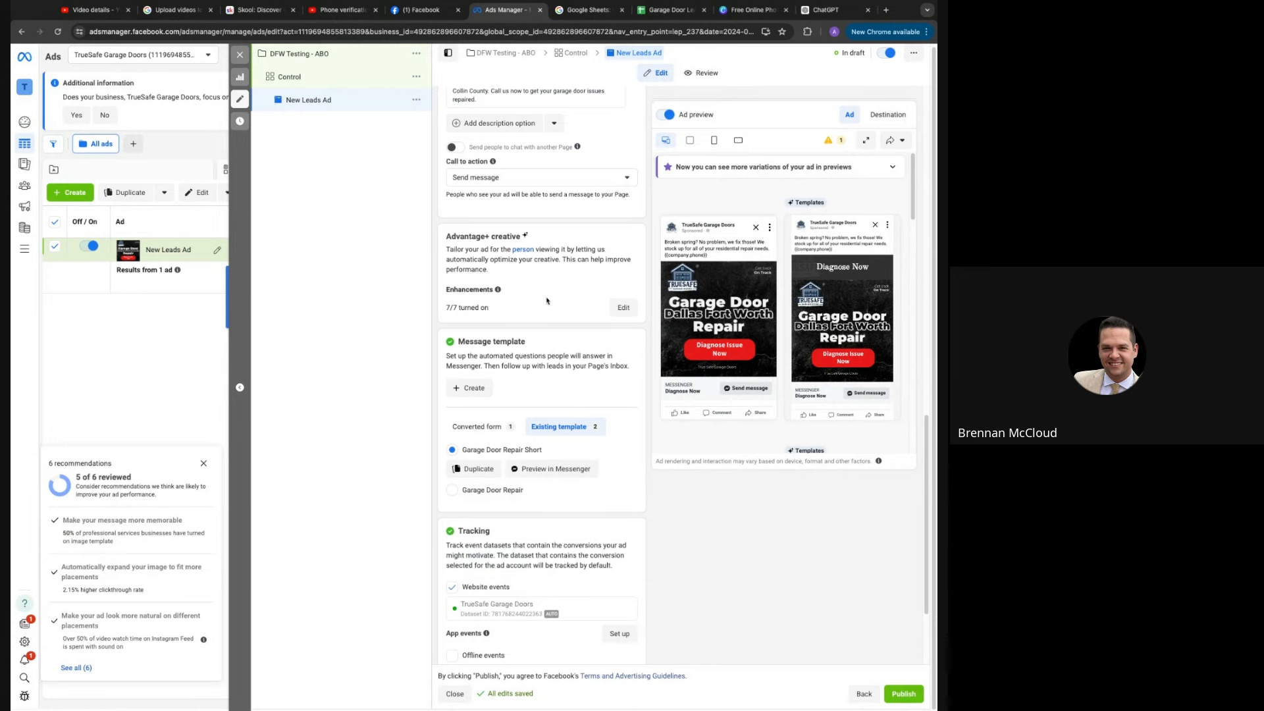
Rename the ad from its default name to "OG STILL - MSGR - C1 - SHORT"
scroll(547, 301, "up", 10)
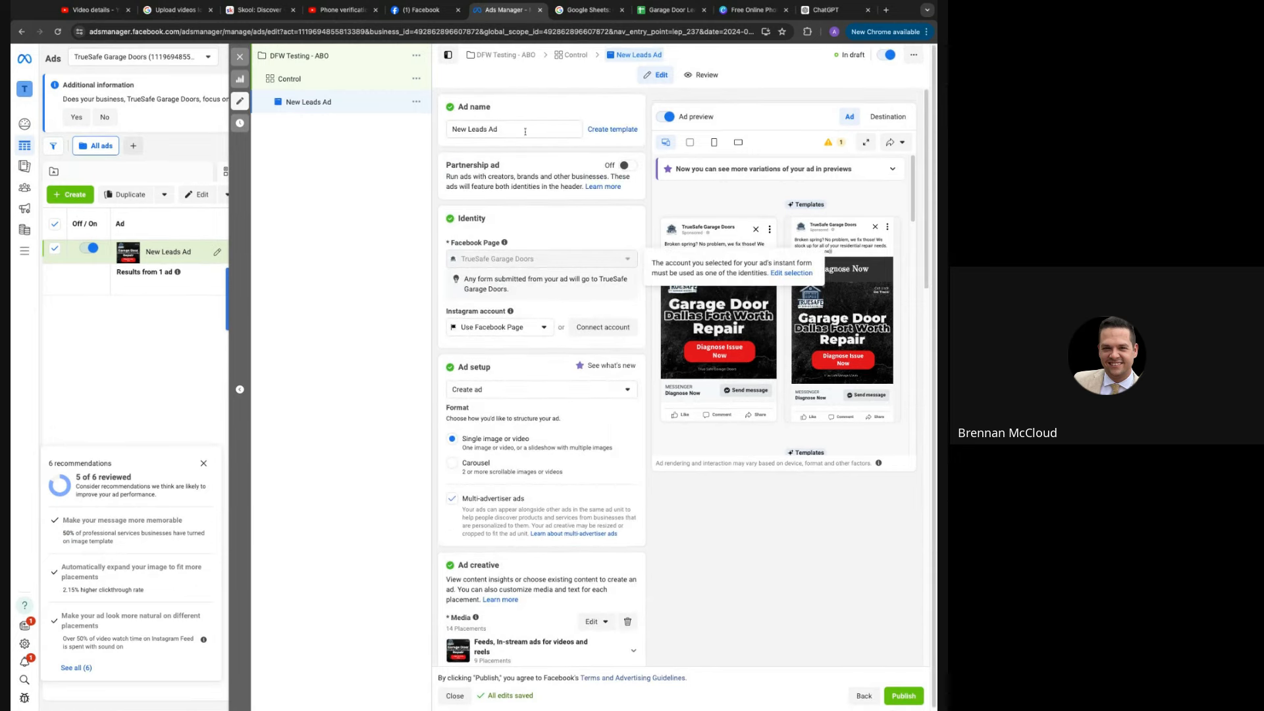
left_click_drag(526, 130, 440, 129)
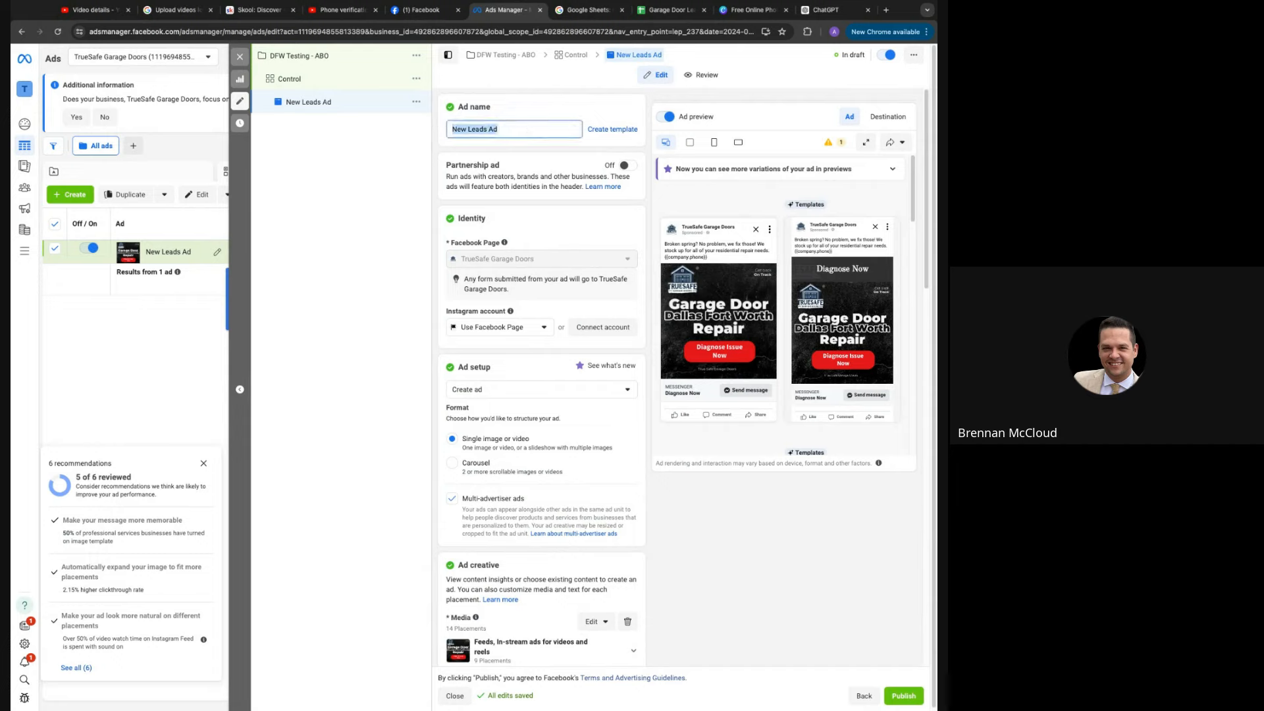
type("OG STILL")
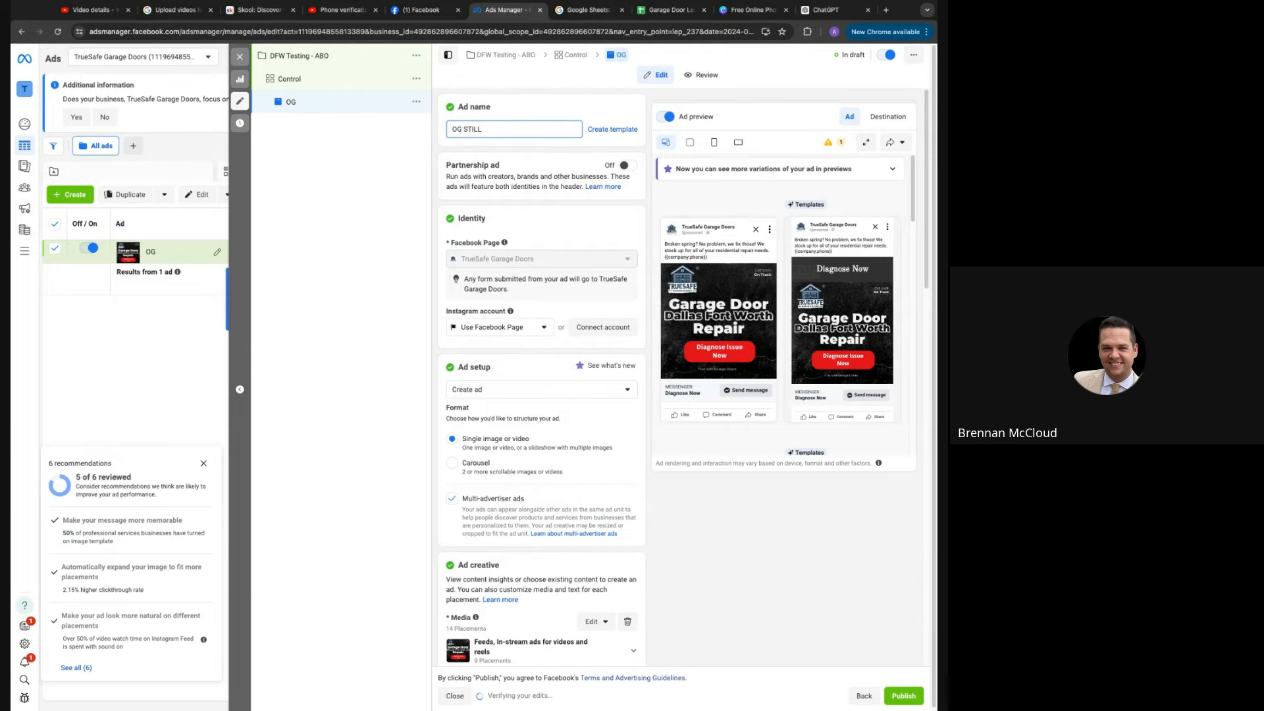
type(" - Me")
key("BackSpace")
type("SGR -")
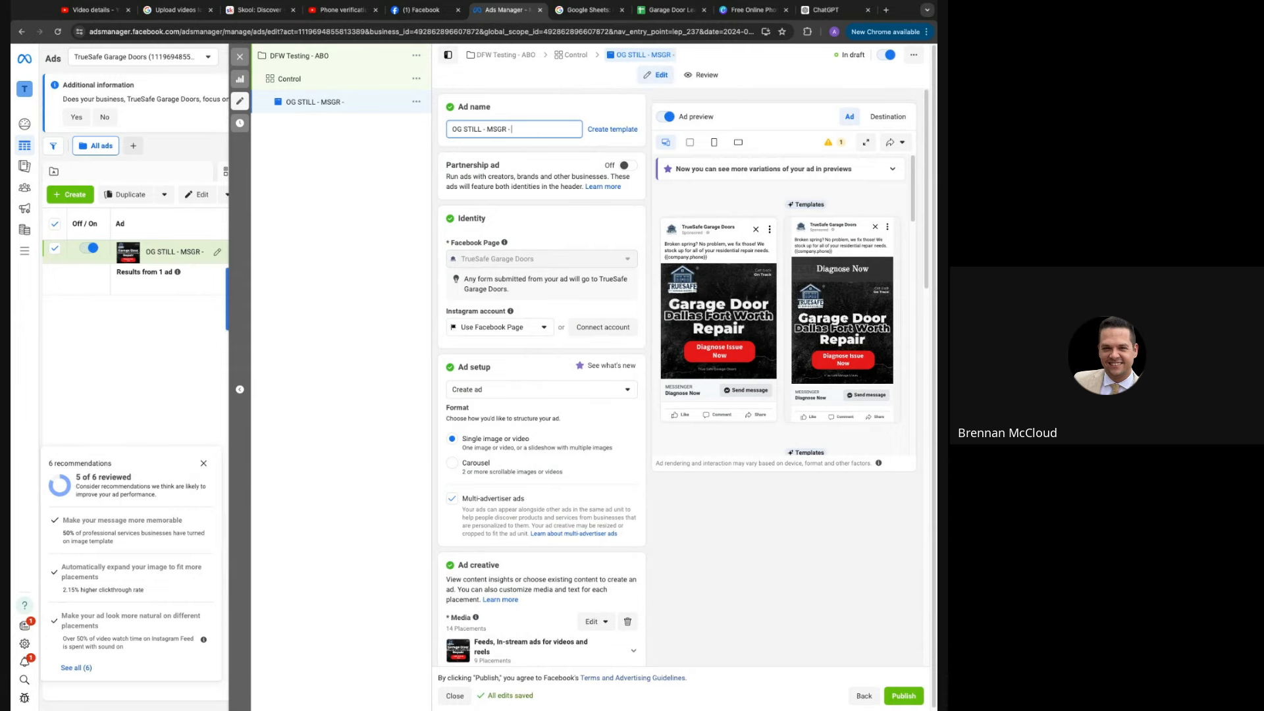
type("C1")
scroll(561, 441, "down", 4)
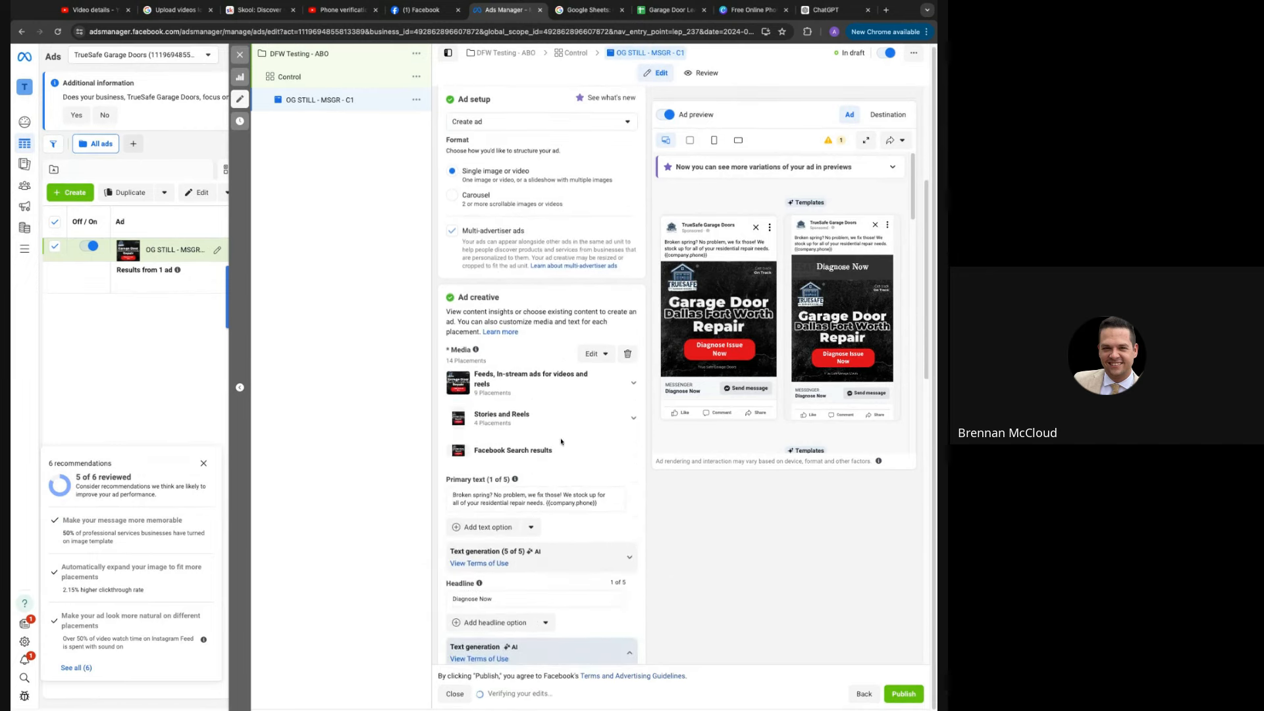
scroll(560, 439, "down", 3)
scroll(561, 439, "up", 10)
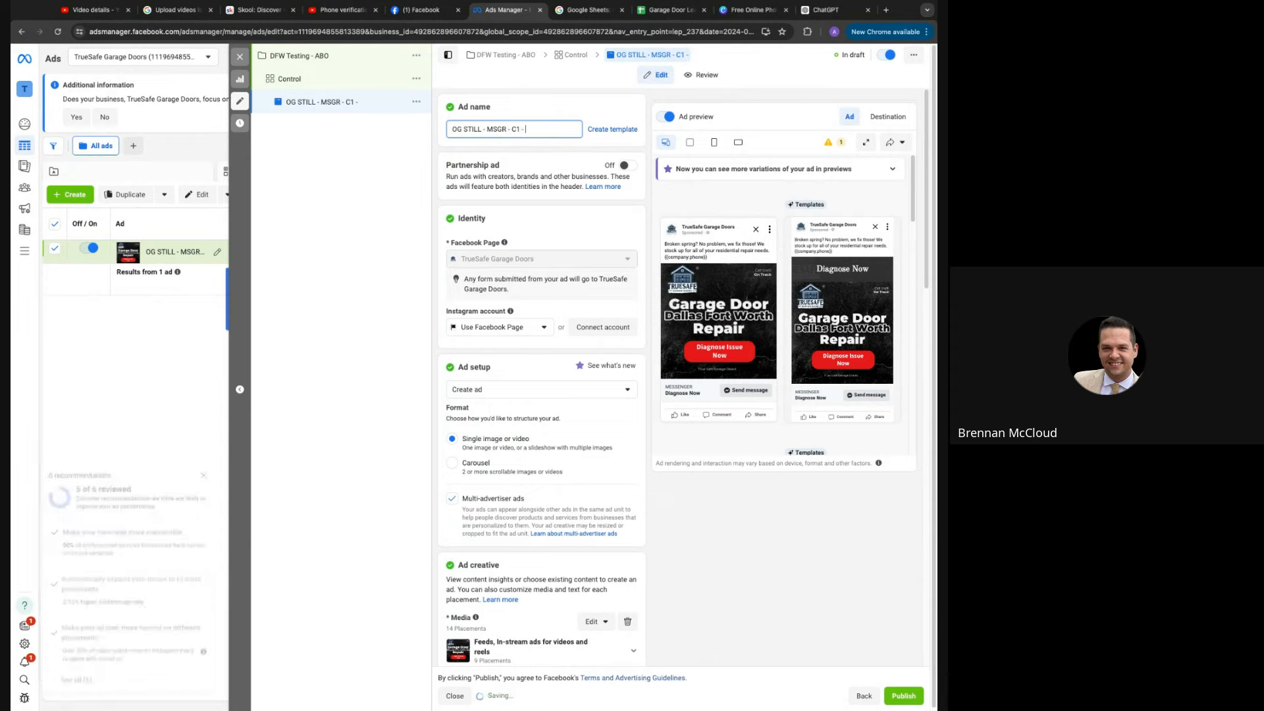
type("SHORT")
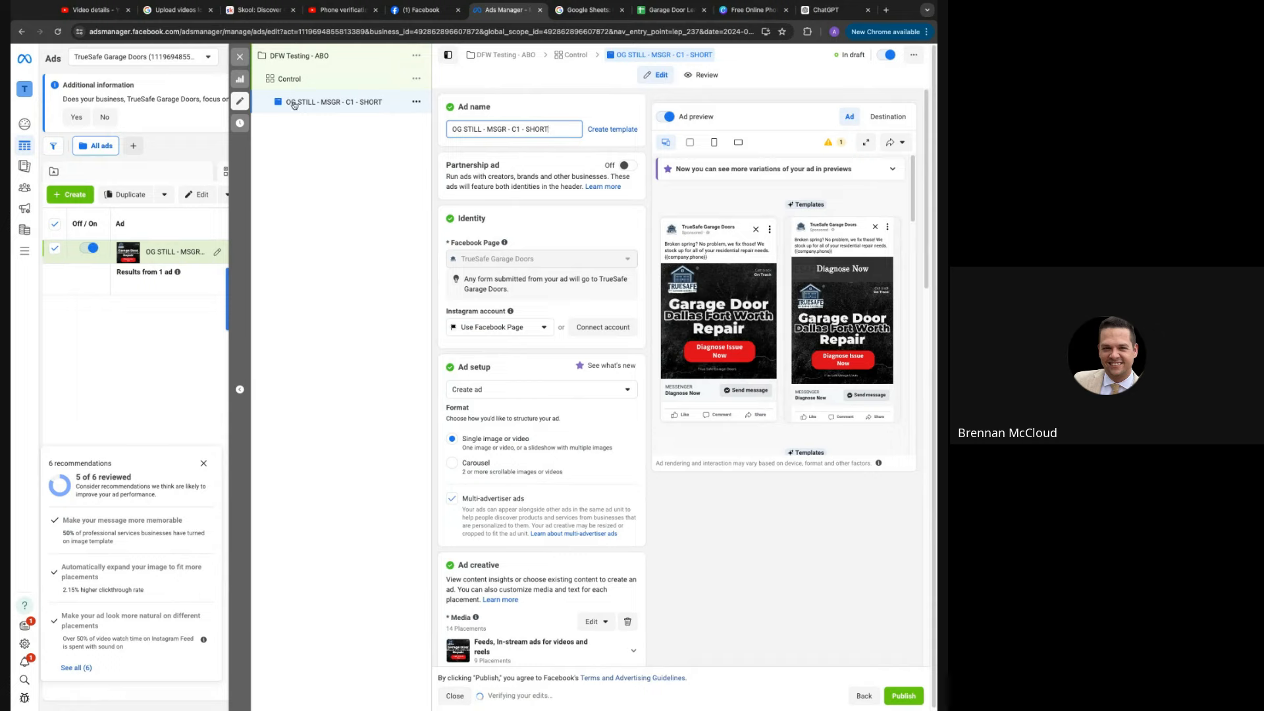
Quick-duplicate the C1 ad within its ad set and rename the copy "OG STILL - MSGR - C2 - SHORT"
left_click(419, 103)
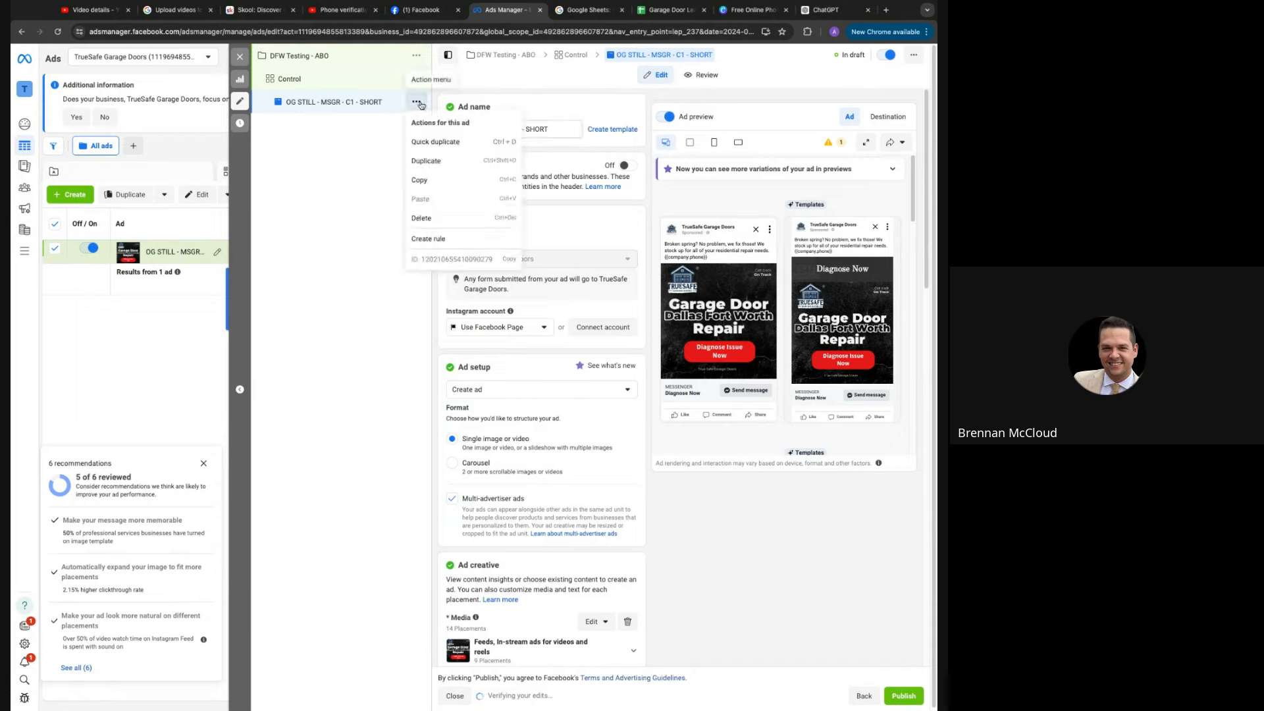
left_click(438, 147)
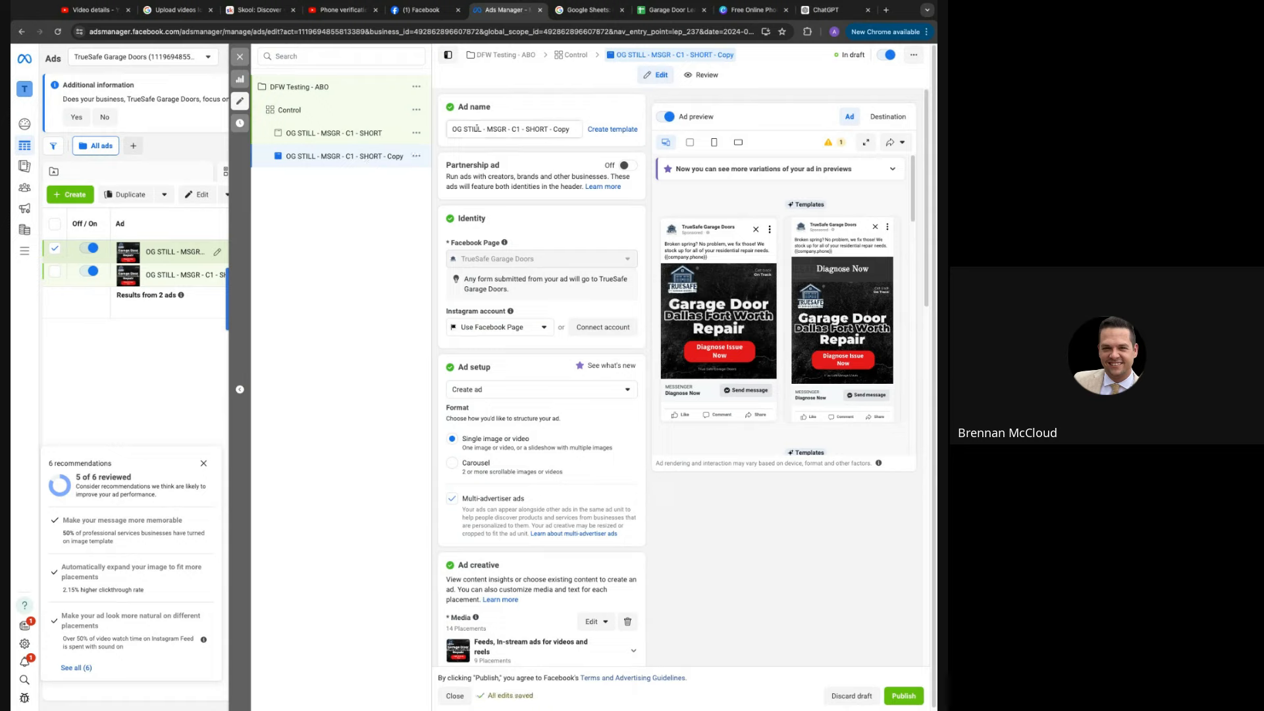
left_click(517, 129)
left_click_drag(525, 129, 582, 130)
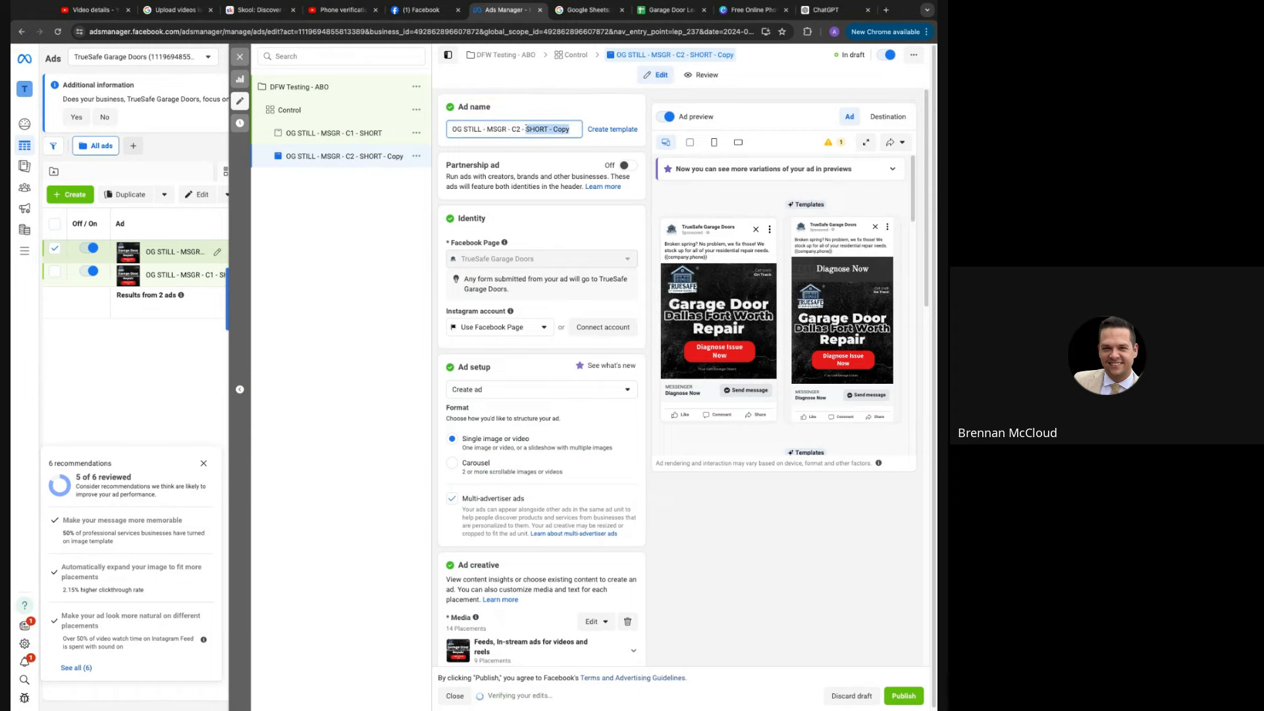
left_click(575, 129)
double_click(564, 129)
key("BackSpace")
key("BackSpace")
key("BackSpace")
key("BackSpace")
Switch to the Testing Bank spreadsheet and copy the repair ad copy beginning "Having an issue with your garage door?"
scroll(445, 361, "down", 5)
scroll(539, 386, "down", 5)
scroll(541, 387, "down", 3)
left_click(665, 11)
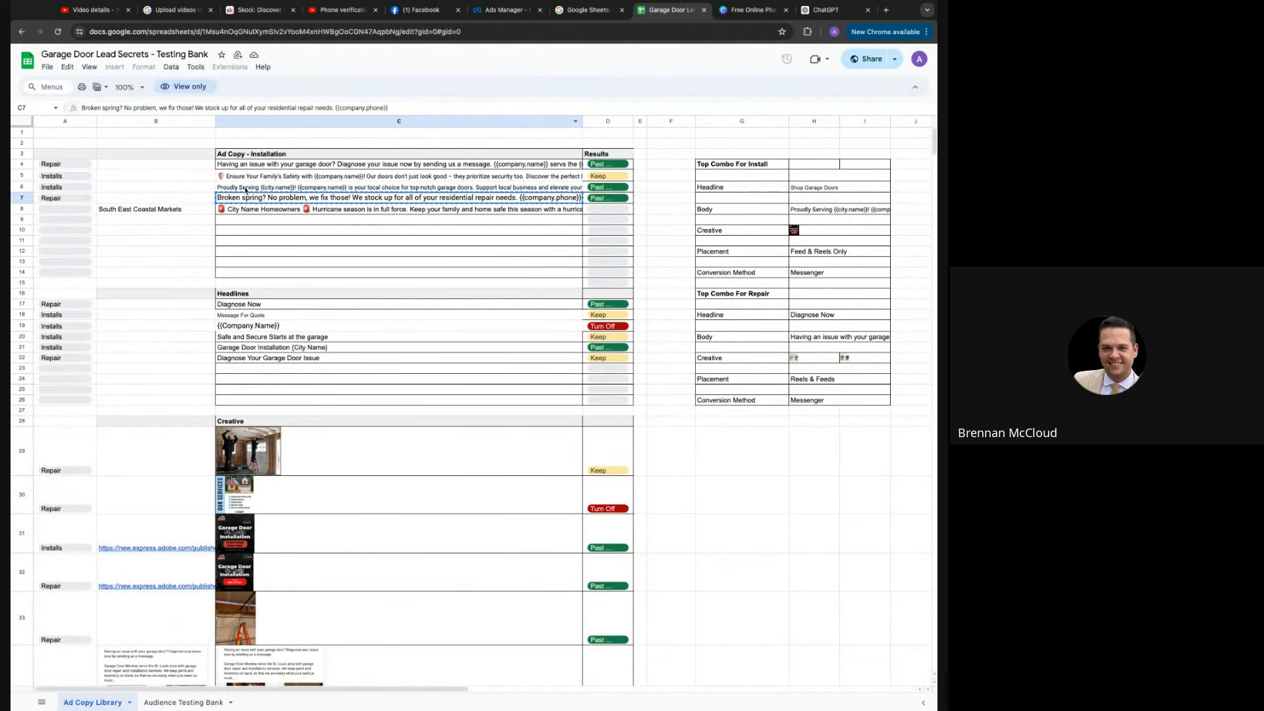
left_click(258, 165)
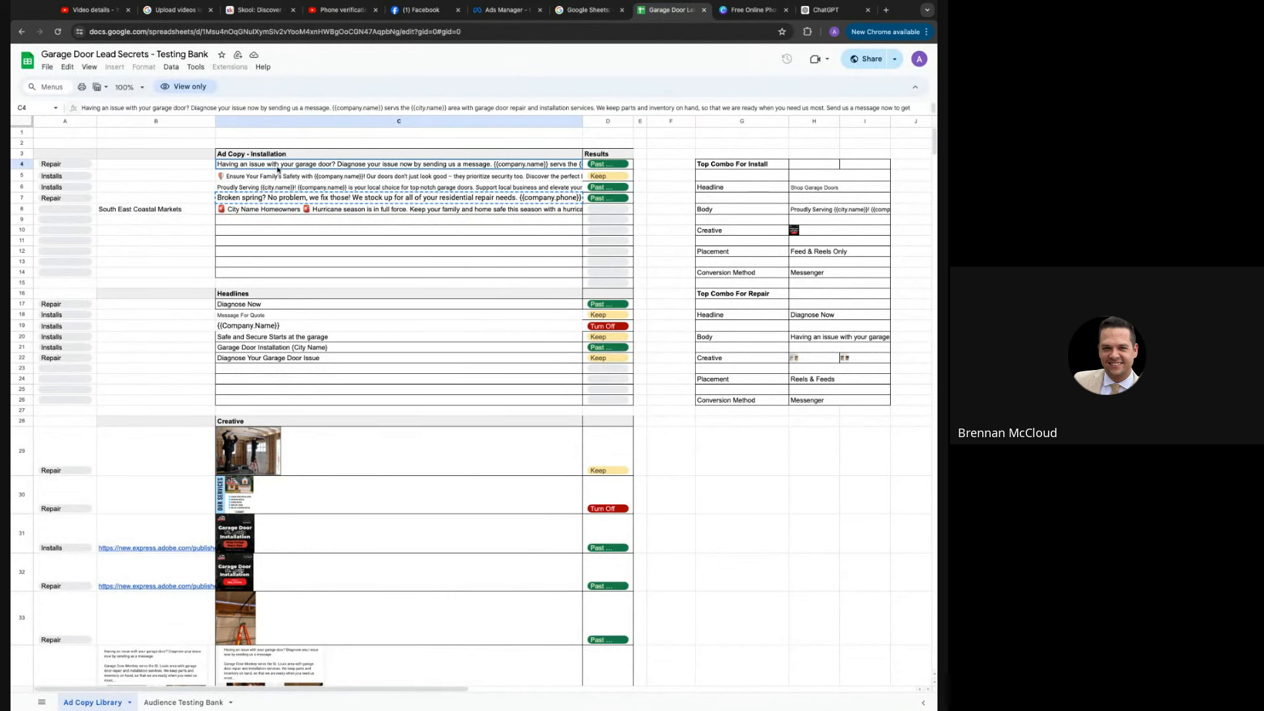
key("ctrl+c")
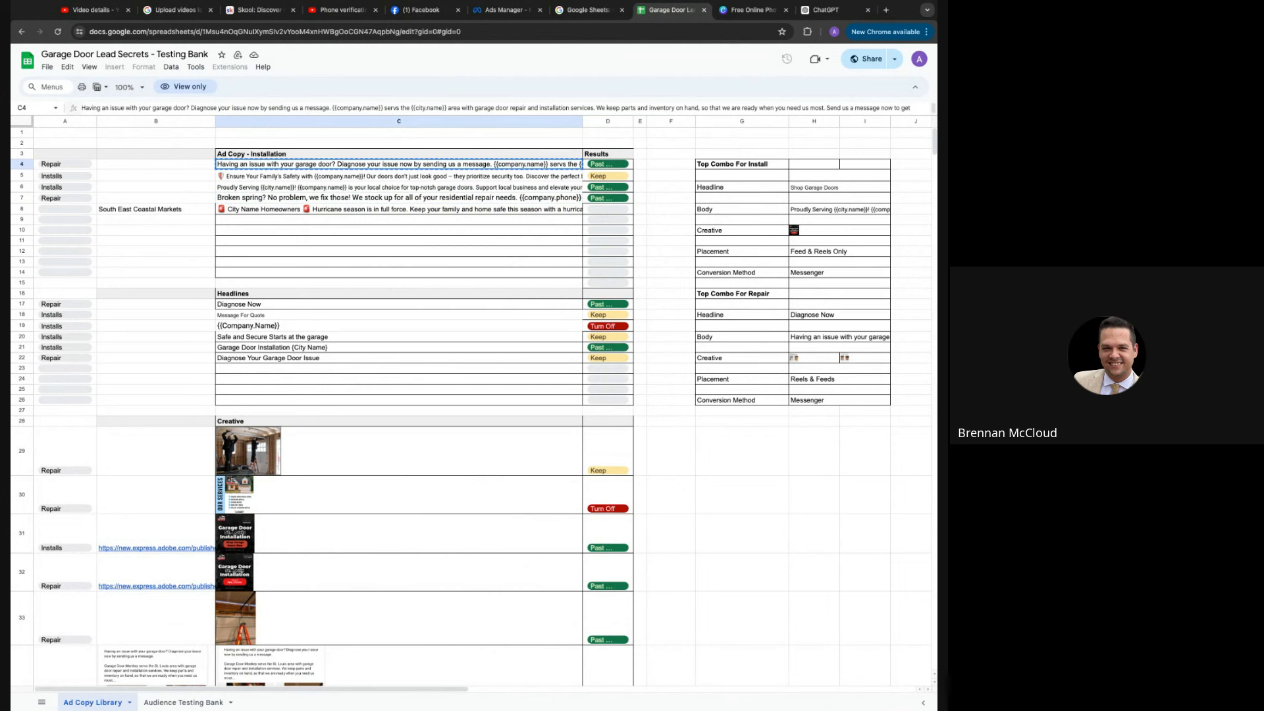
Return to Ads Manager and replace the C2 ad's primary text with the copied repair ad copy
left_click(503, 10)
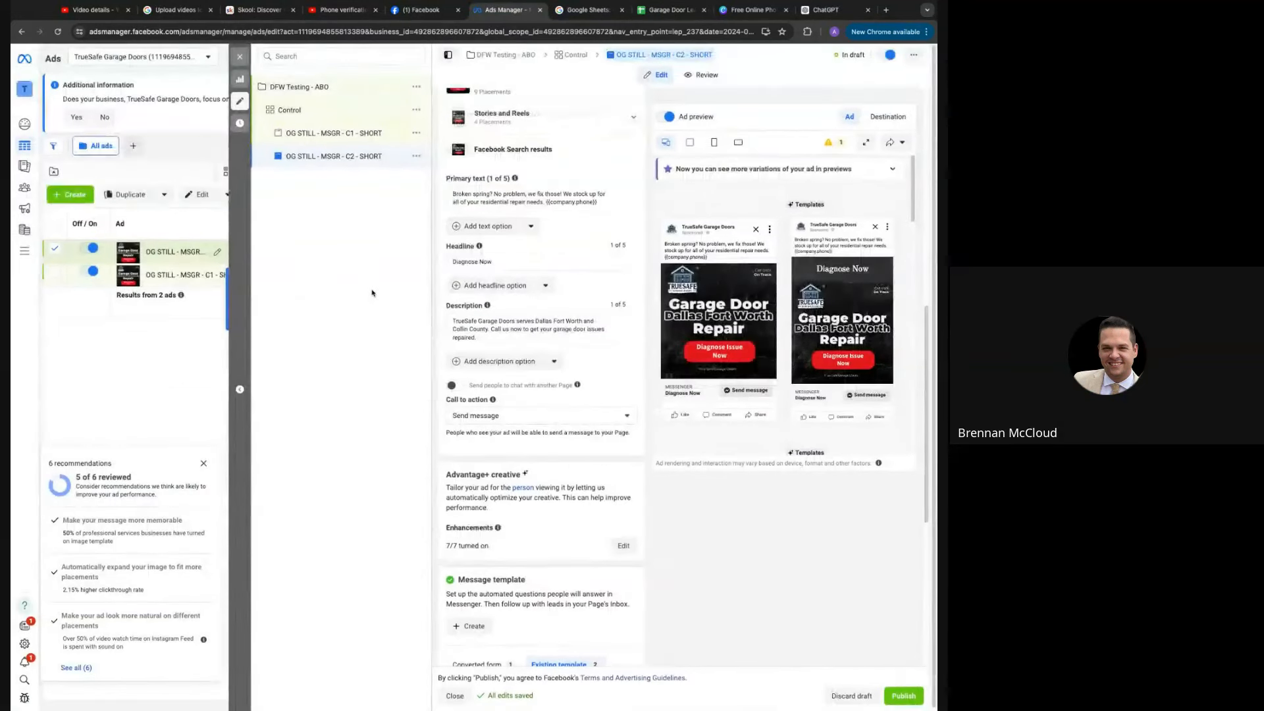
scroll(535, 463, "down", 2)
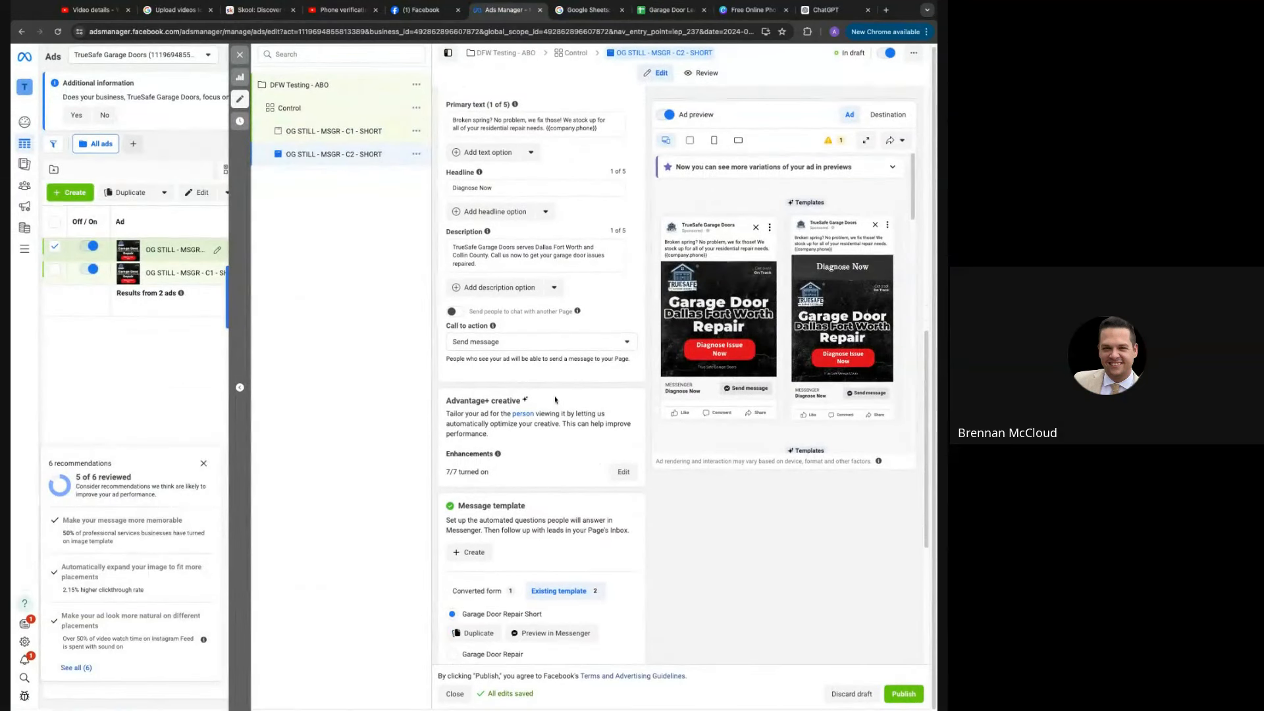
scroll(555, 400, "up", 1)
left_click(604, 172)
key("ctrl+a")
key("ctrl+v")
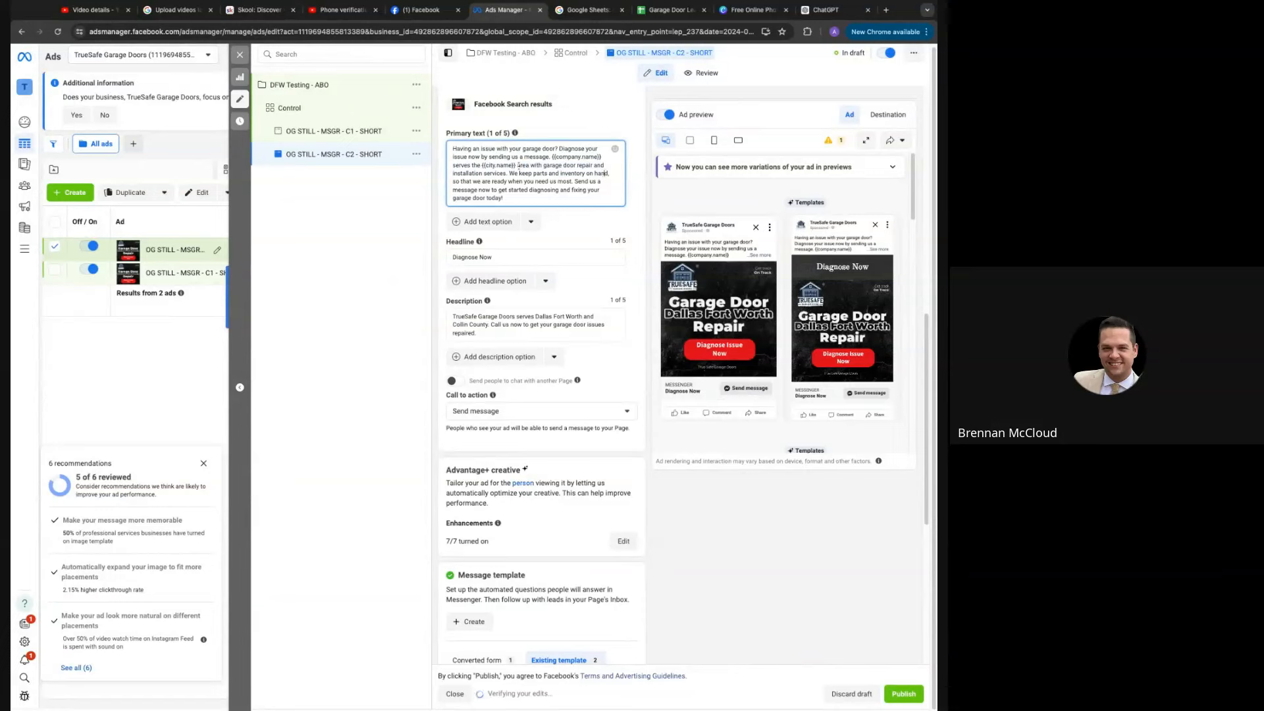
Start a new paragraph at the company name placeholder in the primary text and replace the placeholder with "TrueSafe Garage Doors"
left_click_drag(516, 166, 482, 166)
left_click(520, 173)
key("Return")
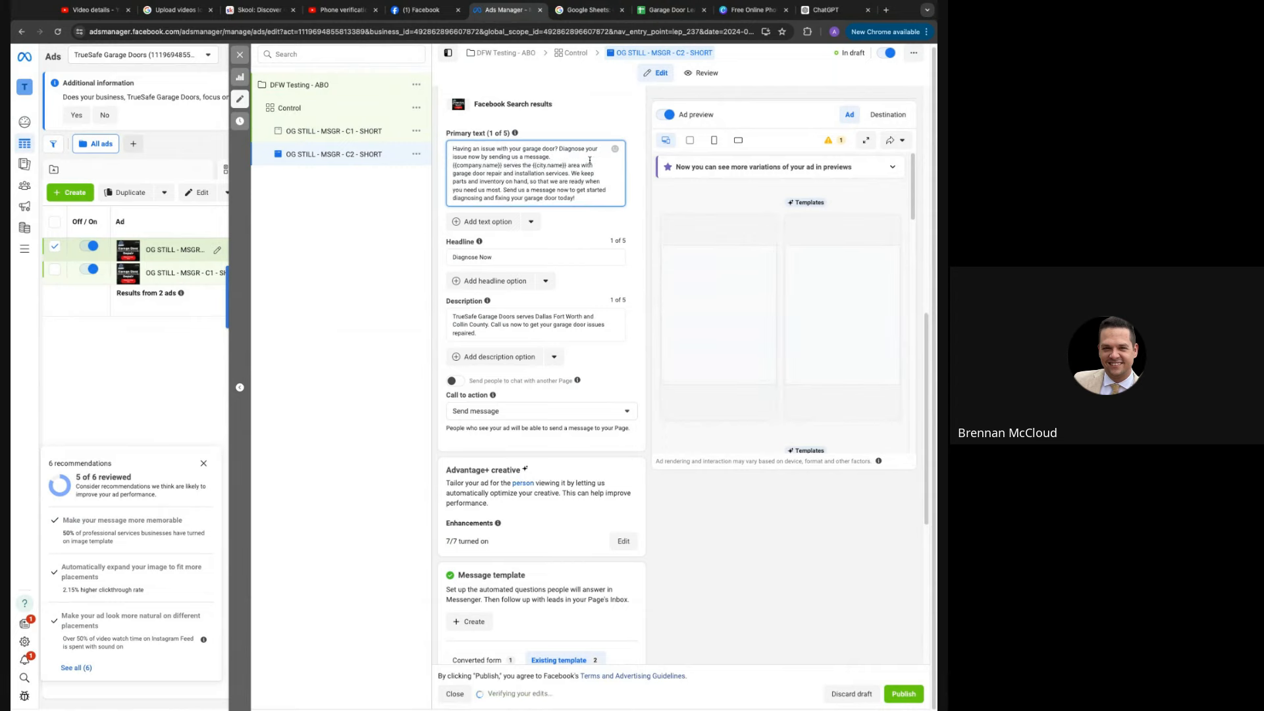
key("Return")
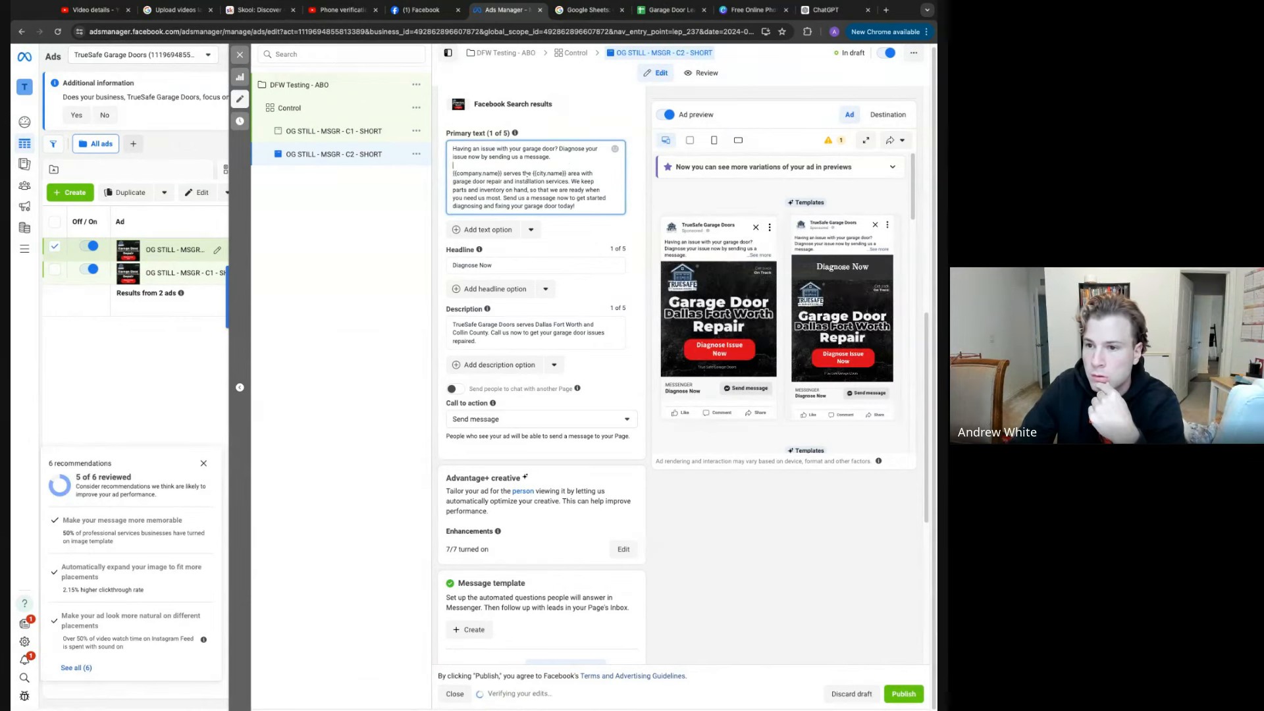
type("TrueSafe Garage Doors")
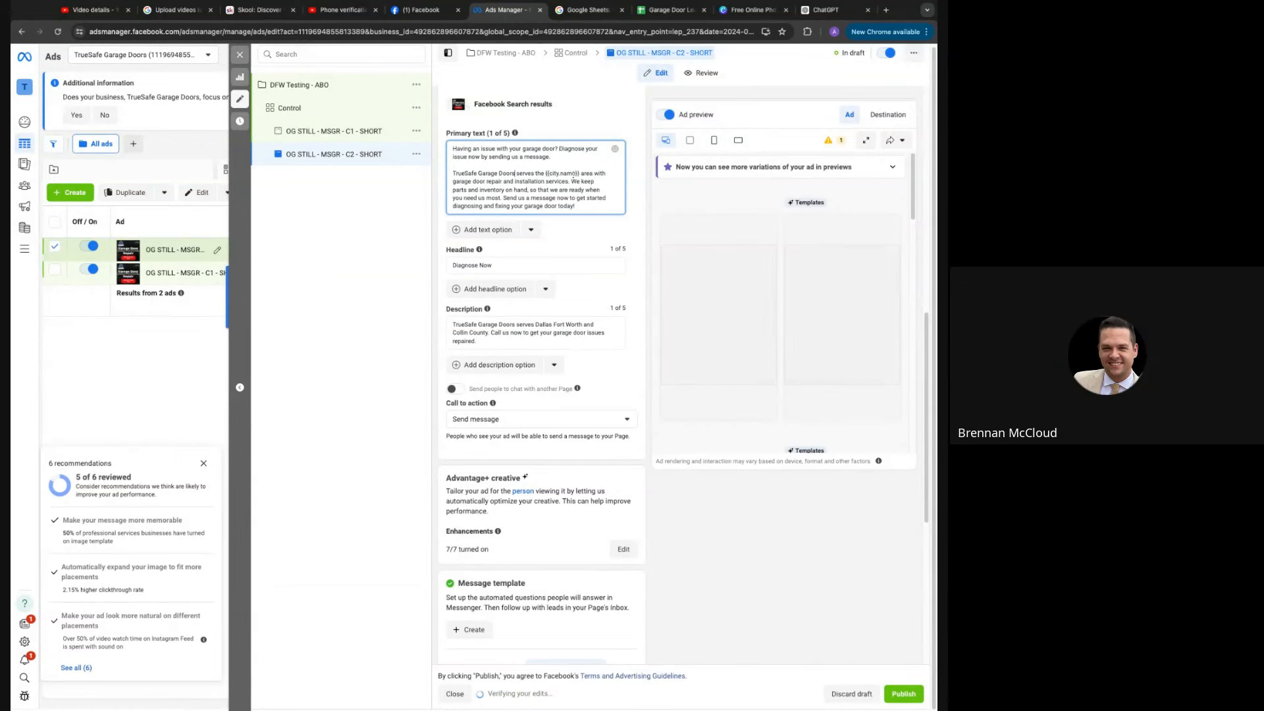
Replace the city name placeholder in the primary text with "DFW and McKinney", correcting the spelling of McKinney
left_click_drag(546, 174, 580, 174)
type("D")
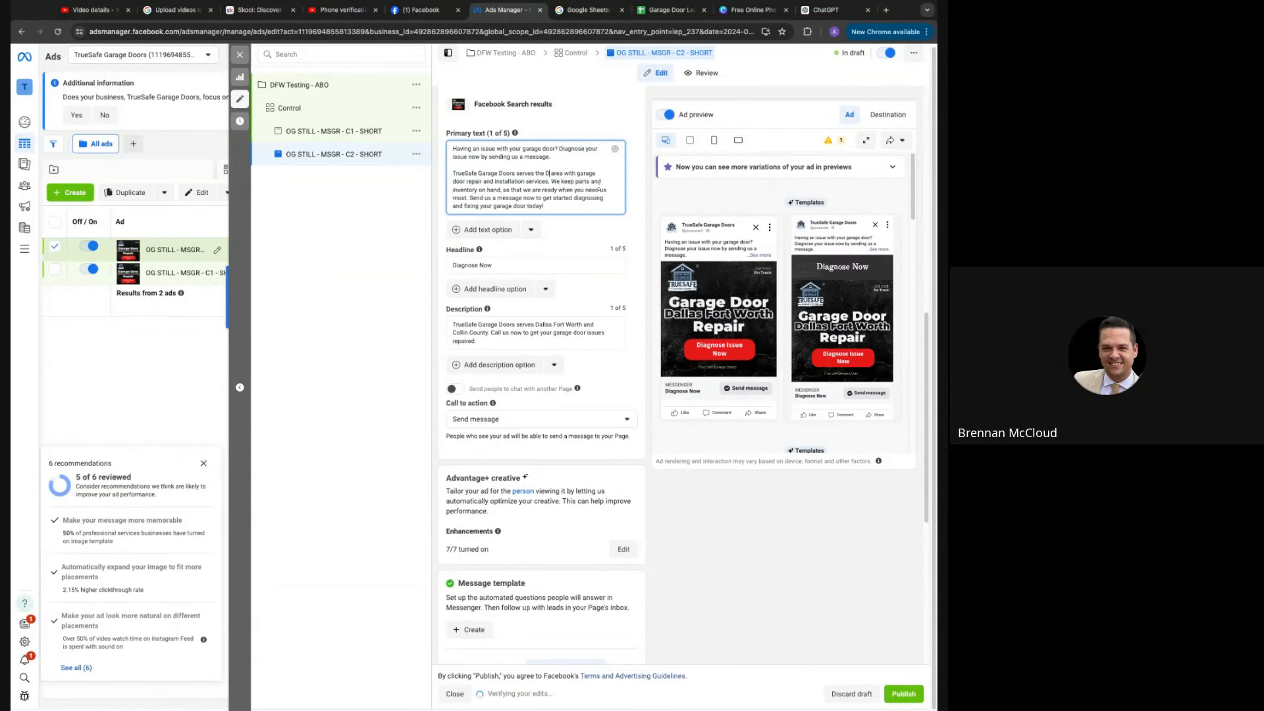
type("FW")
type(" a")
type("nd Mc")
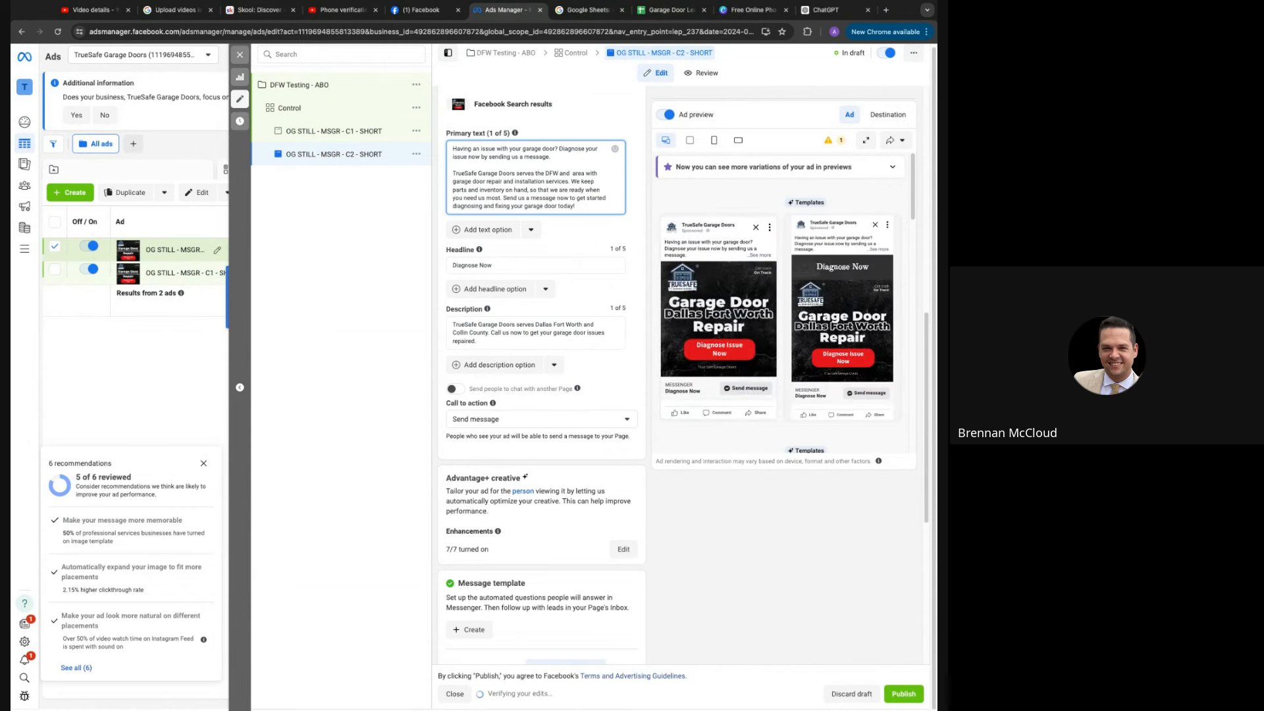
type("kinney")
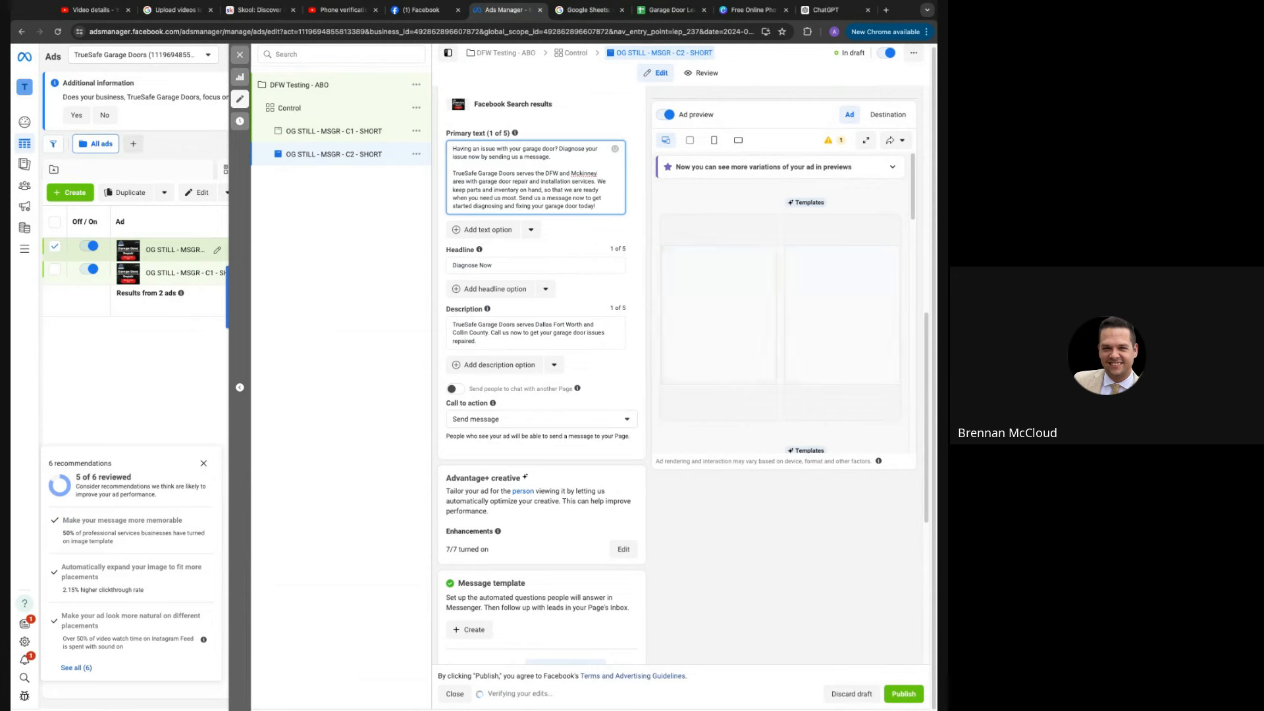
right_click(590, 173)
left_click(494, 183)
left_click(520, 203)
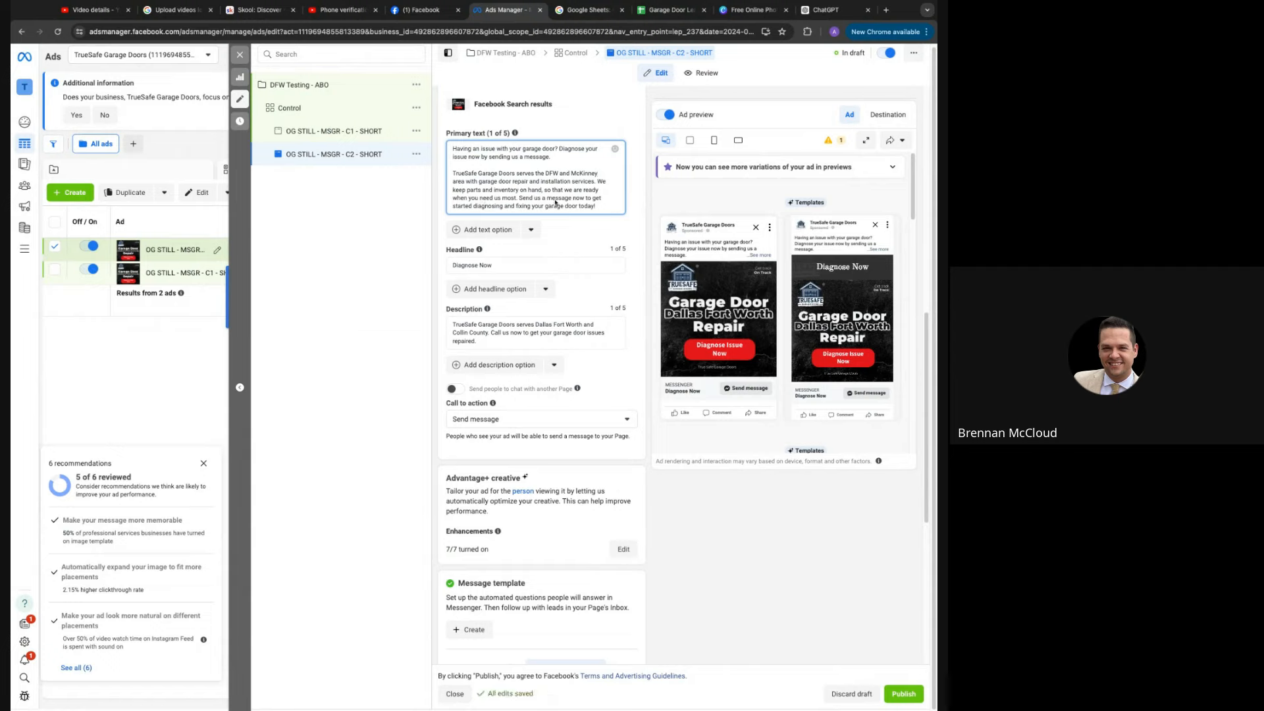
Move the closing "Send us a message now" sentence into its own paragraph and collapse the AI text suggestions
left_click(519, 199)
key("Return")
key("Return")
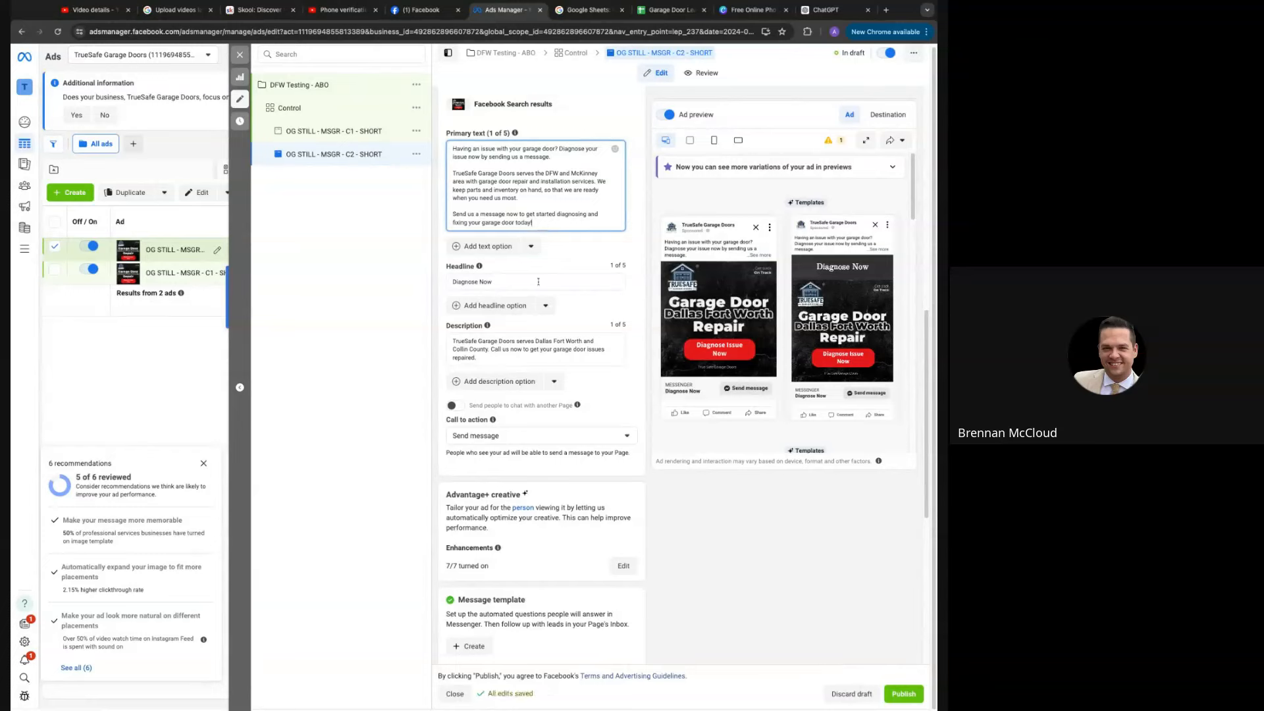
left_click(536, 288)
left_click(631, 279)
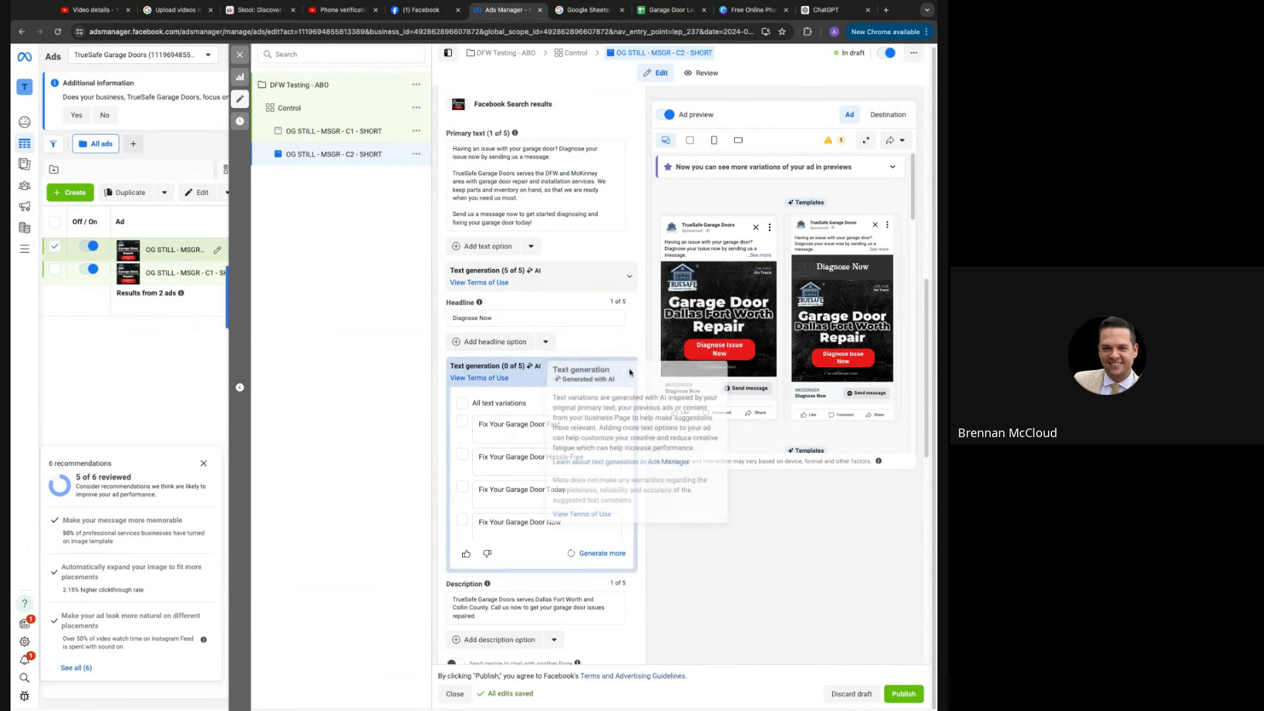
left_click(733, 481)
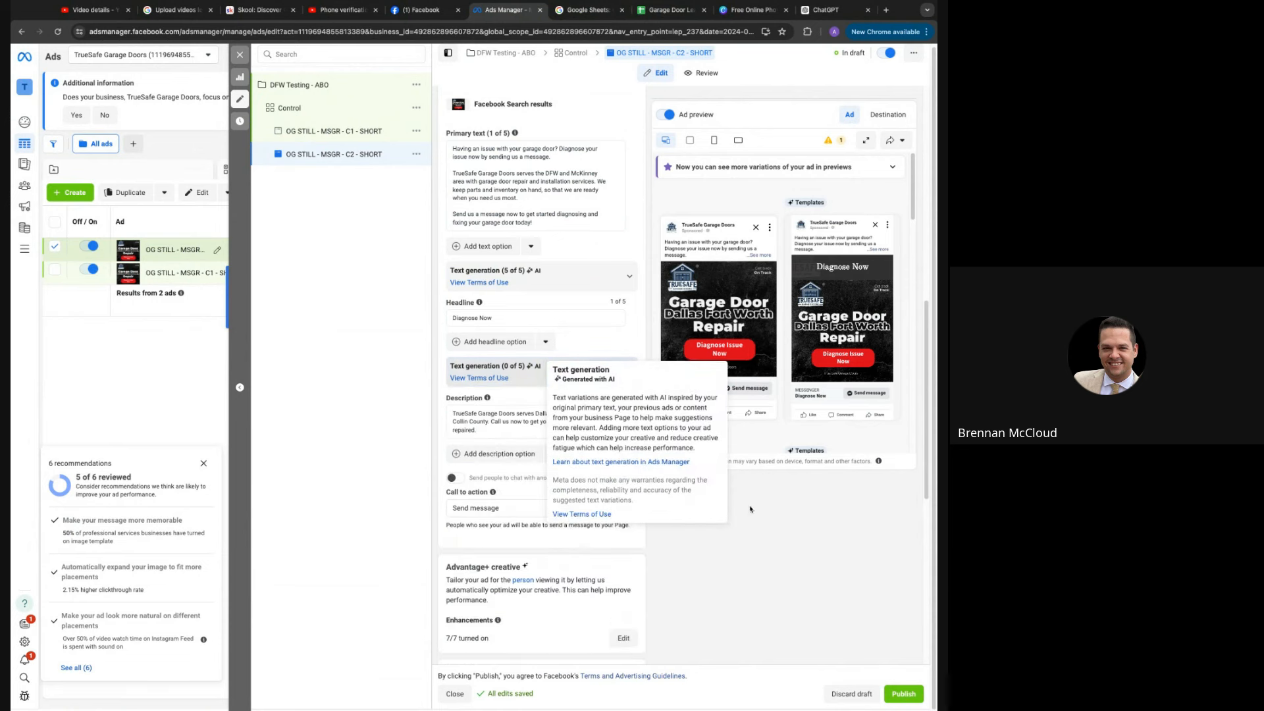
scroll(482, 491, "down", 1)
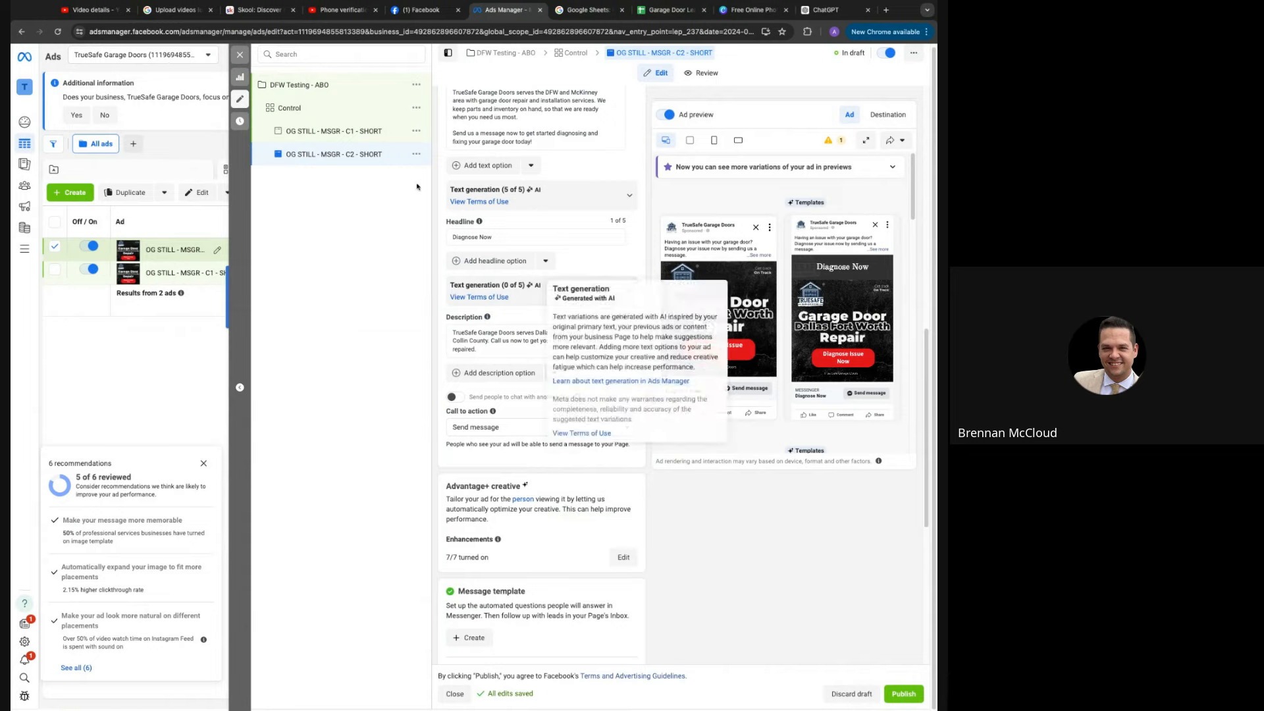
Quick-duplicate the C2 ad and rename the copy "OG STILL - MSGR - C3 - SHORT"
left_click(416, 154)
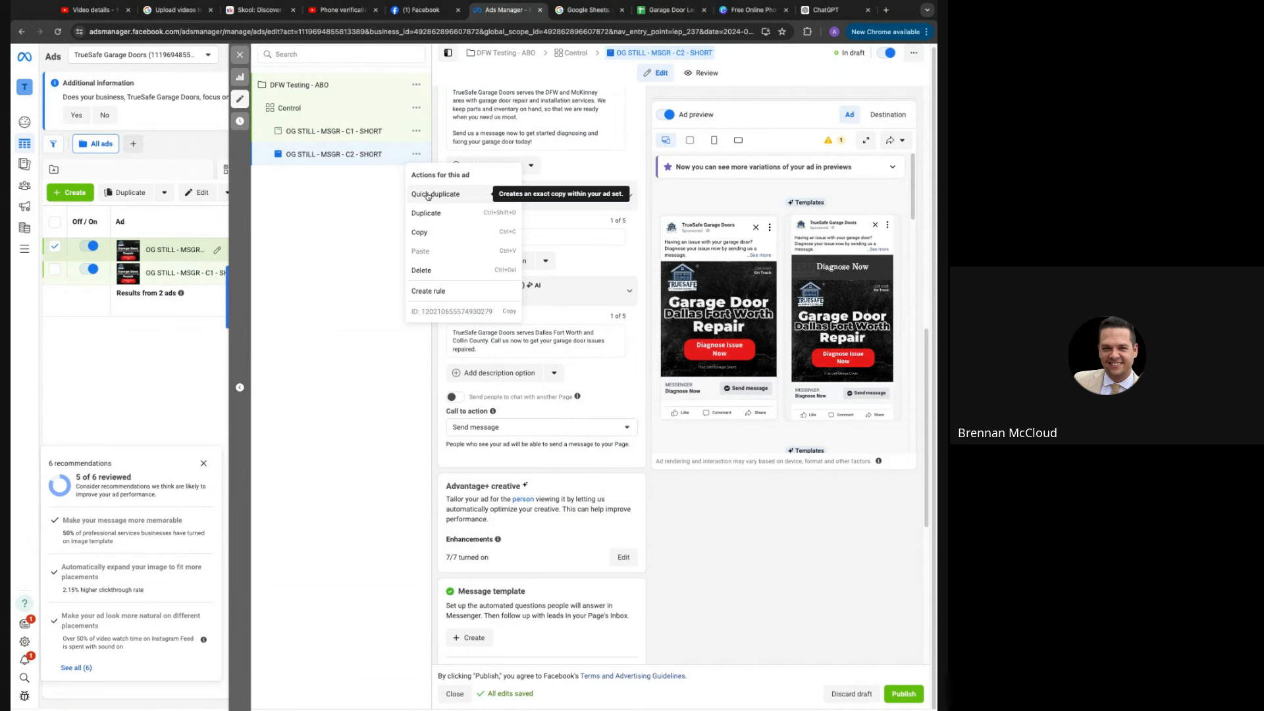
left_click(427, 194)
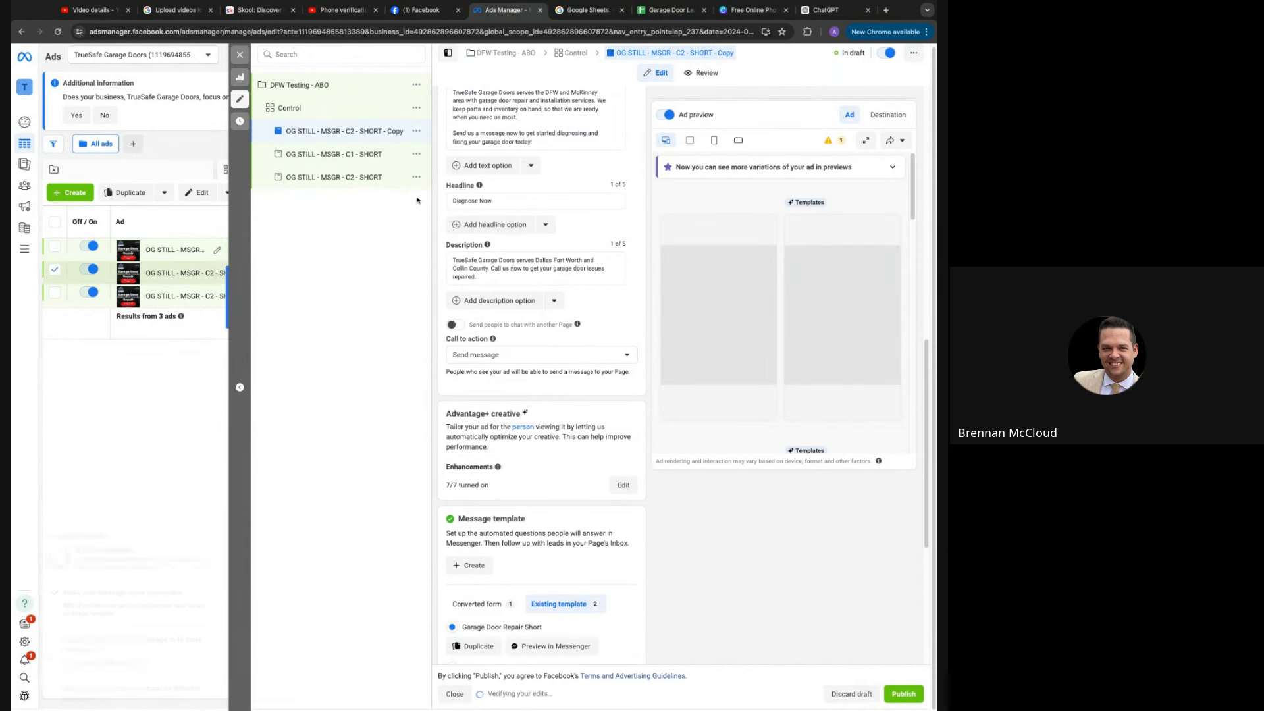
scroll(530, 226, "up", 3)
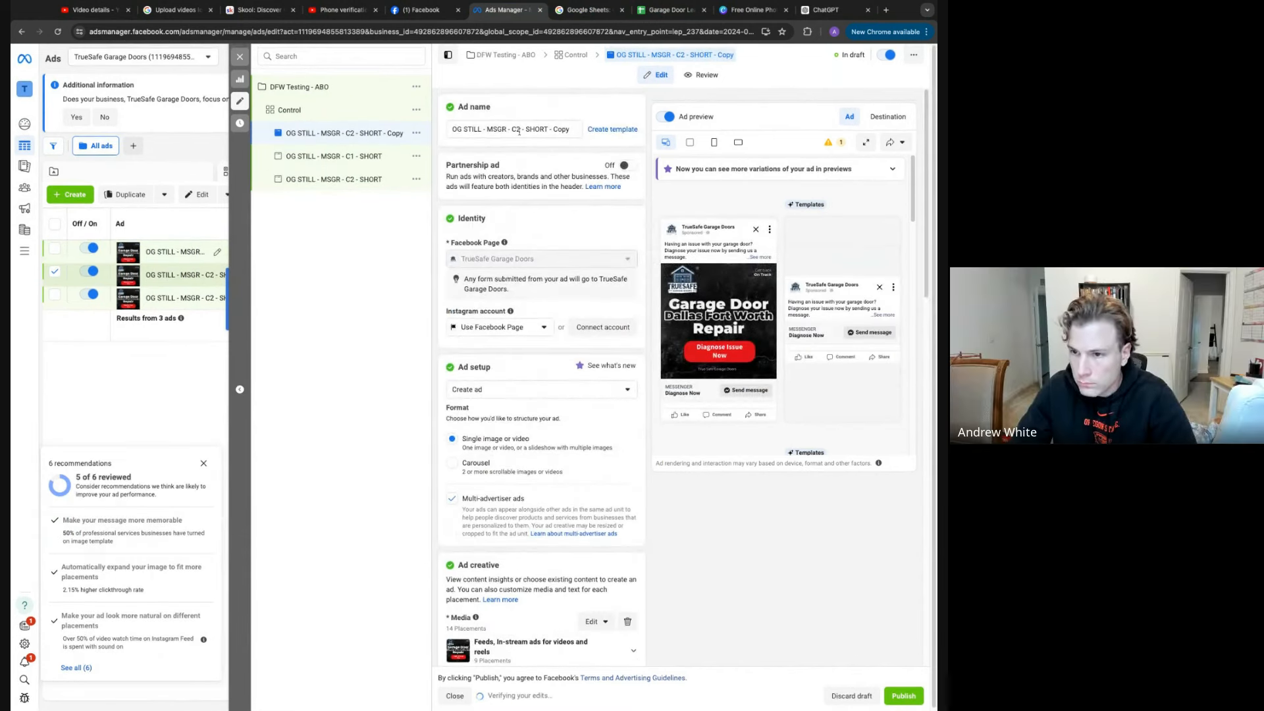
left_click(520, 130)
key("BackSpace")
type("3")
double_click(561, 129)
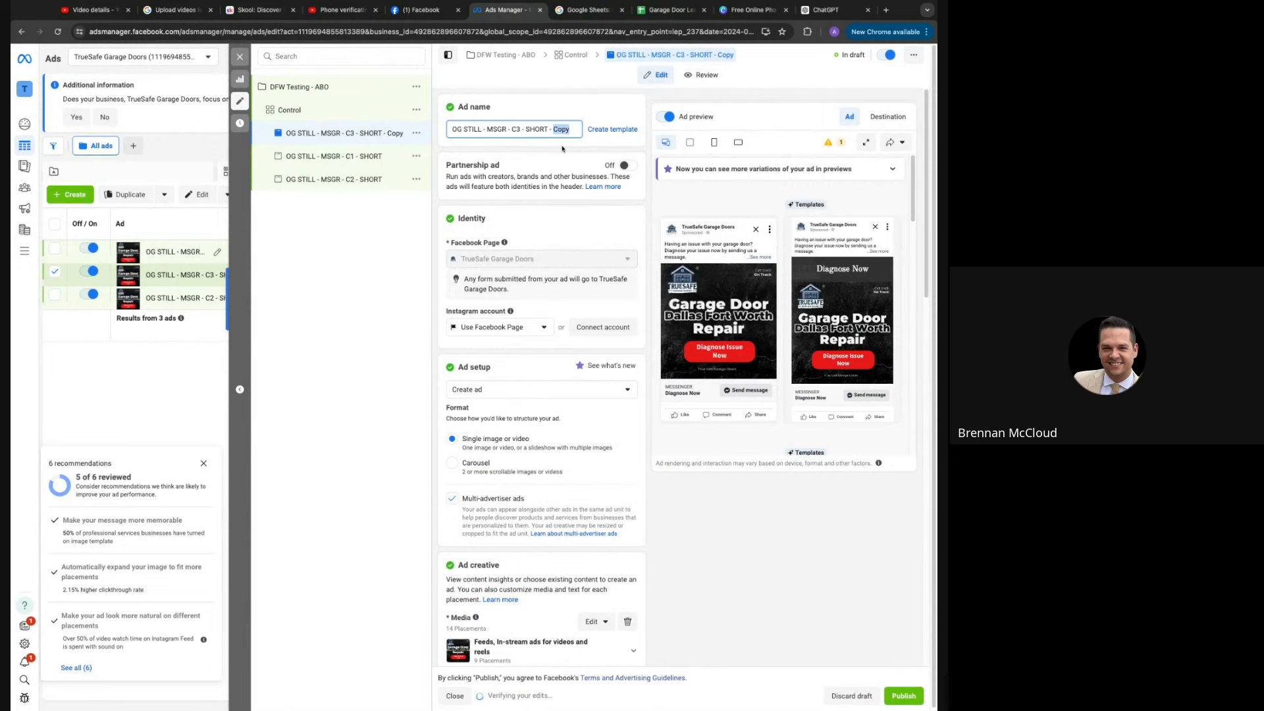
key("BackSpace")
key("BackSpace")
key("BackSpace")
key("BackSpace")
Check the ad copy library in the Testing Bank spreadsheet and review the C3 ad's media, primary text and headline in Ads Manager
left_click(686, 12)
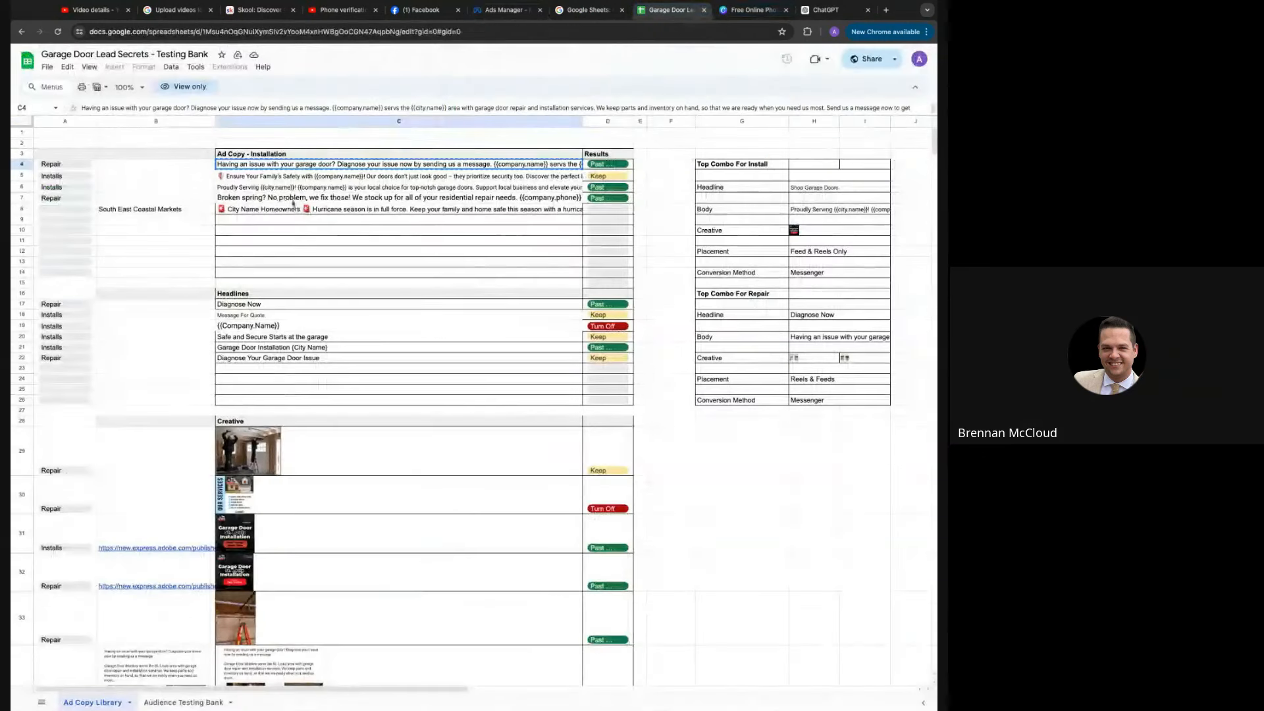
left_click(507, 10)
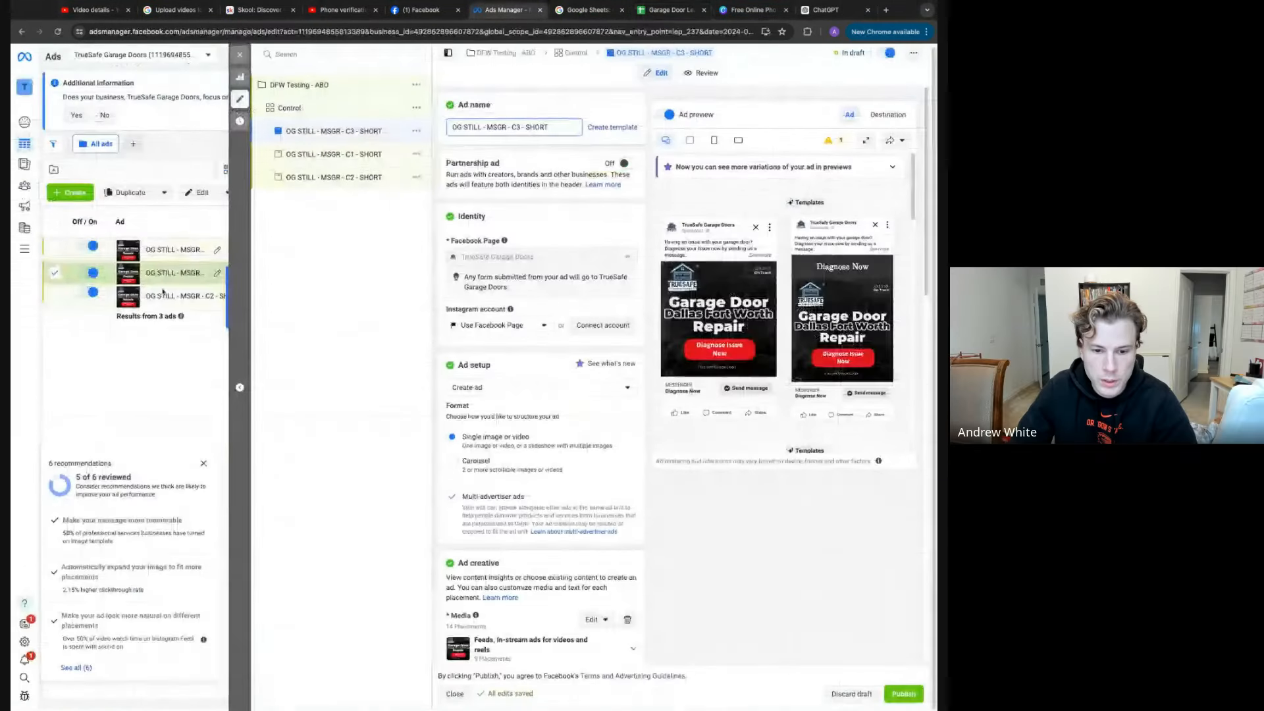
scroll(515, 432, "down", 3)
scroll(516, 432, "down", 5)
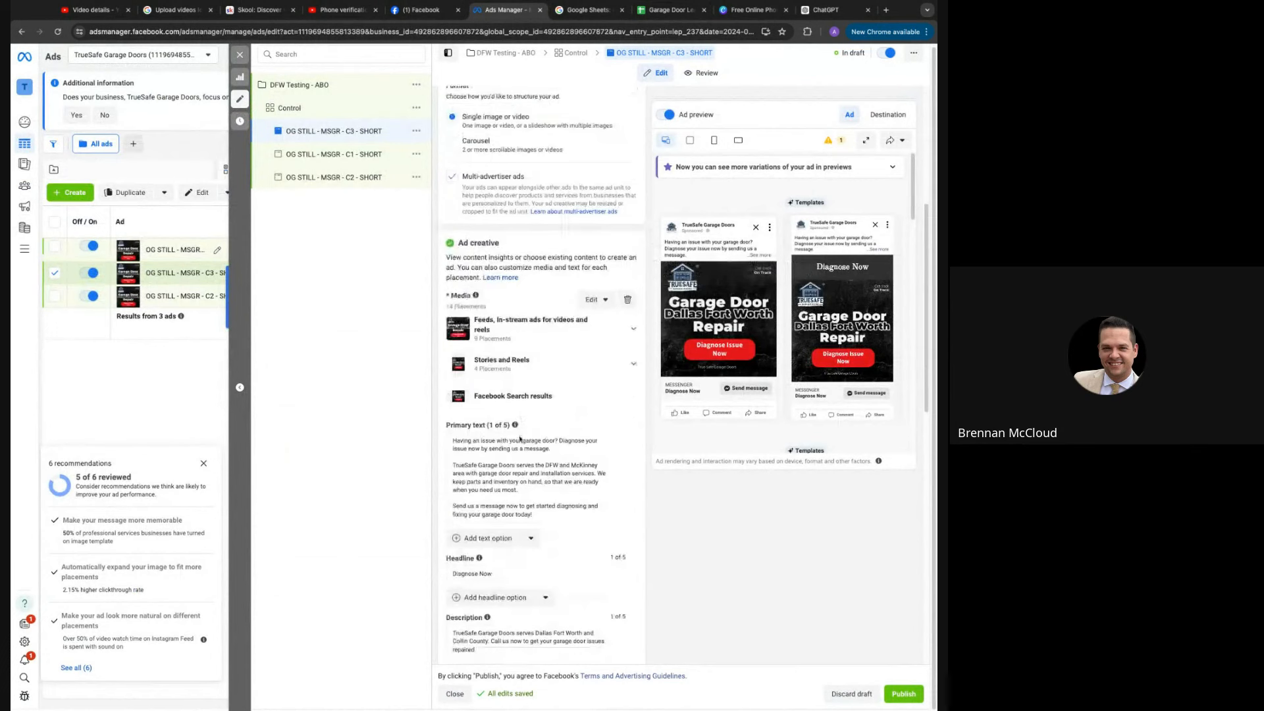
left_click(526, 374)
key("ctrl+a")
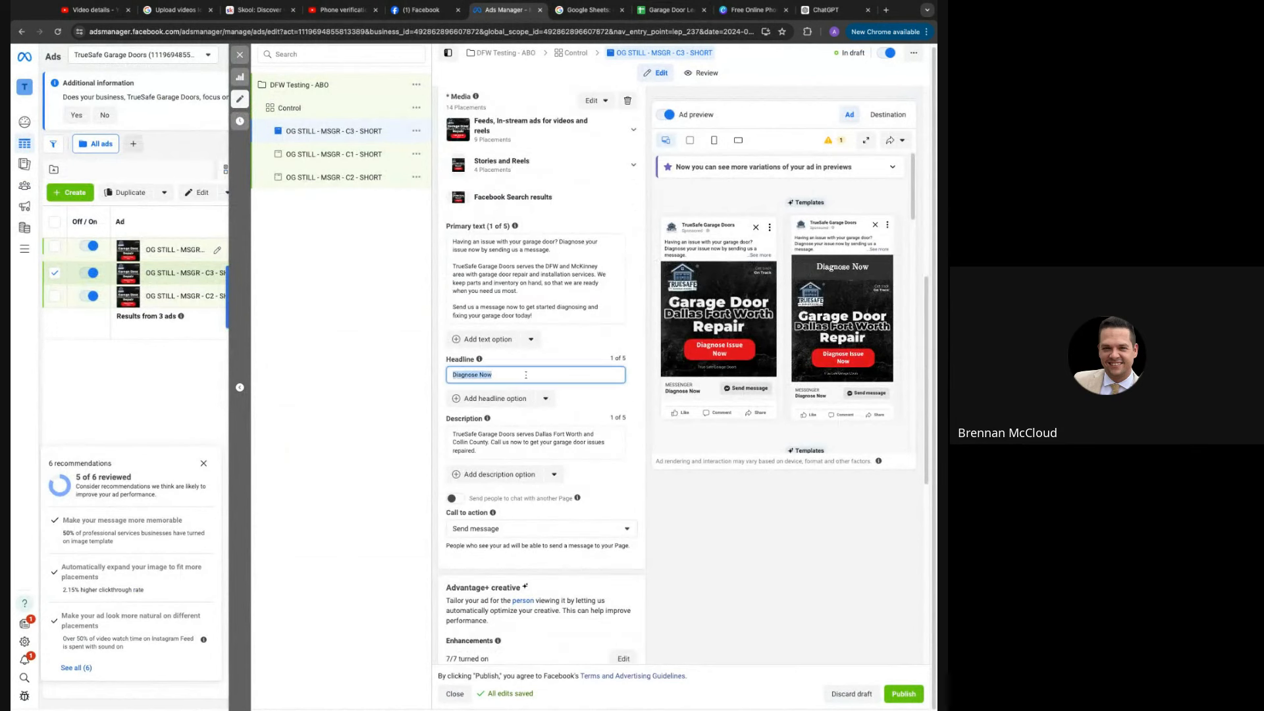
scroll(499, 349, "up", 4)
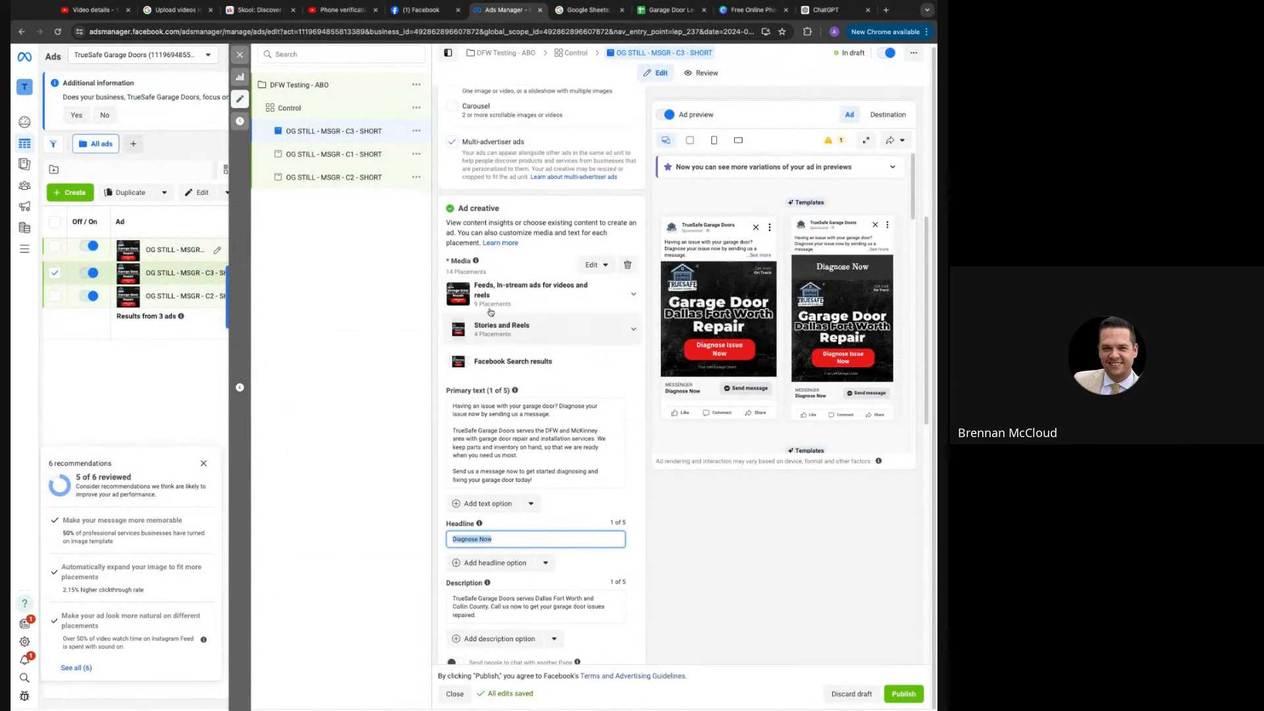
scroll(499, 349, "down", 3)
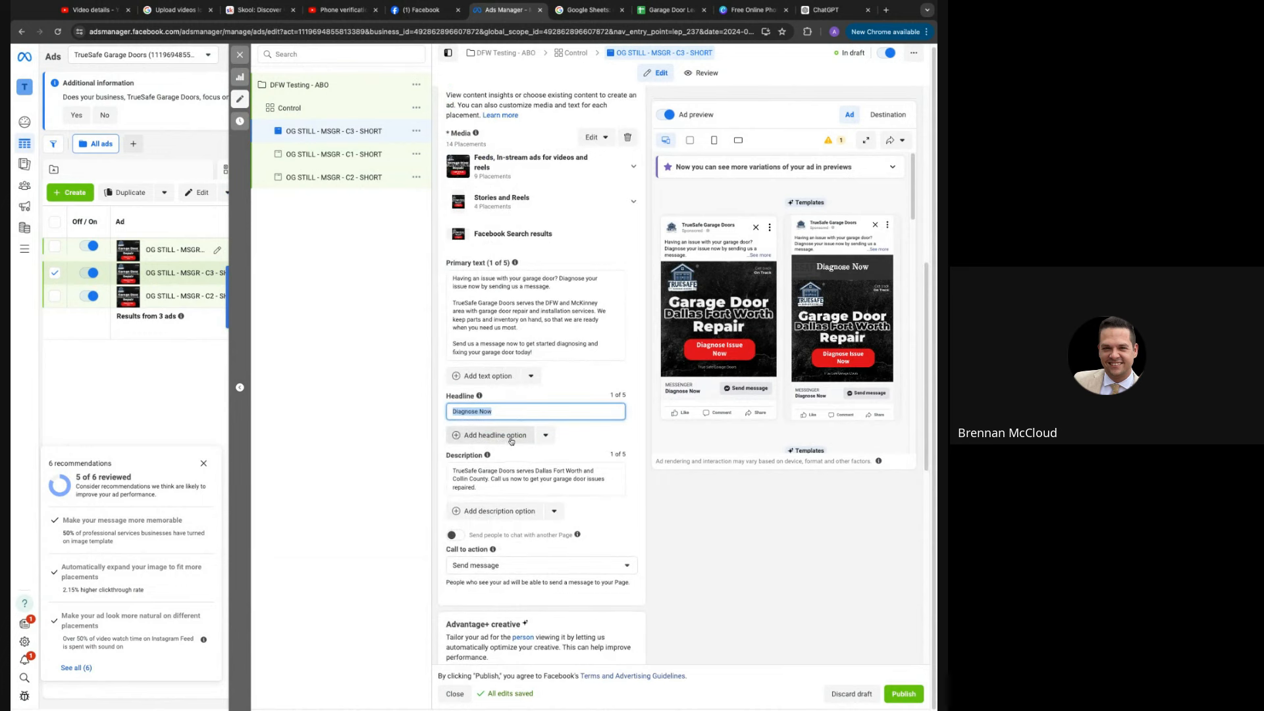
scroll(523, 422, "up", 1)
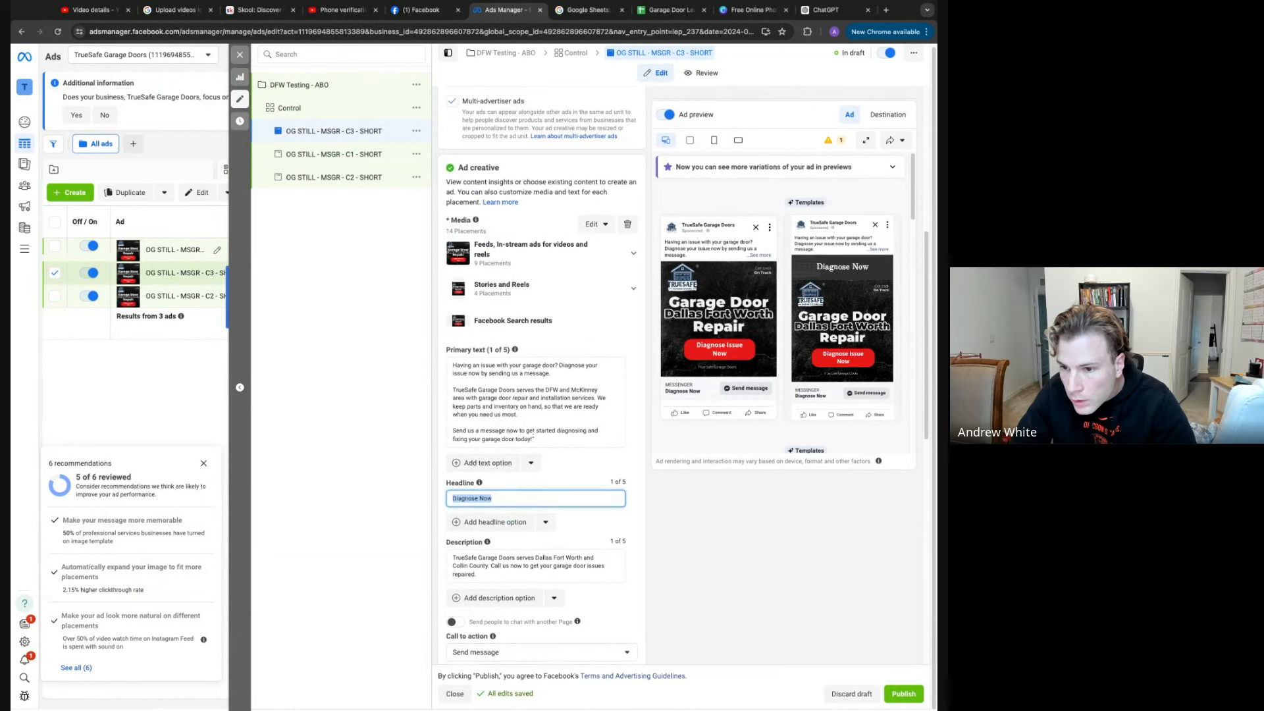
Replace the C3 ad's primary text with TrueSafe's Dallas Fort Worth emergency garage door repair copy, starting a second paragraph at "Whether you have a broken spring"
left_click(538, 420)
key("ctrl+a")
type("TrueSafe Garage Doors serves the Dallas Fort Worth, Texas area with garage door & emergency garage door repair services. Whether you have a broken spring, or your door is off track, we're here to help. Contact us today to get started with your garage door repair.")
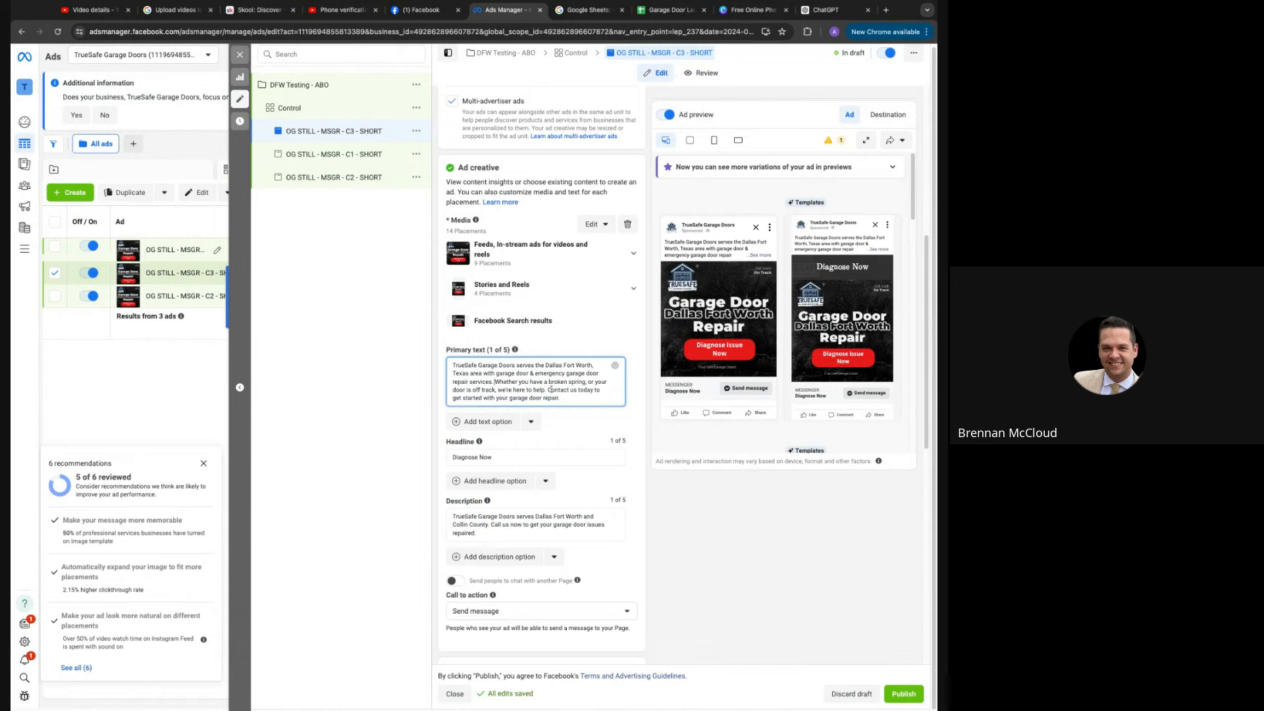
key("Return")
key("Return")
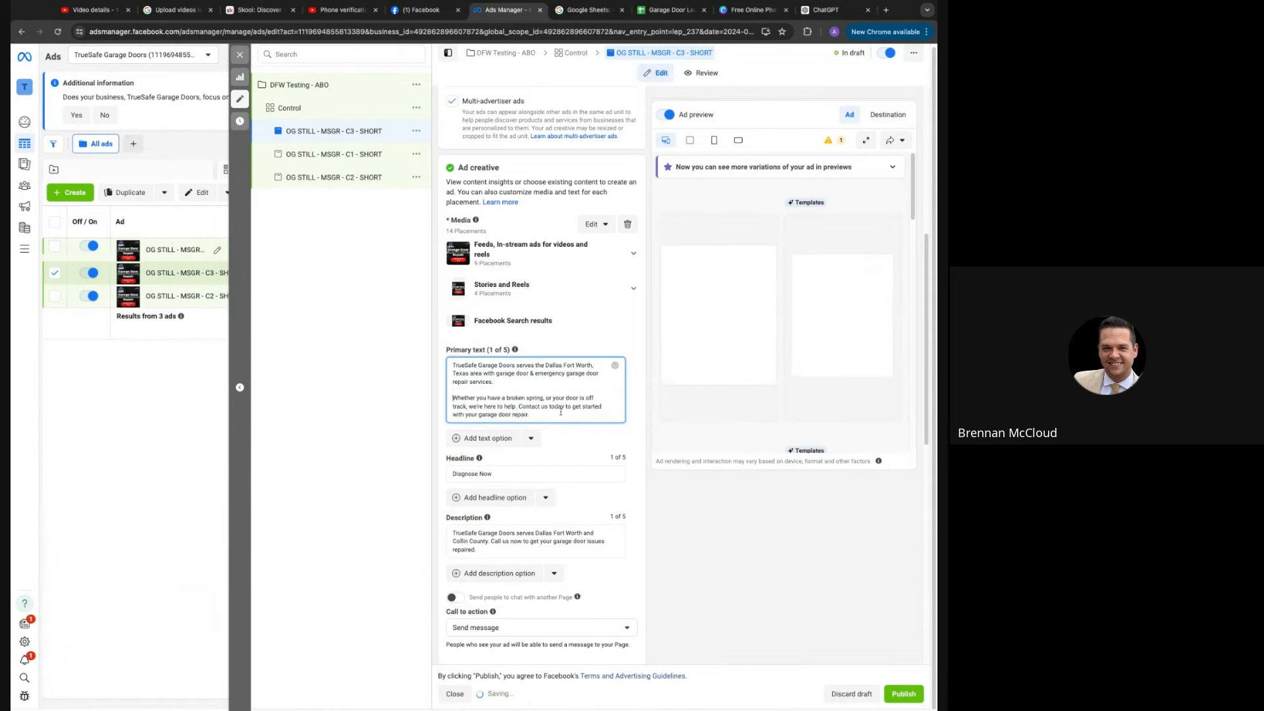
left_click_drag(563, 422, 389, 402)
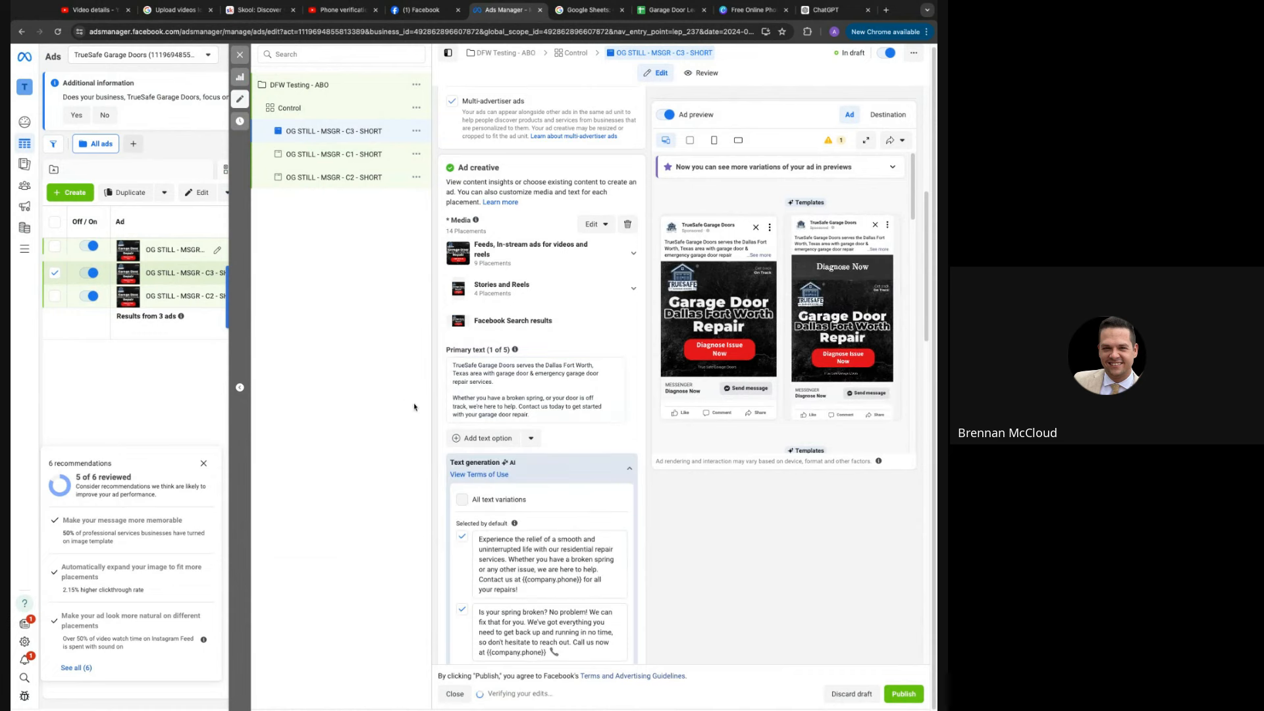
left_click(538, 415)
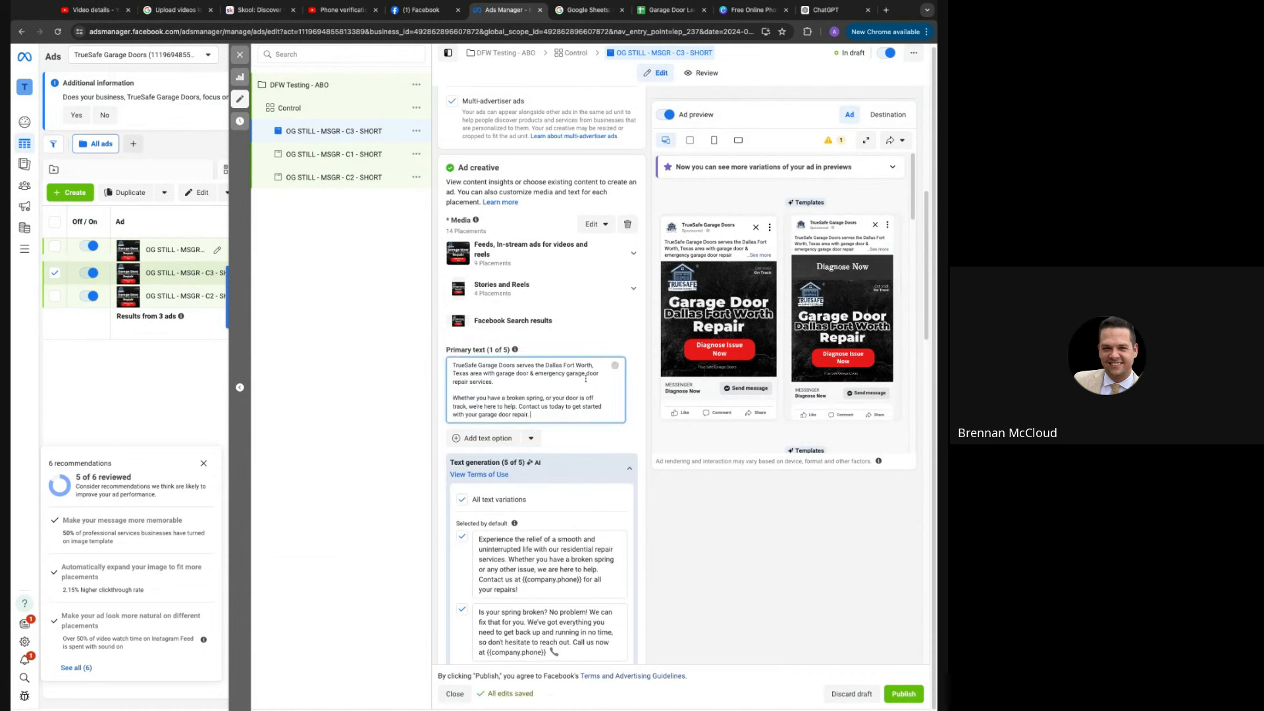
Add an emoji from the Objects category at the end of the C3 ad's primary text
left_click(615, 365)
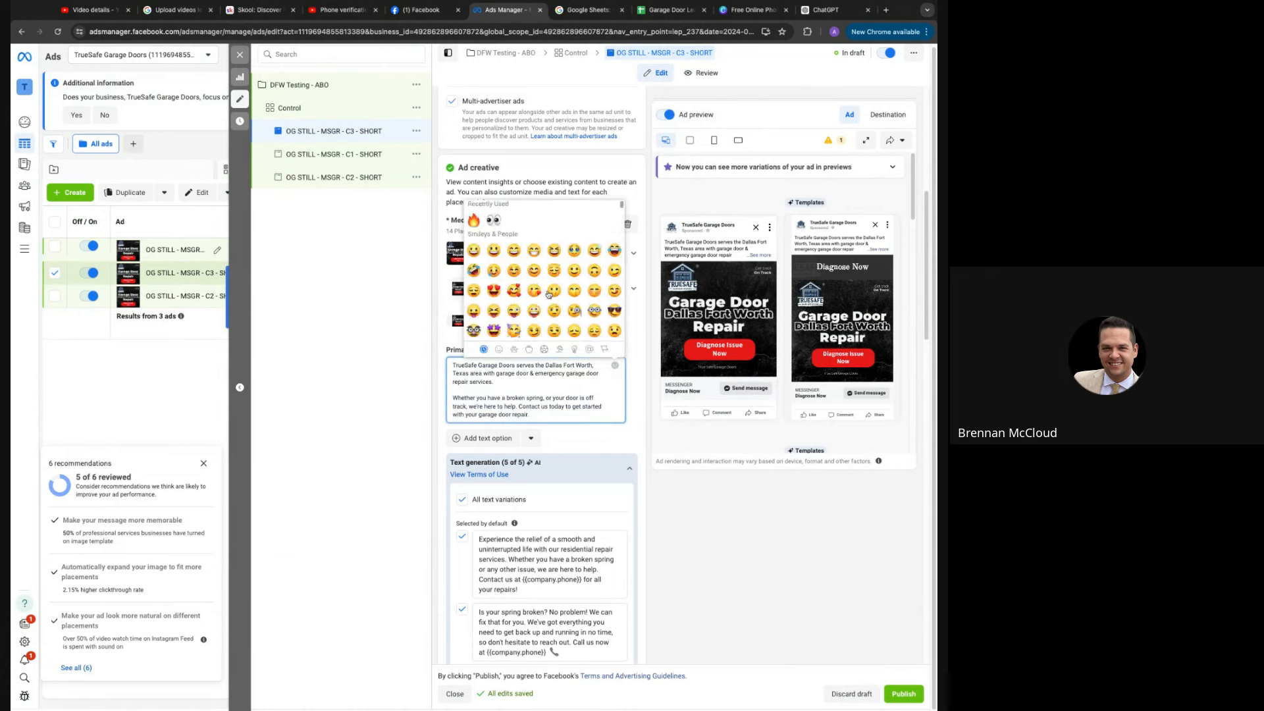
left_click(575, 350)
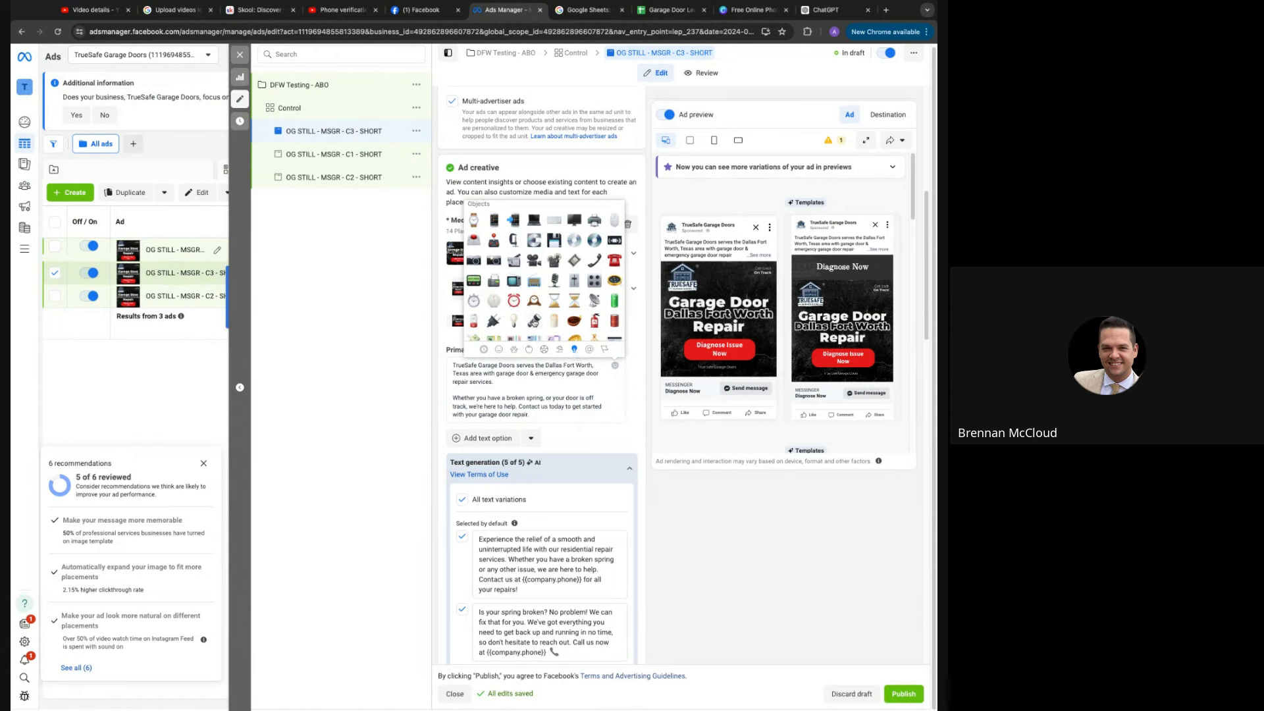
scroll(536, 319, "down", 3)
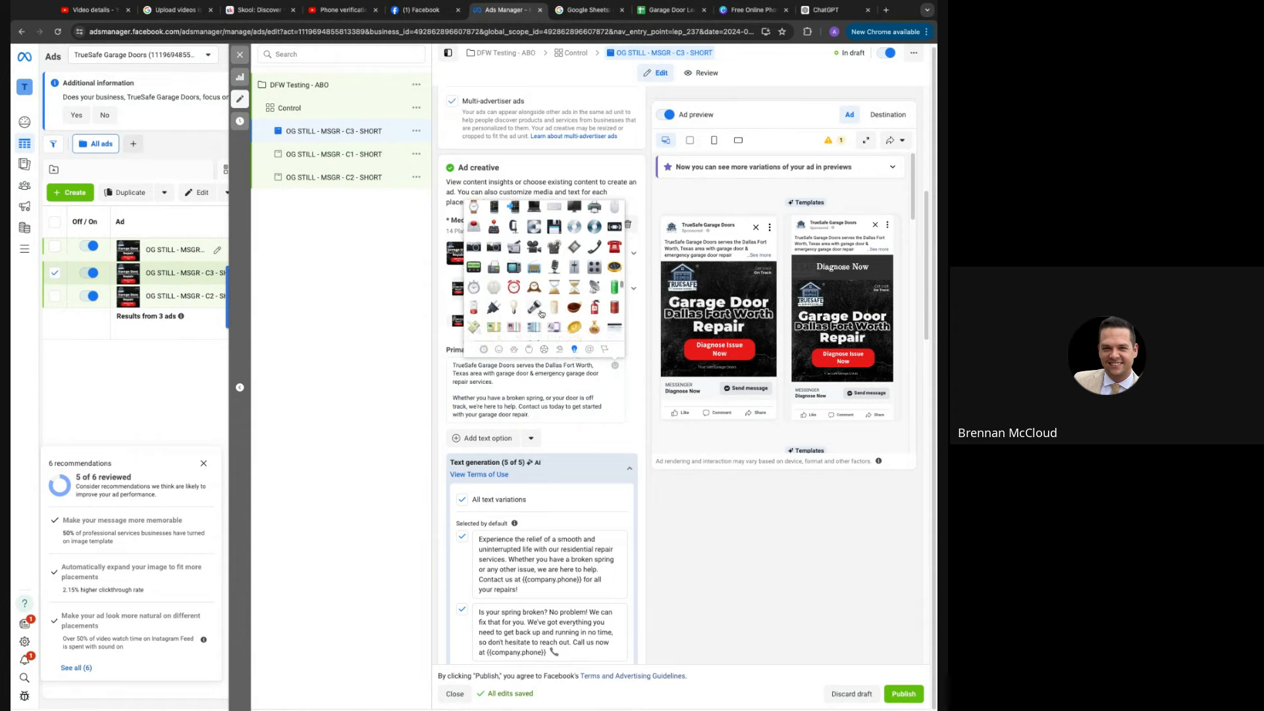
left_click(594, 281)
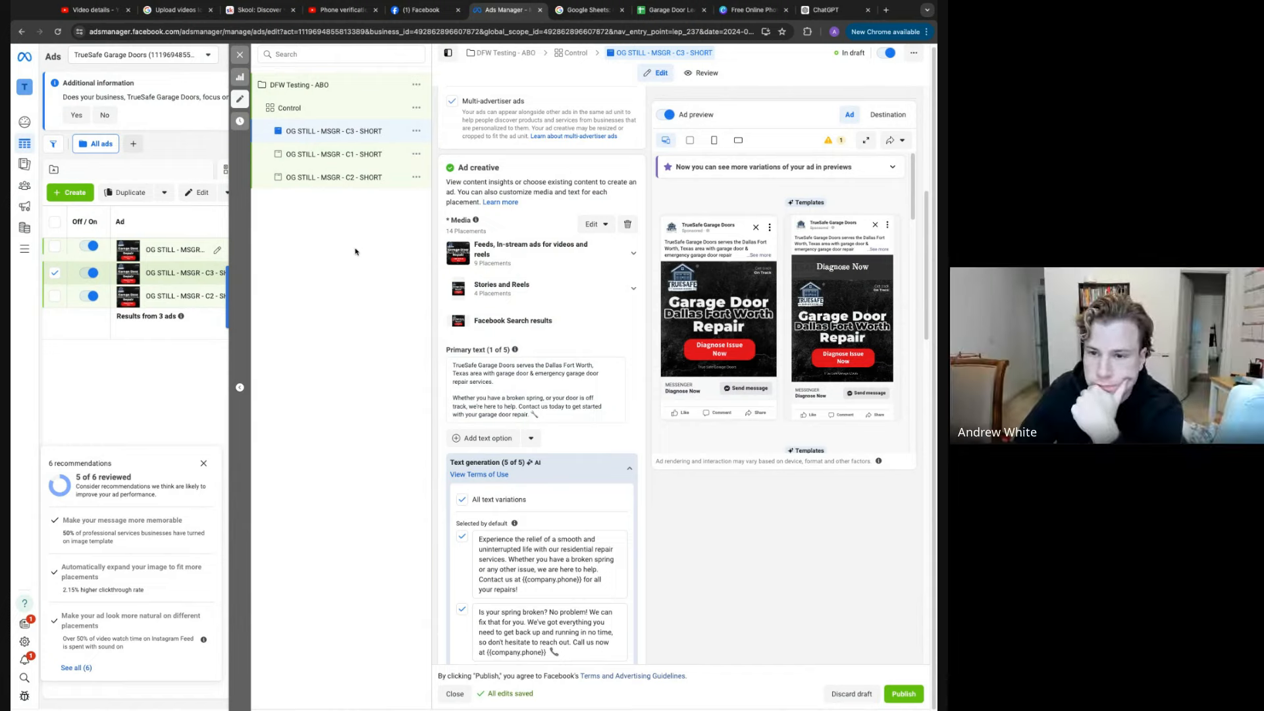
Duplicate the "OG STILL - MSGR - C1 - SHORT" ad once within the original campaign
left_click(388, 160)
left_click(416, 154)
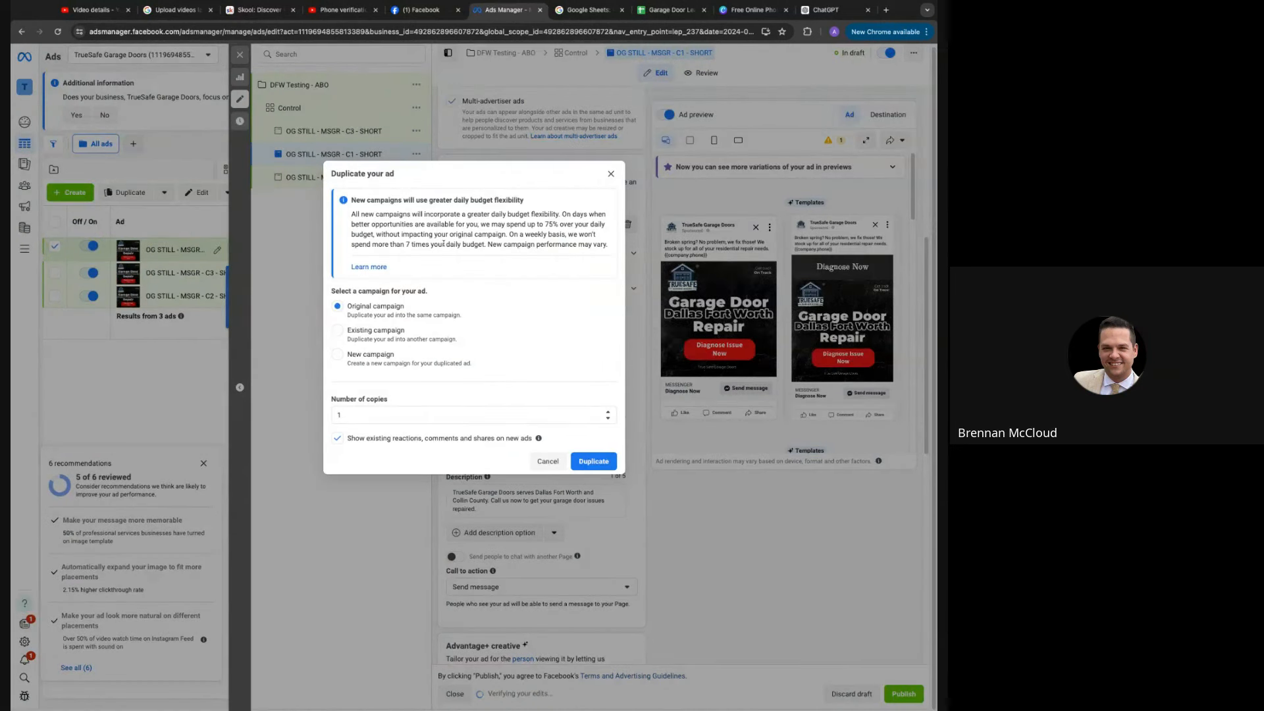
key("Return")
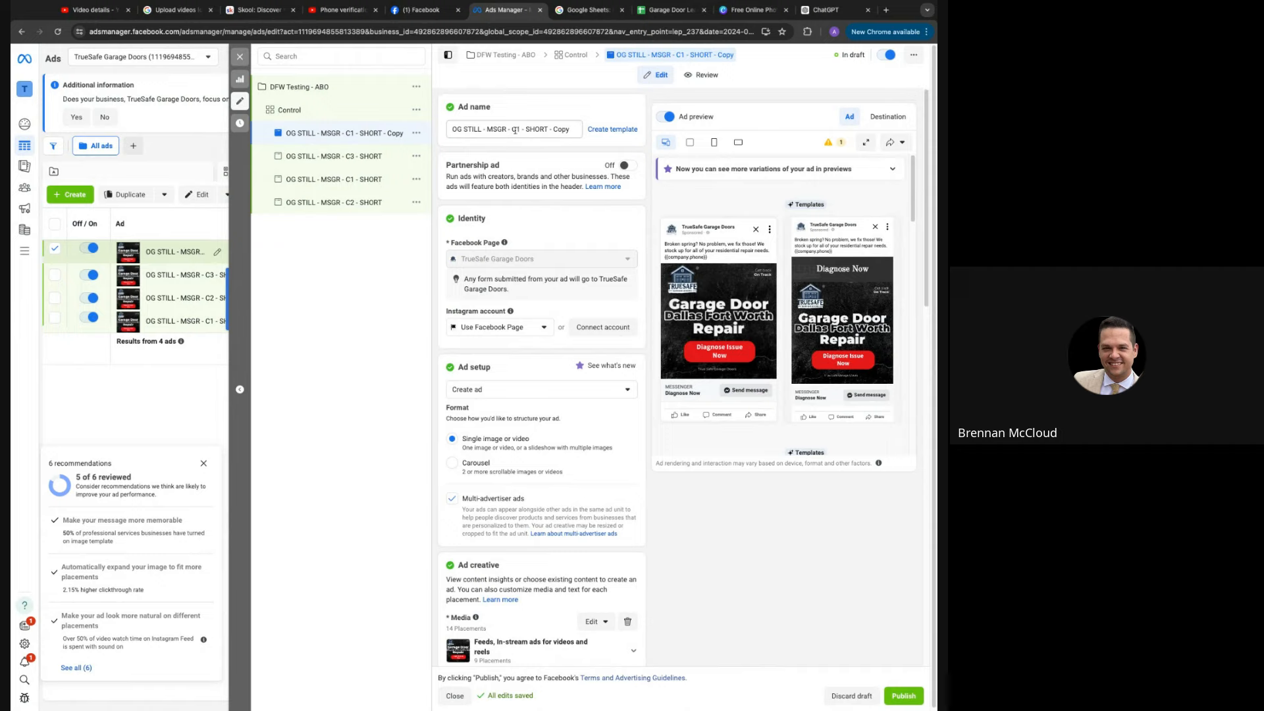
Rename the duplicated C1 ad as "Video 1 - C1 - SHORT"
left_click(477, 129)
key("BackSpace")
key("BackSpace")
key("BackSpace")
key("BackSpace")
key("BackSpace")
key("BackSpace")
key("BackSpace")
key("BackSpace")
type("Video 1")
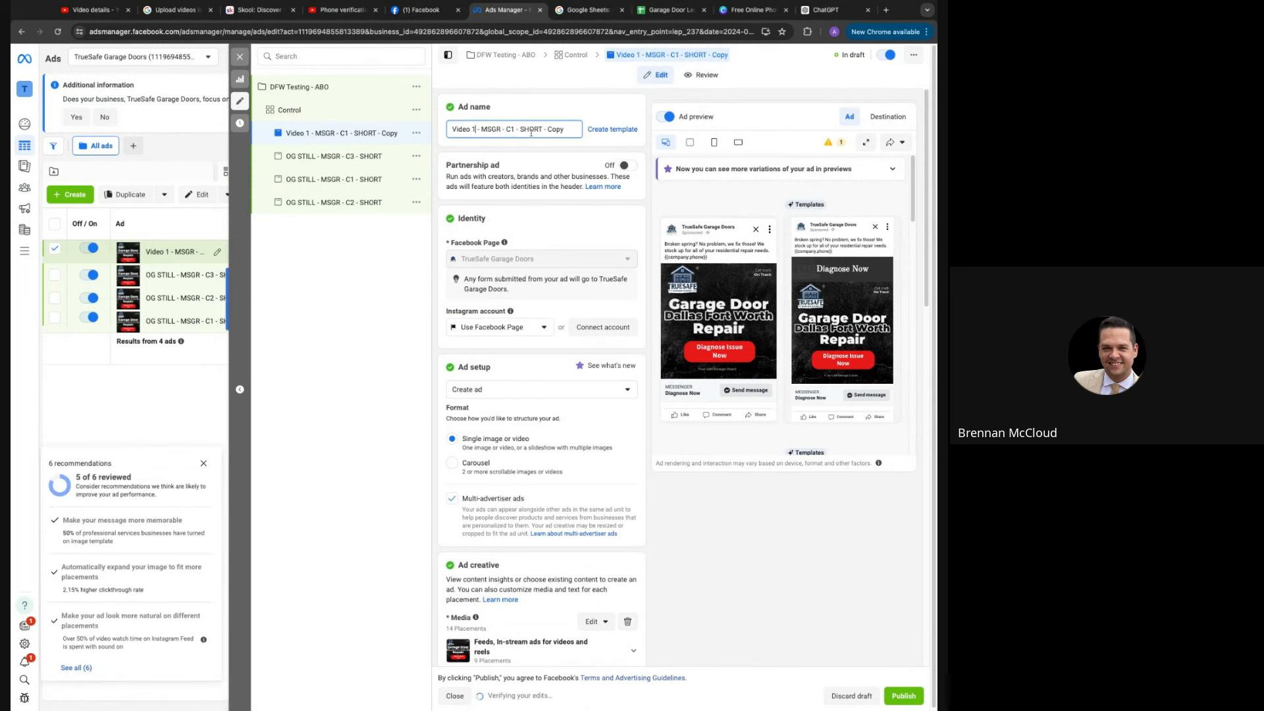
left_click_drag(570, 129, 481, 129)
key("BackSpace")
key("BackSpace")
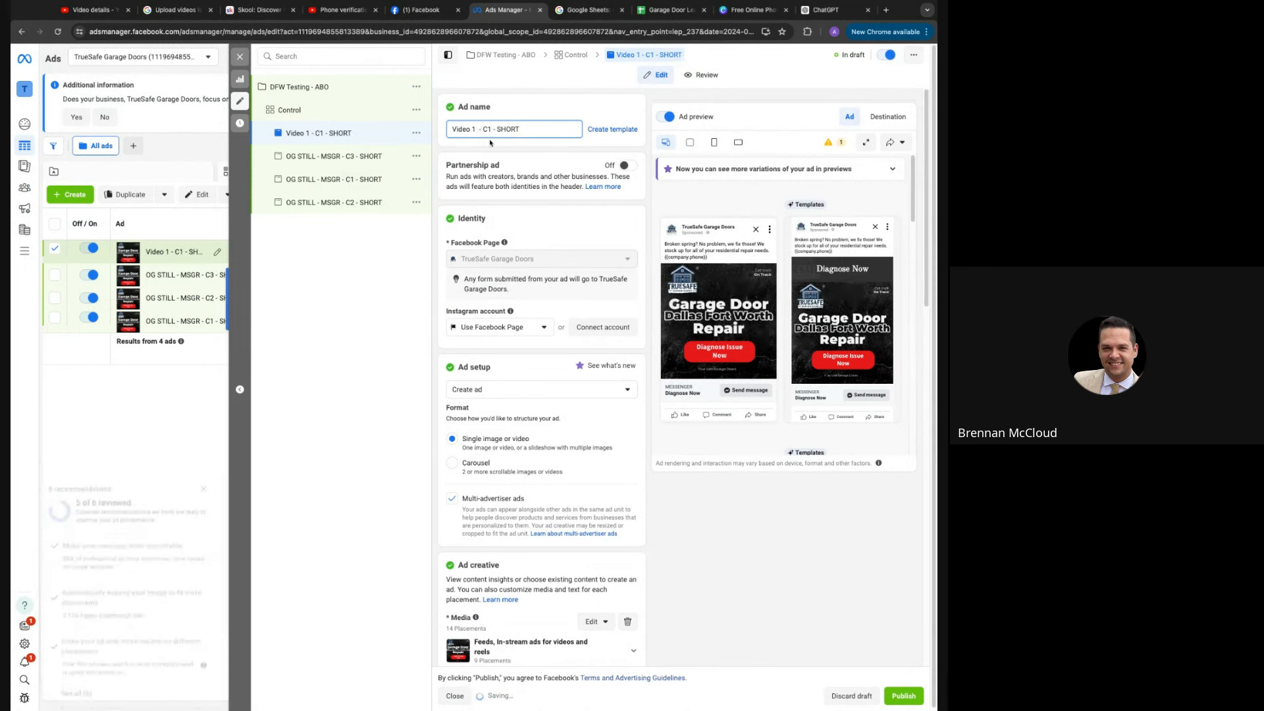
key("BackSpace")
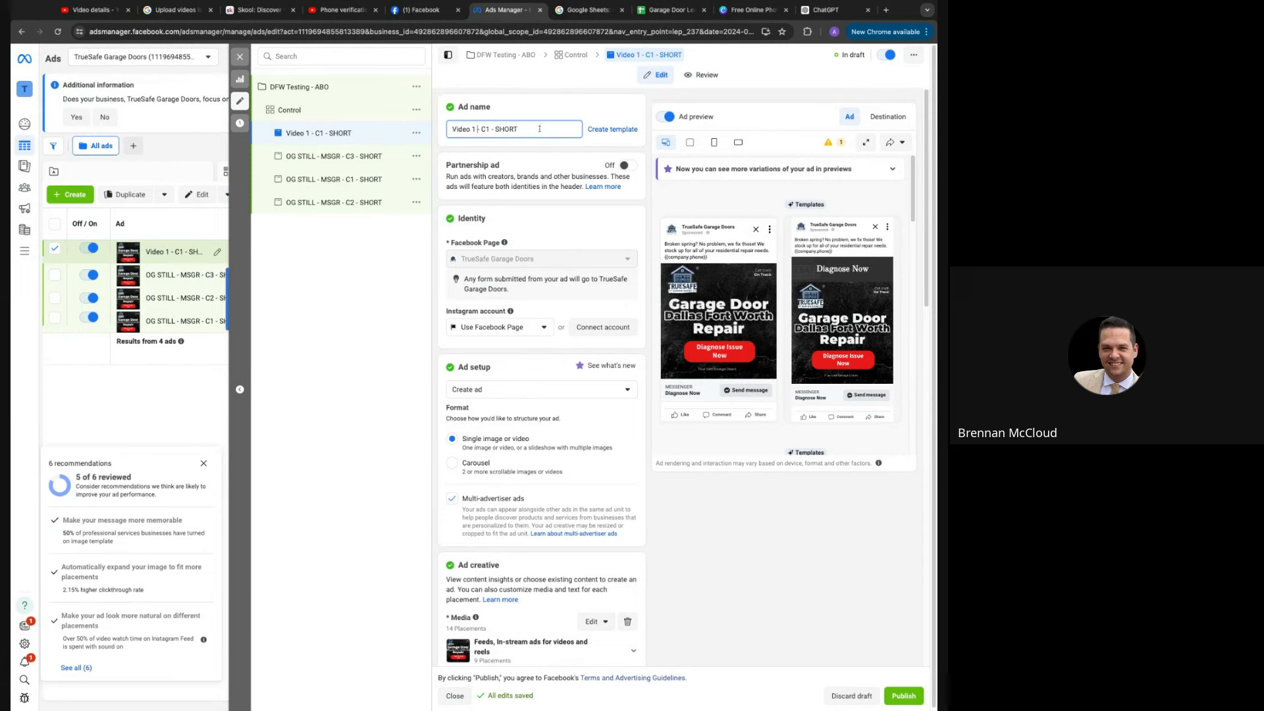
Quick-duplicate the "Video 1 - C1 - SHORT" ad and rename the copy "Video 1 - C2 - SHORT"
left_click(421, 137)
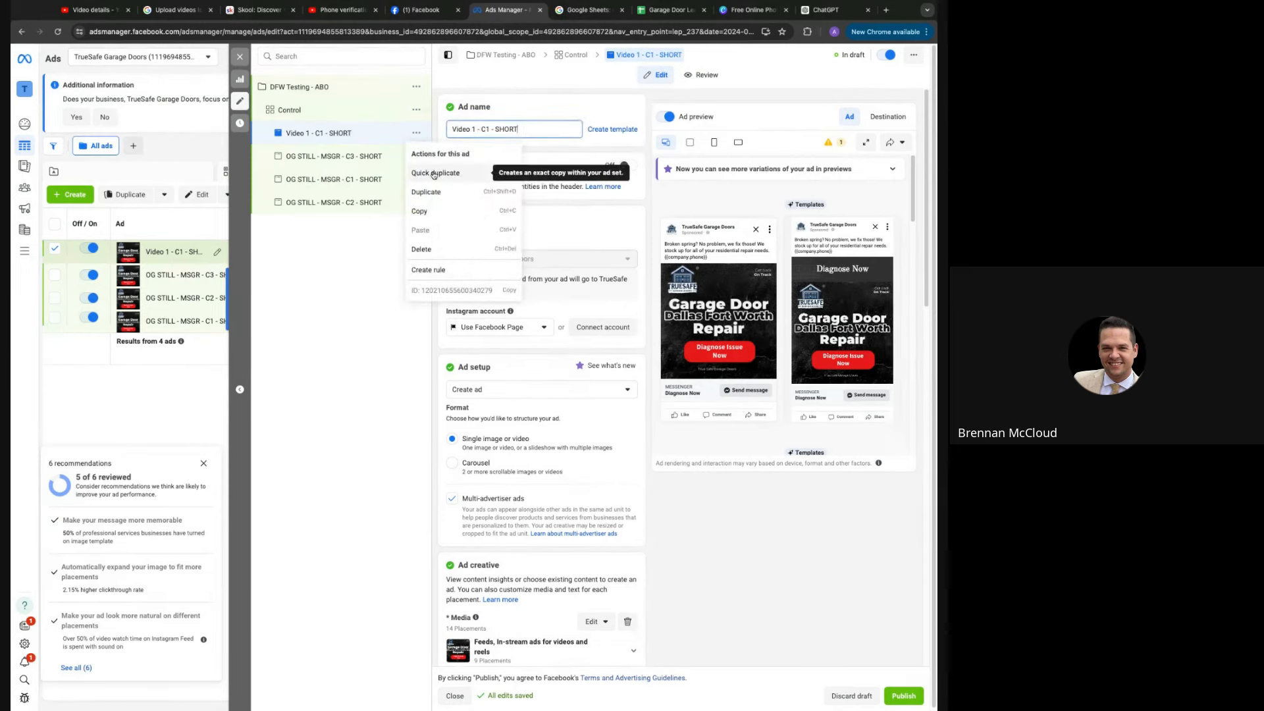
left_click(434, 173)
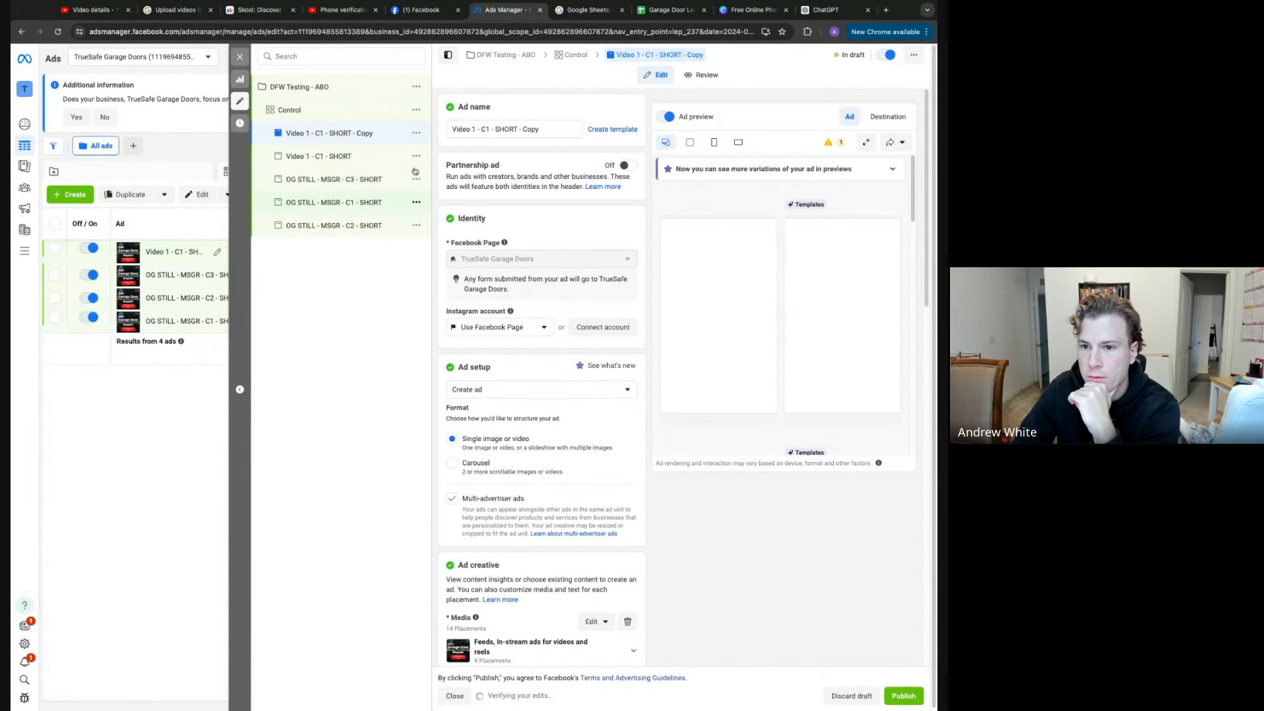
left_click(488, 129)
key("BackSpace")
type("2")
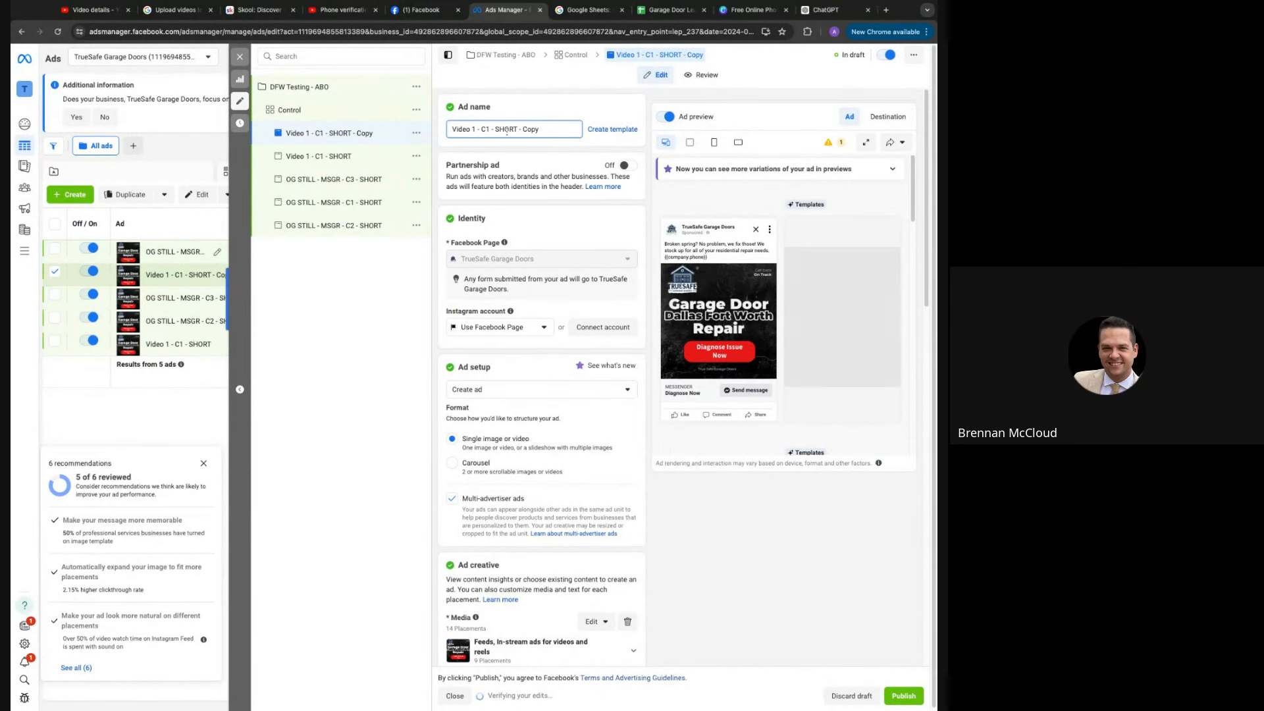
double_click(530, 129)
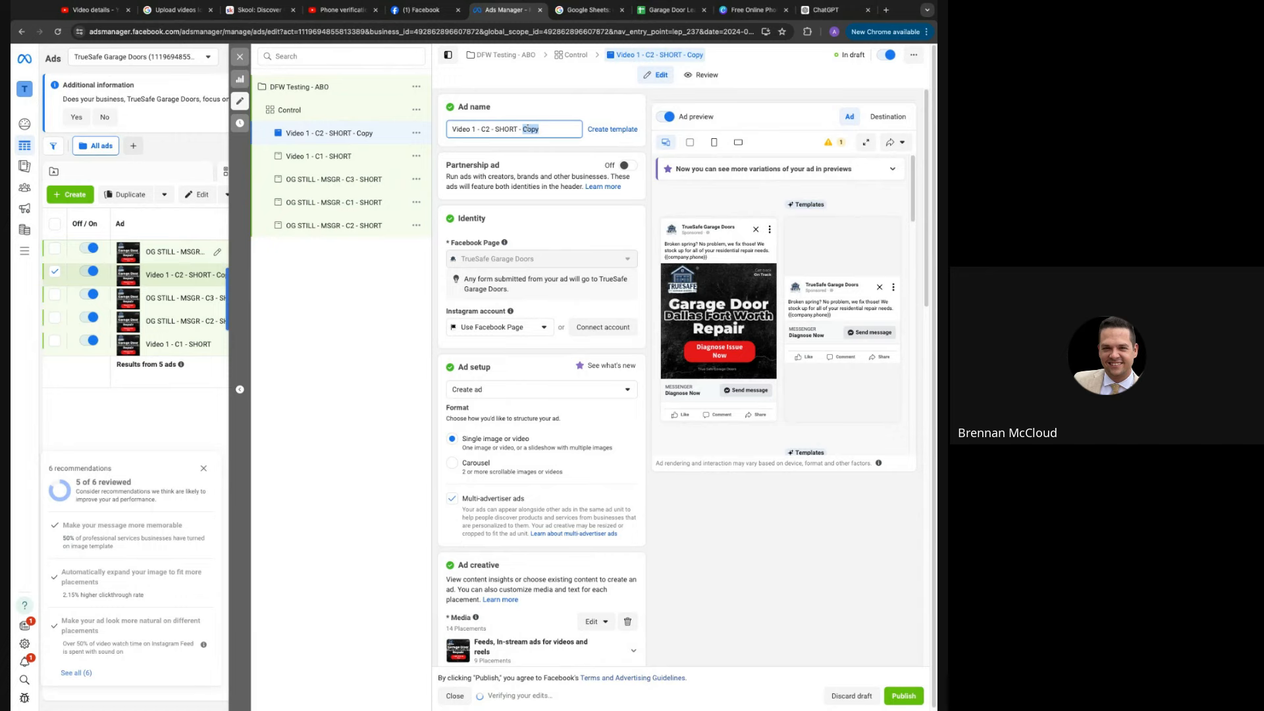
key("BackSpace")
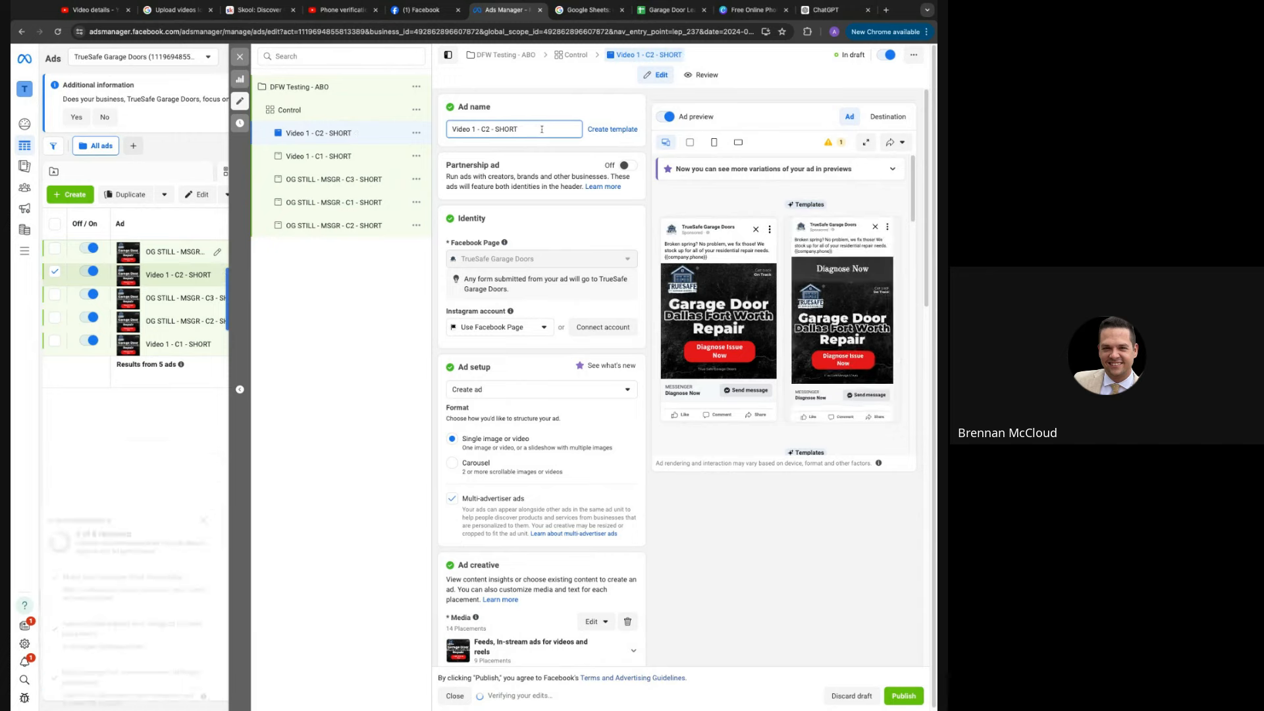
Delete the "Video 1 - C2 - SHORT" ad from the Control ad set
left_click(416, 133)
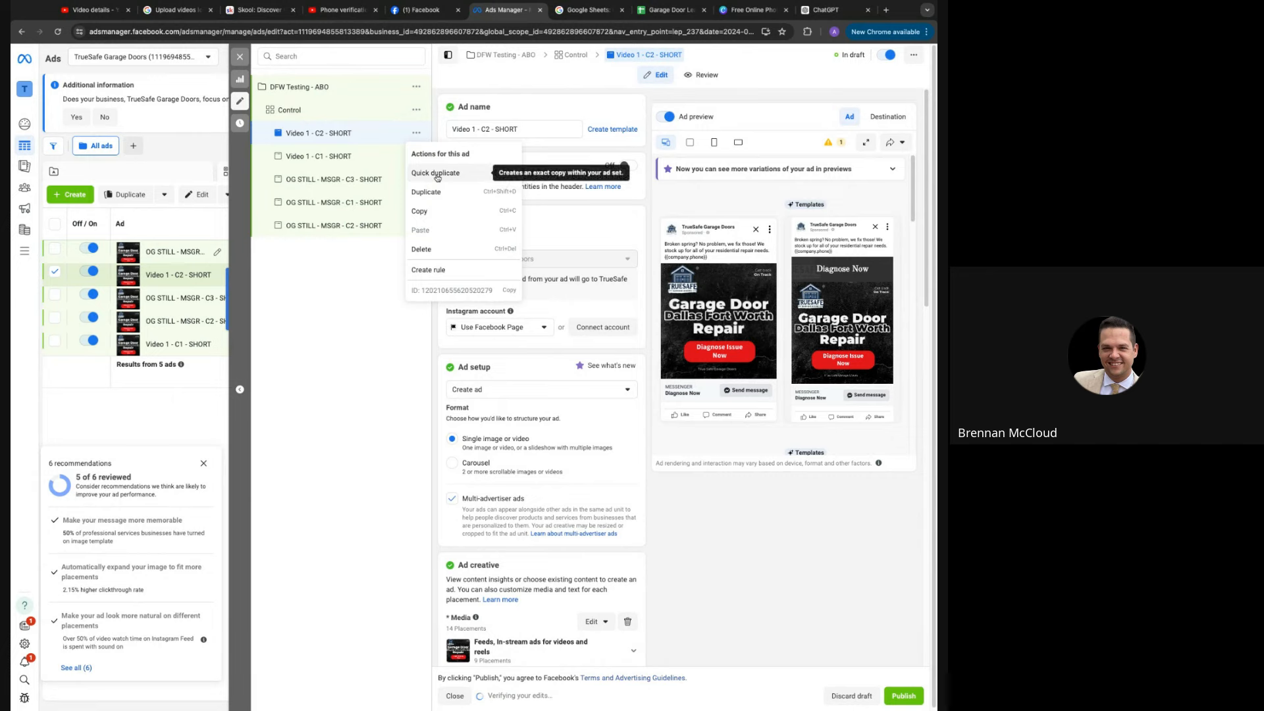
left_click(347, 197)
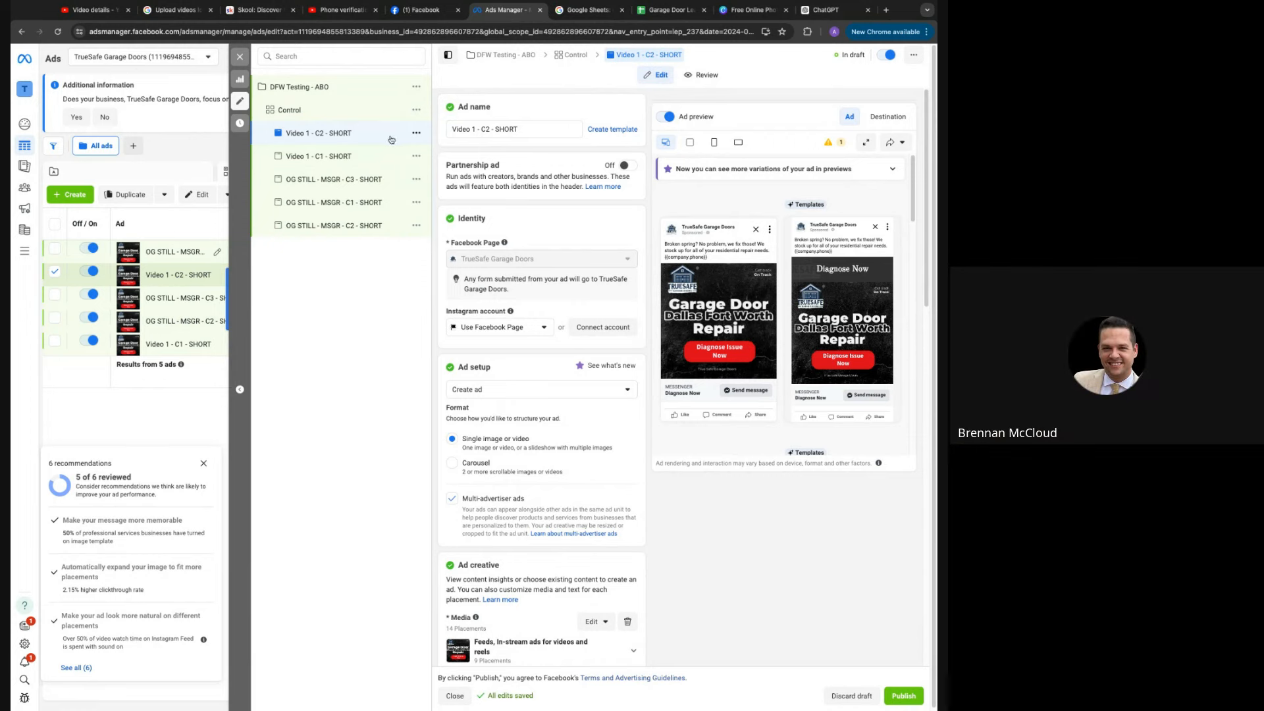
left_click(417, 133)
left_click(437, 249)
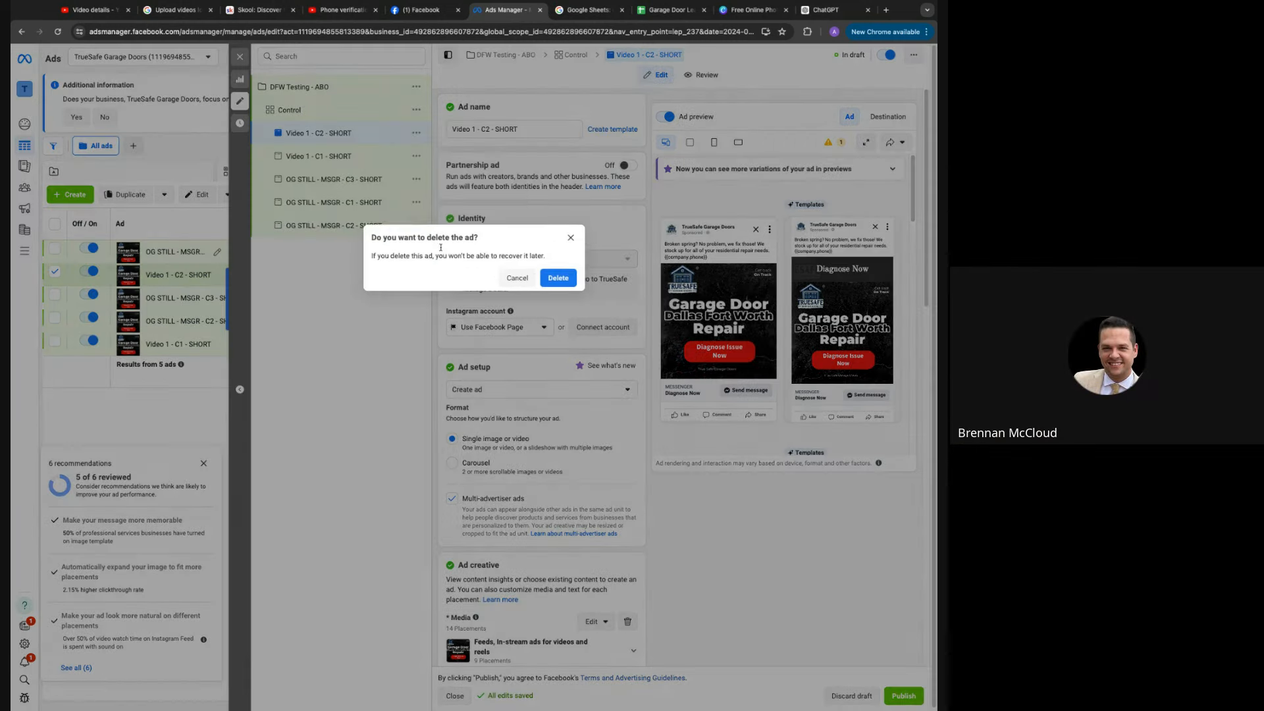
left_click(558, 283)
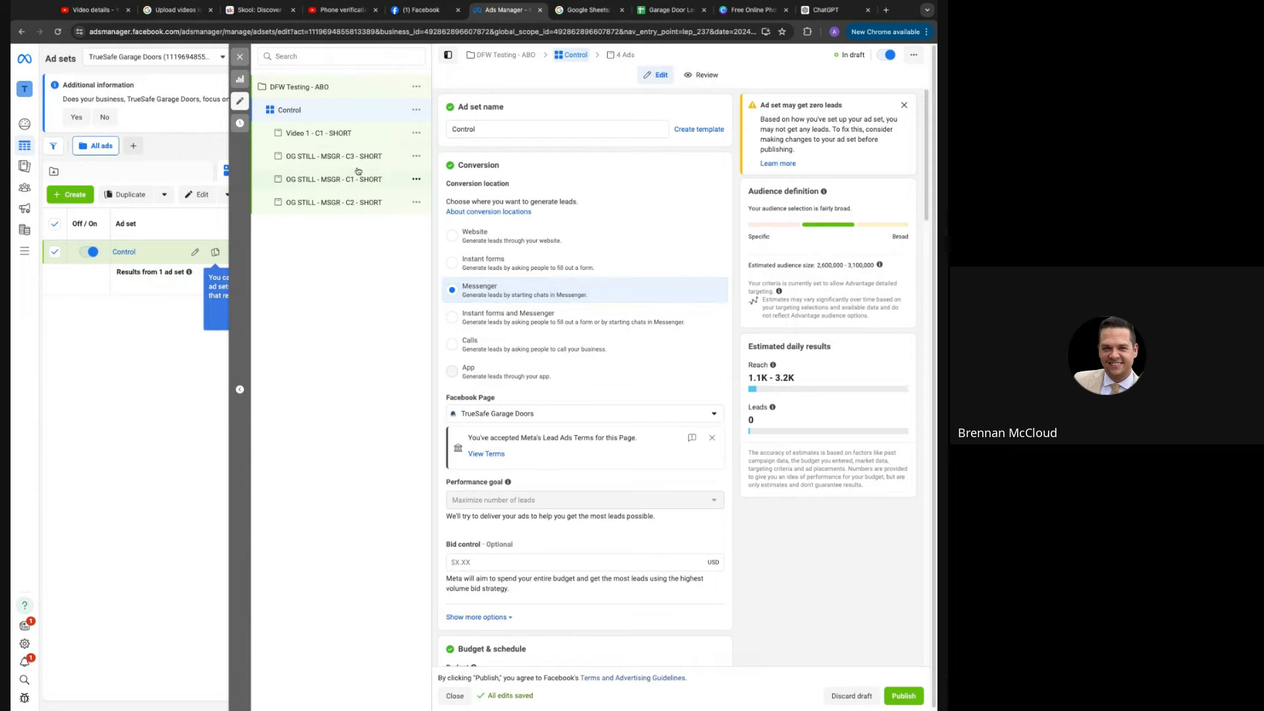
Quick-duplicate the "OG STILL - MSGR - C2 - SHORT" ad and rename the copy "VIDEO - C2 - SHORT"
left_click(417, 202)
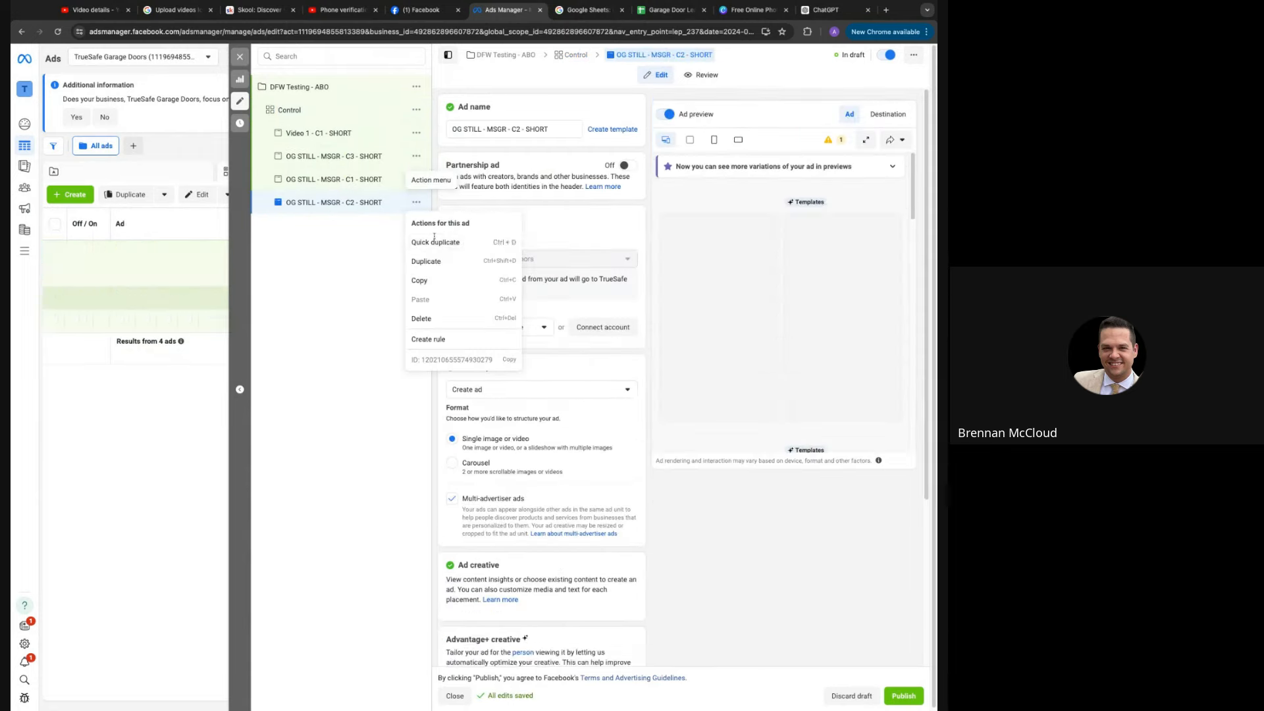
left_click(436, 242)
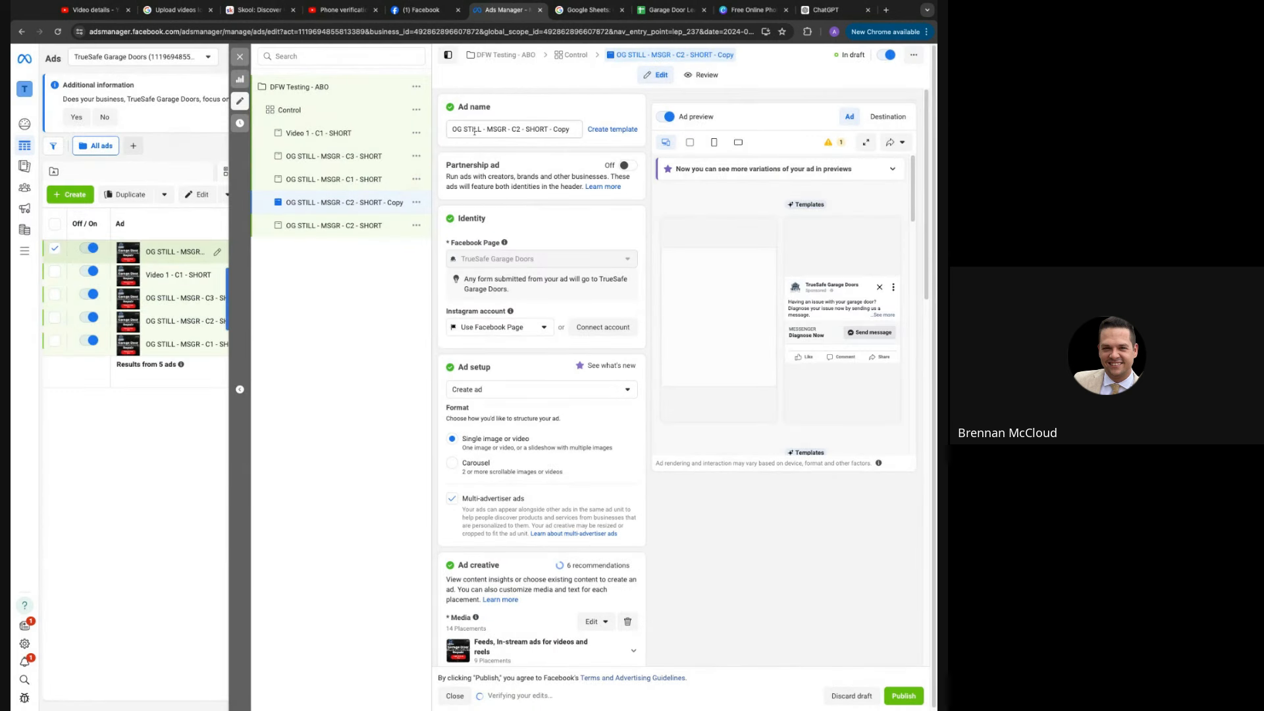
left_click_drag(486, 130, 416, 129)
type("VIDEO")
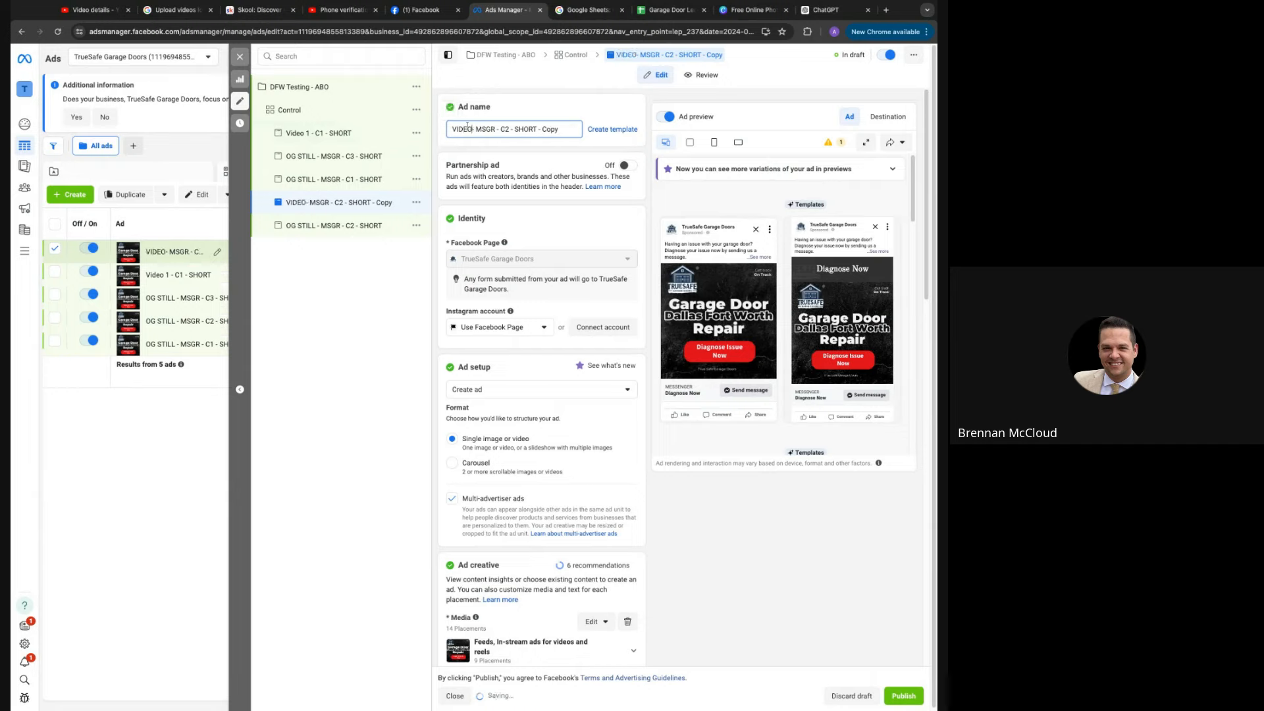
left_click_drag(476, 129, 542, 138)
key("BackSpace")
key("BackSpace")
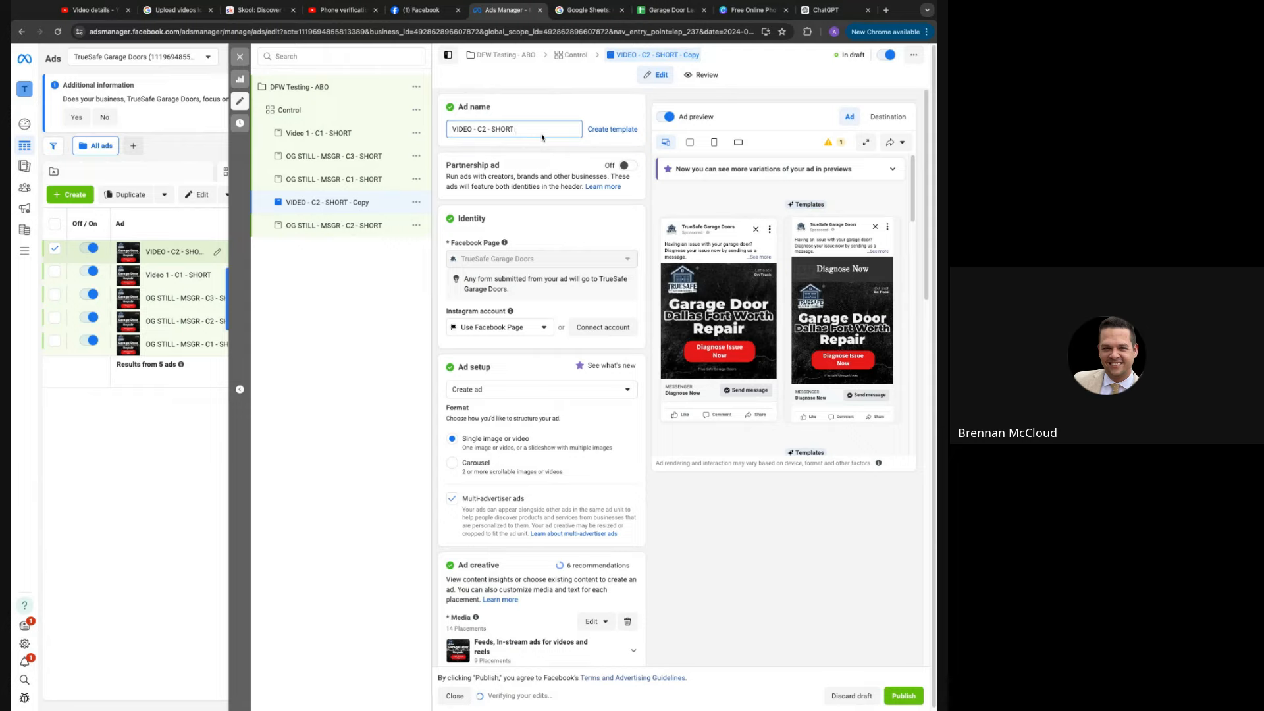
left_click(372, 302)
left_click(523, 130)
left_click(309, 327)
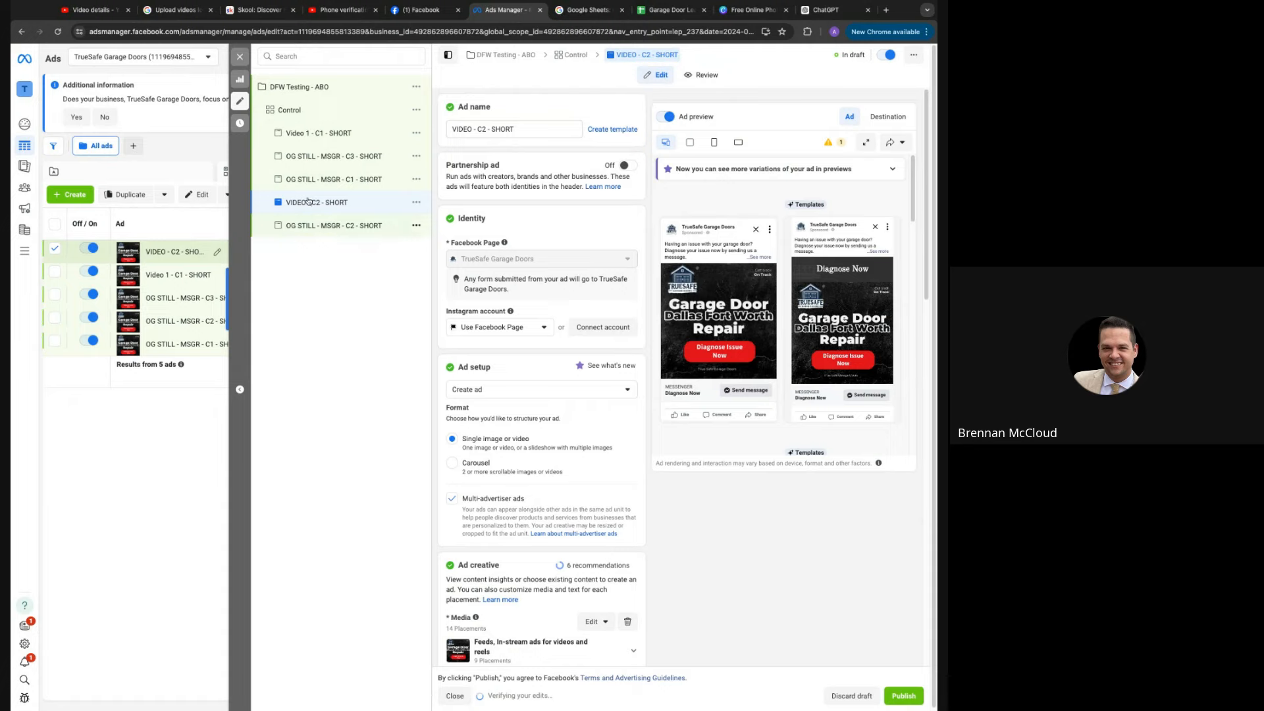
Quick-duplicate the "OG STILL - MSGR - C3 - SHORT" ad and rename the copy "VIDEO - C3 - SHORT"
left_click(419, 157)
left_click(448, 192)
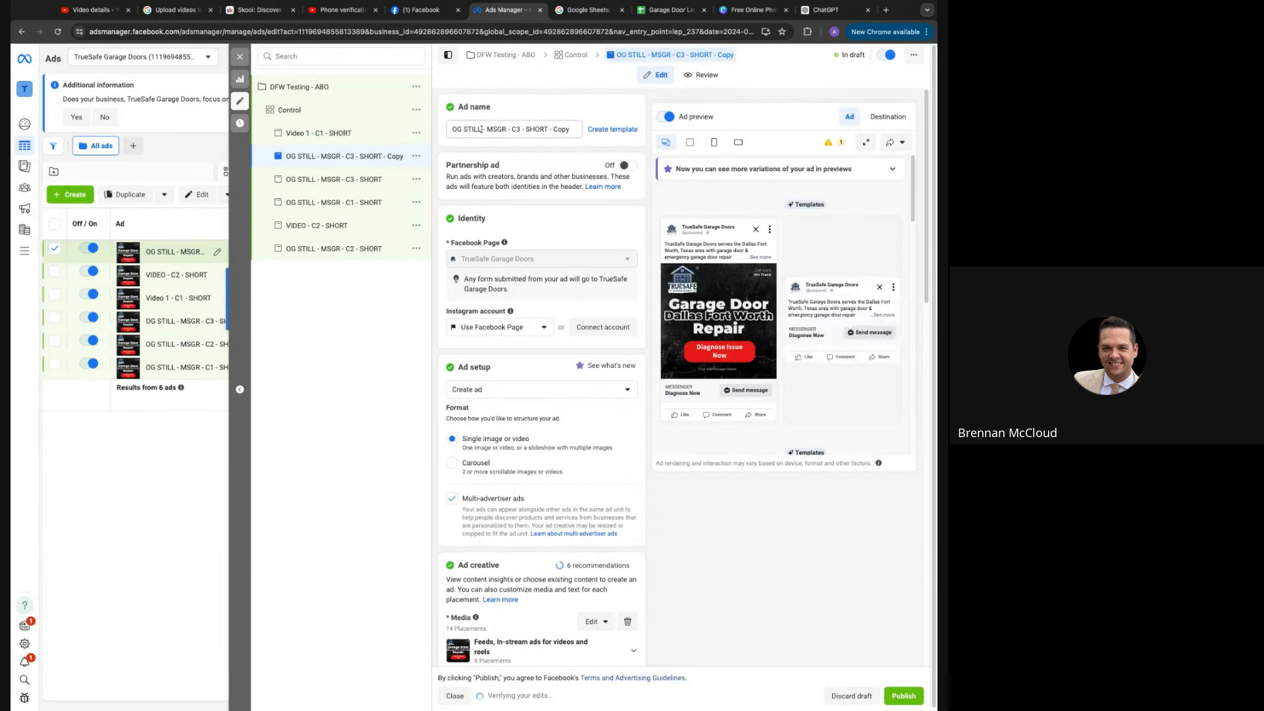
left_click_drag(481, 130, 441, 129)
type("VIDEO")
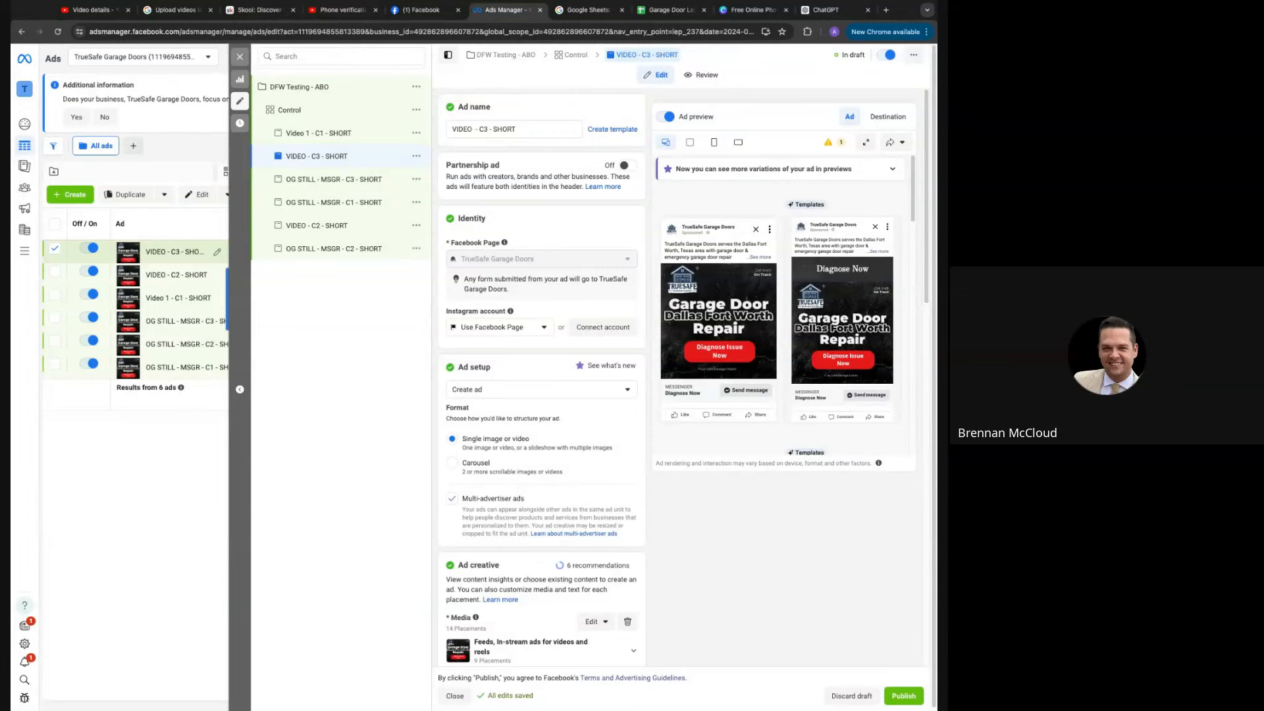
Switch to Canva and browse its Facebook video templates
left_click(782, 12)
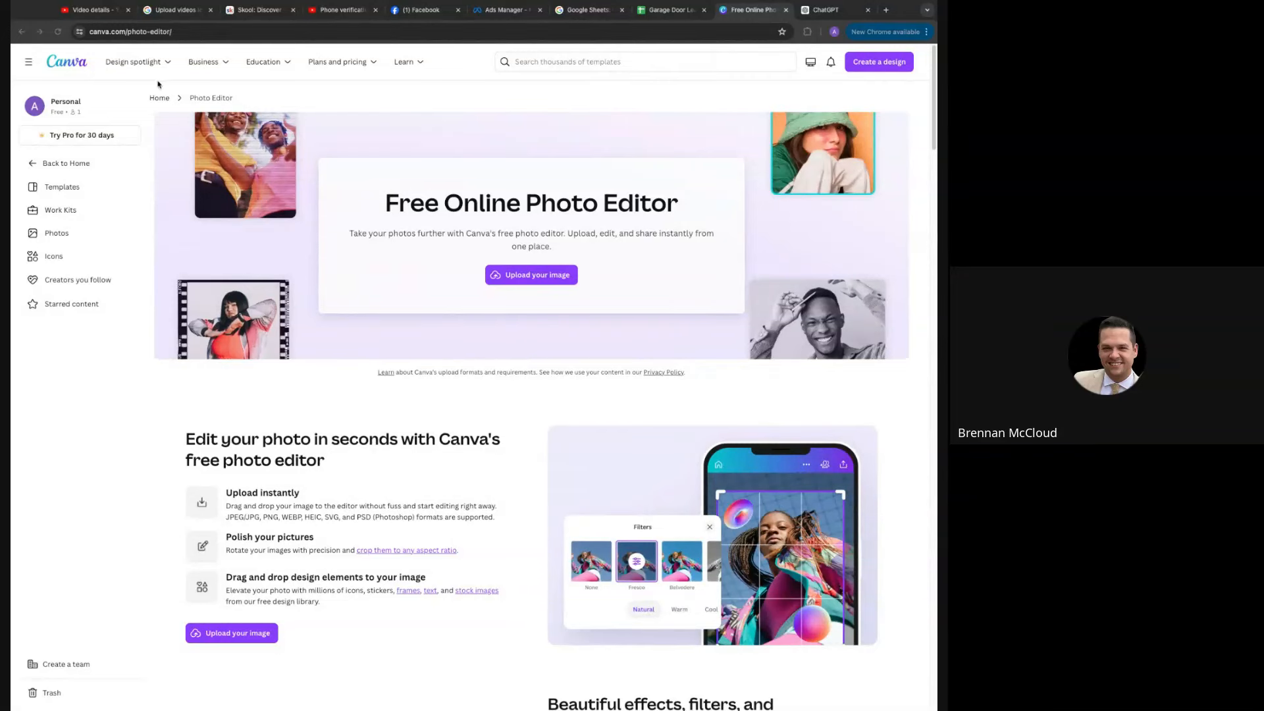
left_click(68, 192)
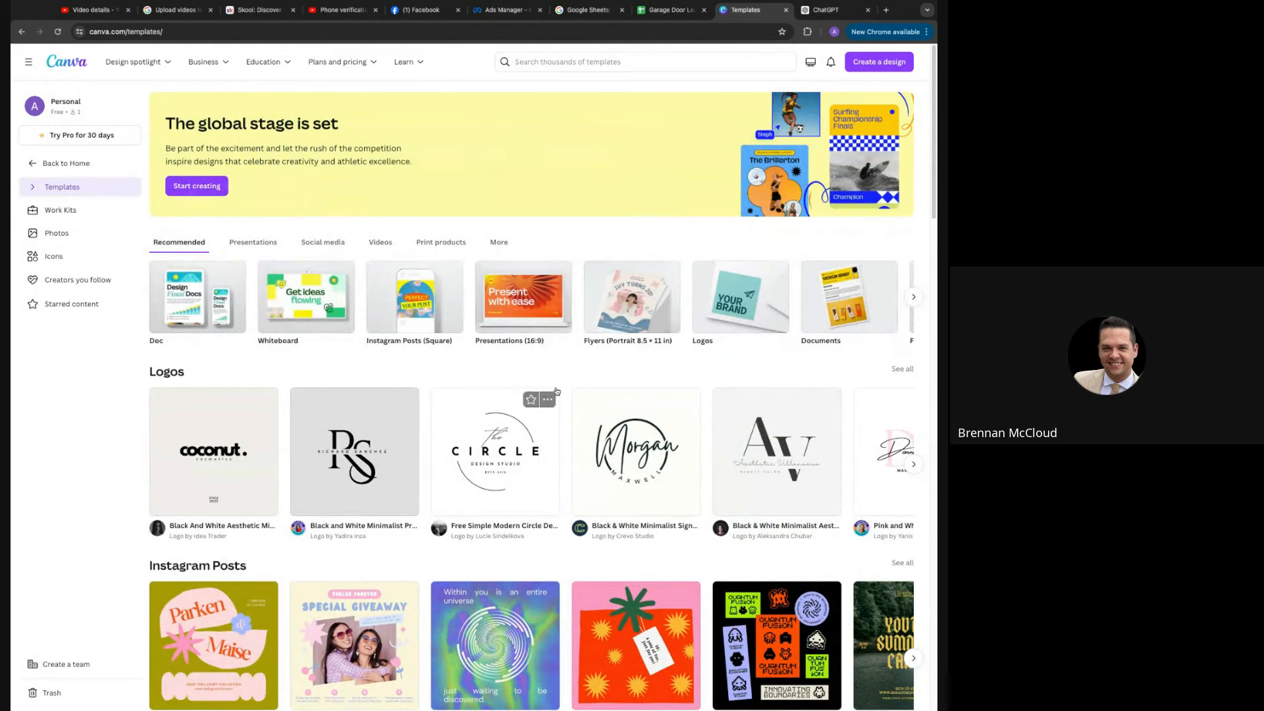
left_click(381, 243)
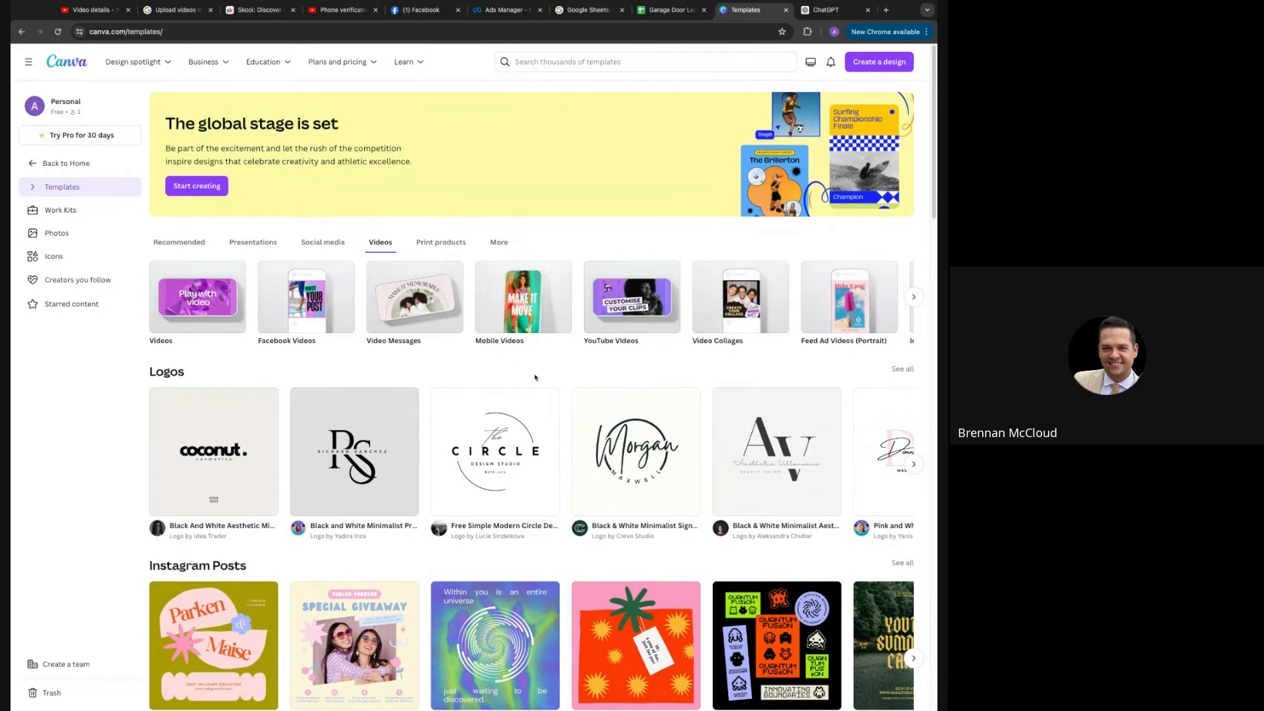
left_click(272, 291)
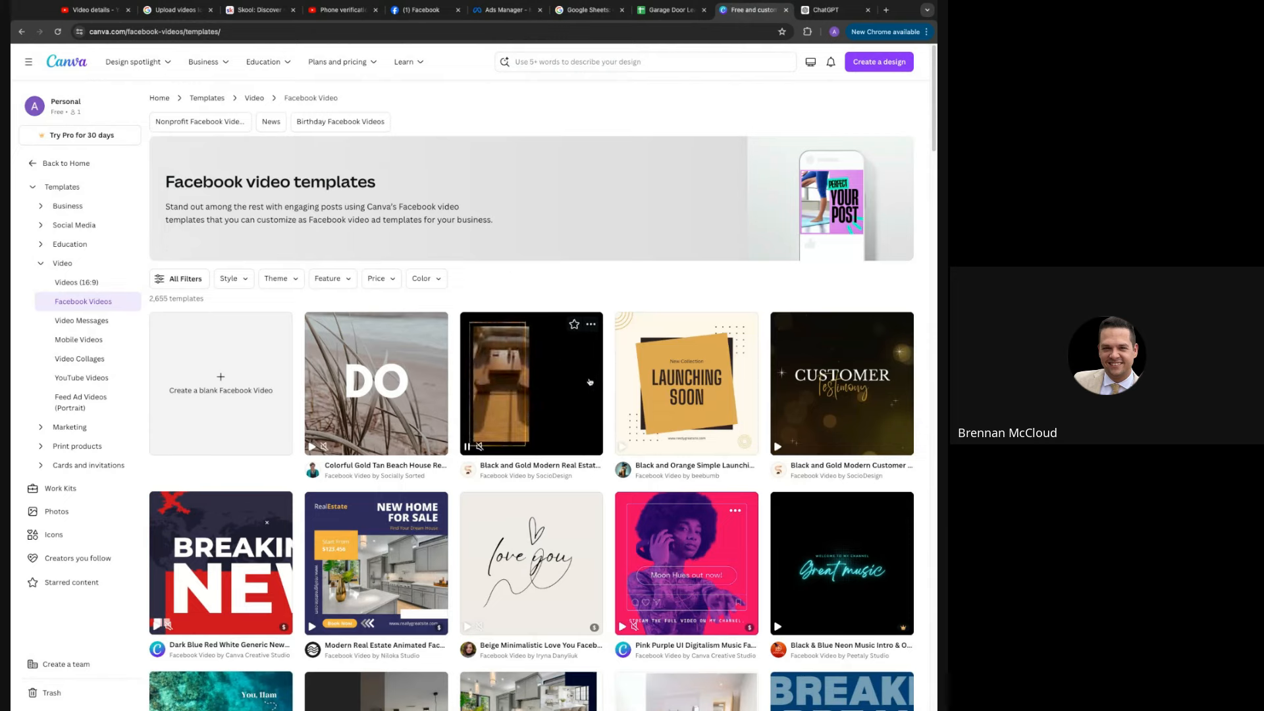
Search the Canva templates for "GARAGE door repair" and use the suggested query "garage door service"
left_click(622, 63)
type("GAR")
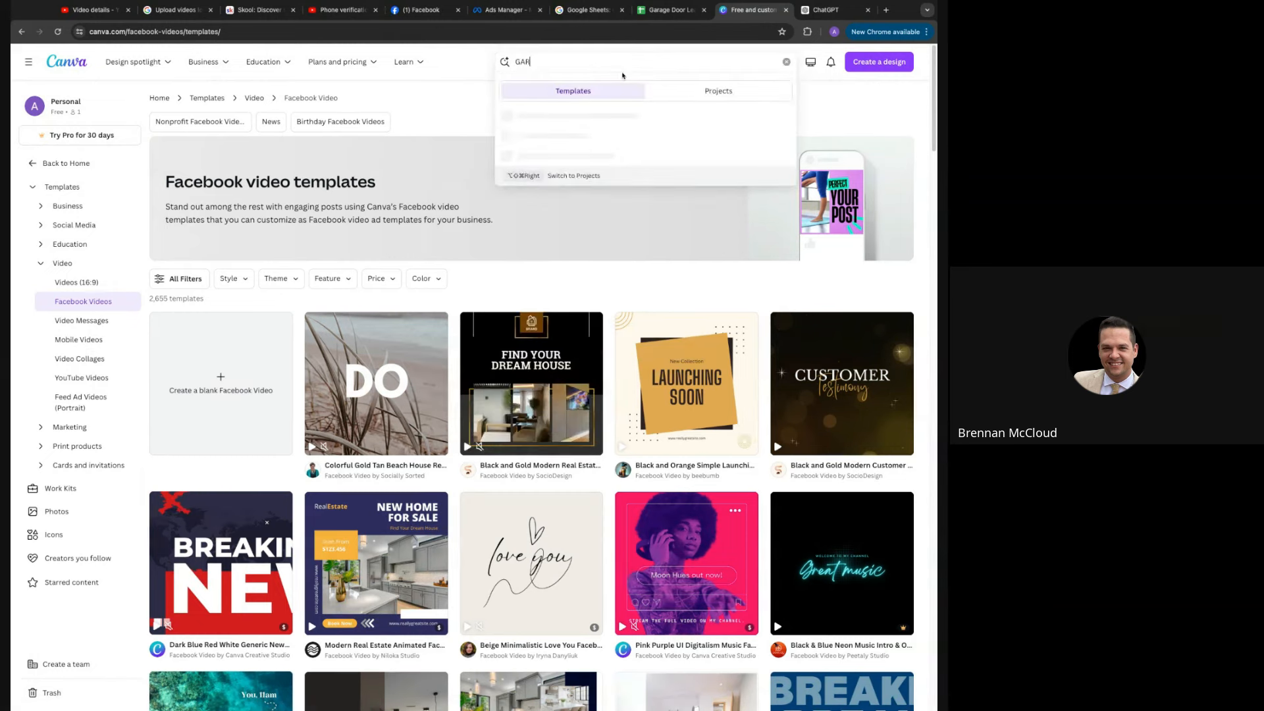
type("AGE door repair")
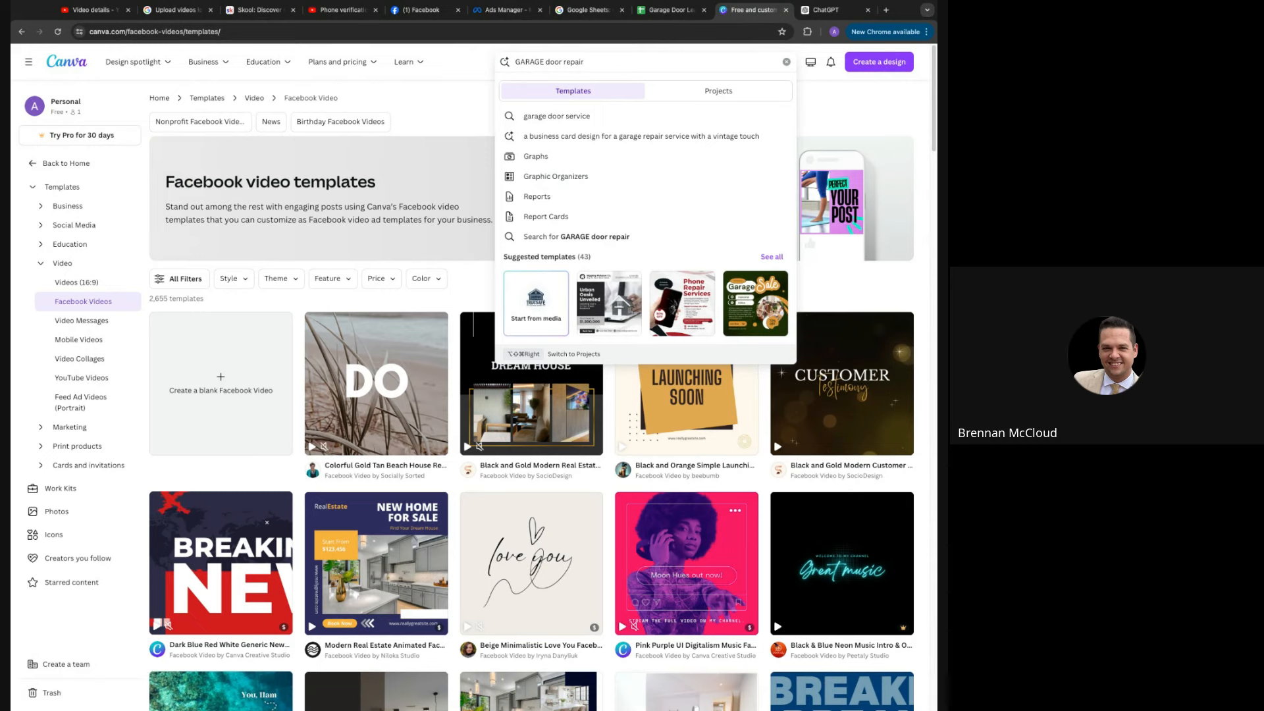
left_click(603, 117)
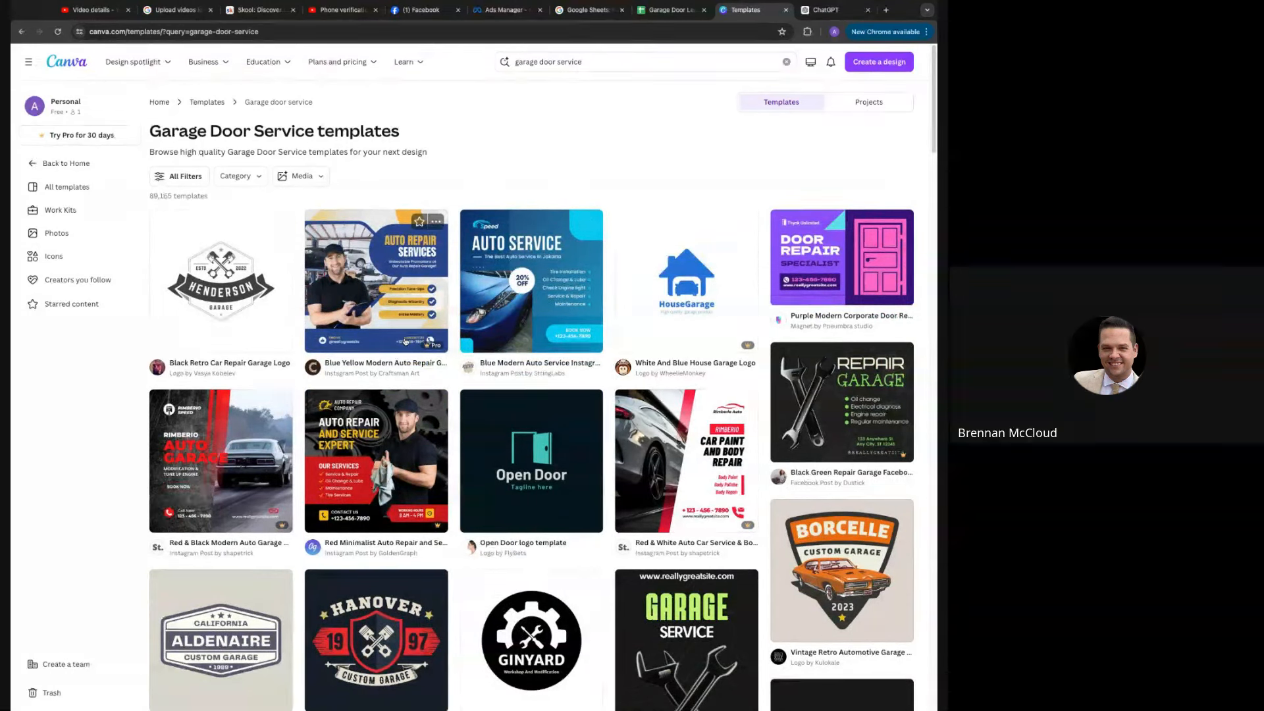
Filter the garage door service templates to the Facebook Videos category
left_click(302, 177)
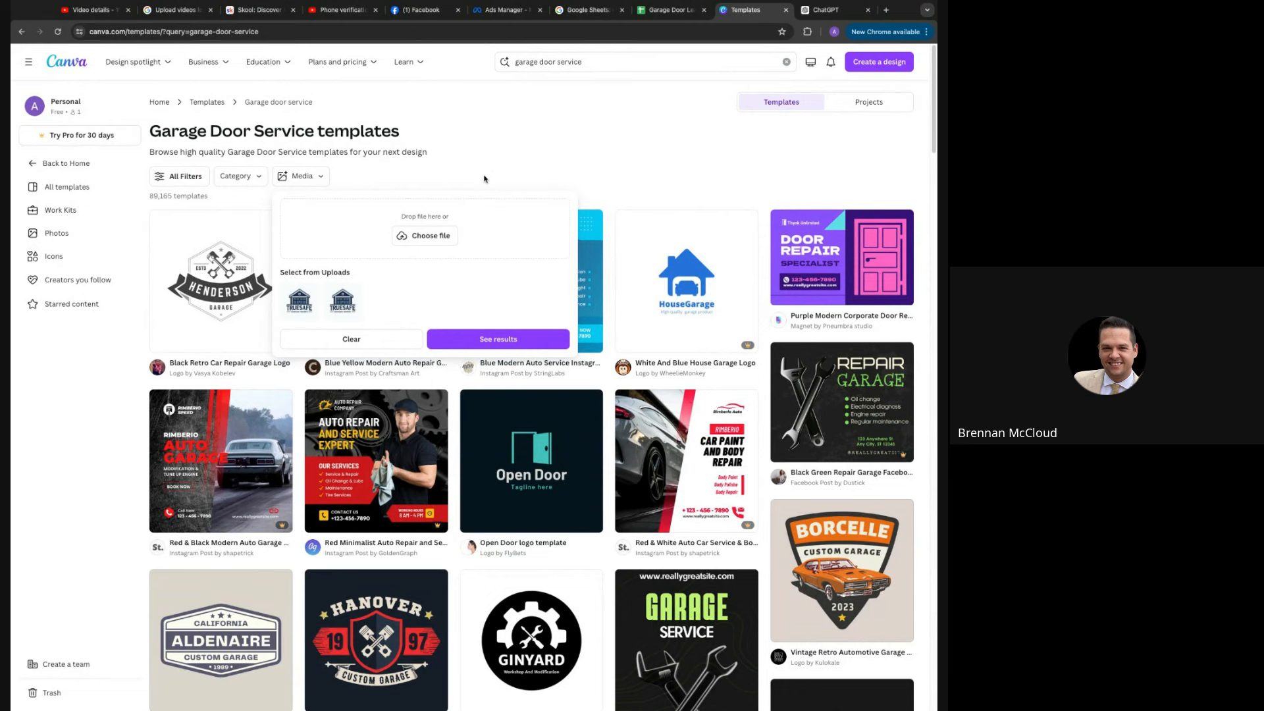
left_click(302, 176)
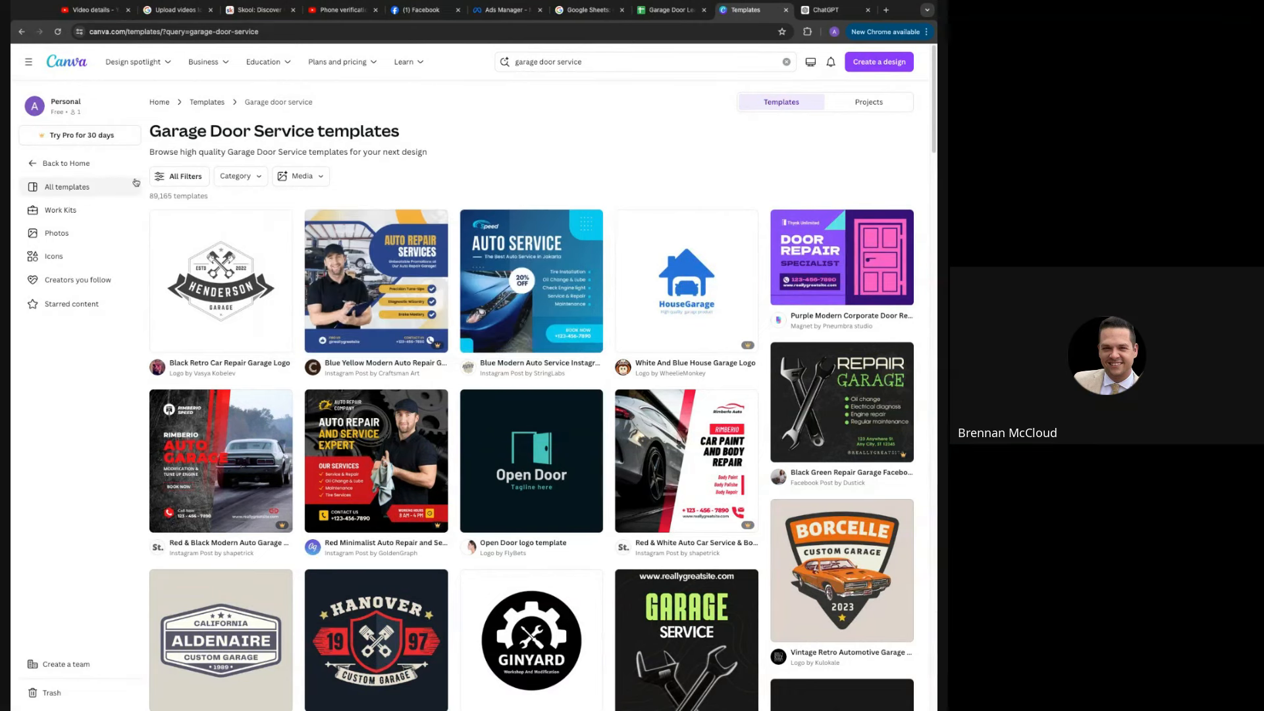
left_click(178, 176)
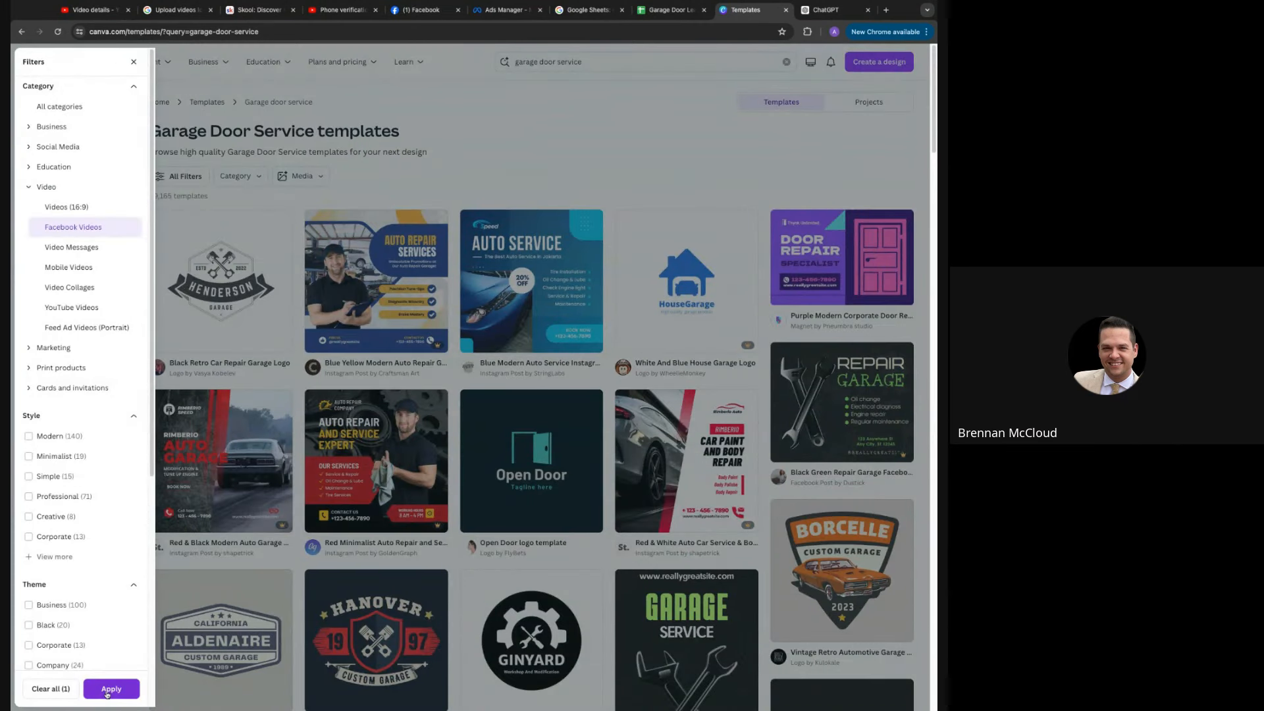
left_click(110, 689)
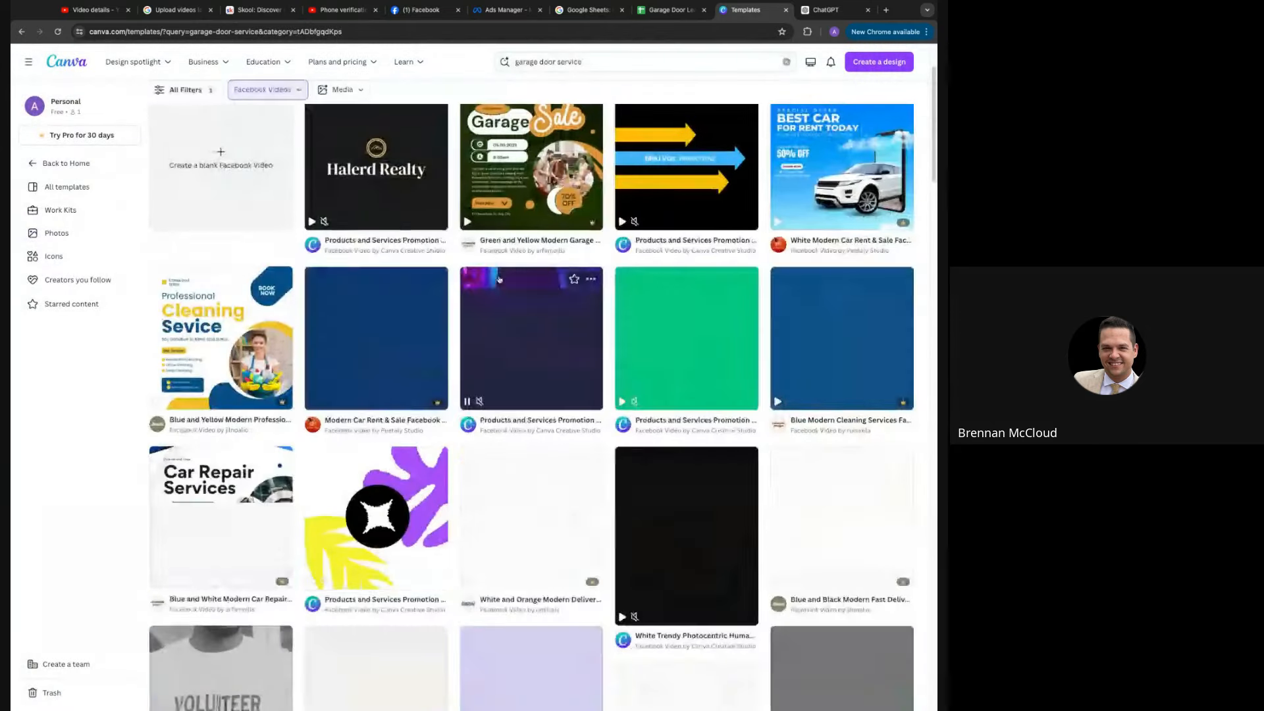
Look through the Facebook video templates for a design that could suit a garage door repair ad
scroll(491, 297, "up", 2)
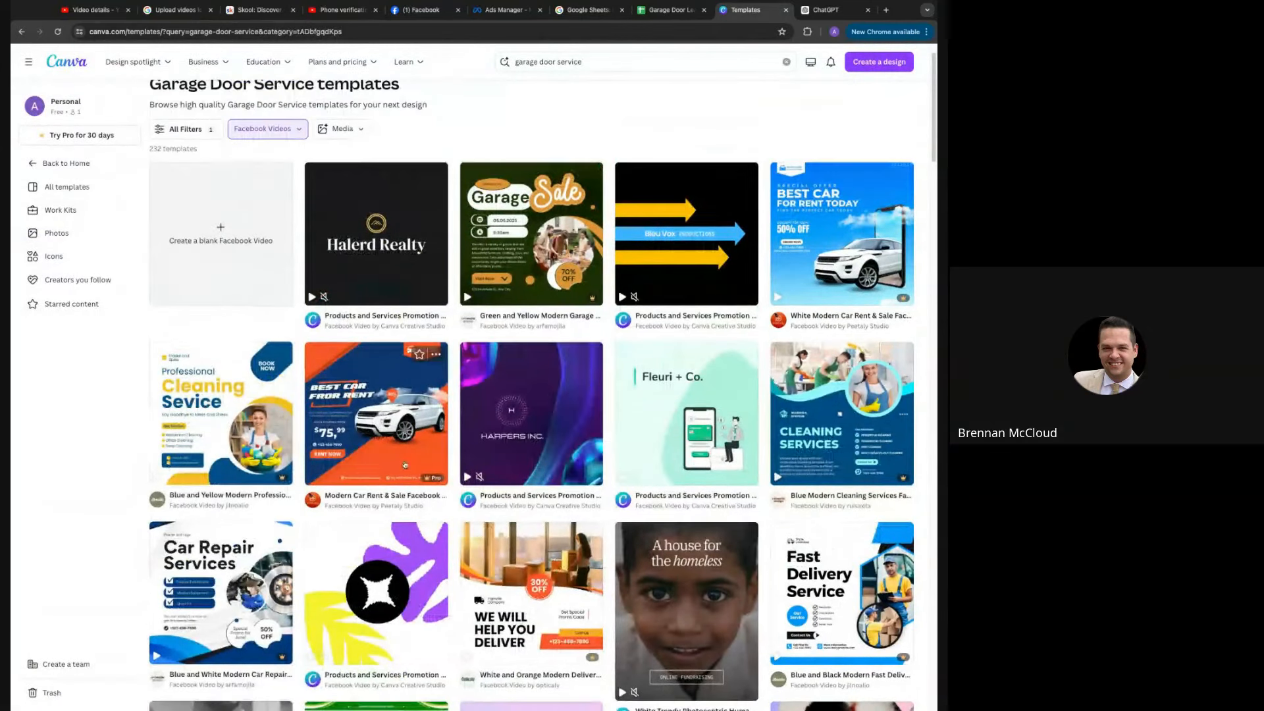
scroll(202, 415, "down", 4)
scroll(203, 415, "up", 4)
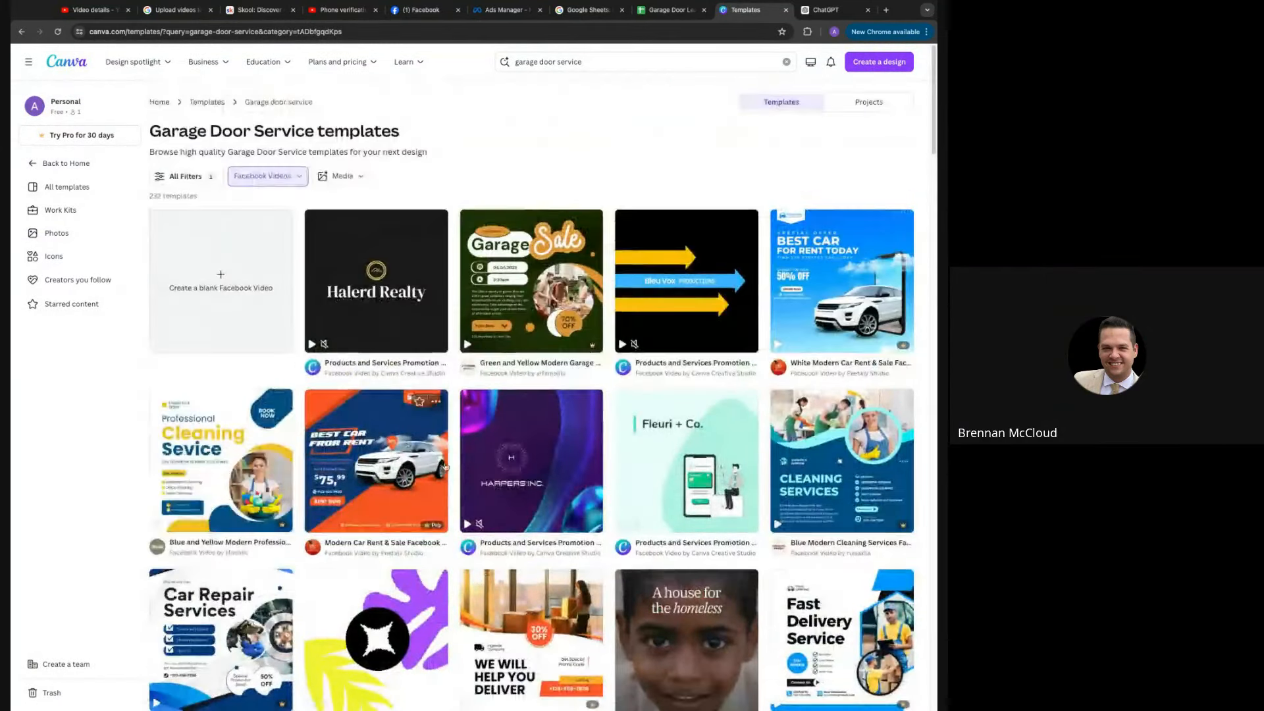
scroll(454, 471, "down", 4)
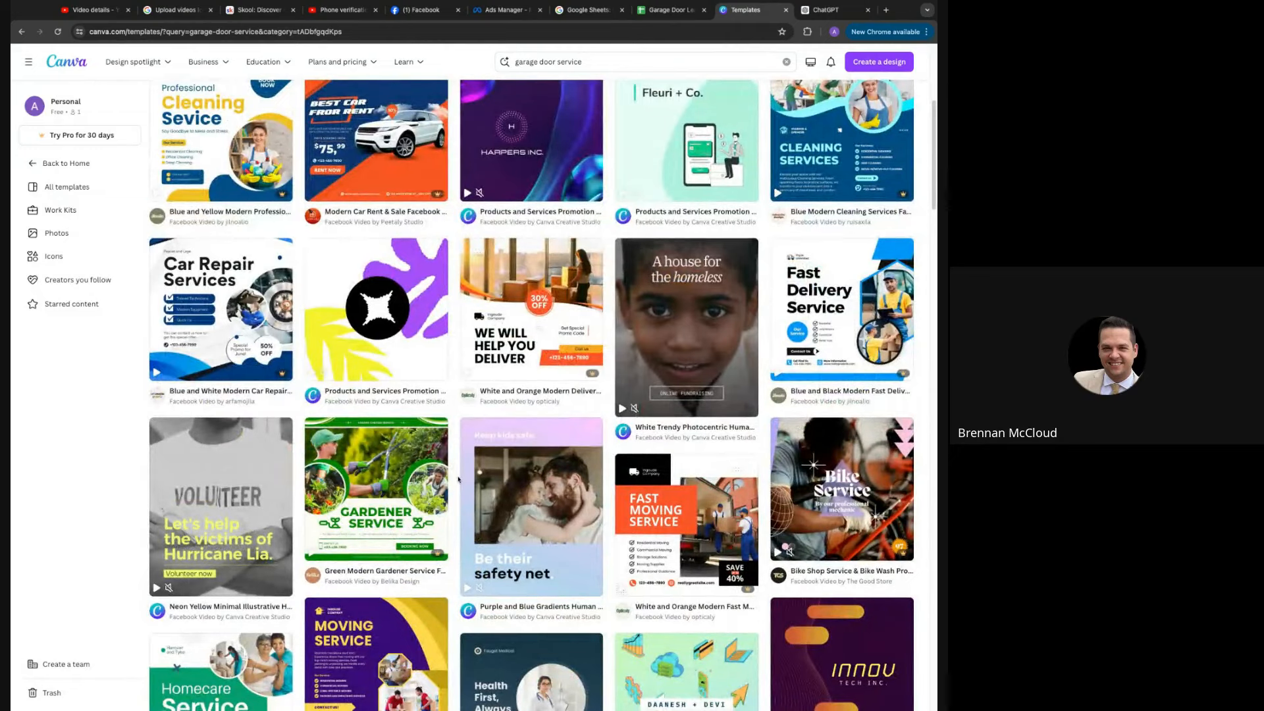
scroll(458, 479, "down", 5)
scroll(456, 483, "down", 4)
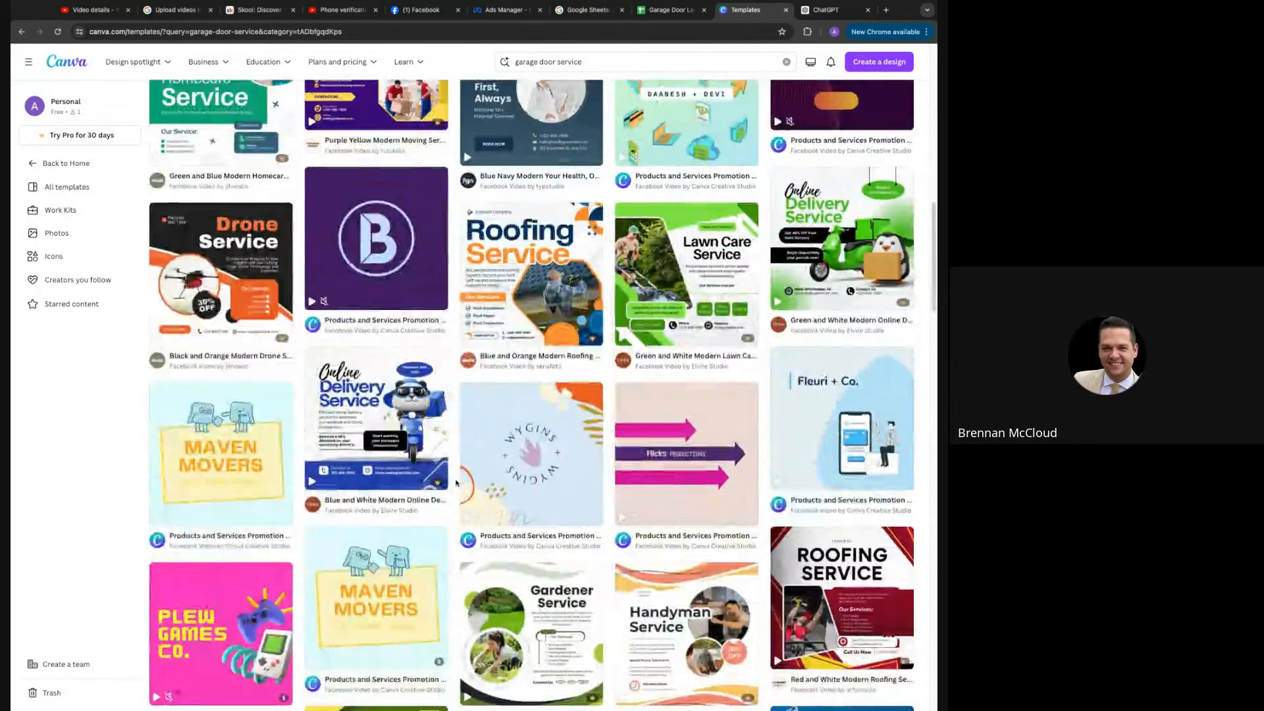
scroll(456, 483, "down", 4)
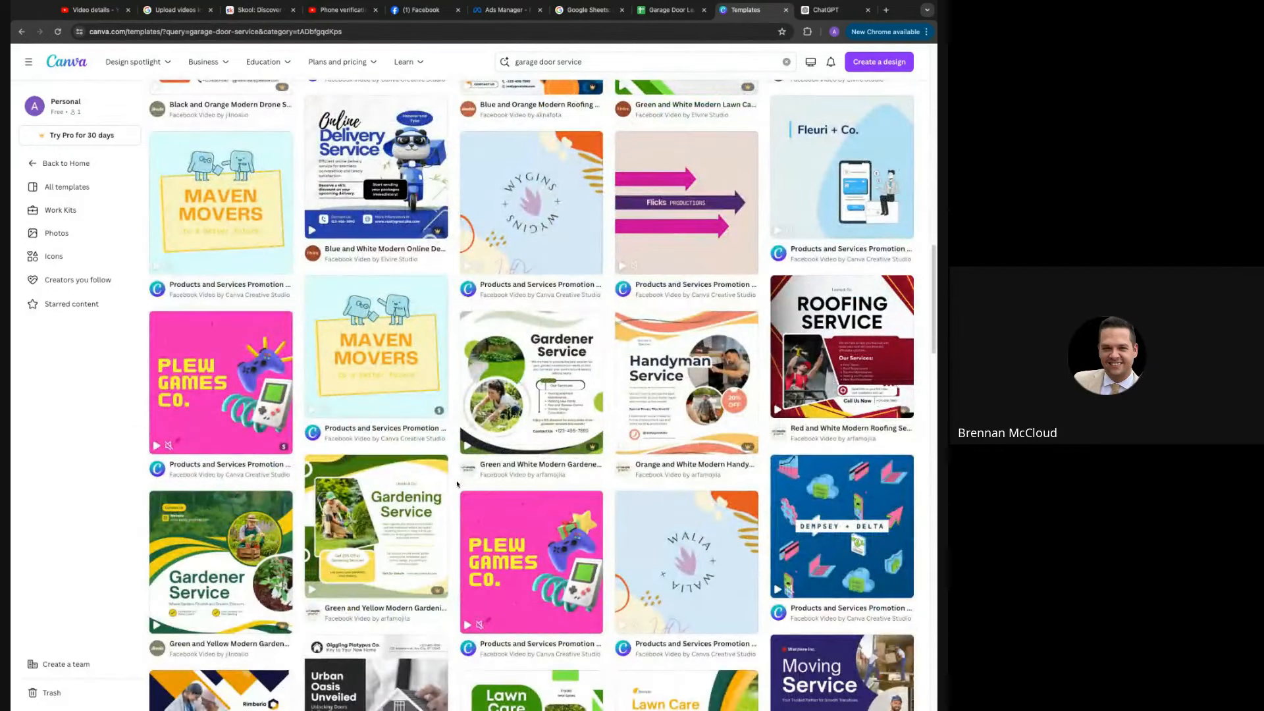
scroll(456, 485, "down", 5)
scroll(459, 486, "down", 4)
scroll(461, 485, "down", 3)
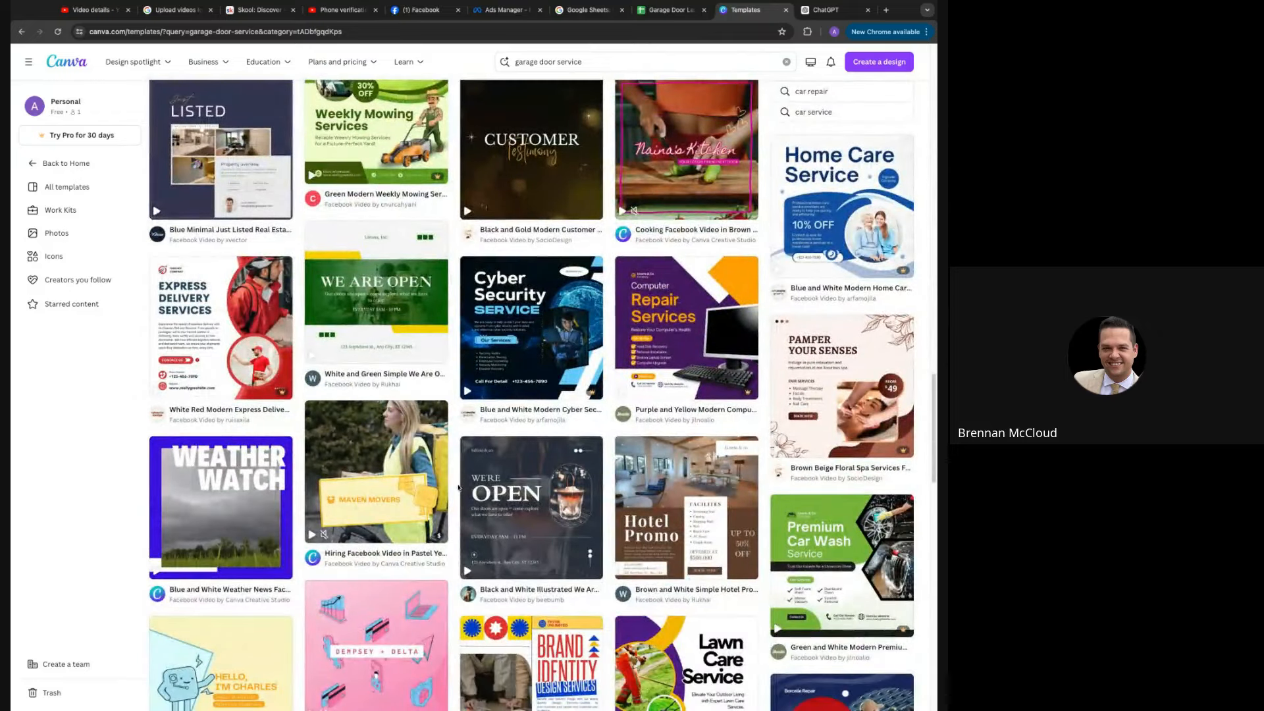
scroll(458, 487, "down", 10)
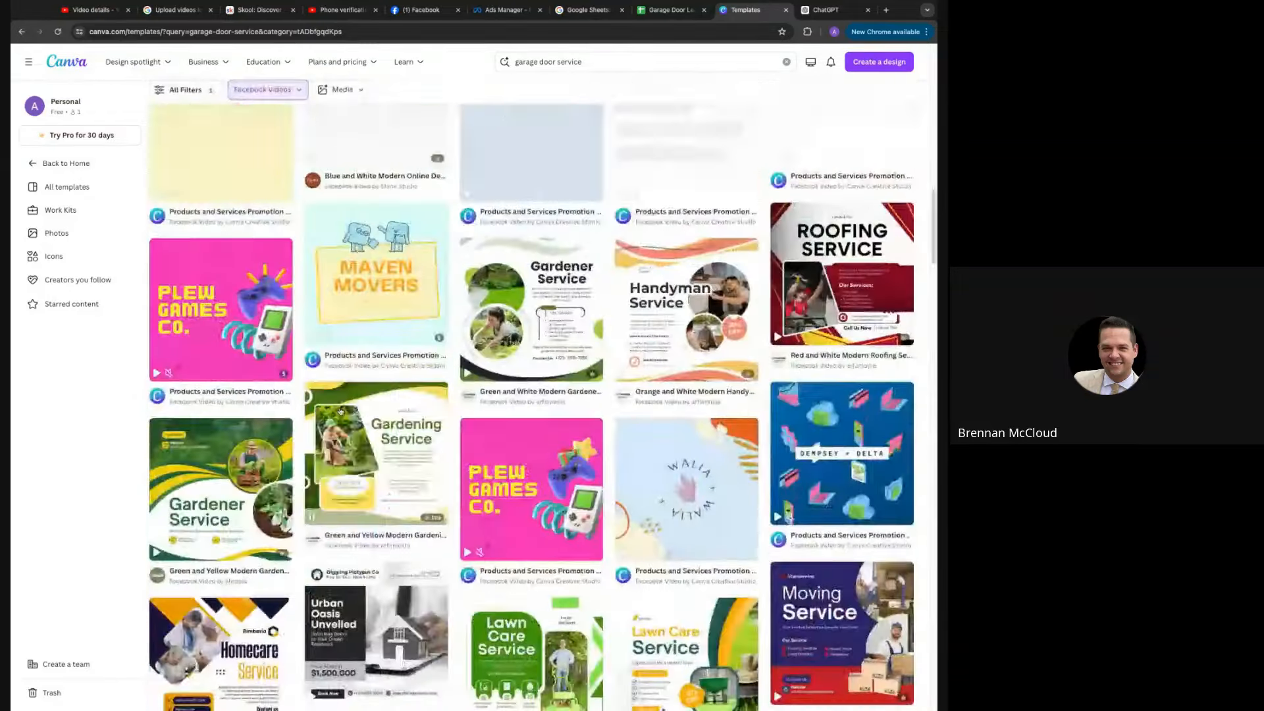
scroll(340, 411, "up", 15)
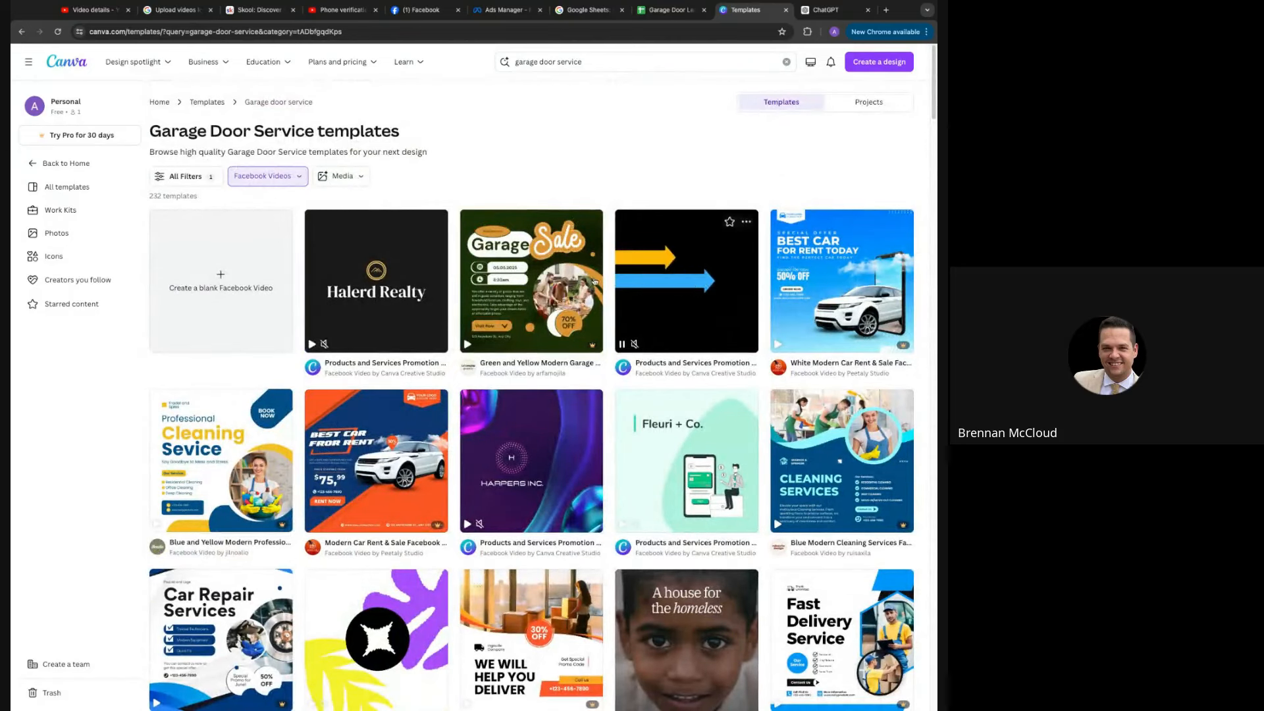
scroll(564, 420, "down", 2)
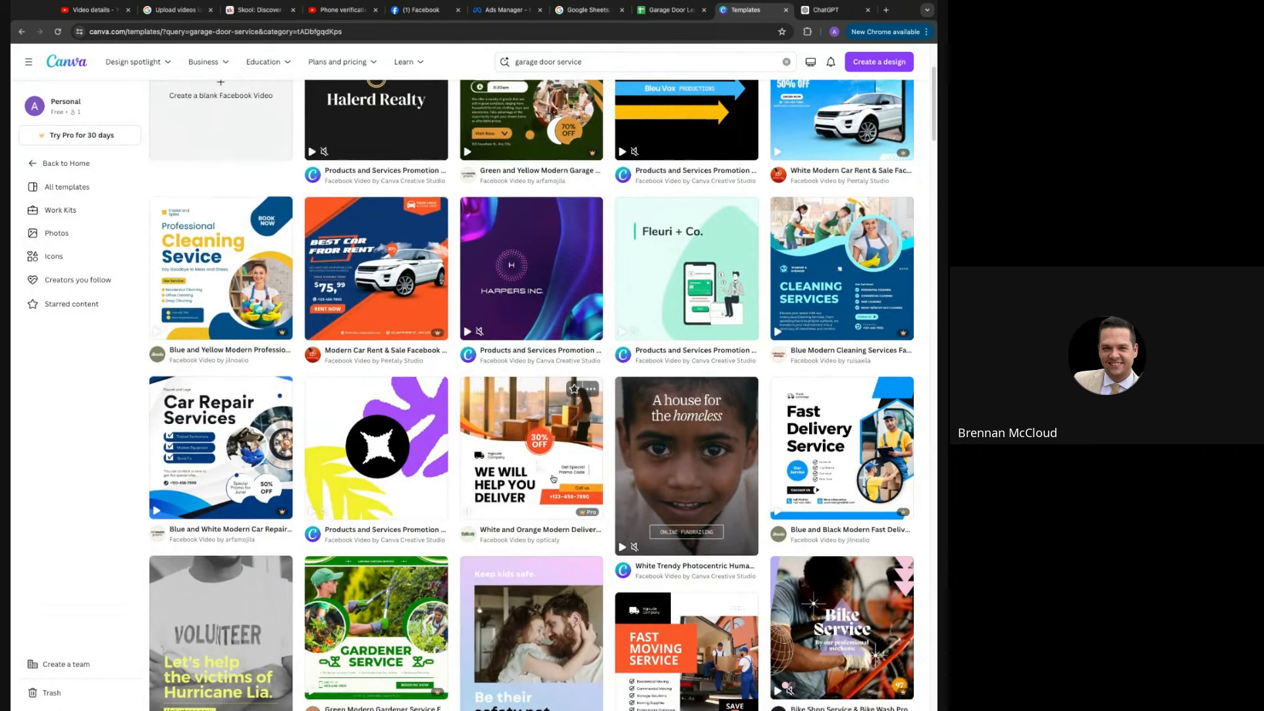
scroll(555, 478, "down", 2)
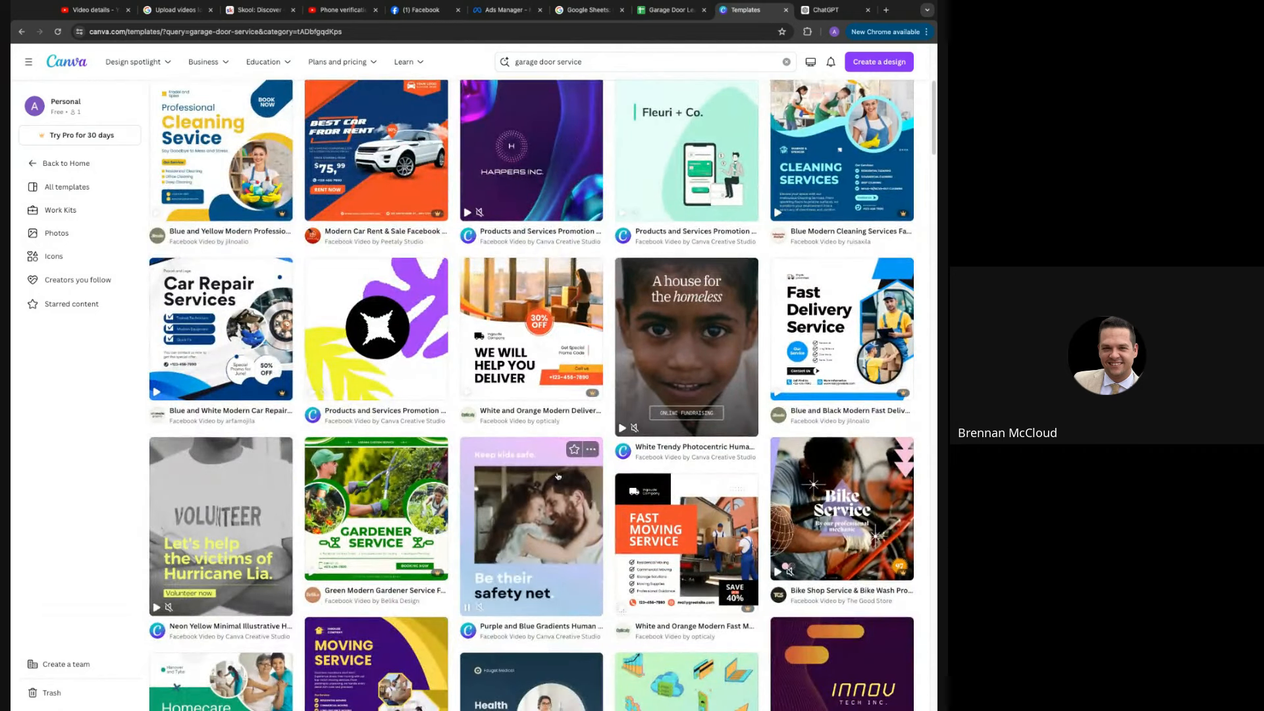
scroll(557, 478, "down", 1)
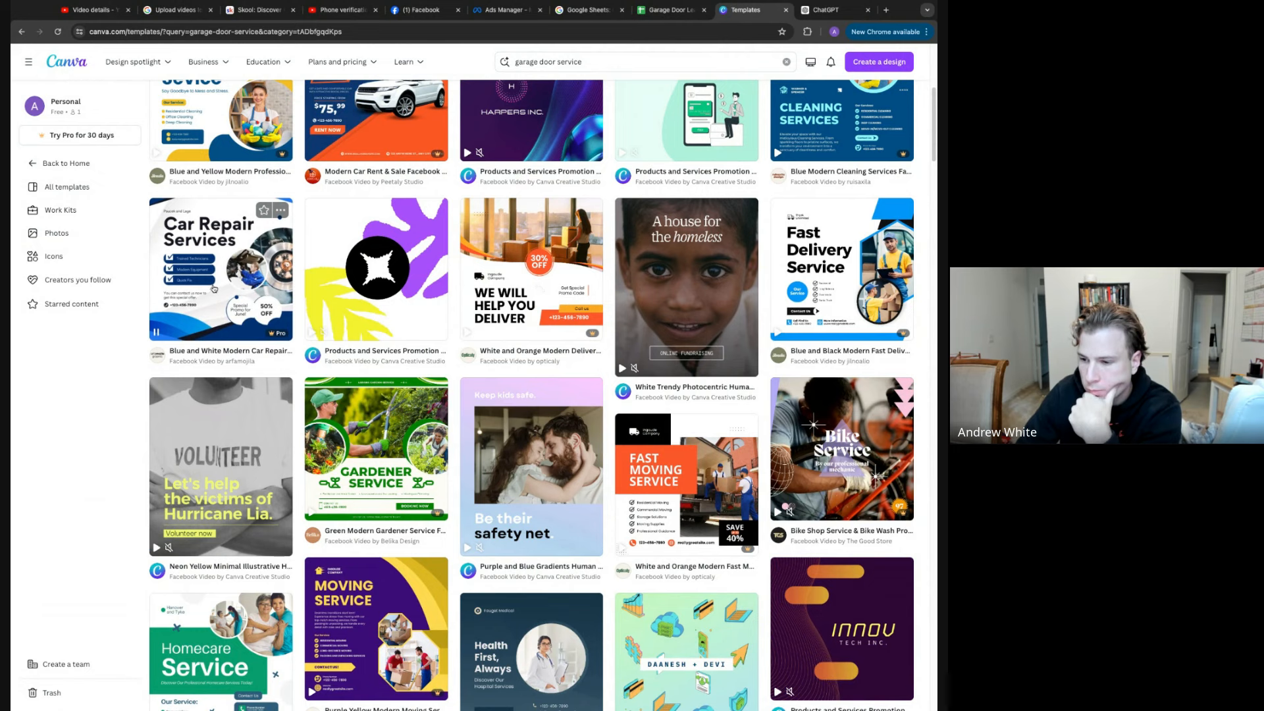
Preview the "Blue and White Modern Car Repair Services Facebook Video" template and compare it with the other service templates
left_click(214, 287)
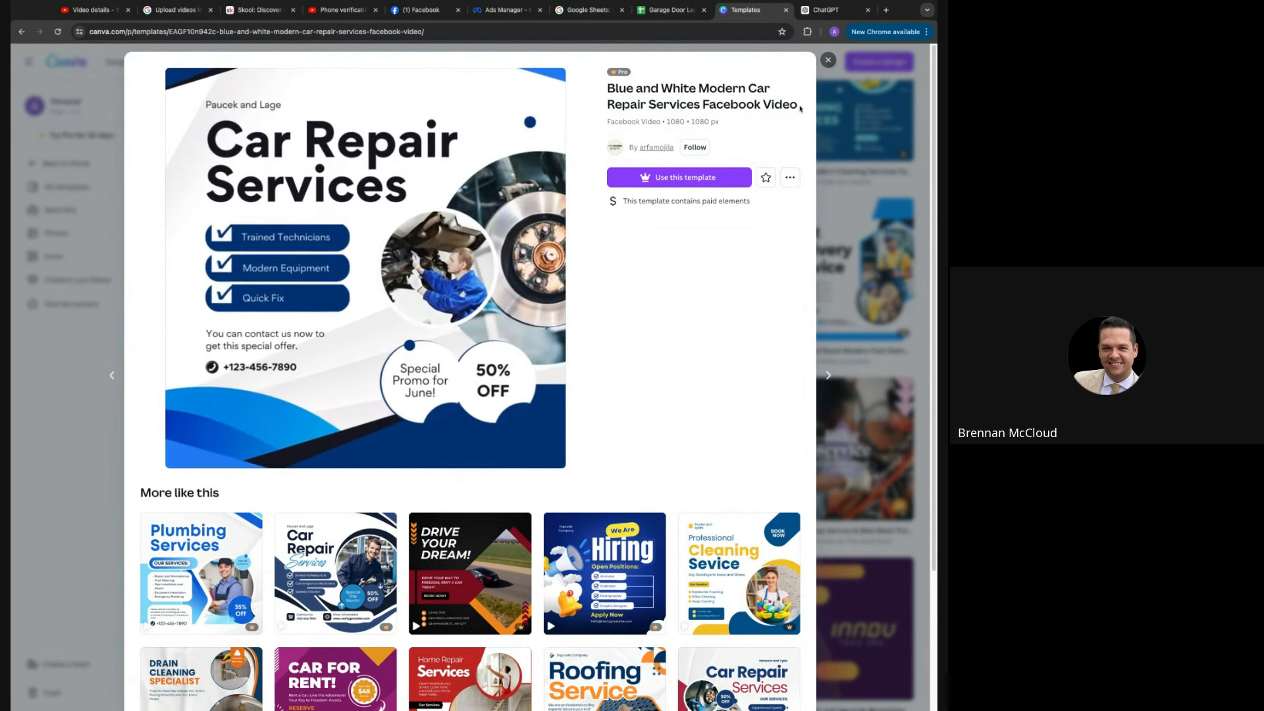
left_click(828, 60)
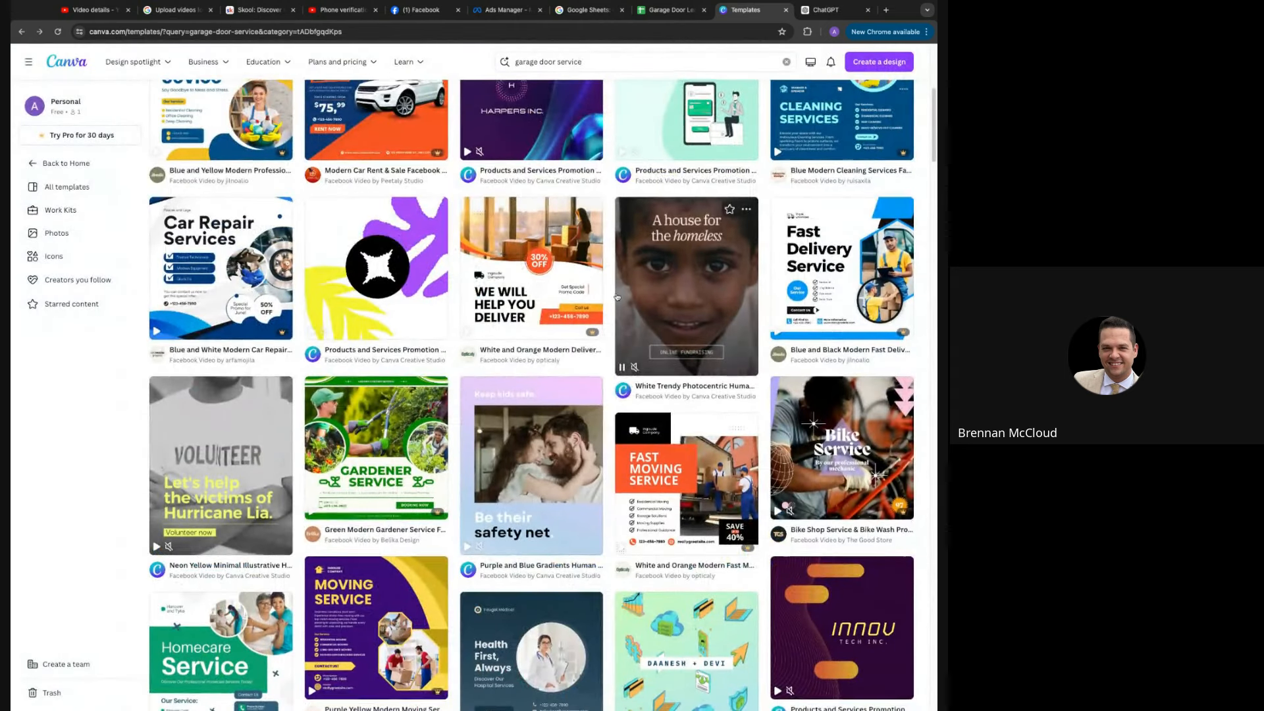
scroll(617, 297, "down", 1)
scroll(617, 302, "down", 5)
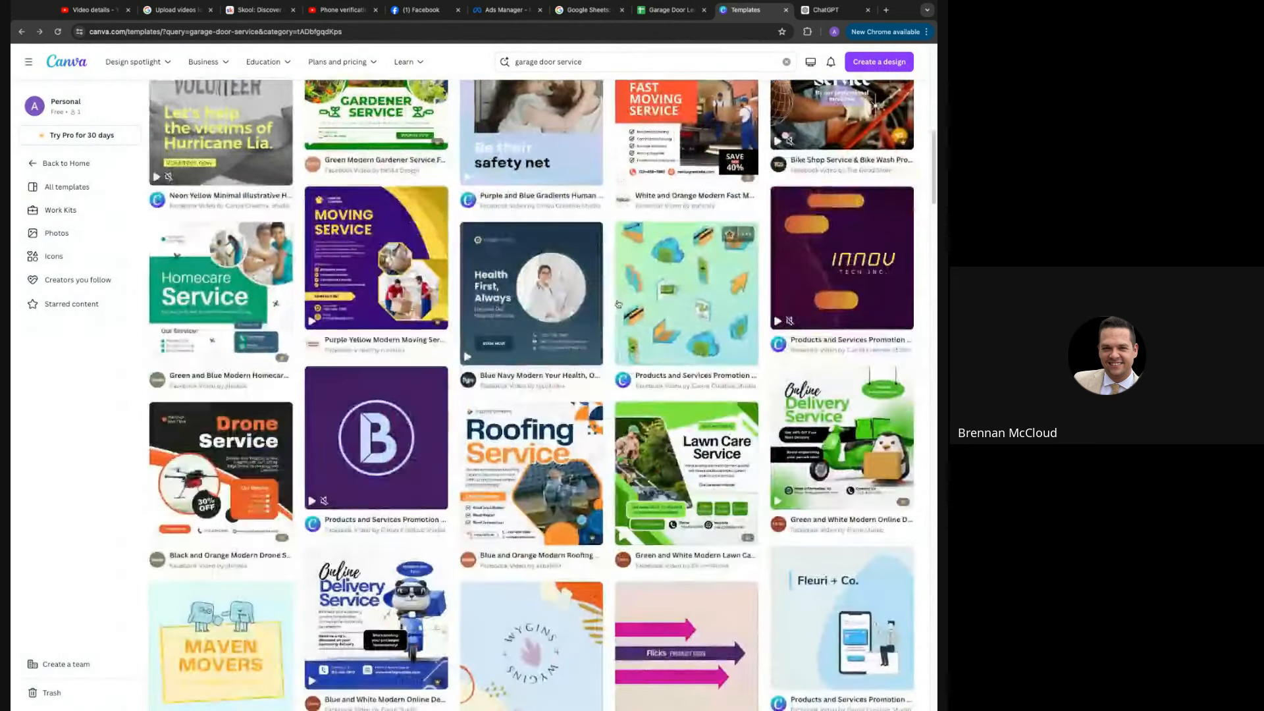
scroll(616, 300, "down", 2)
scroll(616, 299, "down", 3)
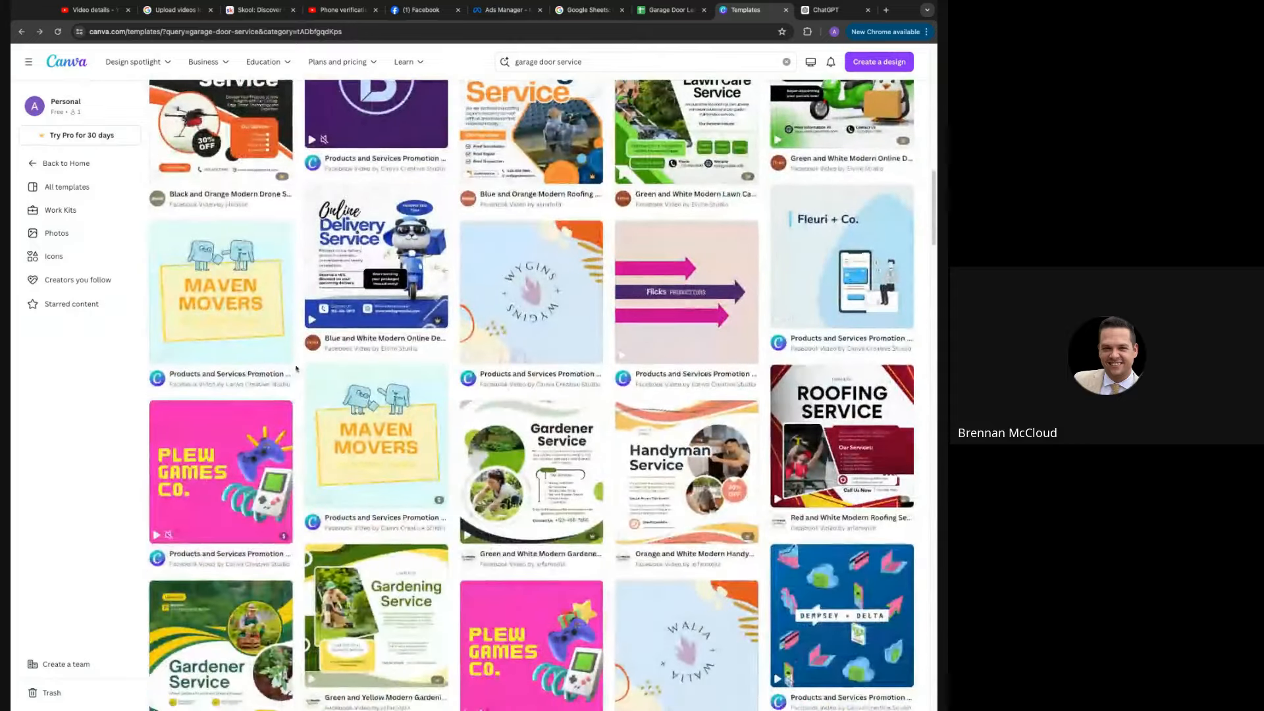
scroll(403, 452, "down", 3)
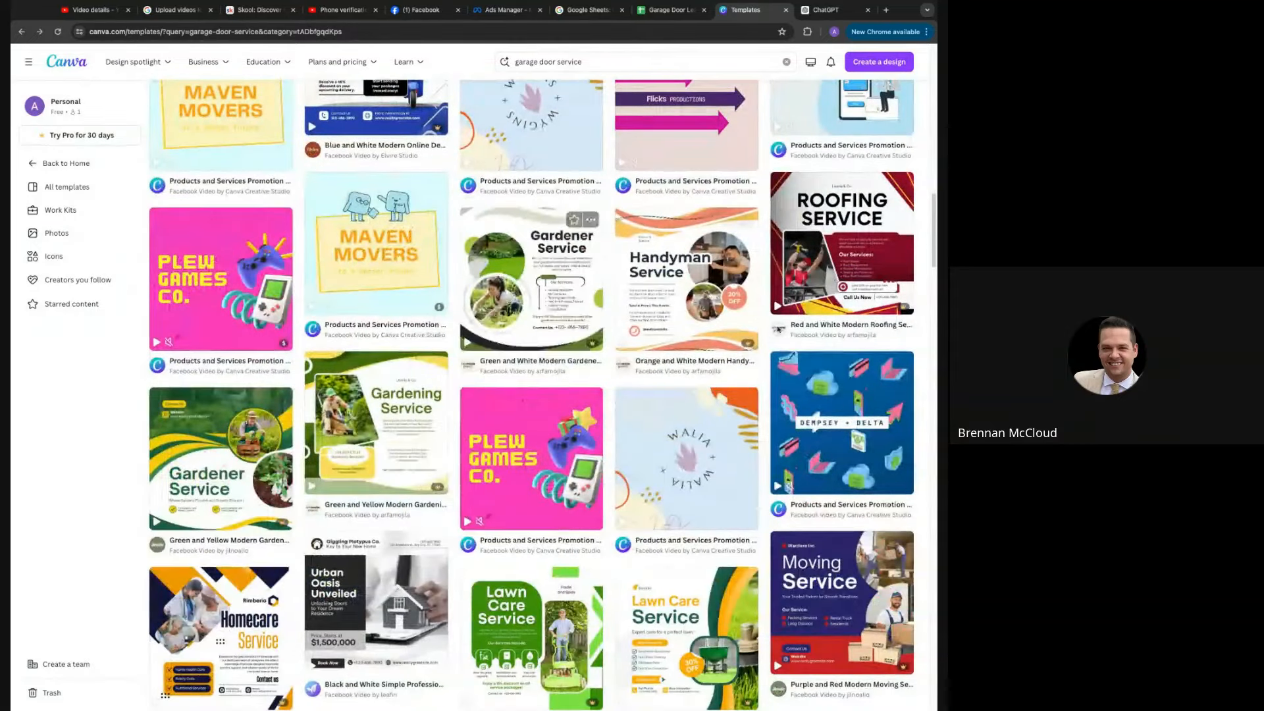
scroll(461, 455, "up", 15)
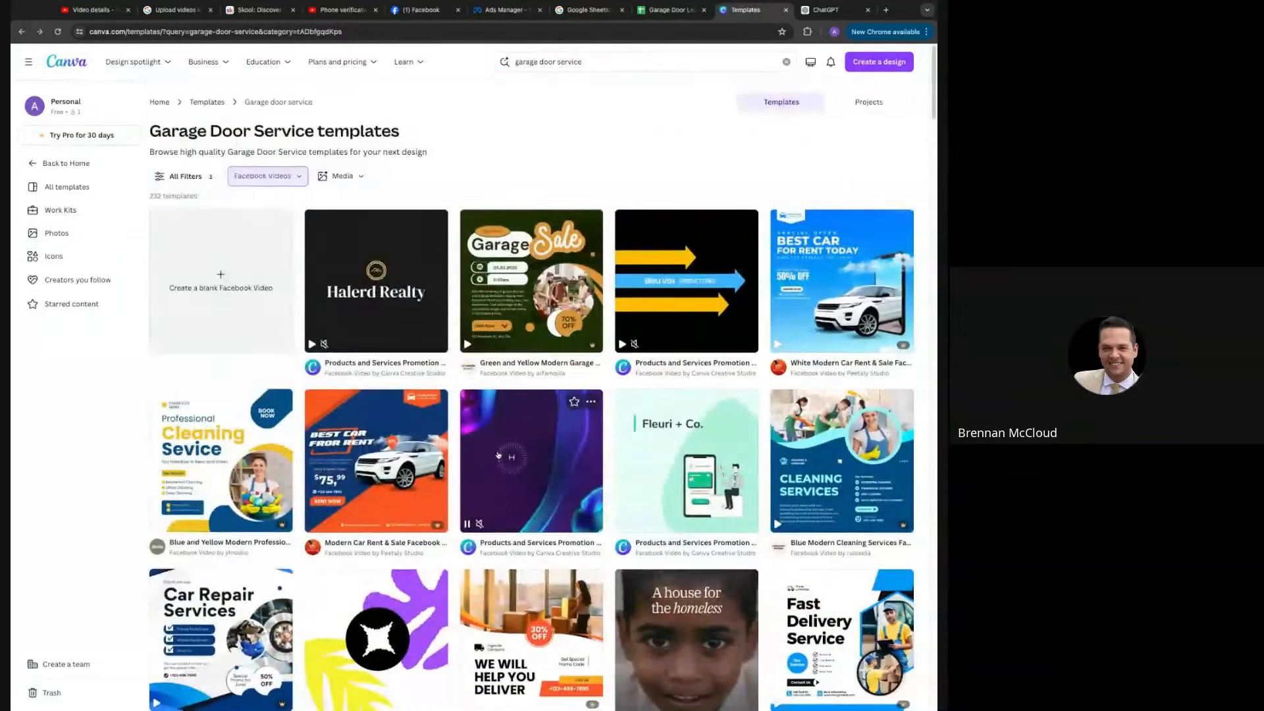
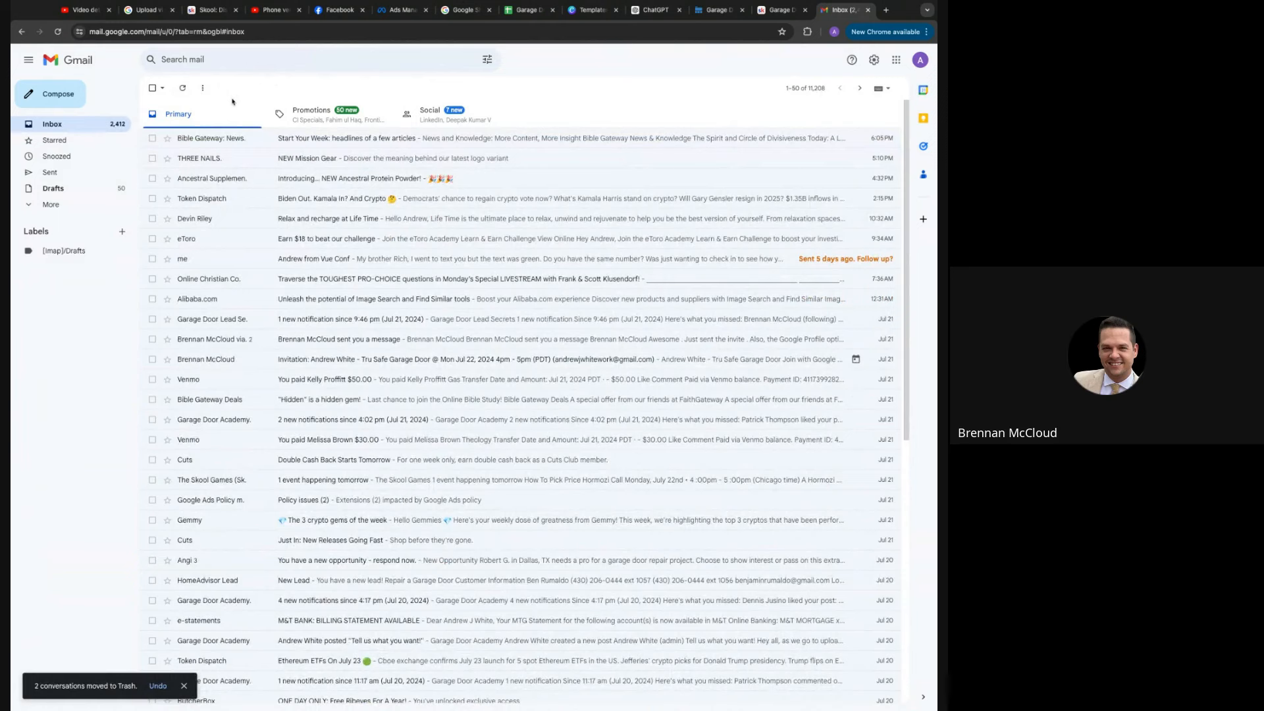
left_click(184, 685)
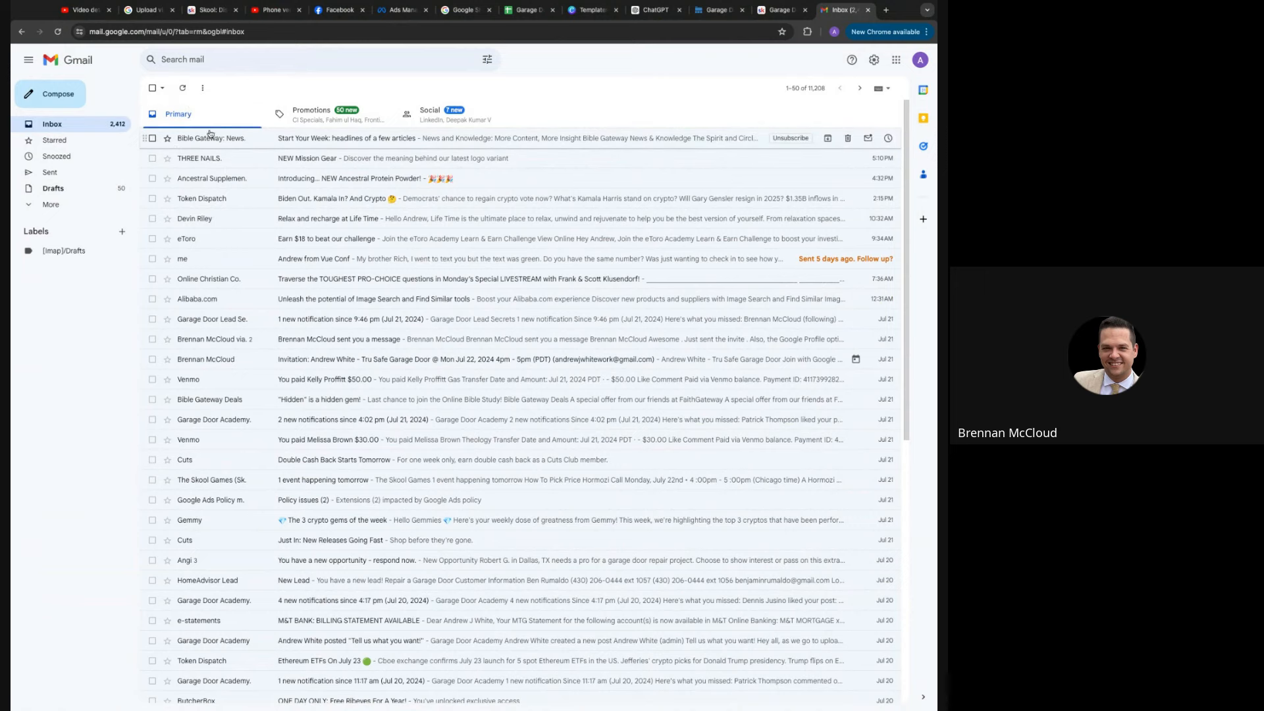
left_click(780, 10)
left_click(841, 10)
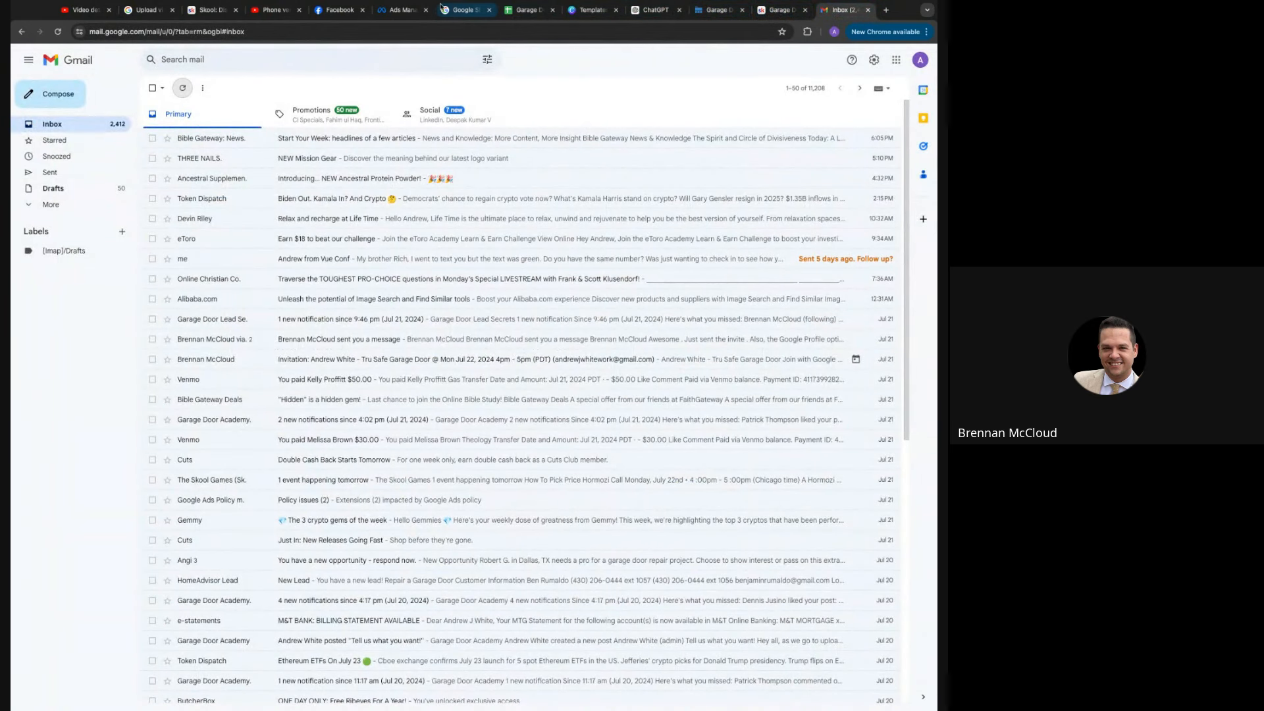
left_click(339, 10)
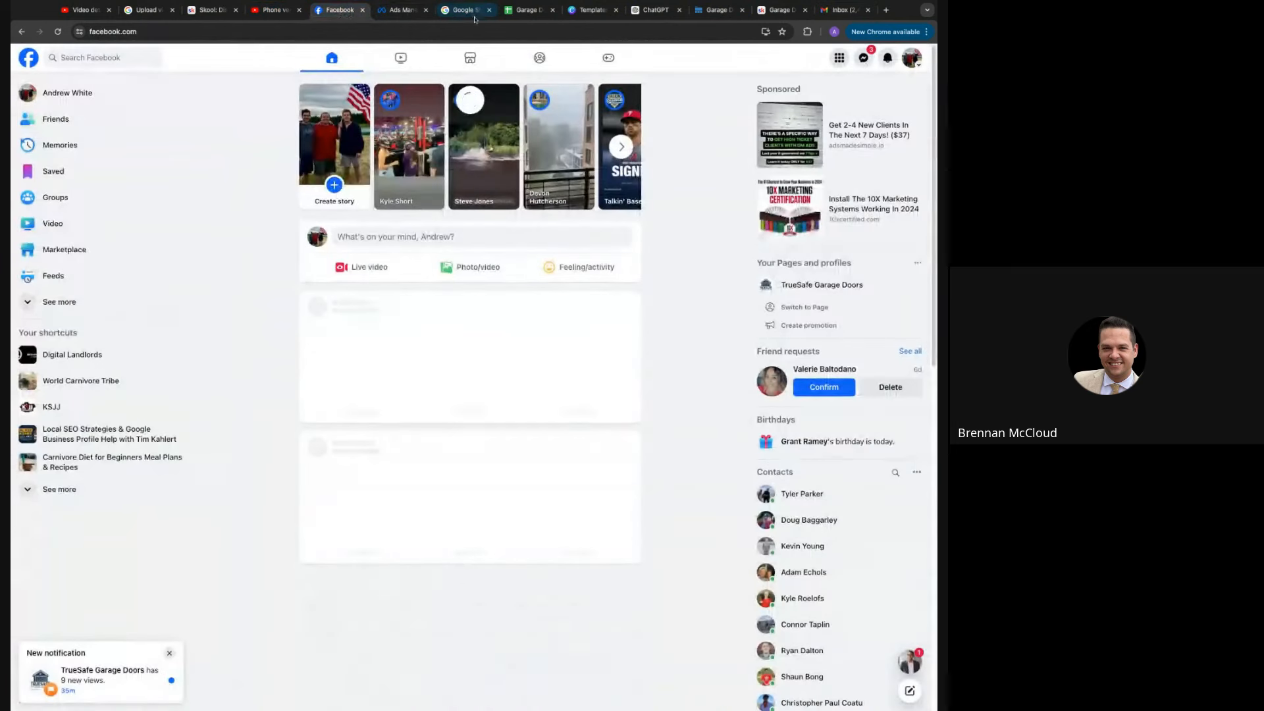
left_click(469, 10)
left_click(527, 10)
left_click(573, 11)
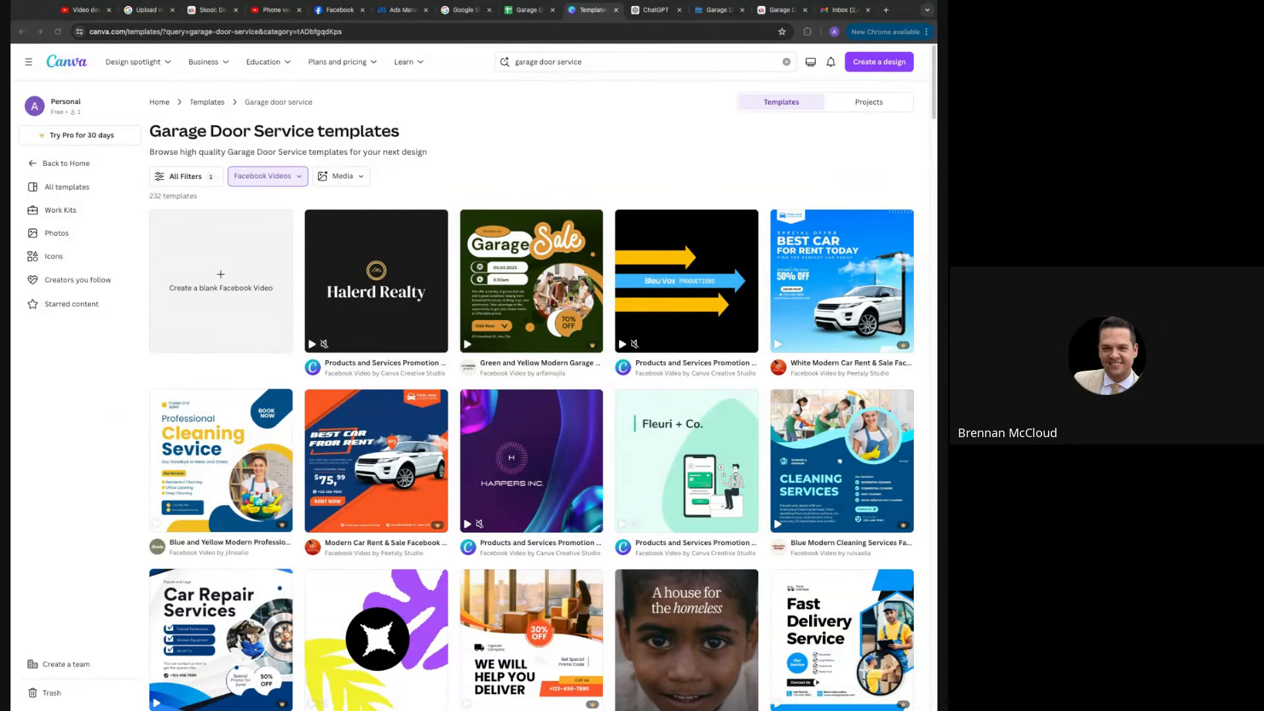
Switch to Gmail, open the newest "Garage Door" email and download its attached Blue and White video
left_click(844, 10)
left_click(323, 141)
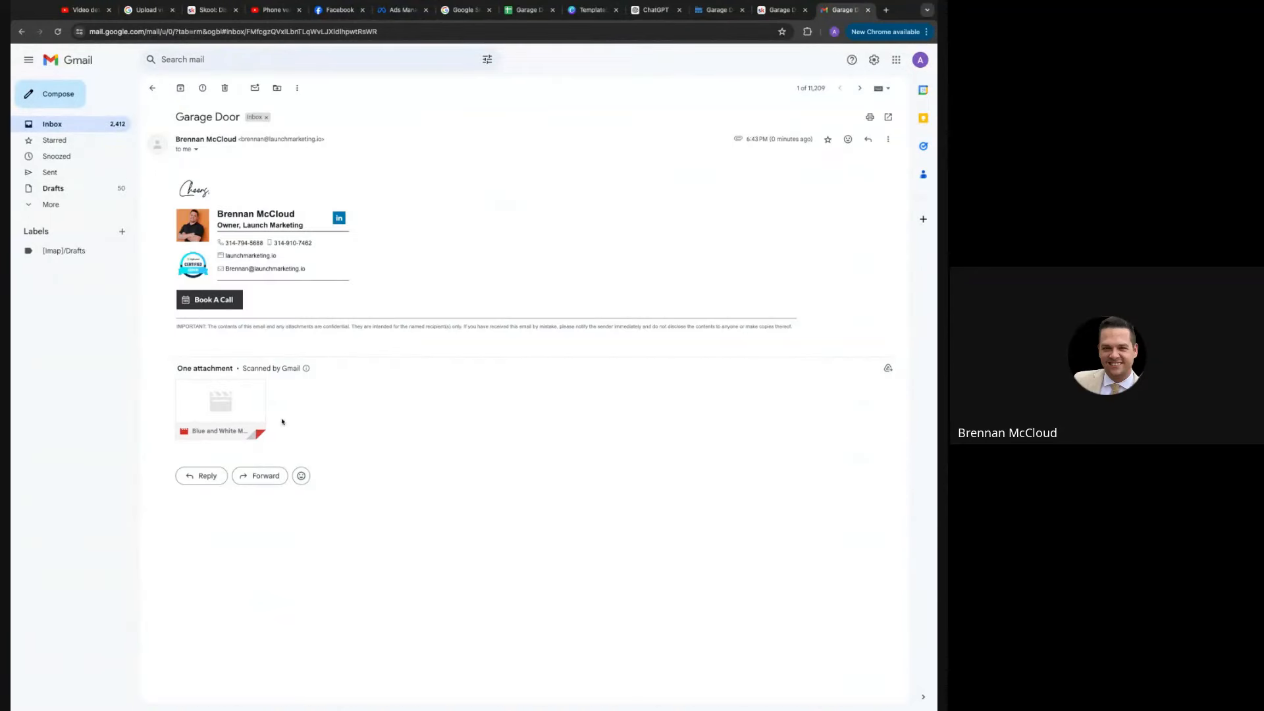
left_click(200, 429)
In Ads Manager, replace the media of the "Video 1 - C1 - SHORT" ad with the downloaded video, keeping original crops and all optimizations
left_click(413, 19)
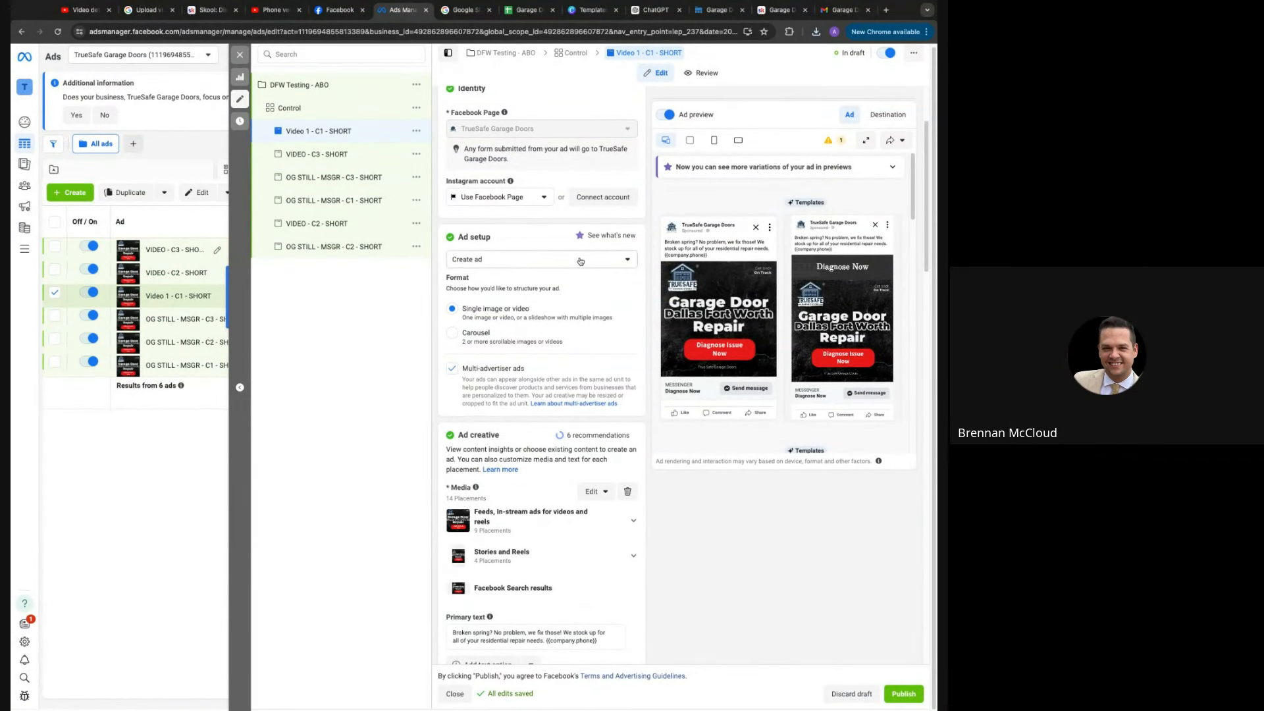
left_click(627, 493)
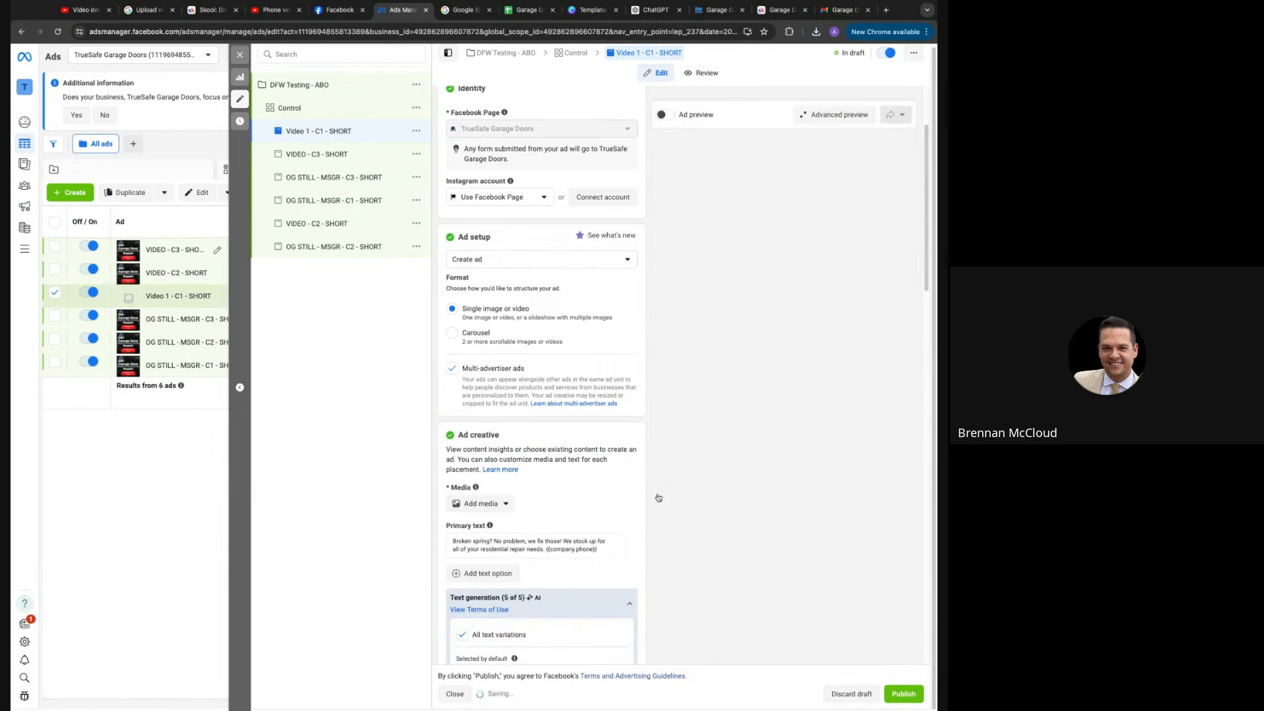
scroll(562, 501, "down", 1)
left_click(495, 429)
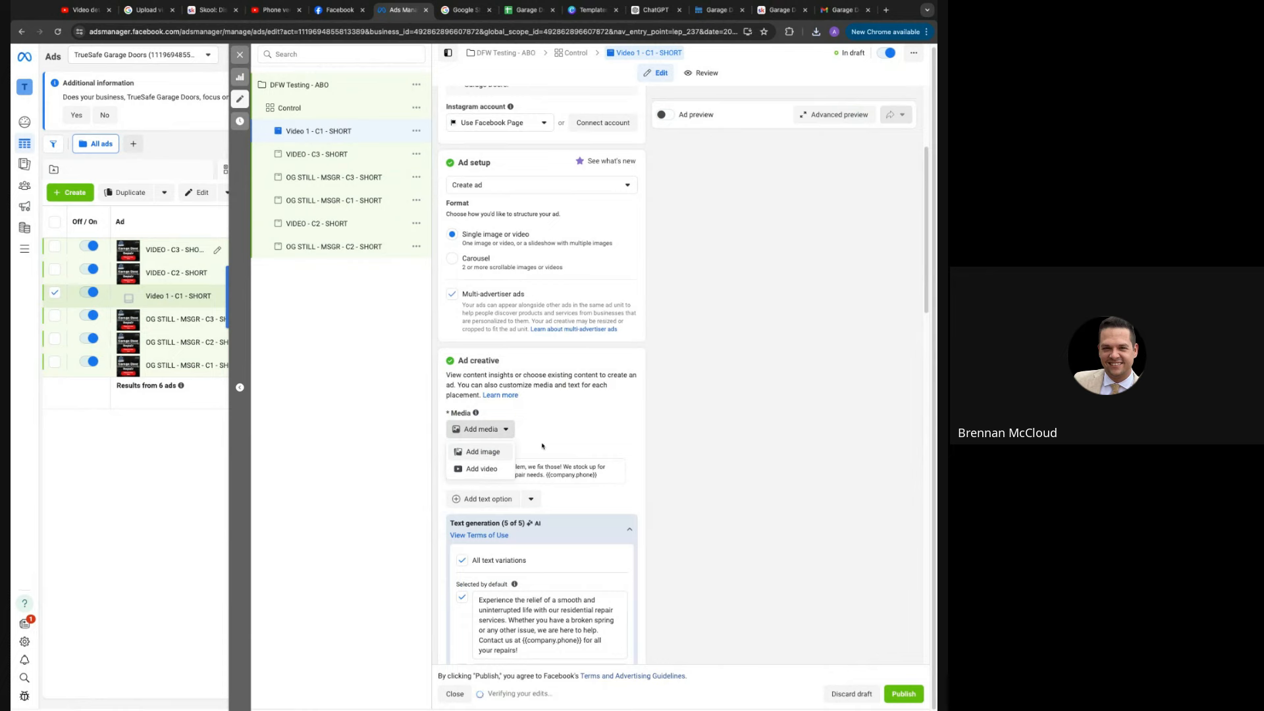
left_click(494, 470)
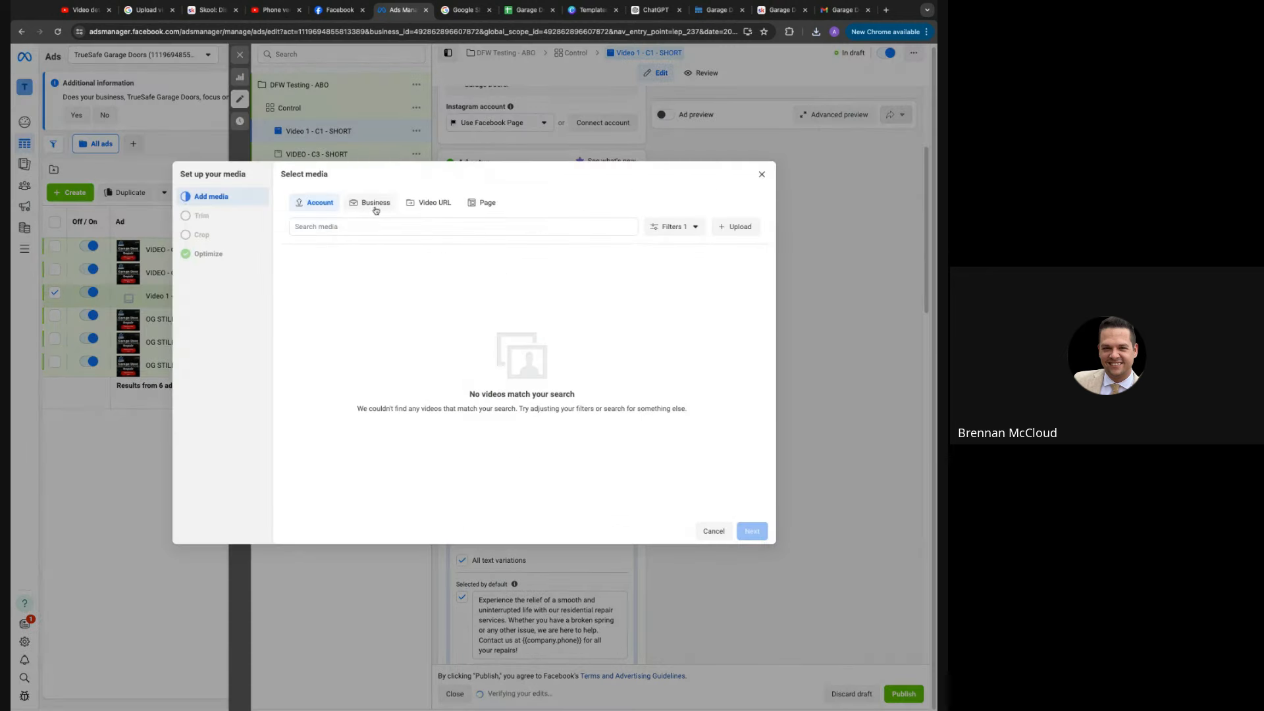
left_click(734, 228)
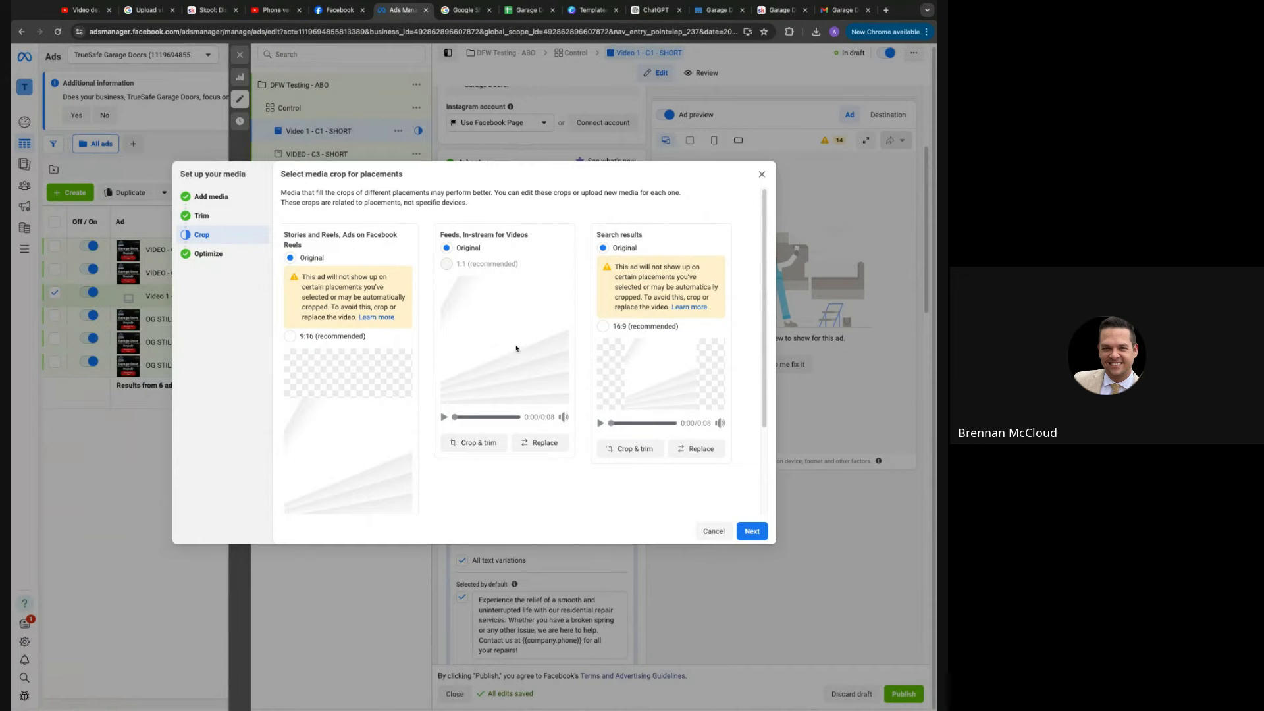
left_click(752, 531)
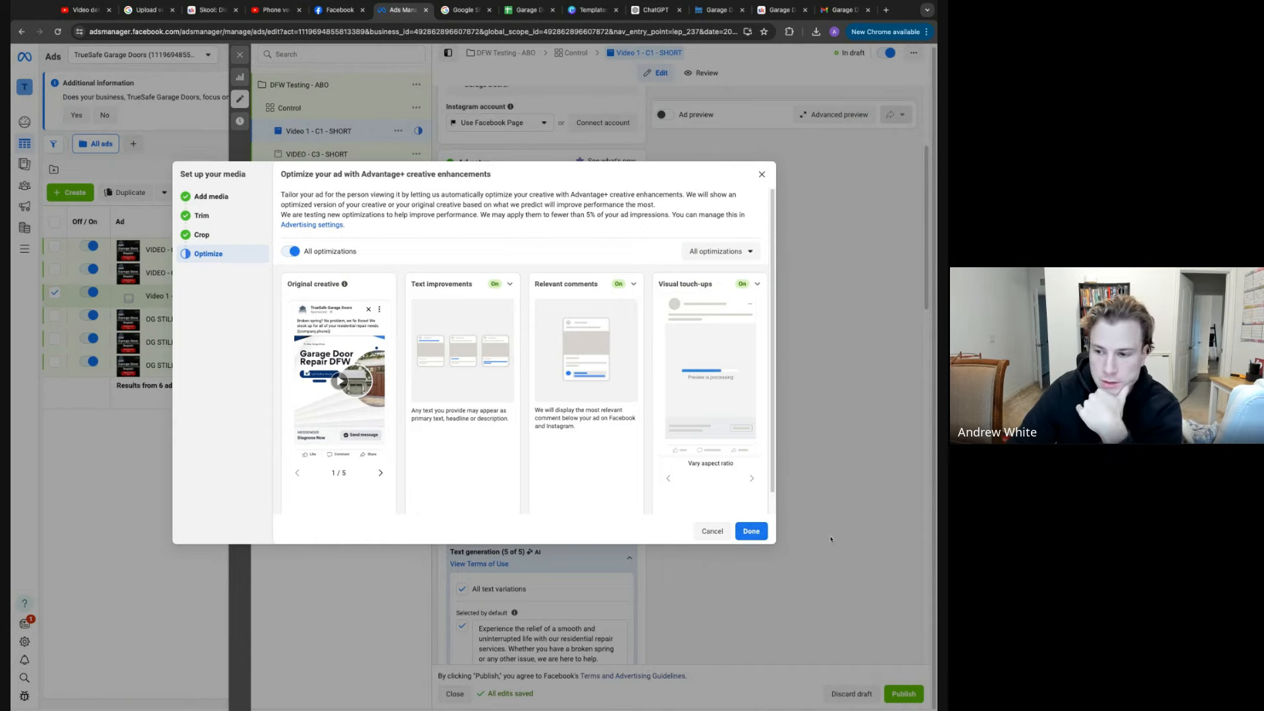
left_click(752, 533)
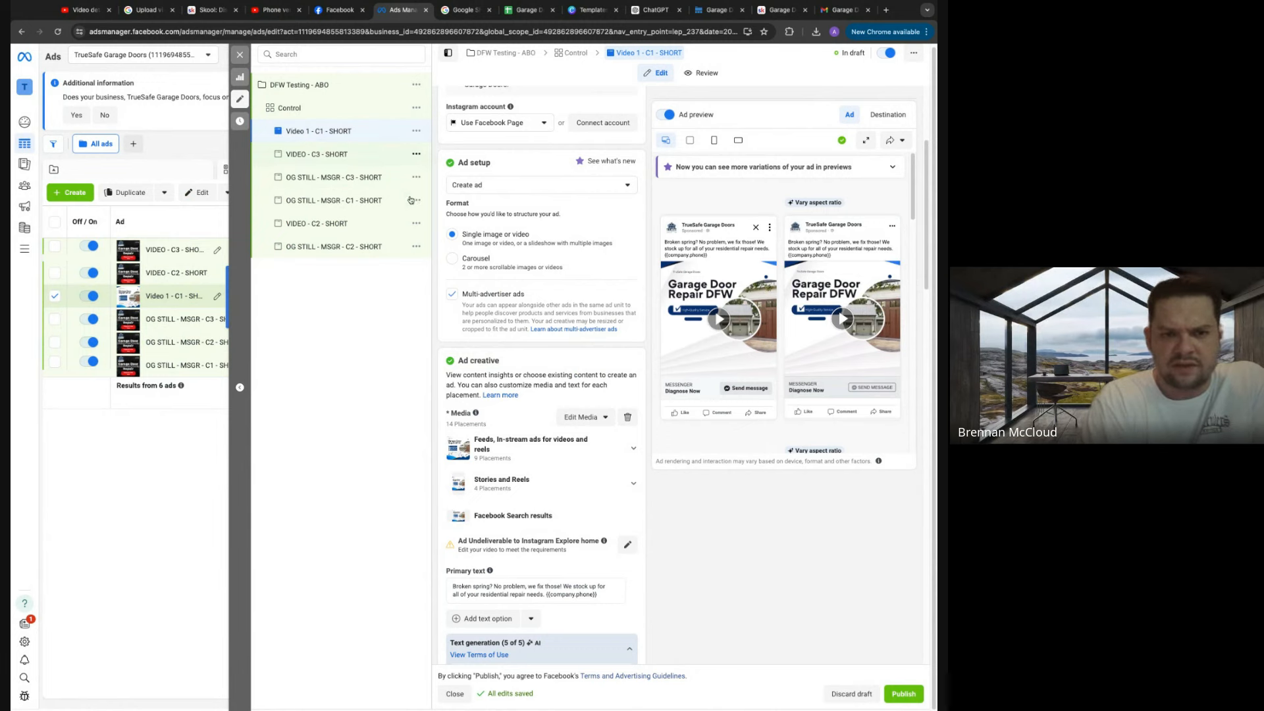
Replace the media of the "VIDEO - C3 - SHORT" ad with the Blue and White video from the account library, keeping original crops
left_click(329, 154)
scroll(592, 297, "down", 3)
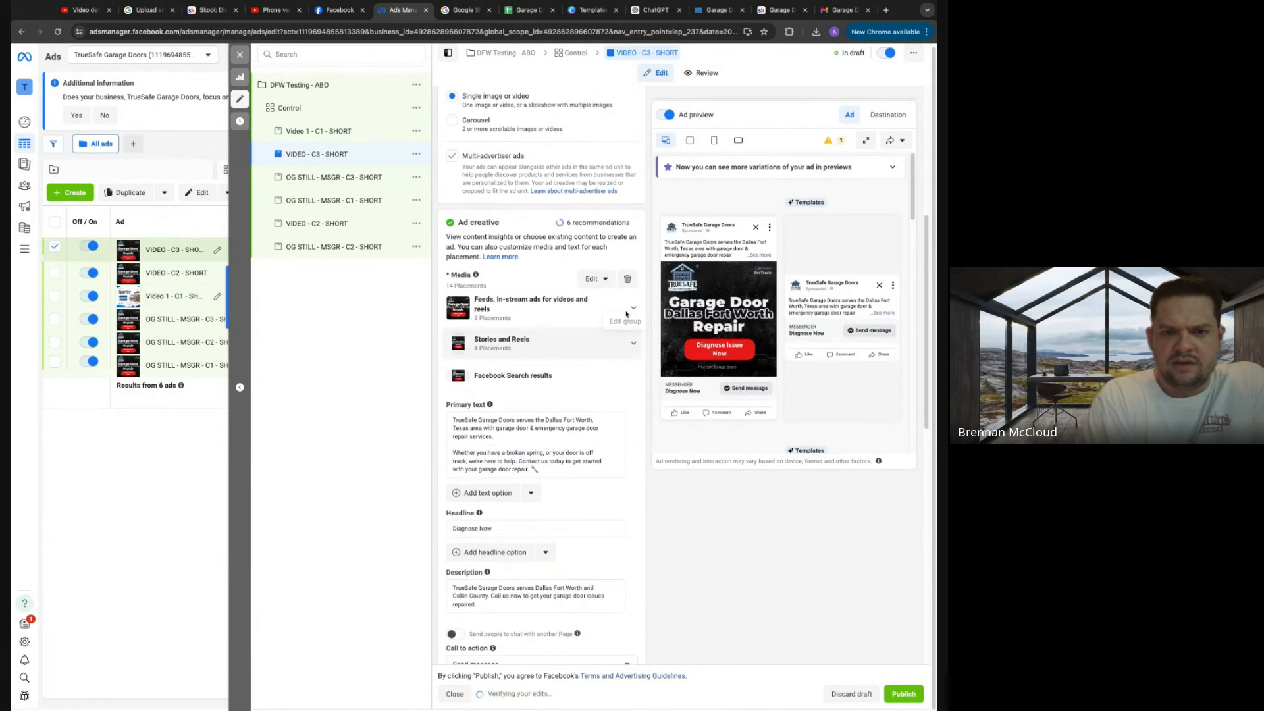
left_click(627, 280)
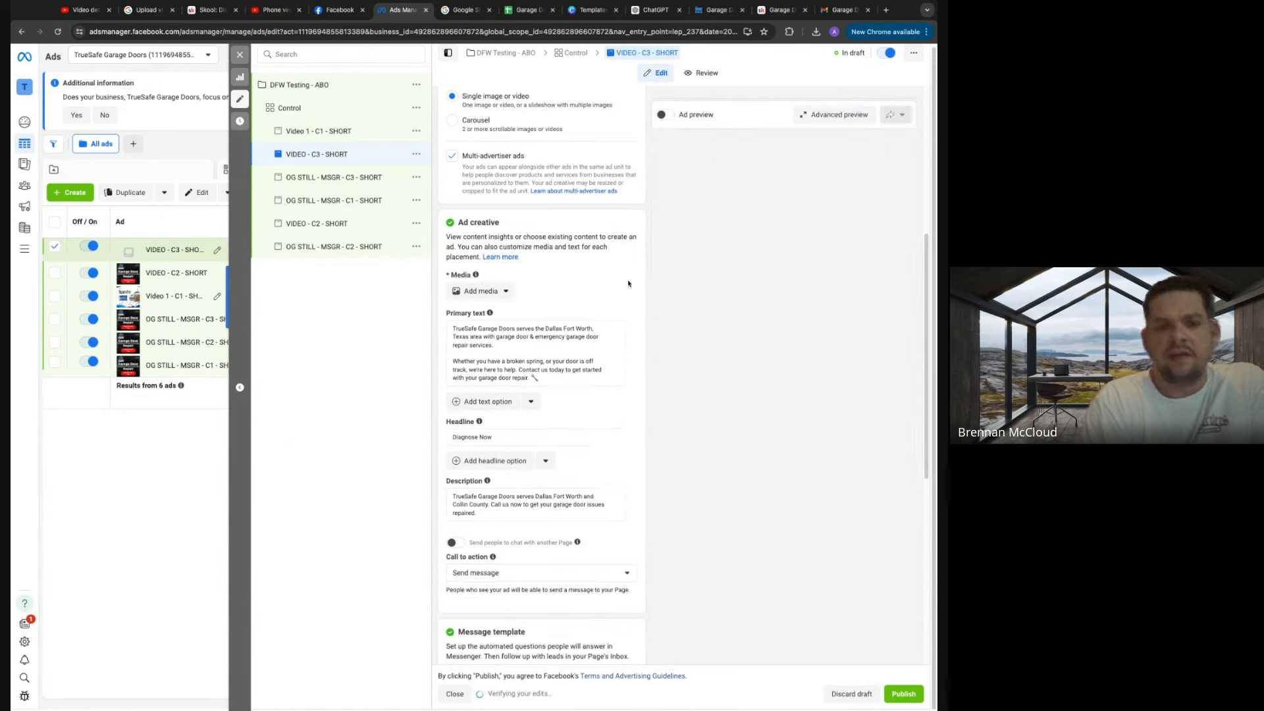
left_click(480, 290)
left_click(487, 332)
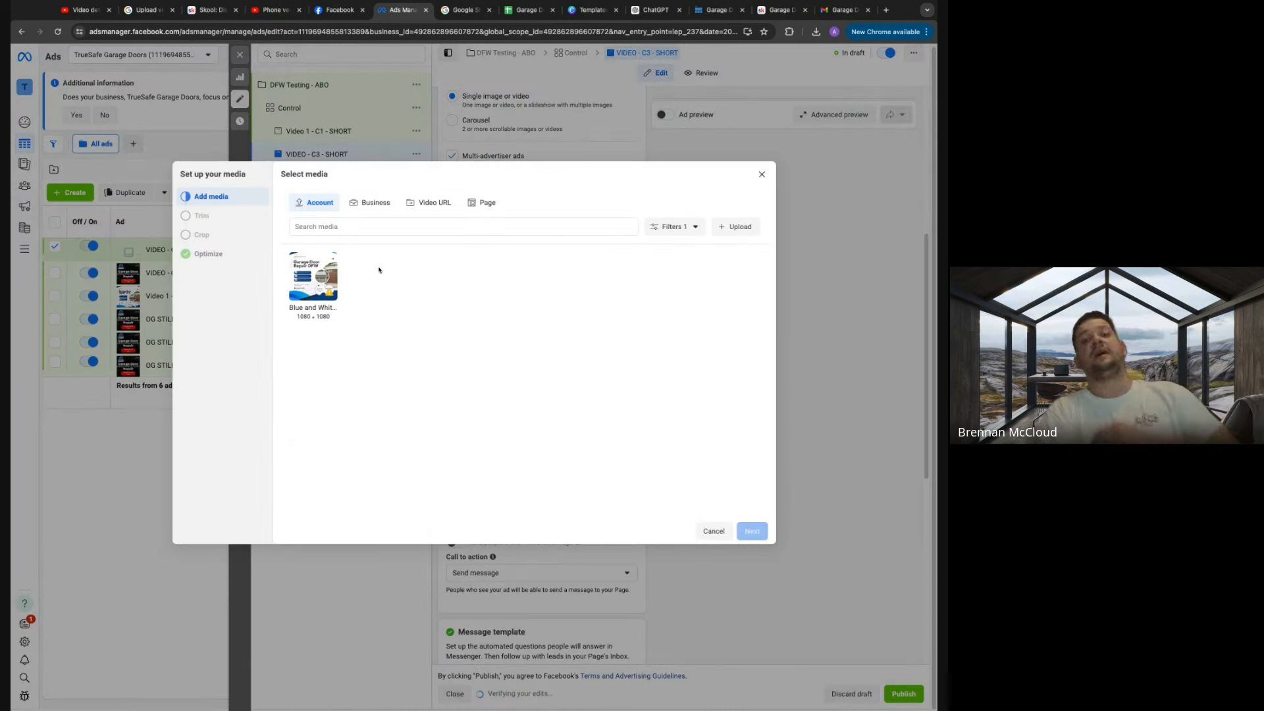
left_click(314, 276)
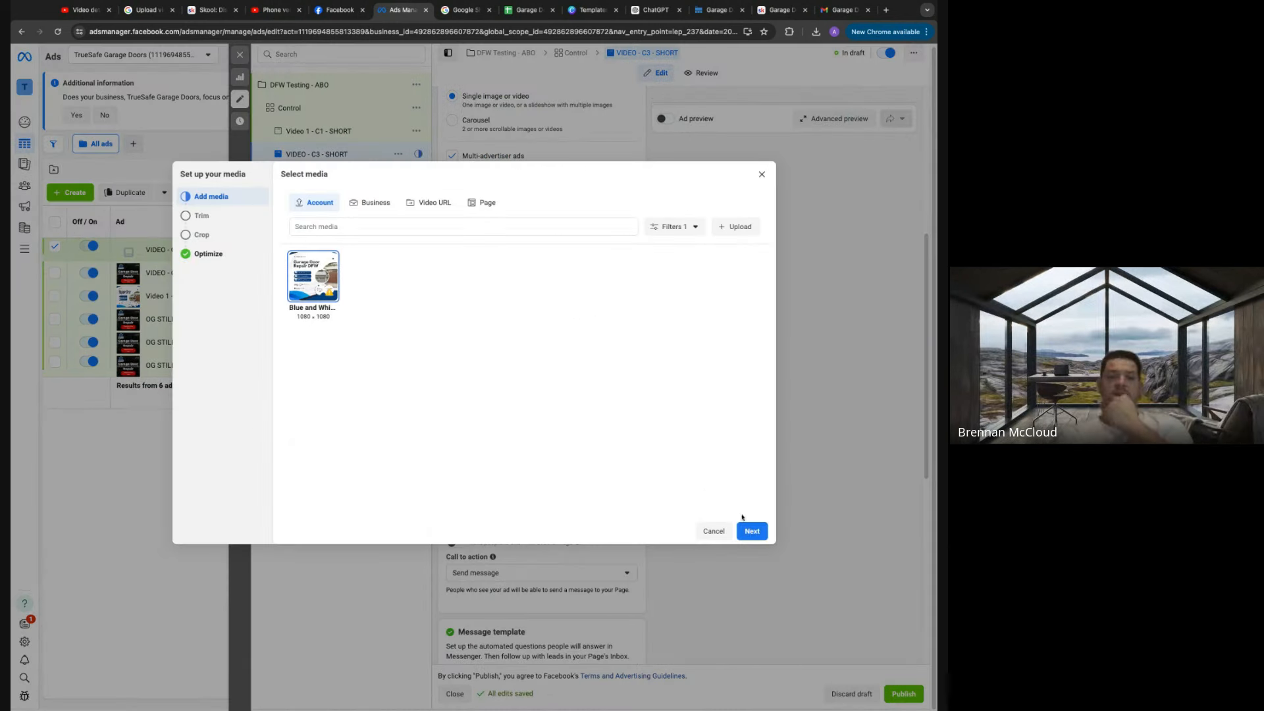
left_click(752, 531)
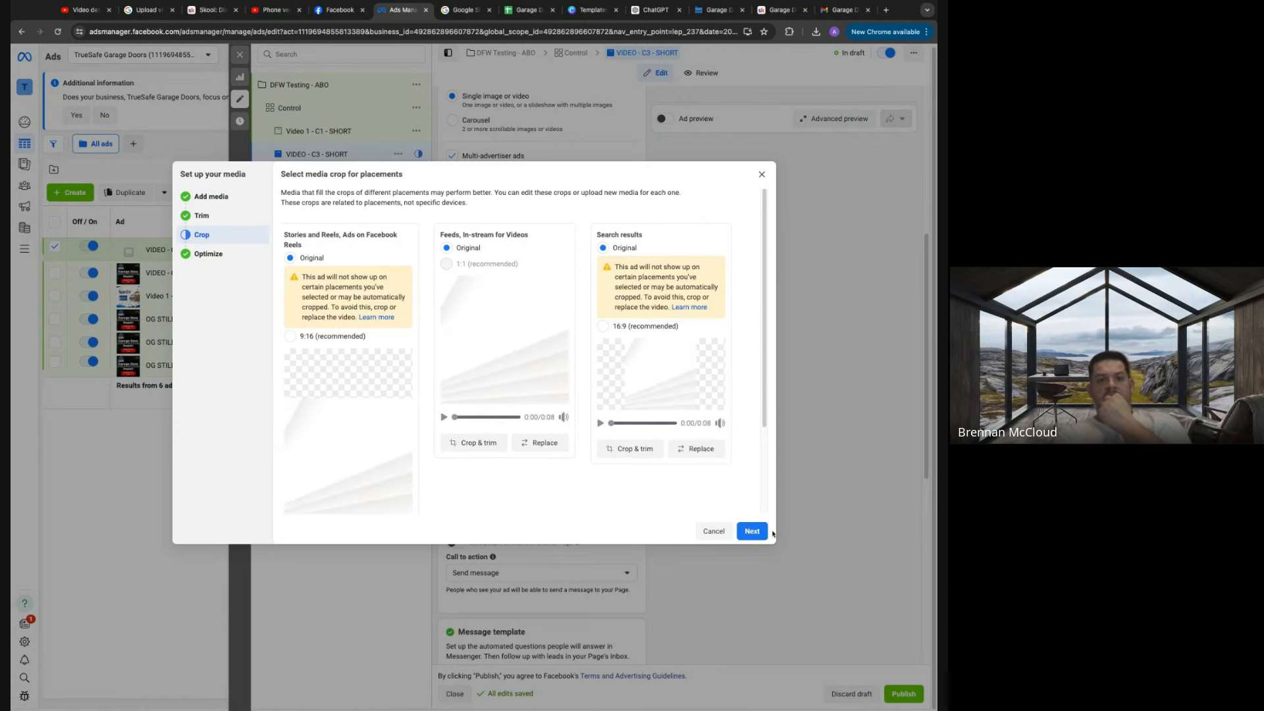
left_click(753, 531)
left_click(753, 532)
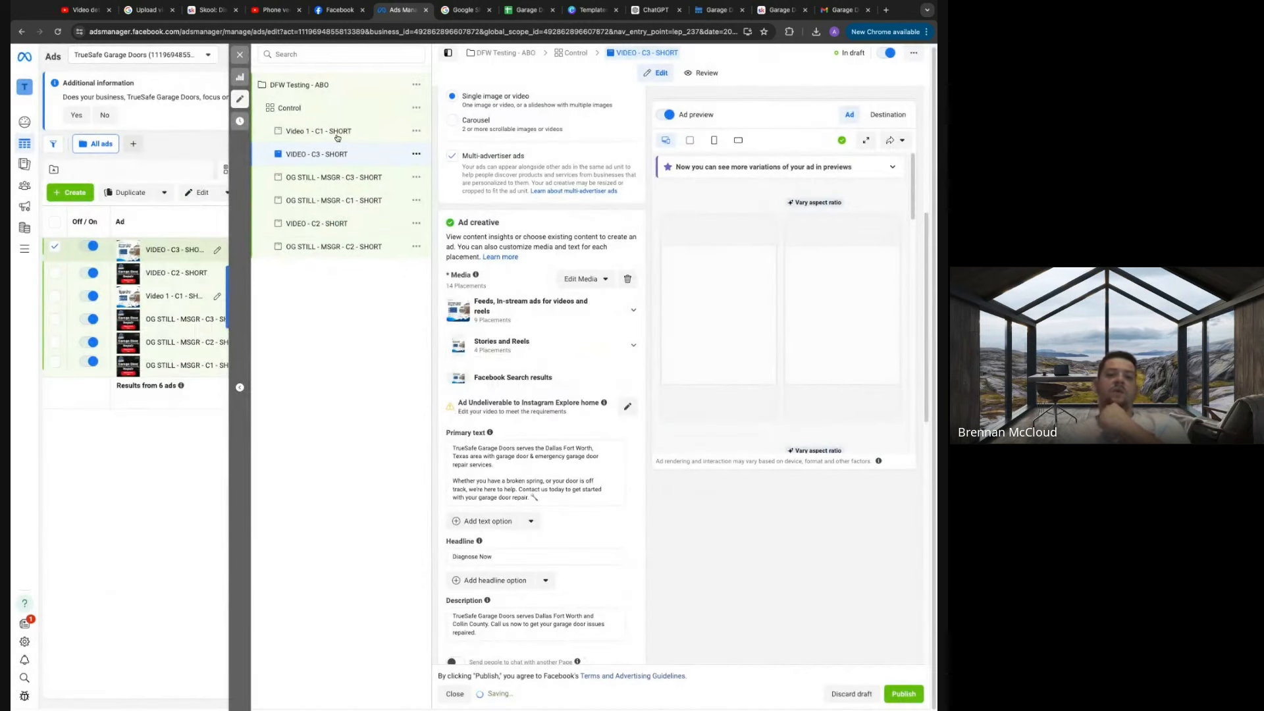
Replace the media of the "VIDEO - C2 - SHORT" ad with the same Blue and White account video, keeping original crops
left_click(339, 225)
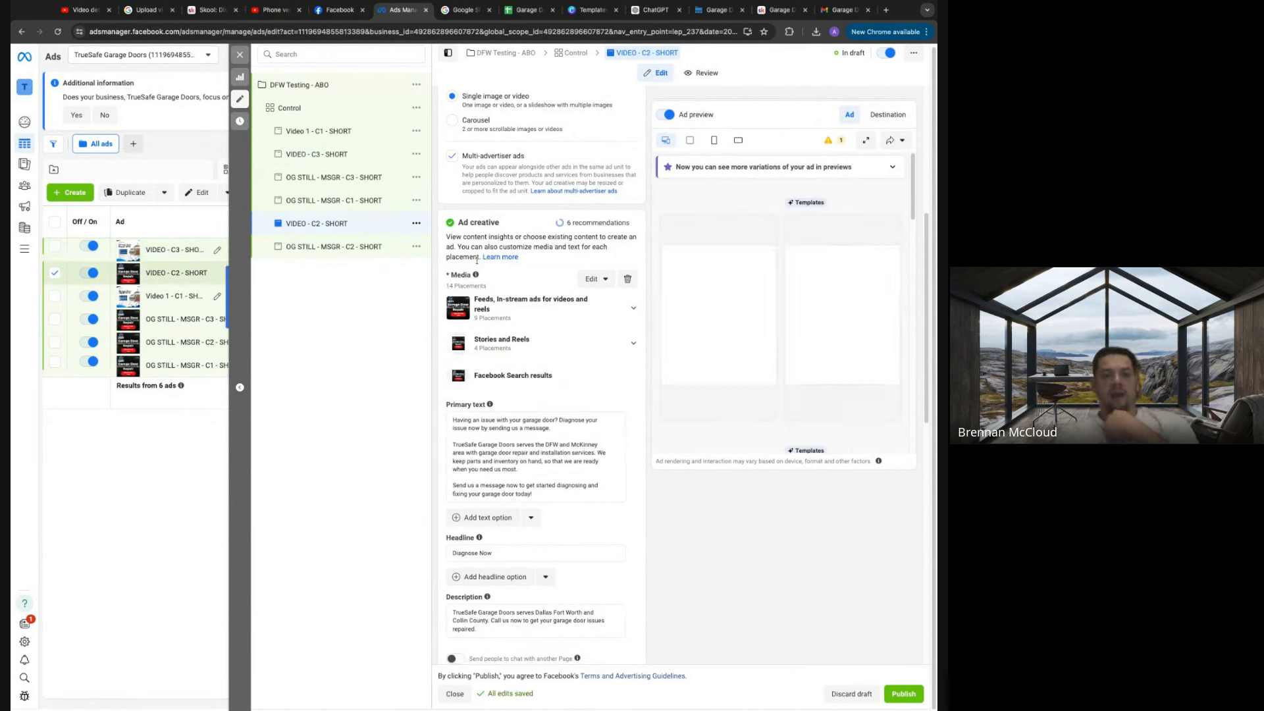
left_click(622, 306)
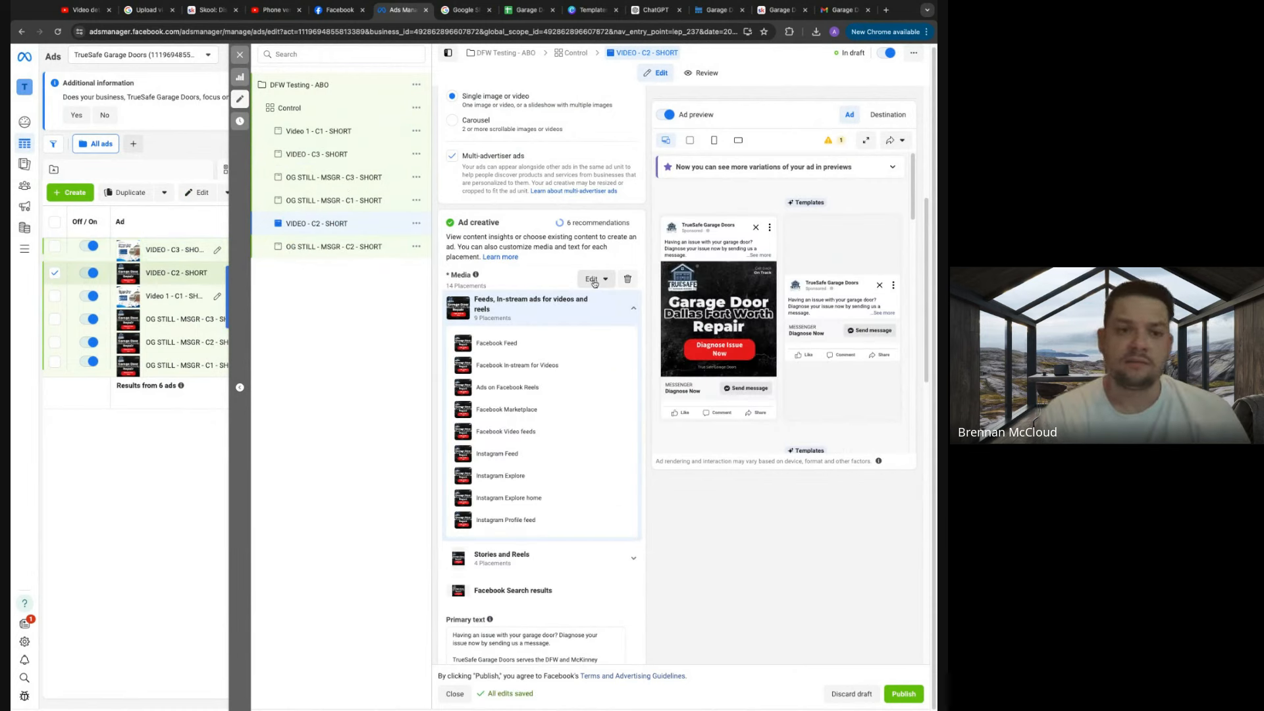
left_click(594, 282)
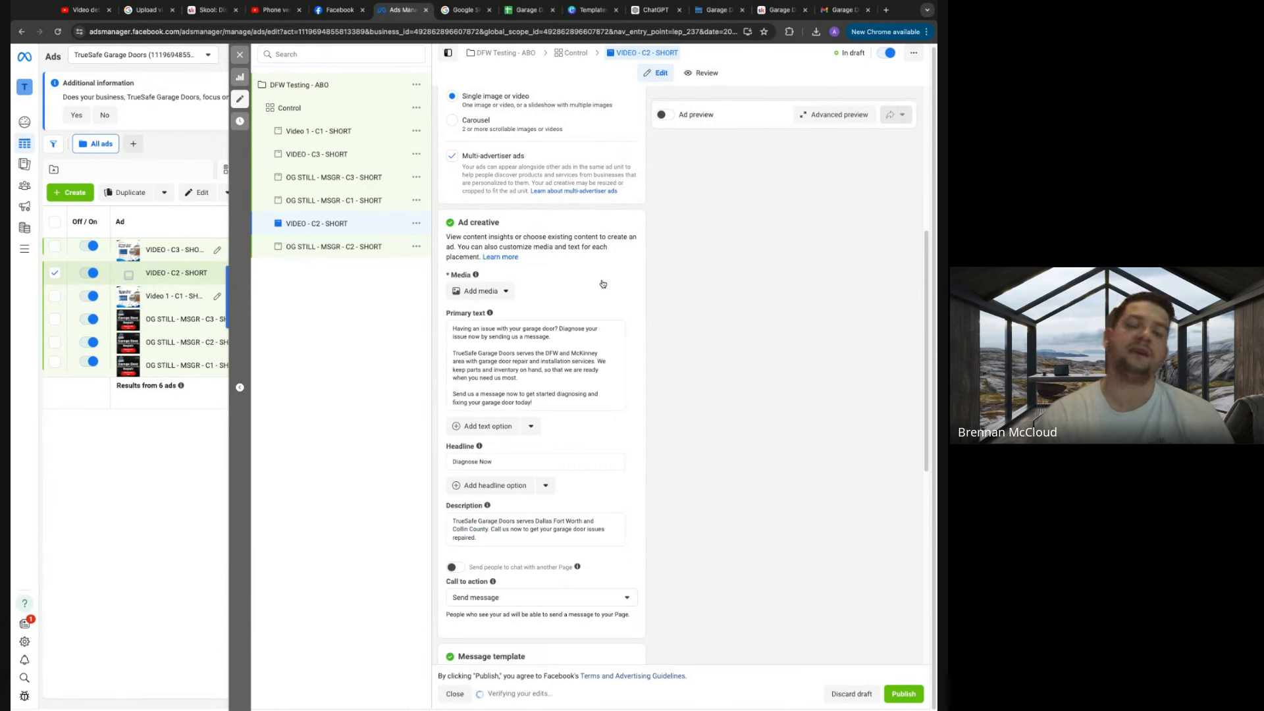
left_click(477, 291)
left_click(499, 332)
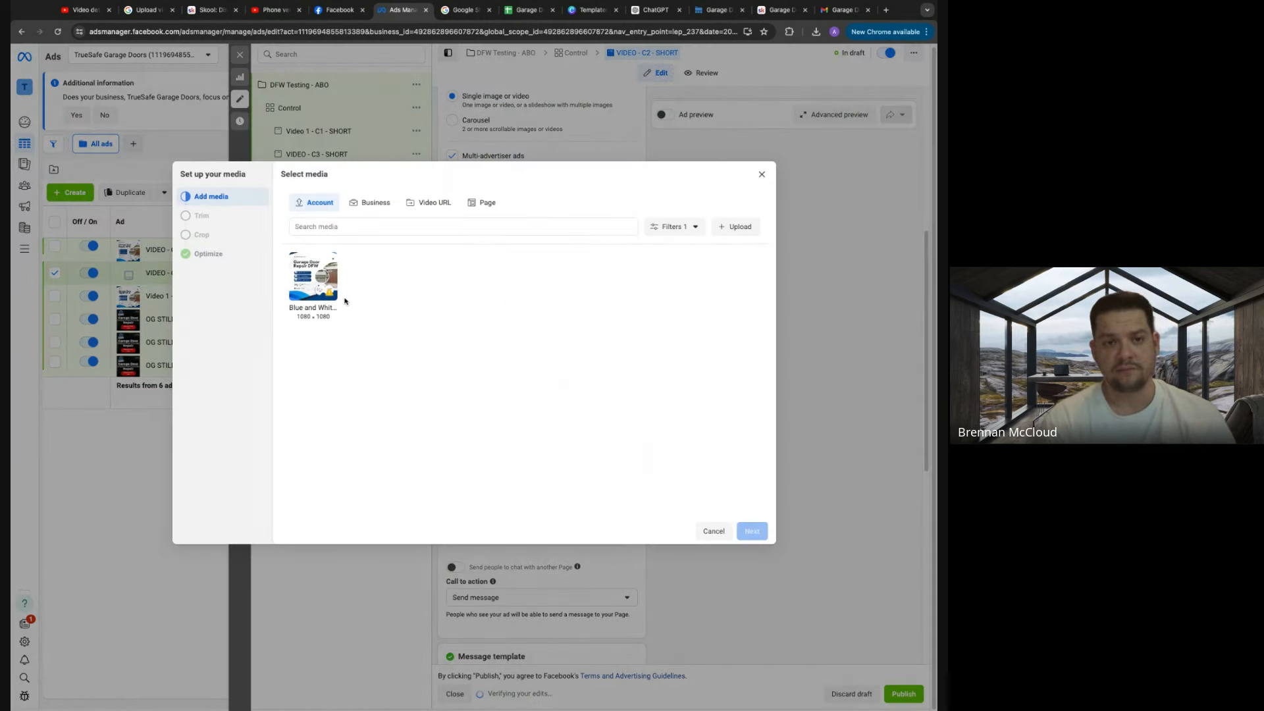
left_click(333, 295)
left_click(752, 531)
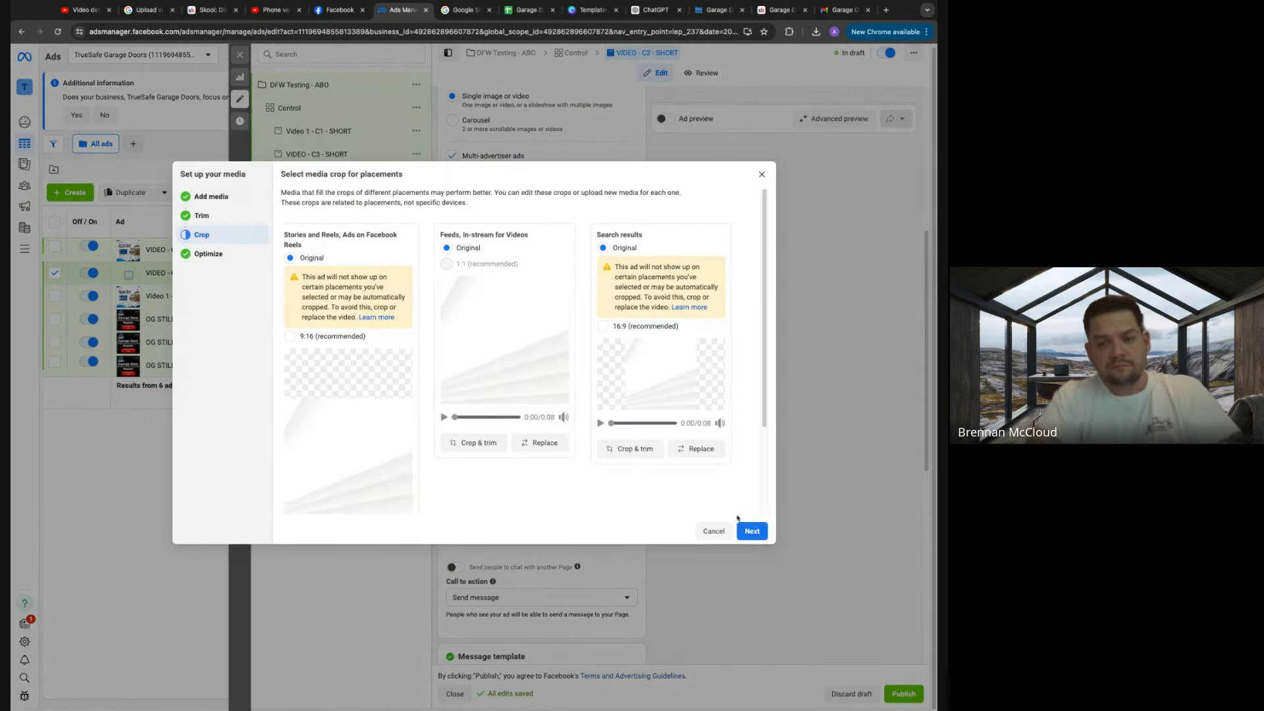
left_click(757, 536)
left_click(751, 532)
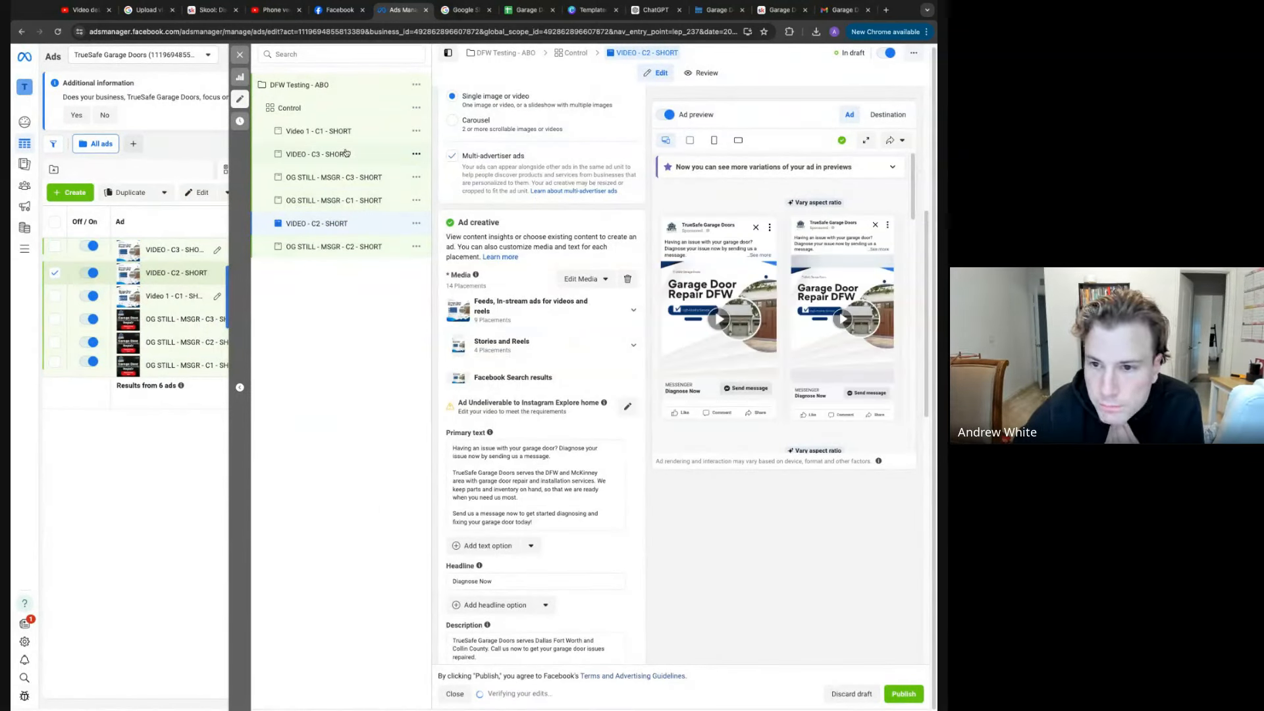
Quick-duplicate the "OG STILL - MSGR - C1 - SHORT" ad within its ad set and rename the copy "IMAGE - MSGR - C1 - SHORT"
left_click(416, 200)
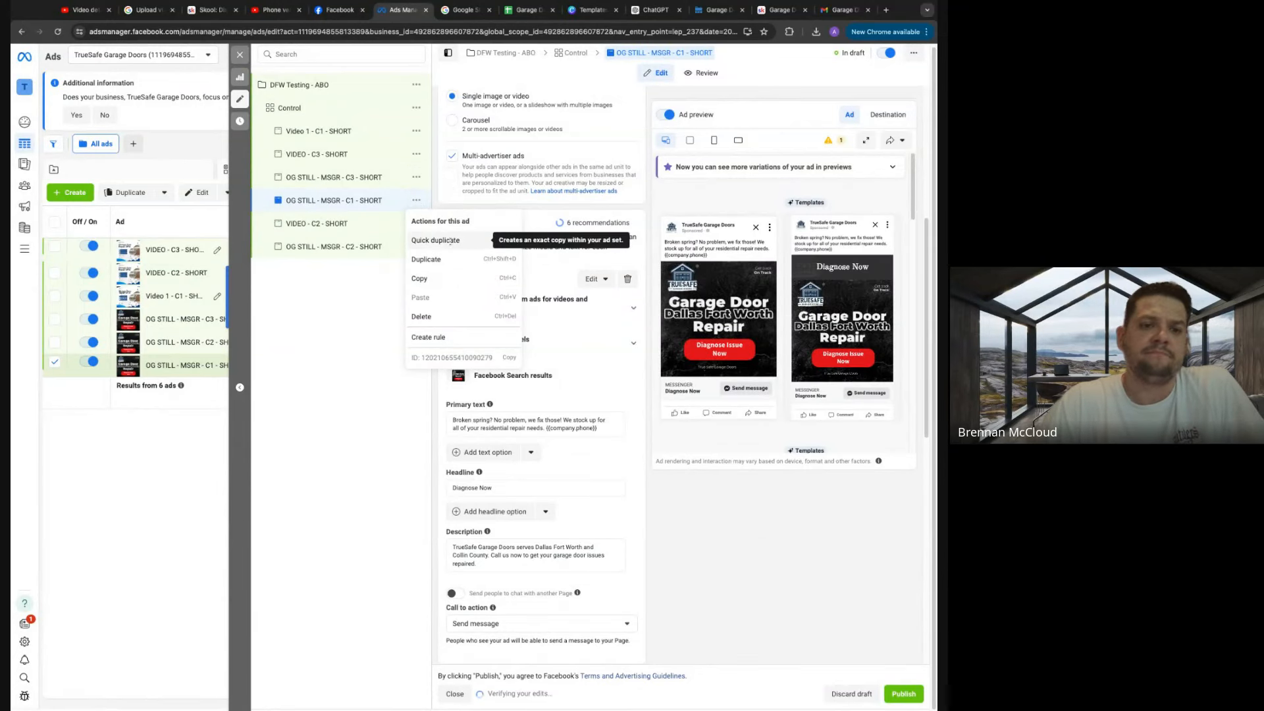
left_click(442, 241)
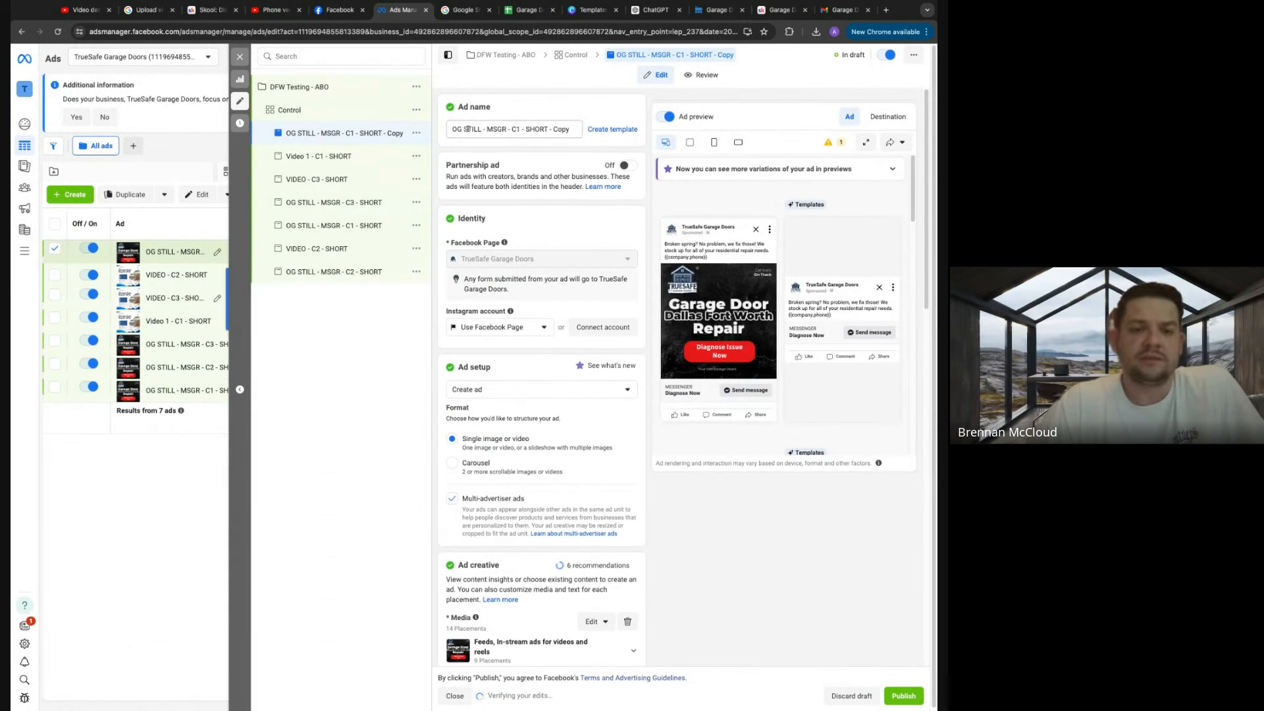
left_click_drag(481, 129, 442, 130)
type("IMAGE")
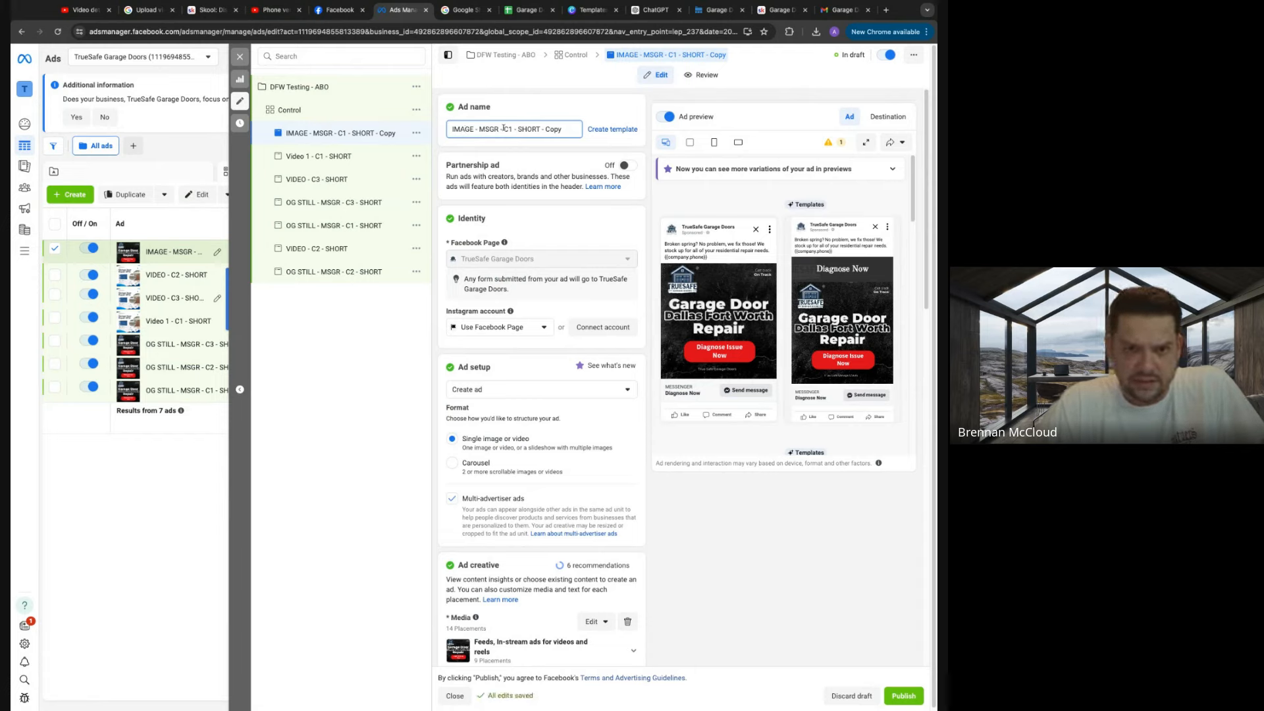
double_click(550, 129)
key("BackSpace")
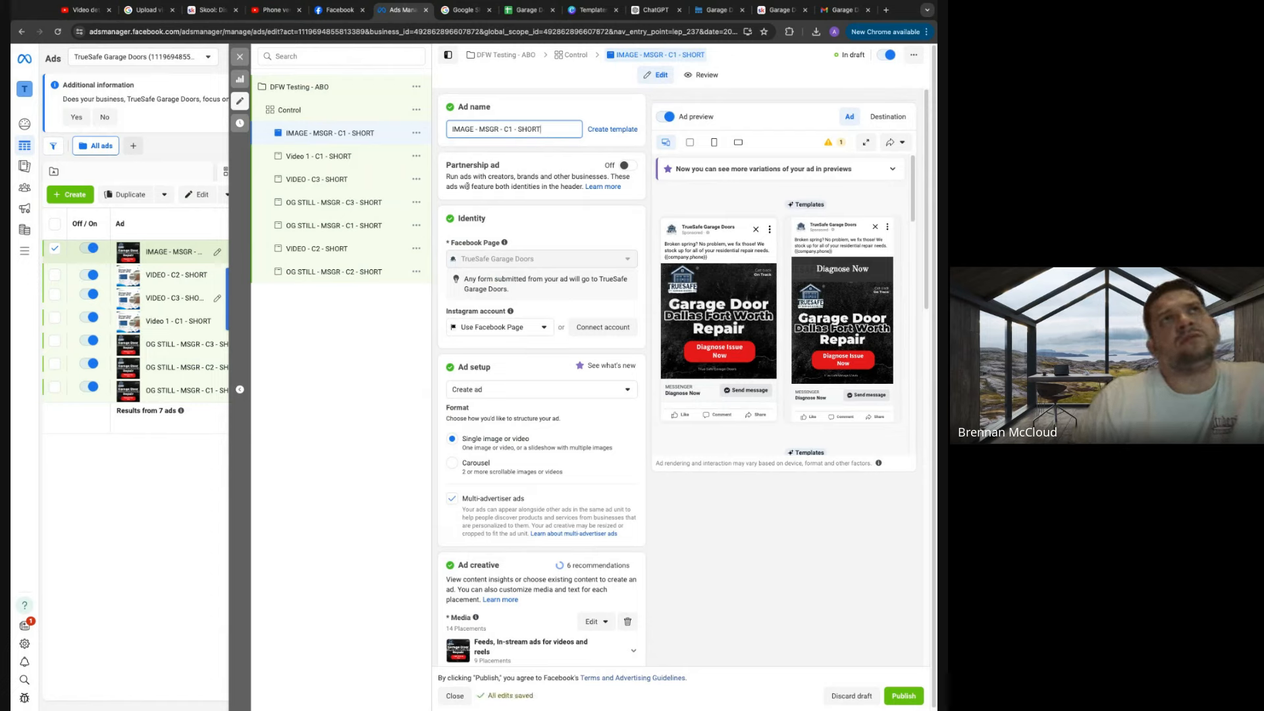
Remove the existing media from the "IMAGE - MSGR - C1 - SHORT" ad and start adding a new image
scroll(507, 270, "down", 2)
scroll(527, 316, "up", 2)
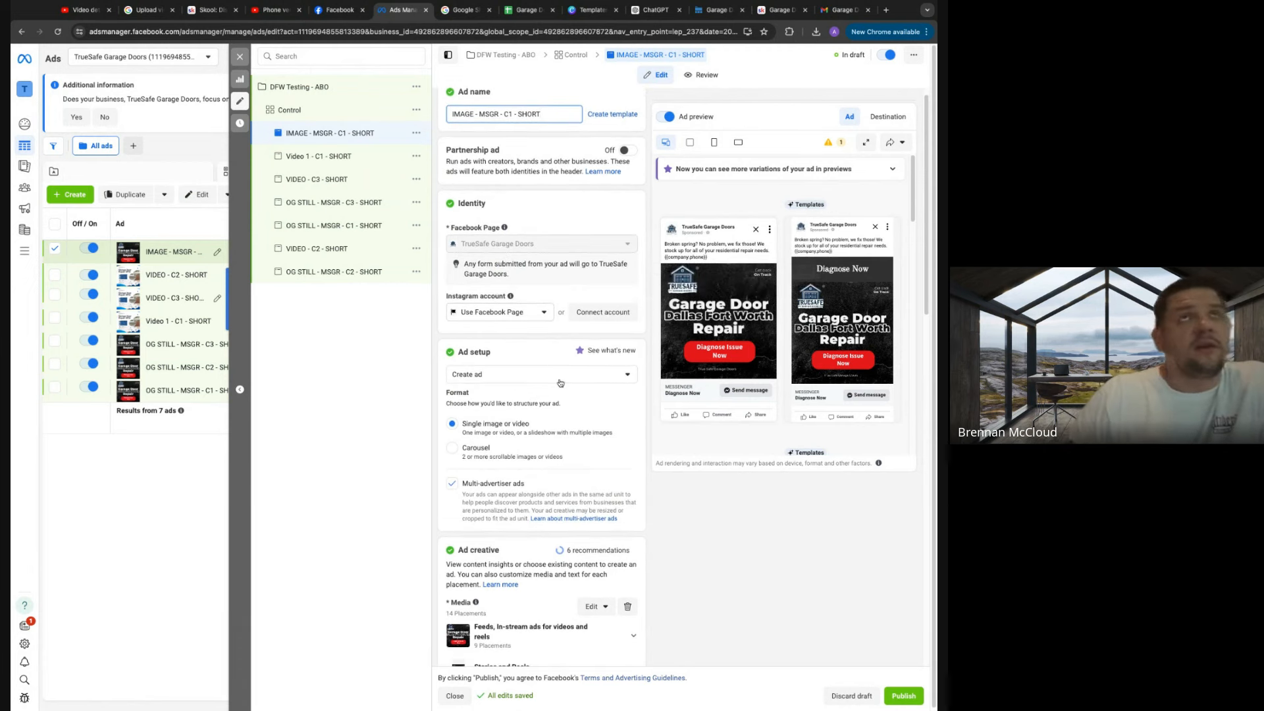
scroll(560, 380, "down", 4)
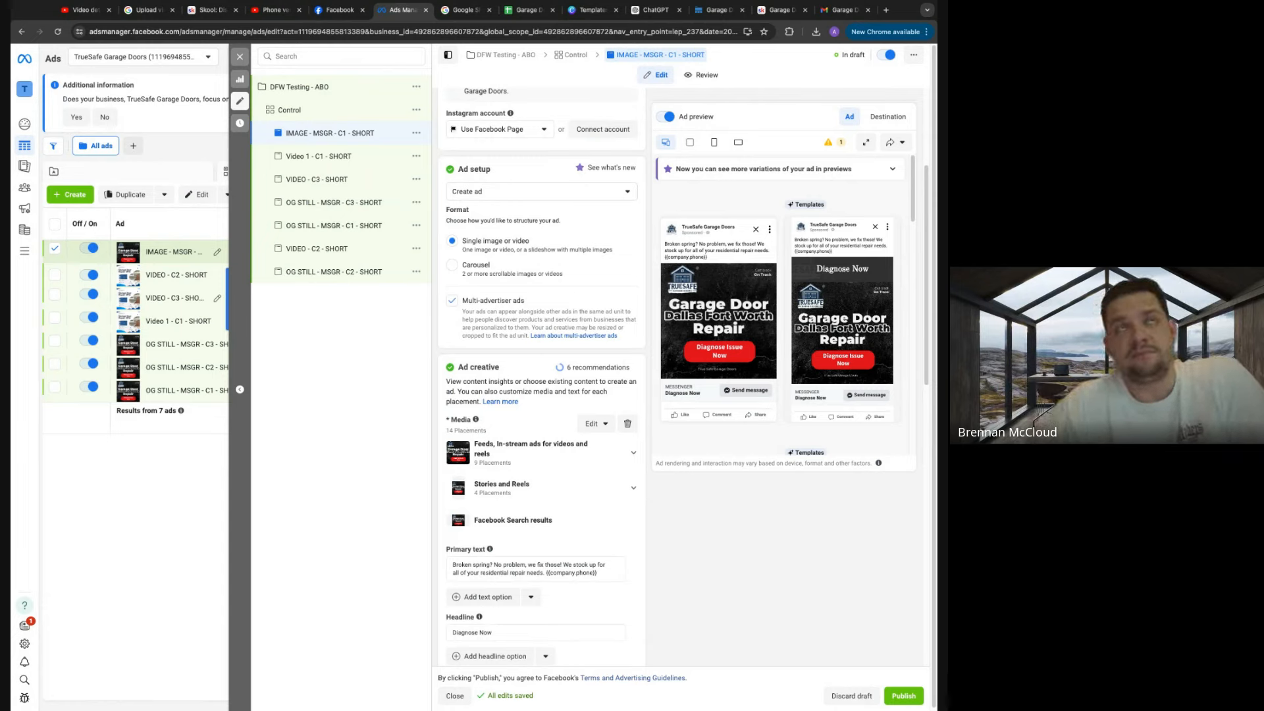
scroll(557, 395, "down", 2)
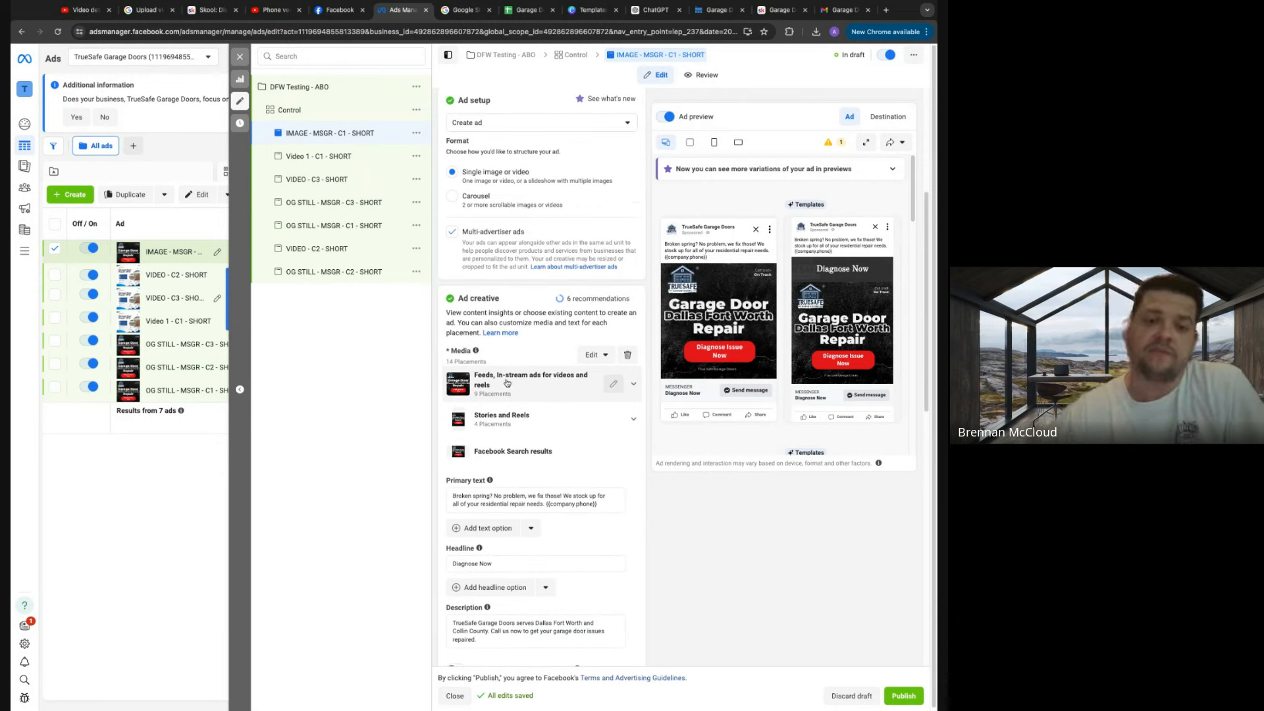
left_click(628, 356)
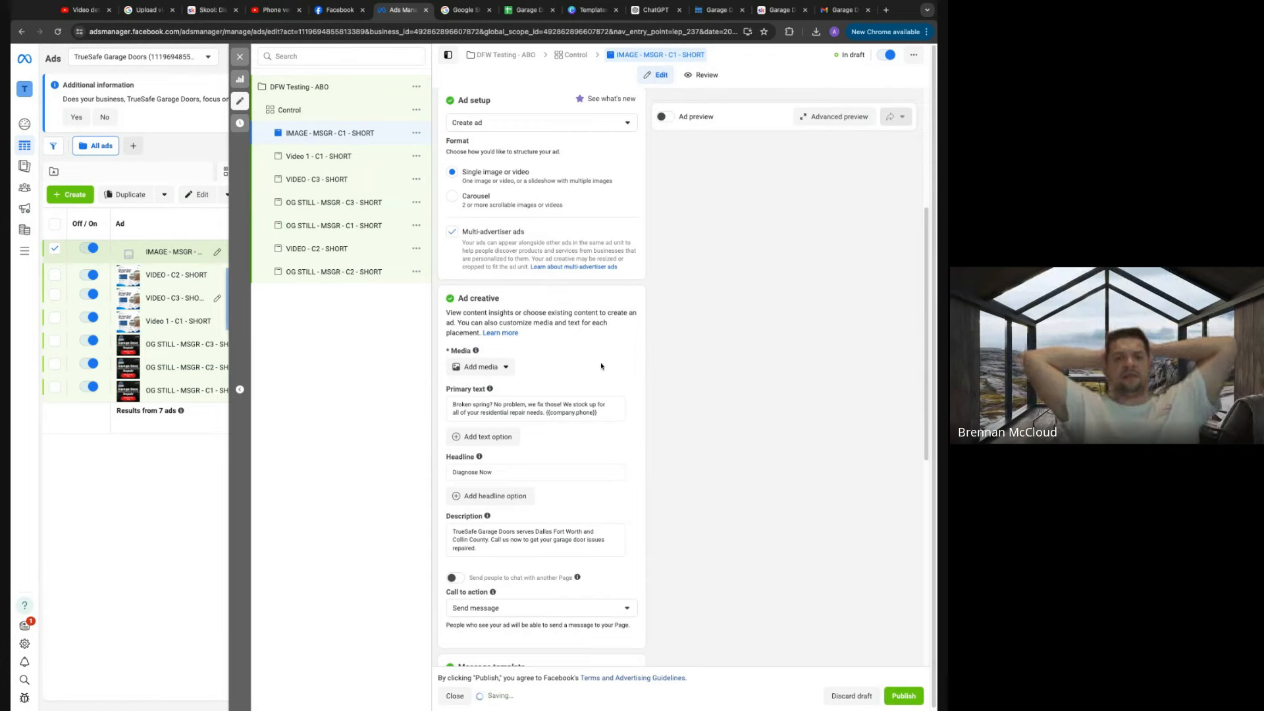
left_click(504, 371)
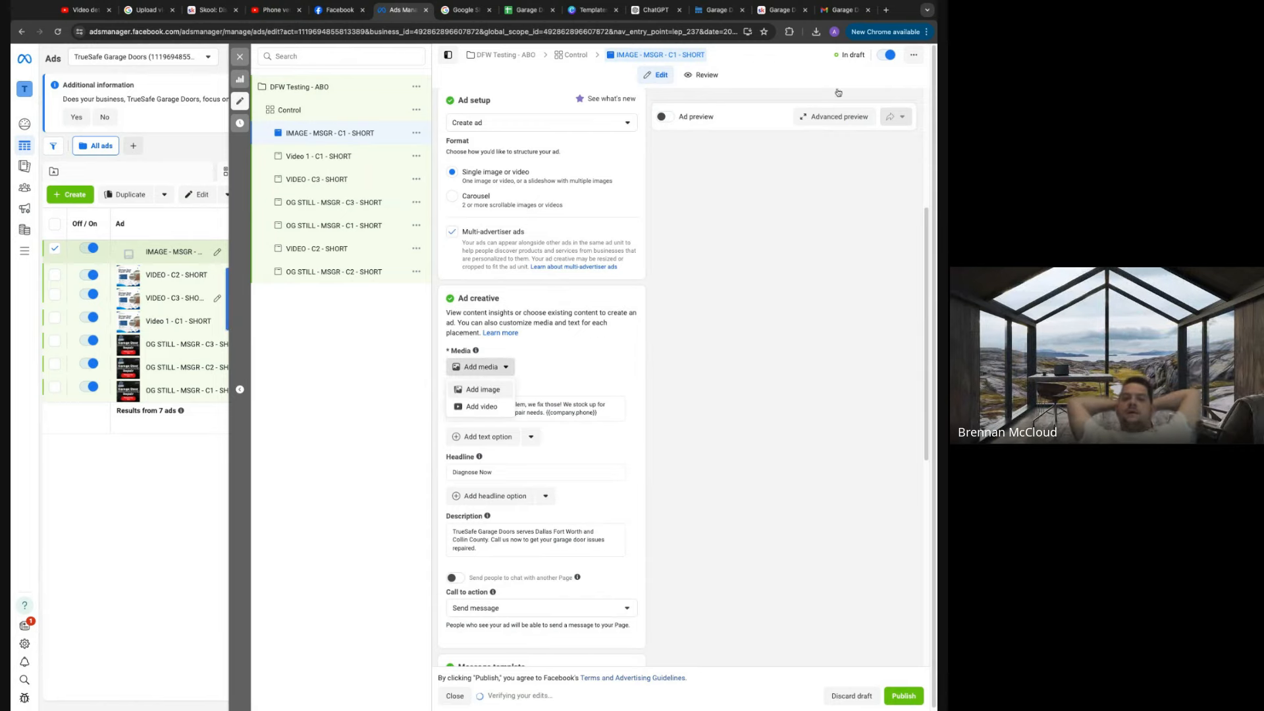
left_click(496, 390)
Open a new browser tab and search the web for "google stock photos"
left_click(886, 10)
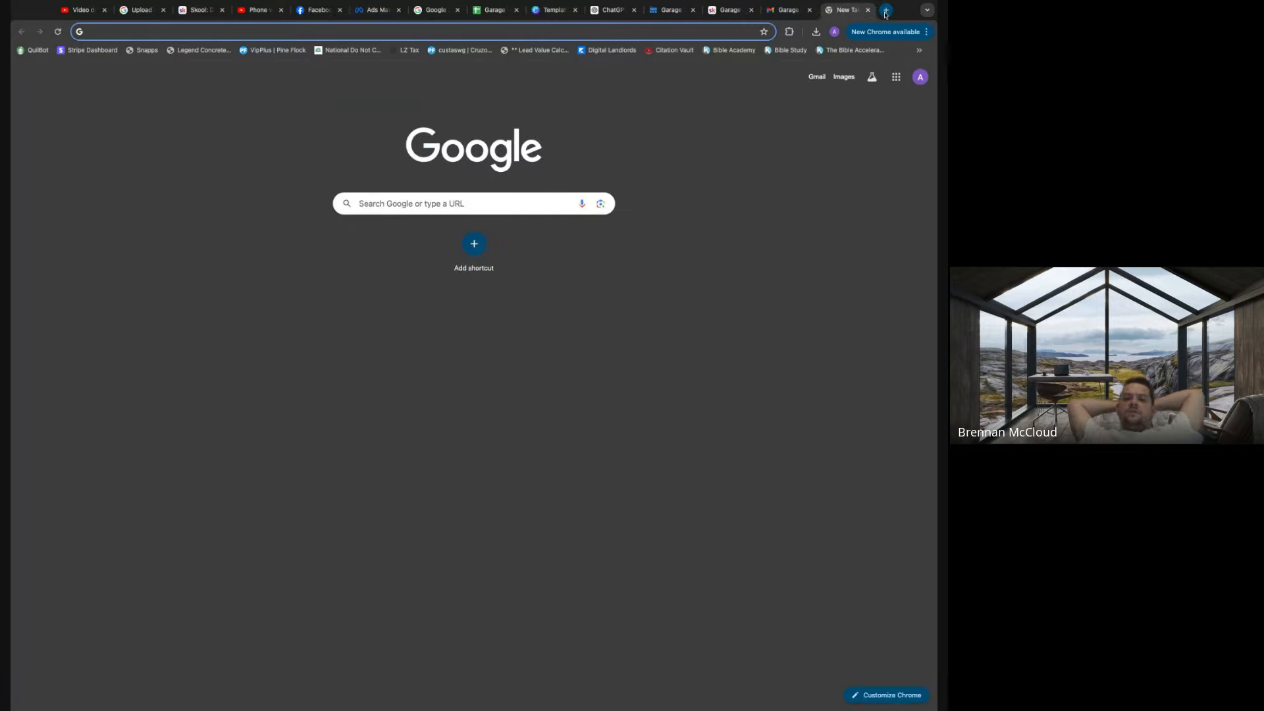
type("google so")
type("ock photos")
key("Return")
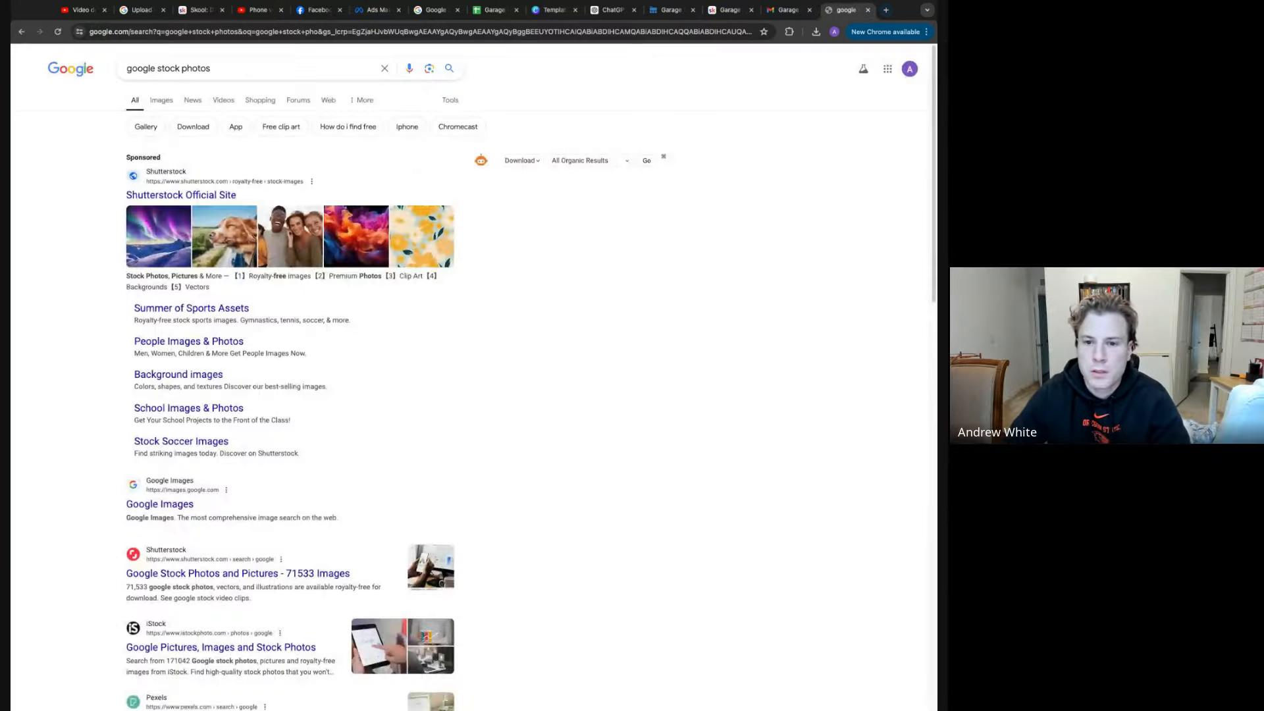
Search the web for "adobe stock photos", open the Adobe Stock site and search it for "garage door repair"
triple_click(170, 71)
type("ad")
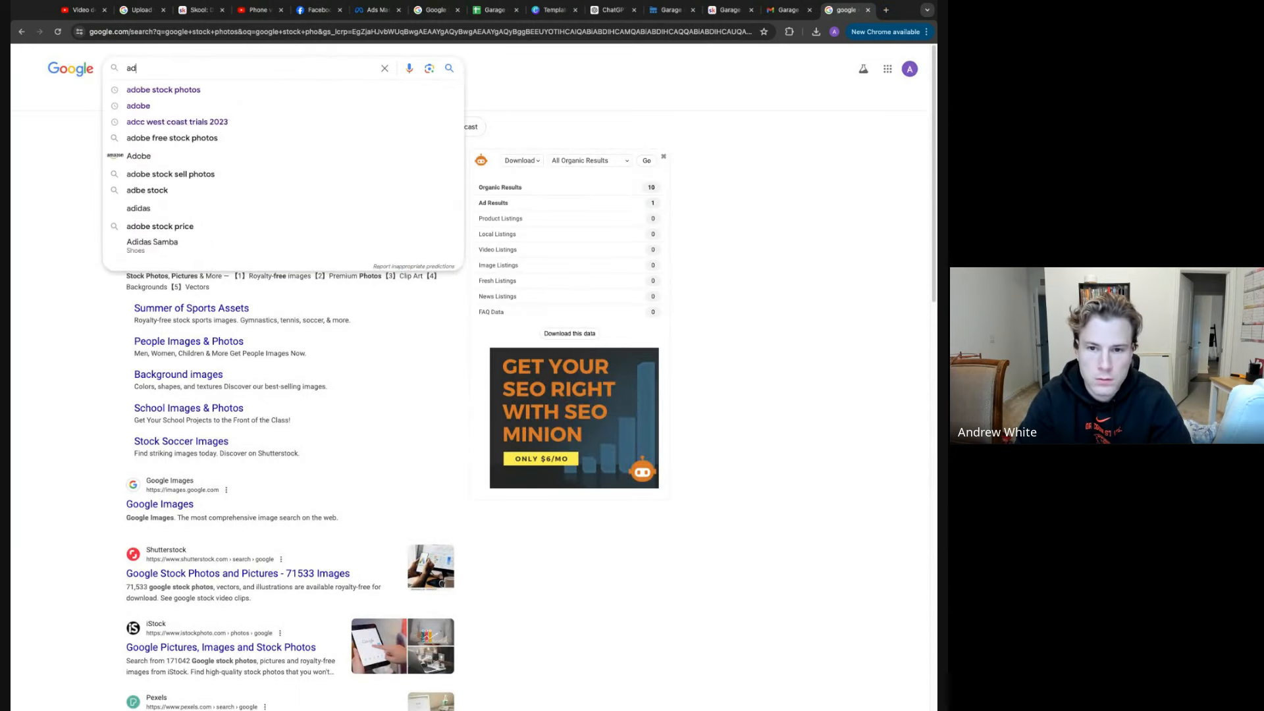
type("obe stock photos")
key("Return")
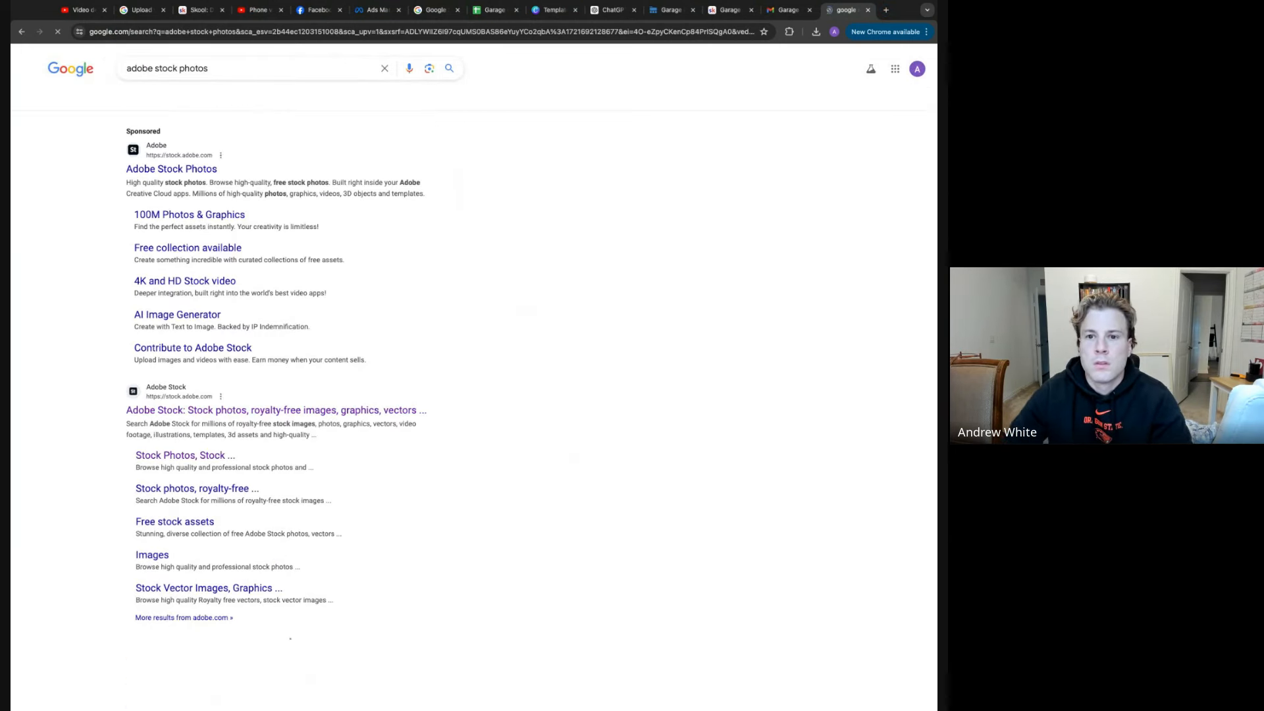
left_click(190, 169)
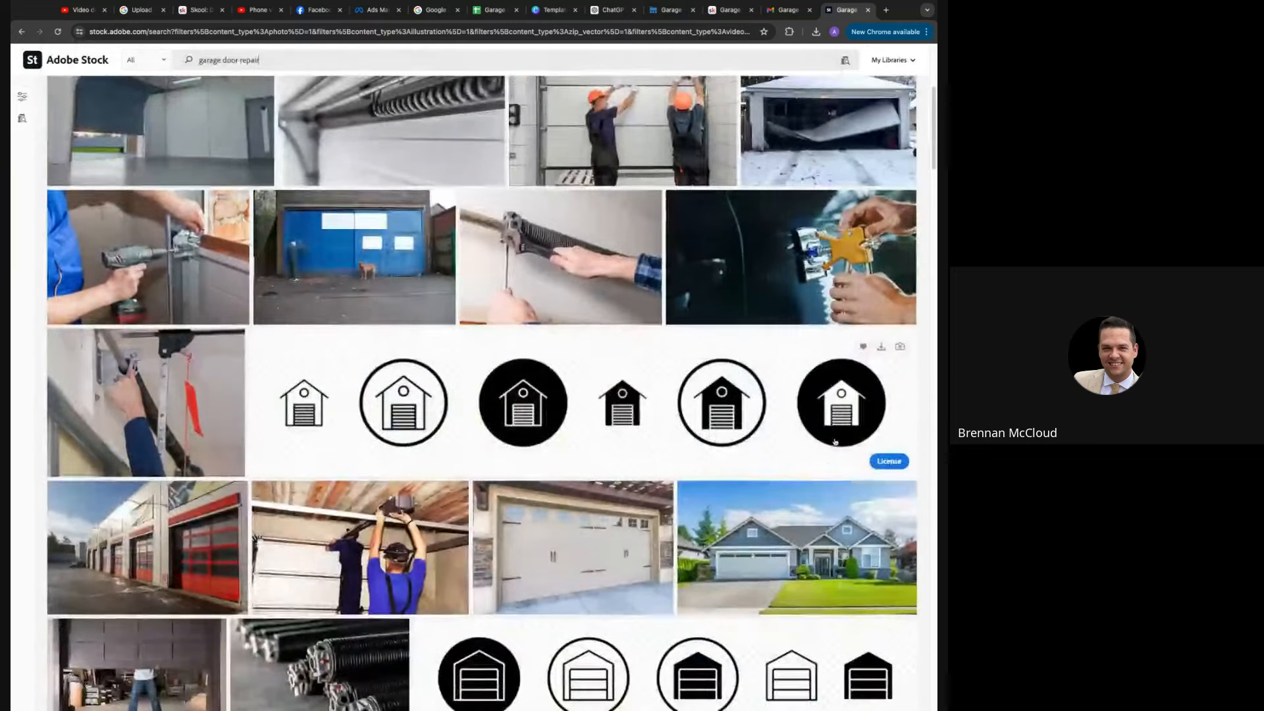
Look through the first two pages of Adobe Stock's garage door repair results for a suitable ad photo, returning to page one
scroll(819, 444, "down", 5)
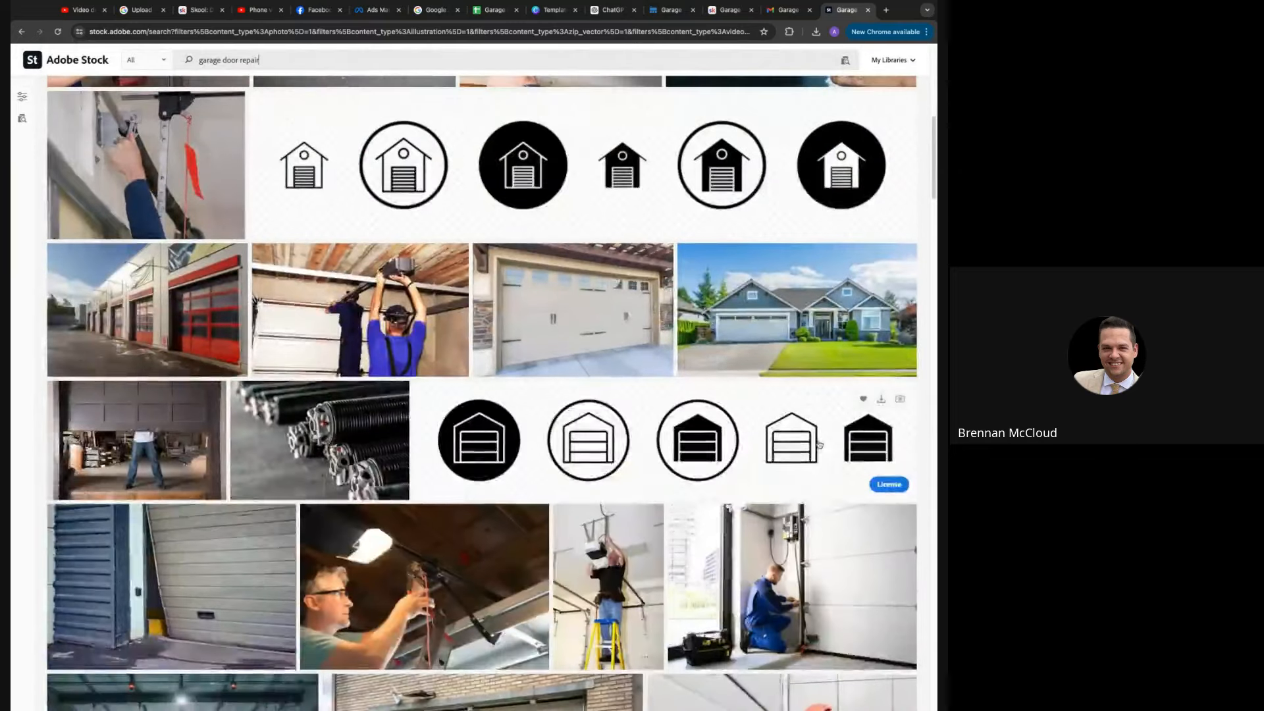
scroll(819, 445, "down", 1)
scroll(819, 444, "down", 5)
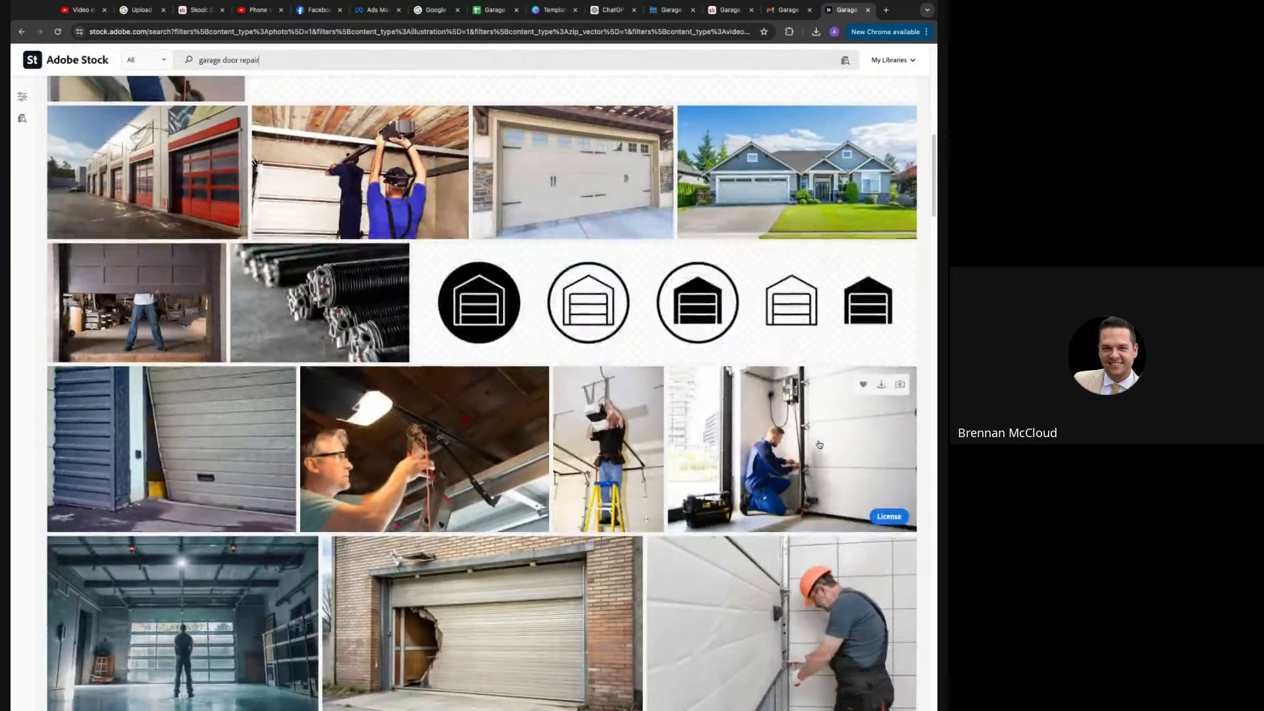
scroll(818, 444, "down", 3)
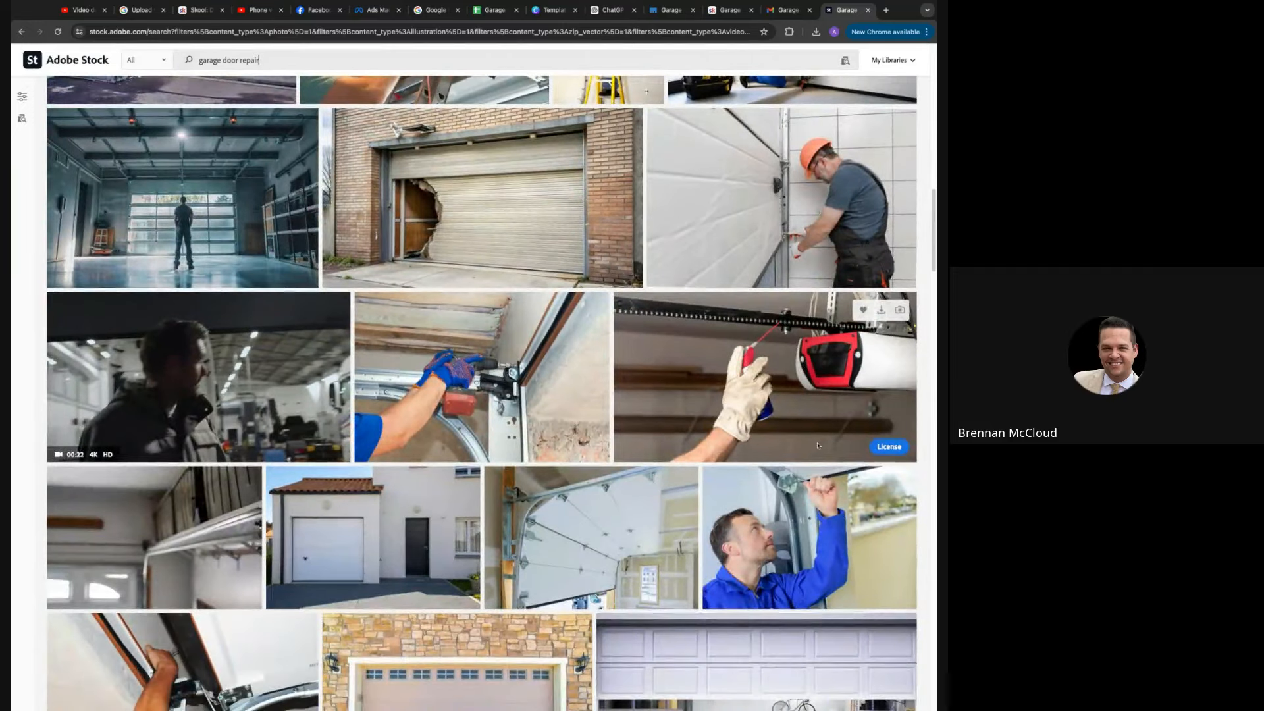
scroll(817, 446, "down", 1)
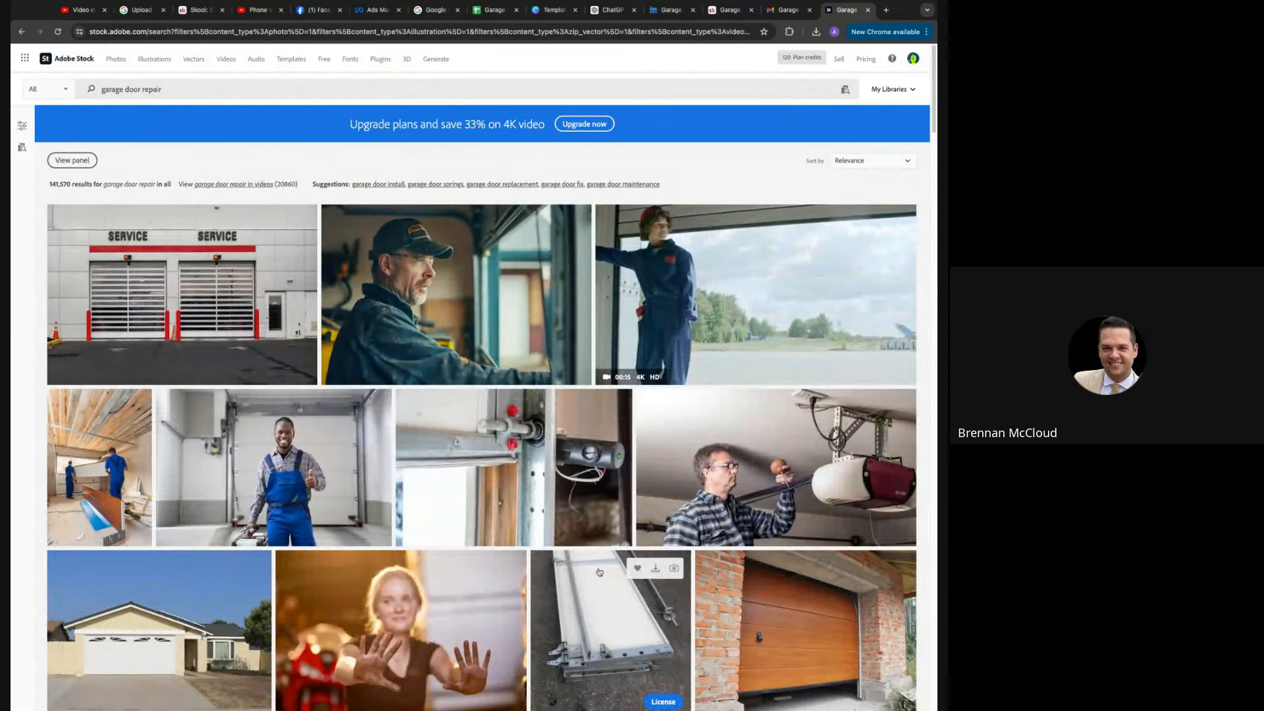
scroll(593, 569, "down", 8)
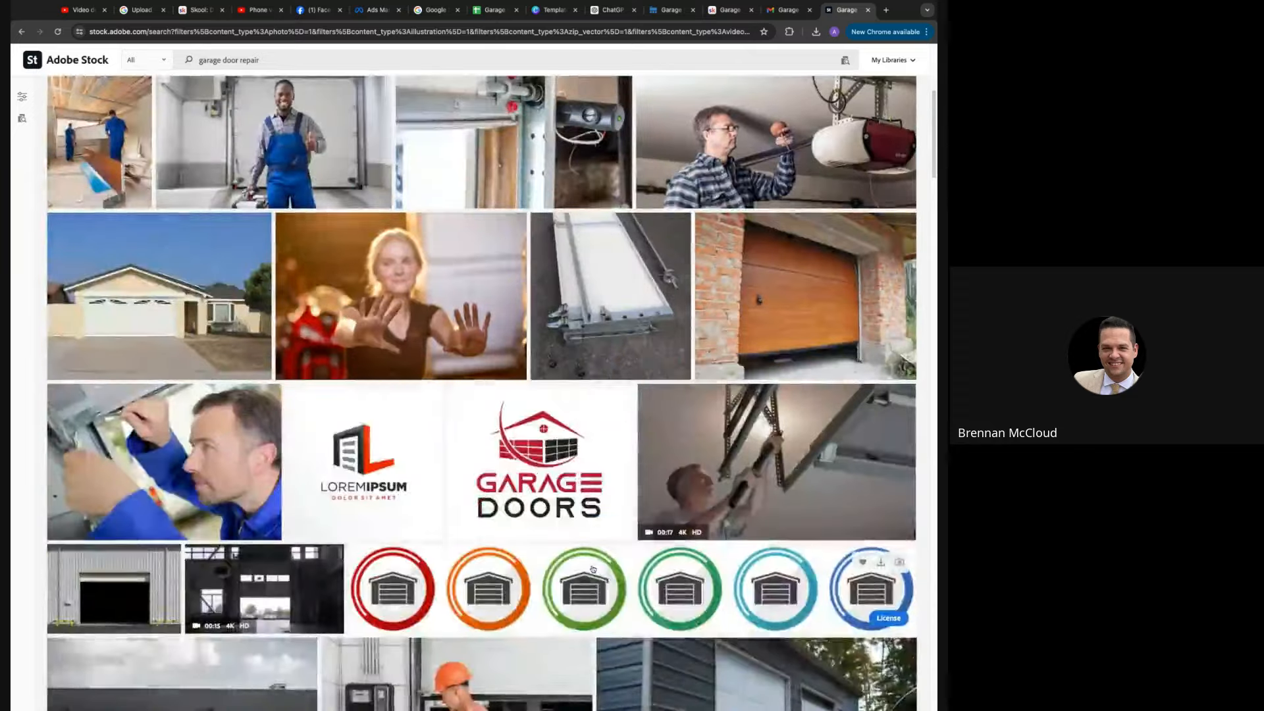
scroll(571, 555, "down", 8)
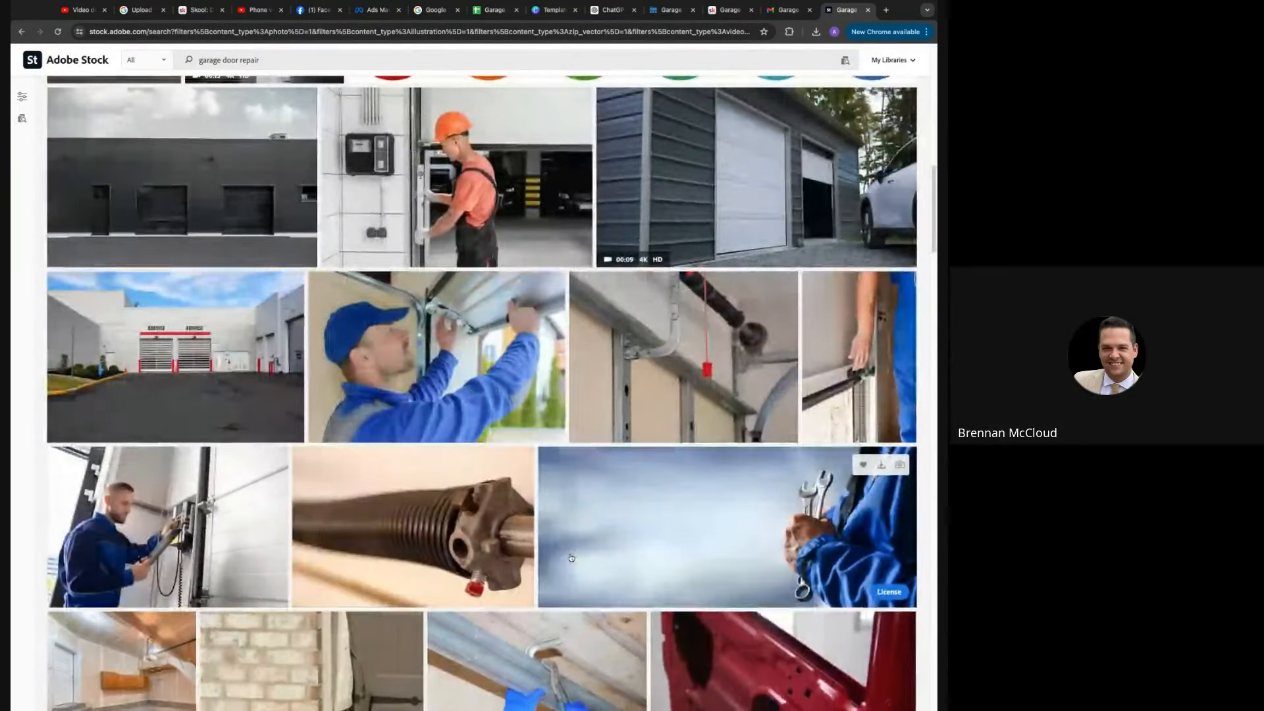
scroll(570, 558, "down", 15)
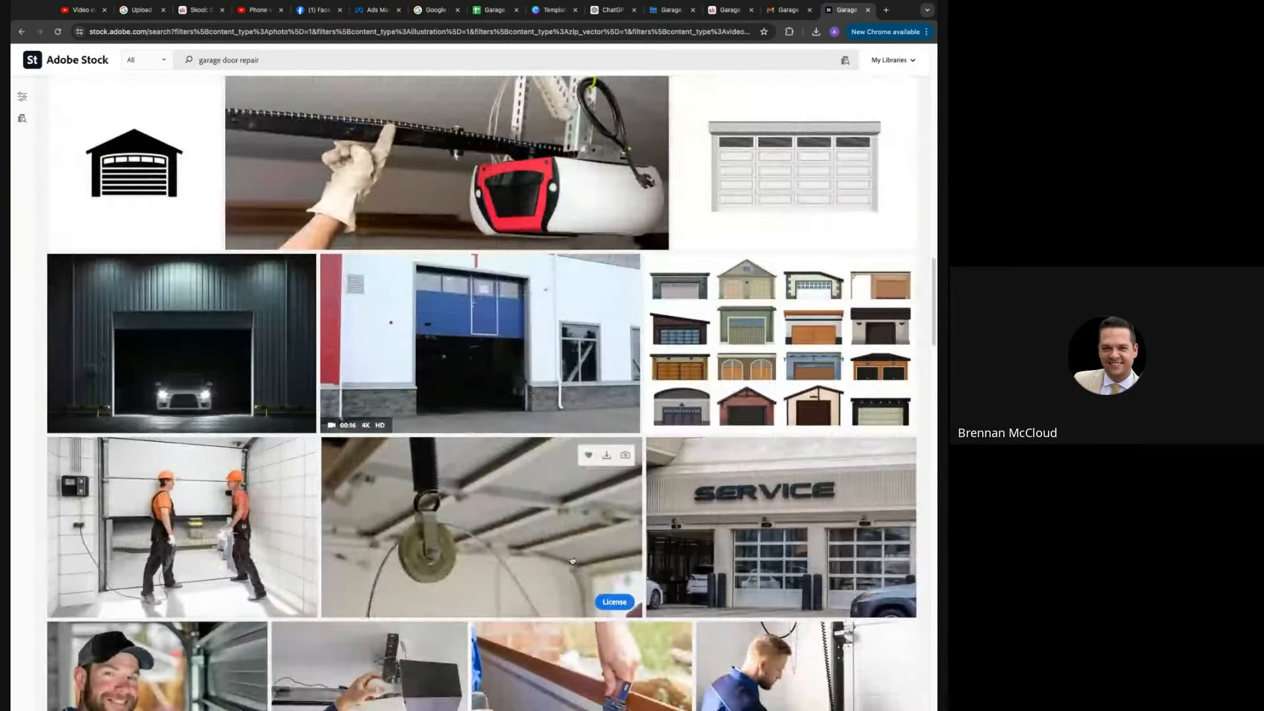
scroll(575, 566, "down", 20)
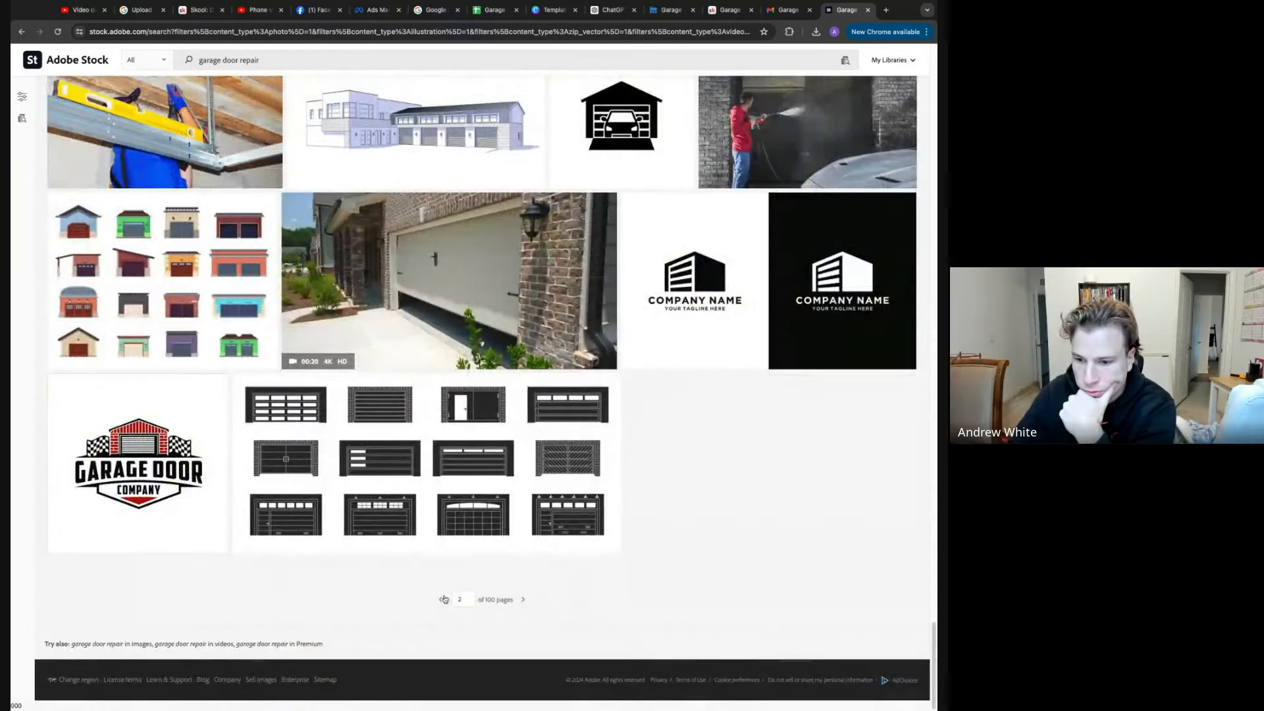
left_click(442, 599)
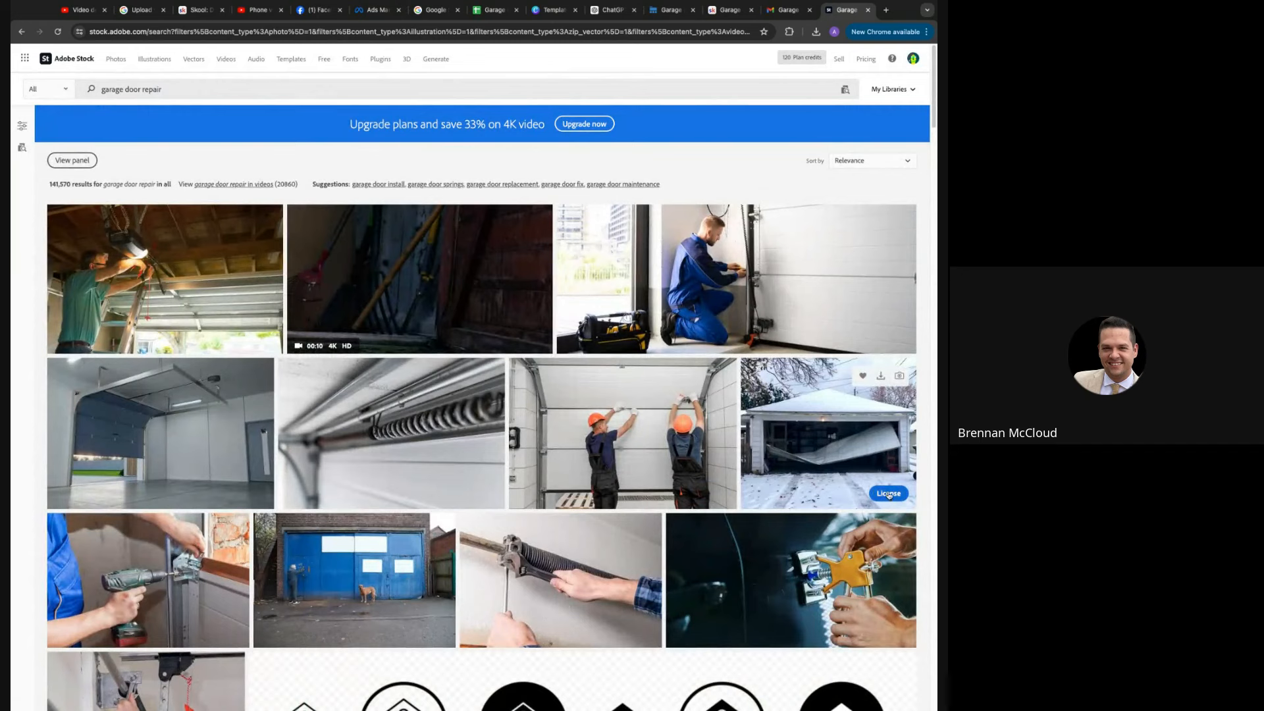
License the stock photo of the snow-covered garage with the broken door and switch back to Ads Manager
left_click(890, 493)
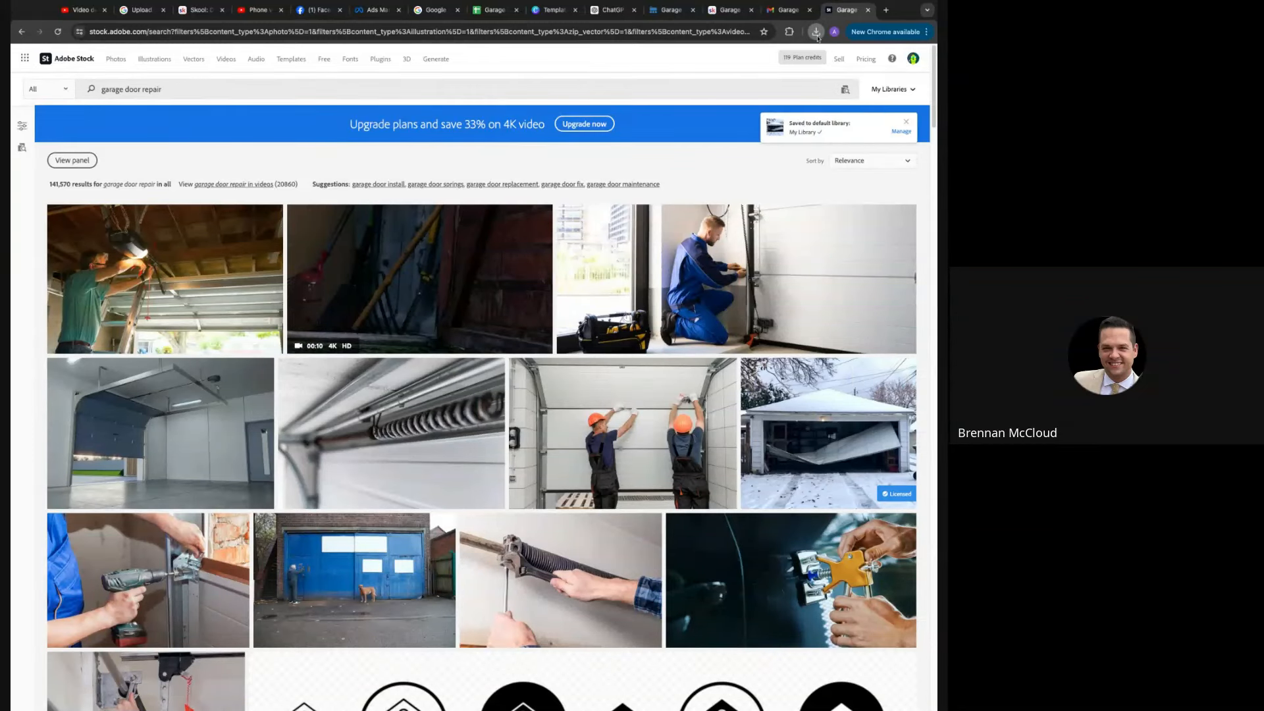
left_click(377, 11)
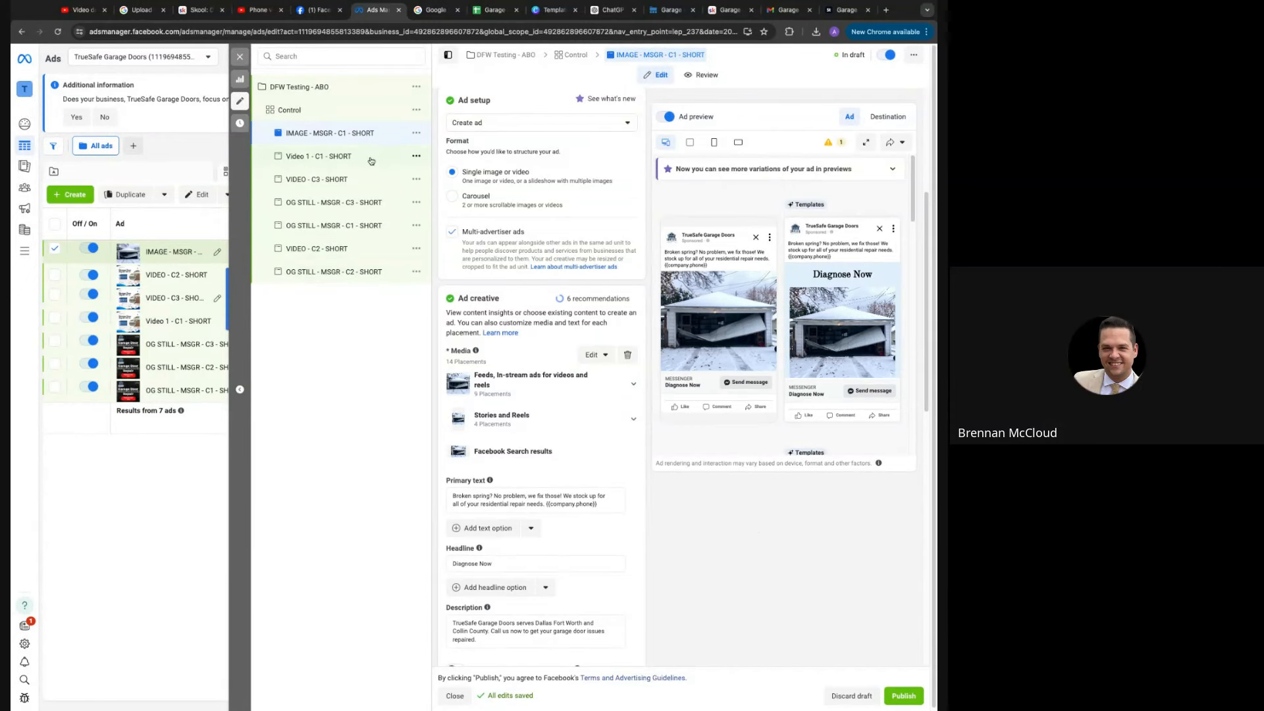
Duplicate the "OG STILL - MSGR - C2 - SHORT" ad and rename the copy "IMAGE - MSGR - C2 - SHORT"
scroll(488, 238, "up", 5)
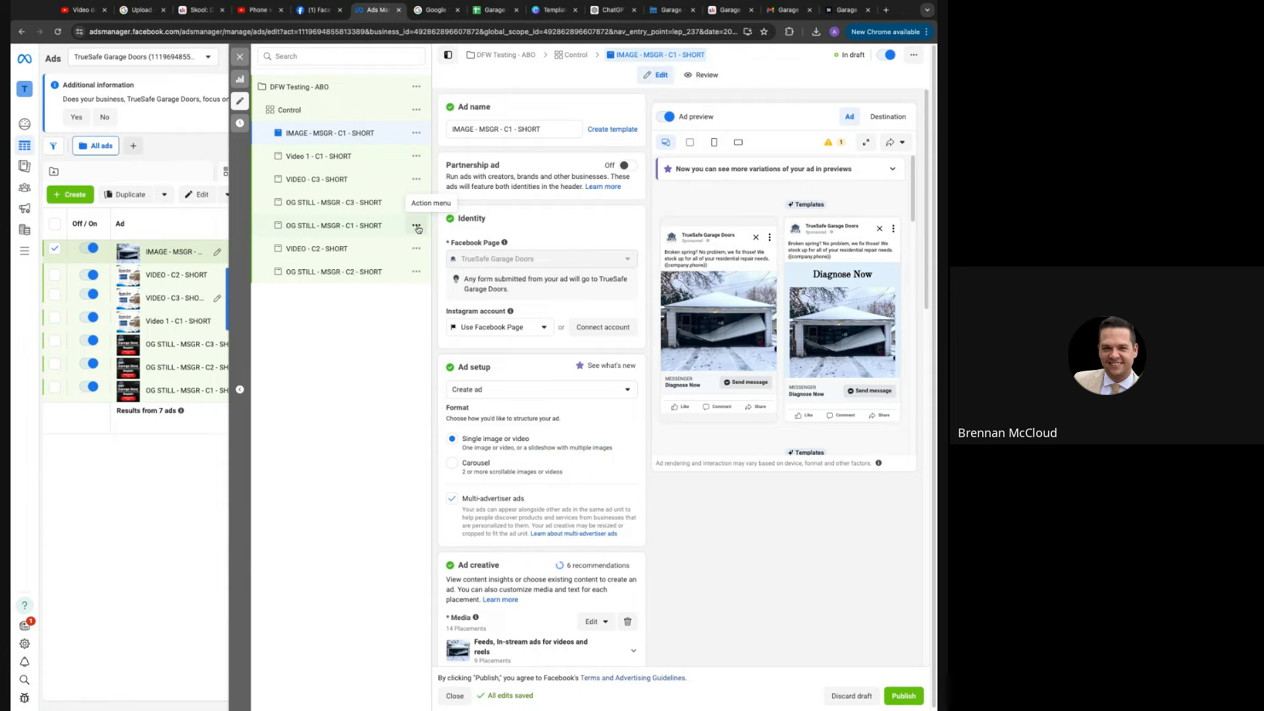
left_click(417, 273)
left_click(437, 312)
left_click(483, 129)
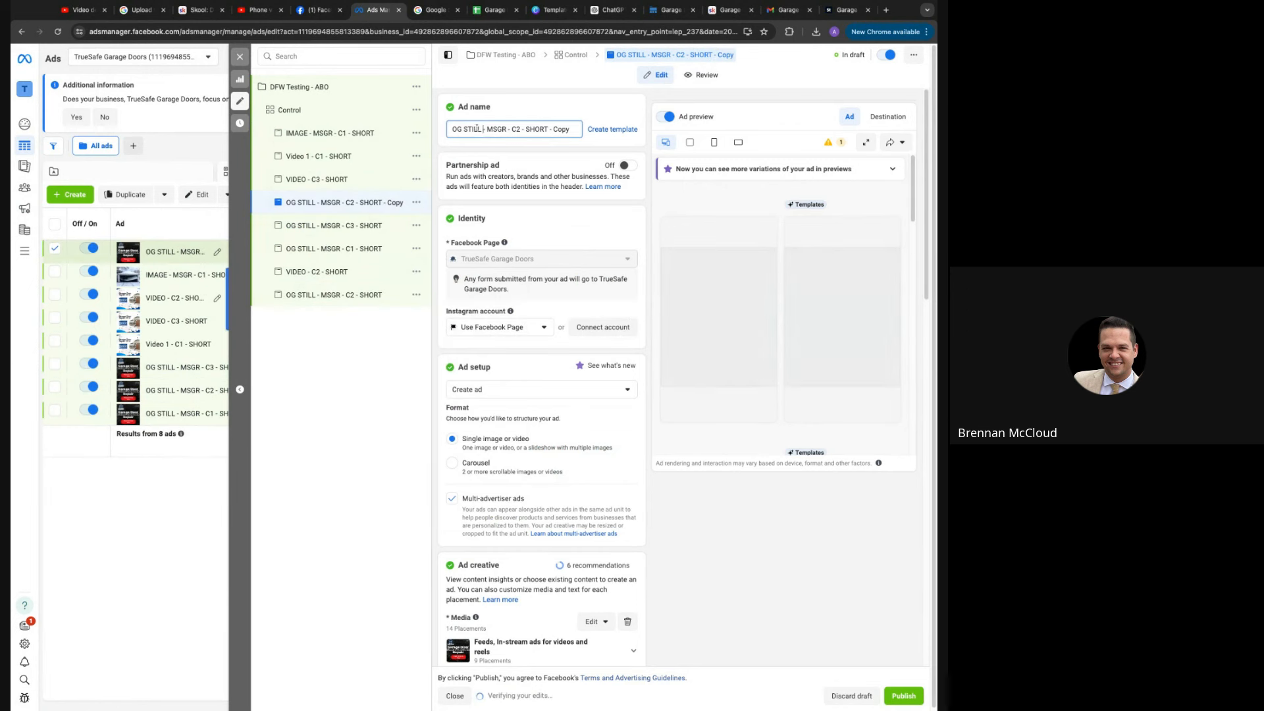
left_click_drag(482, 129, 414, 131)
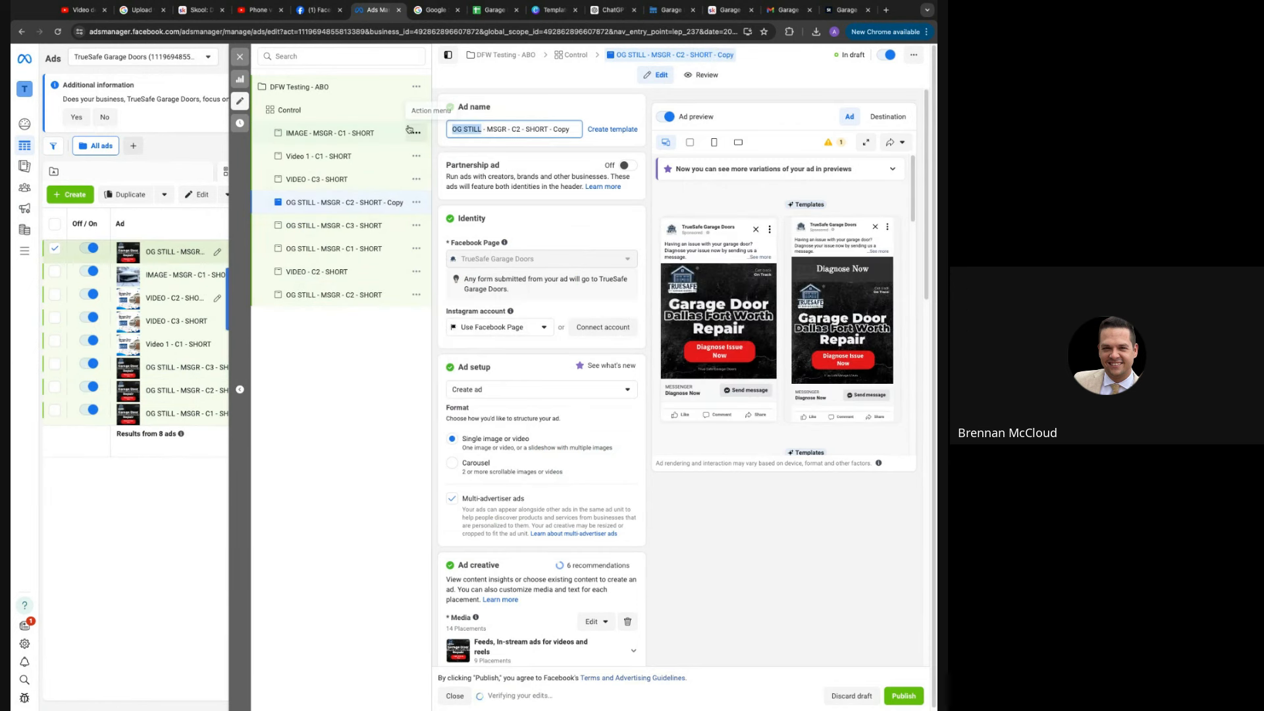
type("IMAGE")
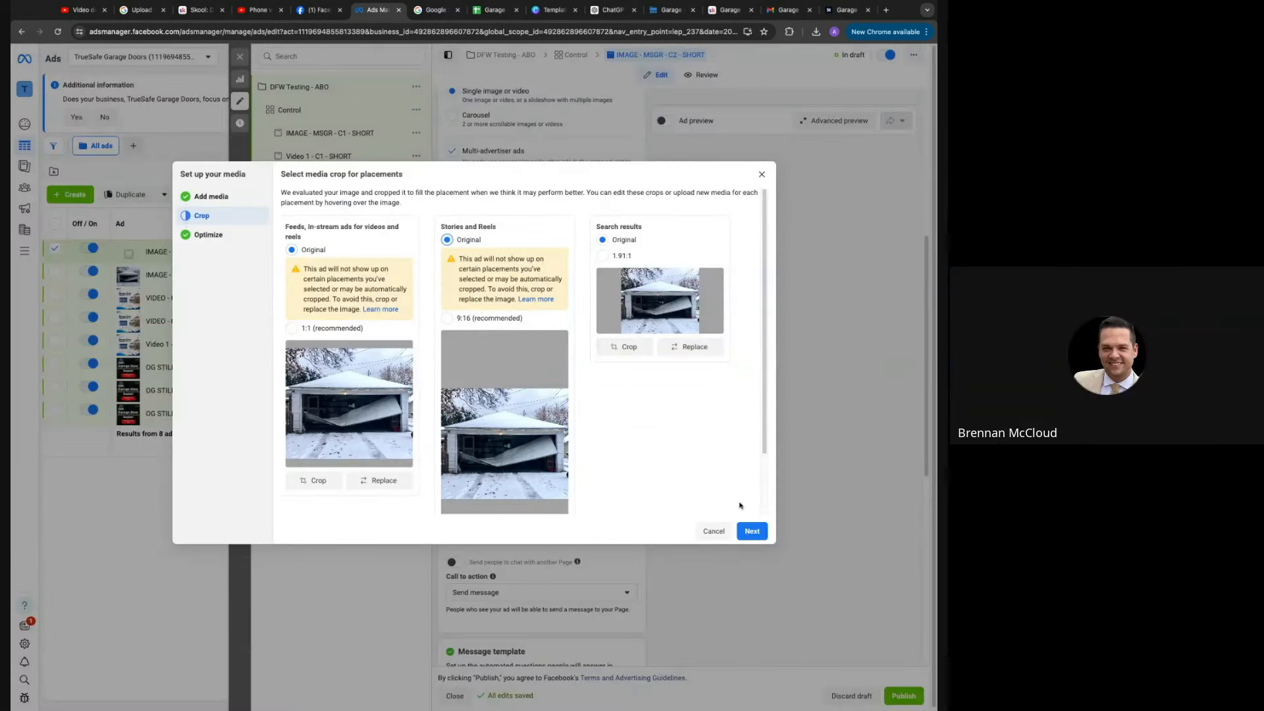
Accept the original crops of the snowy garage photo and the creative optimizations to finish the C2 image ad's media setup
left_click(752, 531)
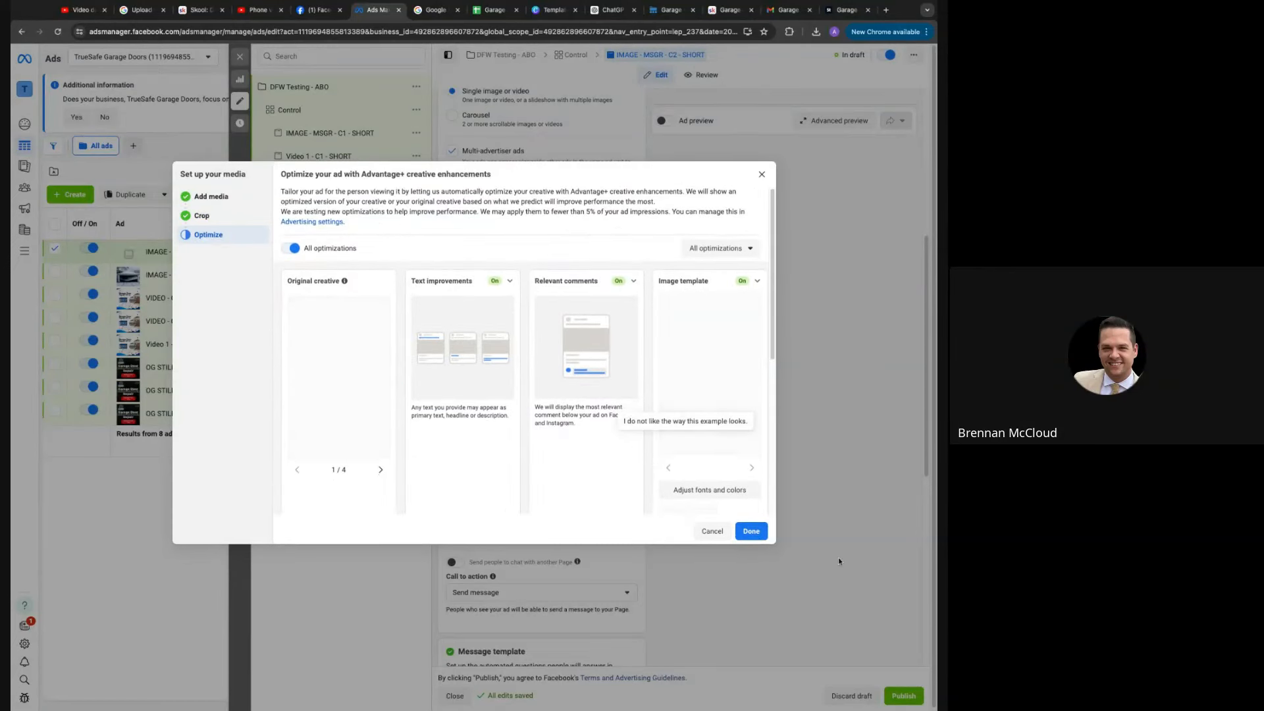
left_click(751, 531)
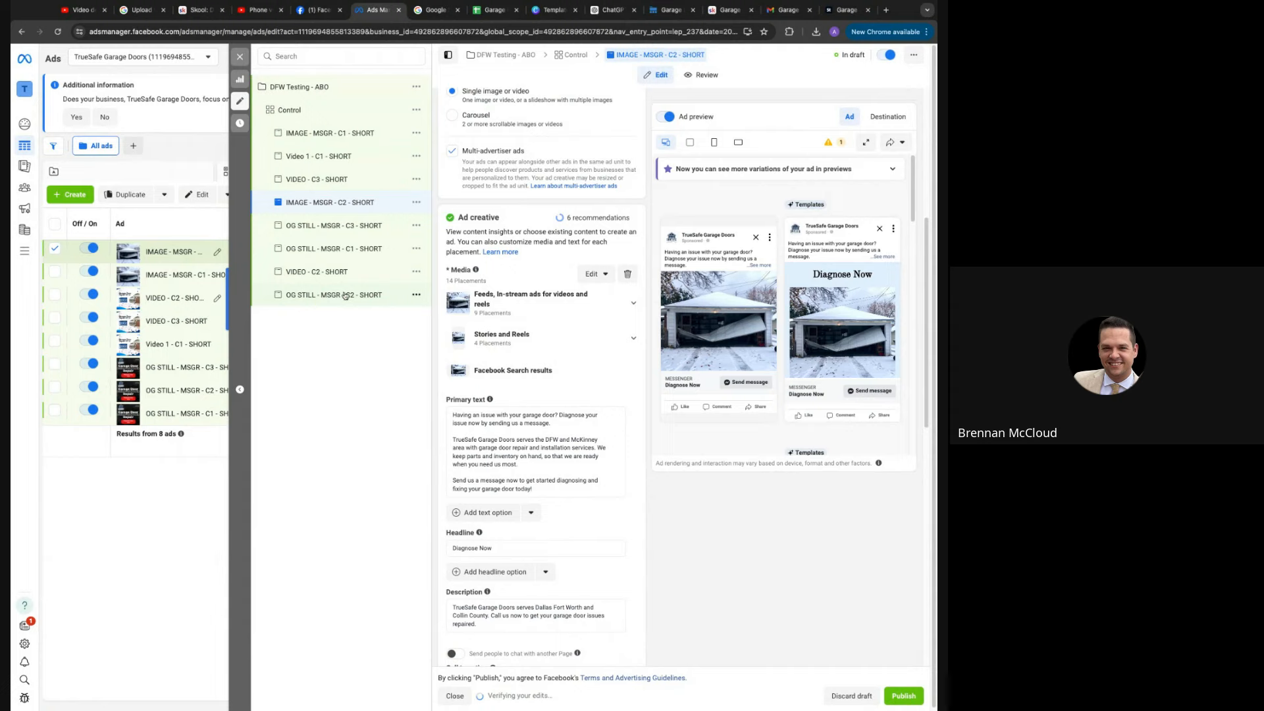
Duplicate the "OG STILL - MSGR - C3 - SHORT" ad within the Control ad set
left_click(416, 225)
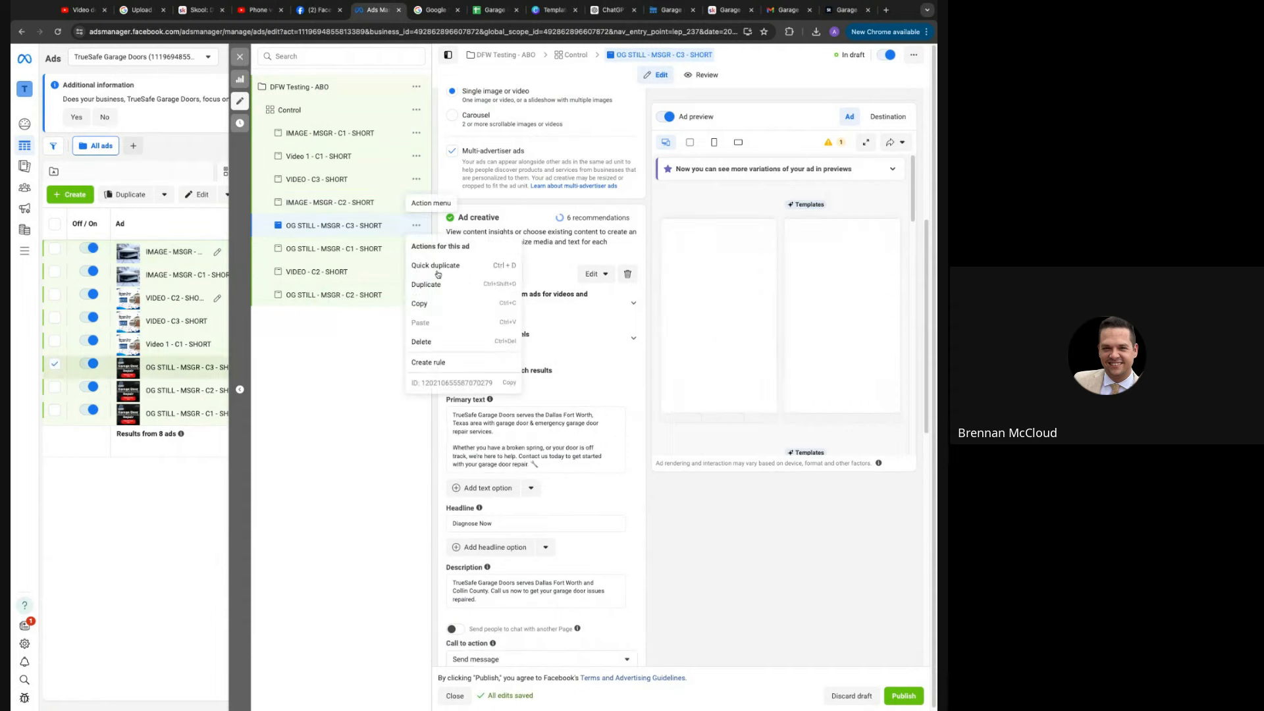
left_click(440, 266)
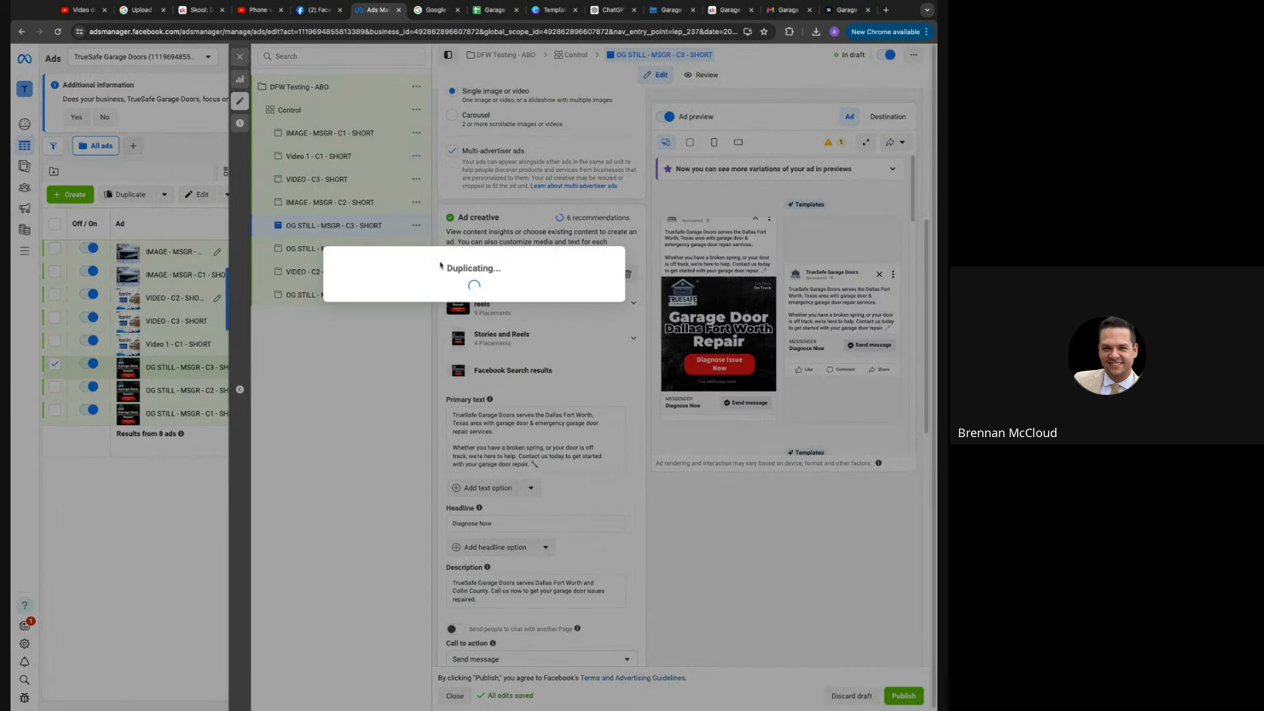
scroll(474, 270, "up", 5)
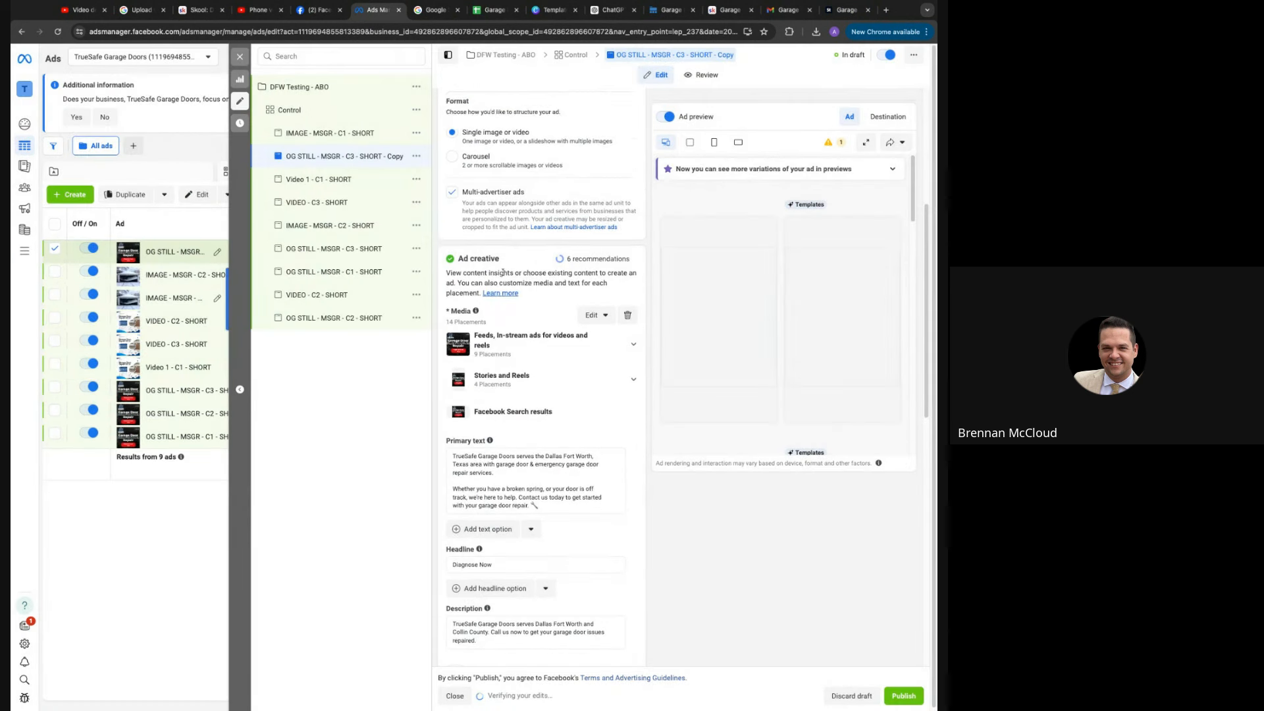
Rename the duplicated C3 ad "IMAGE - MSGR - C3 - SHORT"
left_click_drag(482, 129, 435, 130)
type("image - MSGR - C3 - SHORT - Copy")
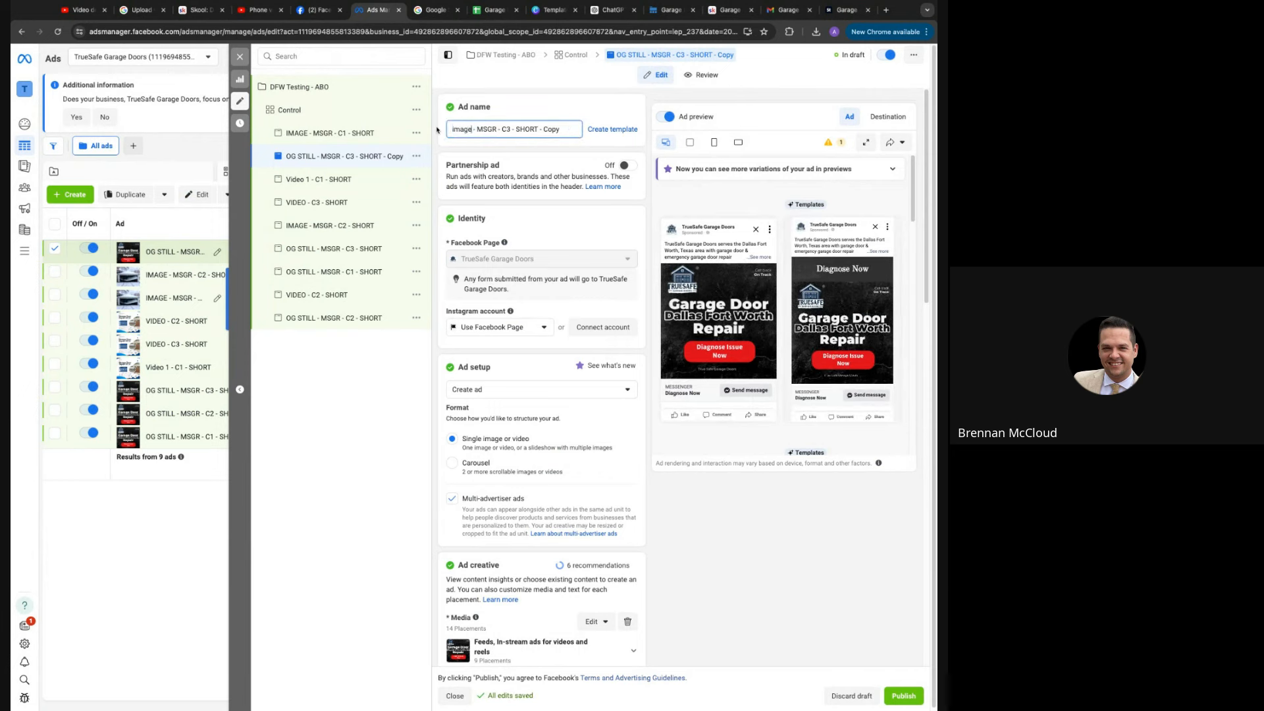
double_click(462, 129)
left_click(463, 129)
triple_click(462, 129)
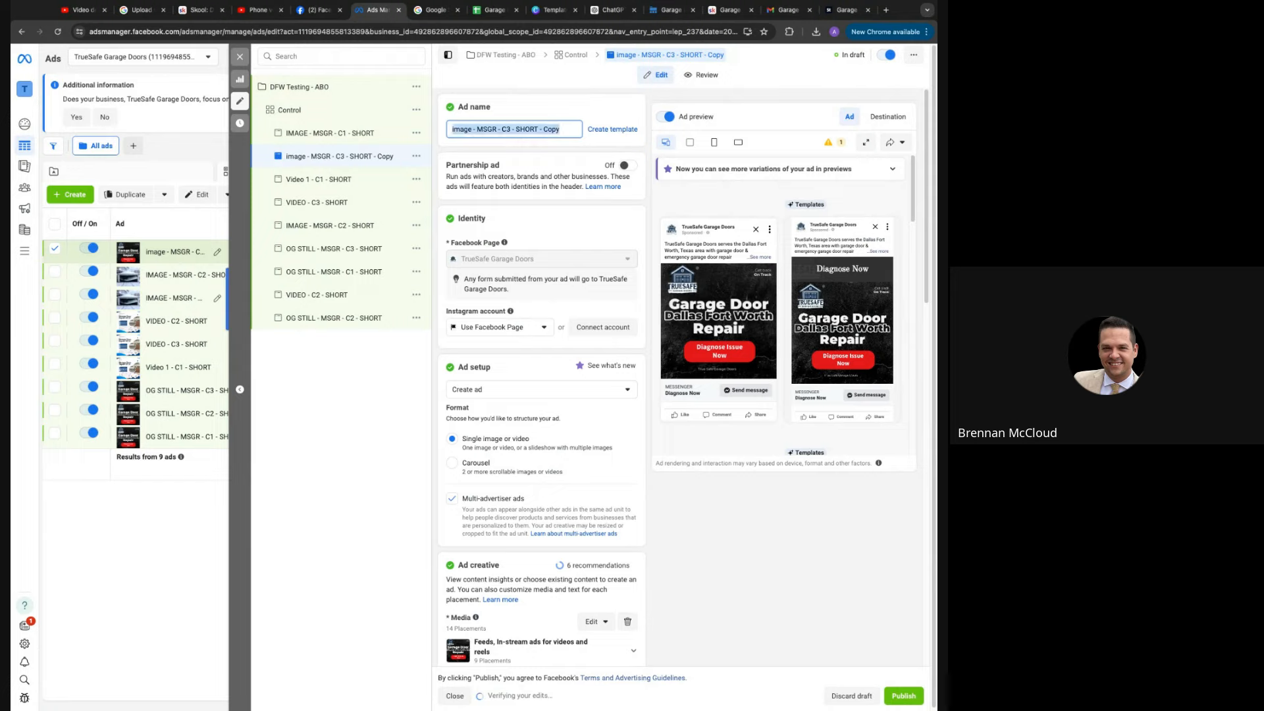
type("d")
key("ctrl+z")
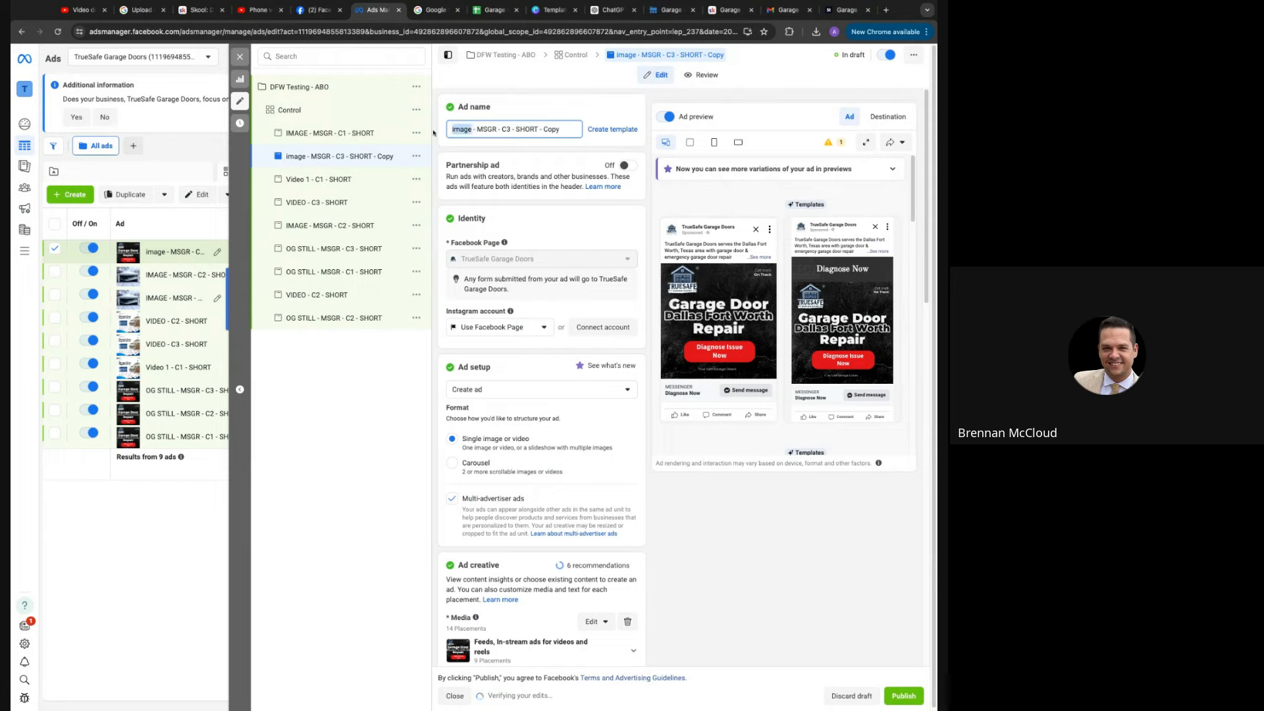
type("IMAGE")
double_click(553, 129)
key("BackSpace")
key("BackSpace")
key("BackSpace")
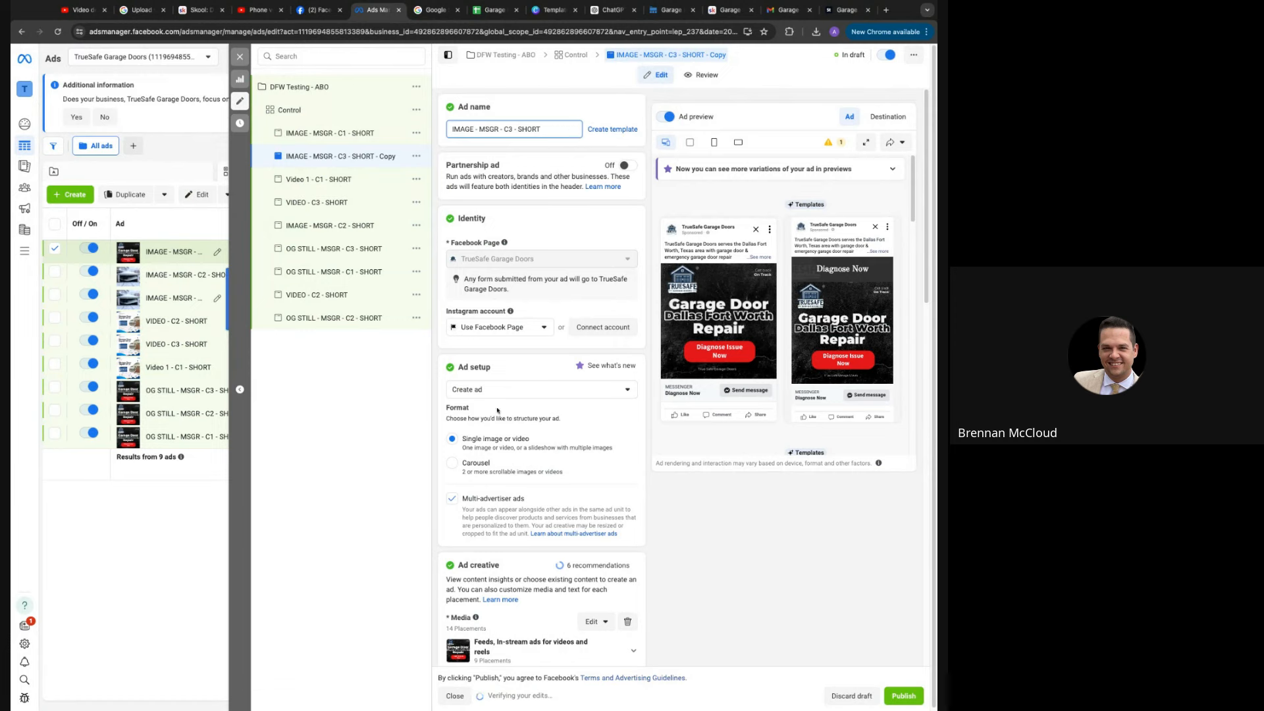
Remove the existing media from the "IMAGE - MSGR - C3 - SHORT" ad and choose the snowy broken garage door photo as its image
scroll(546, 297, "down", 2)
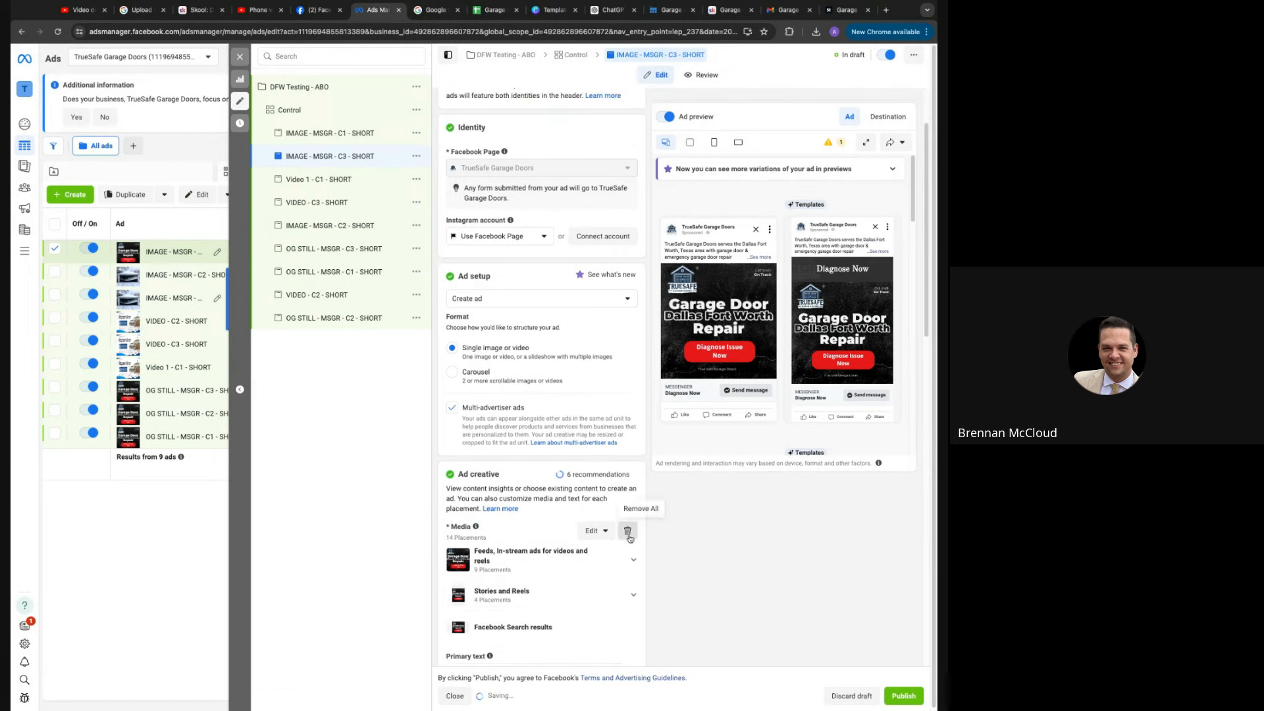
left_click(628, 532)
scroll(566, 507, "down", 2)
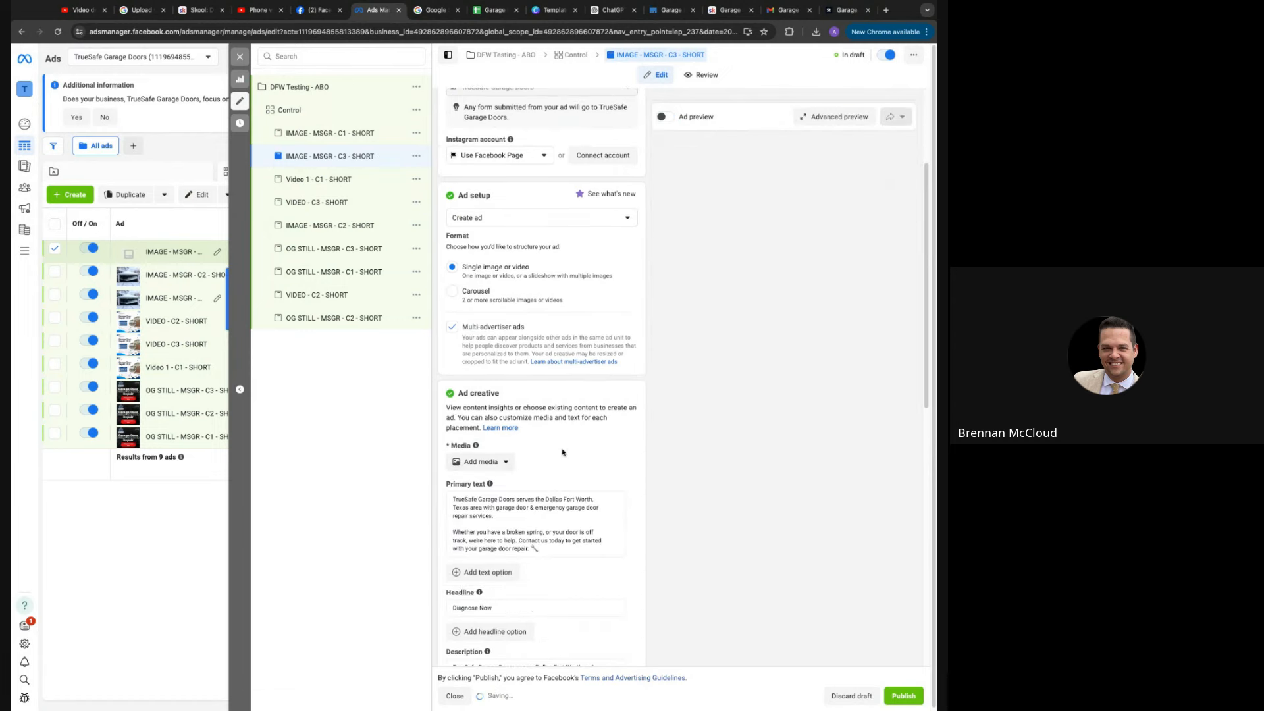
left_click(481, 462)
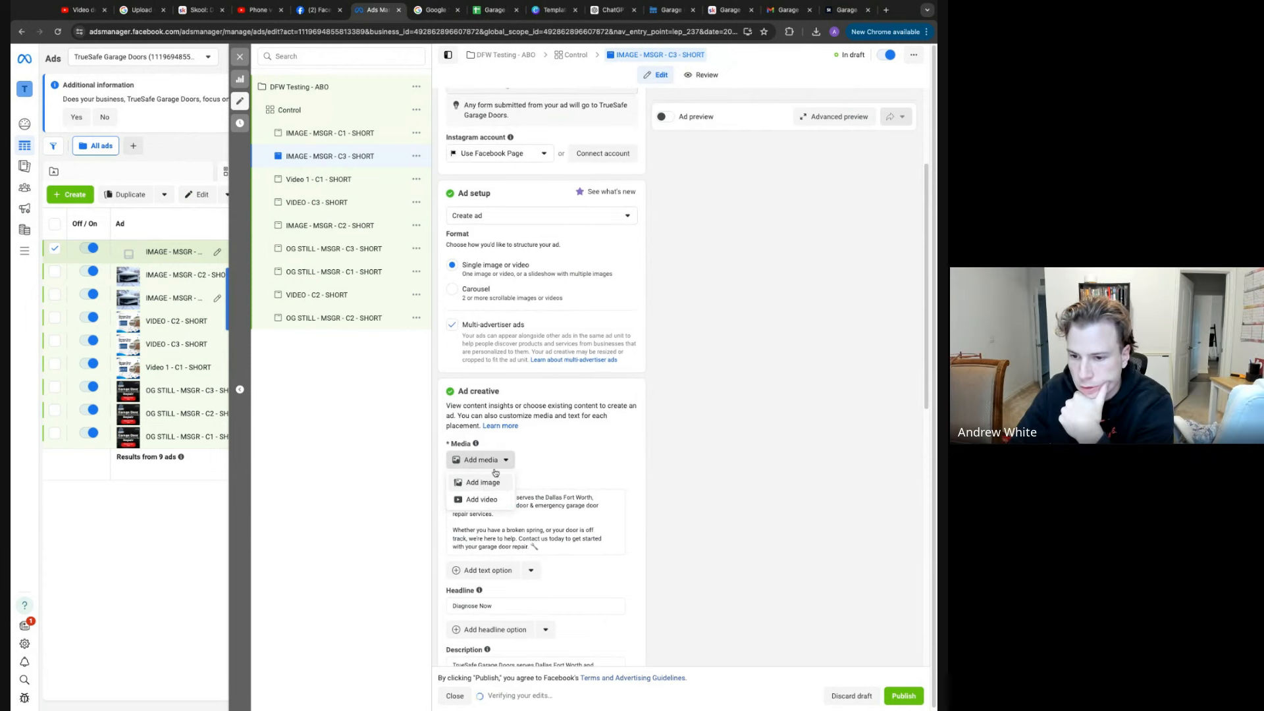
left_click(480, 485)
left_click(317, 296)
left_click(751, 531)
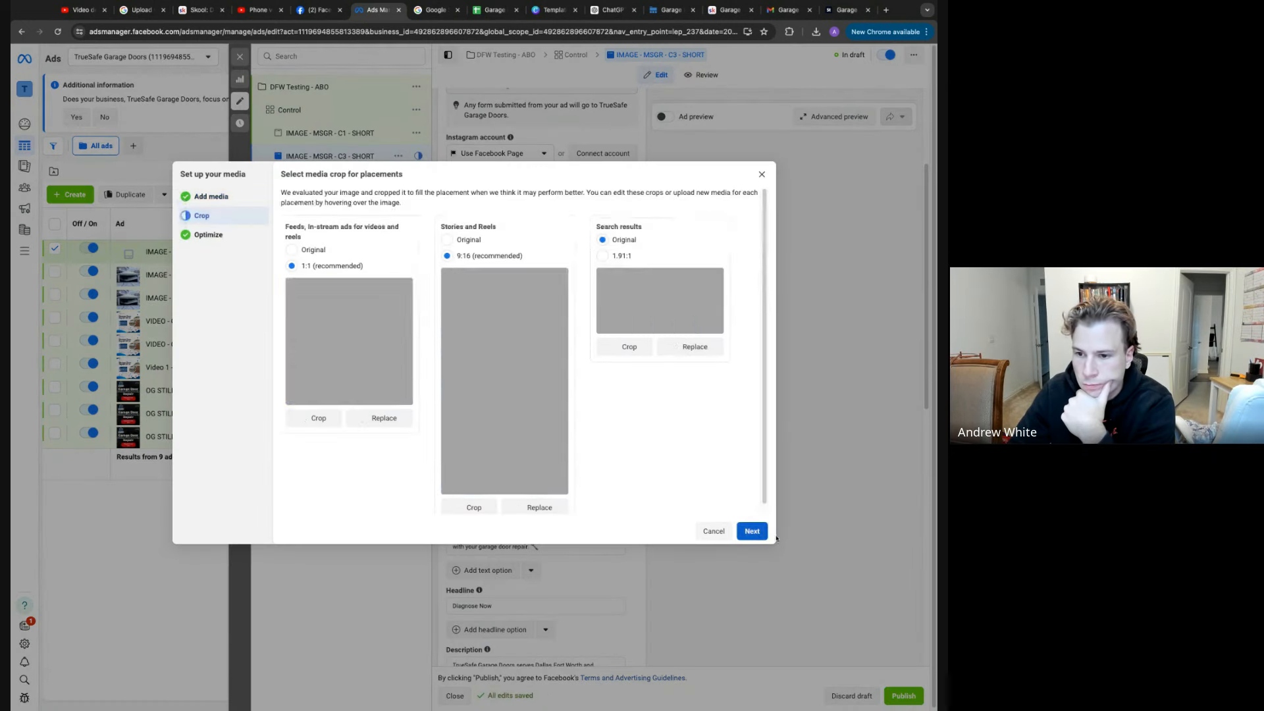
Set the photo to its original crop for feeds and for Stories and Reels, and finish the C3 image ad's media setup
left_click(293, 250)
left_click(448, 239)
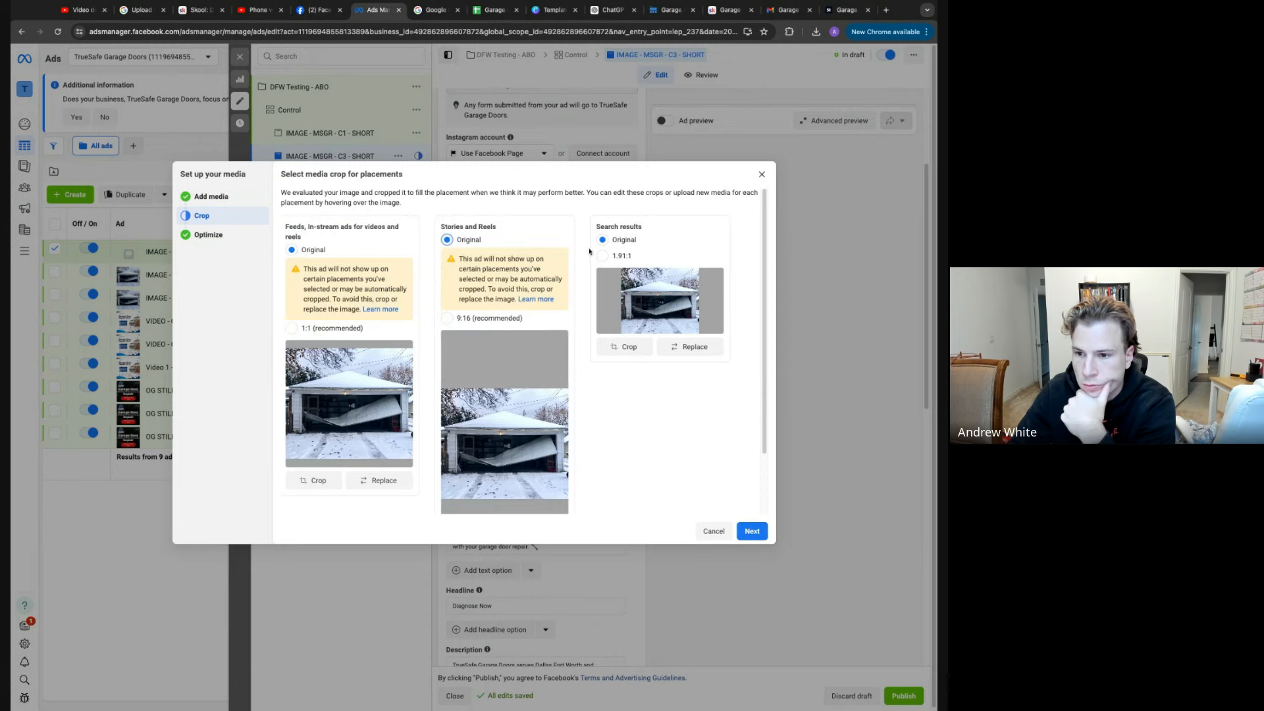
left_click(762, 536)
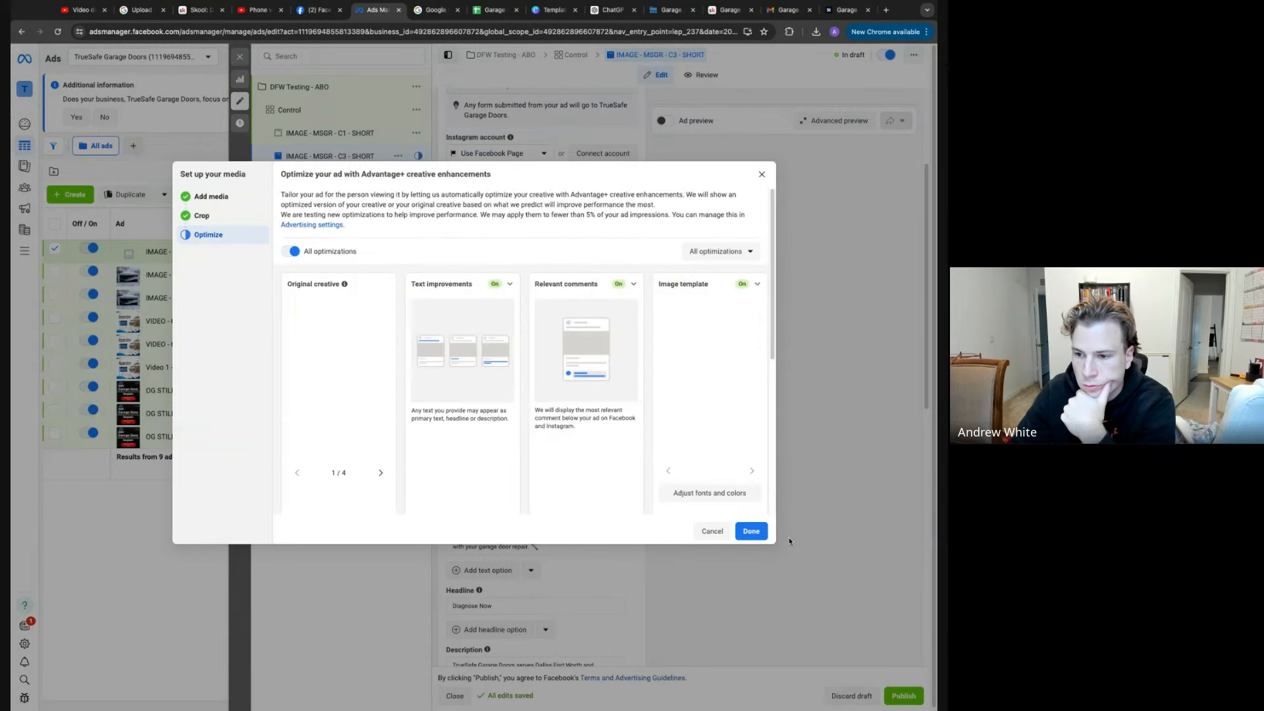
scroll(331, 306, "down", 1)
scroll(410, 281, "up", 1)
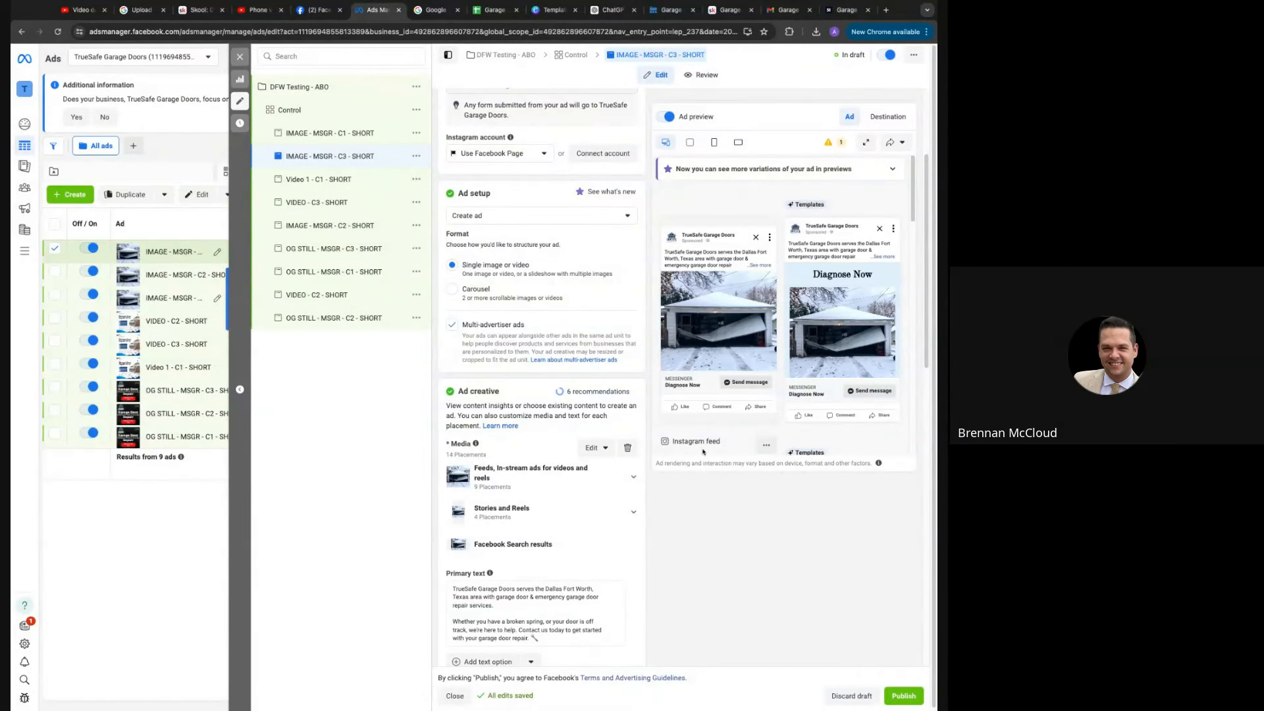
Quick duplicate the Control ad set together with its ads in the DFW Testing - ABO campaign
scroll(539, 395, "down", 1)
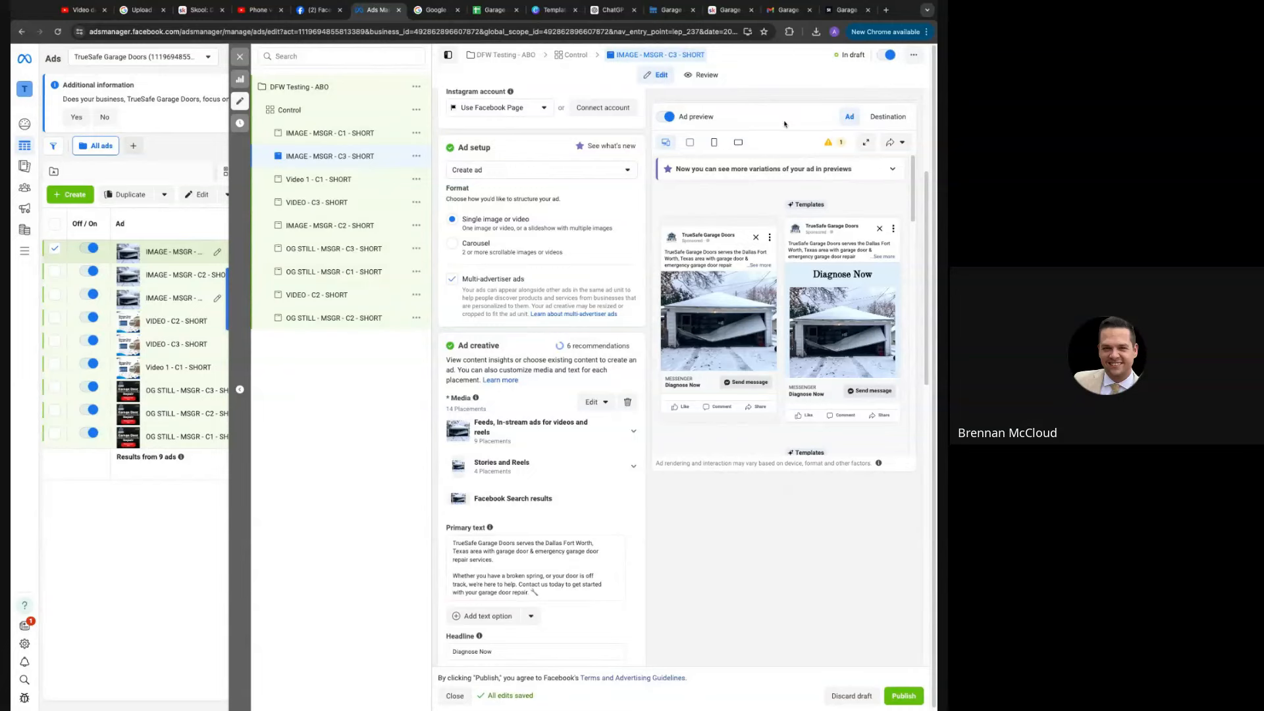
left_click(415, 111)
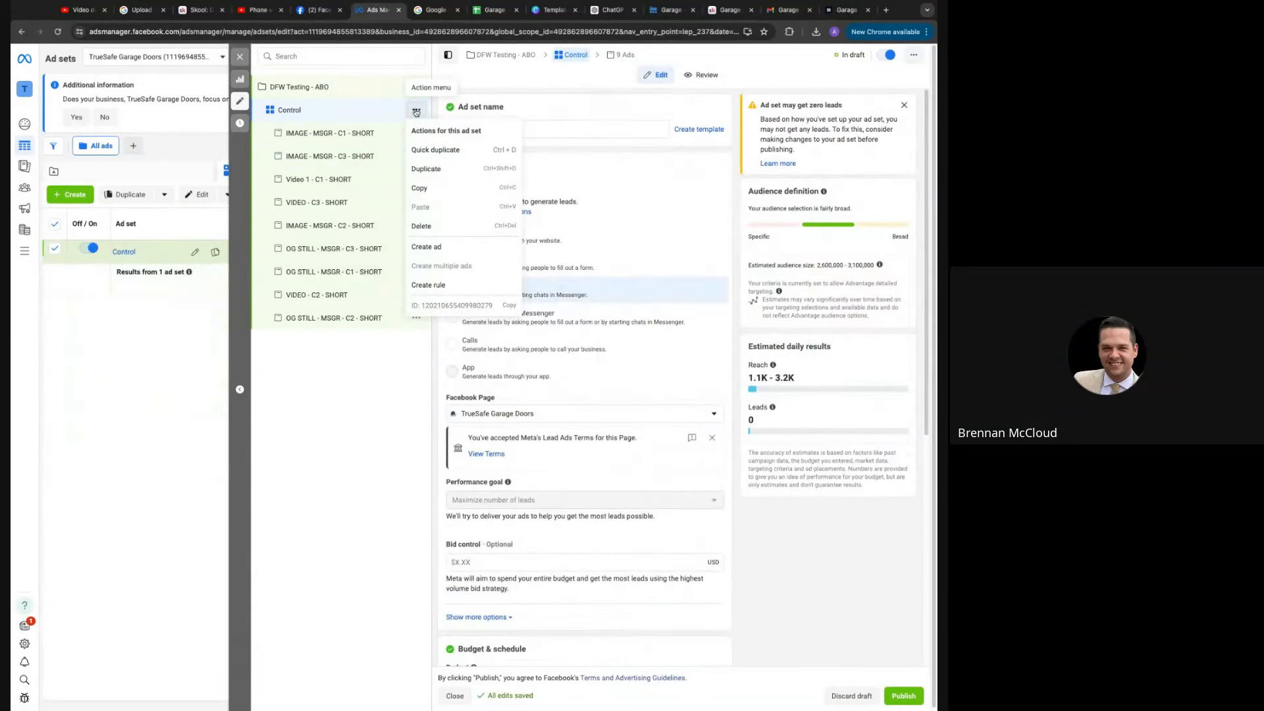
left_click(436, 150)
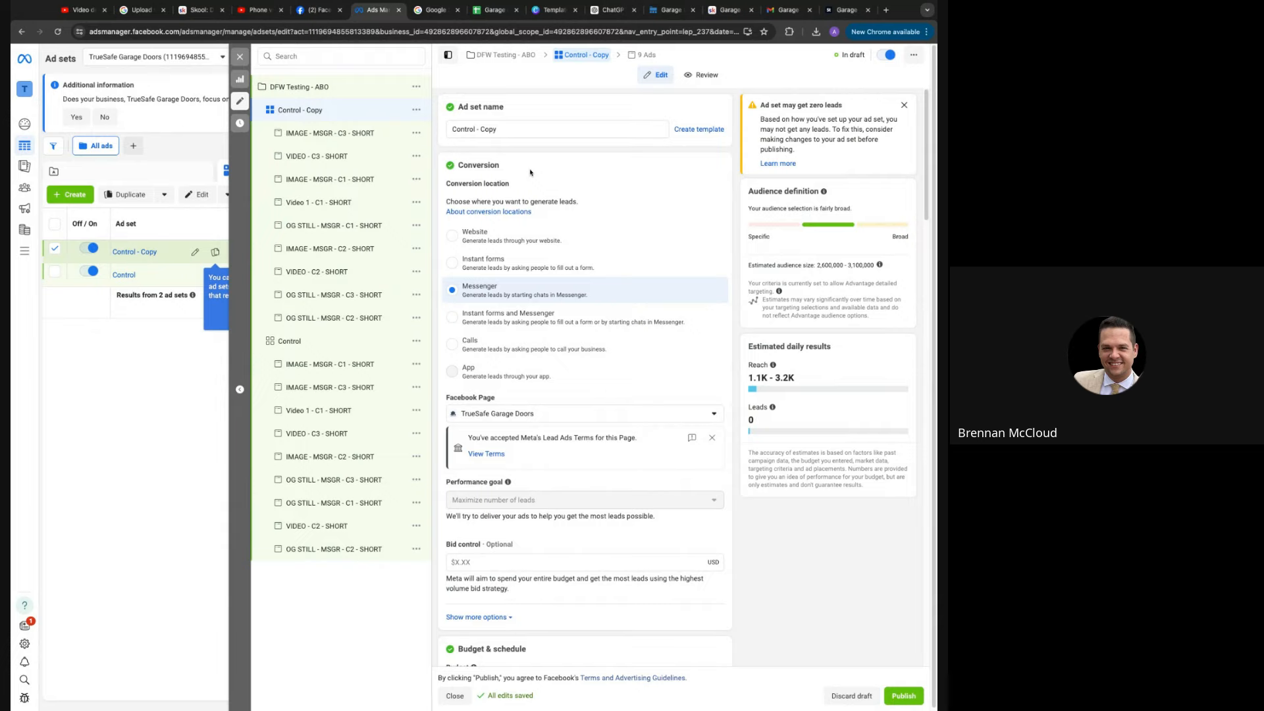
Rename the copied Control ad set as "Interest based - garage door"
left_click(380, 346)
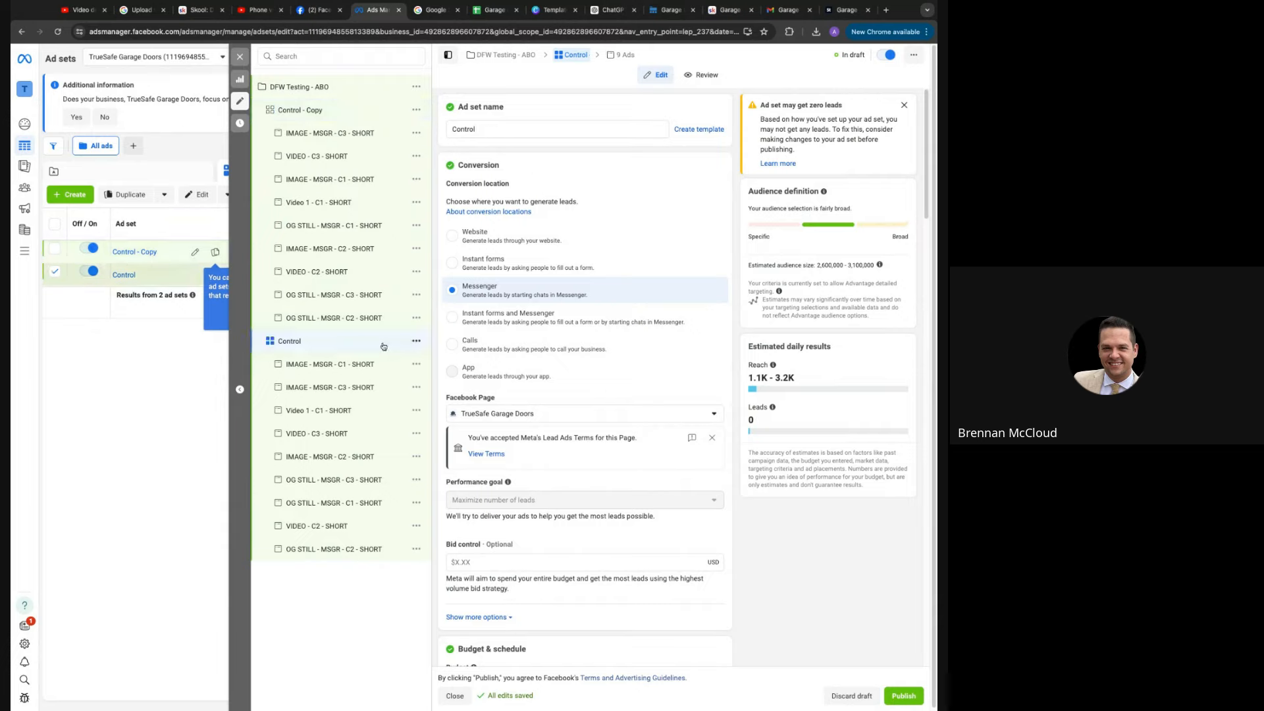
left_click_drag(500, 129, 441, 127)
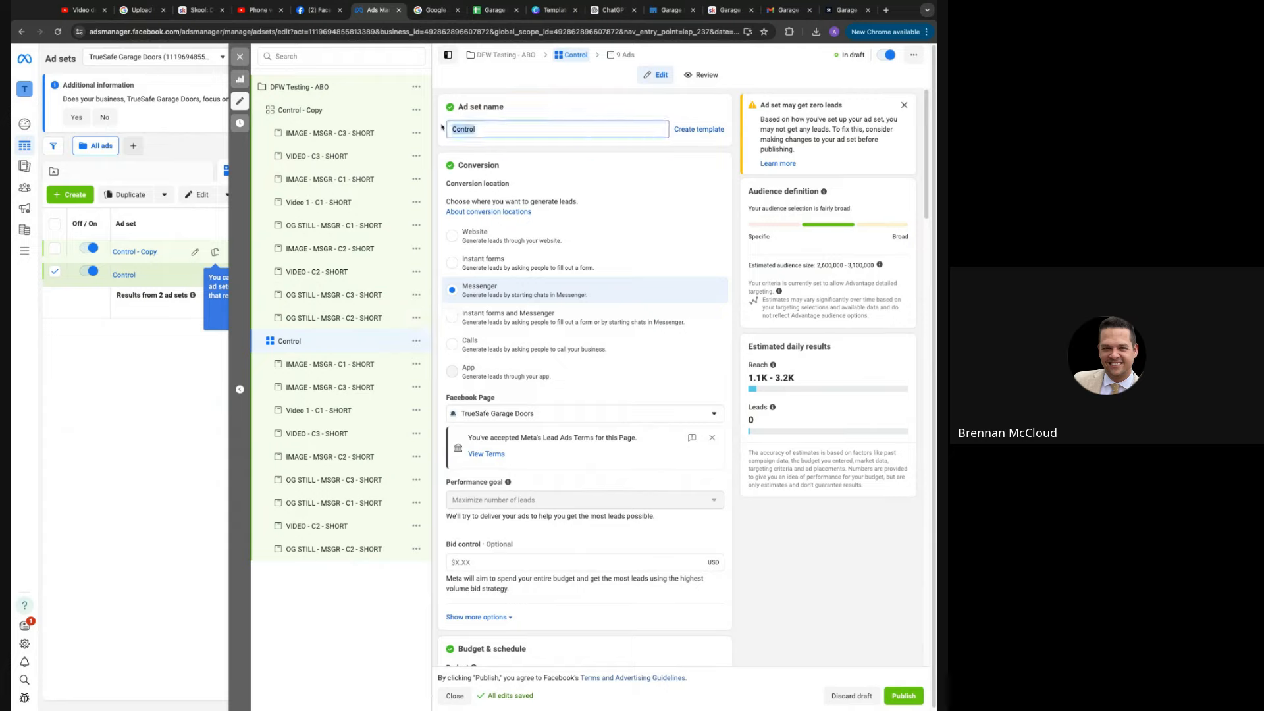
left_click(369, 112)
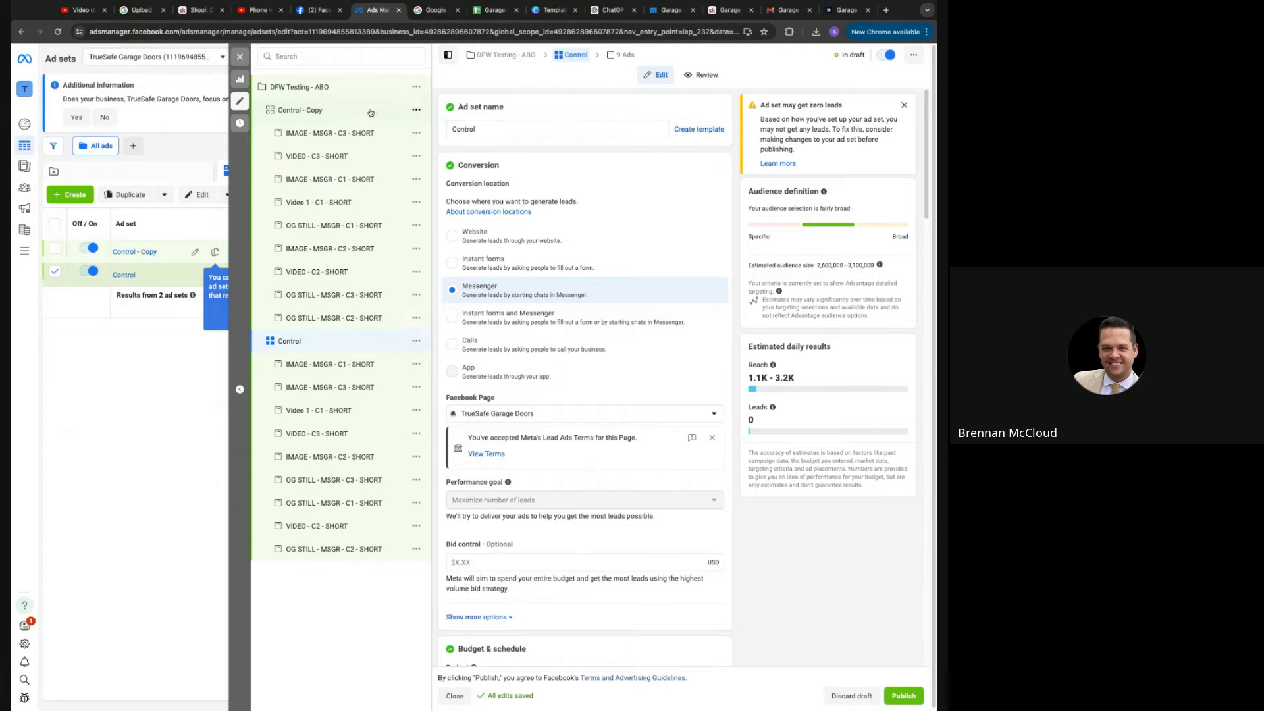
double_click(523, 130)
key("BackSpace")
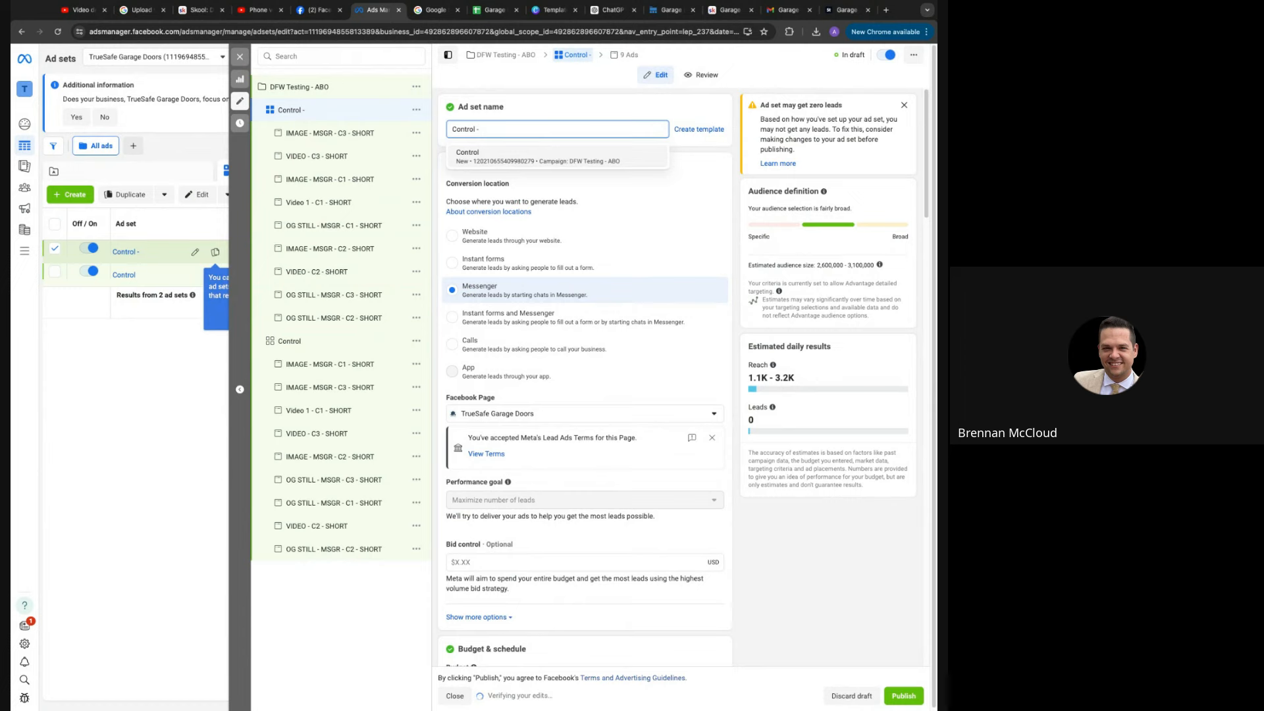
key("BackSpace")
key("BackSpace")
key("BackSpace")
key("BackSpace")
key("BackSpace")
key("BackSpace")
key("BackSpace")
key("BackSpace")
key("BackSpace")
key("BackSpace")
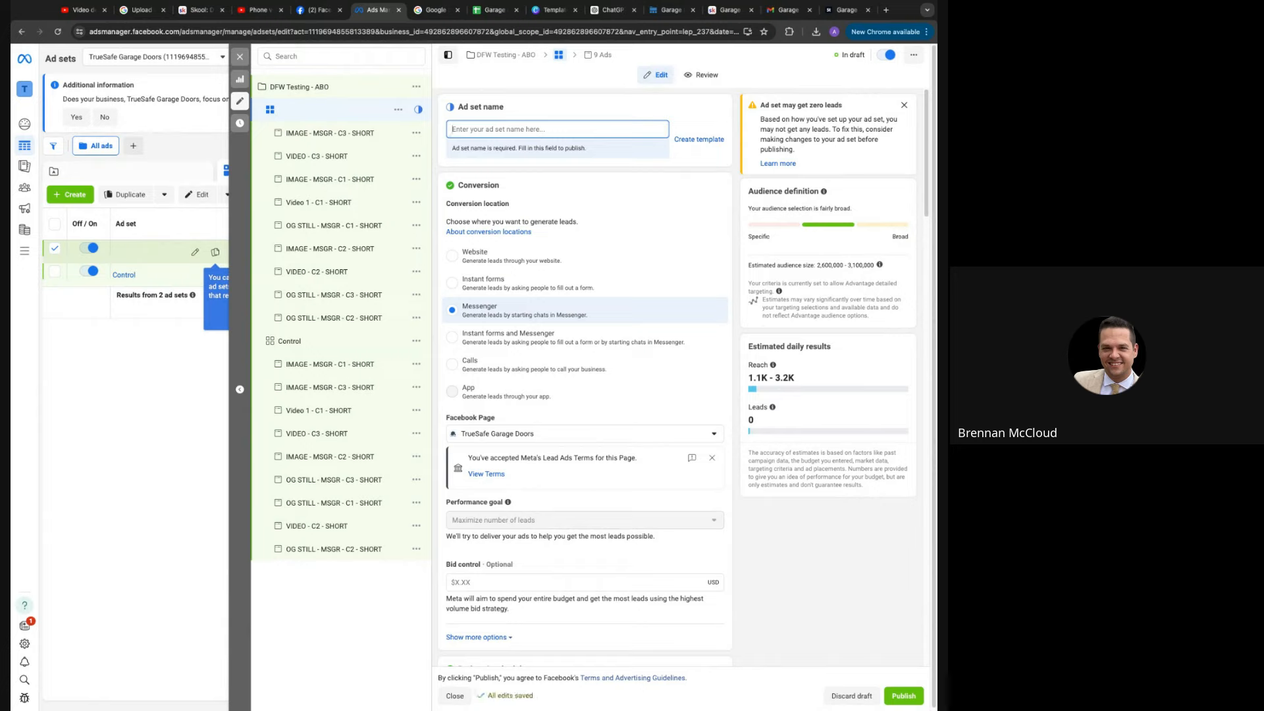
type("In")
key("BackSpace")
key("BackSpace")
type("Interest based")
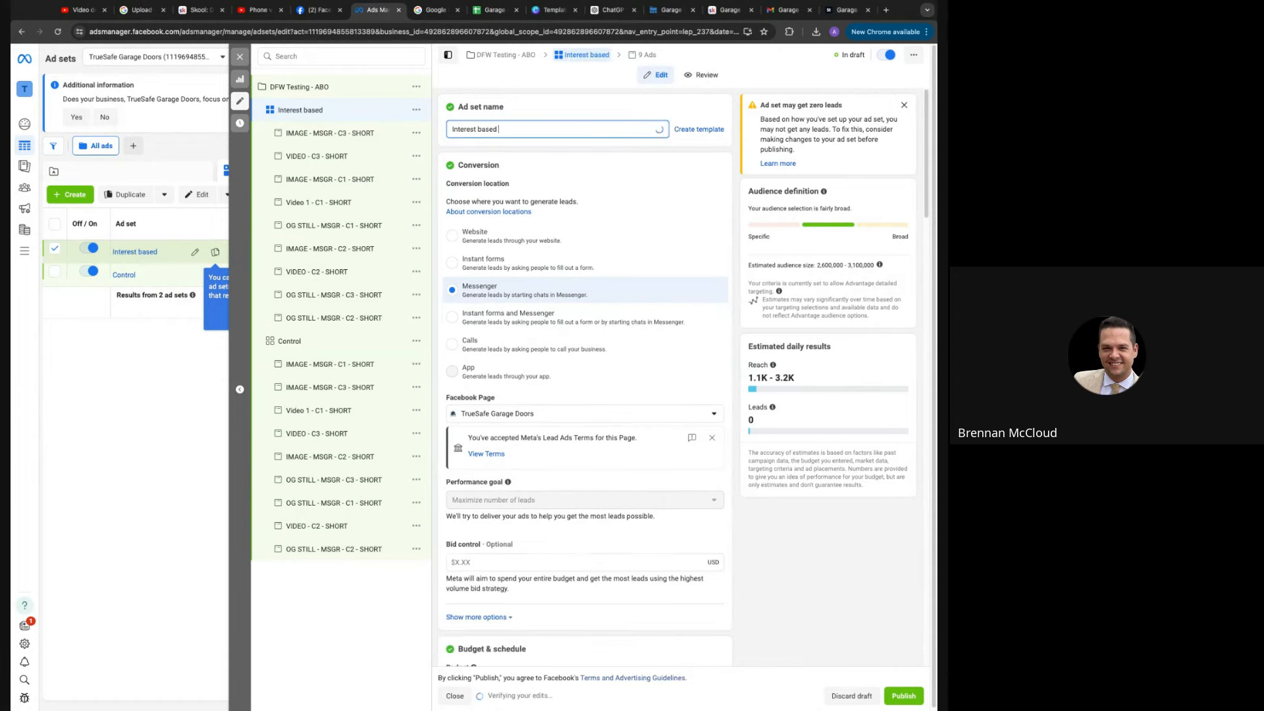
type(" - garage door")
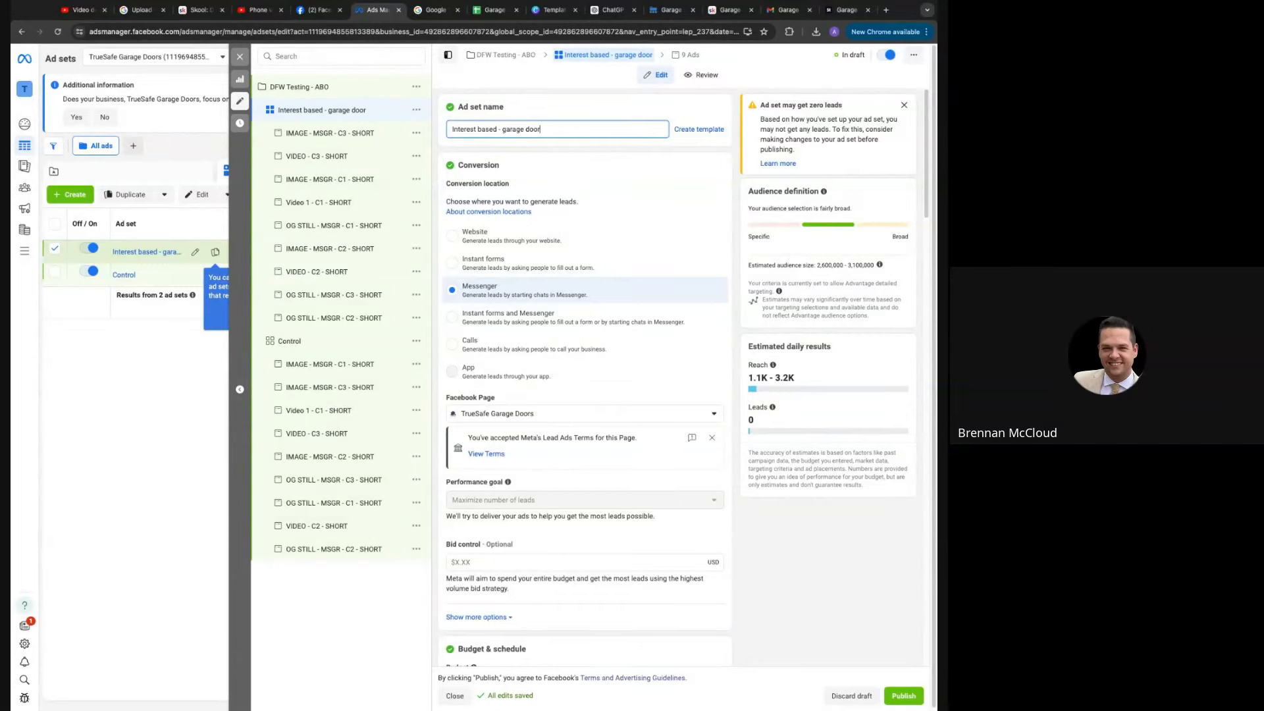
Add the interest "Garage door (architecture)" to the ad set's detailed targeting
scroll(609, 458, "down", 15)
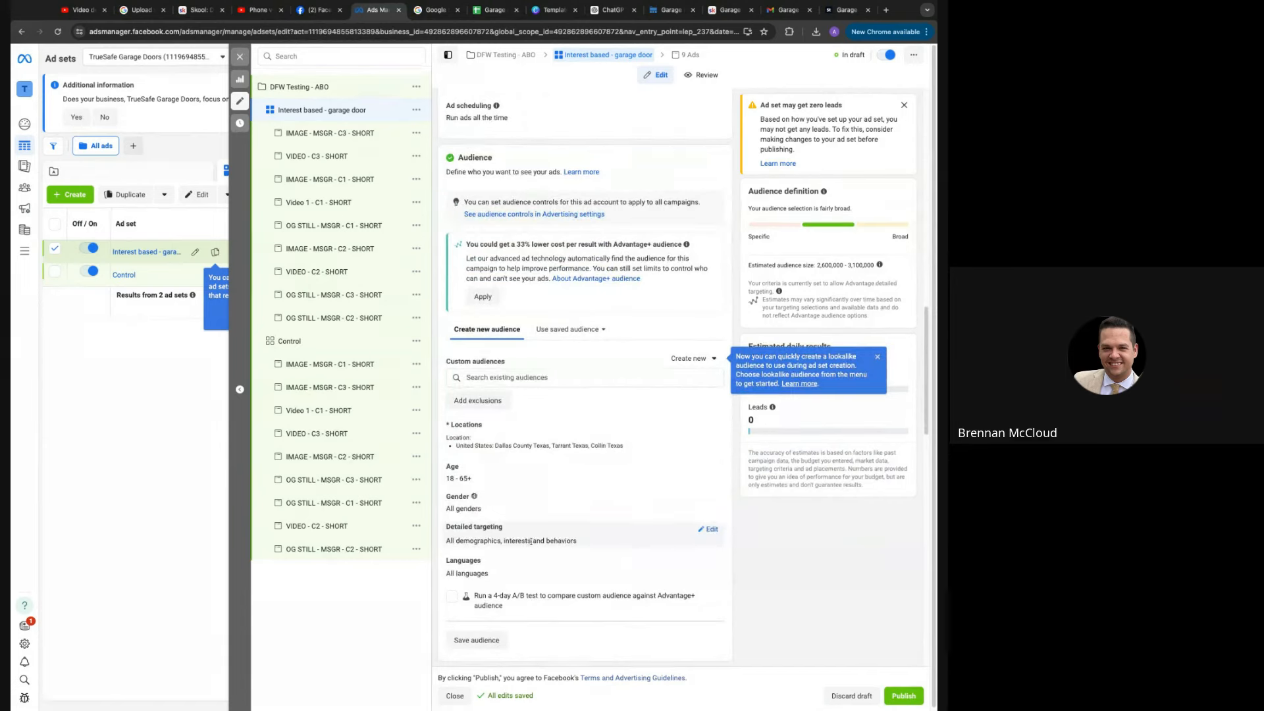
left_click(651, 536)
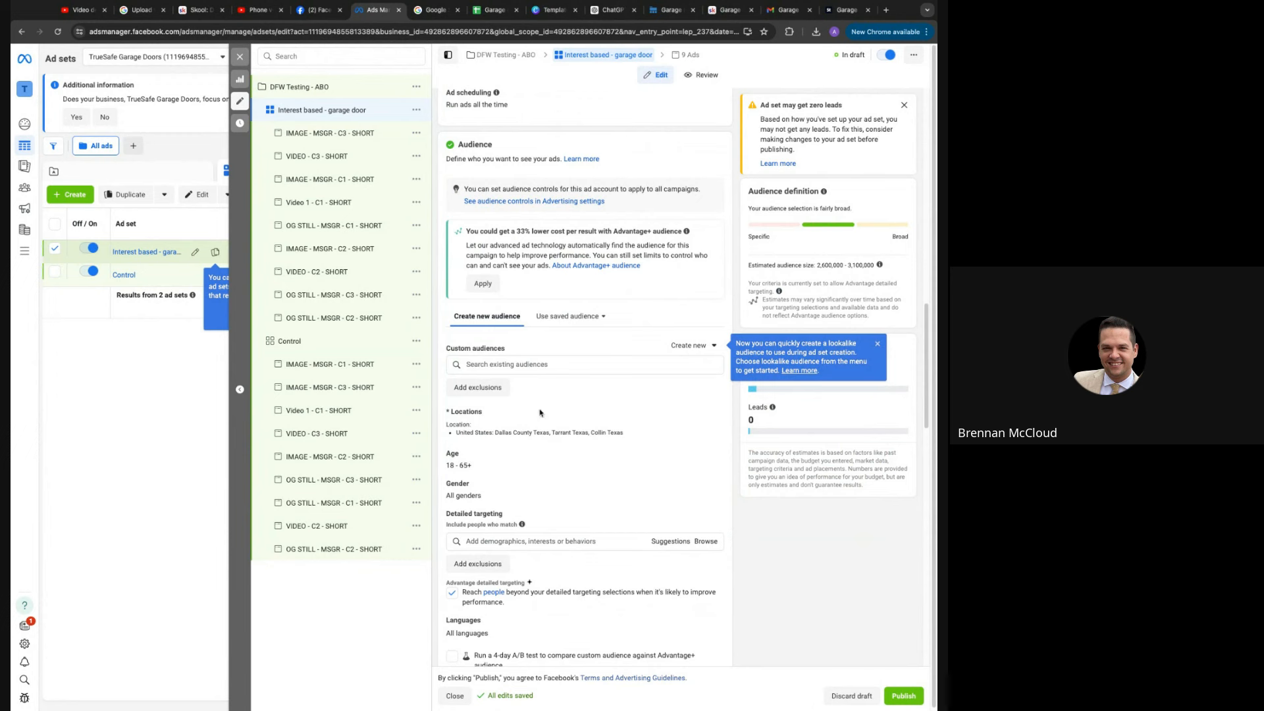
scroll(532, 378, "down", 5)
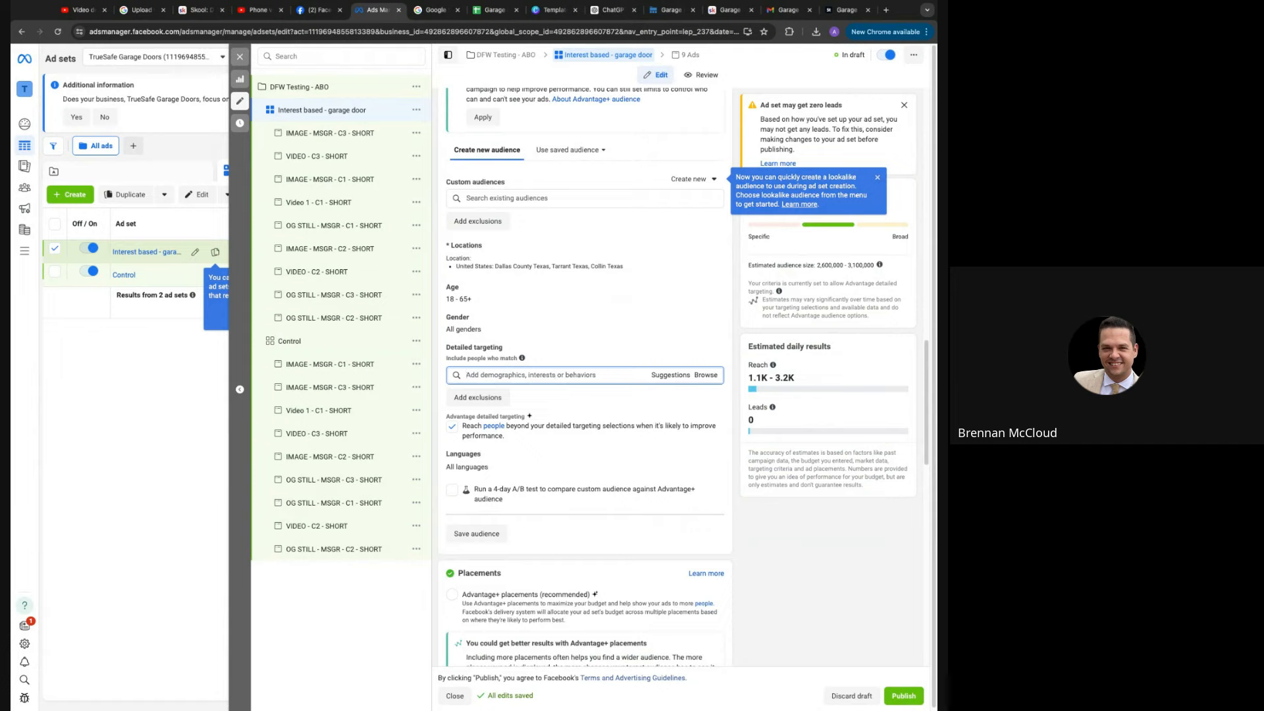
type("garage d")
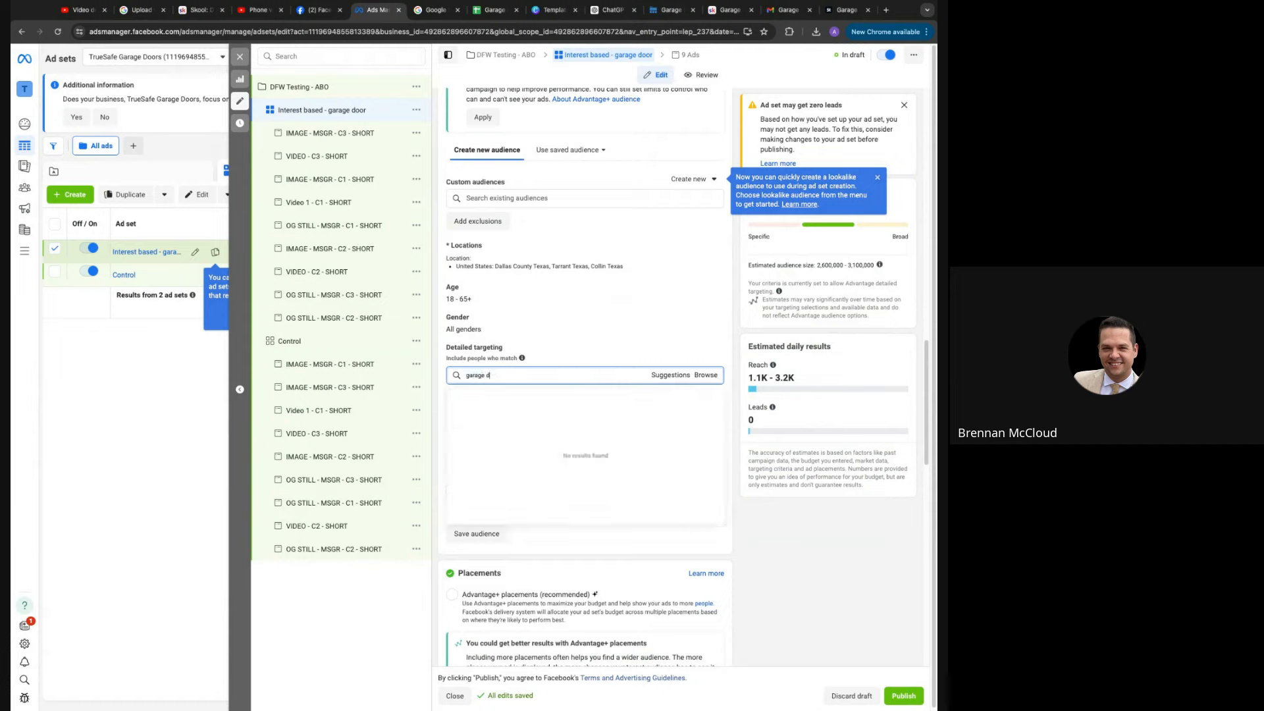
type("iiroor")
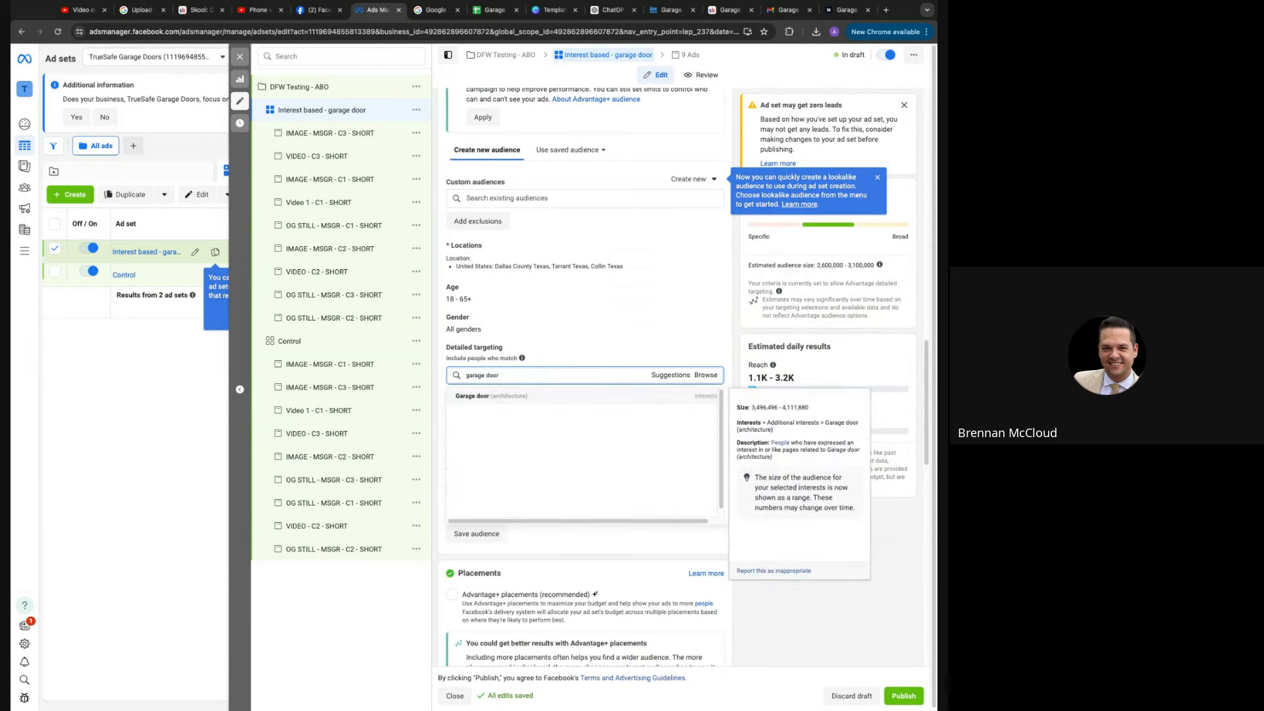
left_click(509, 397)
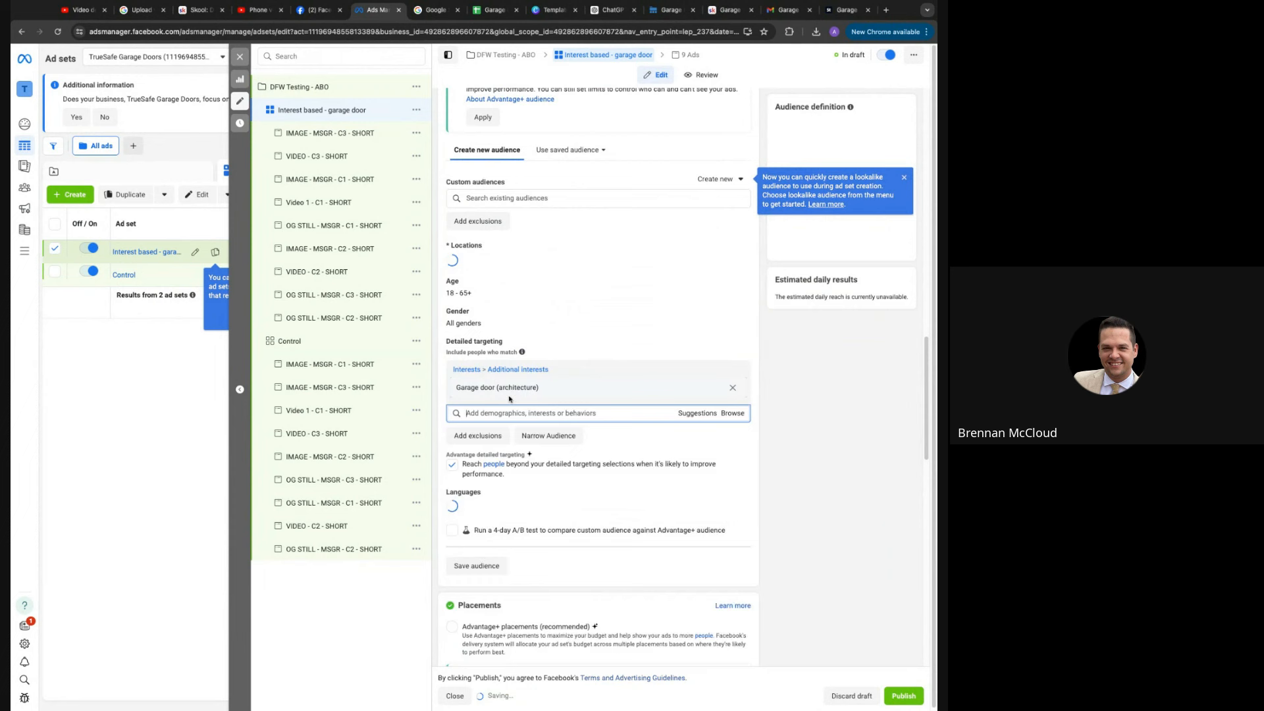
Add the interest "Garage (residential)" to the same detailed targeting
left_click(520, 419)
type("garage door")
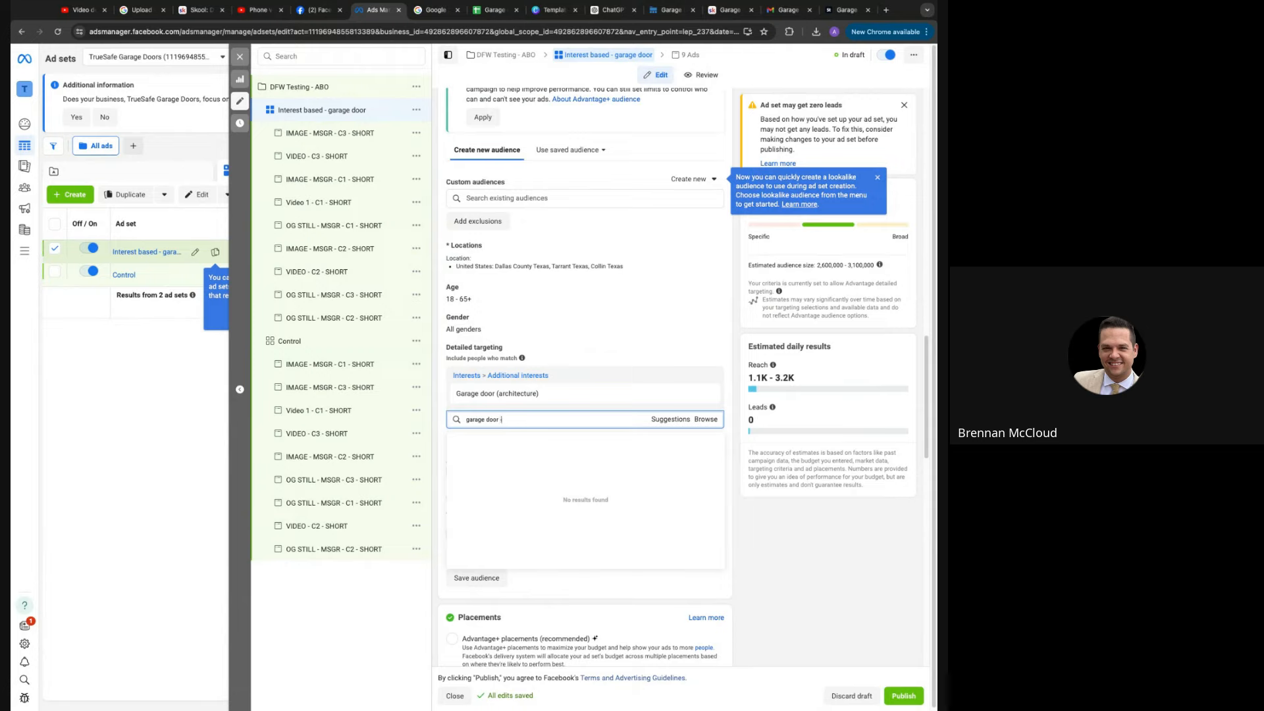
key("BackSpace")
key("BackSpace")
key("BackSpace")
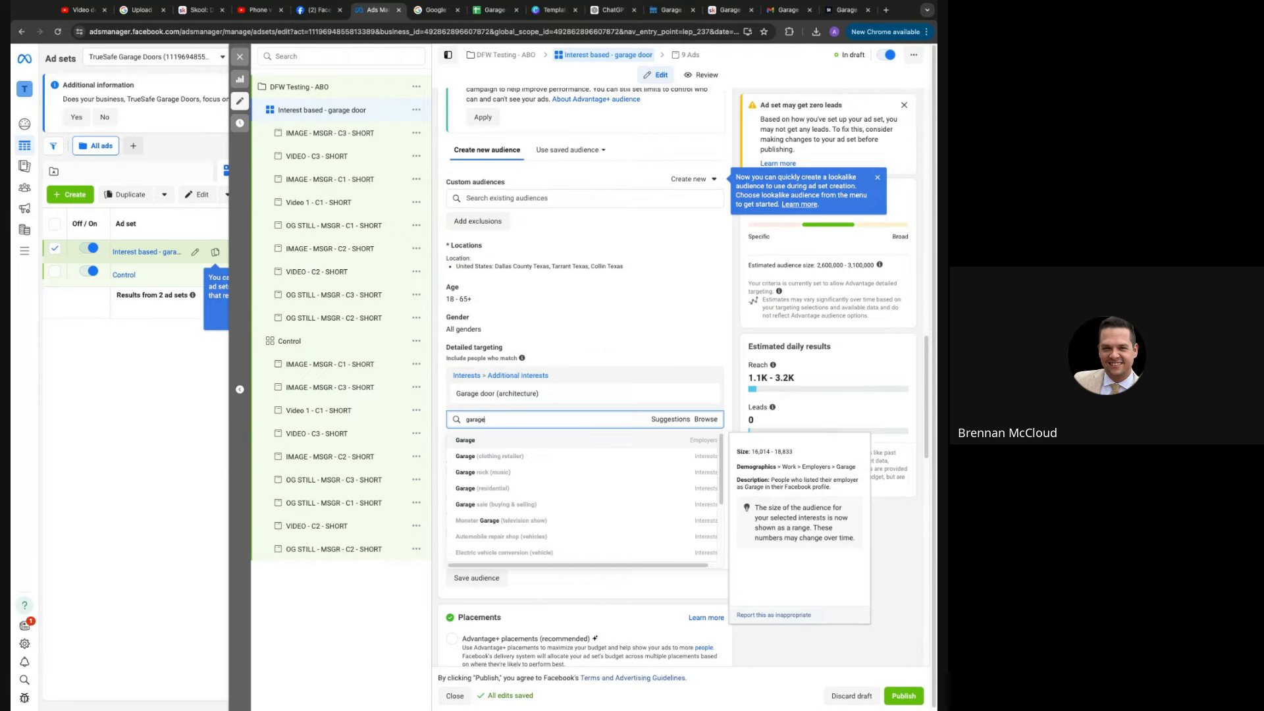
left_click(675, 489)
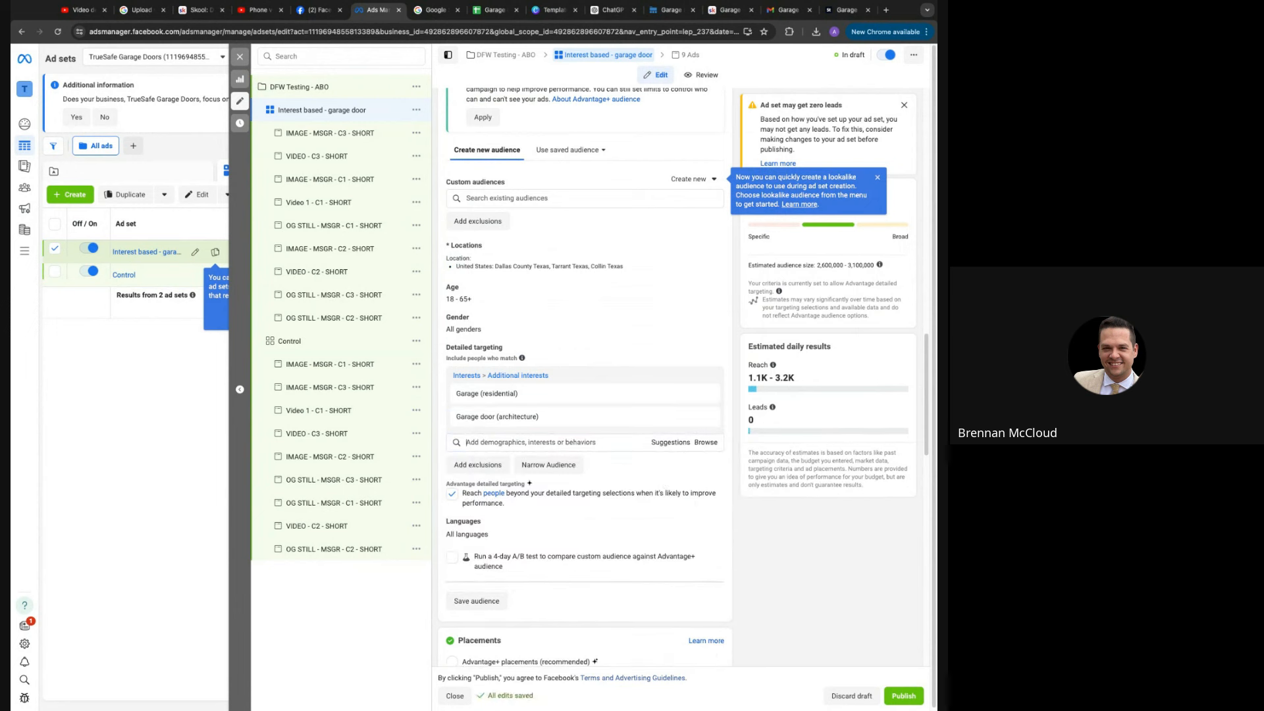
Turn off reaching people beyond the detailed targeting selections and check the ad set's placements
left_click(451, 495)
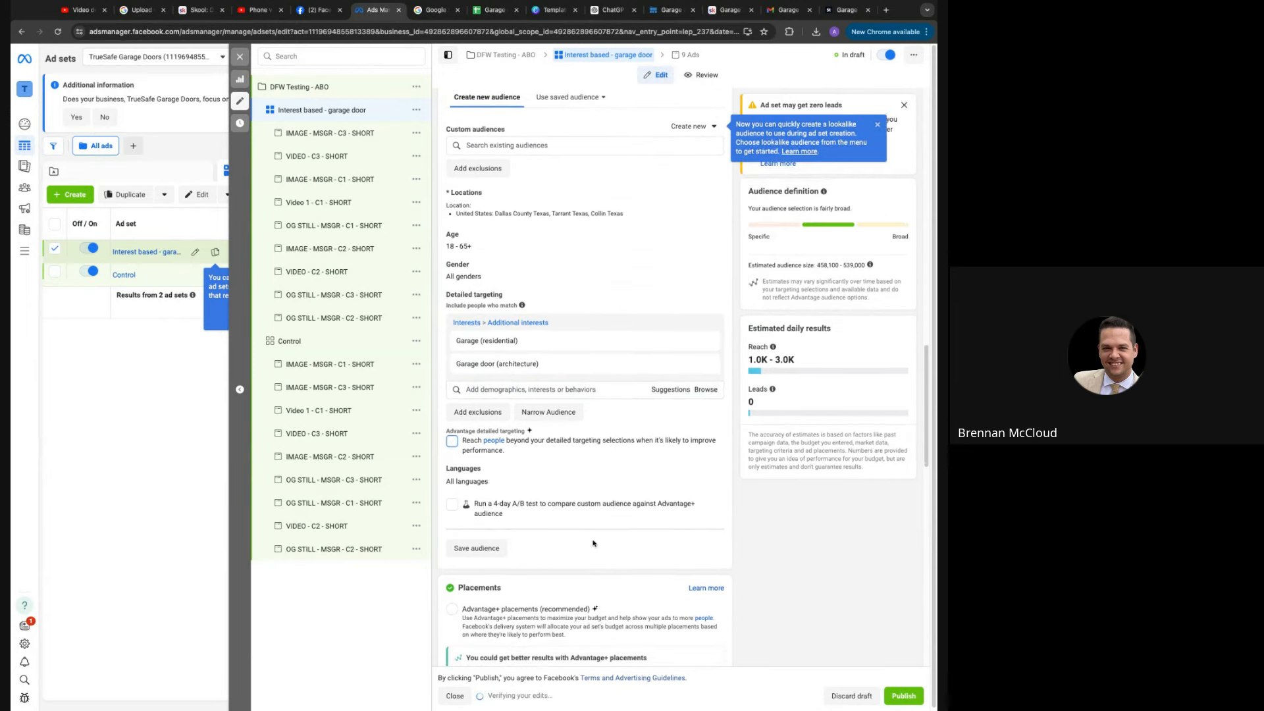
scroll(593, 543, "down", 5)
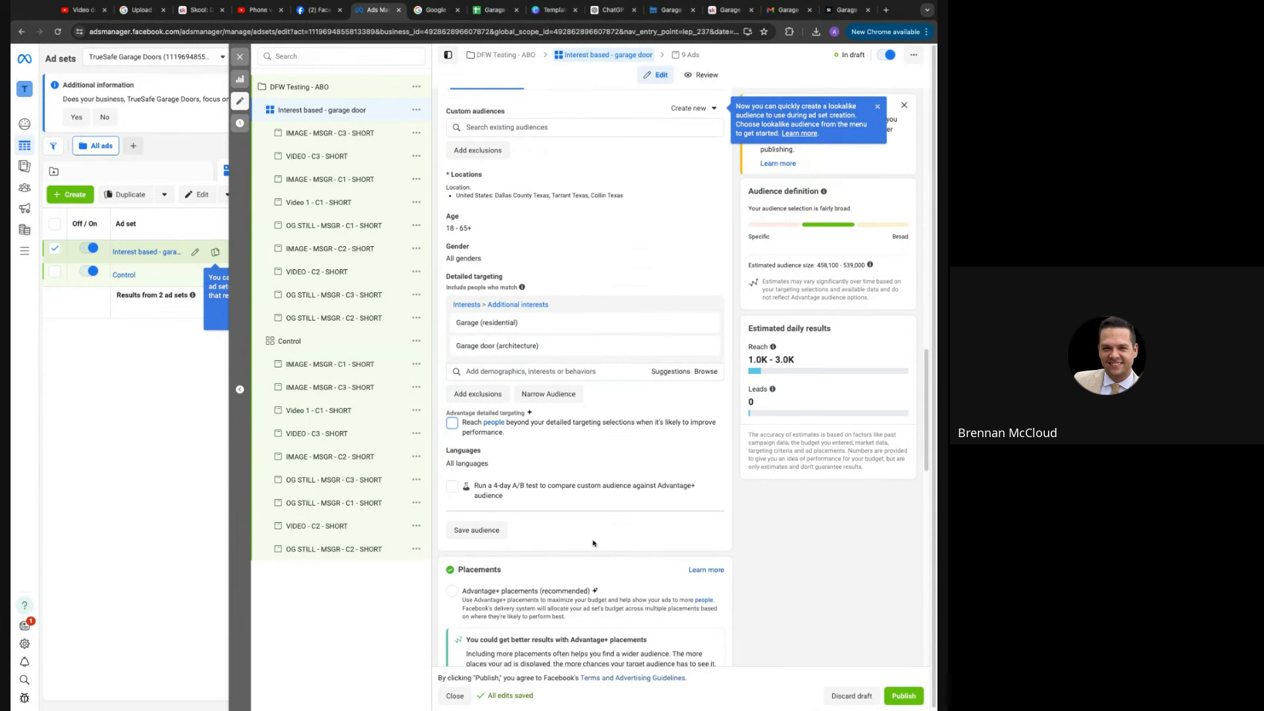
scroll(593, 543, "down", 4)
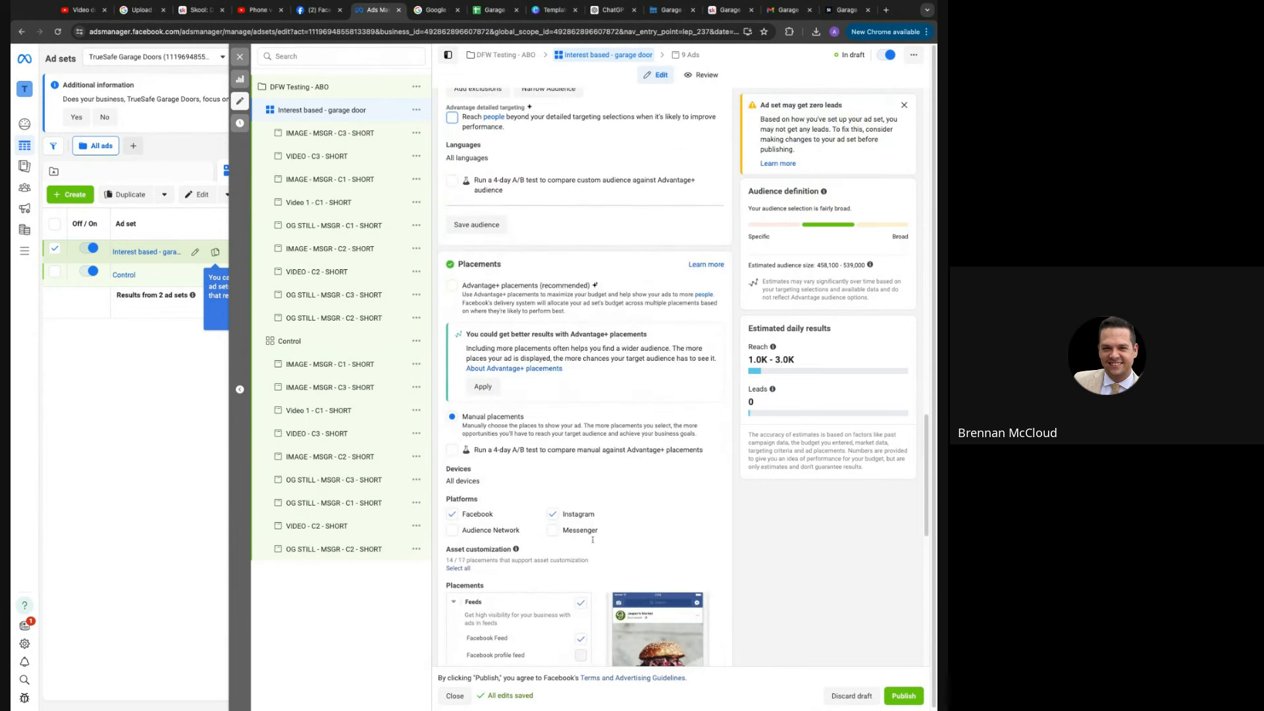
scroll(516, 466, "down", 6)
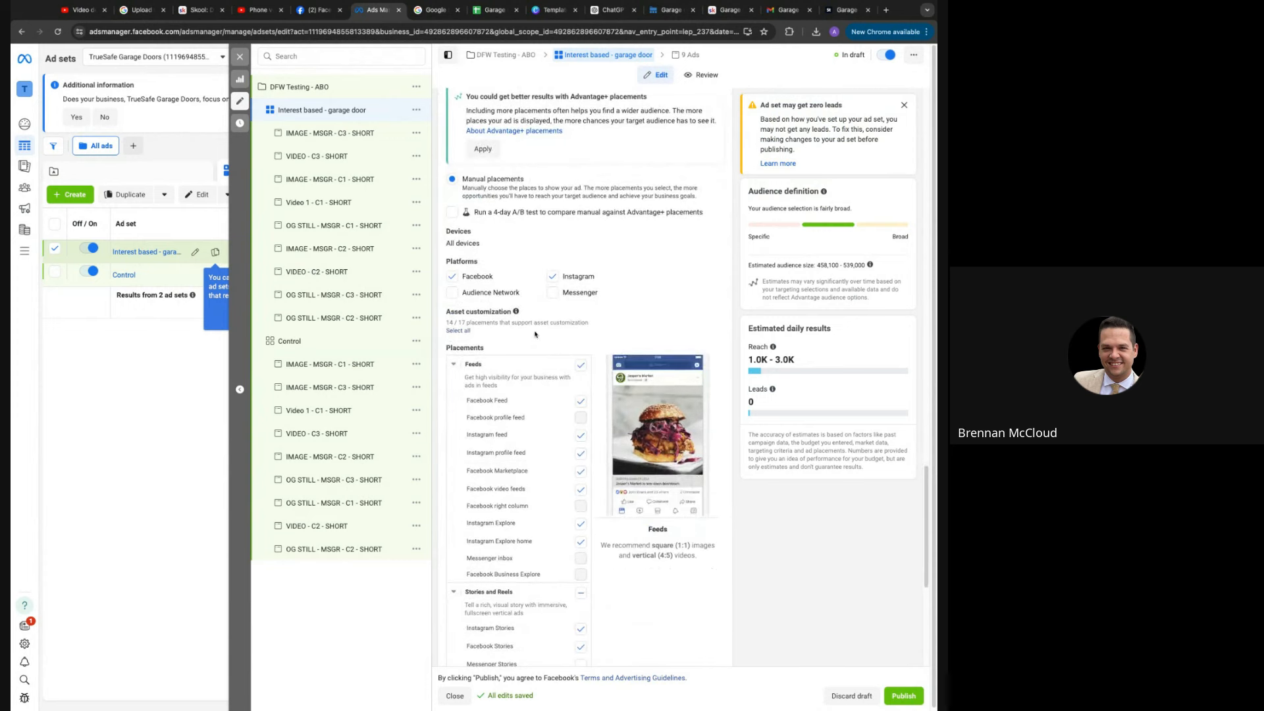
scroll(648, 295, "down", 1)
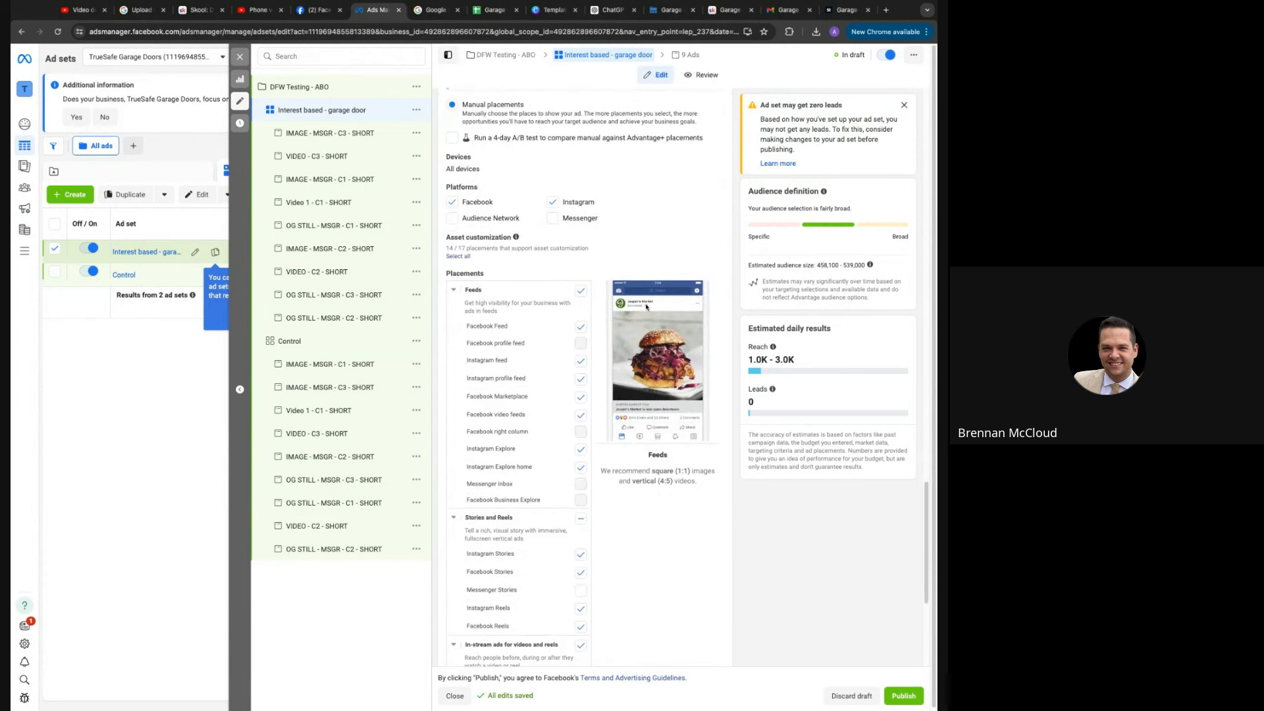
left_click(417, 342)
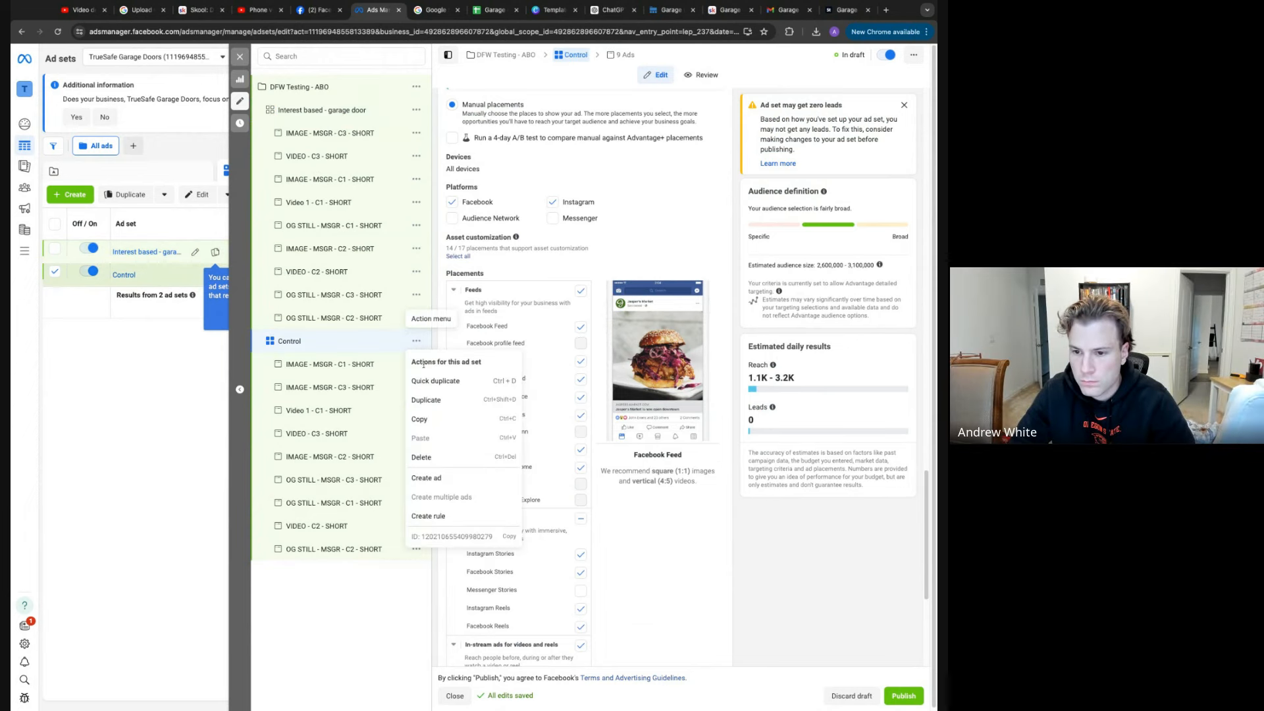
left_click(435, 400)
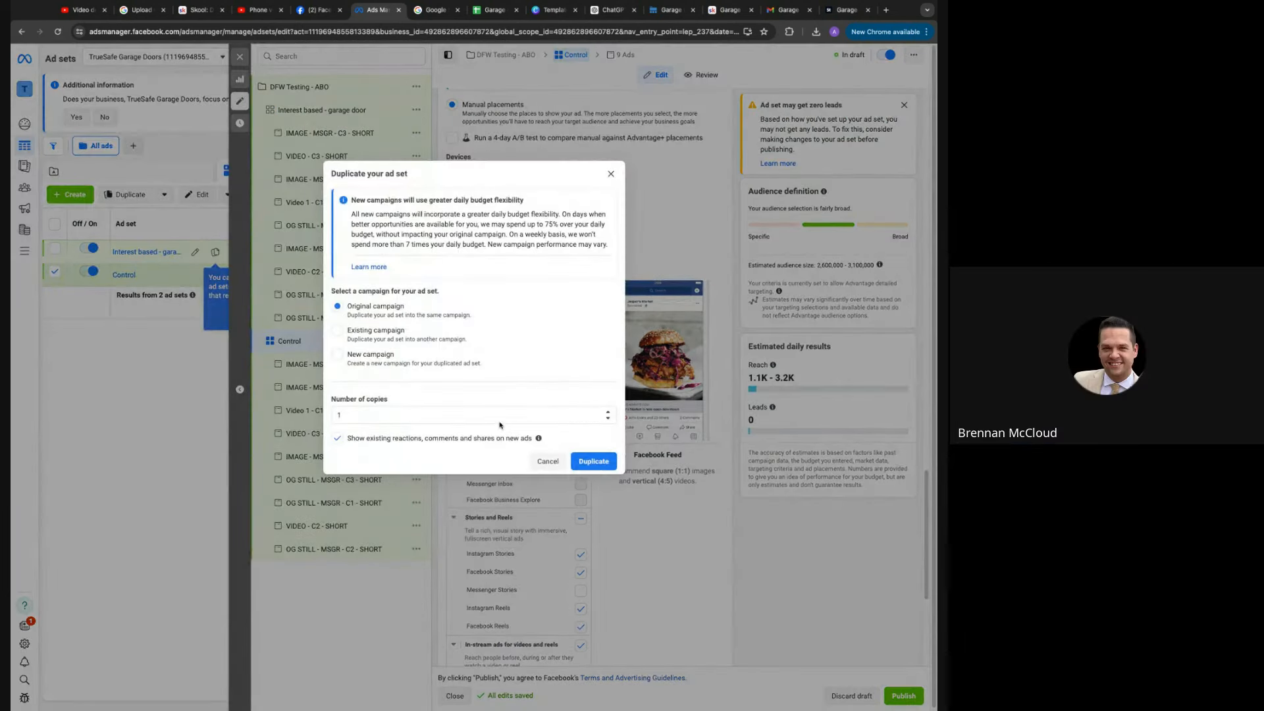
left_click(548, 461)
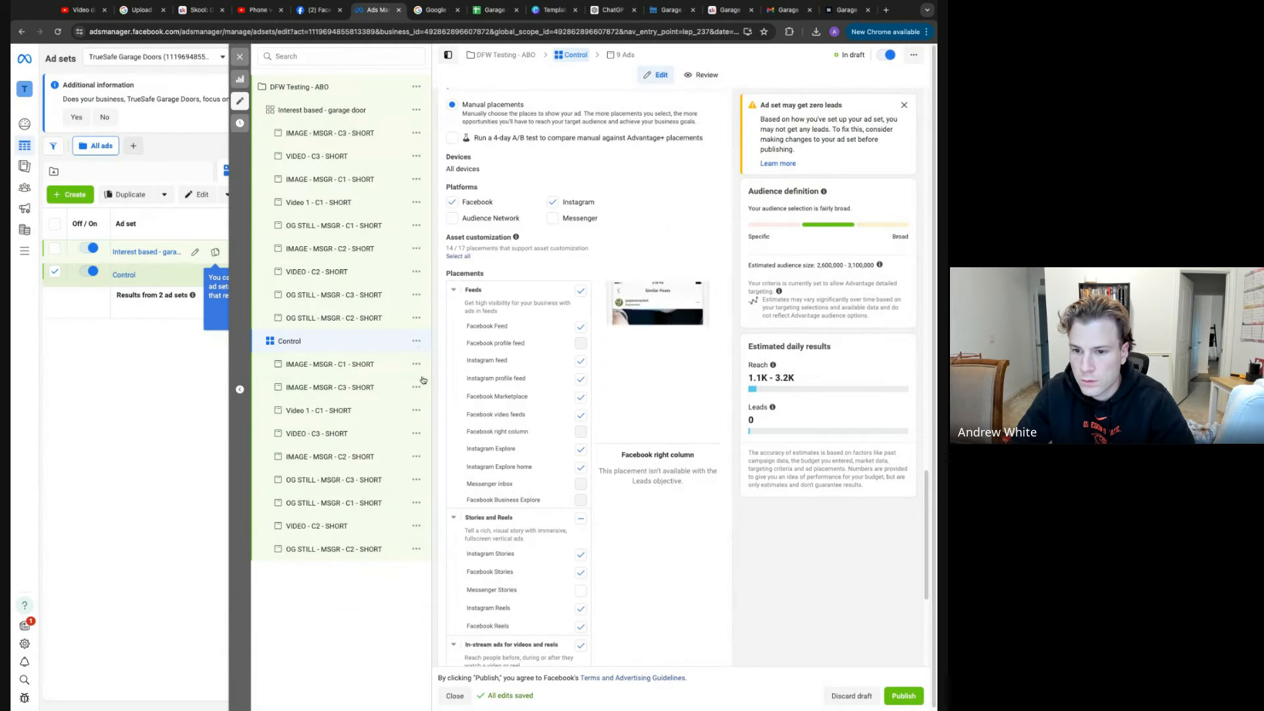
Quick duplicate the Control ad set and rename the copy as "Interest based"
left_click(417, 341)
left_click(435, 381)
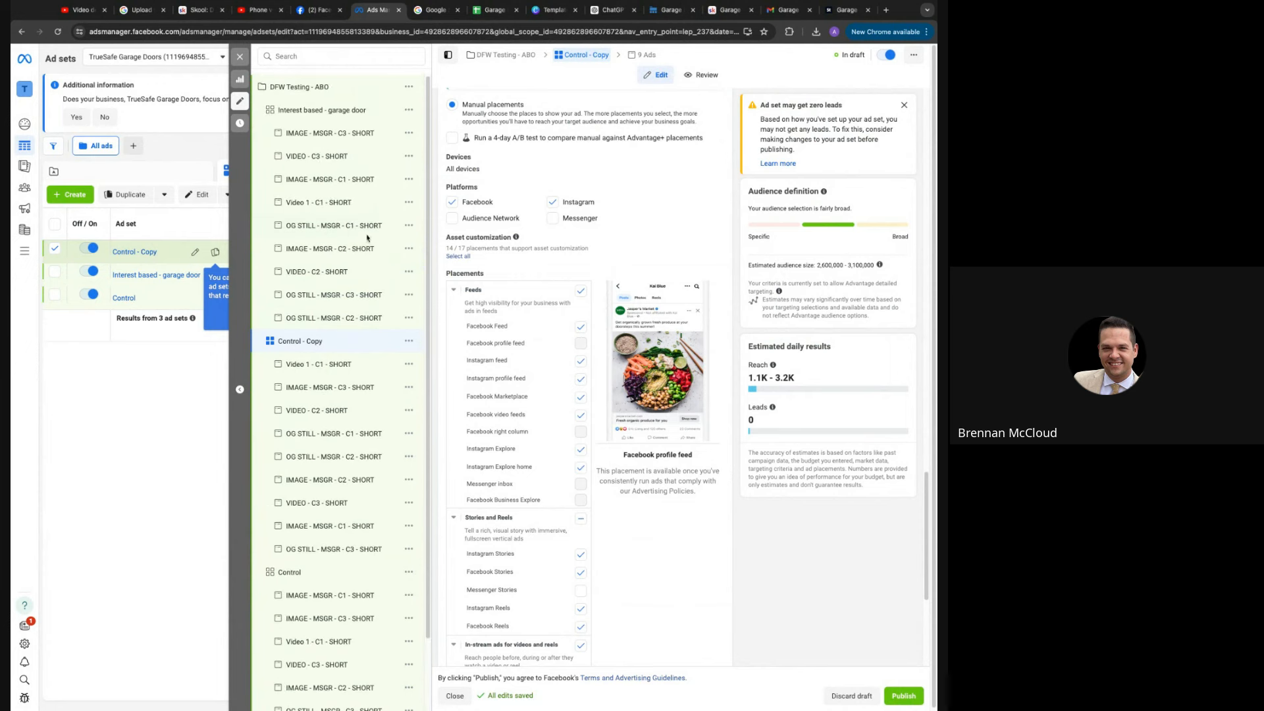
scroll(534, 282, "up", 10)
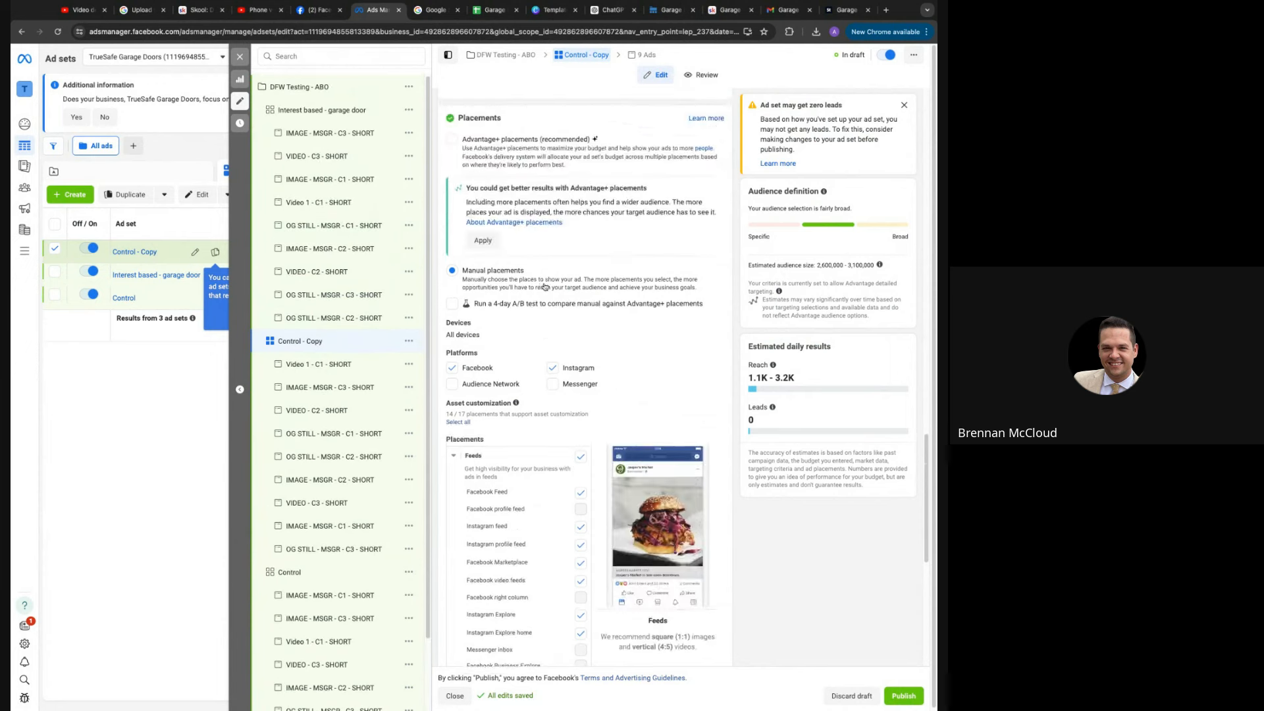
scroll(566, 290, "up", 5)
left_click(518, 125)
triple_click(530, 128)
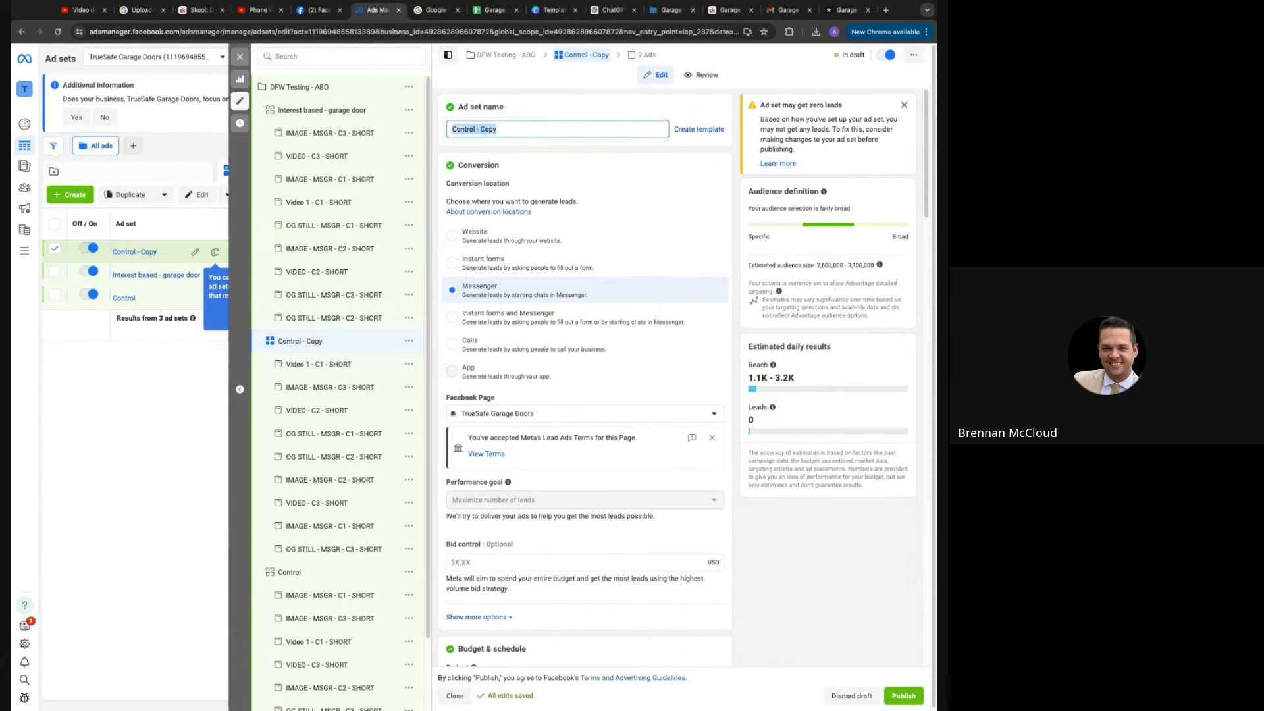
type("Interest based")
Open the detailed targeting of the "Interest based" ad set for editing
scroll(545, 403, "down", 15)
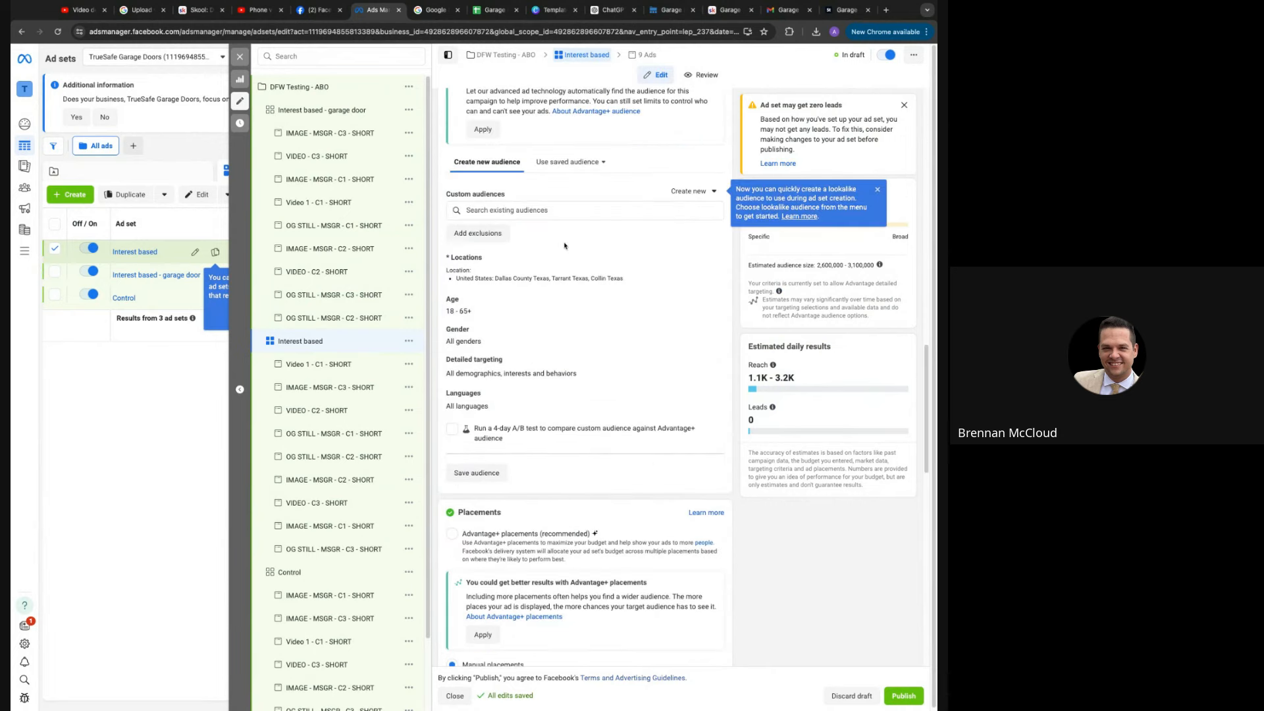
scroll(542, 410, "down", 3)
scroll(543, 410, "down", 10)
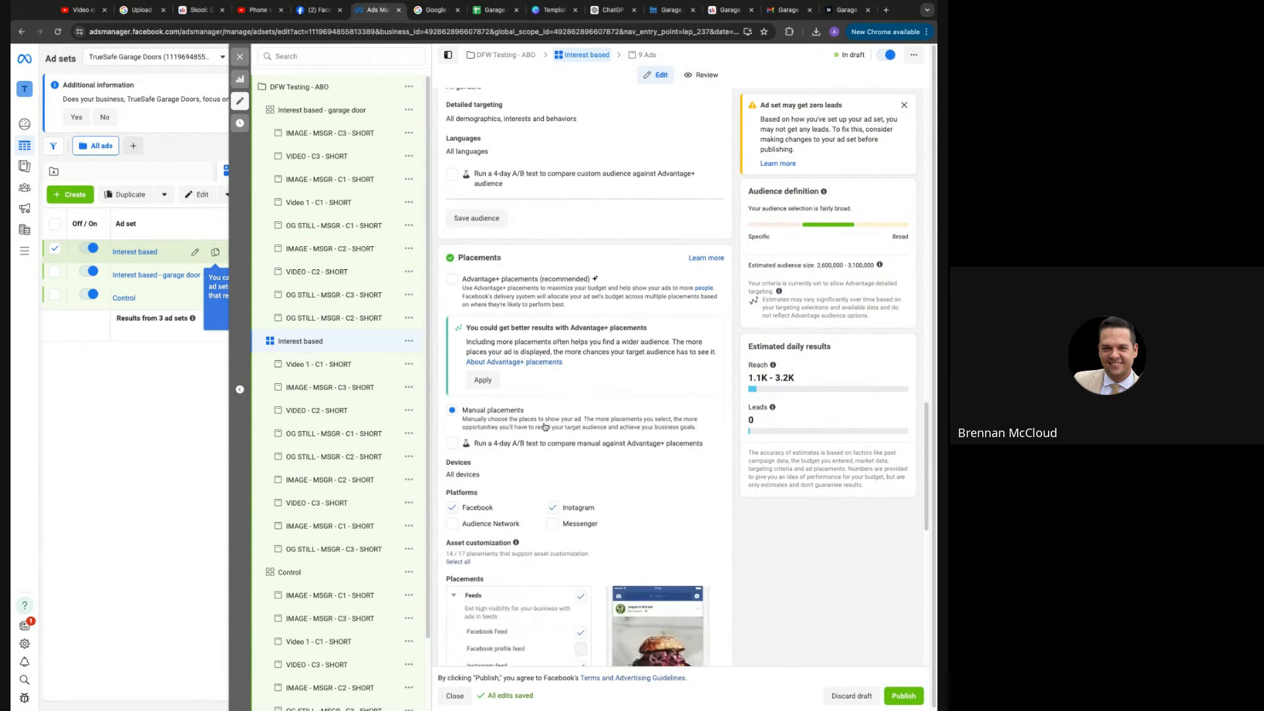
scroll(623, 472, "up", 12)
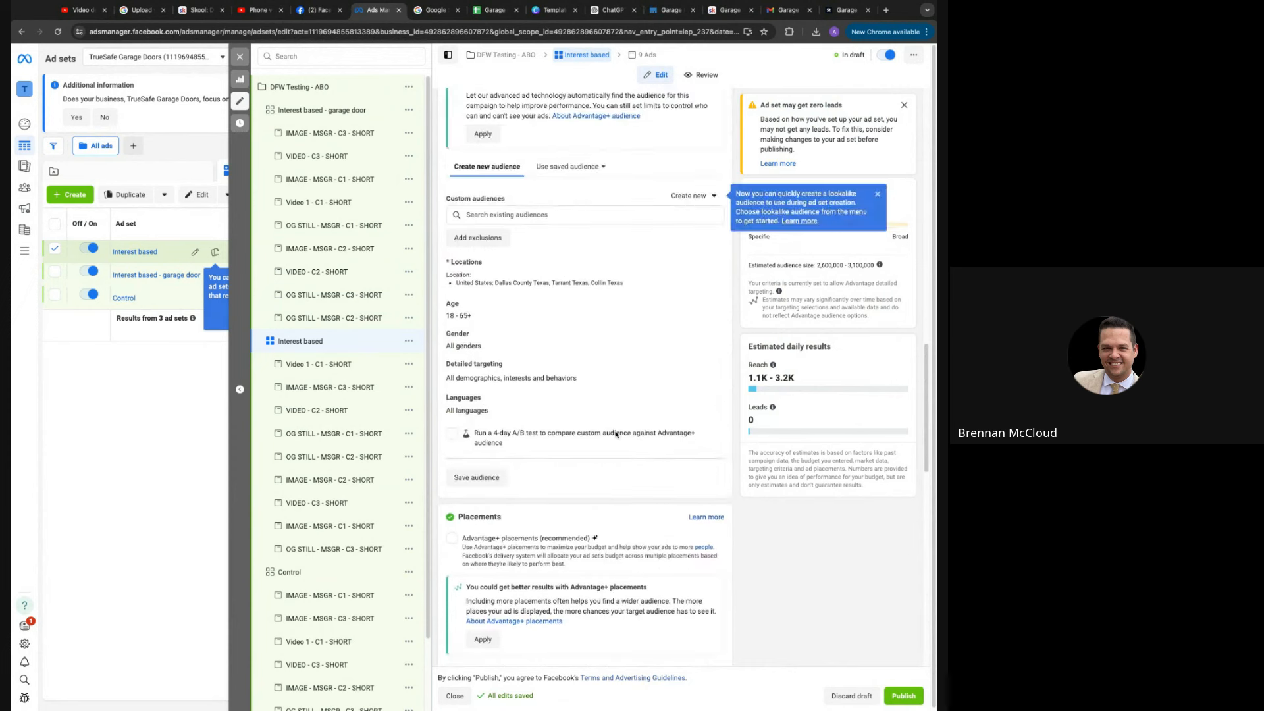
mouse_move(514, 282)
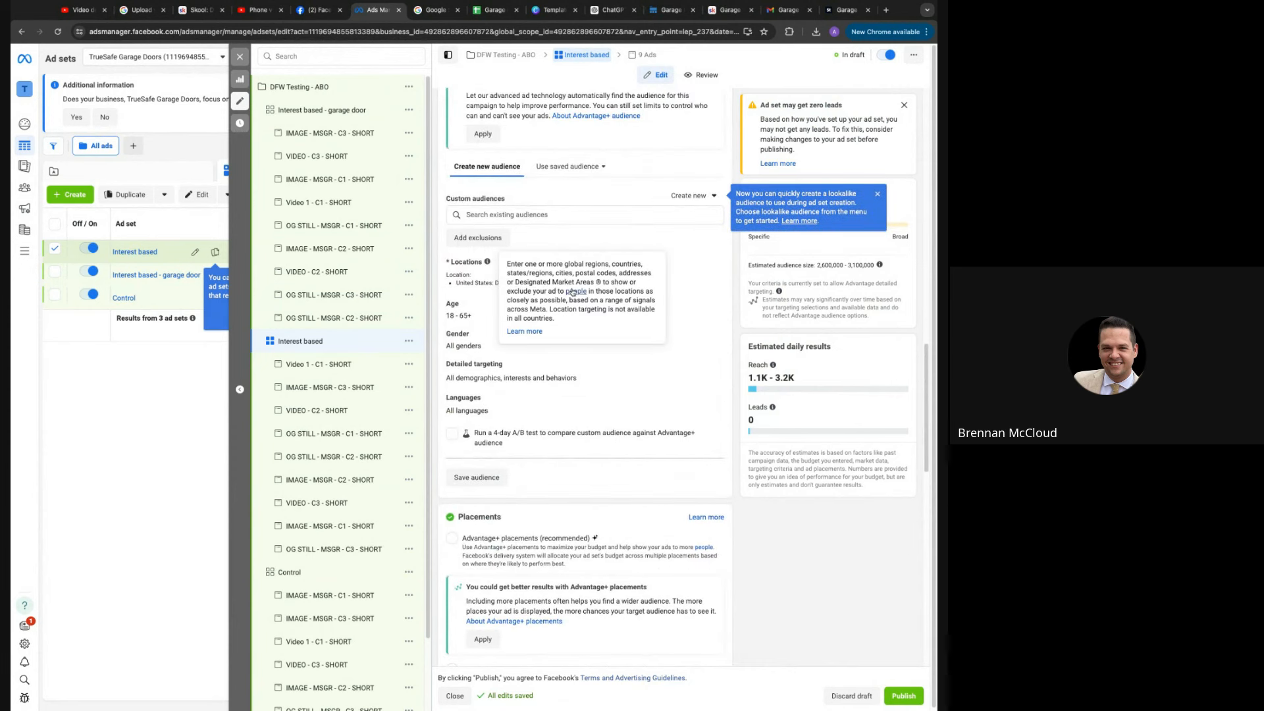
mouse_move(705, 371)
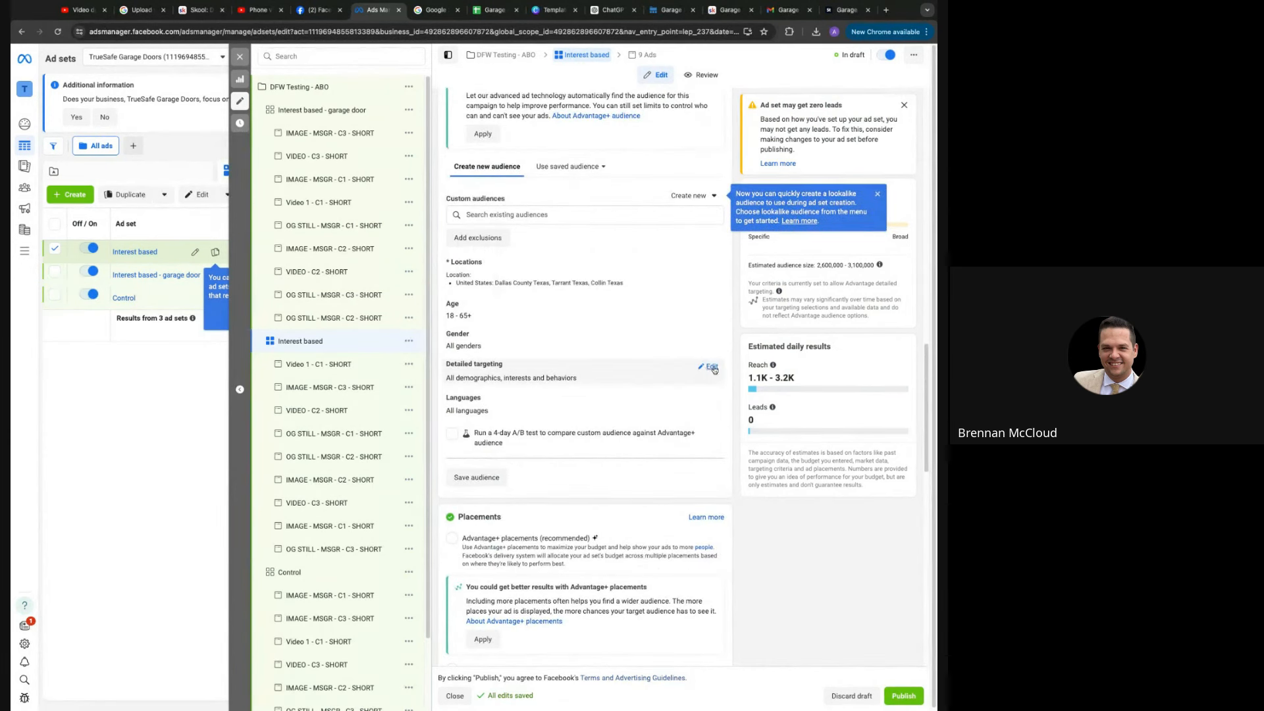
left_click(707, 368)
left_click(586, 391)
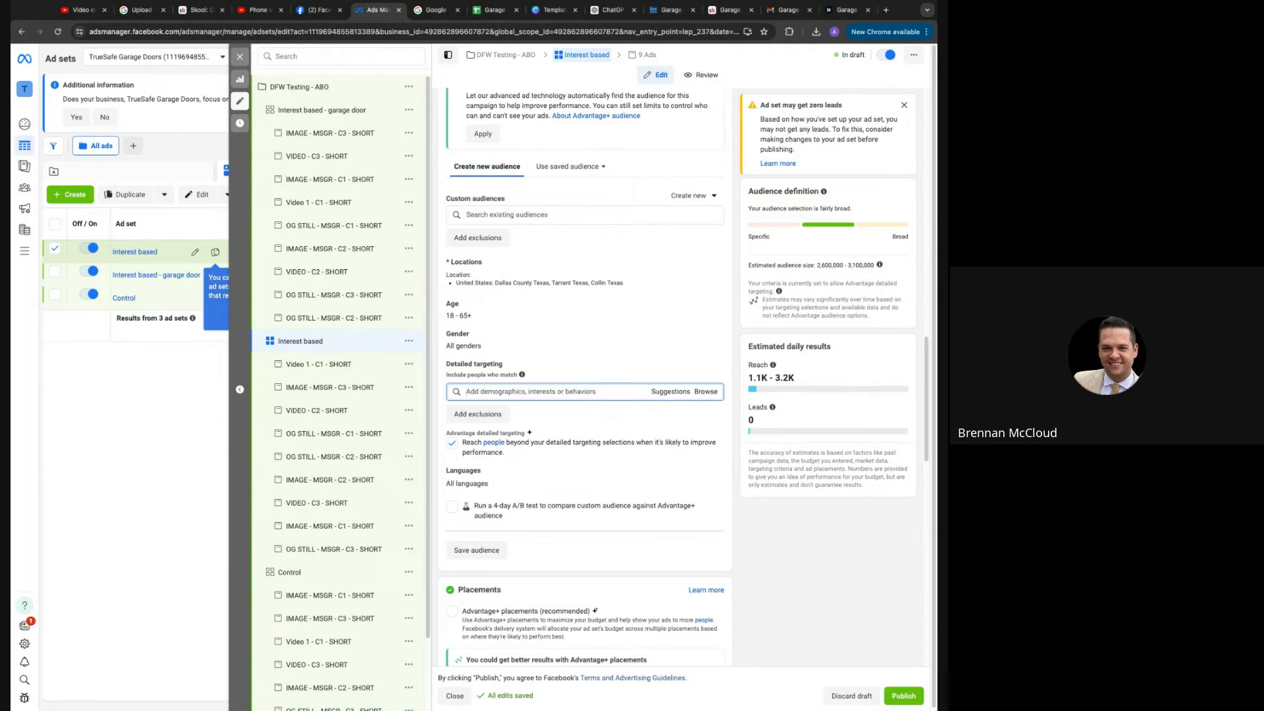
Search the detailed targeting options for "new mover" and "new home"
type("first")
key("BackSpace")
key("BackSpace")
key("BackSpace")
key("BackSpace")
key("BackSpace")
type("new mover")
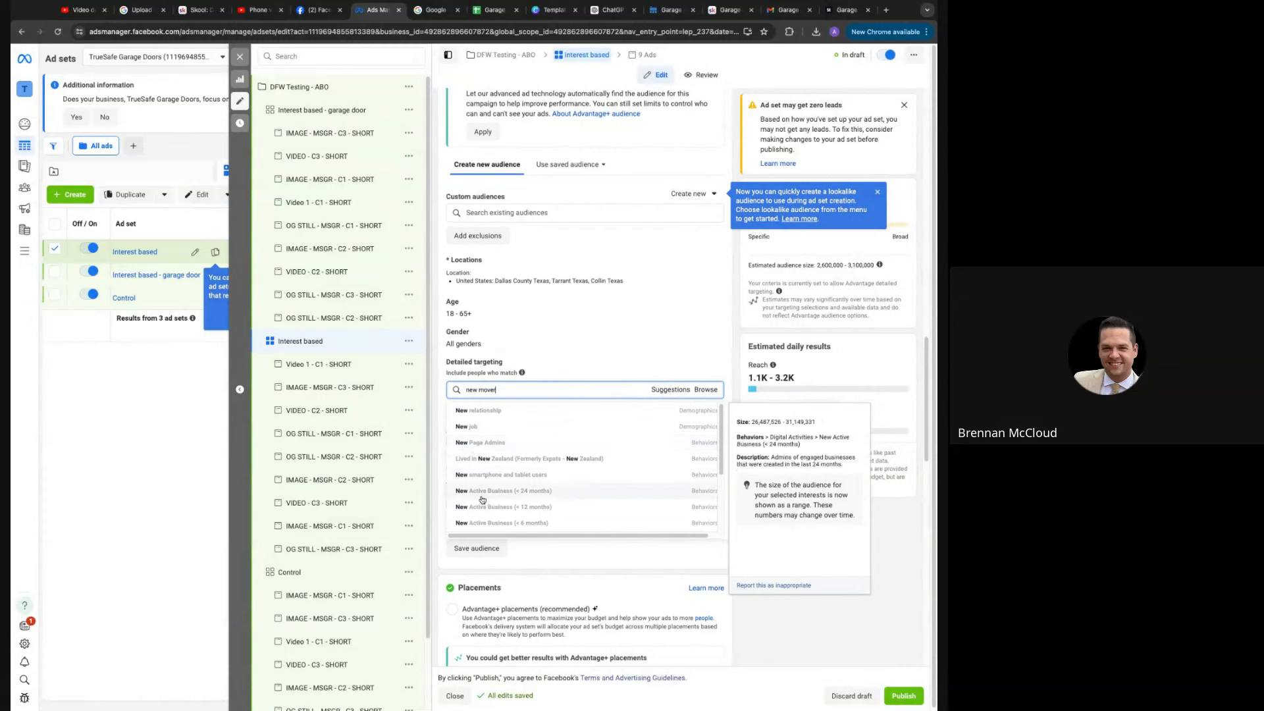
double_click(512, 390)
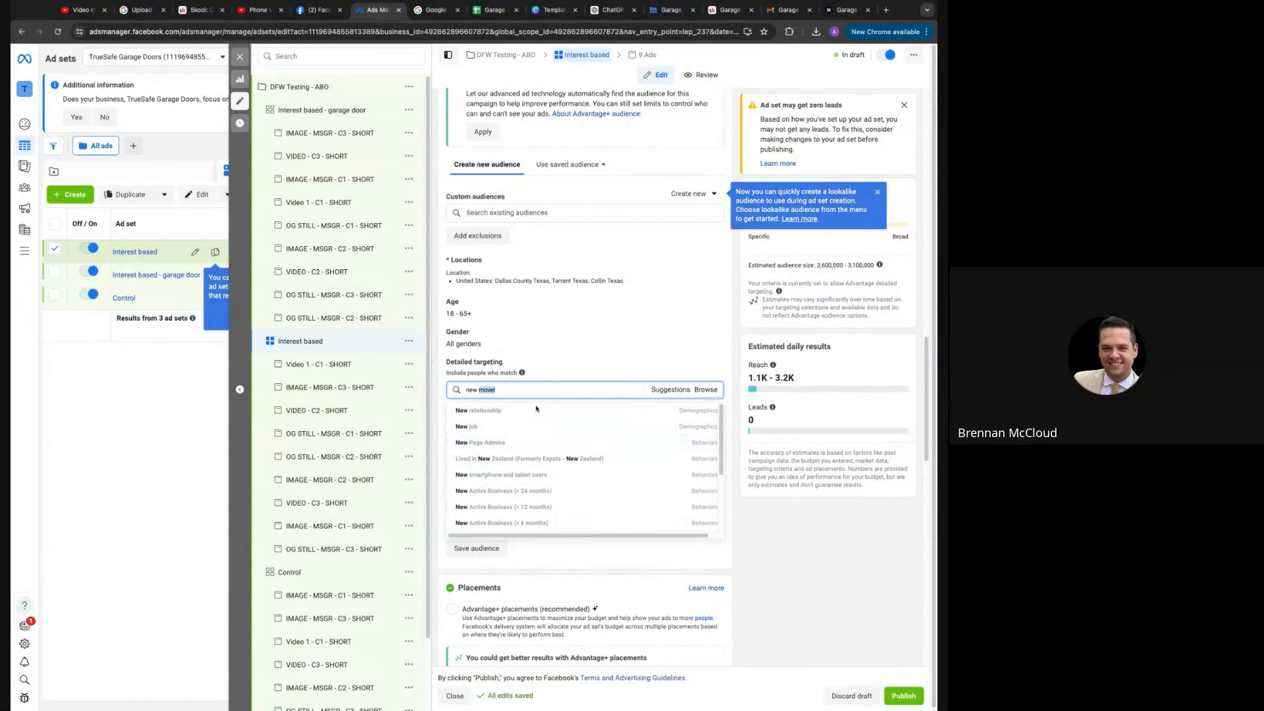
type("home")
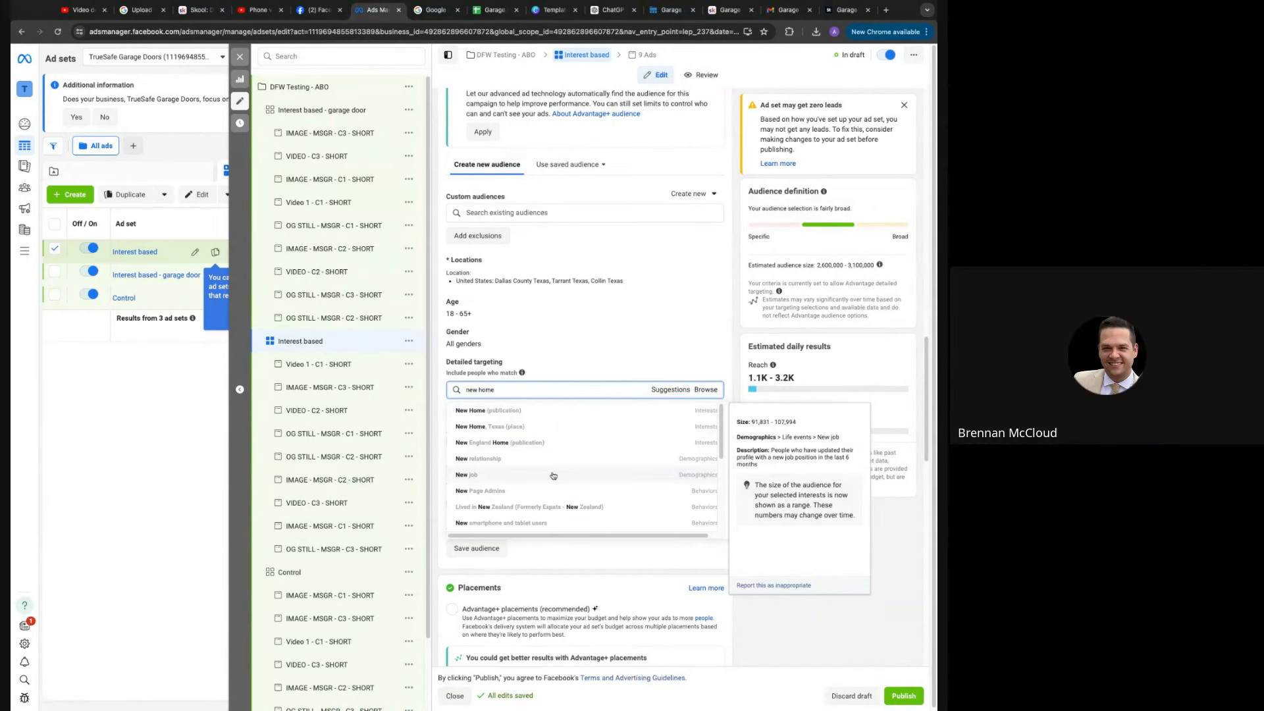
Add the interest "First-time home buyer grant (real estate)" and turn off reaching people beyond the detailed targeting selections
key("super+a")
type("first time home buyer")
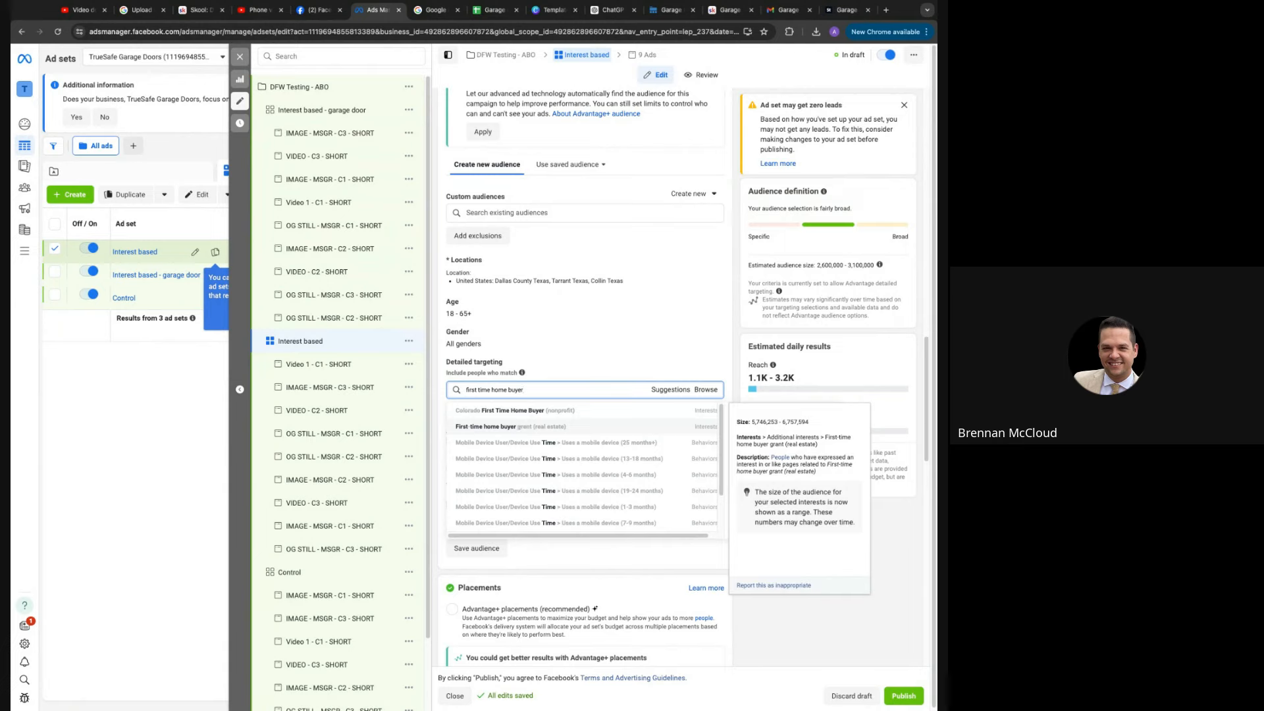
left_click(510, 427)
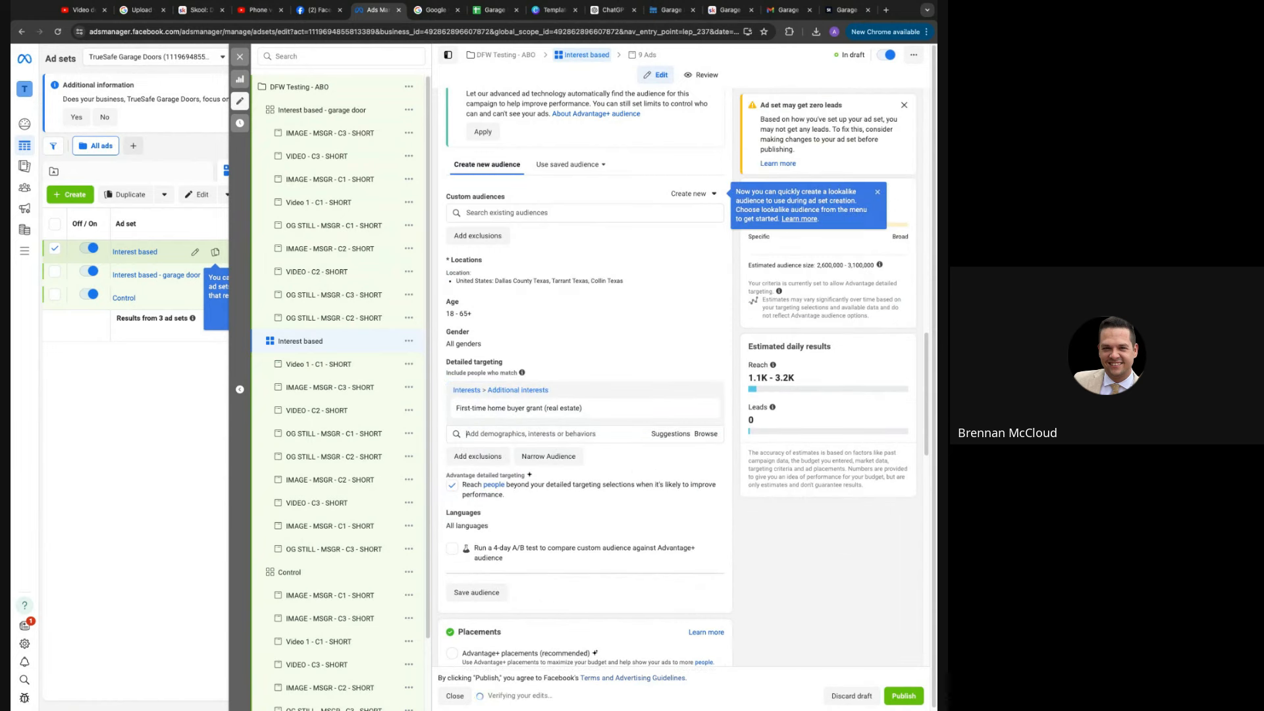
left_click(10, 357)
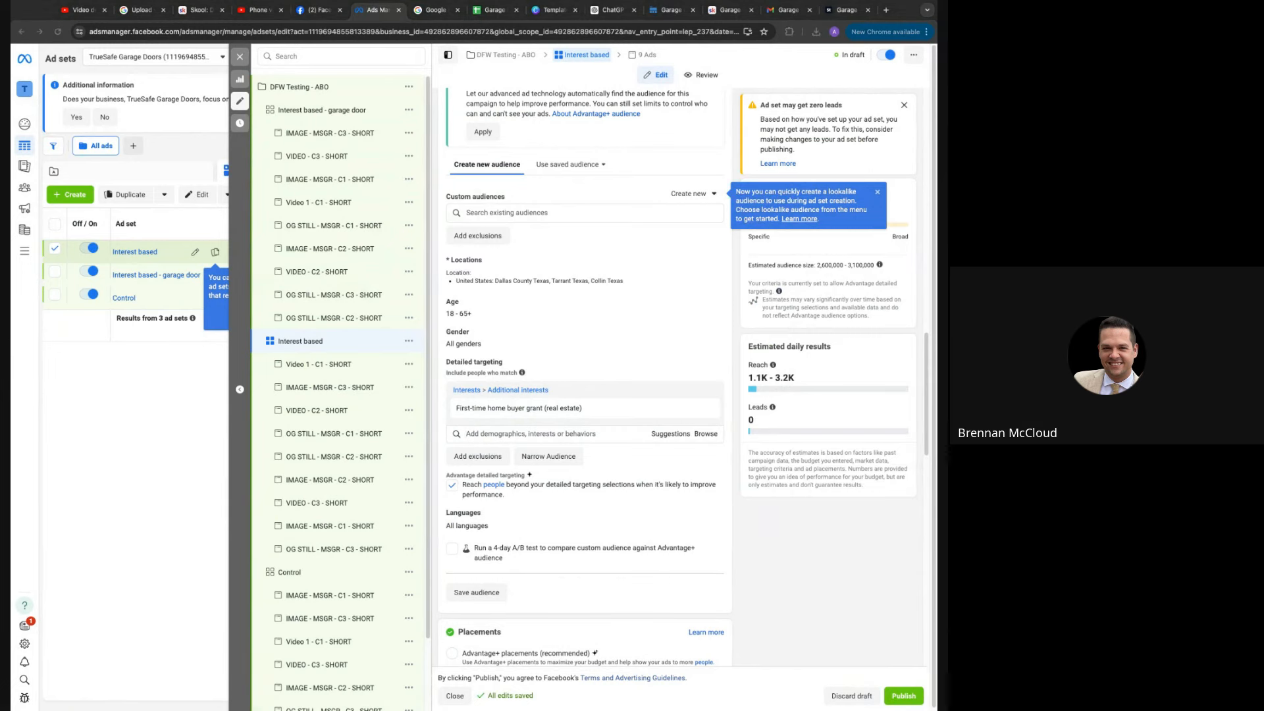
left_click(452, 485)
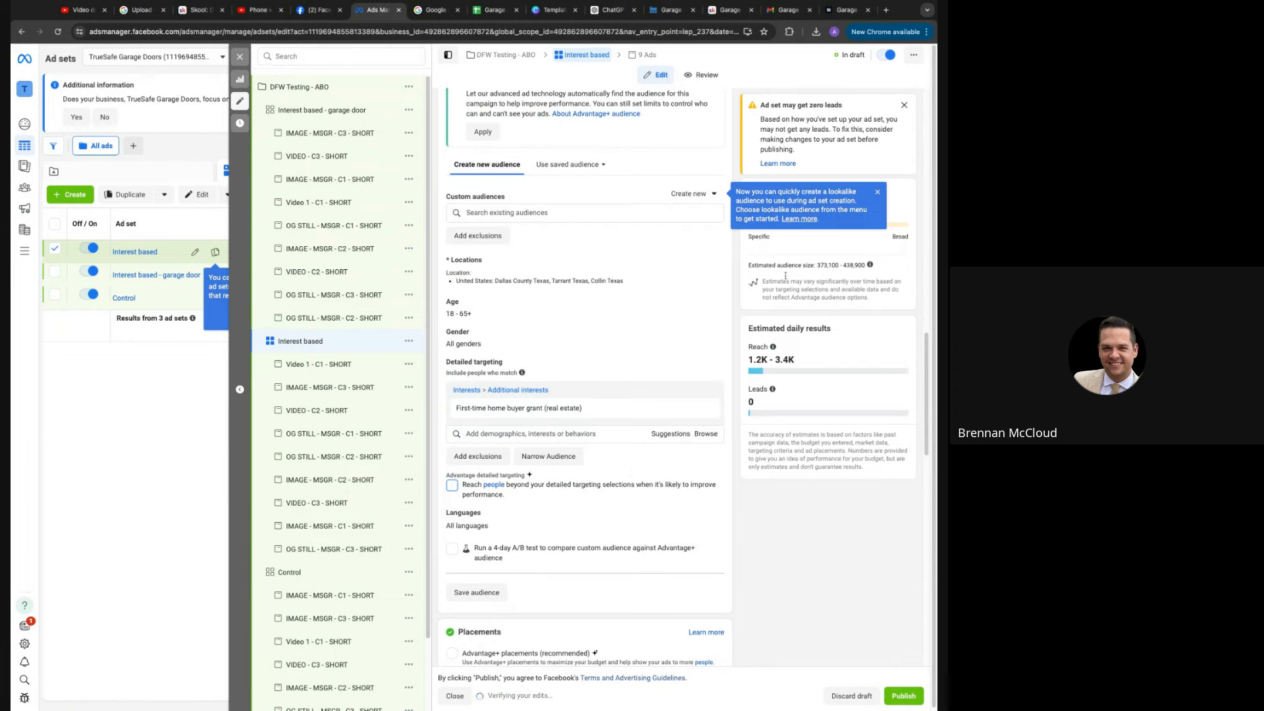
left_click(877, 192)
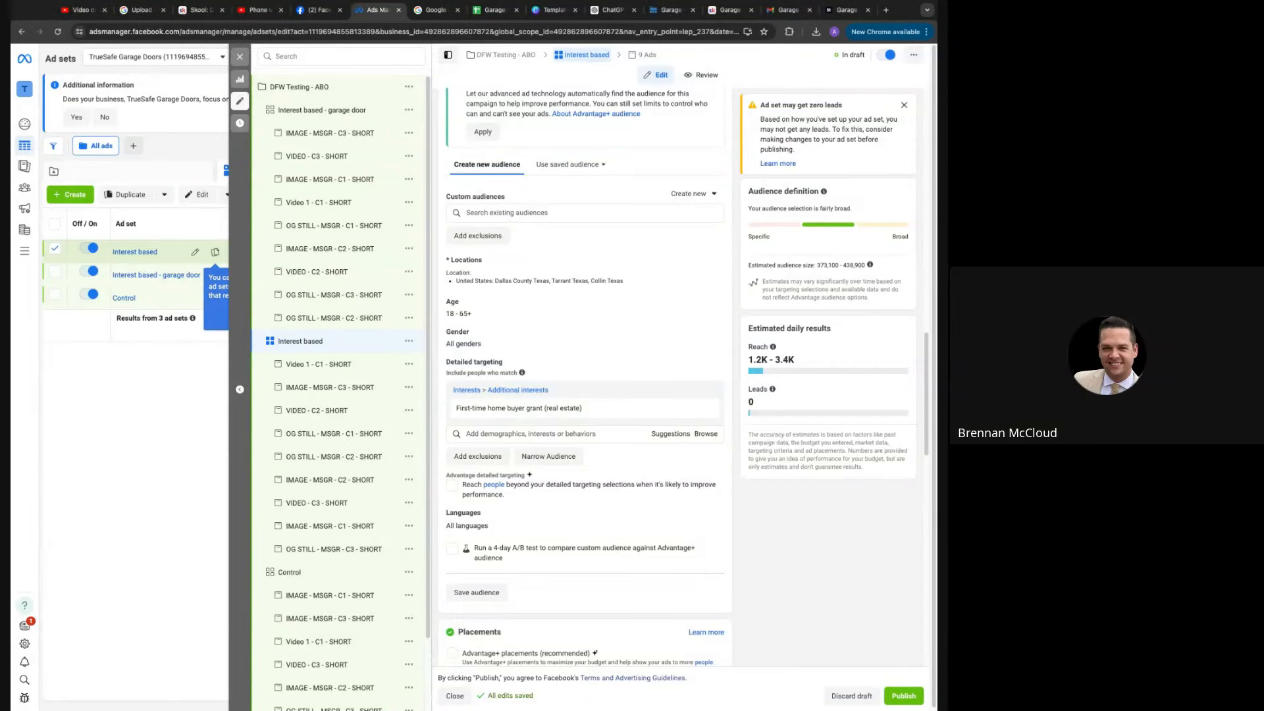
Add the employer "Real Estate" and the job title "Realtor" to the ad set's detailed targeting
left_click(531, 434)
type("real esat")
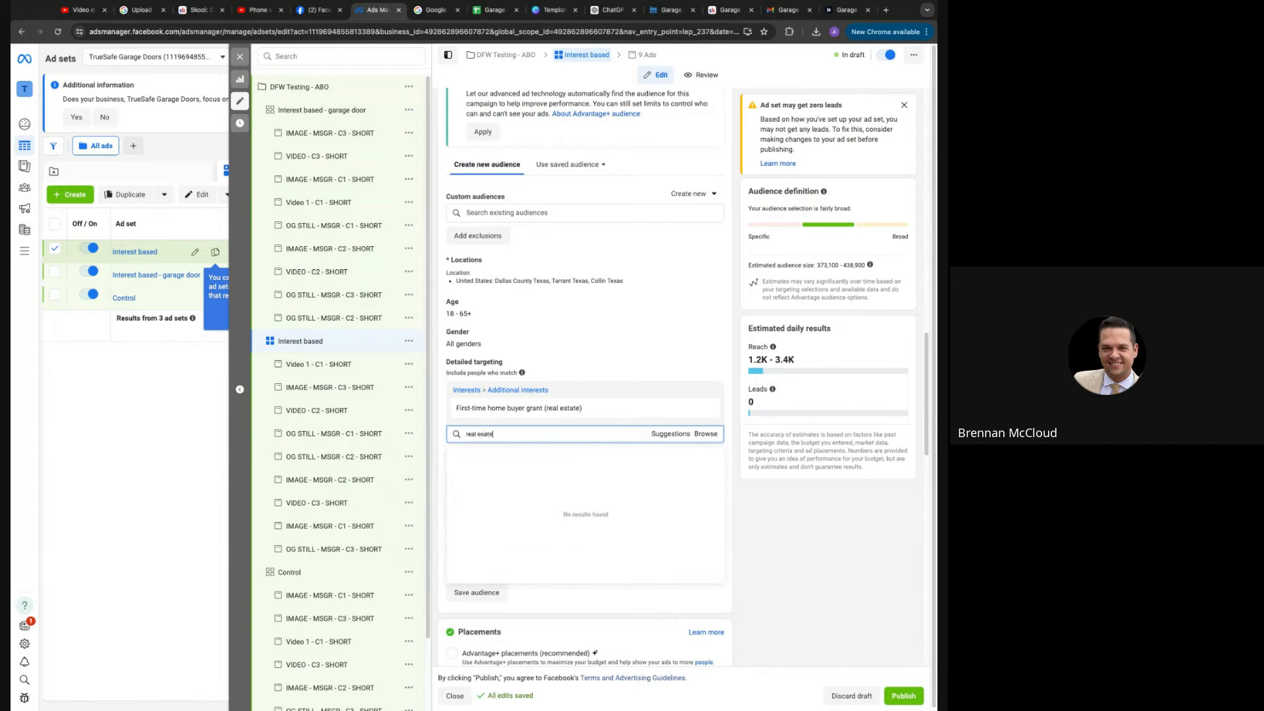
type("e")
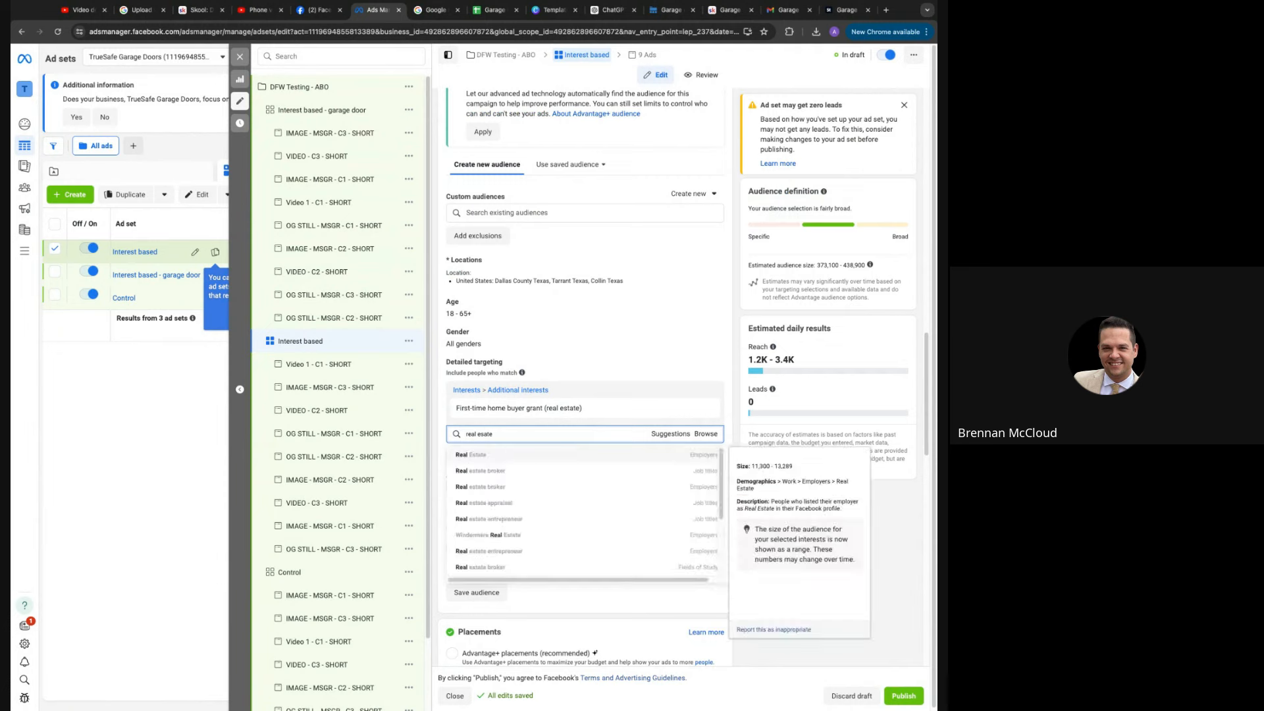
left_click(505, 455)
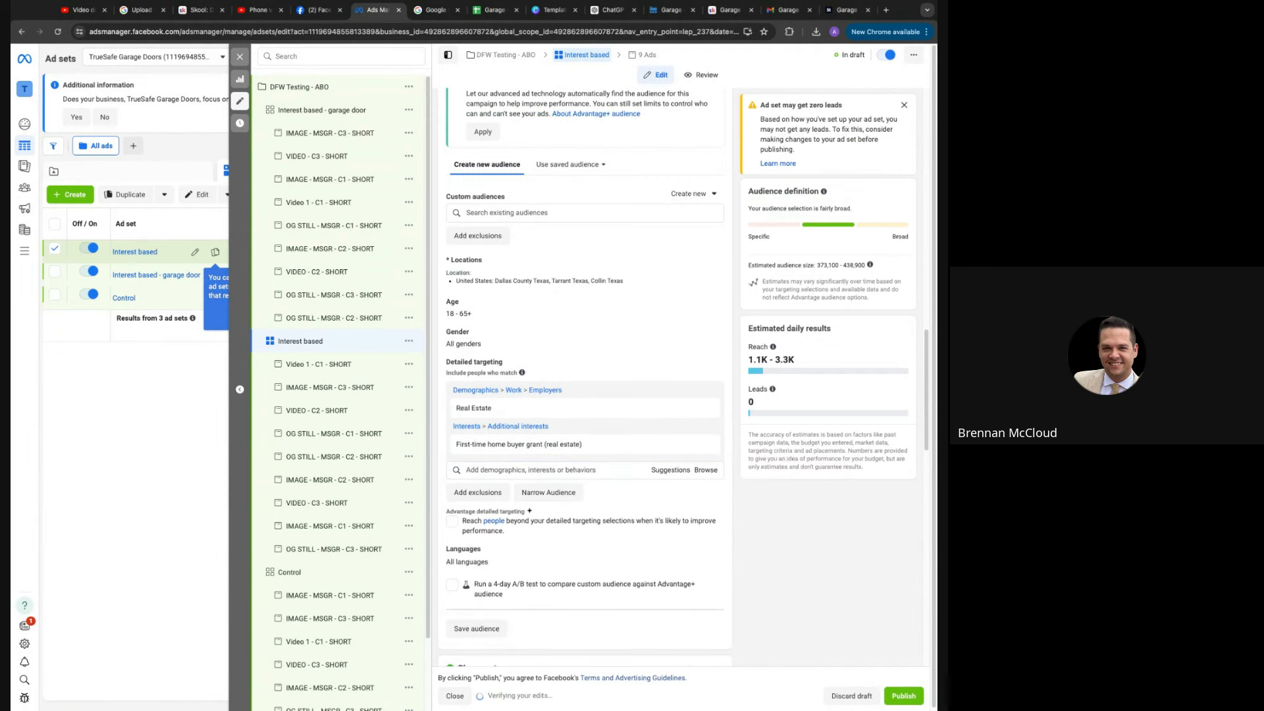
left_click(508, 469)
type("realator")
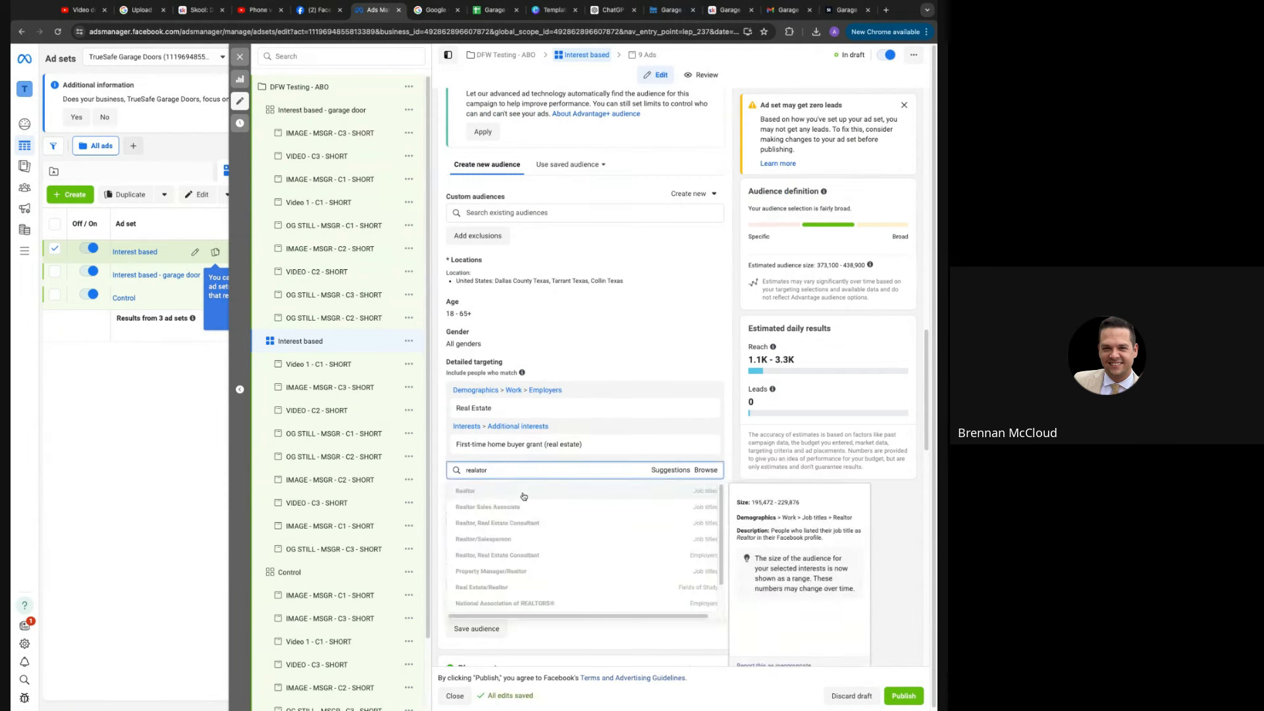
left_click(524, 495)
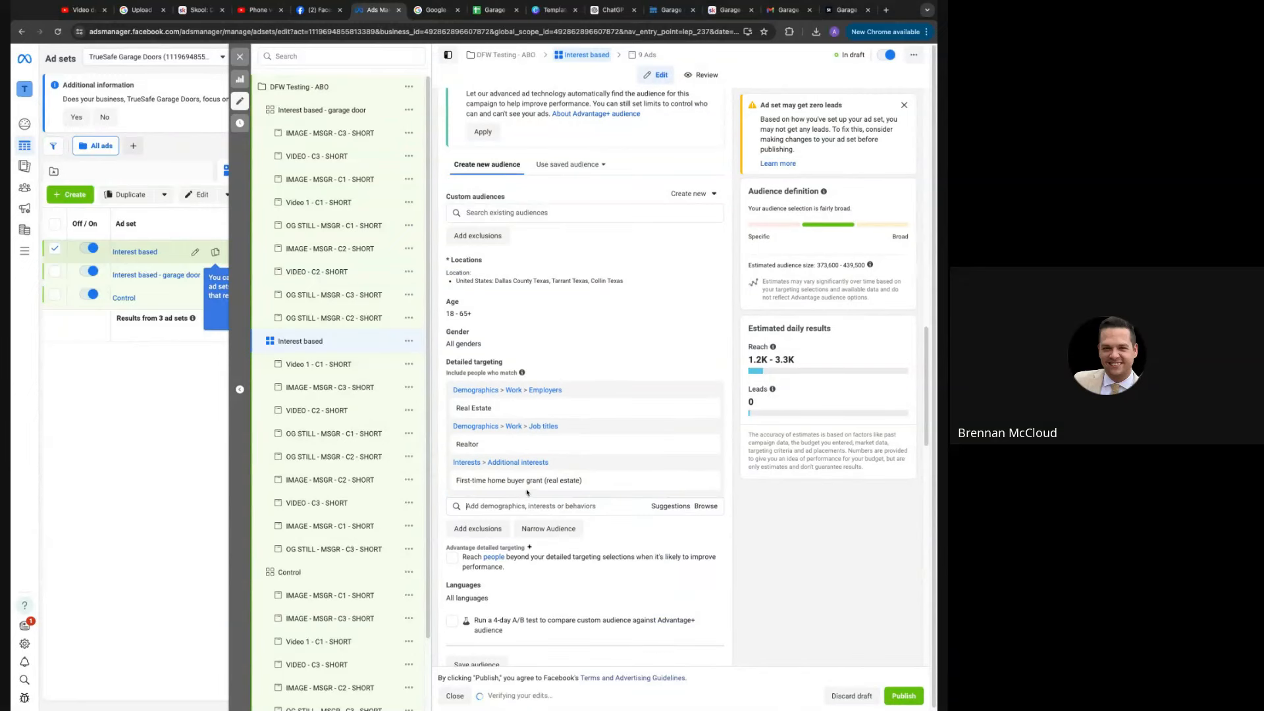
Rename the "Control - Copy" ad set as "Location Based"
scroll(561, 319, "up", 10)
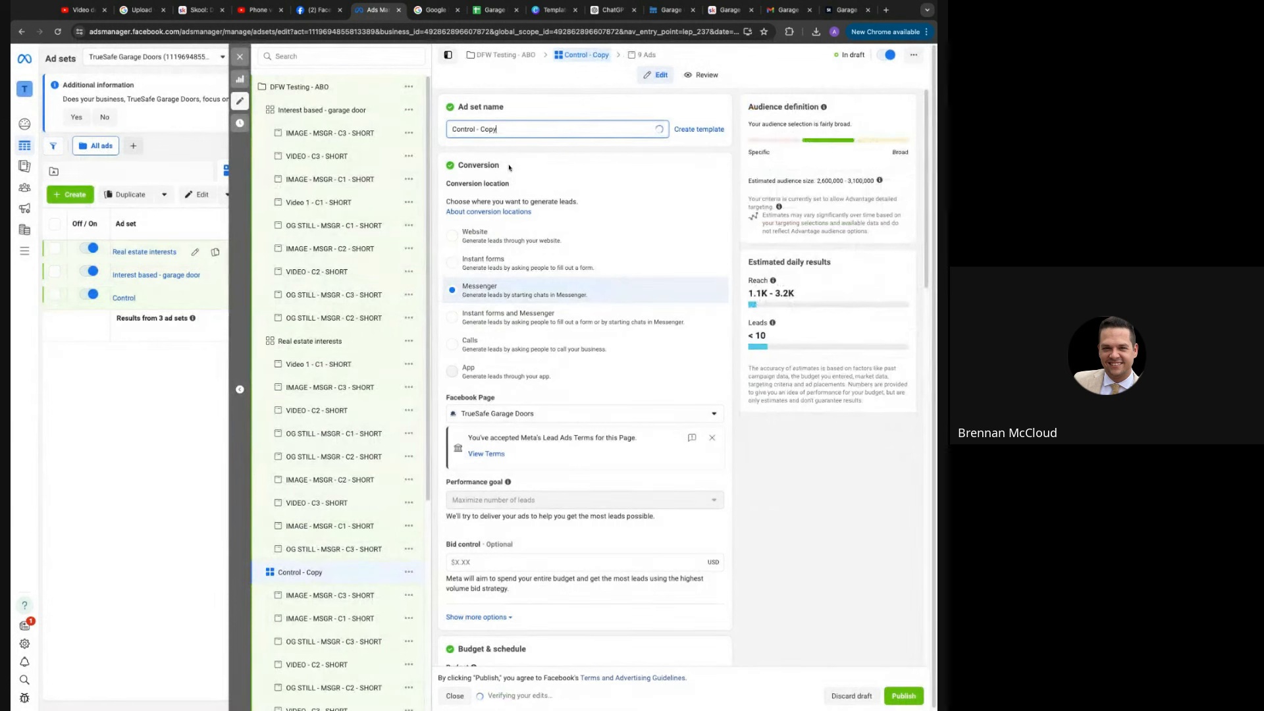
left_click_drag(526, 127, 450, 128)
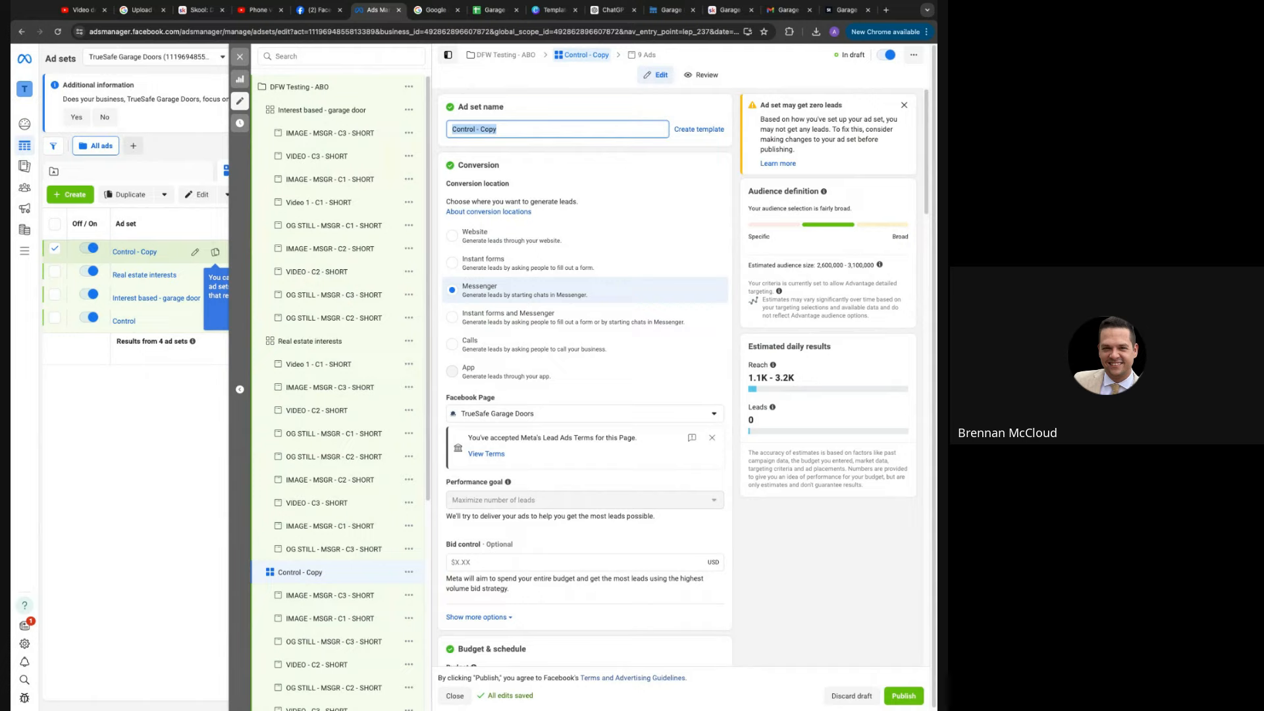
type("Location Based")
Turn off reaching people beyond the detailed targeting selections for the "Location Based" ad set
scroll(602, 391, "down", 1)
scroll(603, 391, "down", 15)
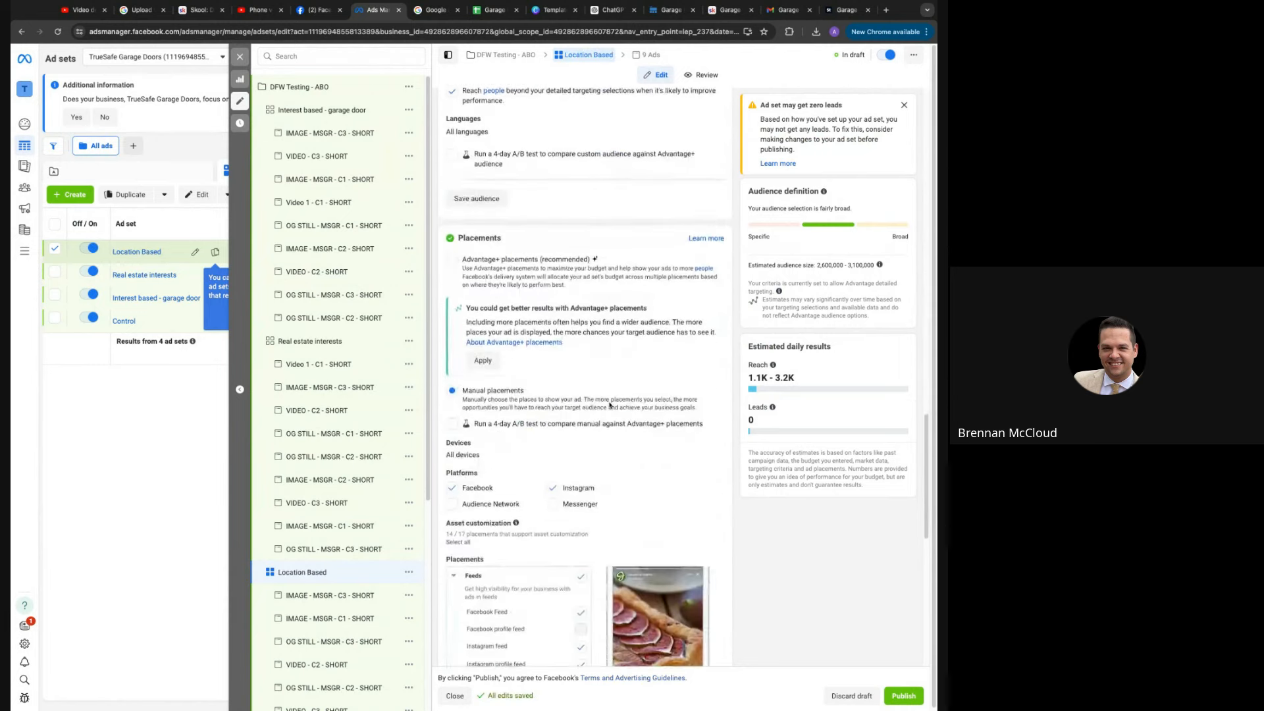
scroll(609, 395, "up", 3)
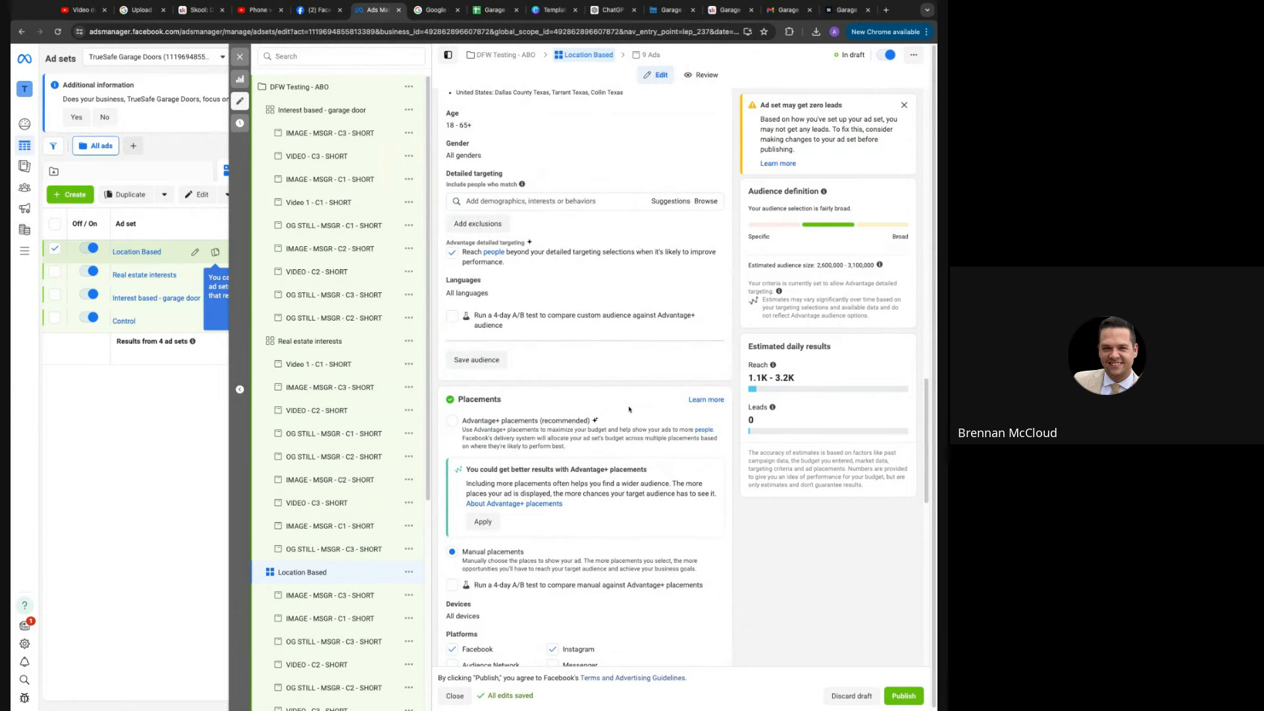
scroll(628, 409, "down", 3)
scroll(700, 291, "up", 8)
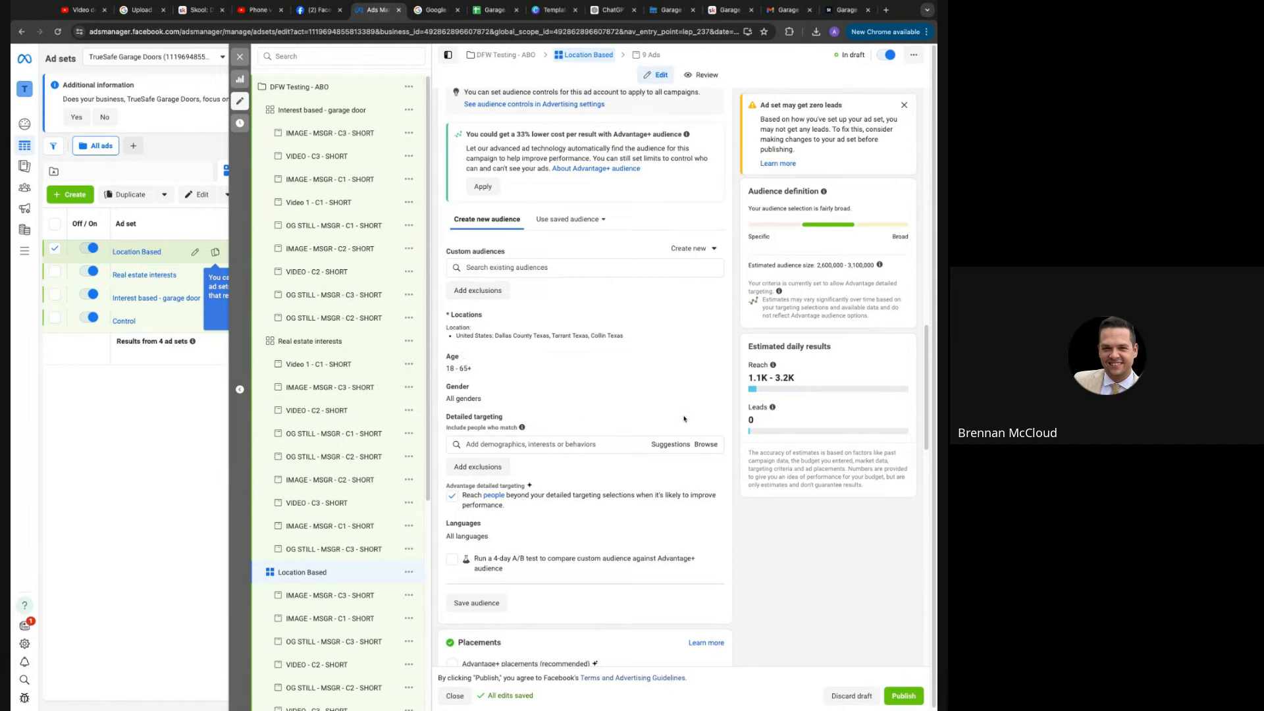
scroll(549, 431, "down", 2)
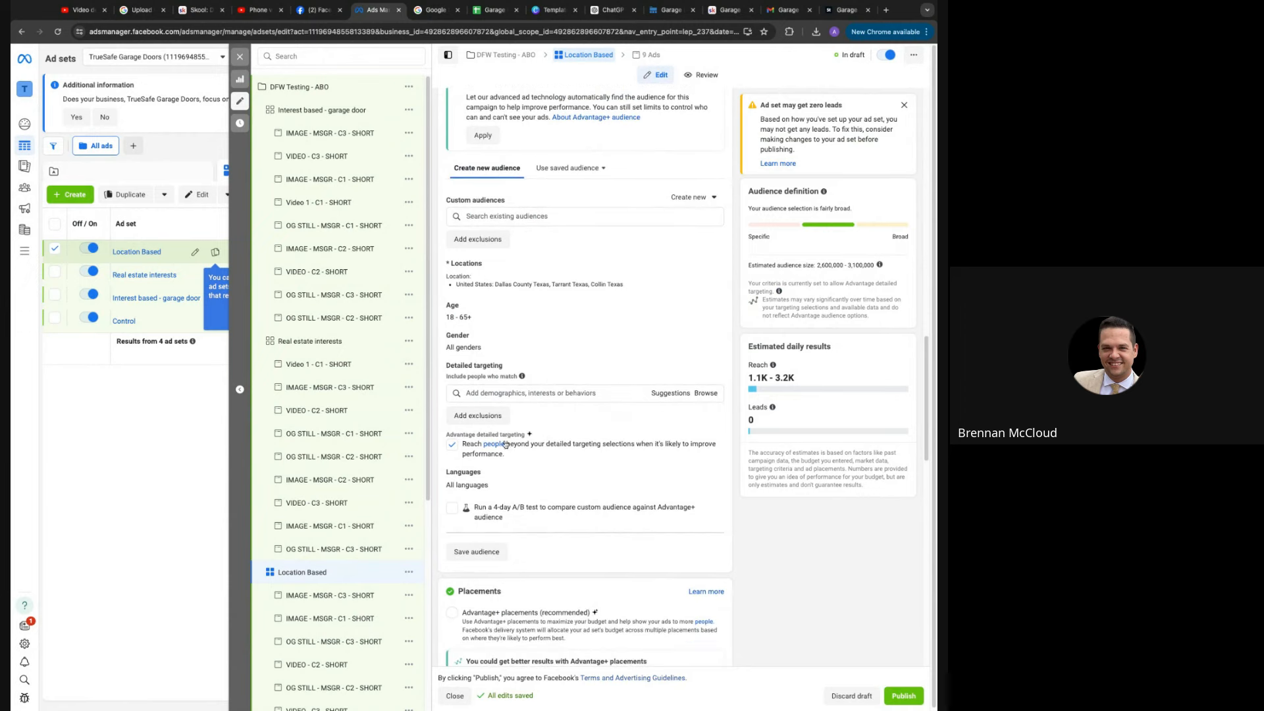
left_click(457, 445)
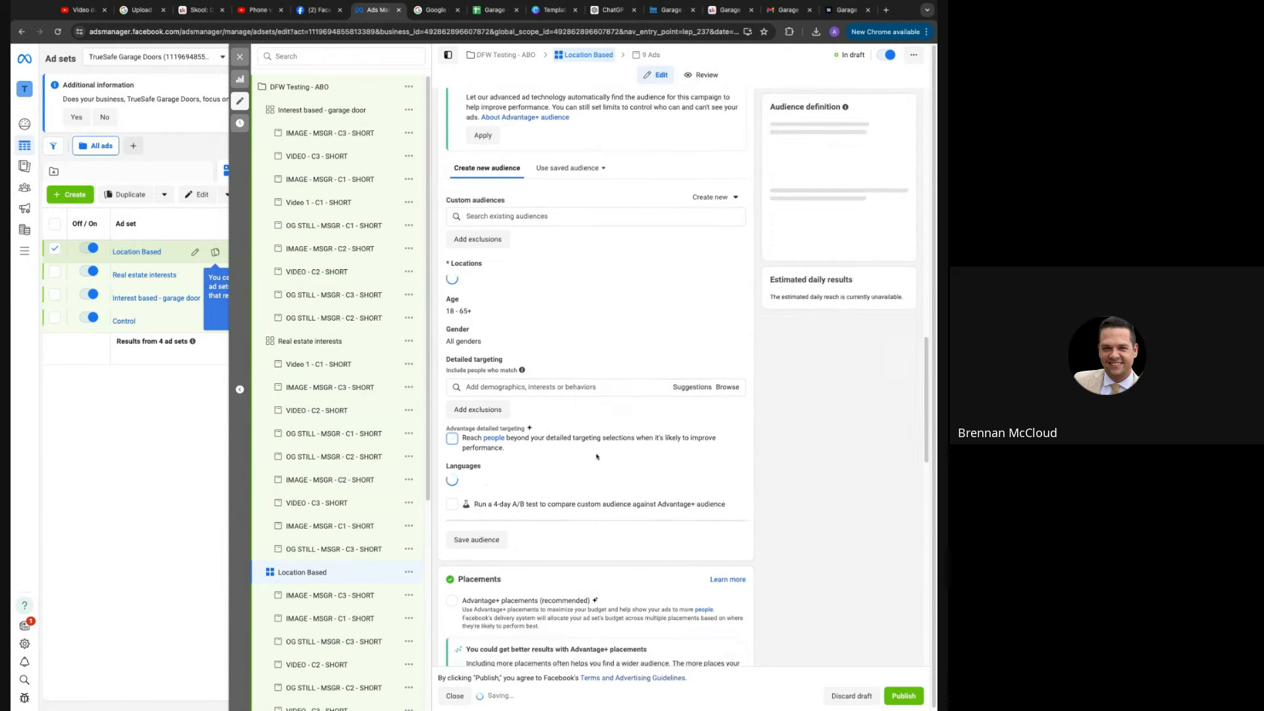
left_click(589, 390)
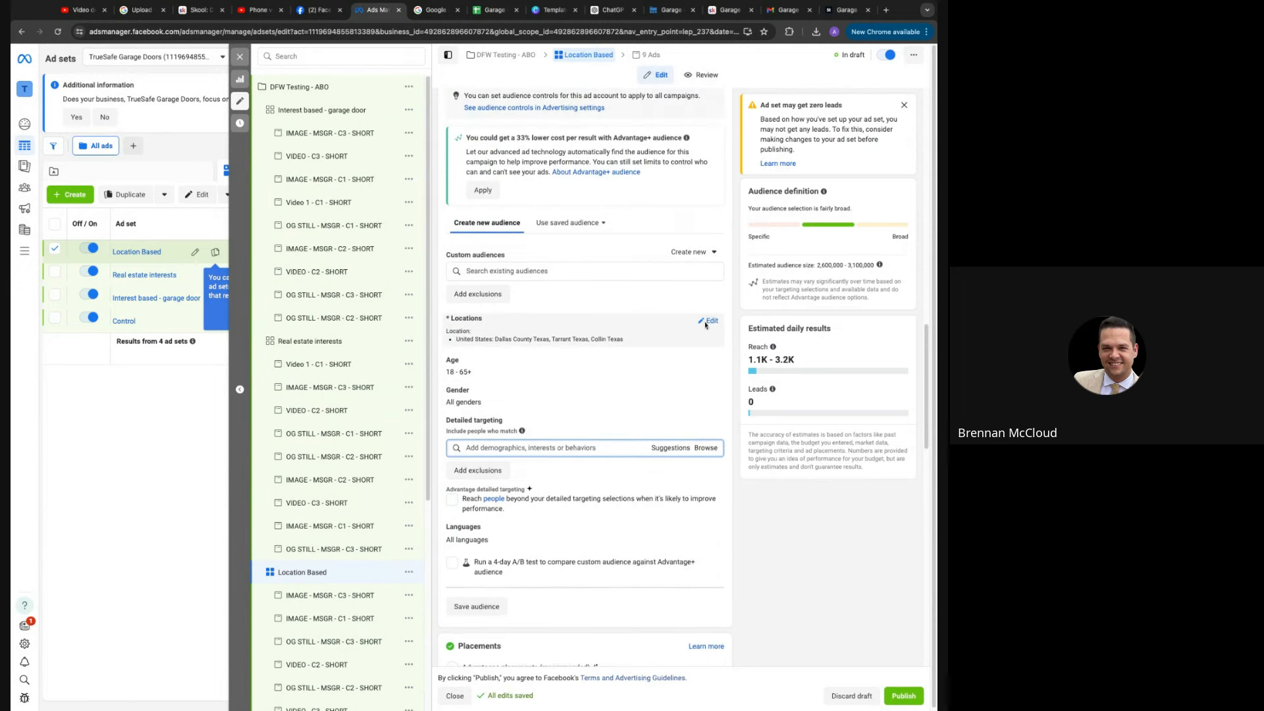
Remove Tarrant, Dallas County and Collin from the "Location Based" ad set's targeted locations
left_click(709, 321)
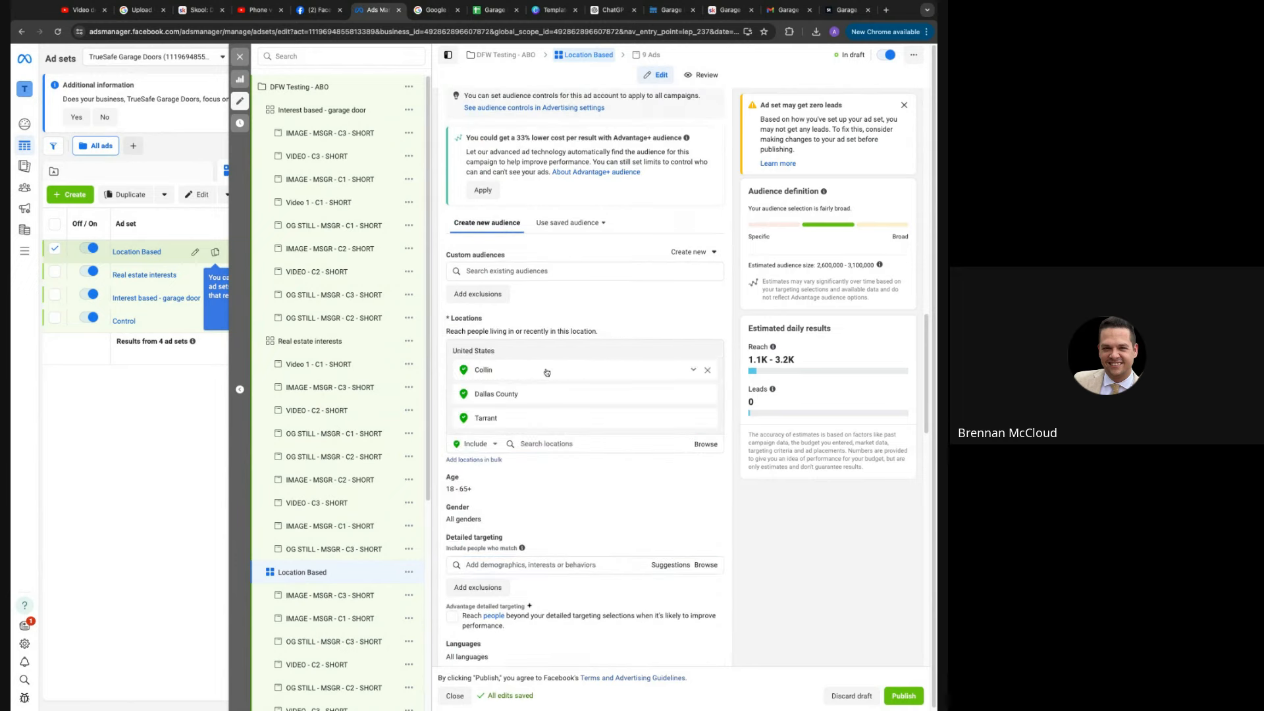
scroll(567, 380, "down", 1)
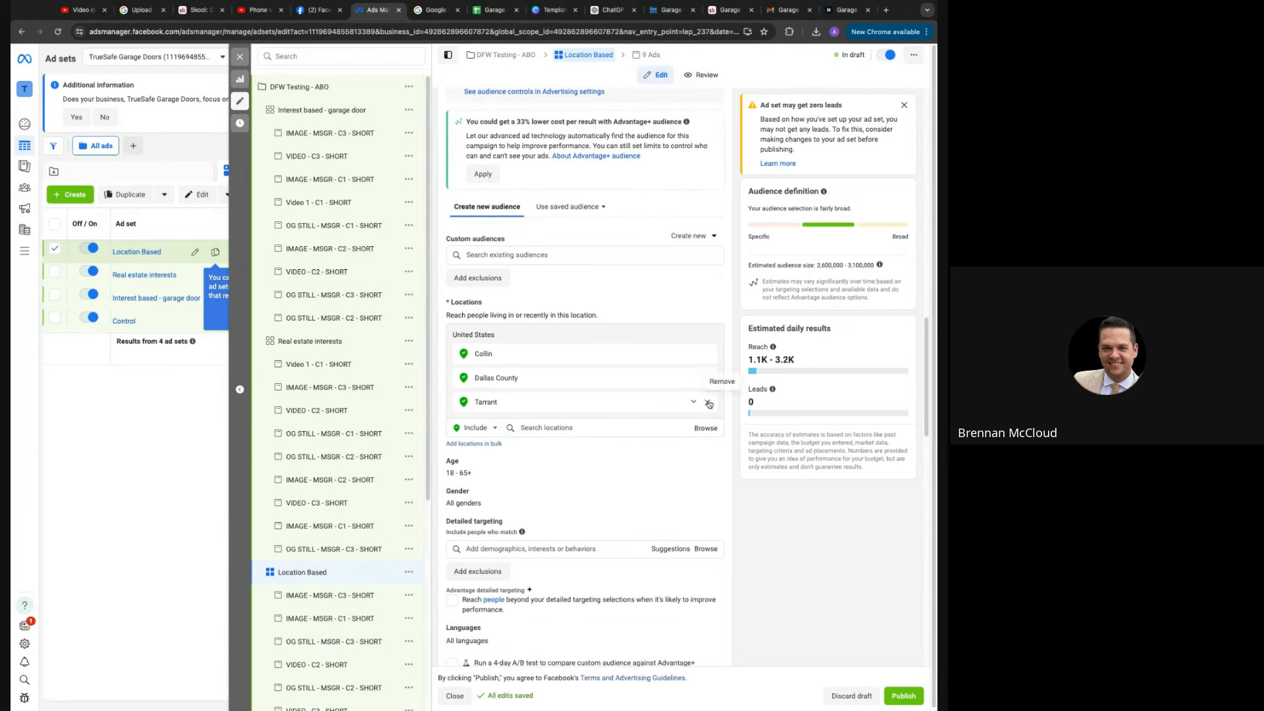
left_click(708, 404)
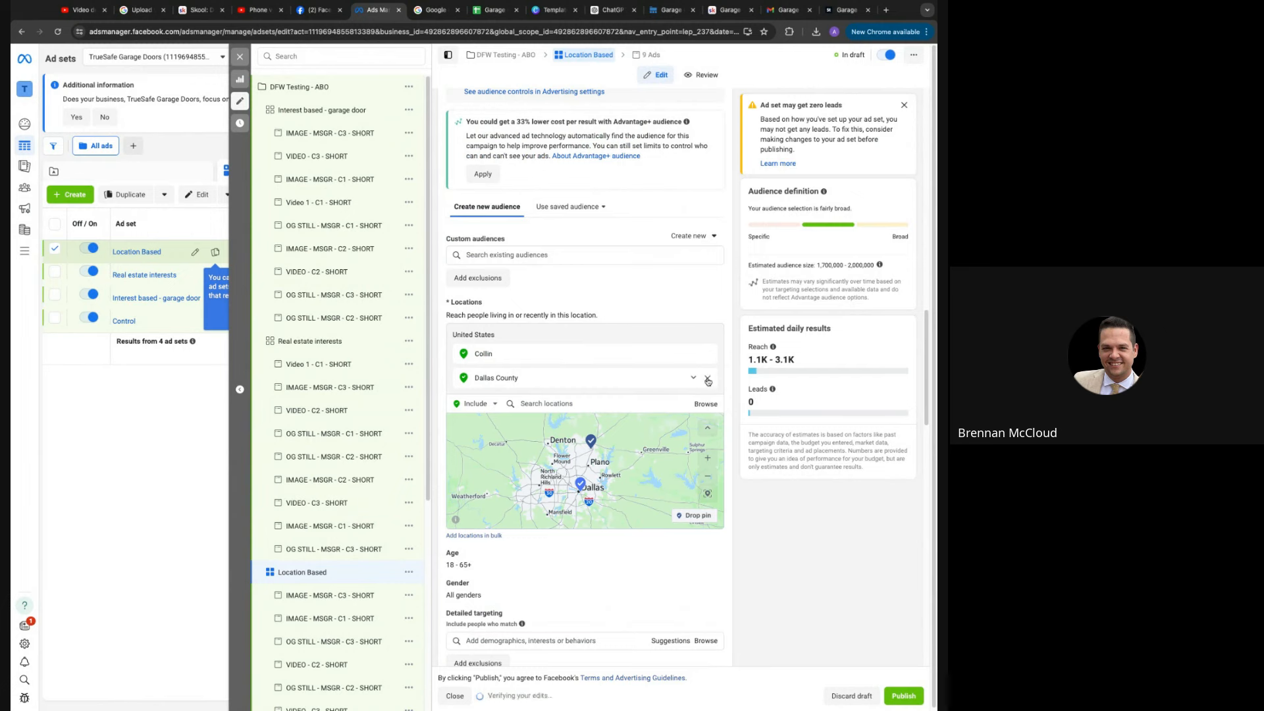
left_click(708, 382)
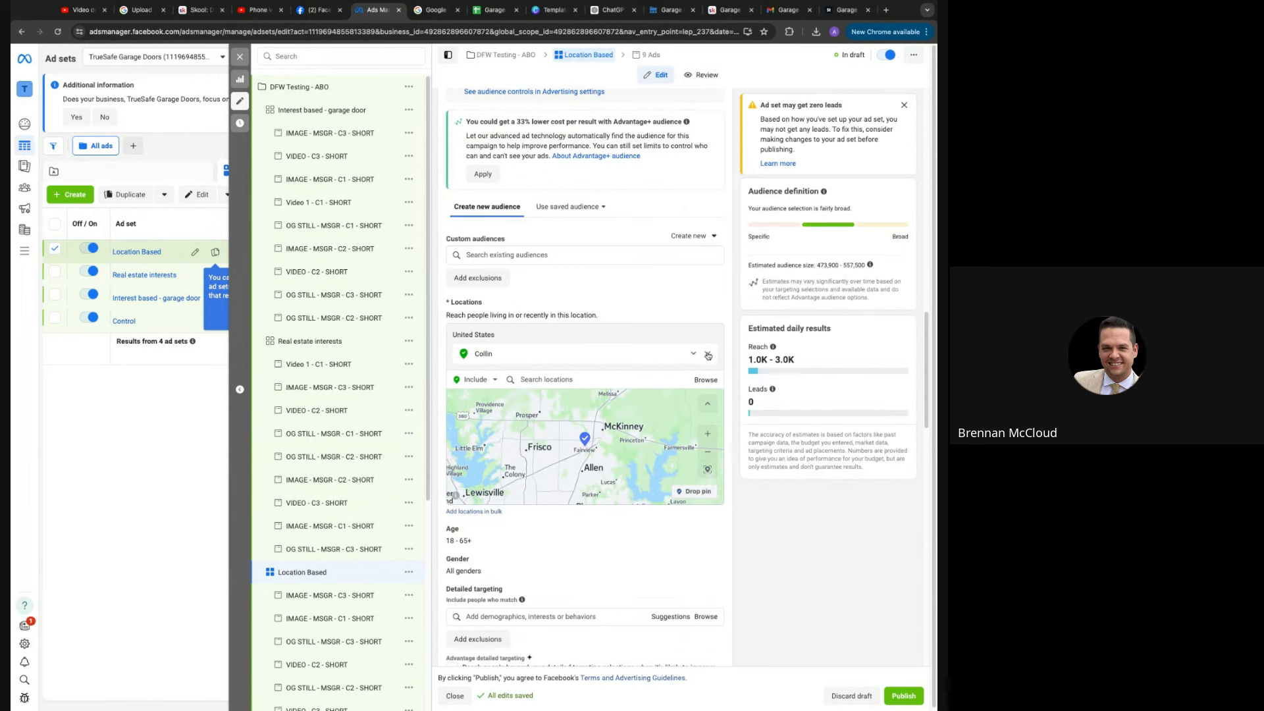
left_click(708, 354)
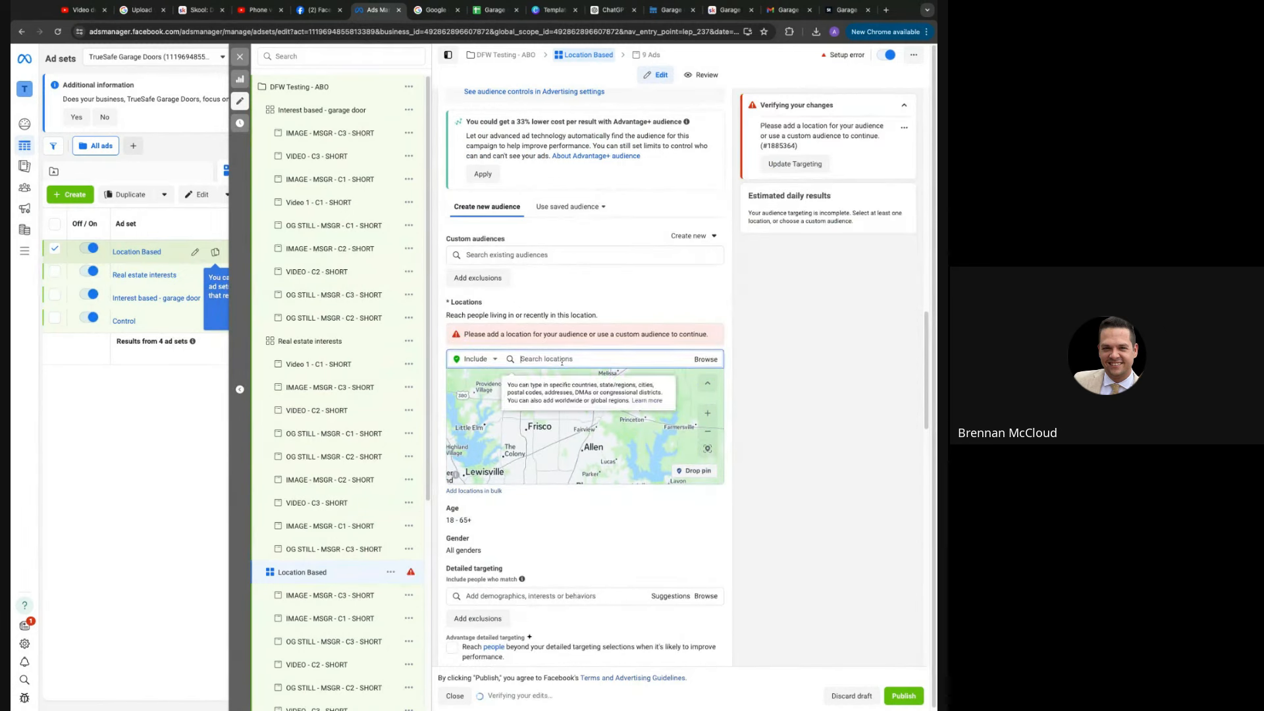
Add the place "Garland Tx" as the included location of the "Location Based" ad set
type("Garland T")
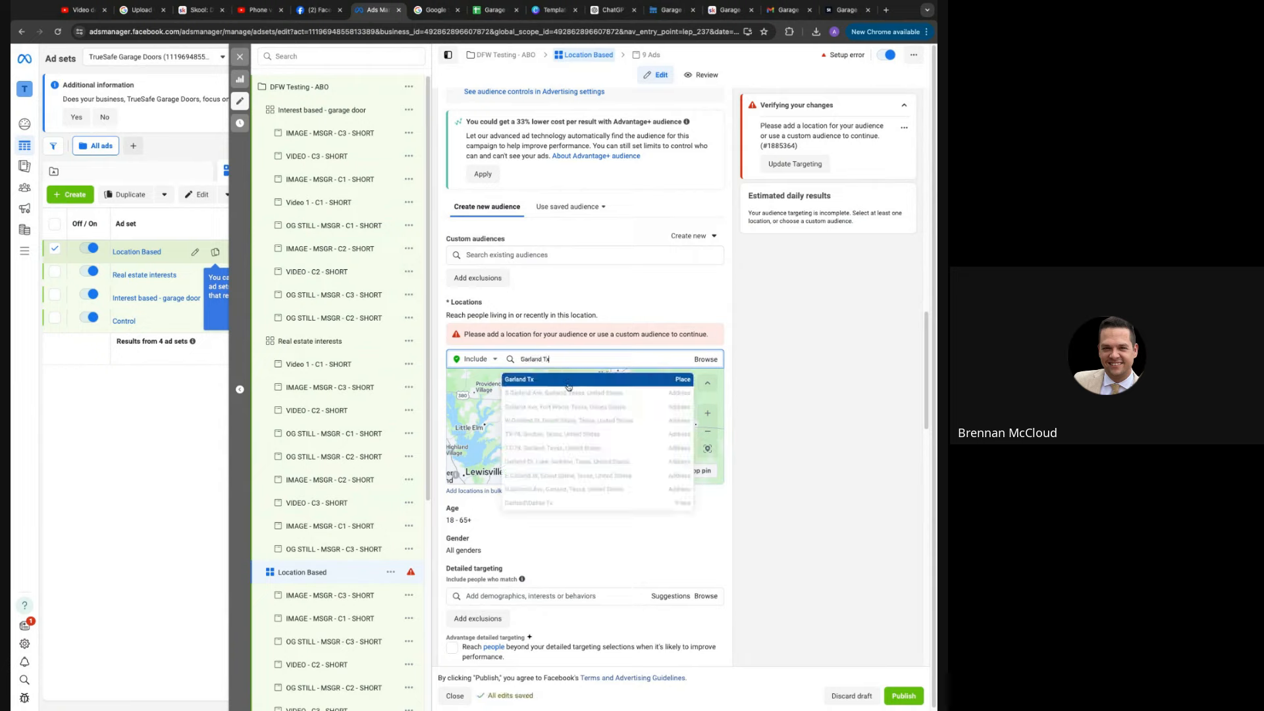
type("x")
left_click(561, 380)
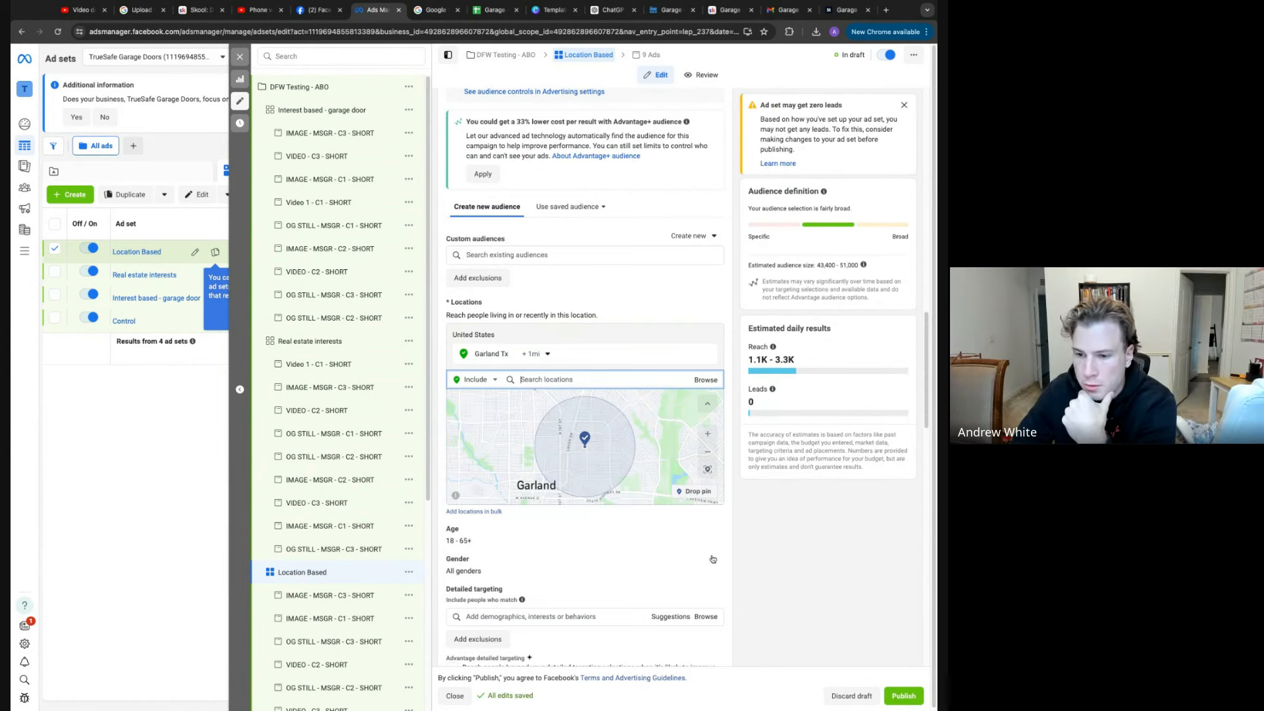
scroll(799, 552, "up", 10)
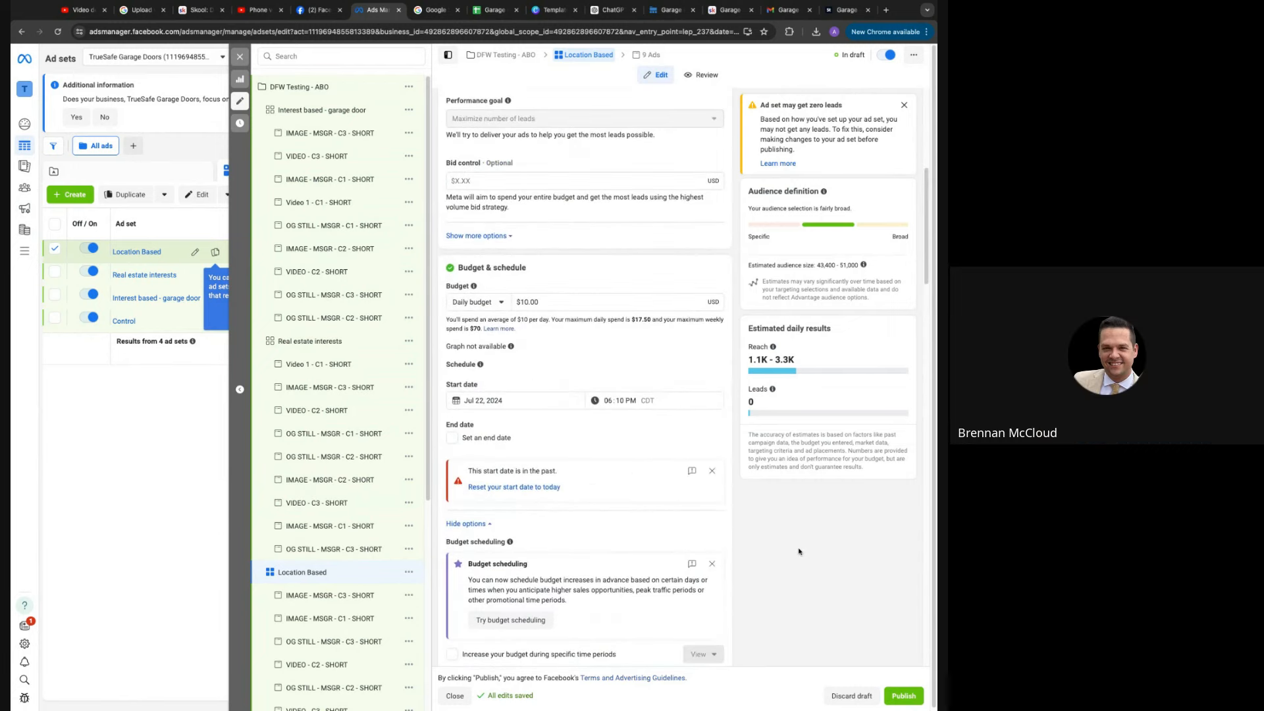
Search Google in a new browser tab for "garland tx zipcodes"
scroll(801, 560, "down", 10)
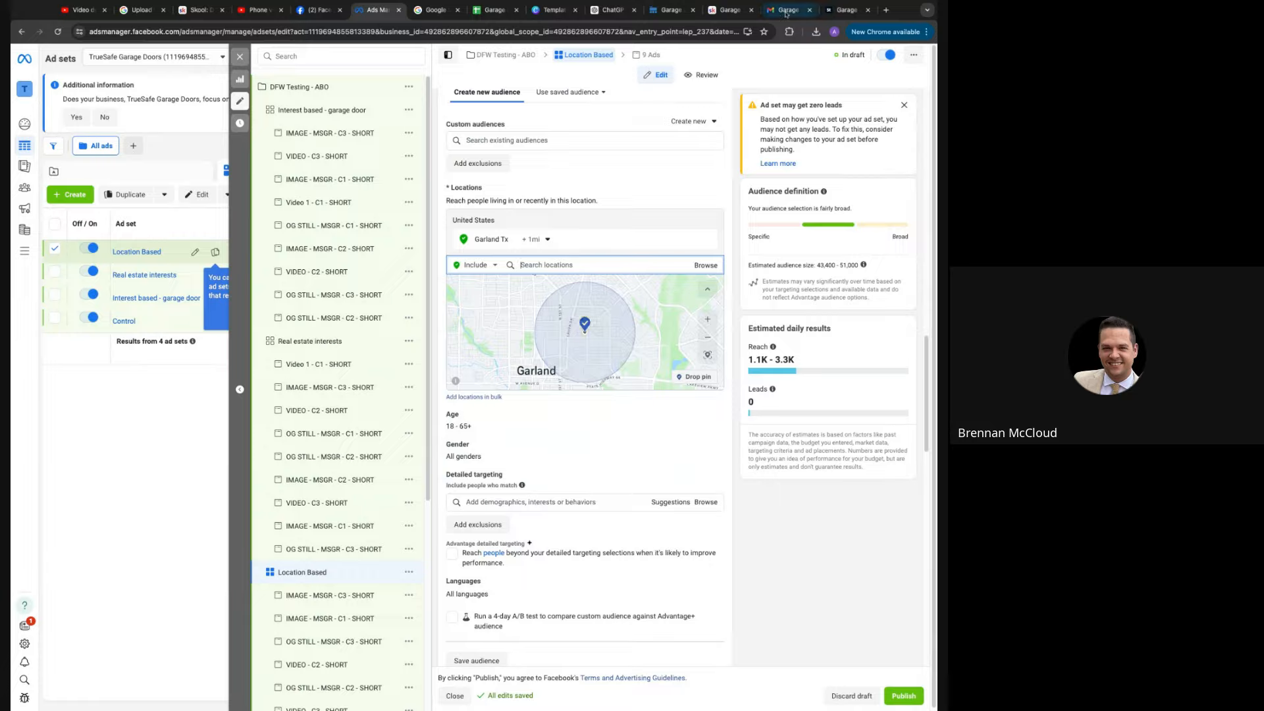
left_click(788, 10)
left_click(886, 10)
type("garland")
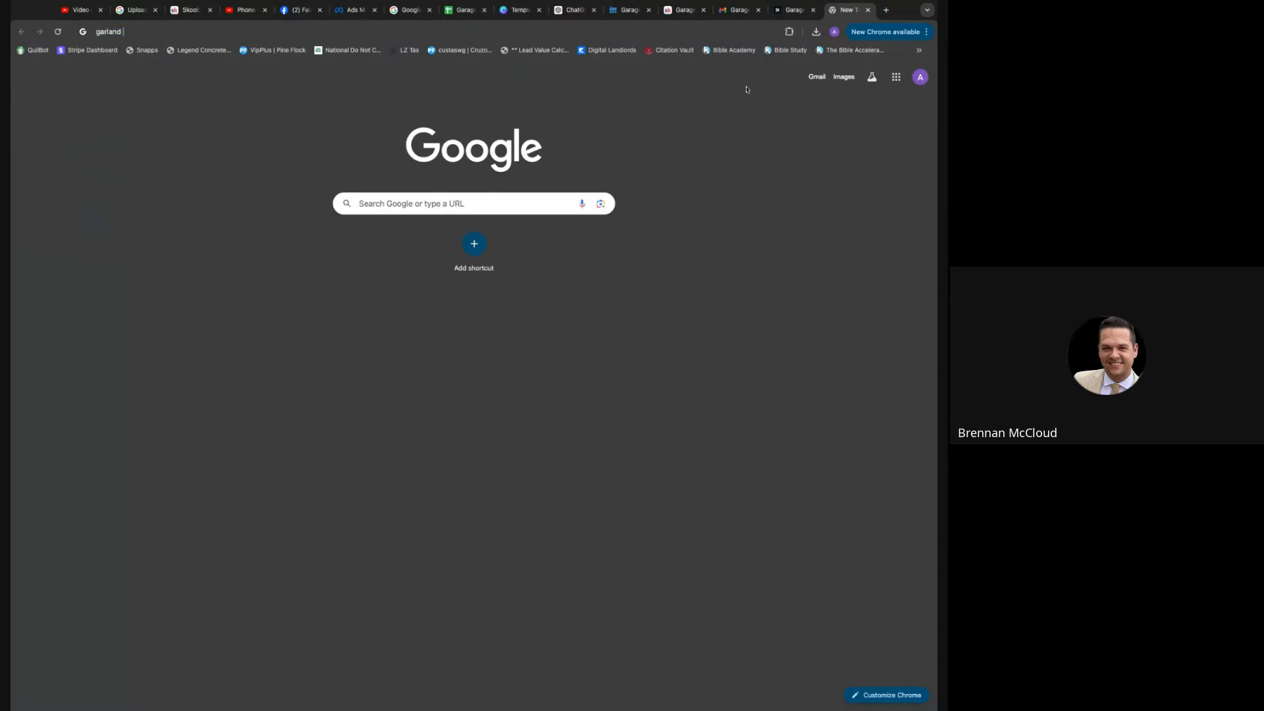
type(" tx zipcodes")
key("Return")
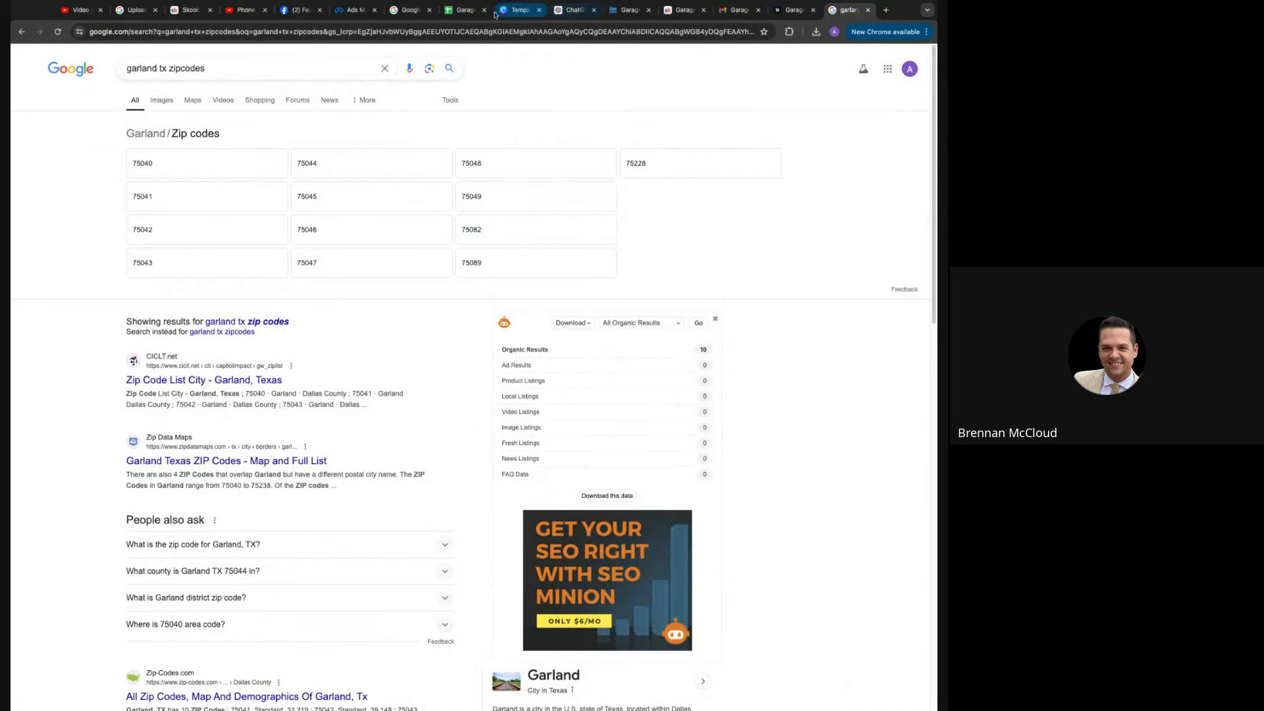
Back in Ads Manager, replace Garland Tx with ZIP codes 75040, 75041, 75042, 75043 and 75044 as the "Location Based" ad set's included locations
left_click_drag(356, 10, 775, 25)
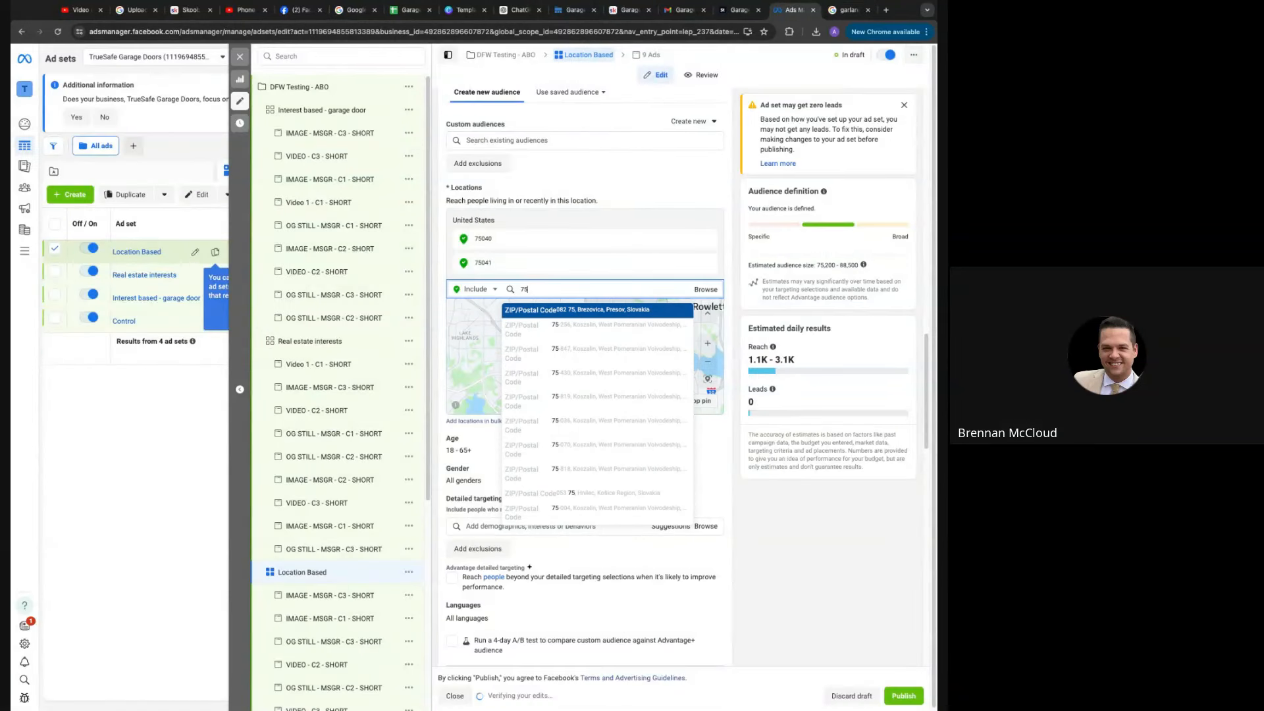
type("042")
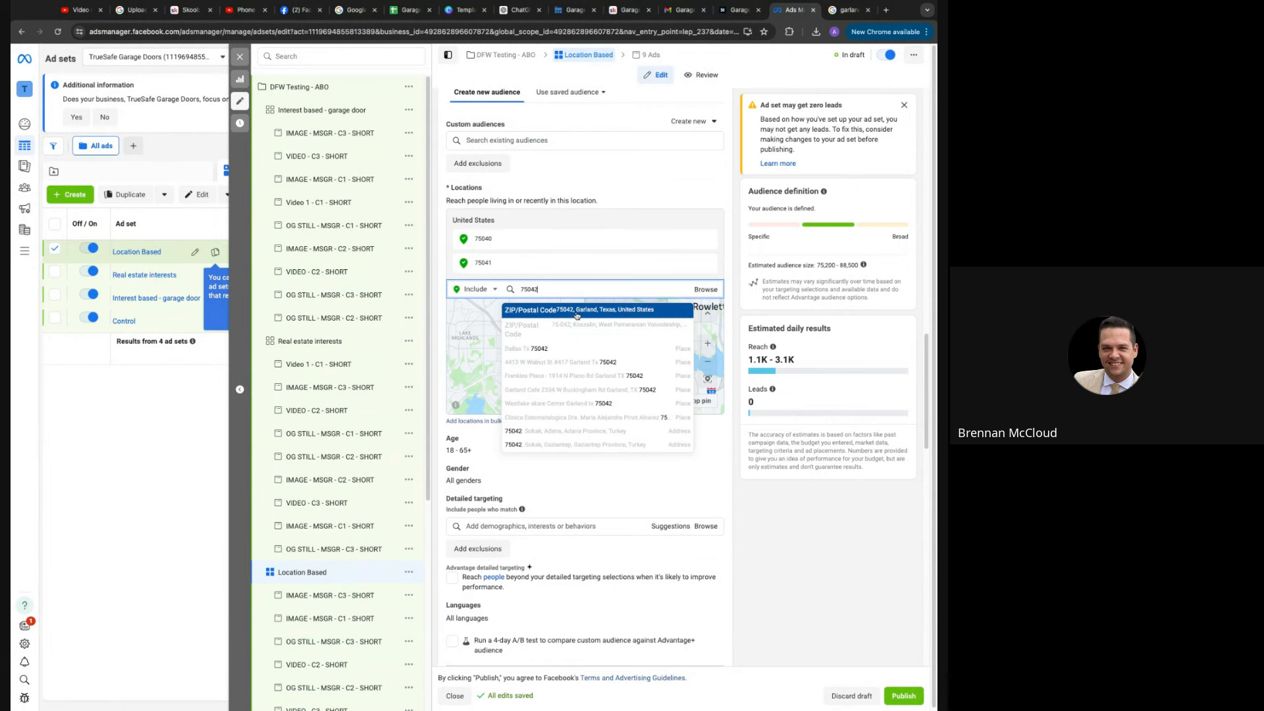
left_click(566, 308)
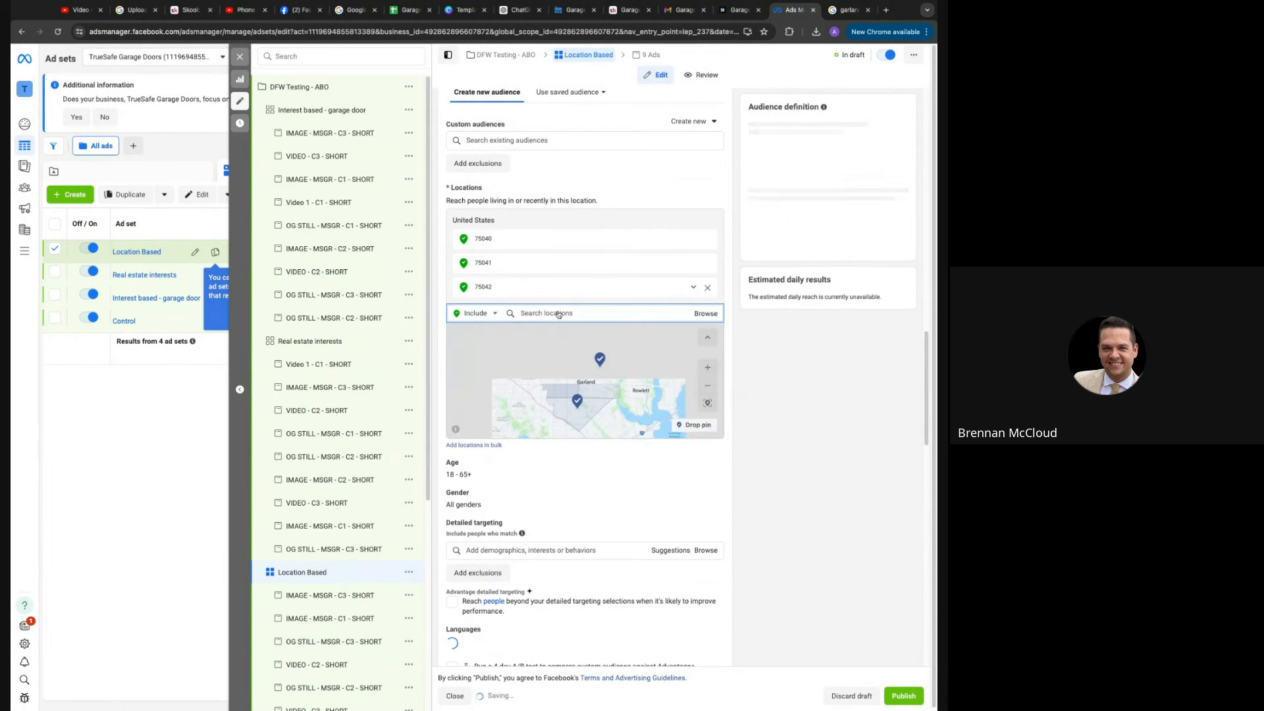
type("75043")
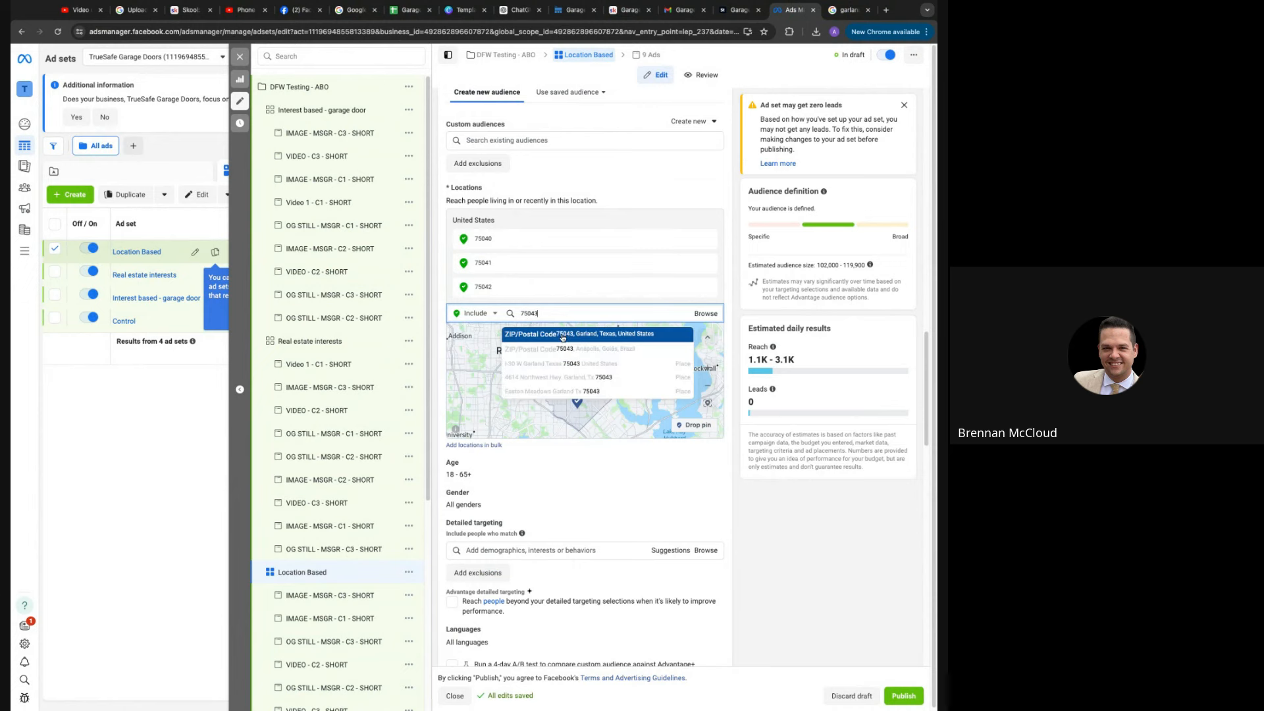
left_click(563, 336)
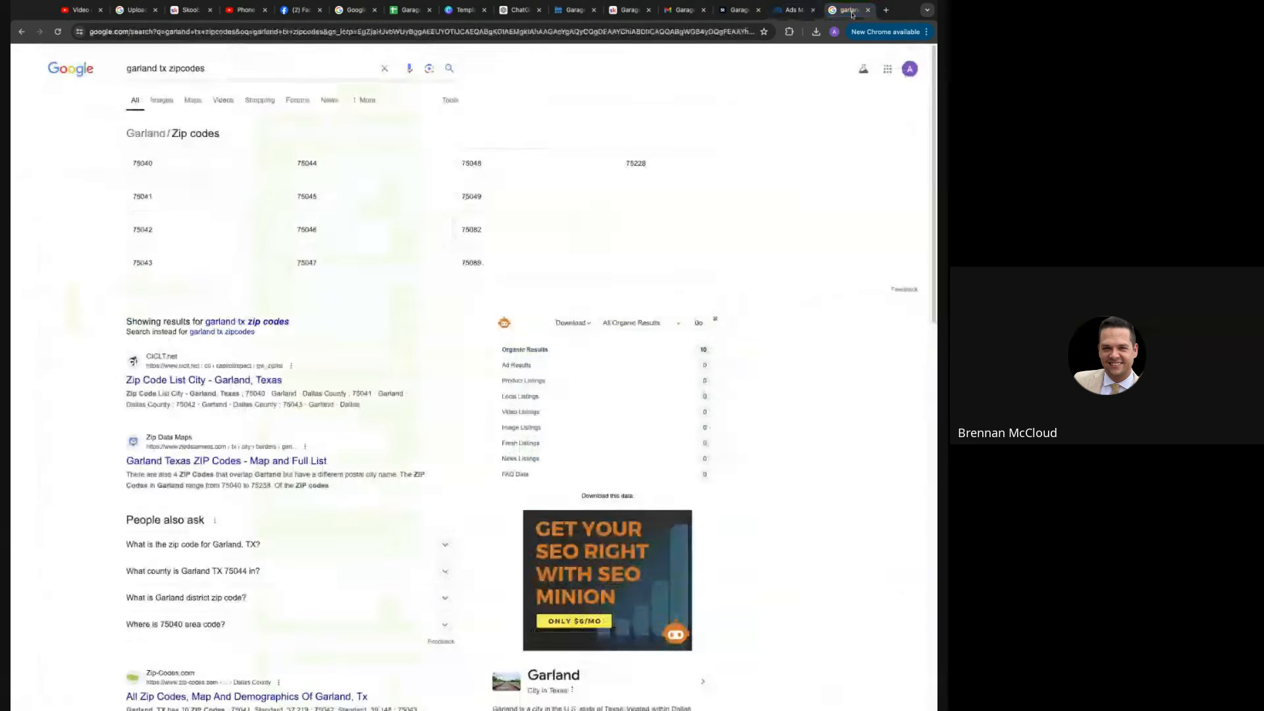
type("75044")
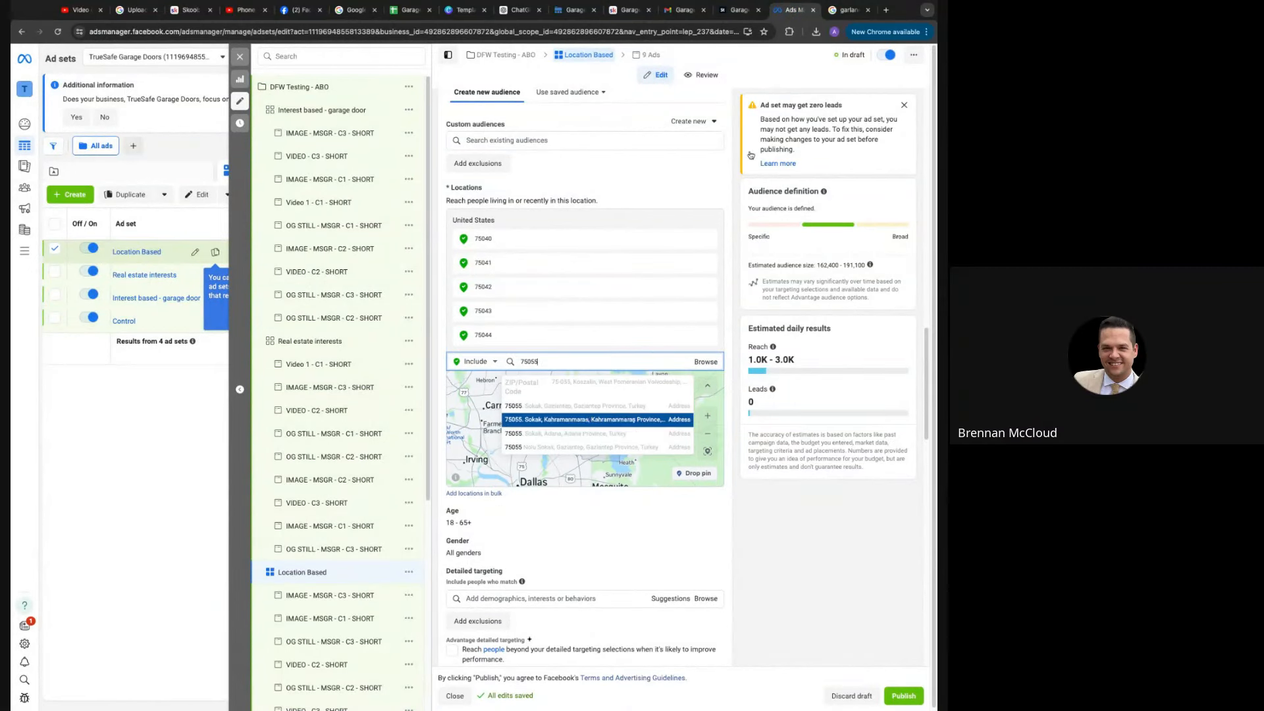
Check the Garland ZIP code list and try to add ZIP code 75045 as an included location
left_click(848, 10)
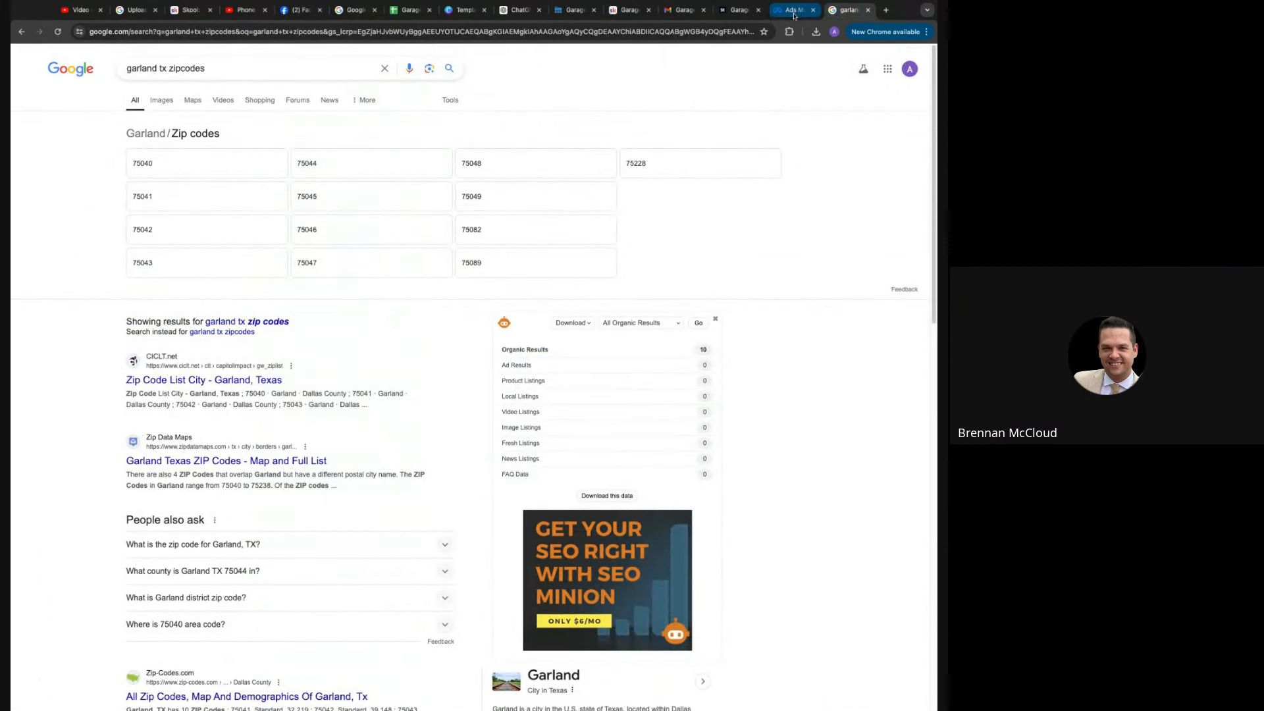
left_click(794, 12)
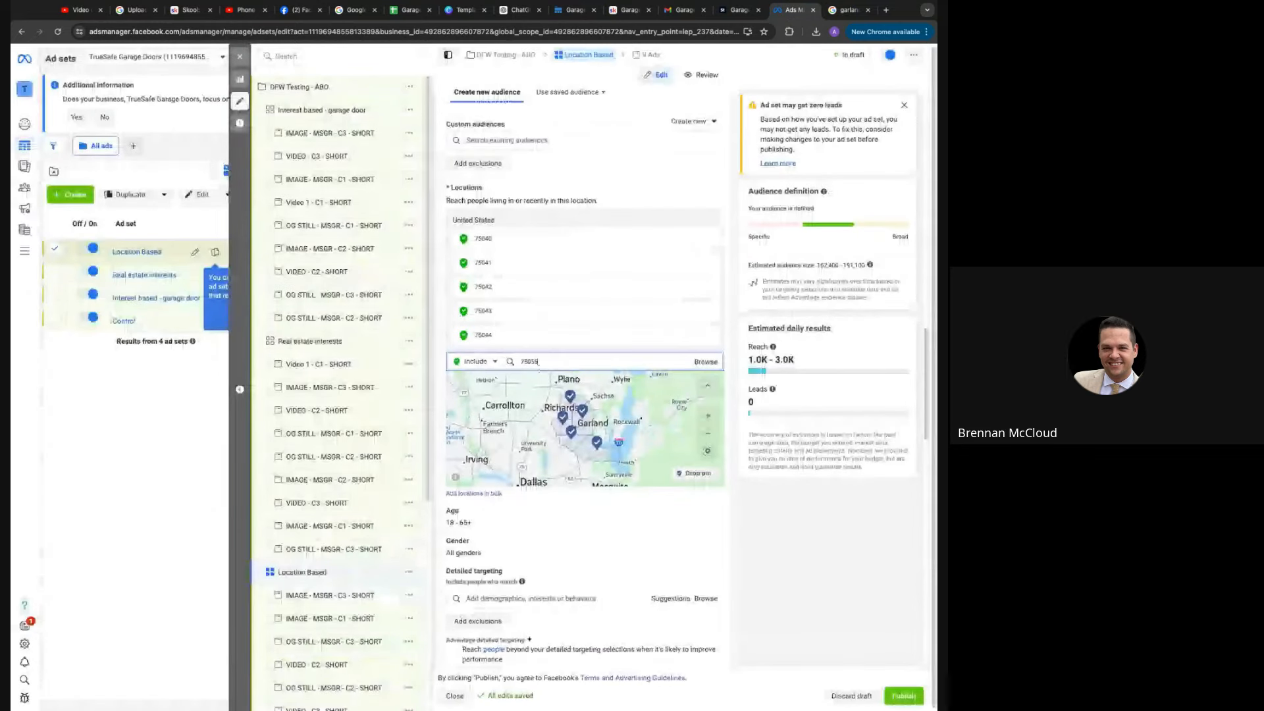
double_click(550, 361)
key("BackSpace")
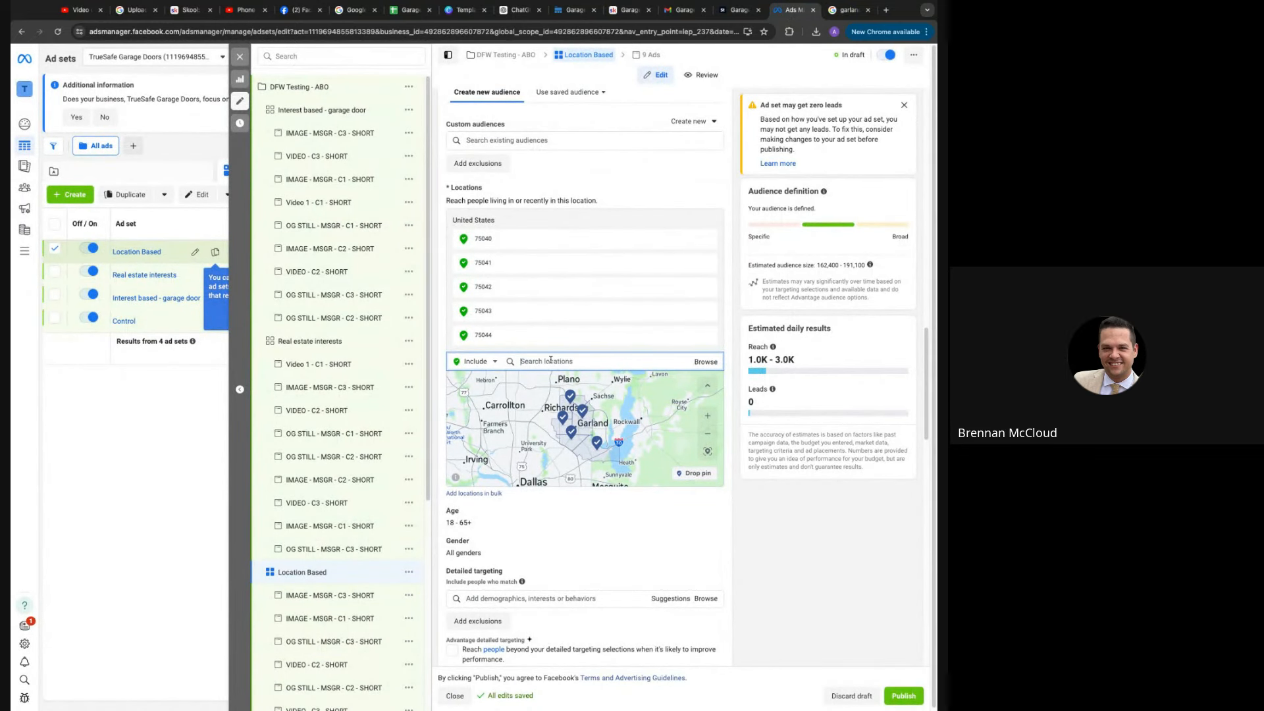
type("75045")
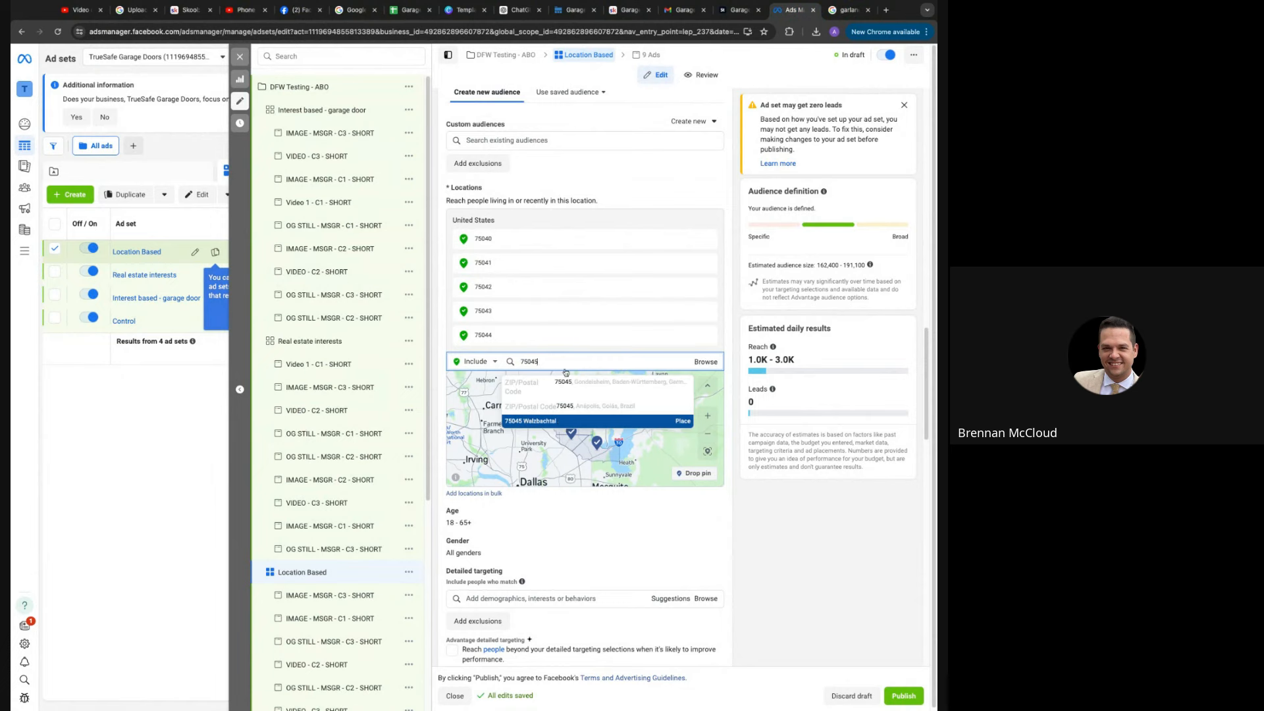
double_click(563, 359)
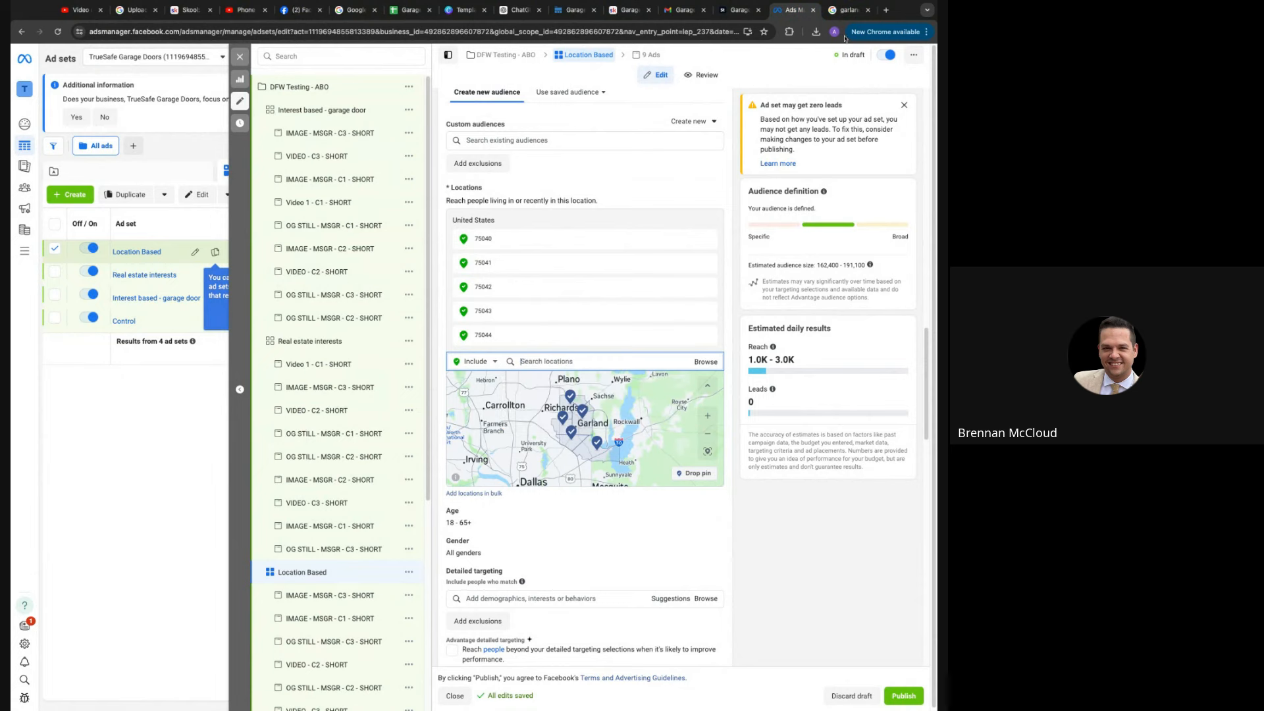
Consult the Garland ZIP code list again and try to include ZIP codes 75046 and 75047
left_click(846, 11)
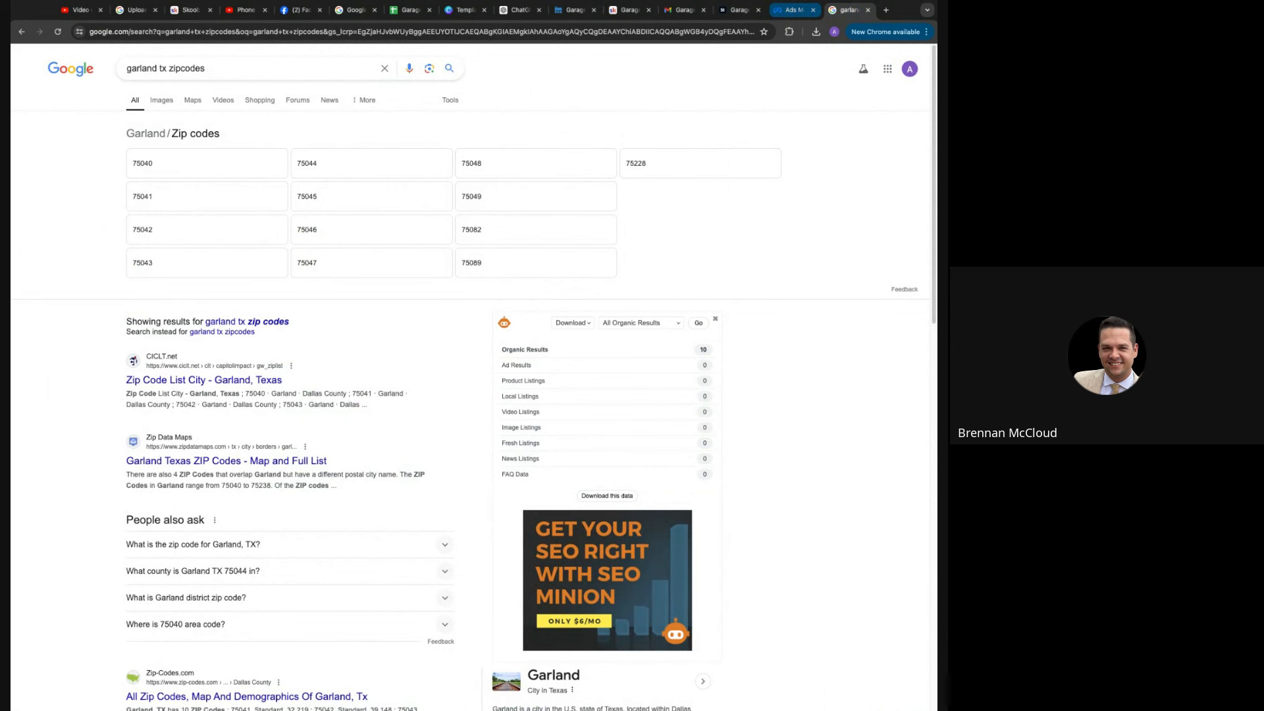
left_click(791, 11)
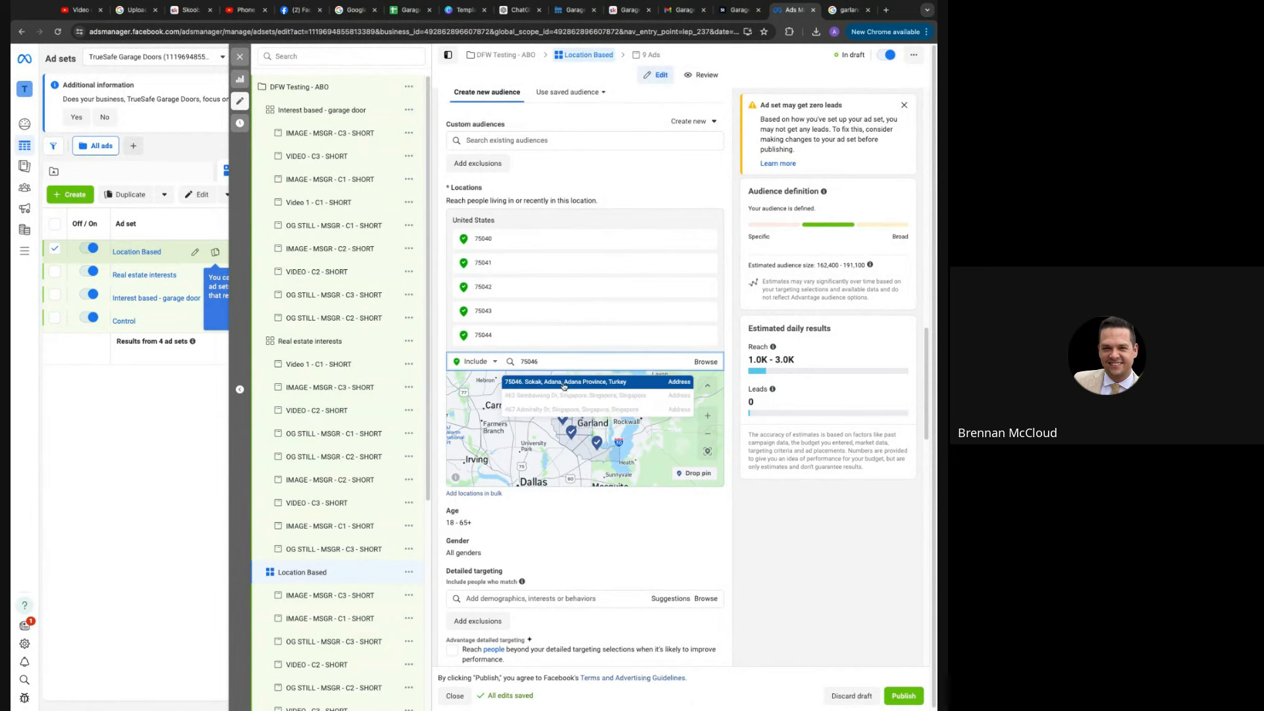
double_click(549, 358)
type("7")
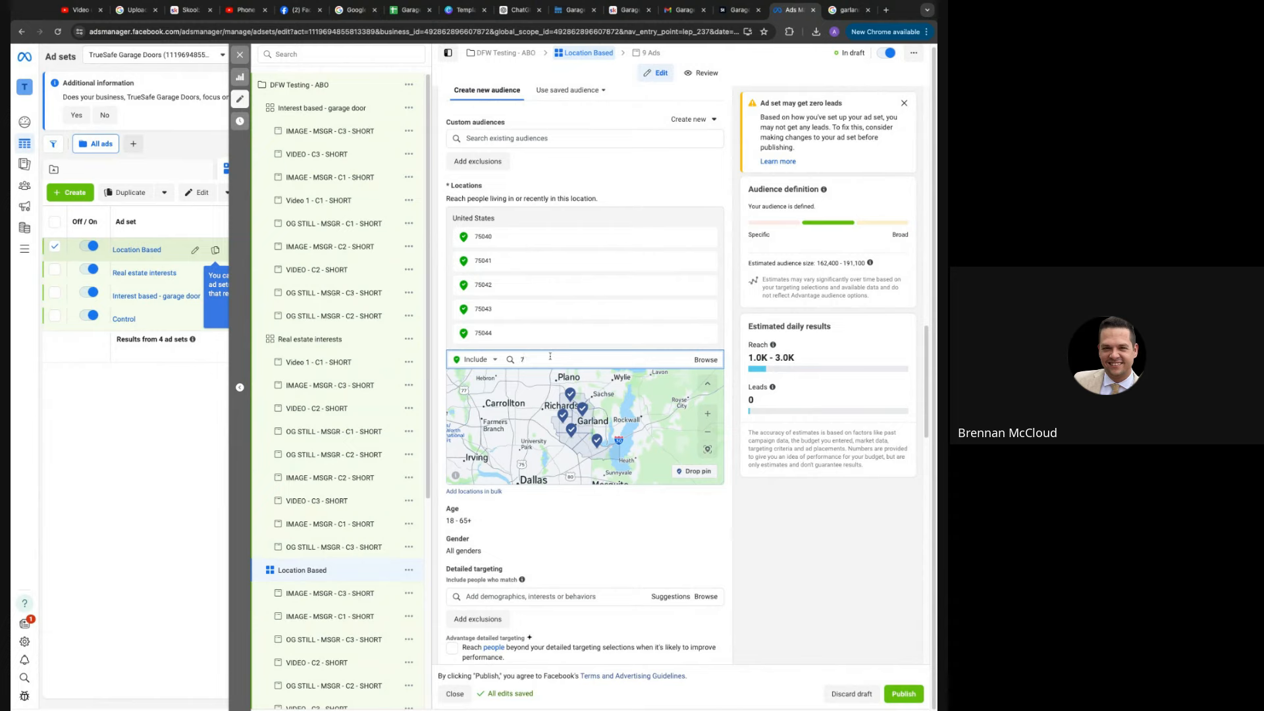
type("5047")
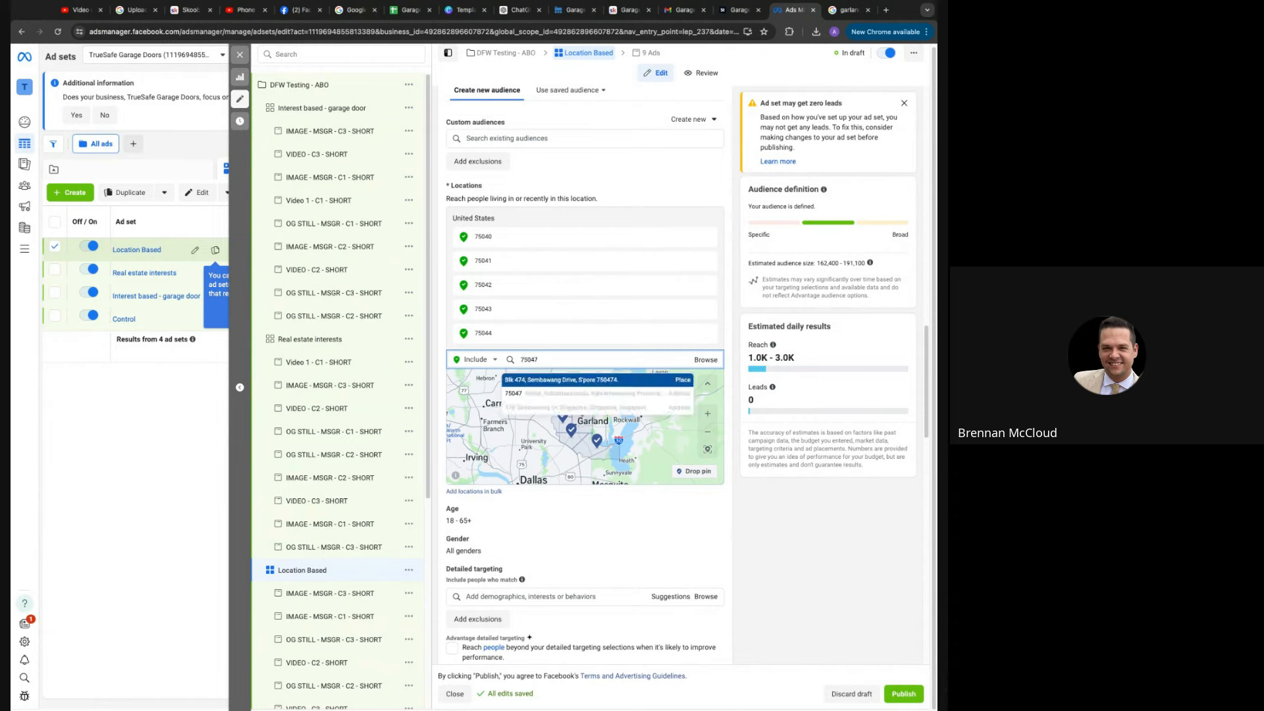
Look up ZIP code 75048 among the available locations for the "Location Based" ad set
double_click(552, 358)
key("BackSpace")
type("8750")
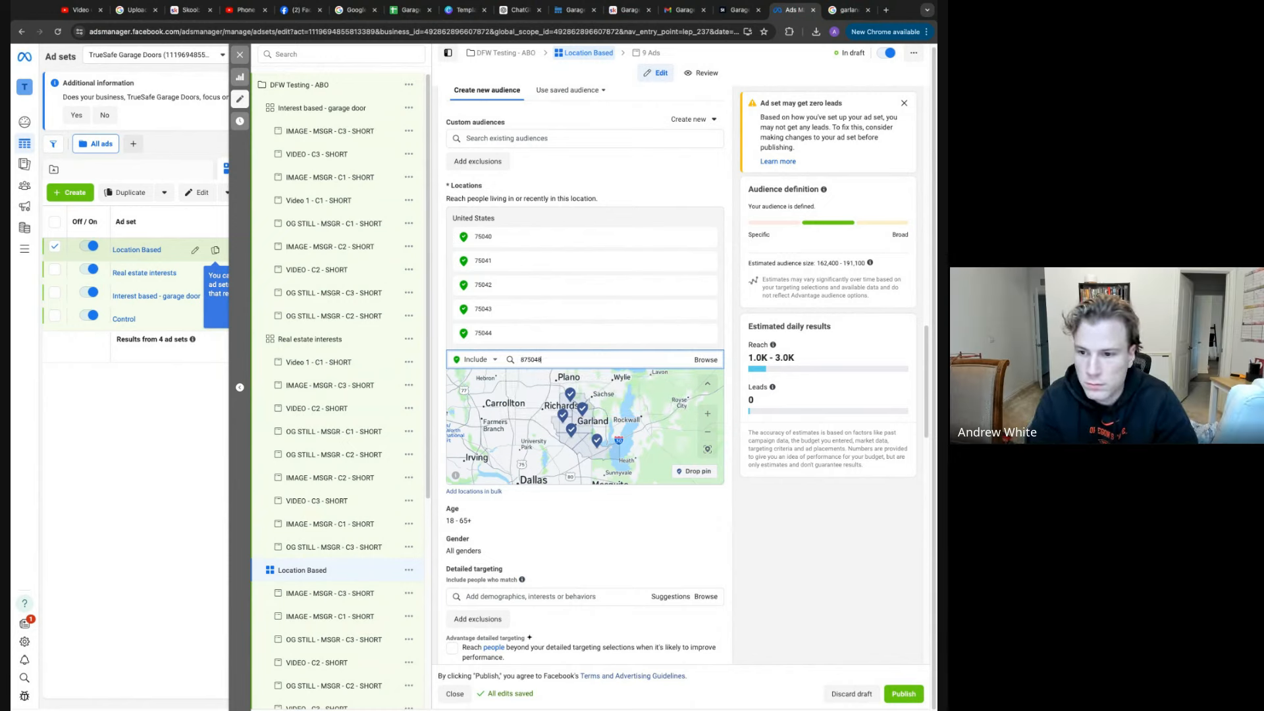
type("48")
left_click_drag(591, 360, 515, 357)
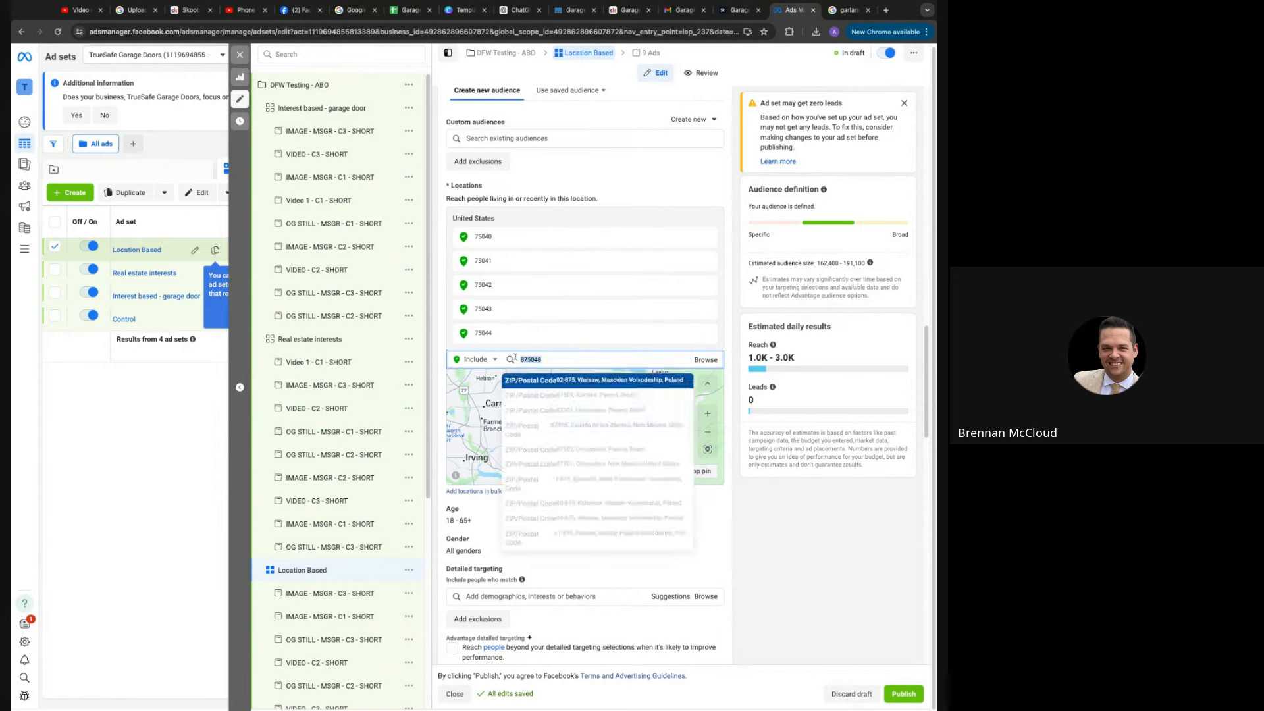
type("75048")
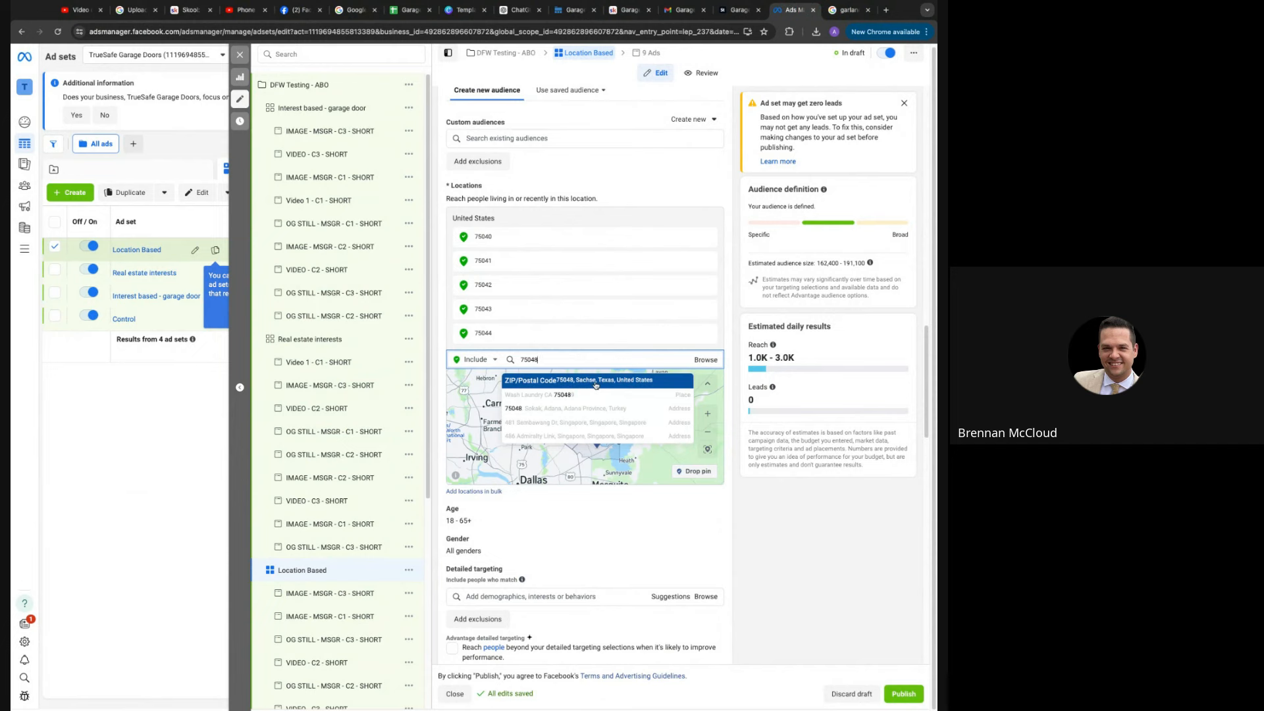
Check the ZIP code list and try to add ZIP code 75049 as an included location
left_click(847, 10)
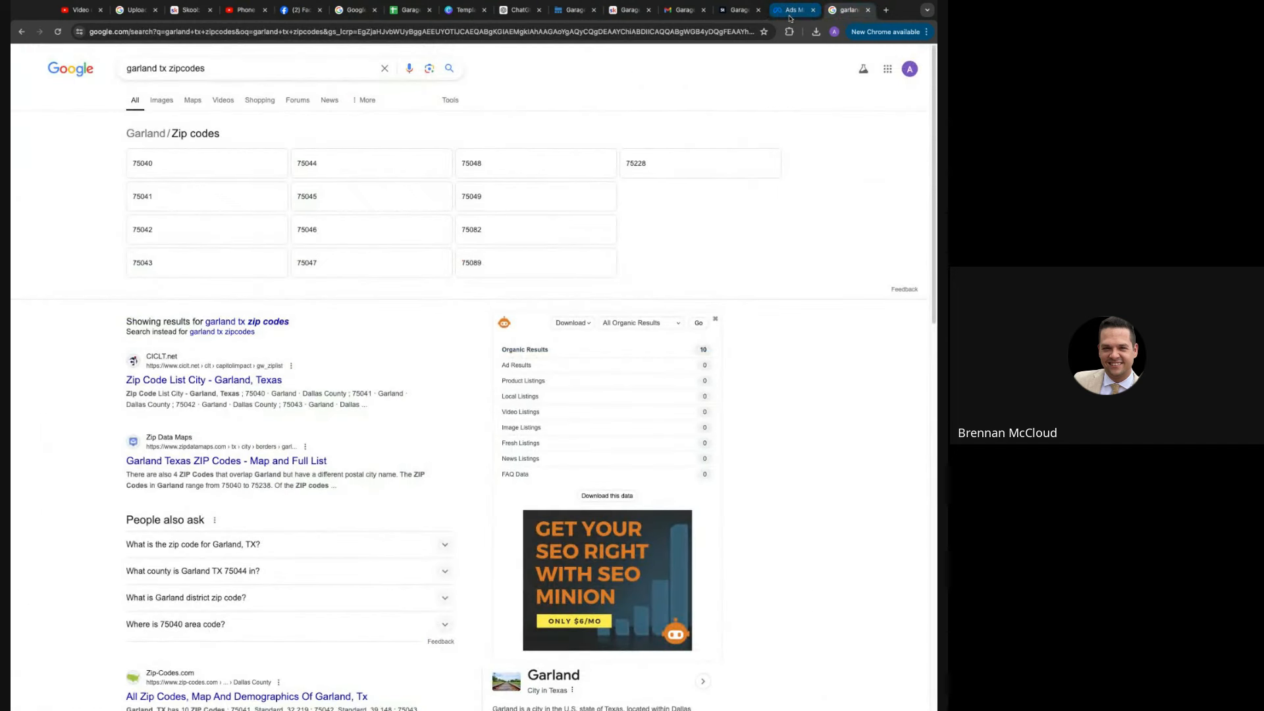
left_click(790, 11)
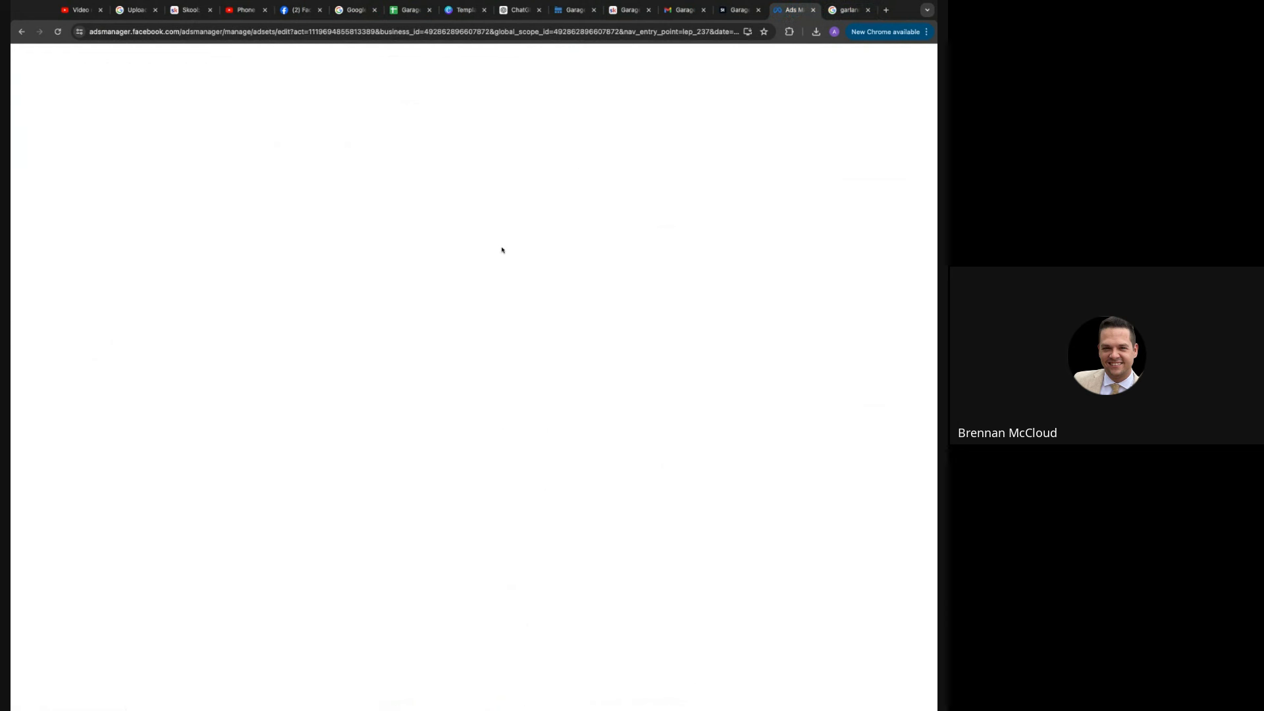
left_click_drag(544, 361, 513, 358)
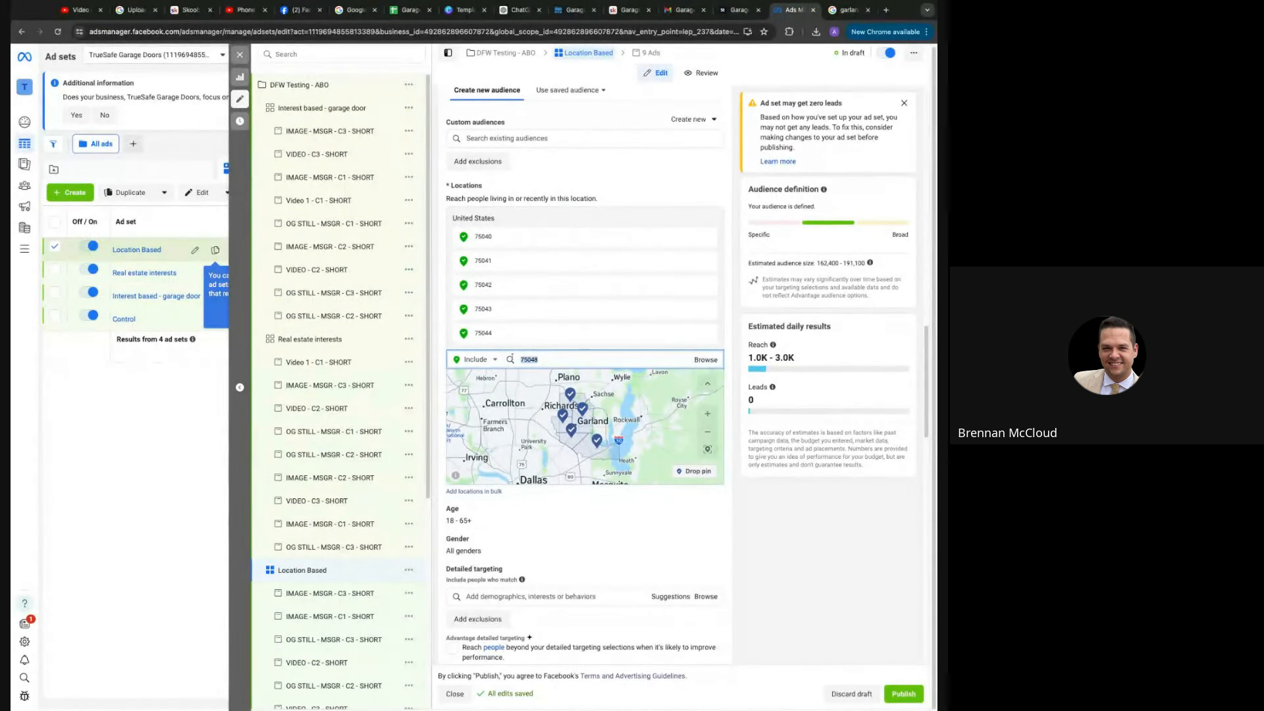
key("BackSpace")
type("75")
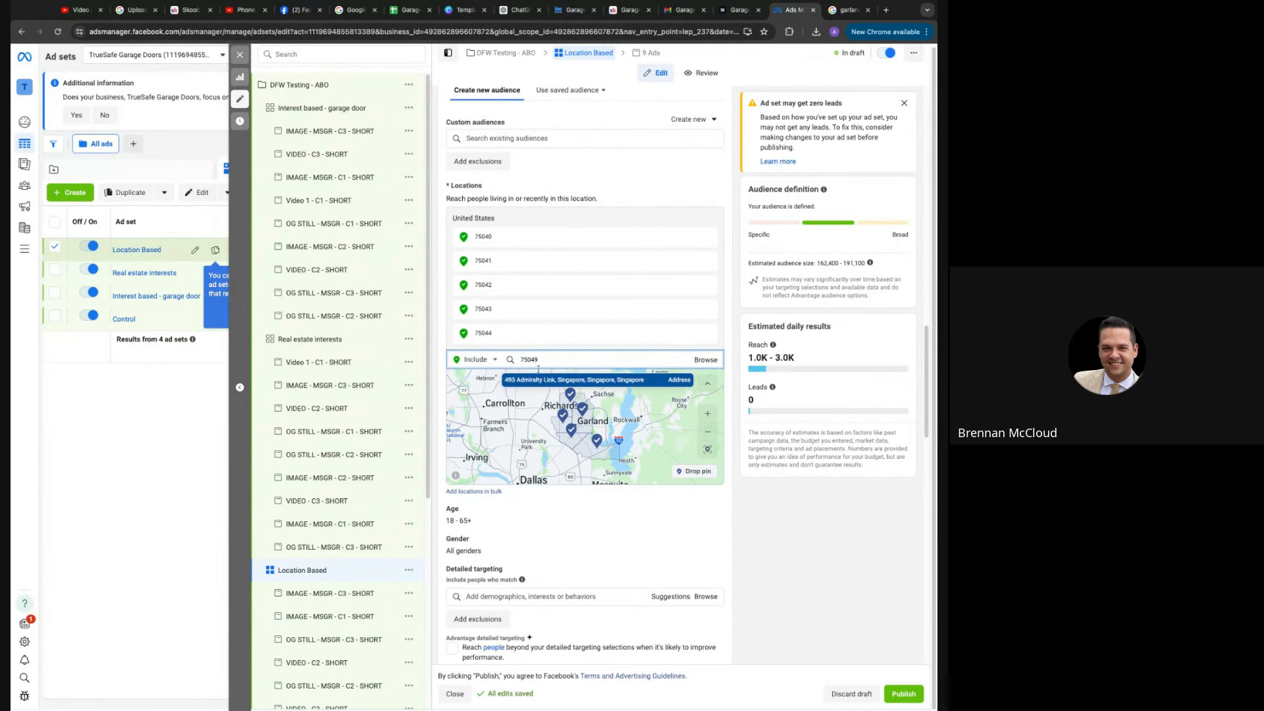
Try including the place "Richardson, TX 75082" in the "Location Based" ad set's locations, and remove it again
left_click(847, 10)
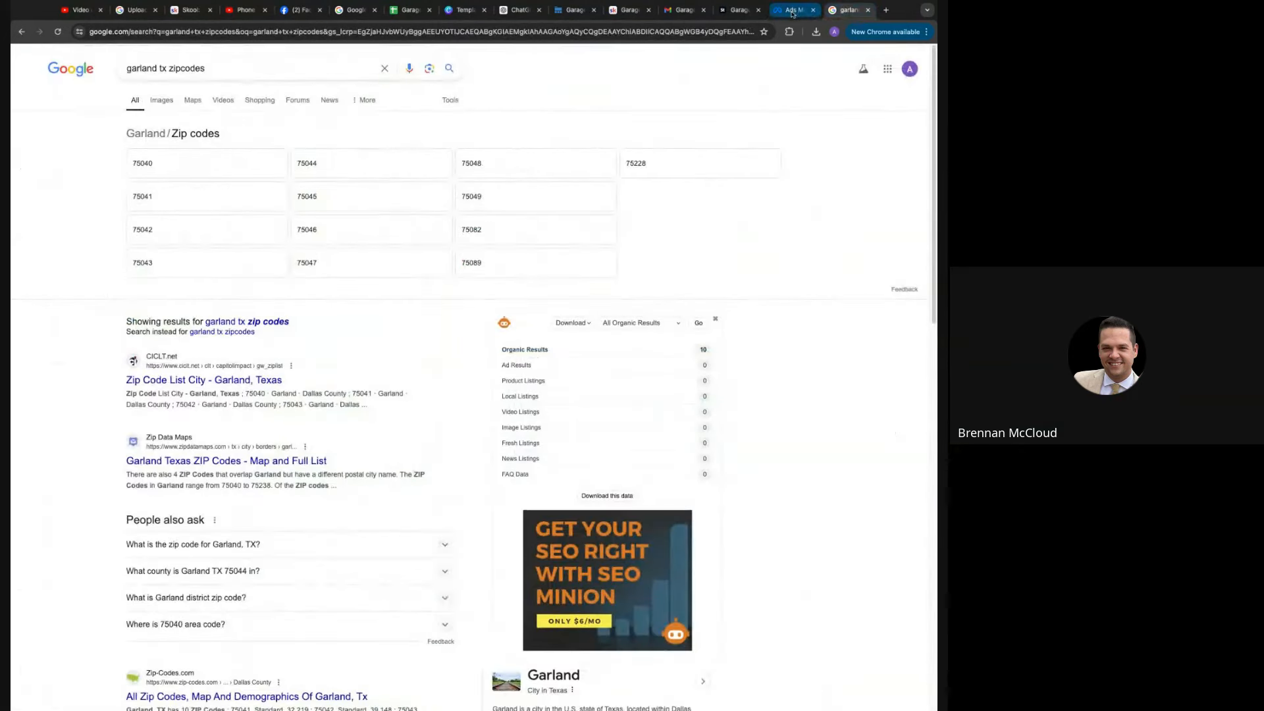
left_click(792, 11)
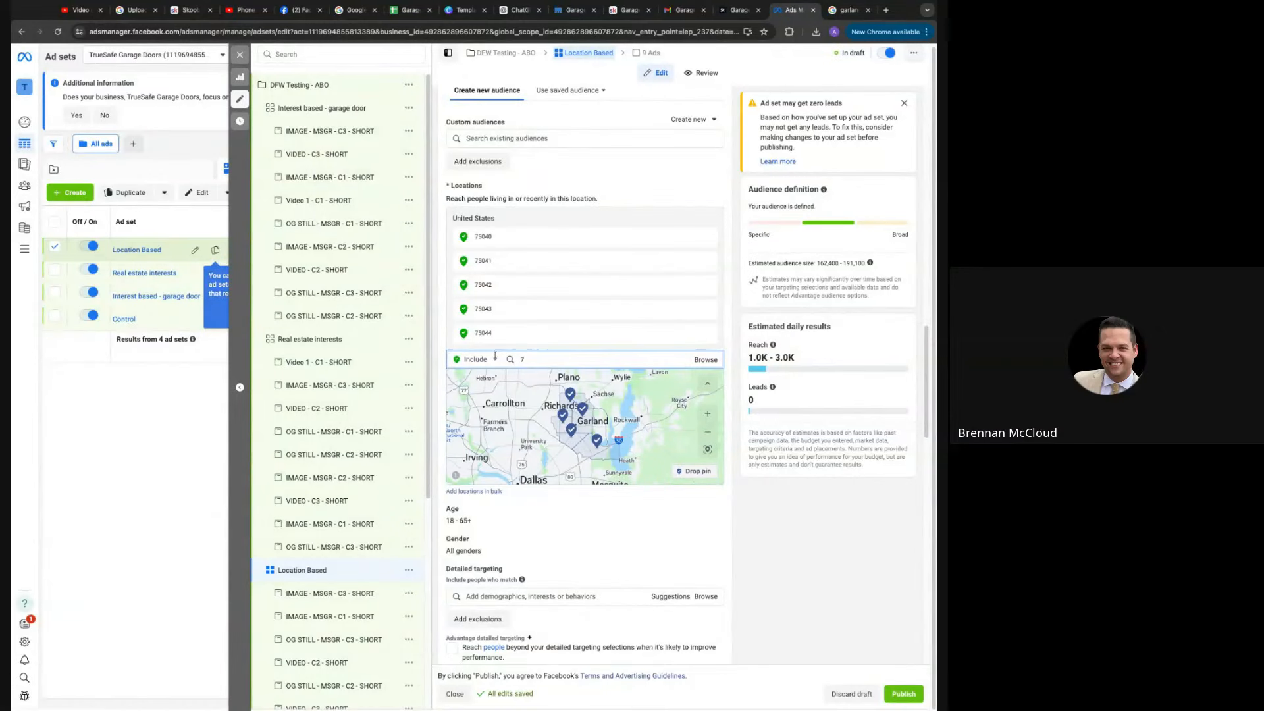
type("2")
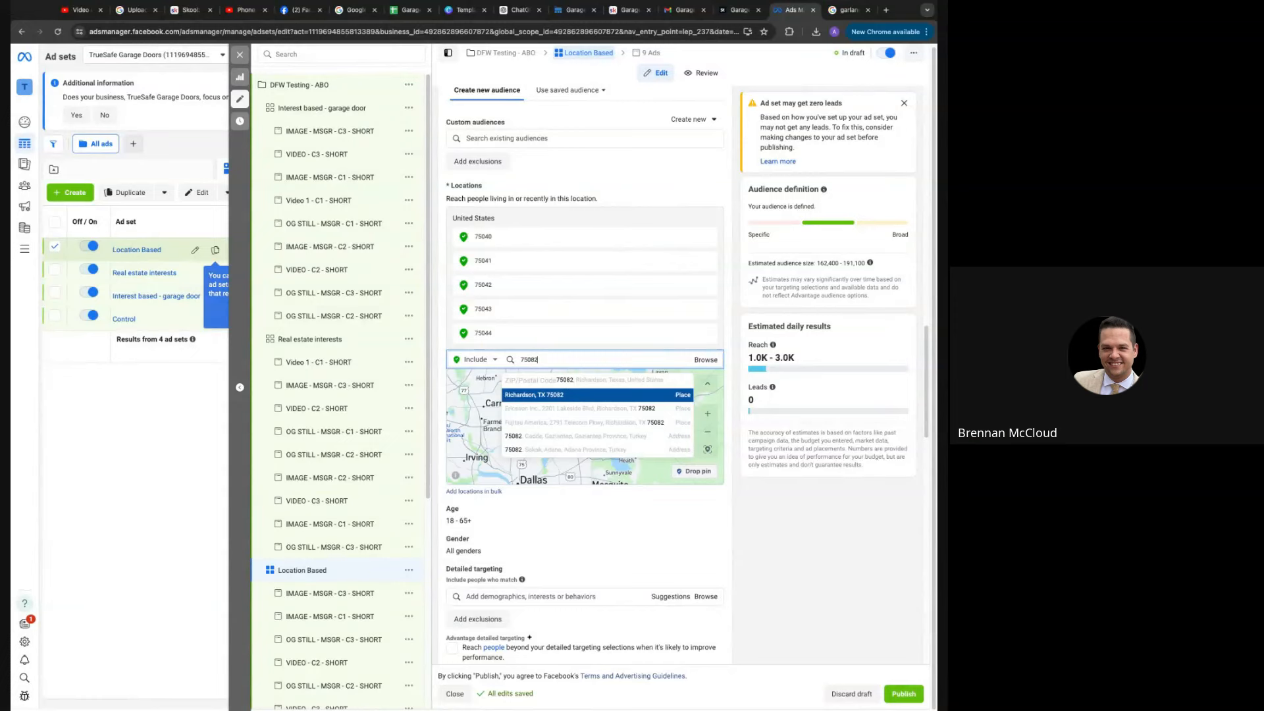
left_click(570, 396)
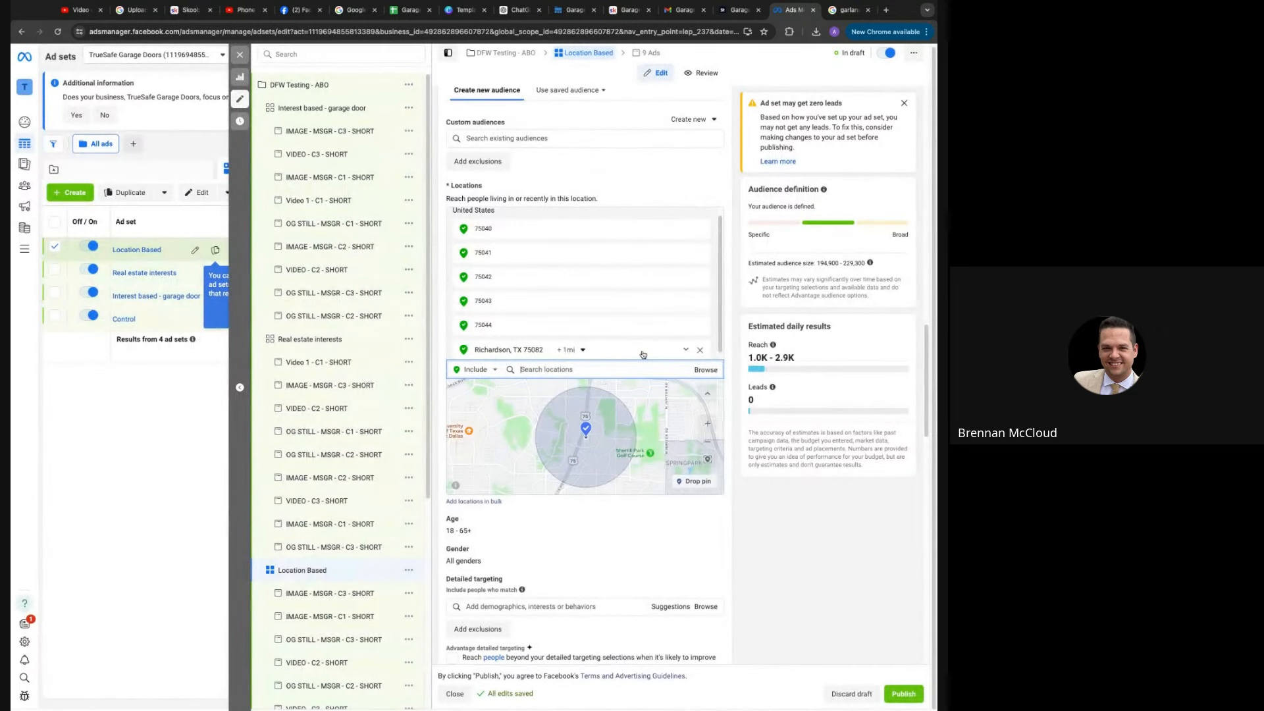
left_click(699, 349)
Add the ZIP/postal code 75082, Richardson, Texas, United States to the "Location Based" ad set's included locations
left_click(567, 360)
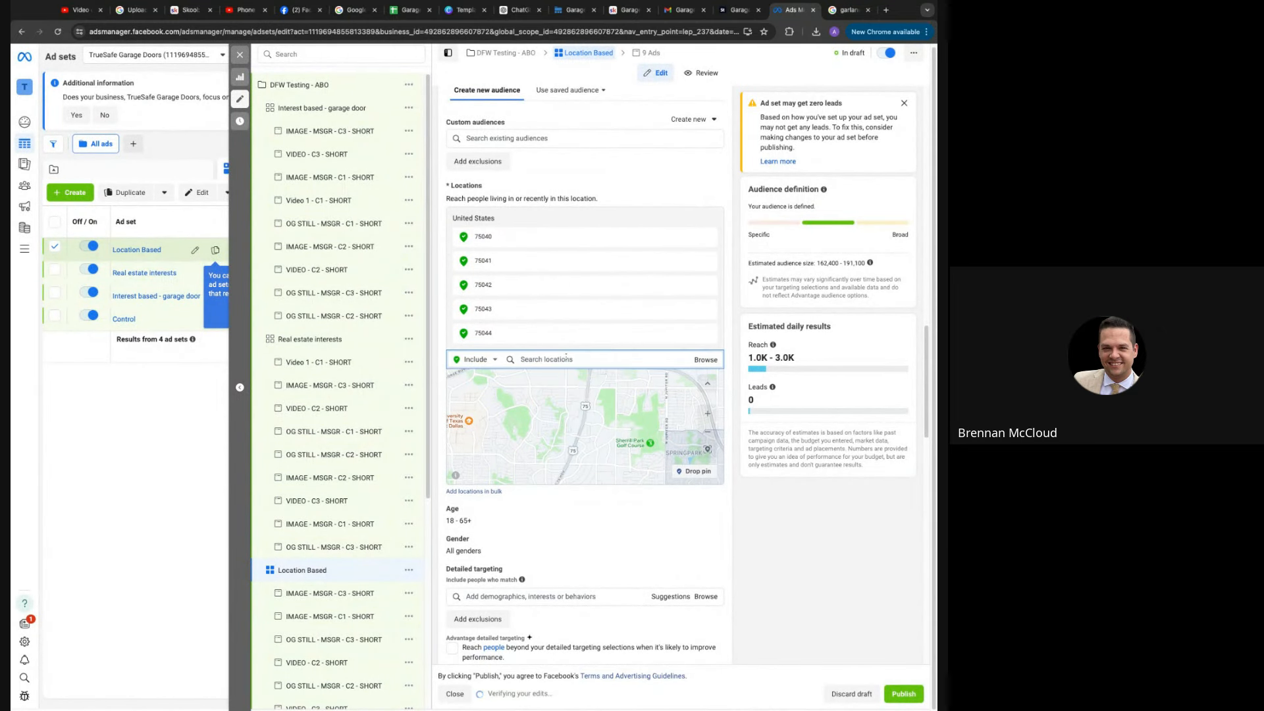
type("75082")
key("ctrl+Tab")
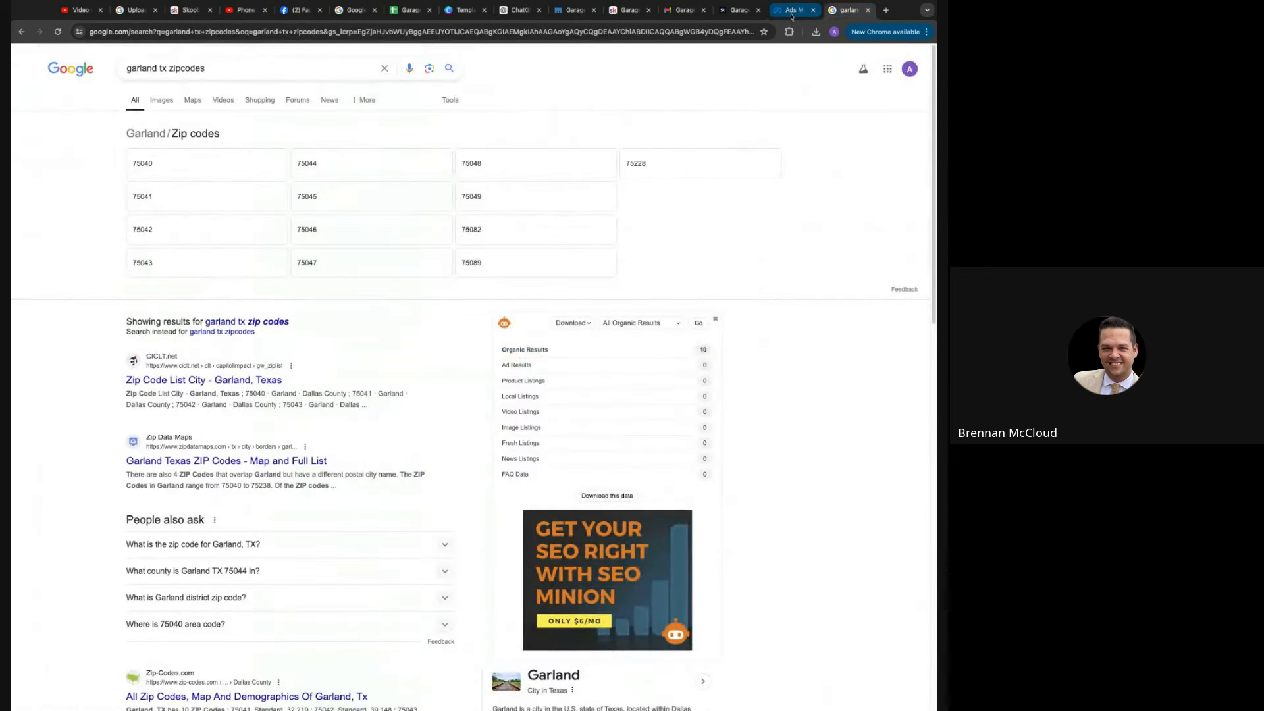
left_click(793, 10)
type("5082")
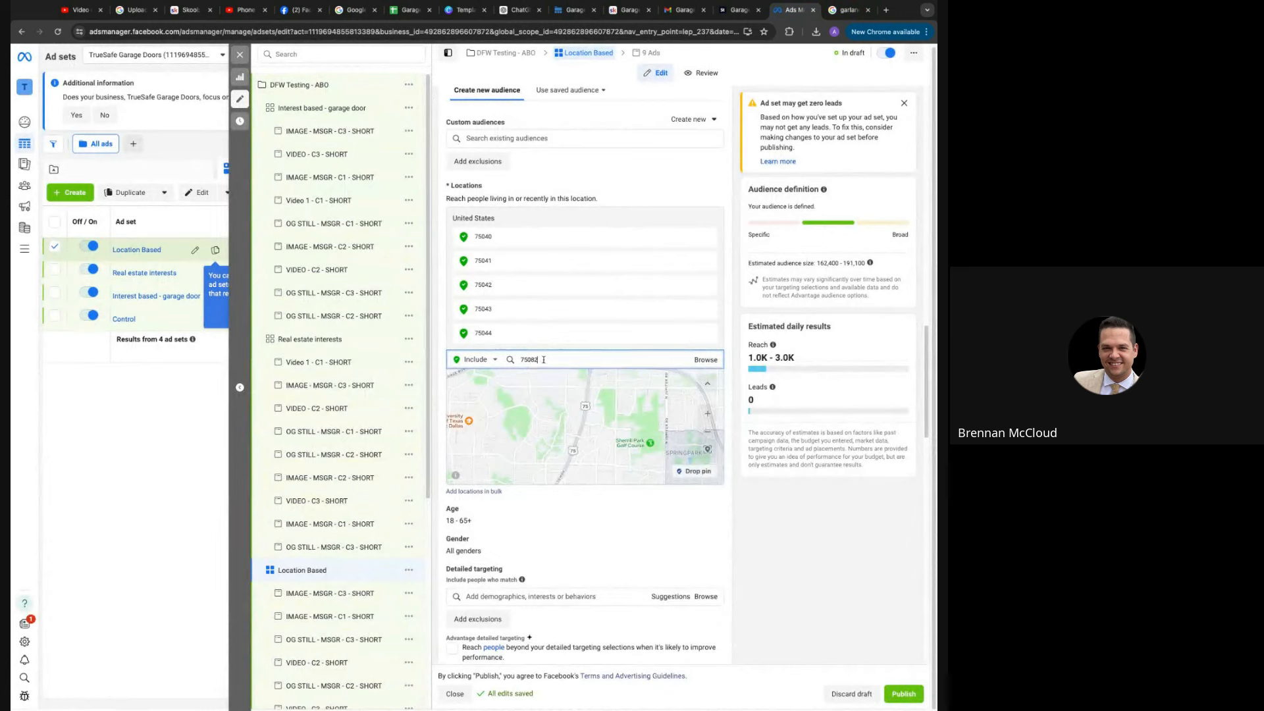
double_click(543, 359)
left_click(551, 360)
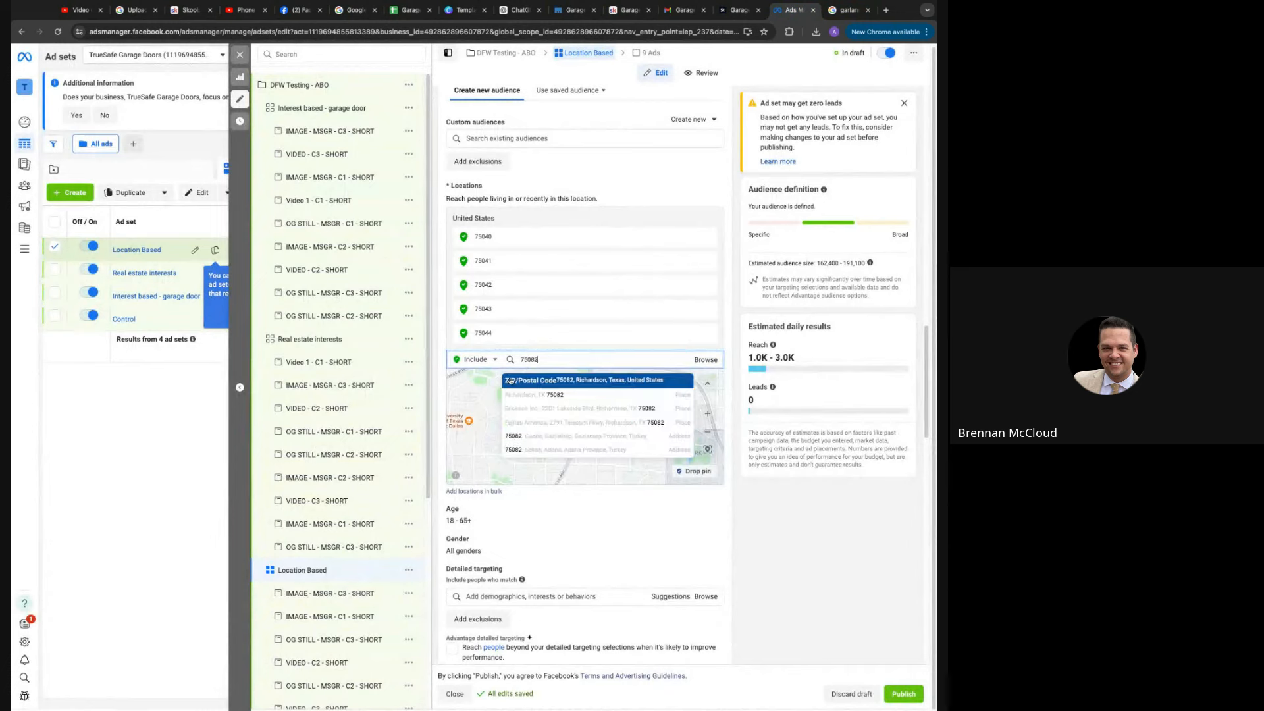
left_click(594, 387)
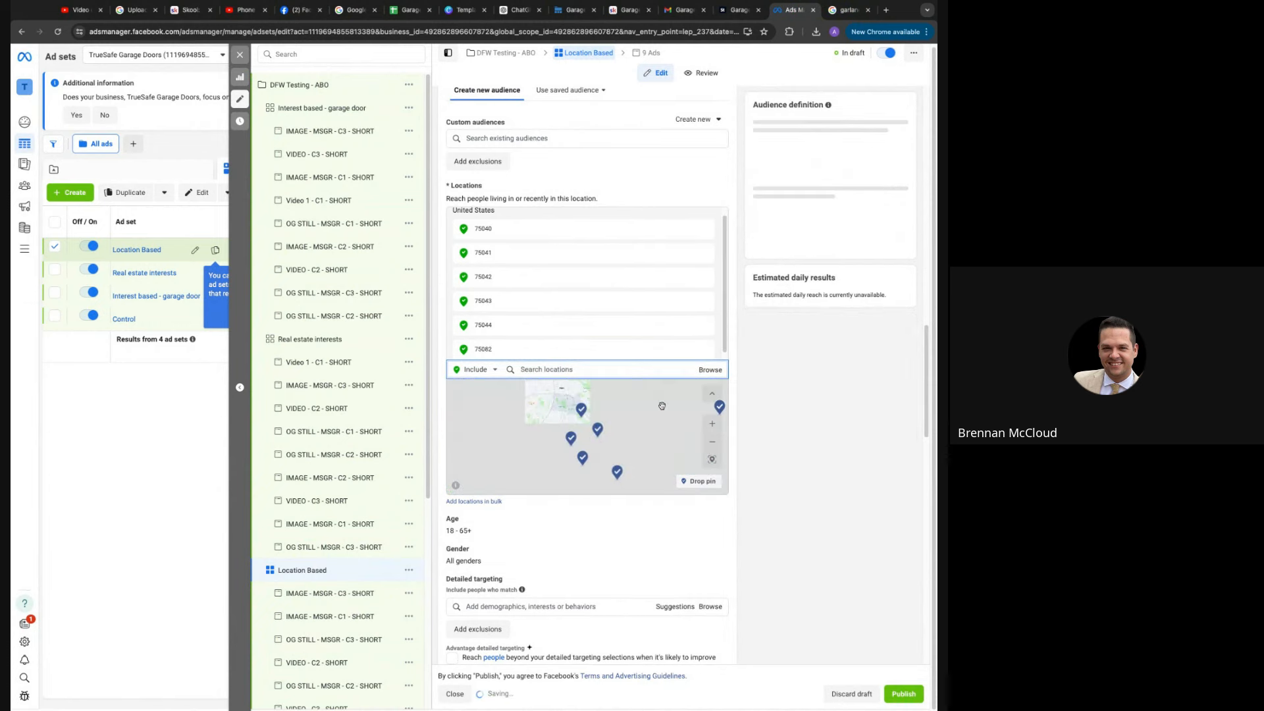
Check the Garland ZIP code list and add ZIP/postal code 75089 to the "Location Based" ad set's included locations
left_click(850, 12)
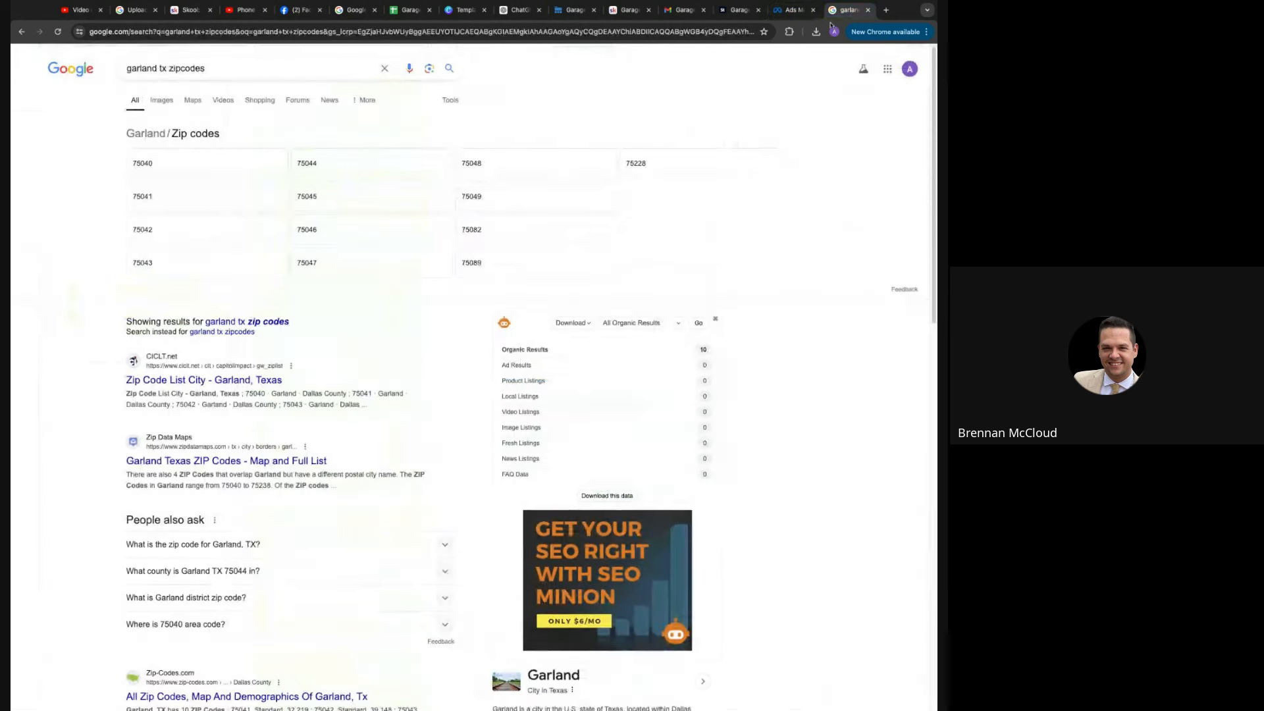
left_click(791, 10)
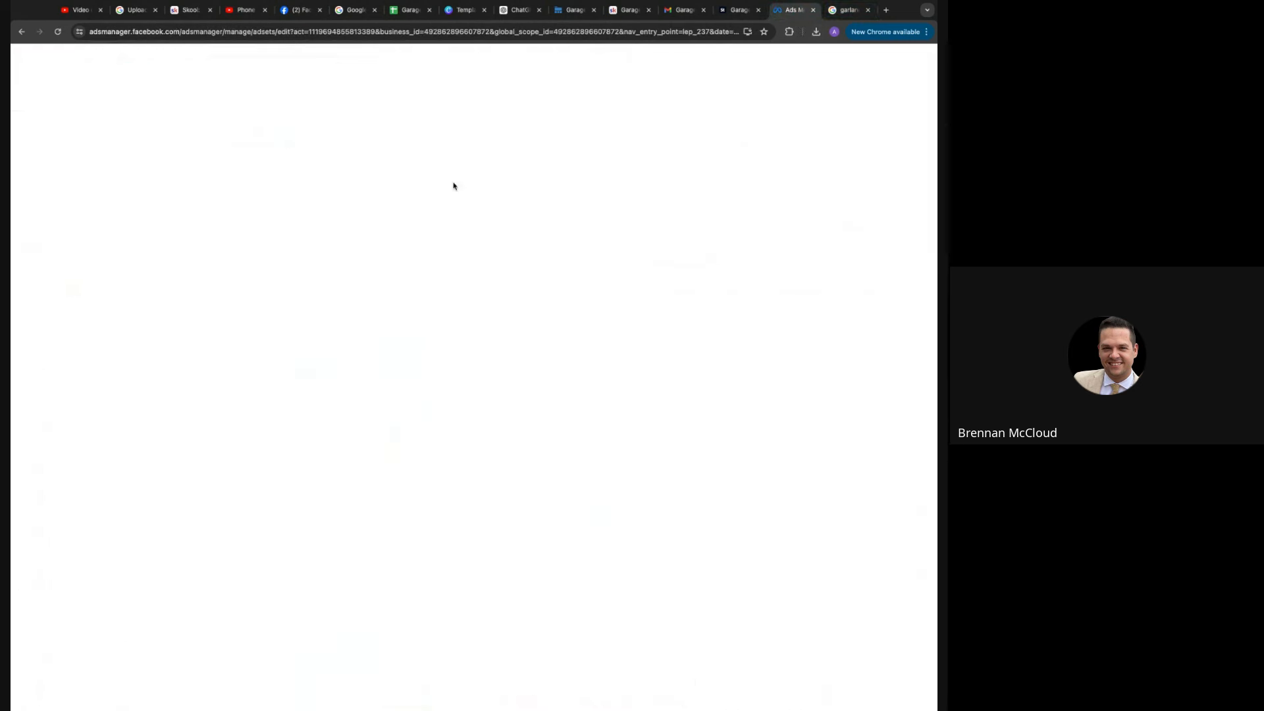
type("75089")
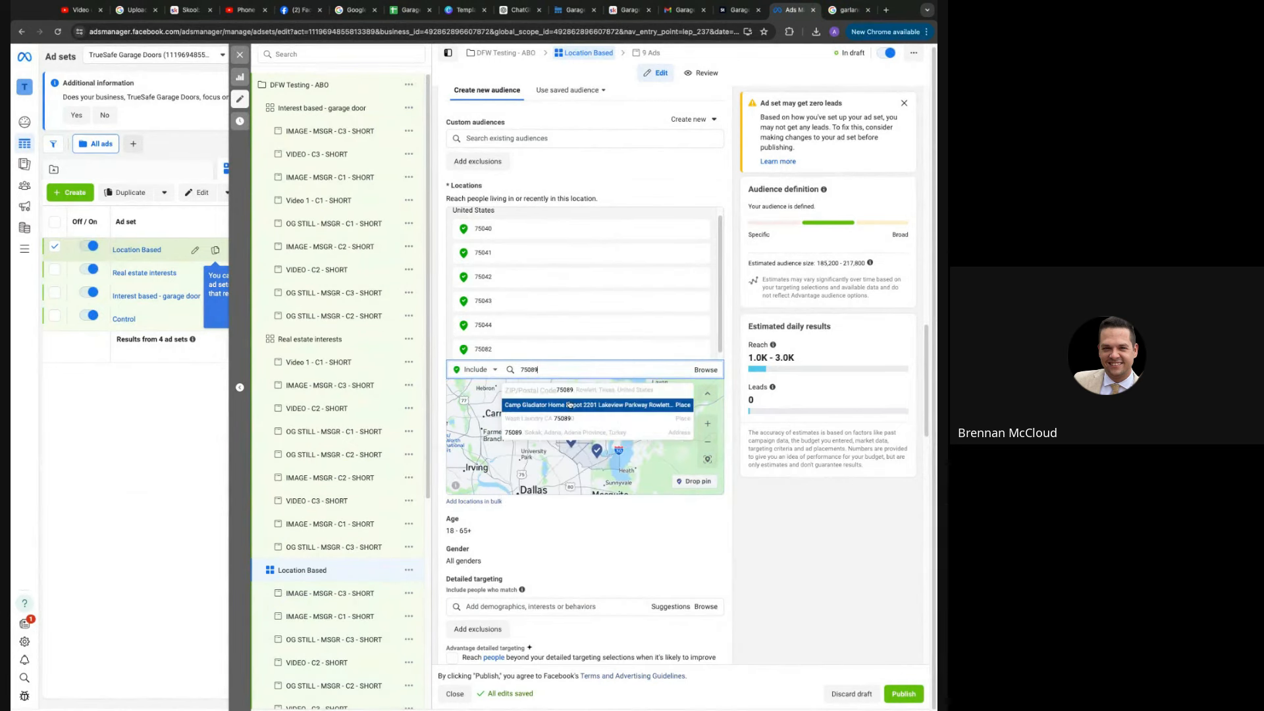
left_click(576, 392)
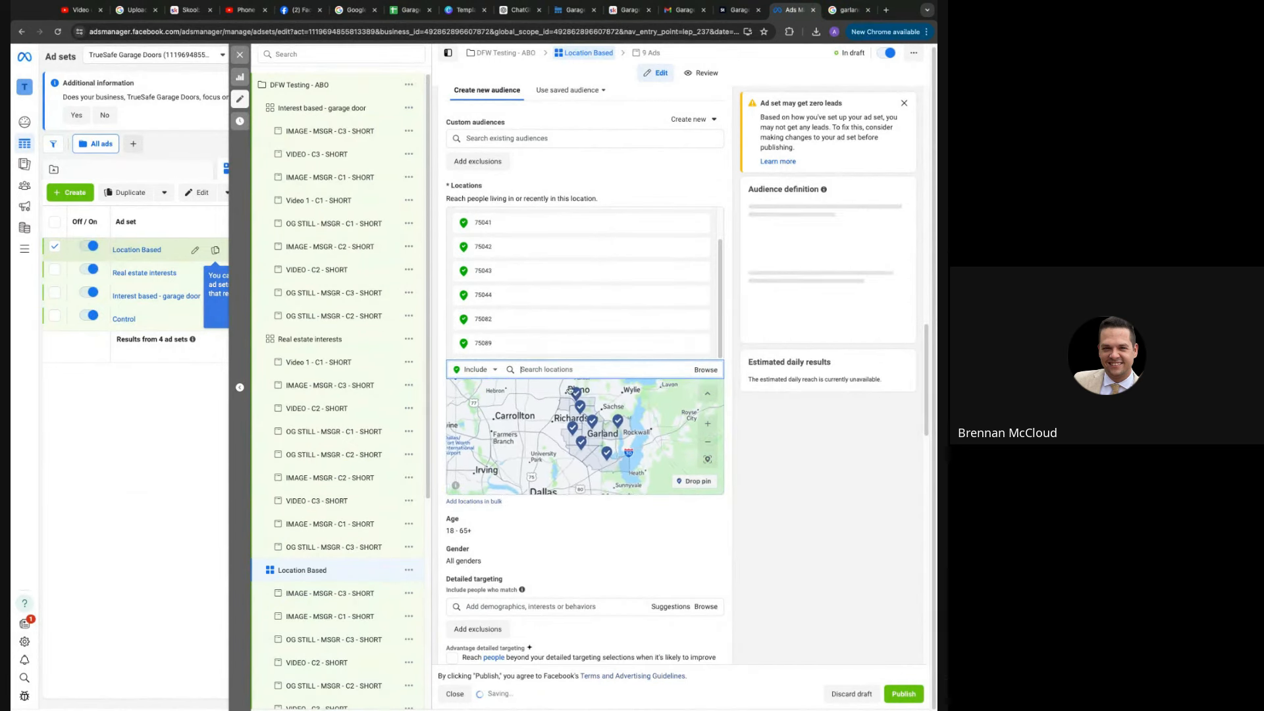
Try adding 75082 once more through the "Richardson, TX 75082" place, remove it, and check the included ZIP codes
type("75082")
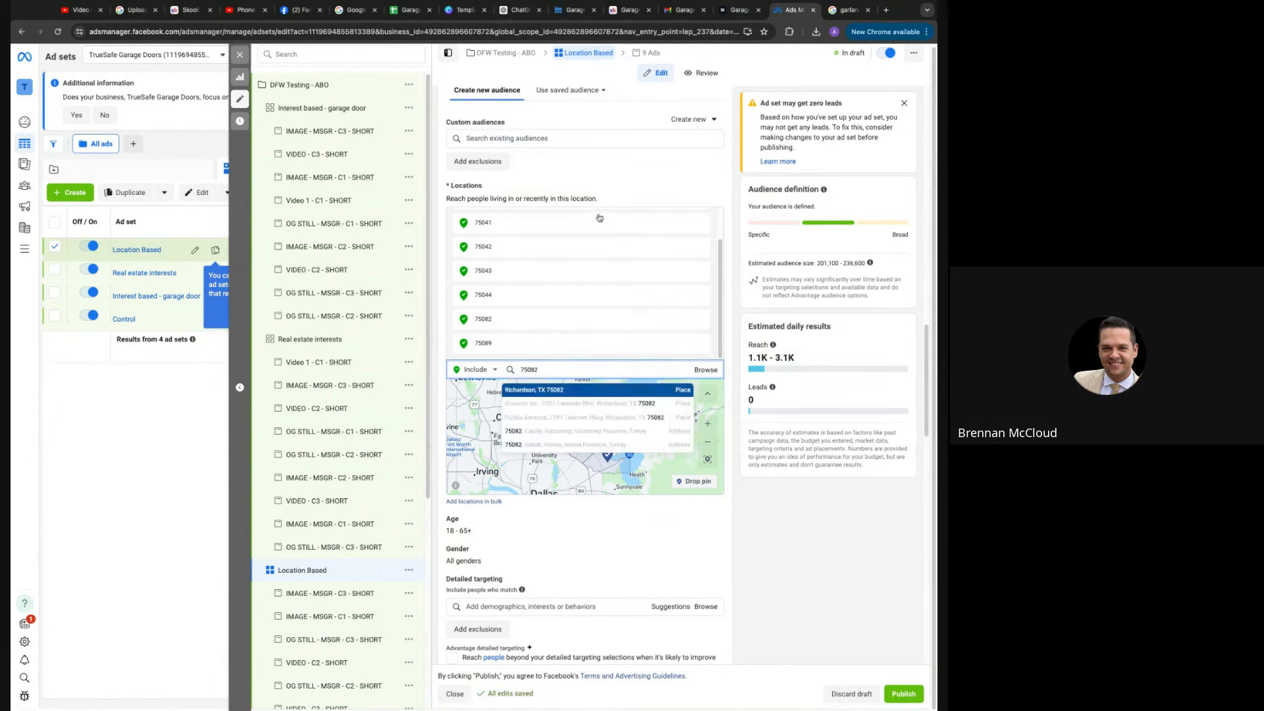
left_click(562, 393)
scroll(592, 474, "down", 3)
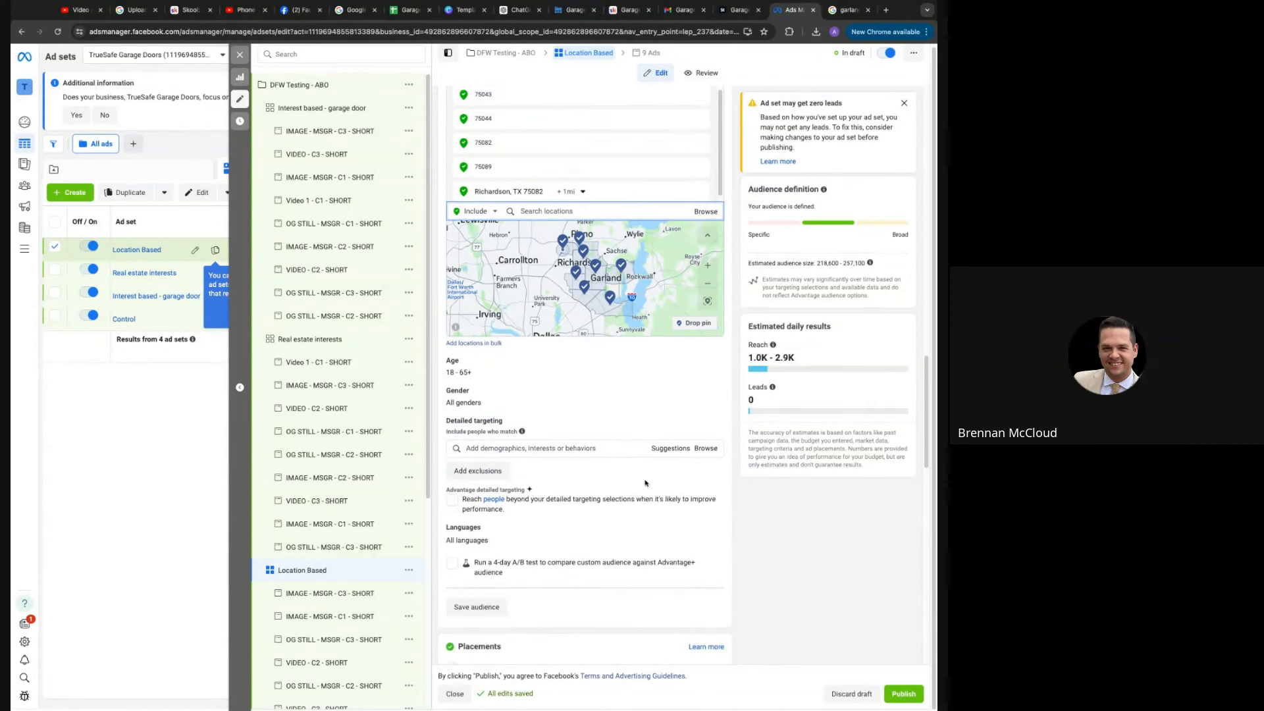
scroll(598, 296, "up", 3)
left_click(700, 342)
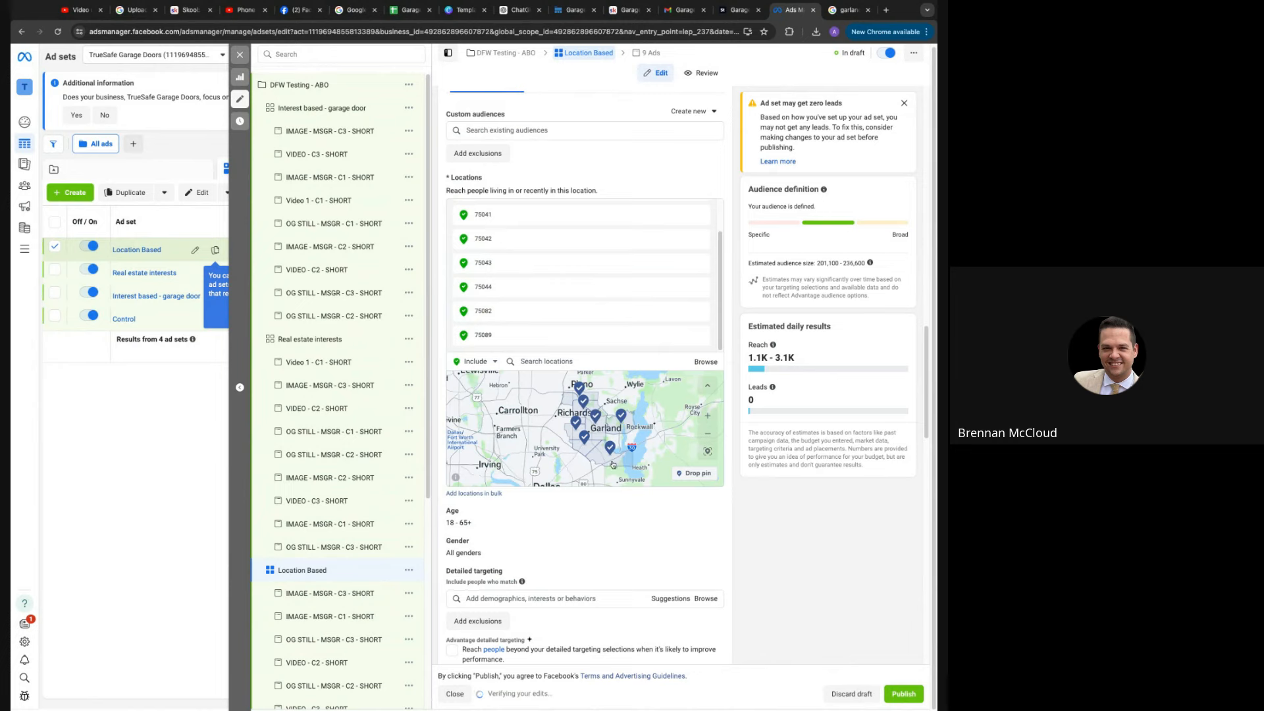
scroll(558, 325, "up", 2)
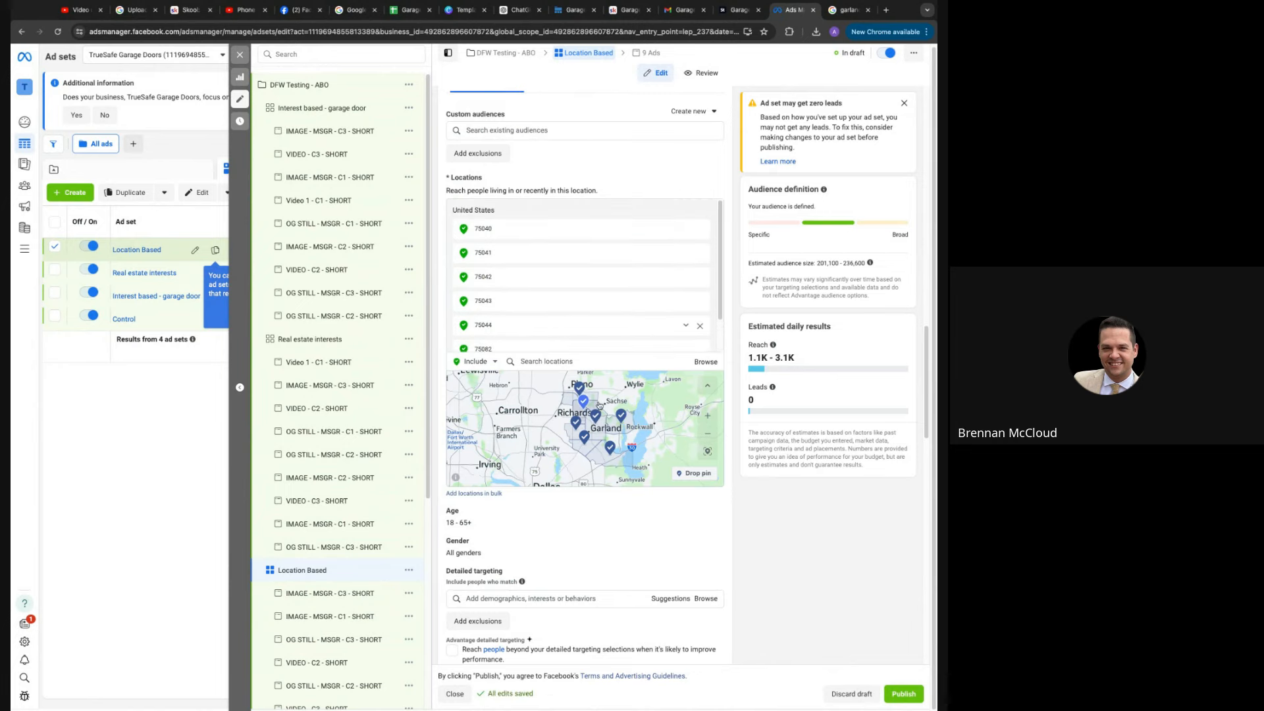
Quick duplicate the "Control" ad set and rename the copy "Location Based 2"
scroll(663, 538, "down", 7)
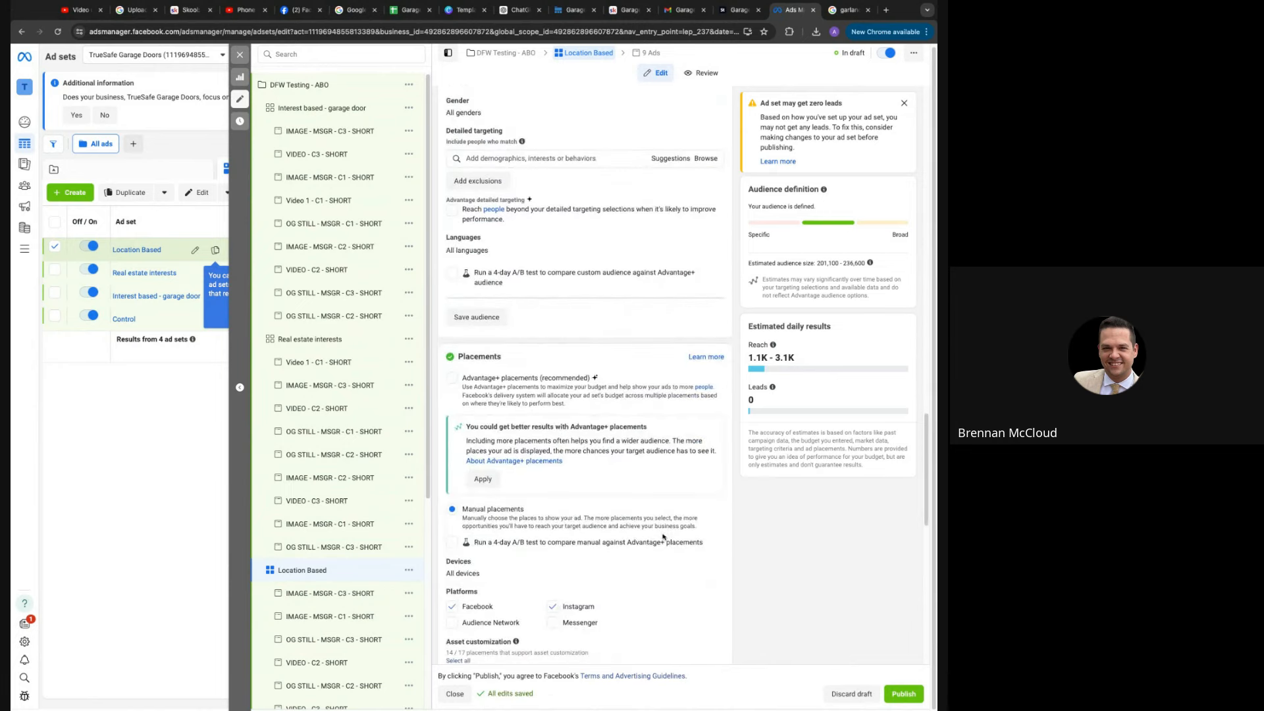
scroll(665, 536, "down", 2)
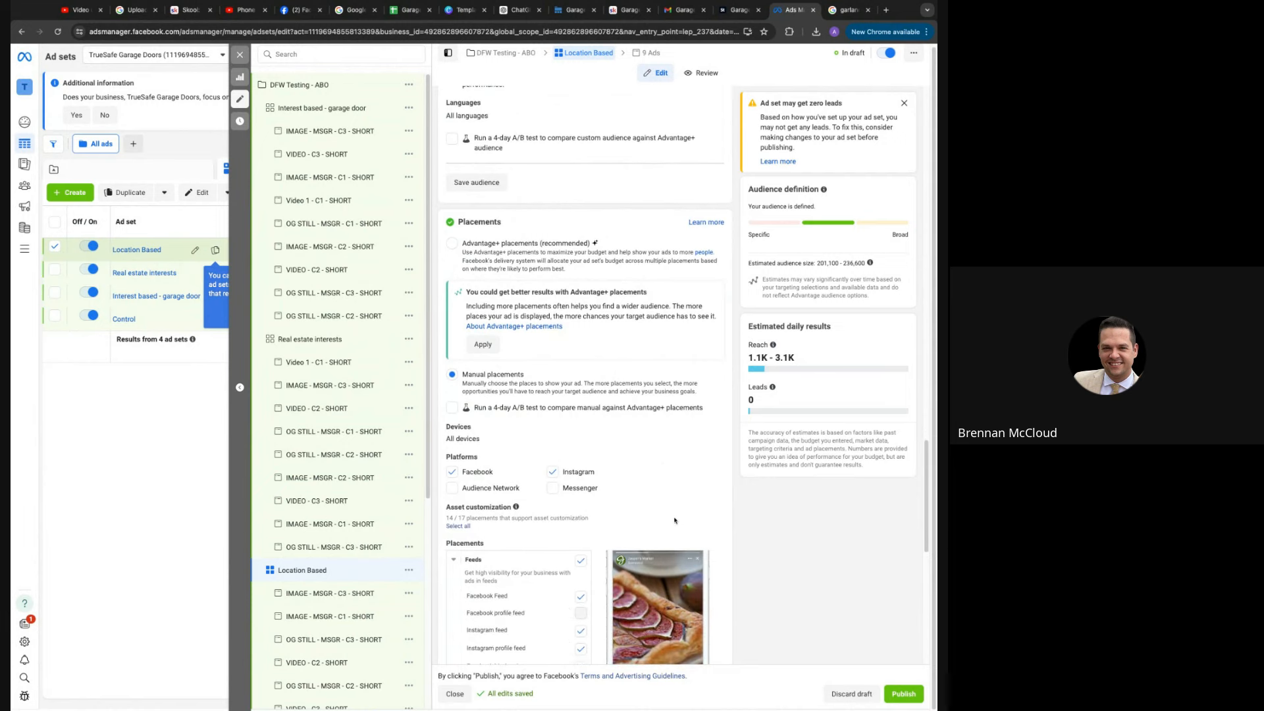
scroll(671, 521, "down", 3)
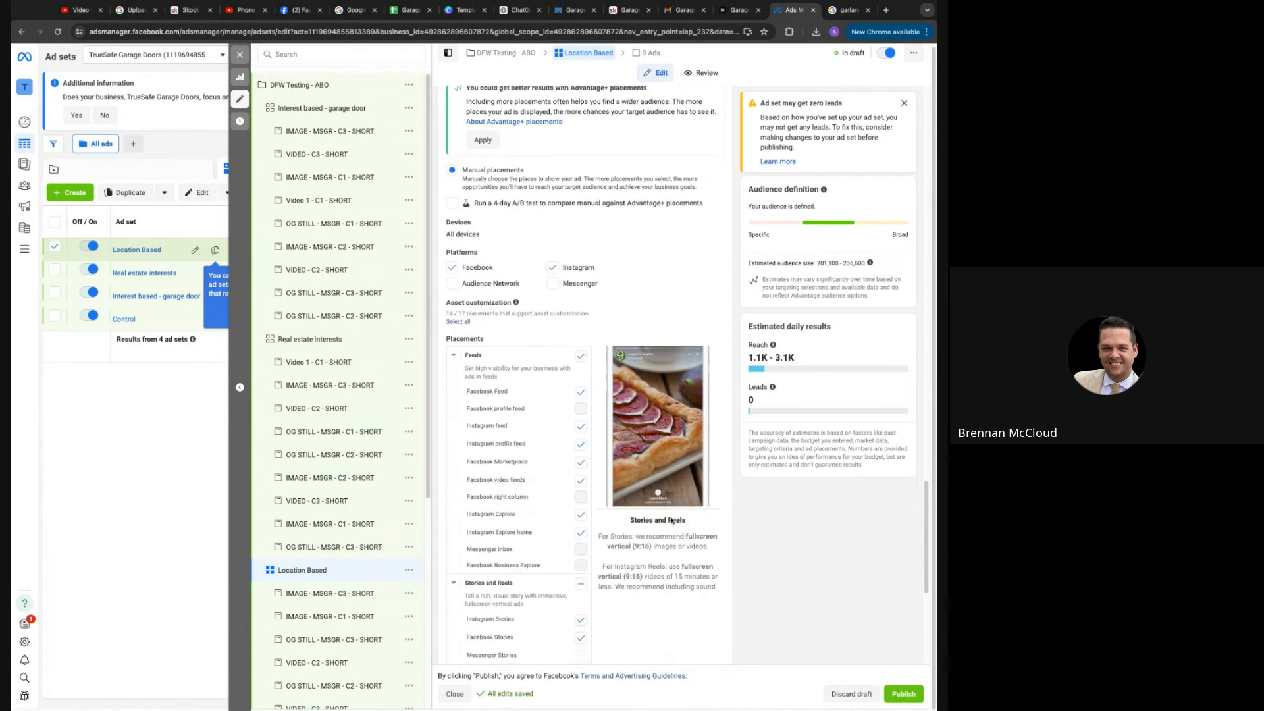
scroll(672, 522, "down", 5)
scroll(671, 521, "up", 6)
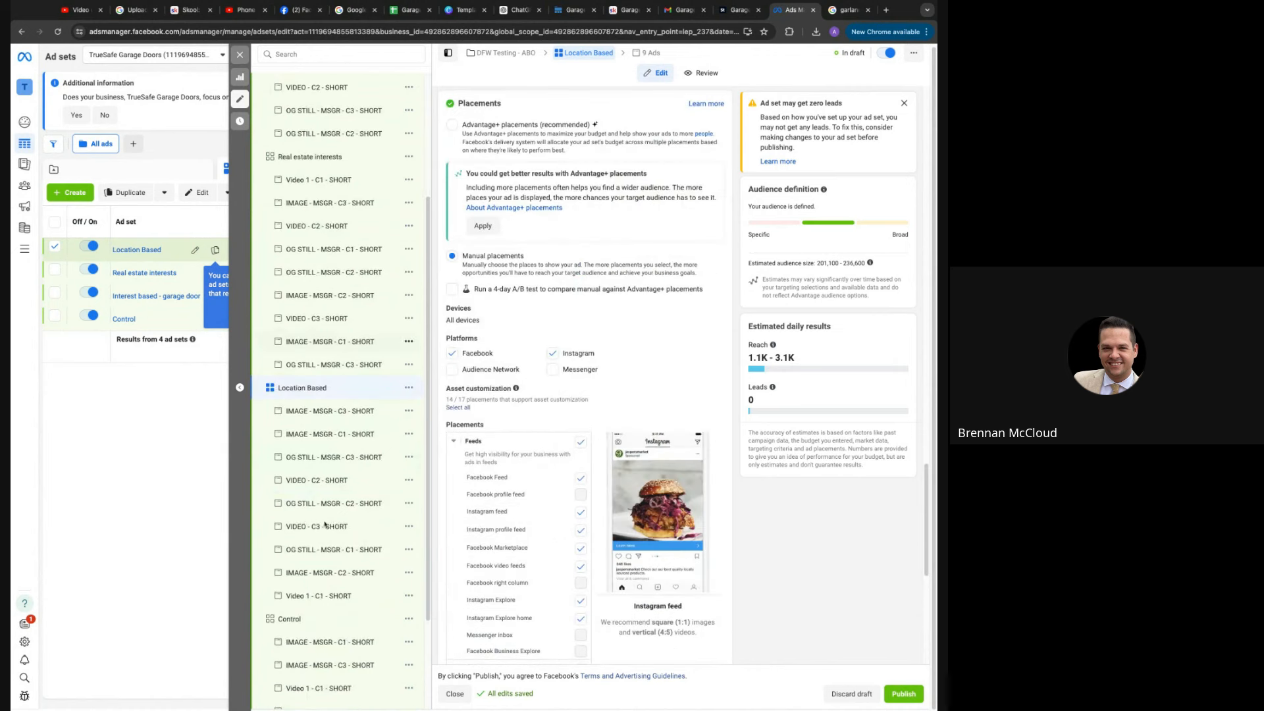
scroll(316, 524, "down", 5)
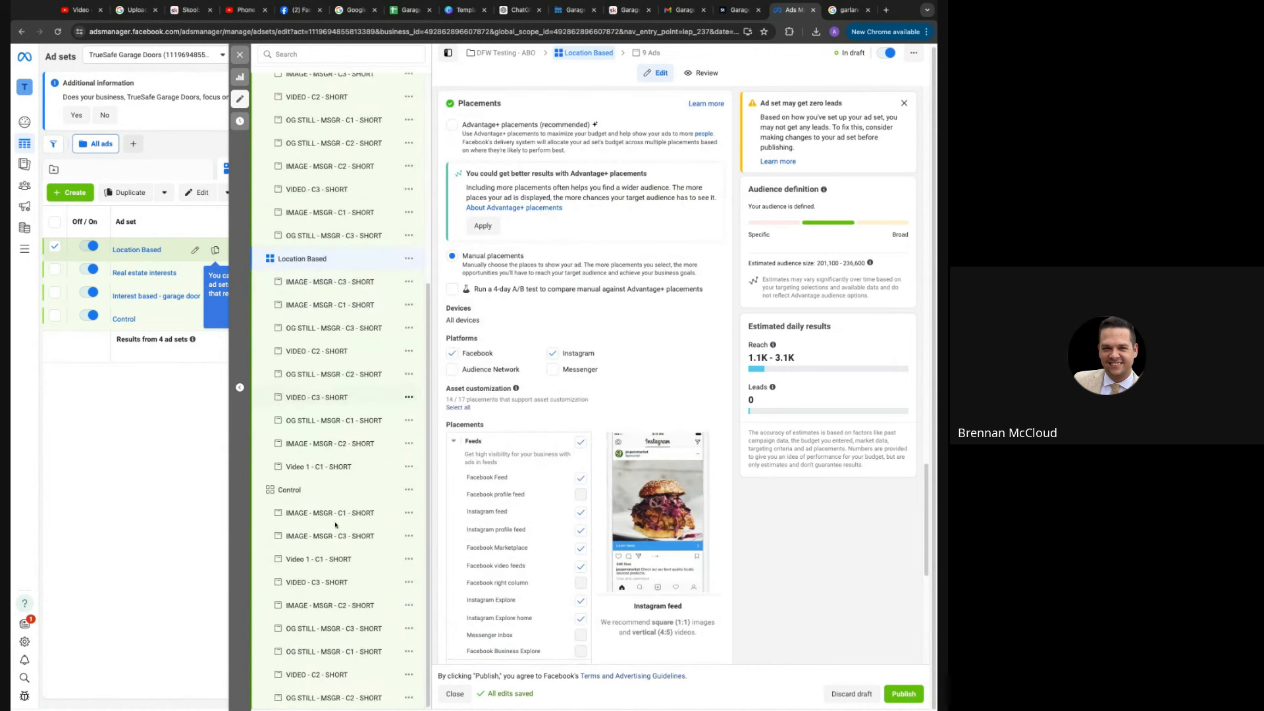
left_click(411, 485)
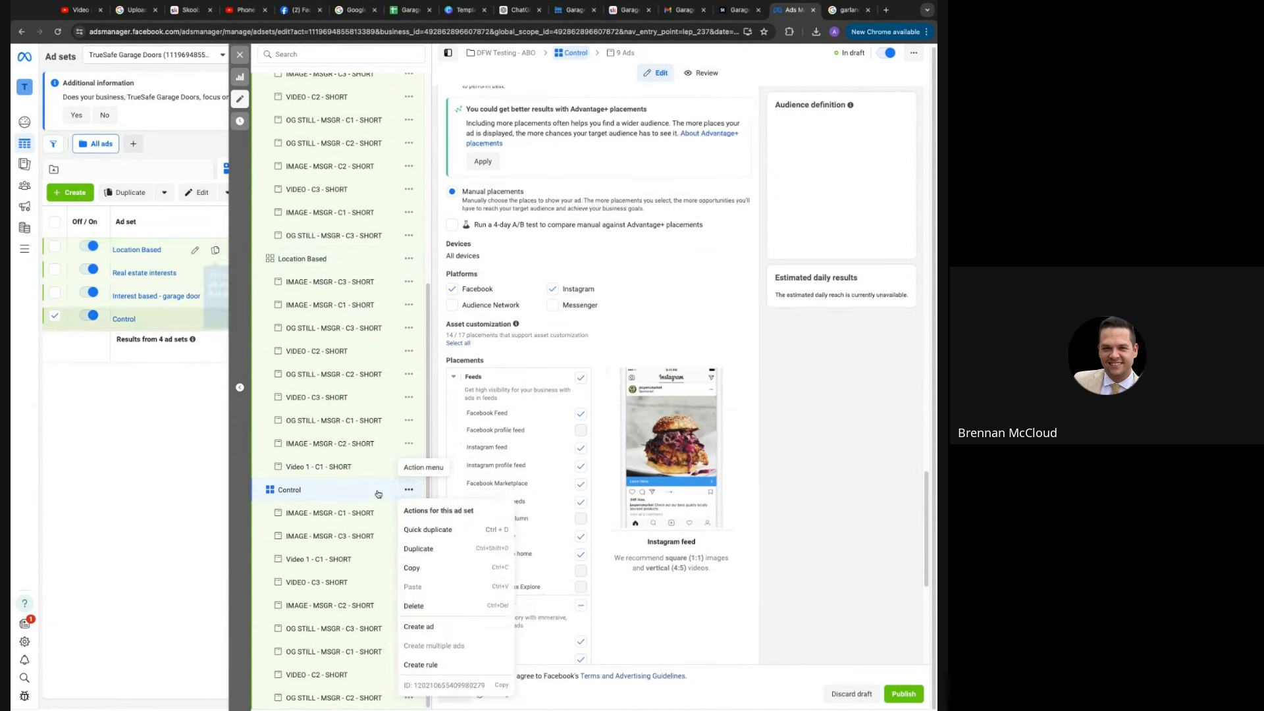
left_click(427, 530)
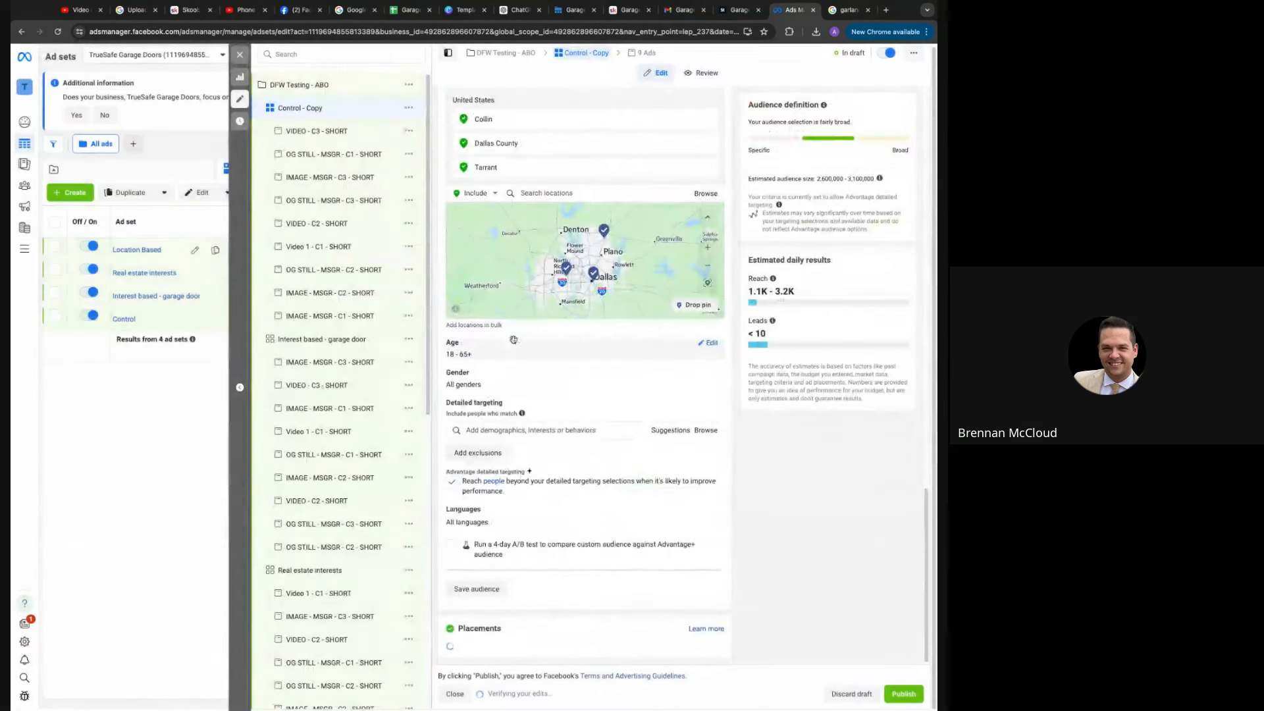
scroll(514, 276, "up", 20)
left_click(518, 129)
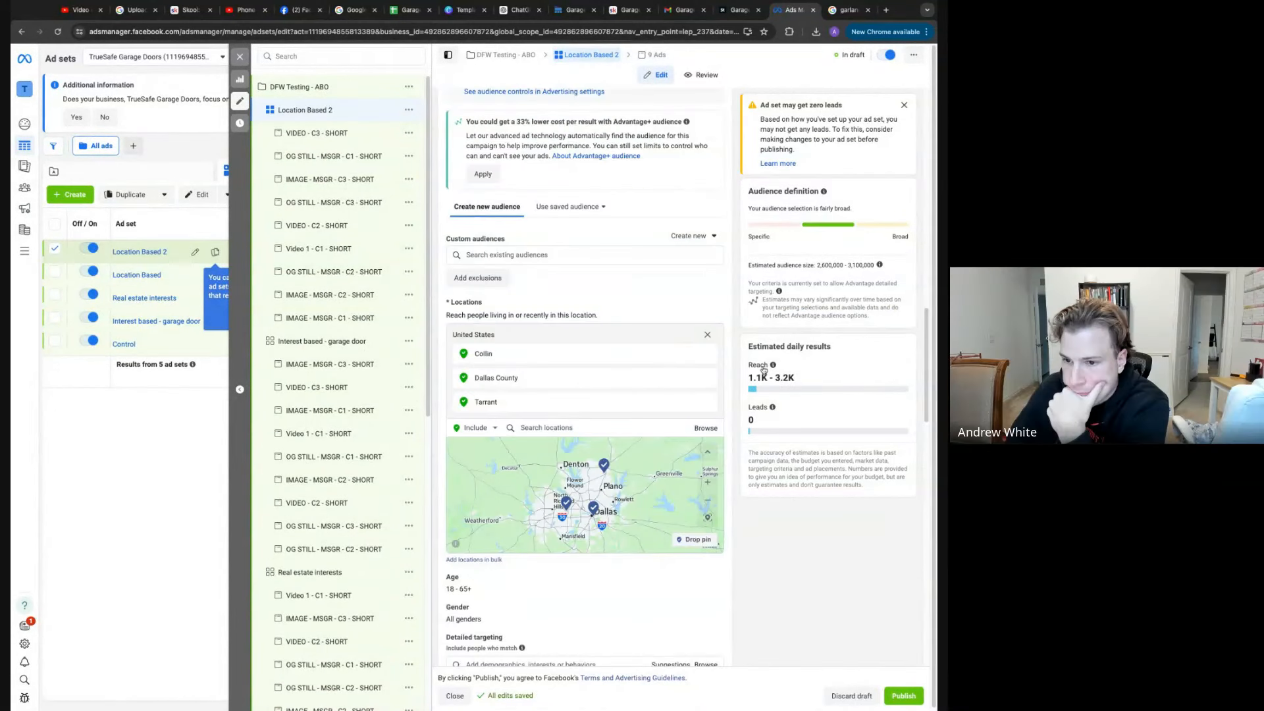
Remove all United States locations from the "Location Based 2" ad set and search Google for "mckinney zip codes"
left_click(706, 334)
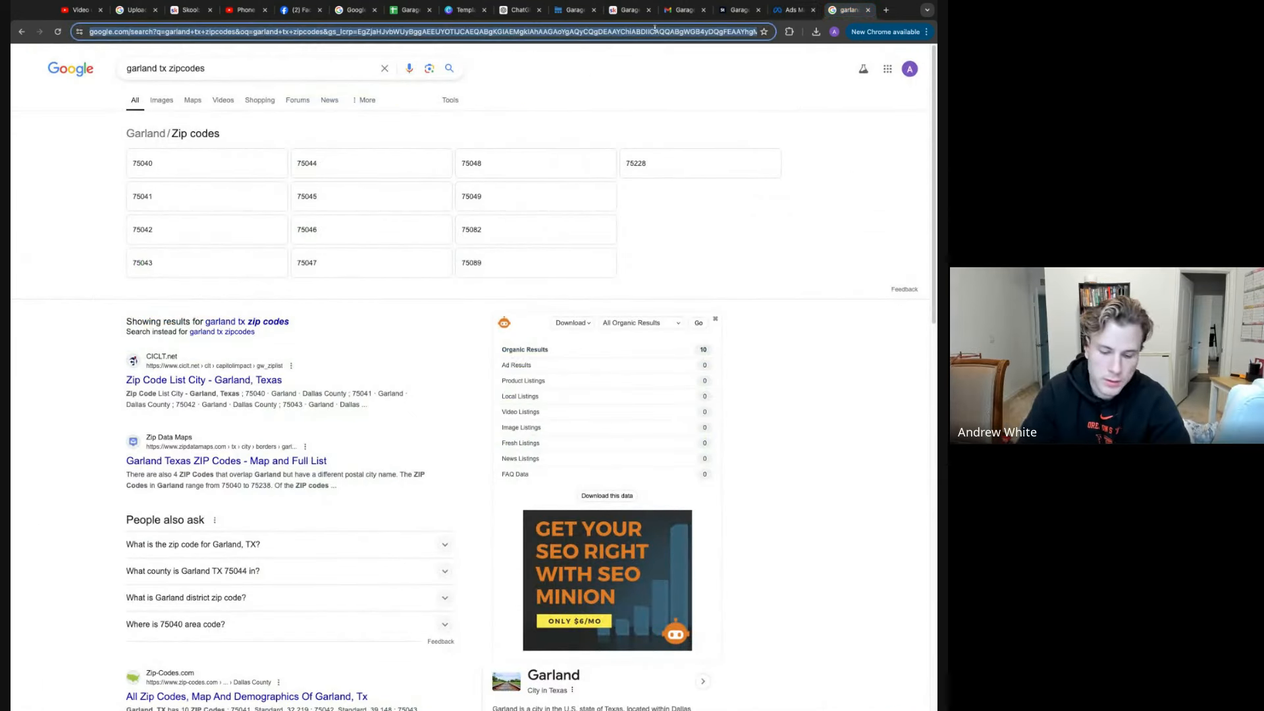
left_click(655, 31)
type("mckinney zip codes")
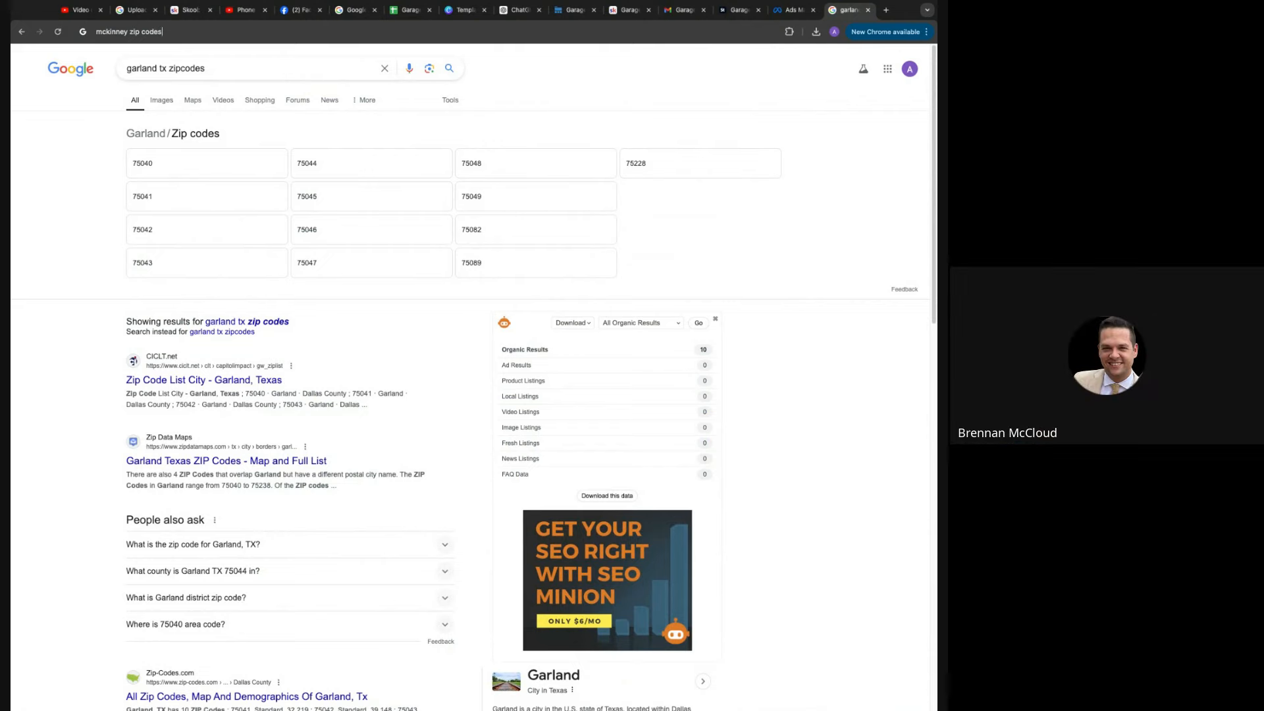
key("Return")
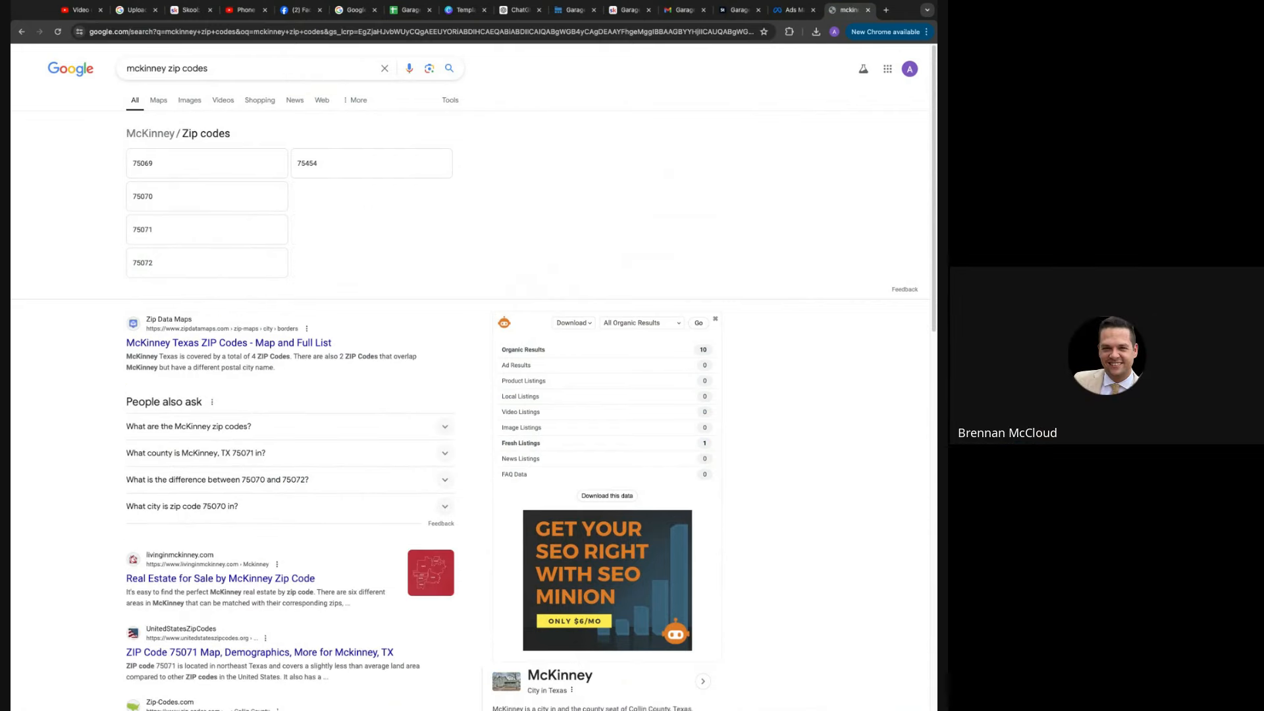
Look up "southlake" on Google in a new browser tab, and replace that query with one for McKinney
left_click(886, 9)
type("southlake")
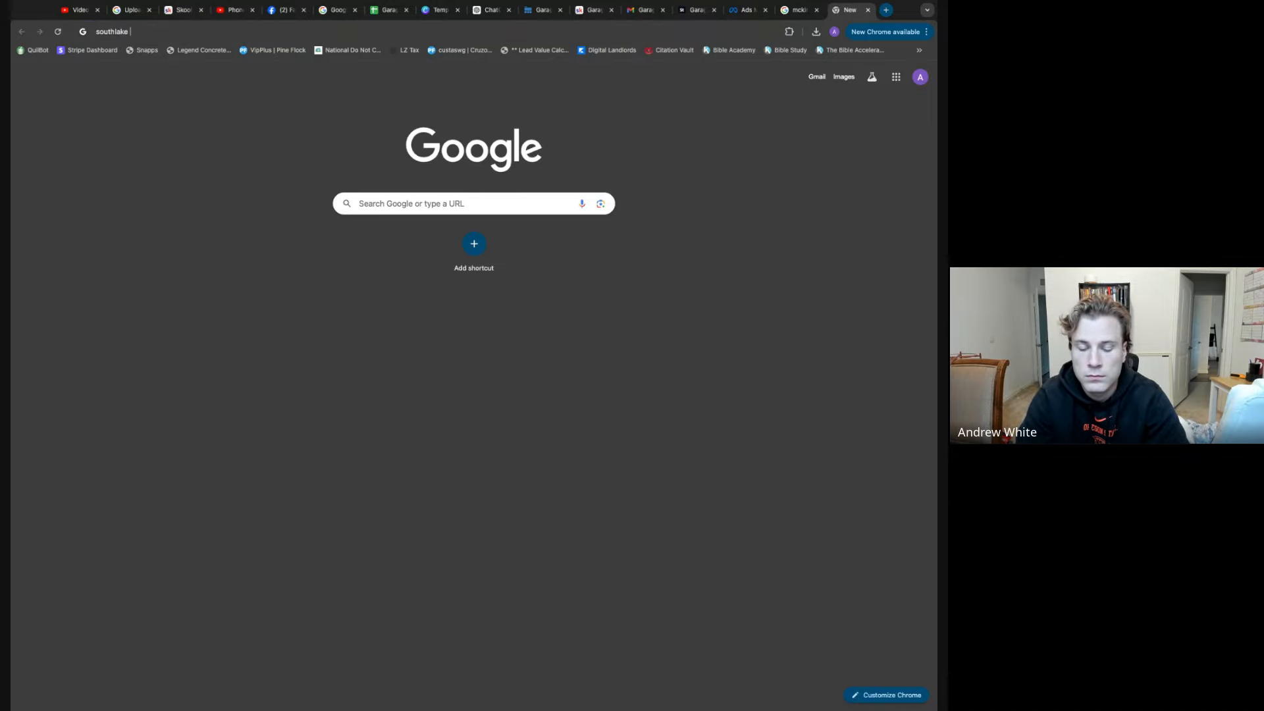
key("Return")
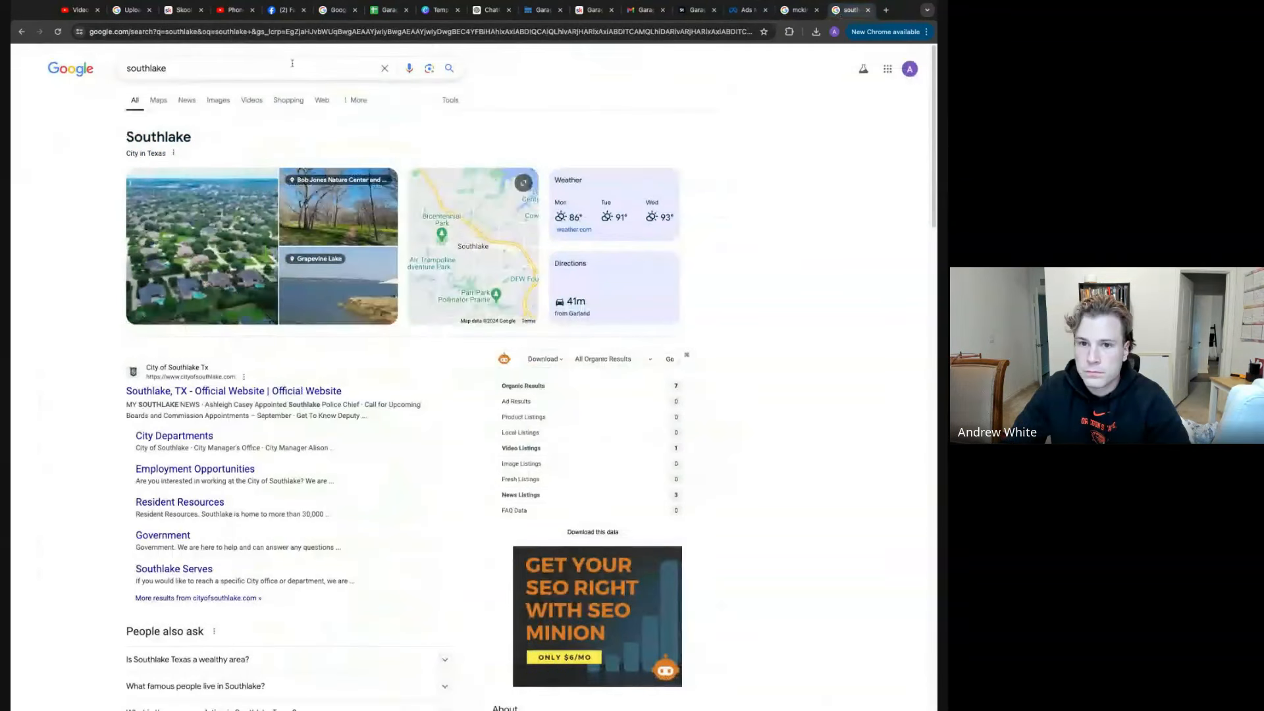
double_click(280, 68)
type("mcki")
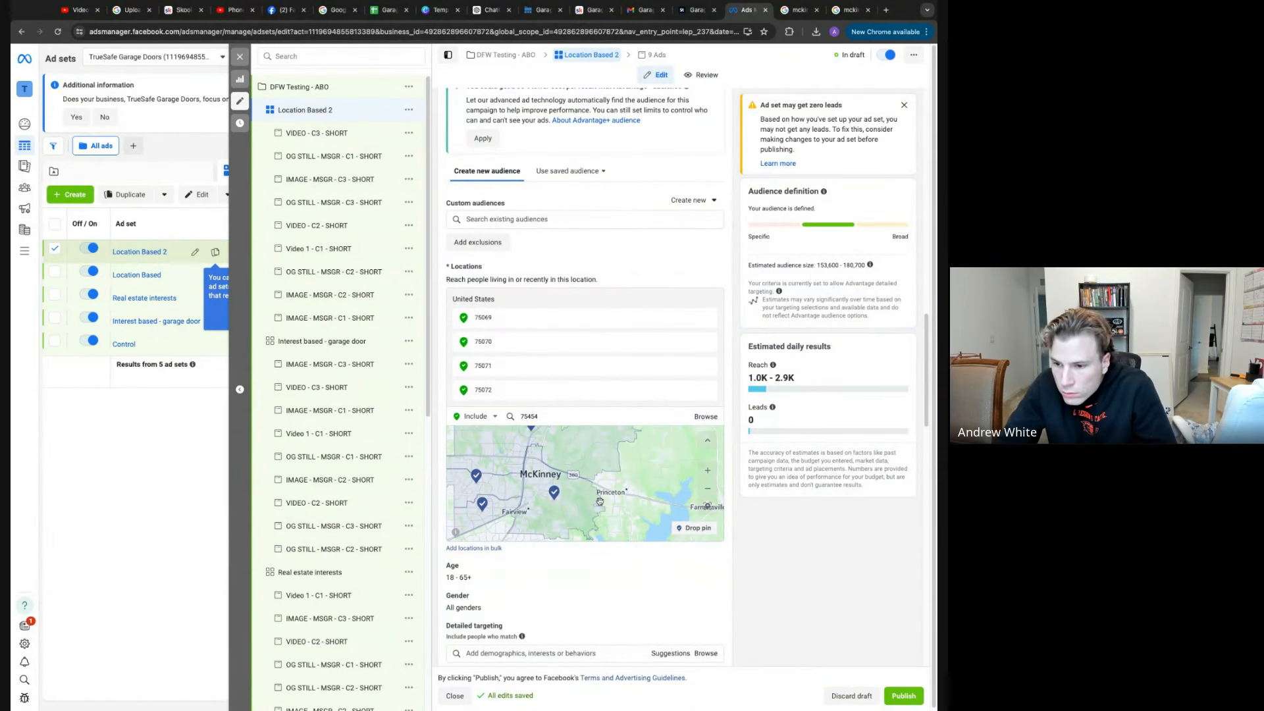
Examine the map coverage of the McKinney ZIP codes in "Location Based 2" and review the ad set's audience and placement settings
scroll(600, 502, "down", 2)
scroll(600, 502, "down", 3)
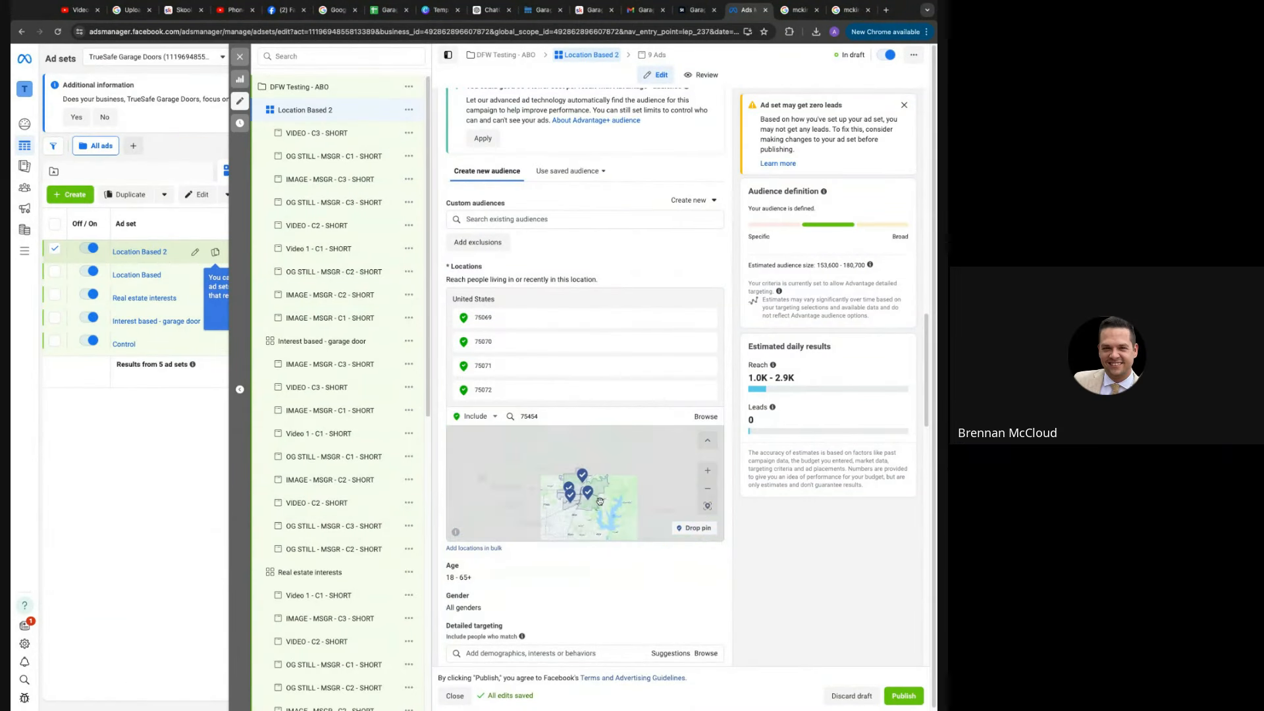
scroll(526, 490, "up", 2)
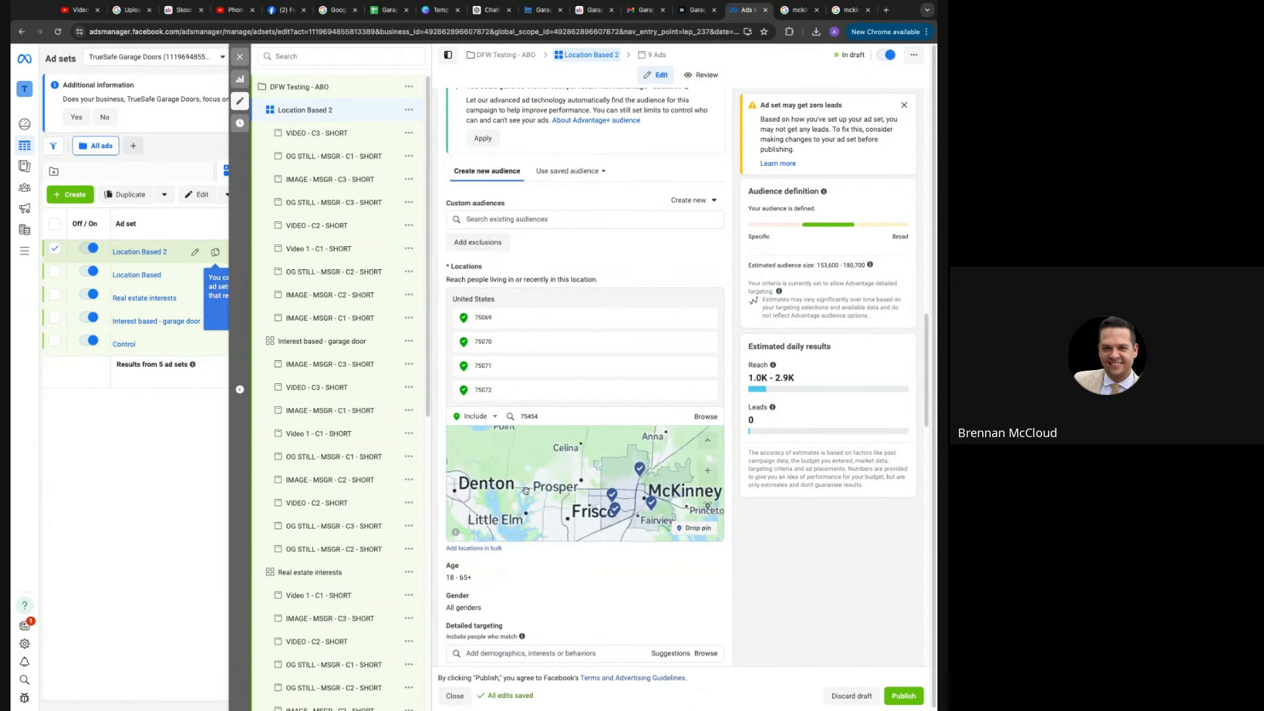
scroll(356, 536, "down", 3)
scroll(357, 536, "down", 4)
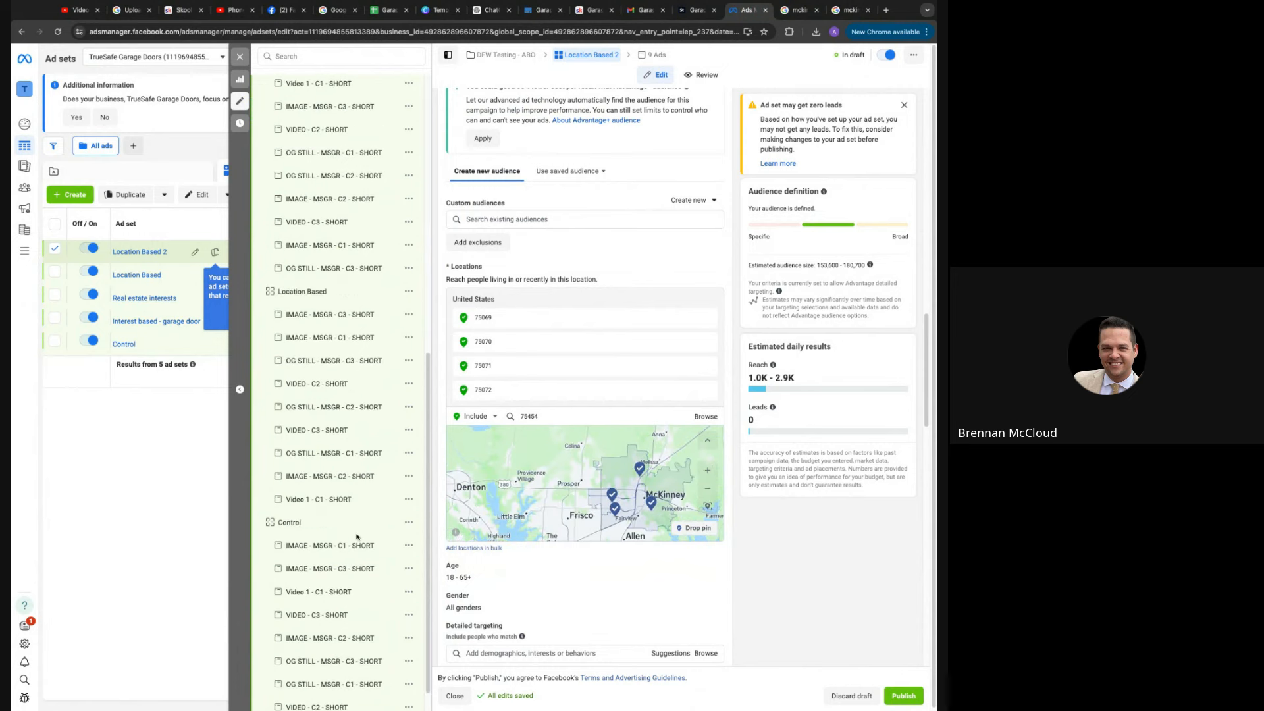
scroll(369, 520, "down", 1)
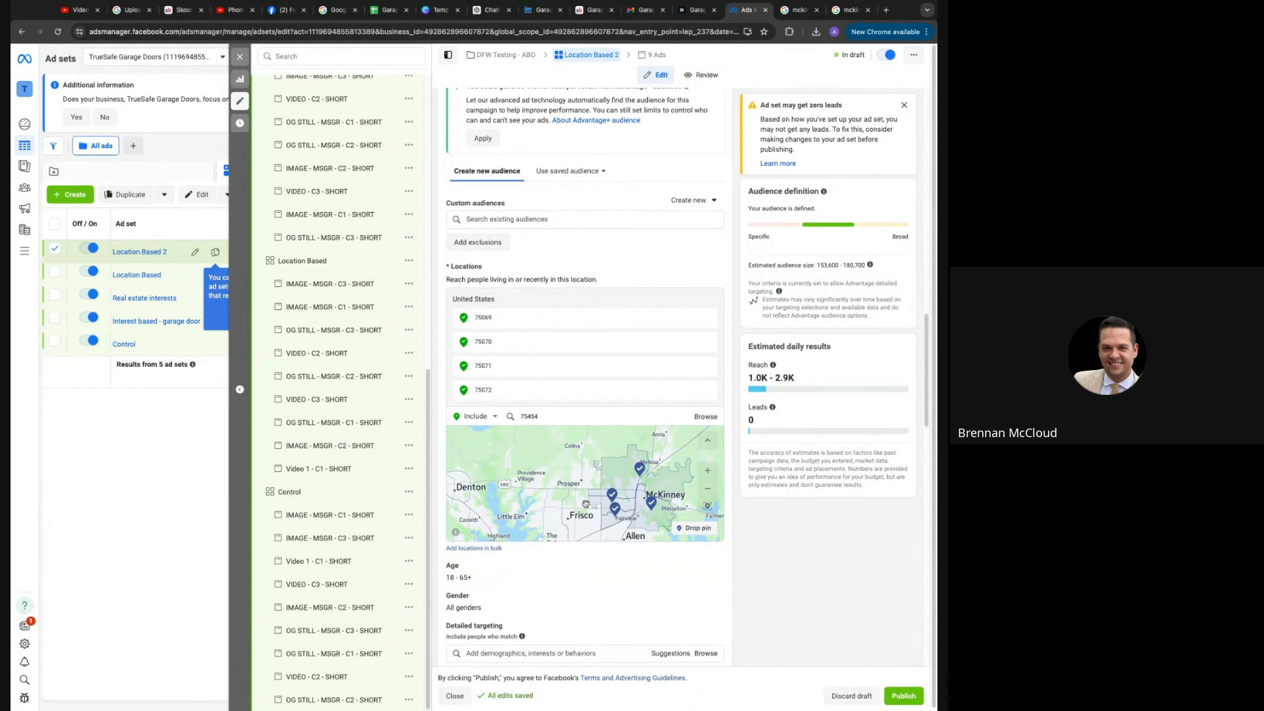
scroll(647, 590, "up", 5)
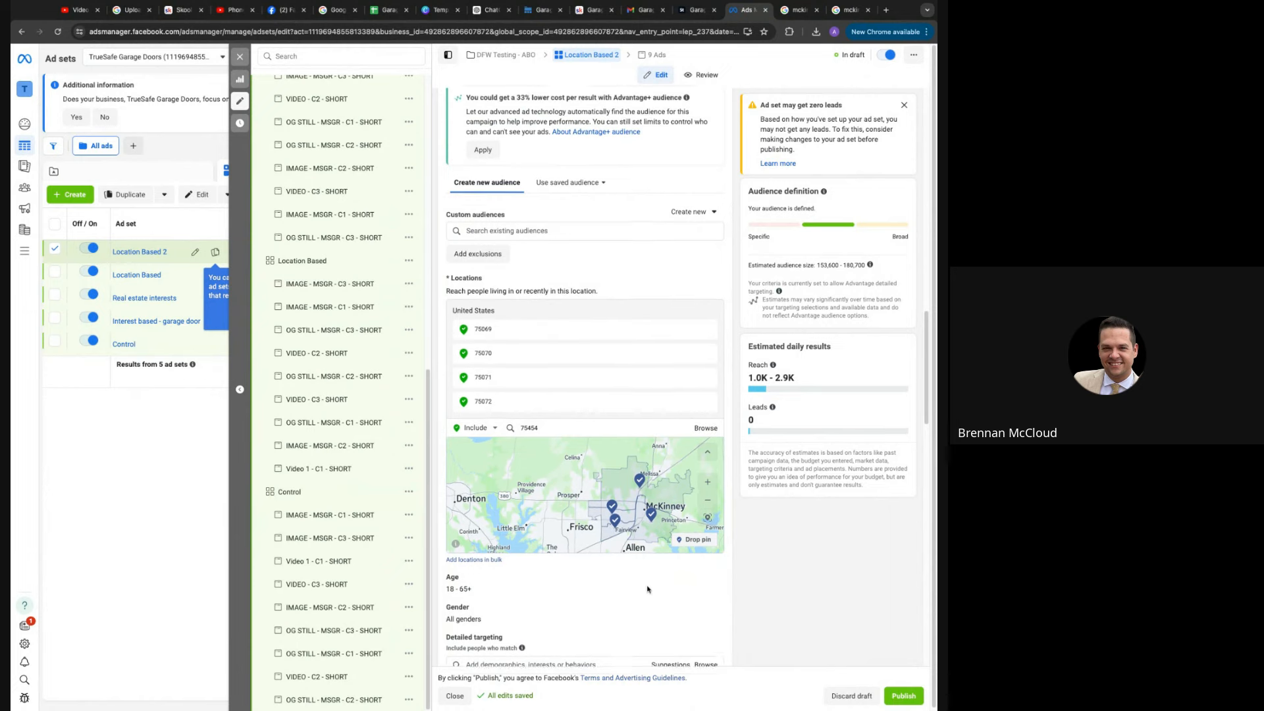
scroll(588, 406, "down", 10)
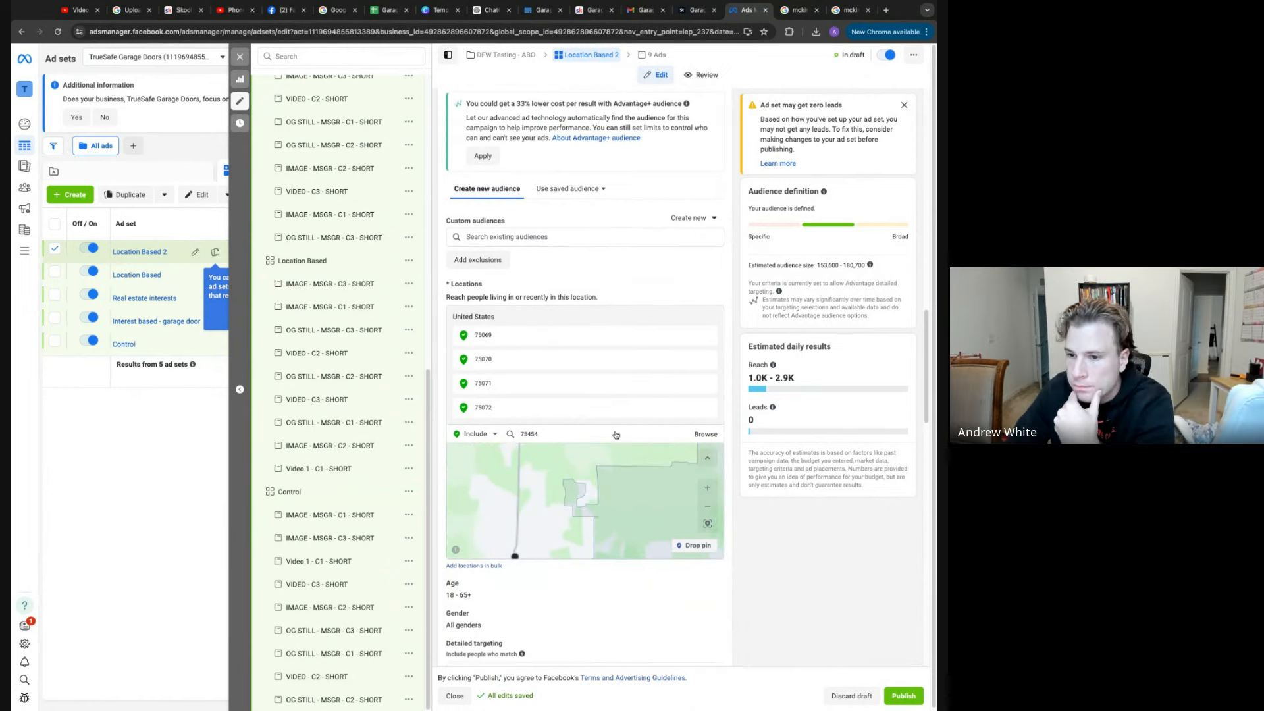
scroll(673, 474, "down", 5)
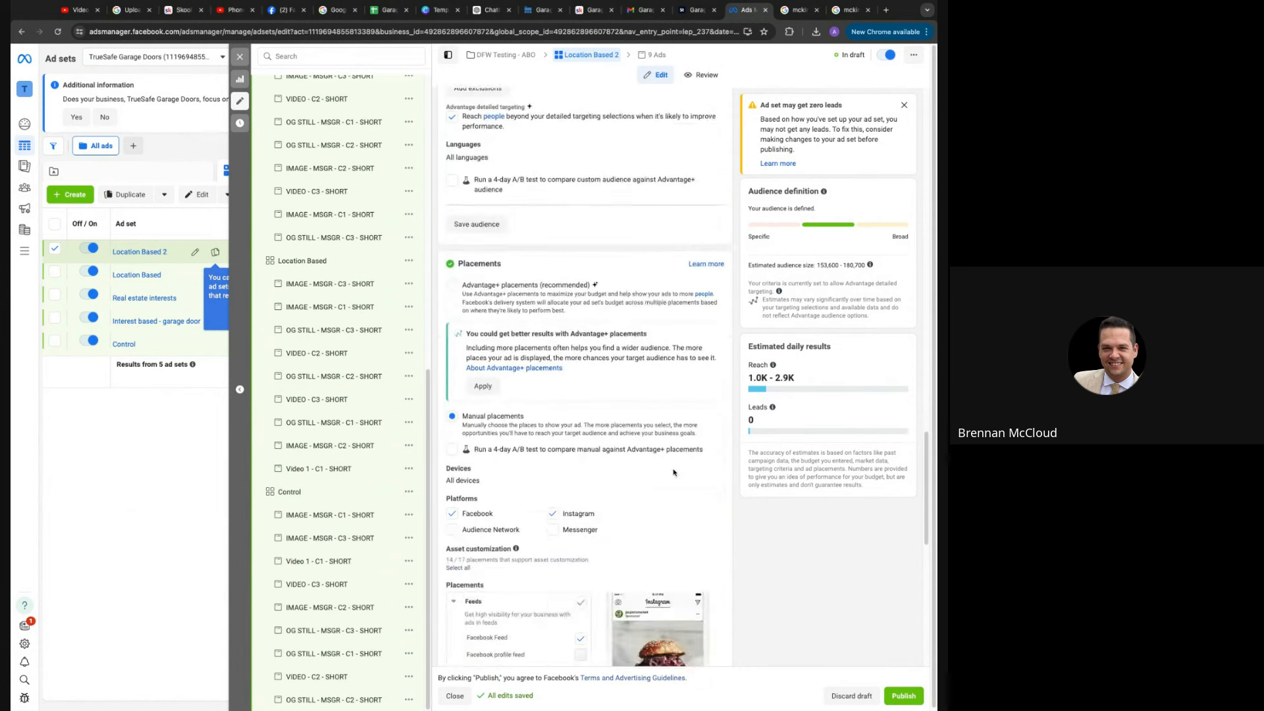
scroll(673, 472, "down", 5)
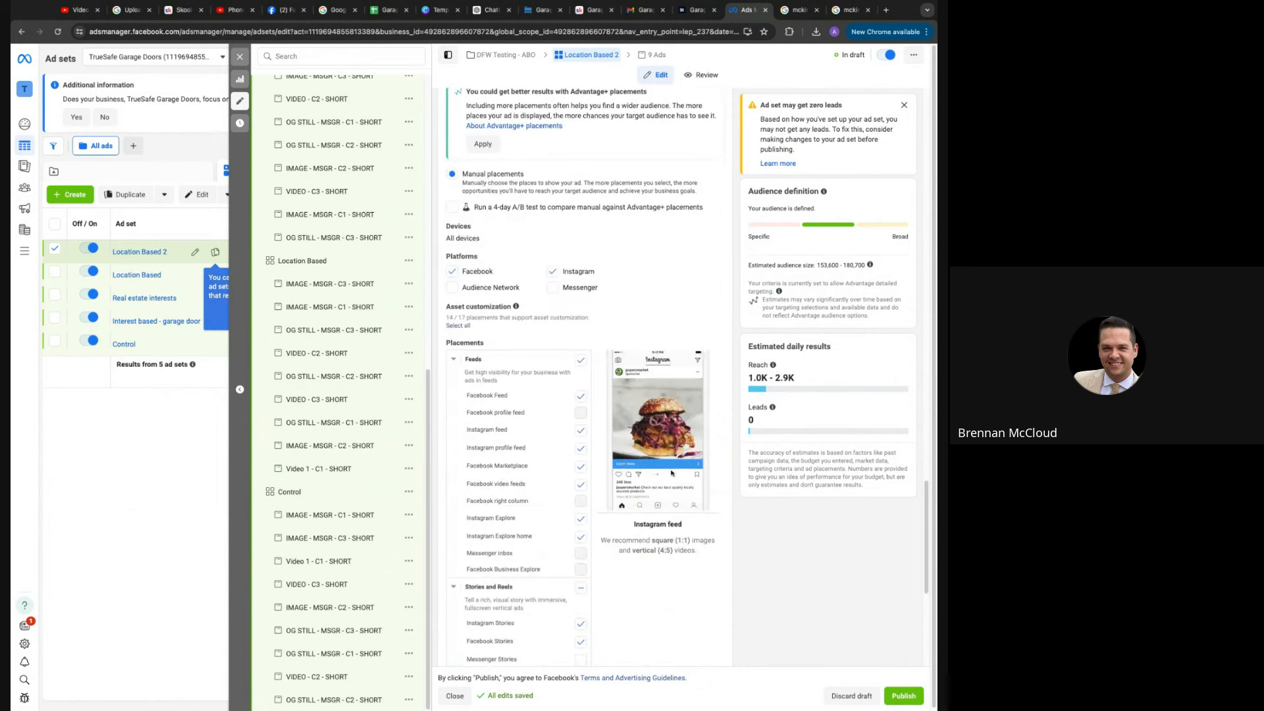
scroll(673, 478, "up", 2)
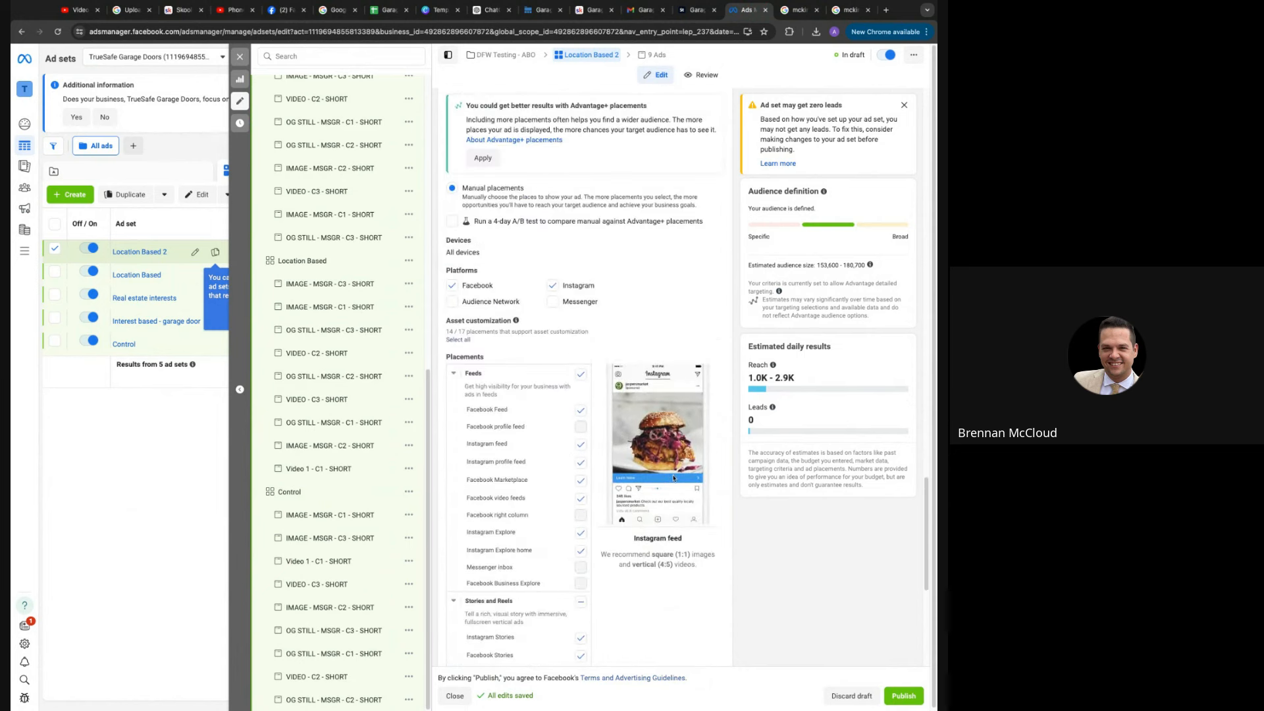
Rename the "Location Based 2" ad set as "Location Based Mckinney"
scroll(673, 478, "up", 15)
left_click(530, 128)
key("shift+Left")
type("Mckine")
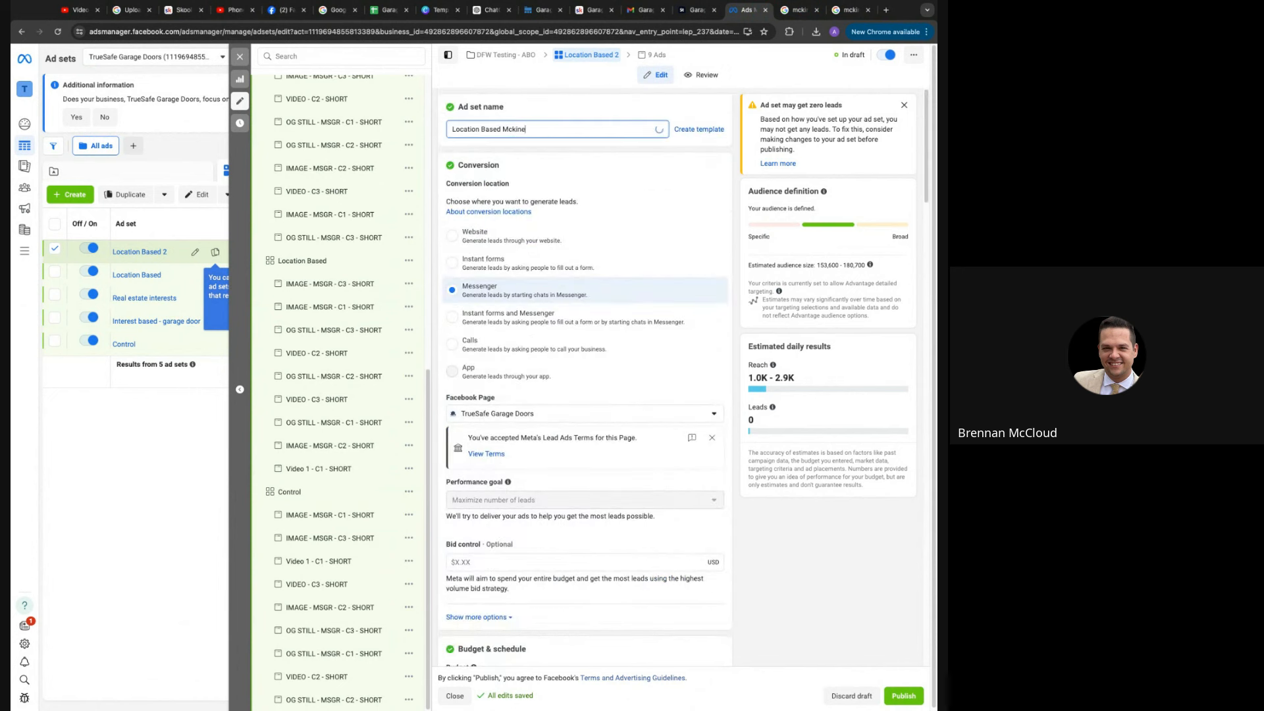
key("BackSpace")
type("ney")
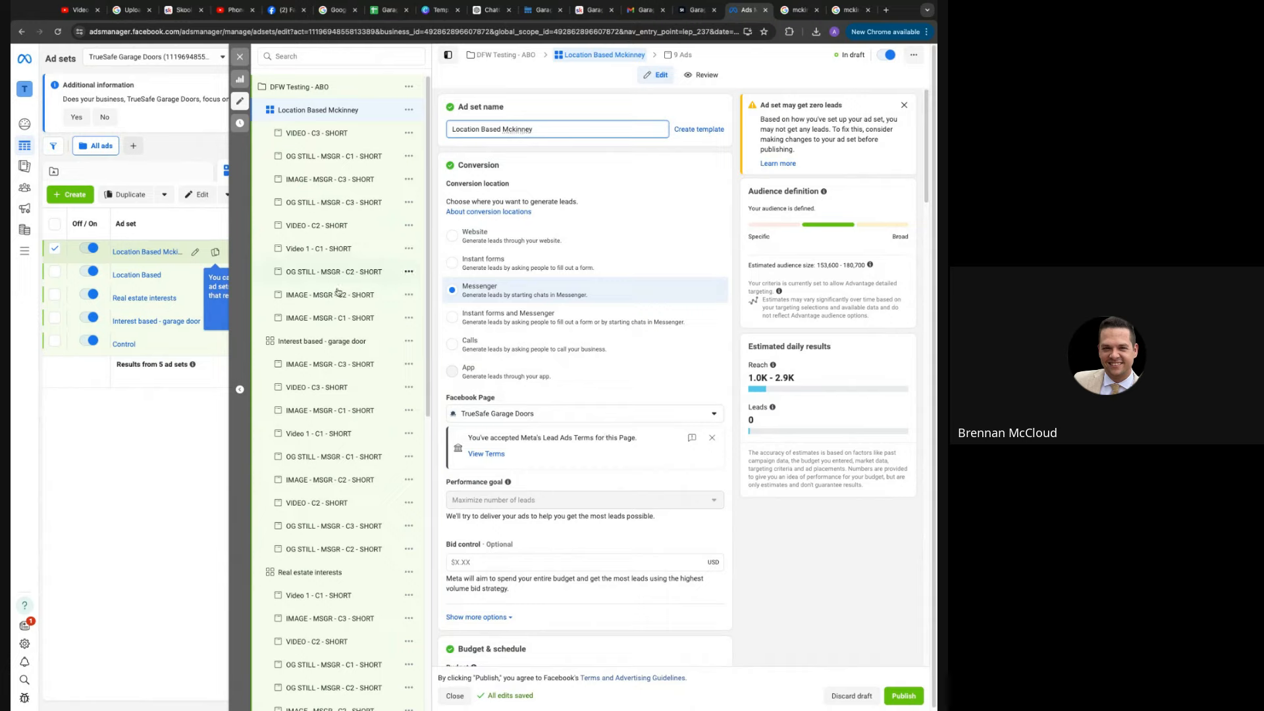
In the VIDEO - C3 - SHORT ad of "Location Based Mckinney", replace "the Dallas Fort Worth" in the primary text with "Mckinney"
left_click(319, 134)
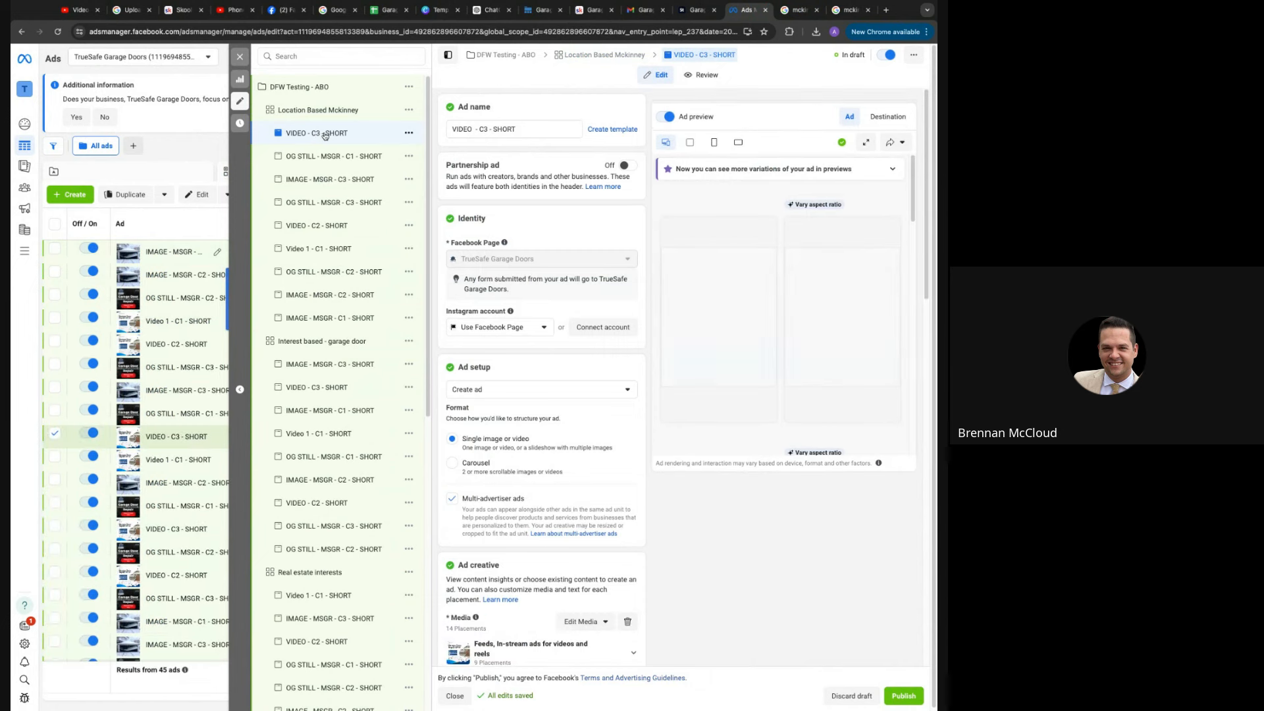
scroll(535, 359, "down", 3)
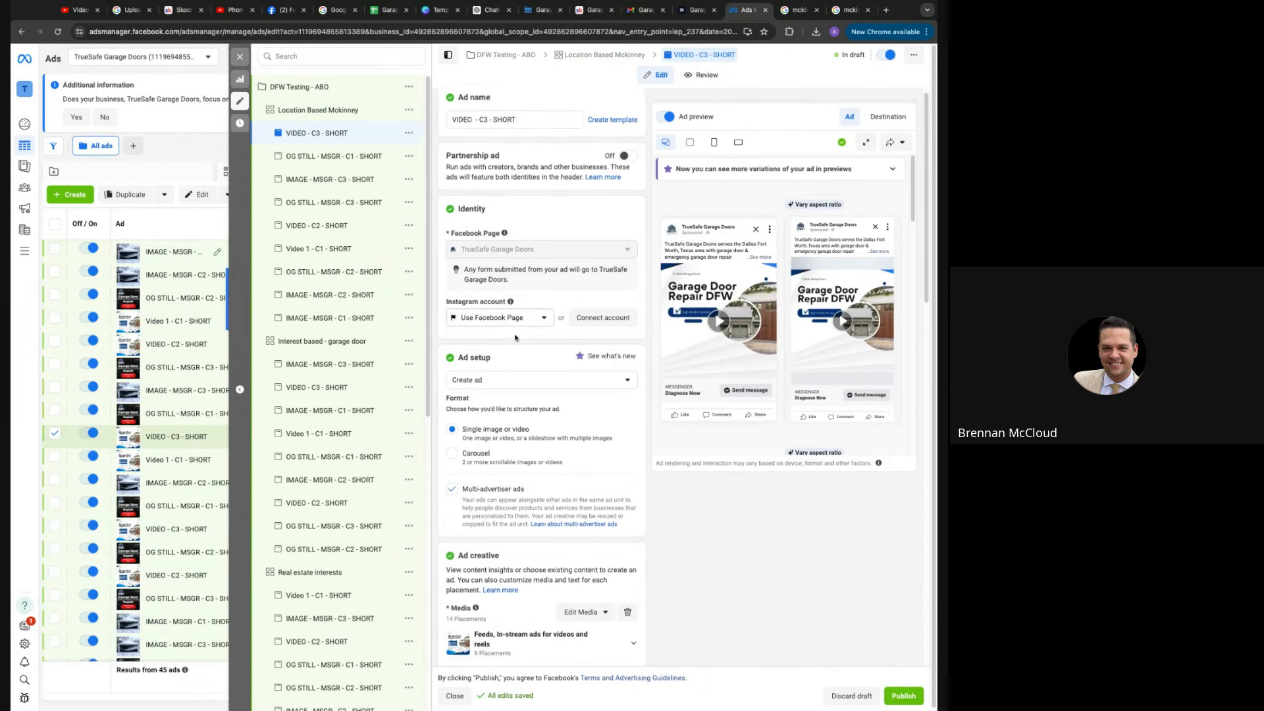
scroll(535, 359, "down", 7)
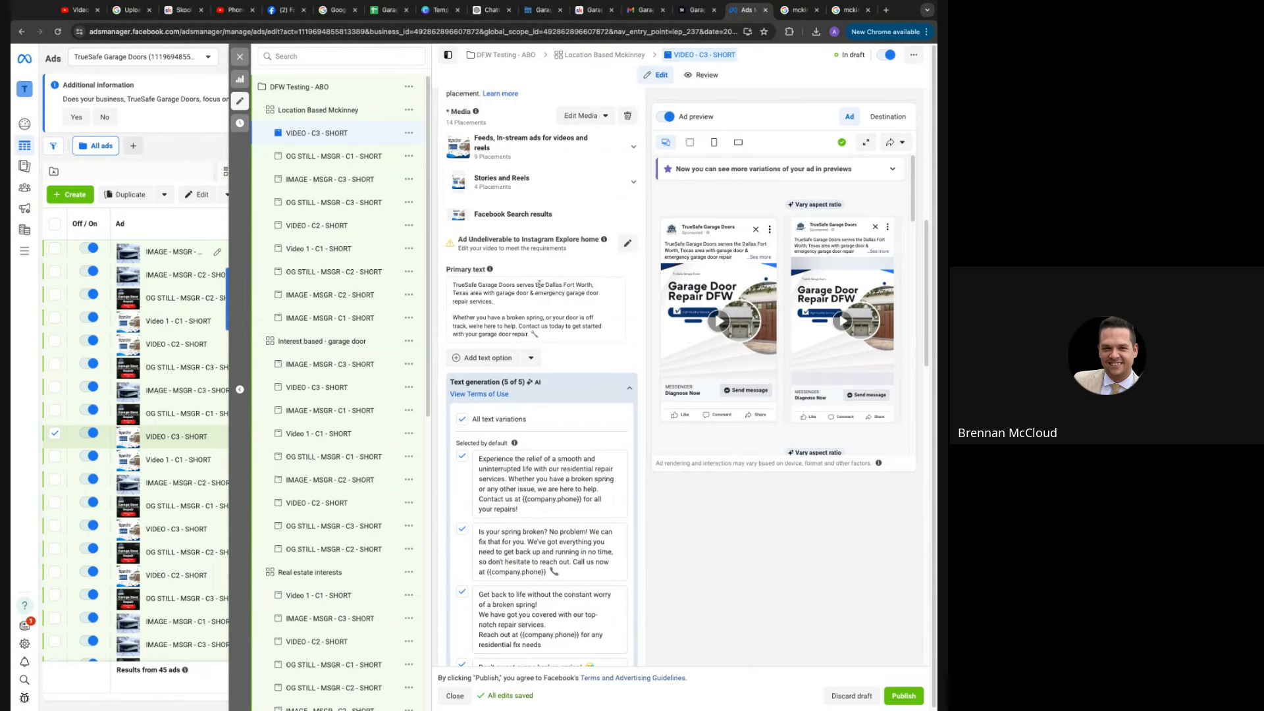
left_click(537, 285)
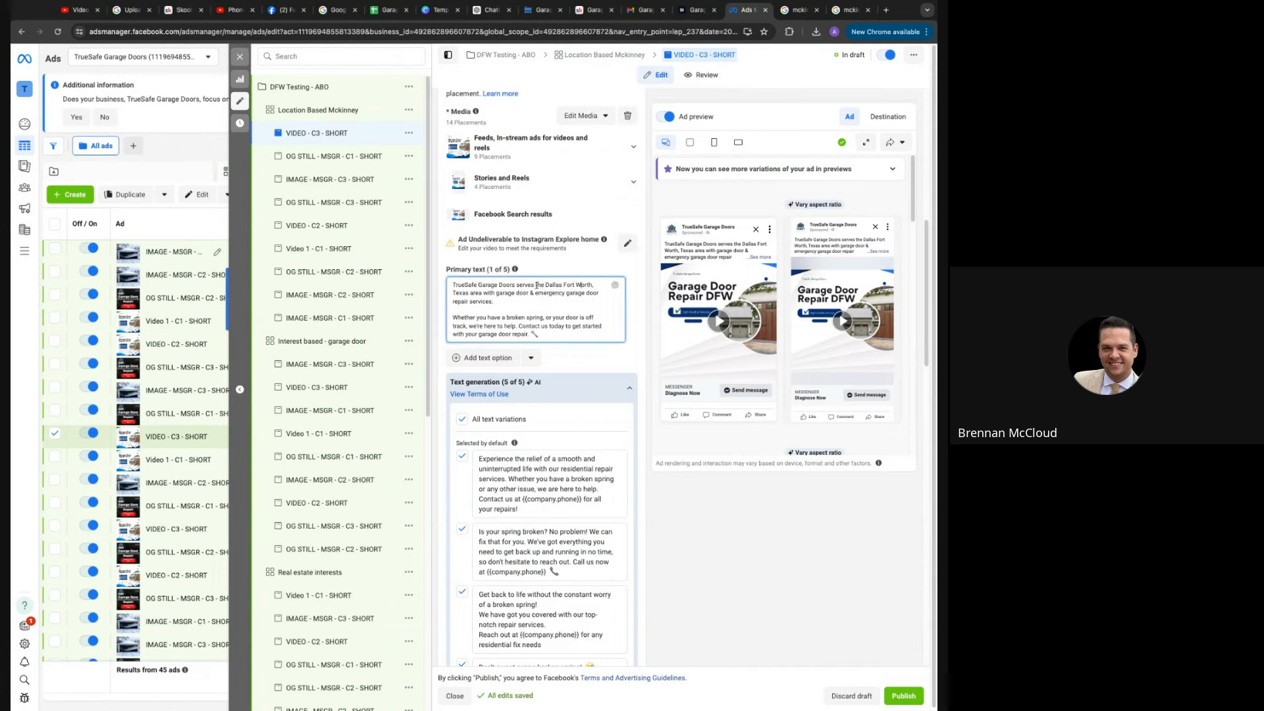
left_click_drag(591, 284, 545, 285)
type("M")
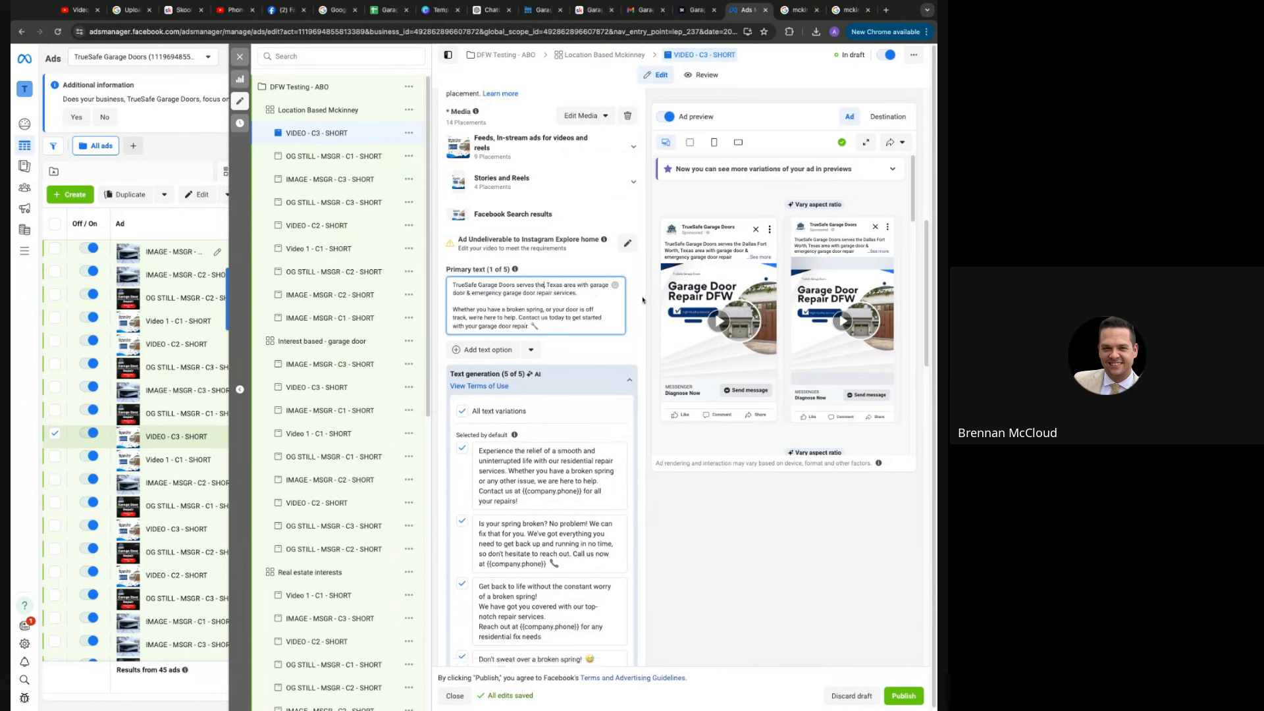
type("ckinney,")
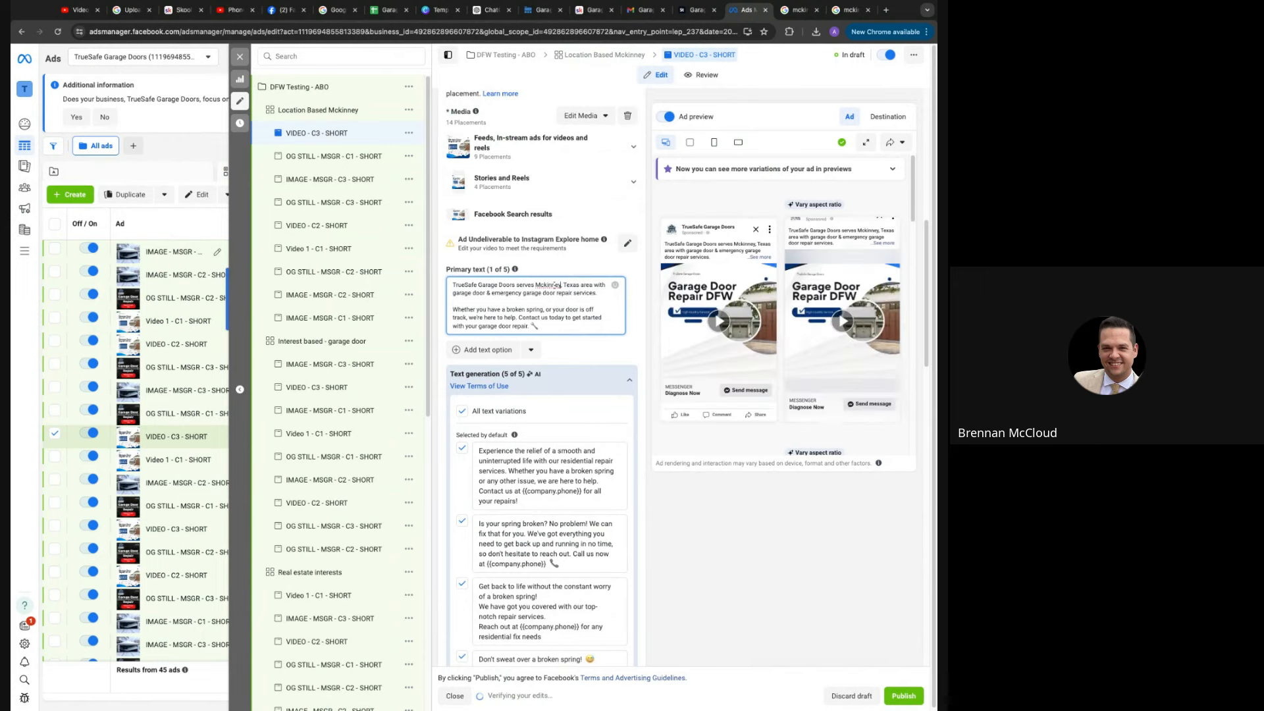
Correct the city's spelling to "McKinney" in the primary text and add "your broken garage door in McKinney" after "we're here to help"
double_click(554, 285)
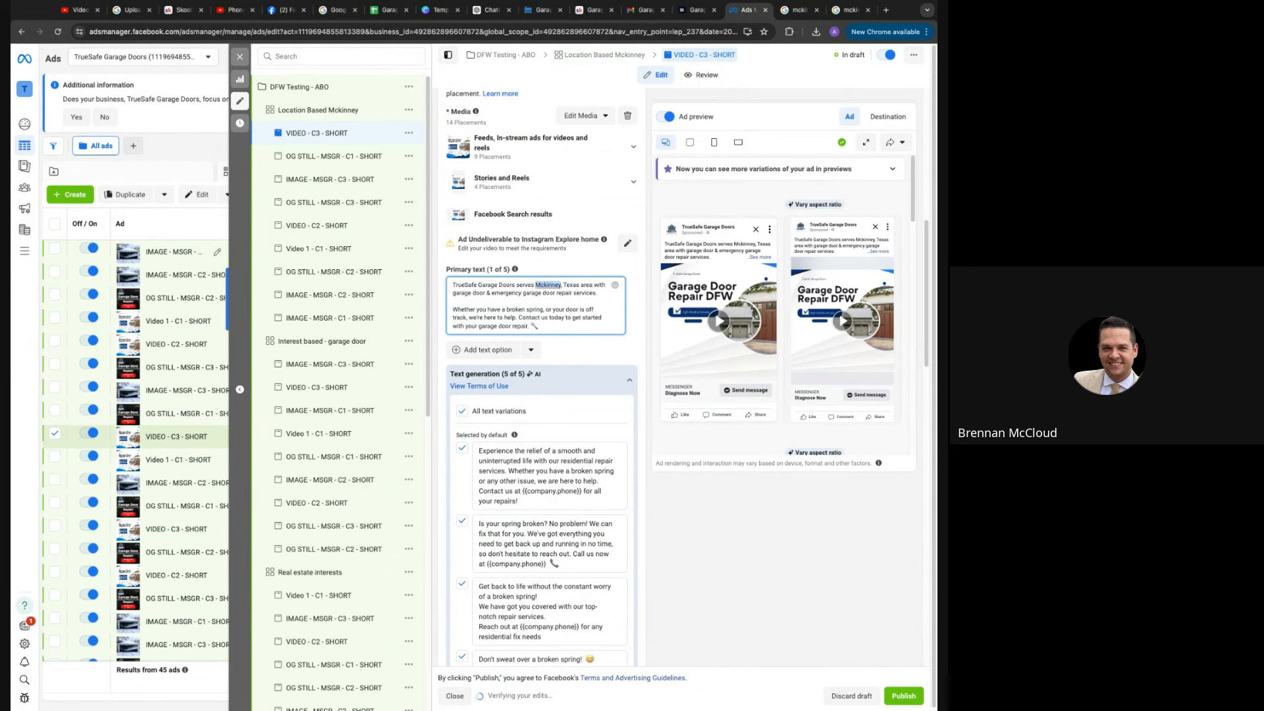
left_click(798, 10)
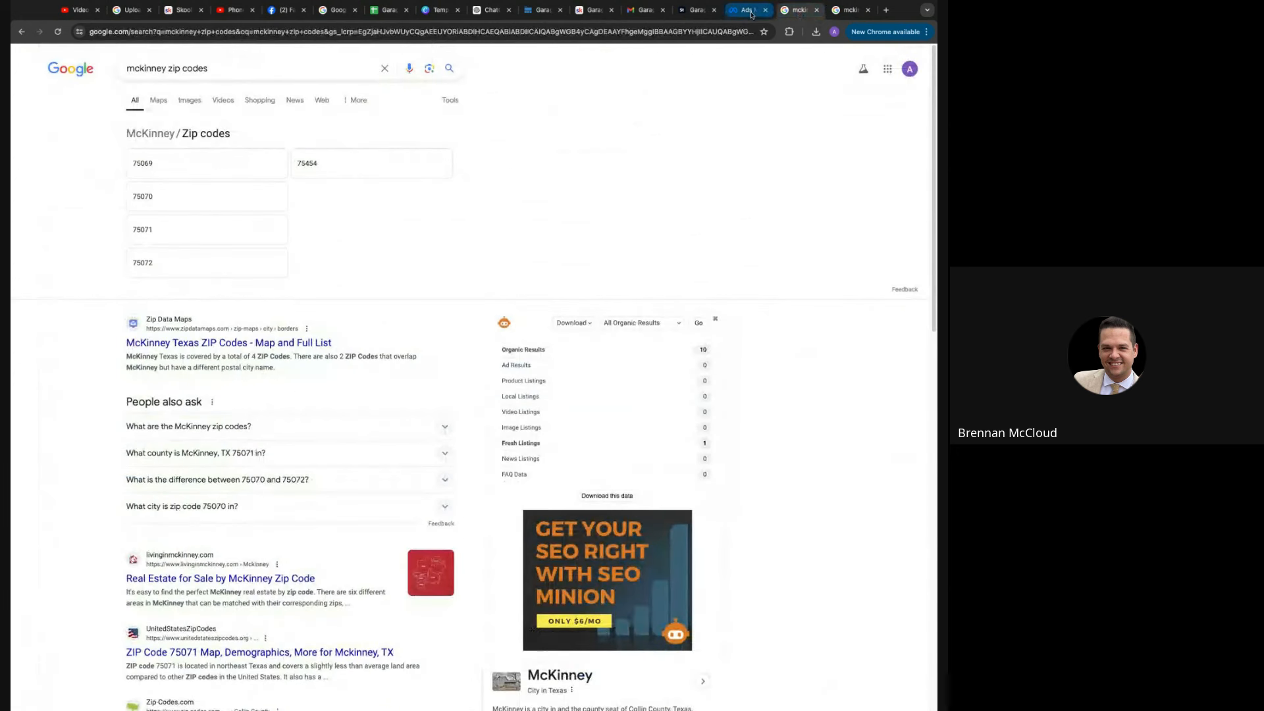
left_click(748, 10)
double_click(552, 284)
left_click(555, 326)
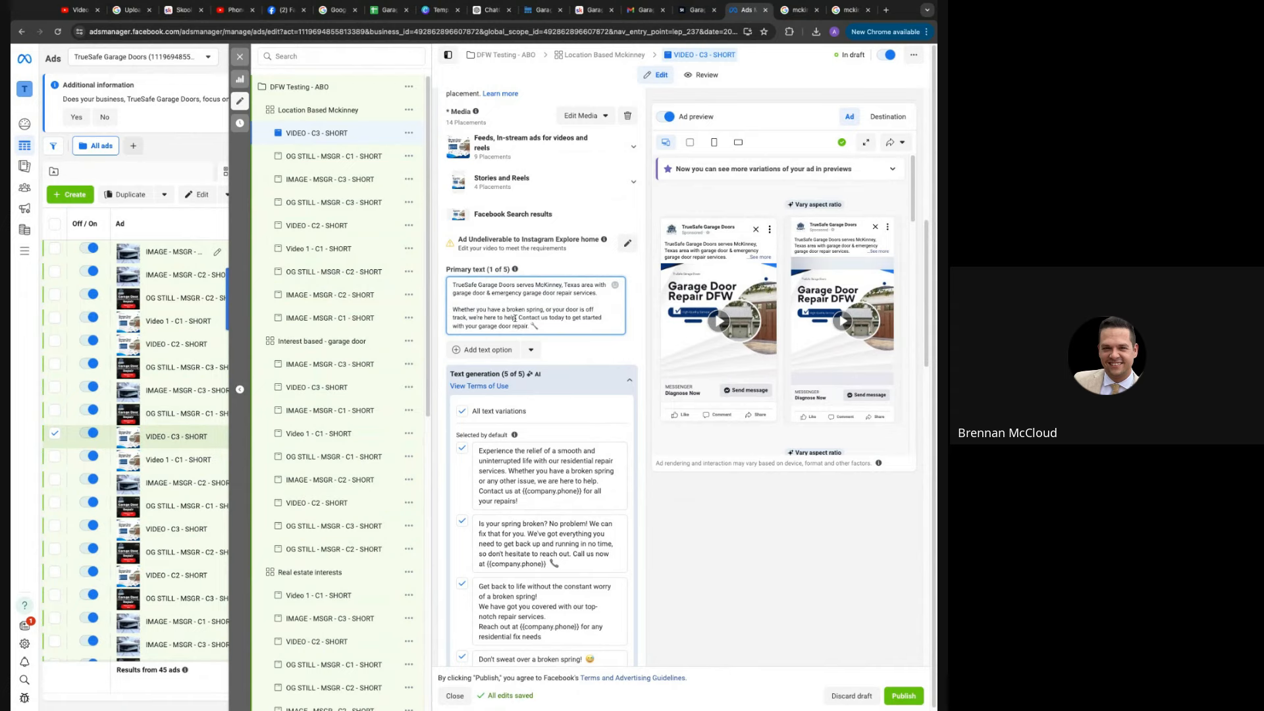
left_click(517, 318)
type("your broken garage door in McKinney .")
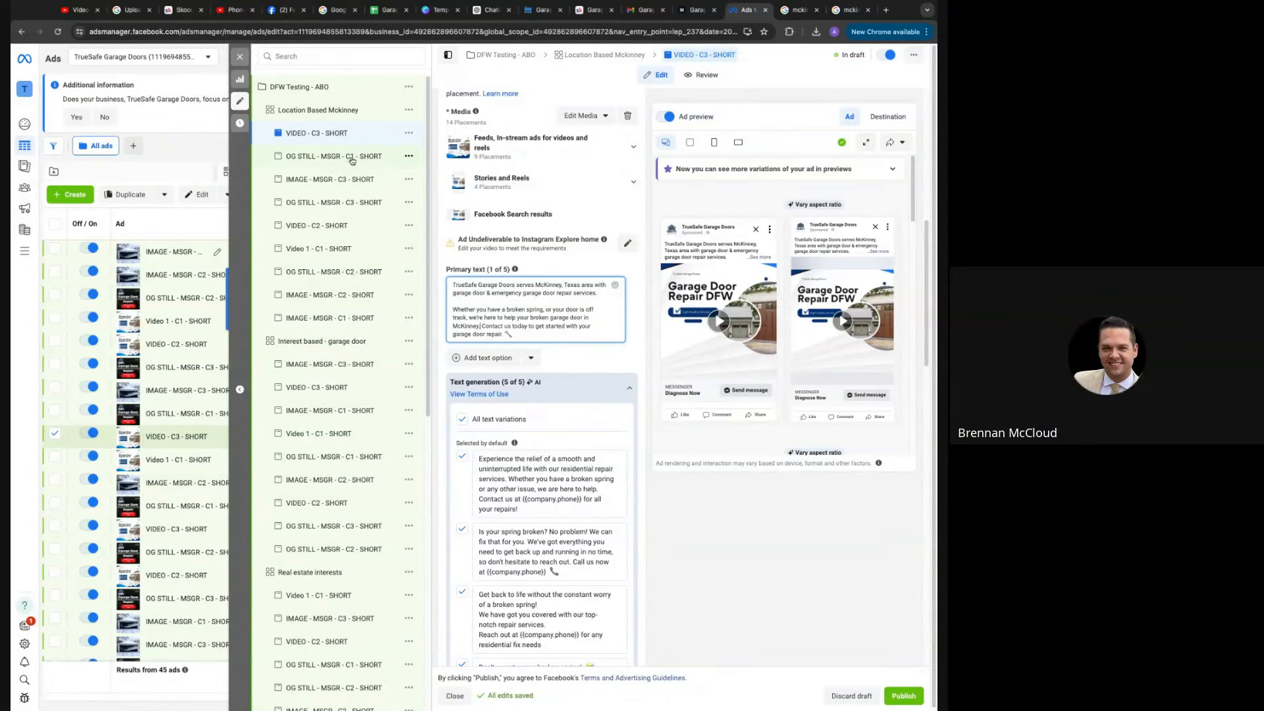
Replace "Dallas Fort Worth" with "McKinney" in the OG STILL - MSGR - C1 description, and add a comma after "McKinney" in the OG STILL - MSGR - C3 primary text
left_click(352, 161)
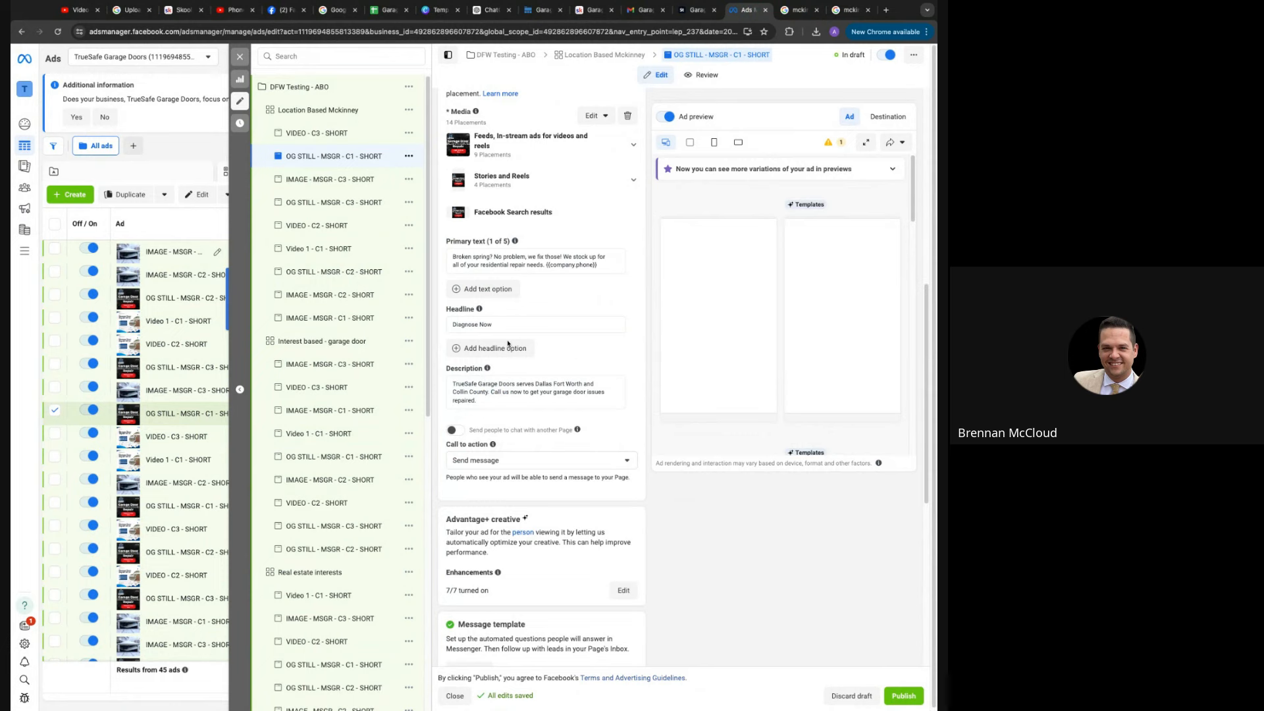
mouse_move(571, 369)
left_mouse_down()
mouse_move(534, 370)
mouse_move(594, 373)
left_mouse_up()
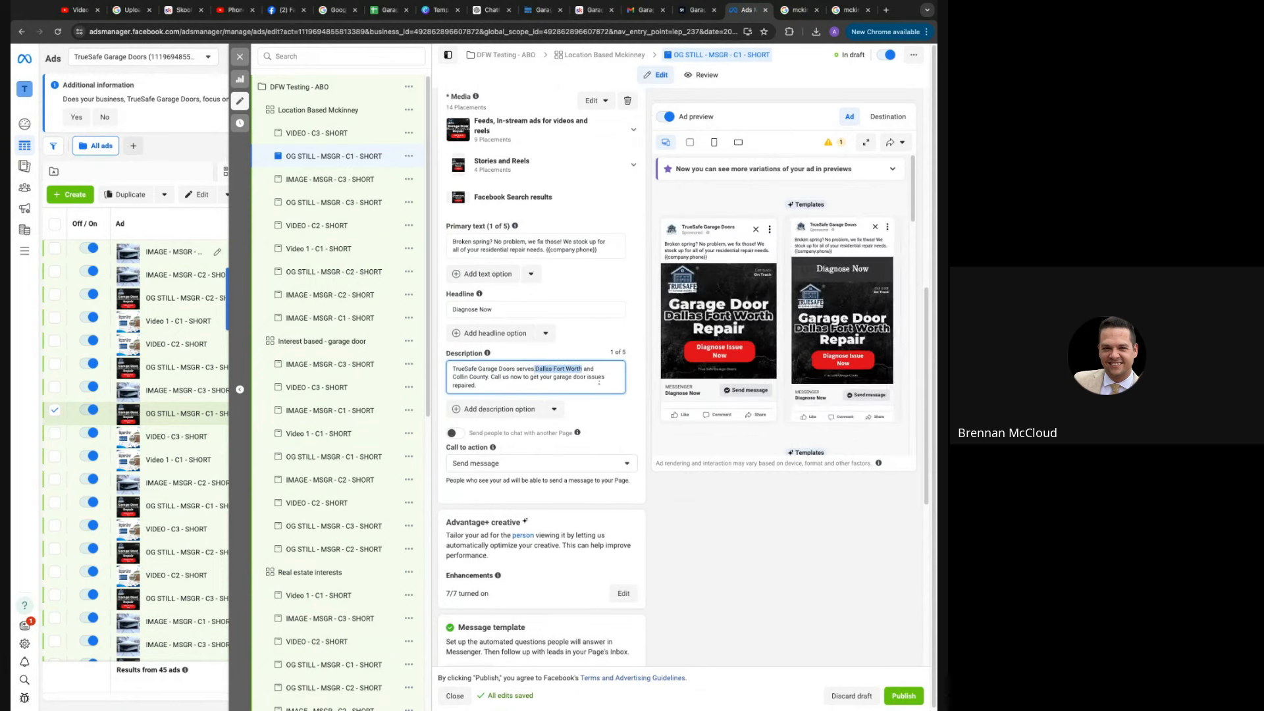
key("BackSpace")
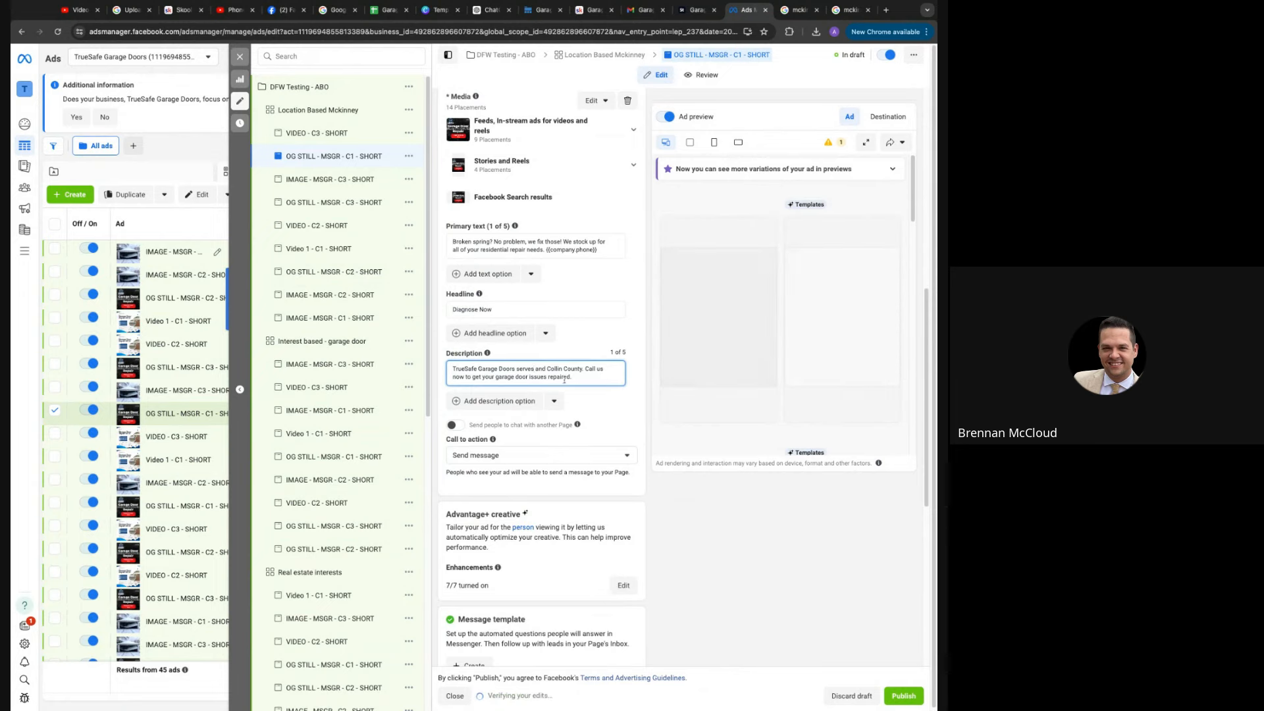
type("McKinney")
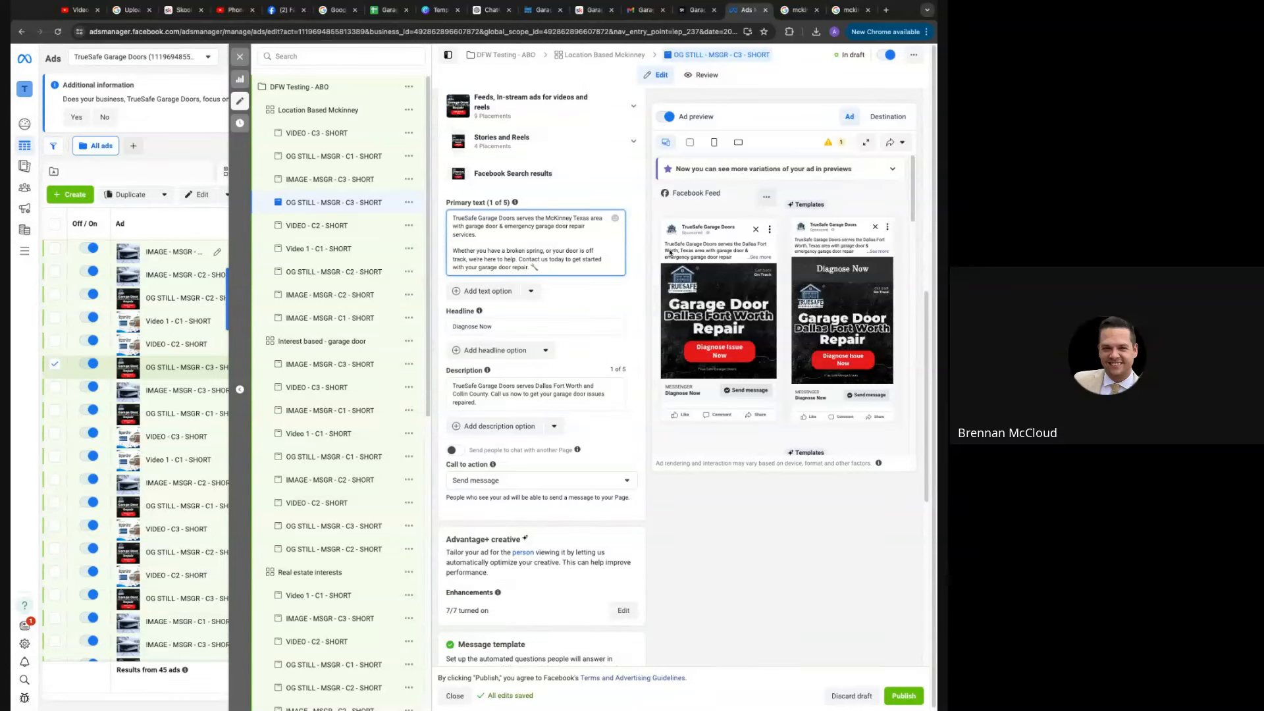
type(",")
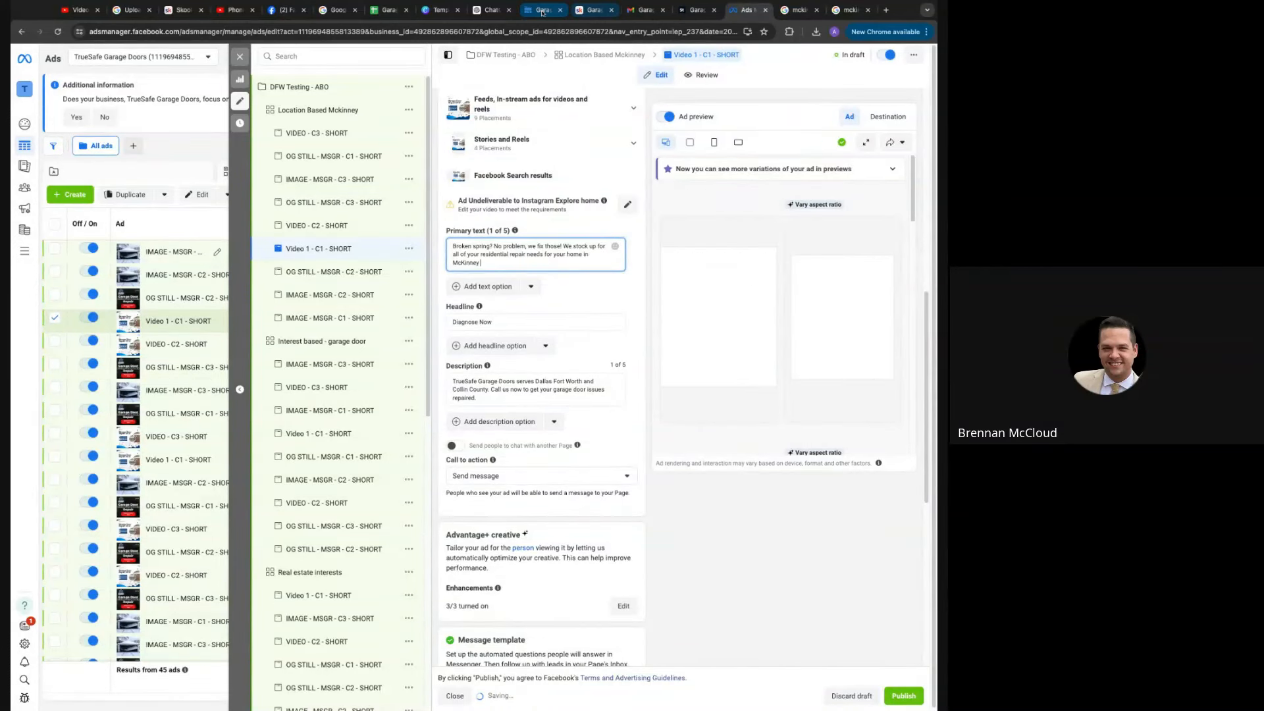
Copy the business phone number from the TrueSafe Garage Doors website and append it to the primary text of Video 1 - C1 - SHORT
left_click(539, 10)
left_click_drag(440, 230, 250, 229)
key("ctrl+c")
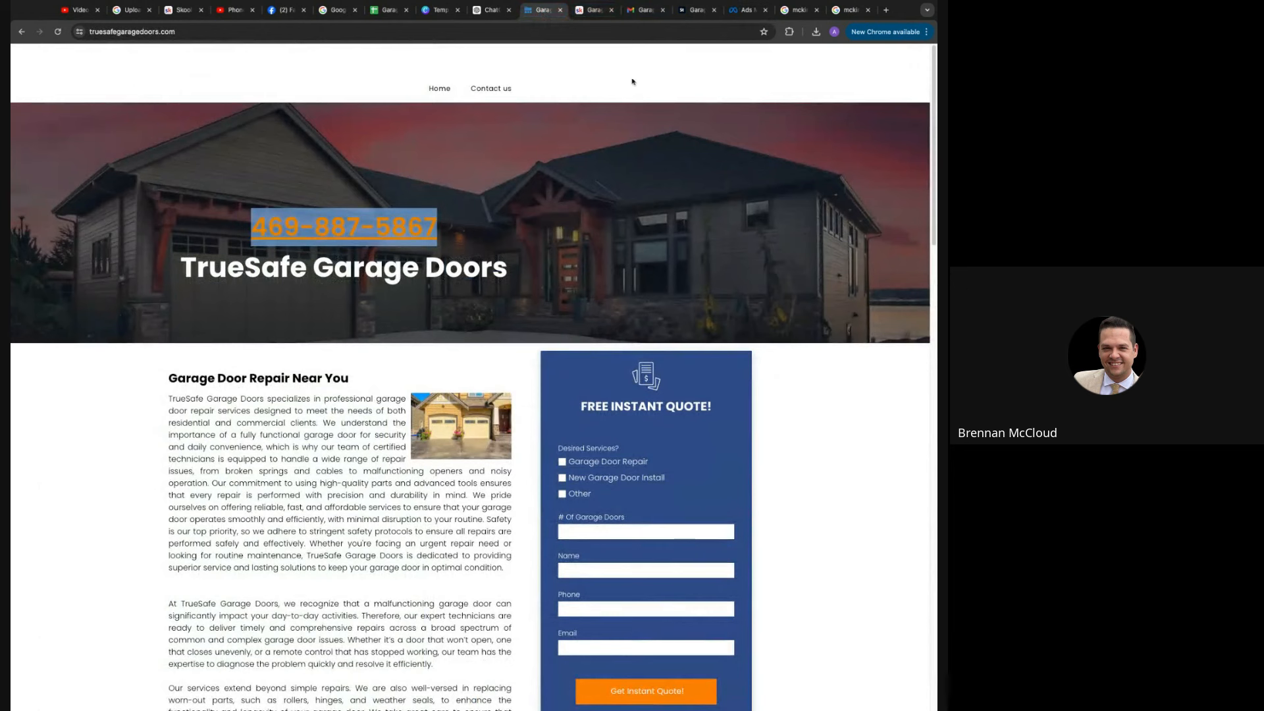
left_click(747, 10)
key("ctrl+v")
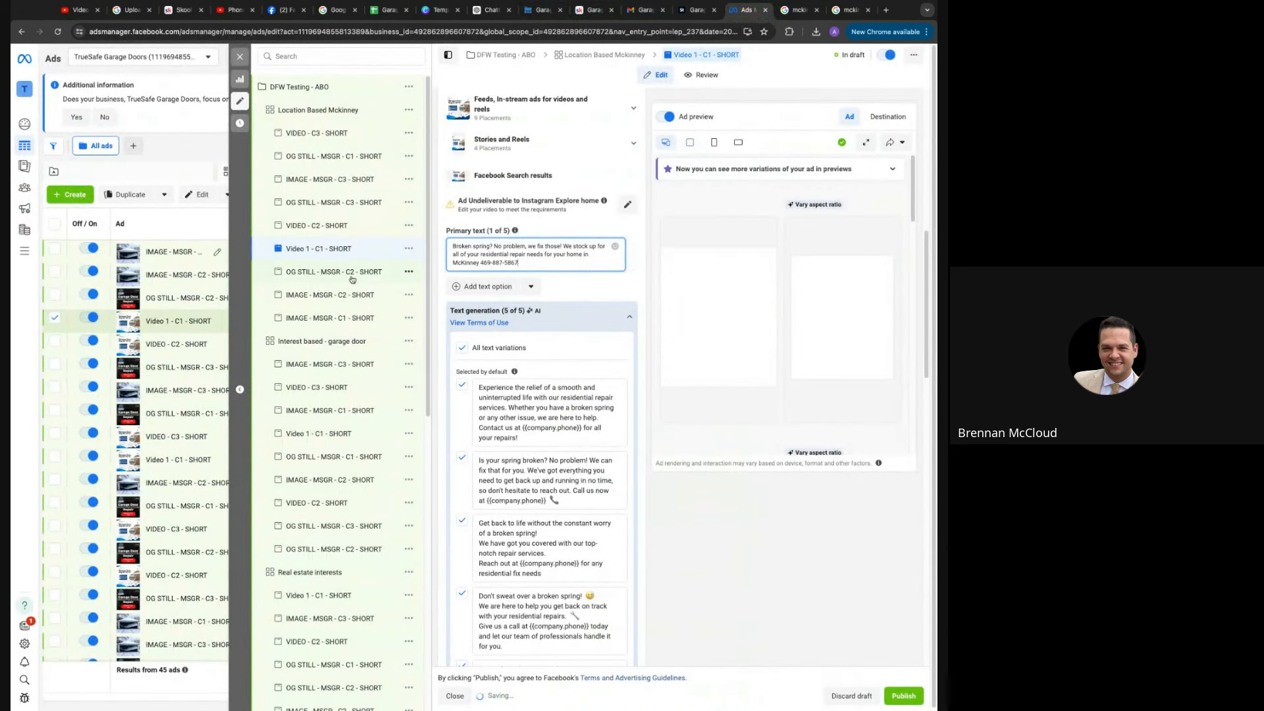
In IMAGE - MSGR - C2 - SHORT, make the description serve "the McKinney area" and begin the primary text with "McKinney homeowners, having"
left_click(350, 272)
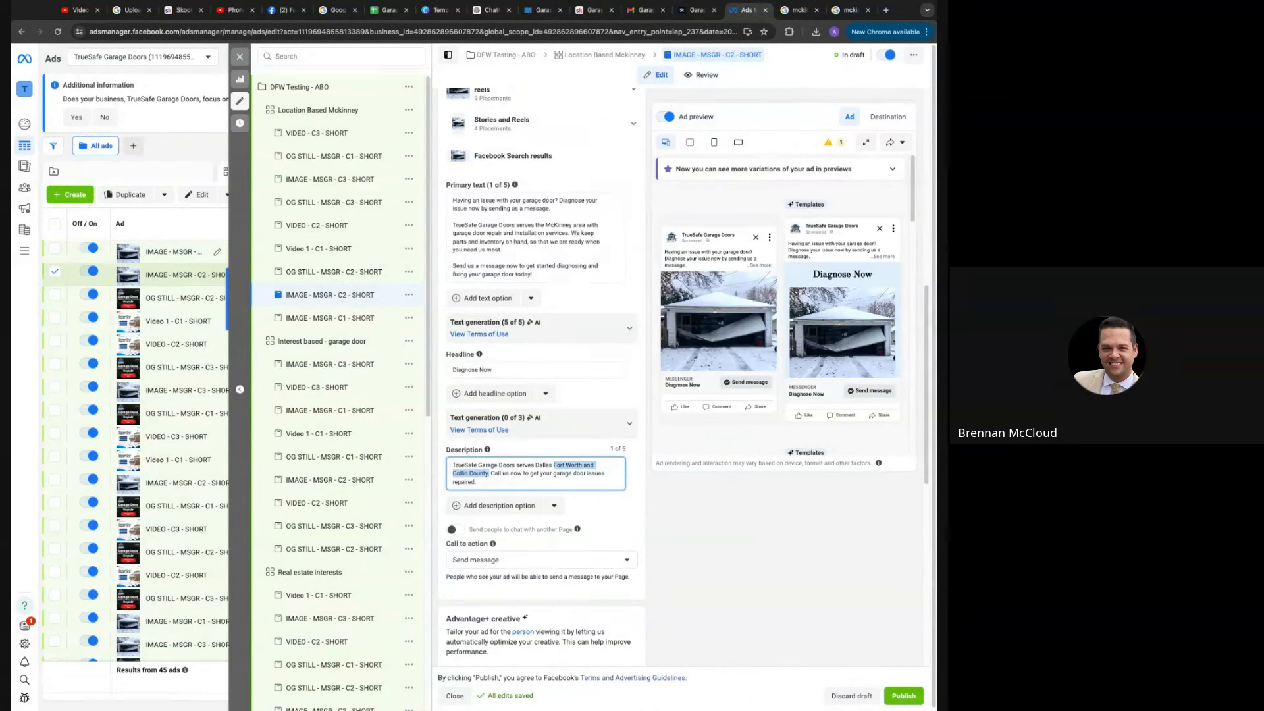
left_click_drag(553, 466, 535, 466)
type("McKinney homeowners,")
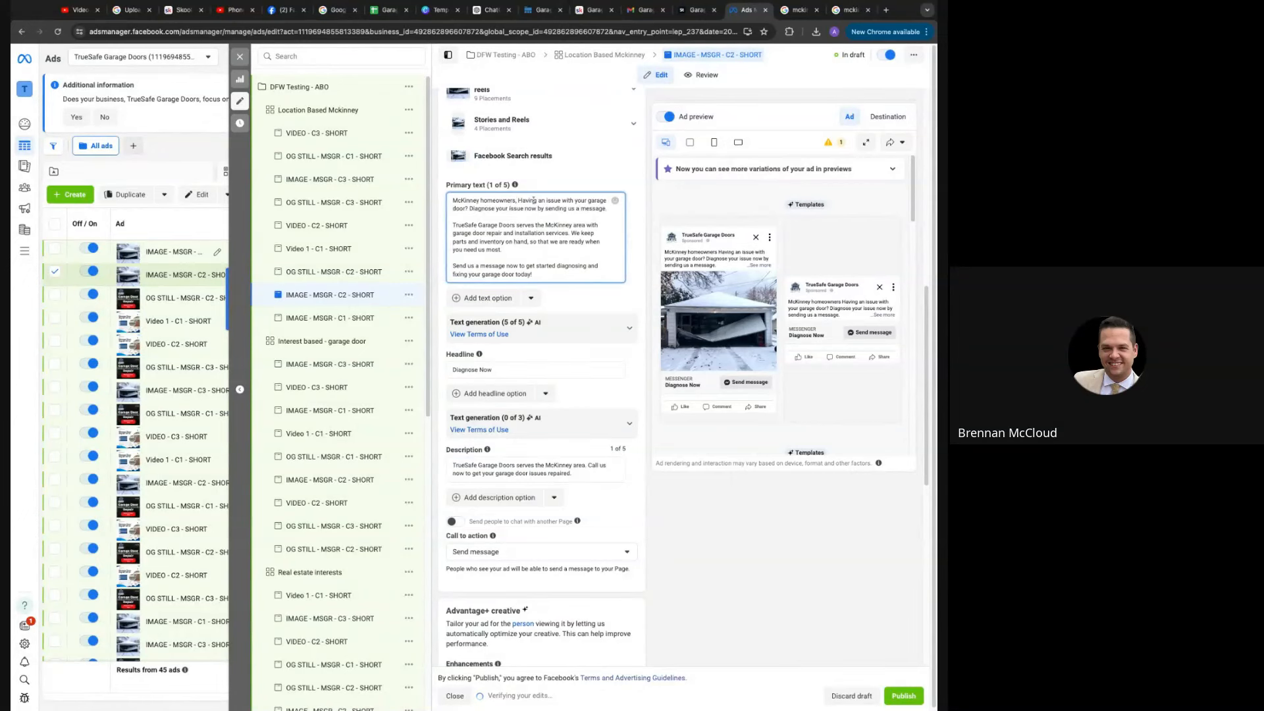
double_click(528, 200)
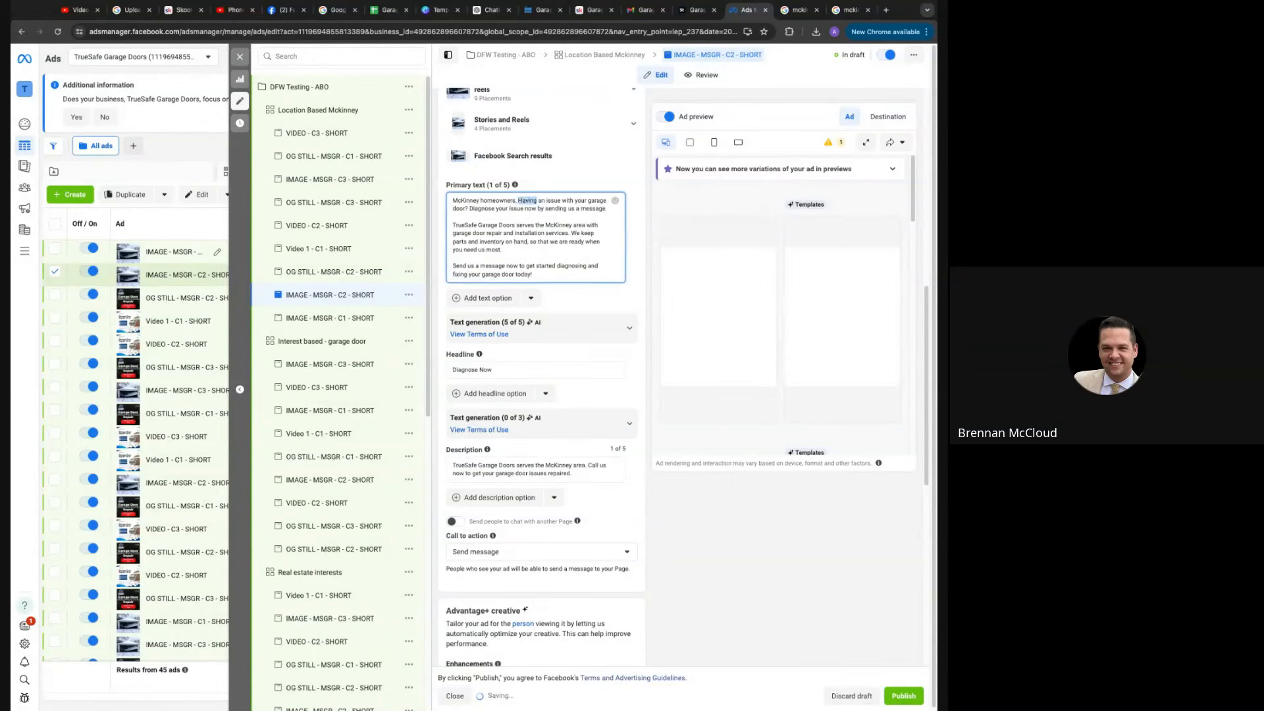
type("having")
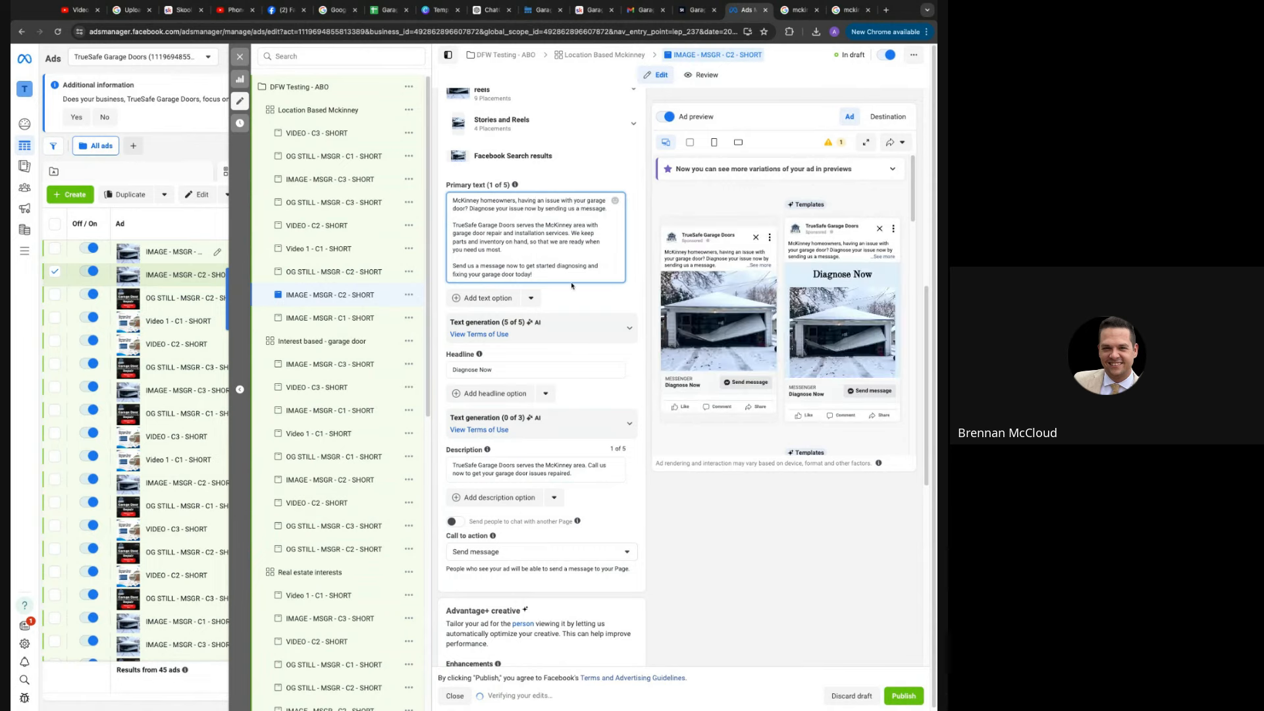
key("super+Tab")
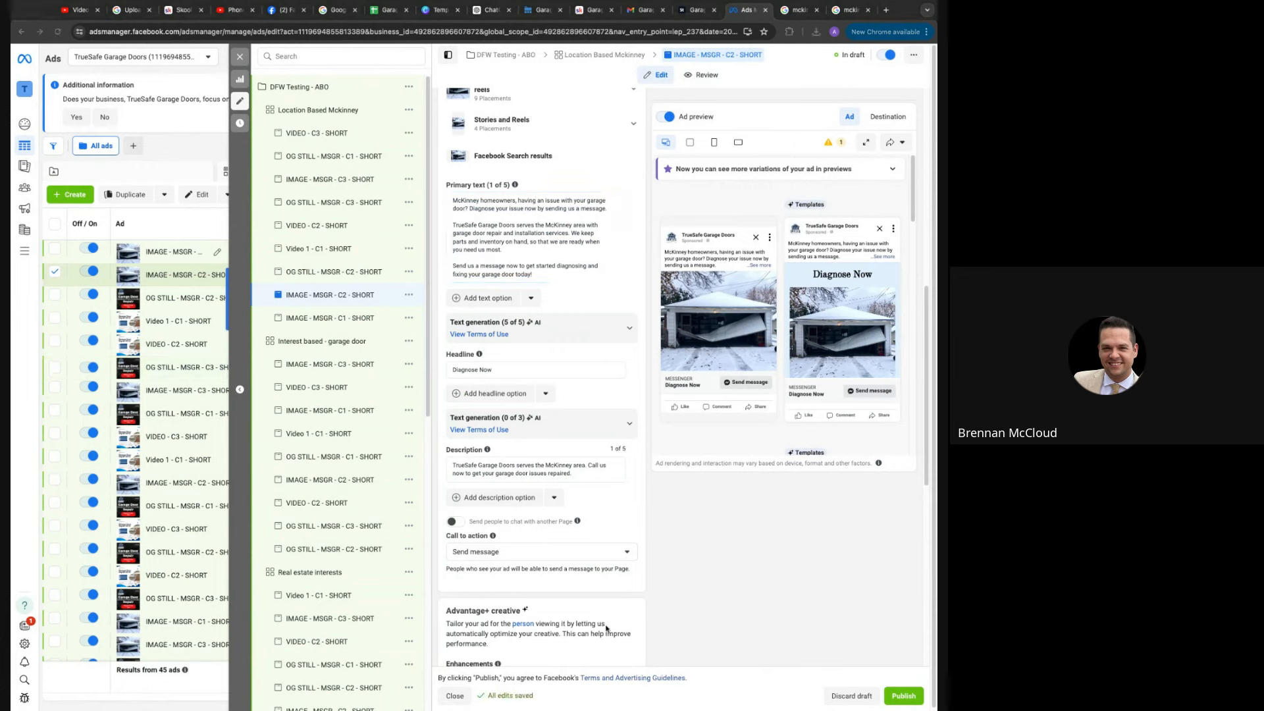
key("super+Tab")
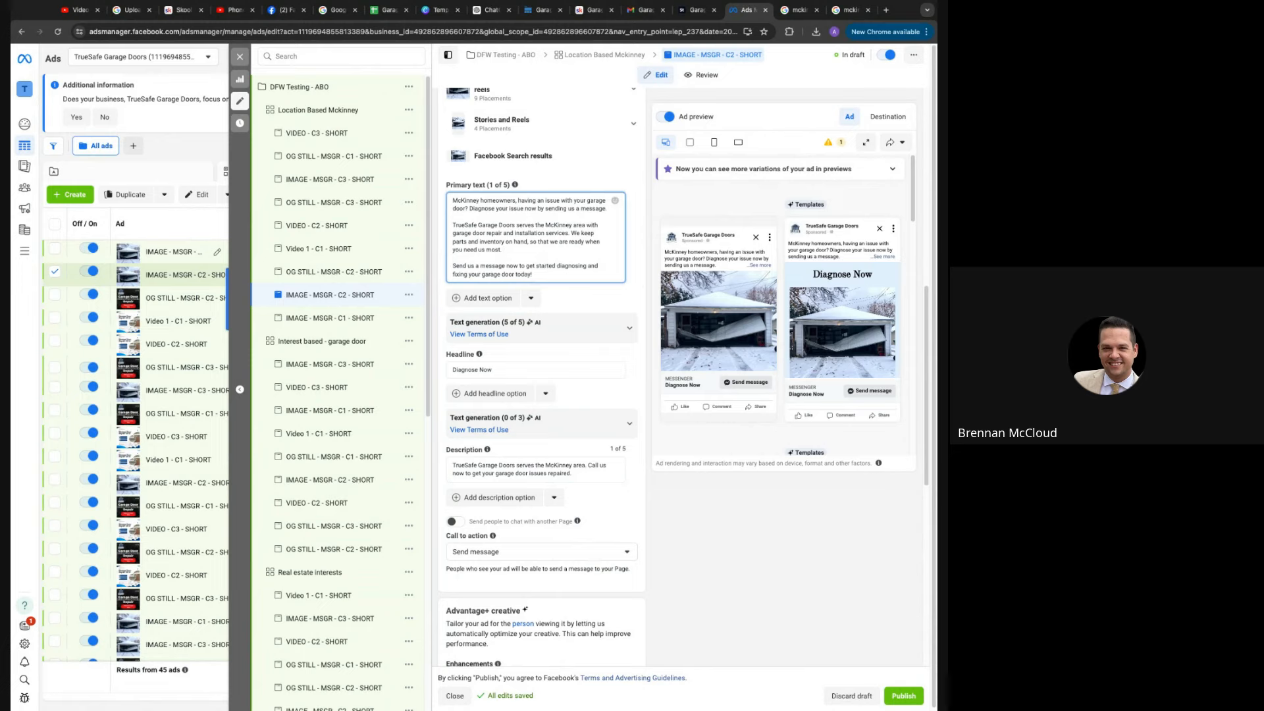
key("super+Tab")
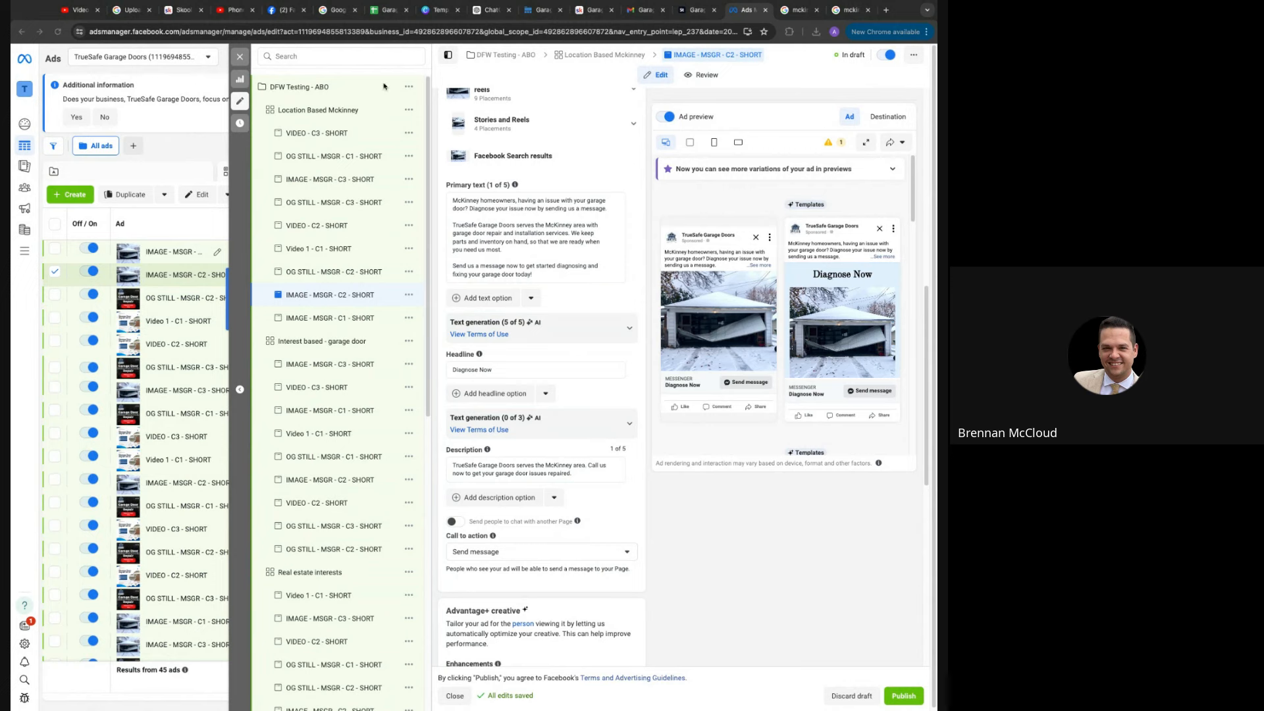
key("super+Tab")
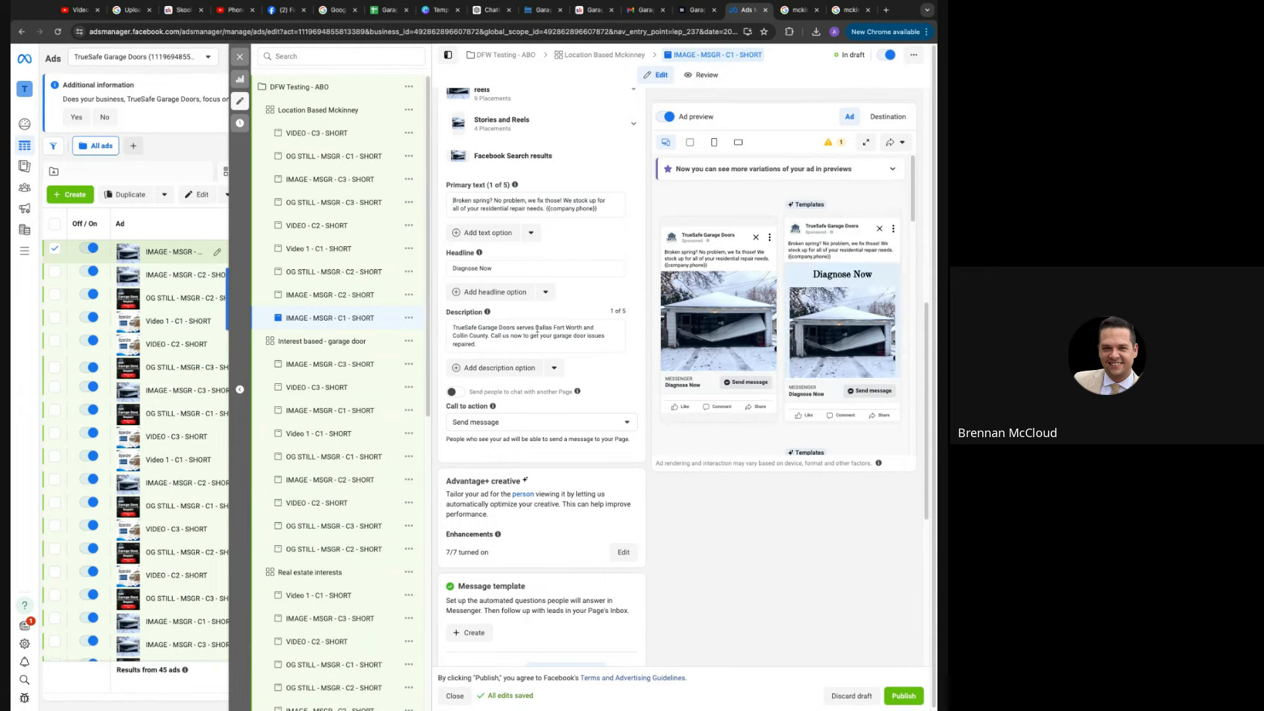
Replace "Dallas Fort Worth and Collin County" with "the McKinney area" in the description of IMAGE - MSGR - C1 - SHORT
left_click_drag(536, 329, 489, 336)
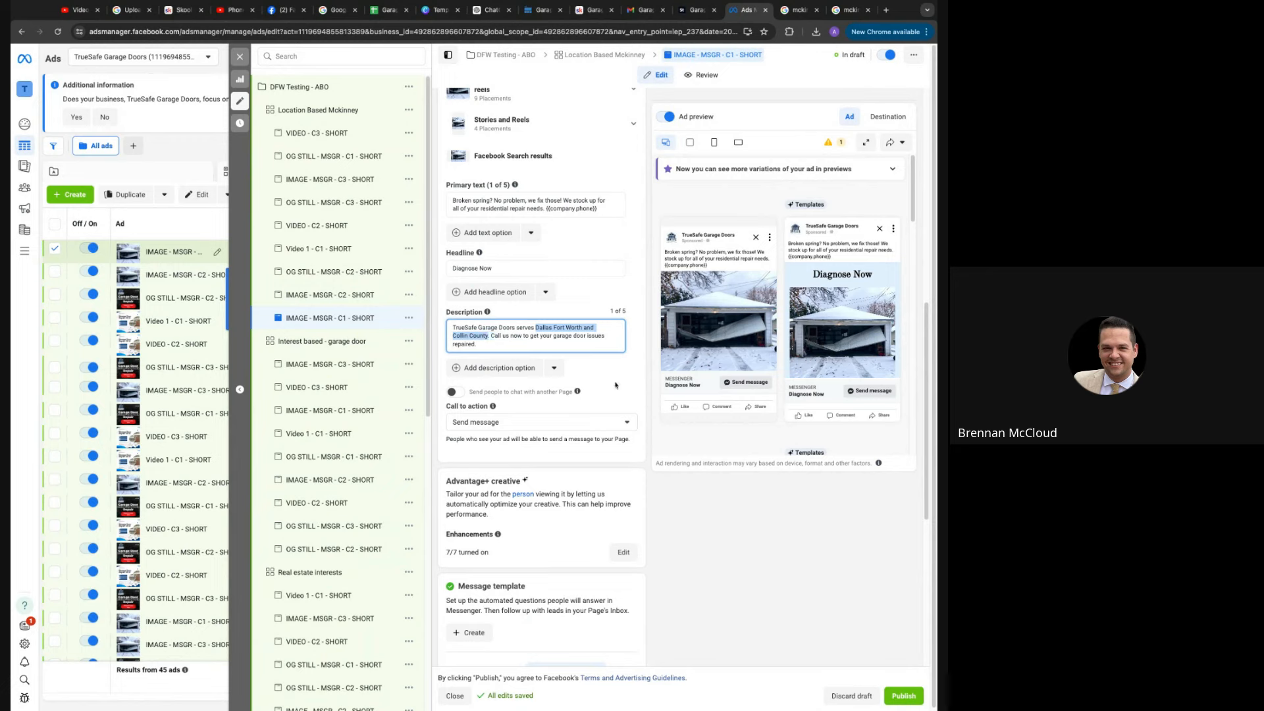
key("BackSpace")
type("the")
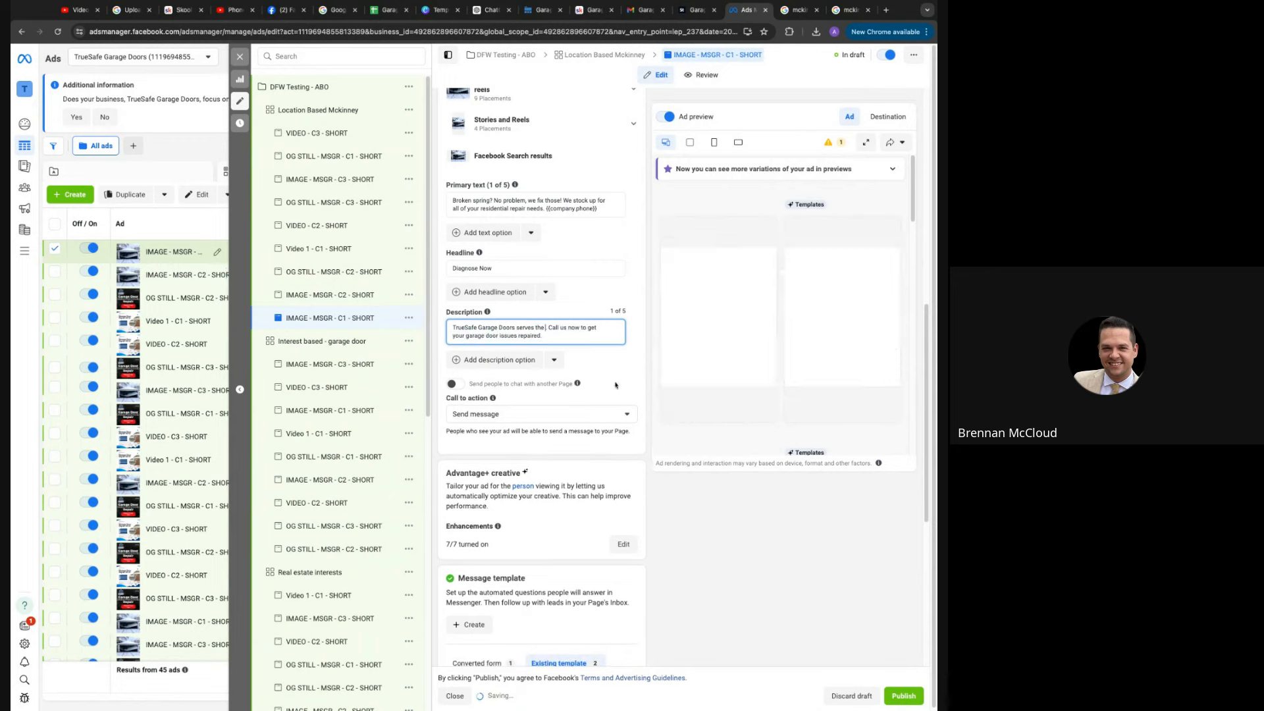
type(" McKinney")
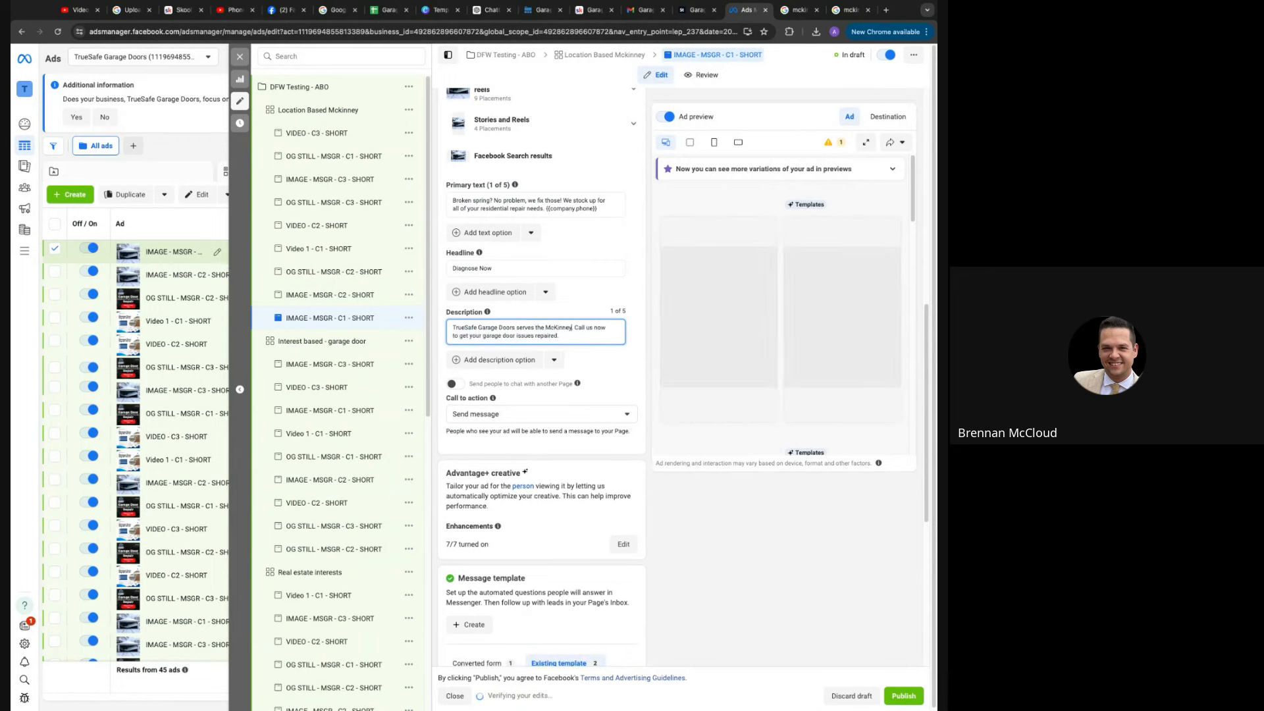
type(" area")
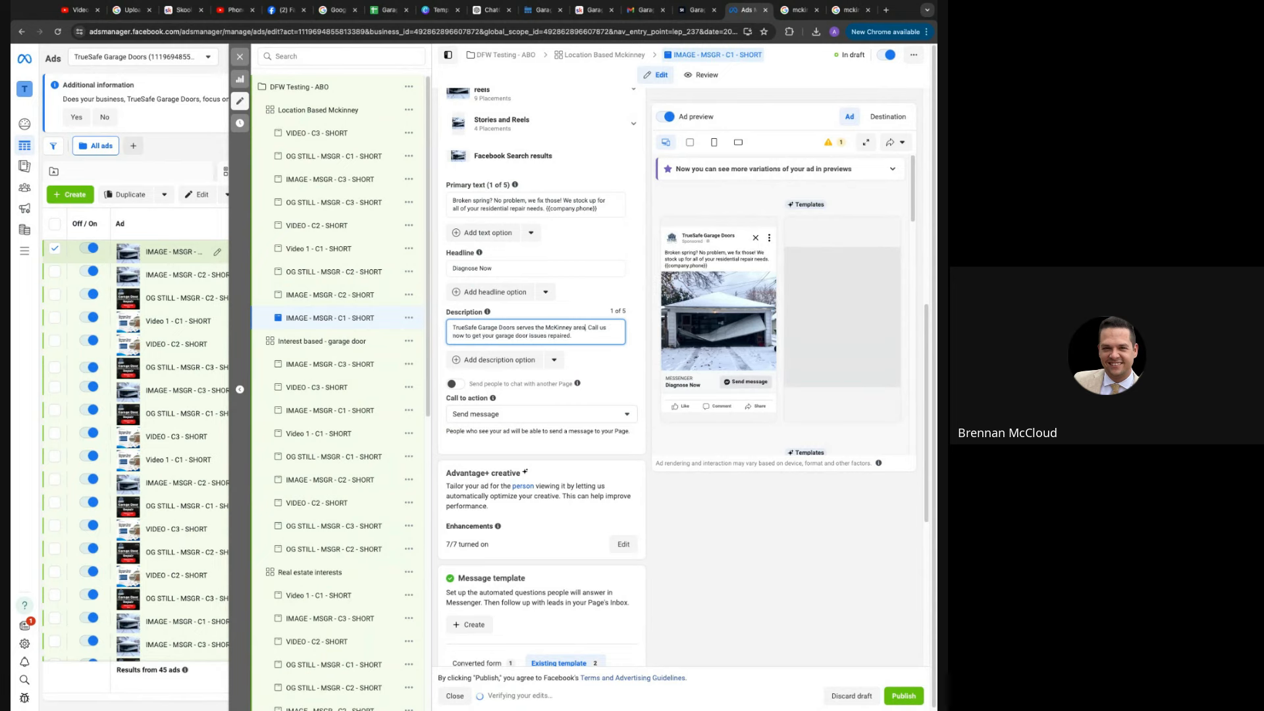
Replace the {{company.phone}} placeholder in the IMAGE - MSGR - C1 - SHORT primary text with the phone number copied from the business website
left_click(454, 200)
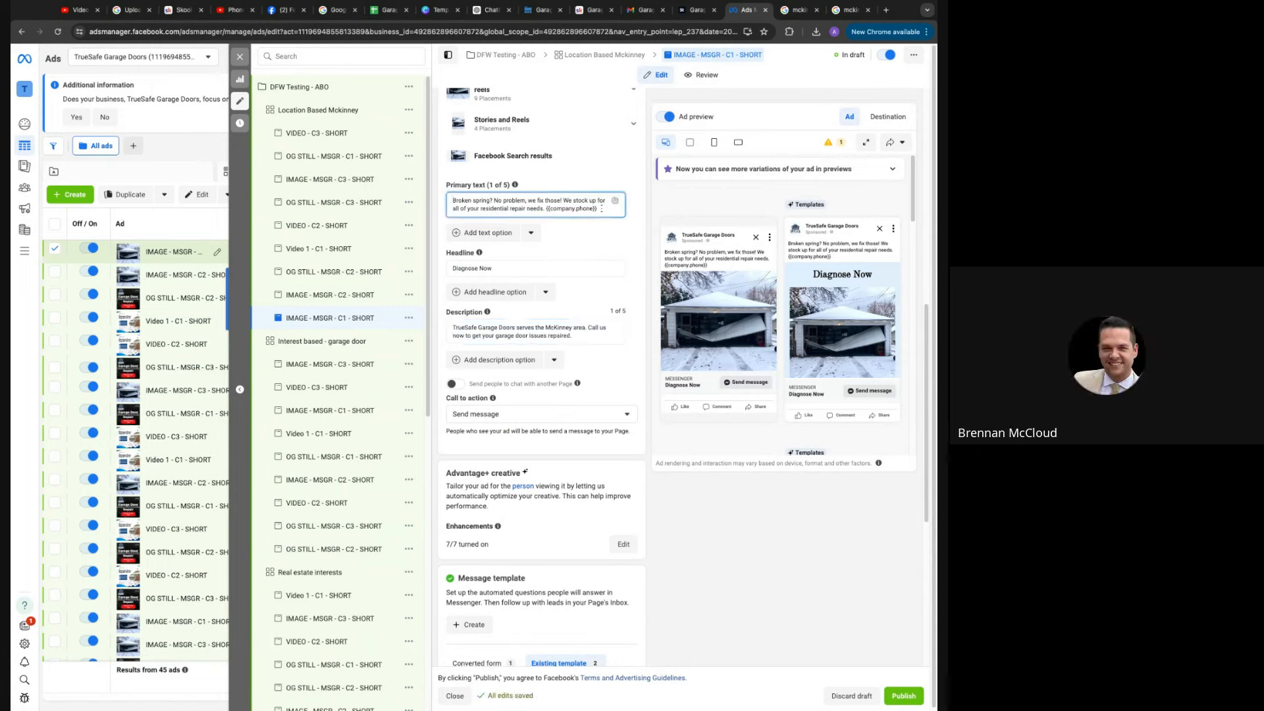
left_click_drag(601, 208, 545, 208)
left_click(541, 10)
left_click_drag(438, 228, 251, 227)
left_click(741, 12)
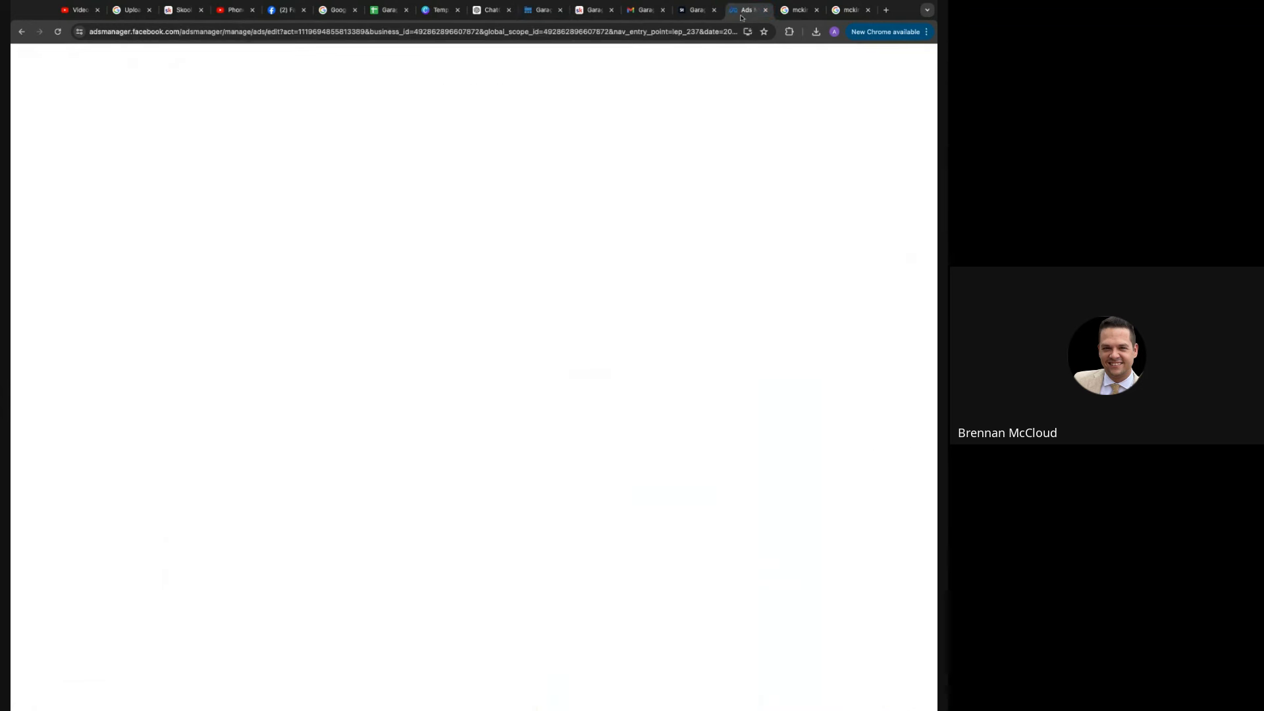
key("super+v")
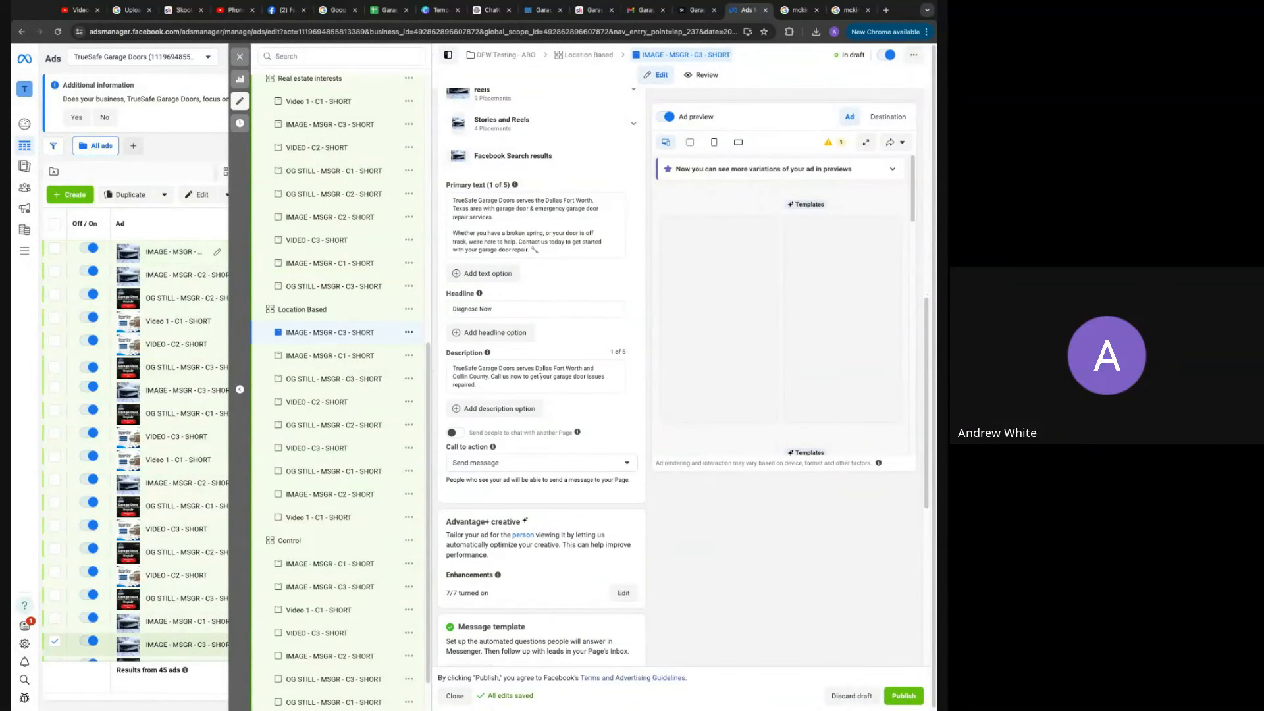
Rename the Location Based ad set as "Location Based Garland"
scroll(537, 197, "up", 10)
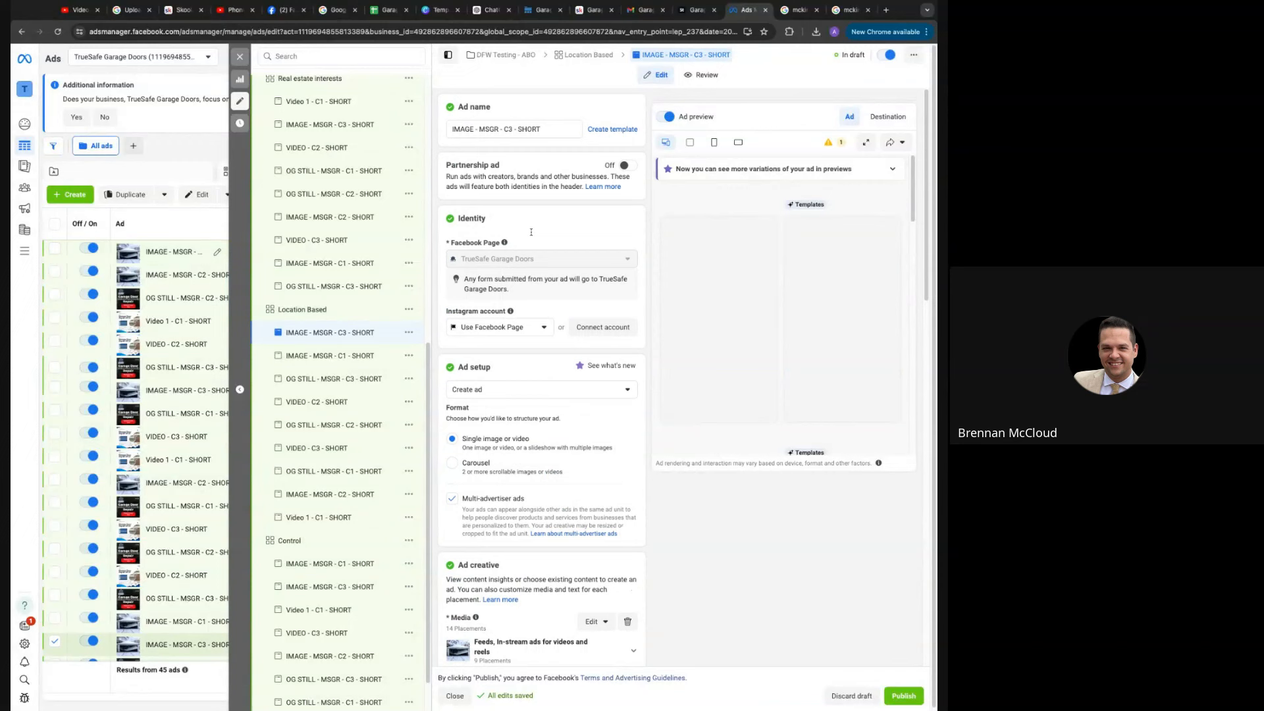
scroll(519, 233, "down", 3)
scroll(516, 231, "up", 3)
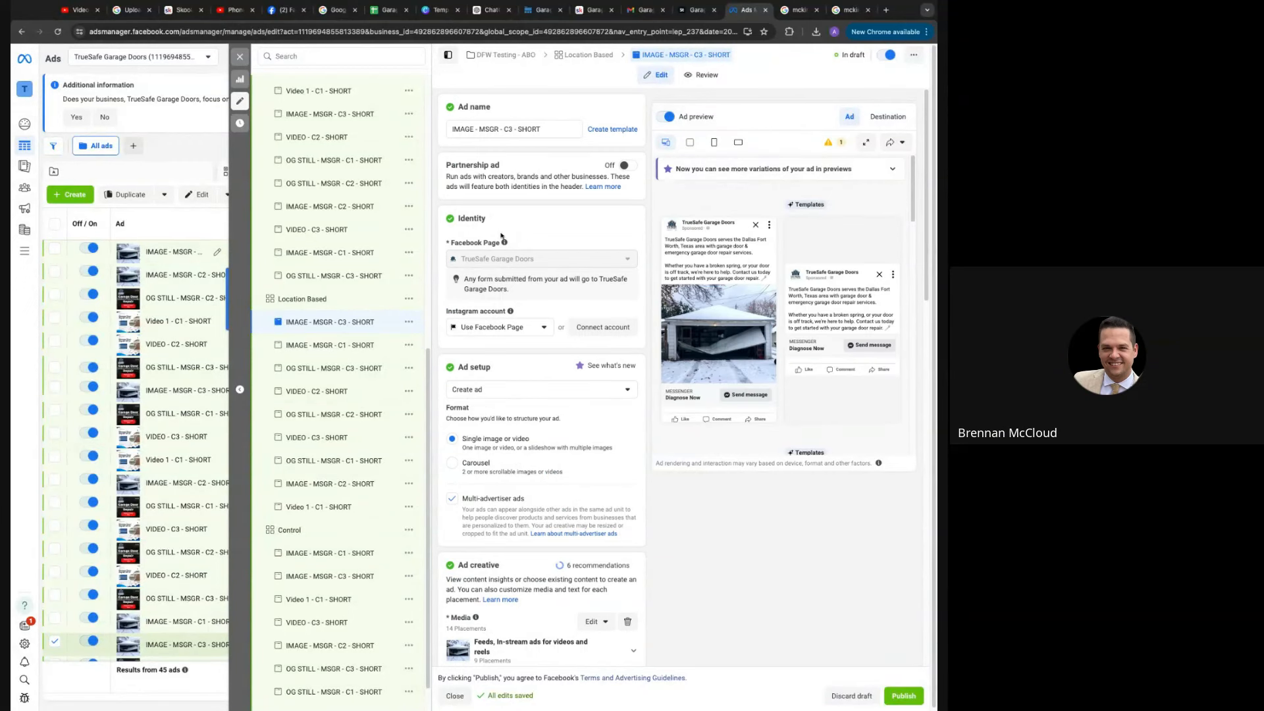
left_click(322, 300)
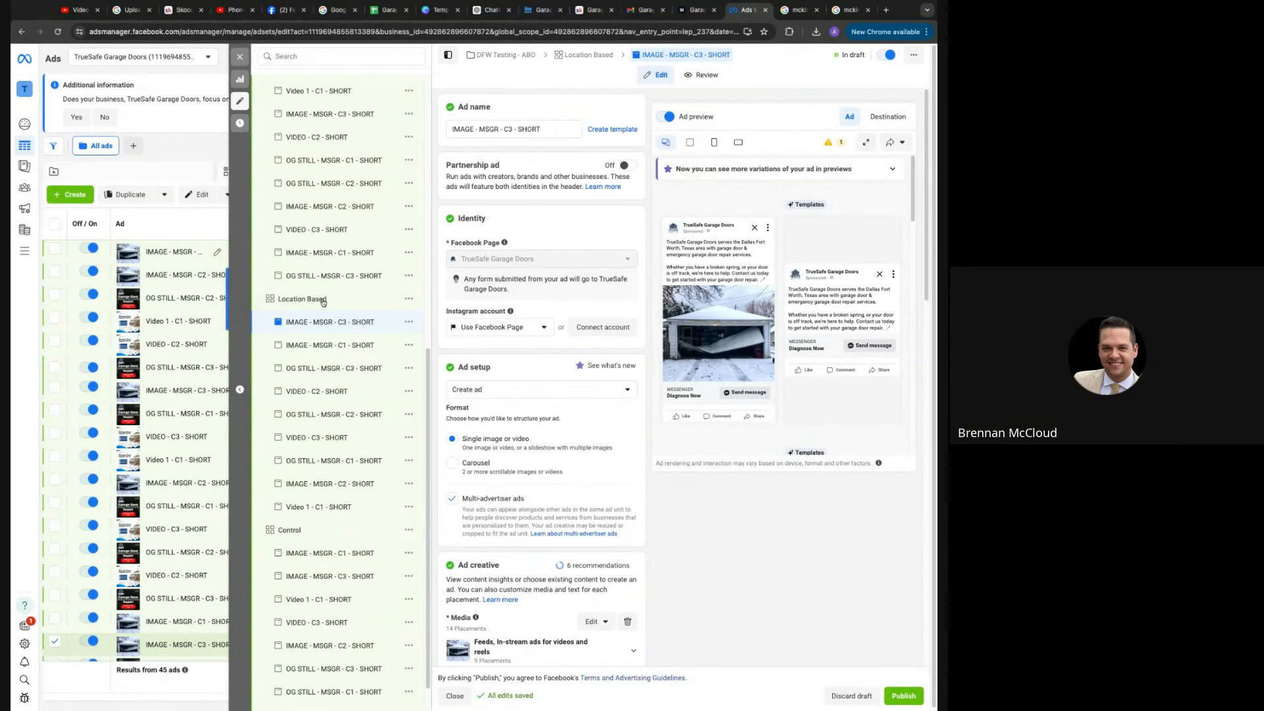
left_click(537, 129)
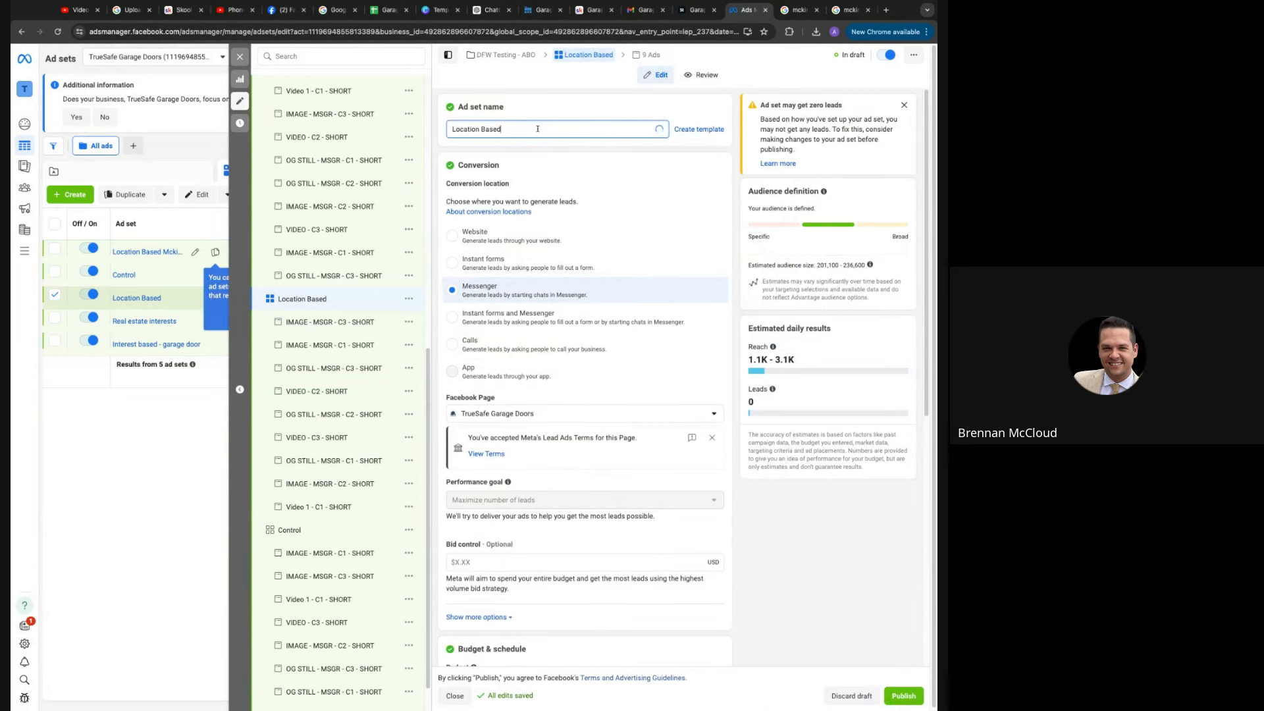
type("Garland")
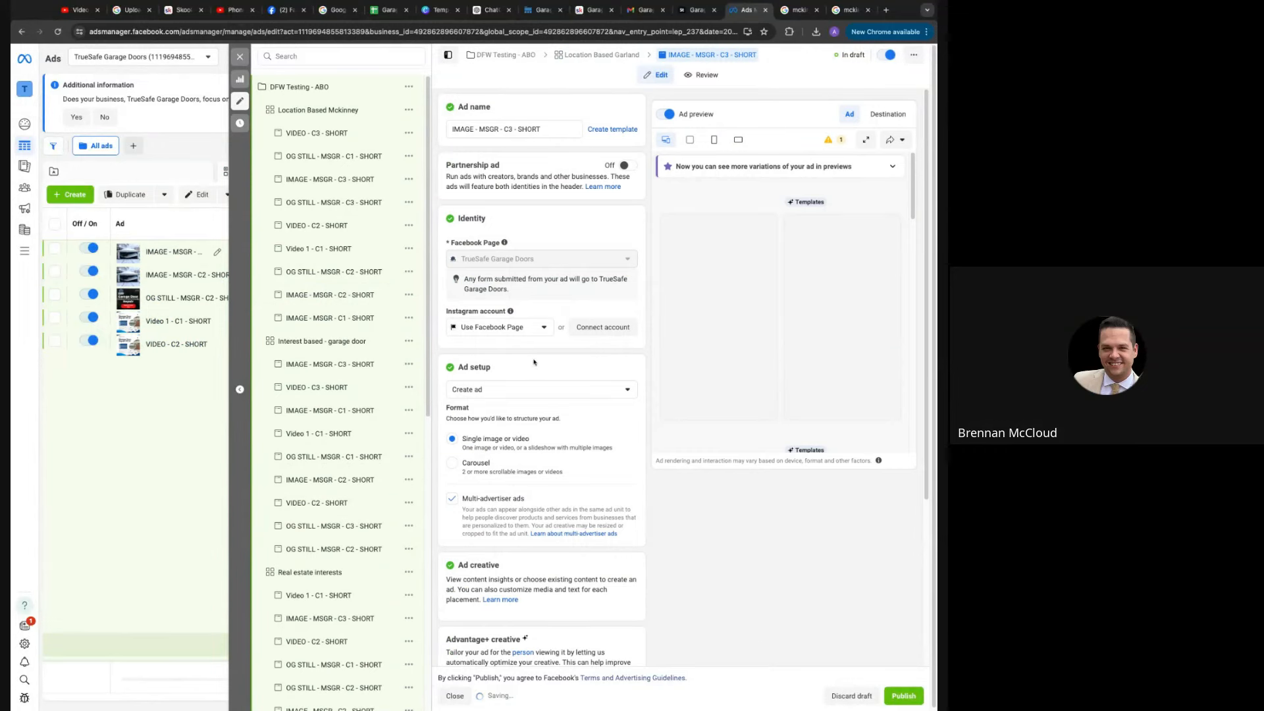
Replace "Dallas Fort Worth and Collin County" with "McKinney" in the Garland ad set's IMAGE - MSGR - C1 - SHORT description
scroll(534, 361, "down", 3)
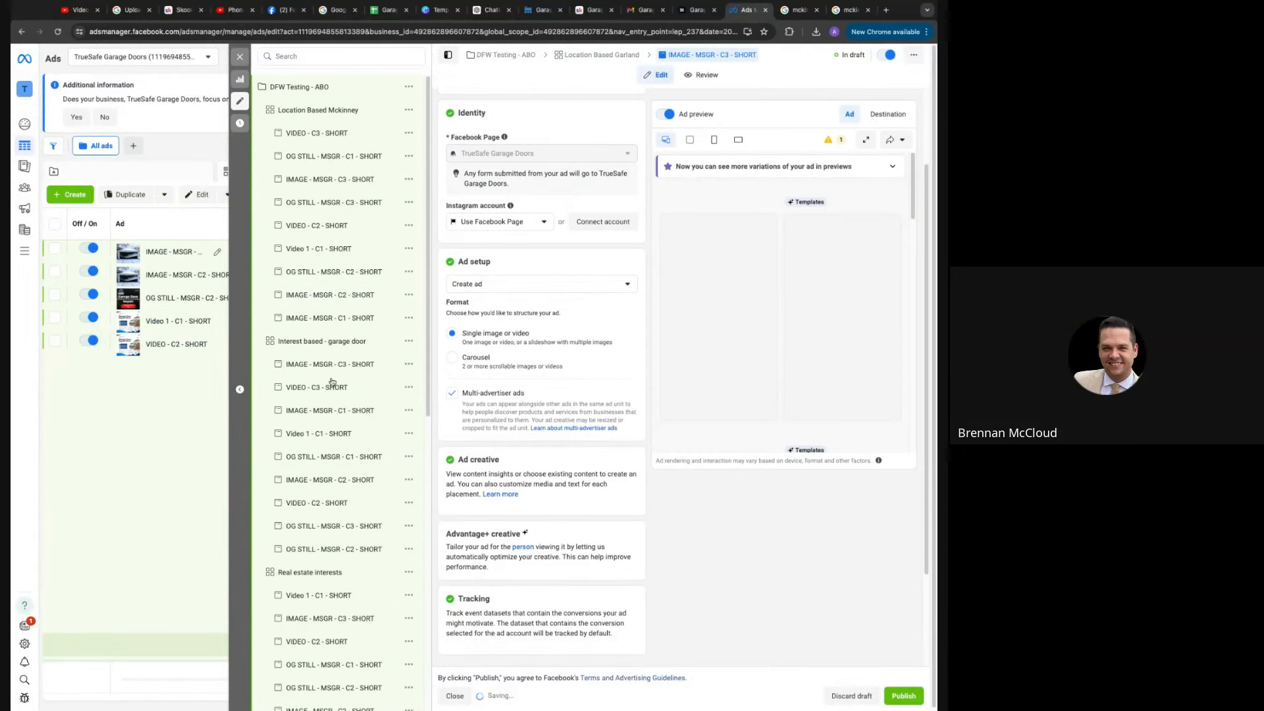
scroll(547, 378, "up", 3)
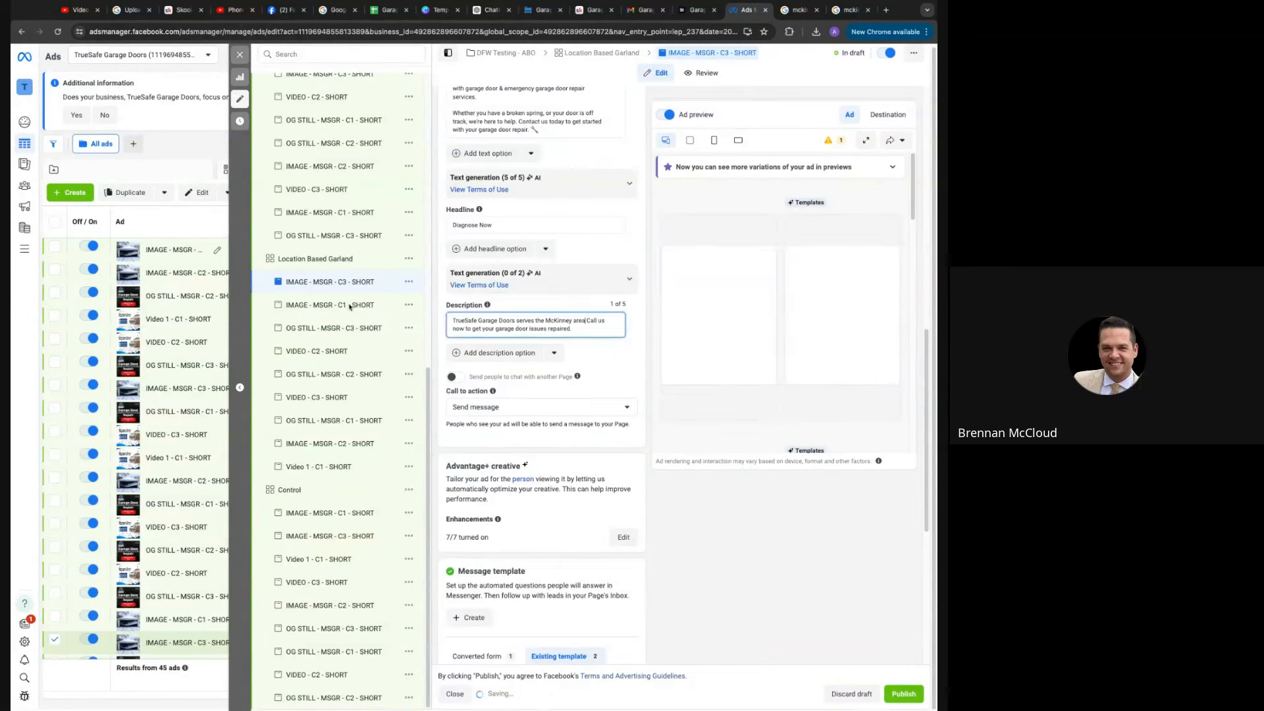
left_click(349, 307)
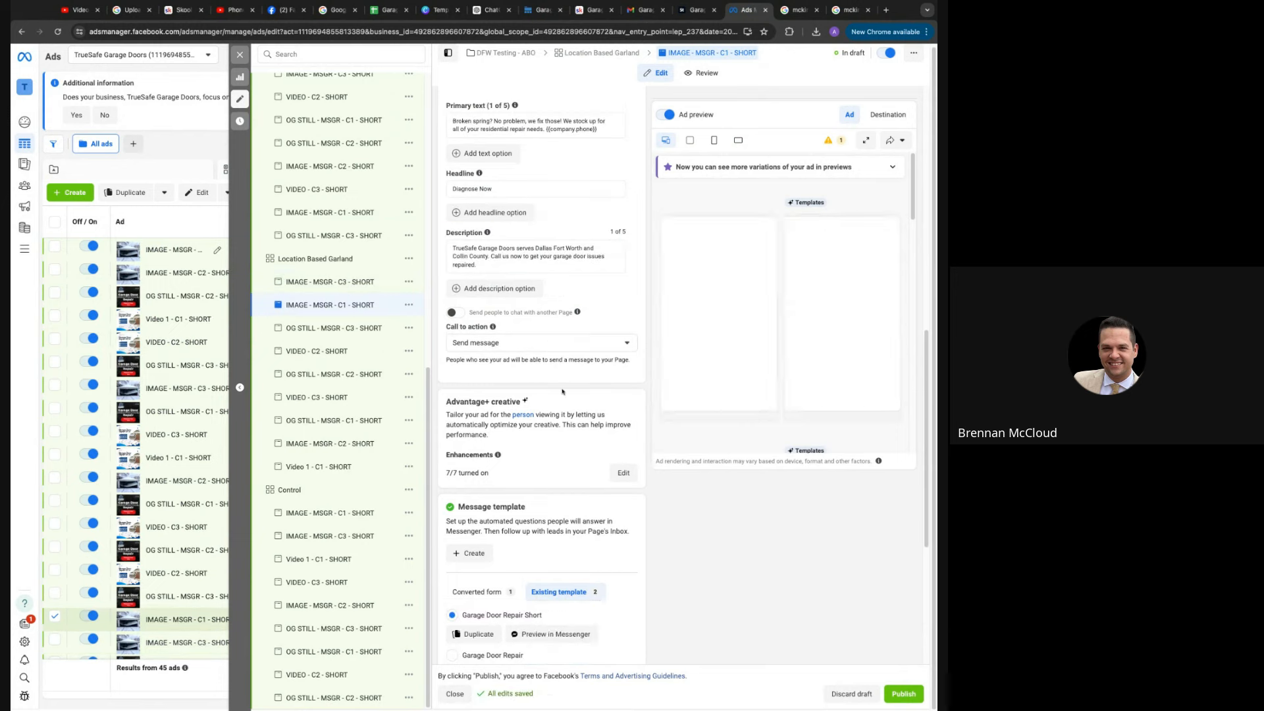
left_click(533, 248)
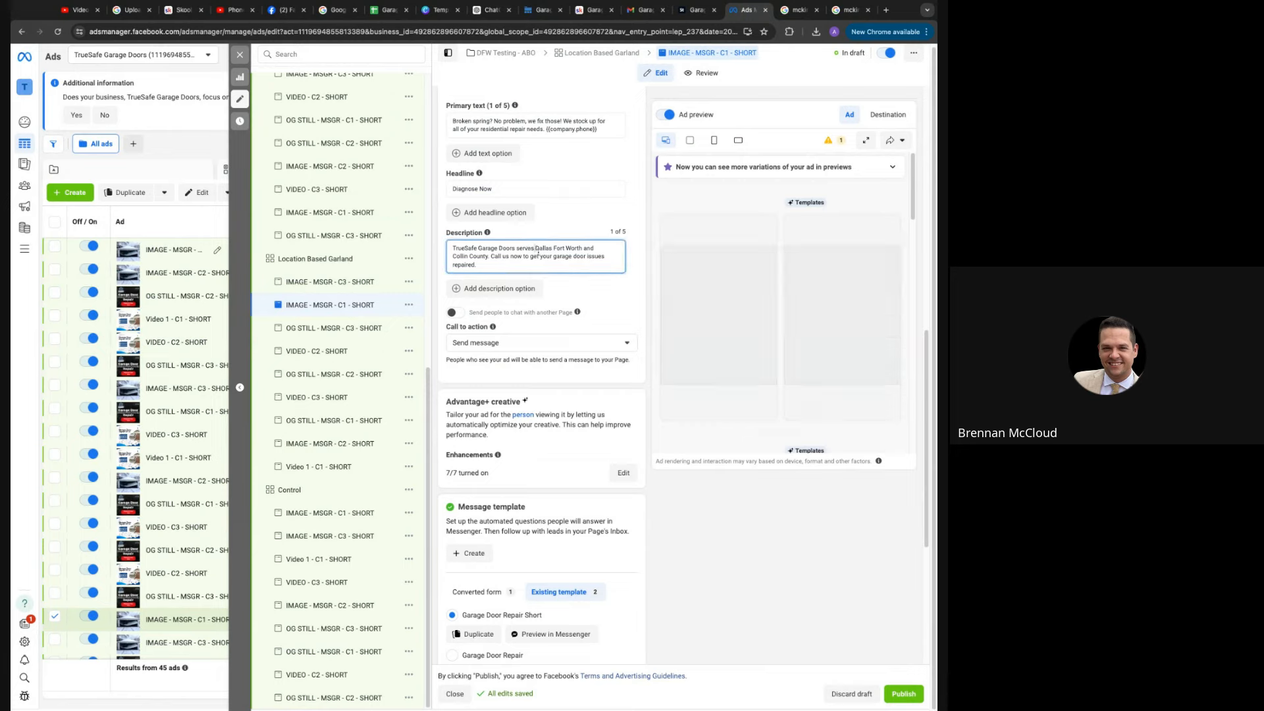
left_click_drag(534, 248, 492, 257)
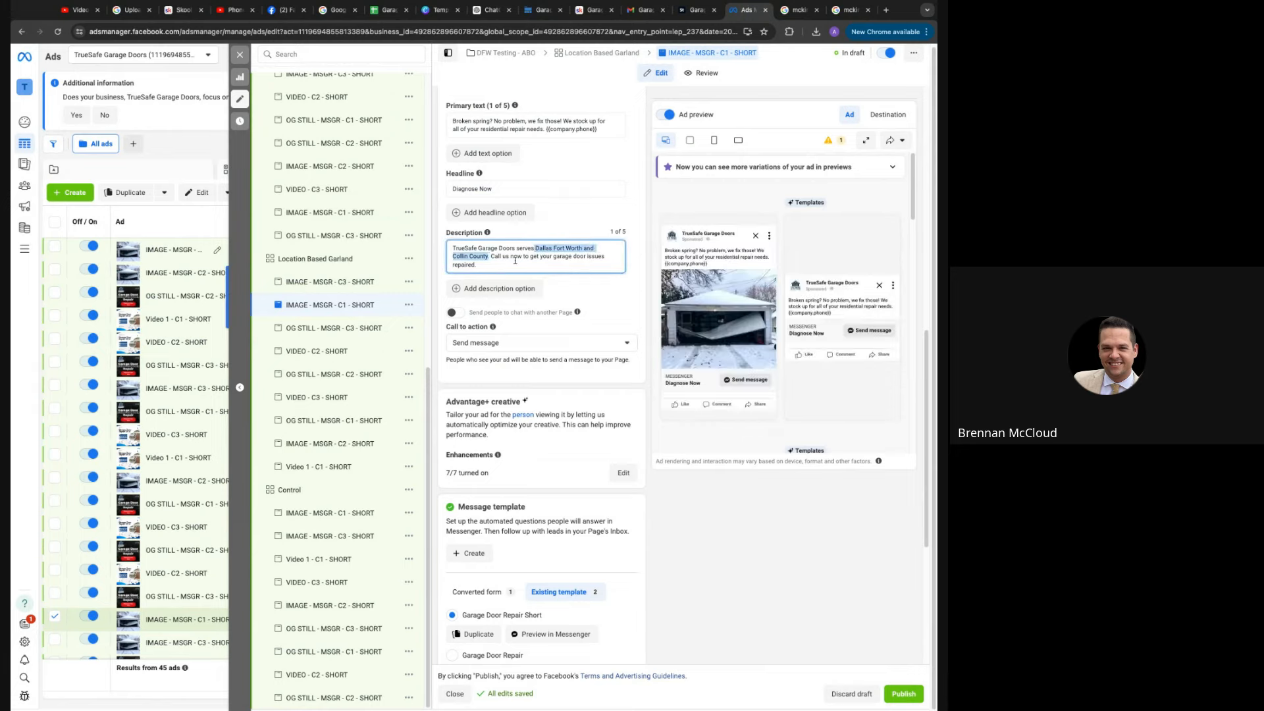
type("McKinney")
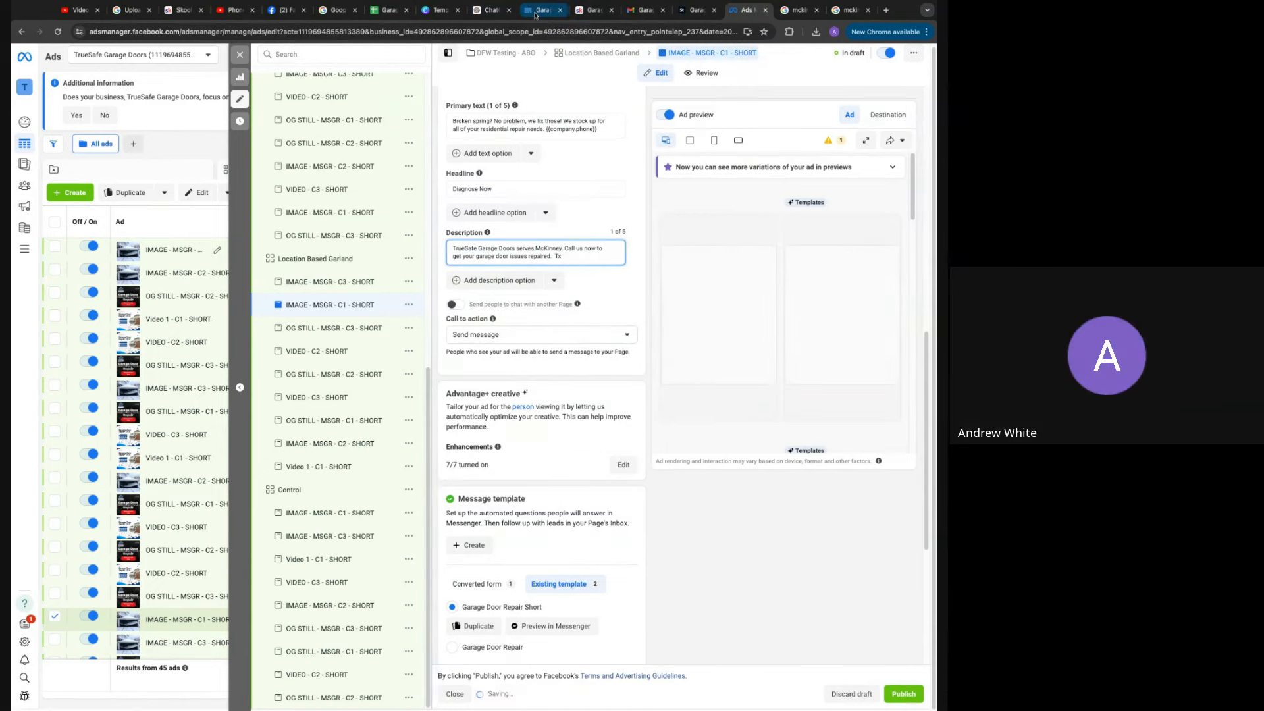
Copy the business phone number from the TrueSafe Garage Doors website and return to Ads Manager
left_click(543, 10)
left_click(435, 224)
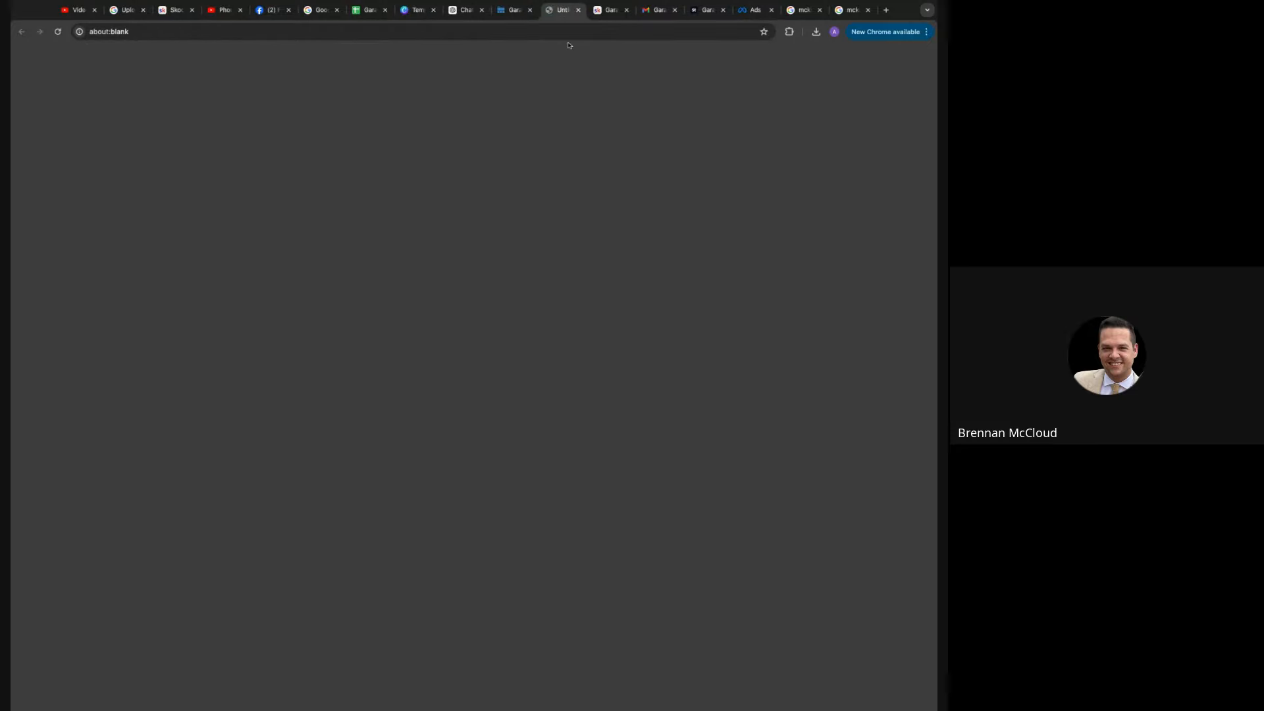
left_click(578, 10)
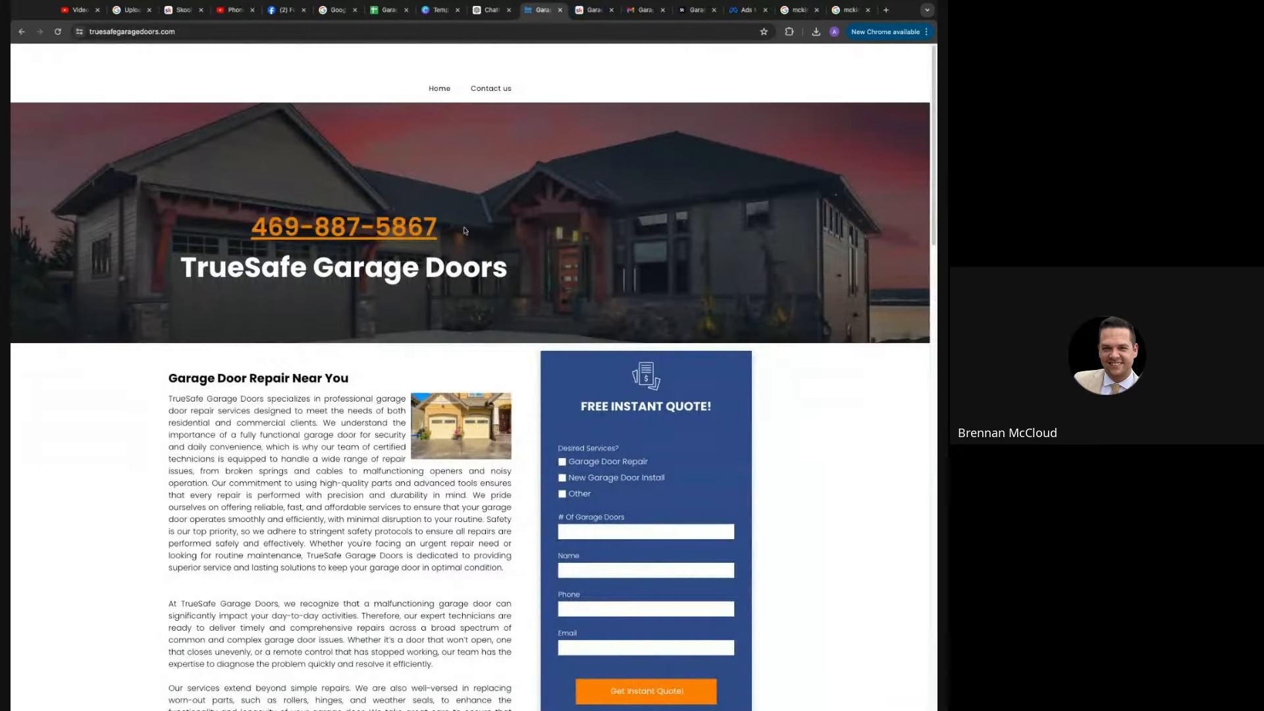
left_click(747, 10)
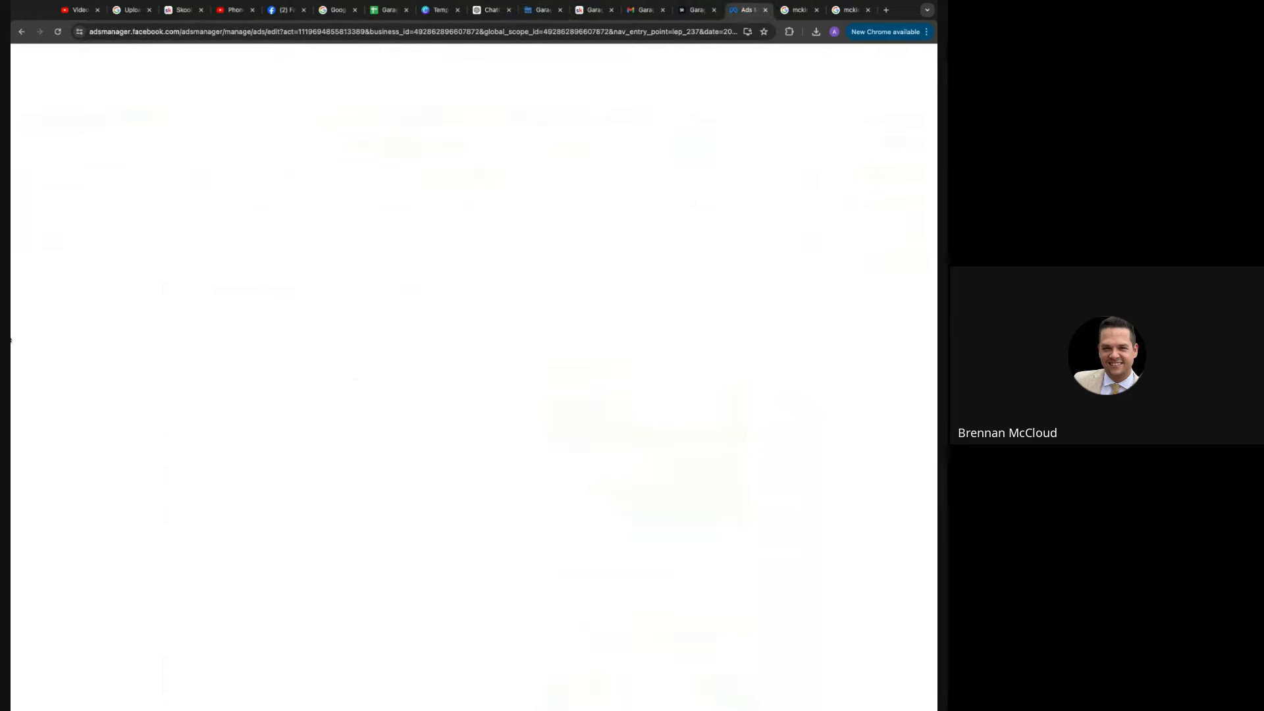
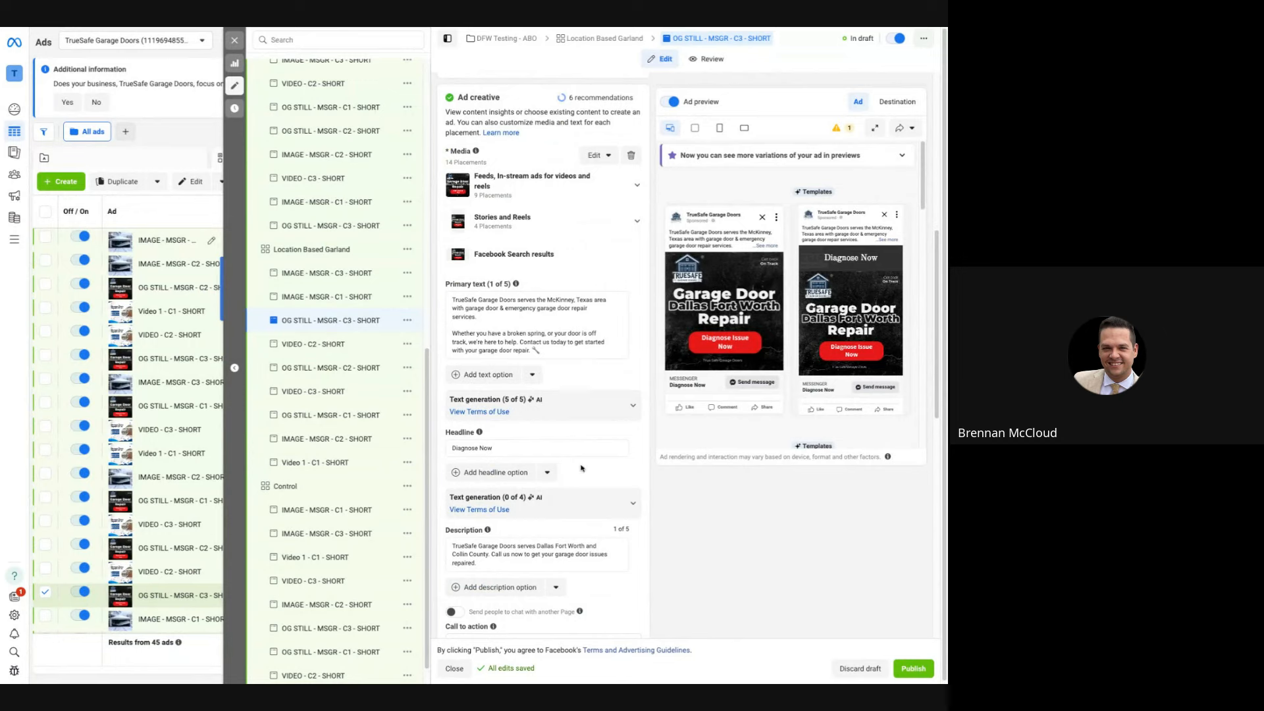
Replace "Dallas Fort Worth and Collin County" with "McKinney" in the Garland ad set's OG STILL - MSGR - C3 - SHORT description
scroll(581, 469, "down", 1)
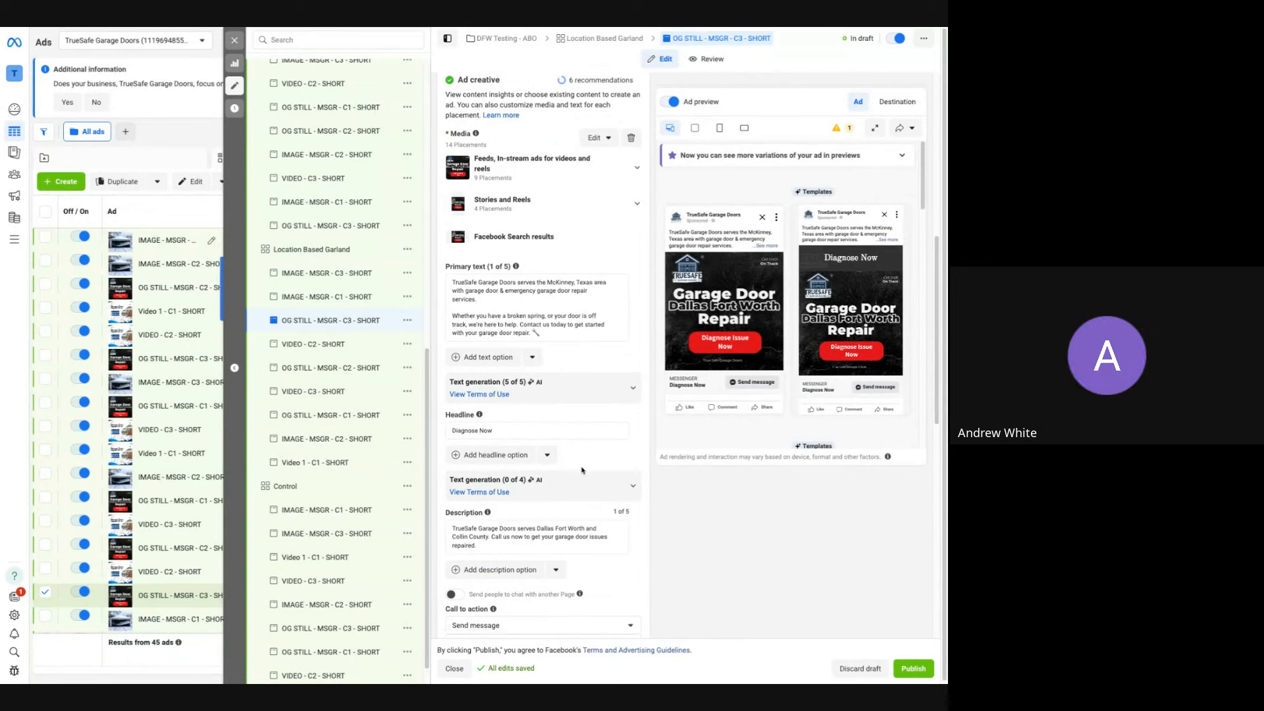
left_click(503, 545)
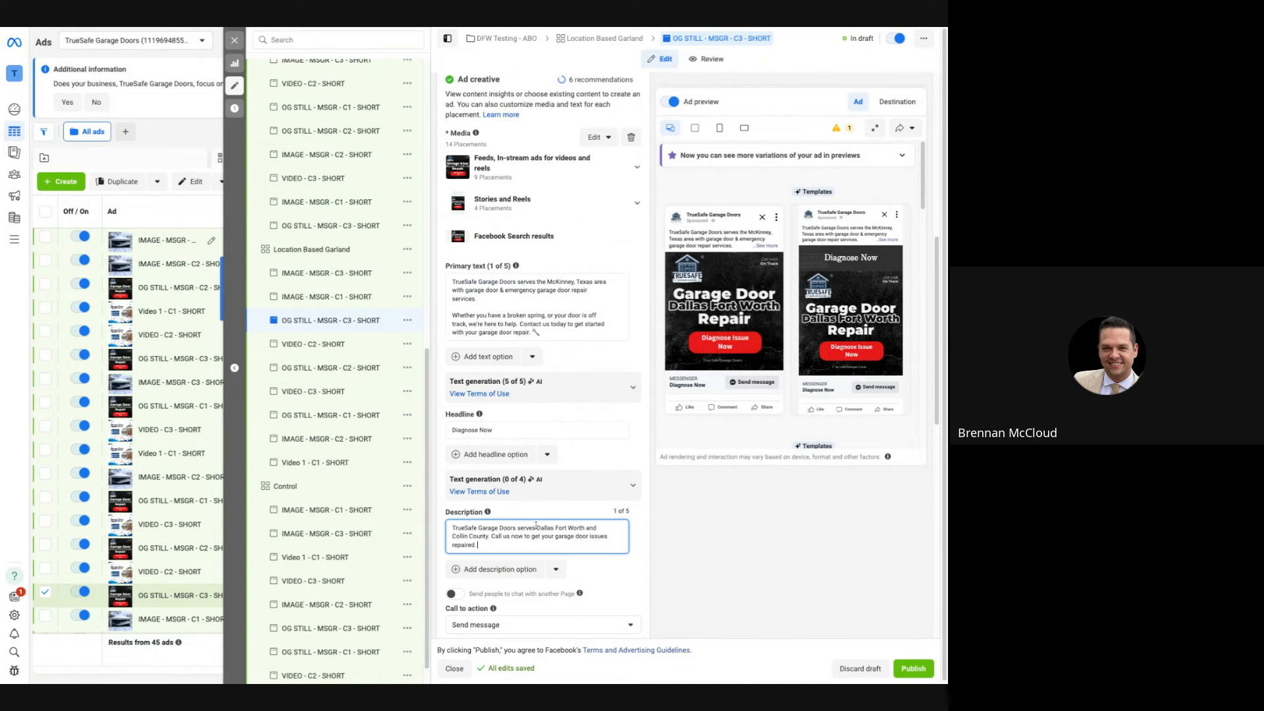
left_click_drag(536, 528, 488, 538)
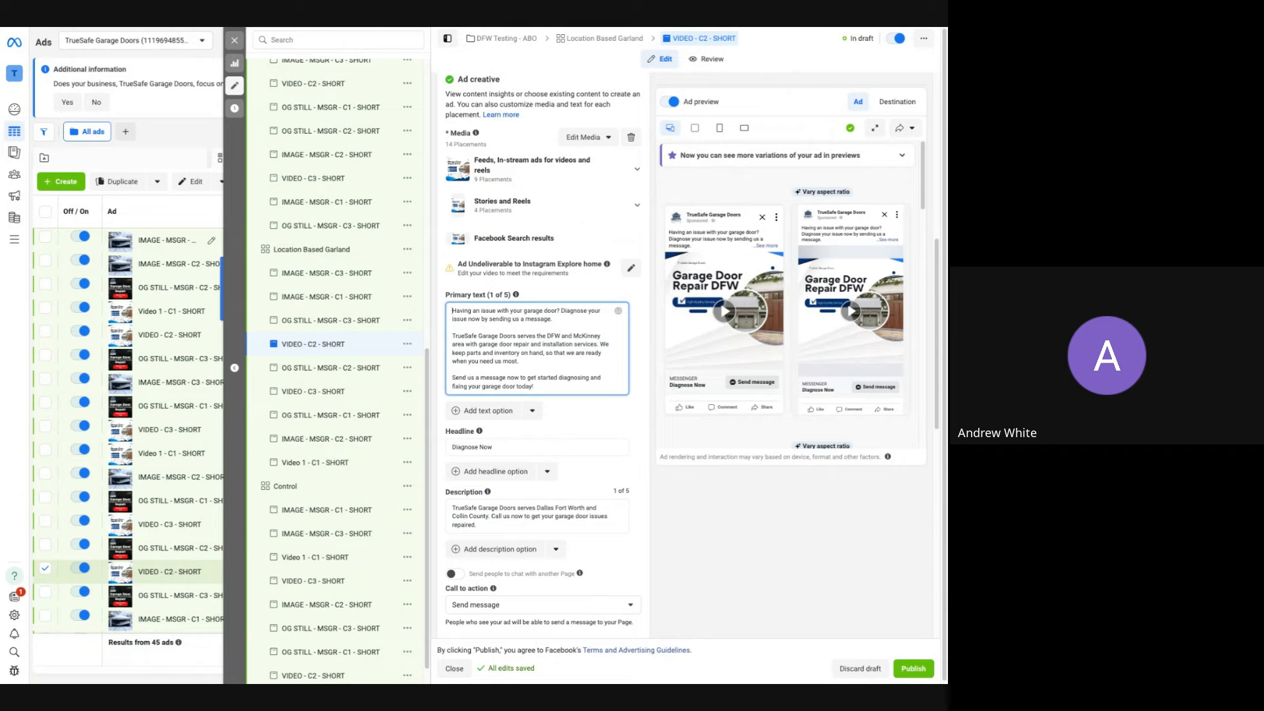
Begin the primary text of the Garland ad set's VIDEO - C2 - SHORT with "McKinney homeowners"
type("McKinney")
type("homeowners")
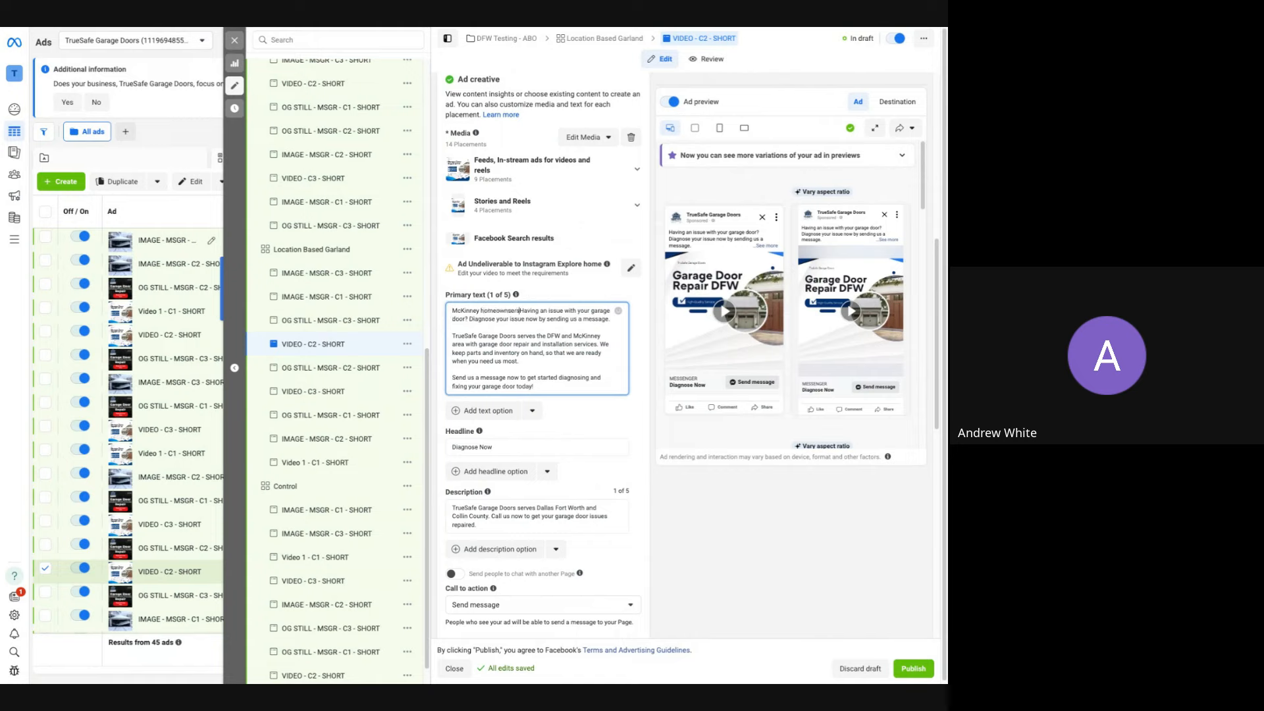
key("BackSpace")
key("BackSpace")
key("BackSpace")
type("ers")
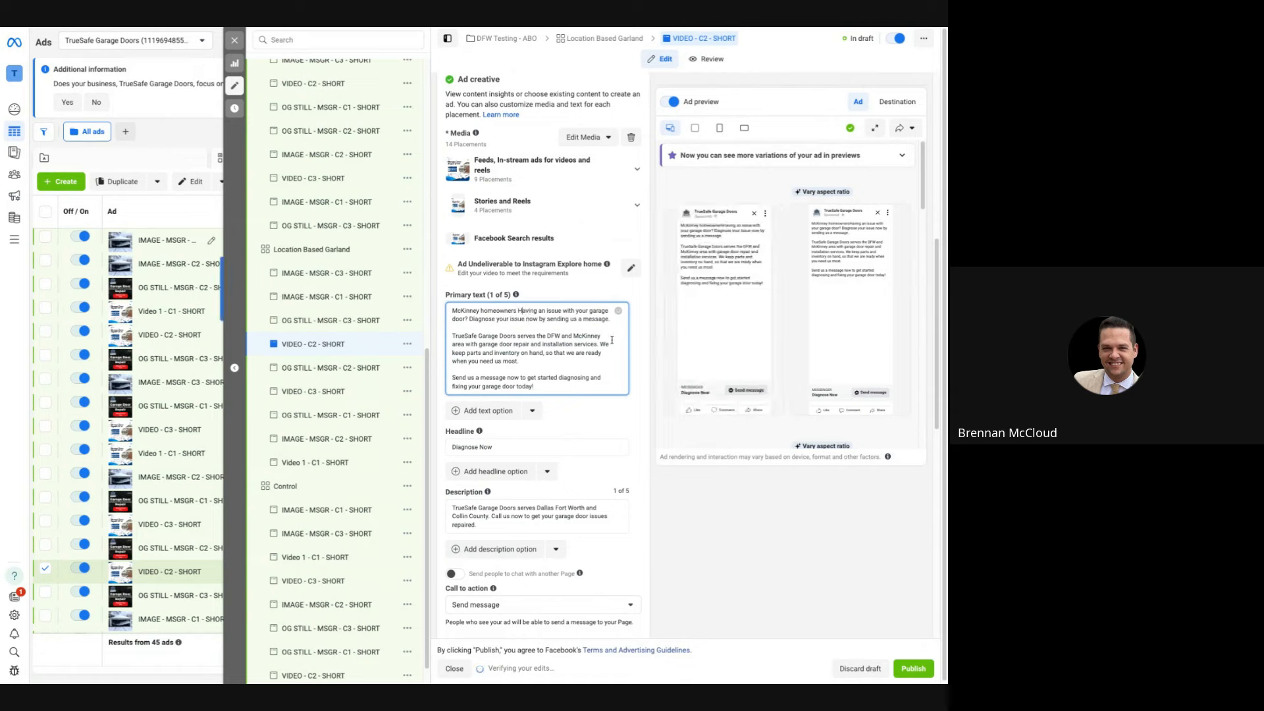
left_click(535, 386)
type("h")
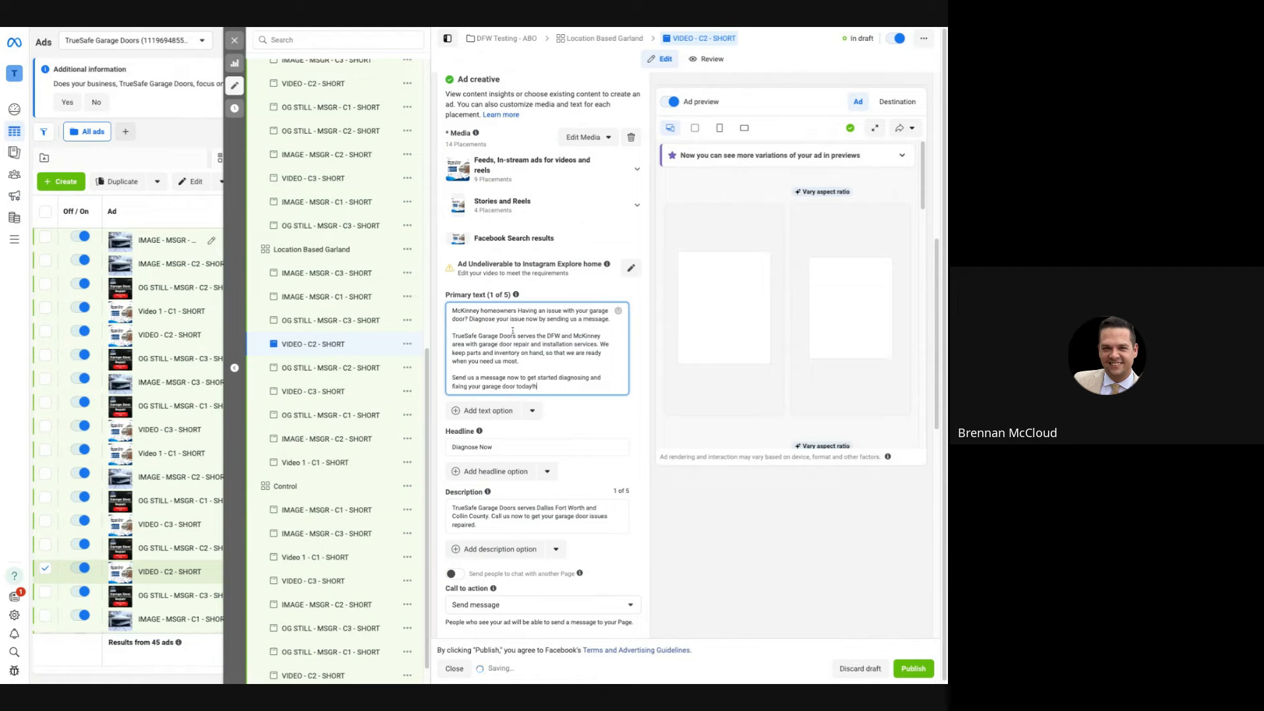
Replace "DFW and McKinney" with "Garland" in the service-area sentence of the VIDEO - C2 - SHORT primary text
left_click_drag(547, 336, 606, 337)
key("shift+Left")
key("shift+Left")
key("shift+Left")
key("shift+Left")
key("shift+Left")
key("shift+Left")
key("shift+Left")
key("shift+Left")
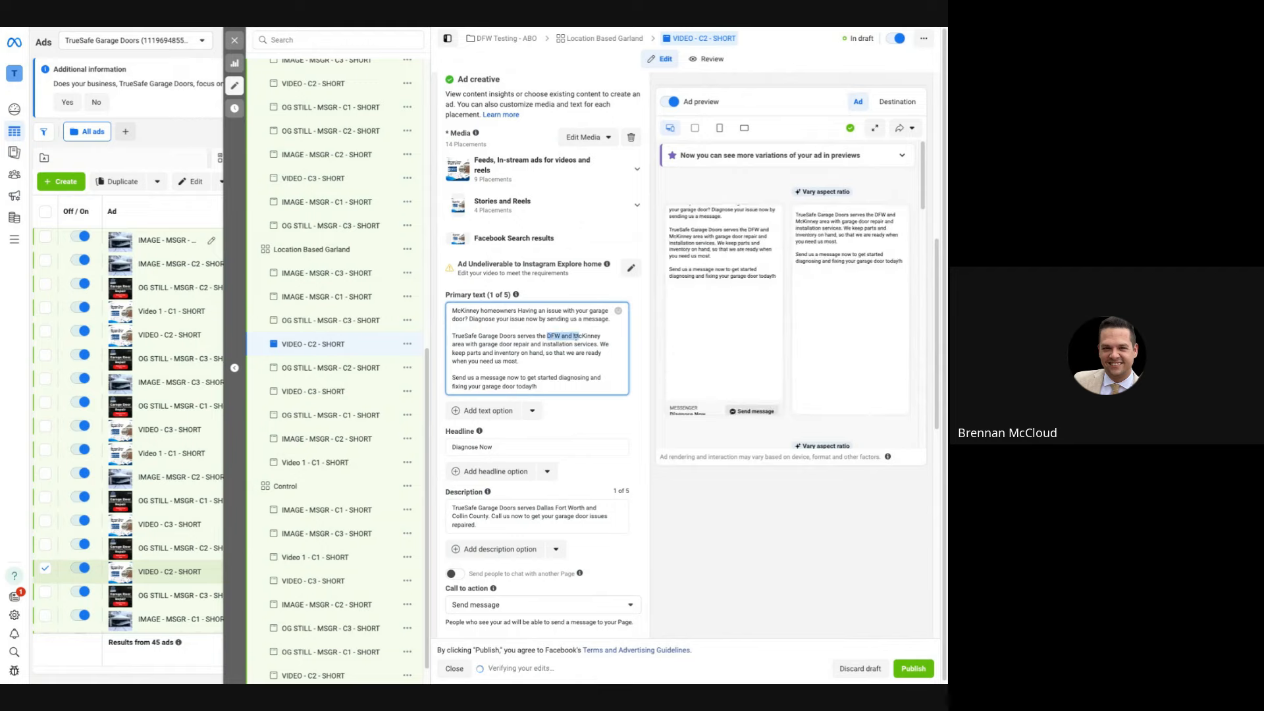
key("BackSpace")
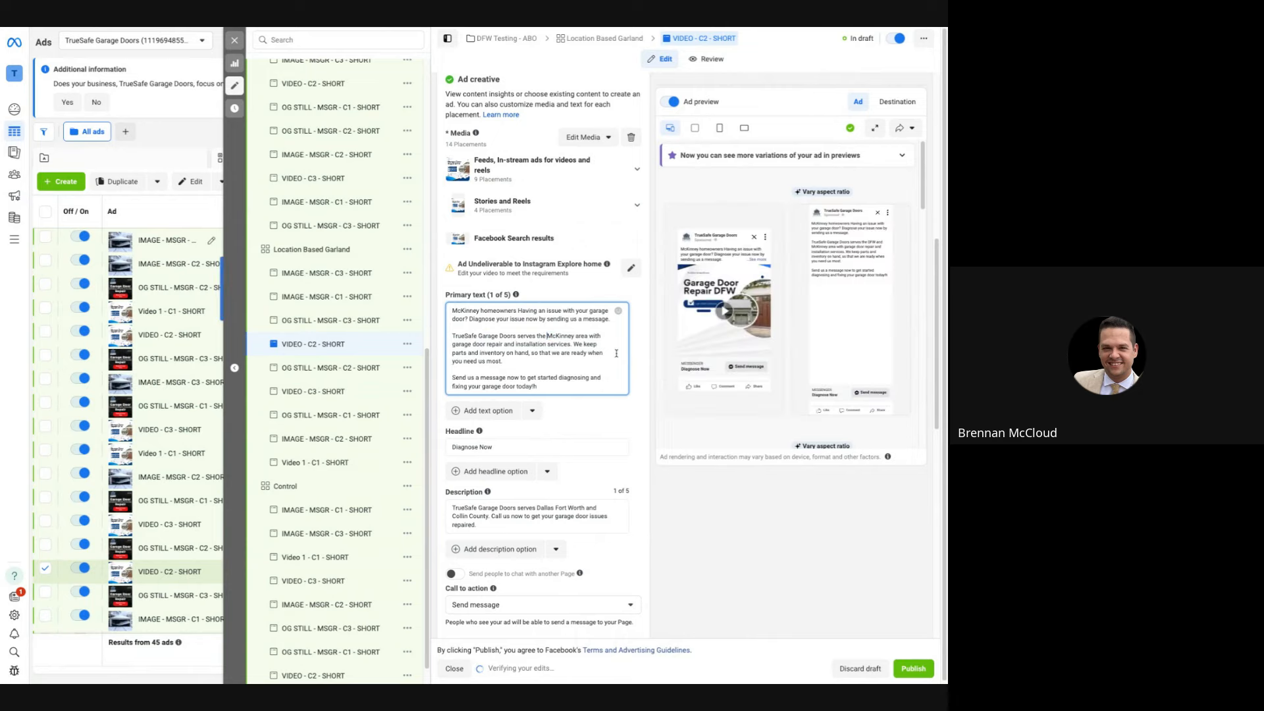
key("alt+shift+Right")
type("Garla")
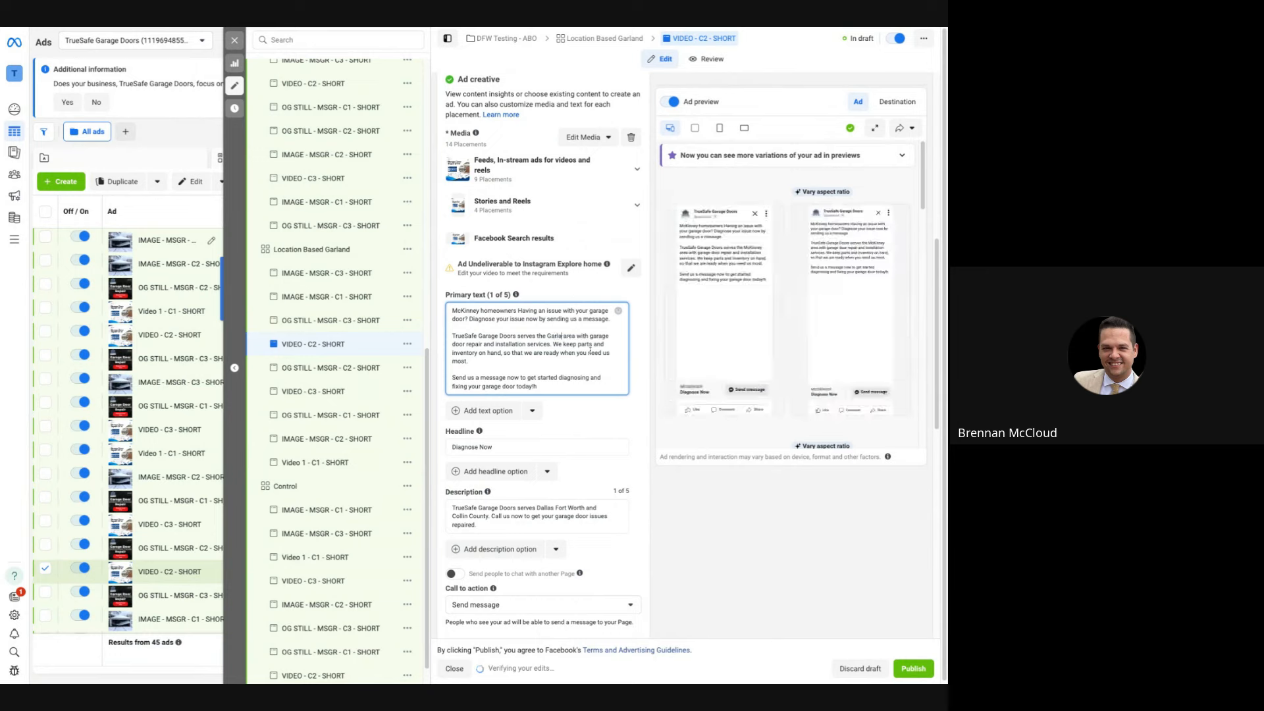
type("nd")
Change the opening of the VIDEO - C2 - SHORT primary text to address "Garland homeowners"
double_click(555, 336)
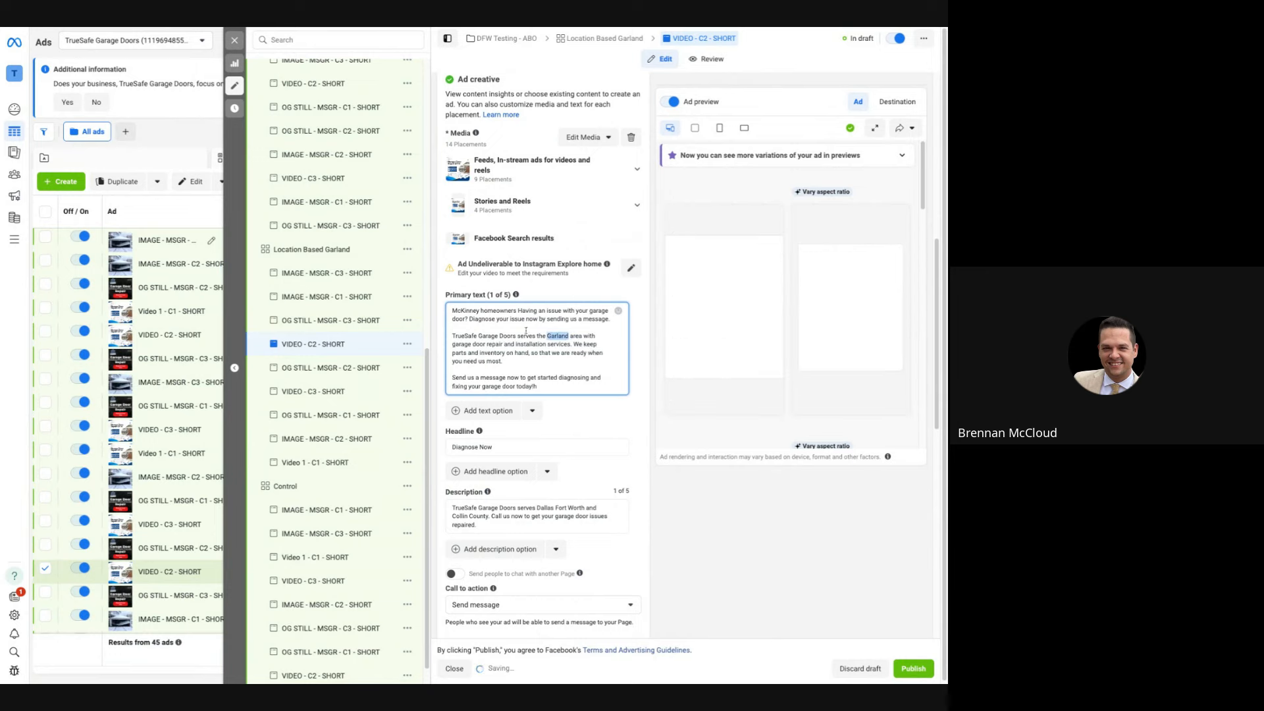
key("ctrl+c")
double_click(464, 310)
key("ctrl+v")
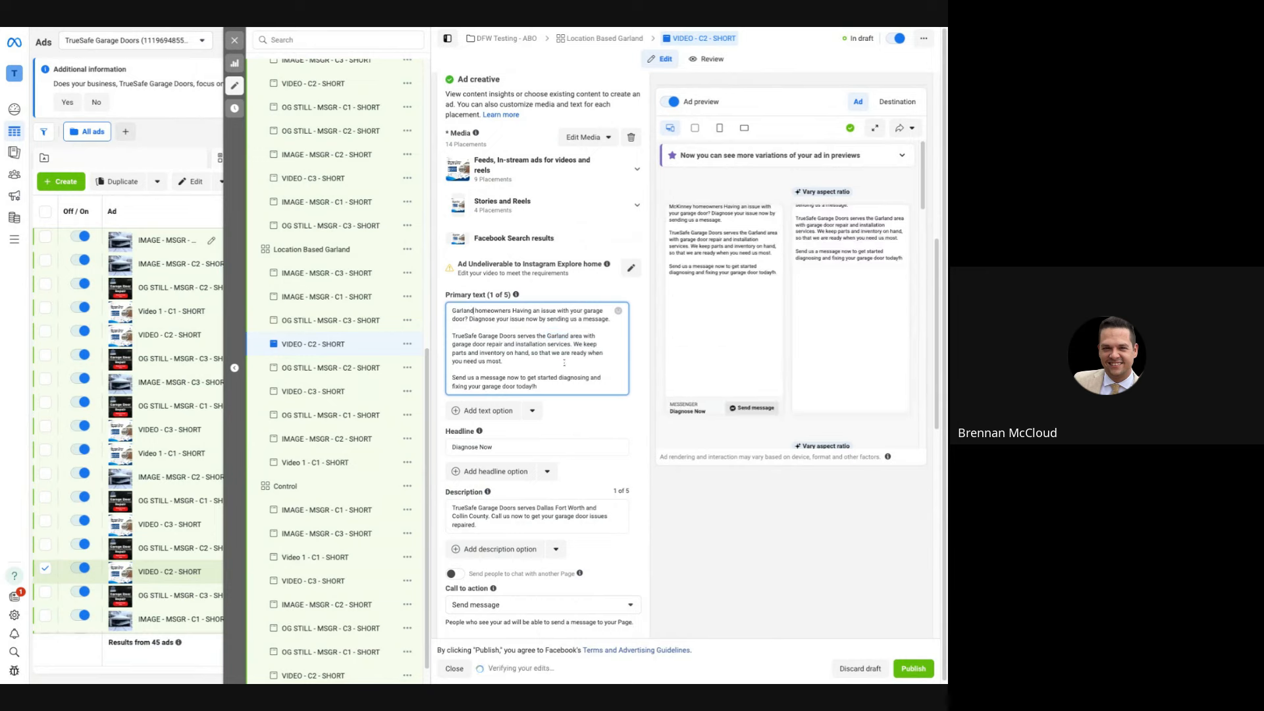
Replace "McKinney" with "Garland" in the primary text of OG STILL - MSGR - C3 - SHORT
scroll(594, 443, "down", 3)
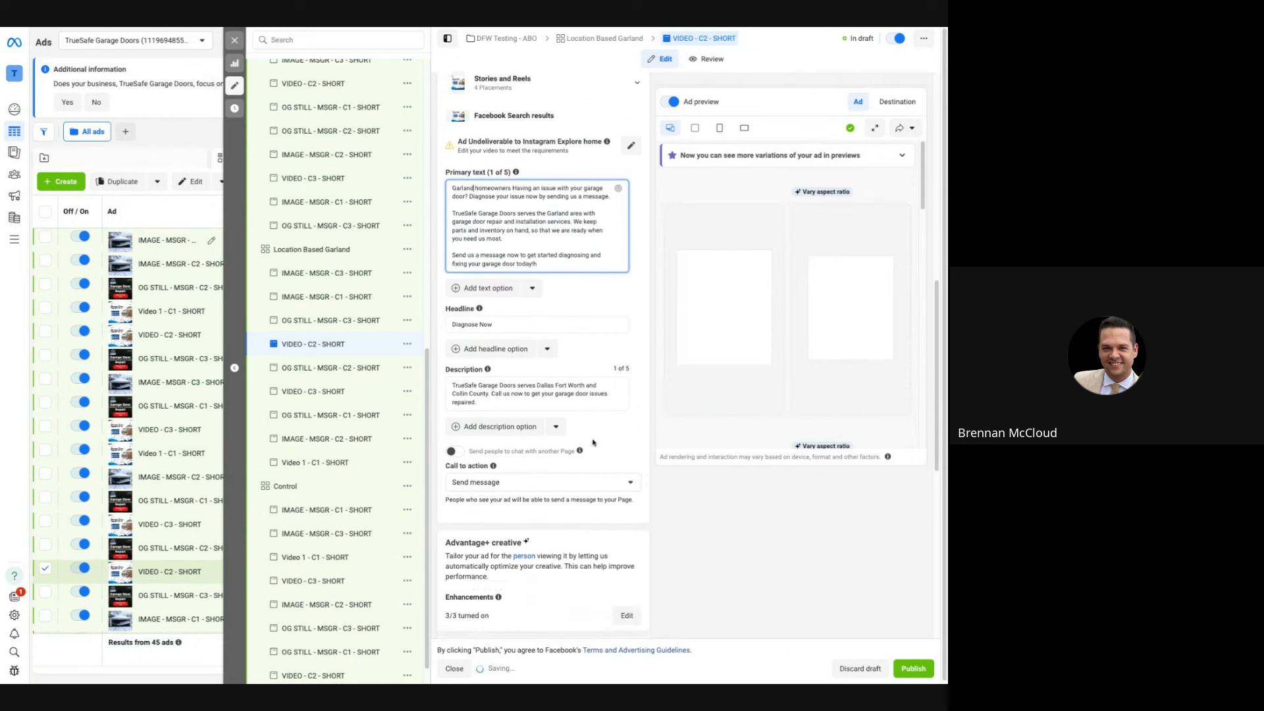
scroll(595, 445, "down", 3)
scroll(597, 445, "up", 6)
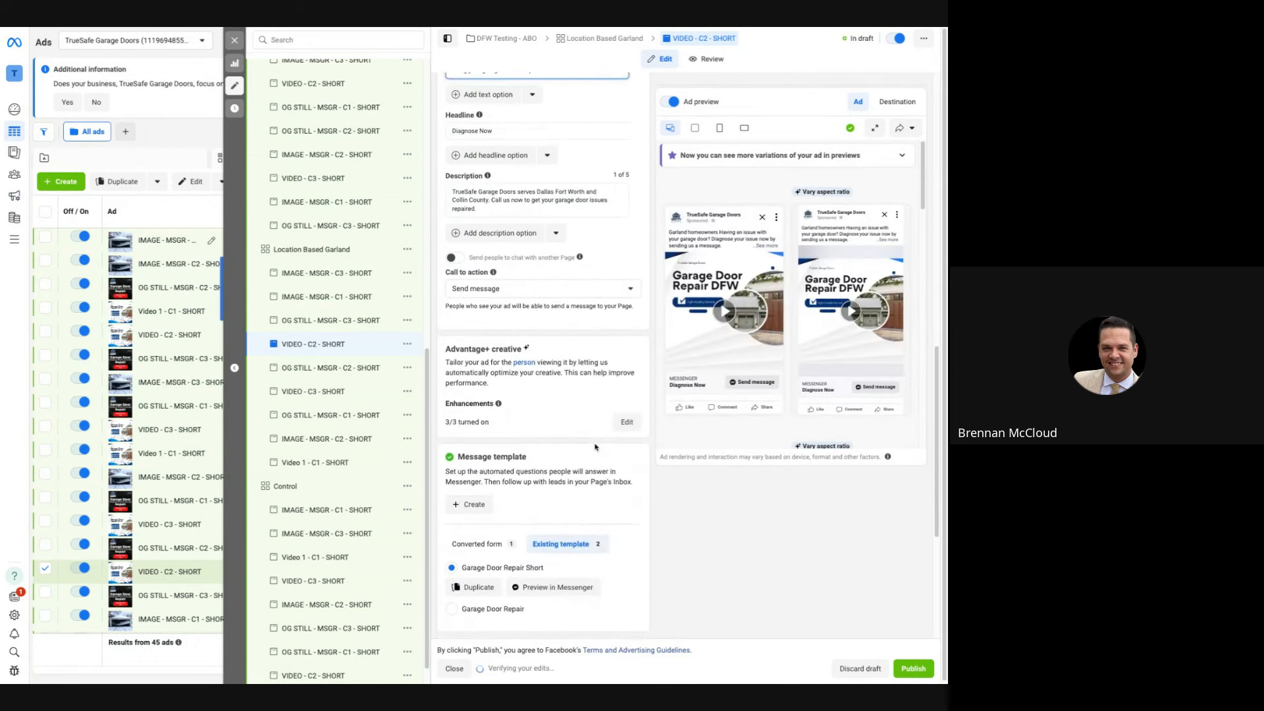
scroll(596, 446, "up", 3)
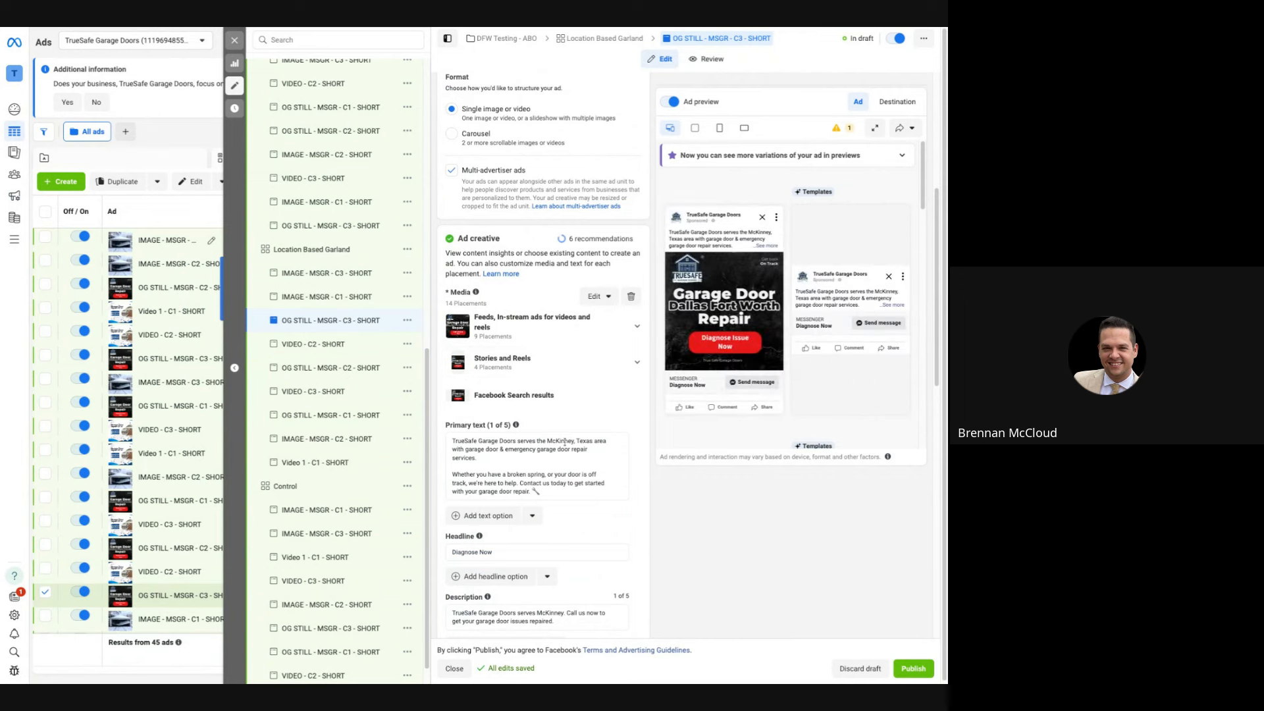
double_click(559, 441)
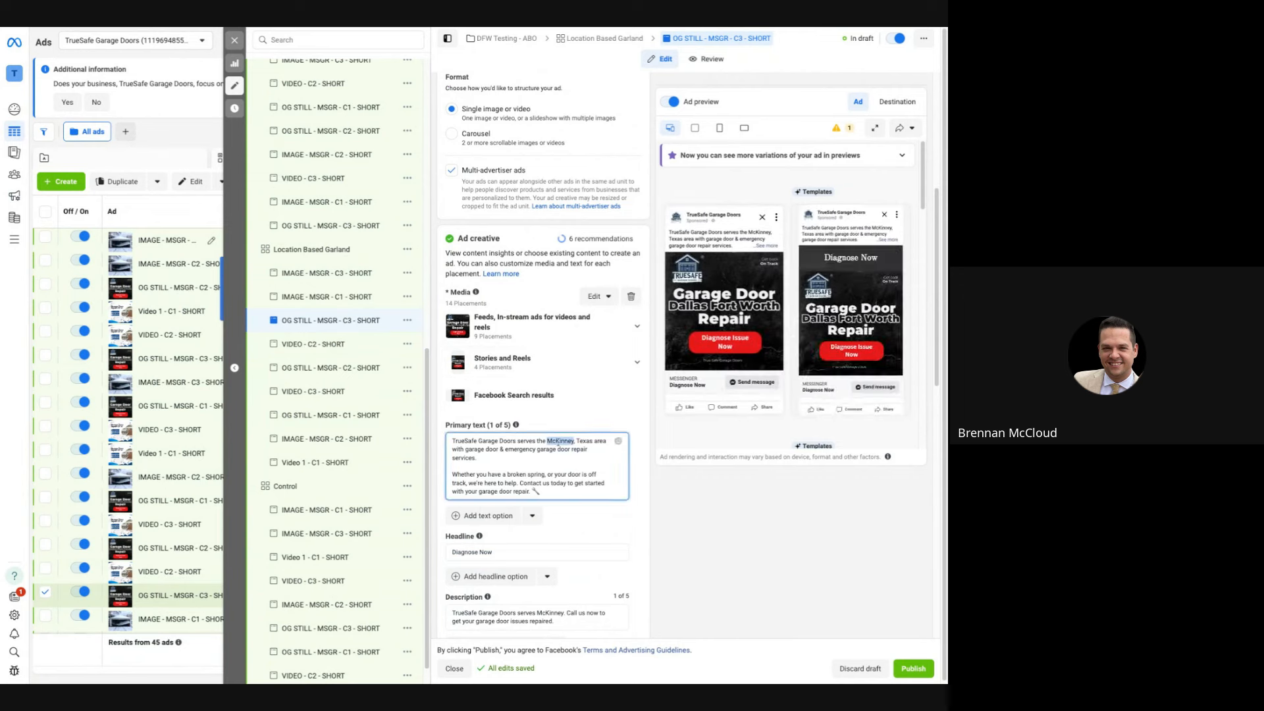
left_click(559, 441)
type("Garland")
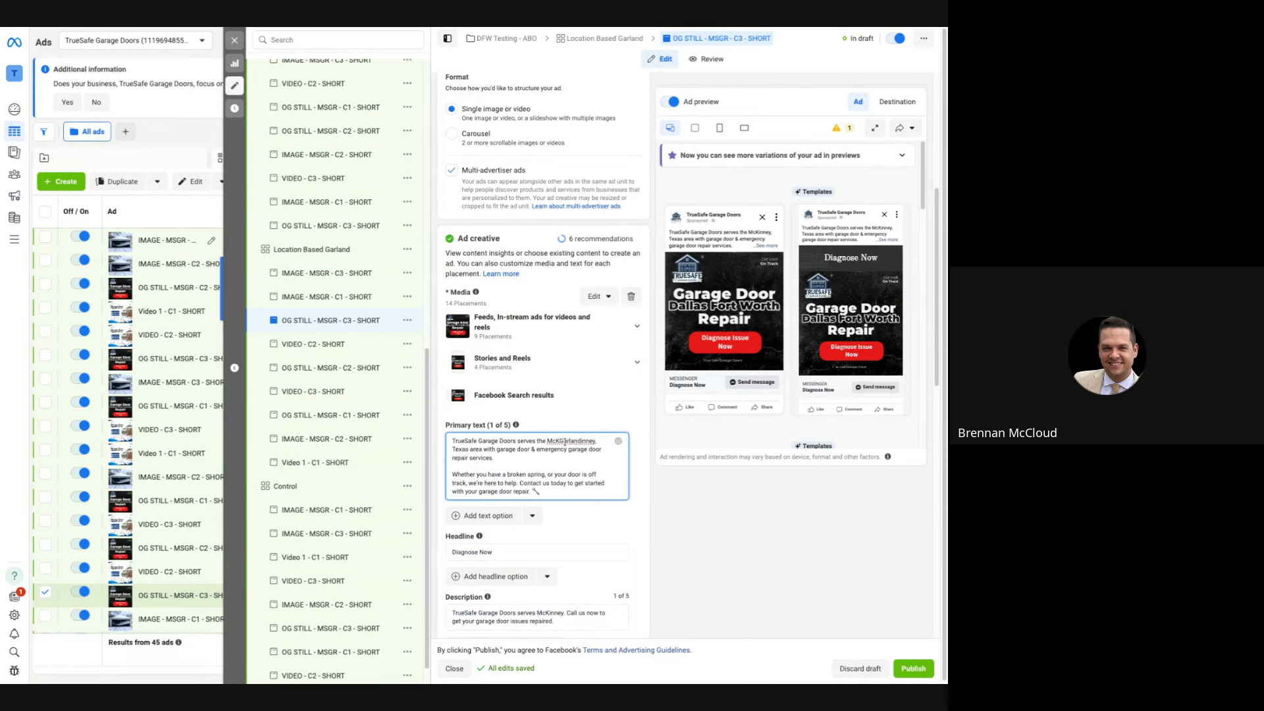
double_click(565, 440)
type("Garland")
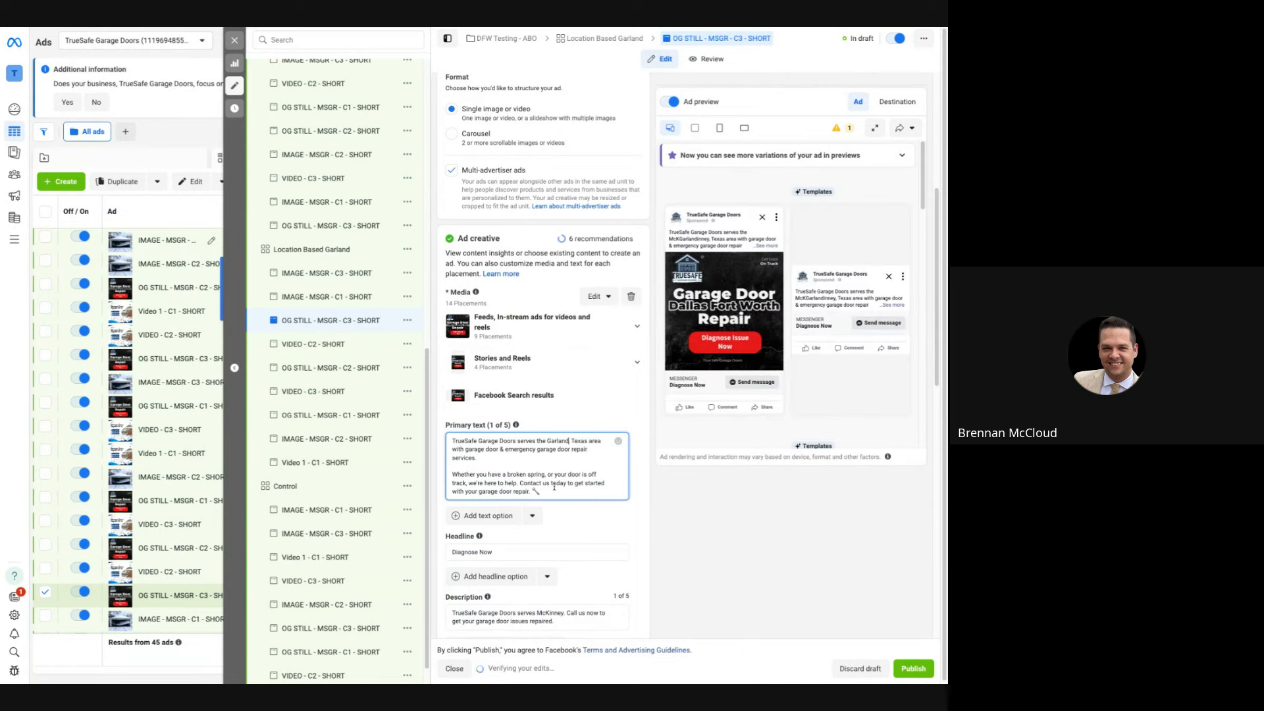
Replace "McKinney" with "Garland" in the description of the Garland ad set's OG STILL - MSGR - C3 - SHORT
scroll(558, 487, "down", 2)
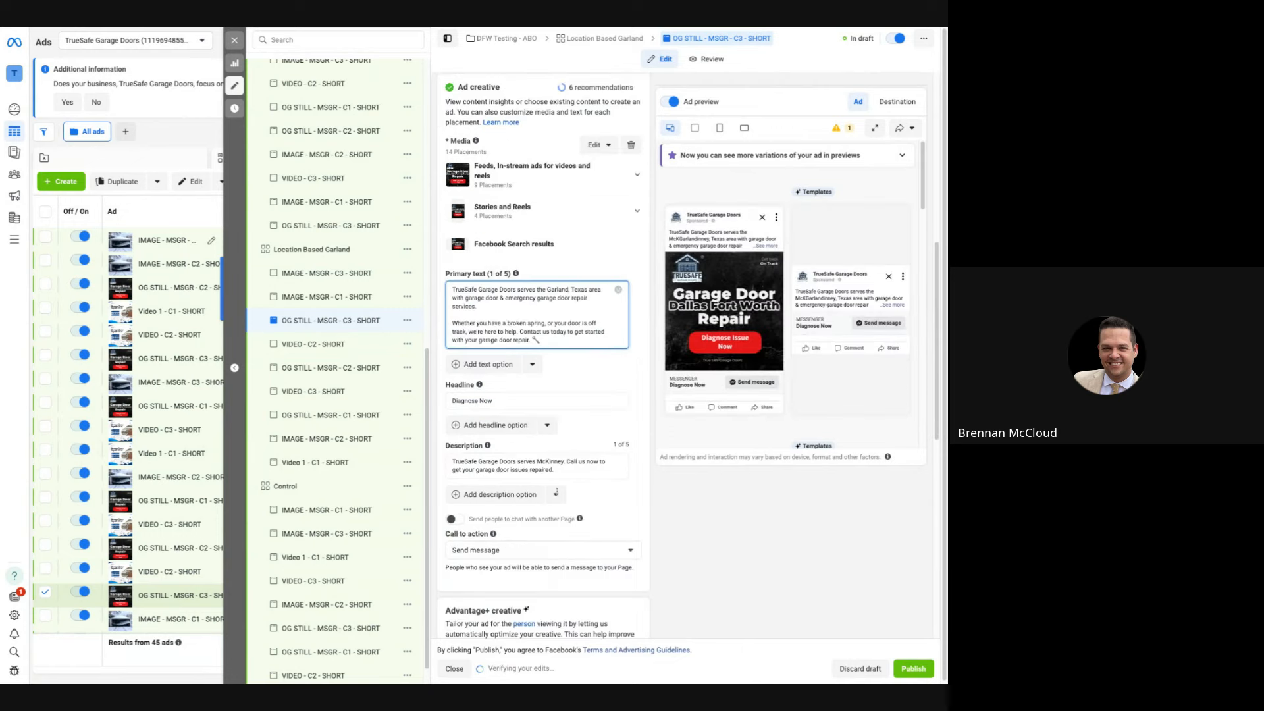
double_click(548, 465)
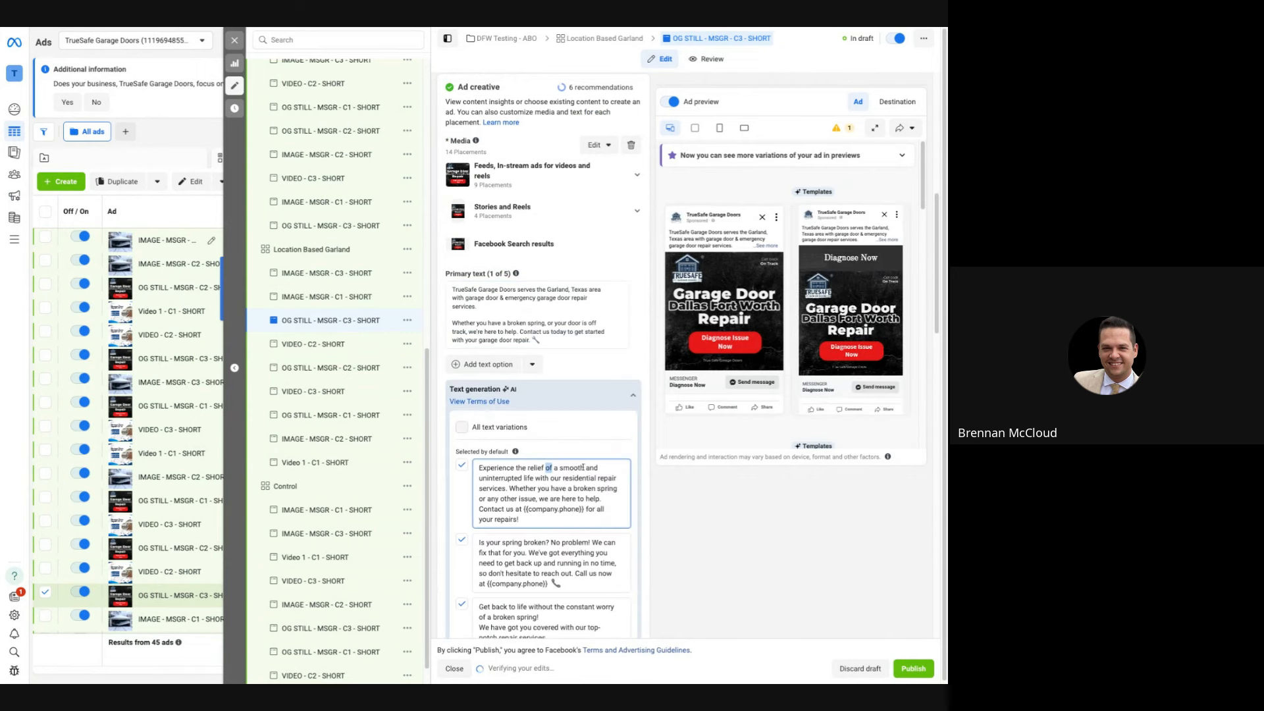
left_click(632, 395)
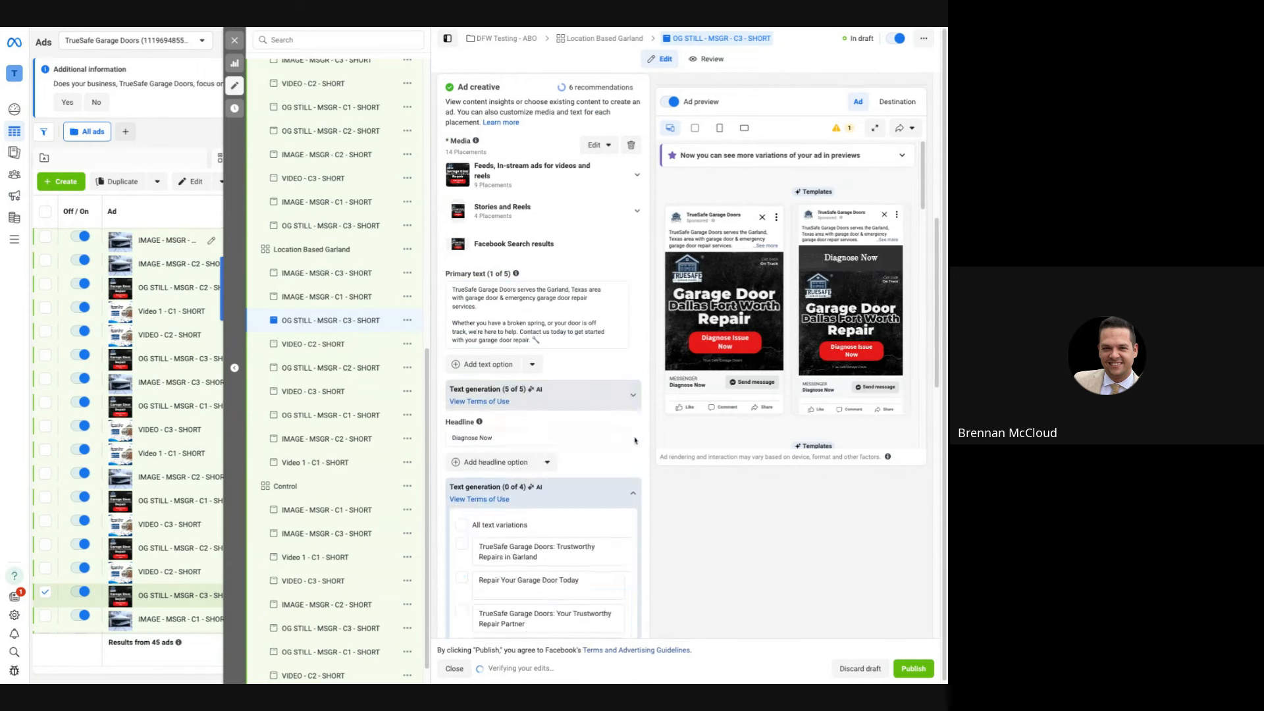
left_click(627, 492)
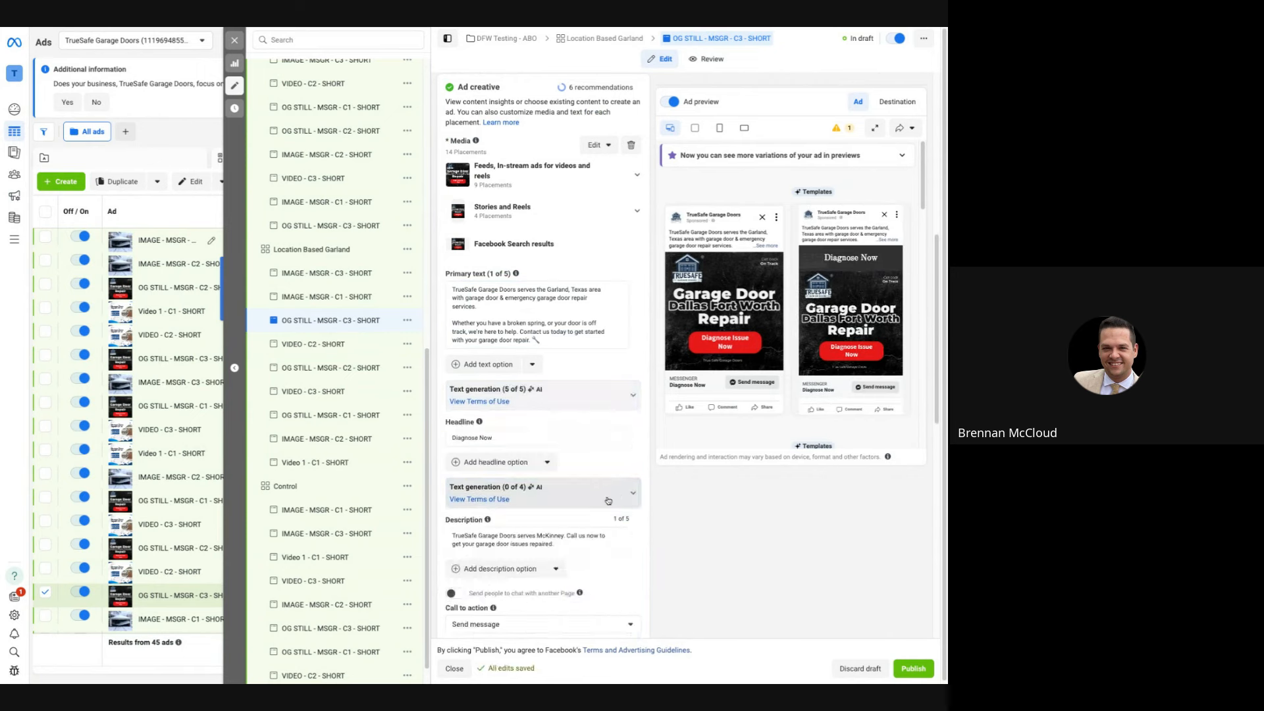
left_click(545, 536)
double_click(547, 536)
type("Garland")
Replace "McKinney" with "Garland" in the description of the Garland ad set's IMAGE - MSGR - C1 - SHORT
left_click(339, 300)
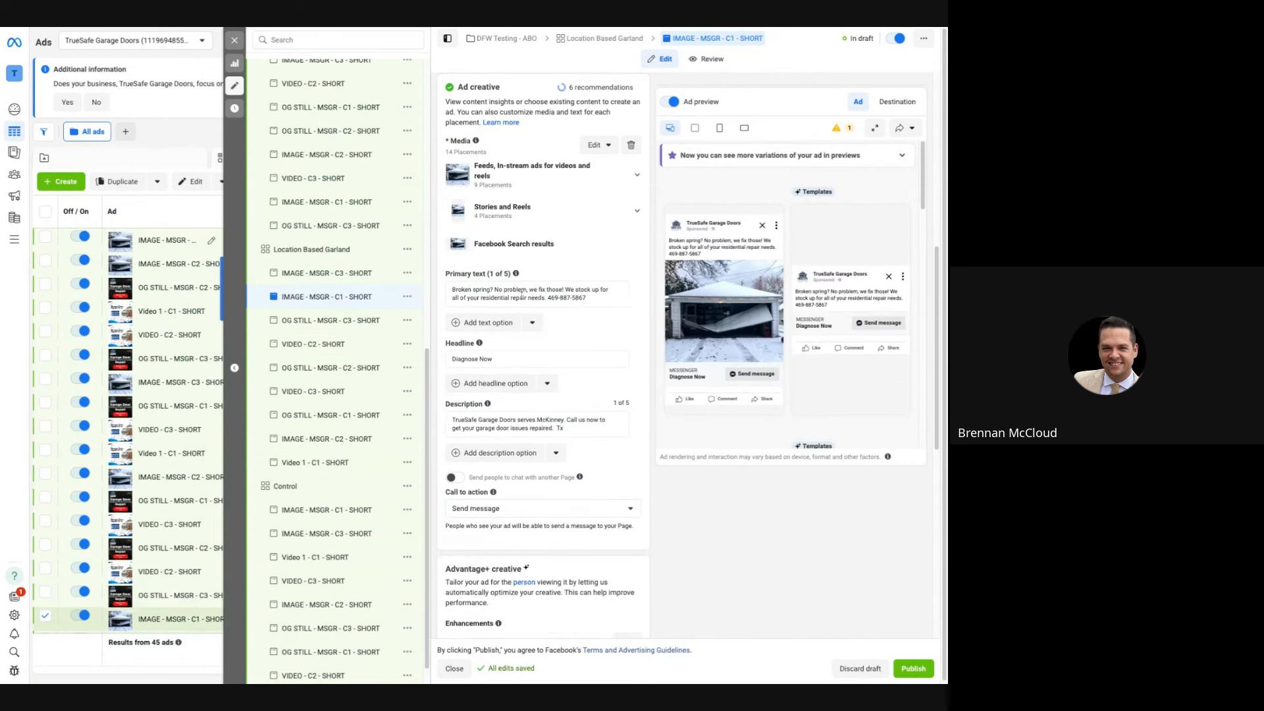
scroll(523, 296, "up", 1)
scroll(529, 414, "down", 1)
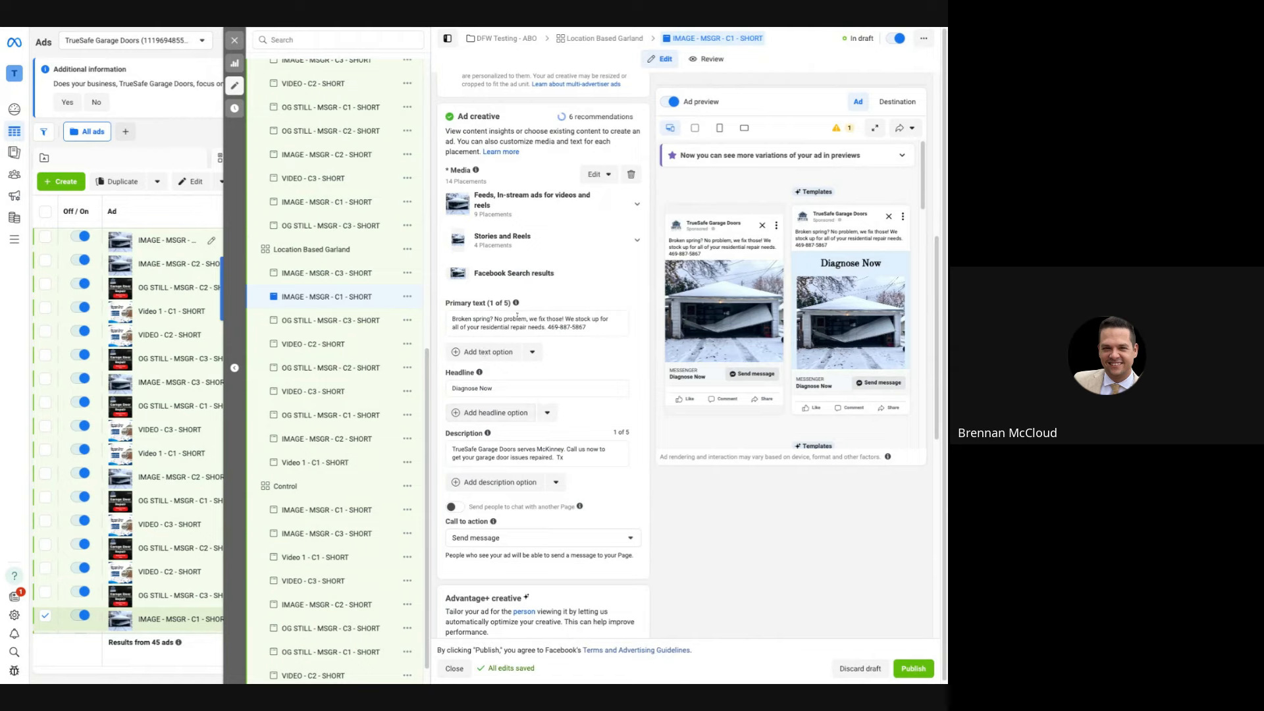
double_click(550, 450)
type("Garland")
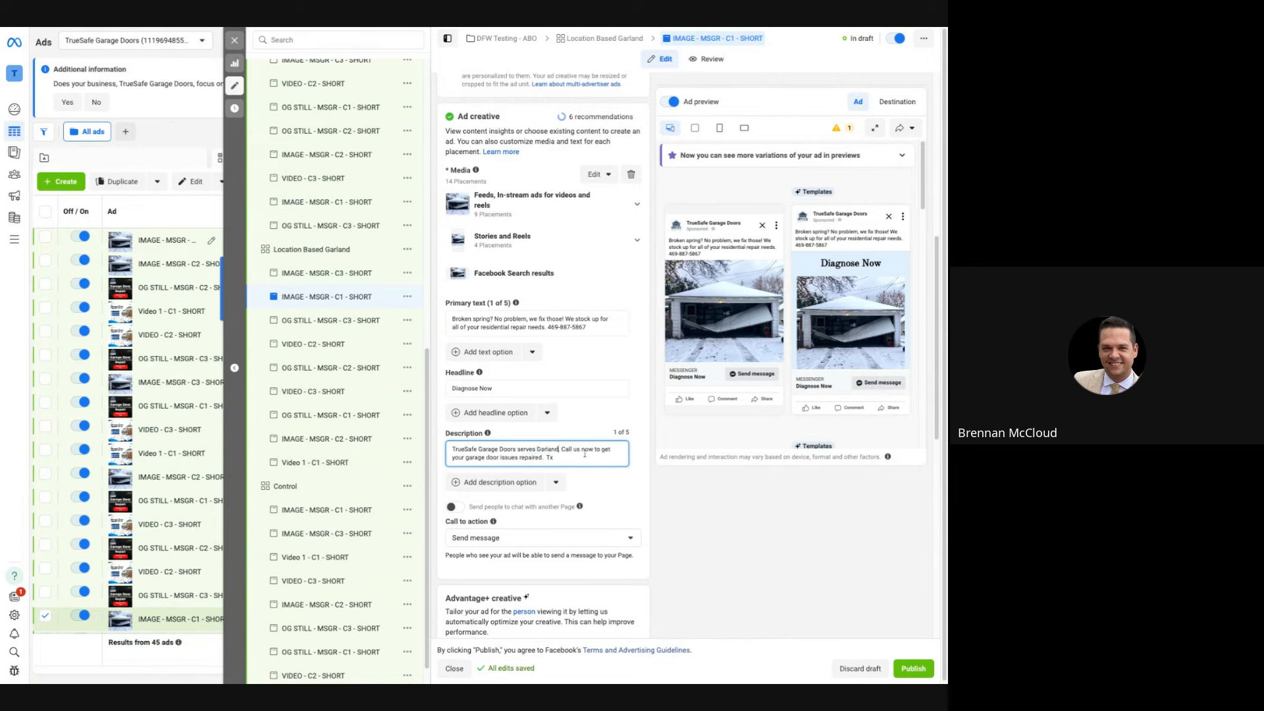
scroll(556, 525, "down", 1)
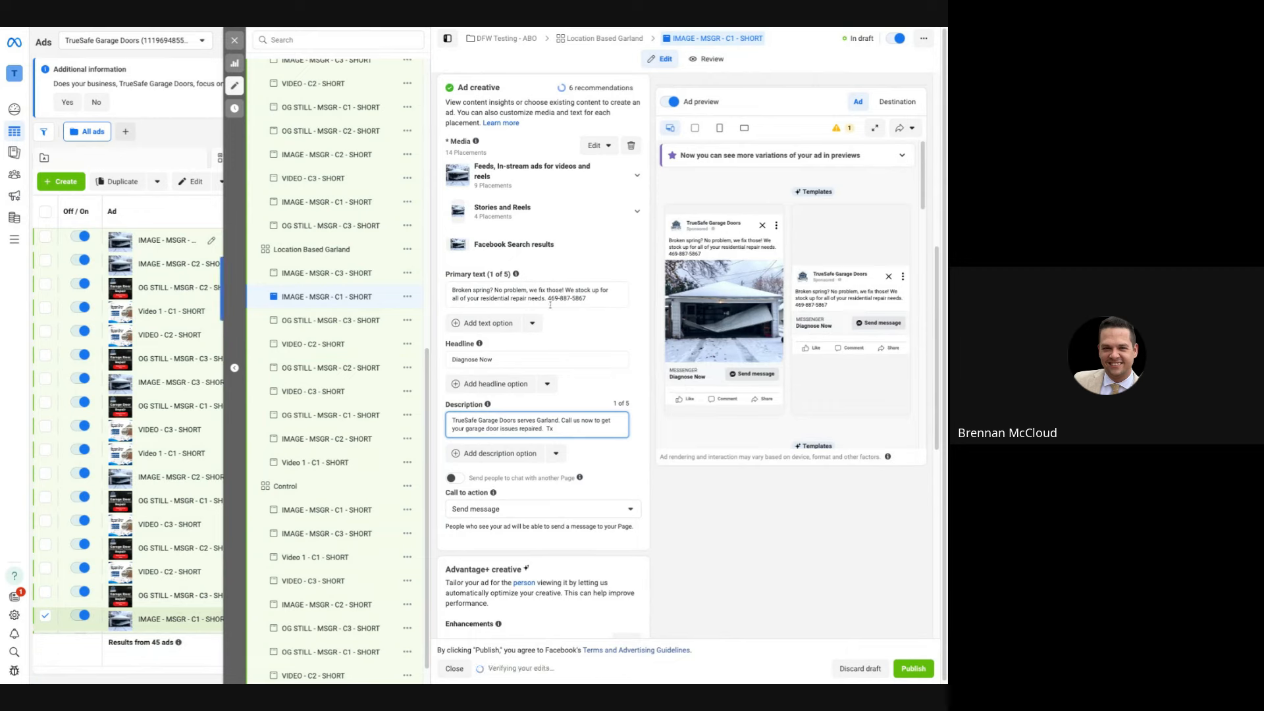
Replace "McKinney" with "Garland" in the primary text of the Garland ad set's IMAGE - MSGR - C3 - SHORT
left_click(330, 275)
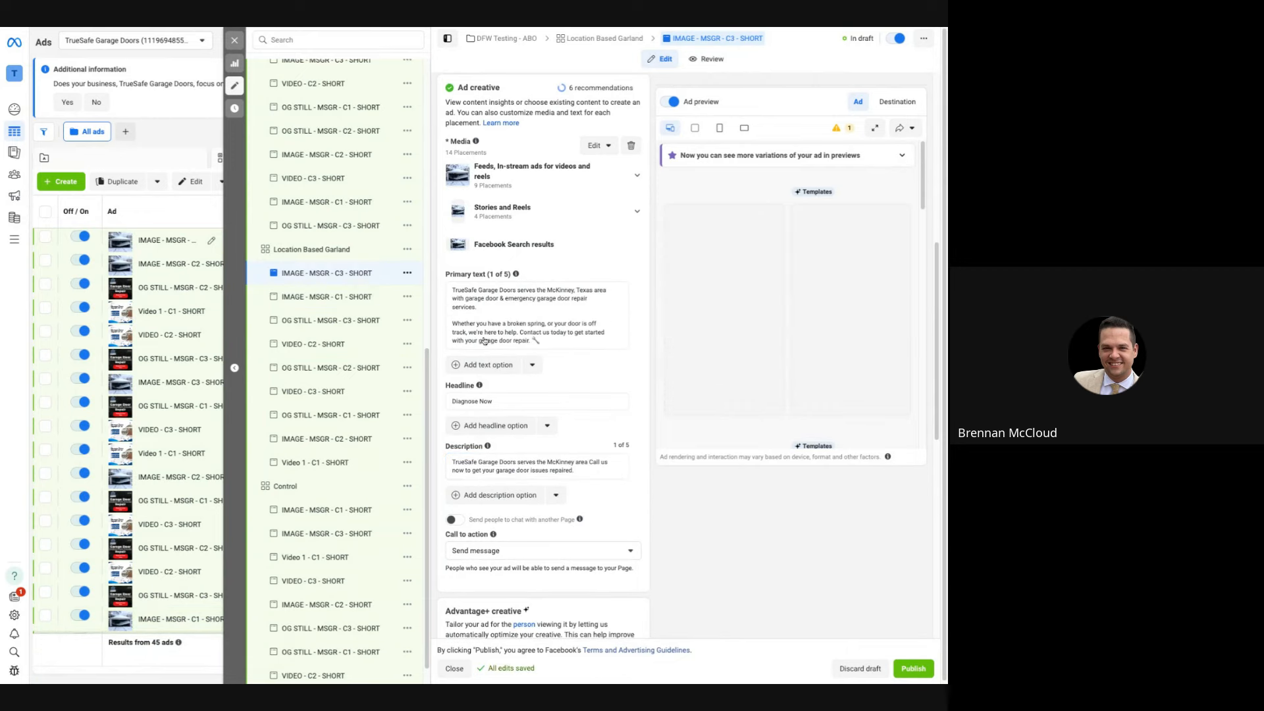
double_click(560, 290)
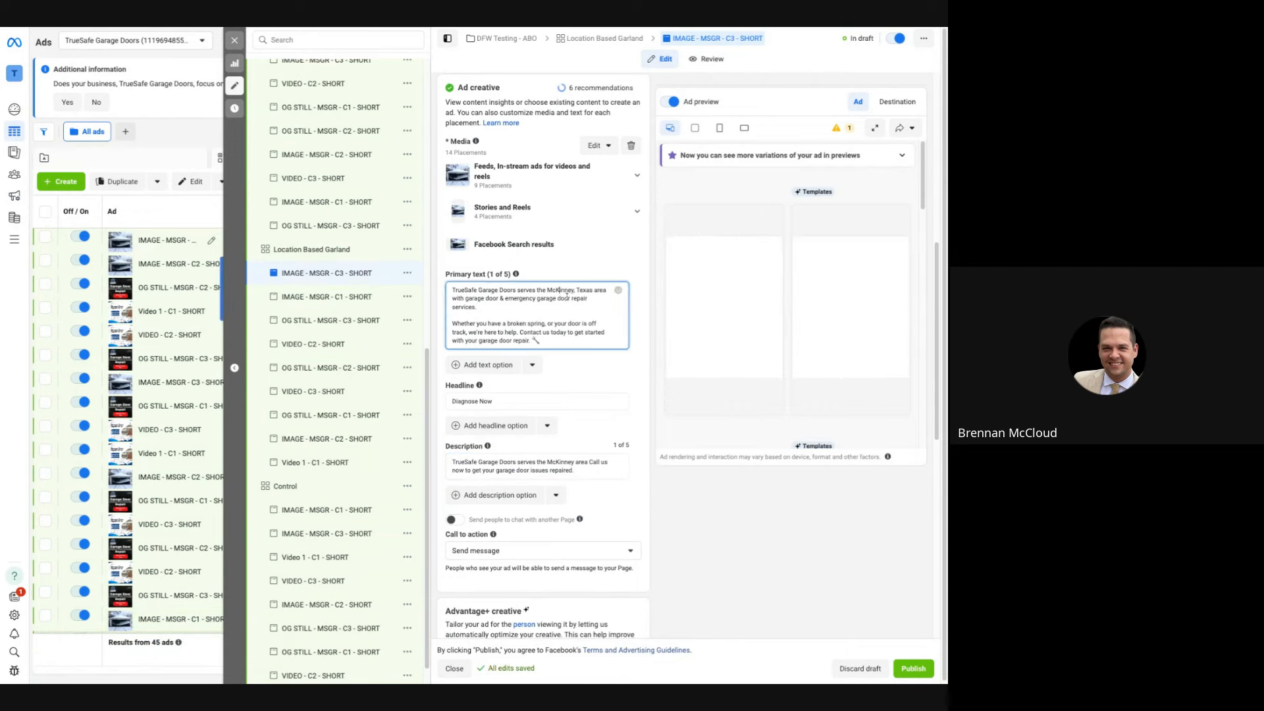
type("Garland")
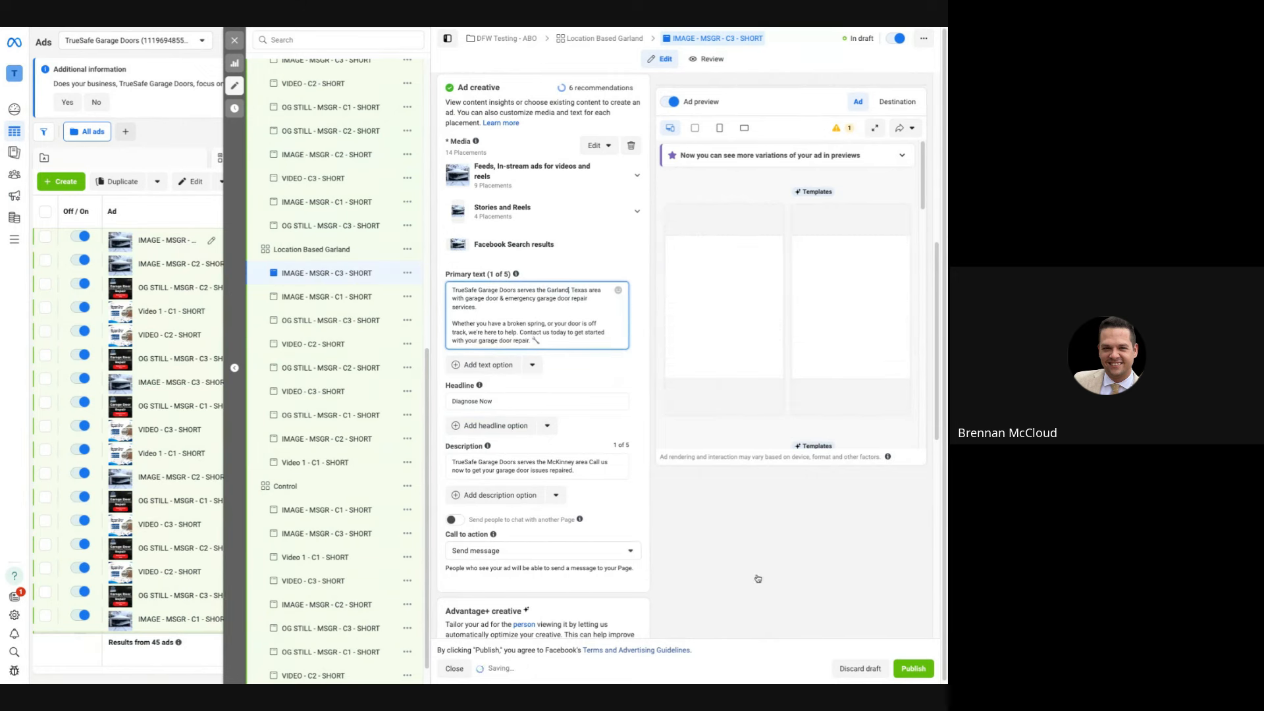
Collapse the AI text suggestions and replace "McKinney" with "Garland" in the description of IMAGE - MSGR - C3 - SHORT
scroll(516, 373, "down", 2)
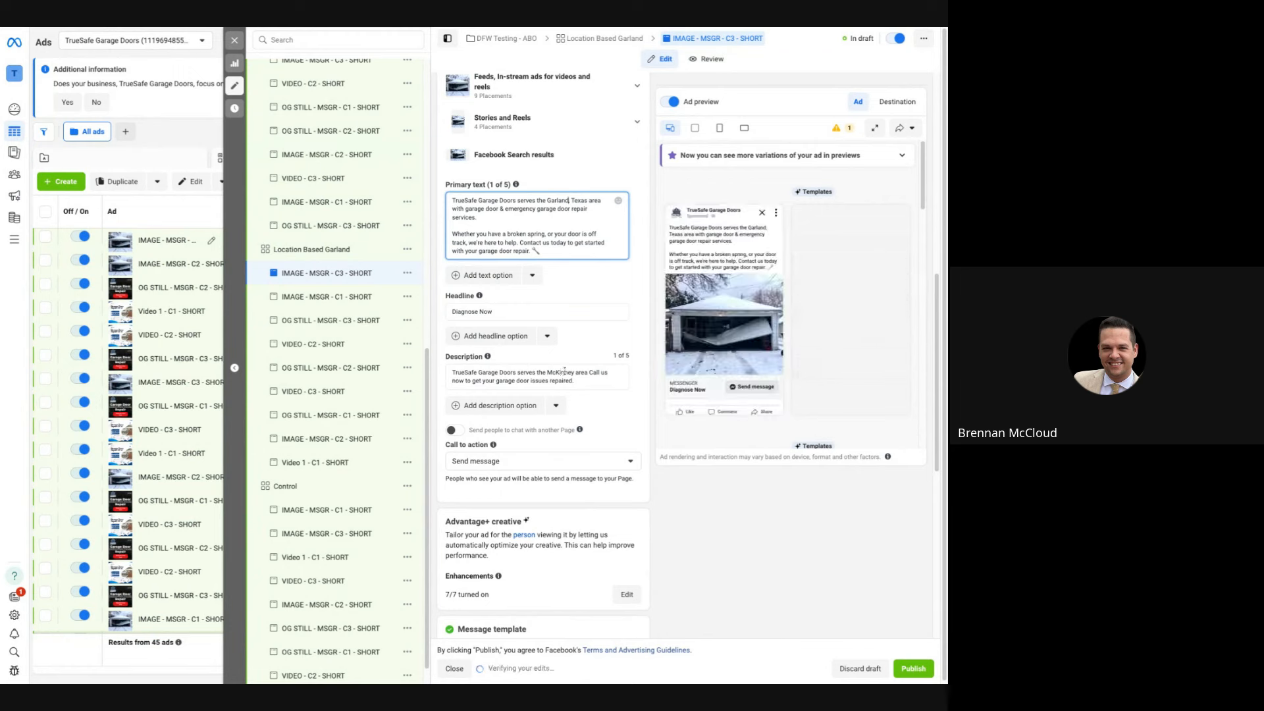
left_click(633, 308)
left_click(636, 412)
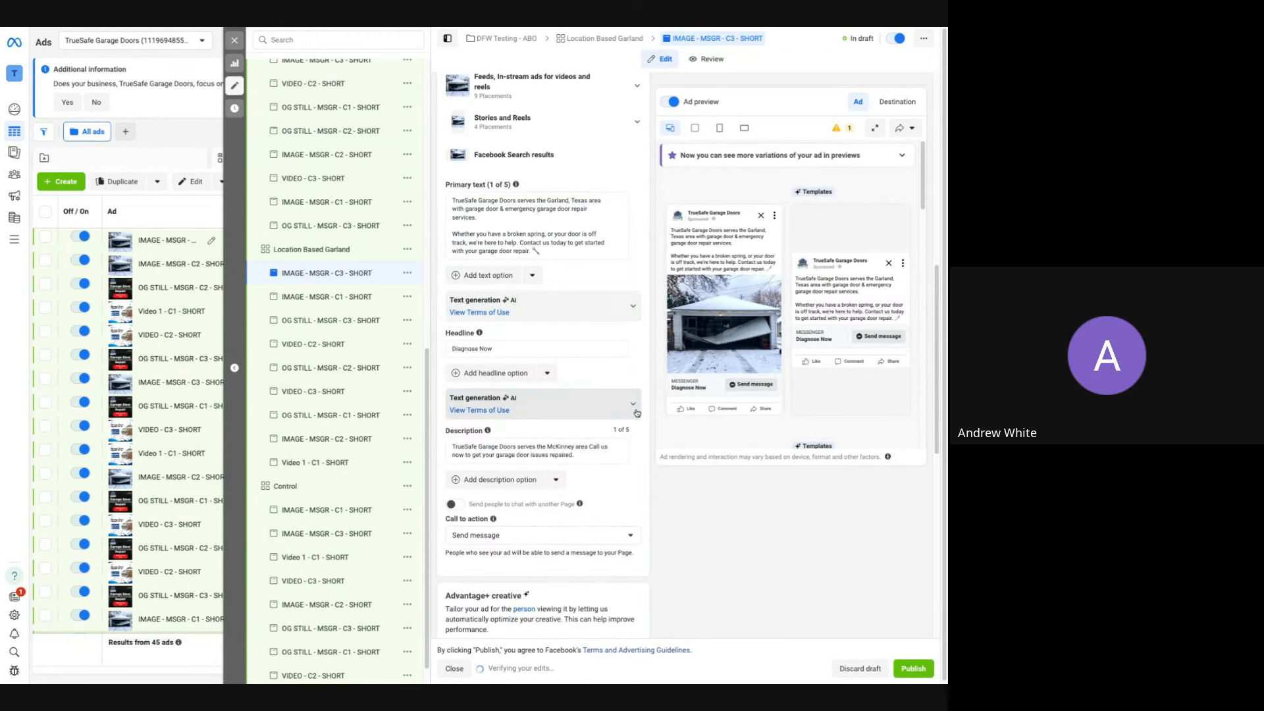
left_click(568, 451)
double_click(568, 450)
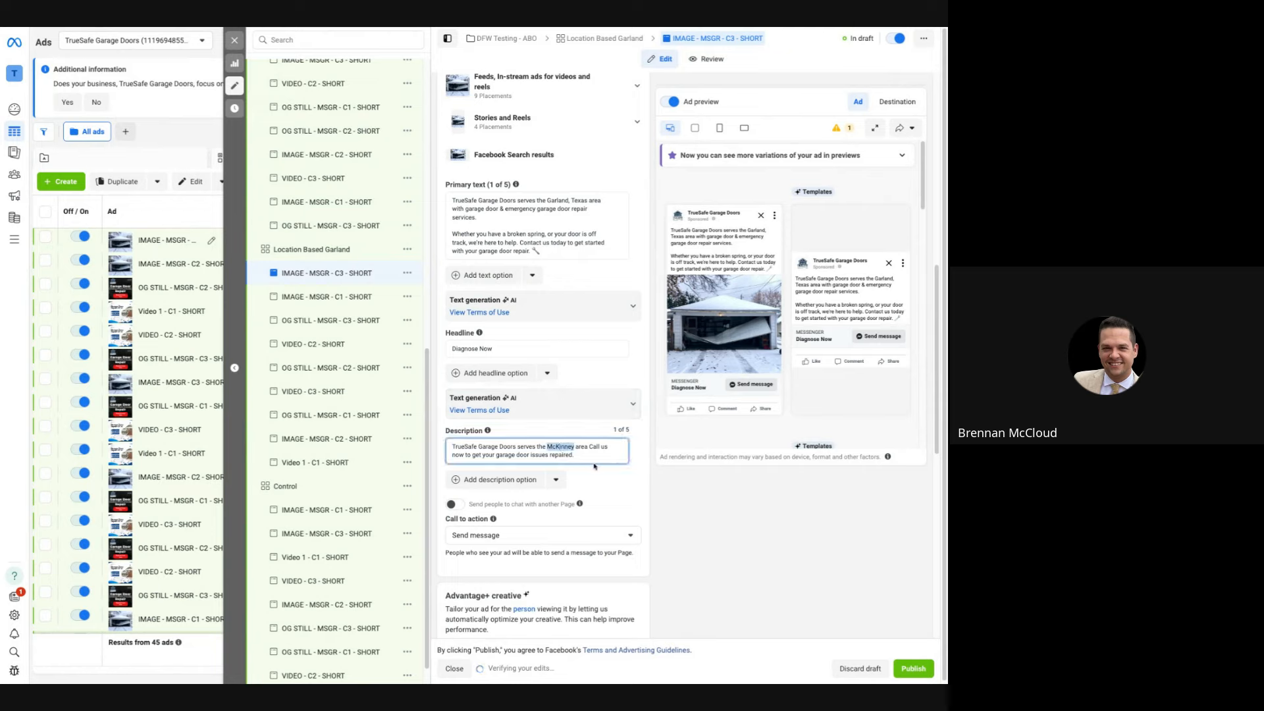
type("Garland")
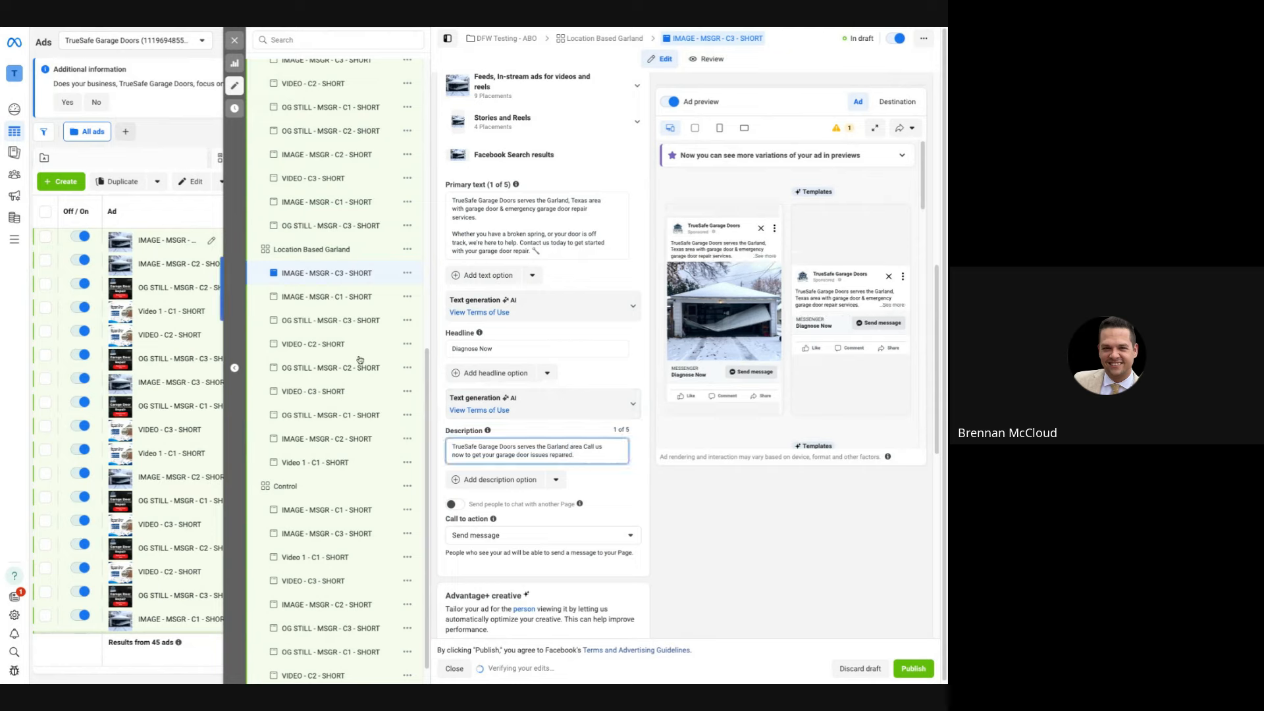
Replace "Dallas Fort Worth and Collin County." with "Garland" in the description of the Garland ad set's VIDEO - C2 - SHORT
left_click(340, 347)
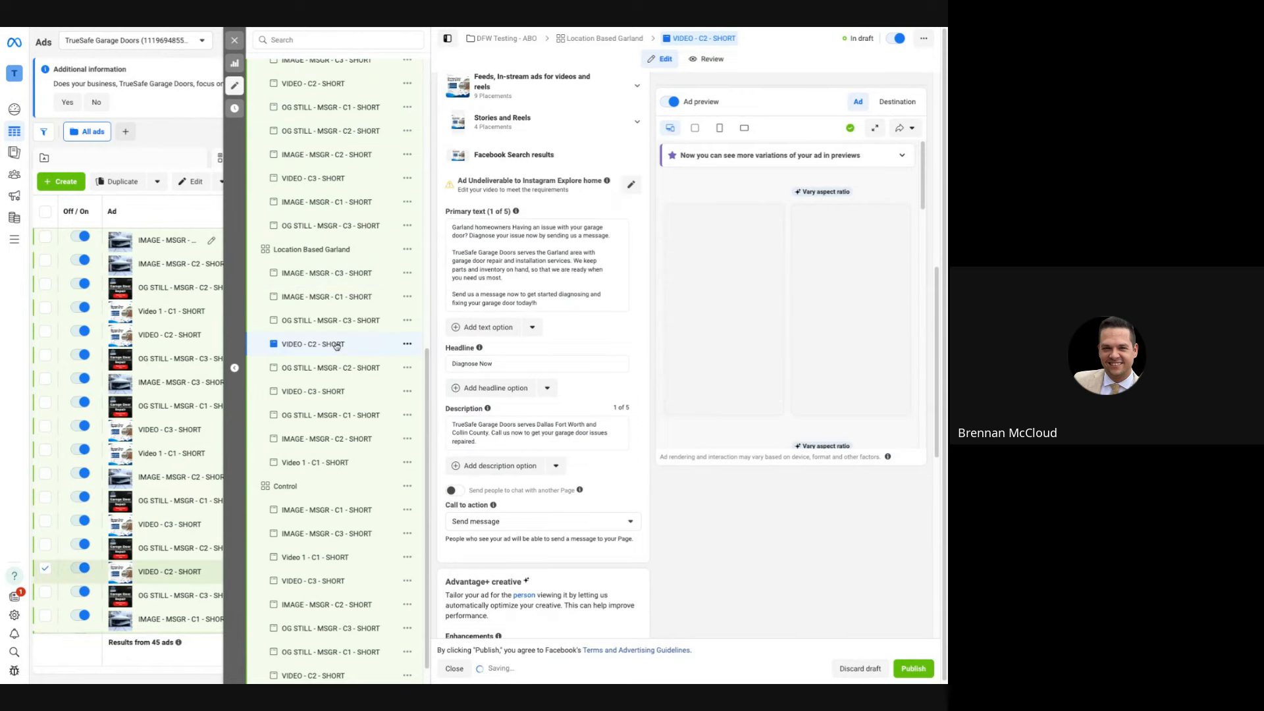
scroll(610, 411, "down", 1)
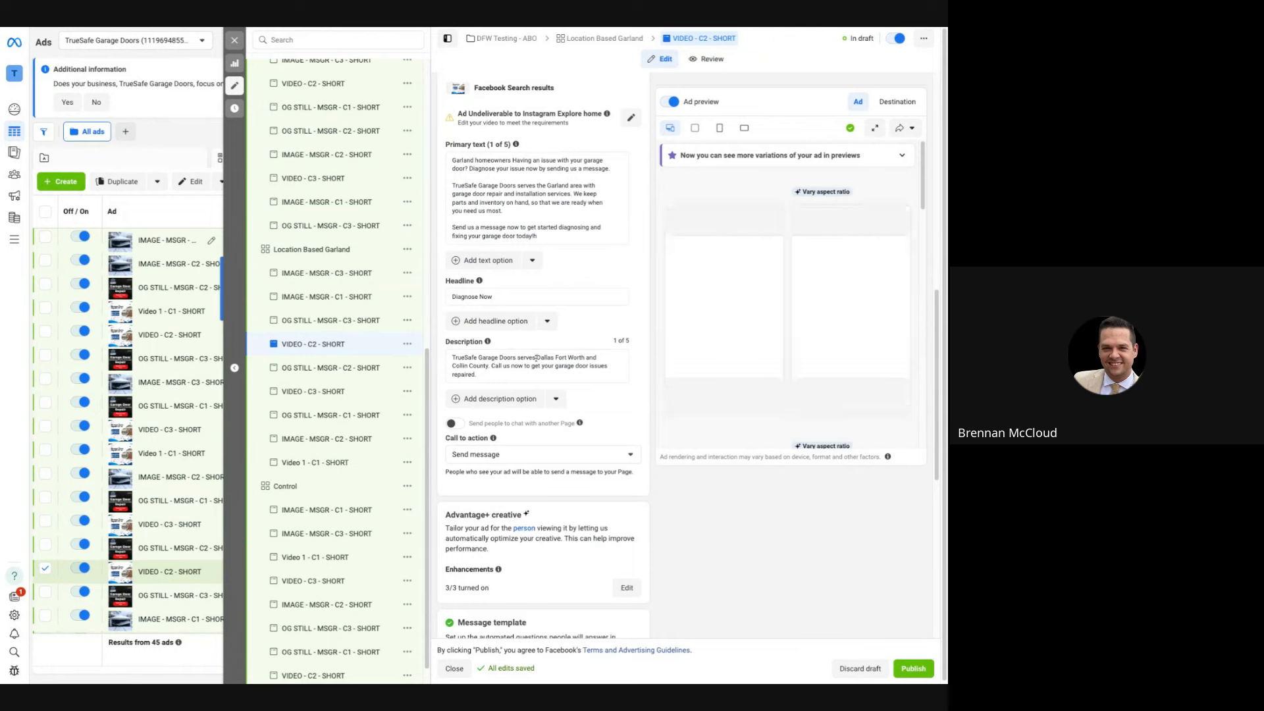
left_click_drag(537, 358, 585, 358)
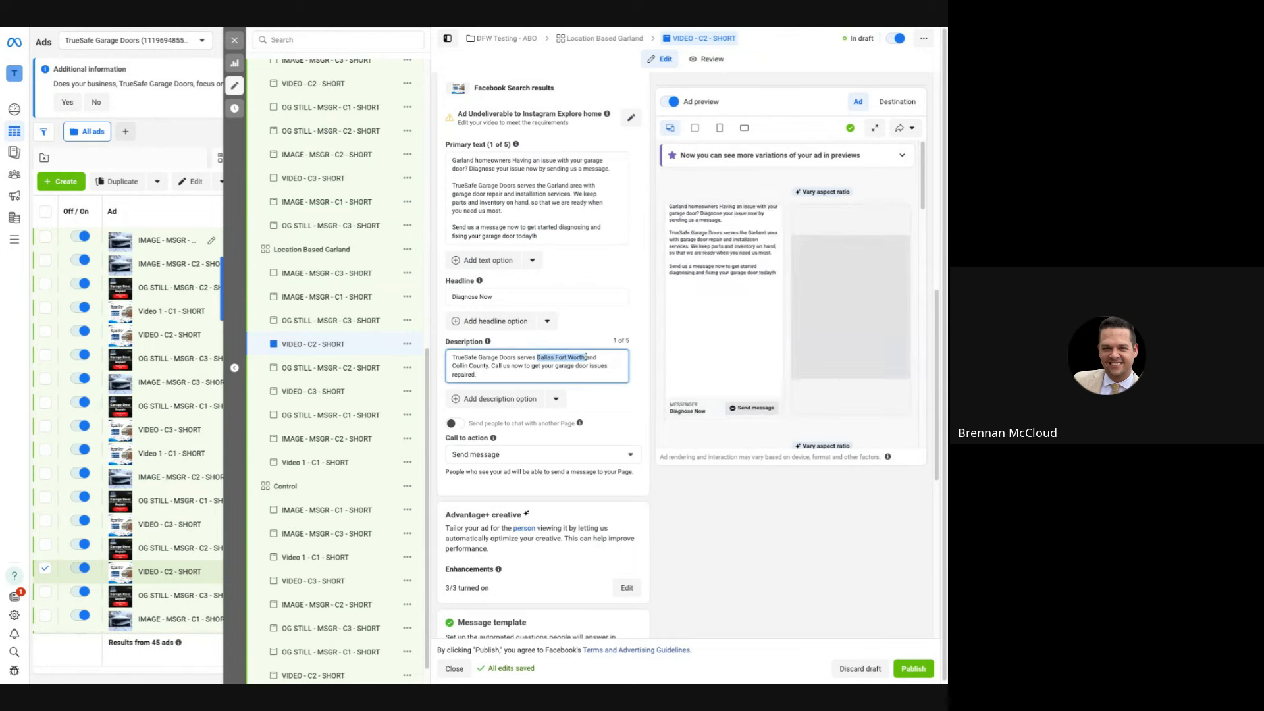
type("Garland")
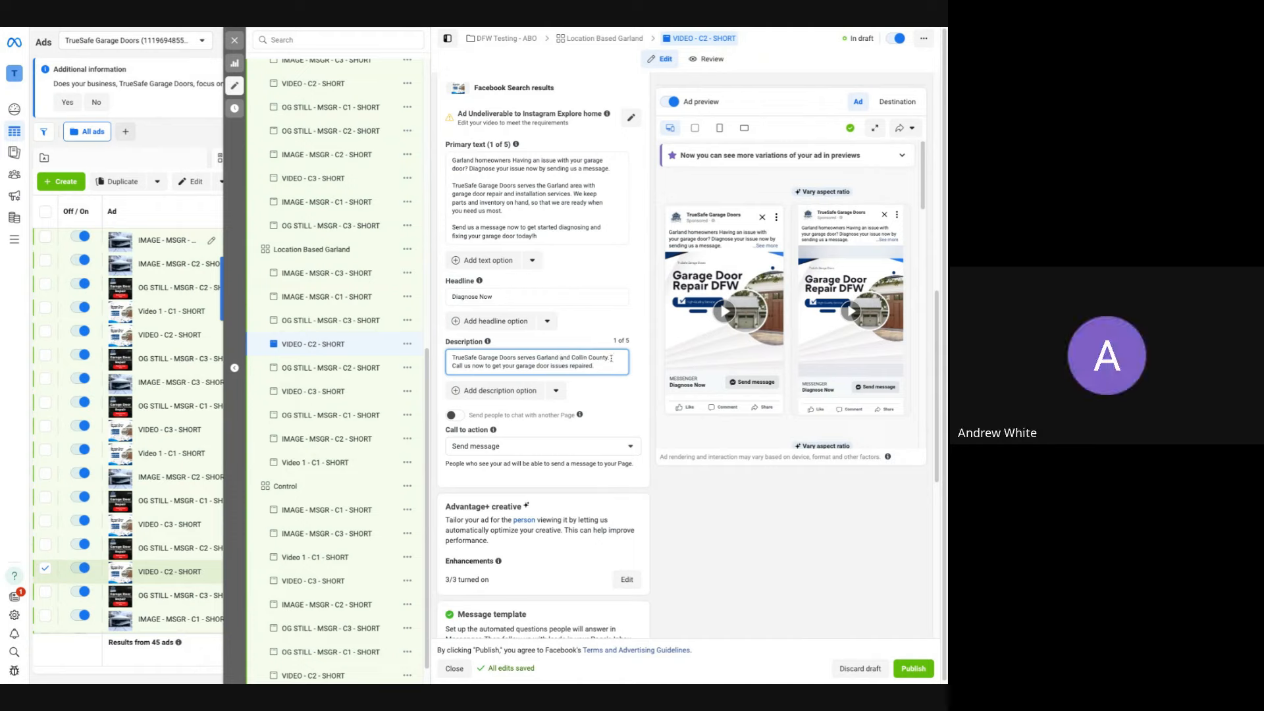
left_click_drag(559, 358, 615, 358)
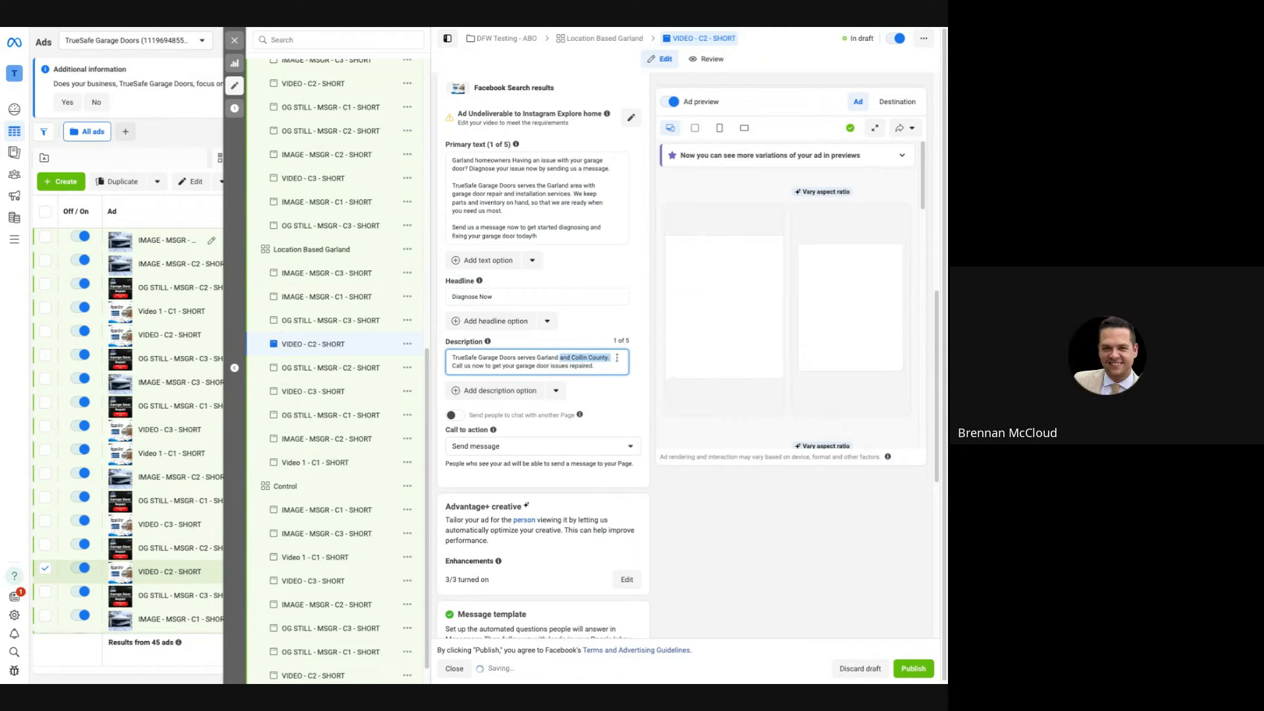
key("BackSpace")
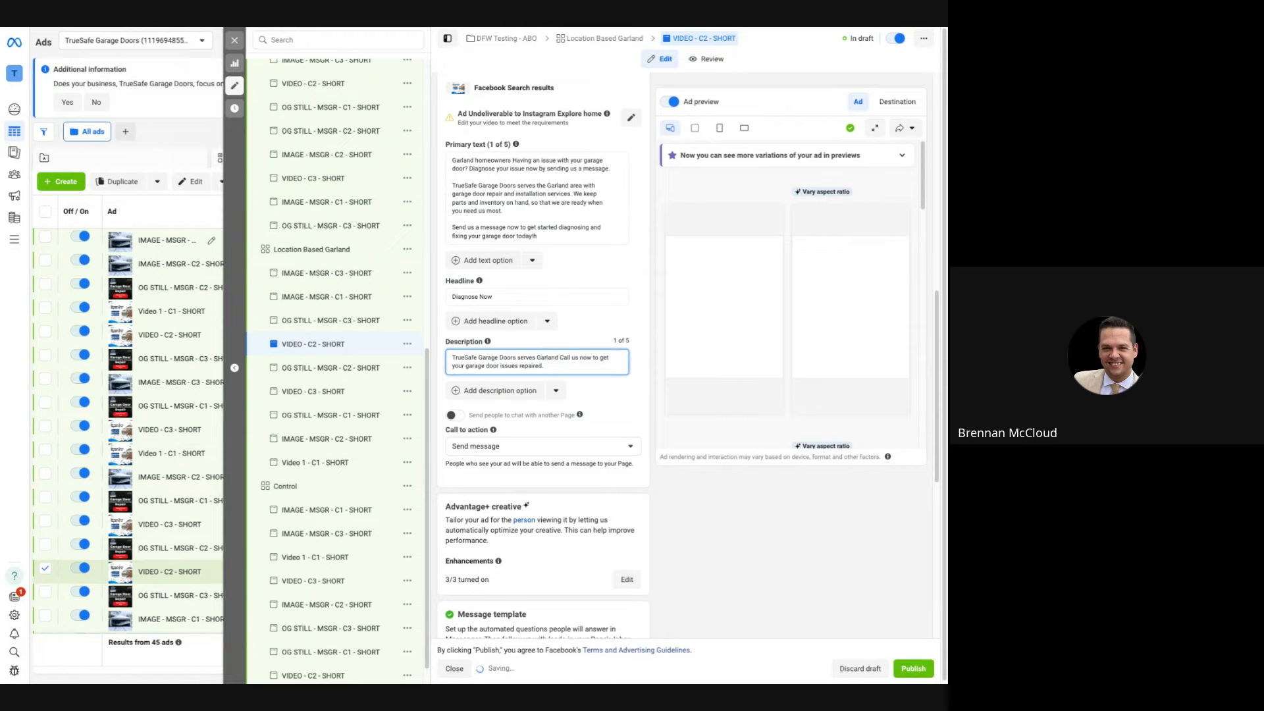
Reword the service area in the VIDEO - C2 - SHORT description as "the Garland area."
left_click(537, 358)
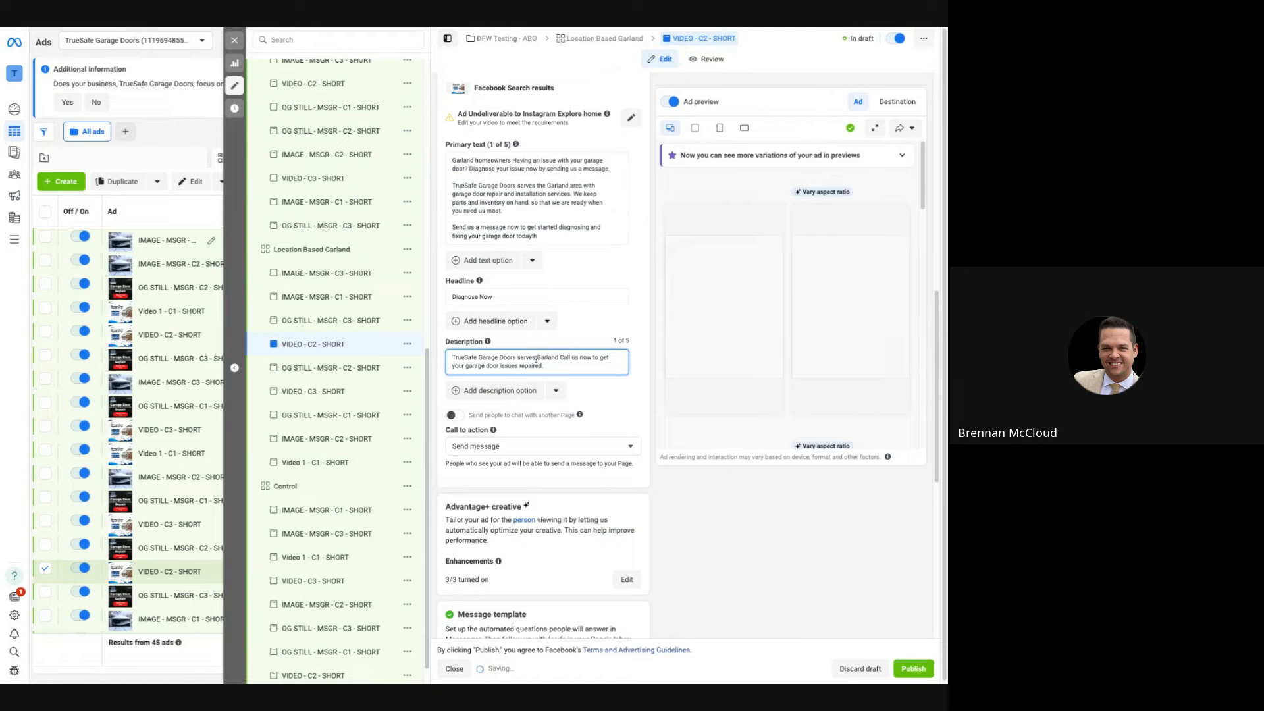
type("the")
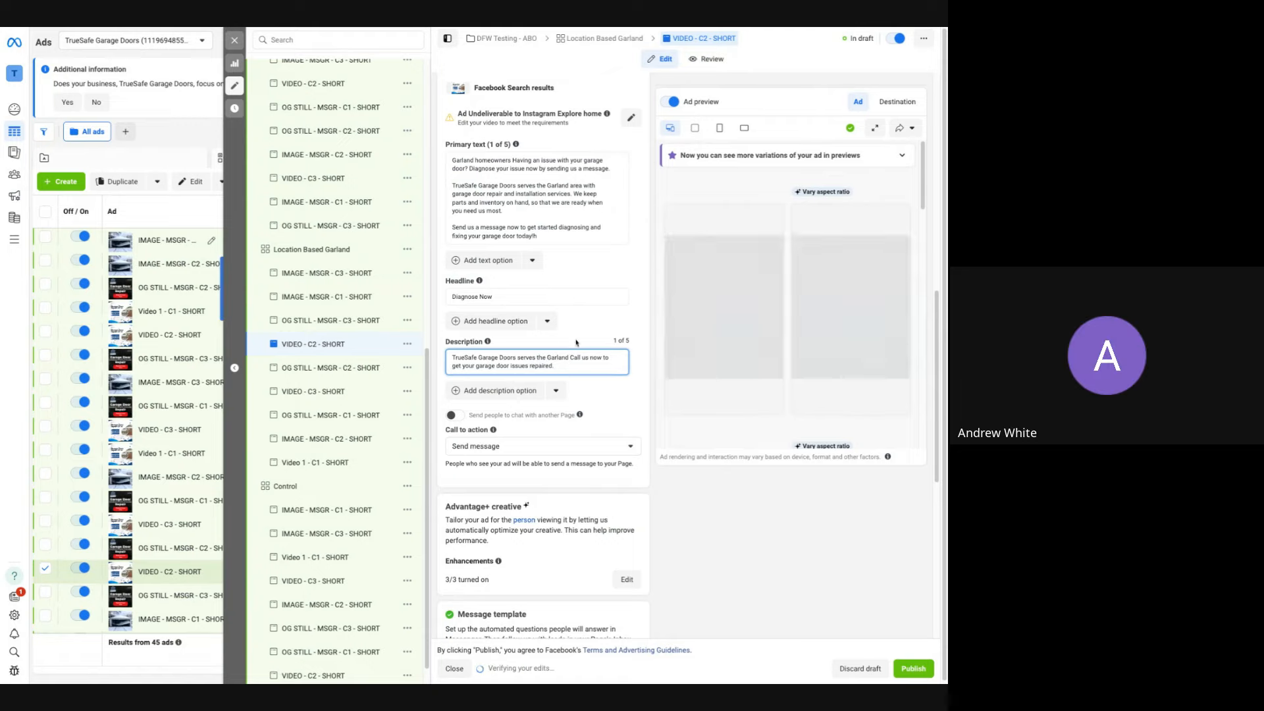
left_click(567, 358)
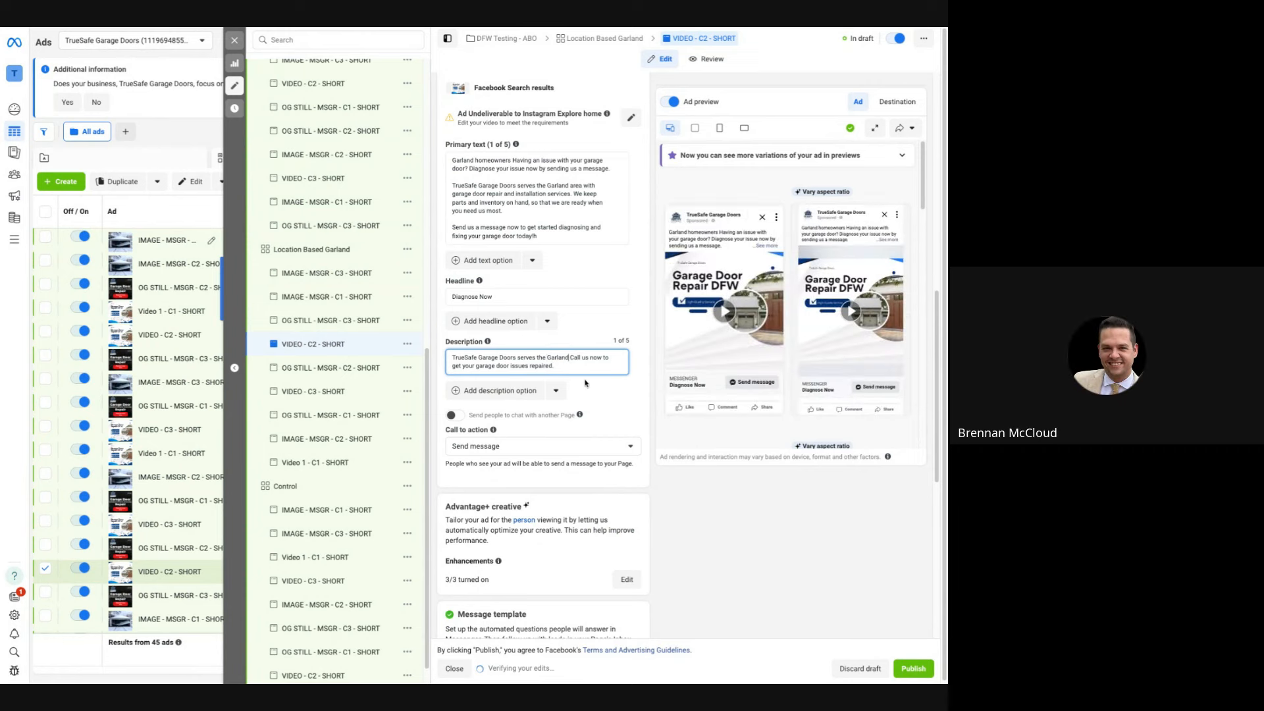
type("area")
left_click(580, 370)
type(".")
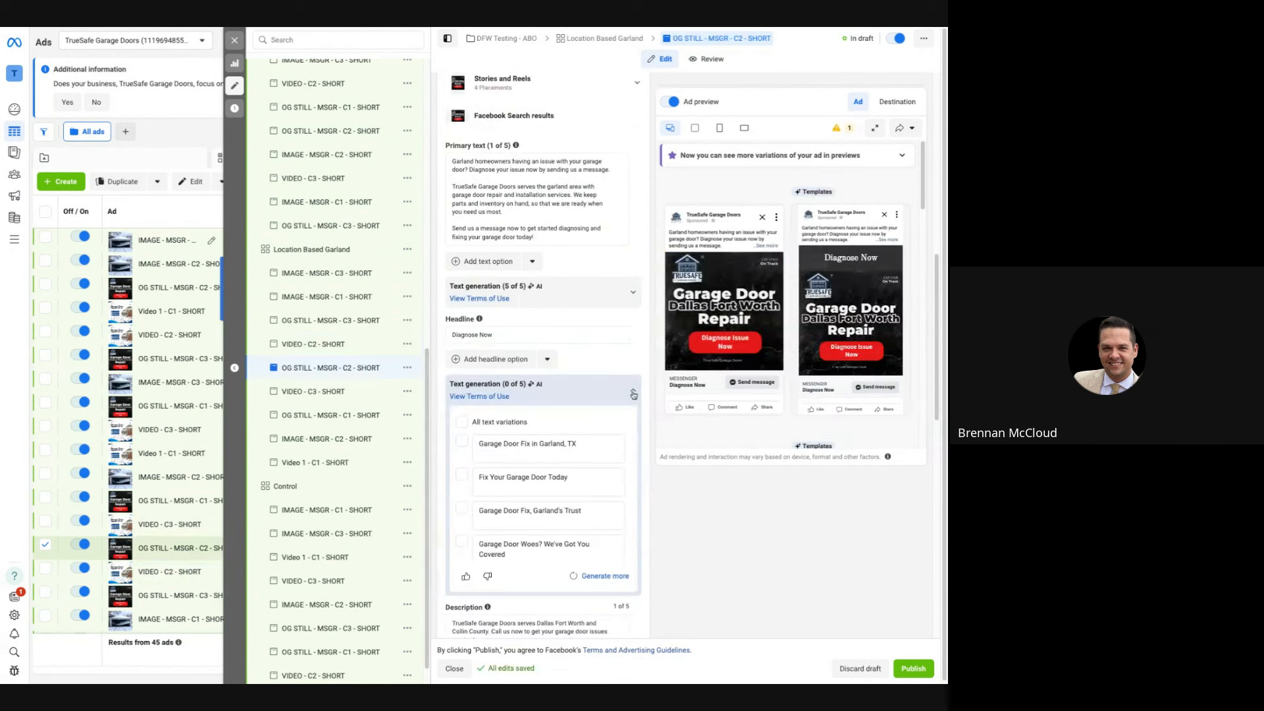
Replace "Dallas Fort Worth and Collin County" with "Garland, Tx" in the description of the Garland ad set's OG STILL - MSGR - C2 - SHORT
left_click(632, 395)
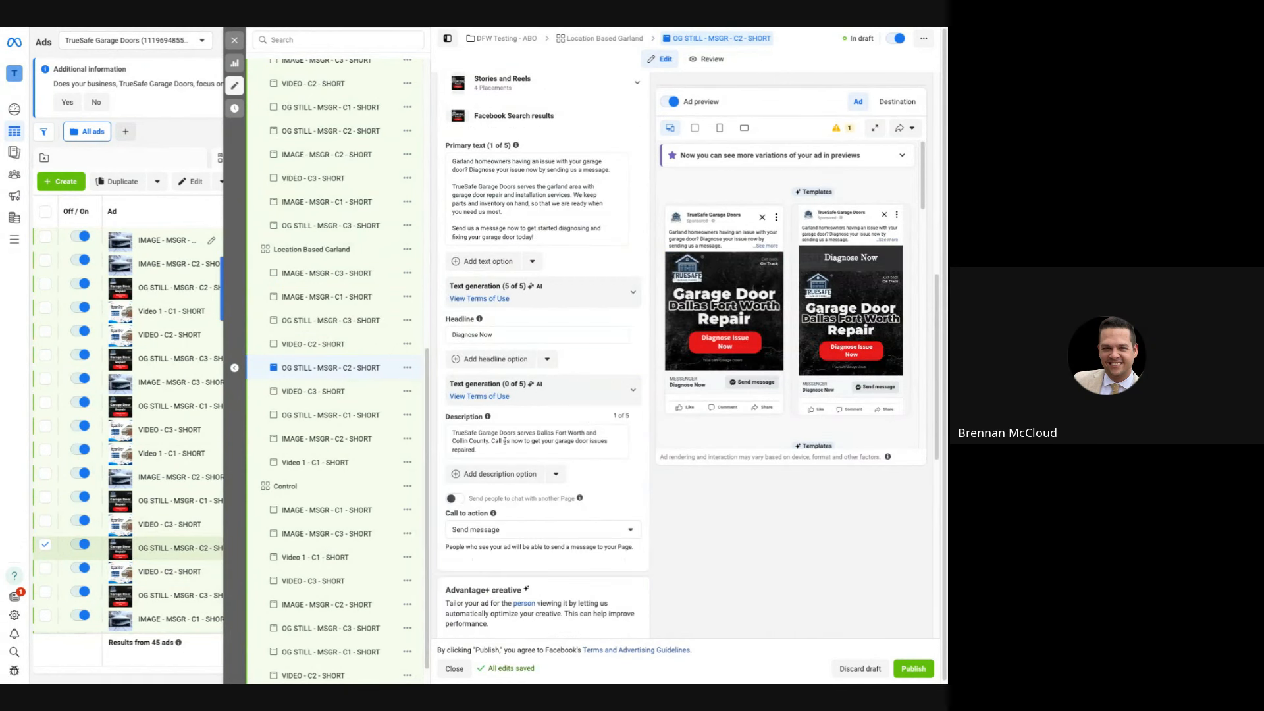
left_click_drag(537, 432, 598, 433)
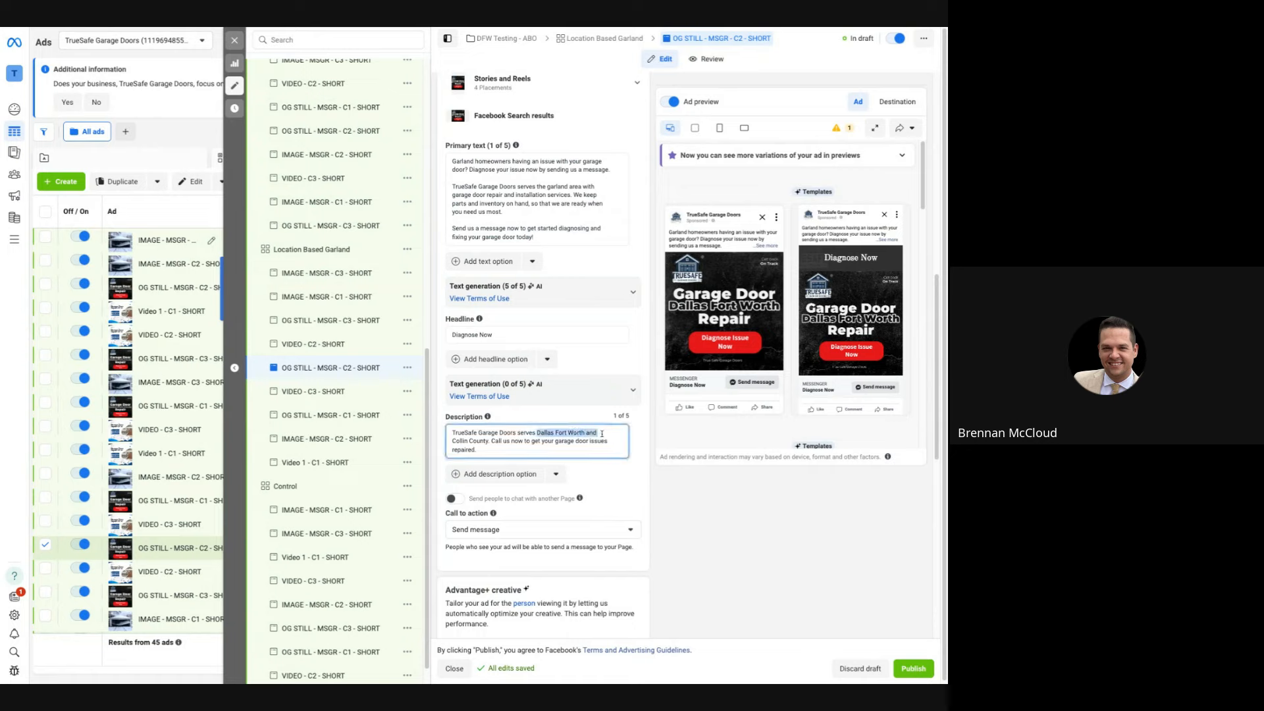
left_click_drag(487, 441, 489, 445)
key("BackSpace")
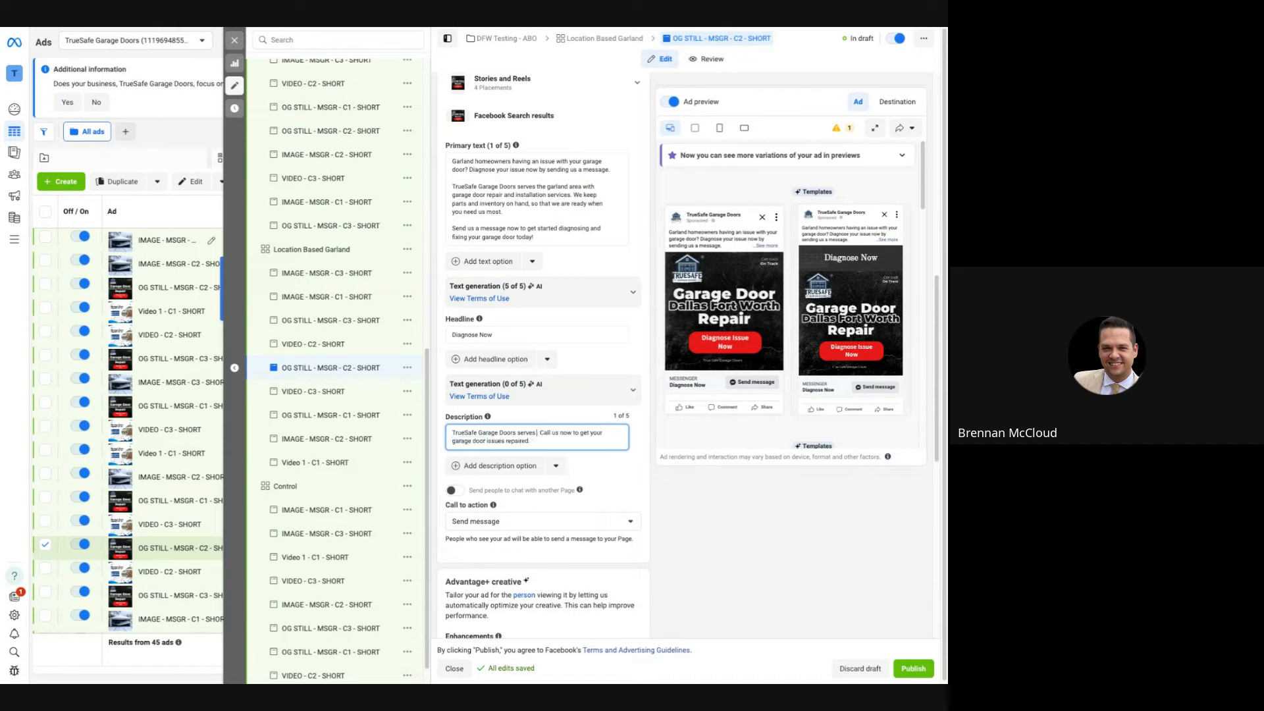
type("garla")
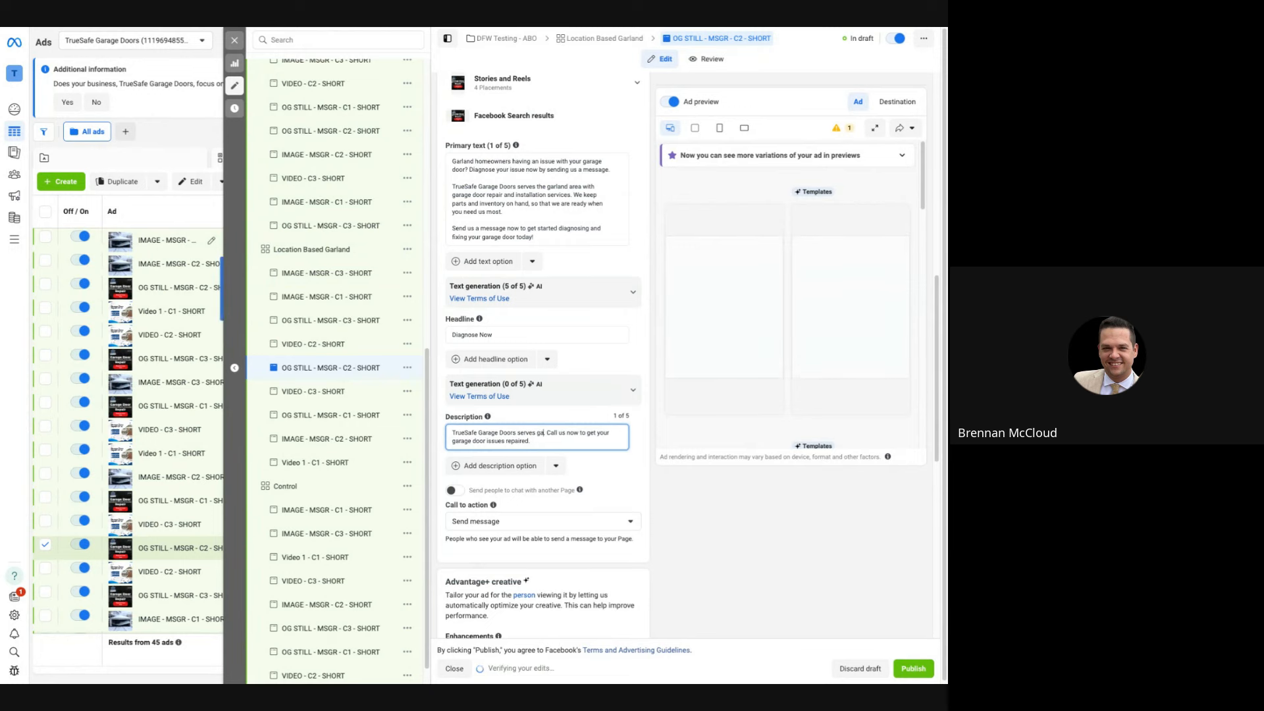
type("nd, Tx")
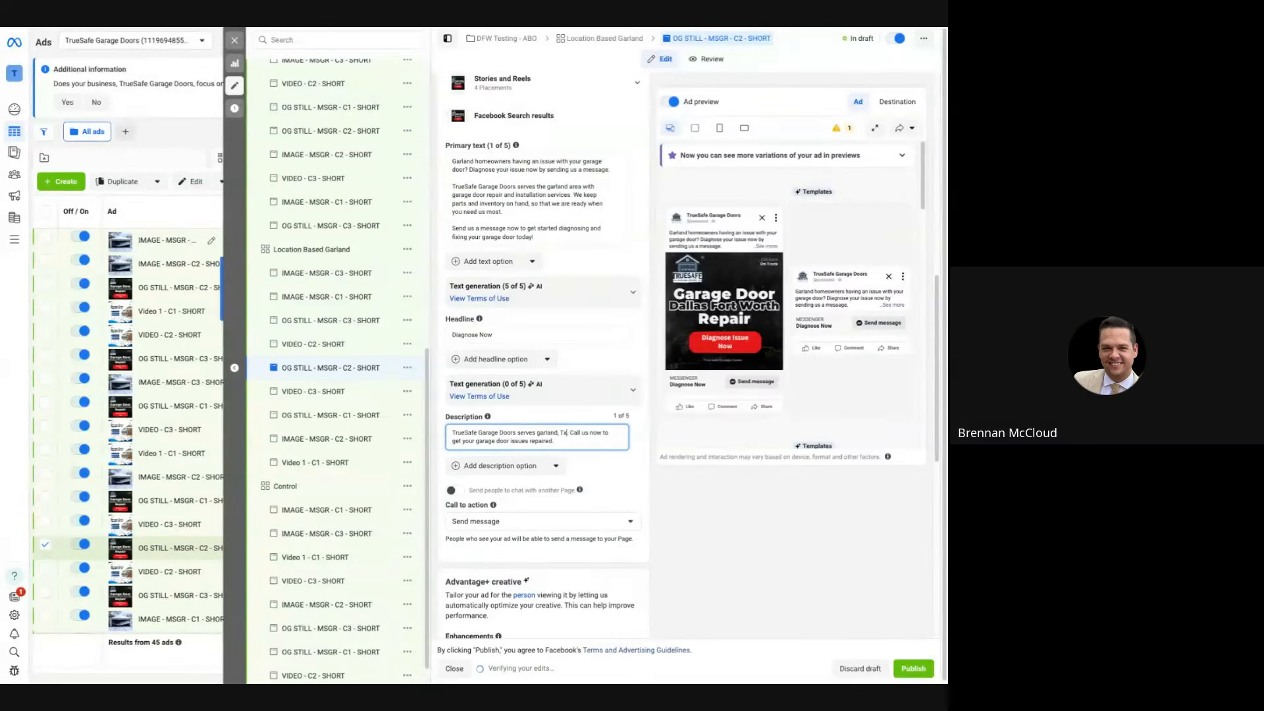
left_click(541, 434)
key("BackSpace")
type("G")
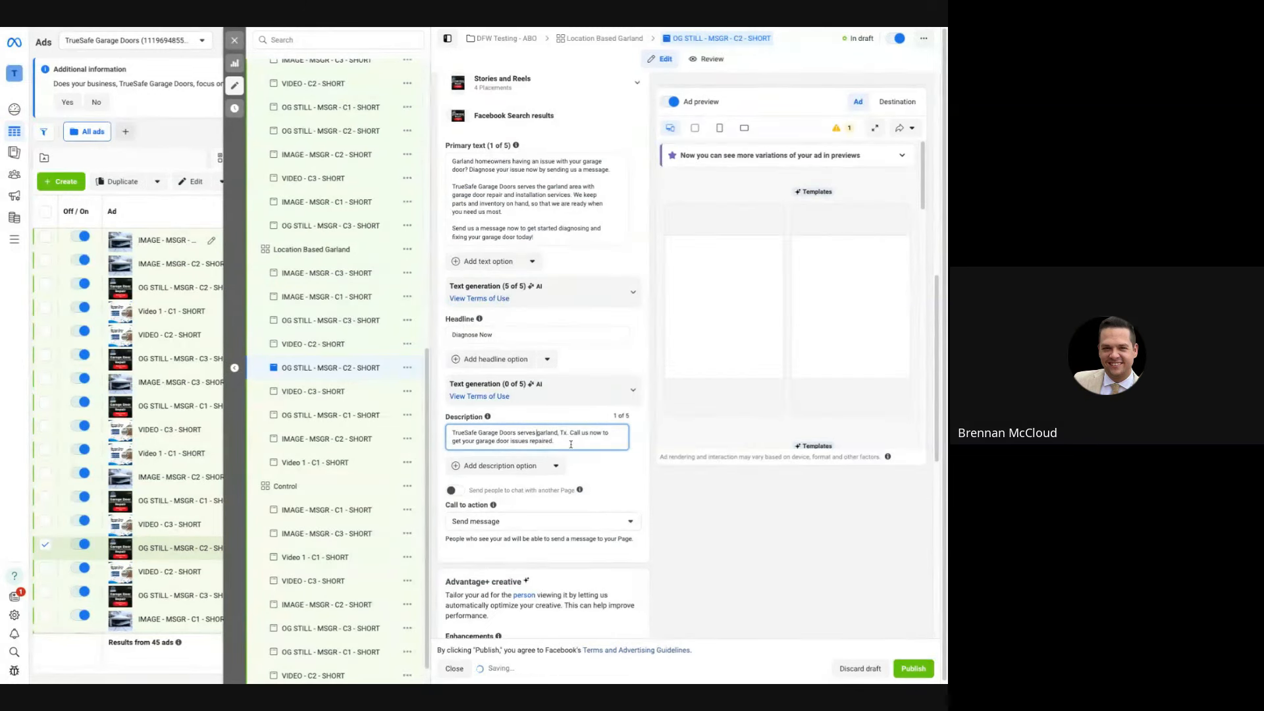
Change the primary text of the Garland ad set's VIDEO - C3 - SHORT to say it serves the "Garland, Texas area"
scroll(658, 473, "up", 1)
scroll(658, 473, "down", 1)
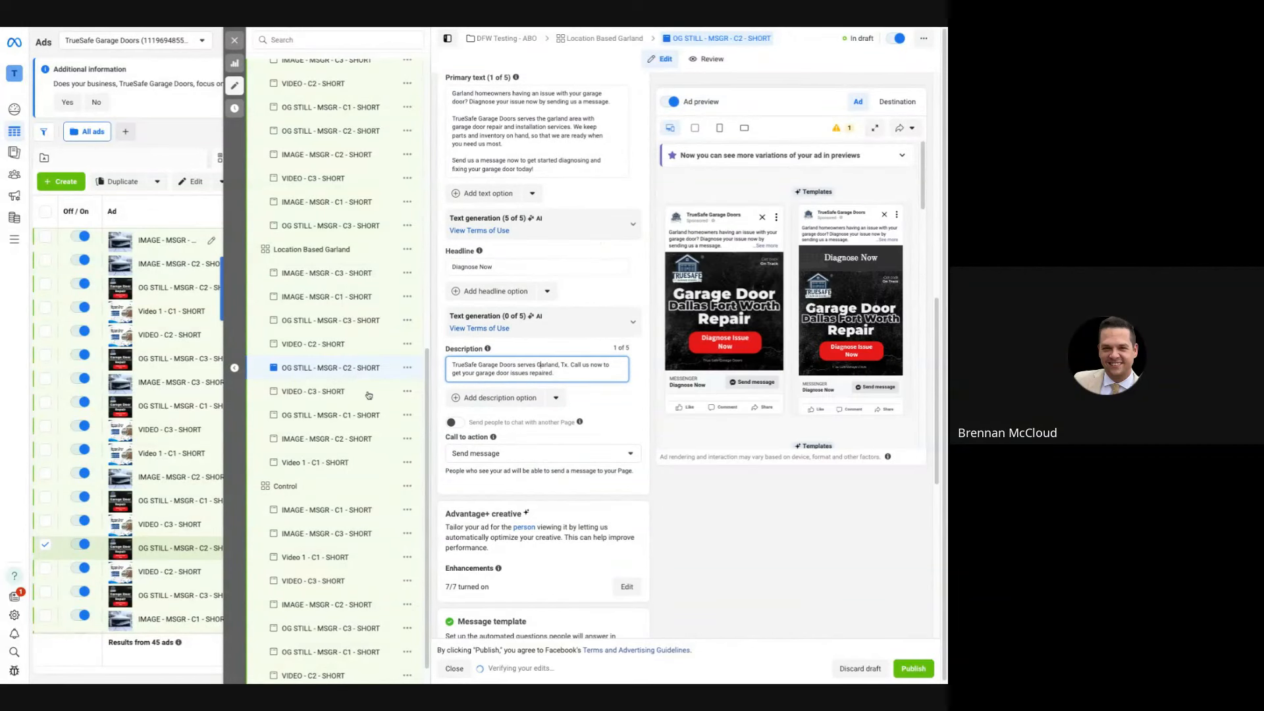
left_click(339, 393)
left_click_drag(547, 131, 598, 133)
type("Garland")
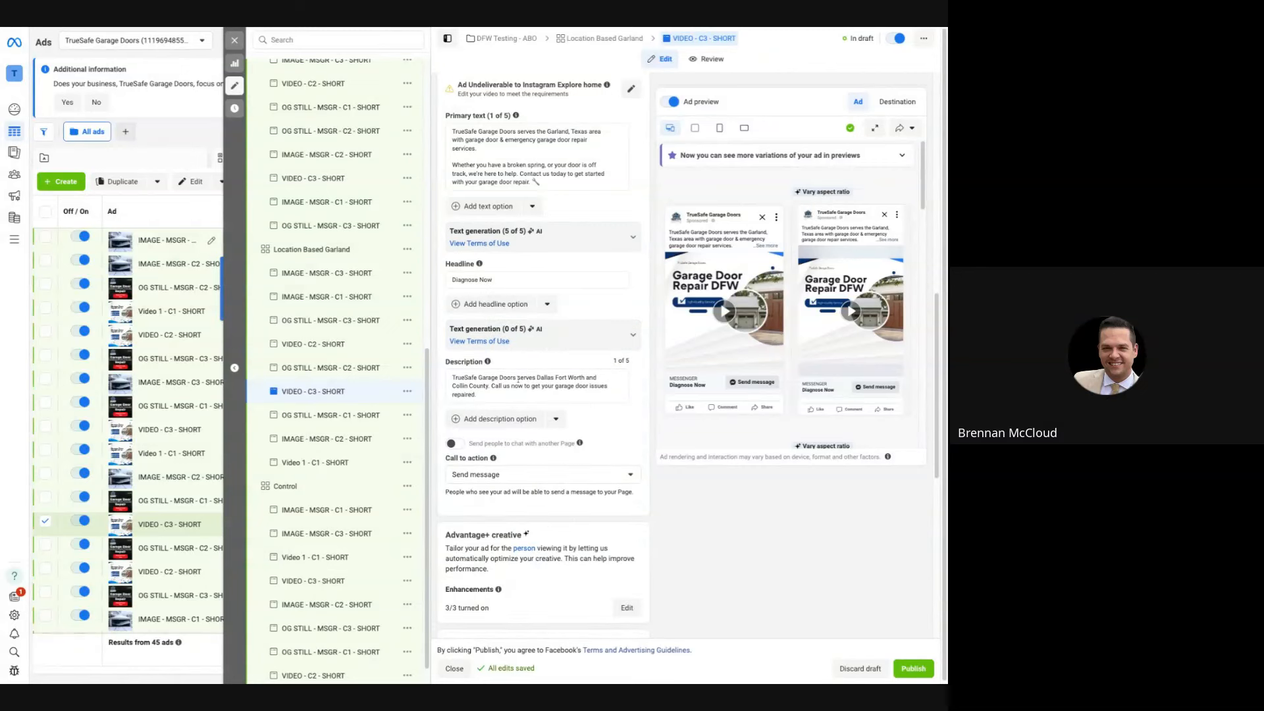
Replace "Dallas Fort Worth and Collin County." with "Garland." in the description of the Garland ad set's VIDEO - C3 - SHORT
left_click_drag(536, 378, 613, 380)
type("Garland")
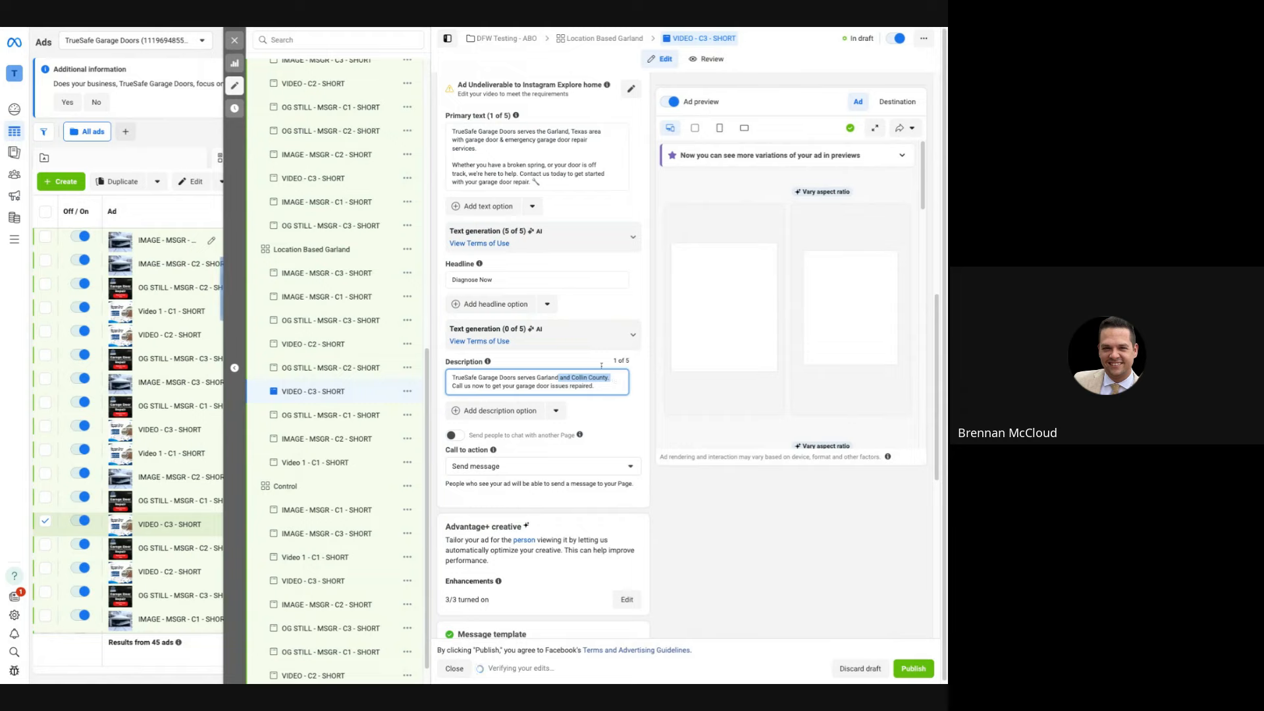
key("BackSpace")
left_click(560, 378)
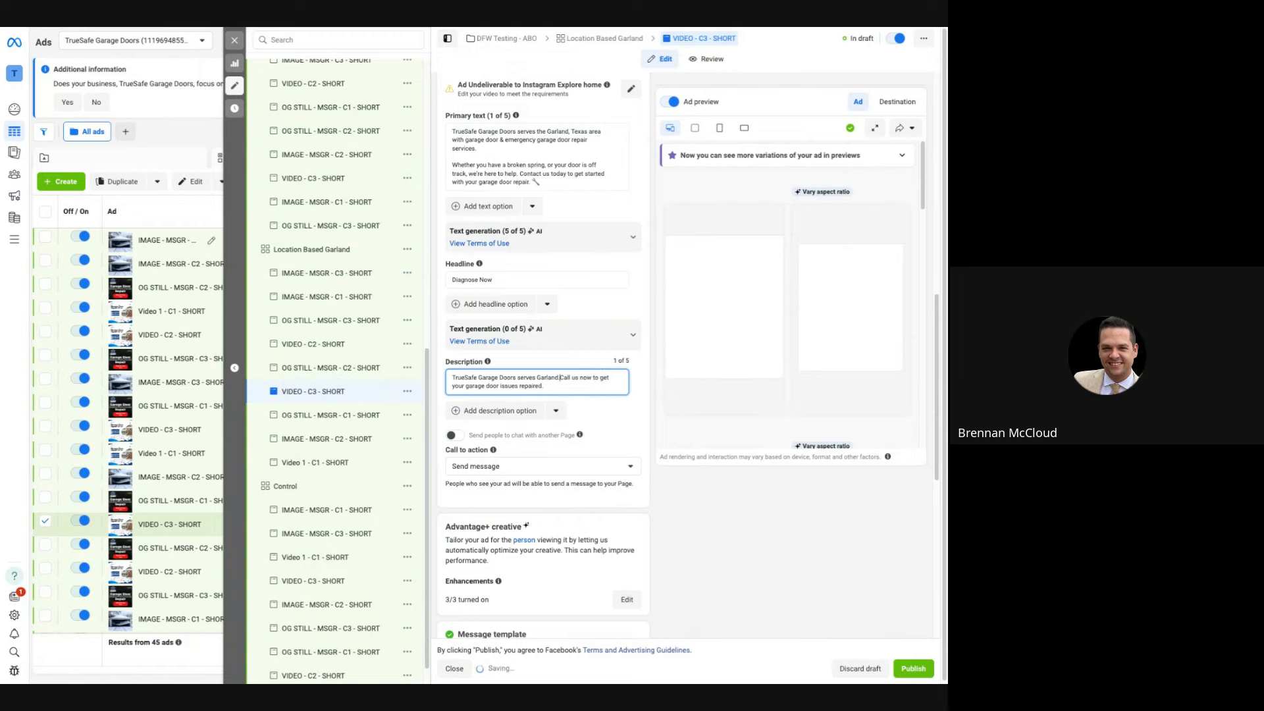
type(".")
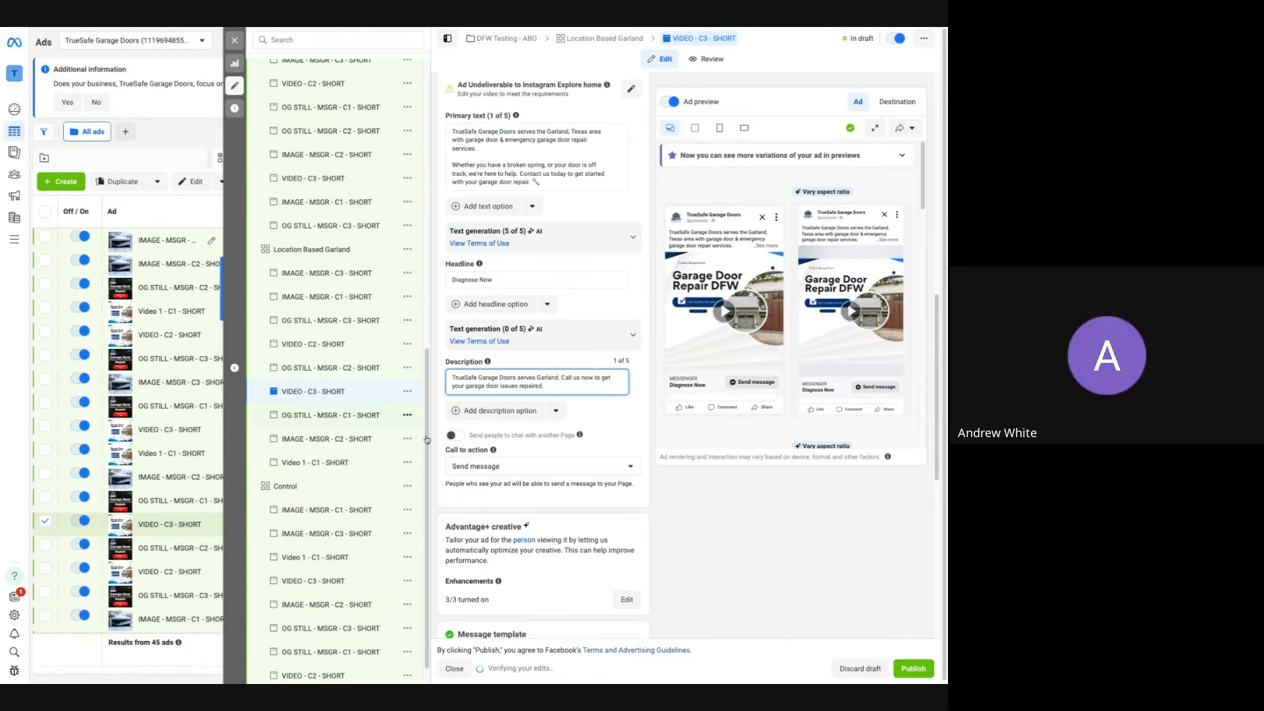
Replace "Dallas Fort Worth and Collin County." with "Garland." in the description of the Garland ad set's OG STILL - MSGR - C1 - SHORT
left_click(368, 415)
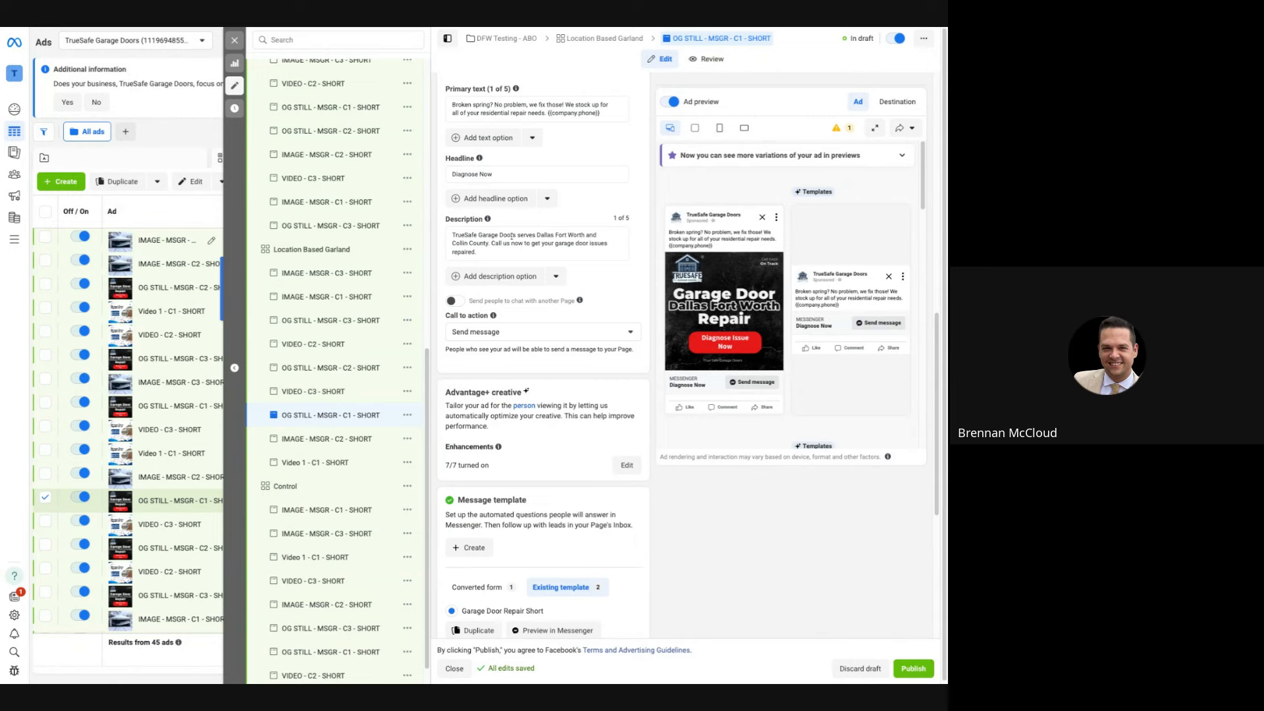
left_click_drag(537, 235, 490, 243)
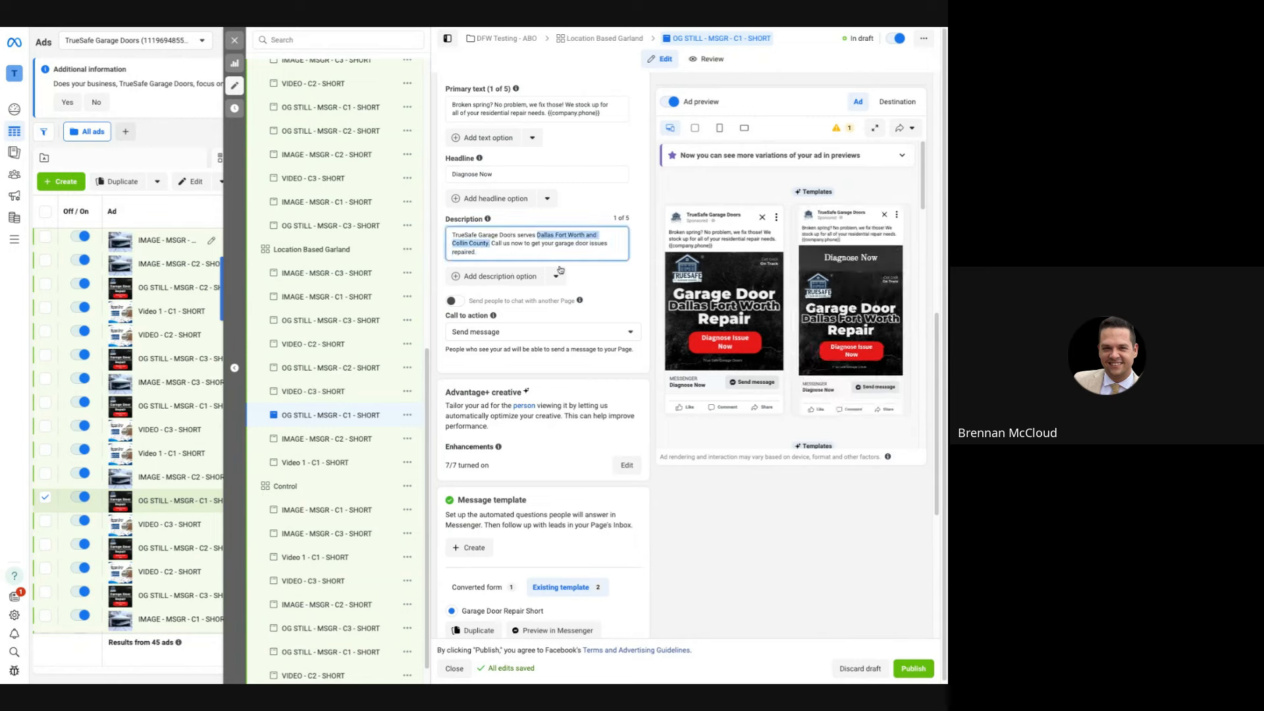
key("BackSpace")
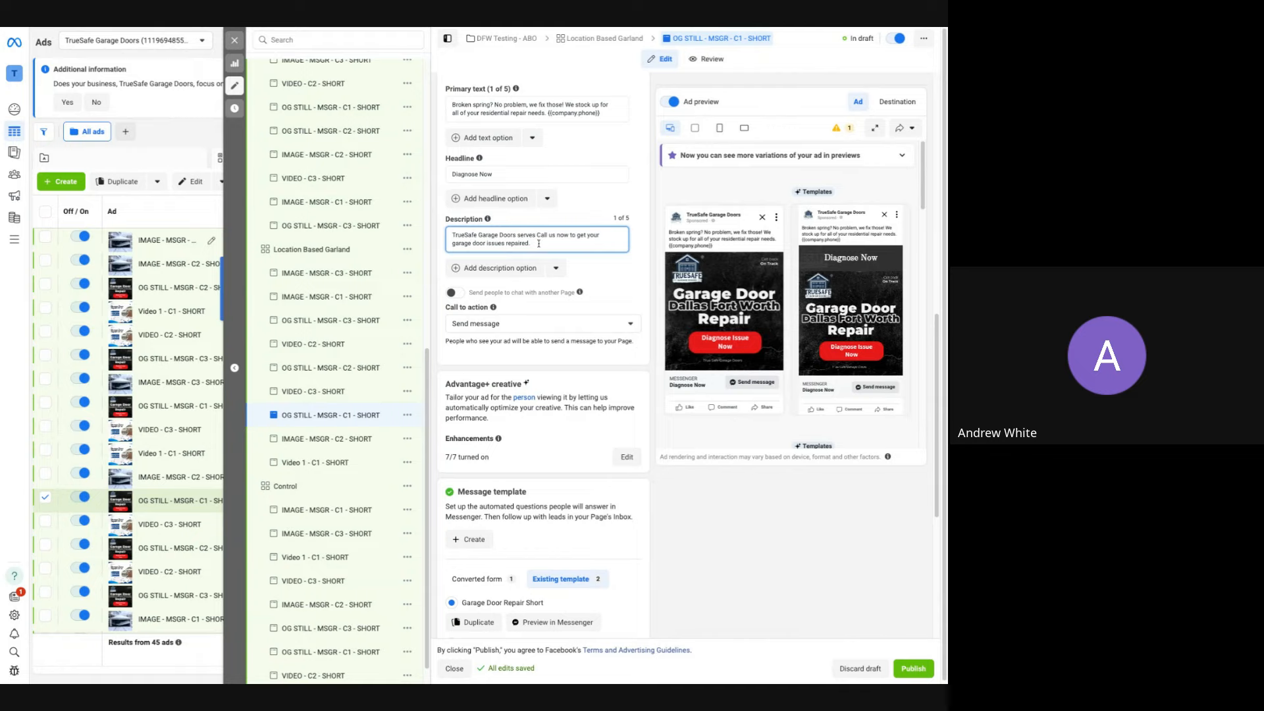
type("Gar")
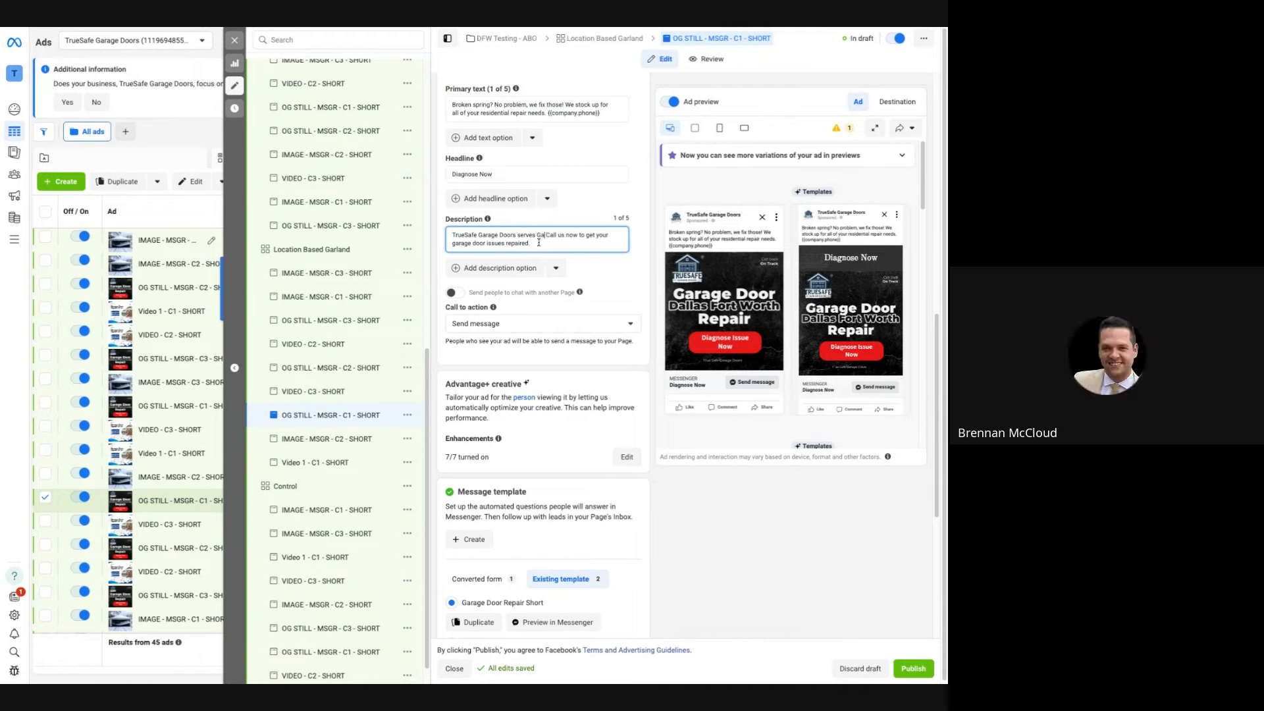
type(" and")
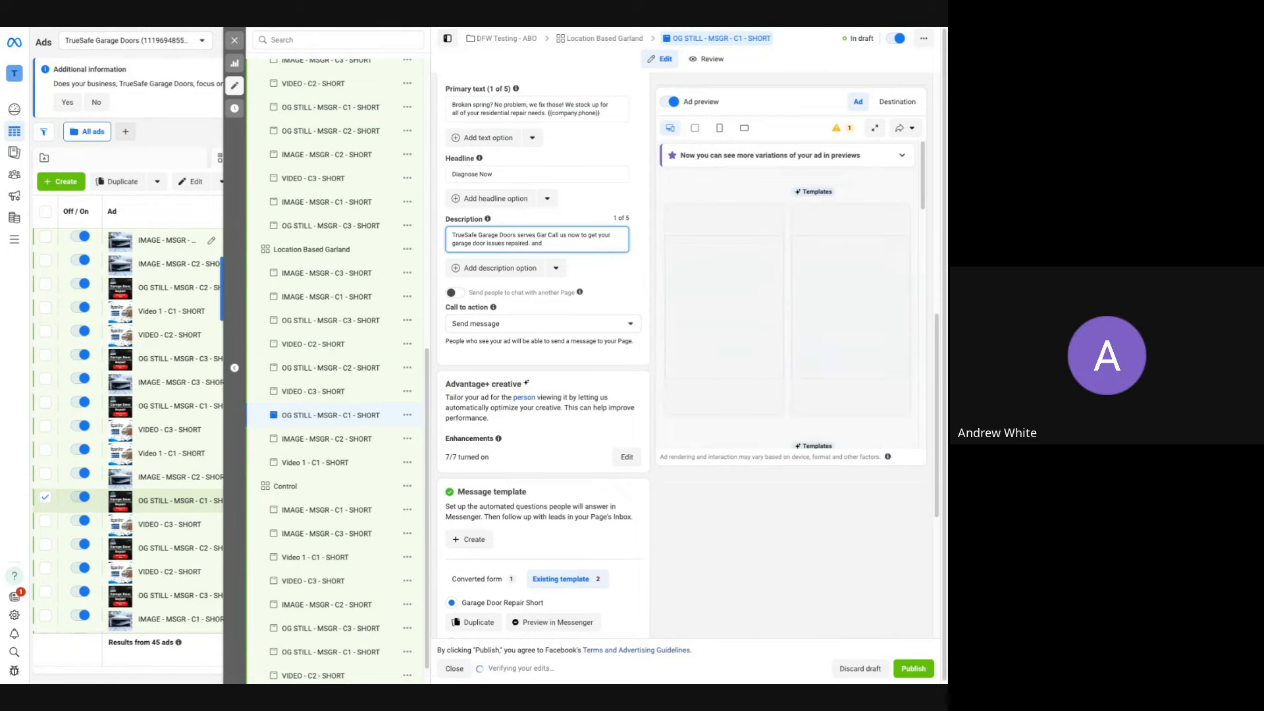
double_click(540, 244)
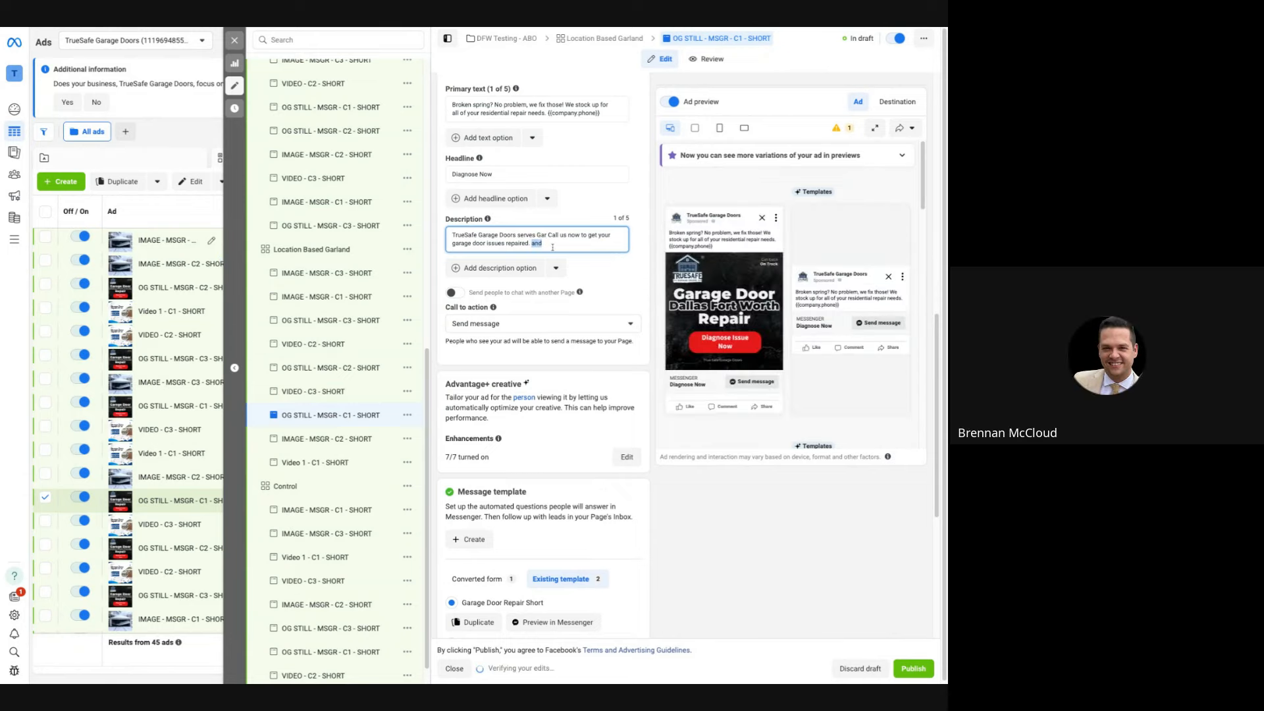
key("BackSpace")
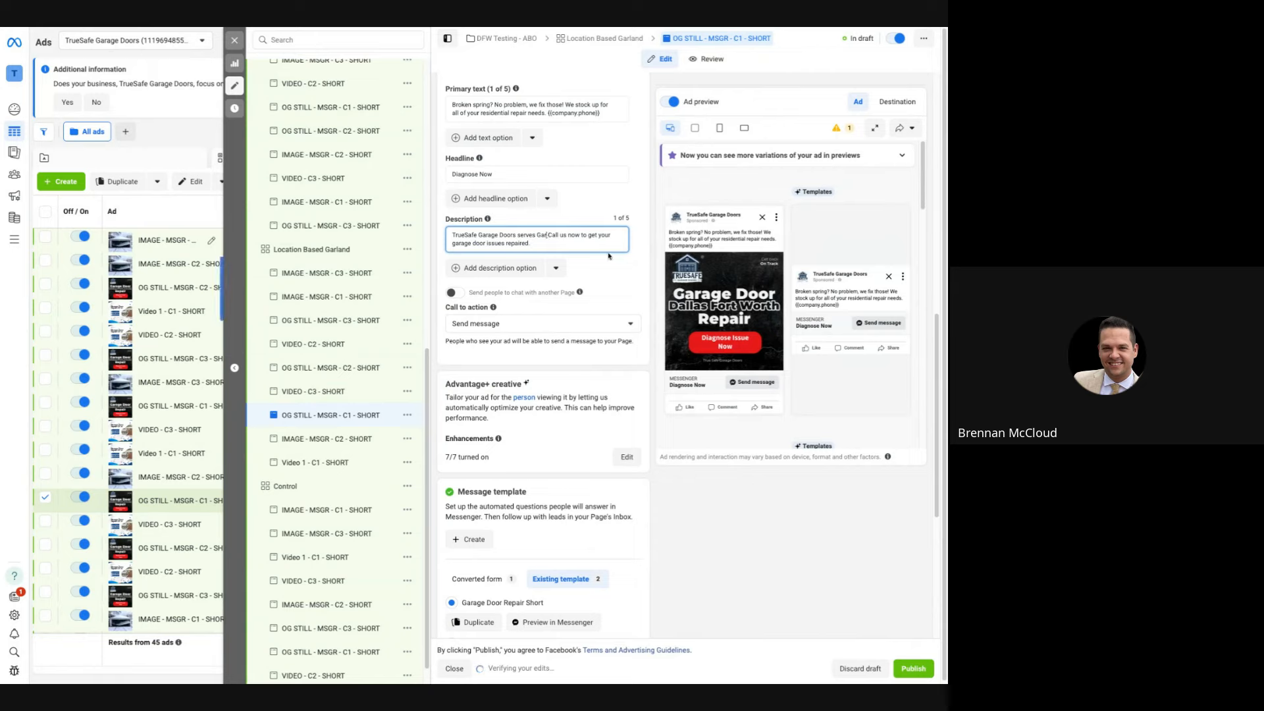
type("rland")
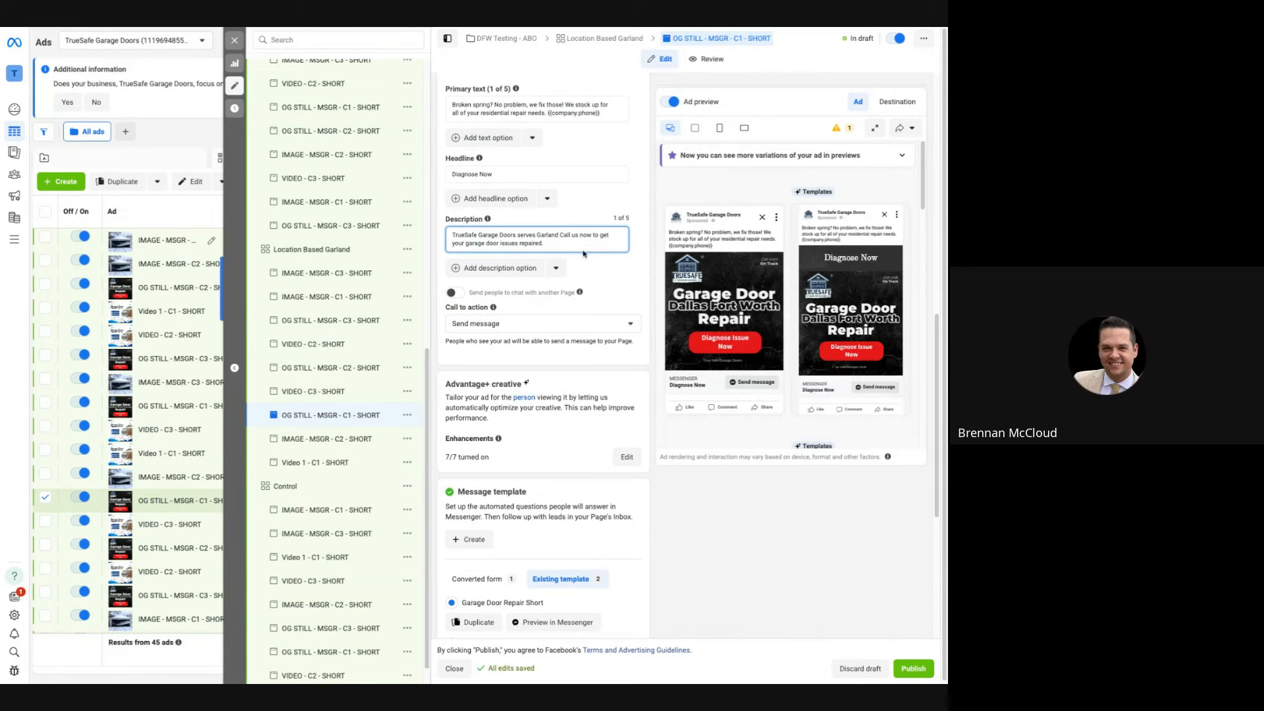
type(".")
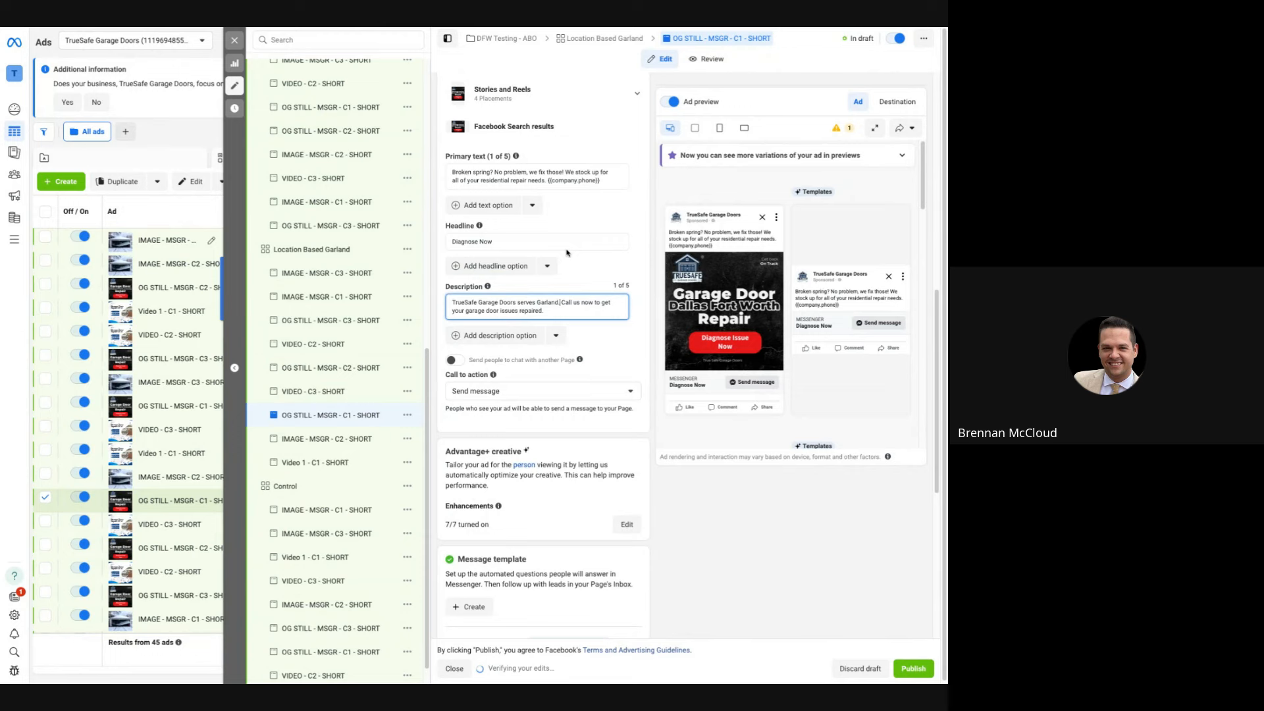
Add "Garland" at the start of the primary text of the Garland ad set's IMAGE - MSGR - C2 - SHORT and select the misplaced closing word
left_click(392, 447)
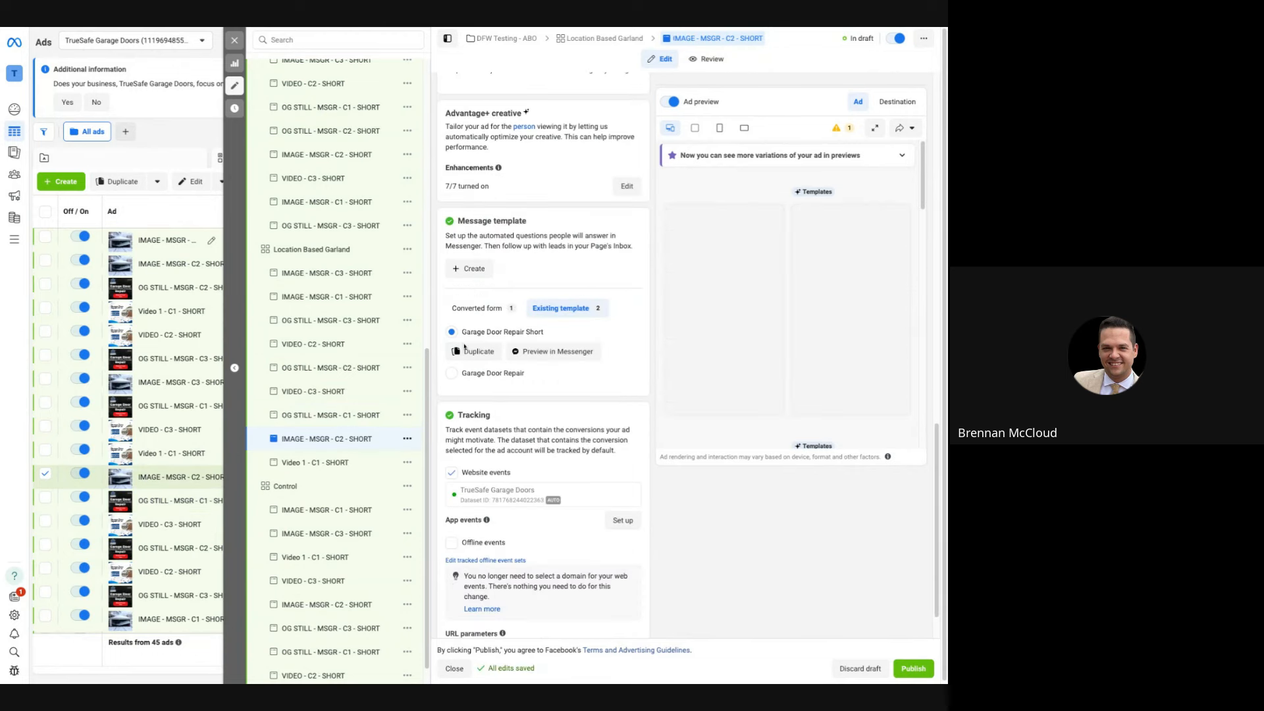
scroll(533, 355, "up", 8)
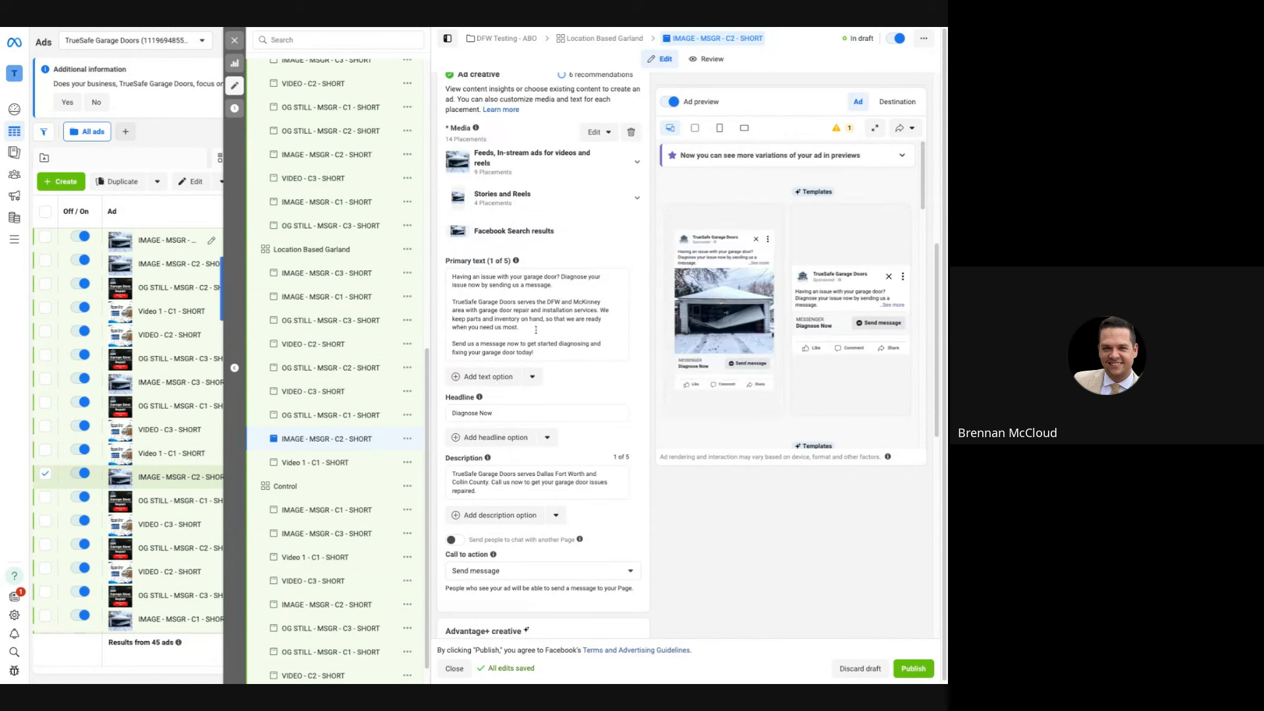
left_click(478, 265)
type("Garland ")
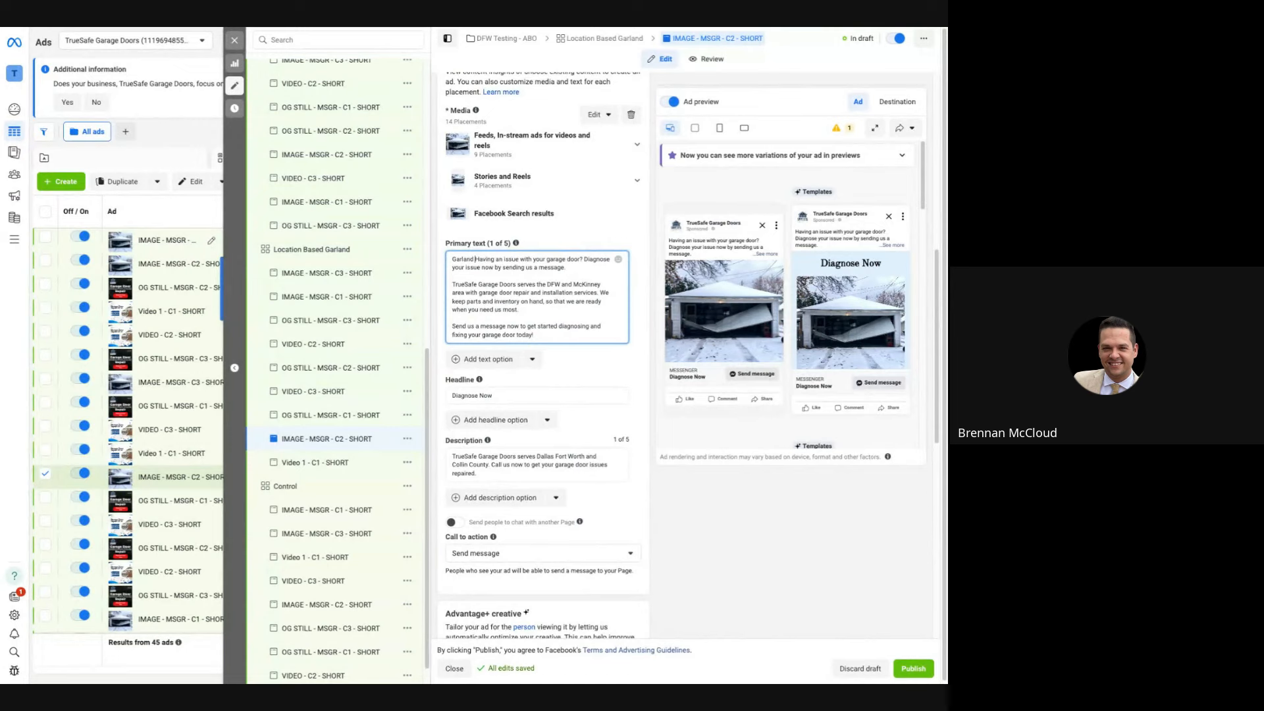
type("omeownsers")
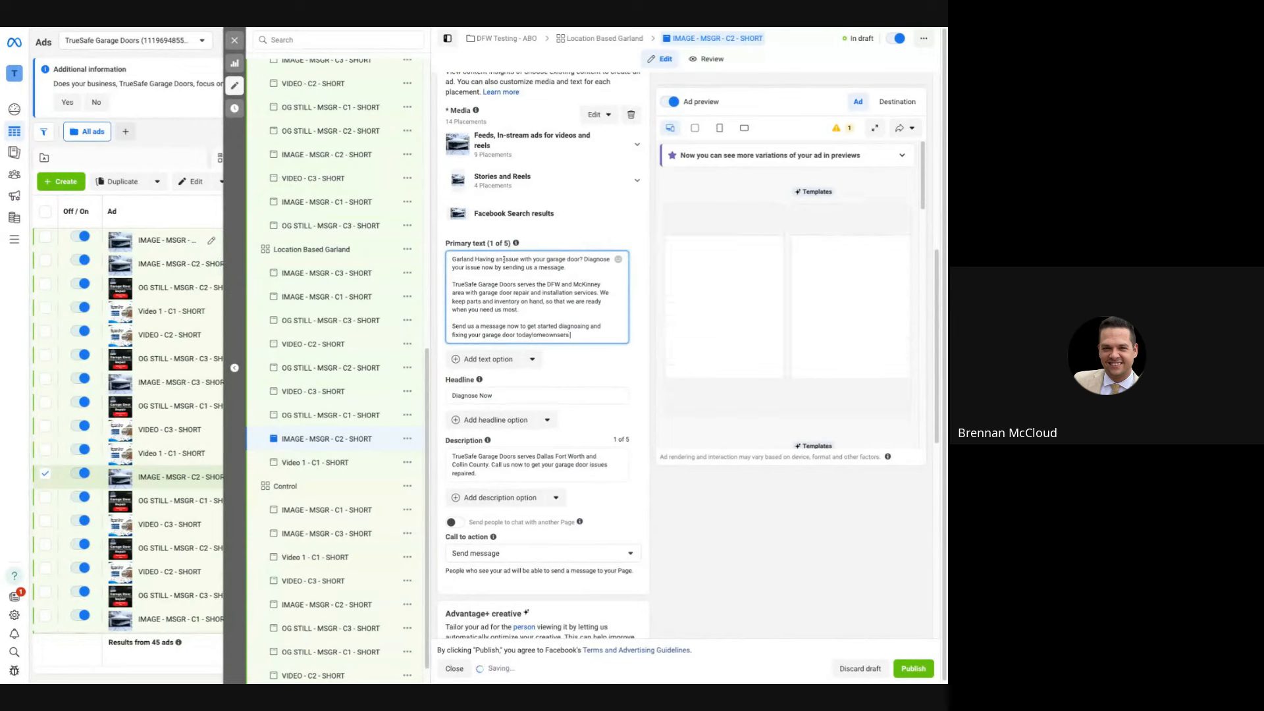
double_click(551, 334)
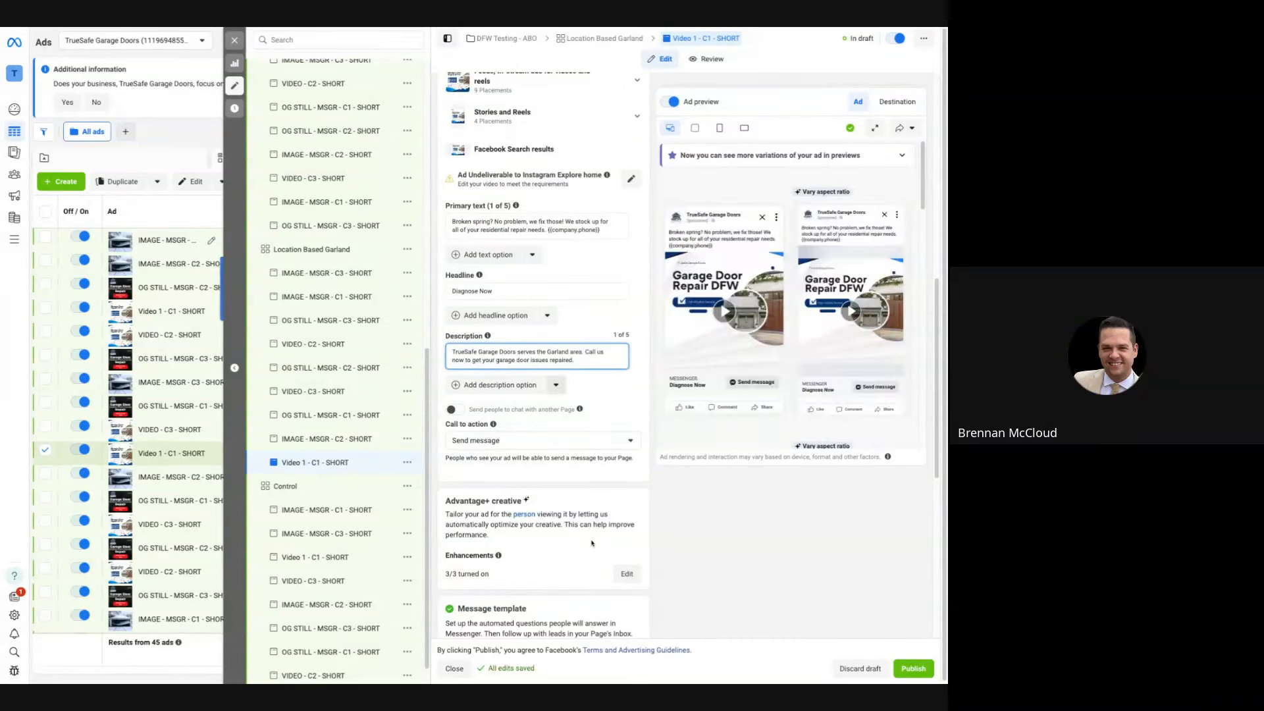
Replace the {{company.phone}} placeholder with the company's phone number in the primary text of the Garland ad set's Video 1 - C1 - SHORT
scroll(592, 543, "down", 2)
scroll(596, 520, "up", 3)
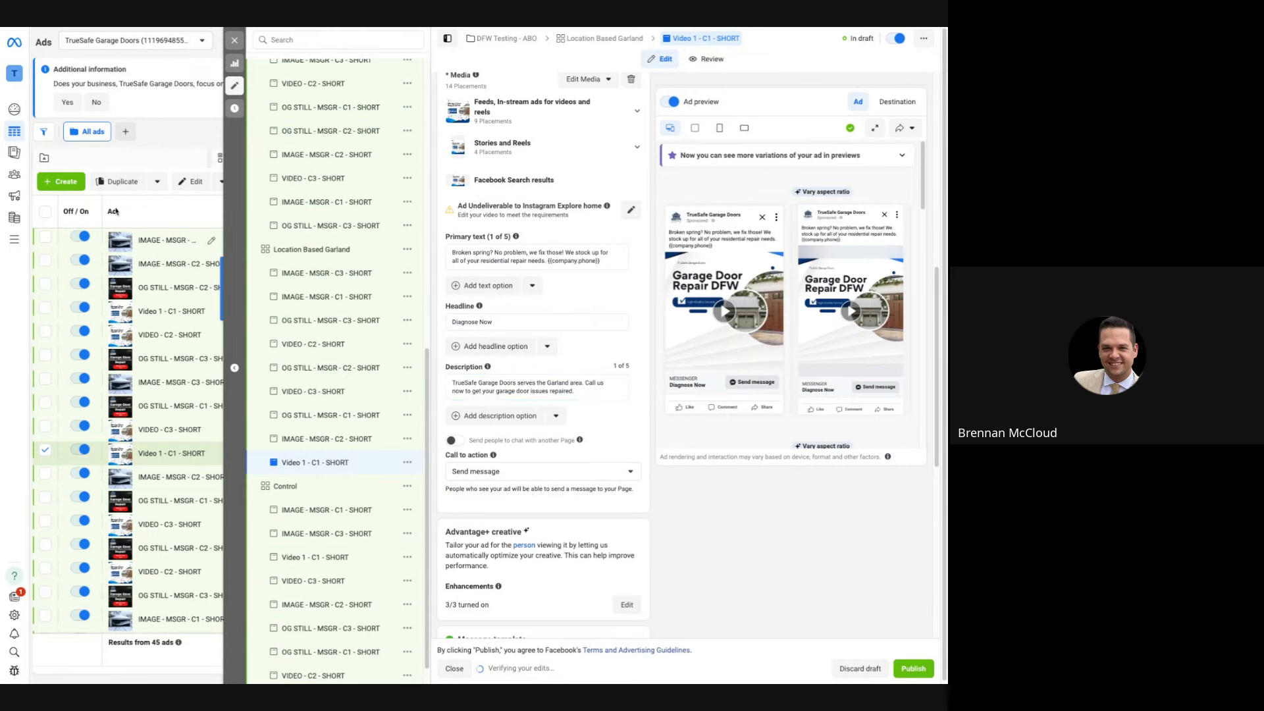
left_click(613, 282)
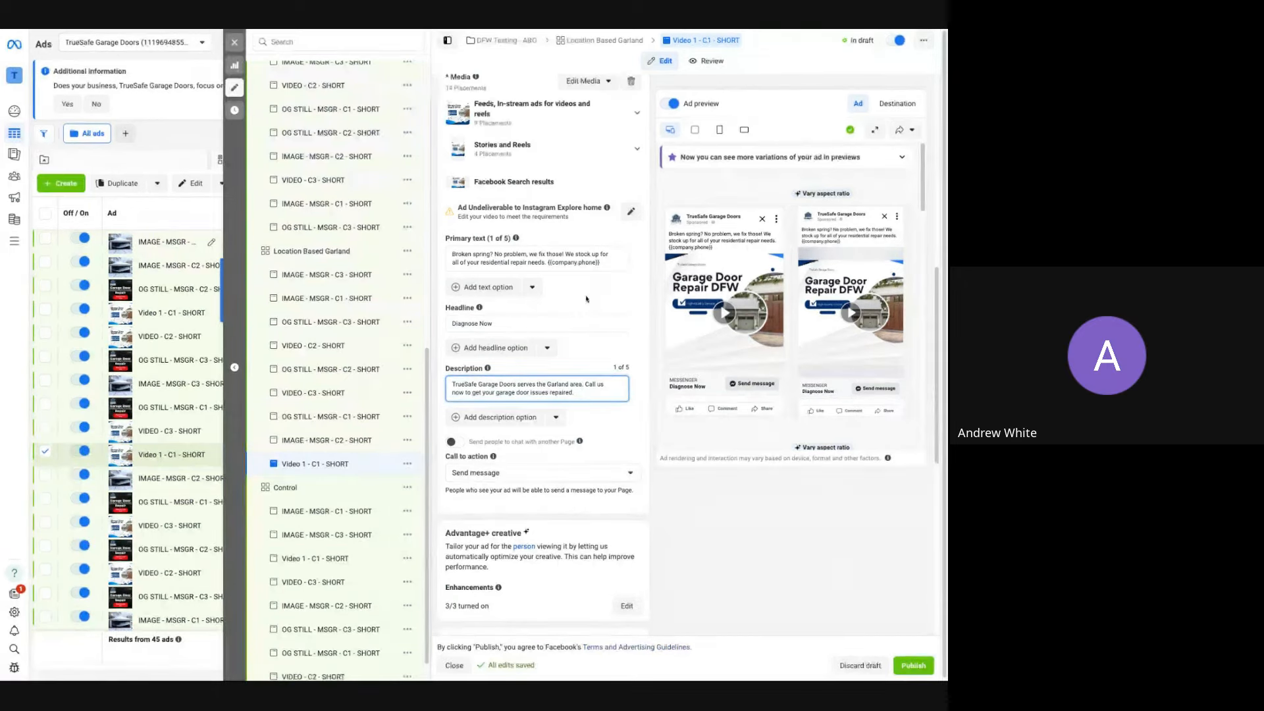
left_click(590, 384)
left_click(584, 396)
left_click_drag(600, 262, 548, 267)
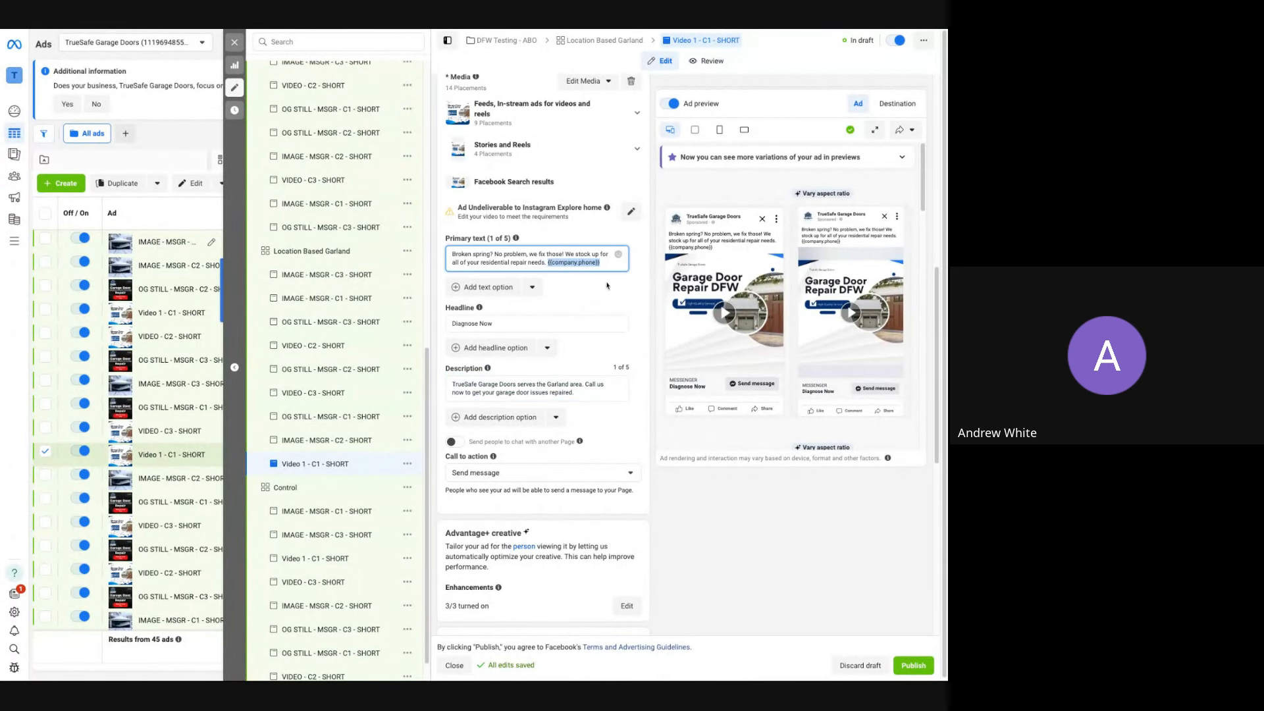
key("ctrl+v")
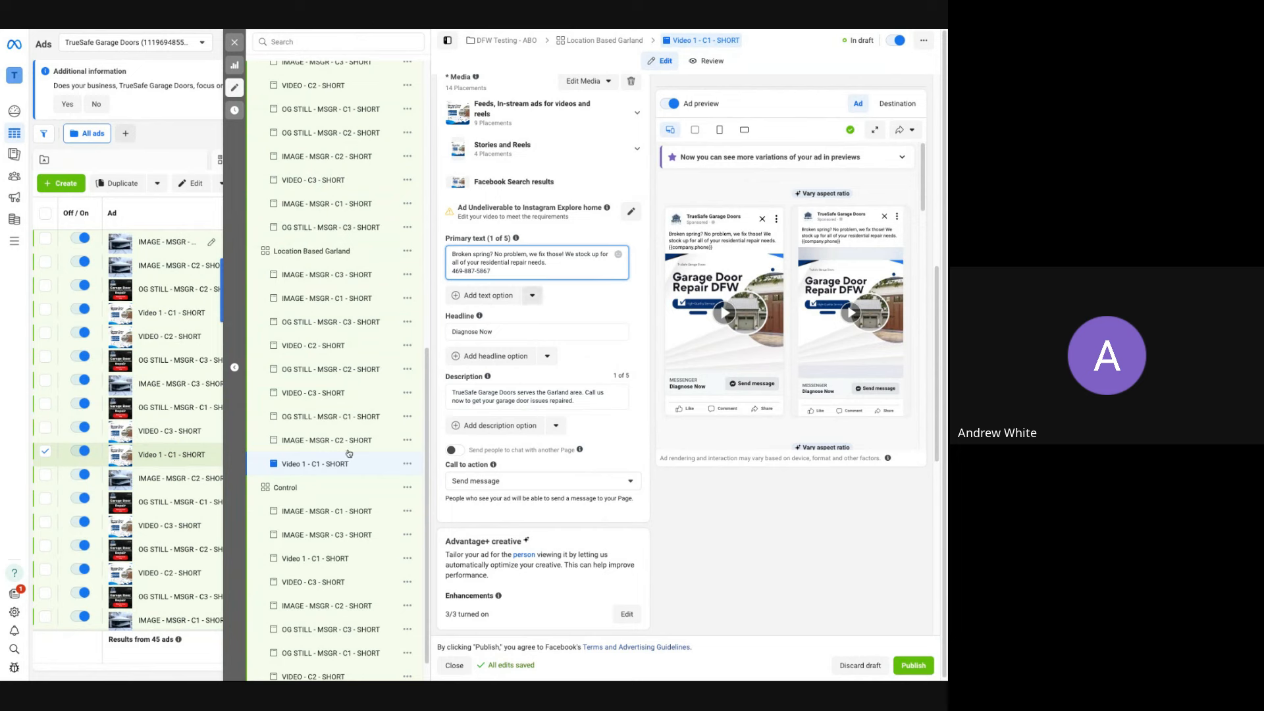
Replace the {{company.phone}} placeholder with the company's phone number in the Garland ad set's OG STILL - MSGR - C1 - SHORT primary text
left_click(339, 420)
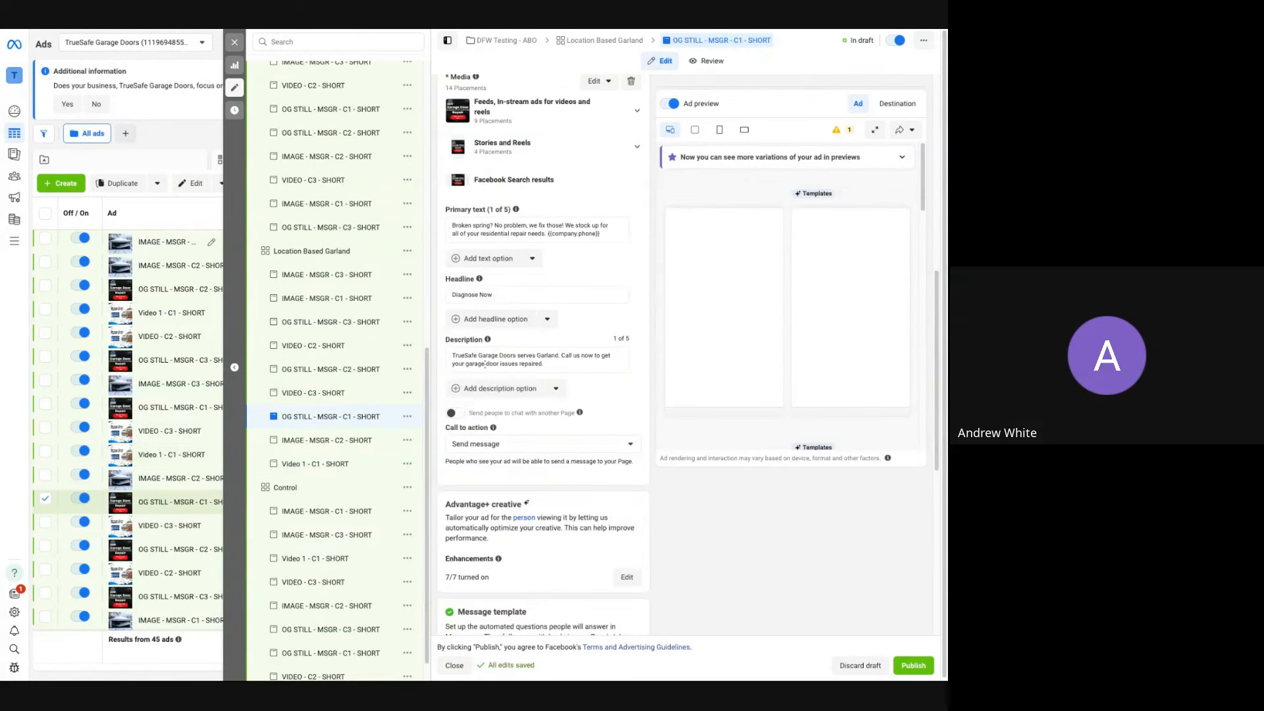
left_click_drag(600, 234, 549, 235)
key("ctrl+v")
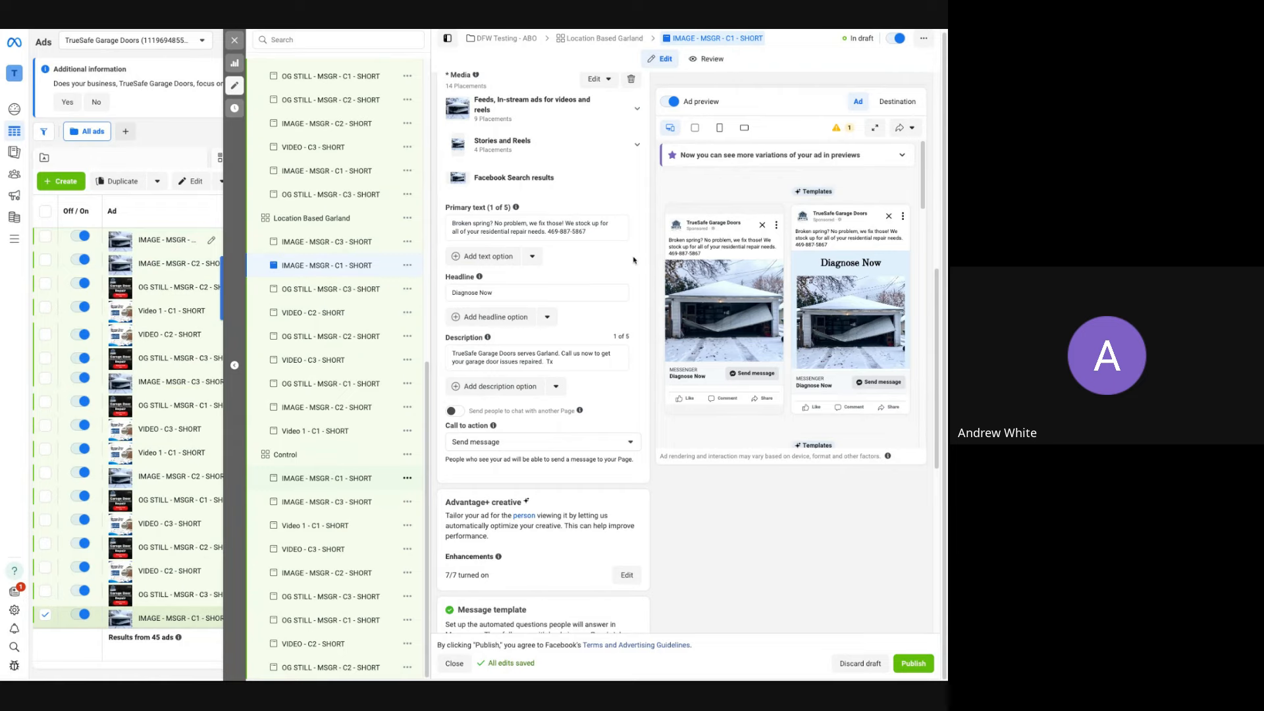
Remove the {{company.phone}} placeholder from the primary text of the Control ad set's IMAGE - MSGR - C1 - SHORT
left_click(607, 232)
left_click_drag(607, 232, 550, 233)
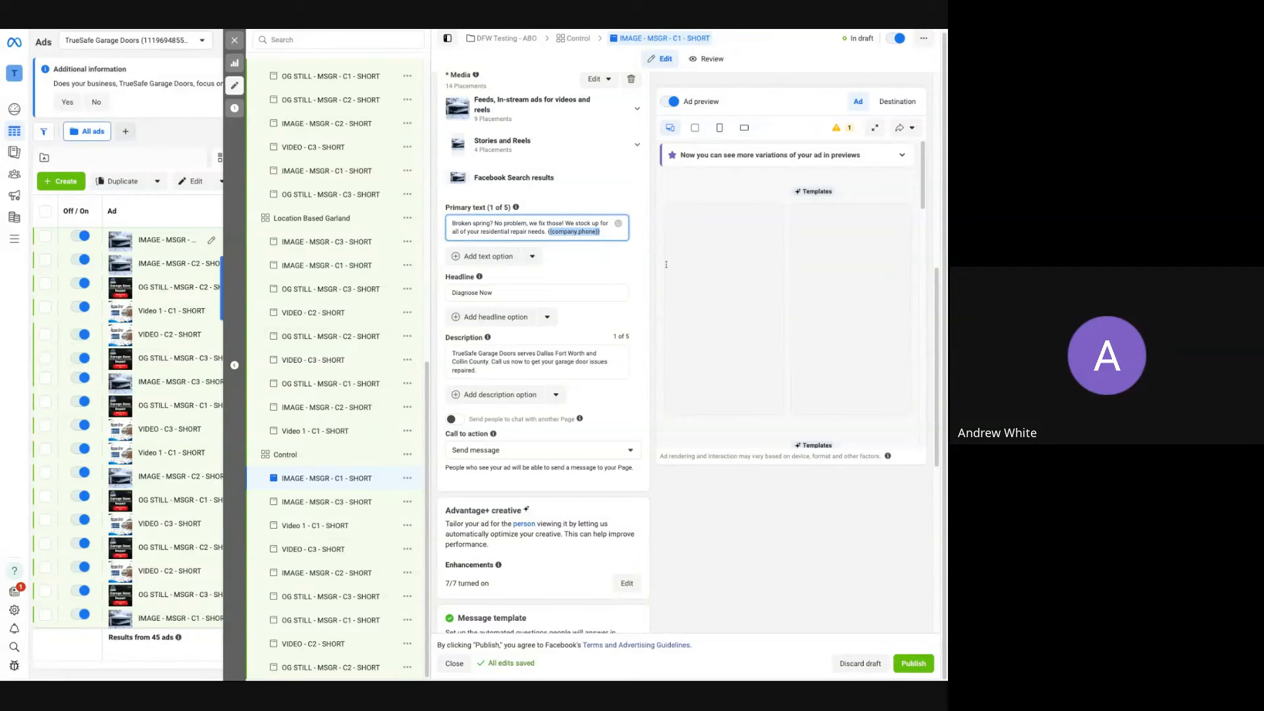
key("BackSpace")
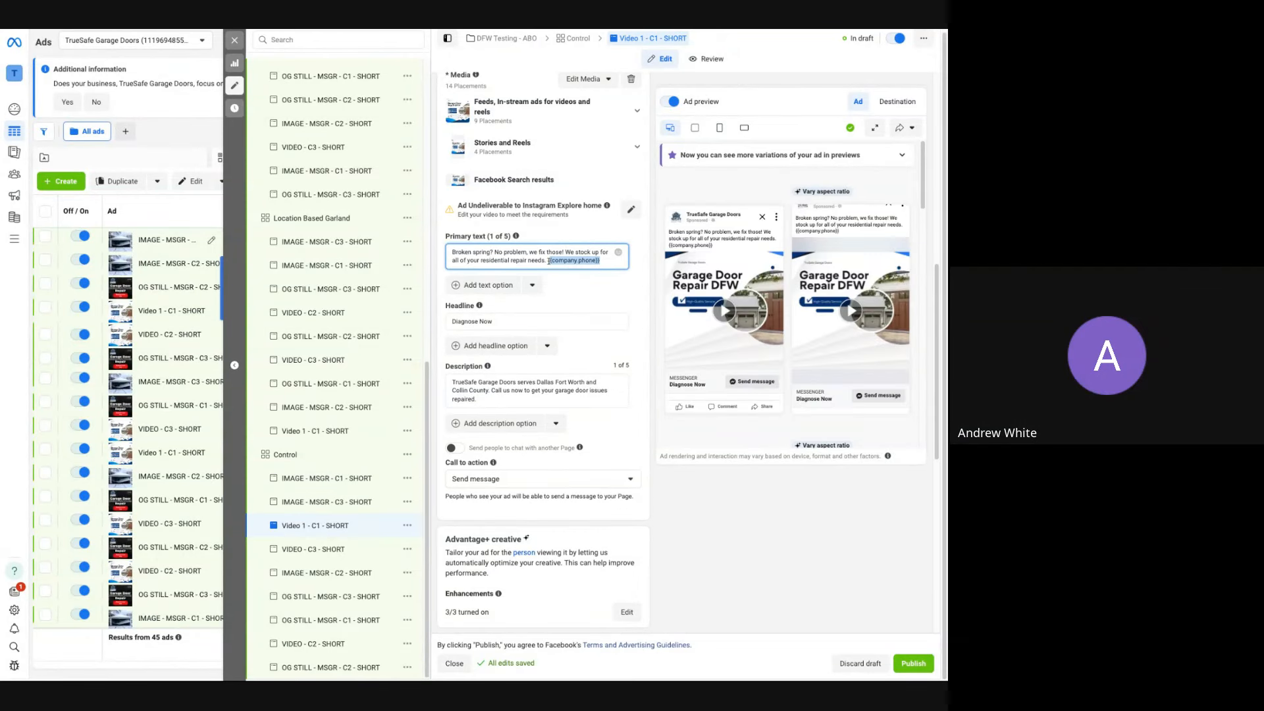
Replace {{company.phone}} with the company's phone number on the same line in the Control ad set's Video 1 - C1 - SHORT primary text
key("BackSpace")
key("BackSpace")
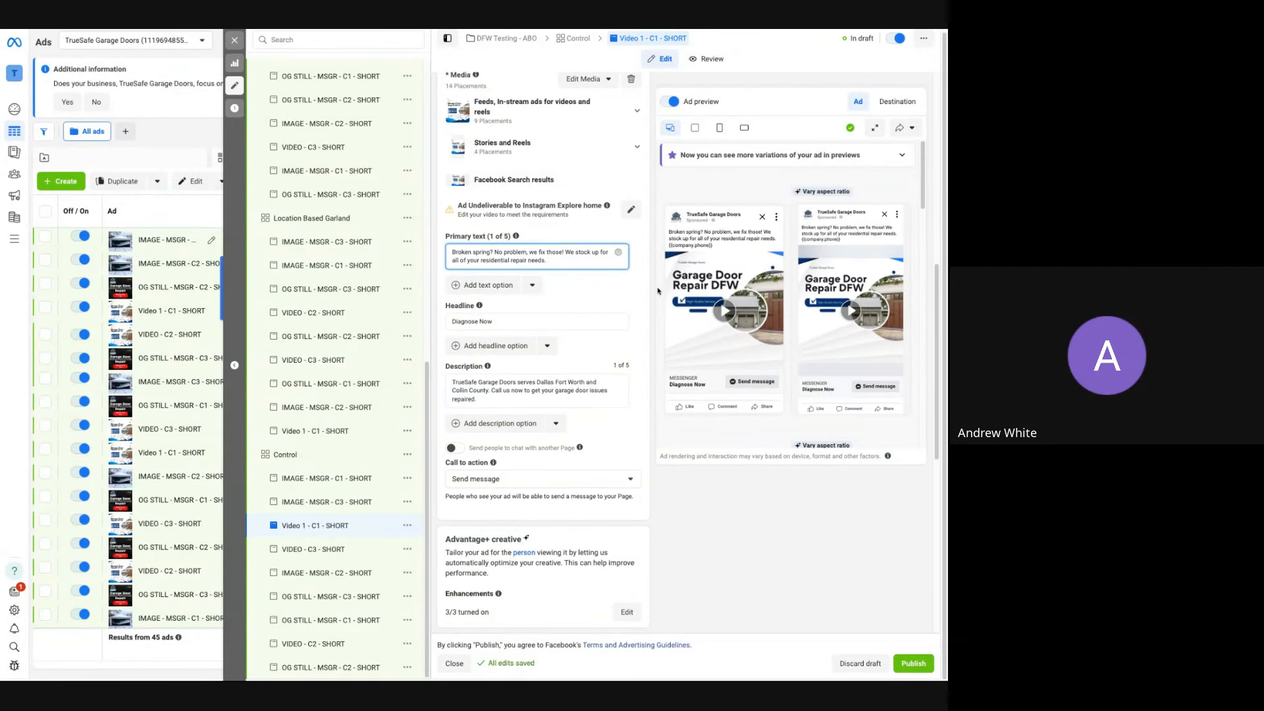
key("ctrl+v")
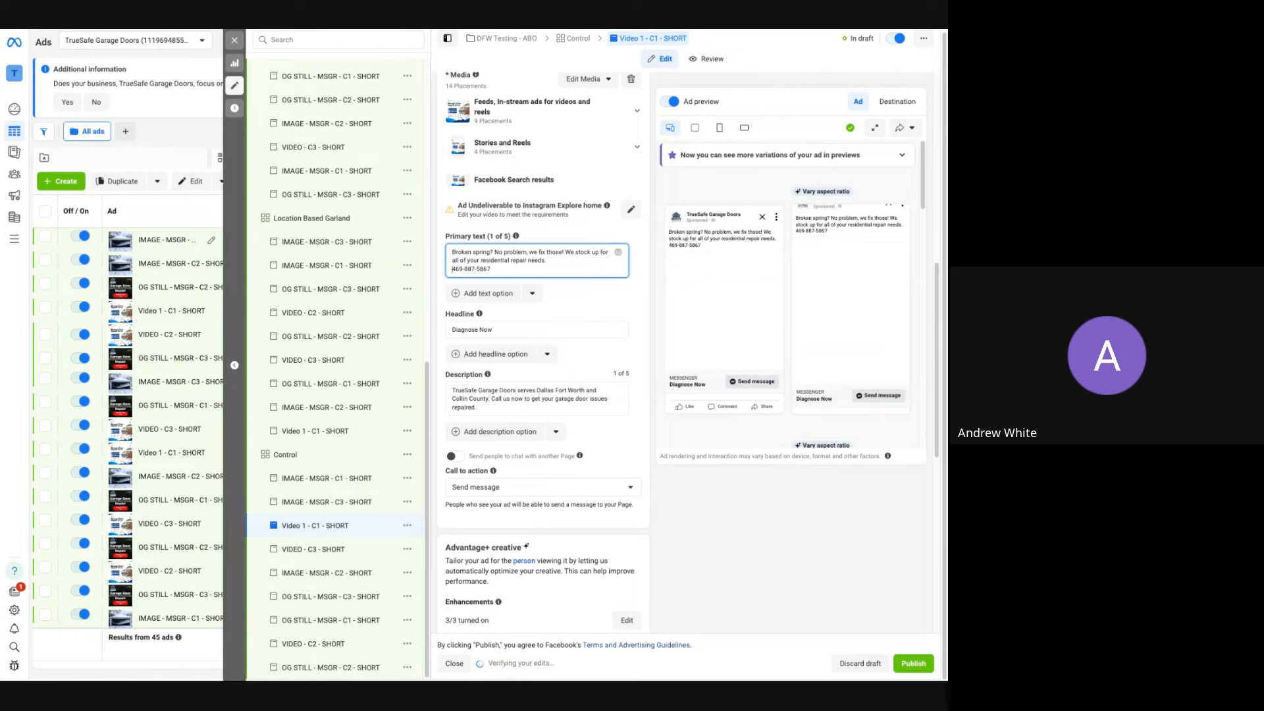
key("BackSpace")
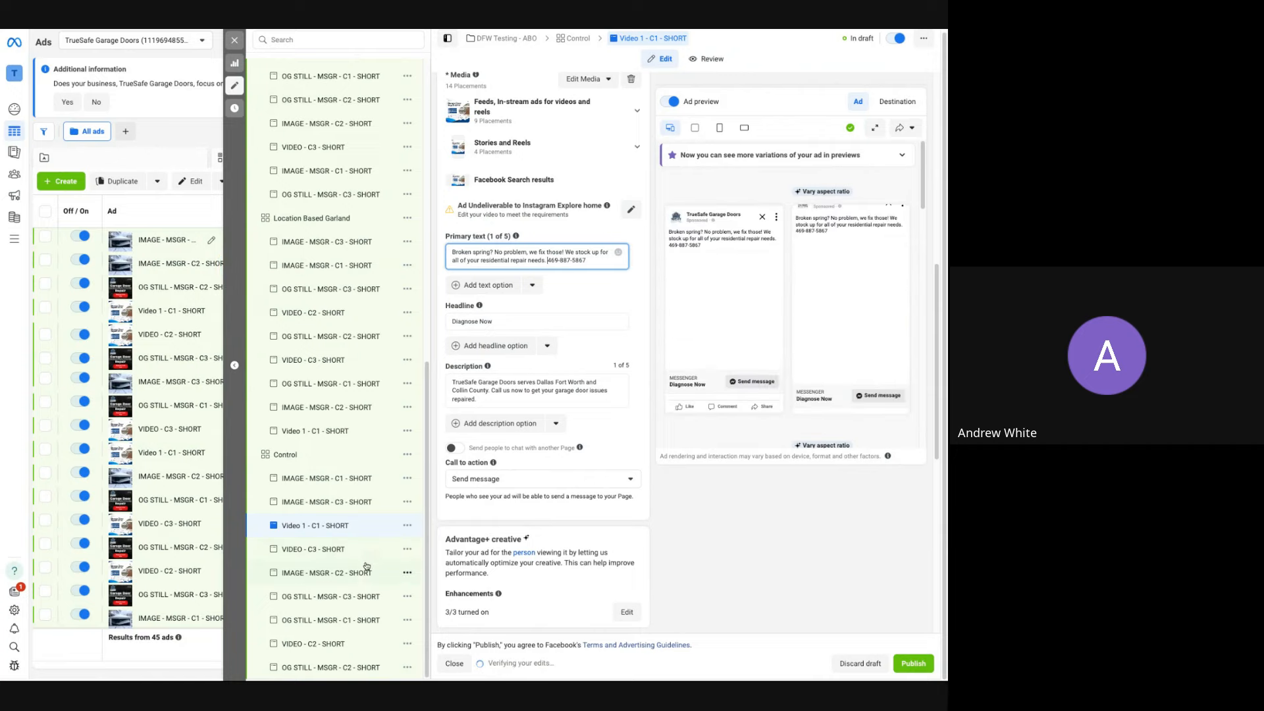
Replace {{company.phone}} with the company's phone number on the same line in the Control ad set's OG STILL - MSGR - C1 - SHORT primary text
left_click(352, 625)
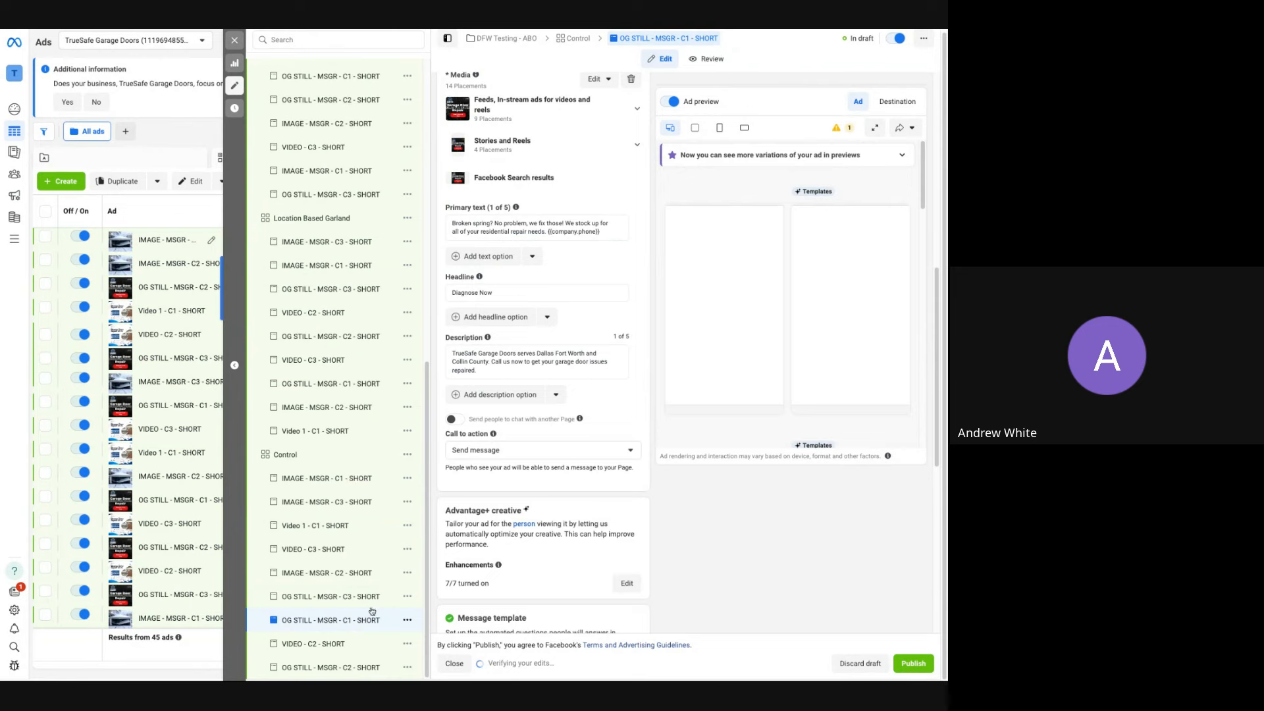
left_click(603, 235)
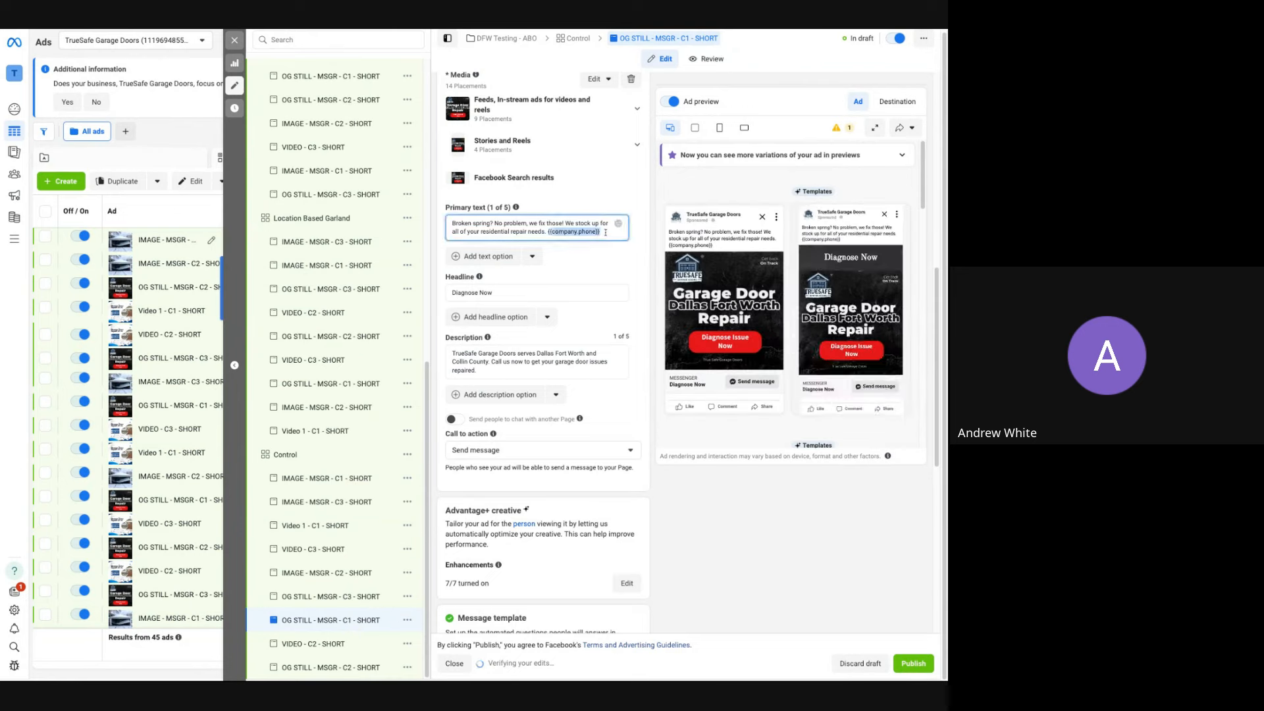
key("BackSpace")
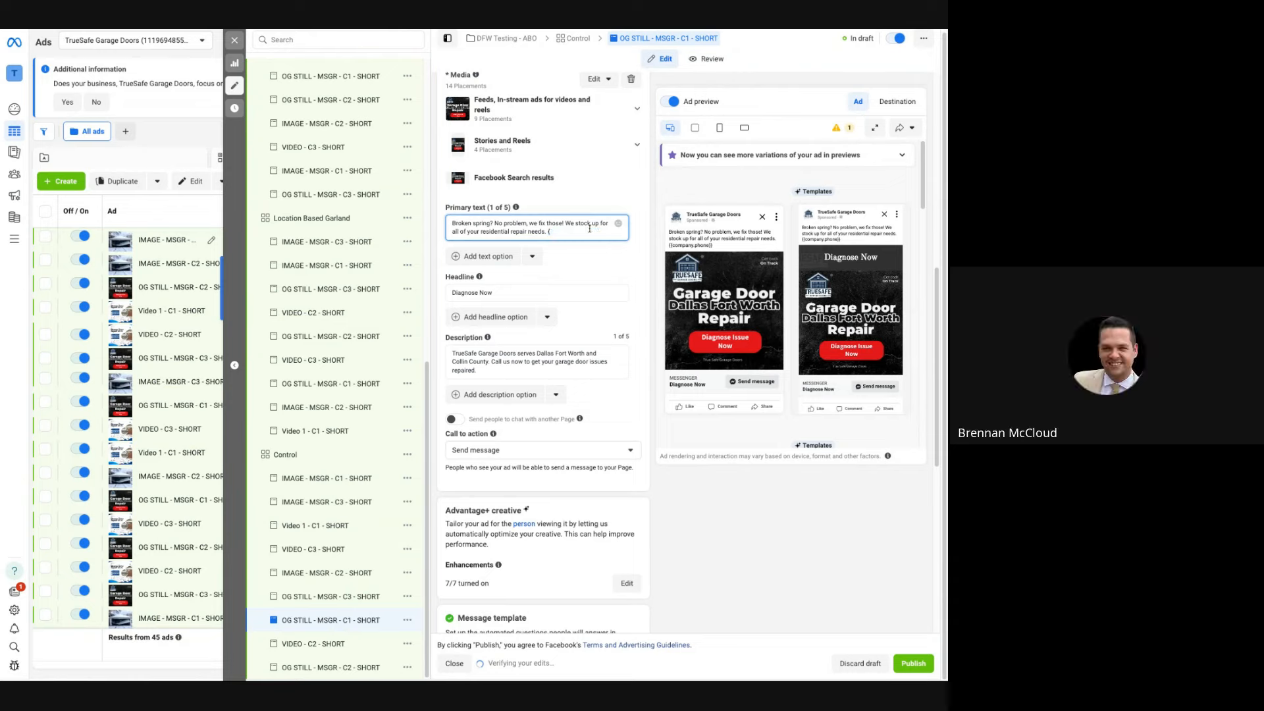
key("BackSpace")
key("Return")
key("ctrl+v")
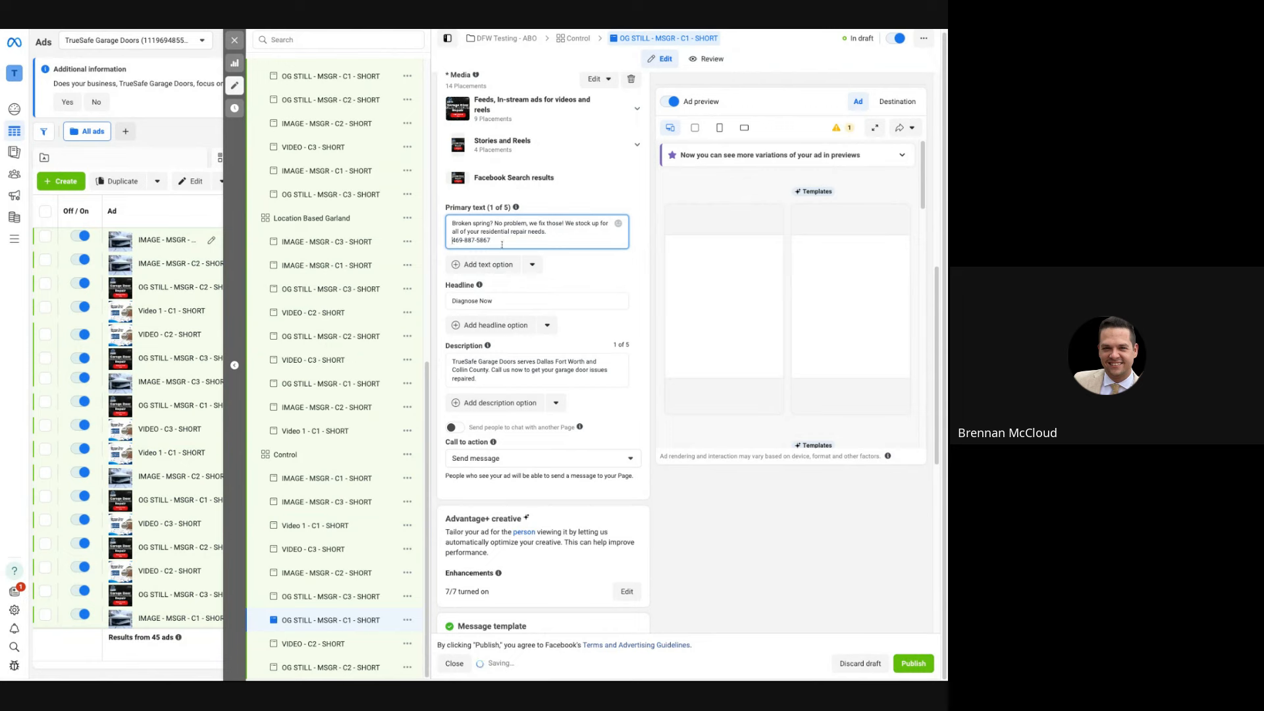
key("BackSpace")
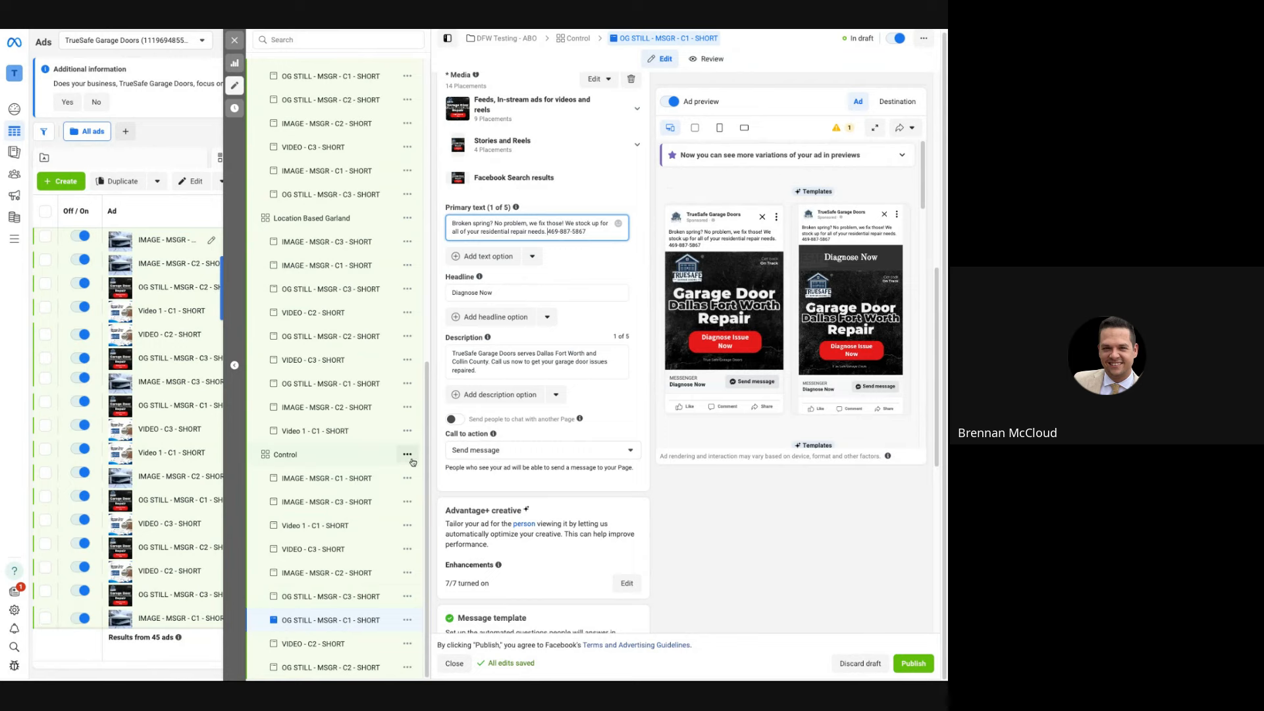
Duplicate the Control ad set within the DFW Testing - ABO campaign
left_click(408, 455)
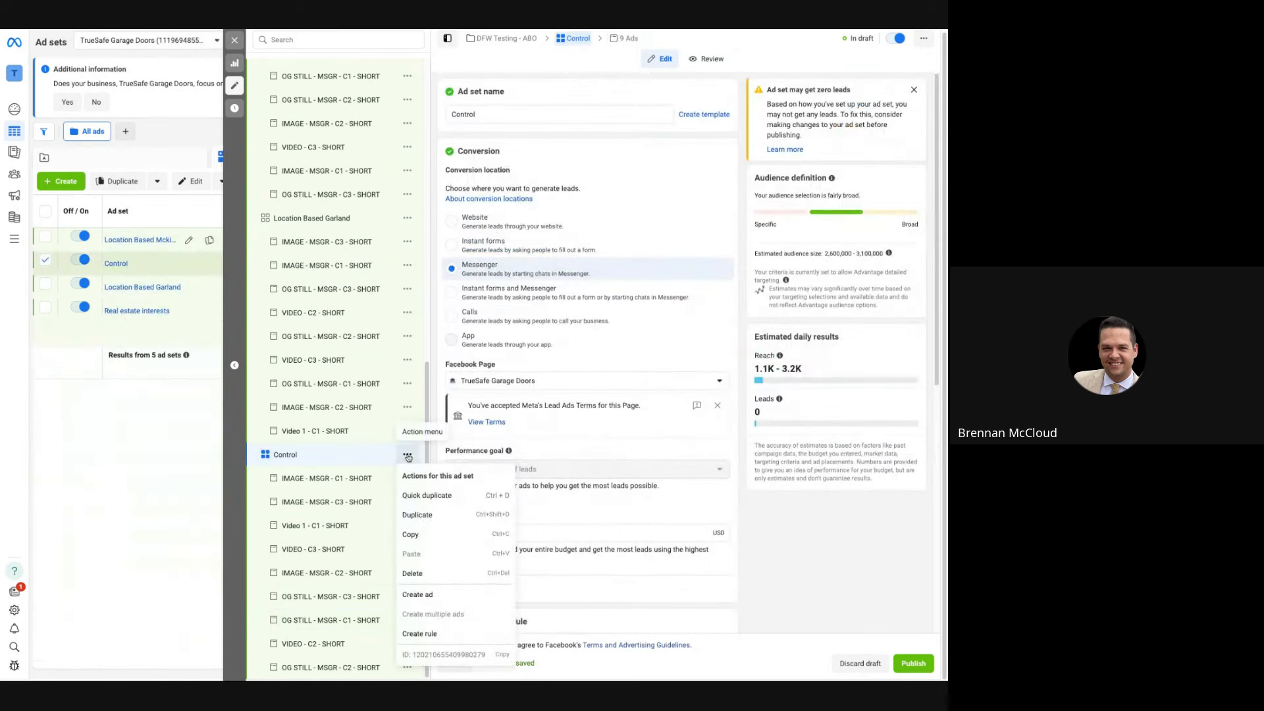
left_click(431, 510)
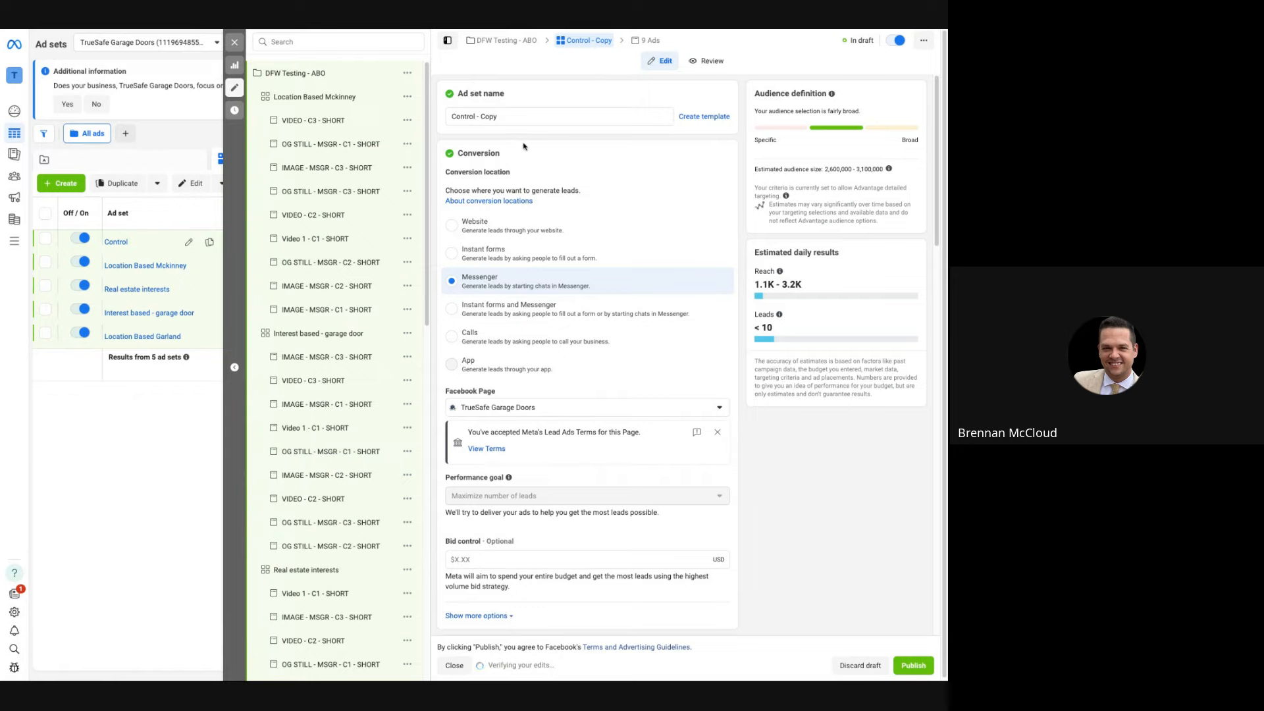
Set the conversion location of the Control - Copy ad set to Website
left_click(452, 225)
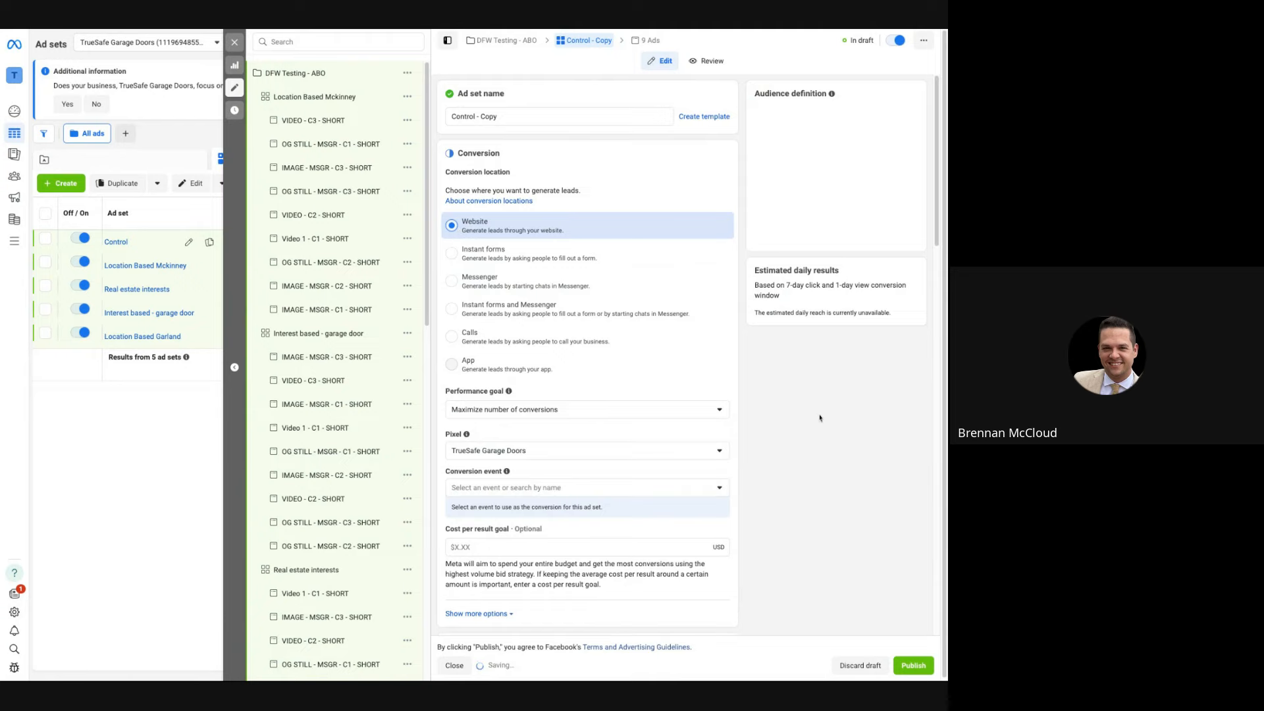
scroll(820, 418, "down", 5)
scroll(427, 311, "down", 5)
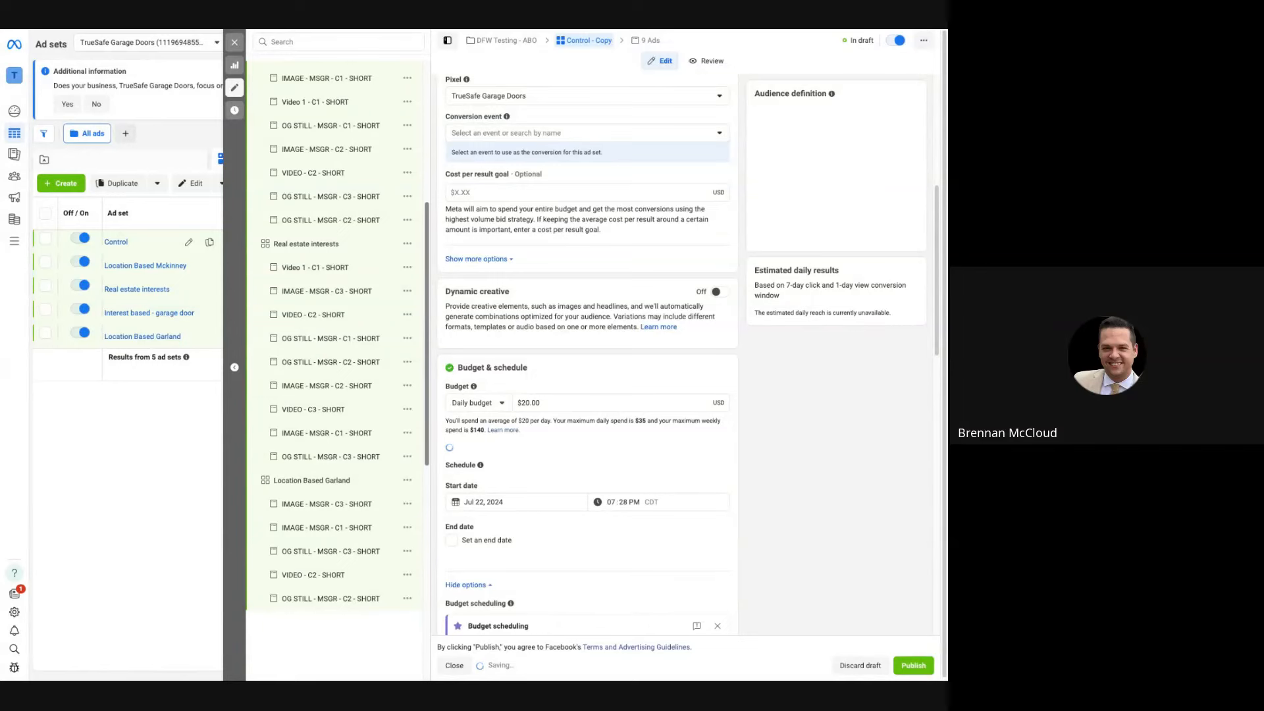
scroll(335, 329, "down", 5)
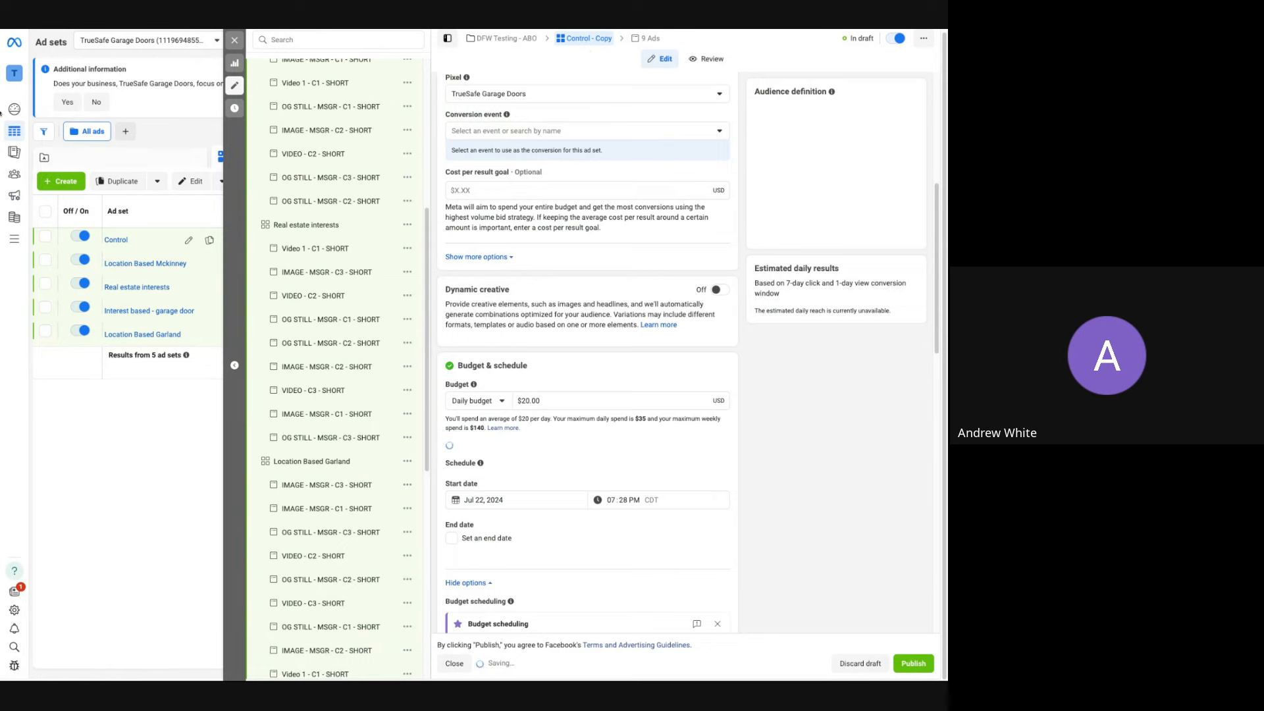
scroll(355, 395, "down", 6)
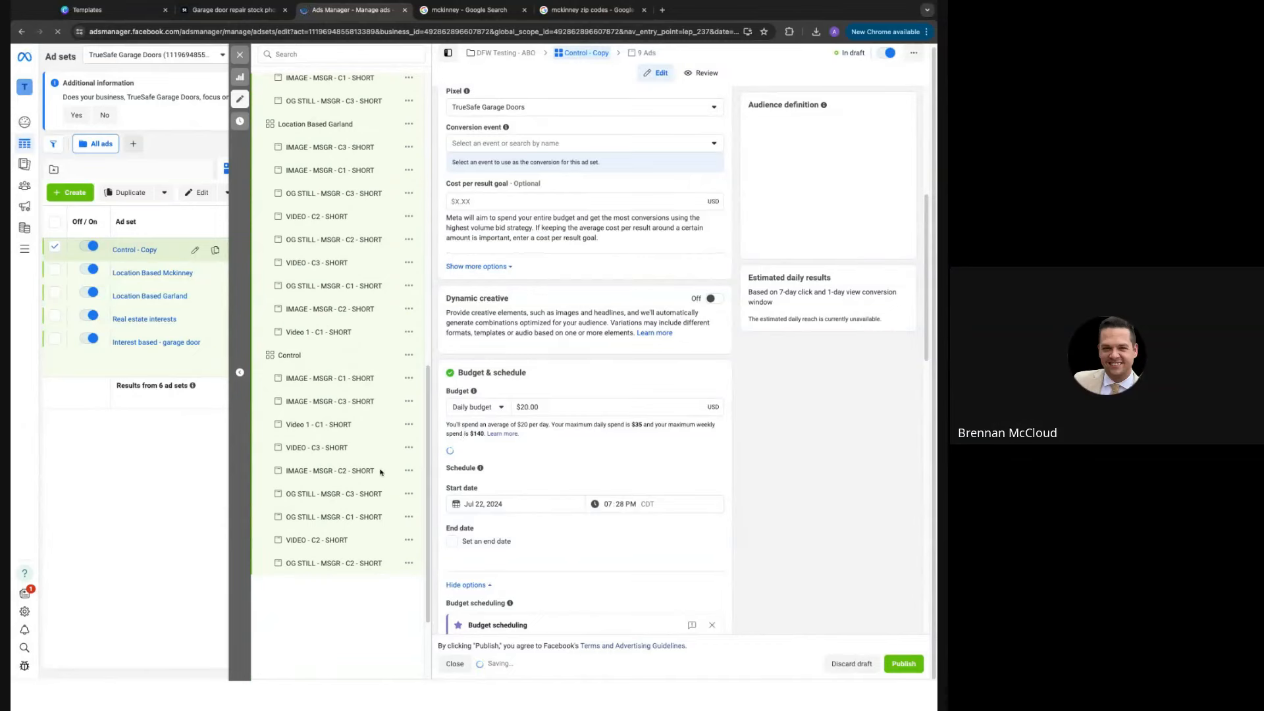
scroll(335, 359, "up", 3)
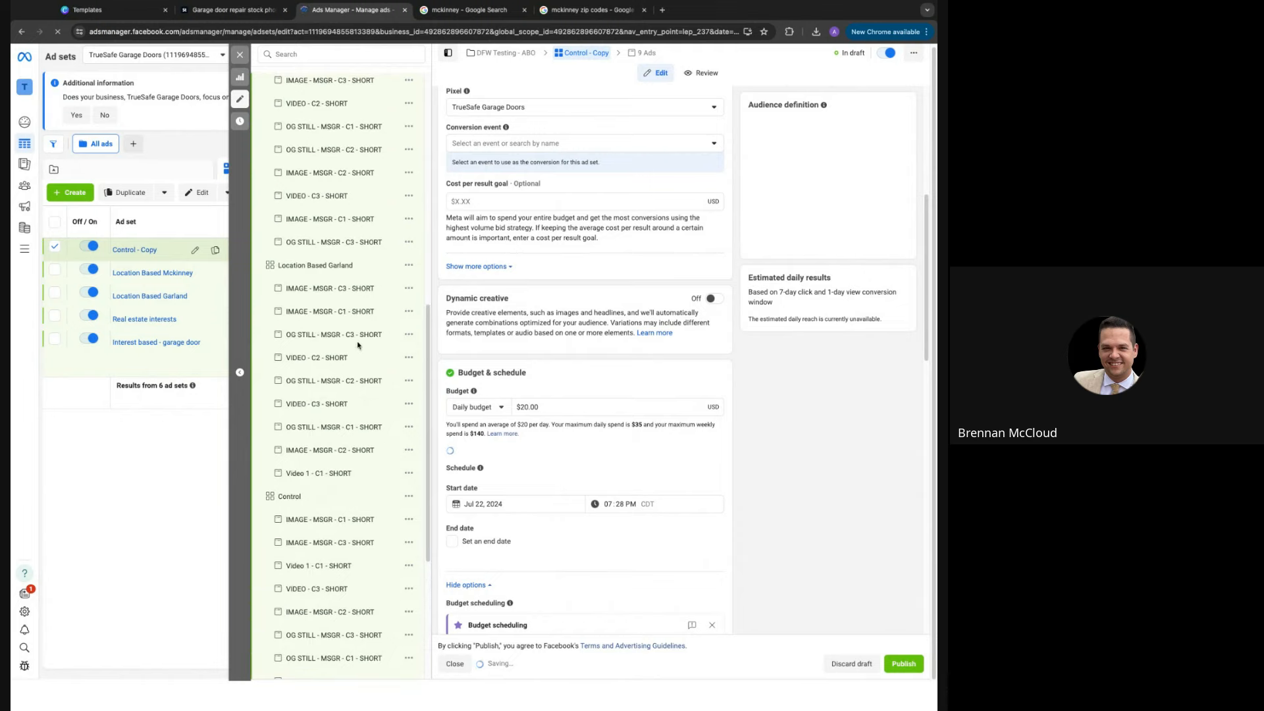
scroll(368, 344, "up", 3)
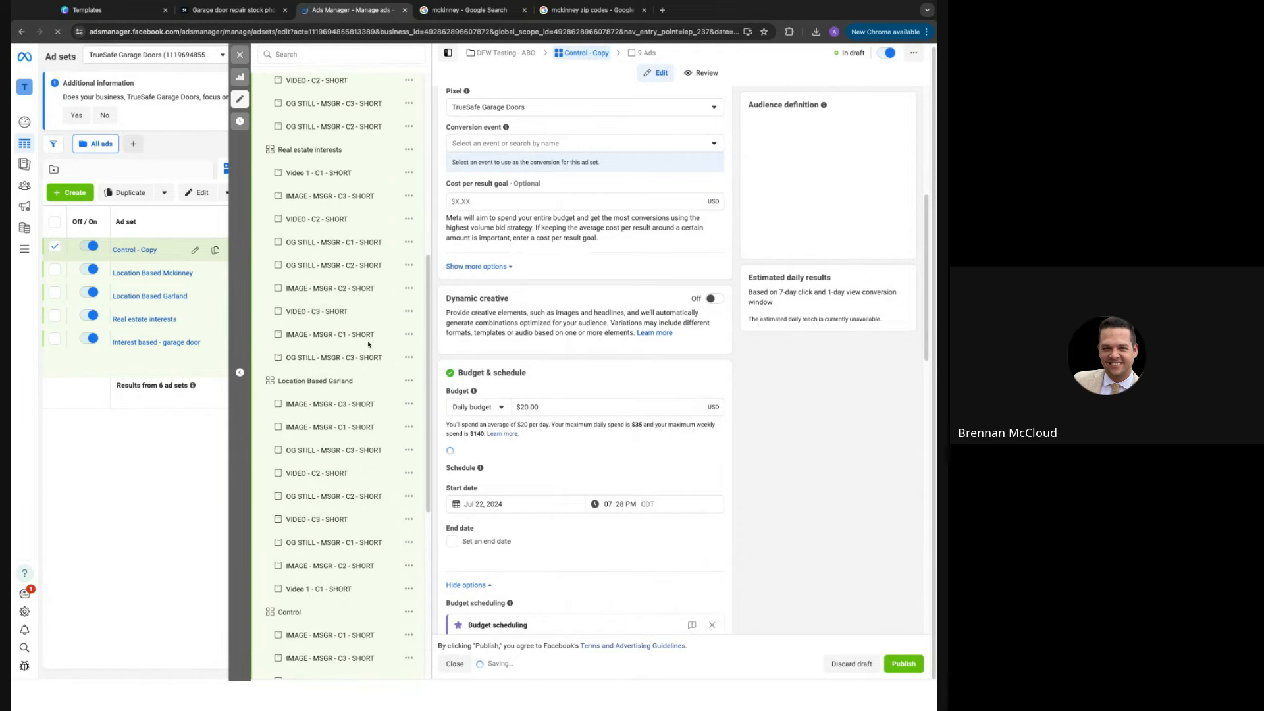
scroll(368, 343, "up", 2)
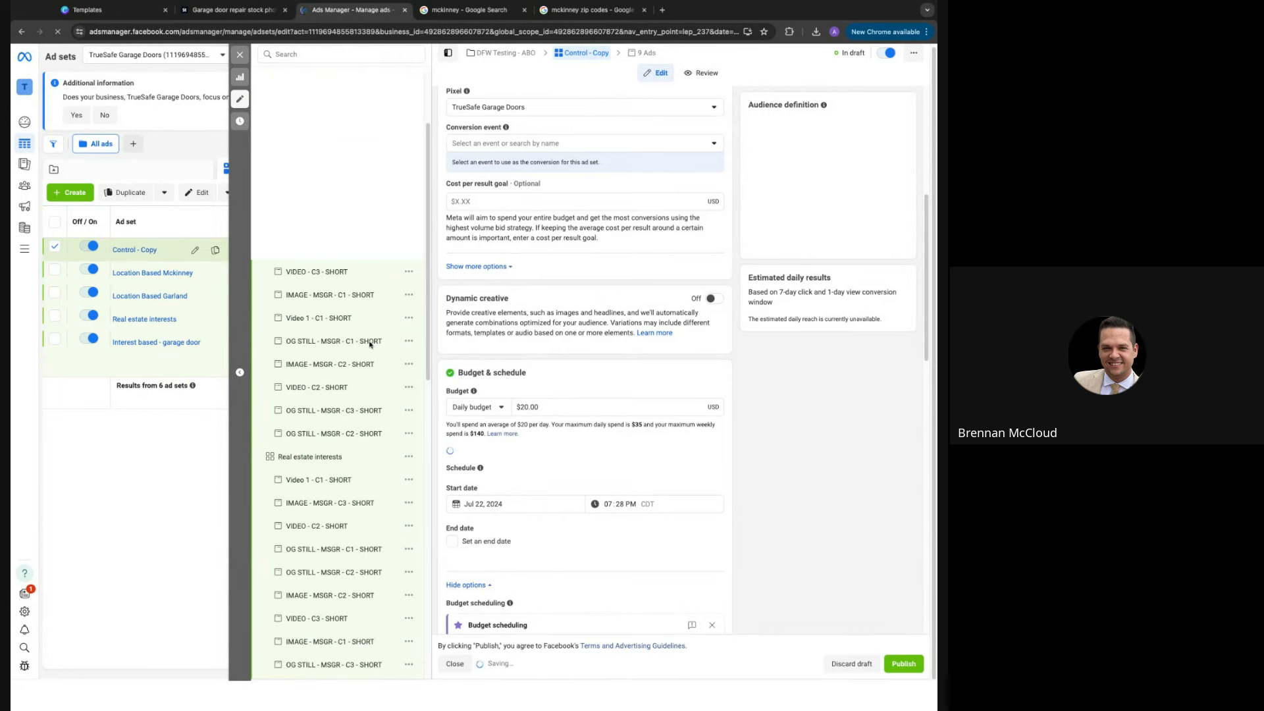
scroll(370, 342, "up", 2)
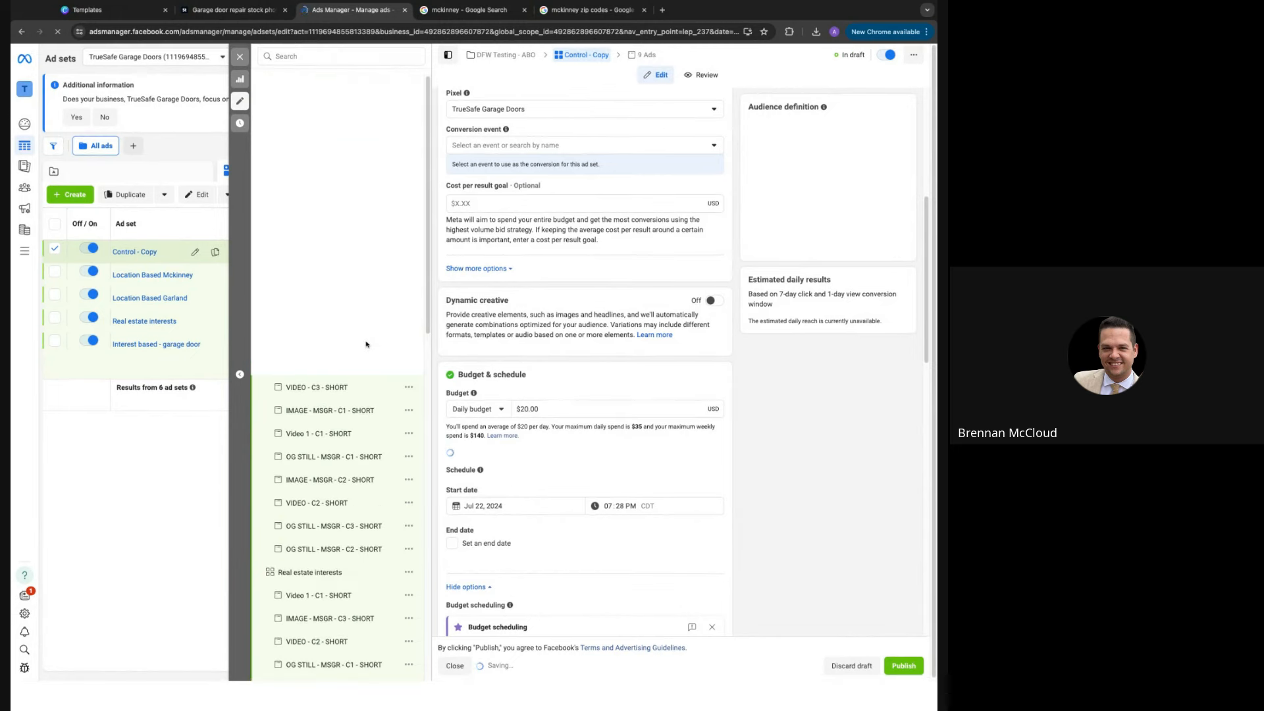
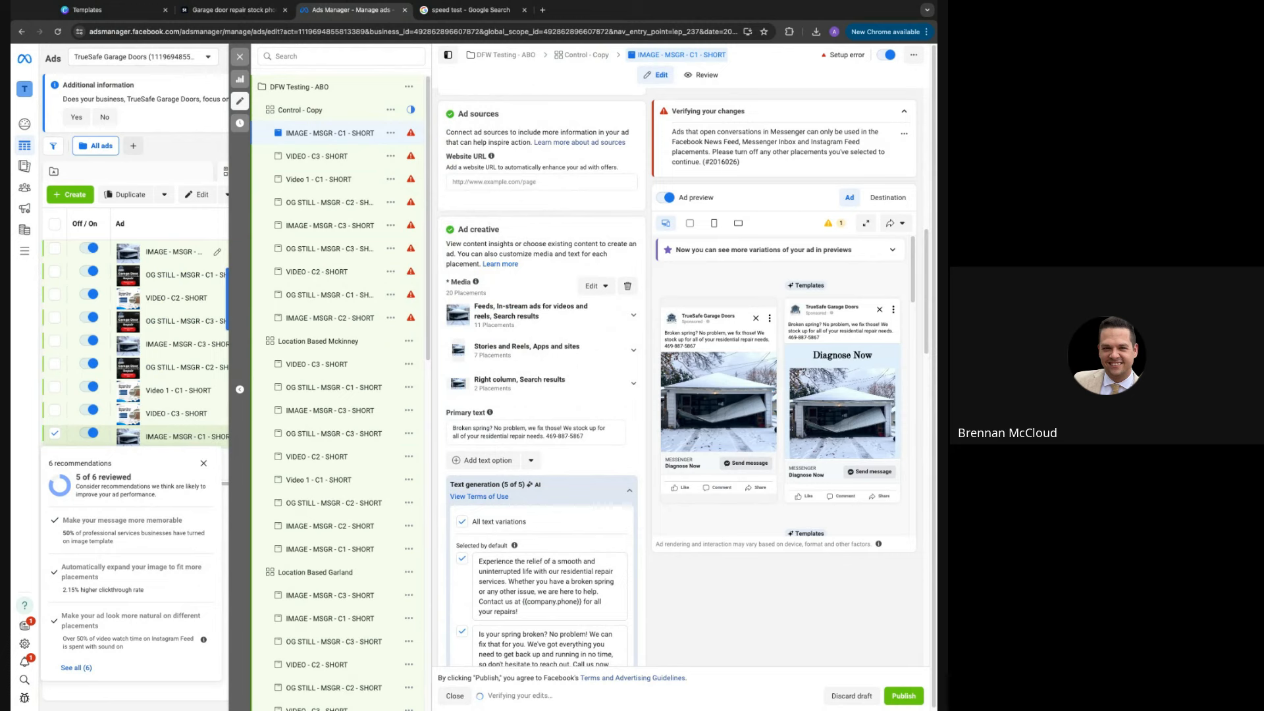
Review the creative, text, call-to-action, destination and message template settings of Control - Copy's IMAGE - MSGR - C1 - SHORT ad
scroll(541, 379, "down", 1)
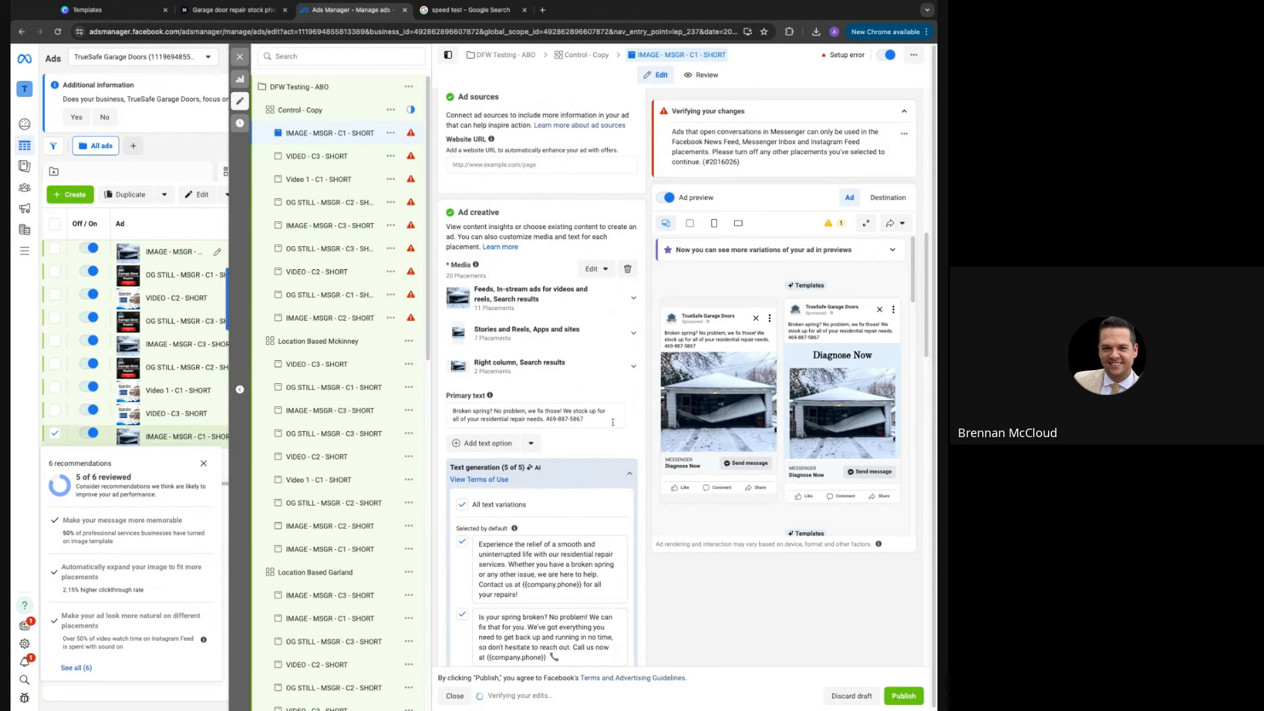
scroll(542, 380, "up", 10)
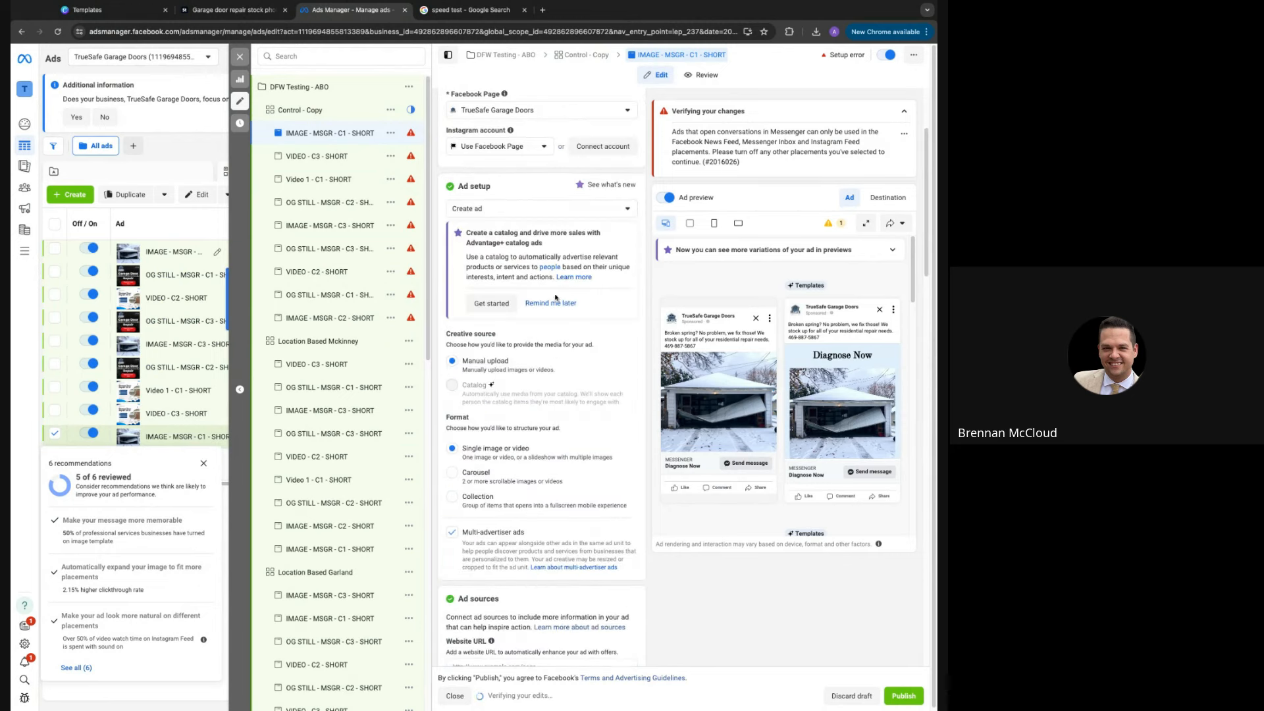
scroll(555, 295, "down", 12)
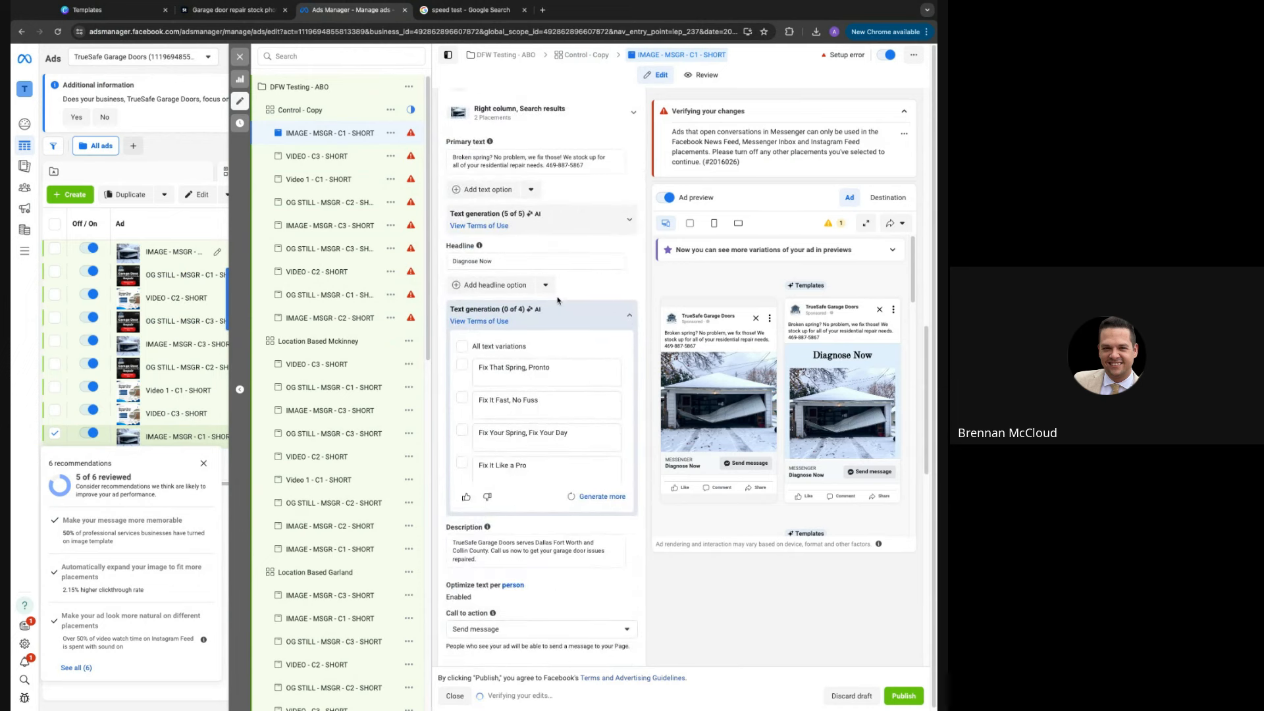
scroll(557, 303, "down", 4)
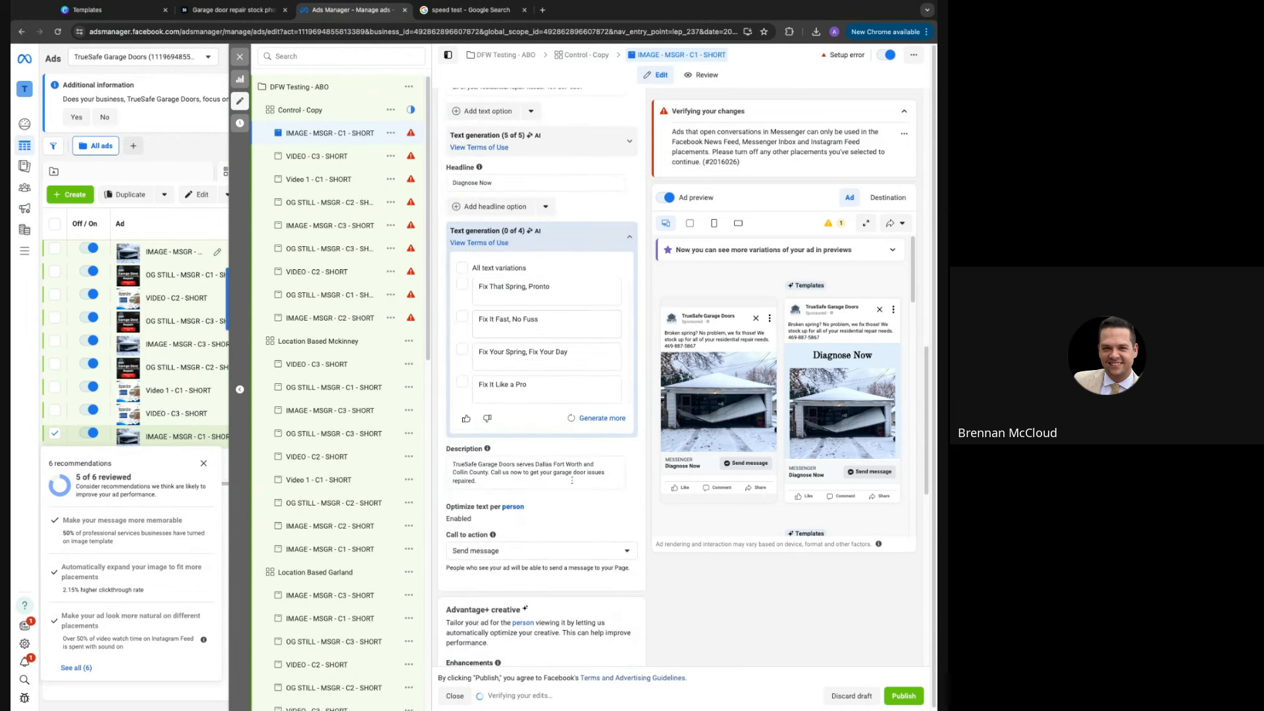
scroll(577, 495, "down", 3)
scroll(578, 495, "down", 2)
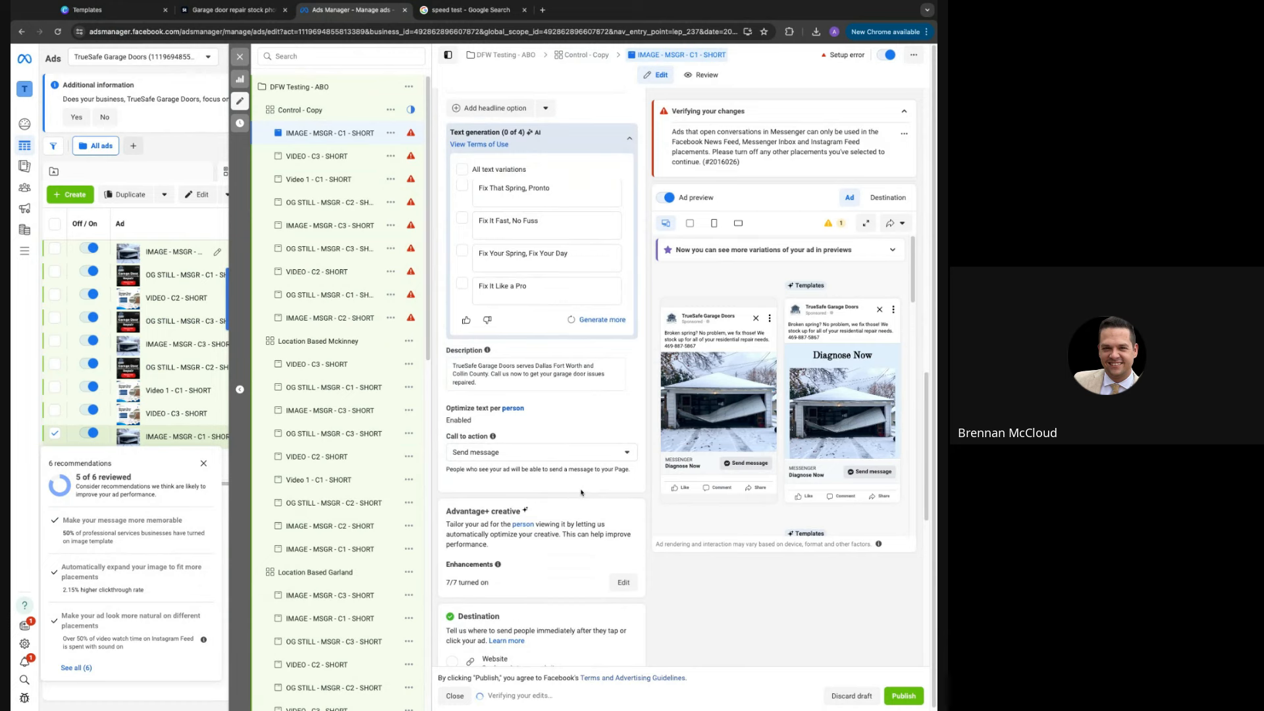
scroll(581, 493, "down", 4)
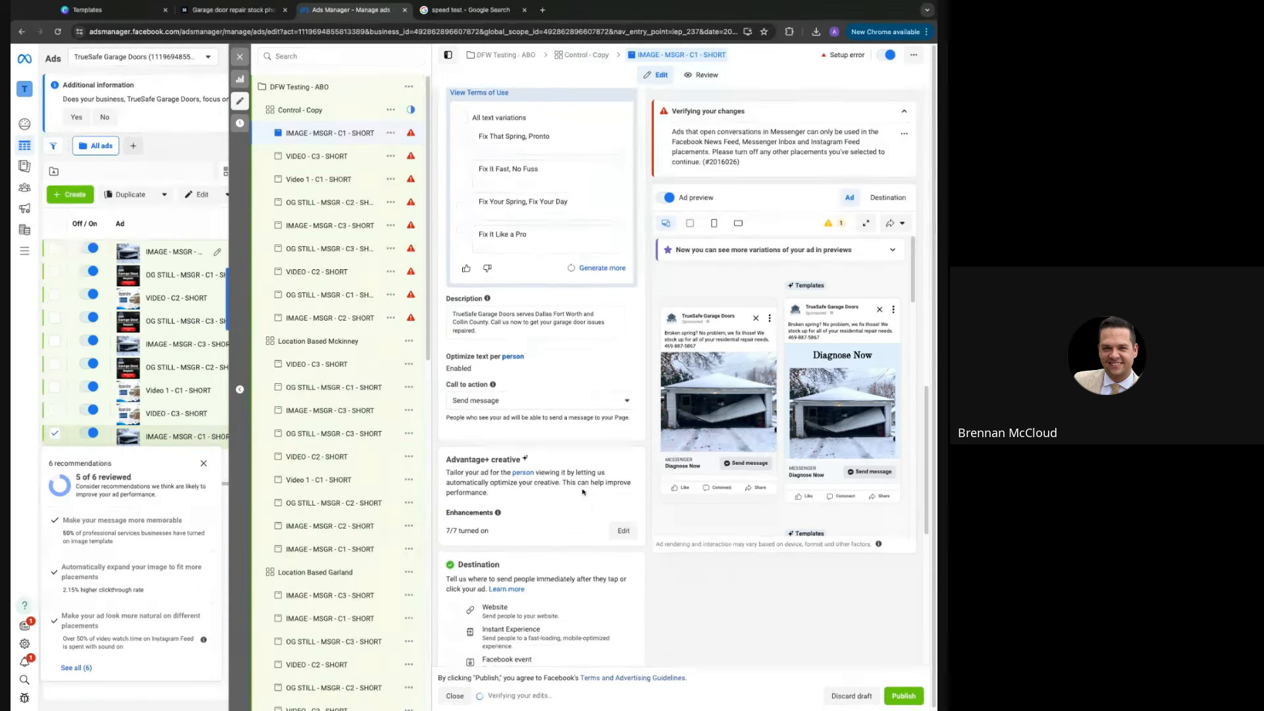
scroll(582, 492, "down", 3)
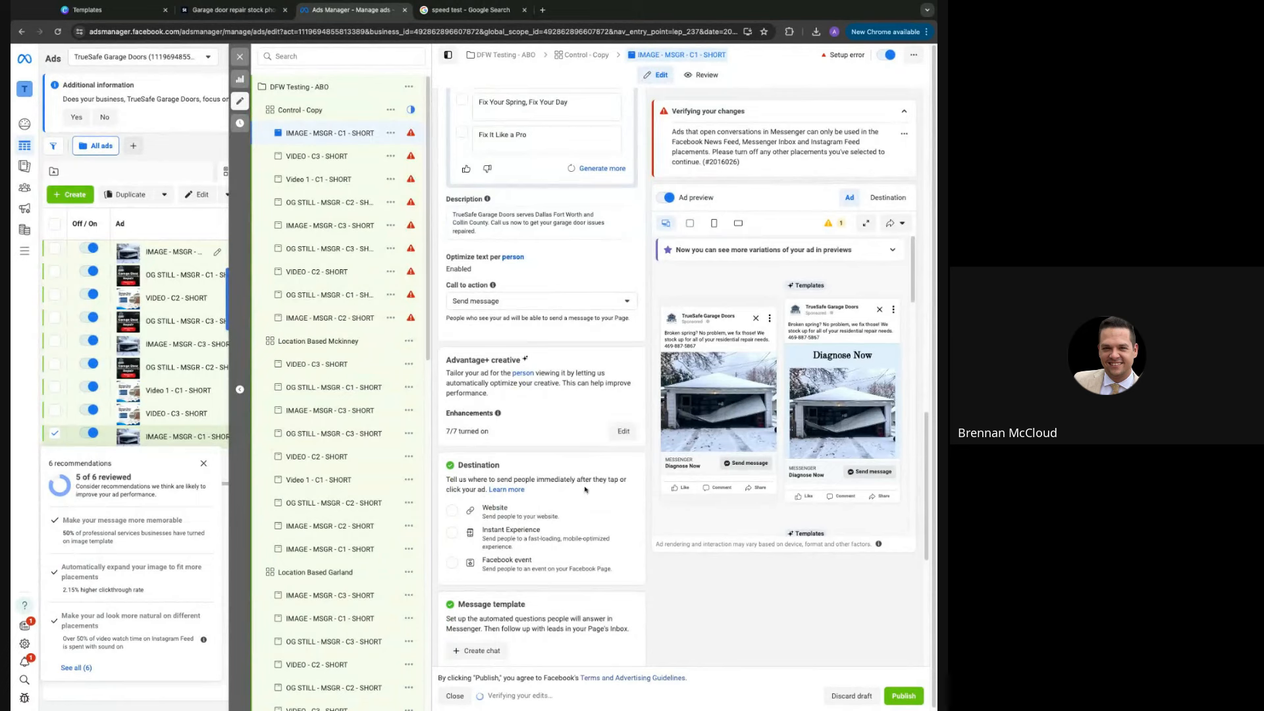
scroll(584, 489, "down", 3)
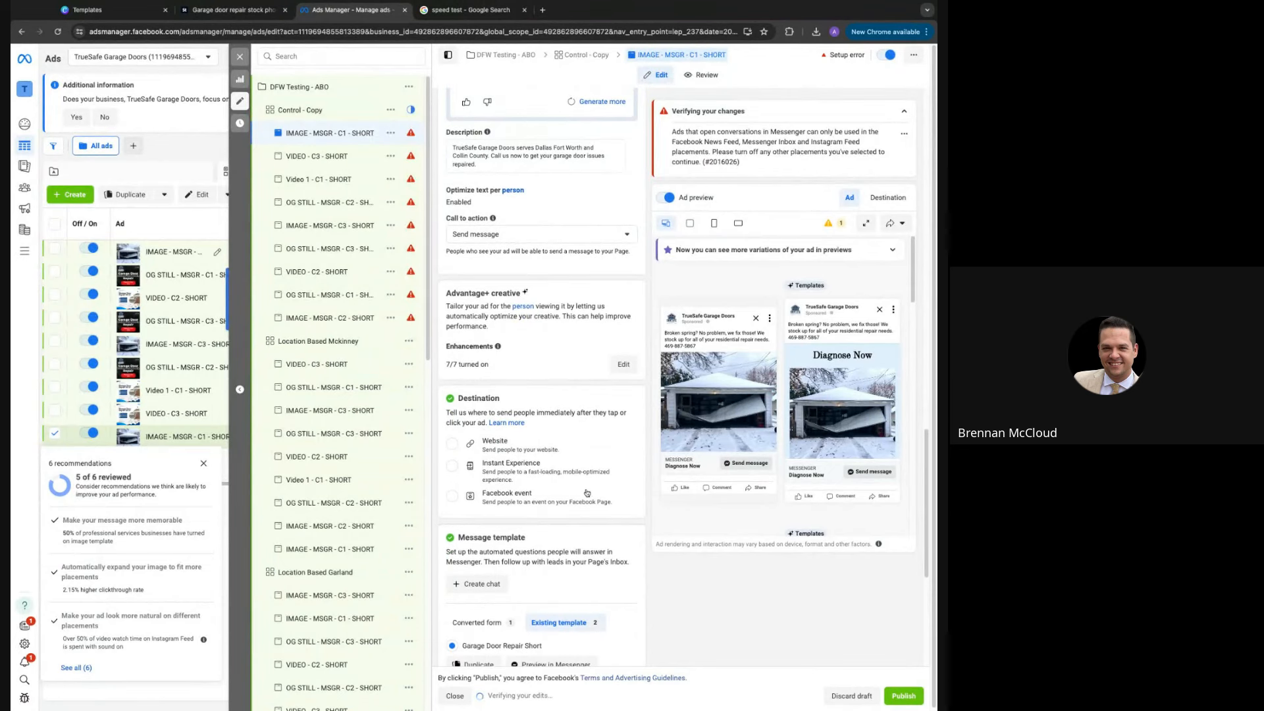
scroll(587, 489, "up", 15)
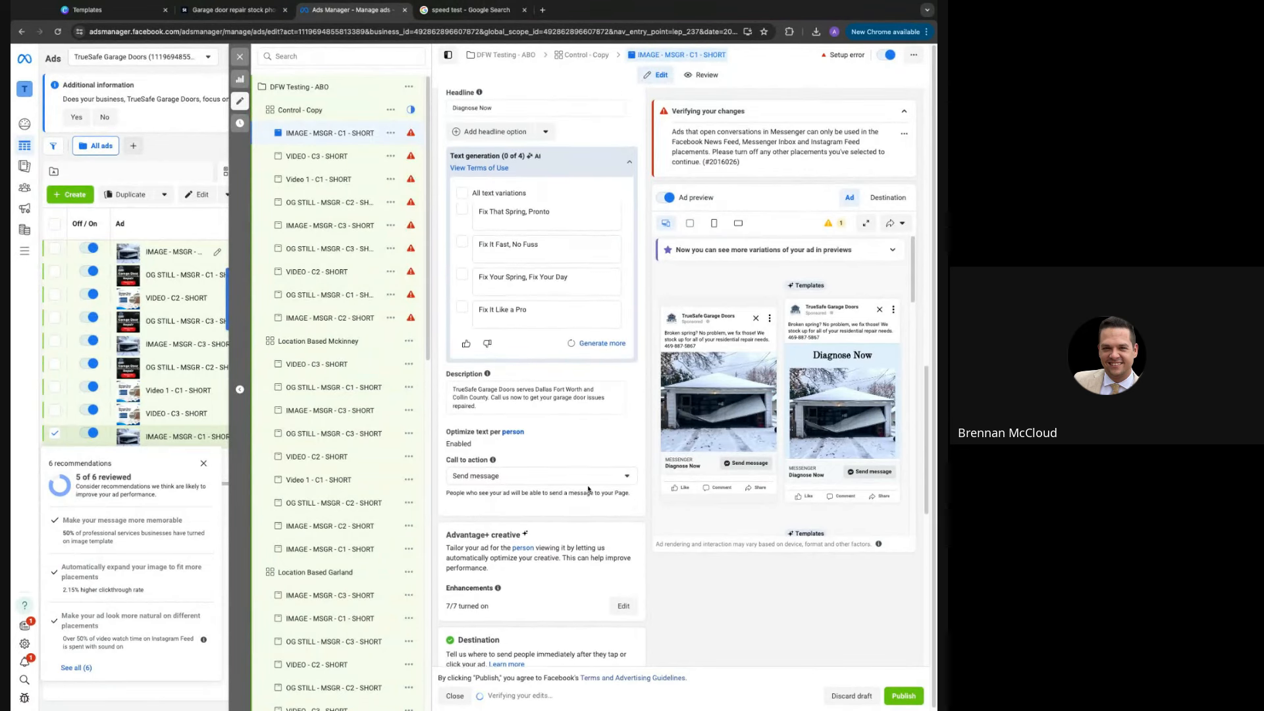
scroll(588, 486, "up", 3)
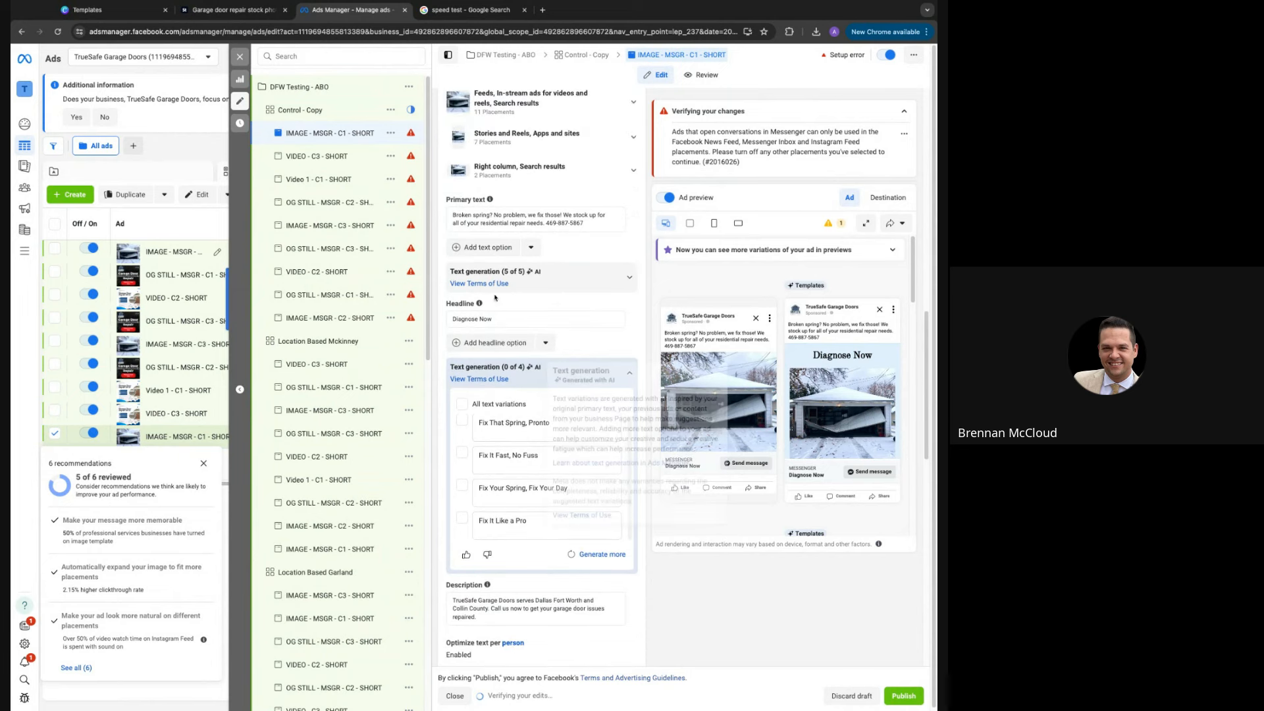
Set the call to action of IMAGE - MSGR - C1 - SHORT to Learn more and its destination to Website
mouse_move(508, 275)
scroll(538, 504, "down", 8)
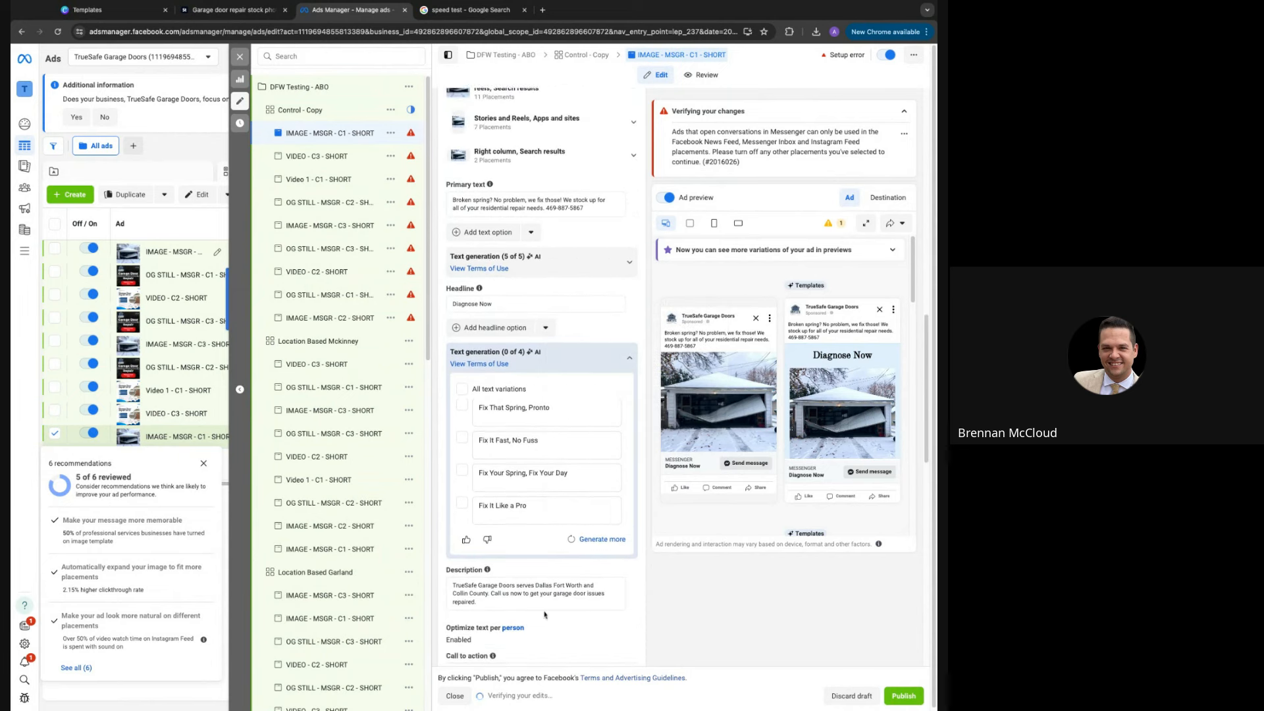
left_click(537, 462)
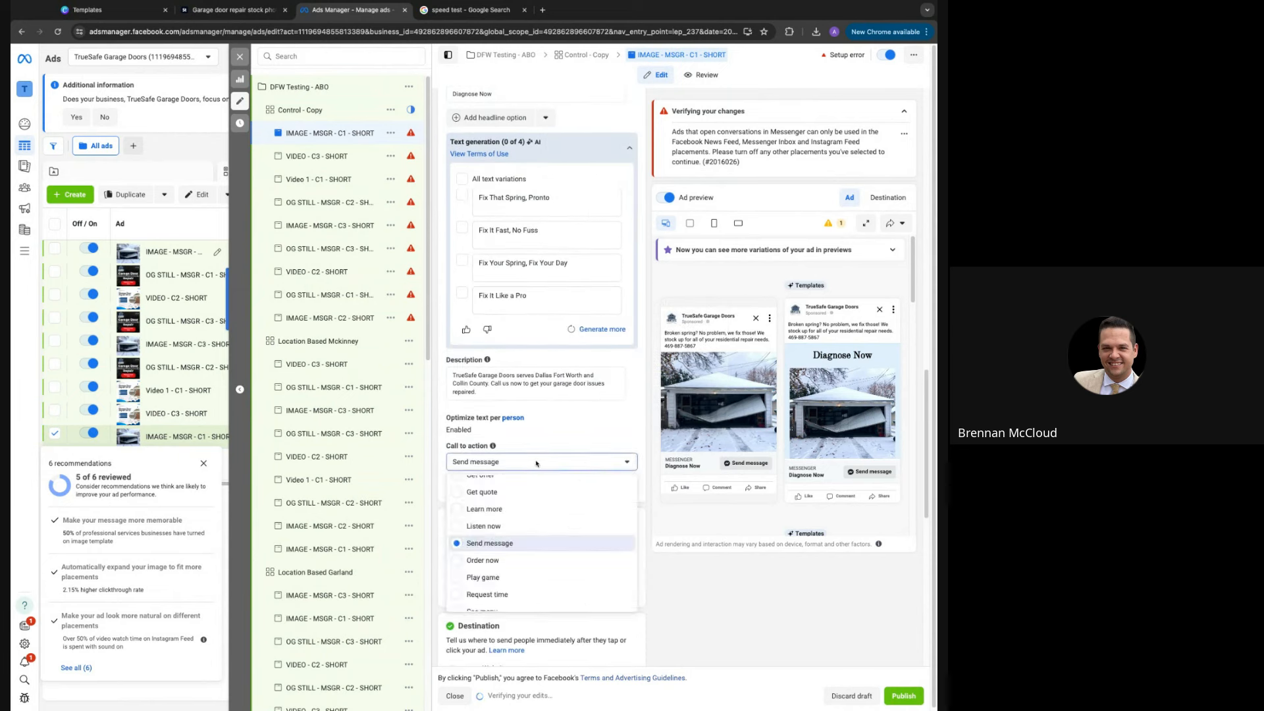
scroll(502, 563, "down", 1)
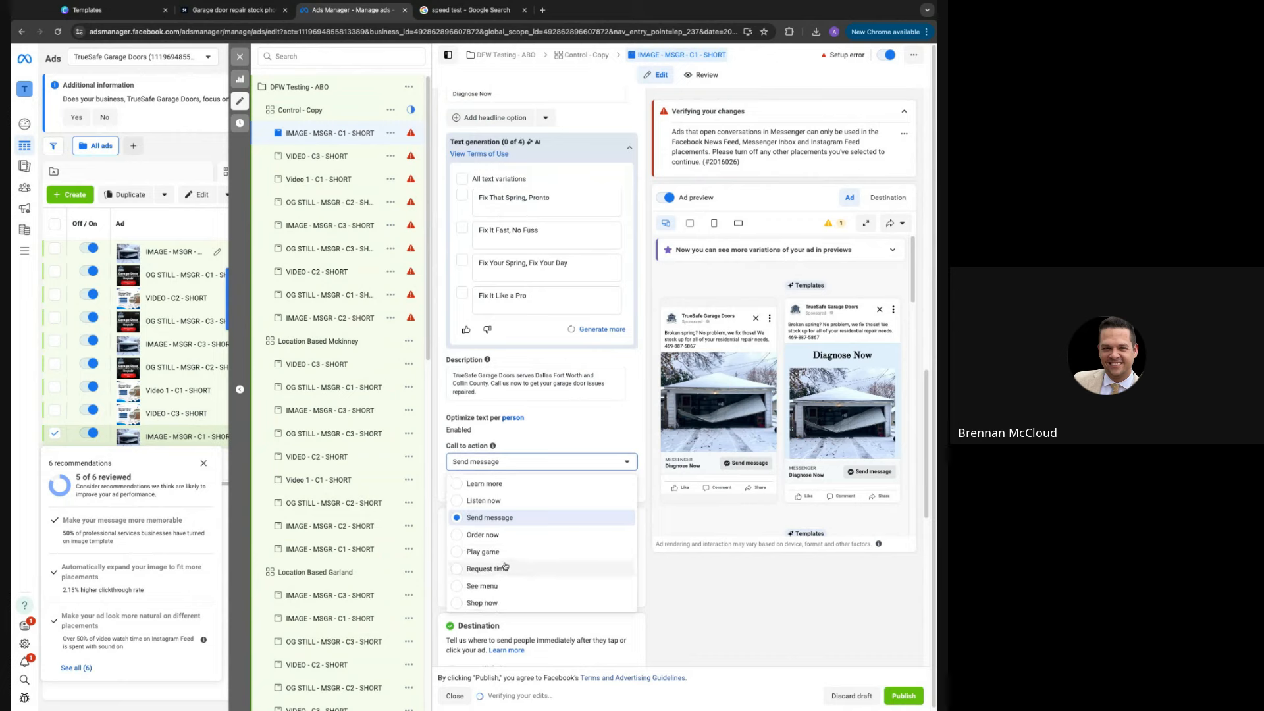
scroll(505, 566, "up", 3)
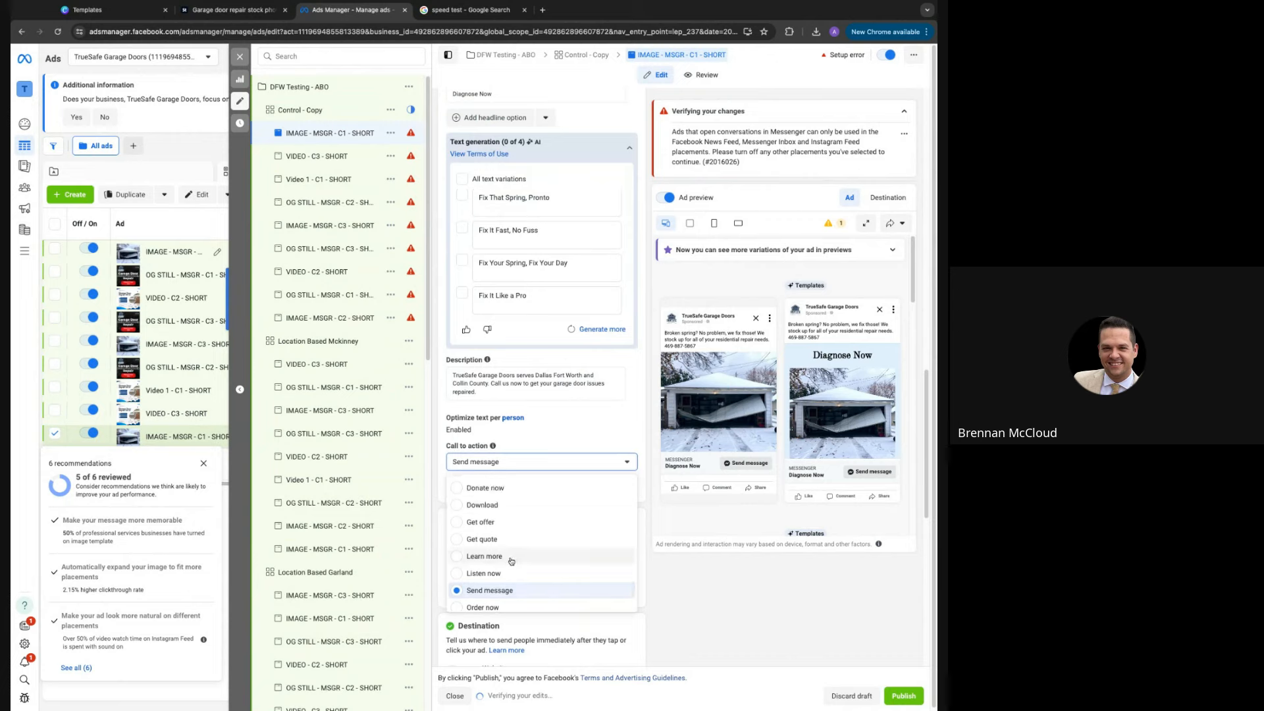
left_click(510, 558)
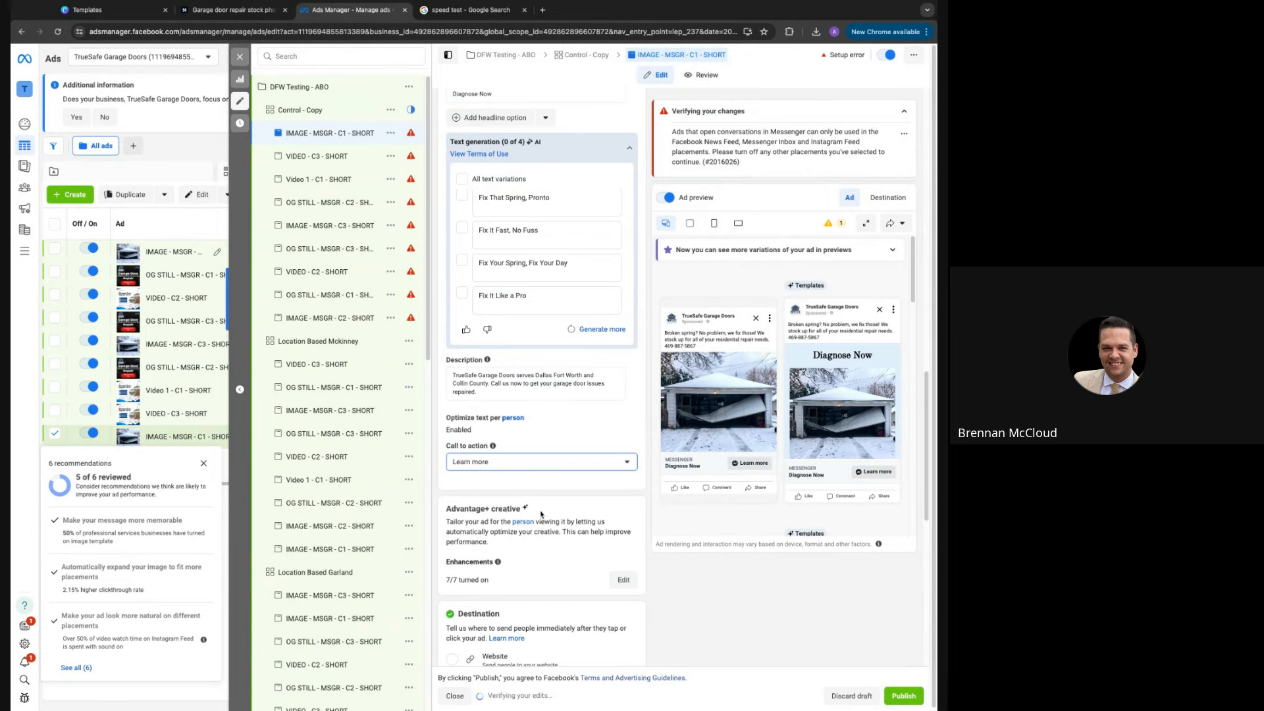
scroll(541, 515, "down", 3)
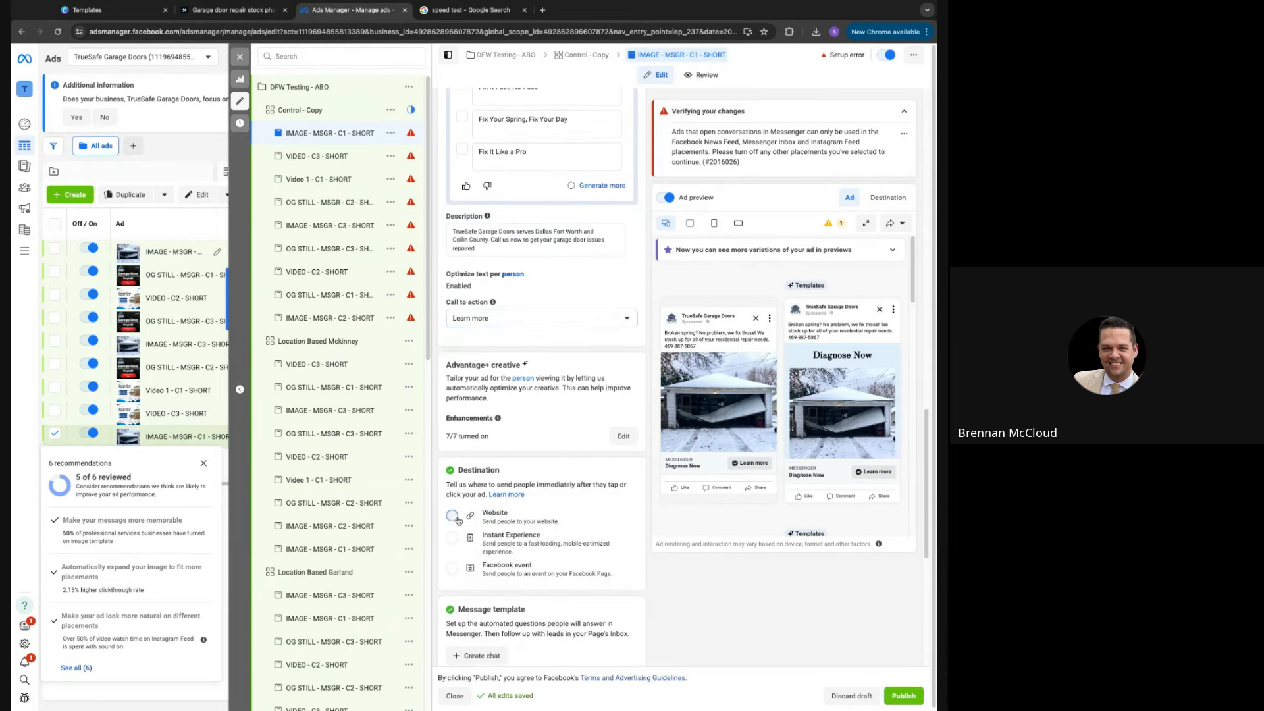
left_click(458, 520)
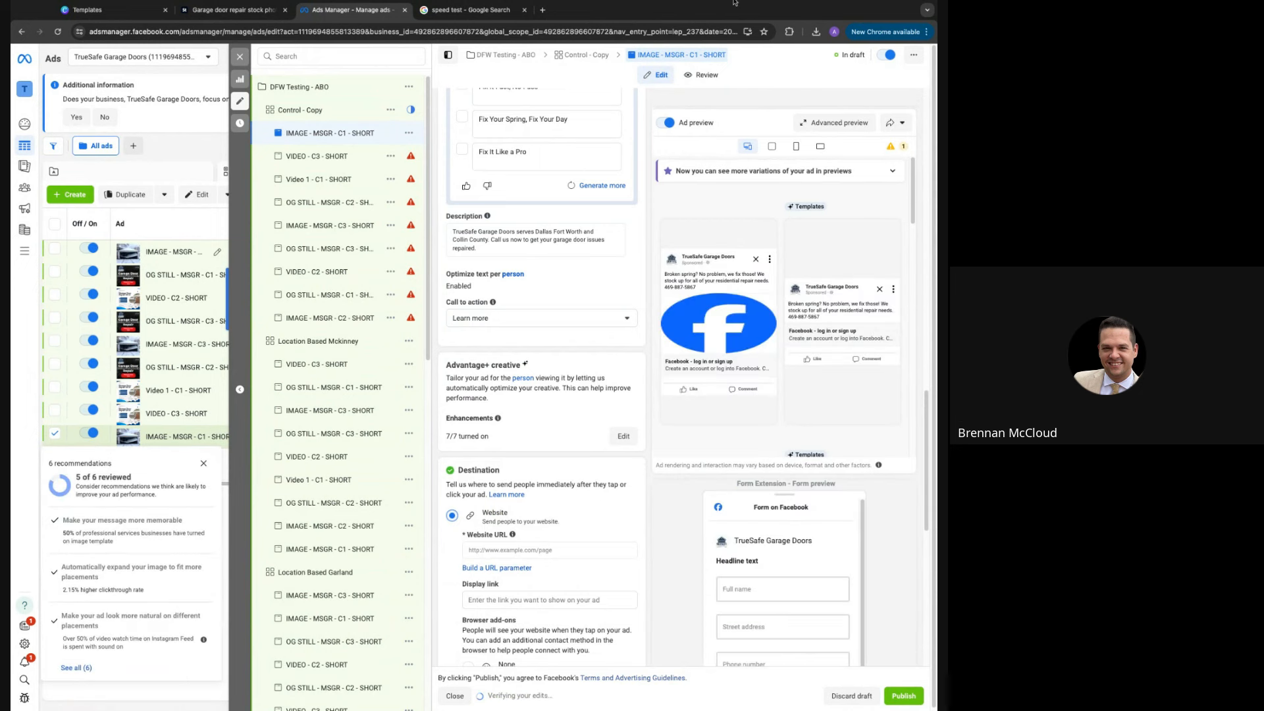
Open truesafegaragedoors.com in the browser and go to its Contact us page to get the page's address
left_click(461, 9)
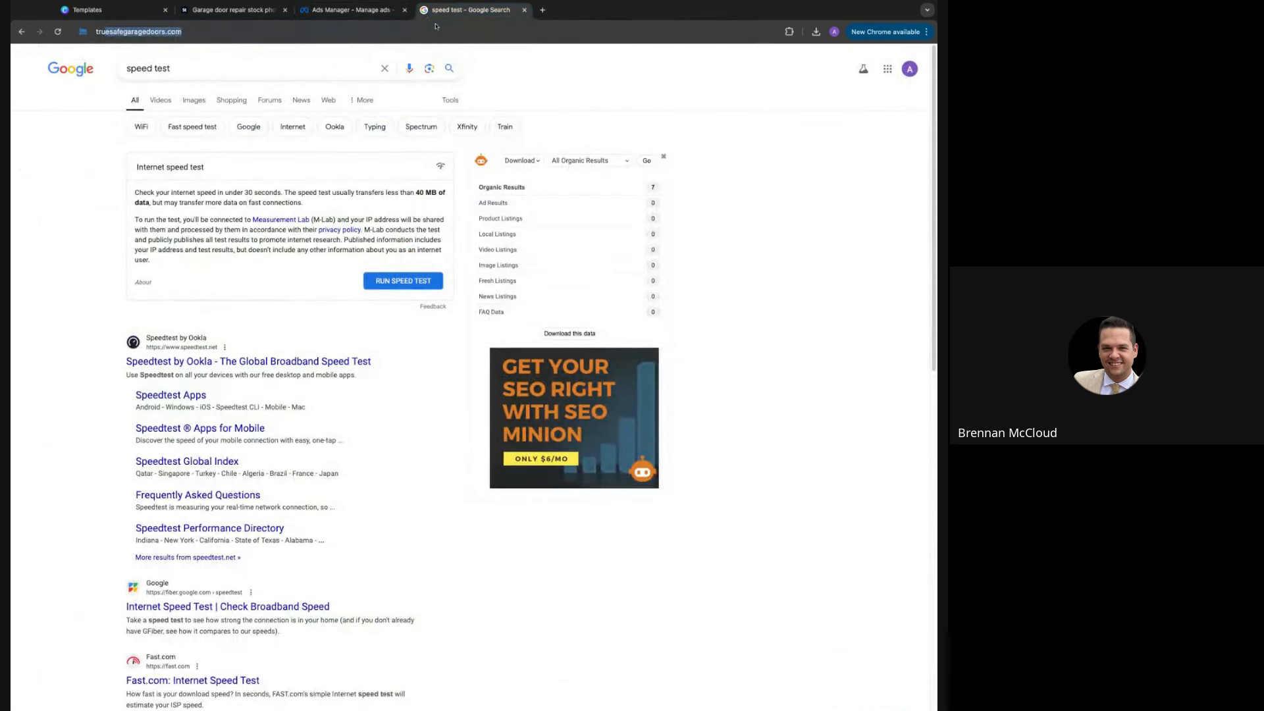
type("tr")
key("Return")
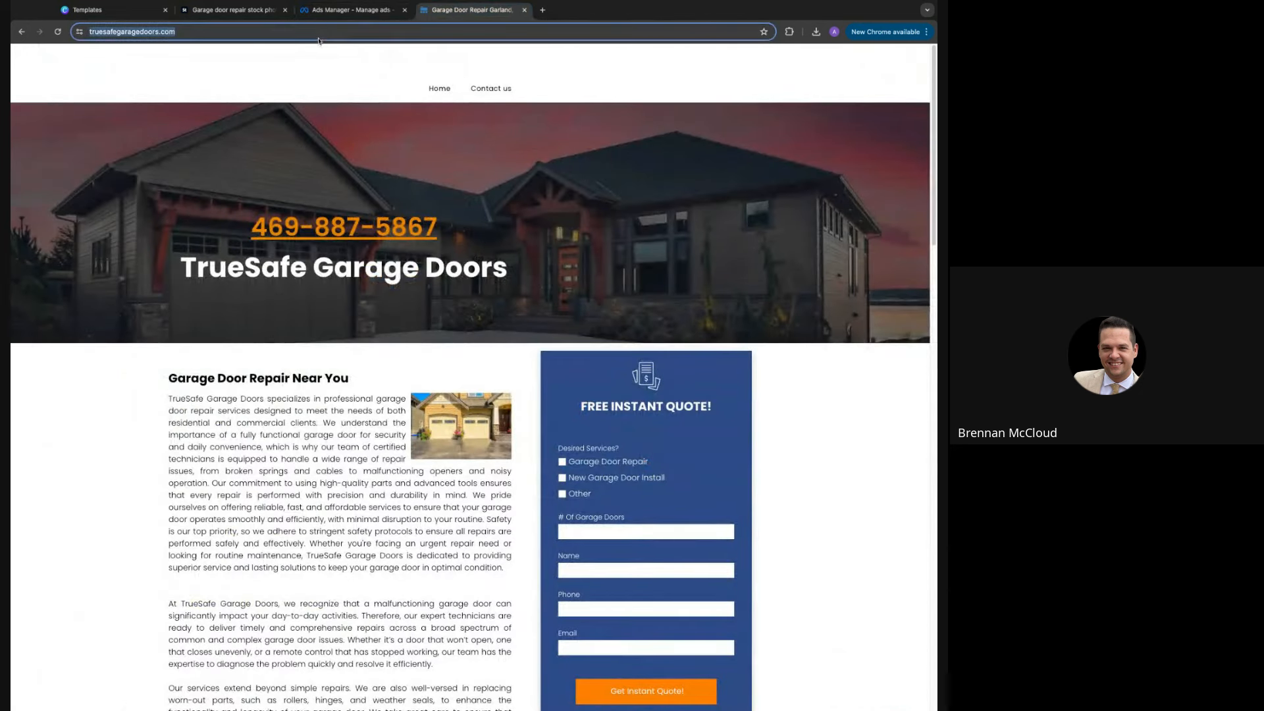
left_click(348, 9)
left_click(446, 13)
left_click(337, 15)
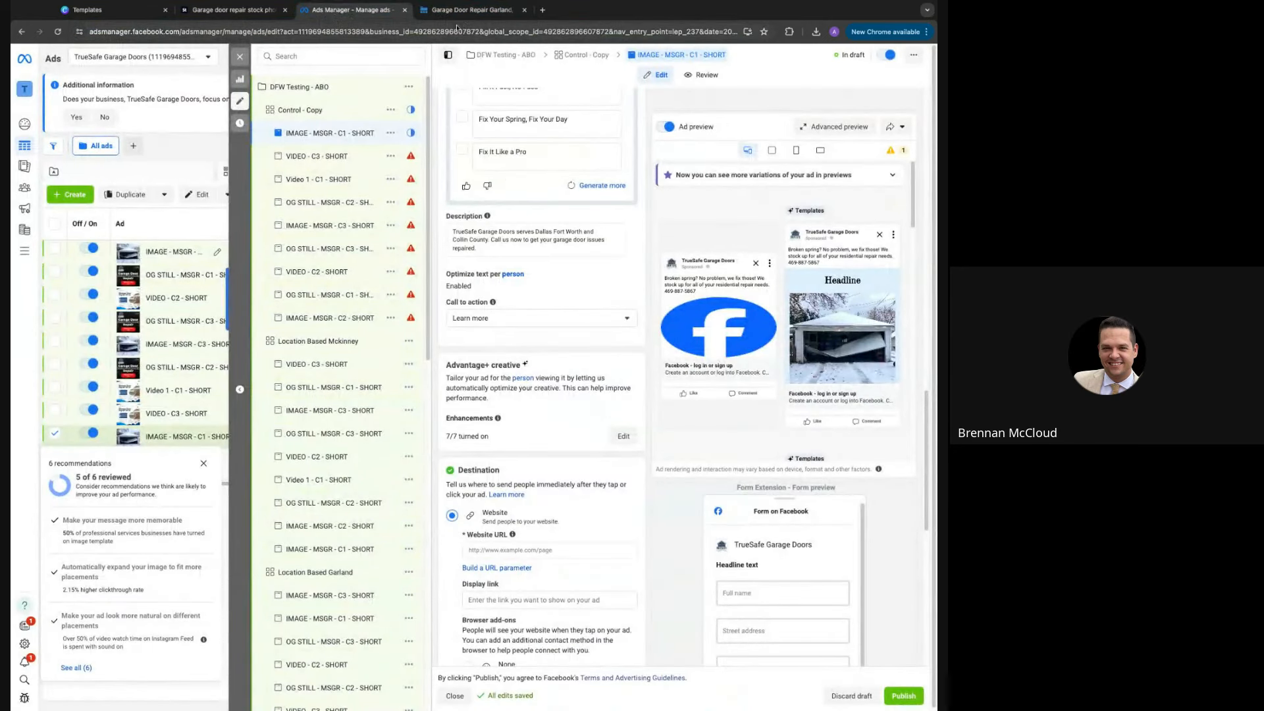
left_click(469, 10)
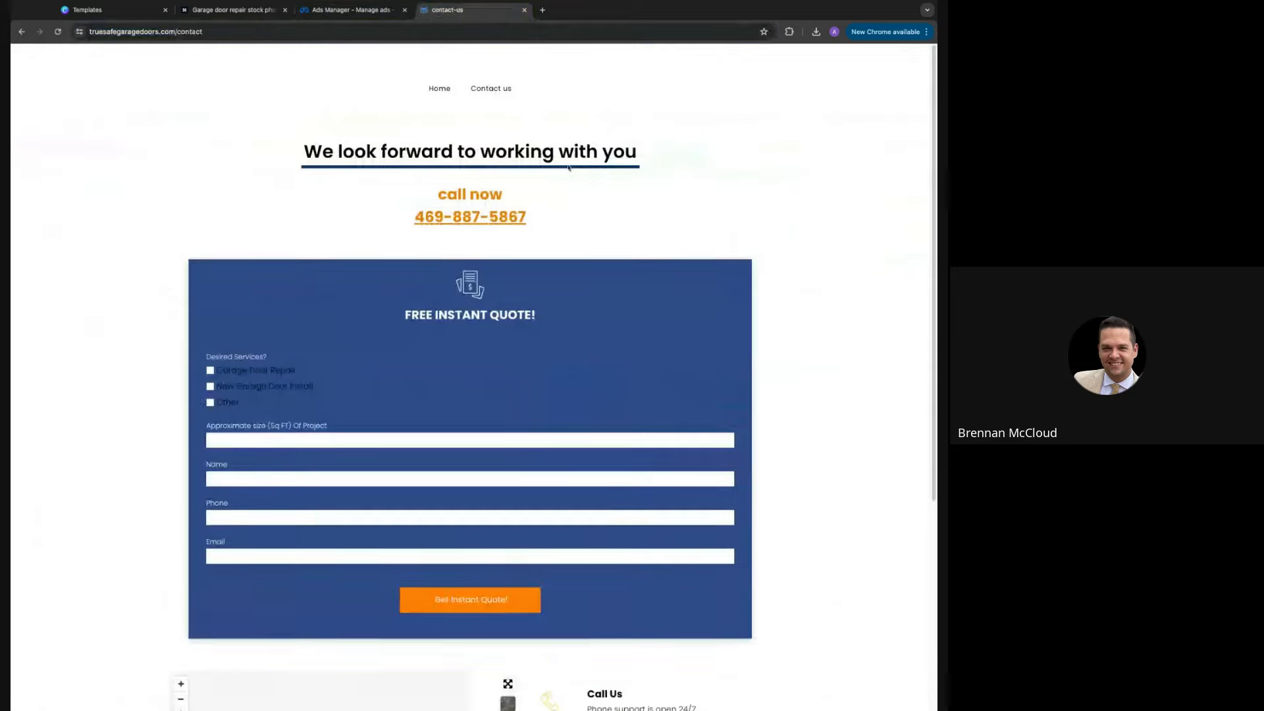
scroll(770, 289, "down", 1)
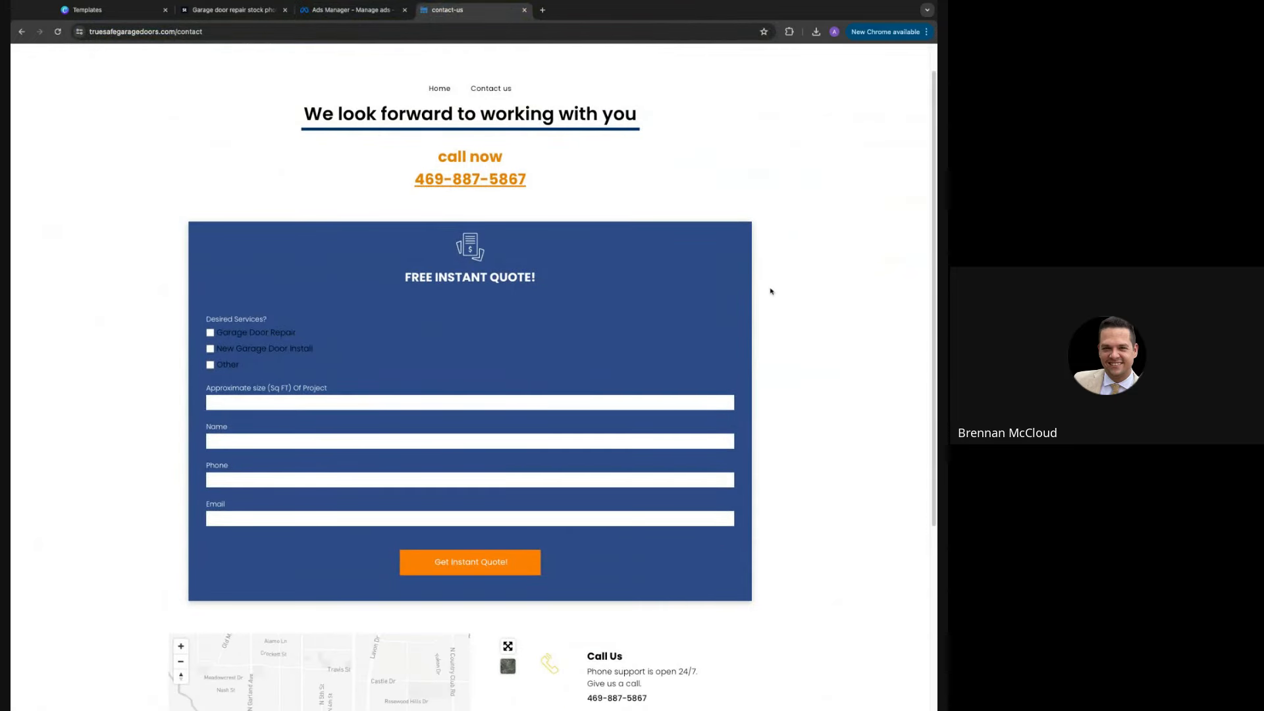
left_click(349, 10)
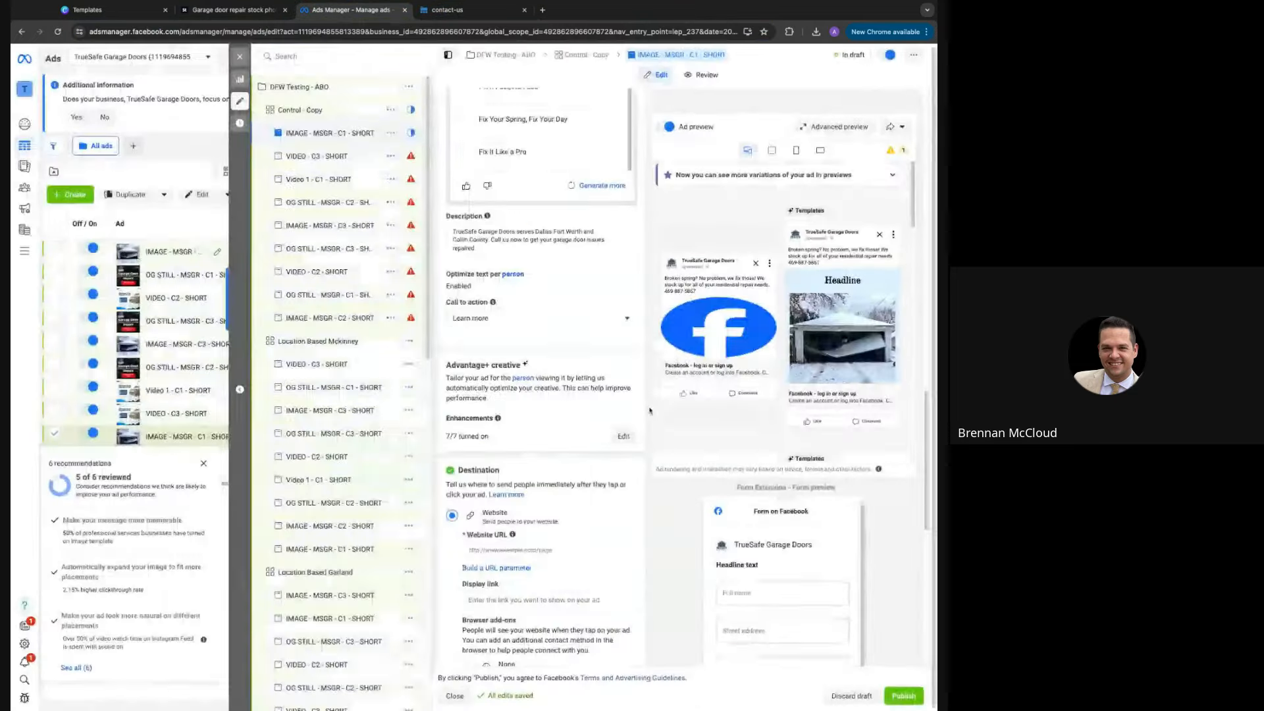
left_click(570, 551)
type("https://truesafegaragedoors.com/contact")
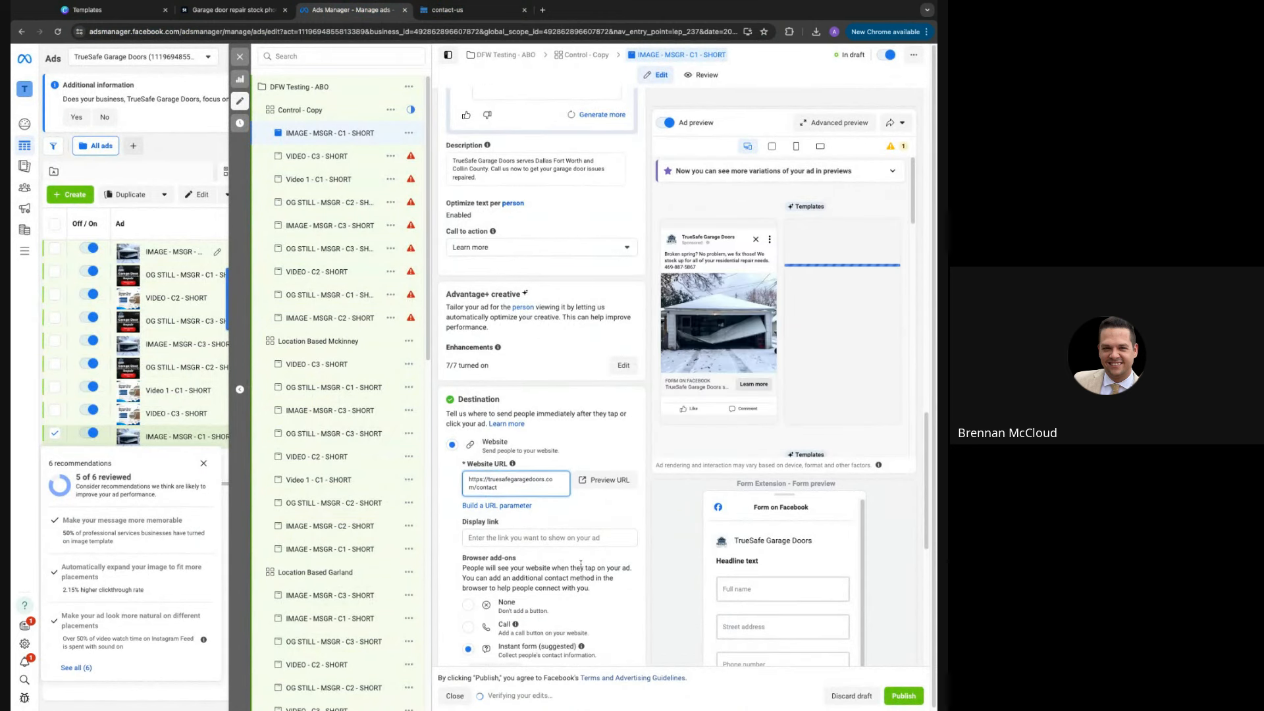
scroll(536, 519, "down", 1)
scroll(532, 514, "up", 1)
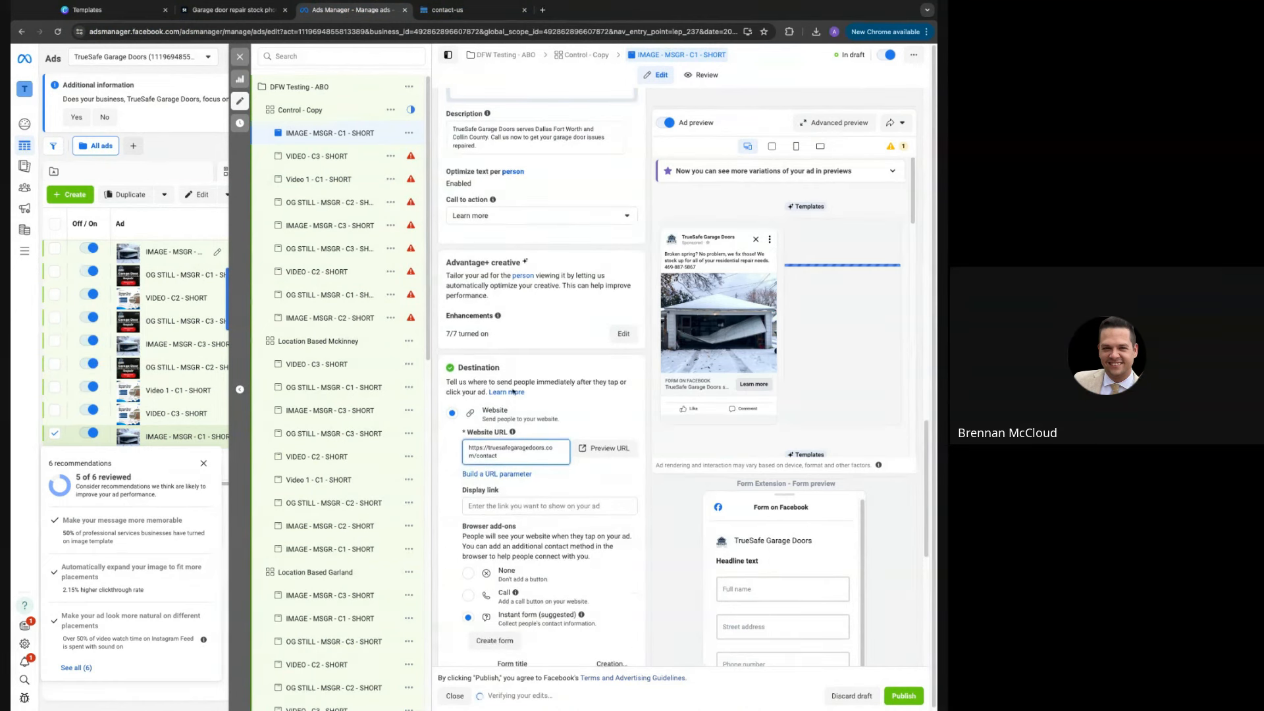
Open Control - Copy's VIDEO - C3 - SHORT ad and examine its destination, message template and tracking settings
left_click(329, 157)
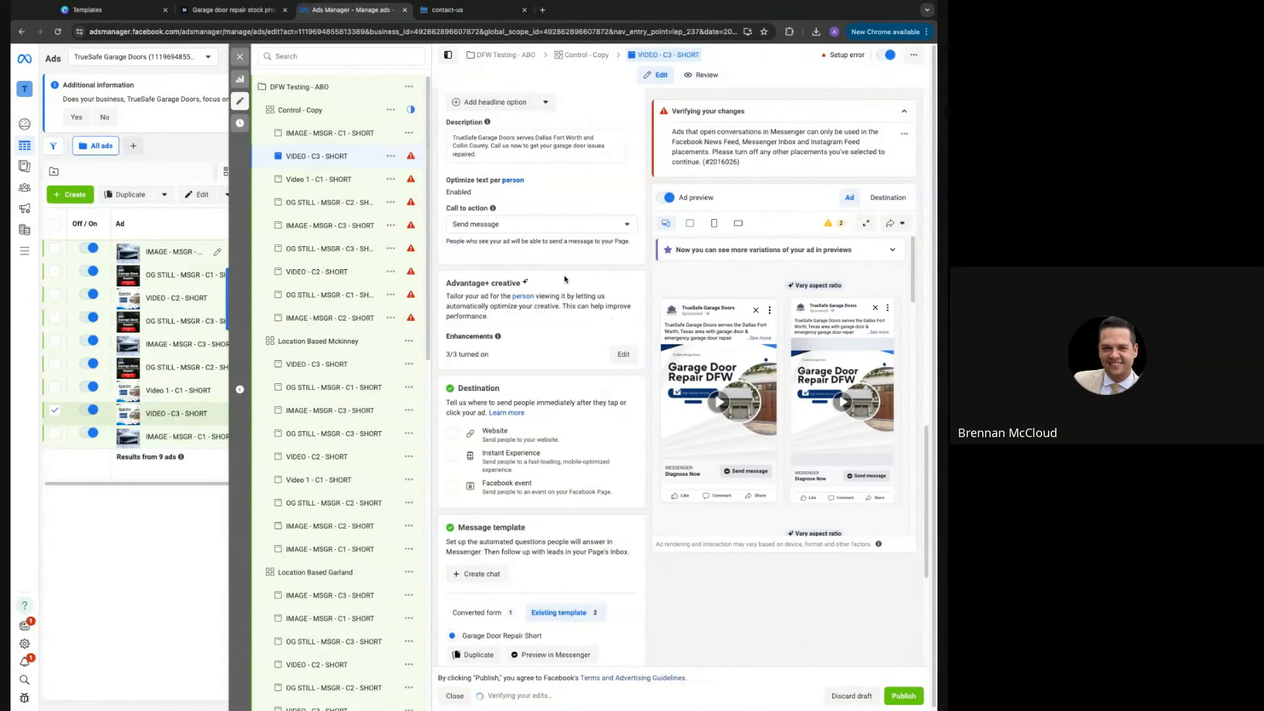
scroll(588, 316, "down", 2)
scroll(587, 329, "down", 3)
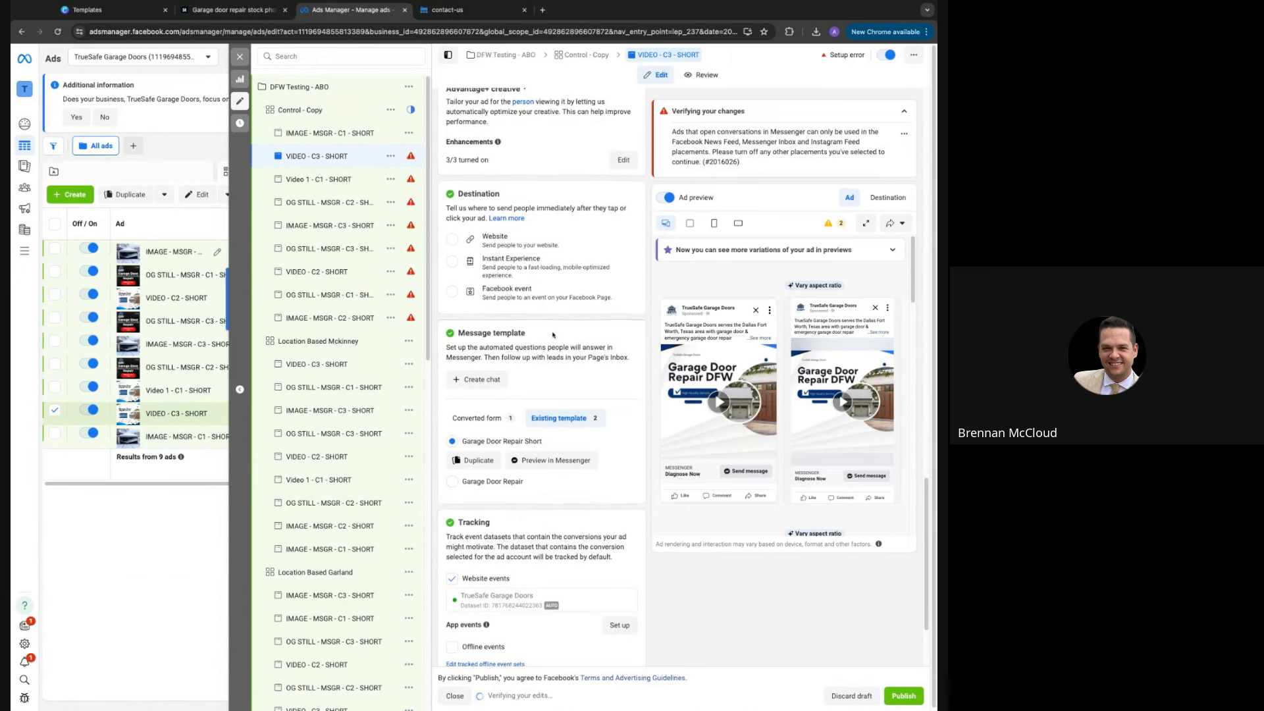
scroll(571, 485, "up", 3)
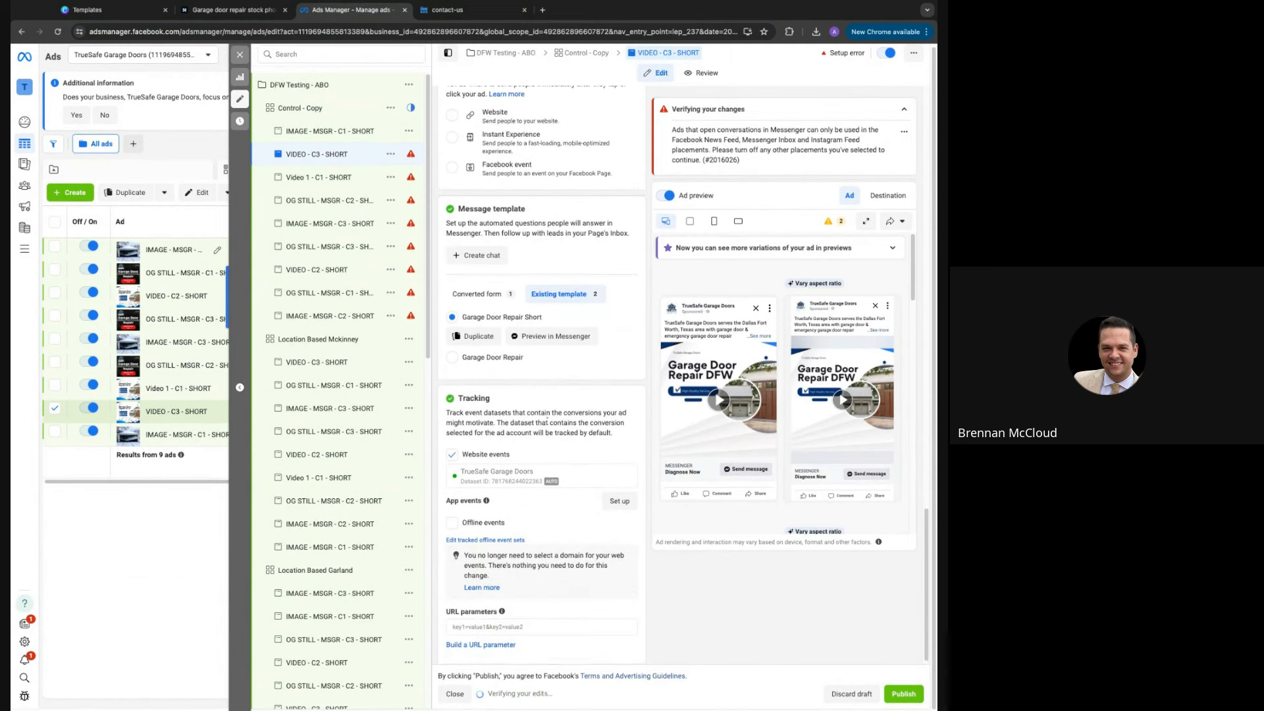
scroll(525, 311, "up", 3)
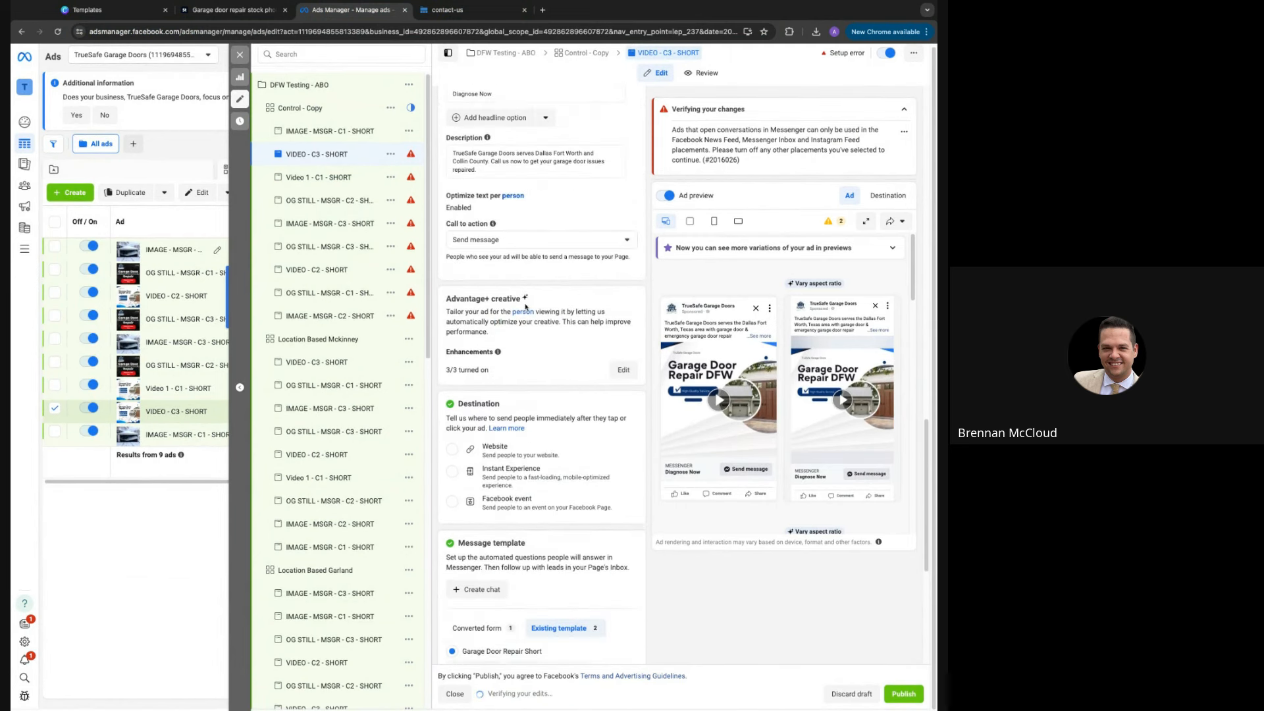
left_click(516, 254)
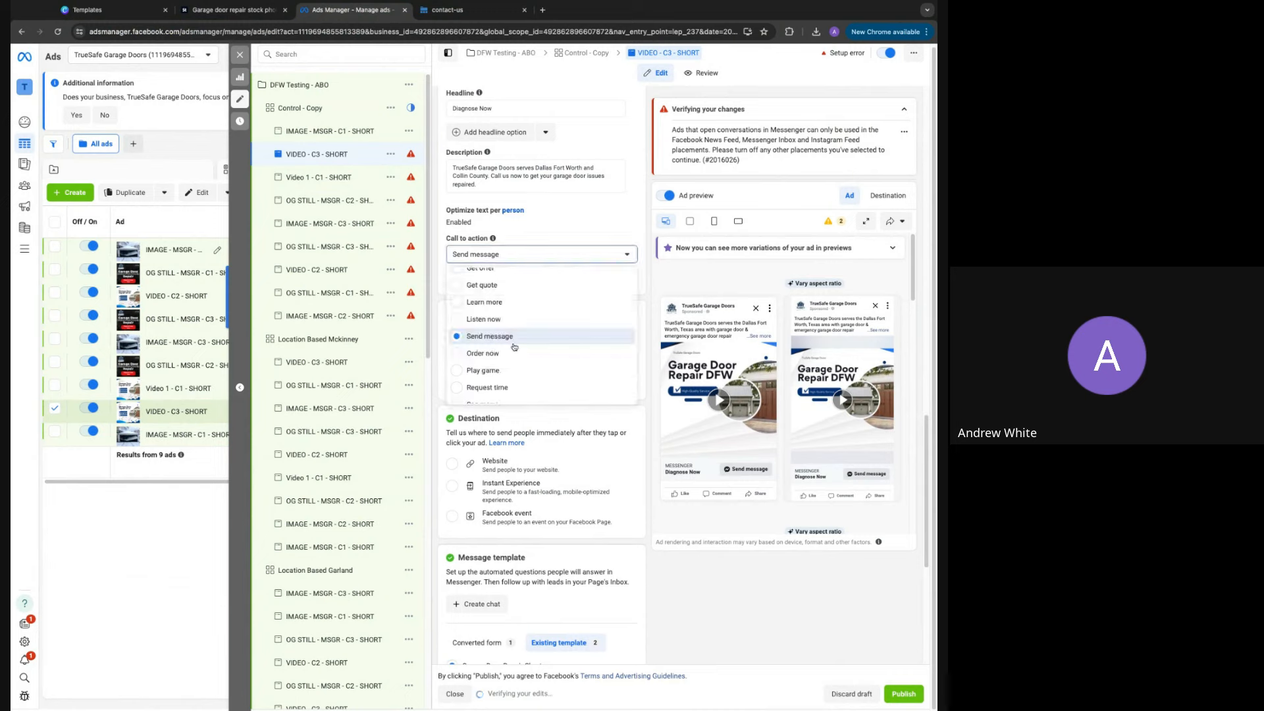
left_click(499, 304)
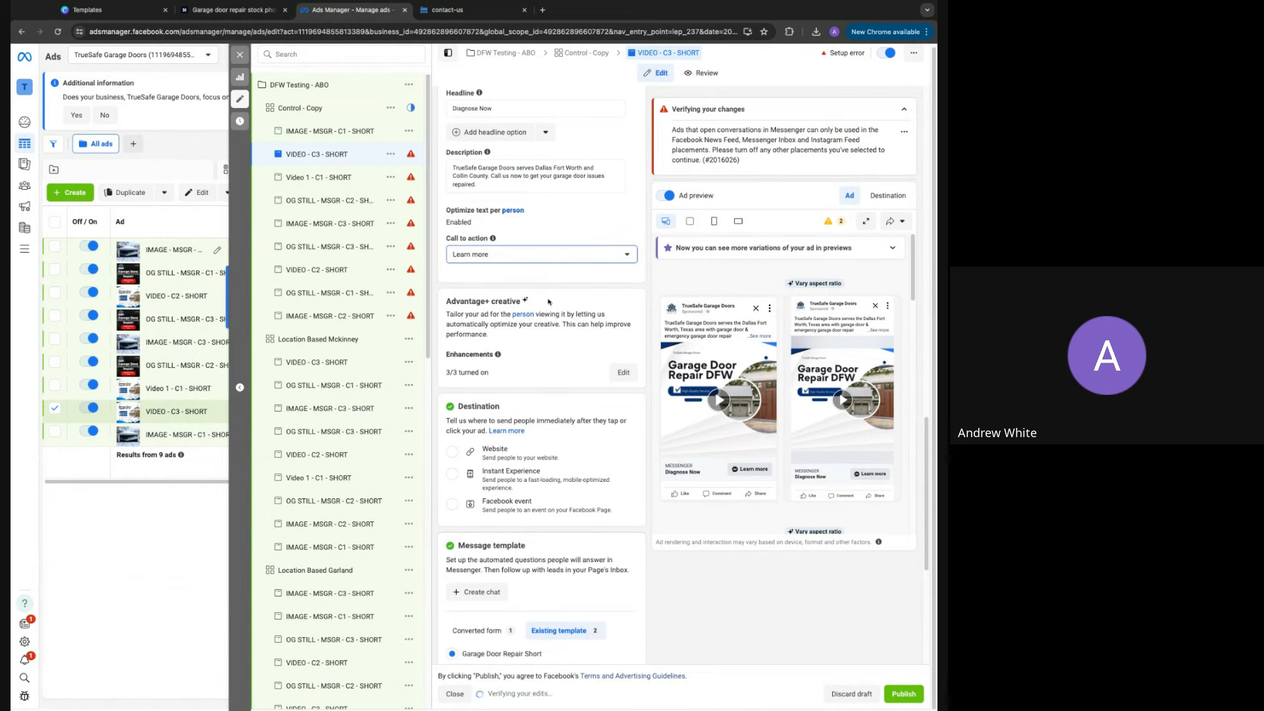
scroll(564, 435, "down", 1)
left_click(504, 452)
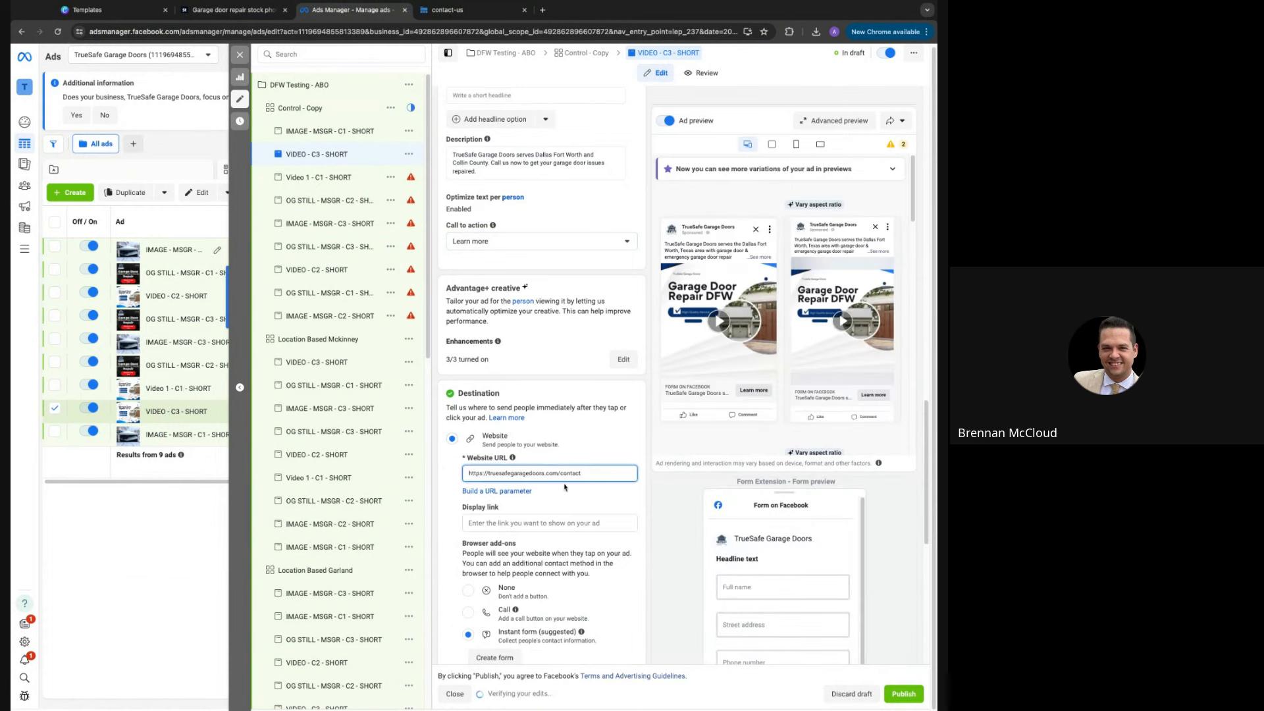
Set the call to action of the Video 1 - C1 - SHORT ad in Control - Copy to Learn more
left_click(344, 178)
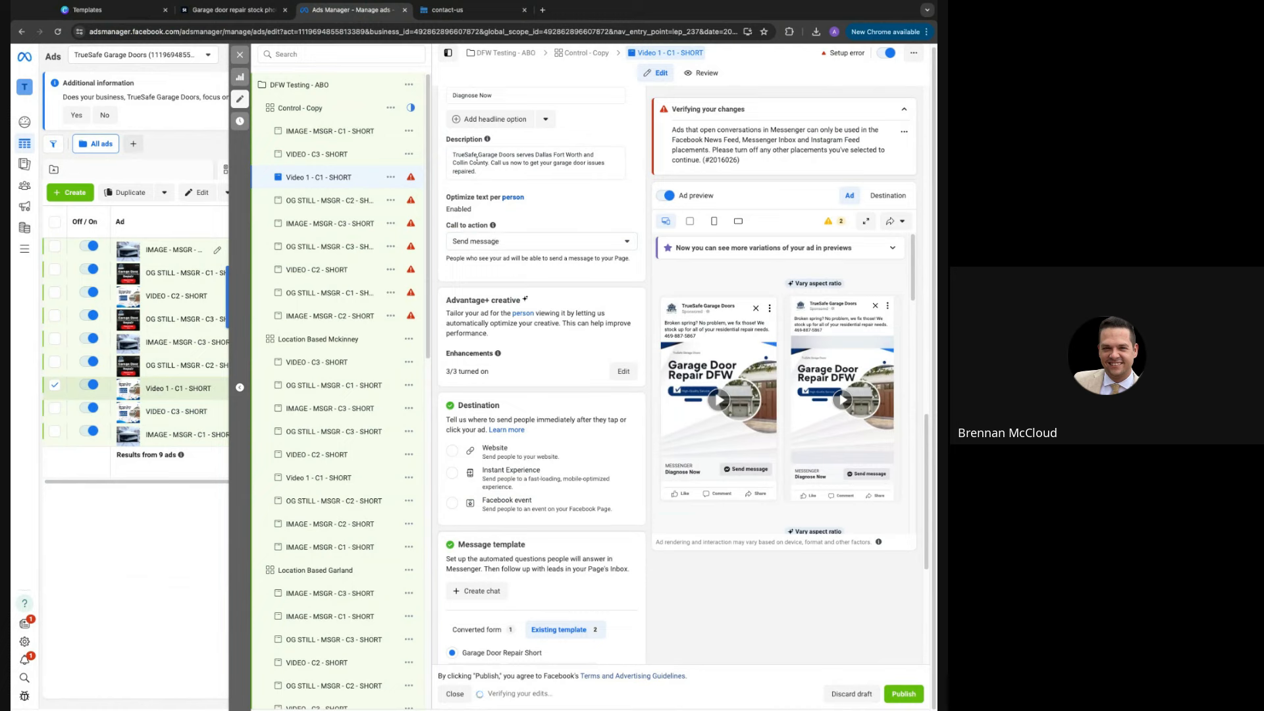
scroll(542, 369, "up", 3)
scroll(559, 388, "down", 8)
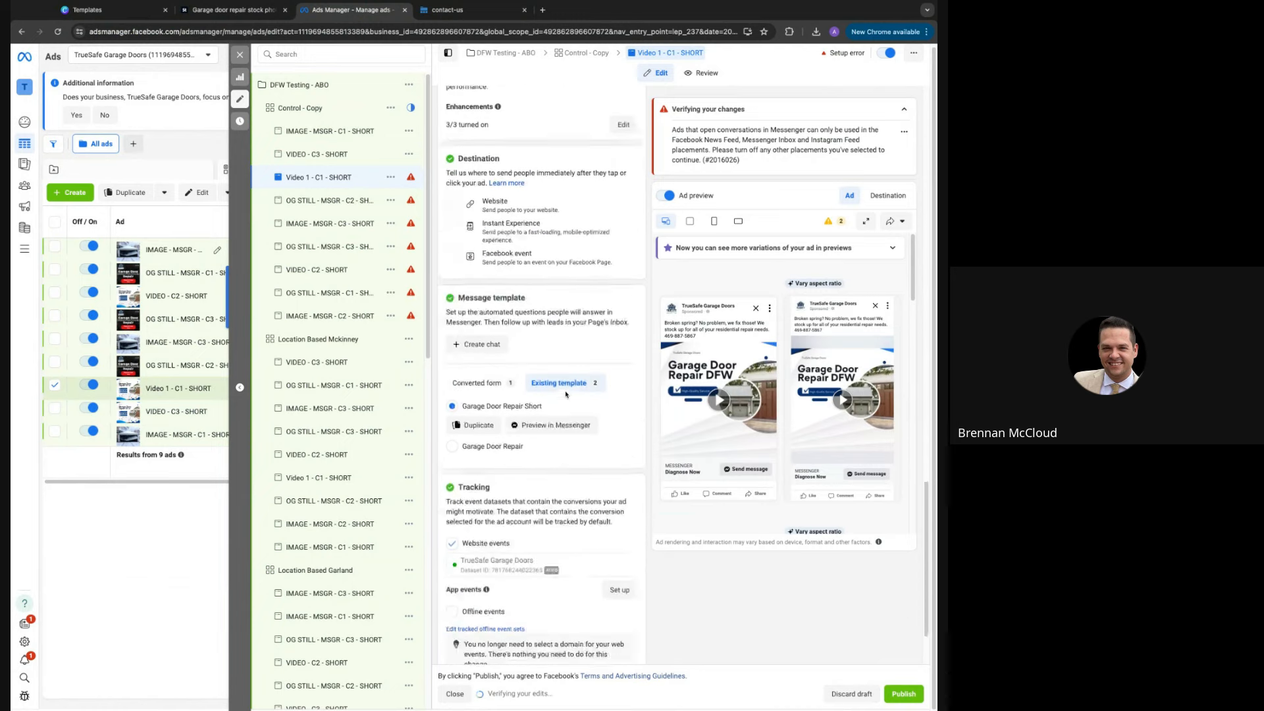
scroll(560, 395, "up", 12)
scroll(560, 397, "down", 5)
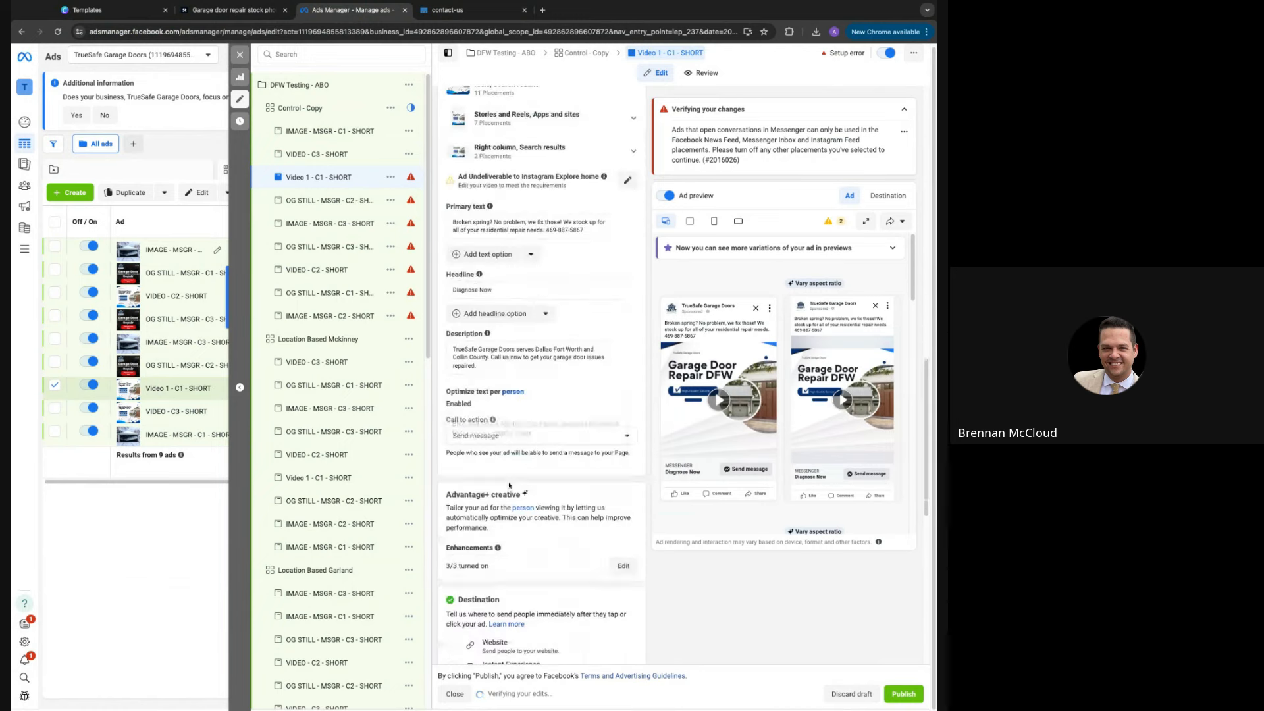
scroll(544, 415, "down", 2)
left_click(560, 268)
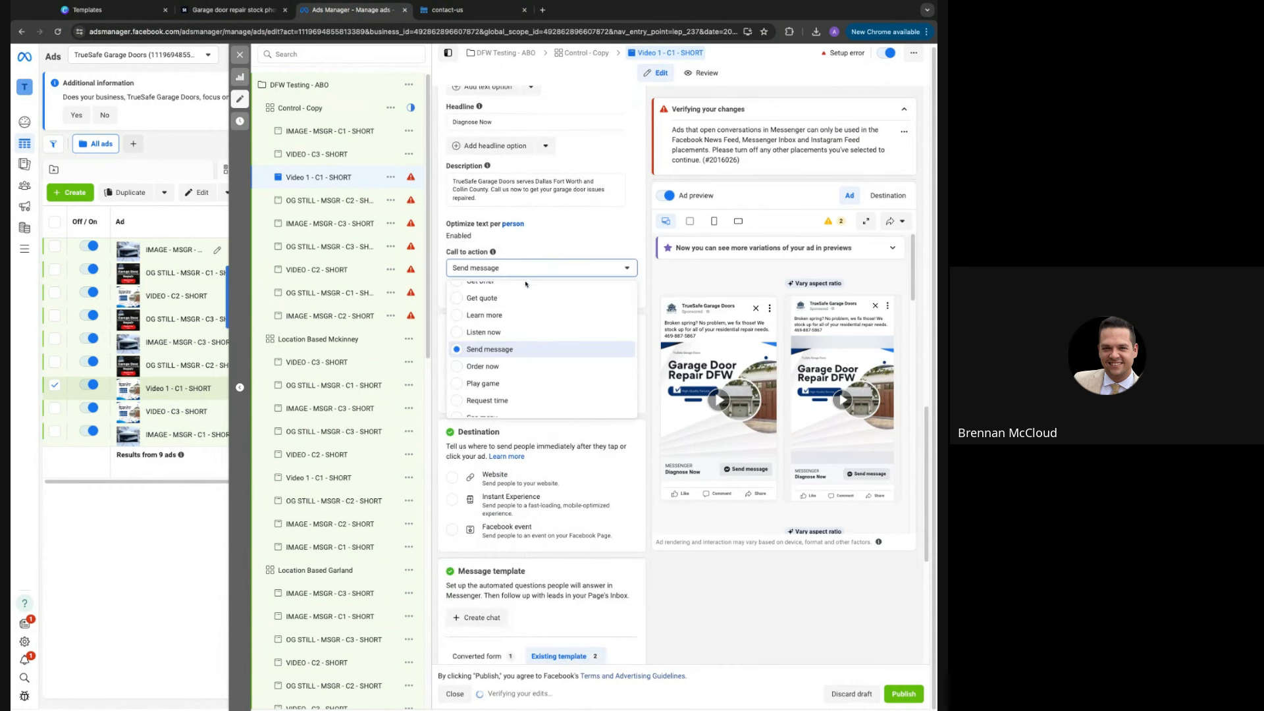
left_click(491, 316)
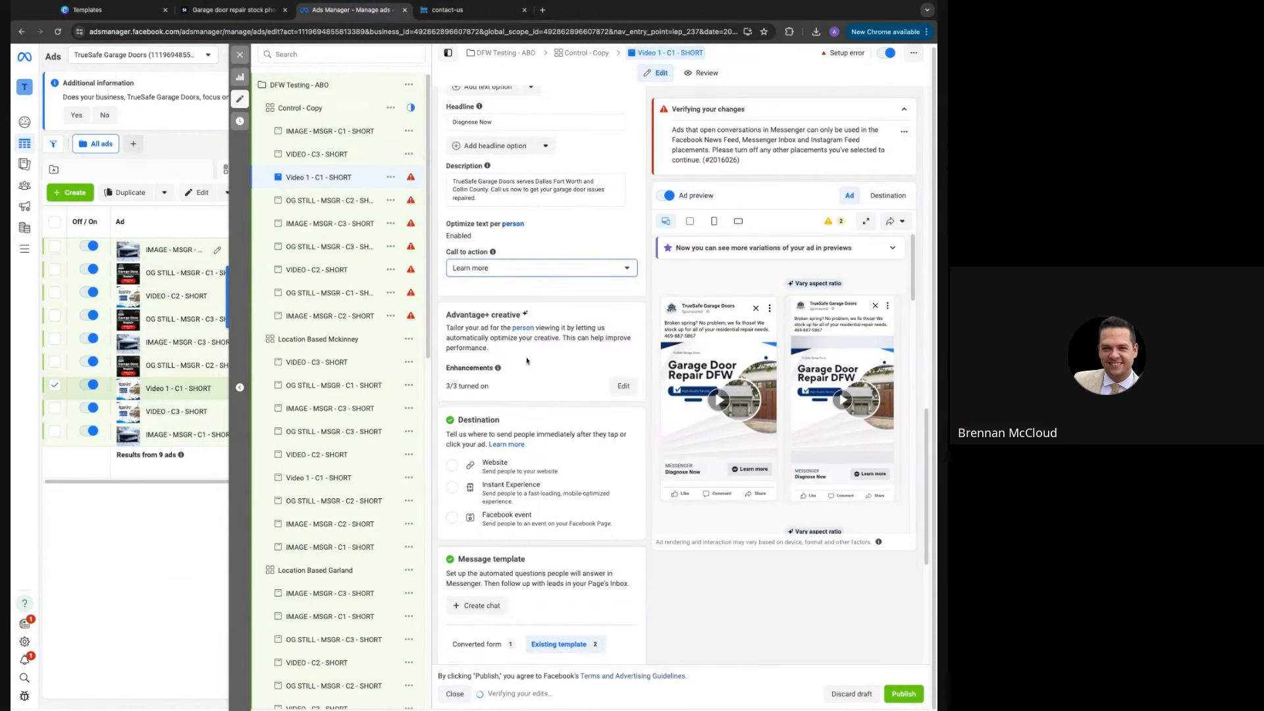
left_click(324, 202)
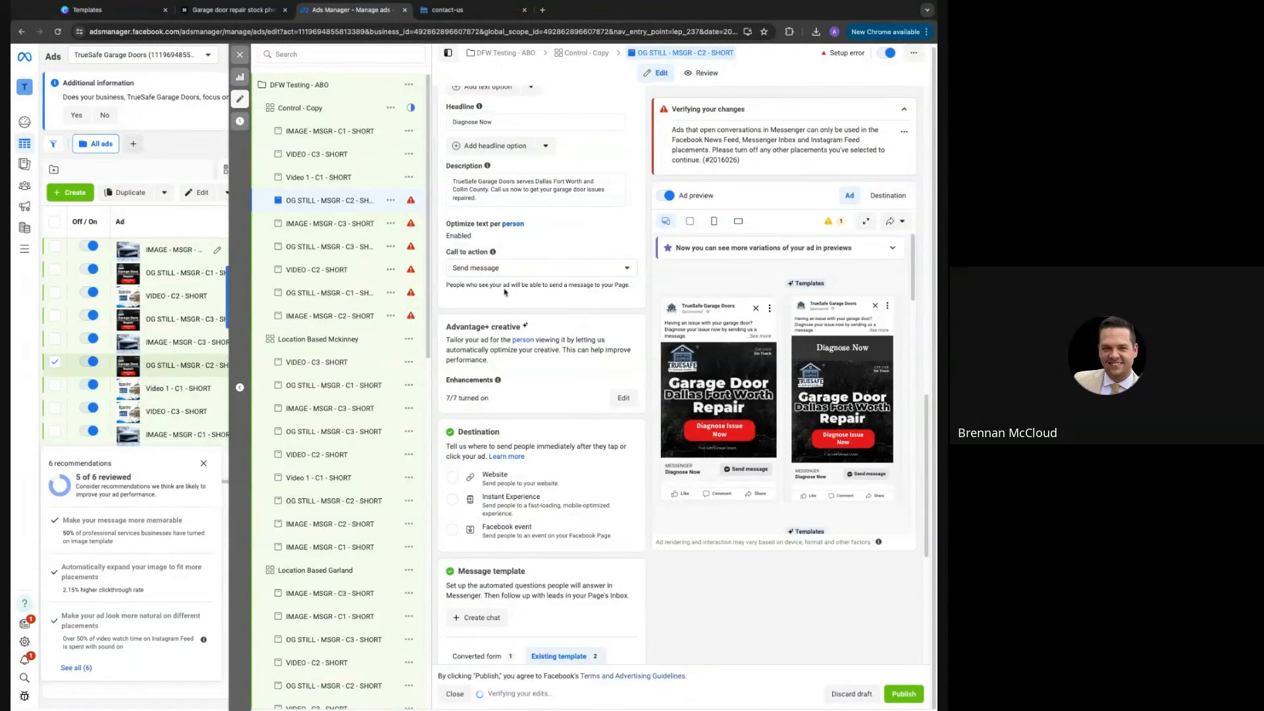
left_click(514, 268)
left_click(510, 317)
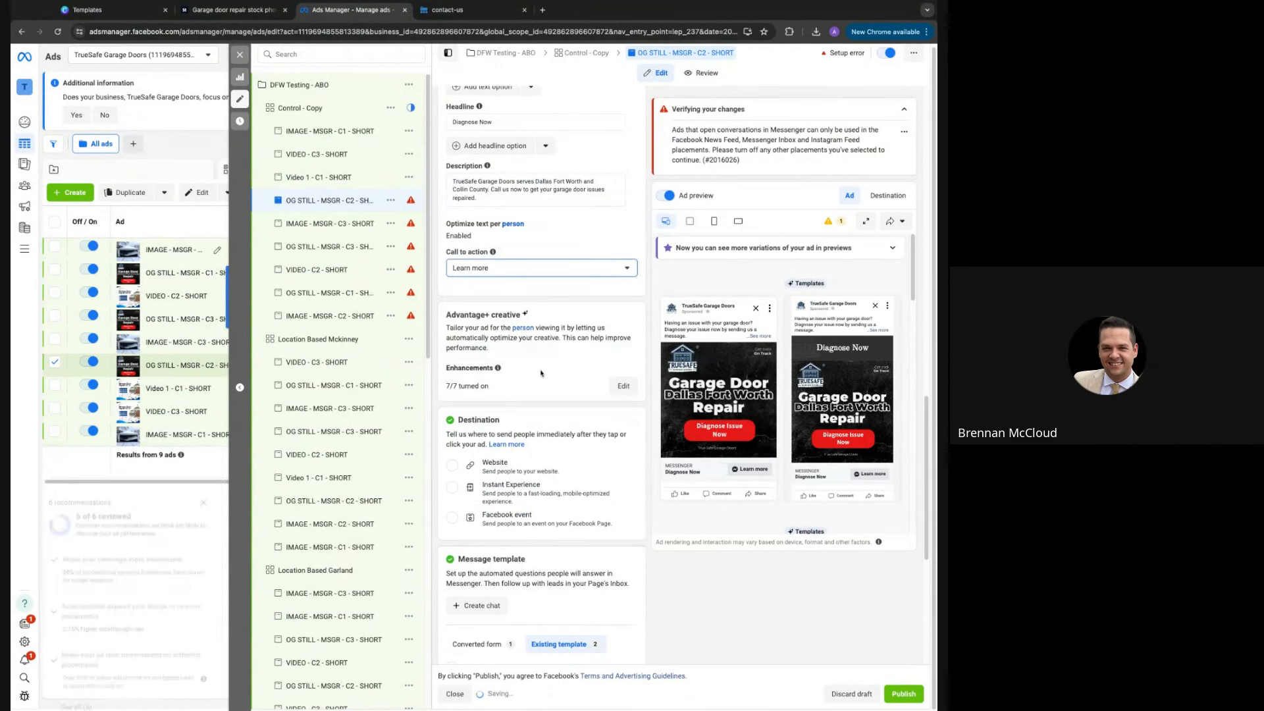
left_click(493, 465)
left_click(496, 500)
type("https://truesafegaragedoors.com/contact")
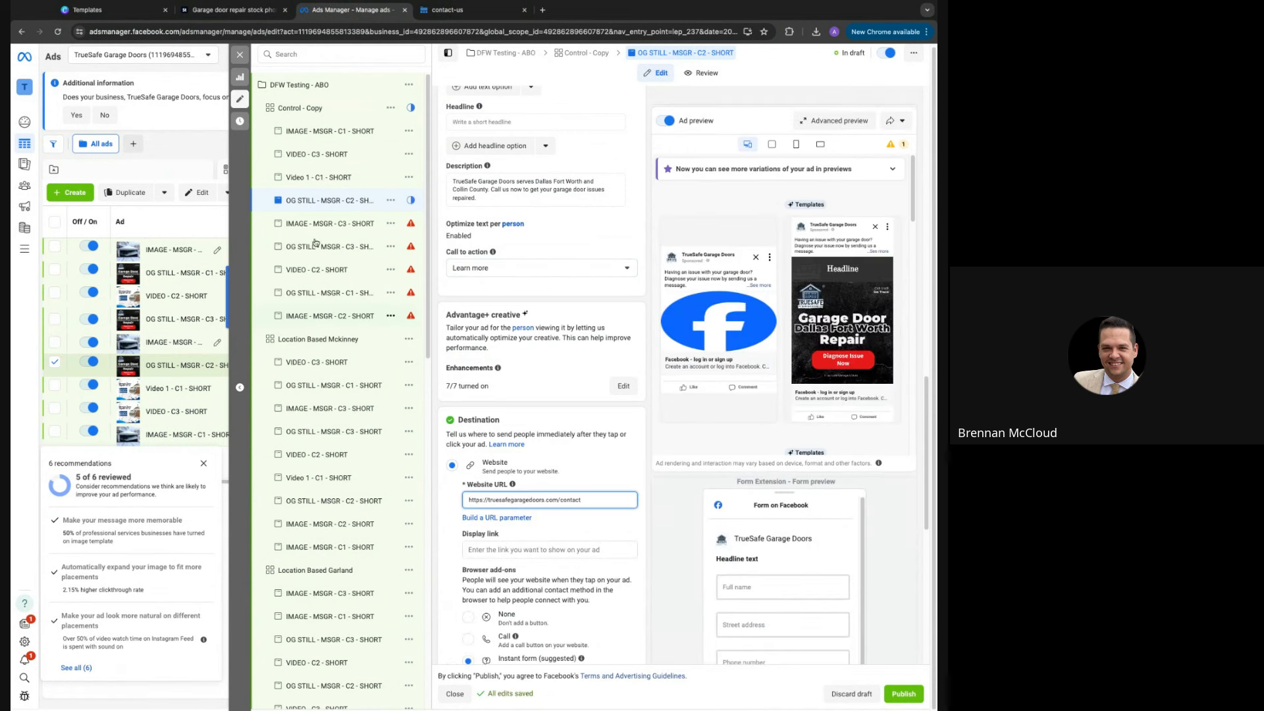
left_click(316, 223)
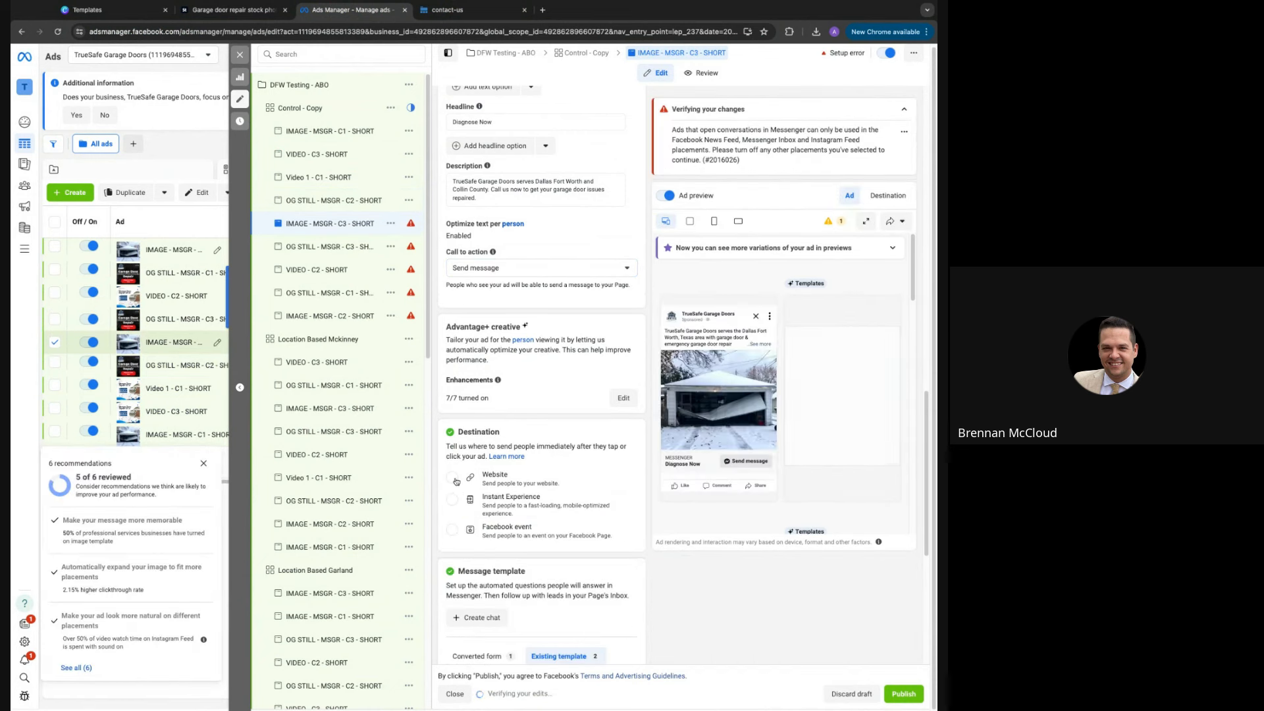
left_click(500, 475)
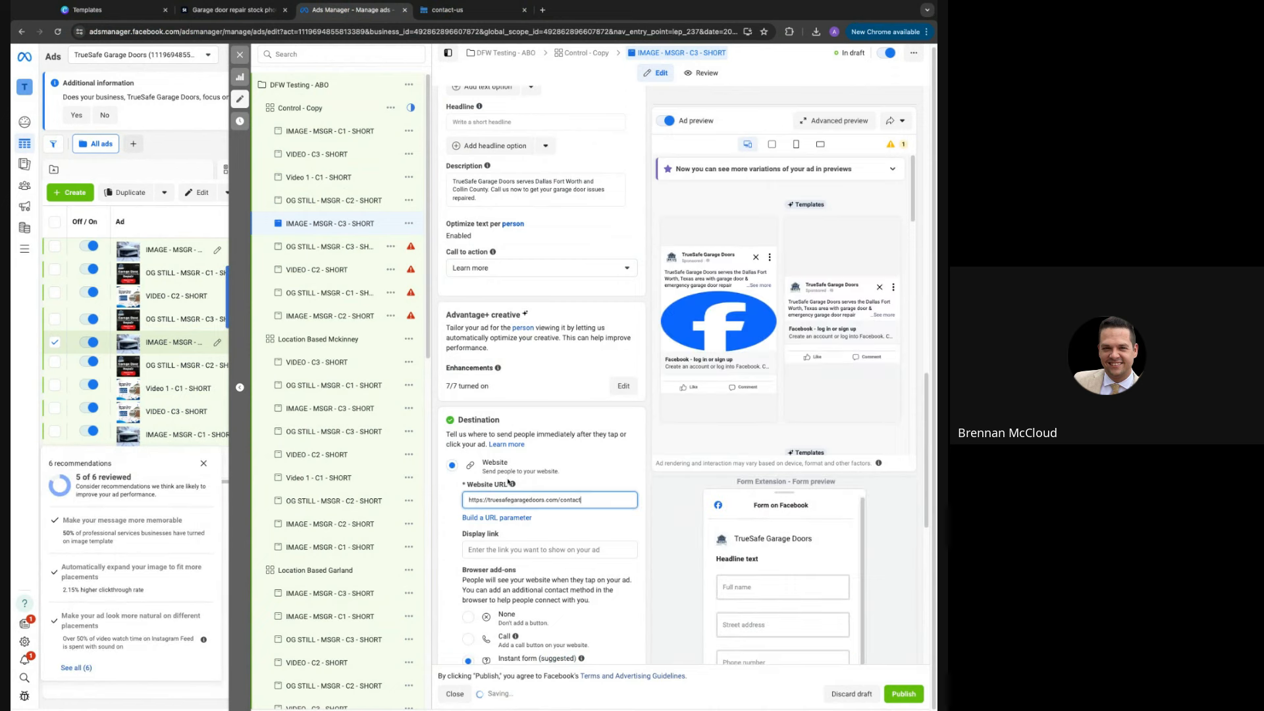
left_click(500, 268)
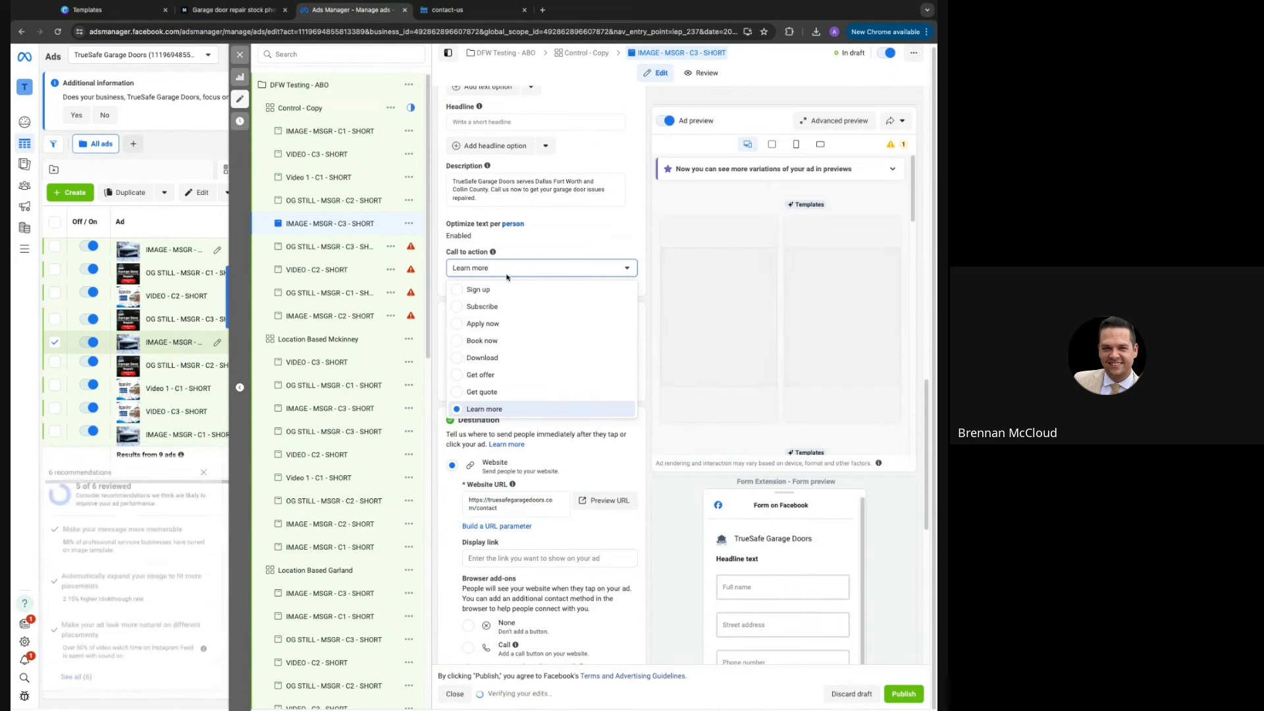
left_click(490, 409)
Set the call to action of the OG STILL - MSGR - C3 - SHORT ad in Control - Copy to Learn more
left_click(341, 248)
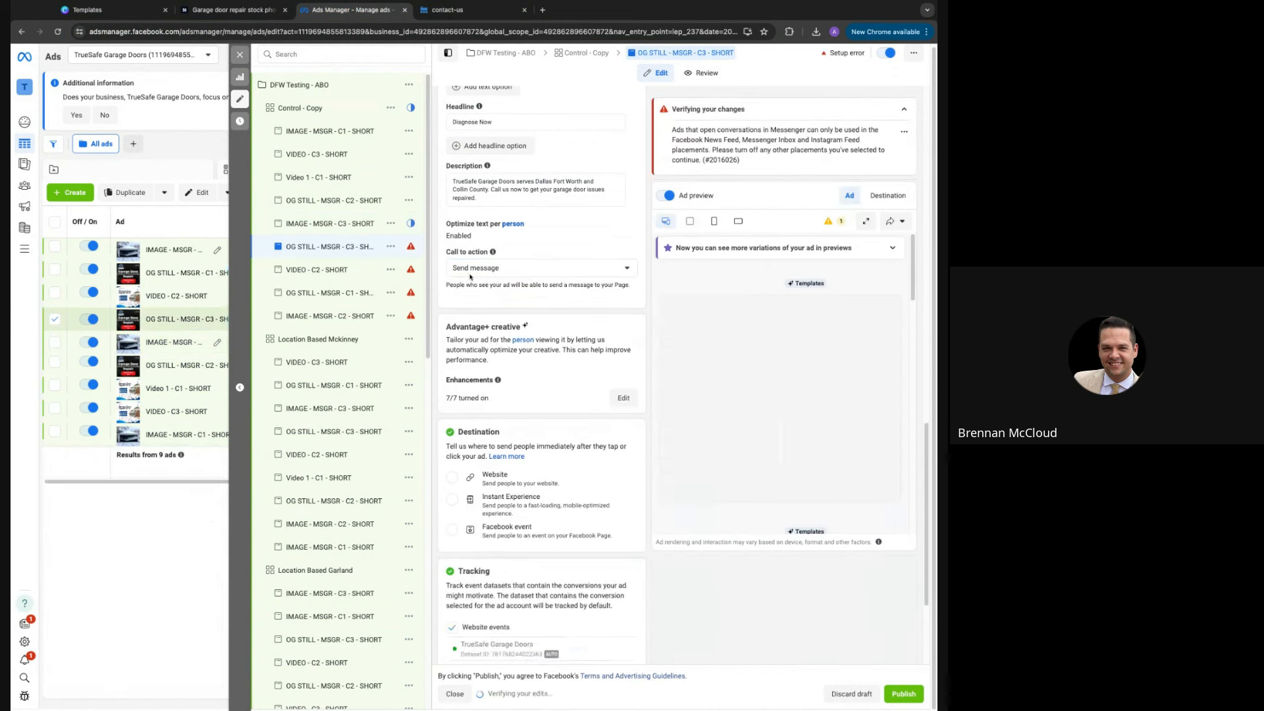
left_click(497, 268)
left_click(490, 409)
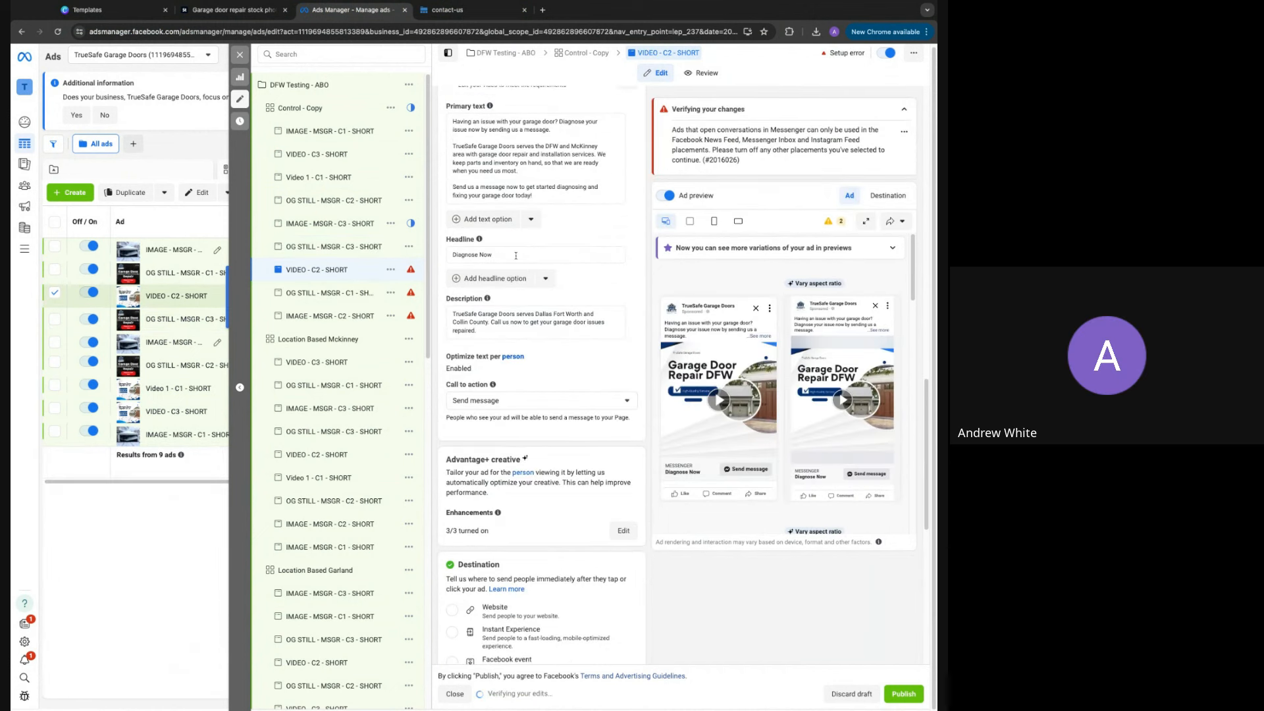
left_click(505, 403)
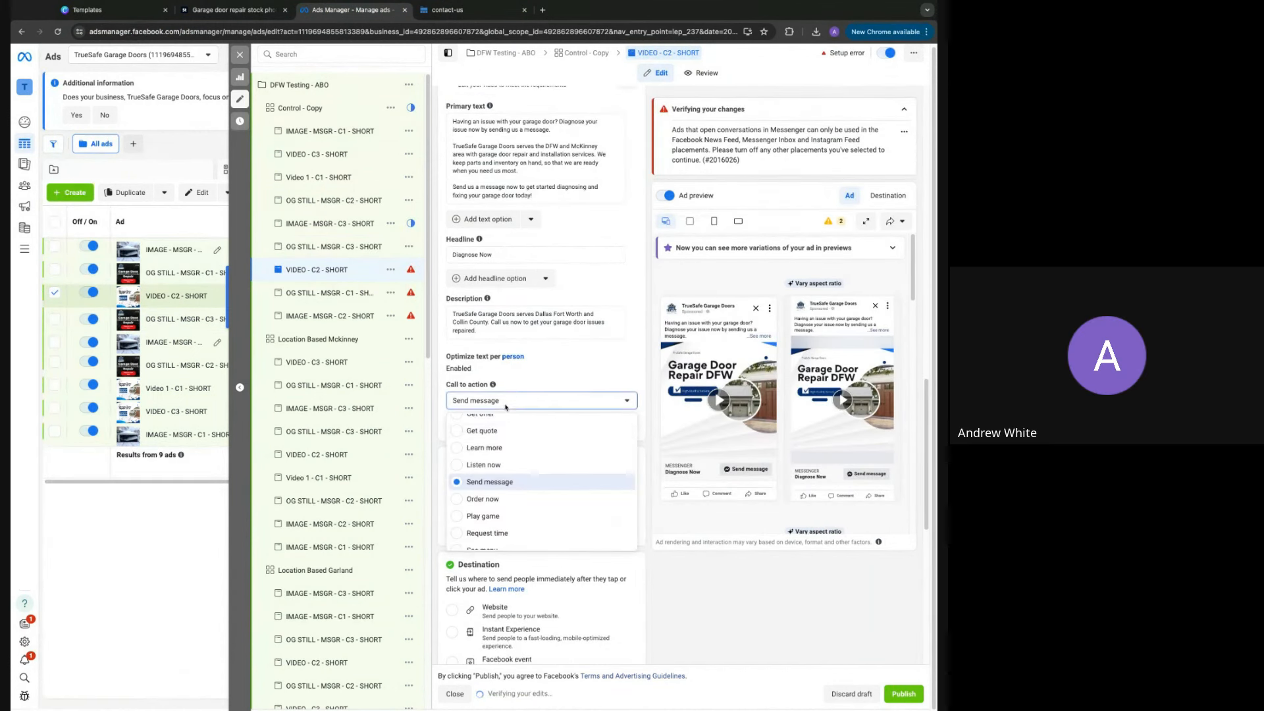
left_click(499, 449)
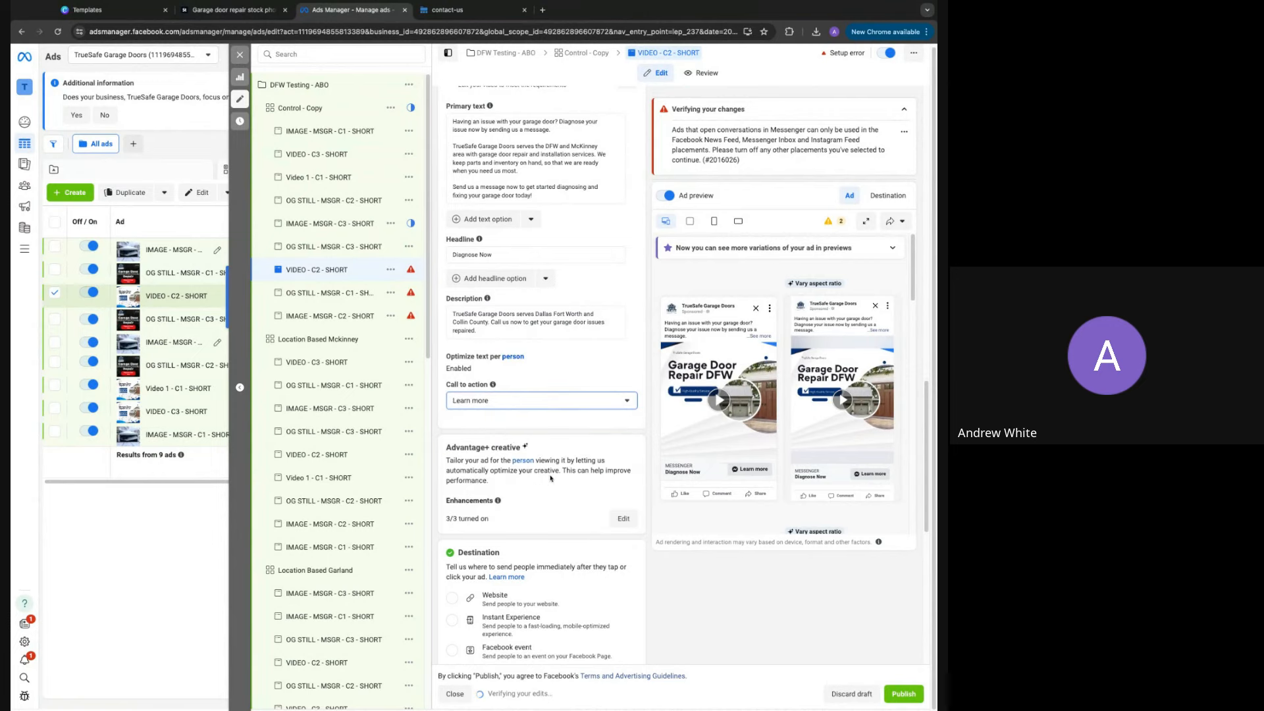
left_click(495, 606)
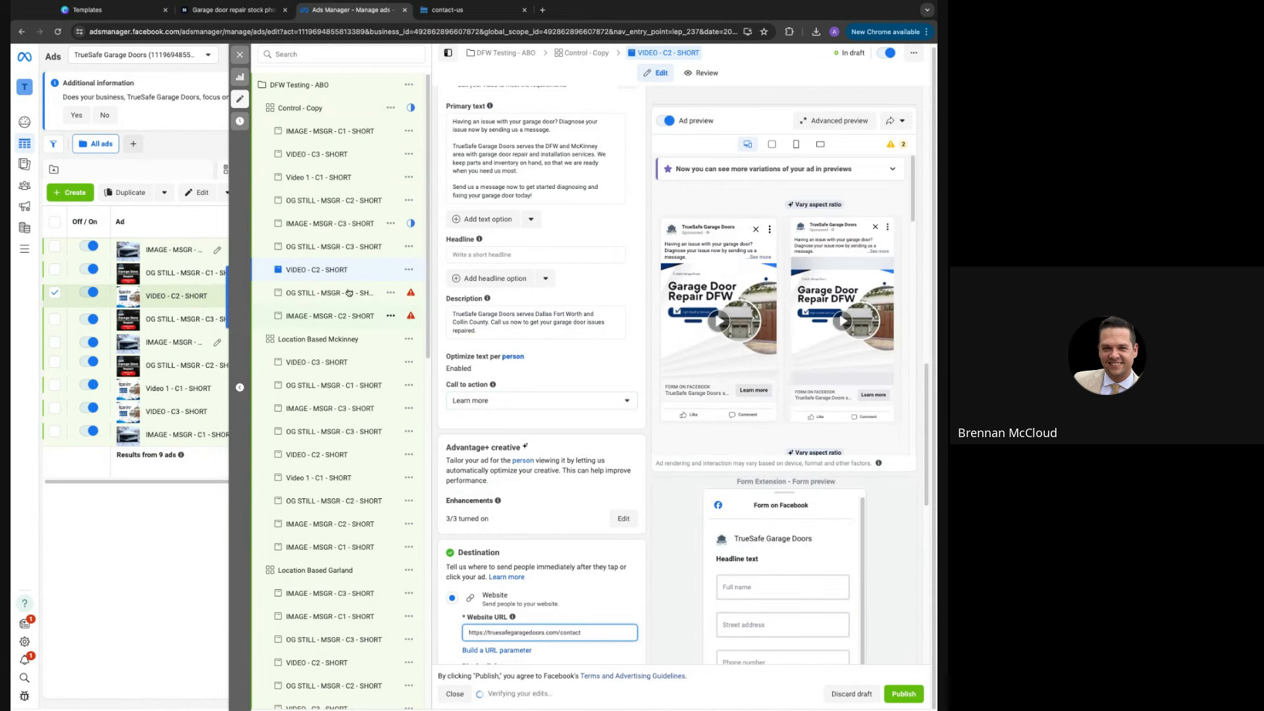
left_click(349, 292)
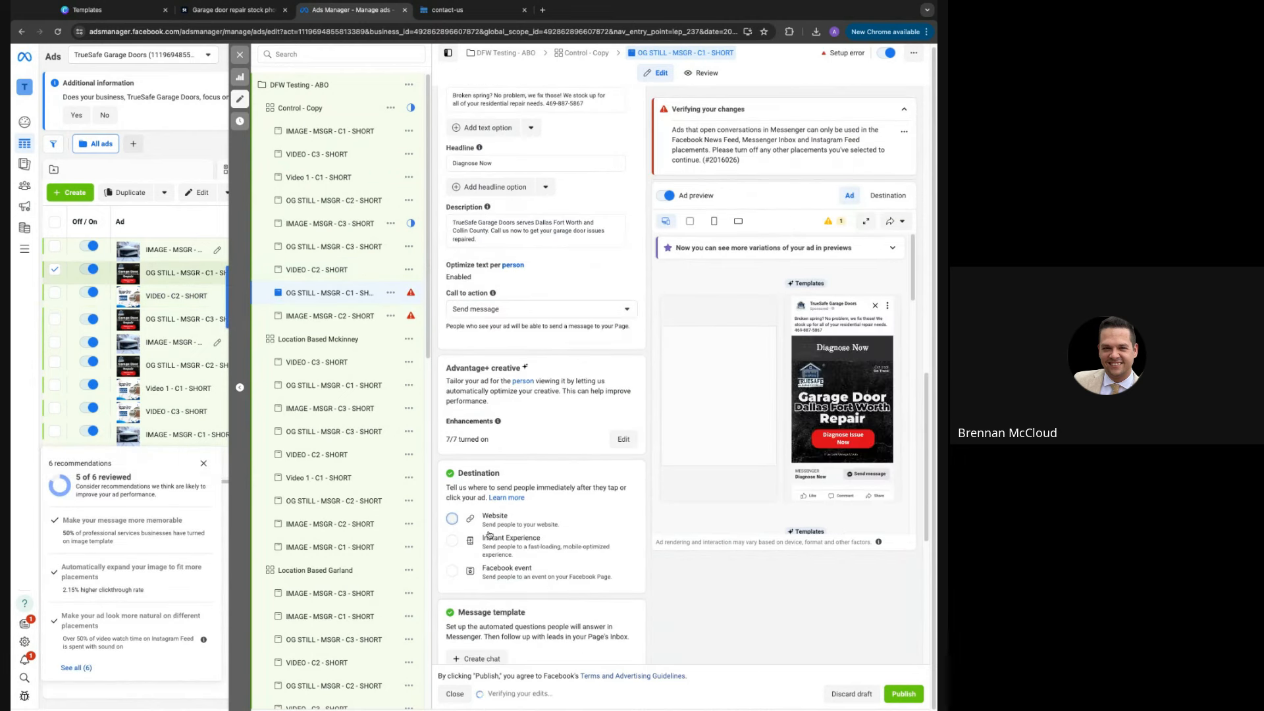
left_click(494, 520)
left_click(514, 541)
type("https://truesafegaragedoors.com/contact")
left_click(351, 316)
left_click(520, 309)
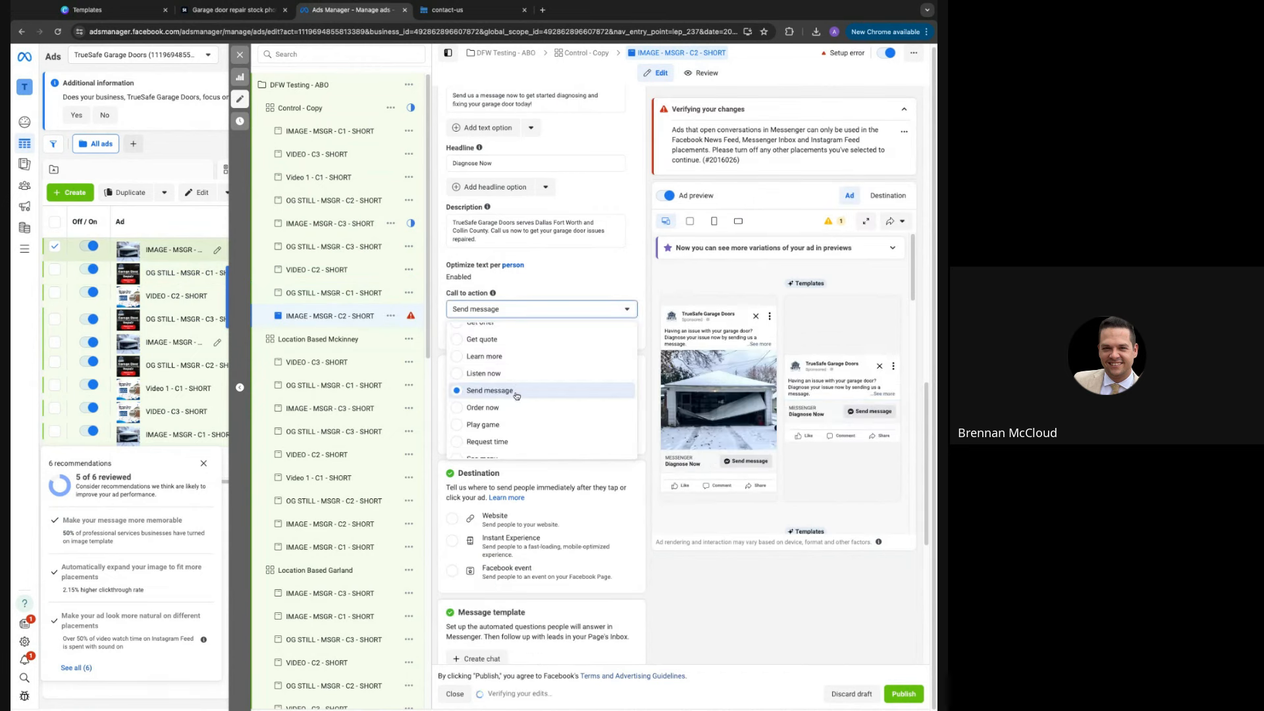
left_click(494, 356)
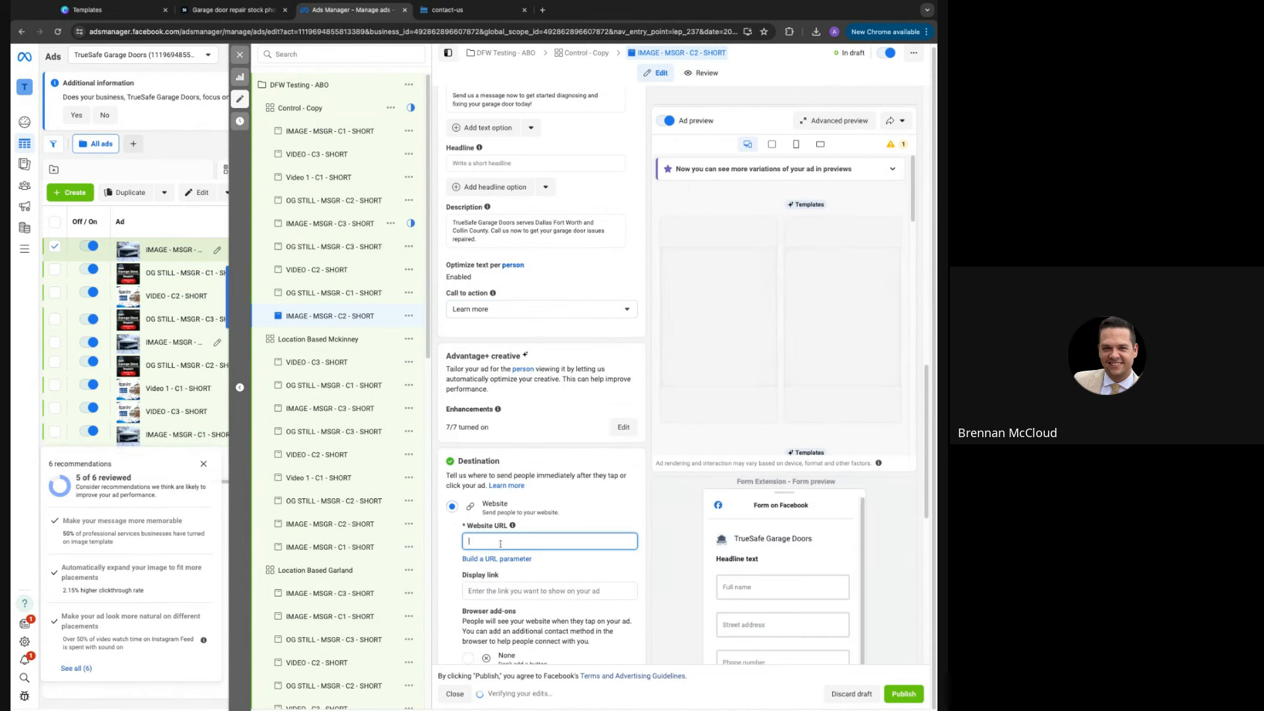
left_click(541, 541)
type("https://truesafegaragedoors.com/contact")
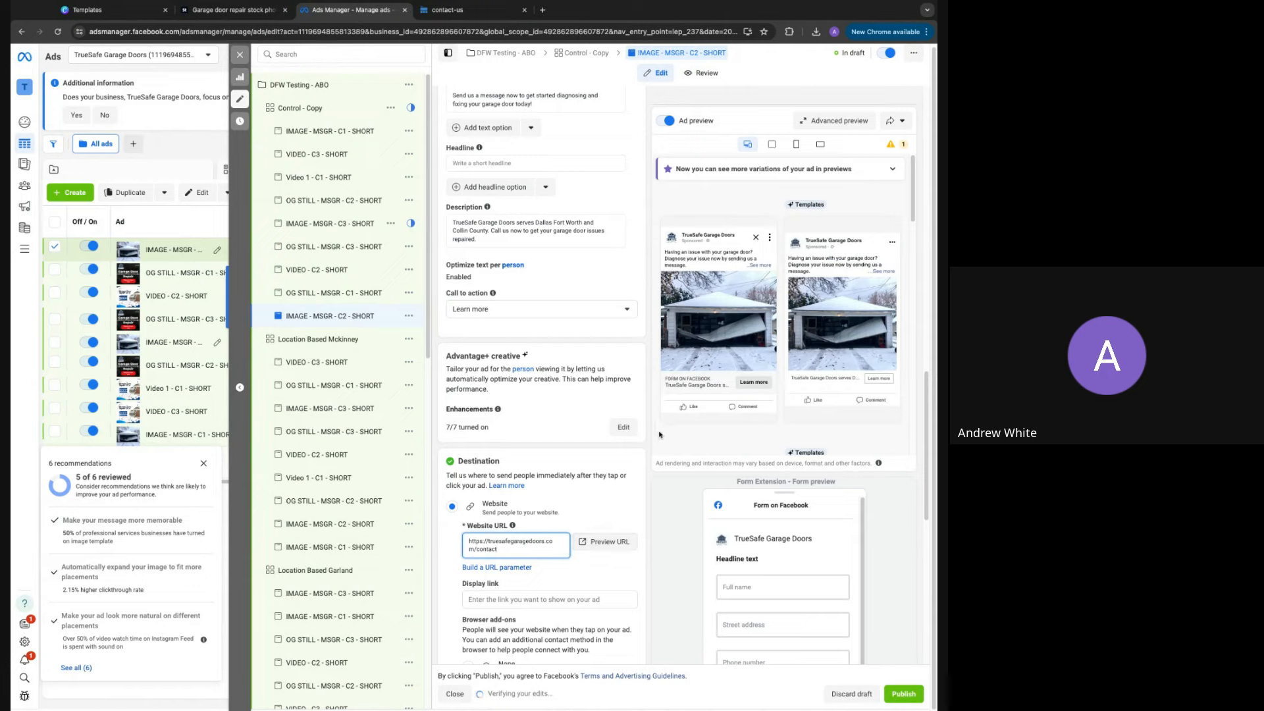
Review the ad sets and ads listed in the DFW Testing - ABO campaign
left_click_drag(428, 294, 429, 302)
scroll(429, 302, "up", 1)
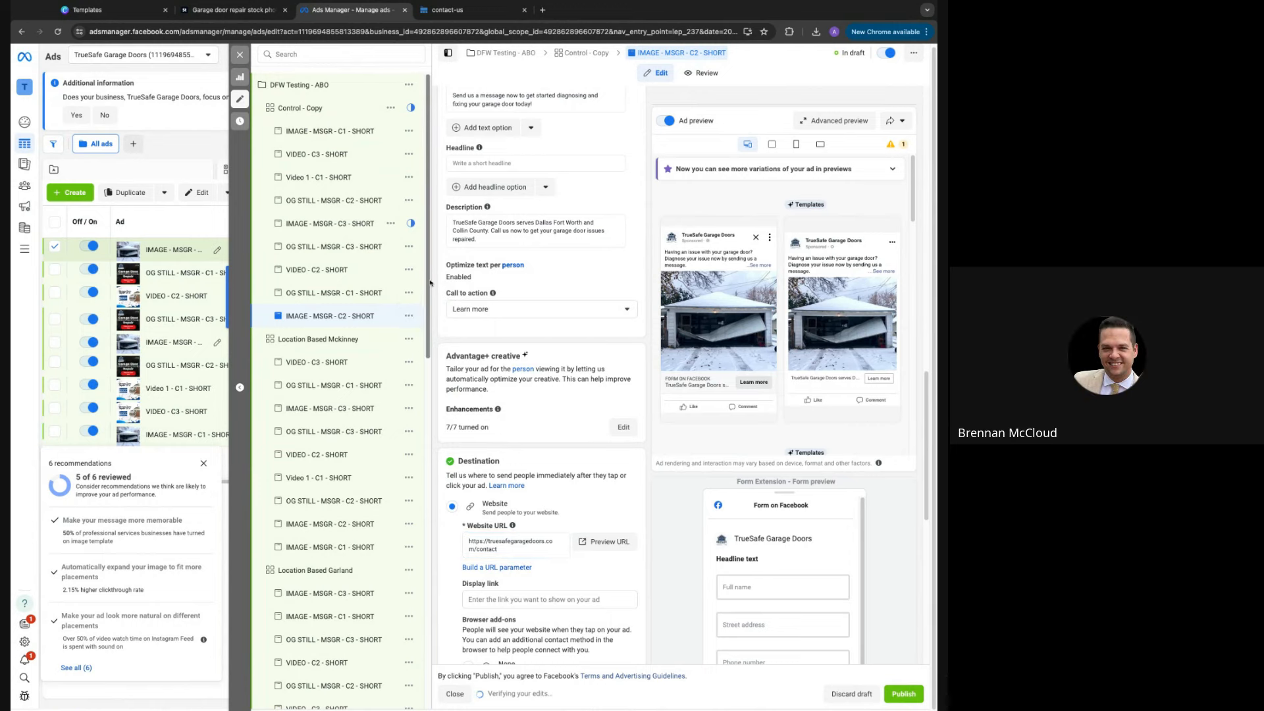
scroll(428, 324, "down", 1)
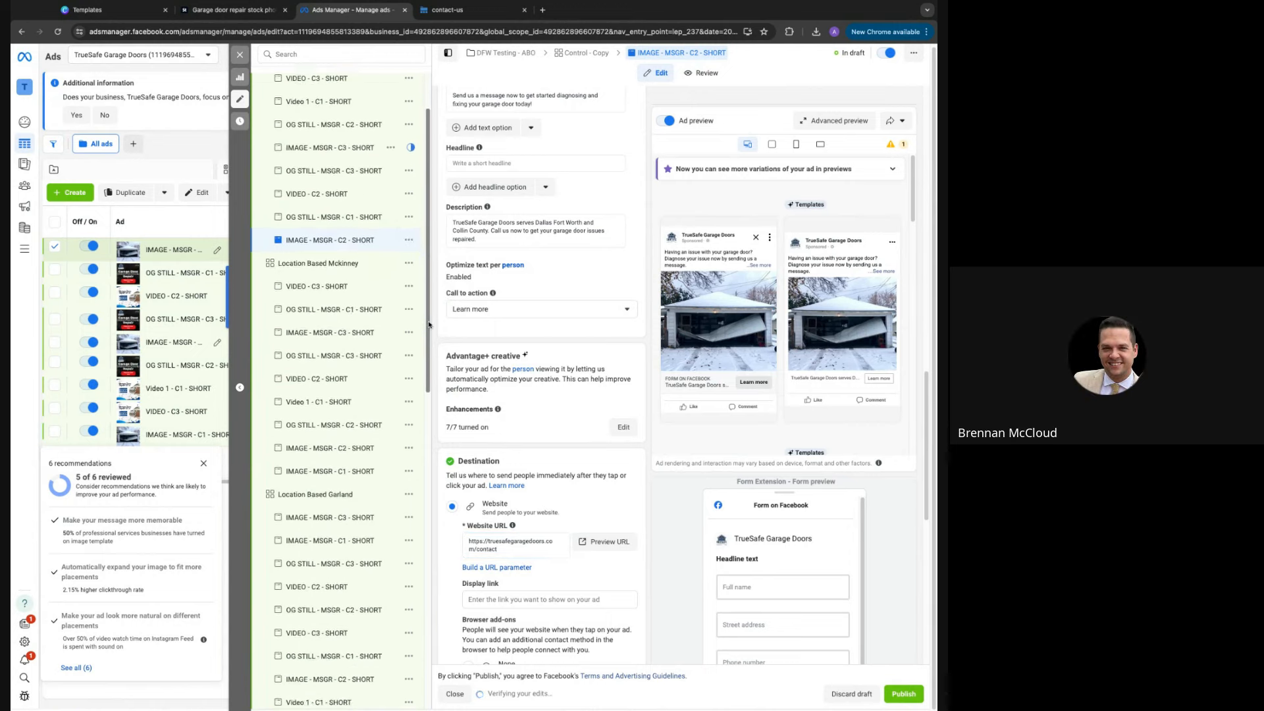
scroll(405, 237, "up", 2)
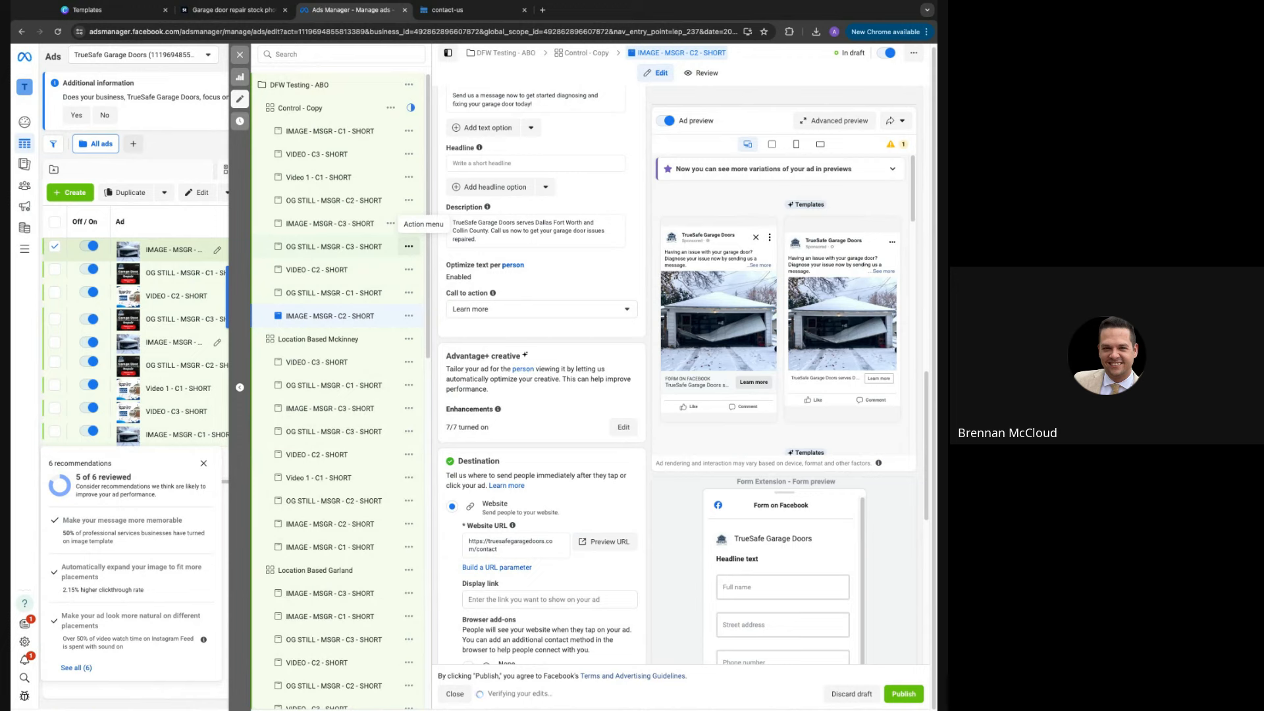
left_click_drag(428, 259, 427, 258)
scroll(546, 364, "up", 10)
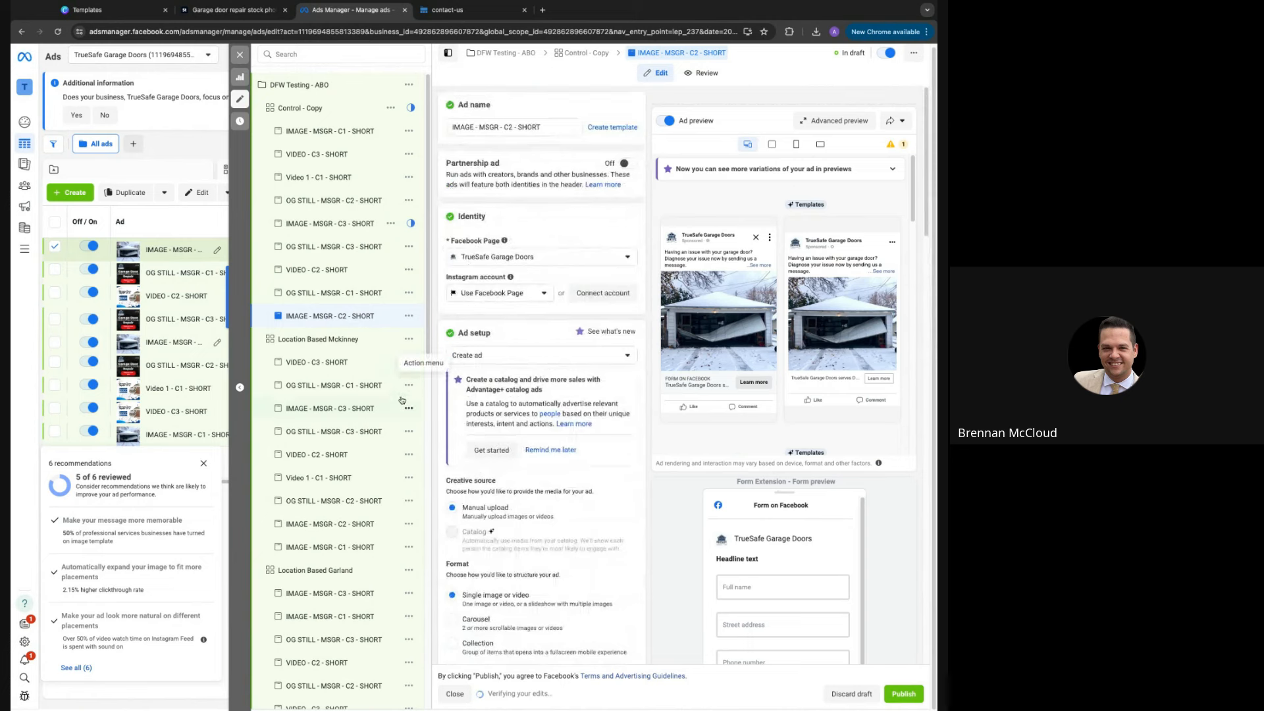
scroll(344, 517, "down", 15)
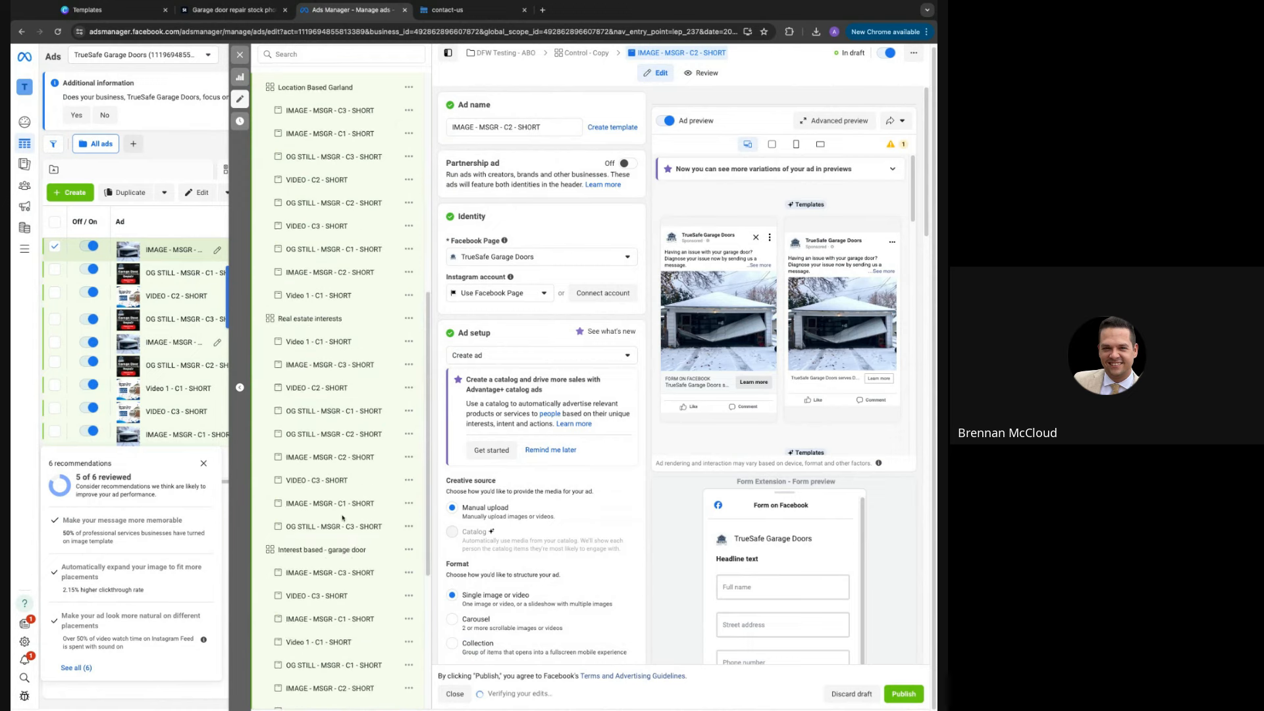
scroll(323, 492, "up", 12)
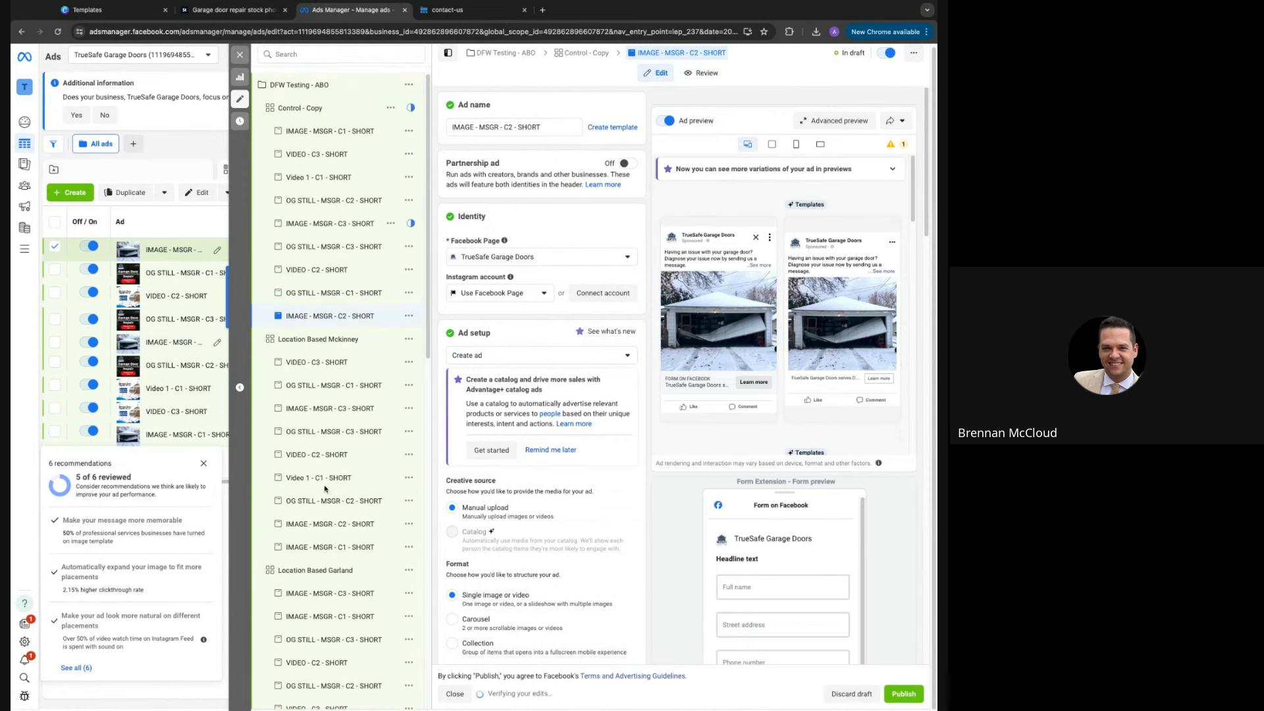
Rename the Control - Copy ad set as Website
left_click(333, 114)
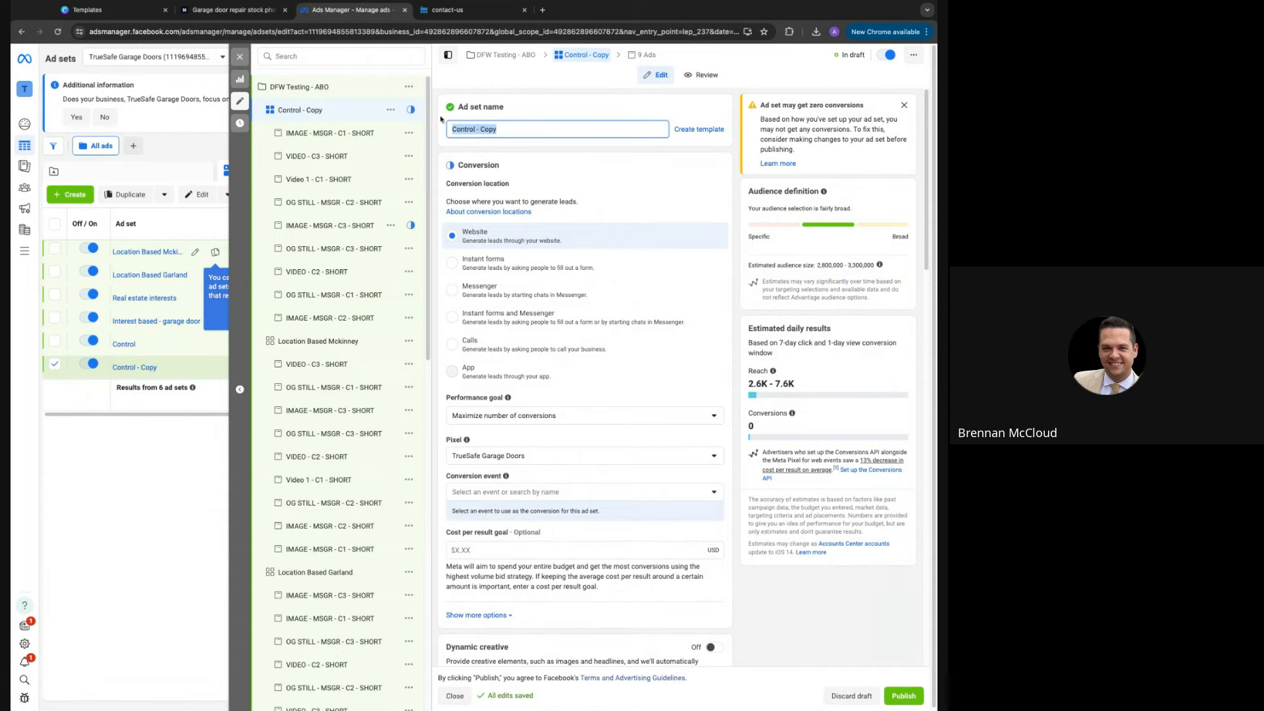
type("A")
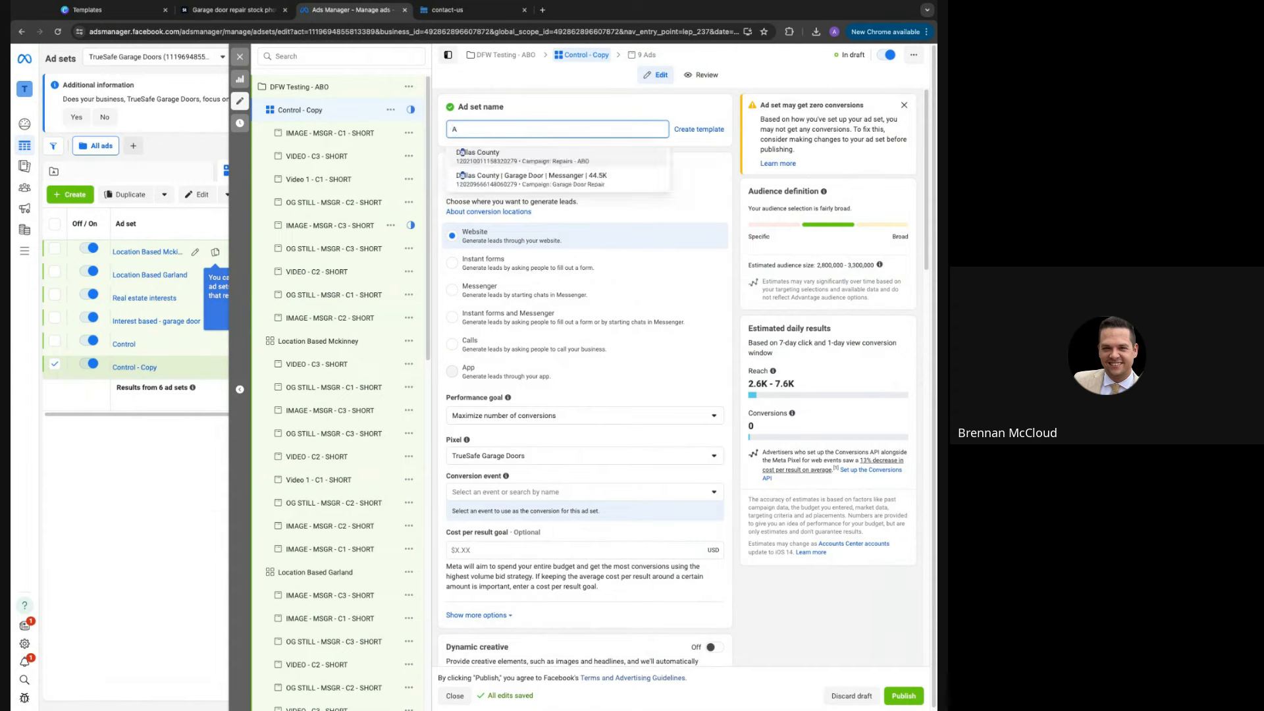
key("BackSpace")
type("Website")
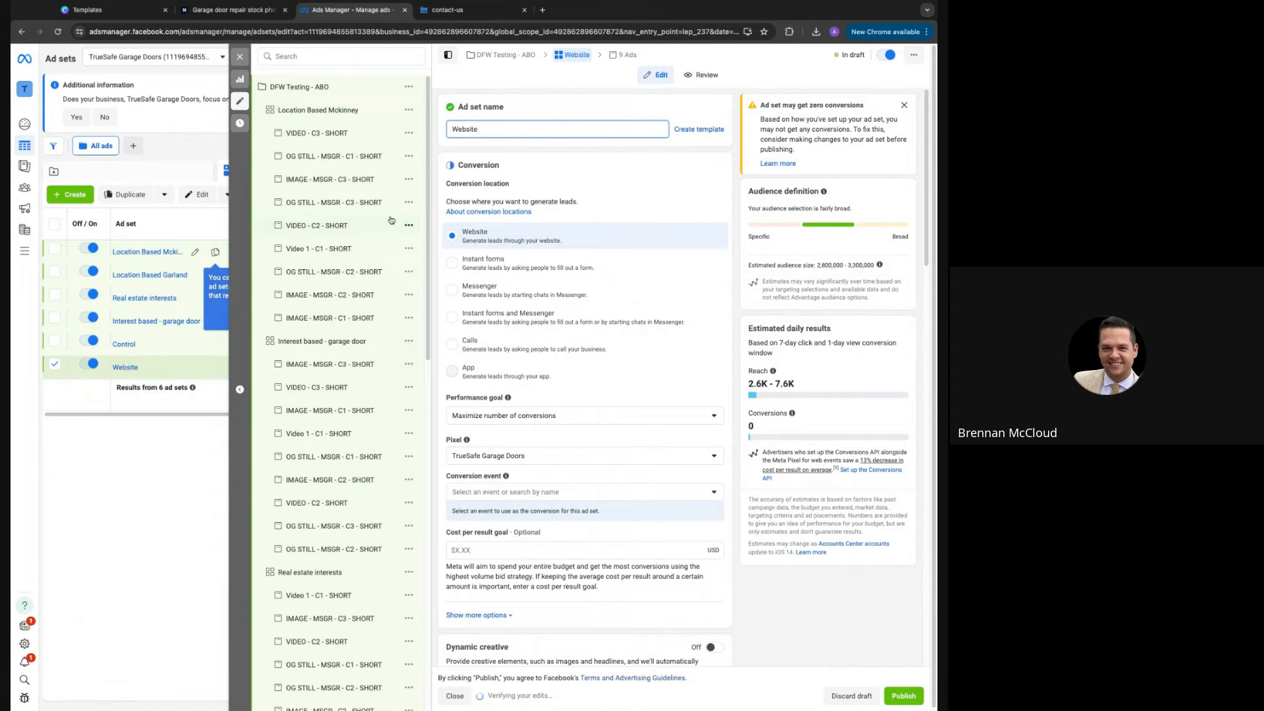
Make an exact copy of the Control ad set within the campaign and name the copy instant forms
scroll(349, 366, "down", 10)
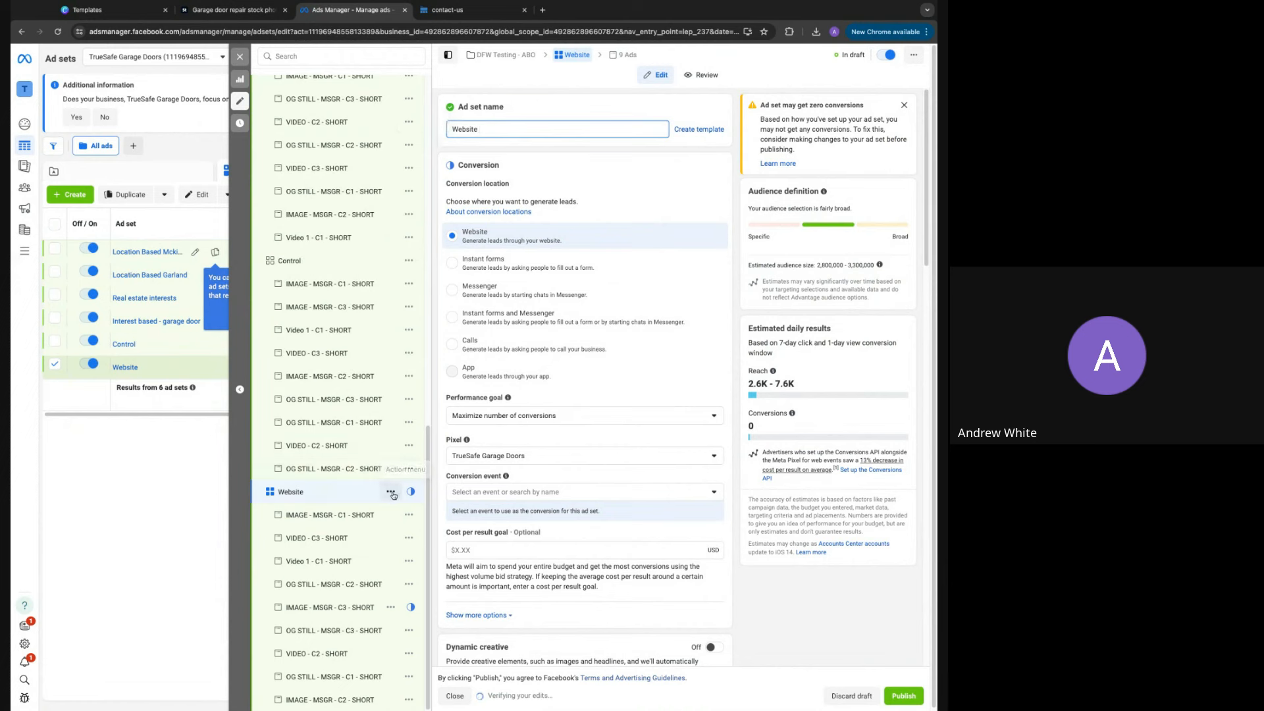
left_click(408, 260)
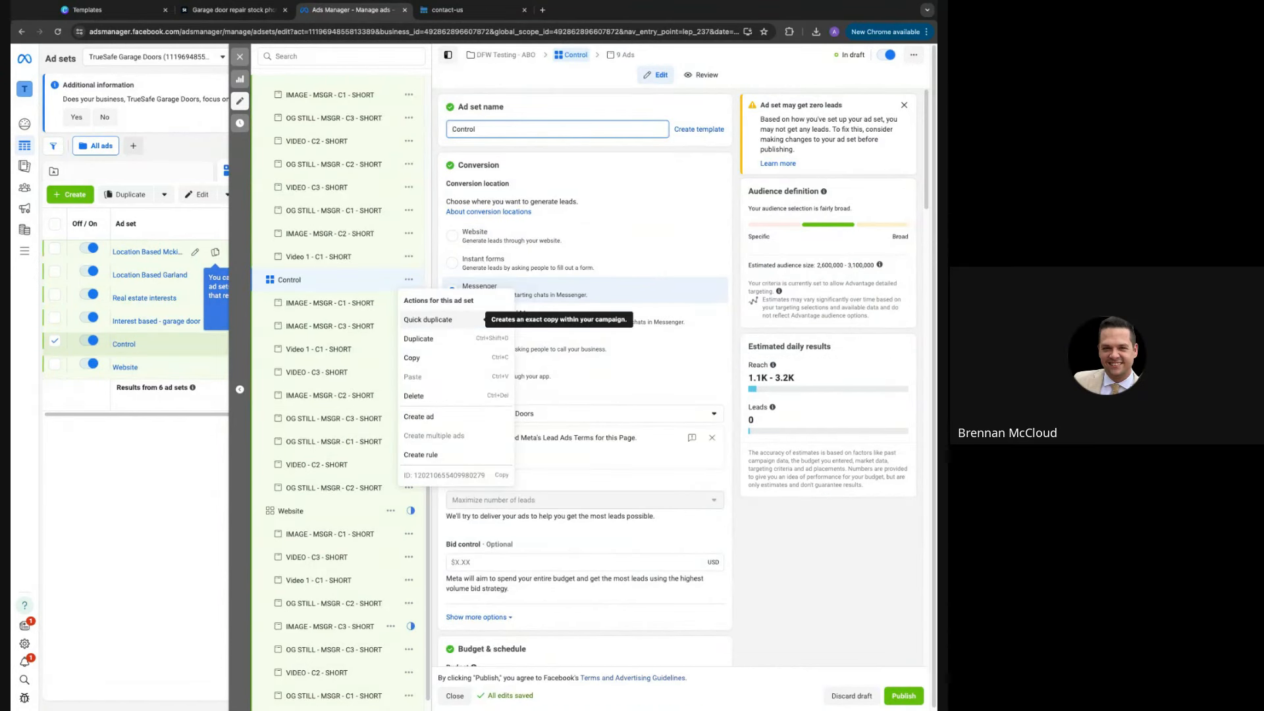
left_click(428, 319)
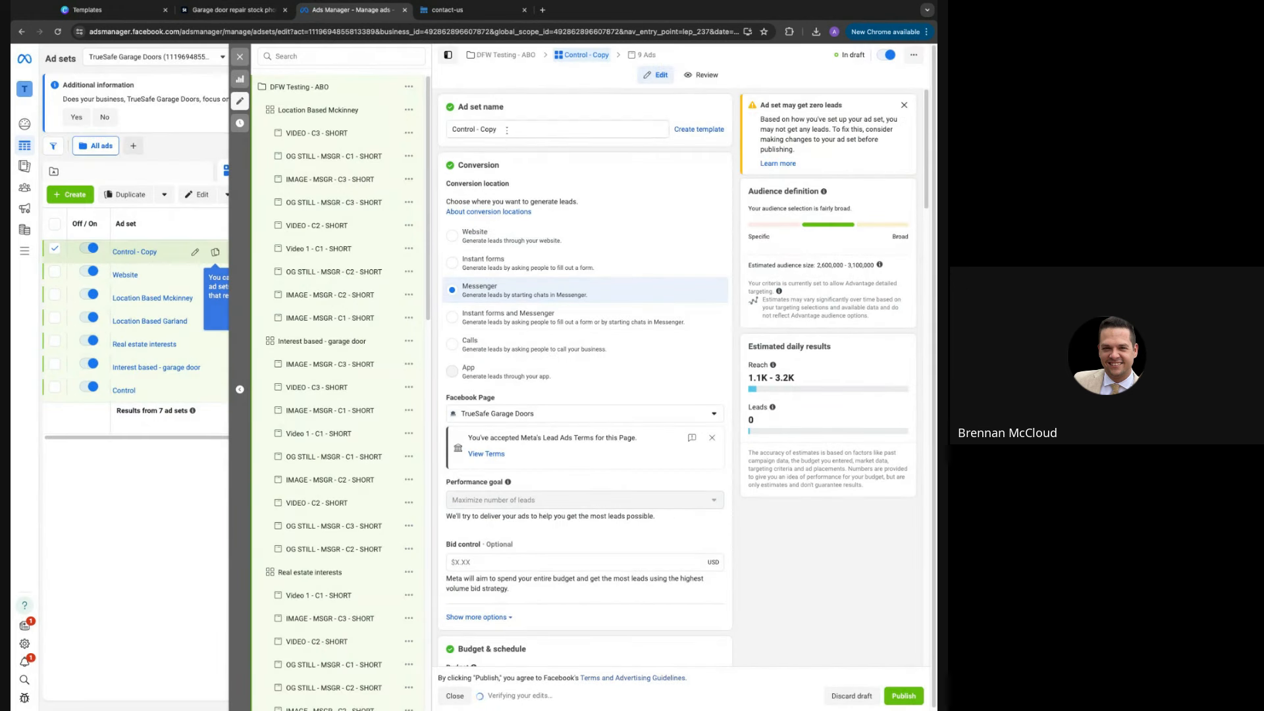
triple_click(507, 130)
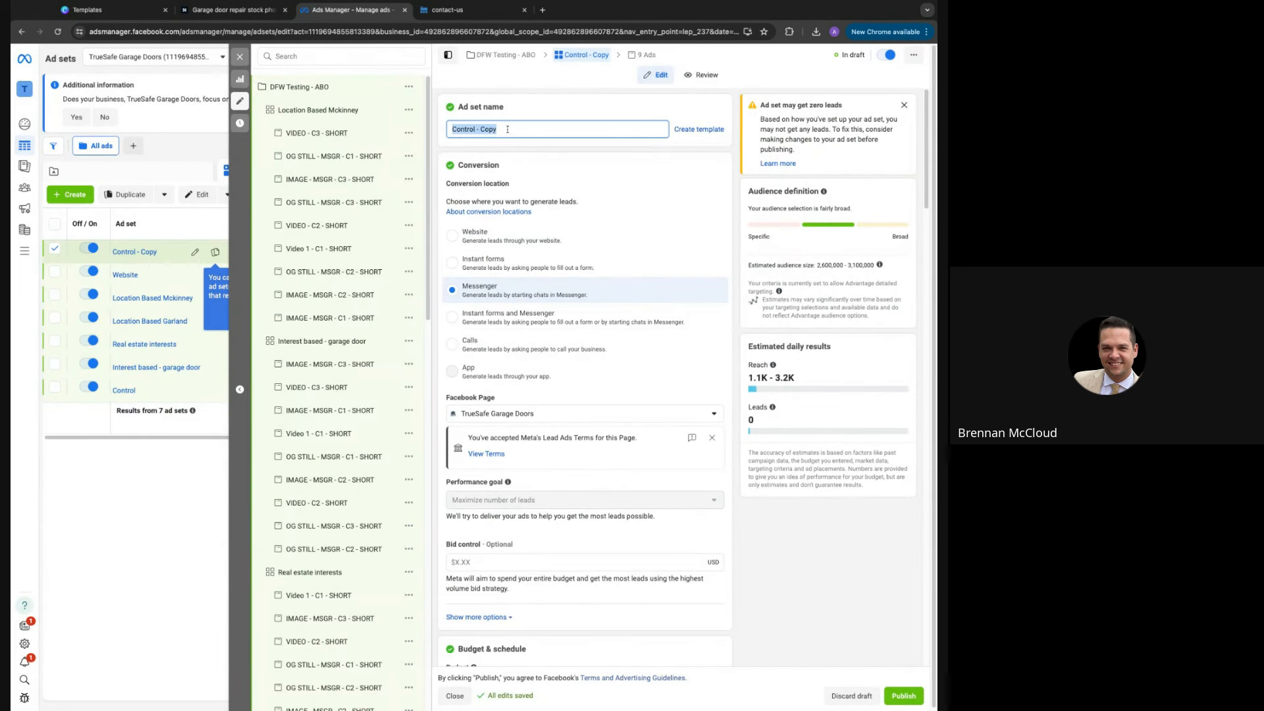
type("instant forms")
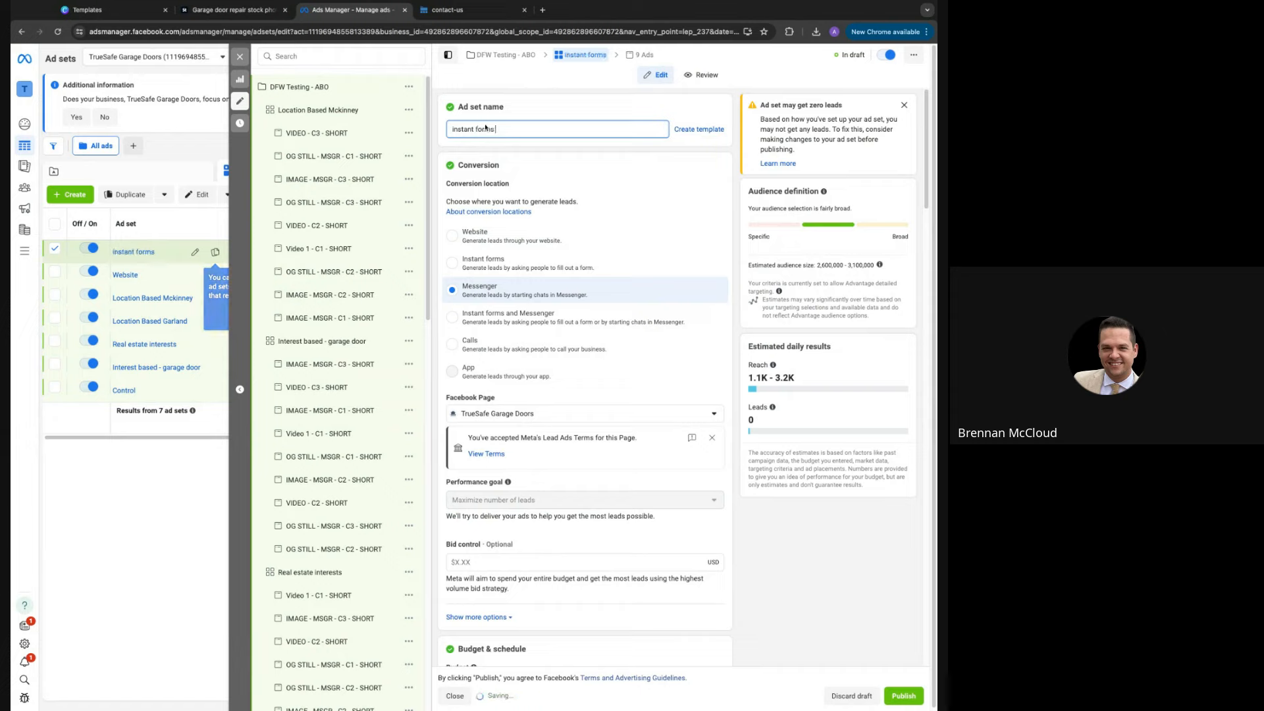
Set the instant forms ad set's conversion location to Instant forms and change its daily budget
left_click(458, 265)
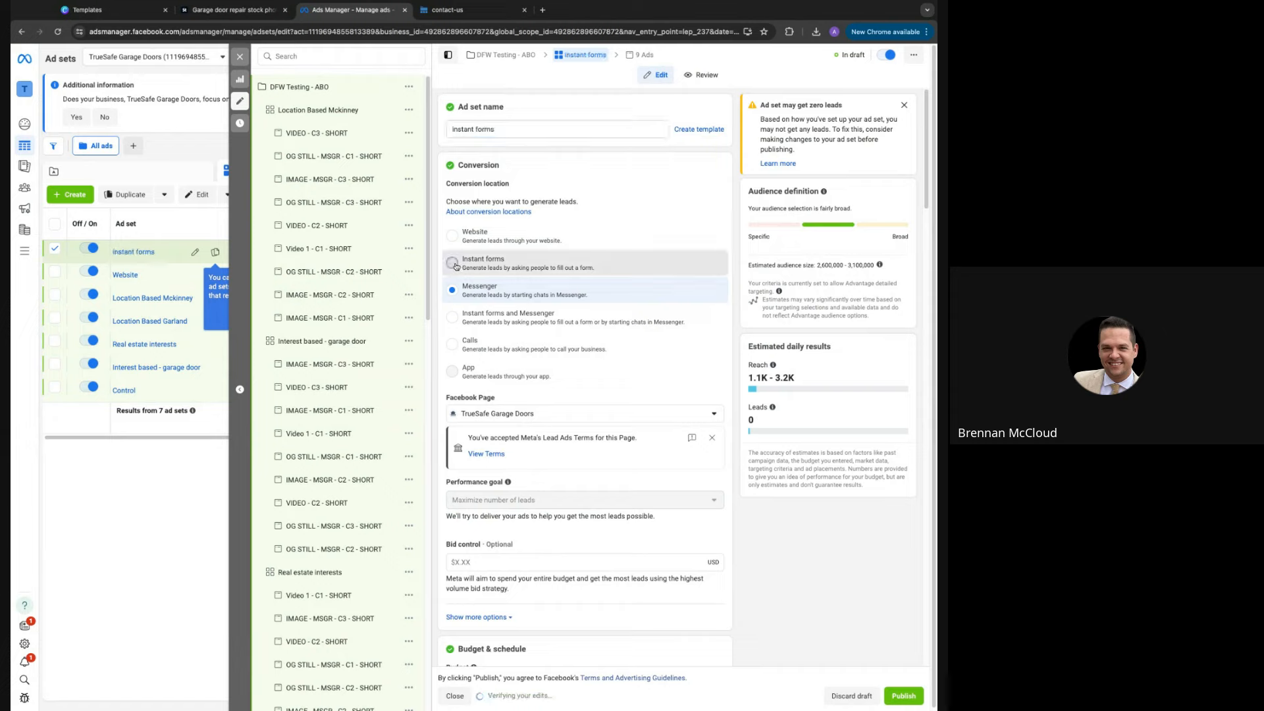
scroll(570, 307, "down", 5)
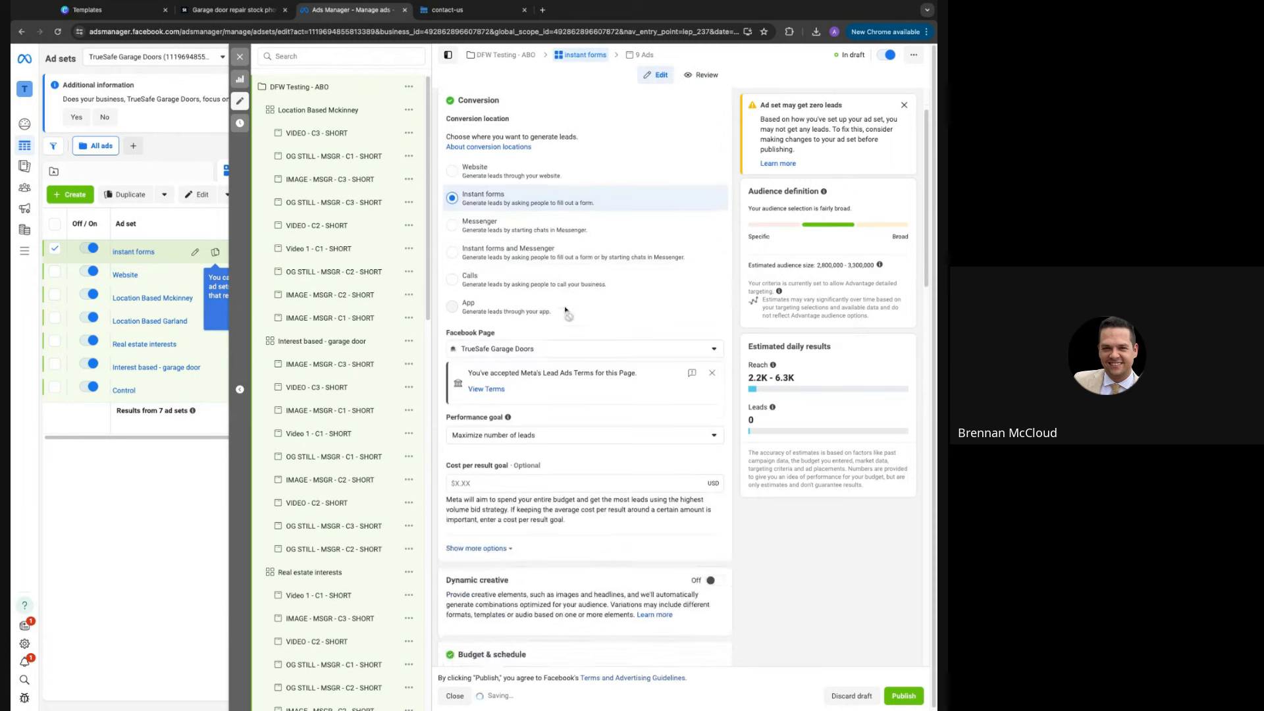
scroll(717, 360, "down", 10)
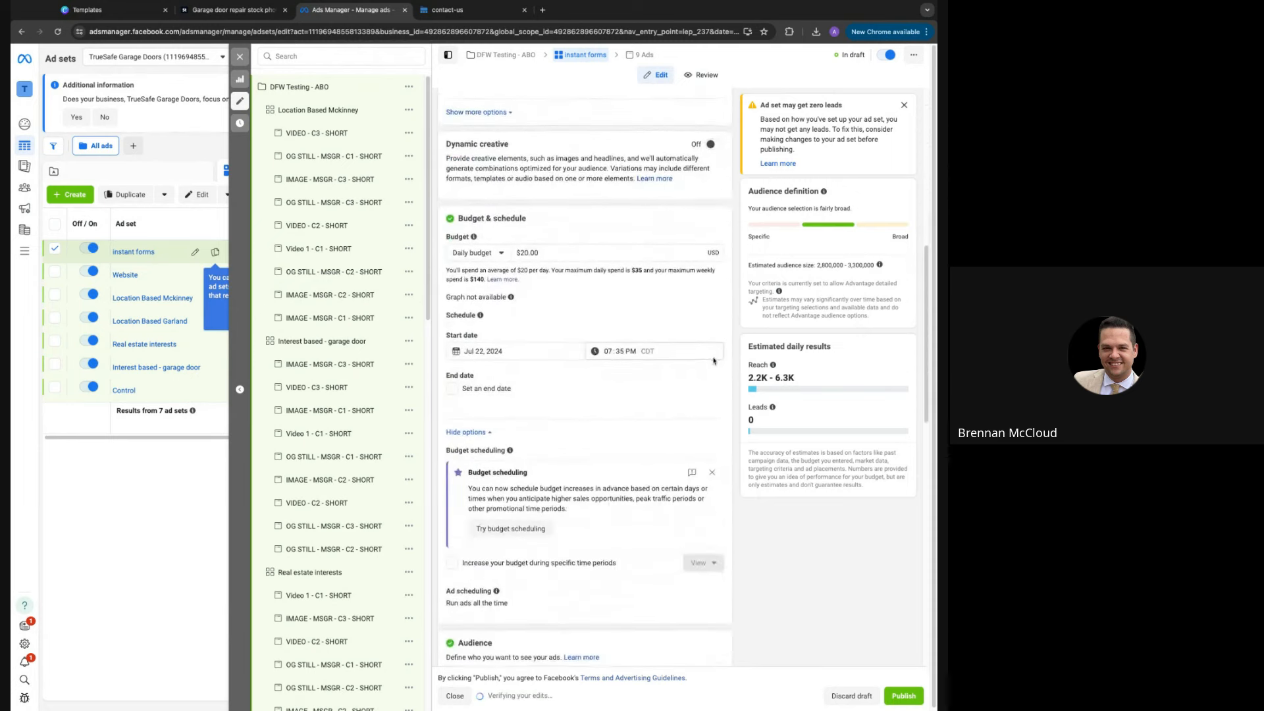
scroll(711, 360, "down", 4)
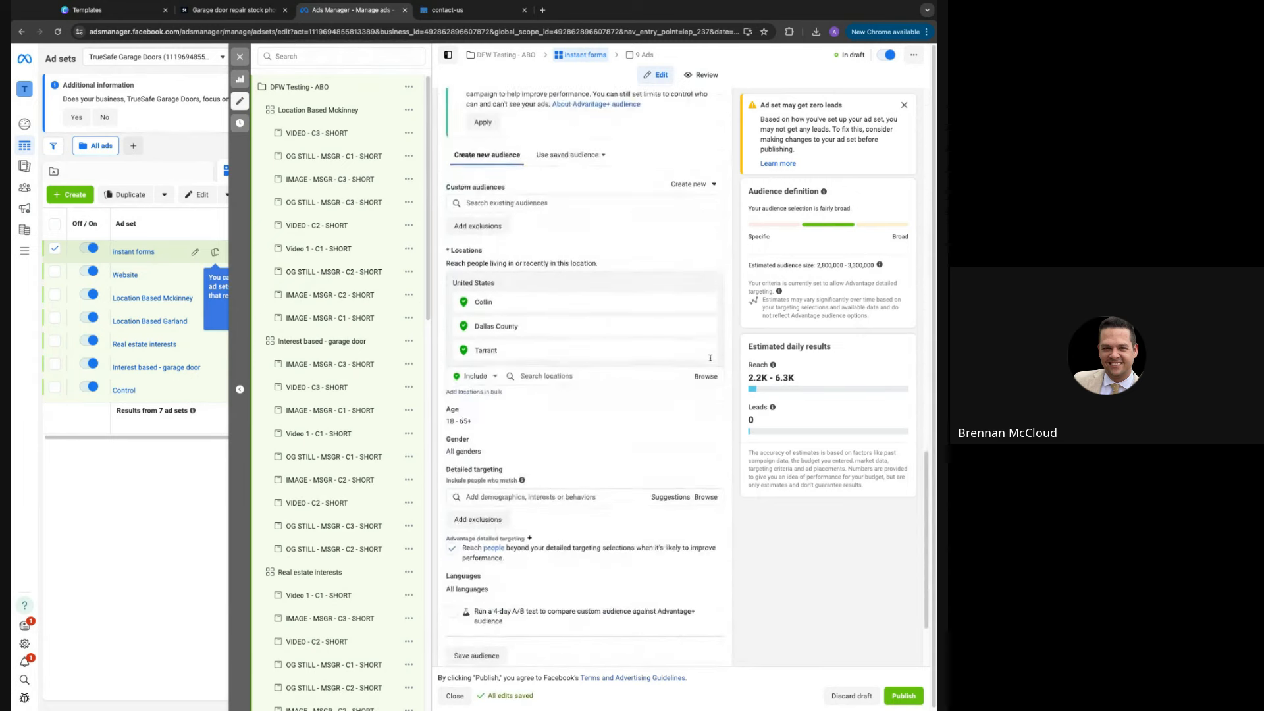
scroll(710, 358, "up", 4)
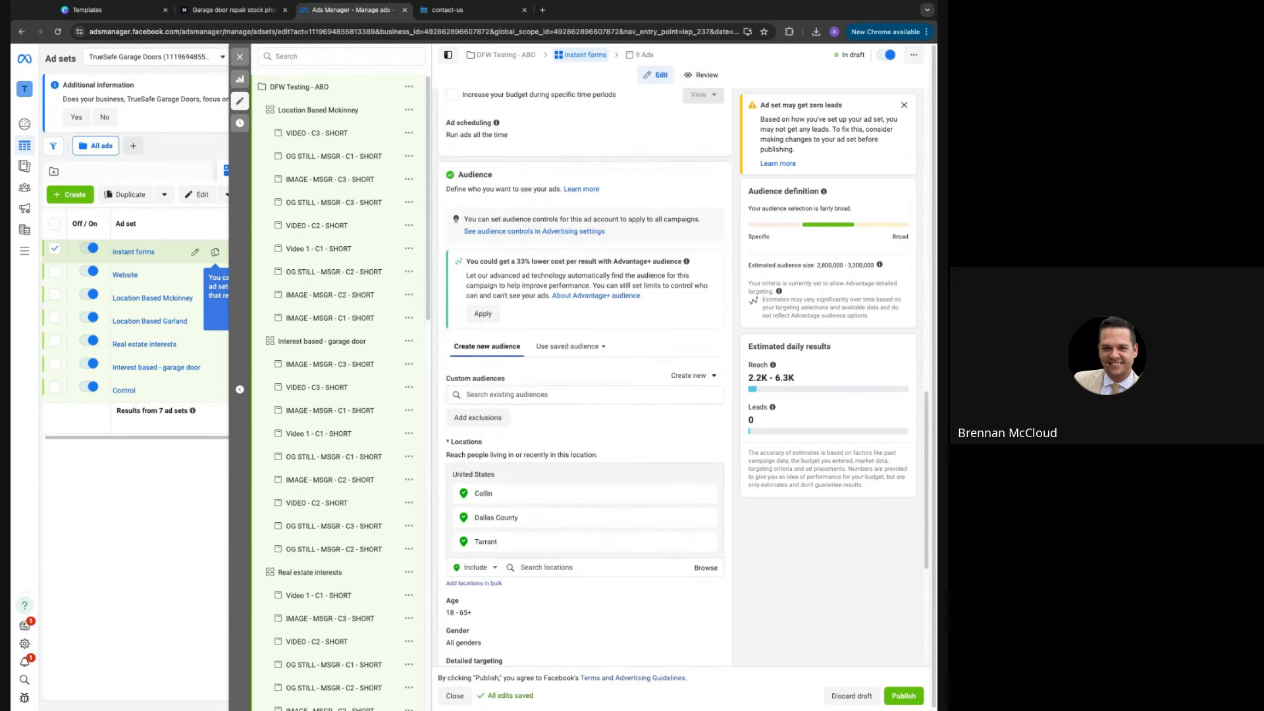
scroll(638, 285, "up", 6)
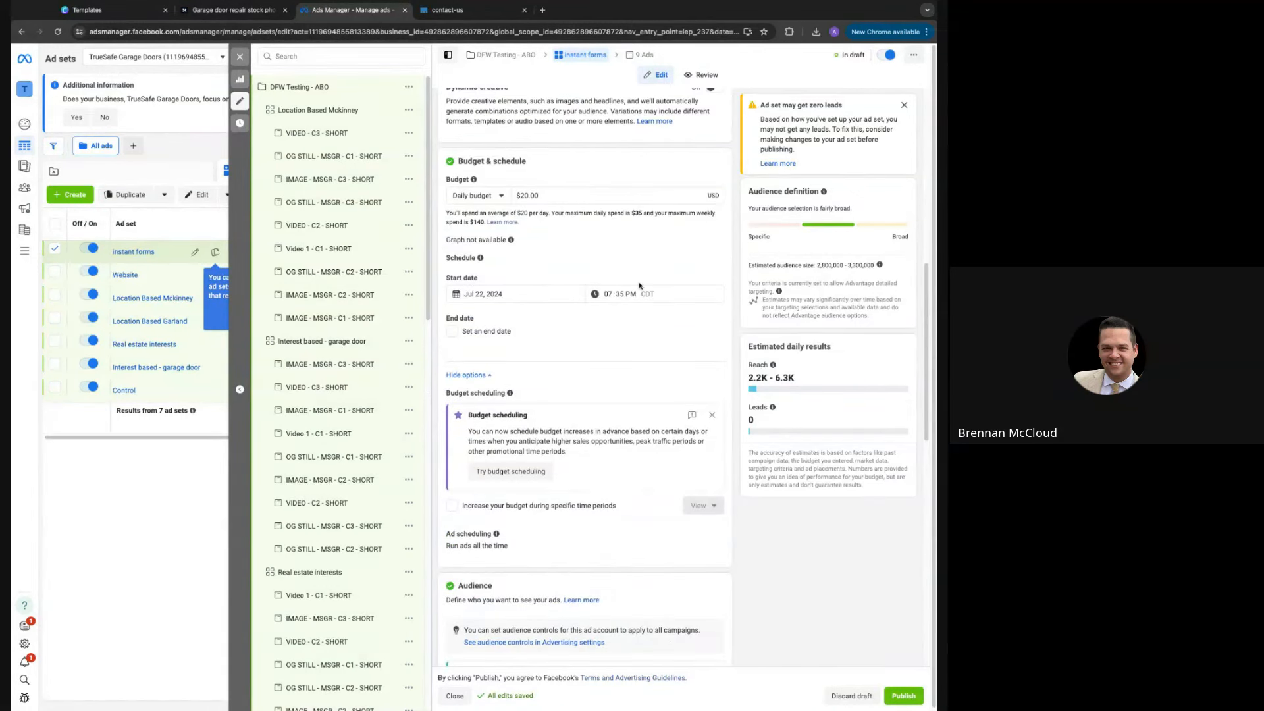
left_click_drag(558, 197, 503, 196)
type("1")
left_click(589, 247)
Turn off Advantage detailed targeting in the instant forms ad set's audience
scroll(562, 287, "down", 10)
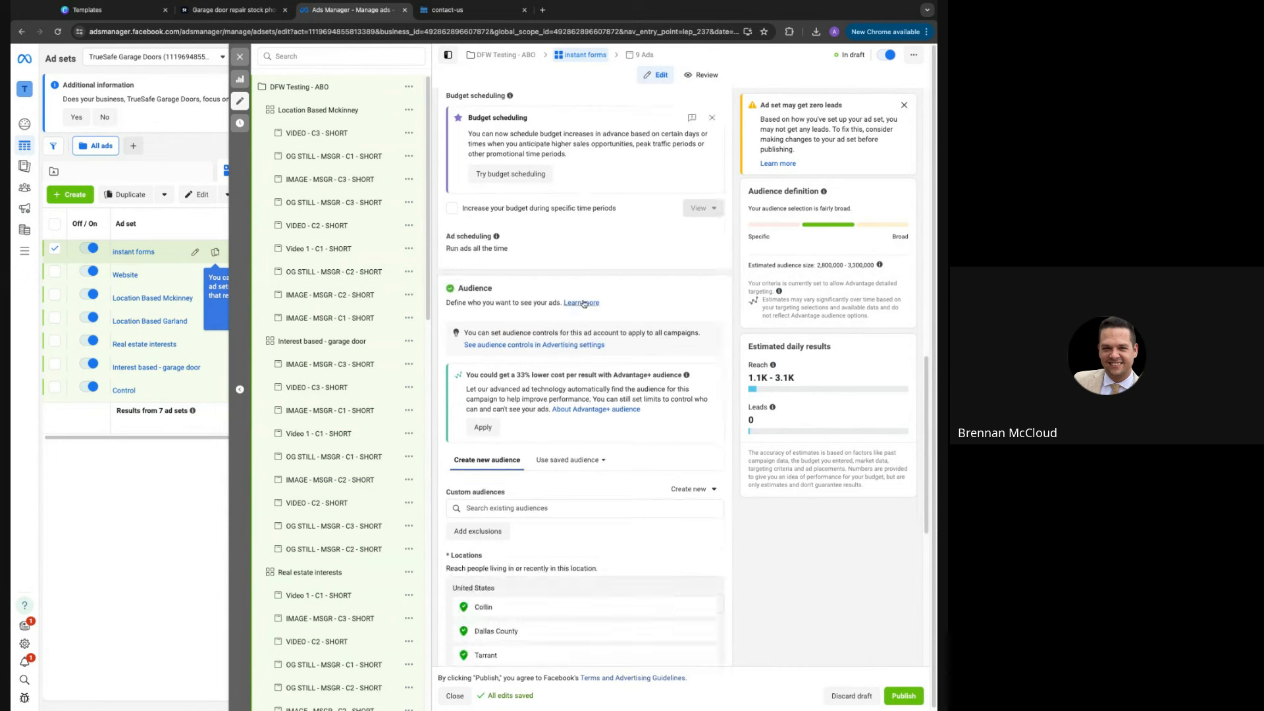
scroll(585, 303, "down", 2)
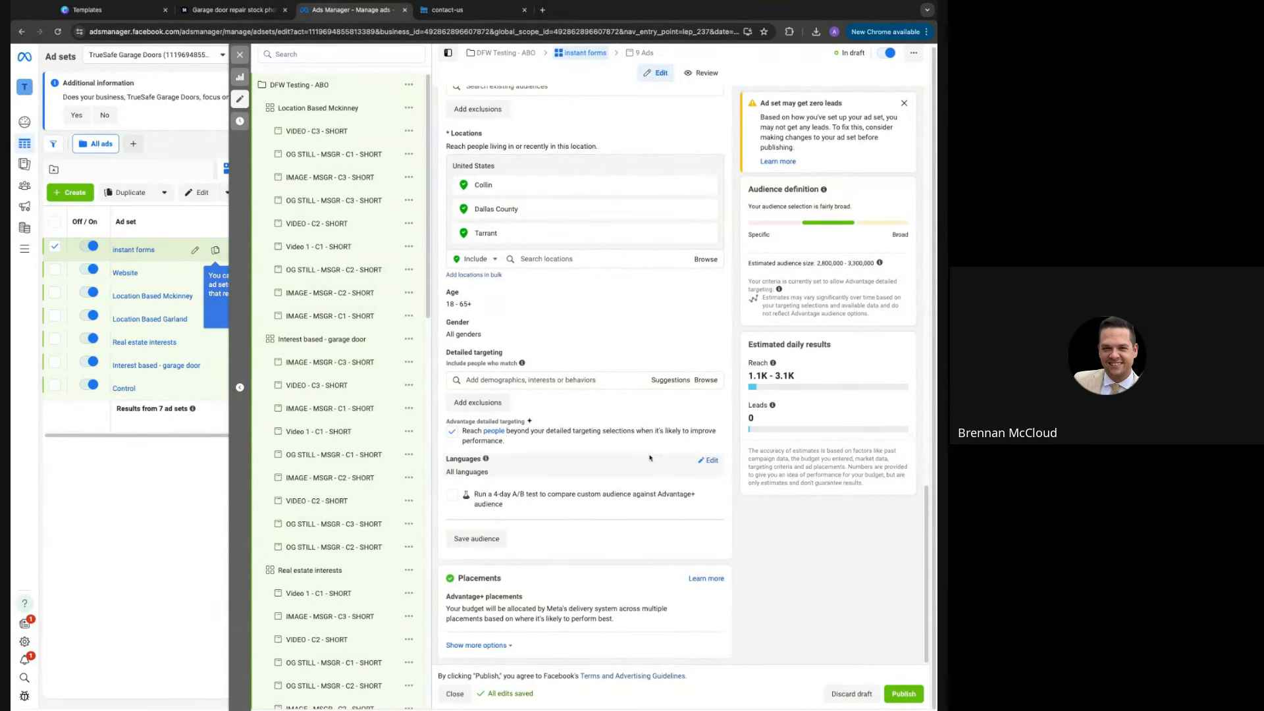
scroll(633, 437, "up", 1)
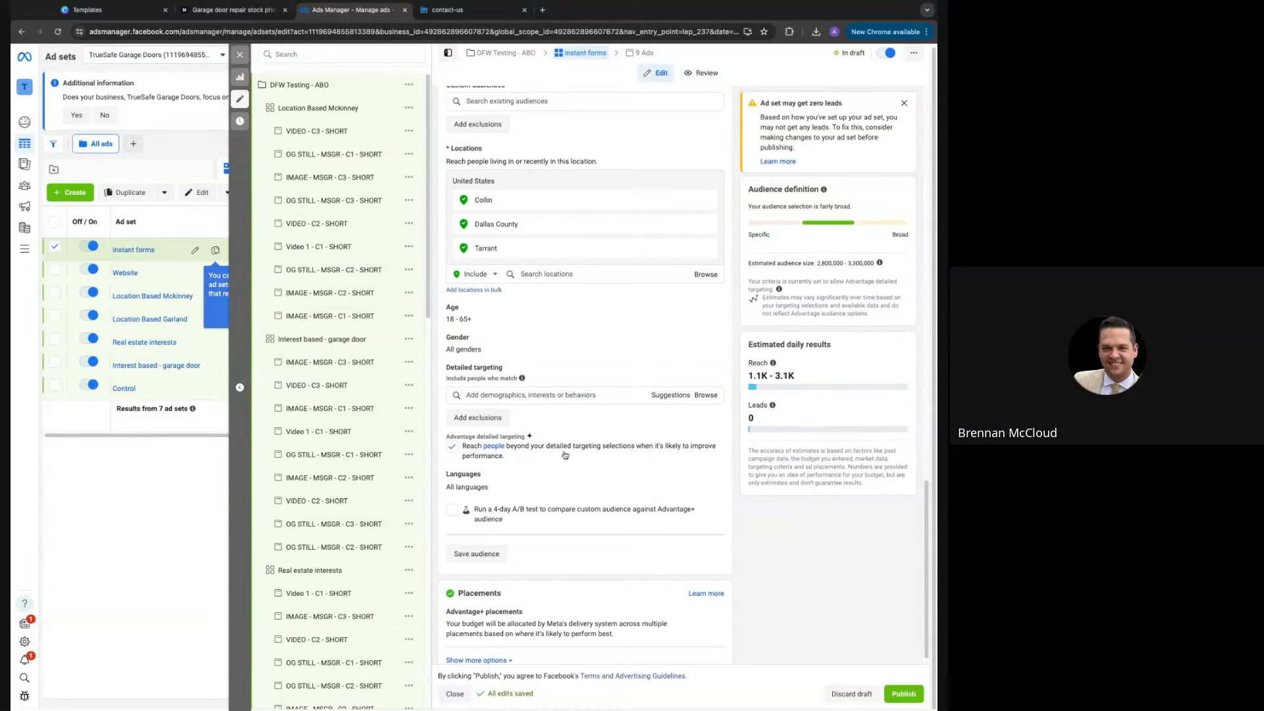
scroll(599, 493, "down", 1)
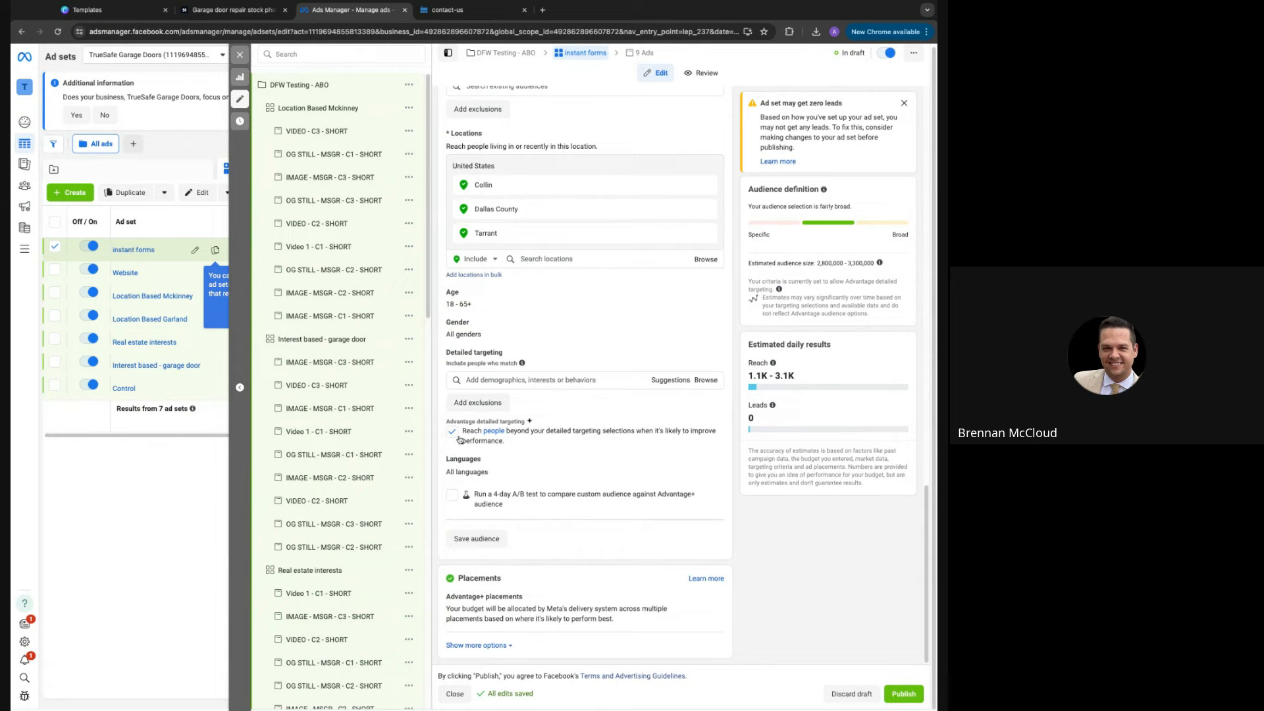
left_click(452, 431)
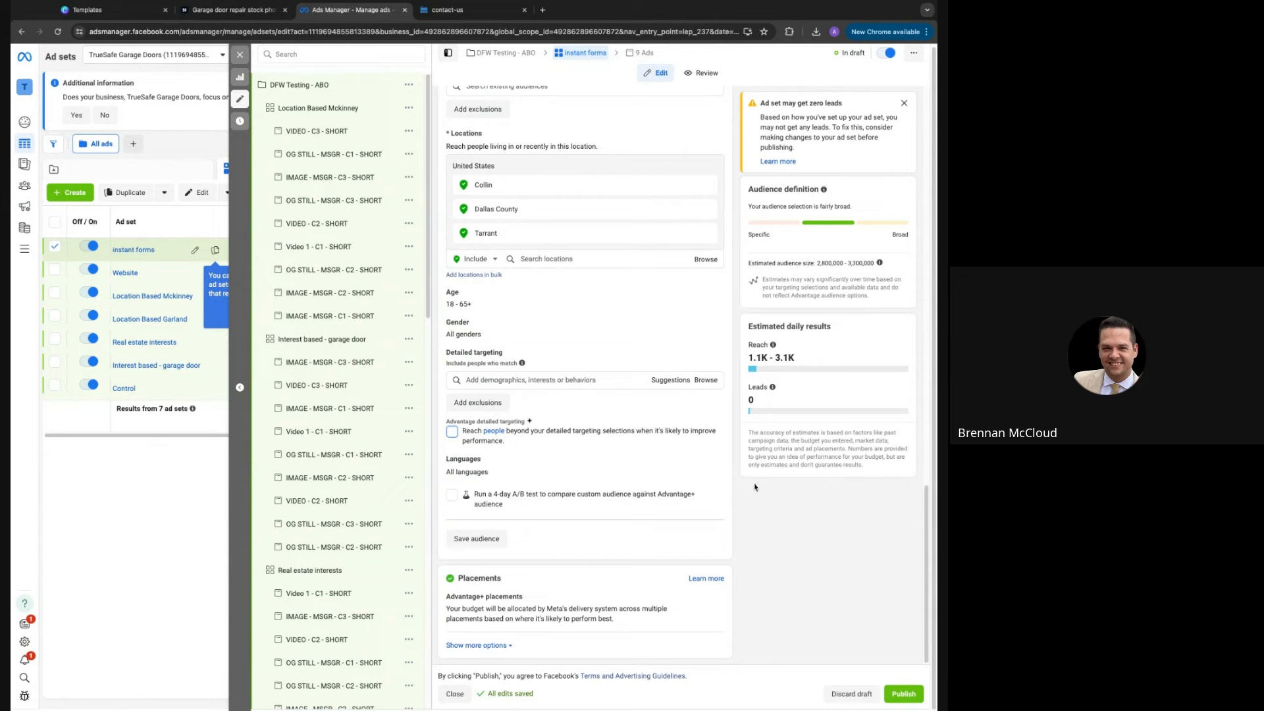
Examine the setup, creative, form and tracking settings of the IMAGE - MSGR - C2 - SHORT ad in the instant forms ad set
scroll(712, 485, "up", 1)
scroll(304, 472, "down", 3)
scroll(303, 473, "down", 10)
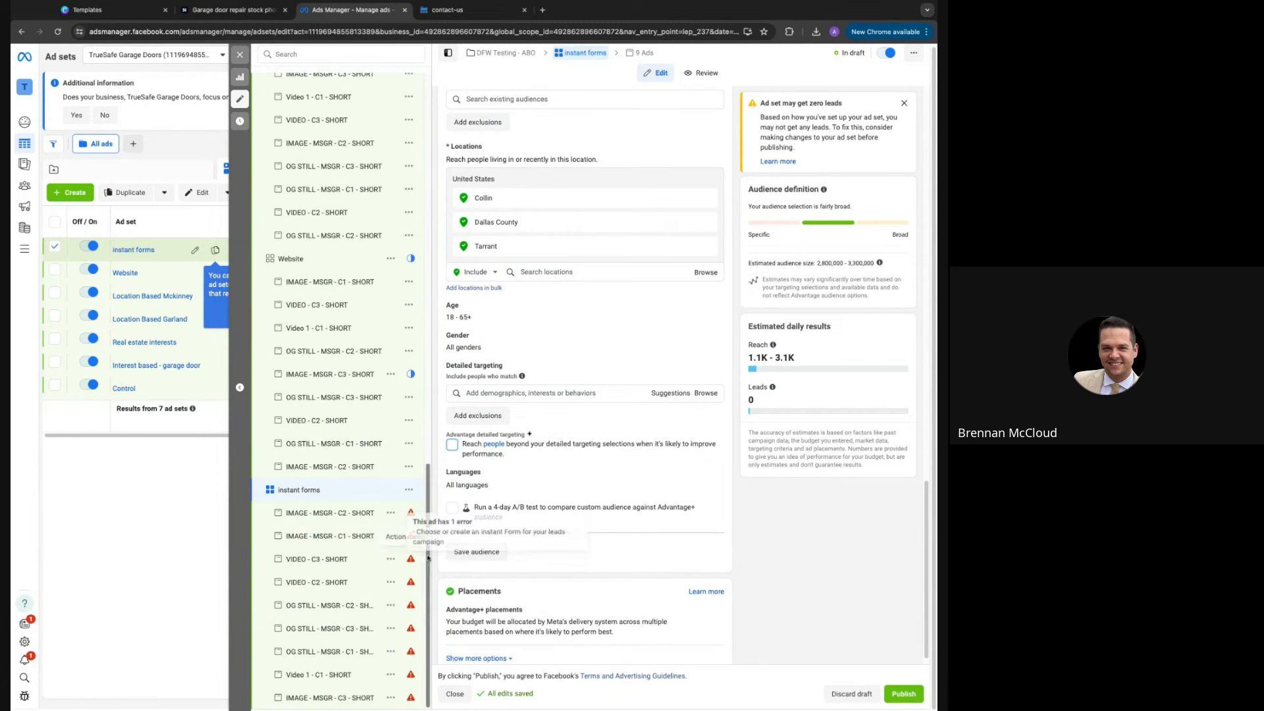
left_click(319, 515)
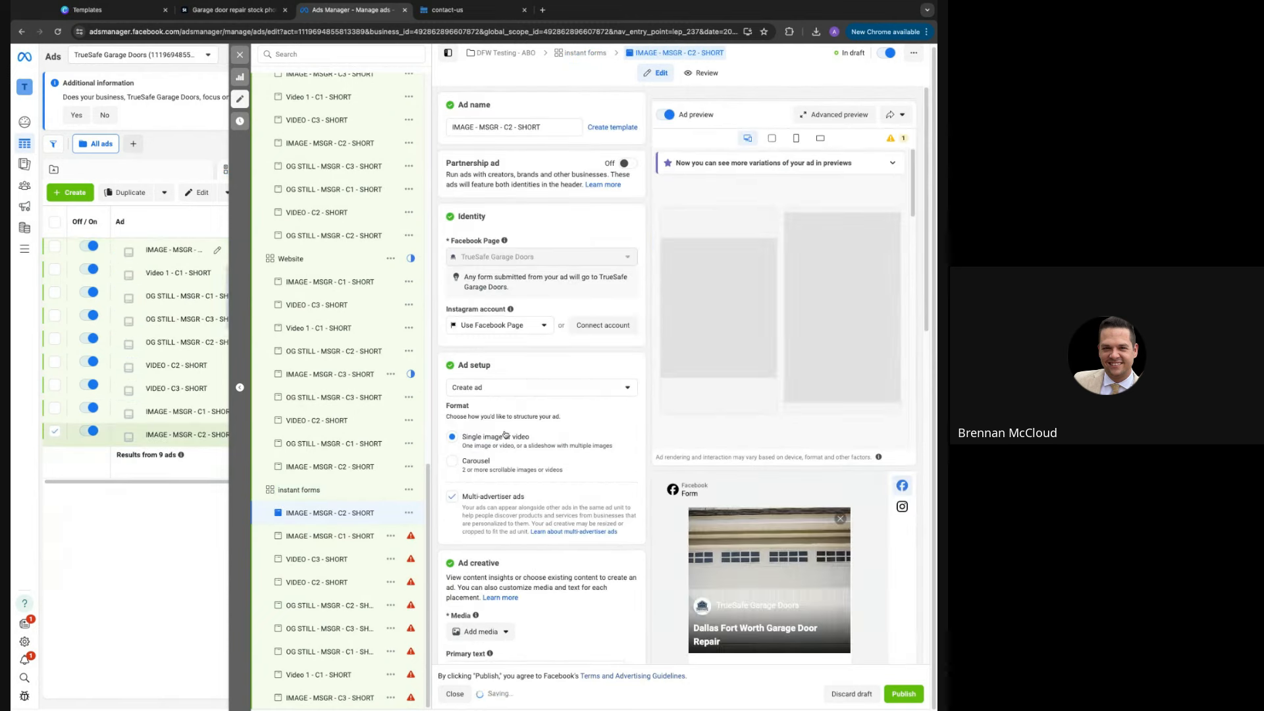
scroll(595, 485, "down", 4)
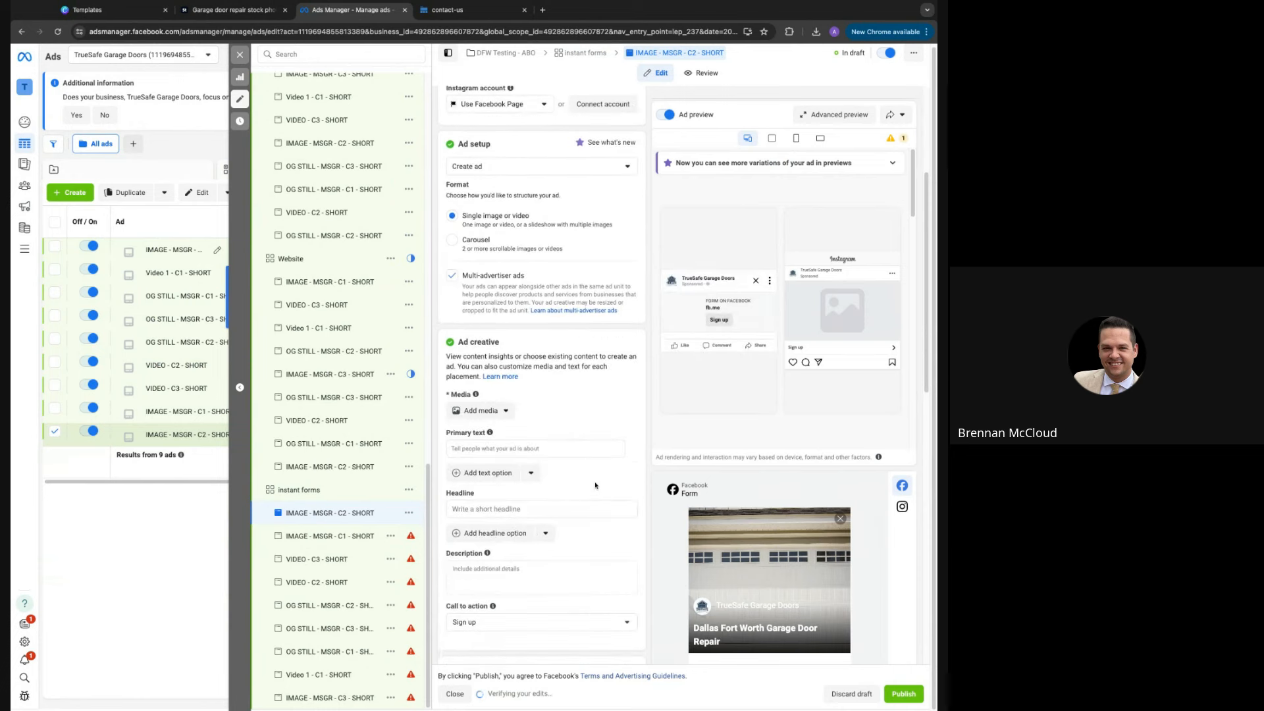
scroll(595, 486, "down", 10)
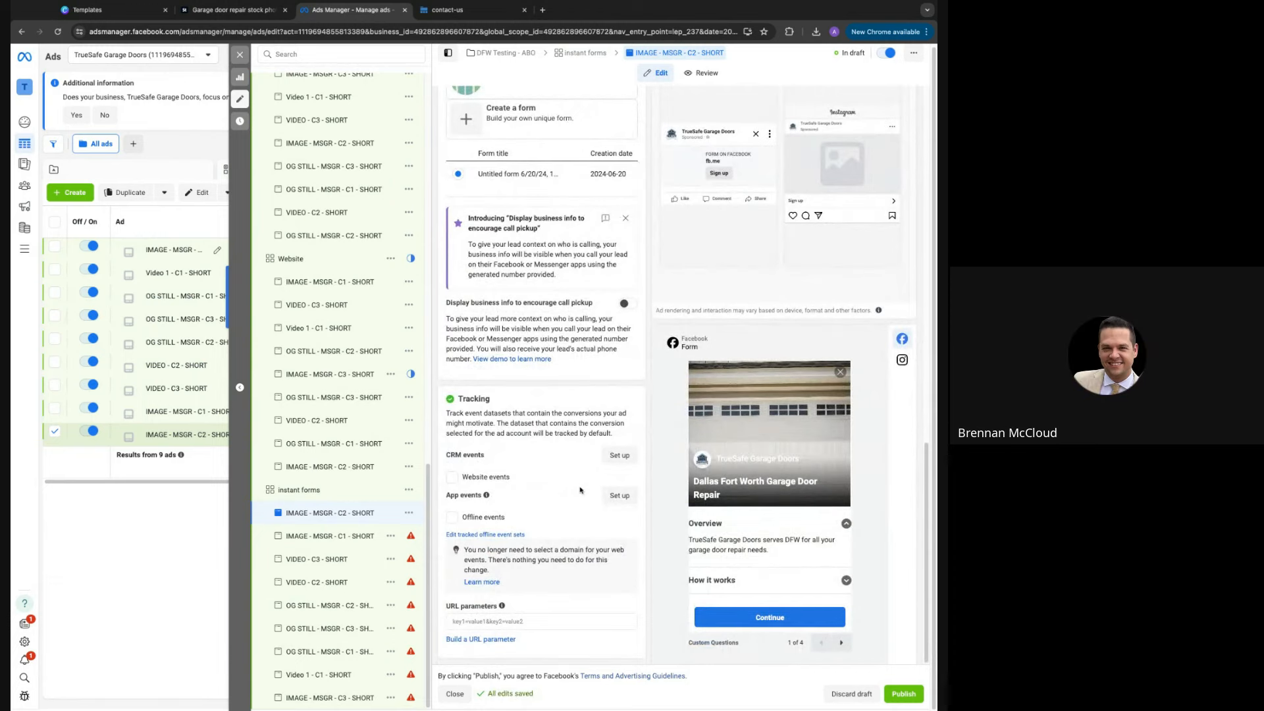
scroll(559, 469, "up", 8)
scroll(559, 468, "up", 6)
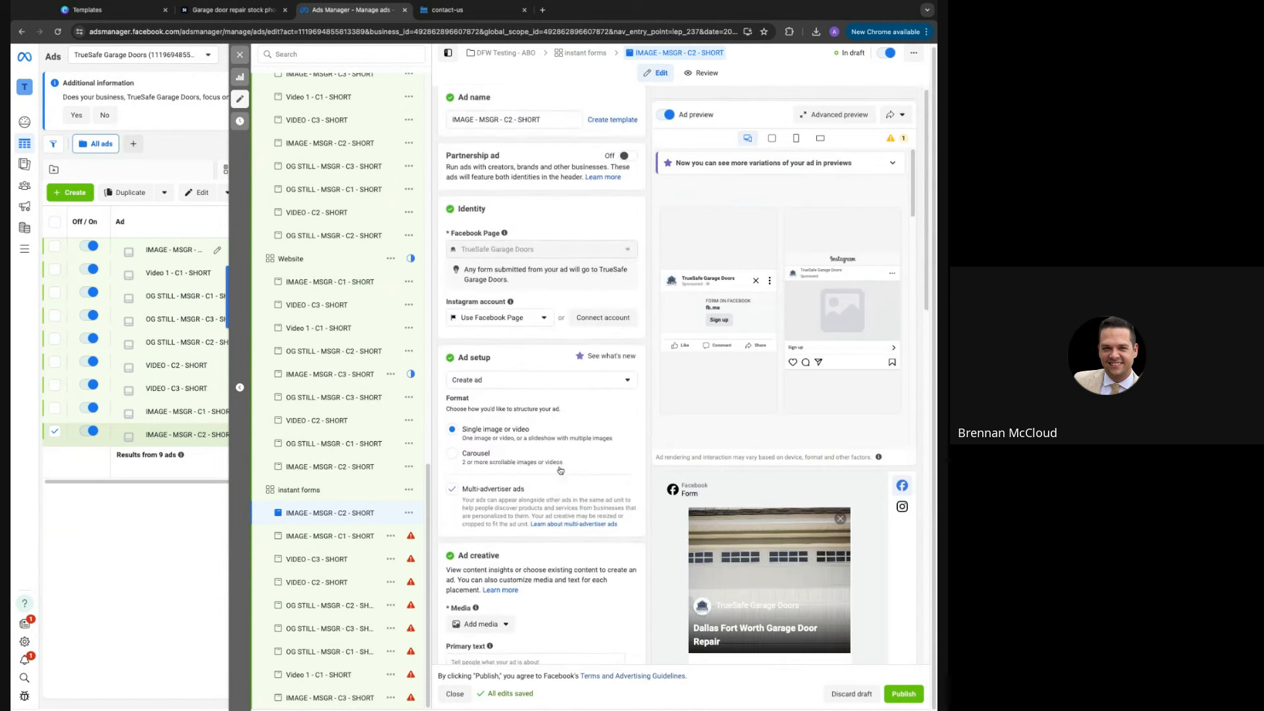
scroll(560, 470, "up", 1)
scroll(560, 470, "up", 1)
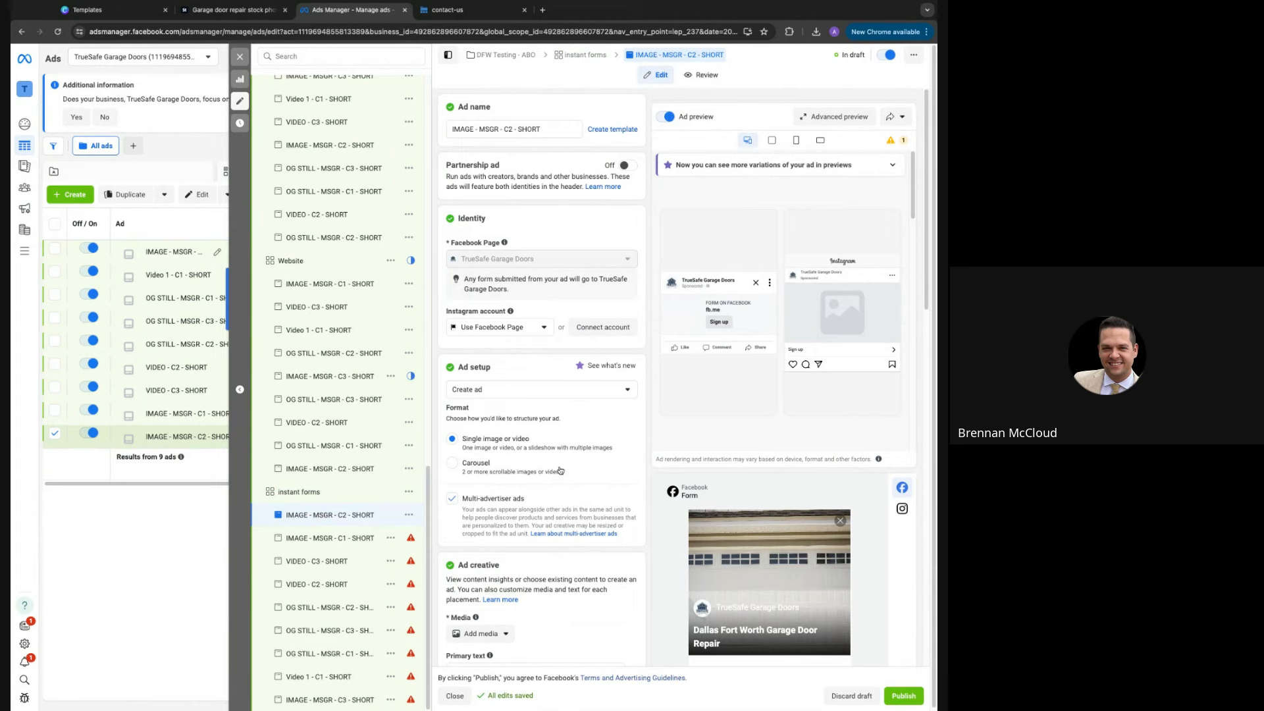
Delete the instant forms ad set from the DFW Testing - ABO campaign
left_click(409, 492)
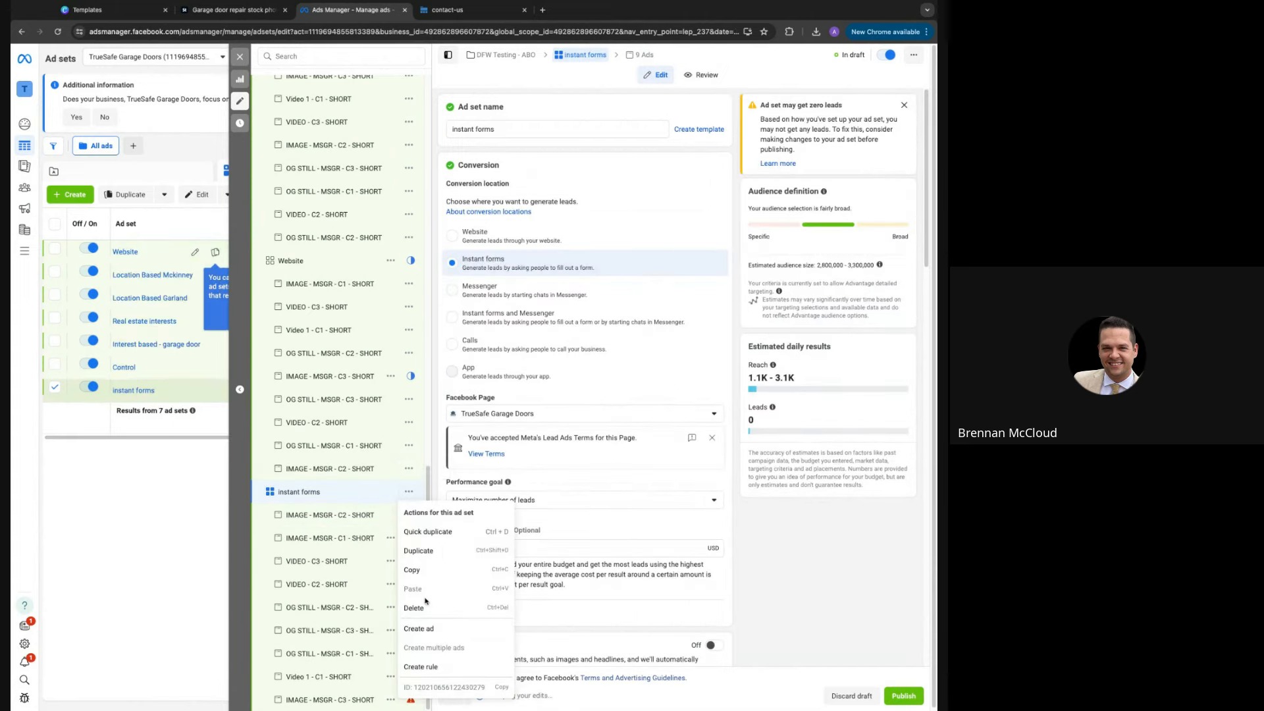
left_click(426, 609)
left_click(556, 283)
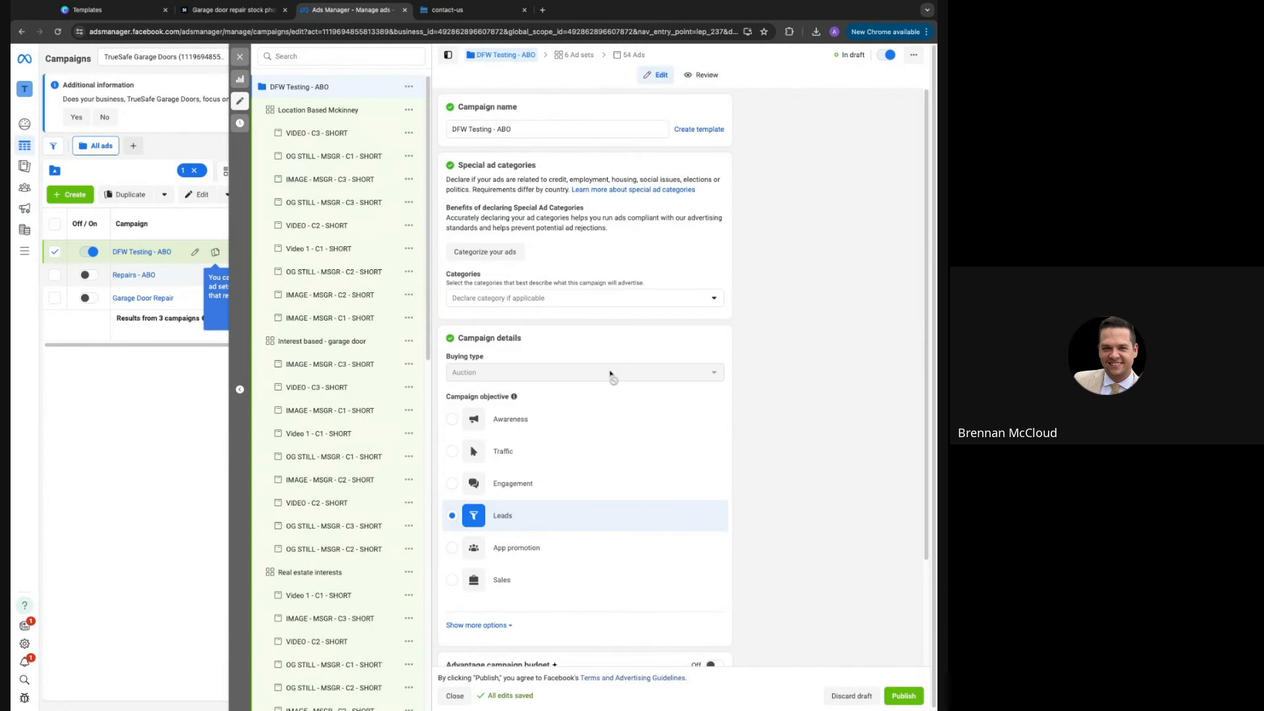
Make an exact copy of the Control ad set within the campaign and rename the copy Interest based
scroll(365, 364, "down", 10)
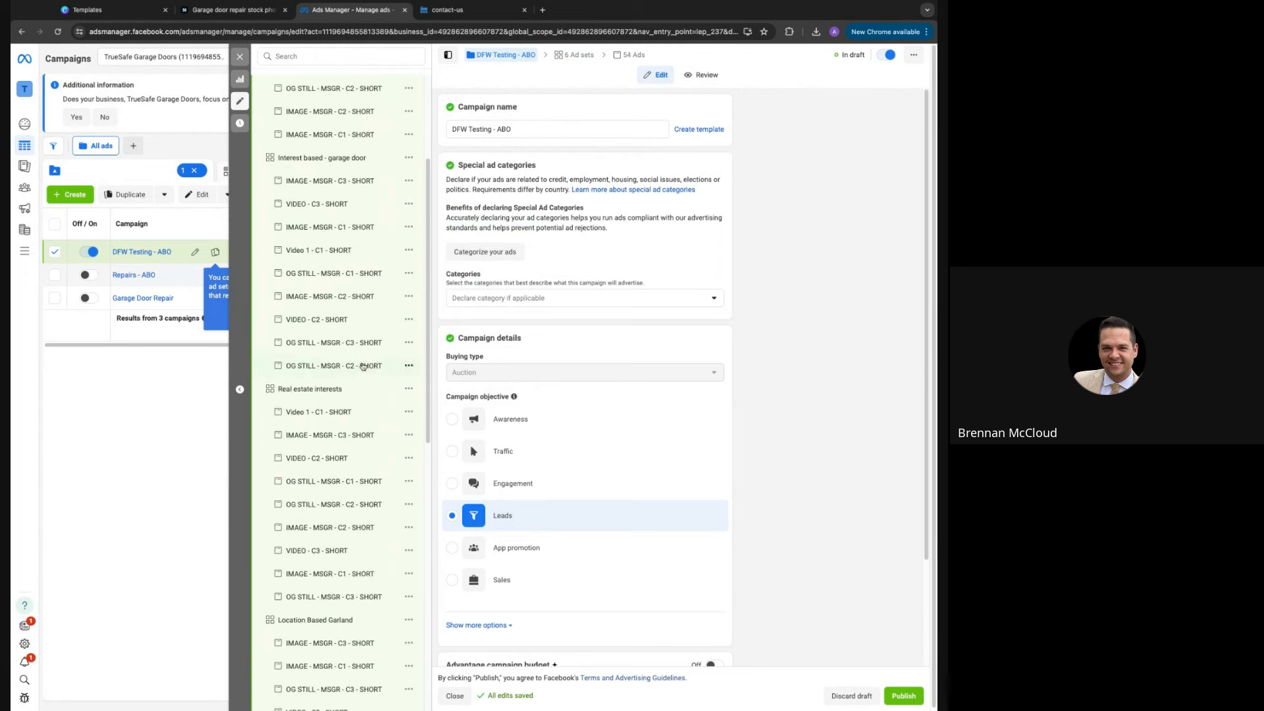
scroll(365, 364, "down", 2)
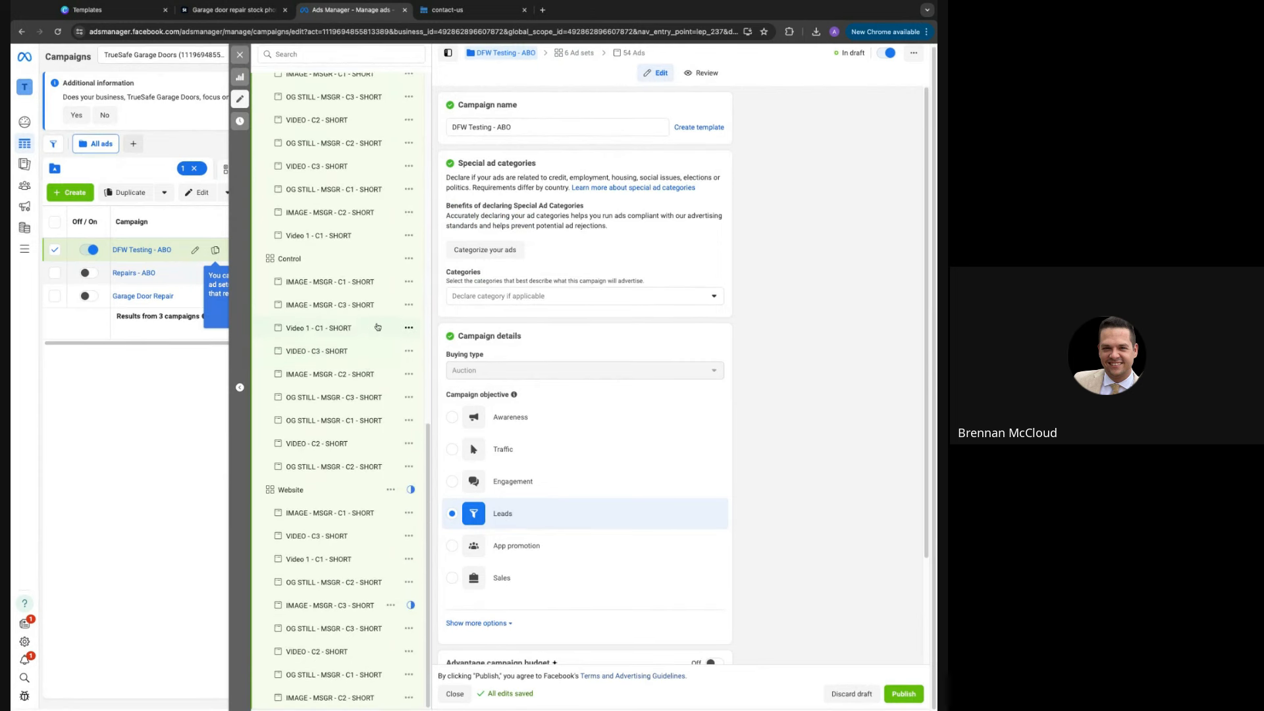
left_click(409, 258)
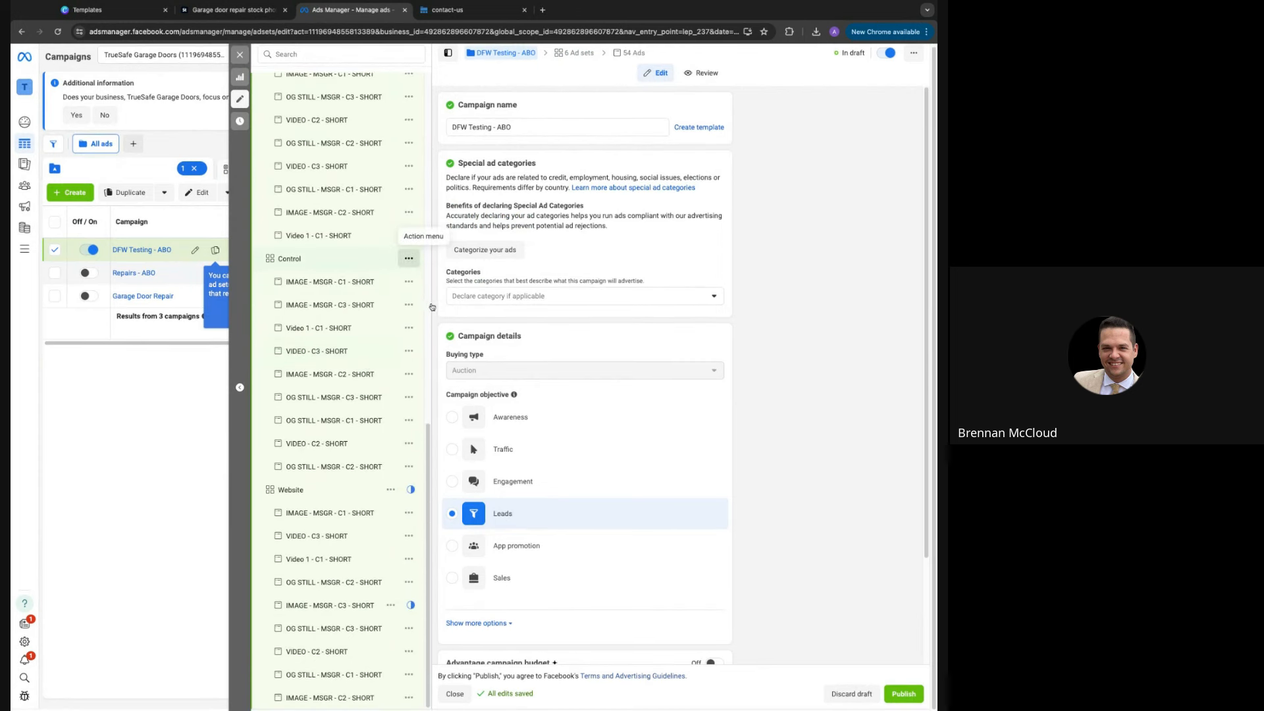
left_click(429, 299)
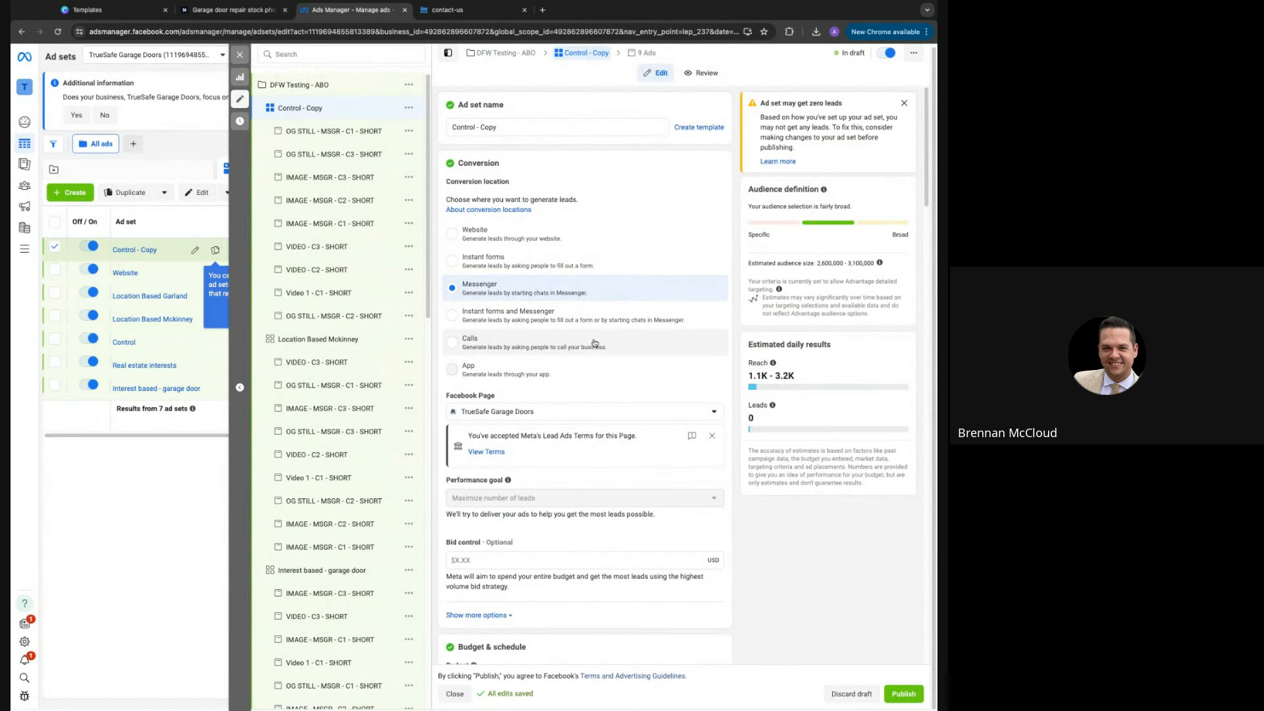
triple_click(504, 124)
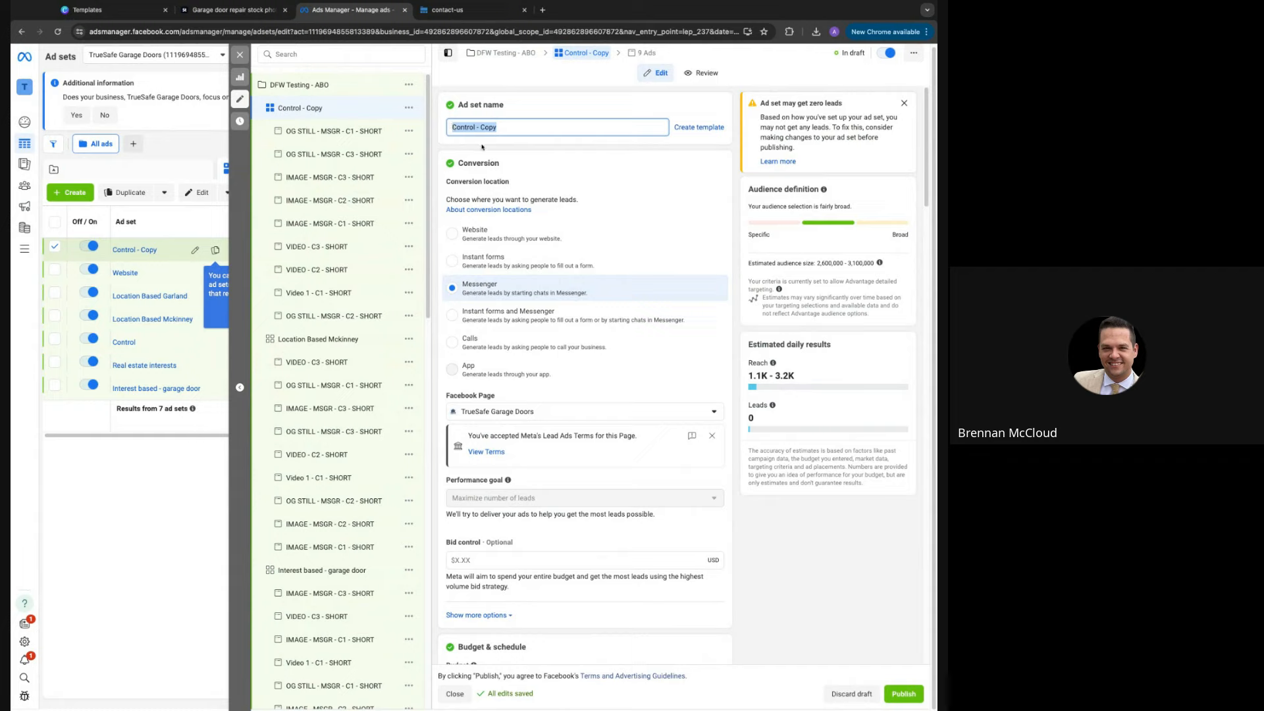
type("Interest based")
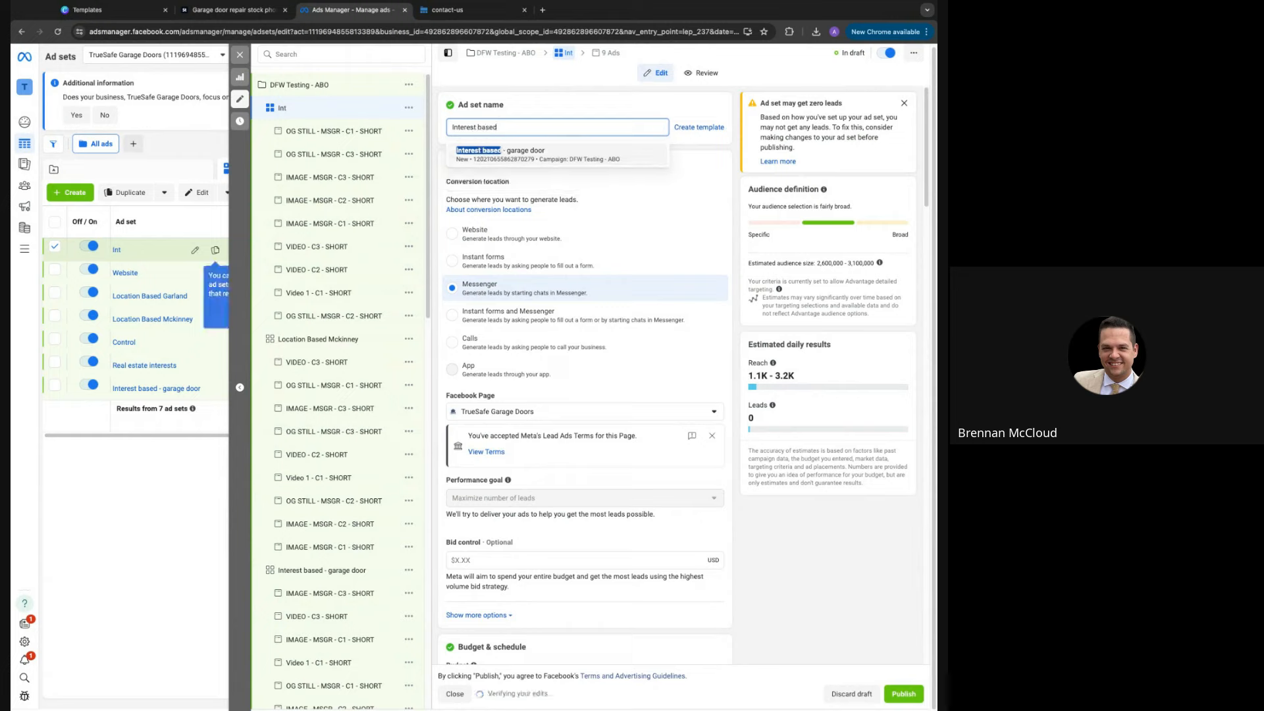
left_click(556, 113)
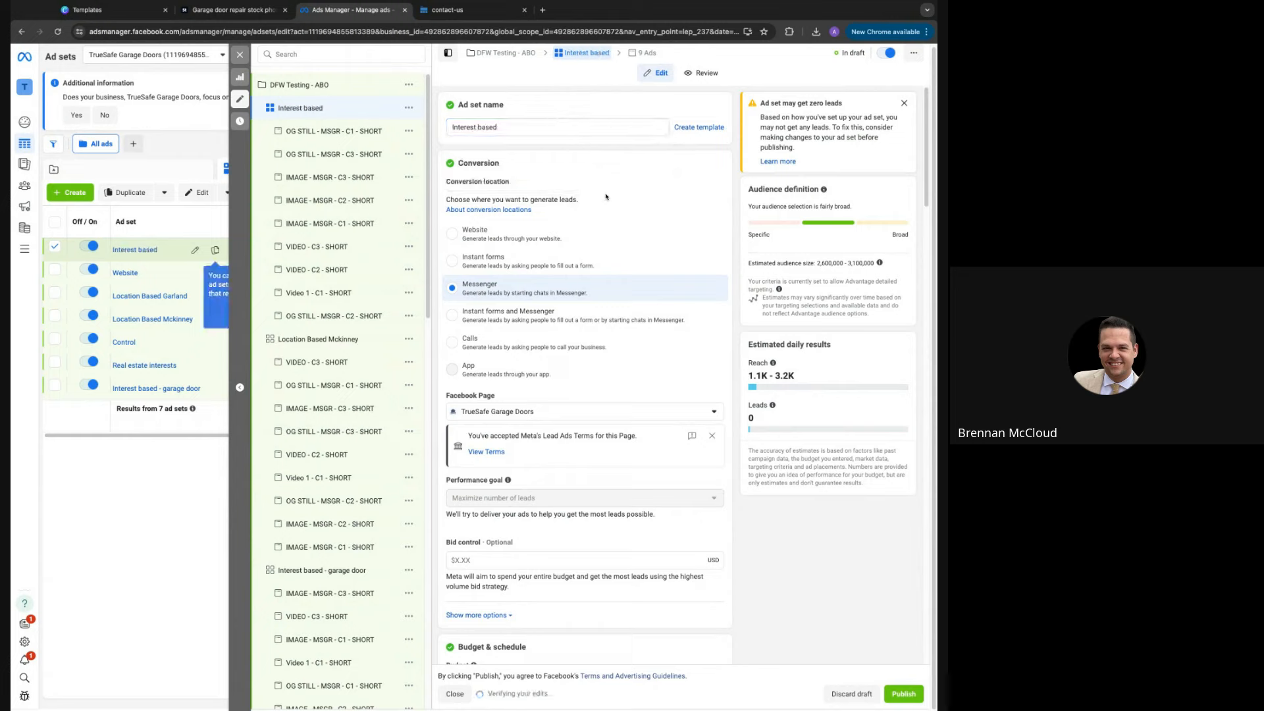
Reset the Interest based ad set's start date to today
scroll(607, 198, "down", 4)
scroll(550, 433, "down", 1)
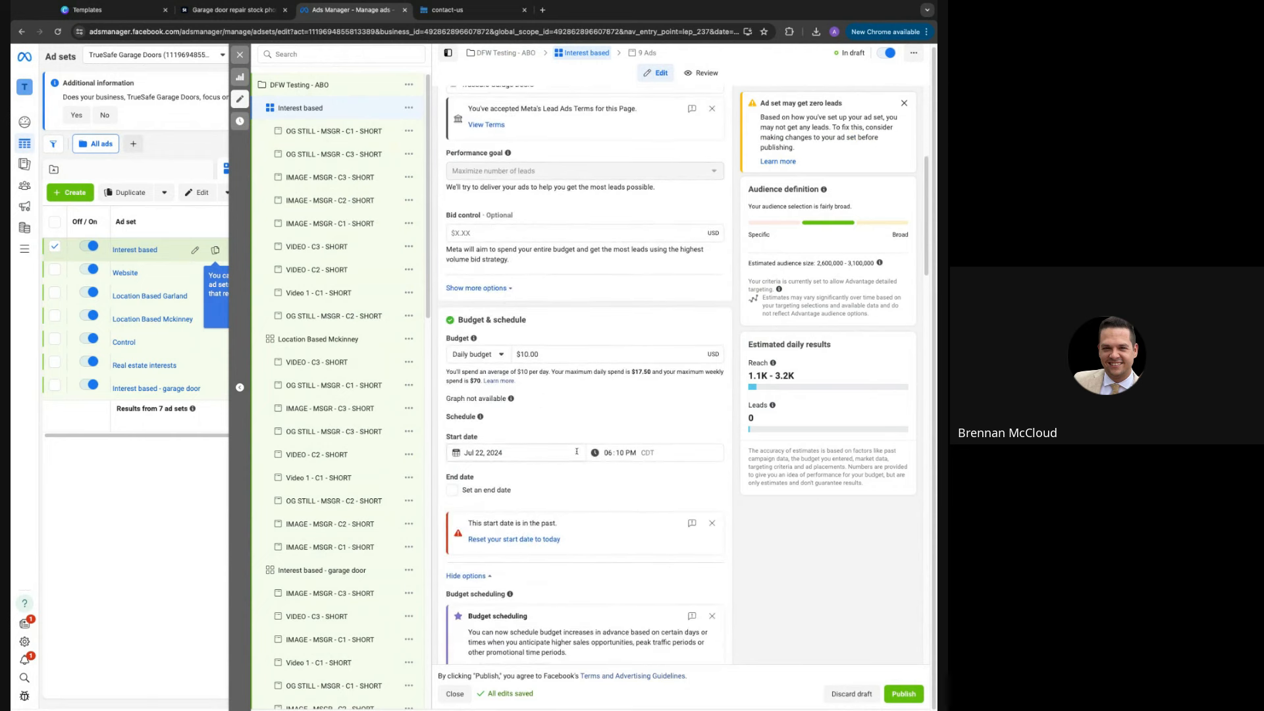
scroll(576, 452, "down", 3)
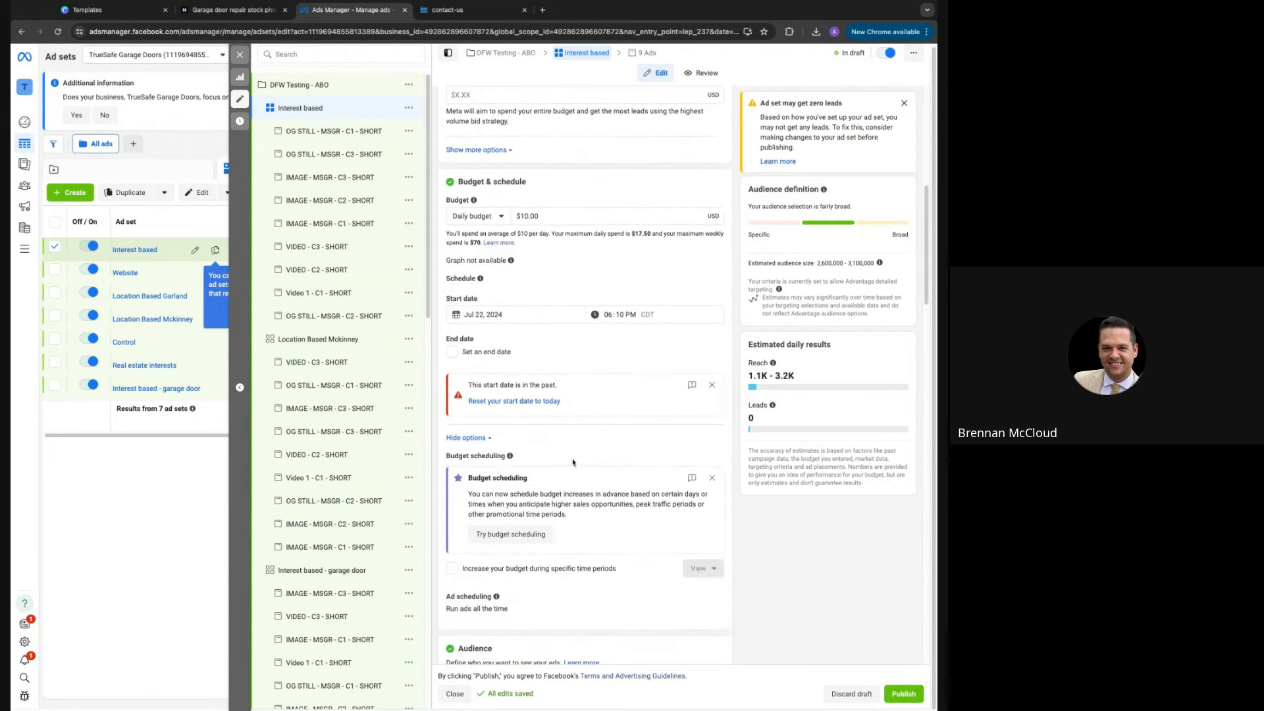
scroll(576, 460, "down", 1)
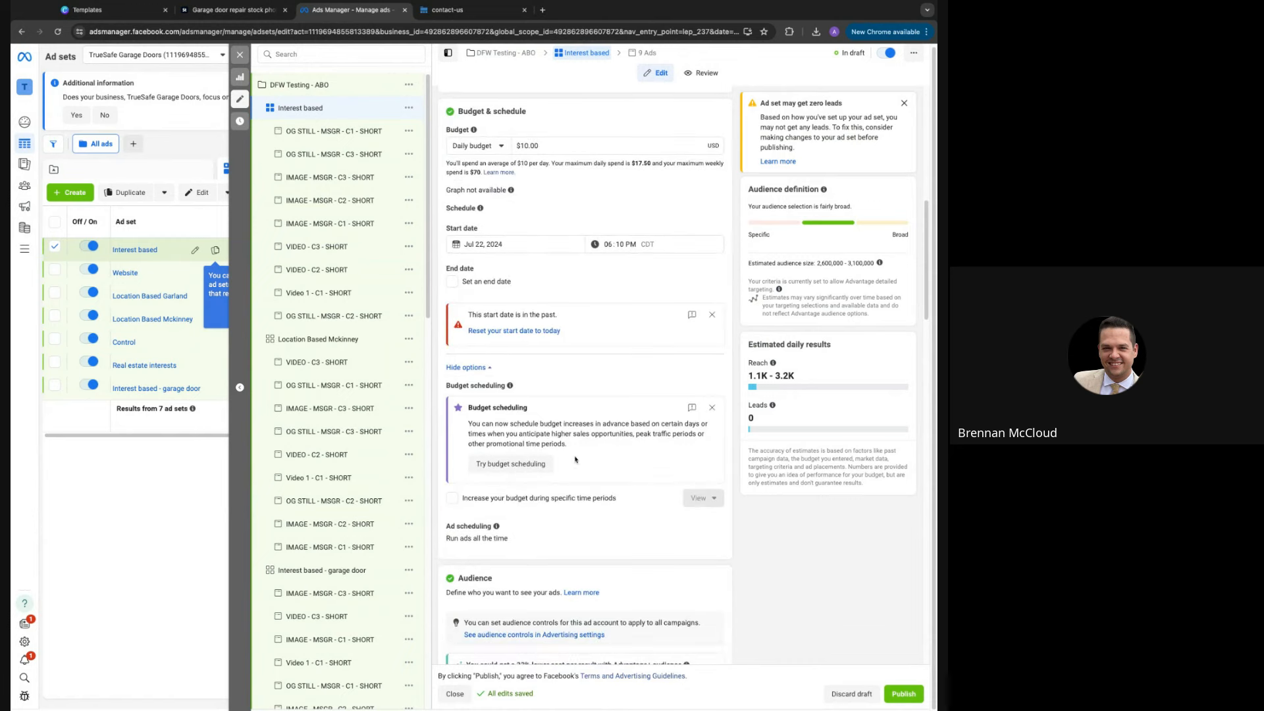
left_click(552, 331)
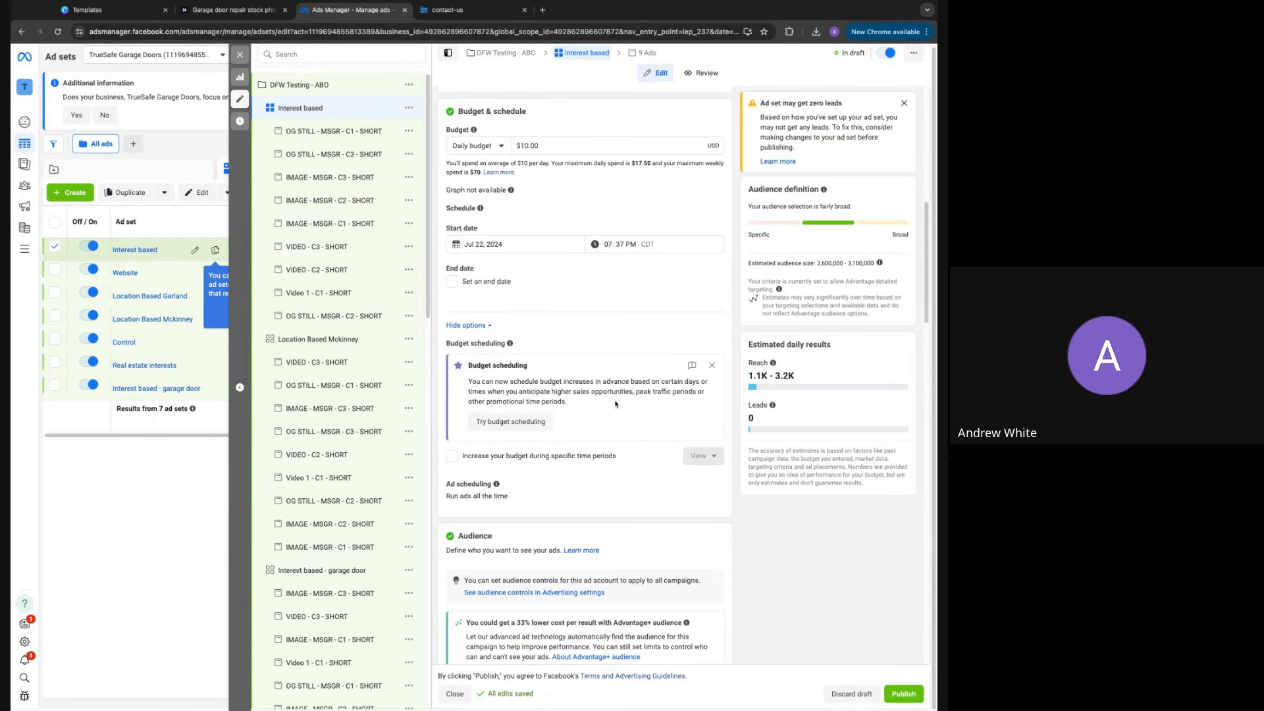
Turn off reaching people beyond the detailed targeting selections for the Interest based ad set
scroll(611, 403, "down", 6)
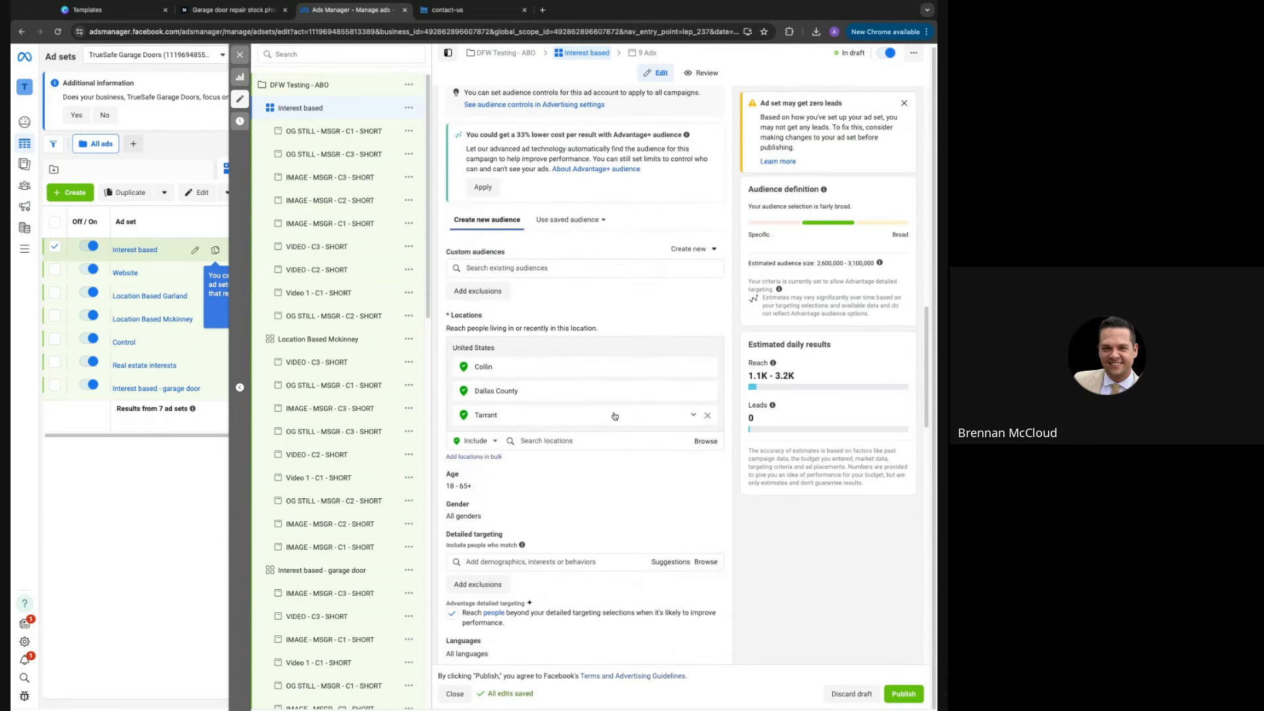
scroll(614, 416, "down", 2)
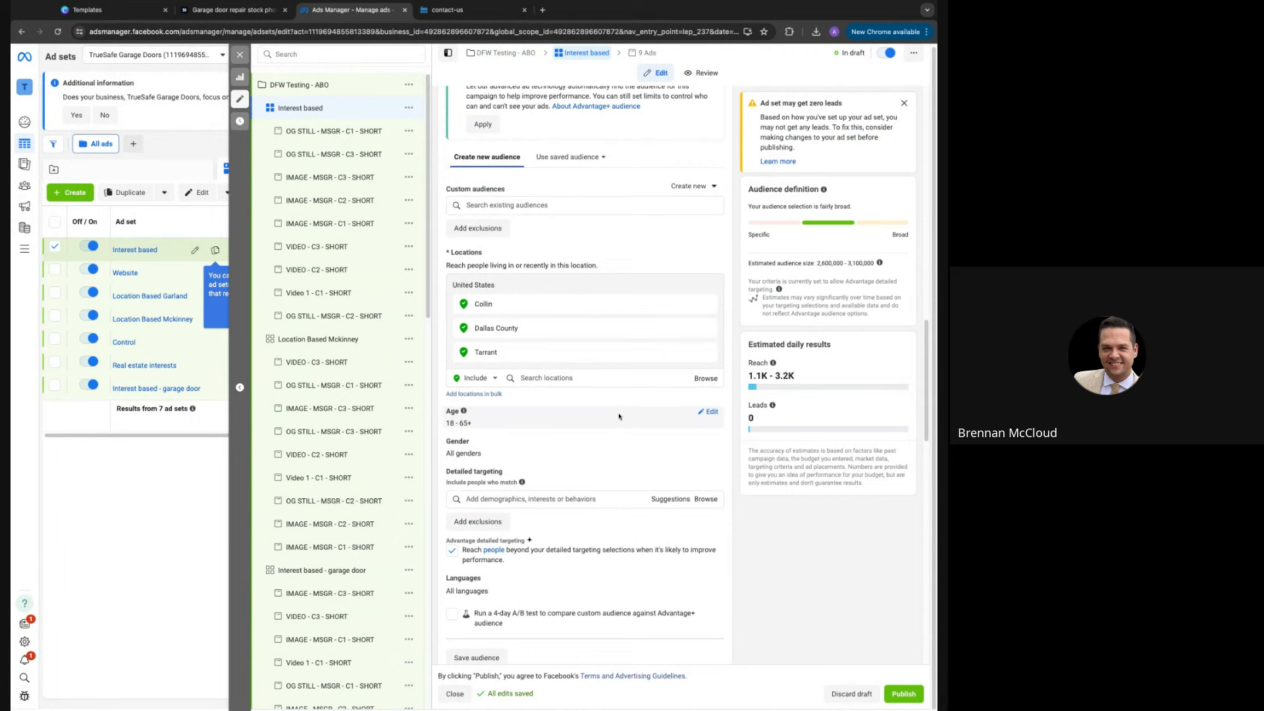
scroll(616, 417, "down", 2)
left_click(452, 453)
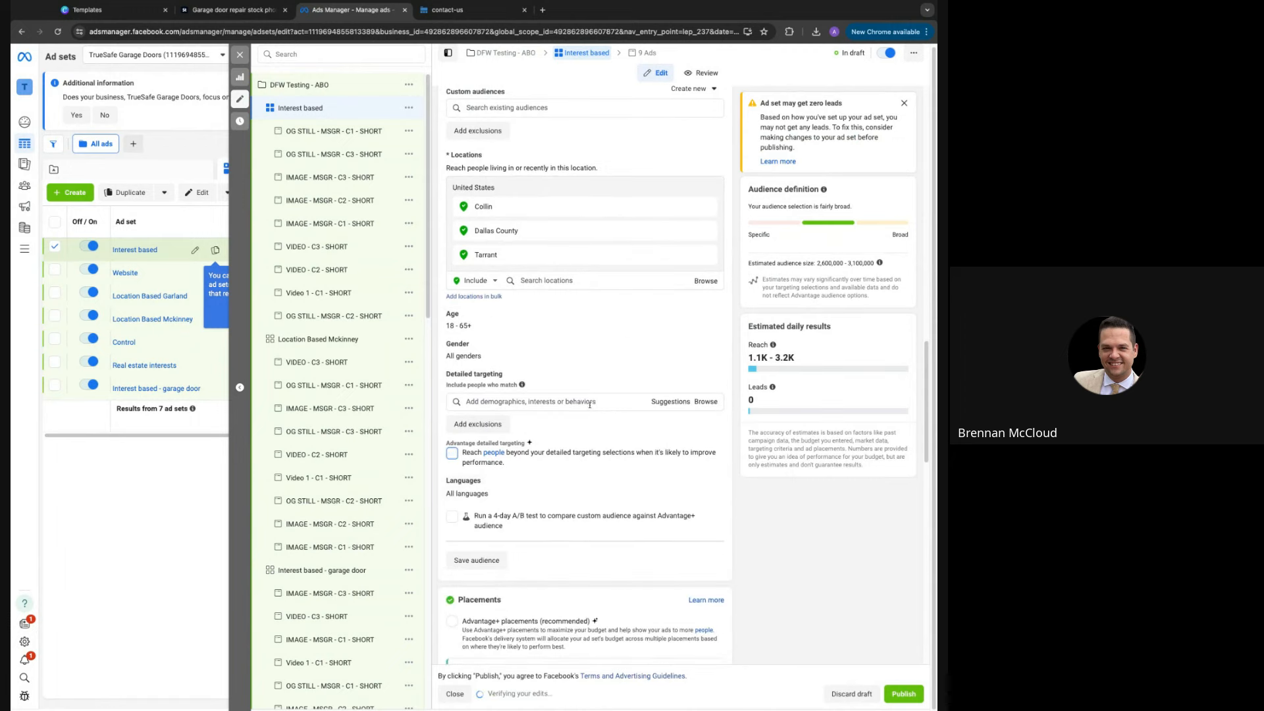
Add the Business Owner employer to the detailed targeting of the Interest based ad set
scroll(573, 369, "down", 2)
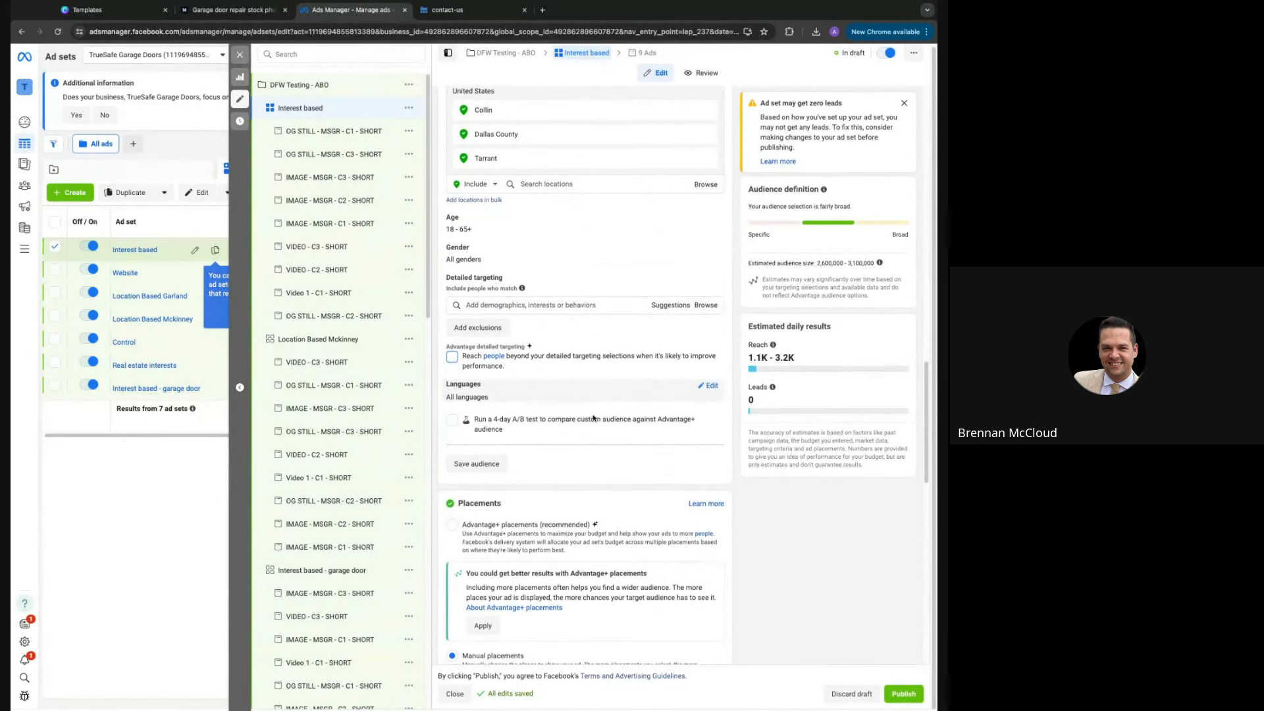
left_click(550, 306)
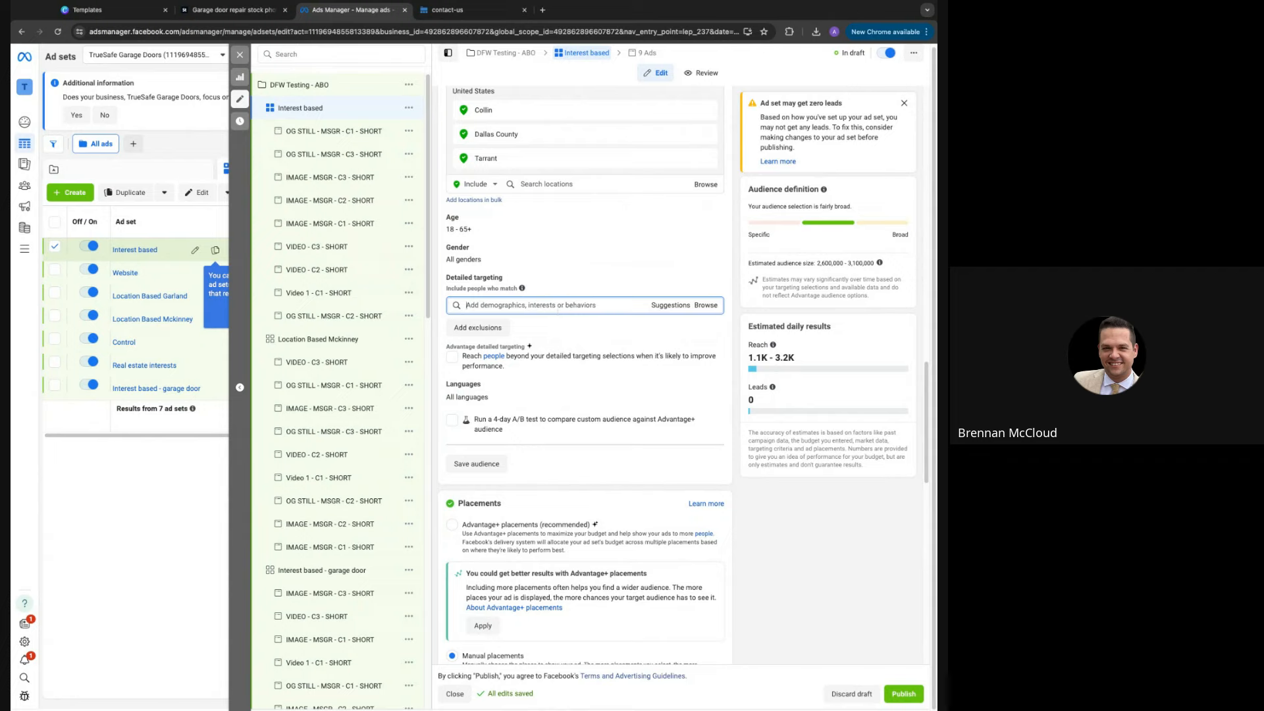
type("business owner")
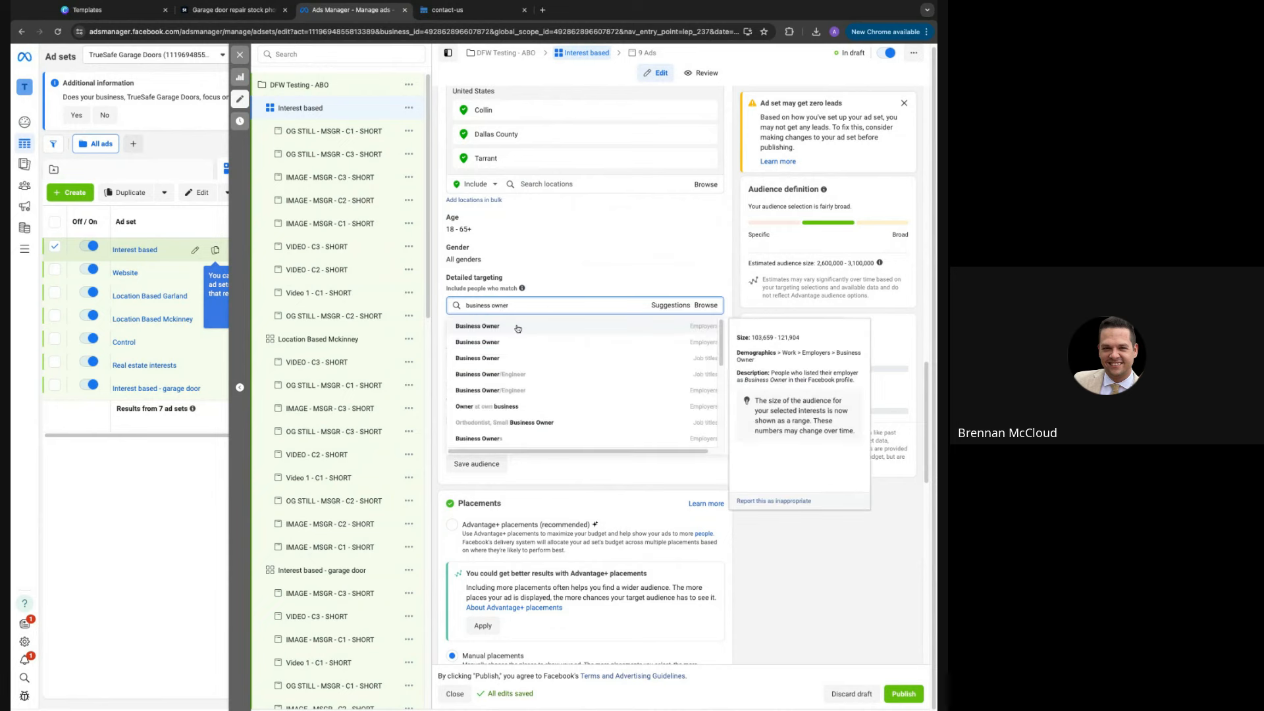
left_click(517, 328)
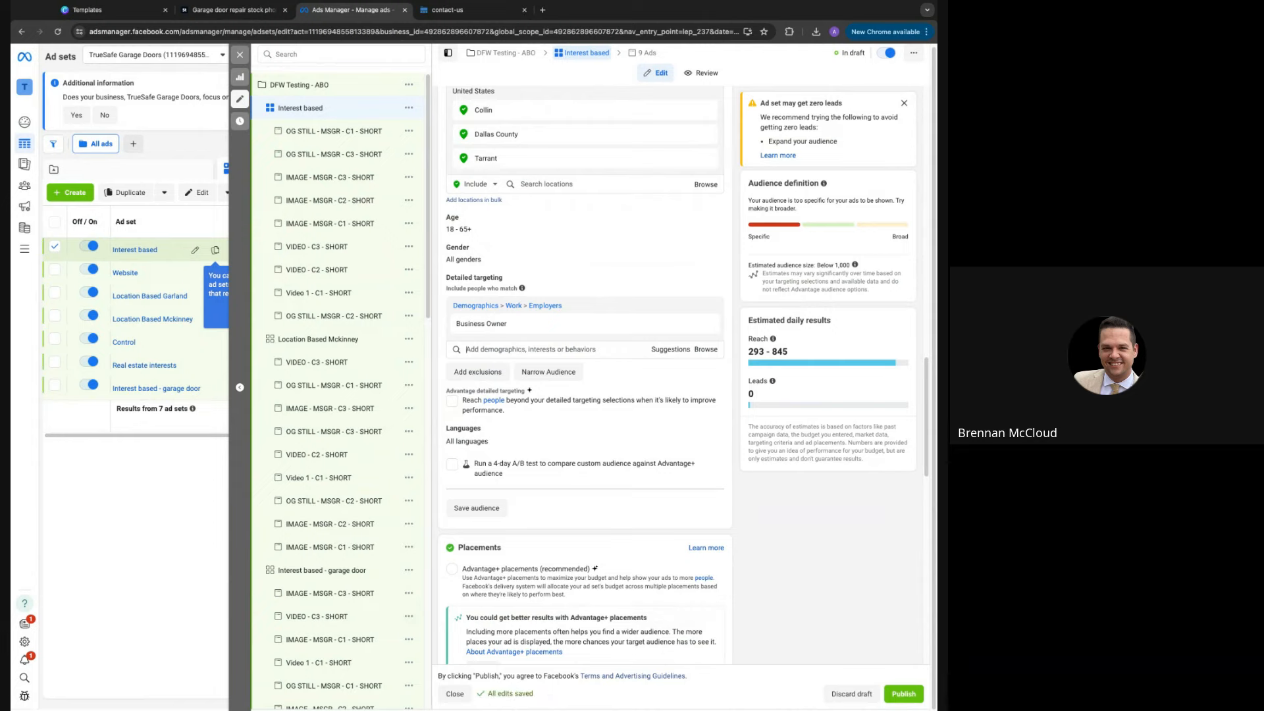
Make a copy of the Control ad set within the campaign and rename the copy interest based - home renovations
scroll(350, 359, "down", 15)
scroll(349, 359, "down", 4)
scroll(348, 355, "up", 15)
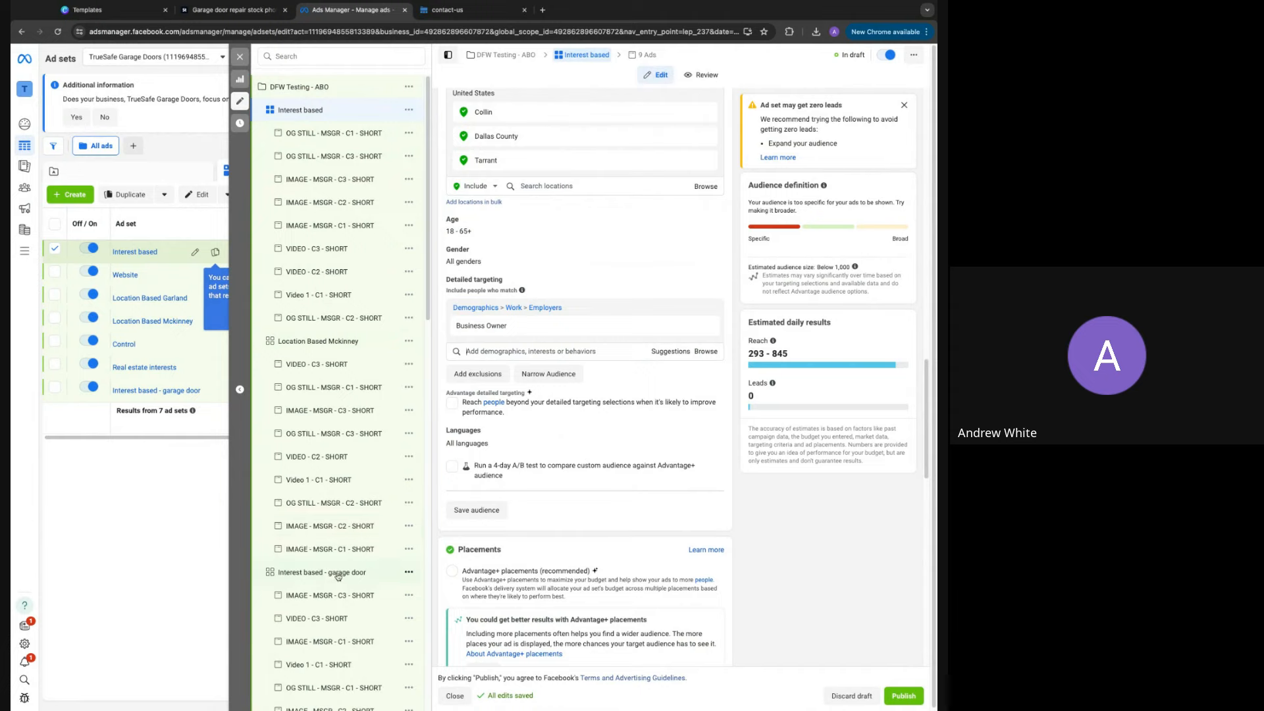
scroll(428, 307, "down", 1)
scroll(428, 307, "down", 7)
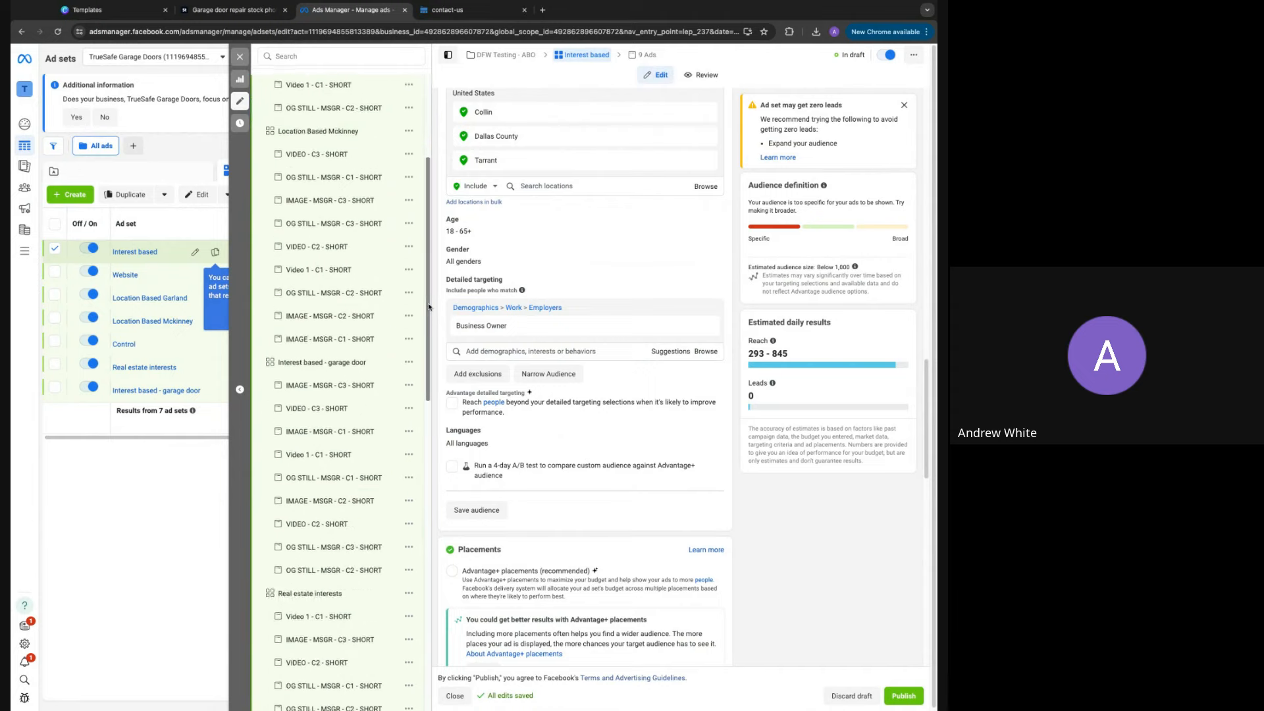
scroll(365, 372, "down", 1)
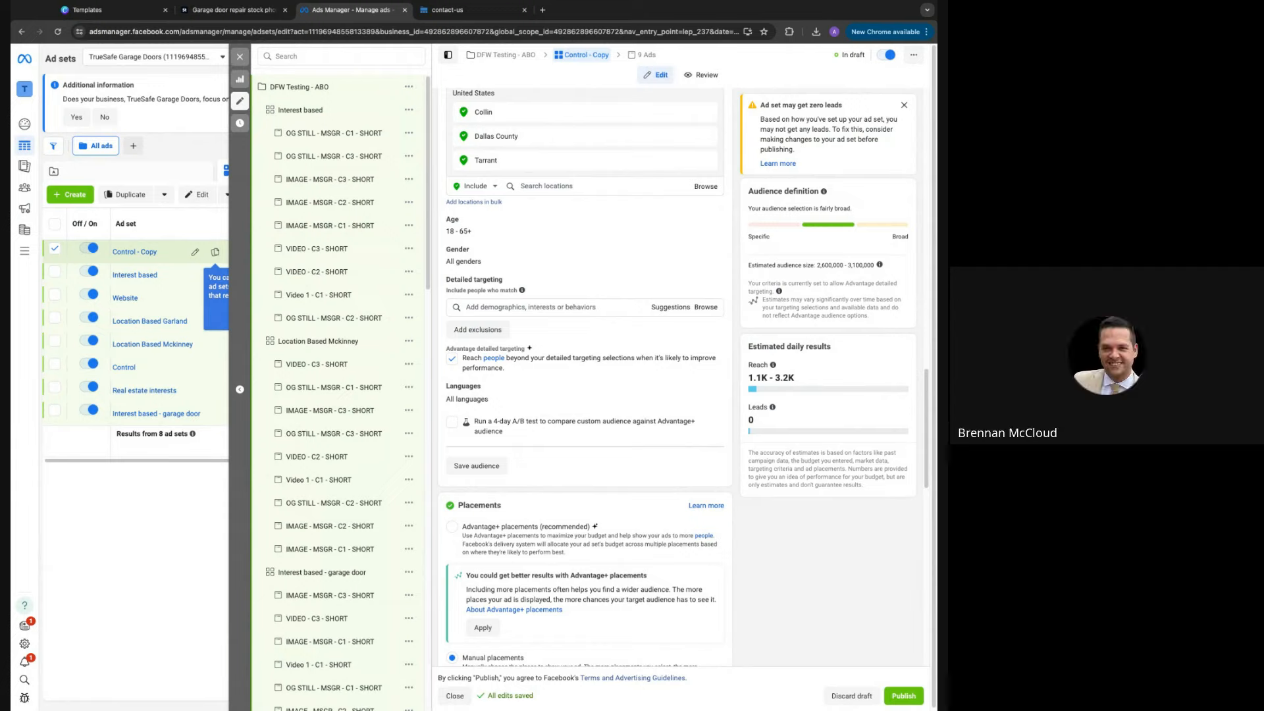
scroll(523, 193, "up", 15)
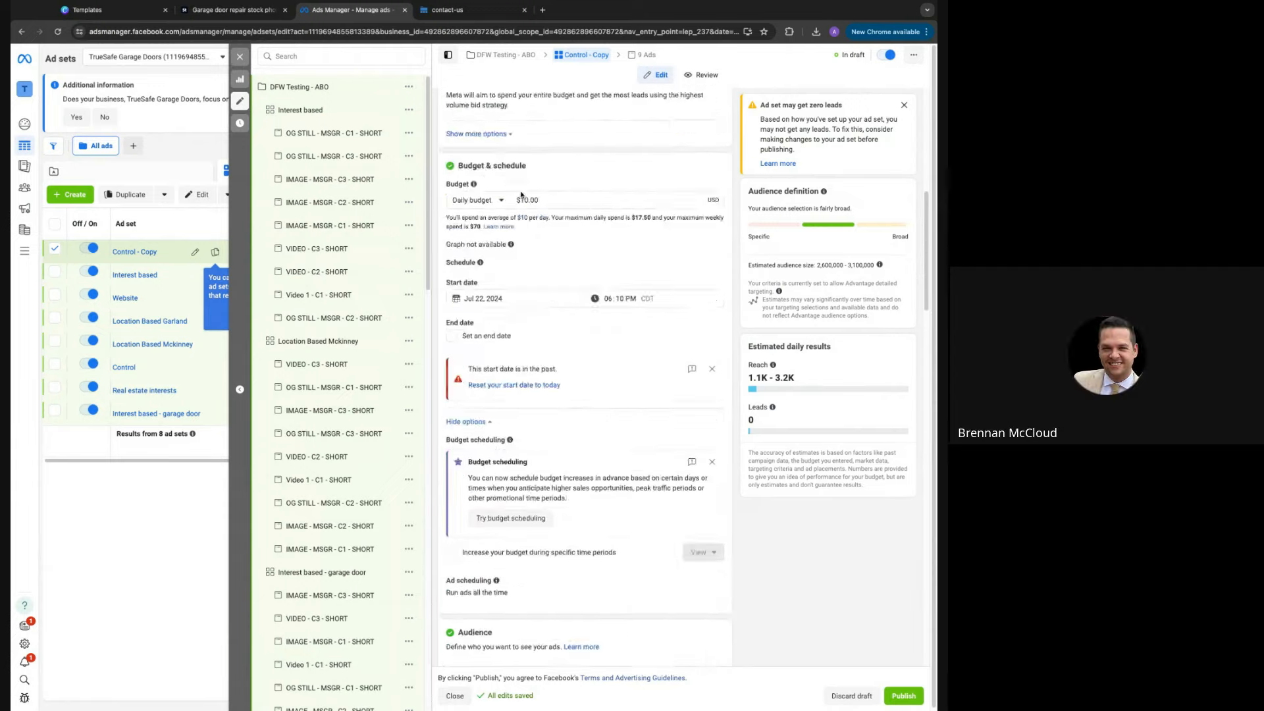
triple_click(516, 128)
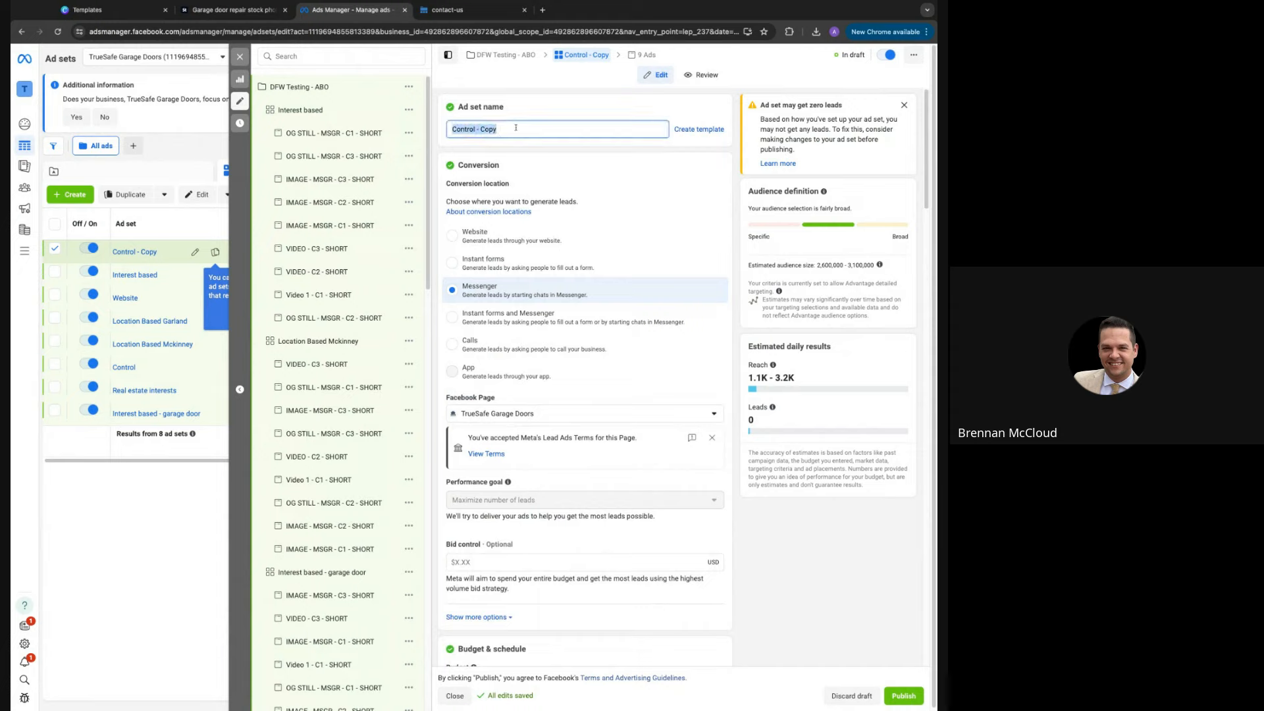
type("interest ")
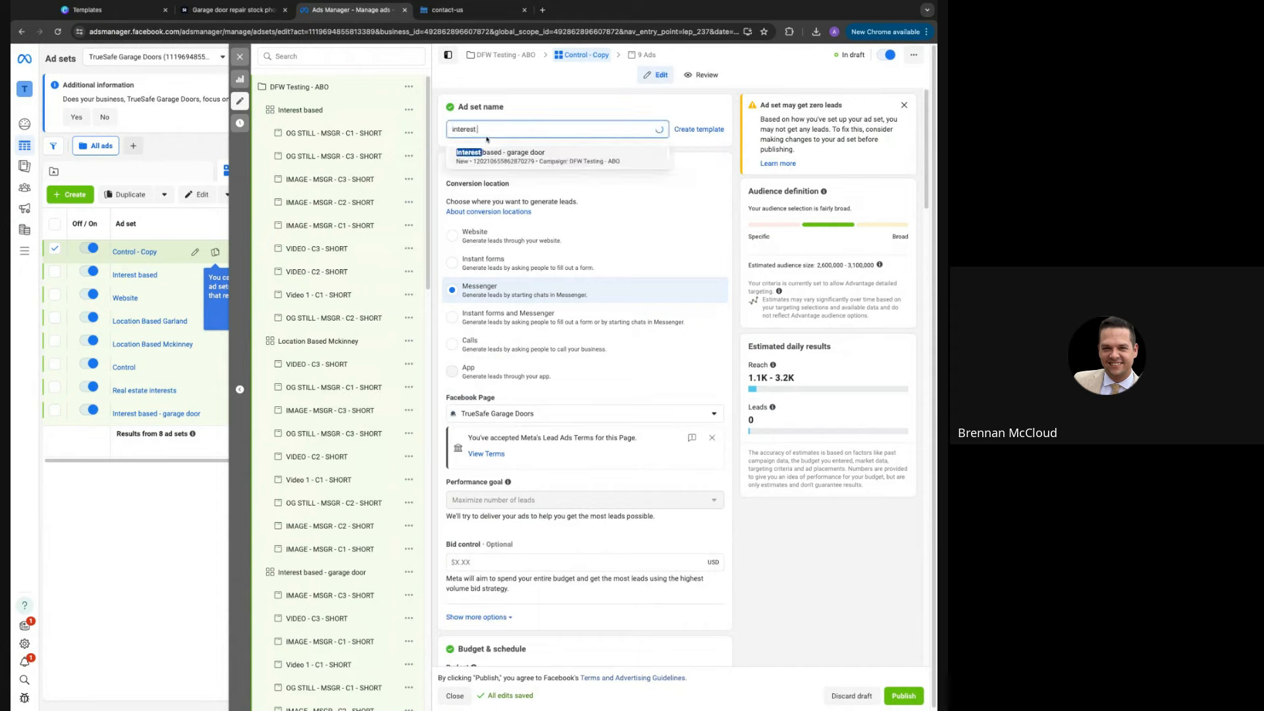
type("based -")
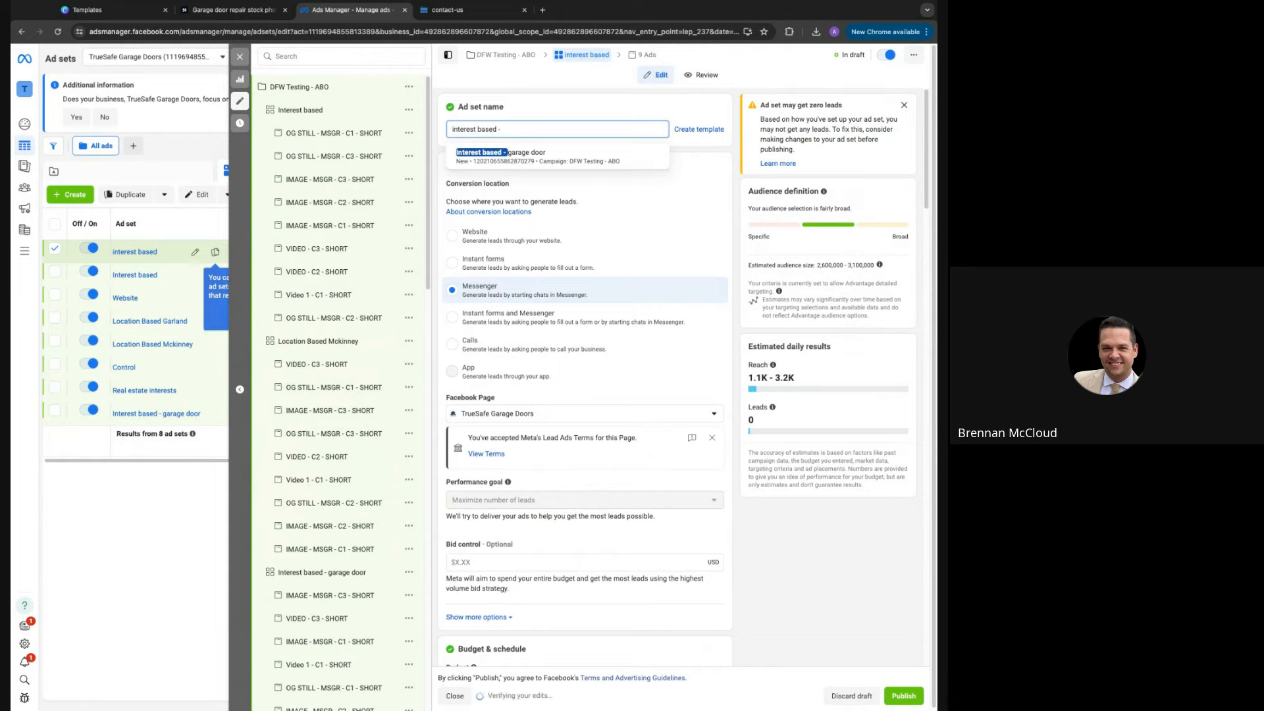
type(" home renovations")
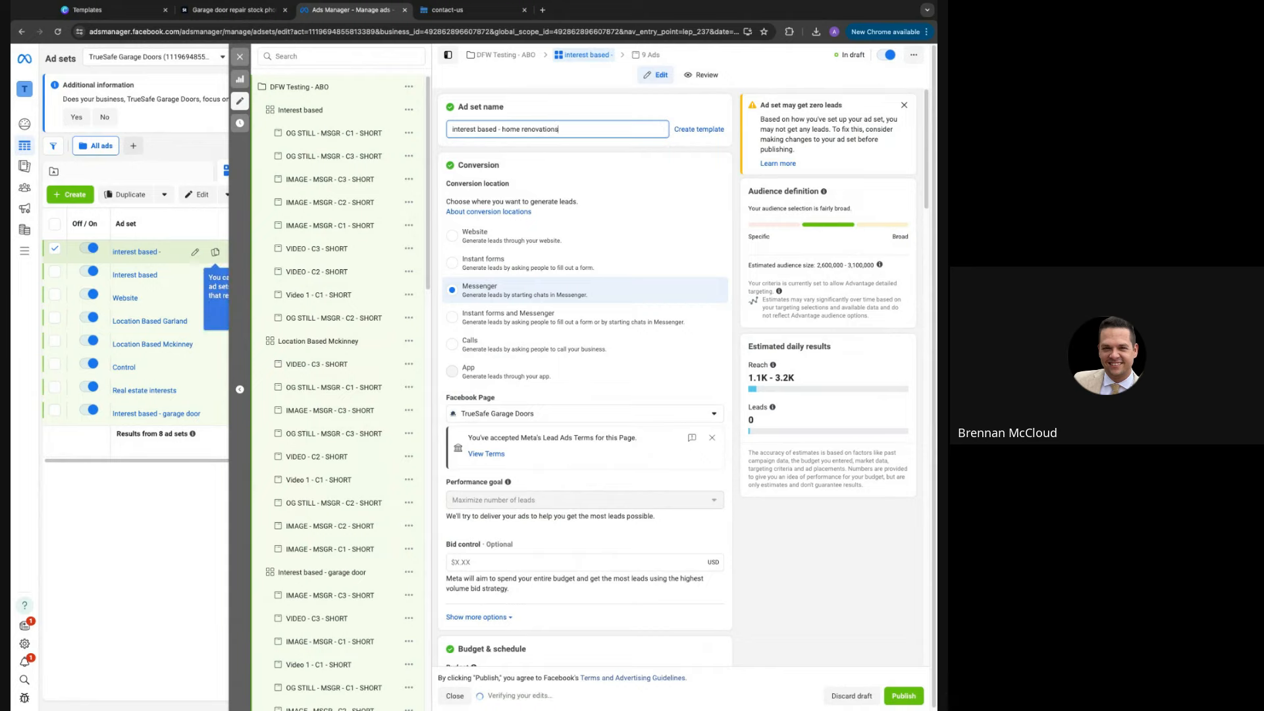
Turn off reaching people beyond the targeting selections and add the Home Renovations (home improvement) interest to the home renovations ad set
scroll(532, 437, "down", 15)
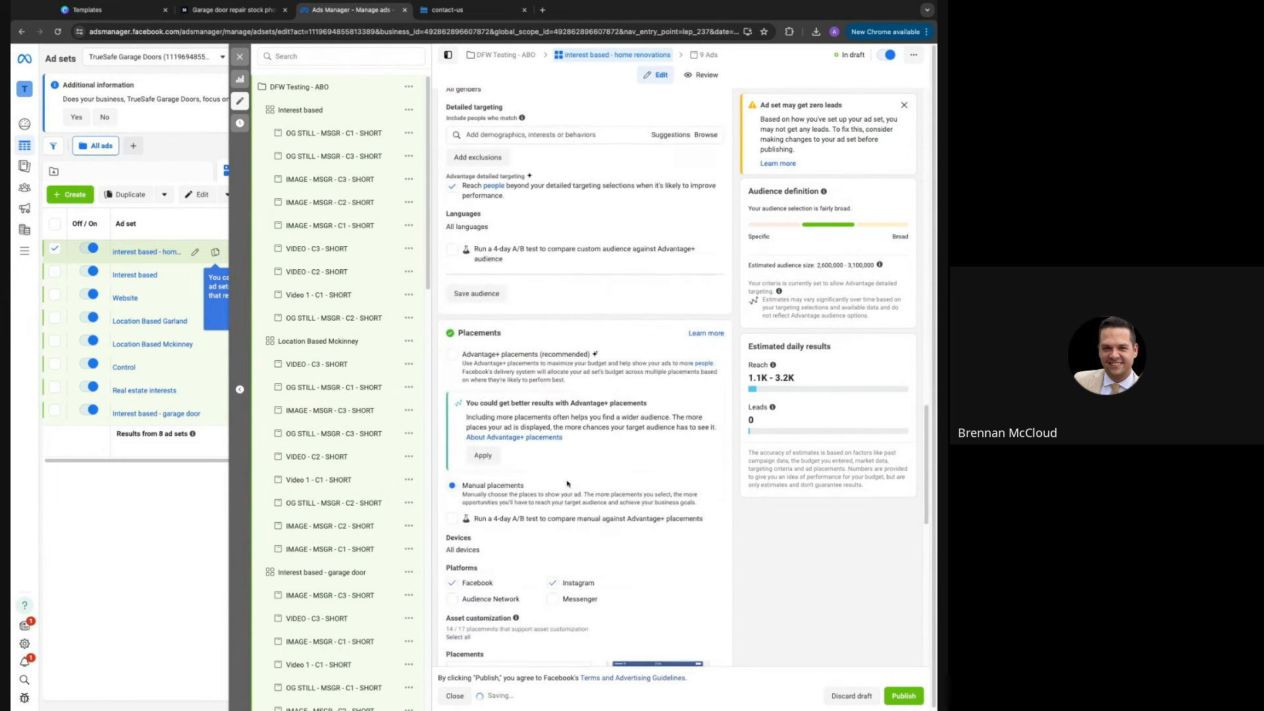
scroll(566, 483, "up", 1)
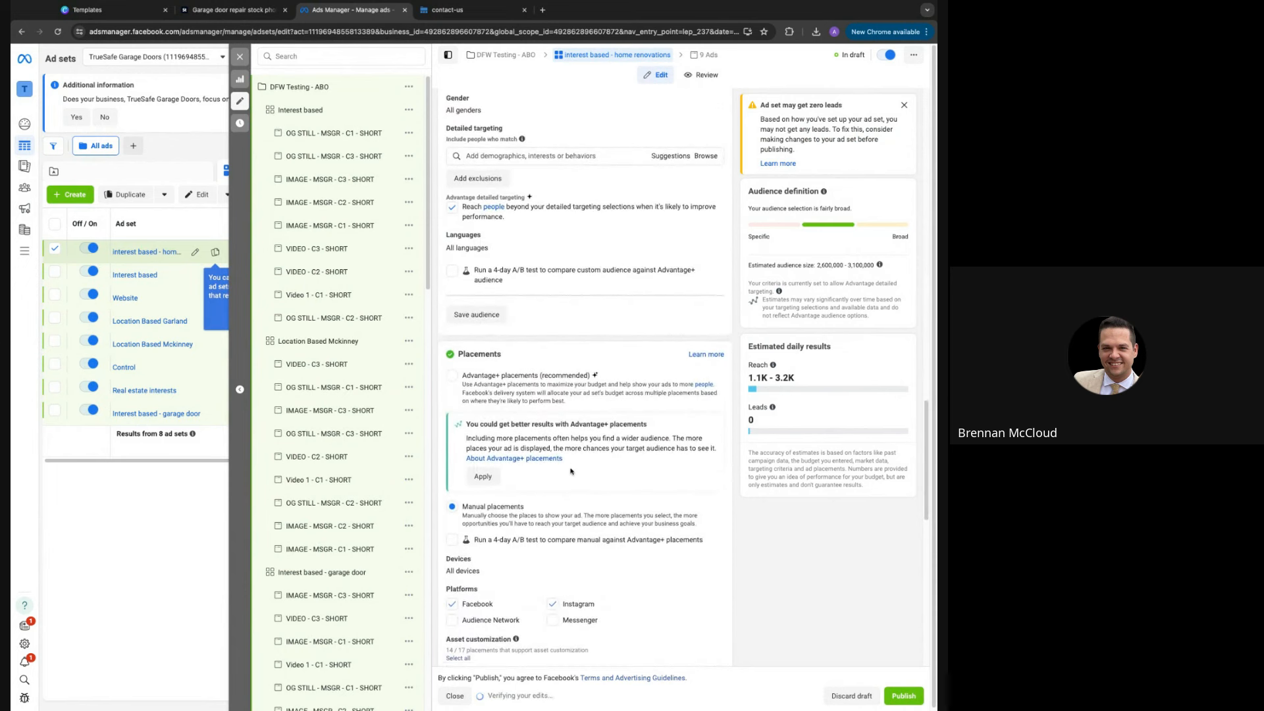
left_click(452, 220)
left_click(517, 168)
type("home ")
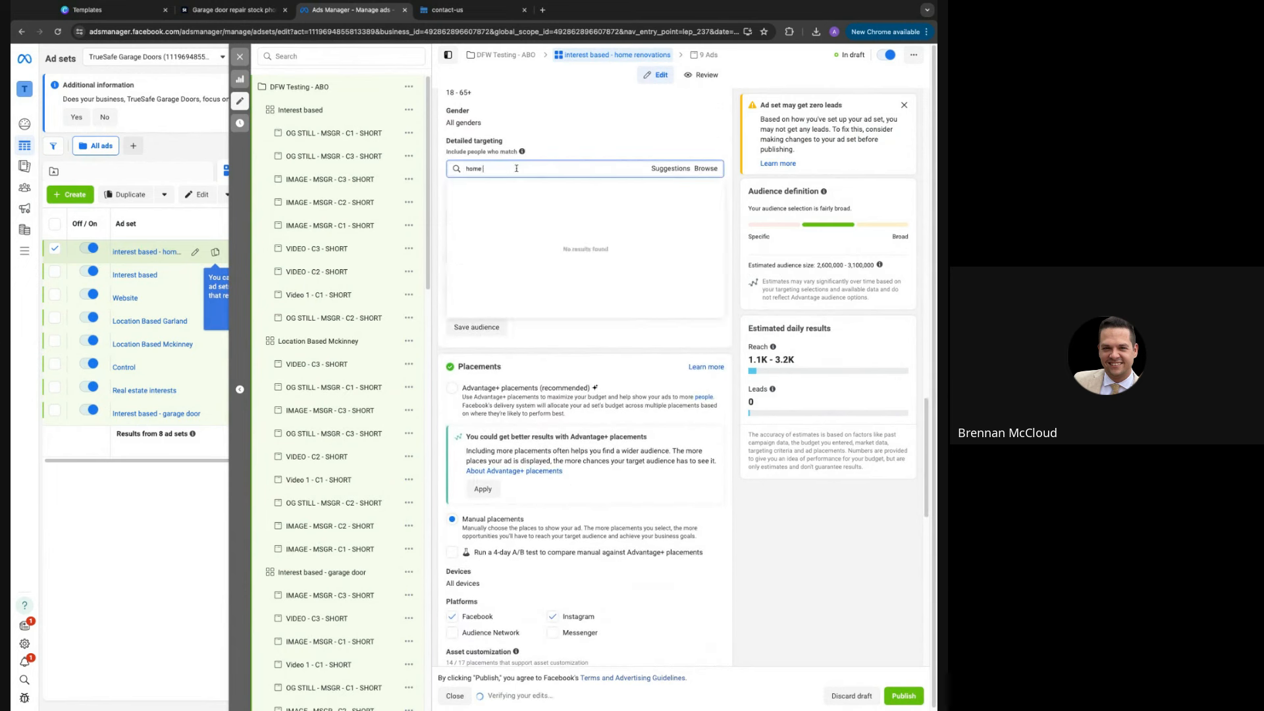
type("renovations")
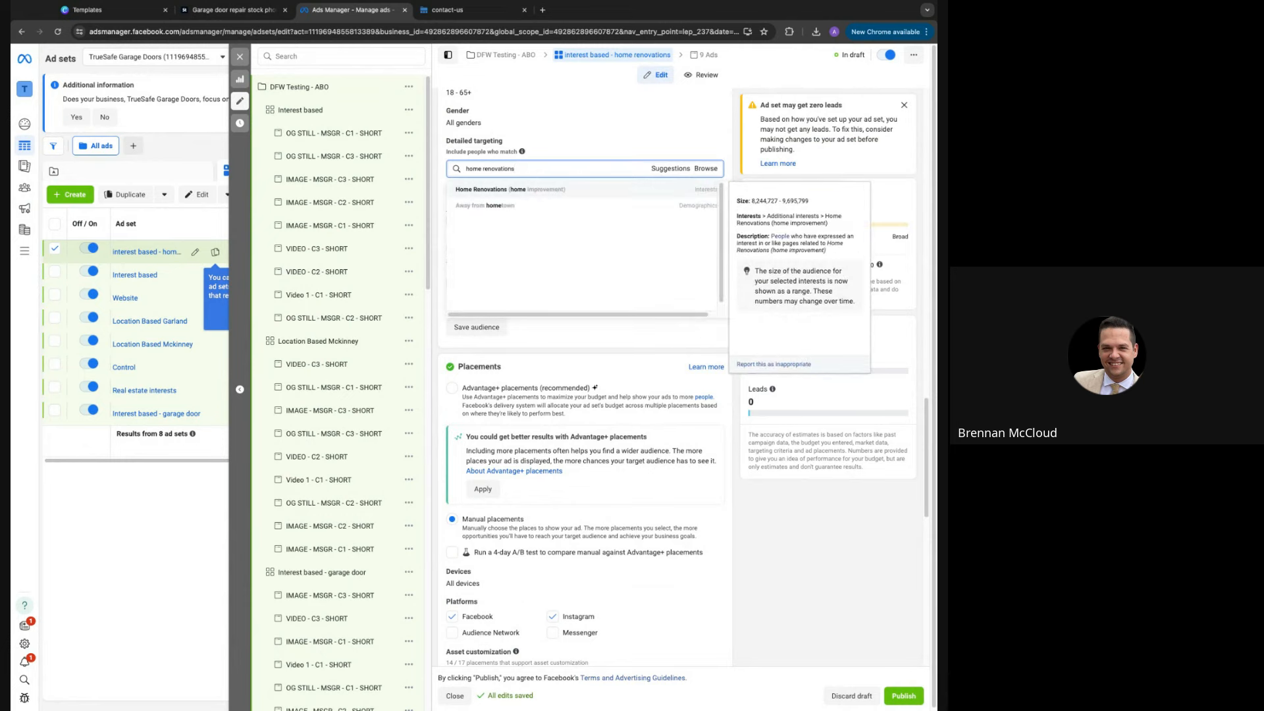
left_click(523, 193)
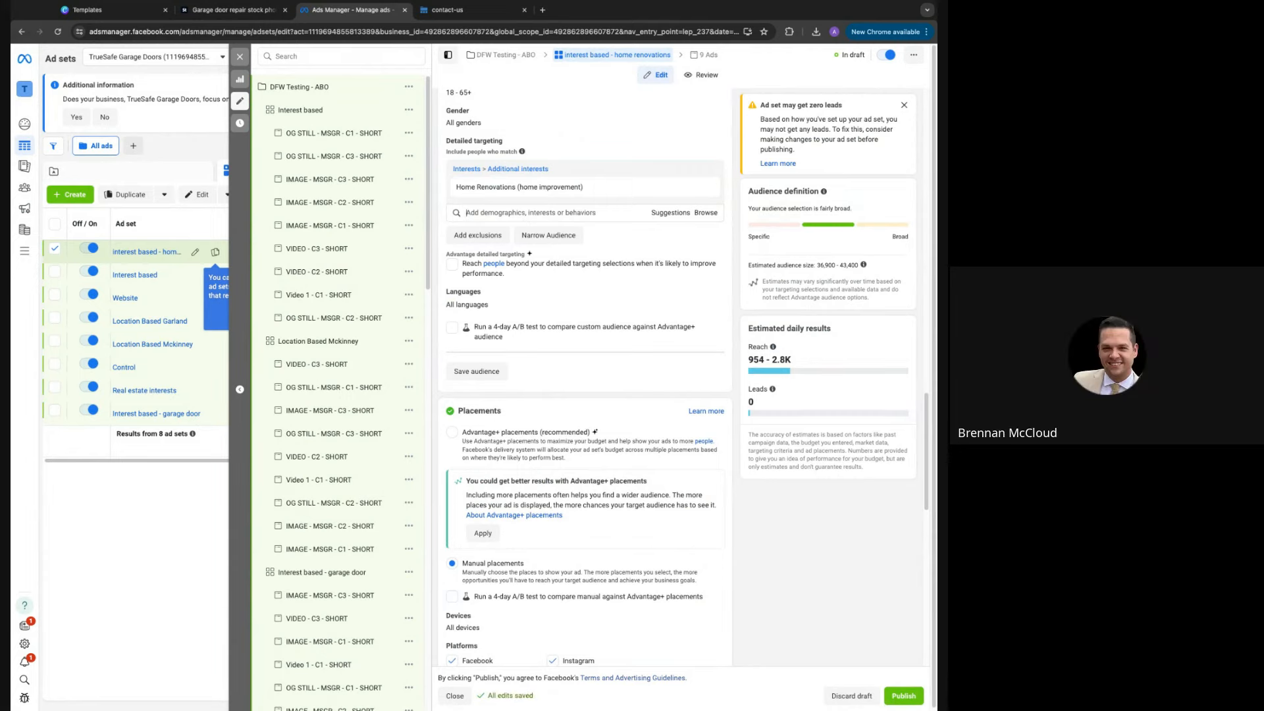
Add the Property management employer to the detailed targeting of the home renovations ad set
left_click(562, 211)
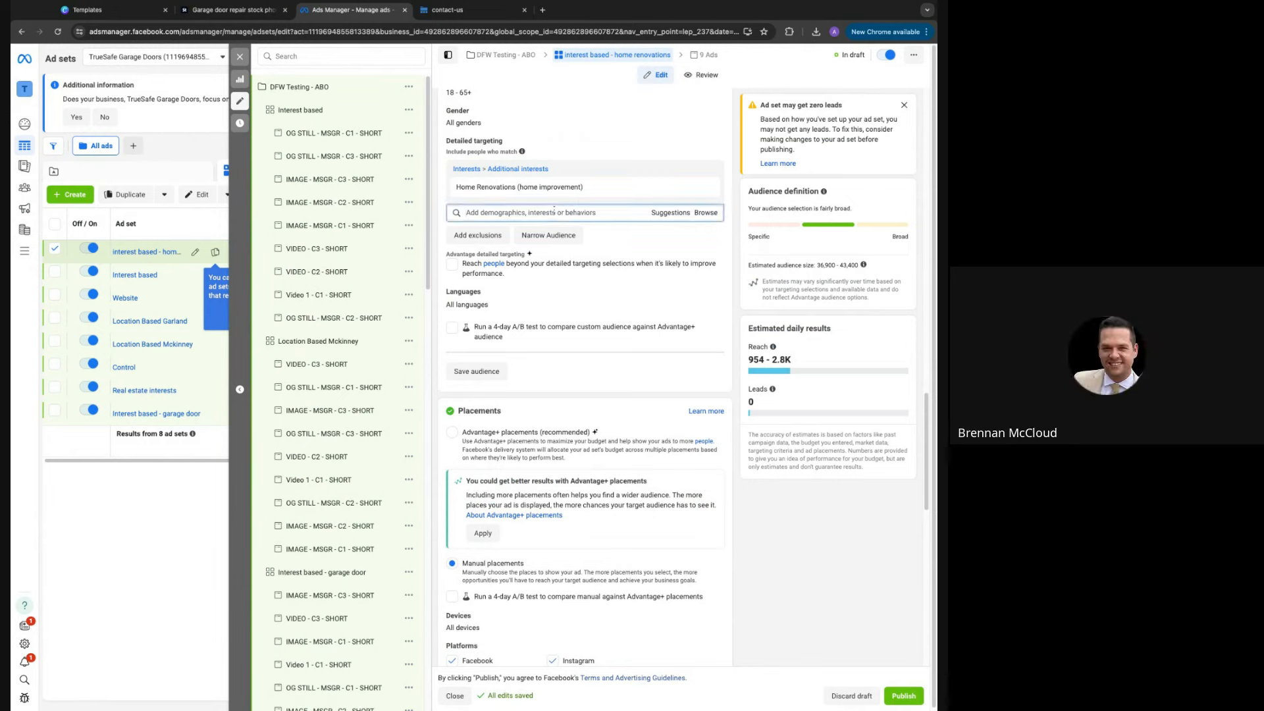
type("property management")
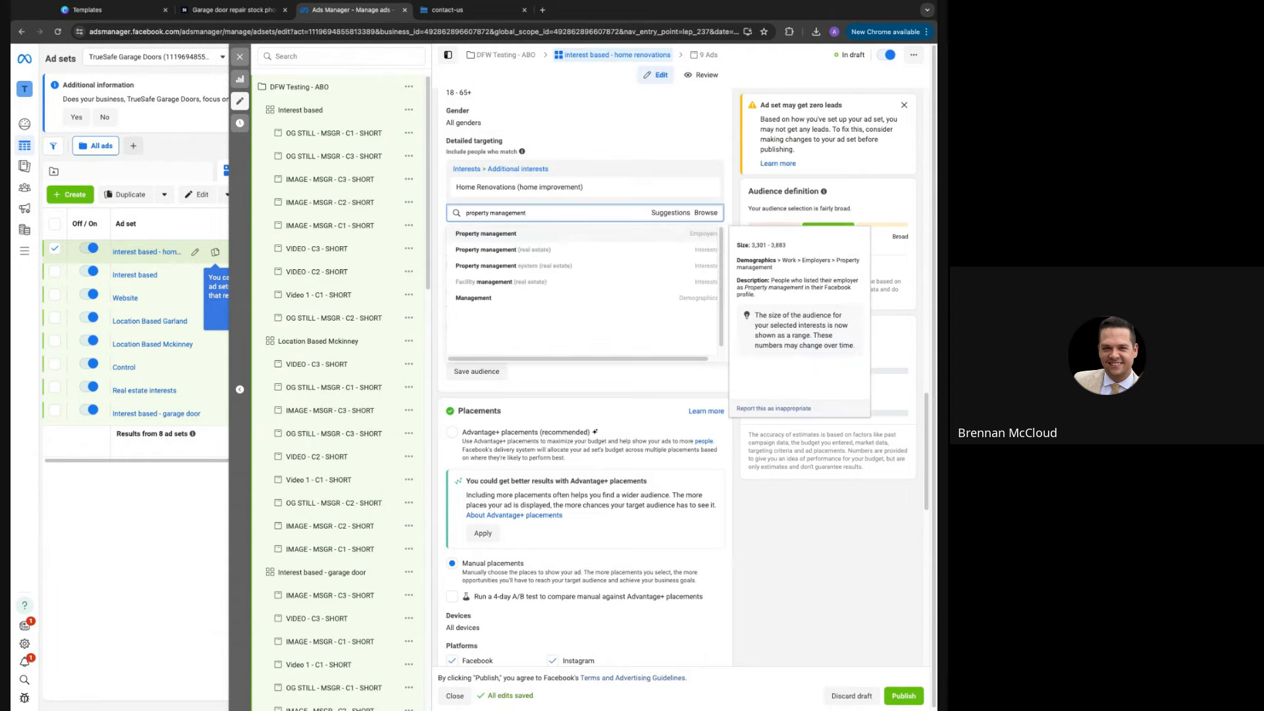
left_click(522, 246)
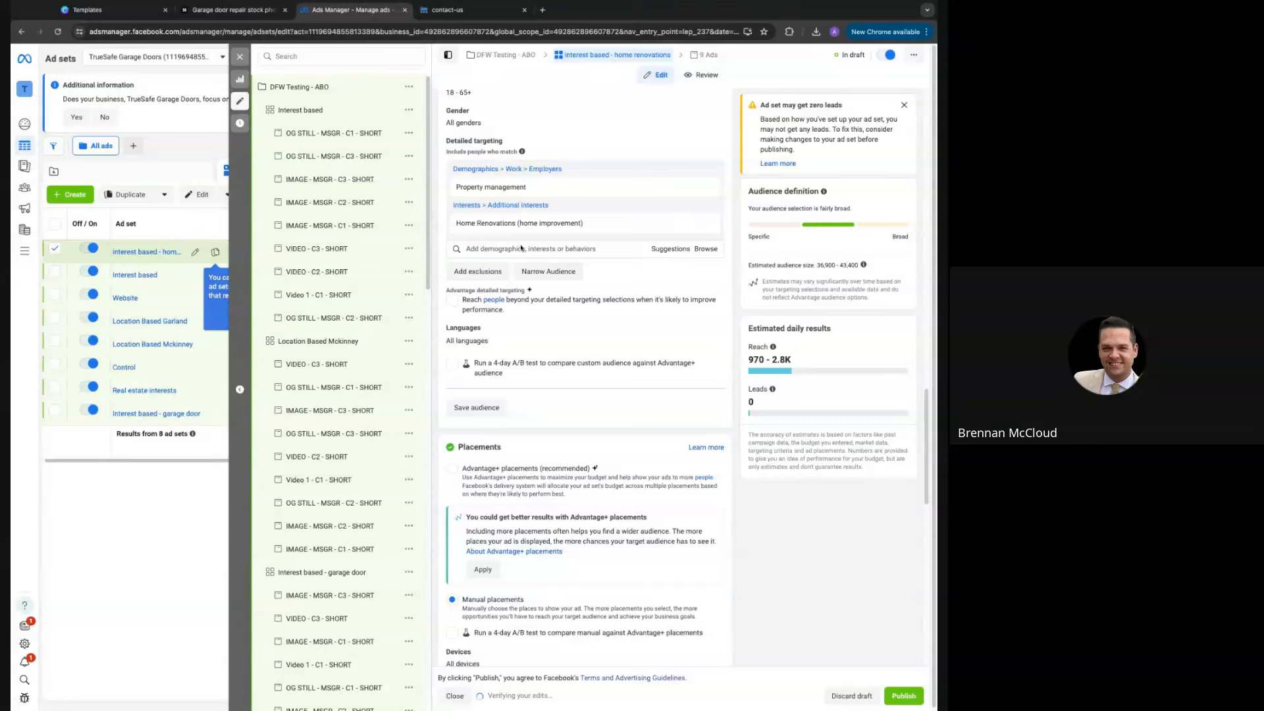
Search the detailed targeting options for house flipping and clear the search
left_click(516, 248)
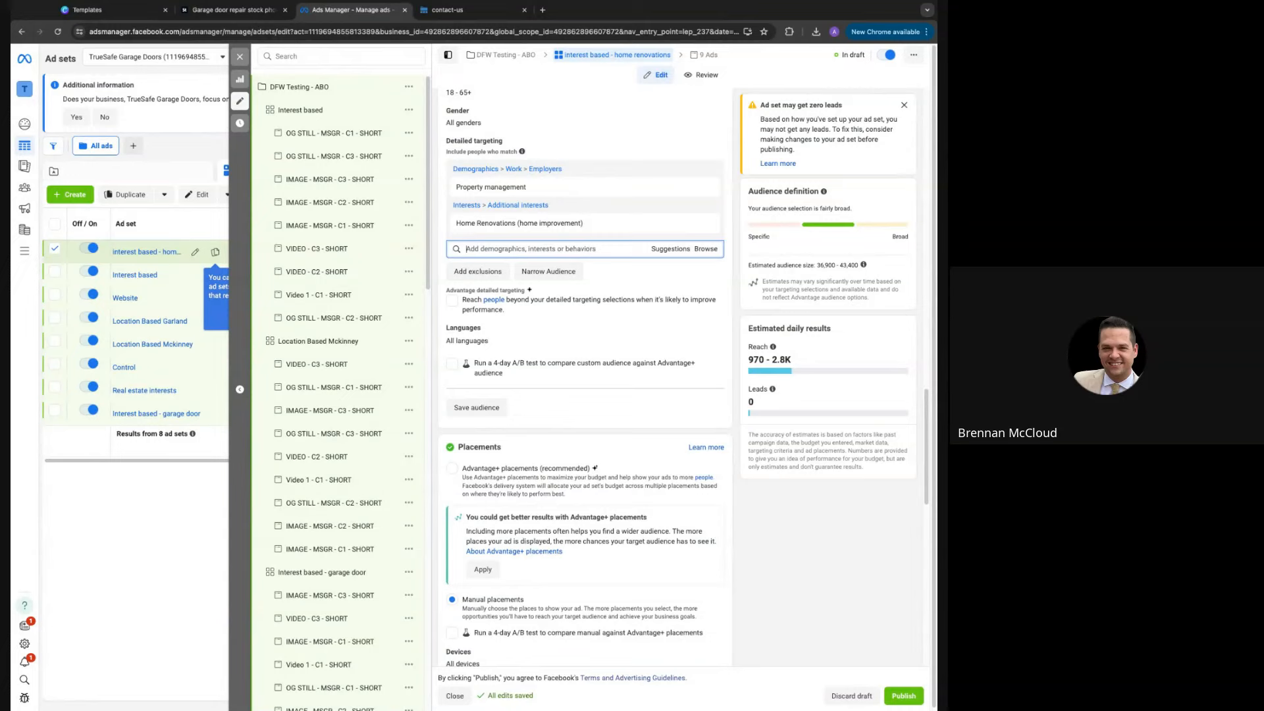
type("hous")
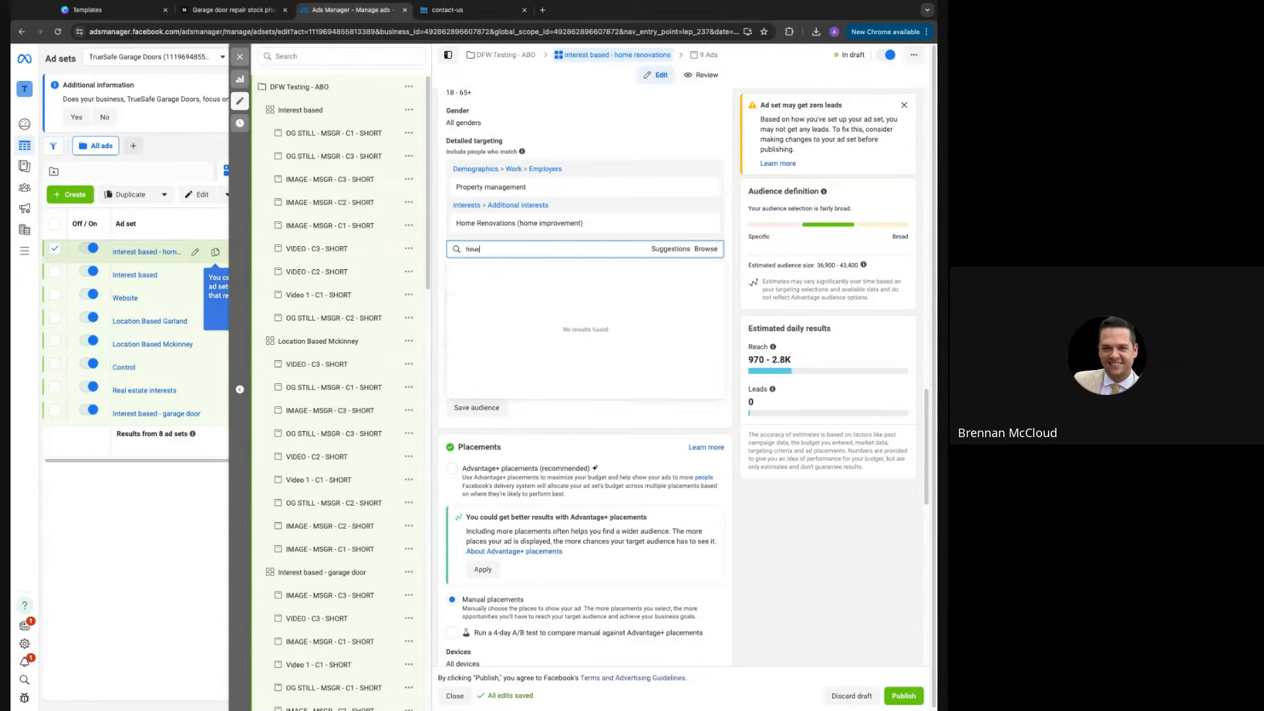
type("e flipping")
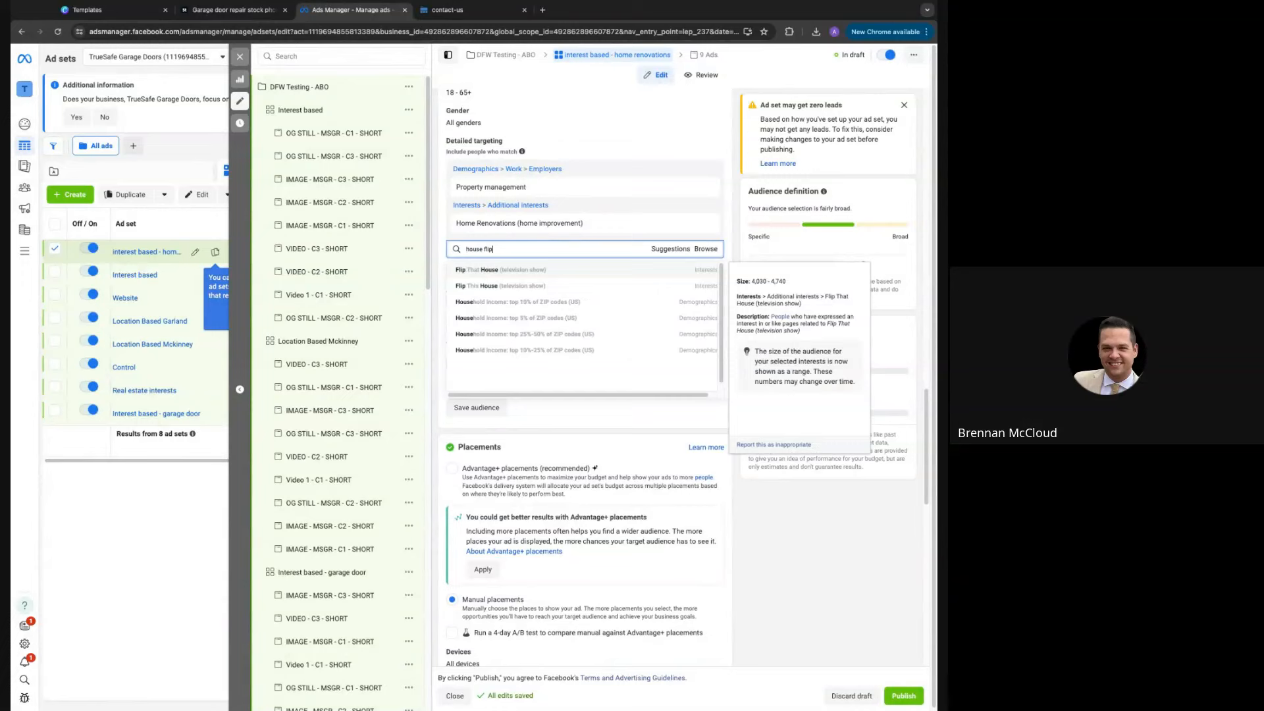
key("BackSpace")
key("BackSpace")
key("BackSpace")
key("BackSpace")
key("BackSpace")
Add the Real Estate Investing employer and the Real estate investing (investing) interest to the detailed targeting
type("real estate investing")
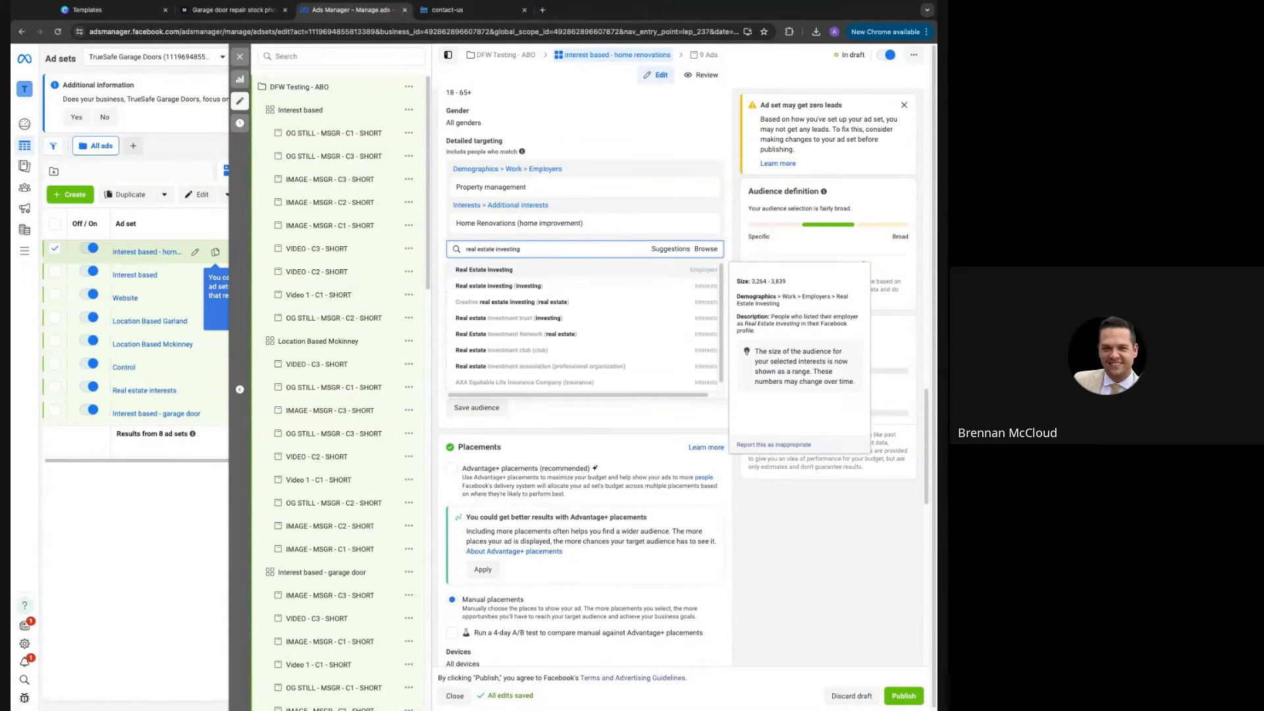
left_click(558, 270)
key("BackSpace")
key("BackSpace")
key("BackSpace")
key("BackSpace")
key("BackSpace")
key("BackSpace")
key("BackSpace")
type("vestin")
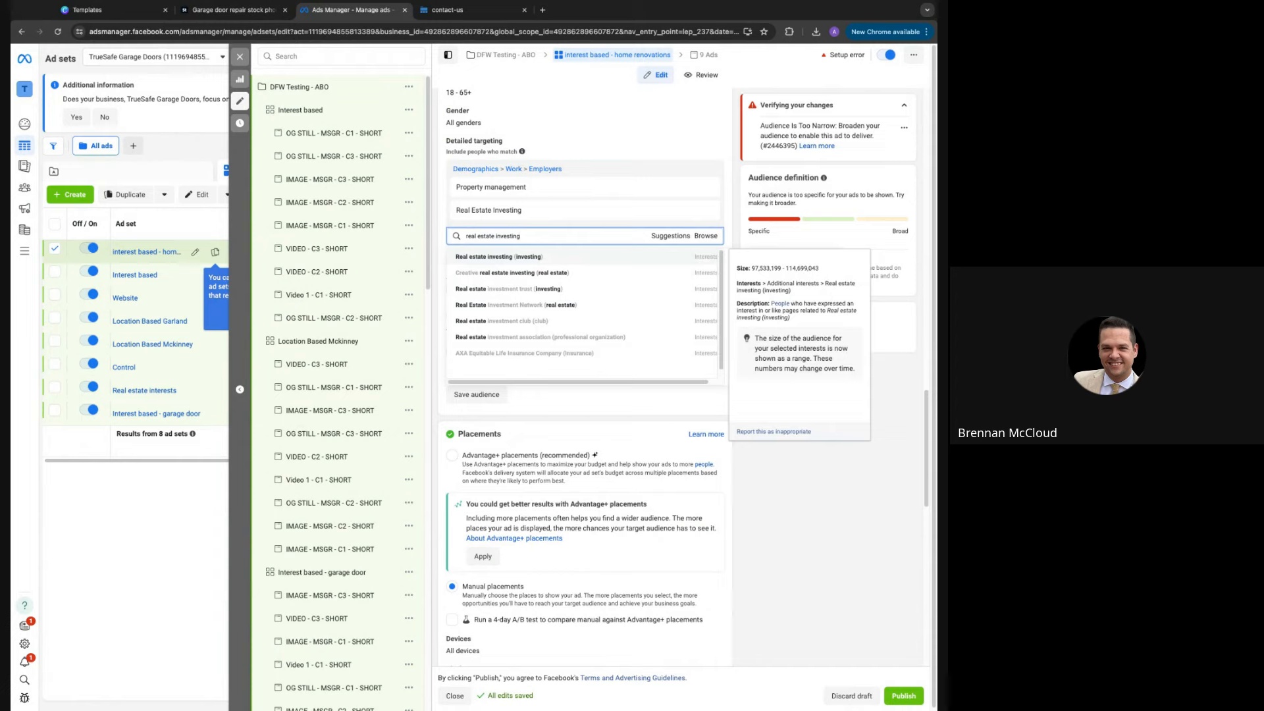
key("Return")
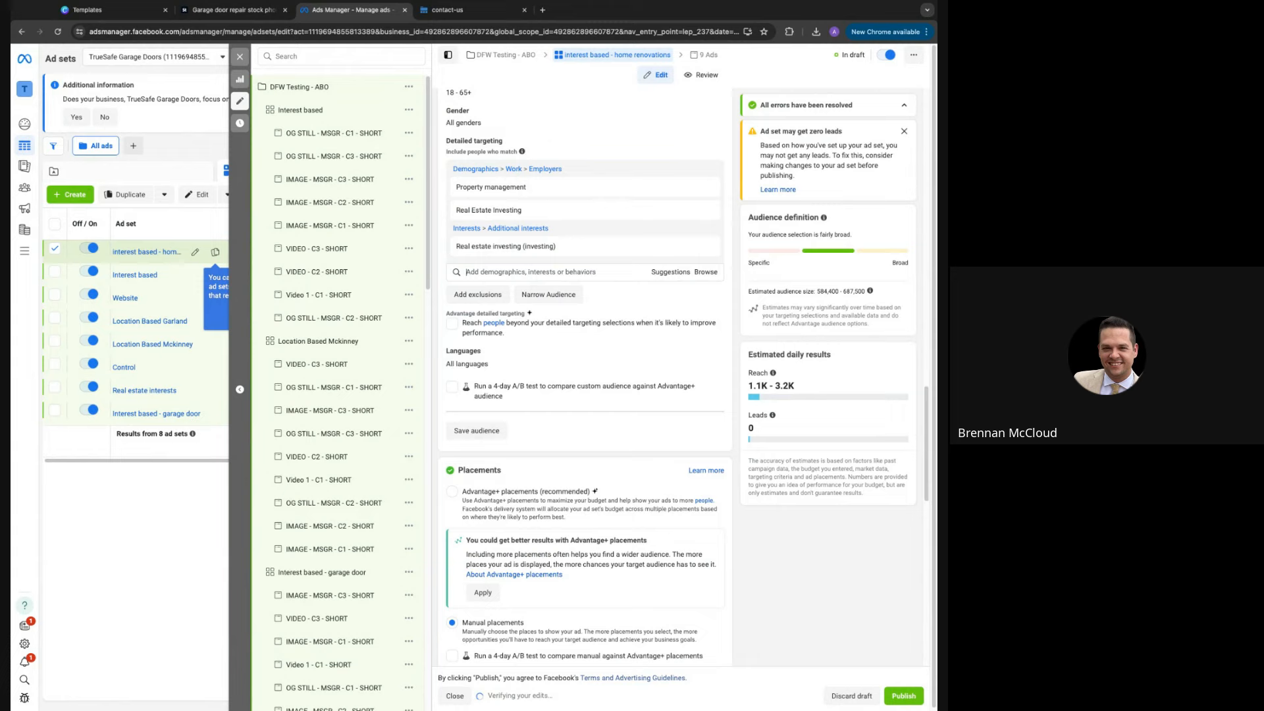
Remove the Real Estate Investing employer from the detailed targeting
mouse_move(562, 210)
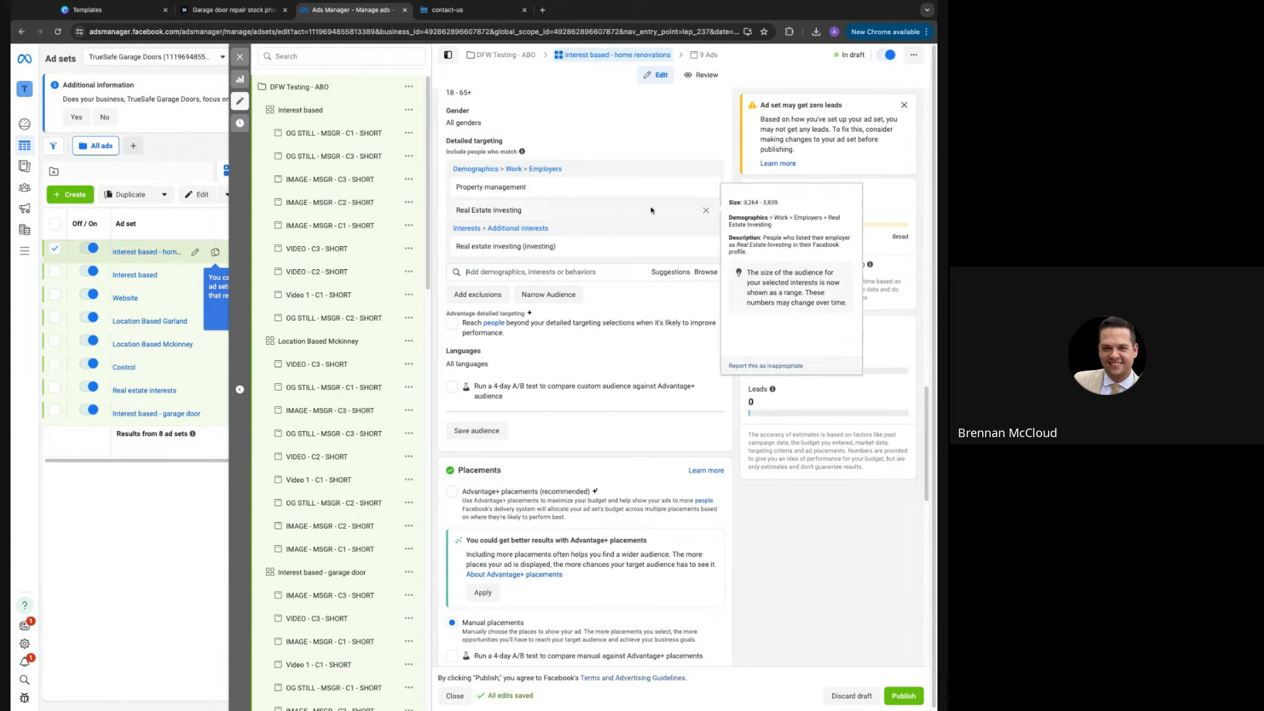
left_click(705, 210)
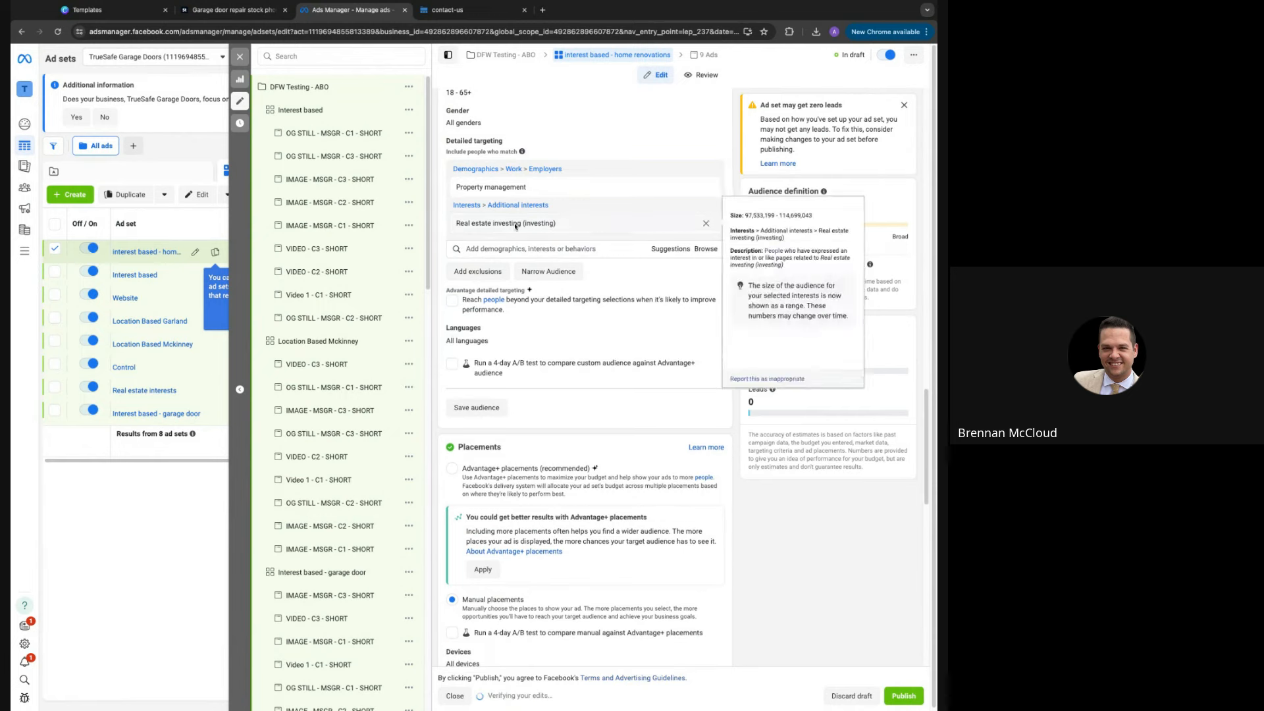
Add the Home Renovations (home improvement) interest and the Real Estate Investing employer back to the detailed targeting
left_click(499, 249)
type("Nome renovati")
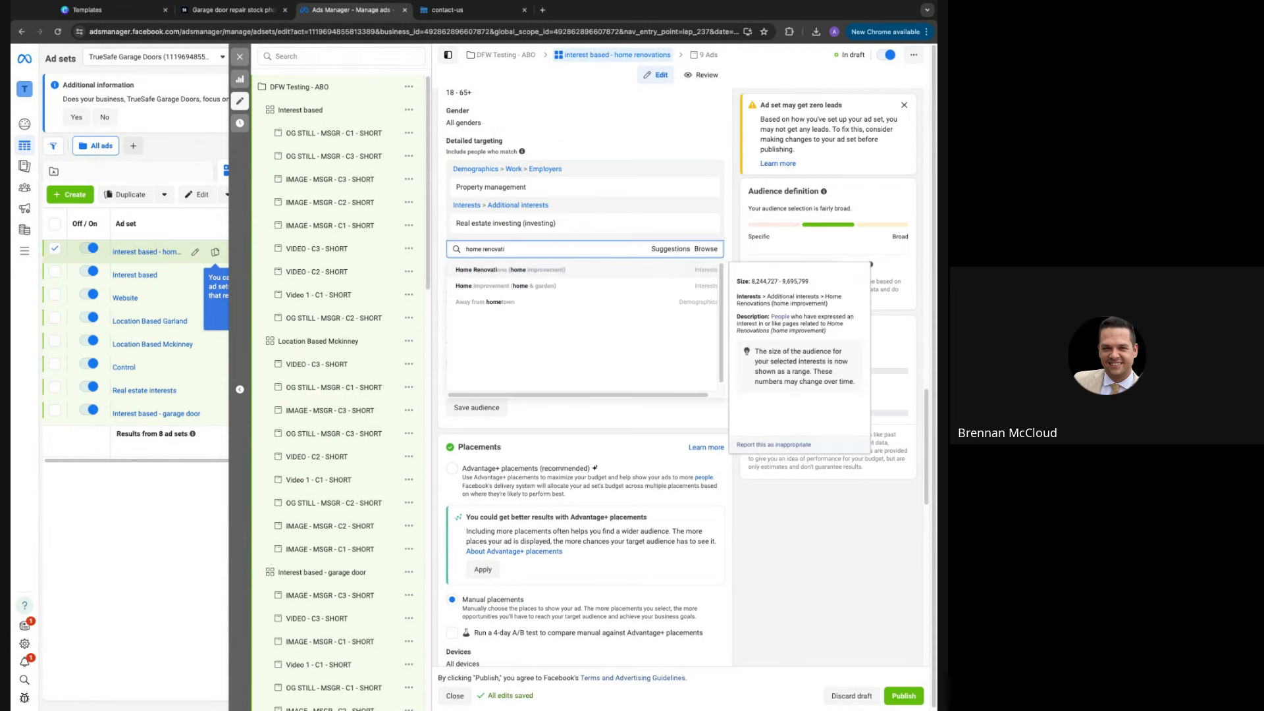
left_click(569, 271)
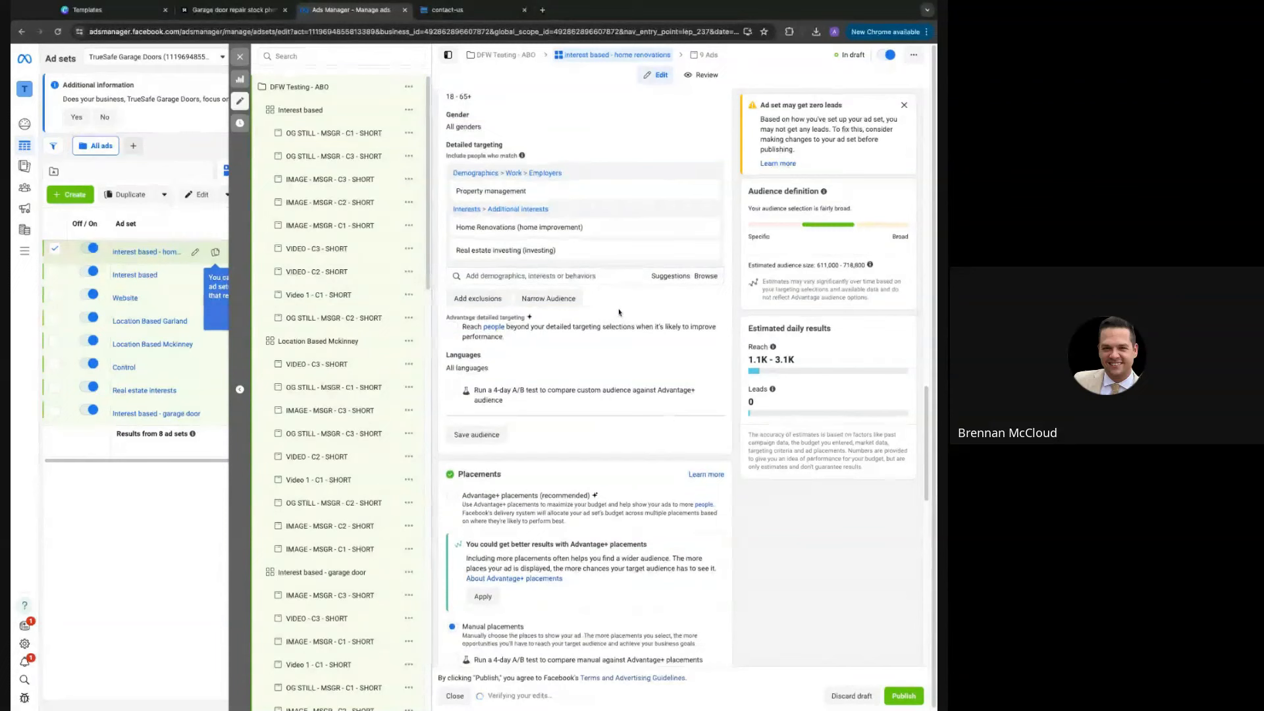
type("real estate inves")
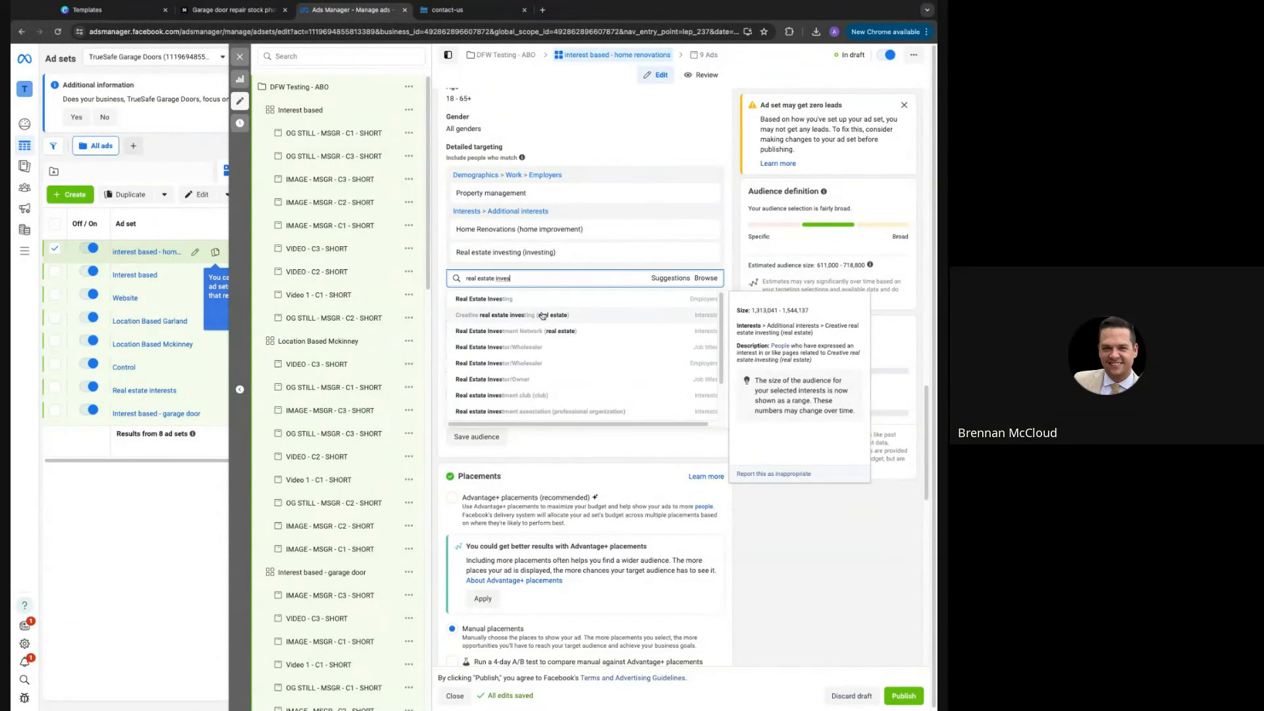
left_click(545, 299)
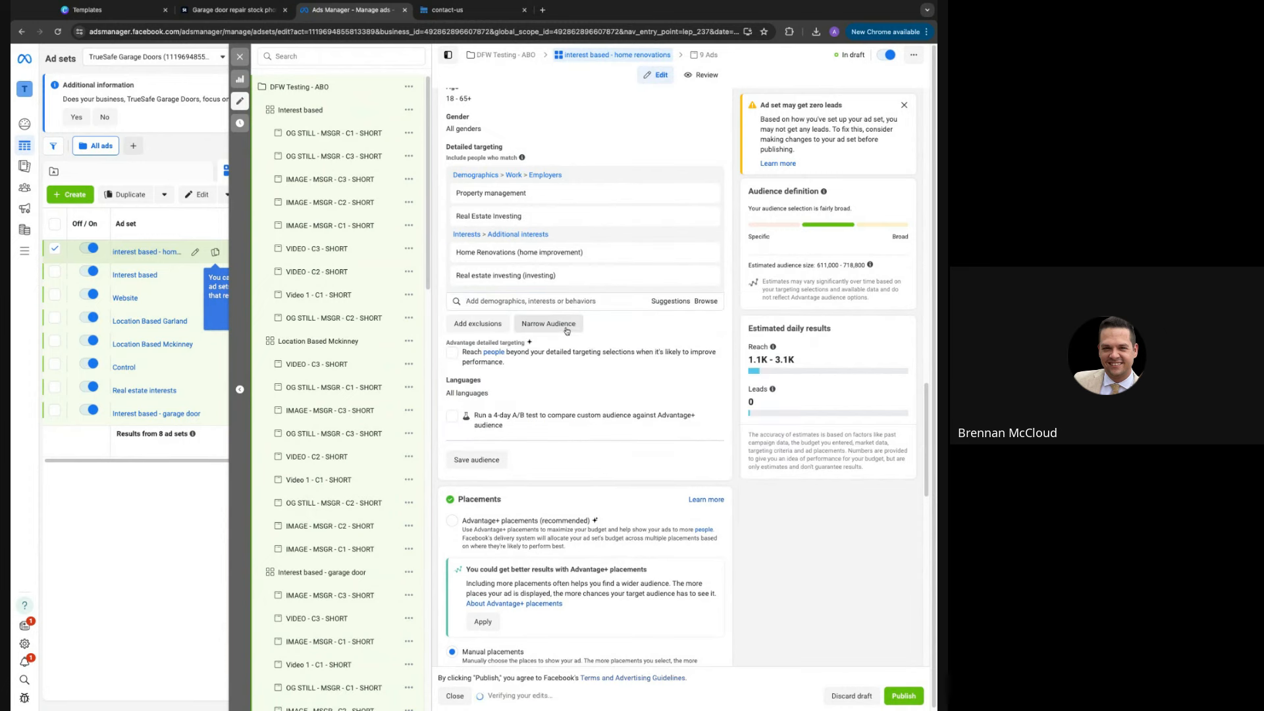
Review the detailed targeting and placement settings of the interest based - home renovations ad set
scroll(571, 324, "up", 2)
mouse_move(635, 325)
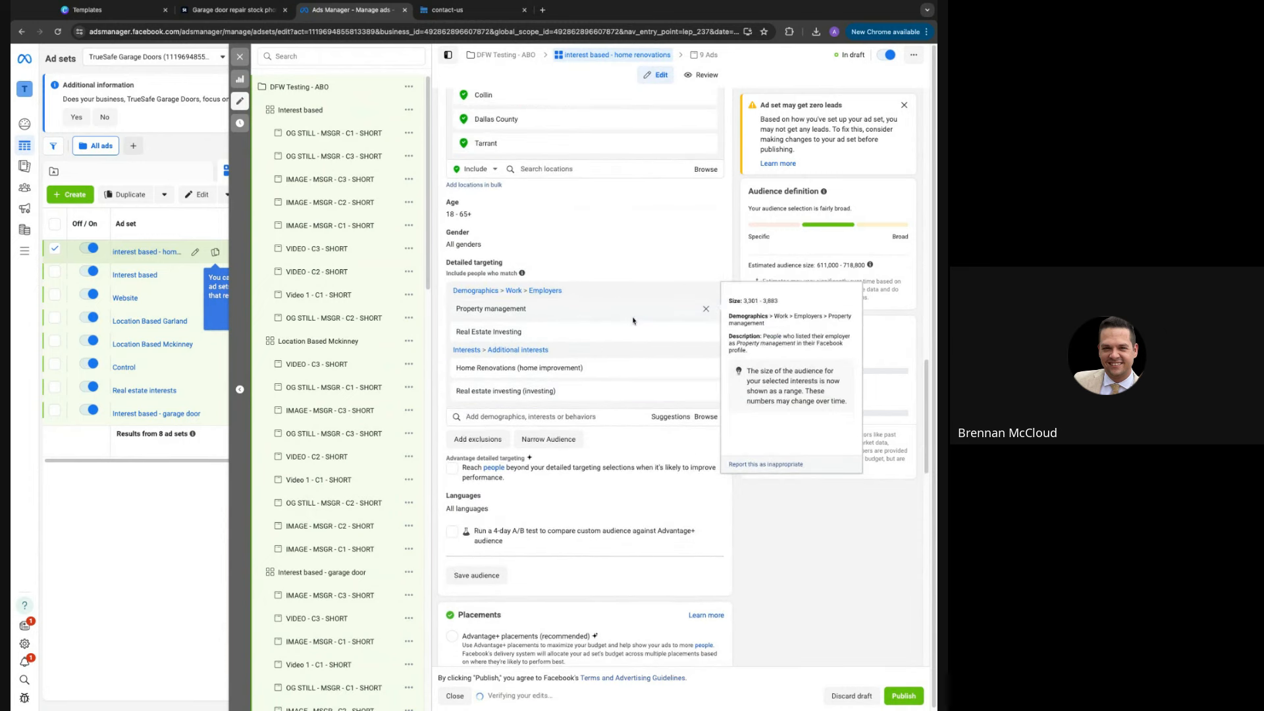
scroll(631, 349, "down", 1)
scroll(633, 393, "down", 5)
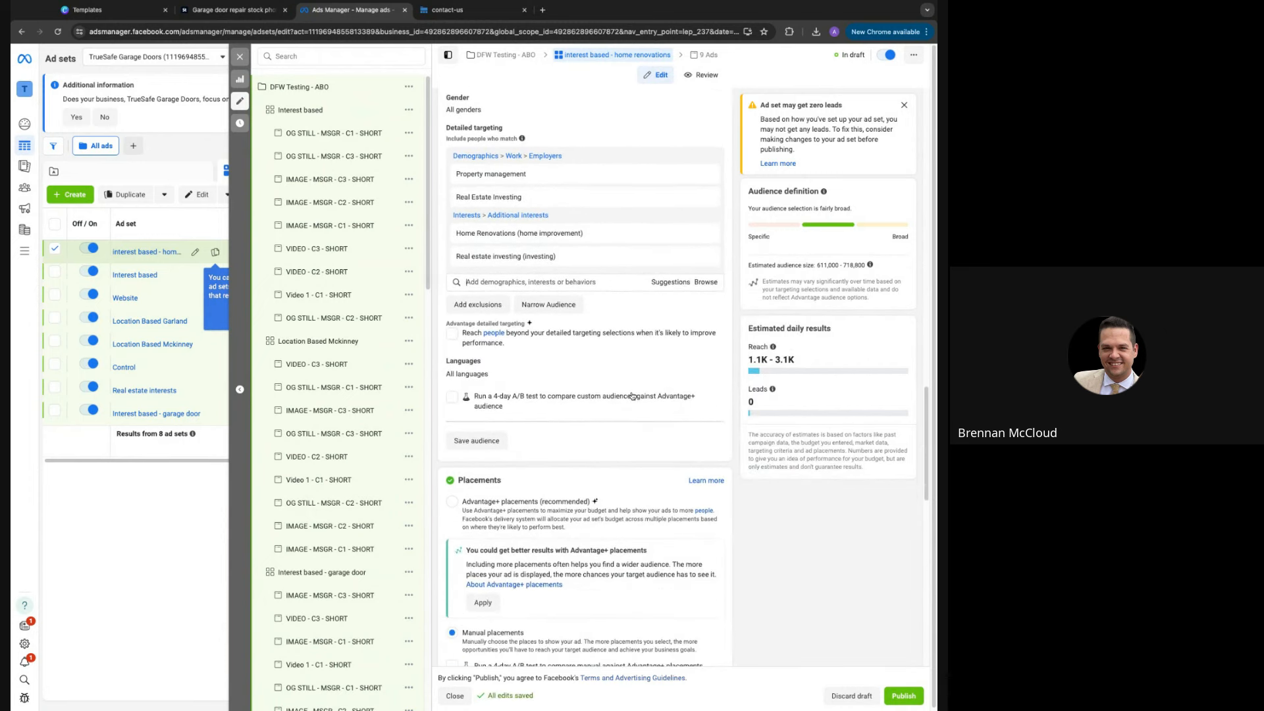
scroll(634, 393, "down", 1)
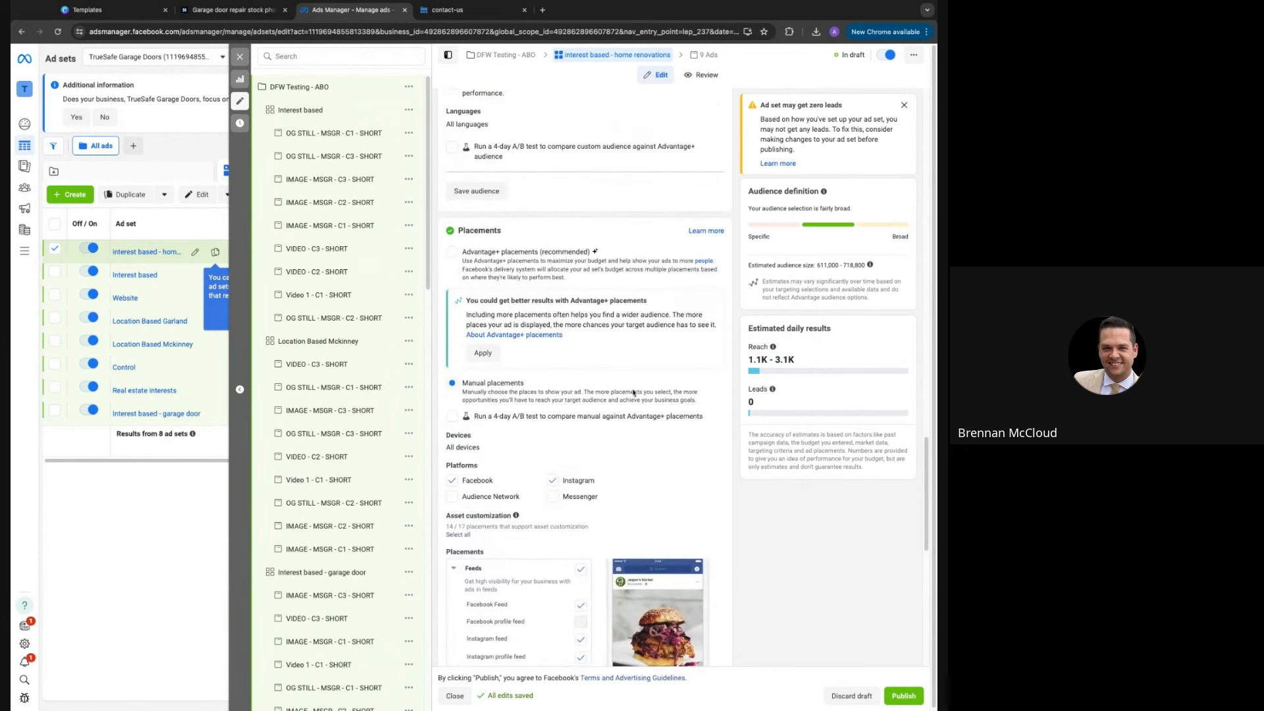
scroll(634, 393, "up", 2)
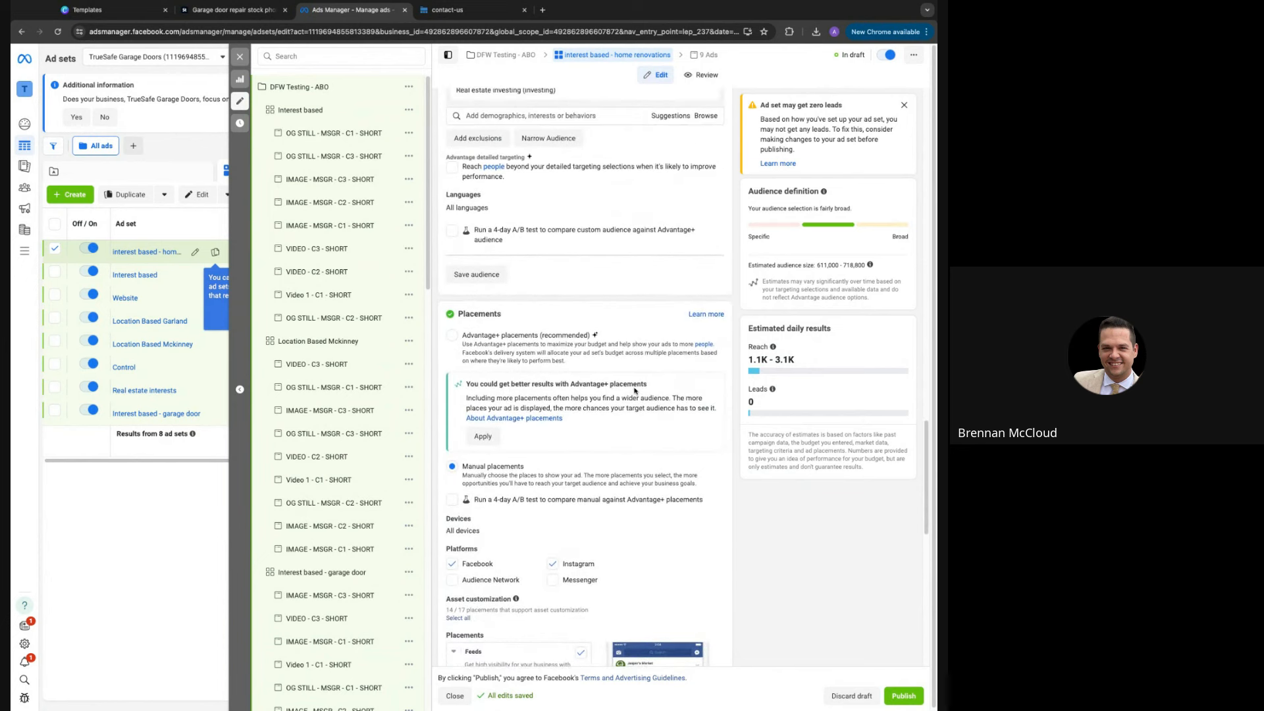
scroll(633, 389, "down", 10)
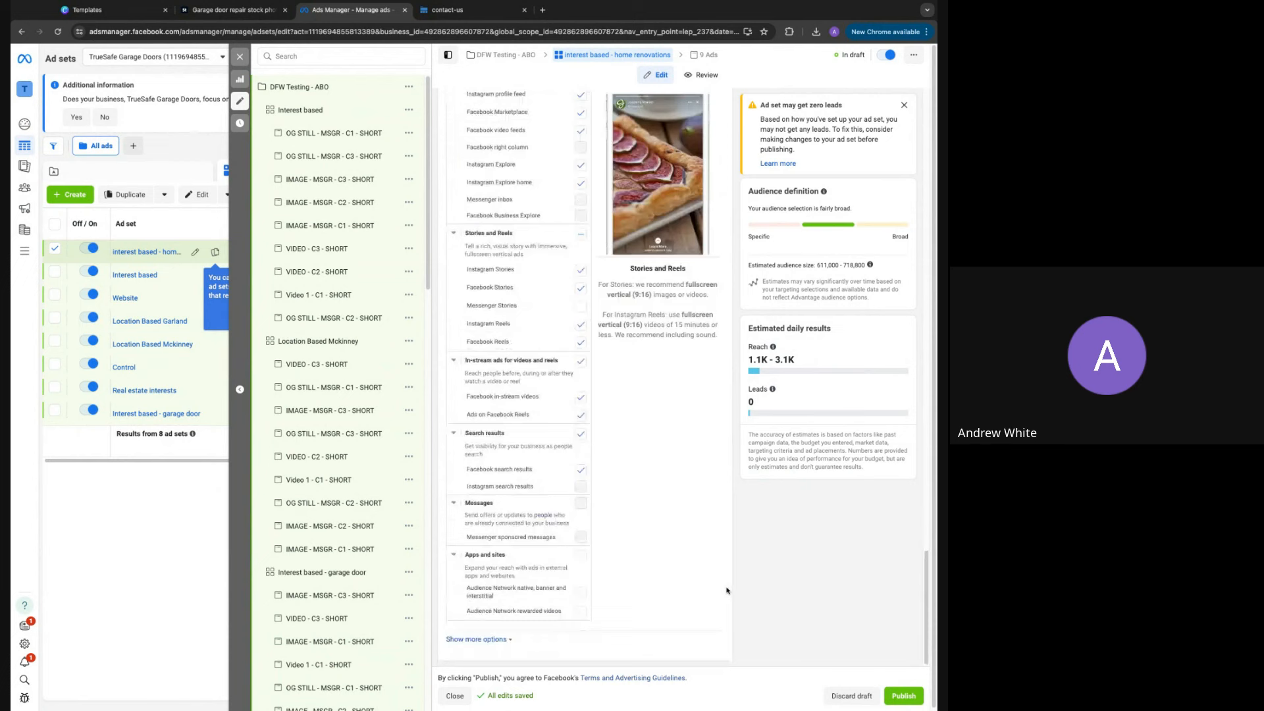
Reset the start date of the interest based - home renovations ad set to today
scroll(721, 584, "up", 15)
scroll(589, 453, "down", 5)
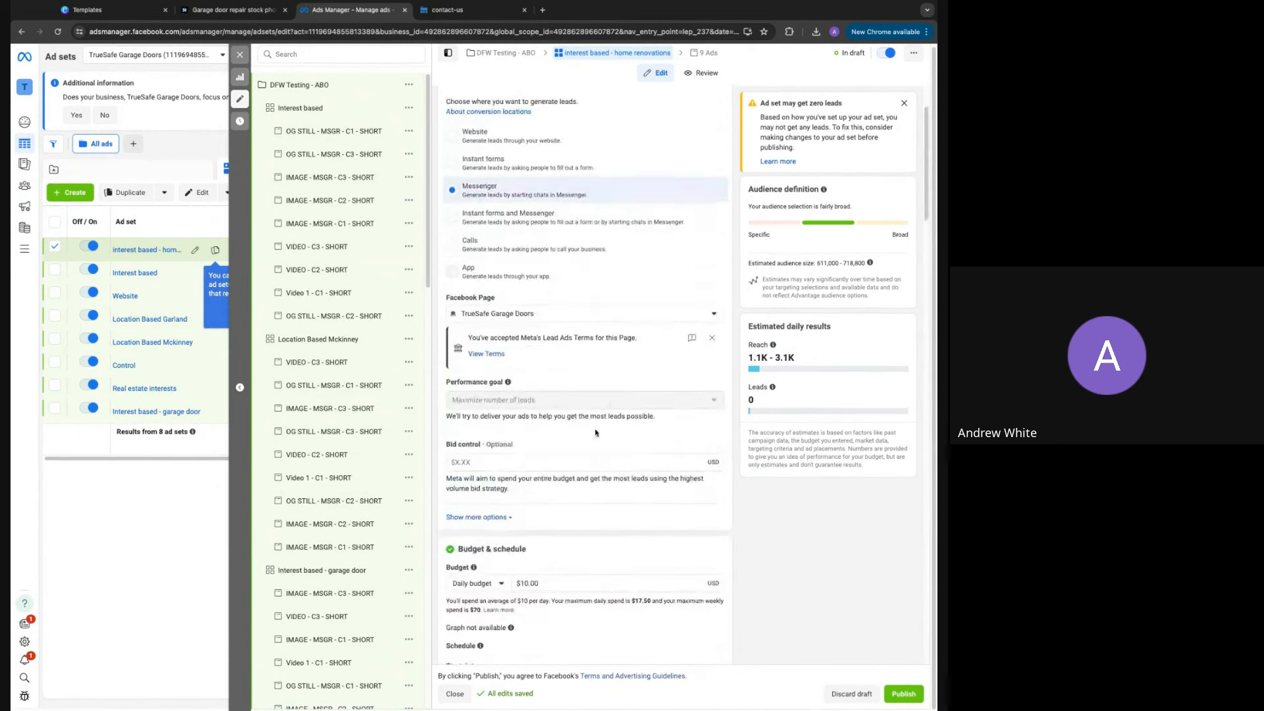
scroll(590, 453, "down", 1)
left_click(524, 468)
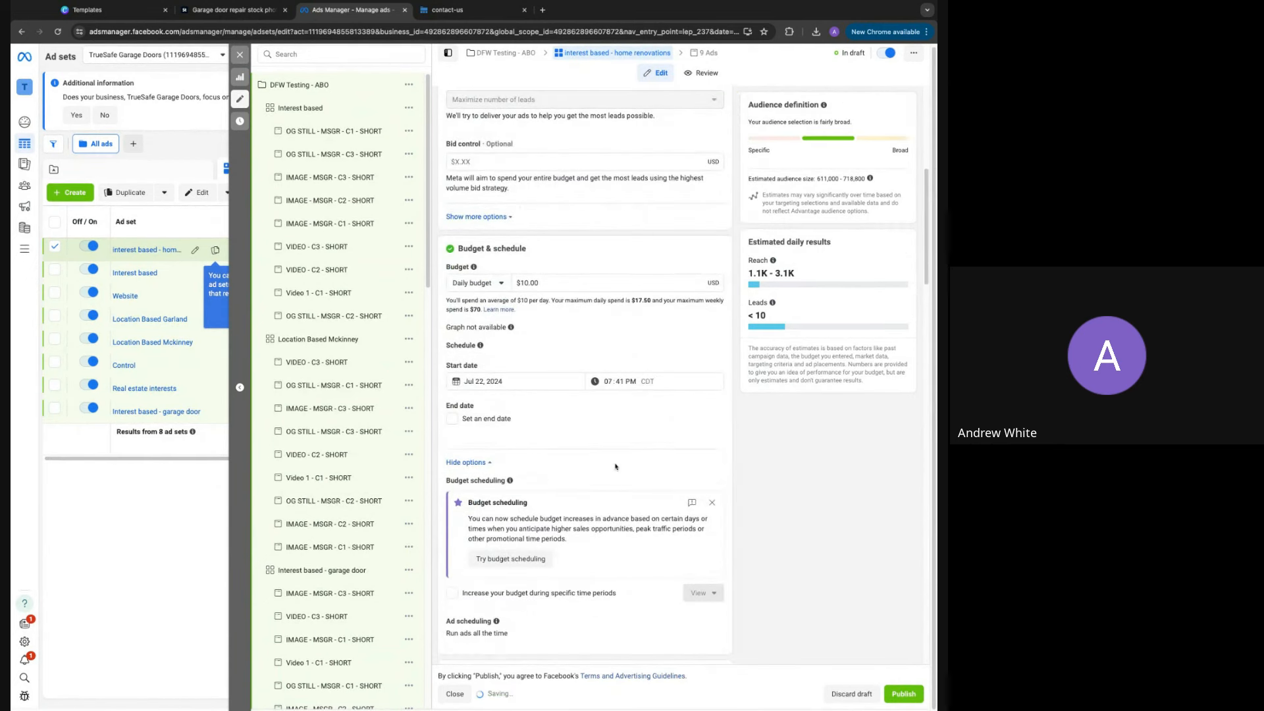
scroll(337, 425, "down", 15)
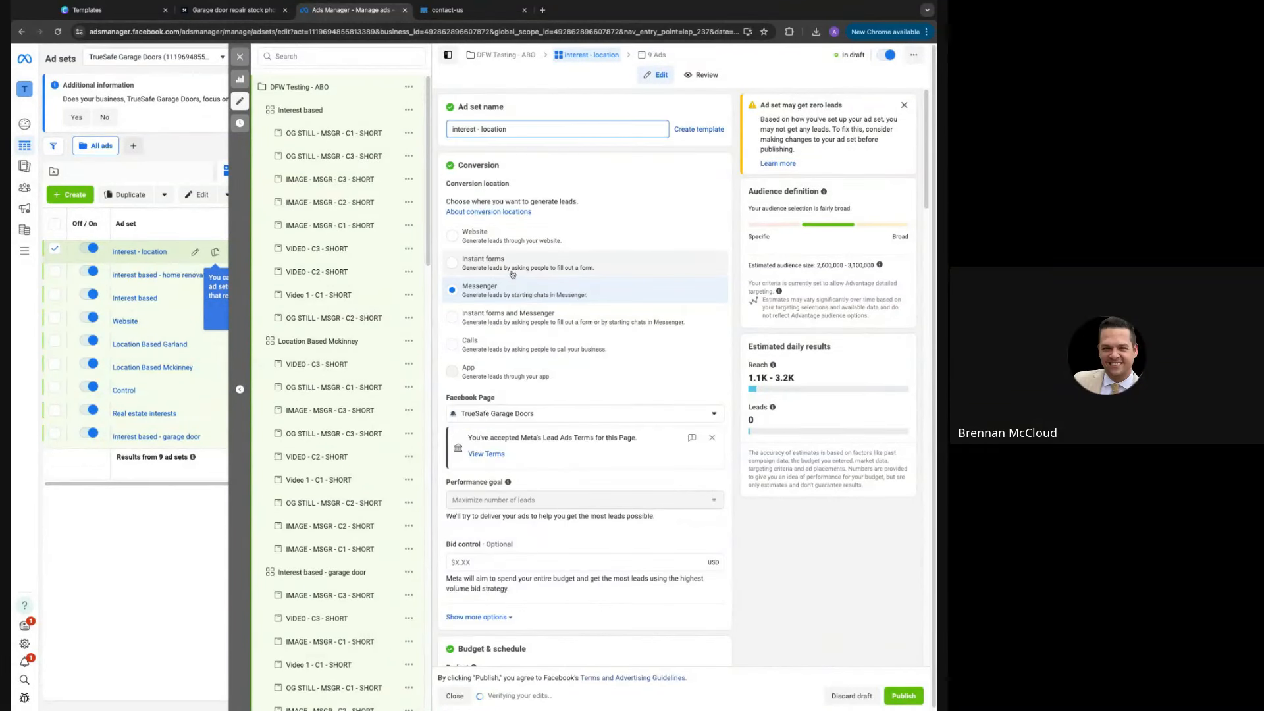
Reset the start date of the interest - location ad set to today
scroll(614, 431, "down", 1)
scroll(614, 431, "down", 5)
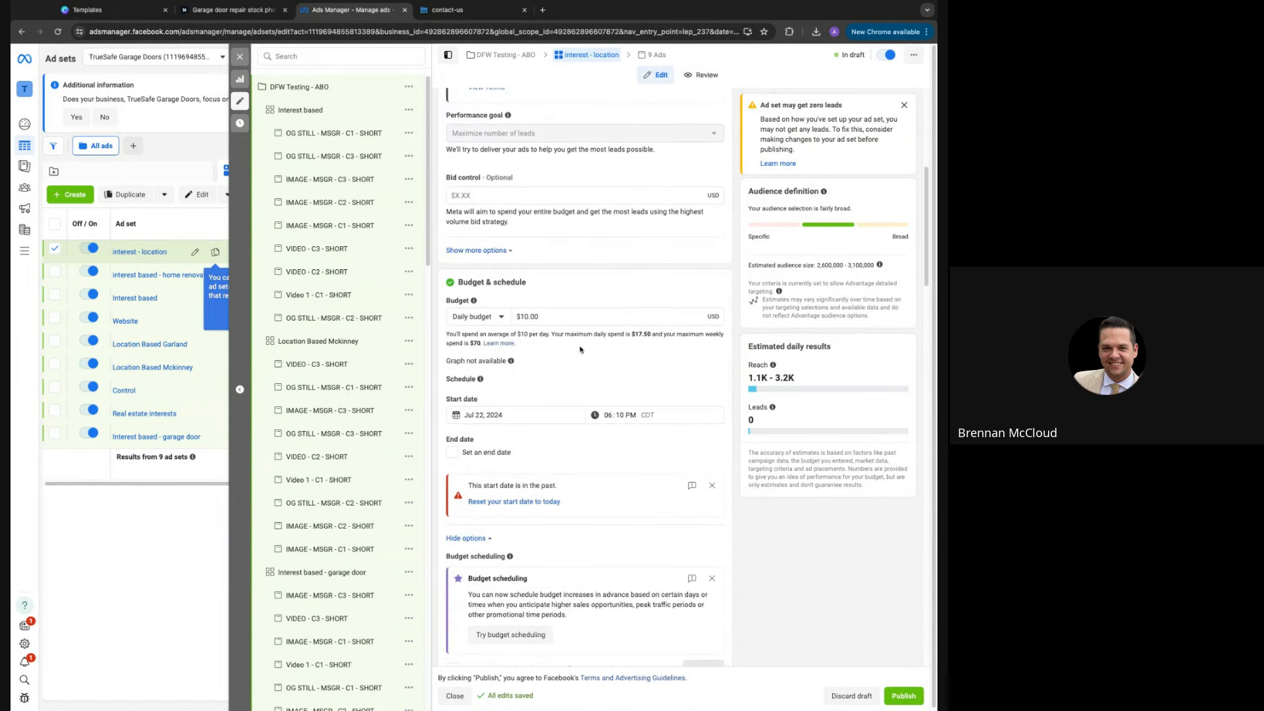
left_click(514, 501)
Remove Collin, Dallas County and Tarrant from the audience locations of the interest - location ad set
scroll(625, 516, "down", 9)
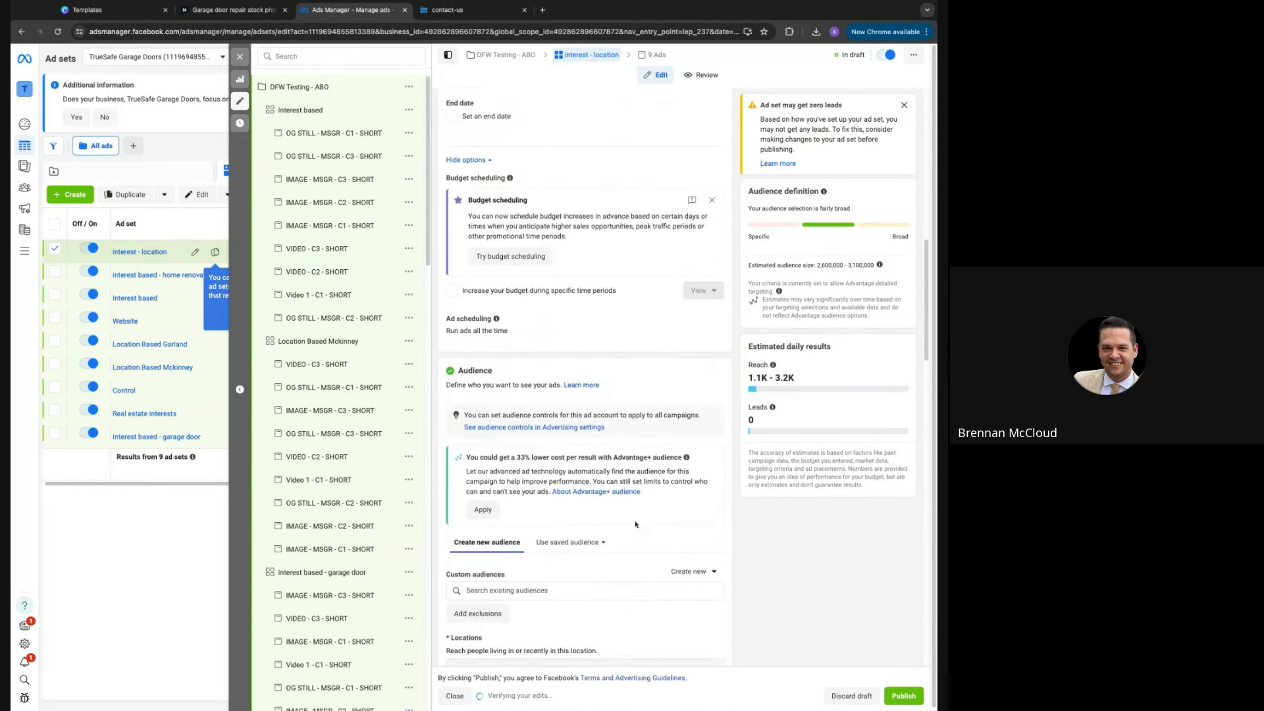
scroll(625, 516, "down", 3)
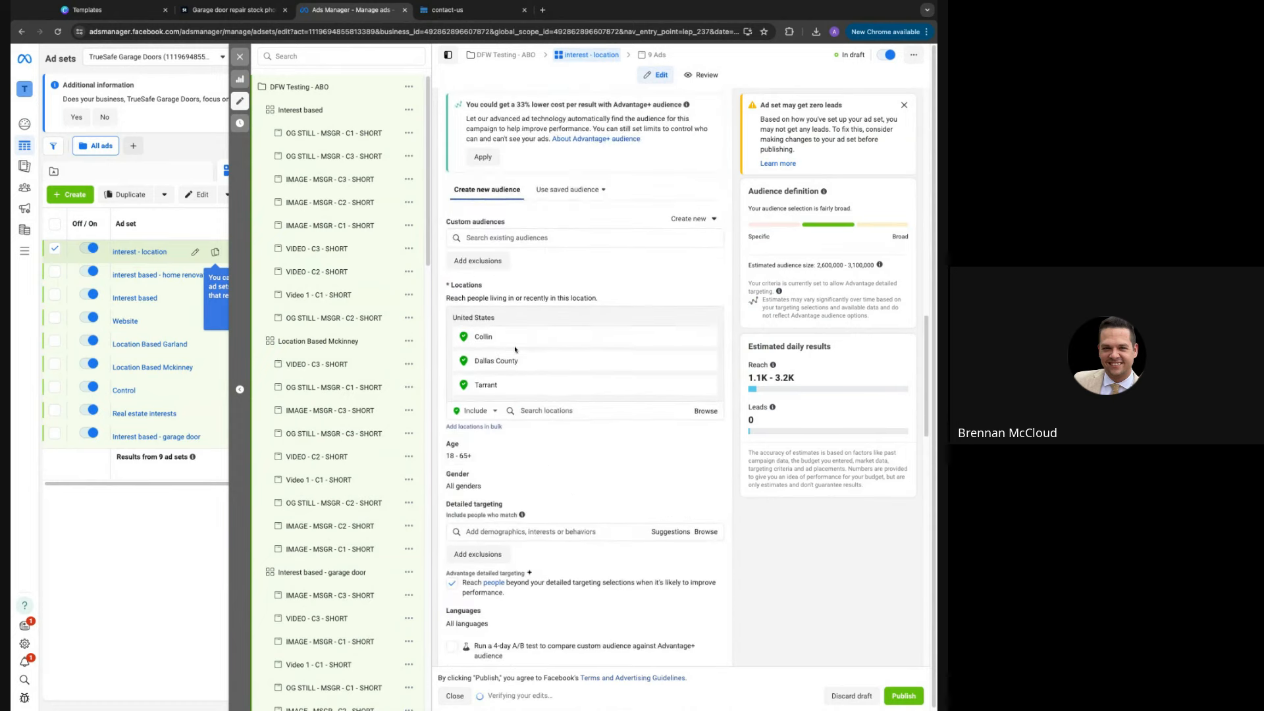
left_click(708, 338)
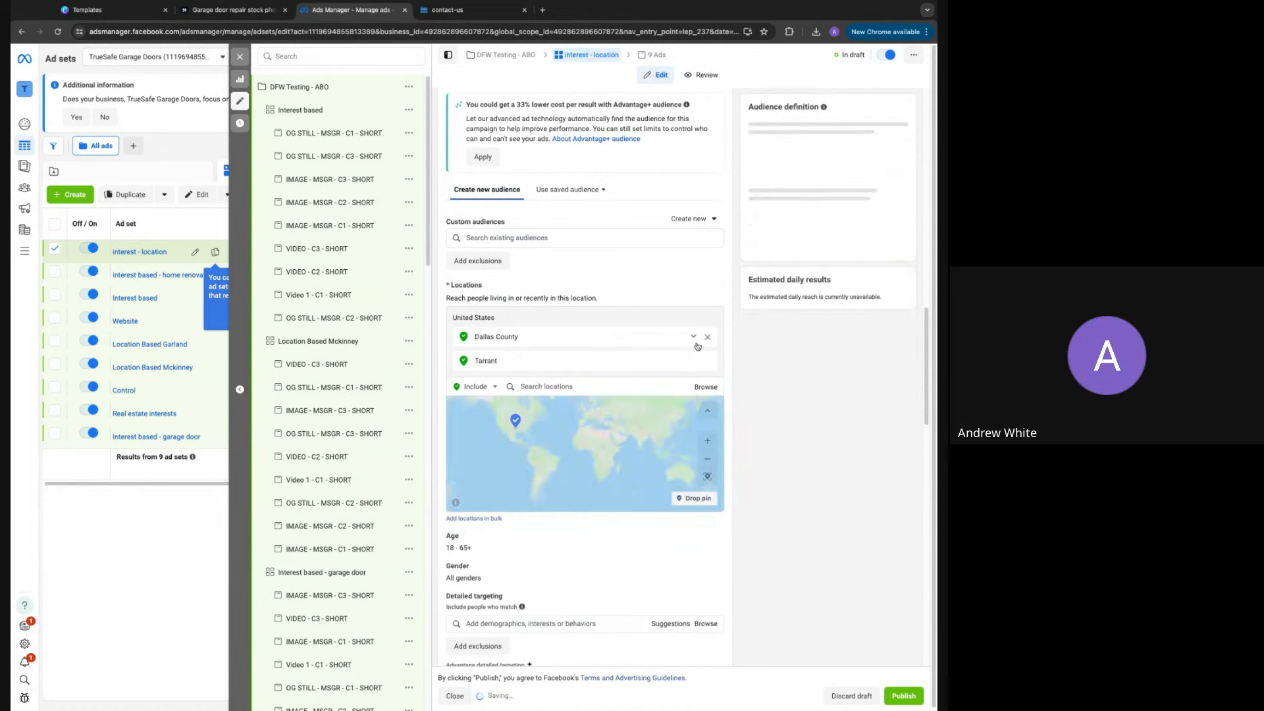
left_click(707, 318)
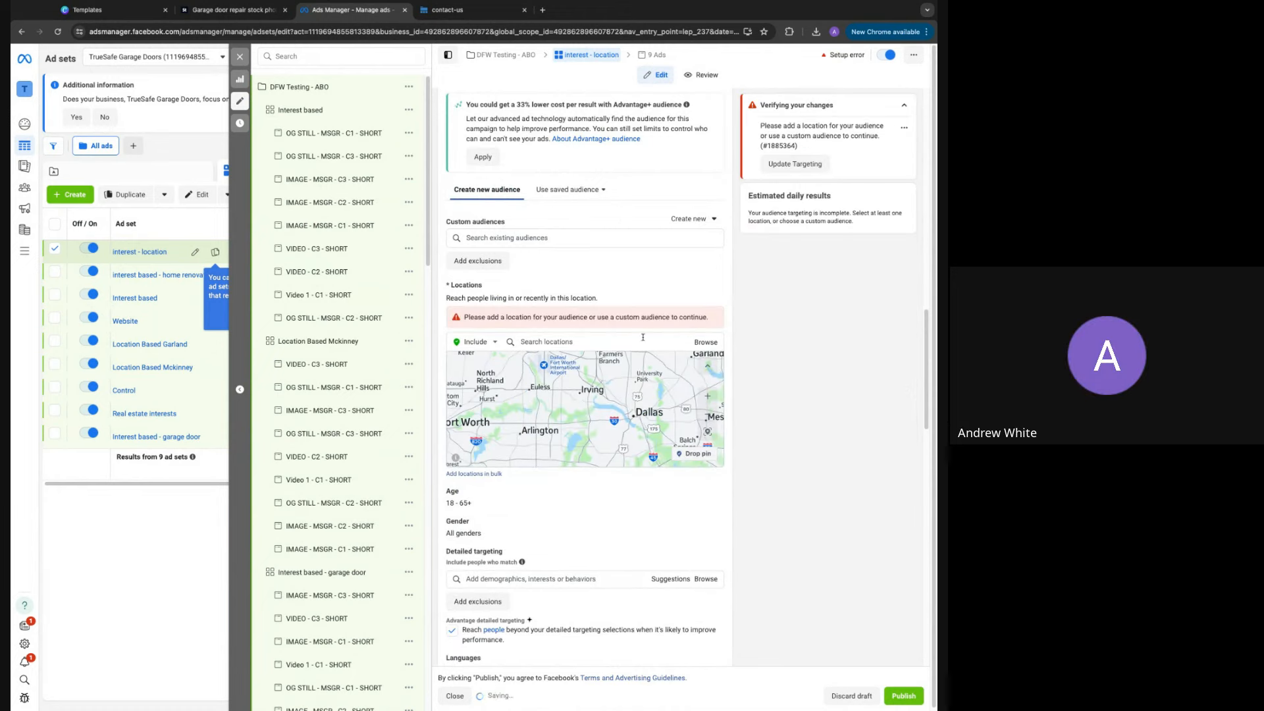
Search Google in a new browser tab for "irving tx zip codes"
left_click(564, 338)
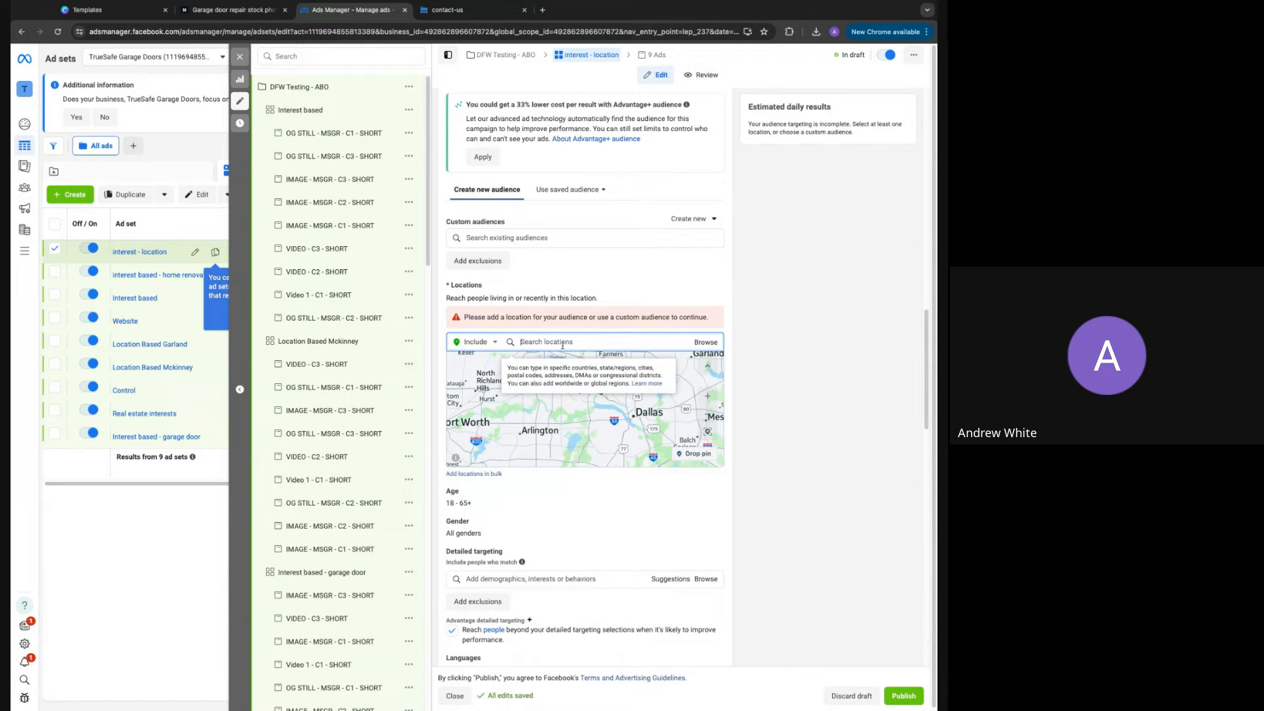
key("ctrl+t")
type("irving tx ara c")
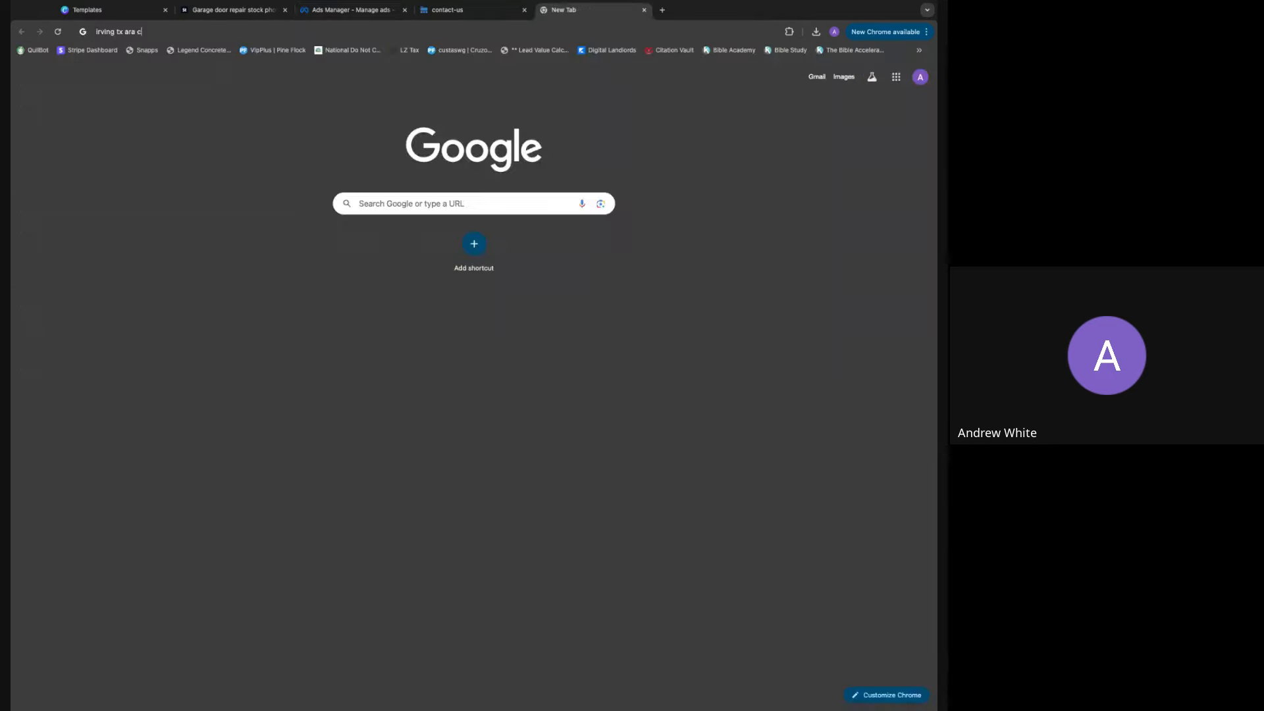
key("BackSpace")
key("BackSpace")
key("BackSpace")
type("ea codes")
key("Return")
left_click(454, 9)
left_click(393, 12)
left_click(460, 11)
left_click(572, 13)
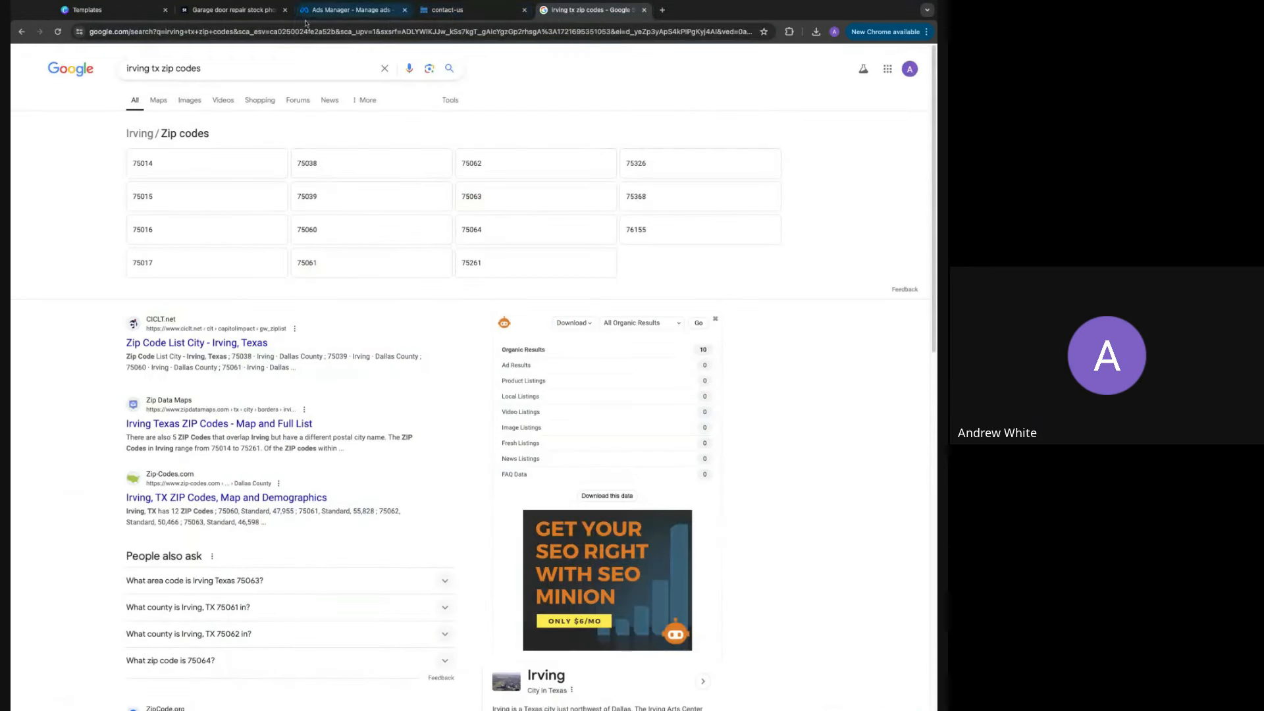
Switch back to Ads Manager and try ZIP codes 75014 and 75016 in the ad set's location search
left_click(268, 18)
left_click(351, 12)
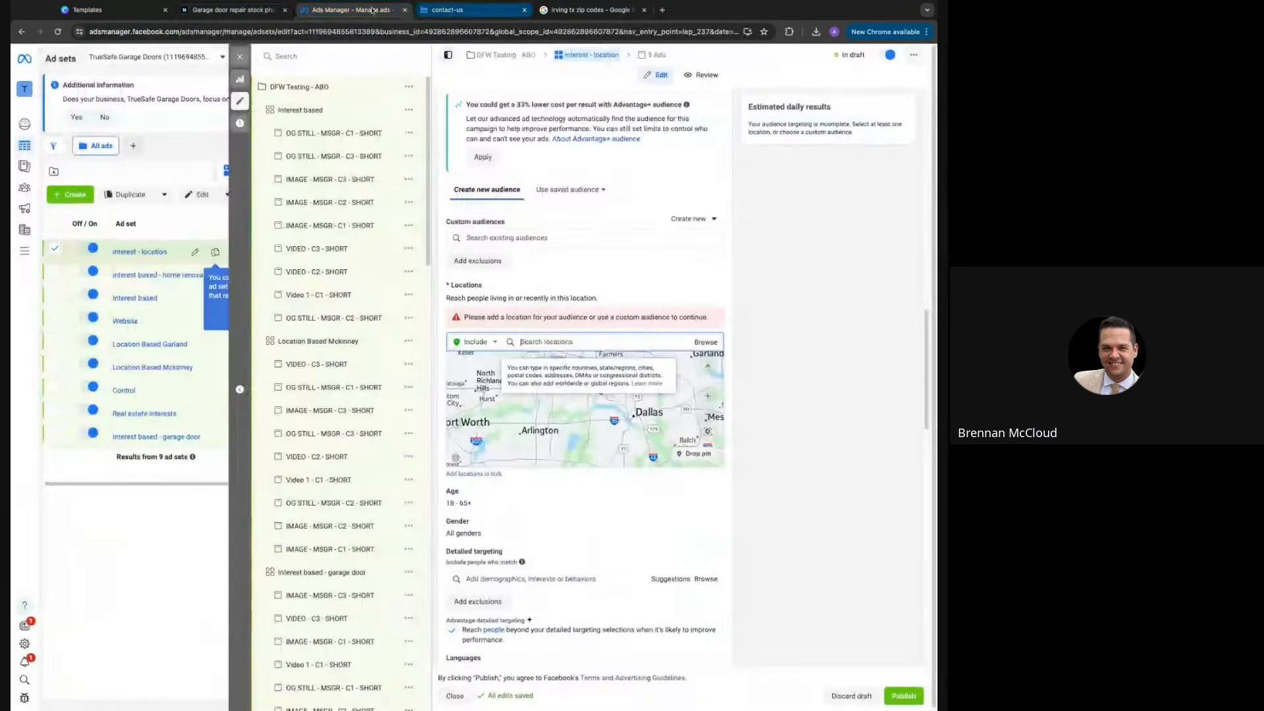
left_click(575, 12)
left_click(351, 10)
left_click(487, 238)
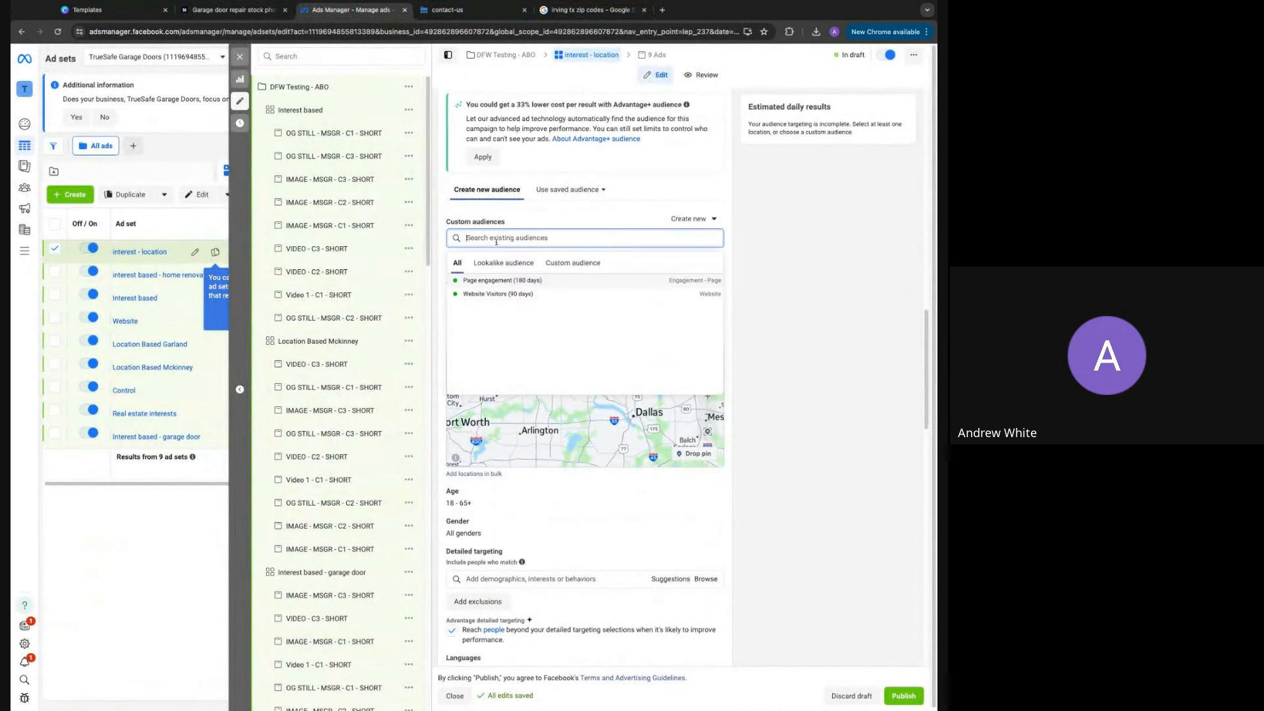
left_click(543, 339)
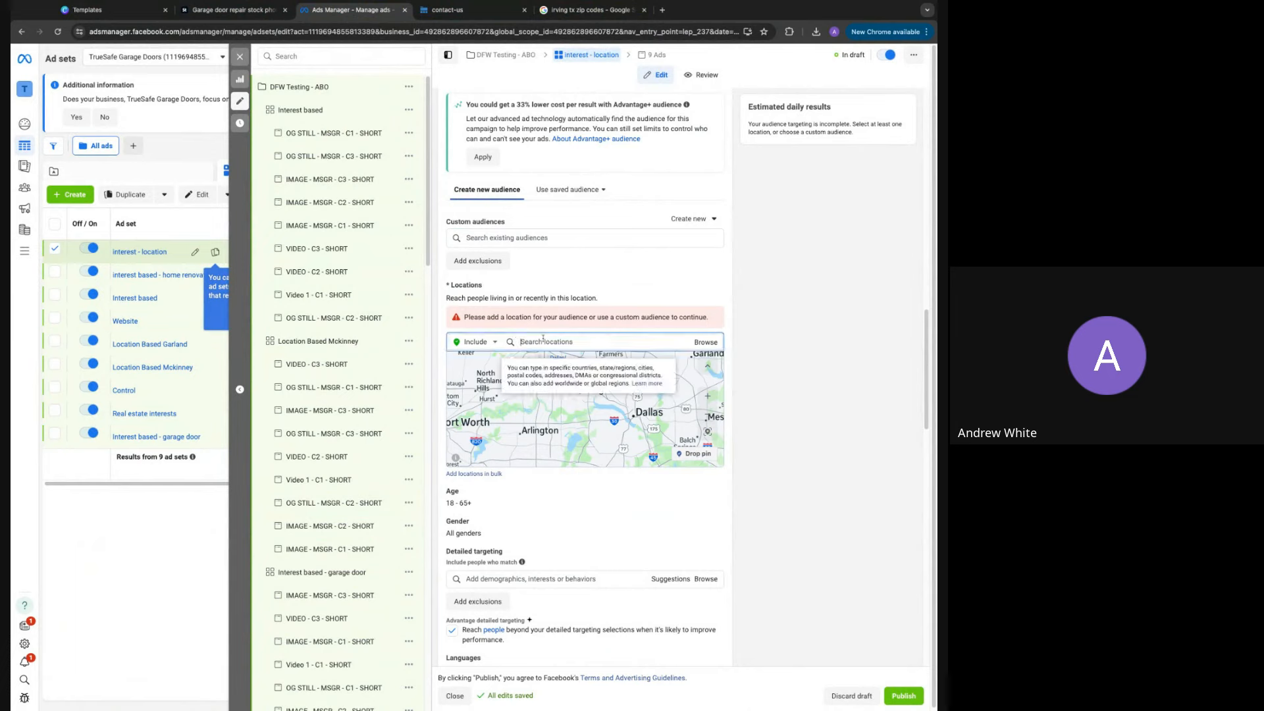
type("75")
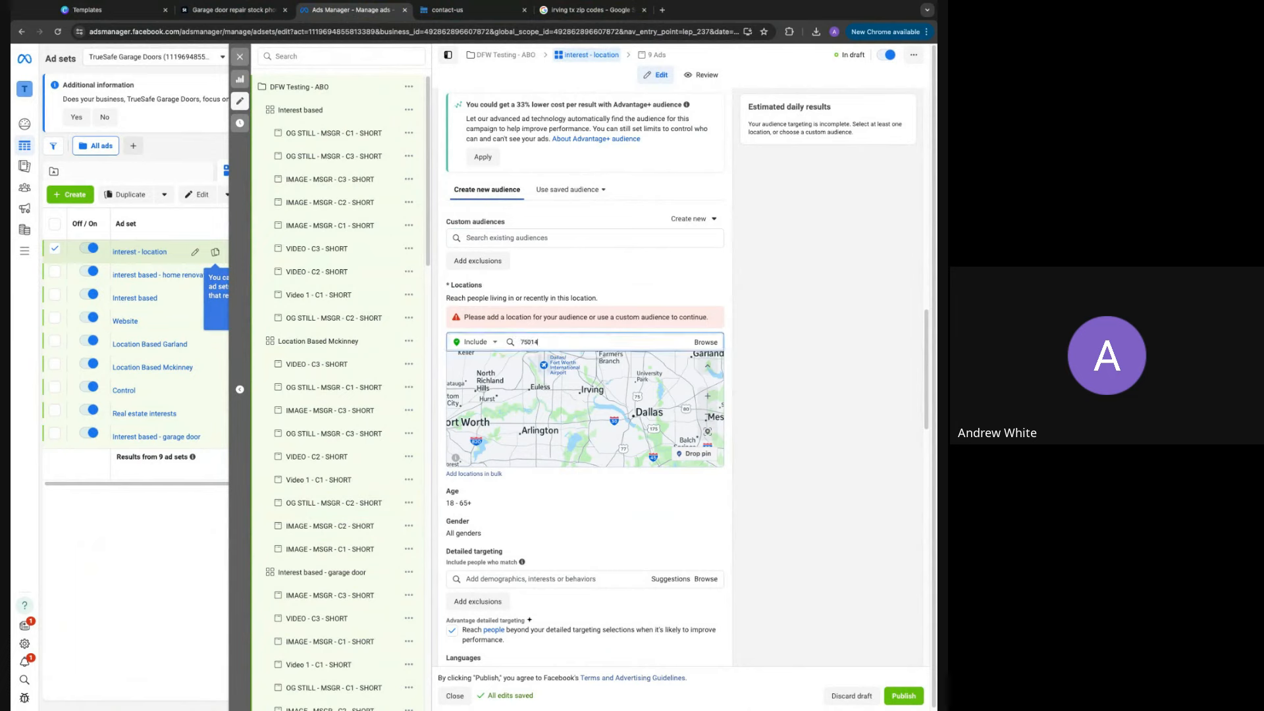
type("014")
key("BackSpace")
type("6")
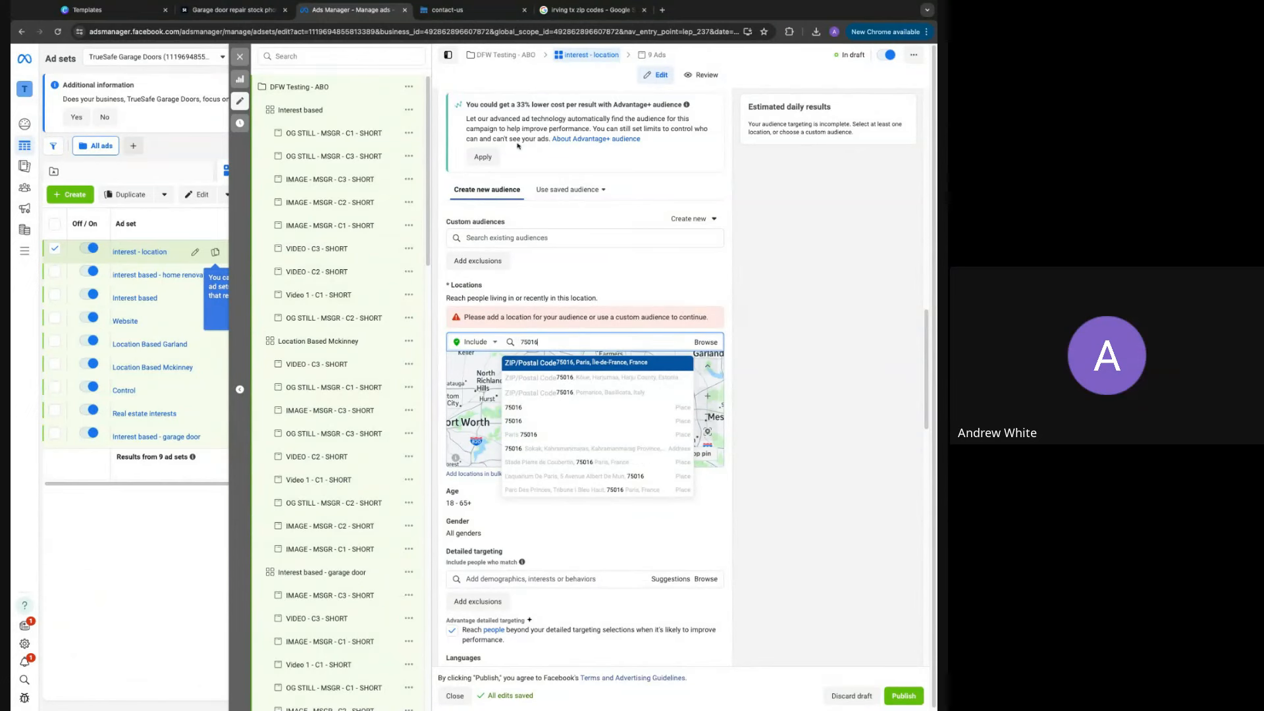
Check the Irving ZIP code list on Google and add 75038 to the ad set's locations
left_click(586, 10)
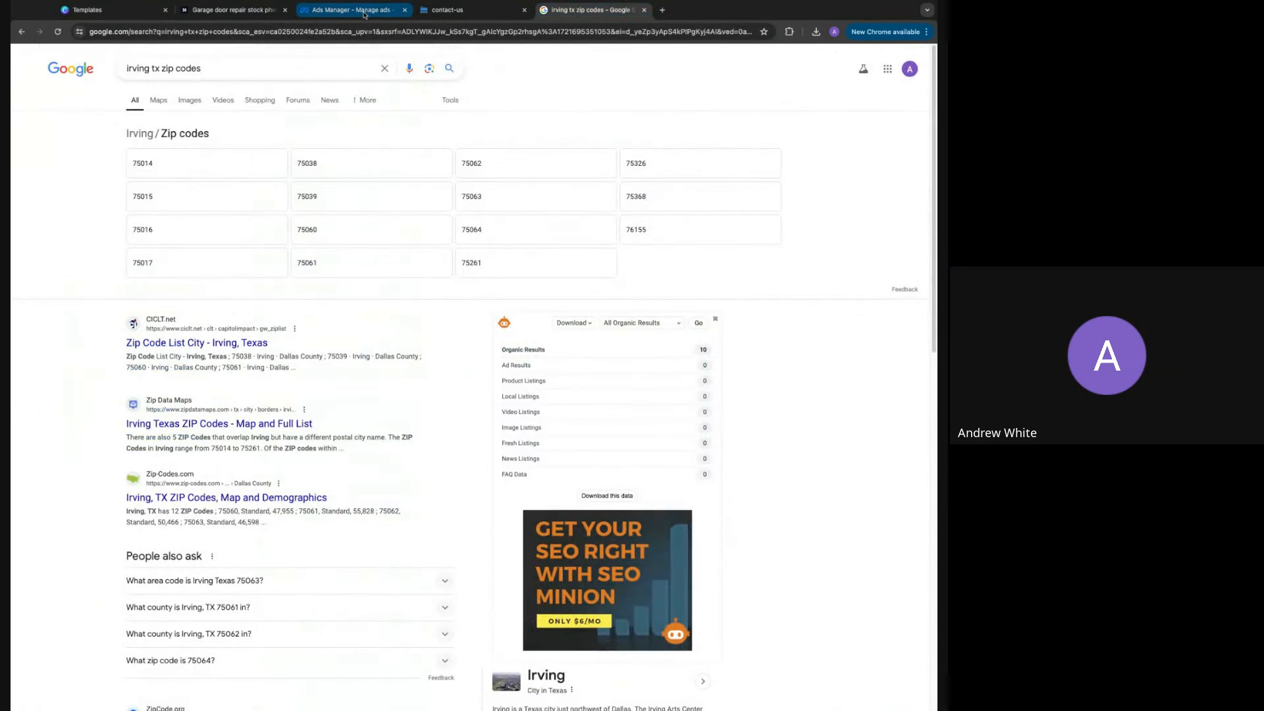
left_click(351, 9)
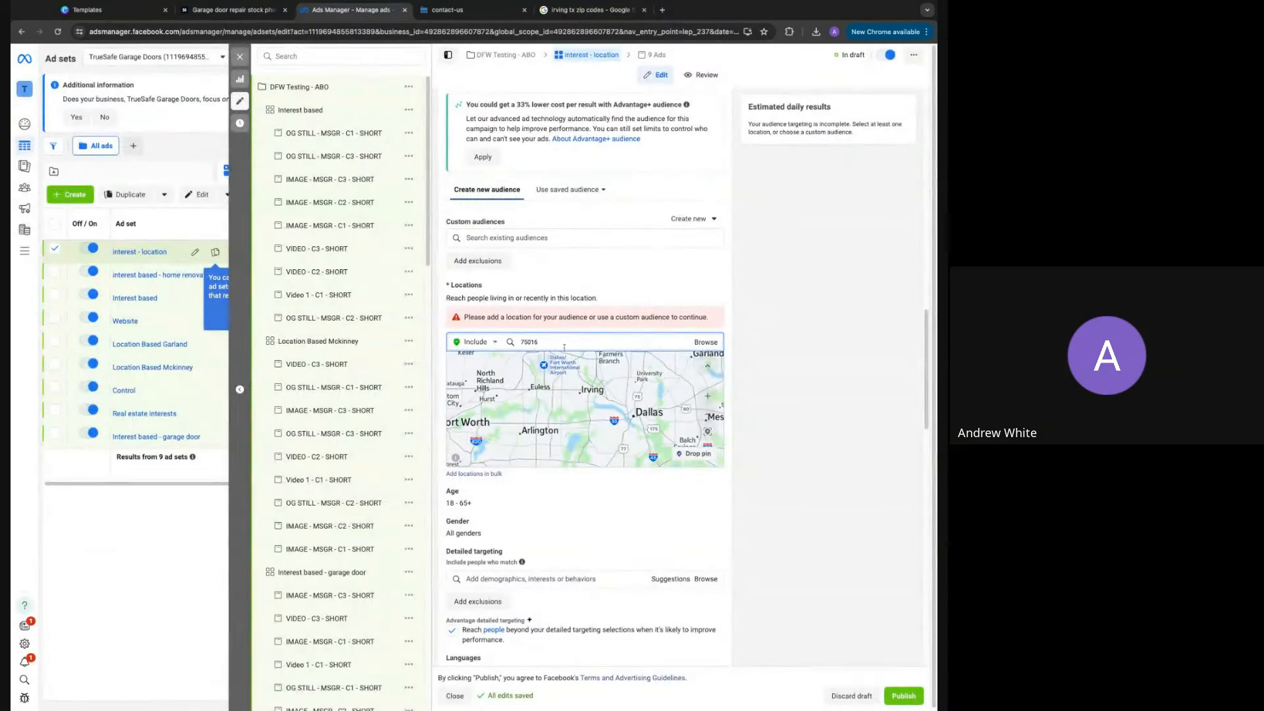
key("BackSpace")
key("BackSpace")
type("38")
key("Return")
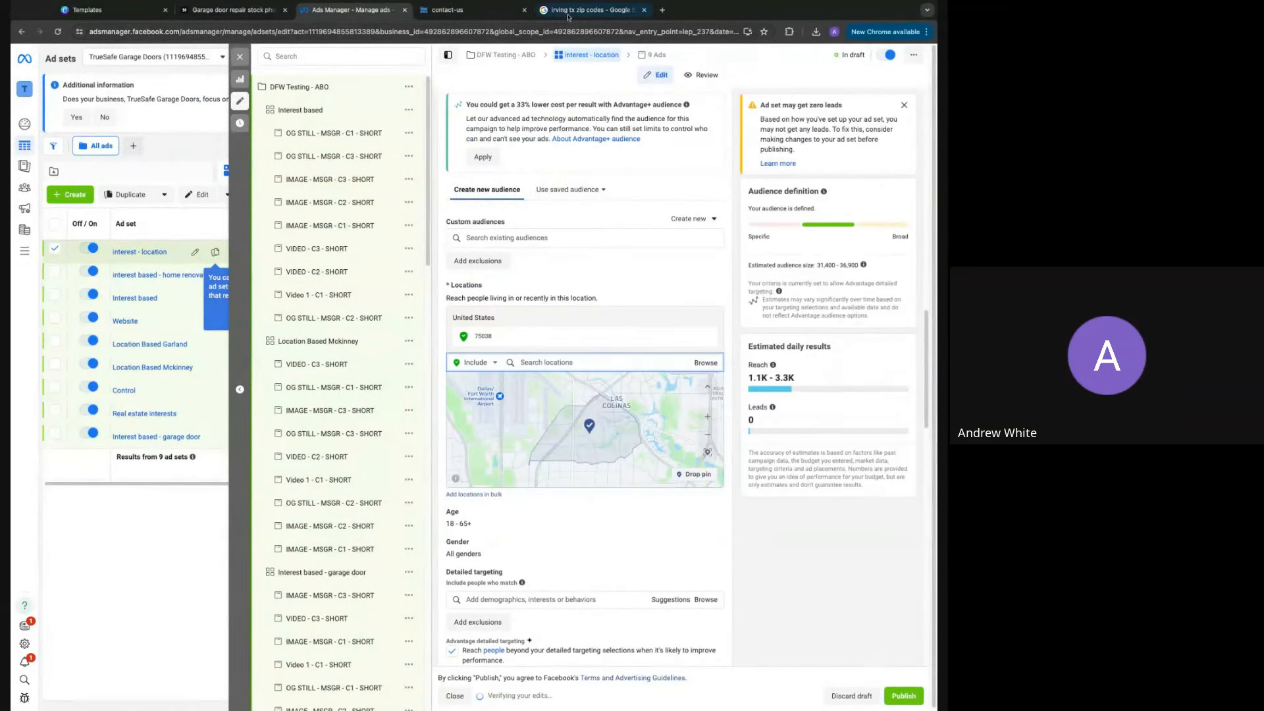
Add the Irving ZIP codes 75039, 75060, 75061, 75062 and 75063 to the locations, consulting the Google list
left_click(583, 10)
left_click(361, 16)
left_click(583, 10)
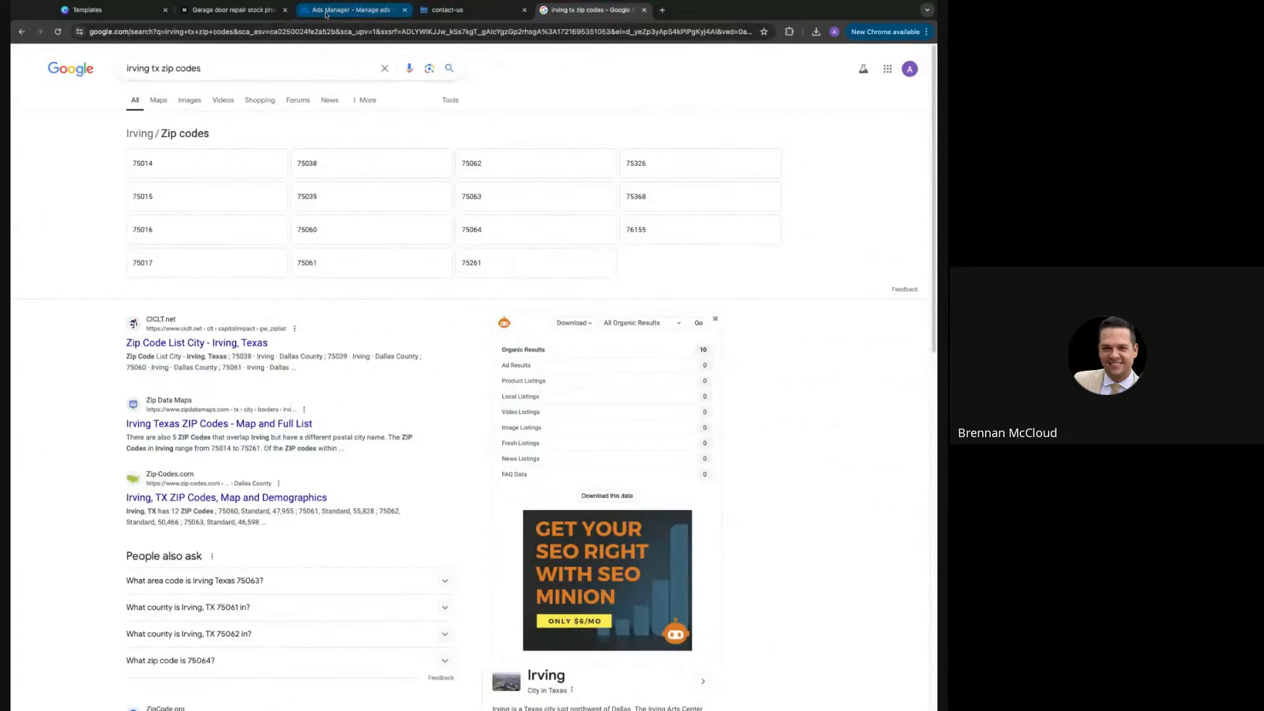
left_click(326, 12)
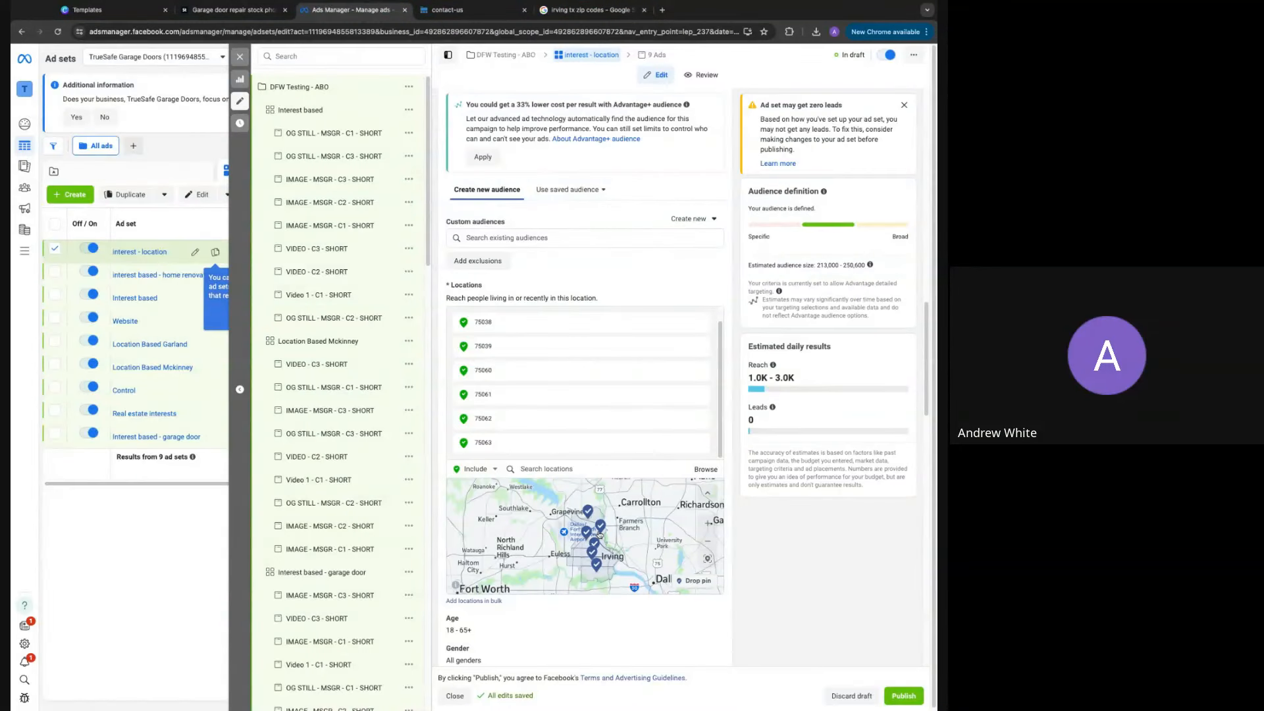
Rename the interest - location ad set to "interest - Irving"
scroll(335, 393, "up", 2)
scroll(636, 347, "up", 1)
scroll(636, 347, "down", 3)
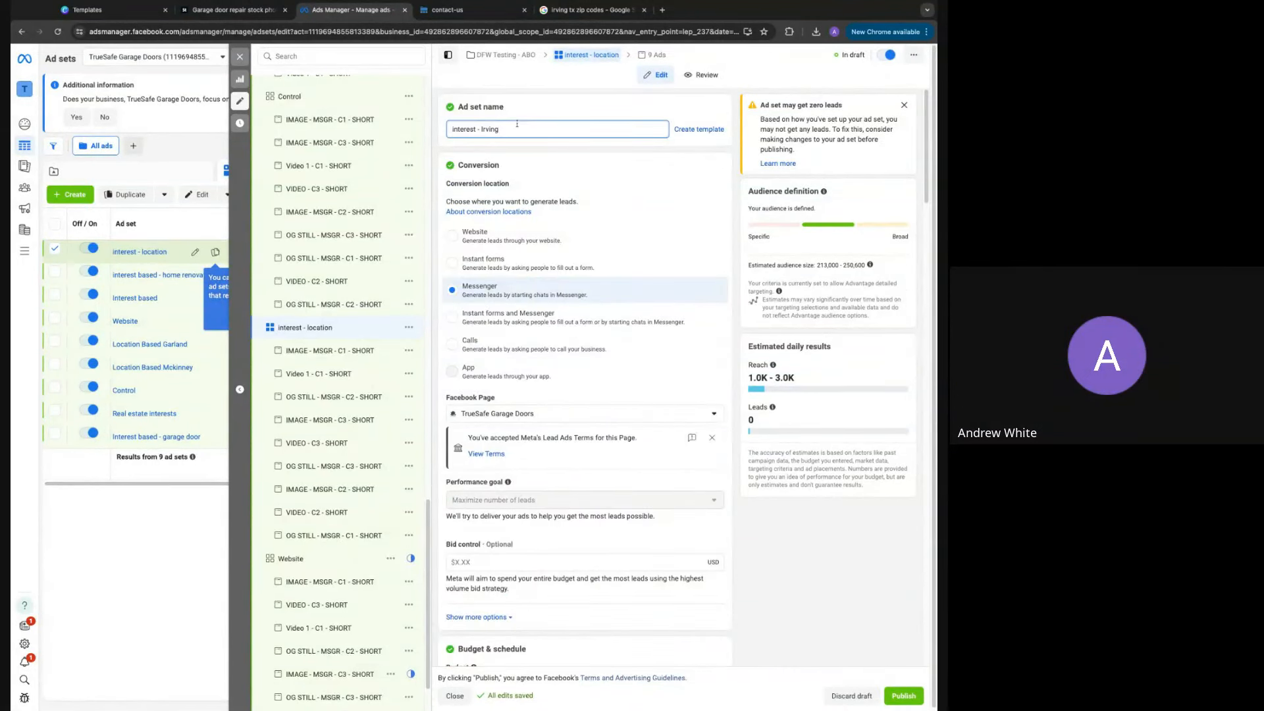
Review the locations, detailed targeting and placements of the interest - Irving ad set
scroll(737, 529, "down", 10)
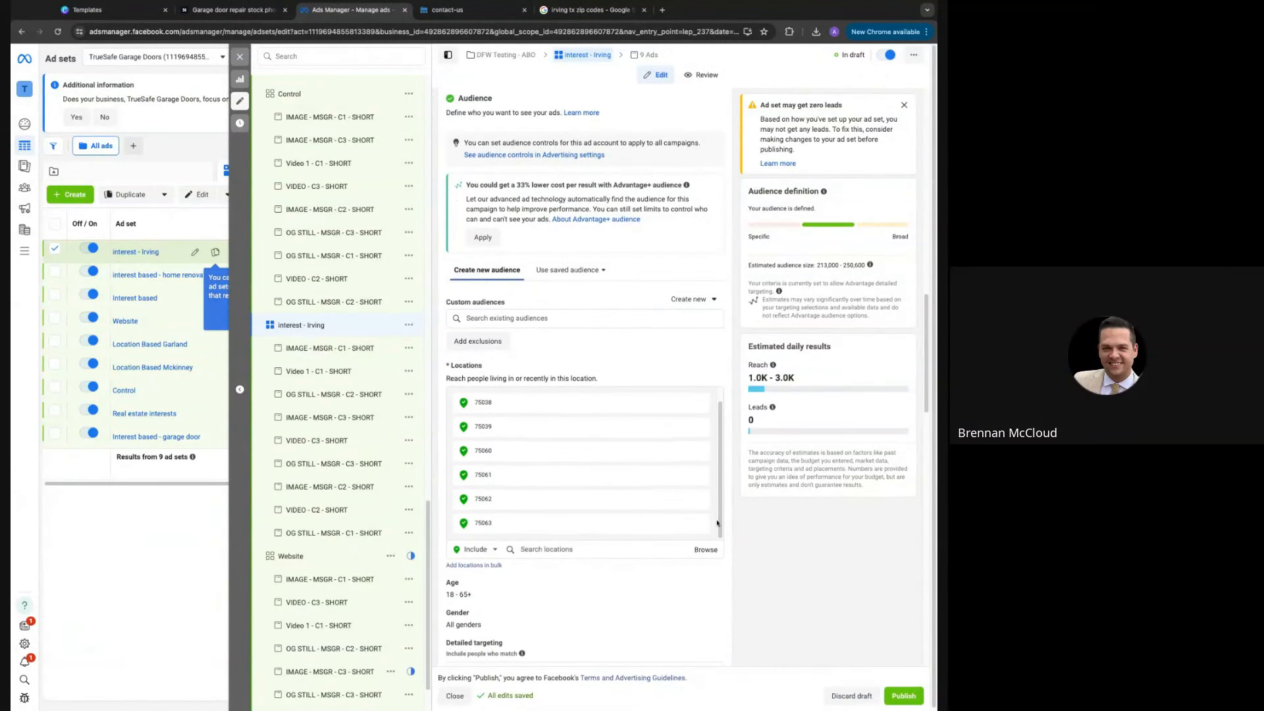
scroll(695, 620, "down", 3)
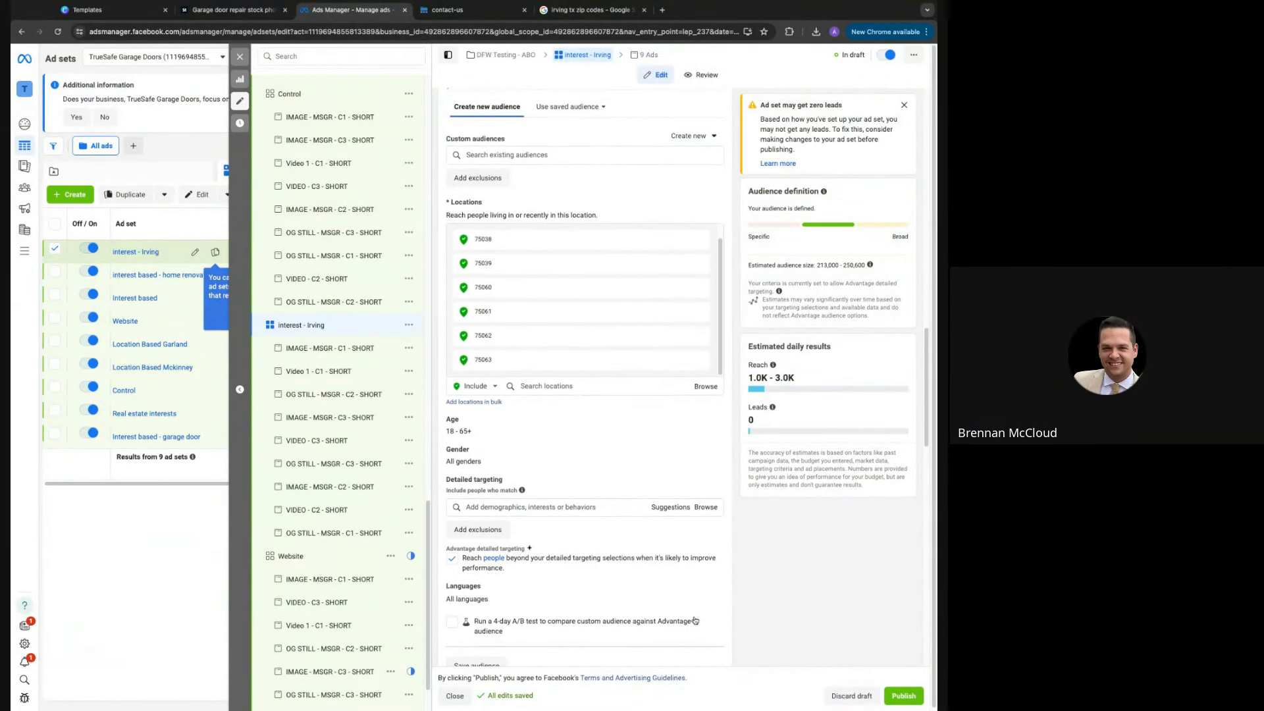
scroll(685, 569, "down", 2)
scroll(763, 579, "down", 7)
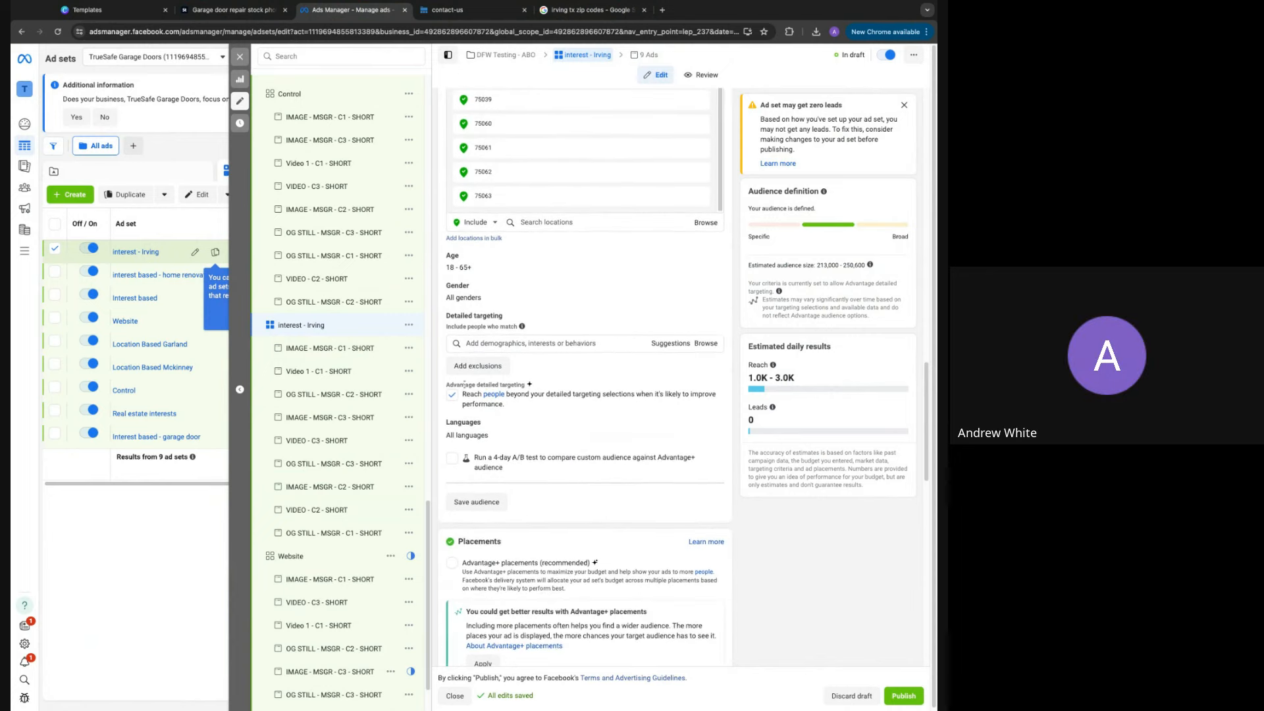
scroll(574, 442, "down", 8)
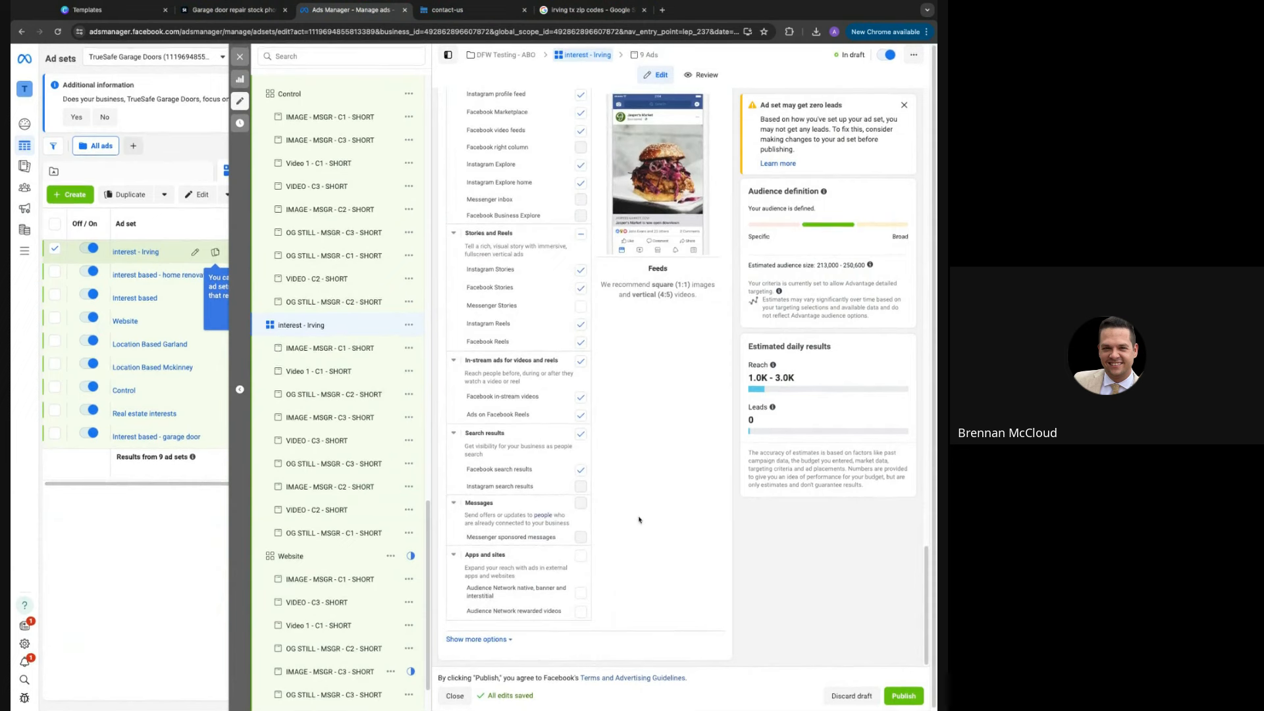
scroll(638, 519, "up", 15)
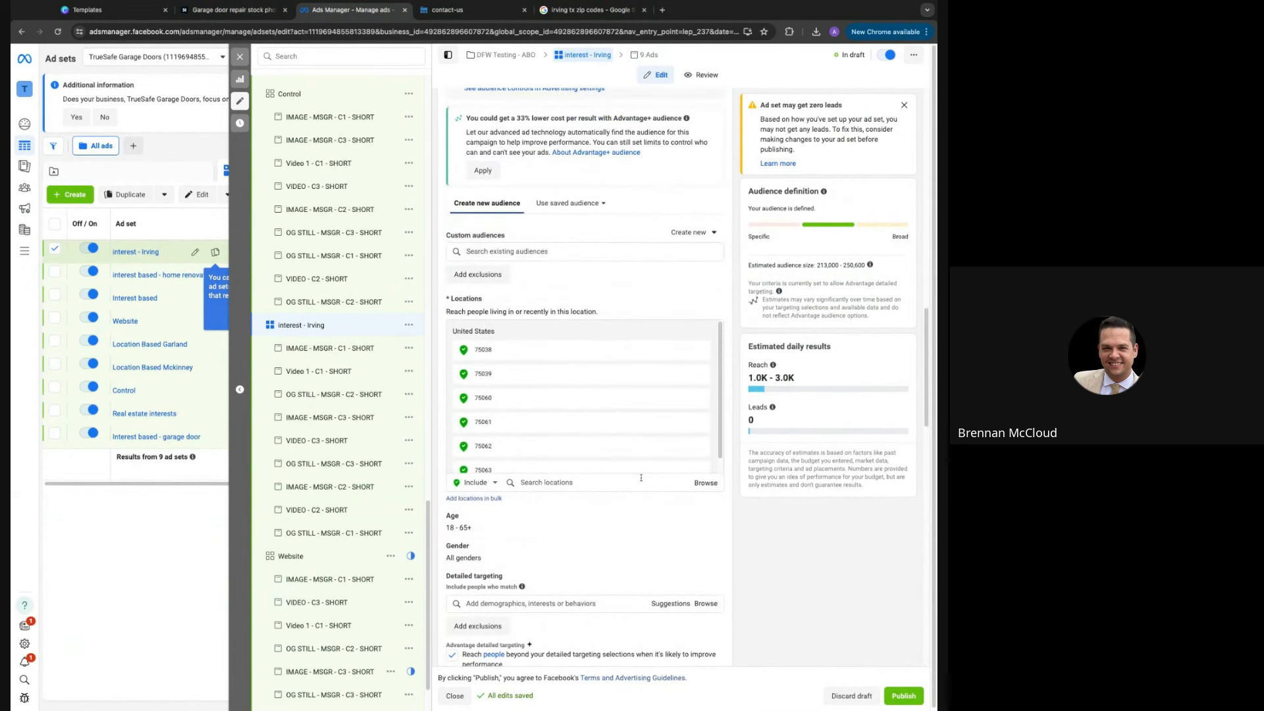
scroll(642, 478, "up", 1)
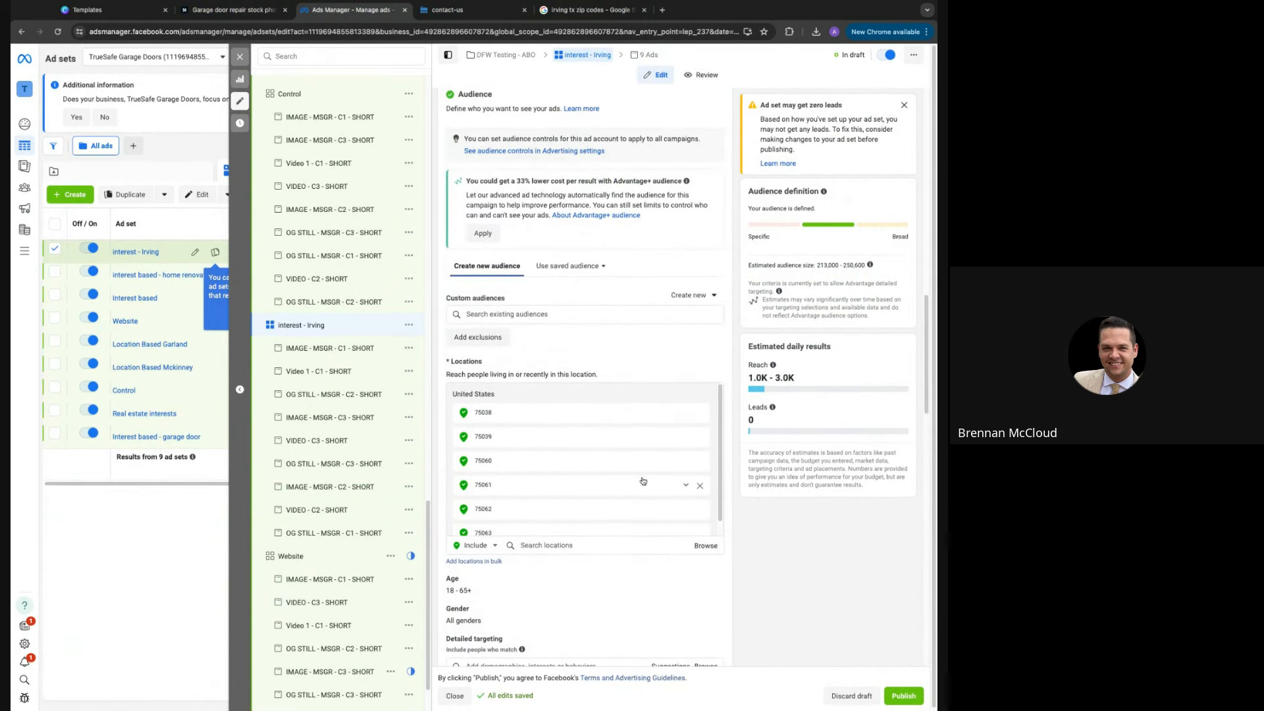
scroll(643, 480, "down", 1)
scroll(702, 555, "down", 5)
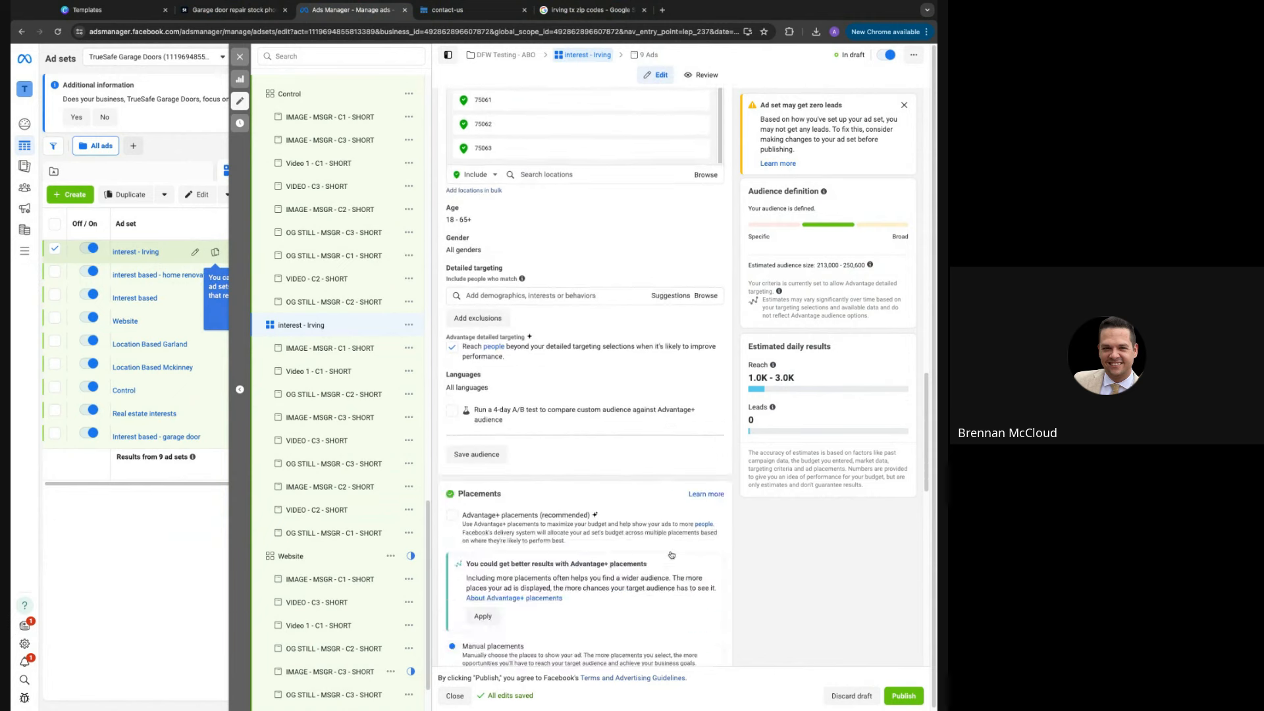
scroll(682, 543, "up", 7)
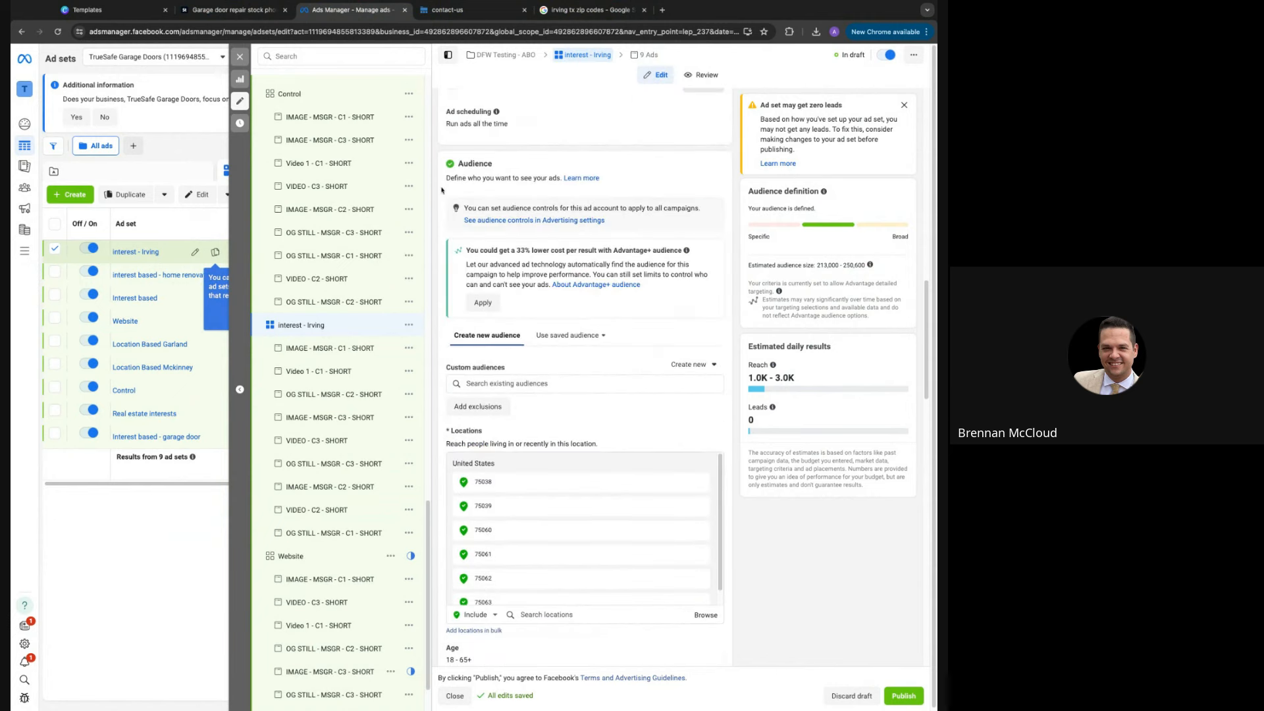
Set the Website ad set's daily budget to $10.00
scroll(332, 382, "down", 1)
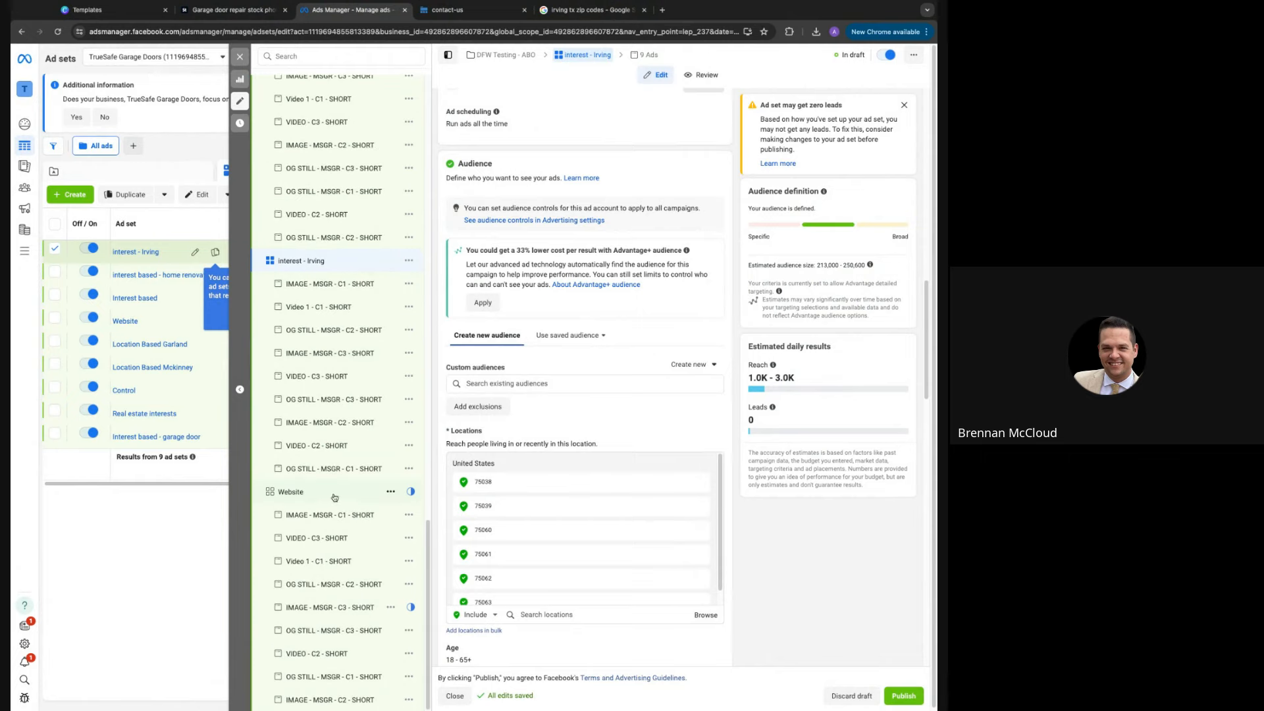
scroll(693, 417, "up", 6)
scroll(693, 416, "up", 5)
scroll(657, 409, "down", 4)
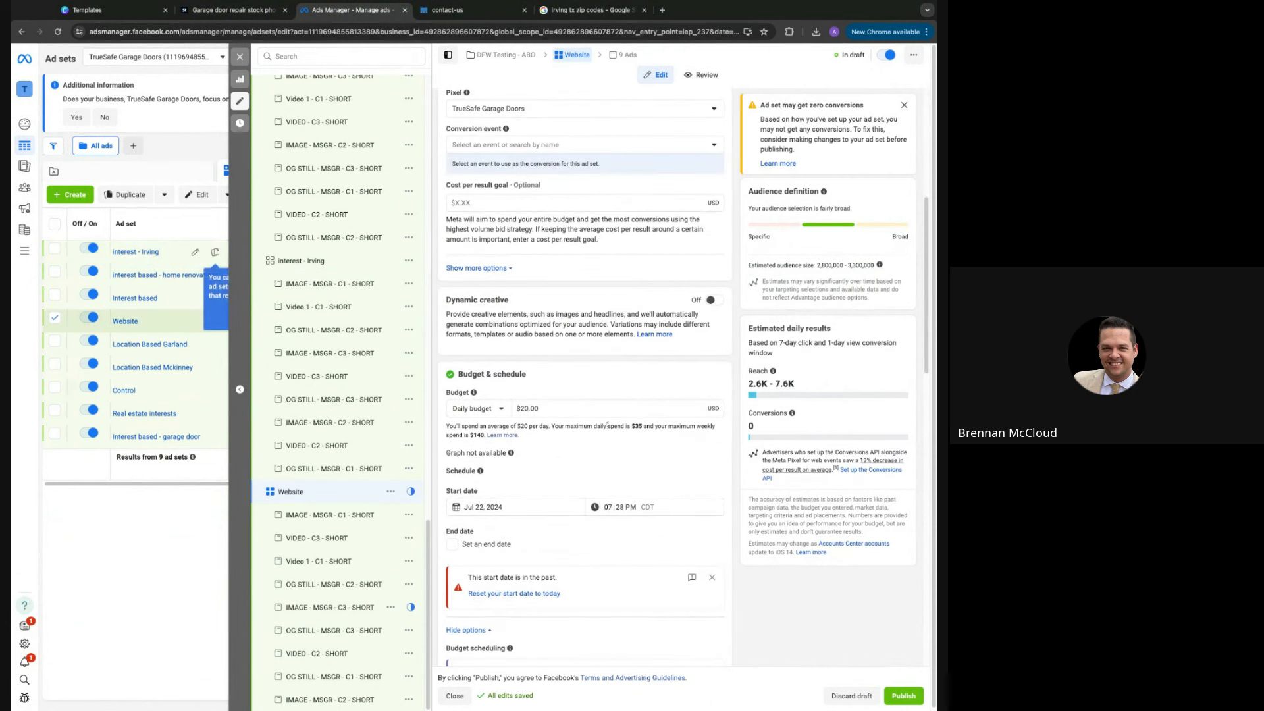
triple_click(533, 408)
type("1")
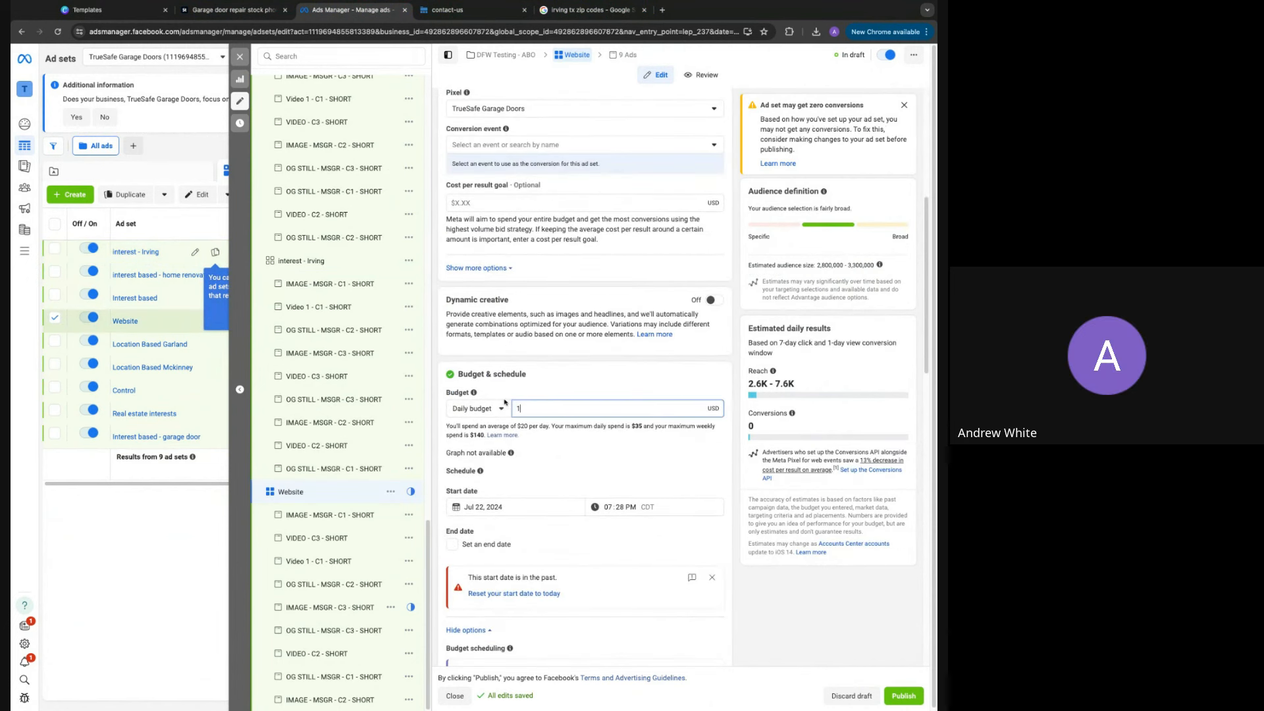
type("0")
key("Tab")
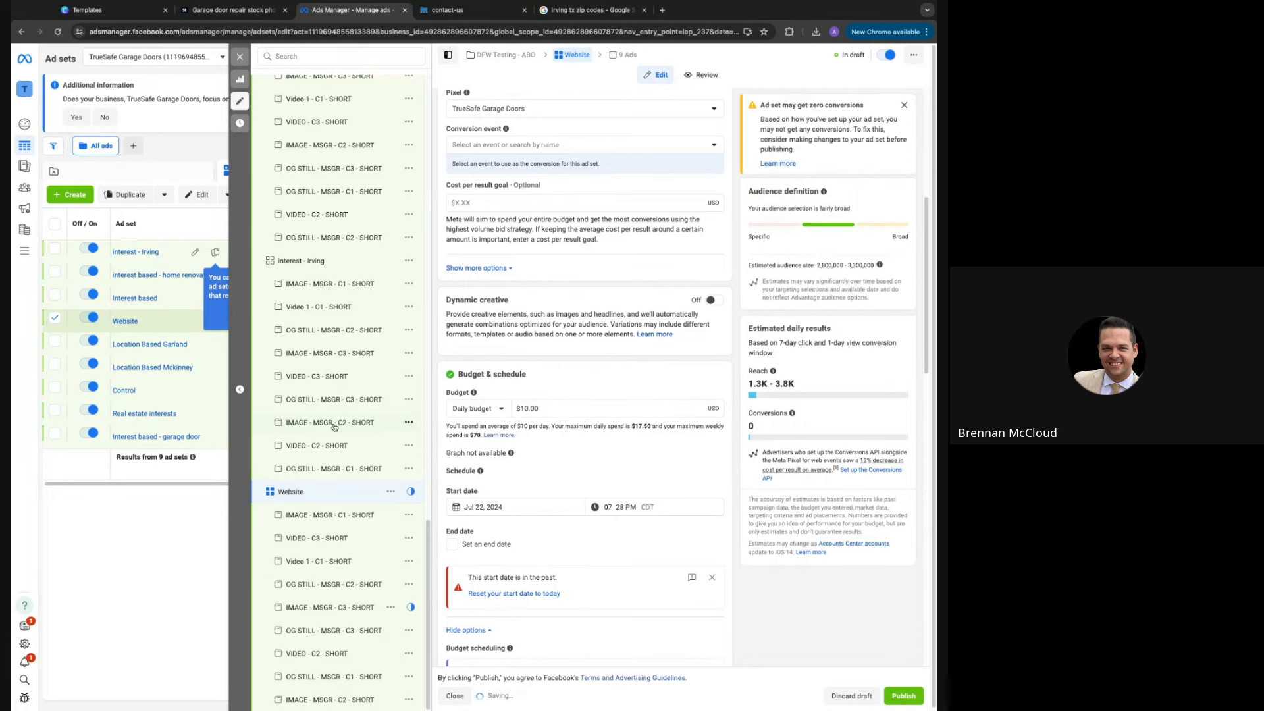
Reset the Website ad set's start date to today
scroll(342, 415, "up", 1)
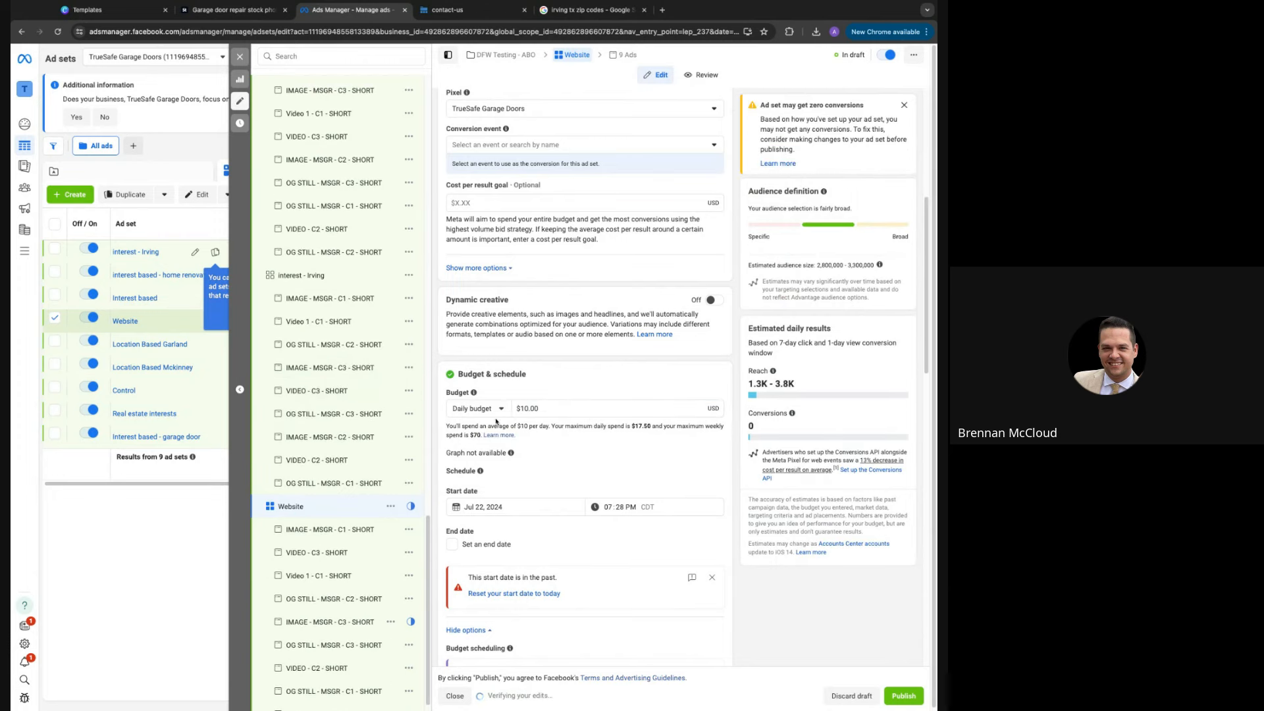
scroll(496, 421, "down", 1)
left_click(517, 575)
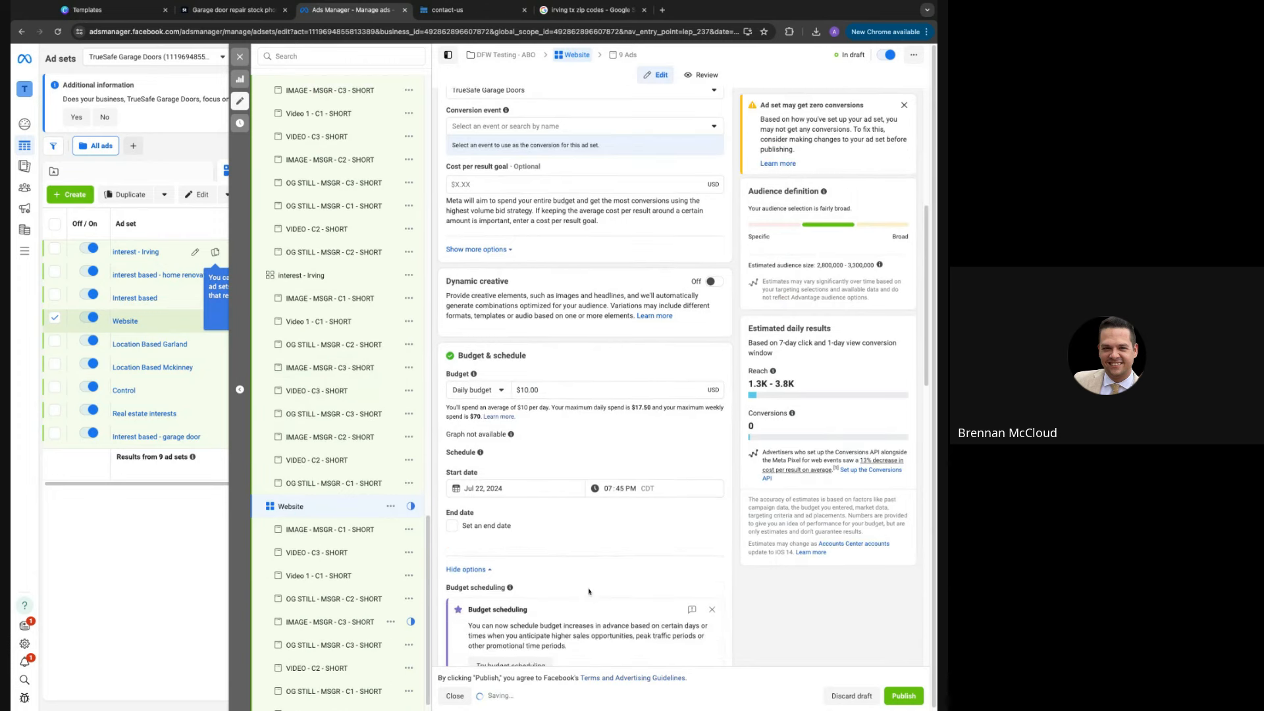
Choose Lead as the conversion event of the Website ad set
scroll(532, 262, "up", 5)
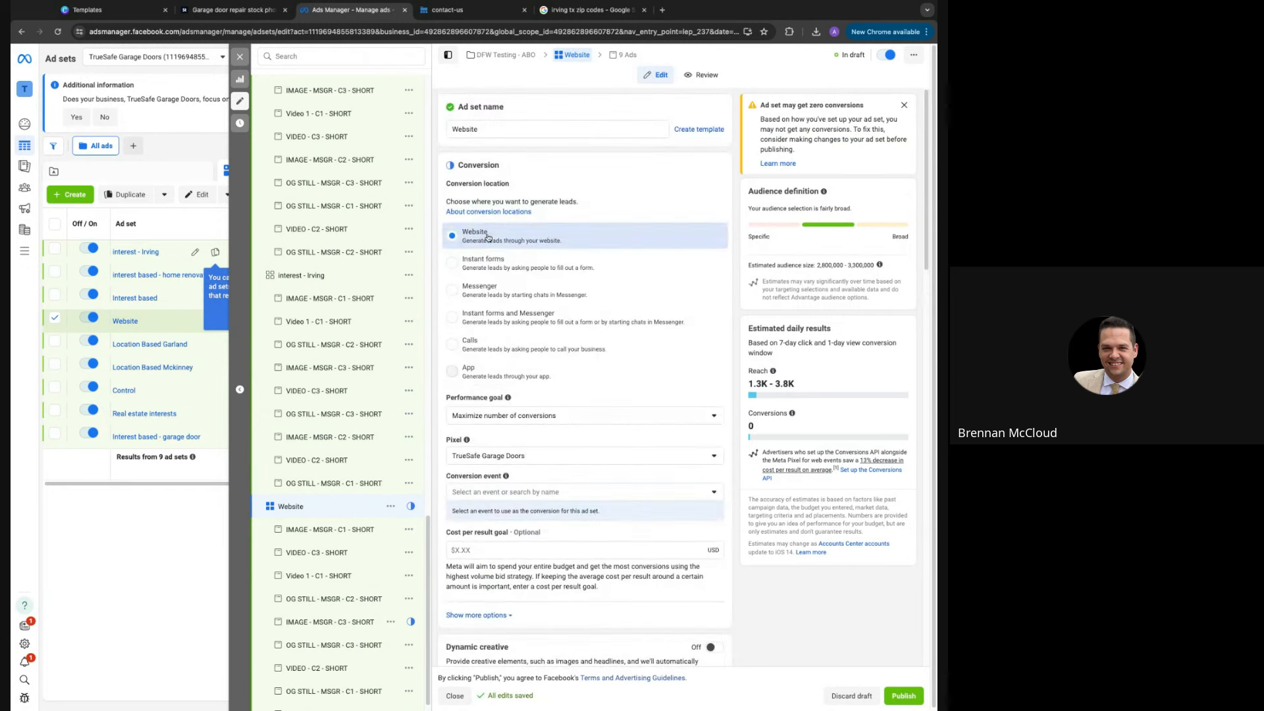
scroll(559, 337, "down", 3)
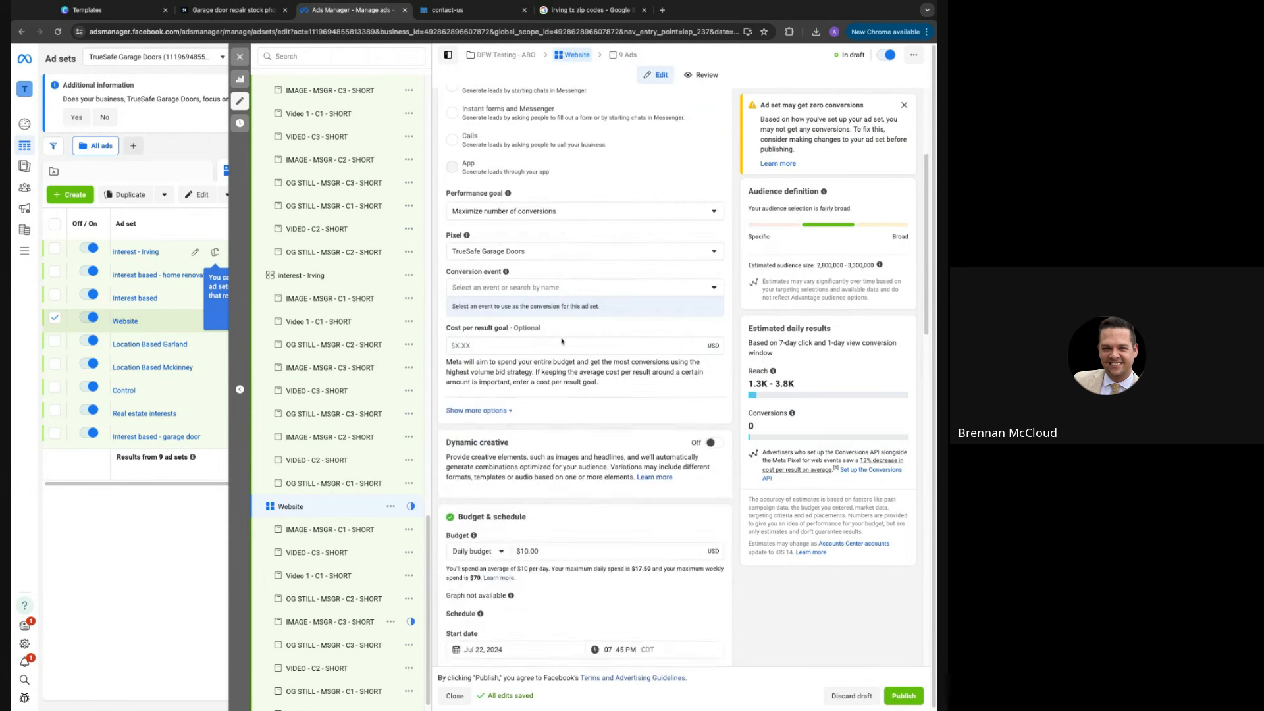
left_click(545, 285)
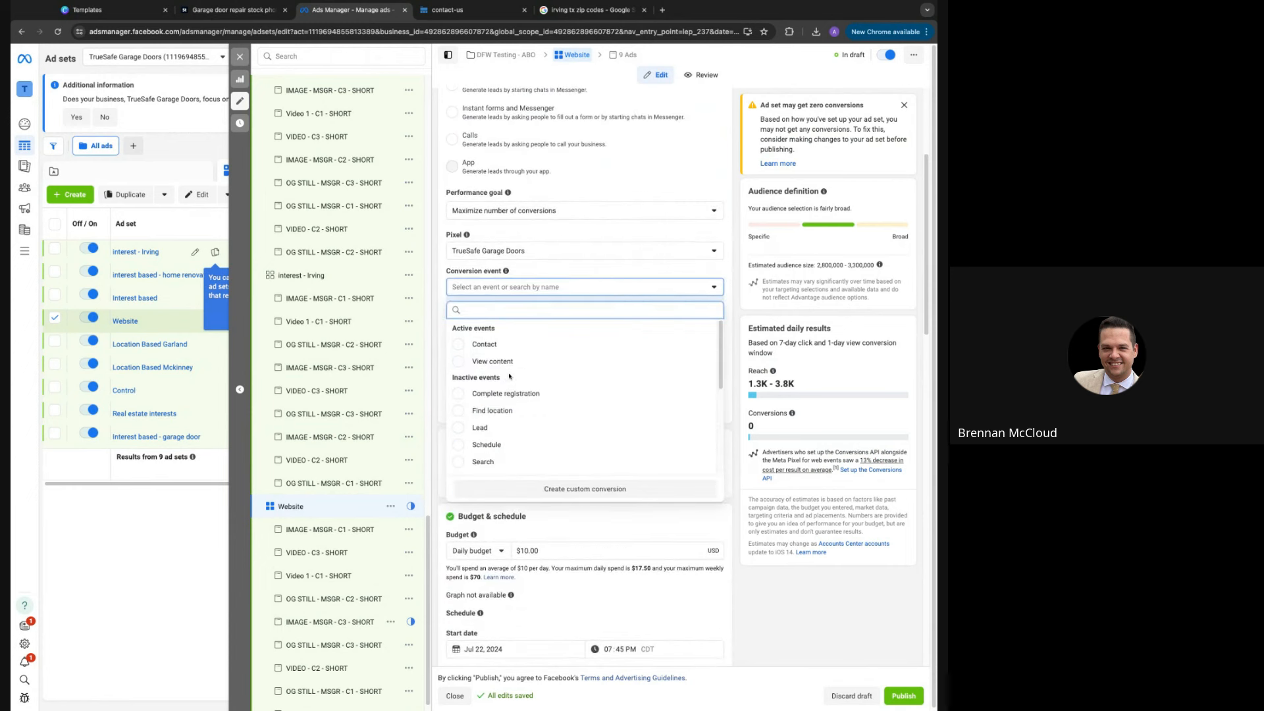
left_click(481, 428)
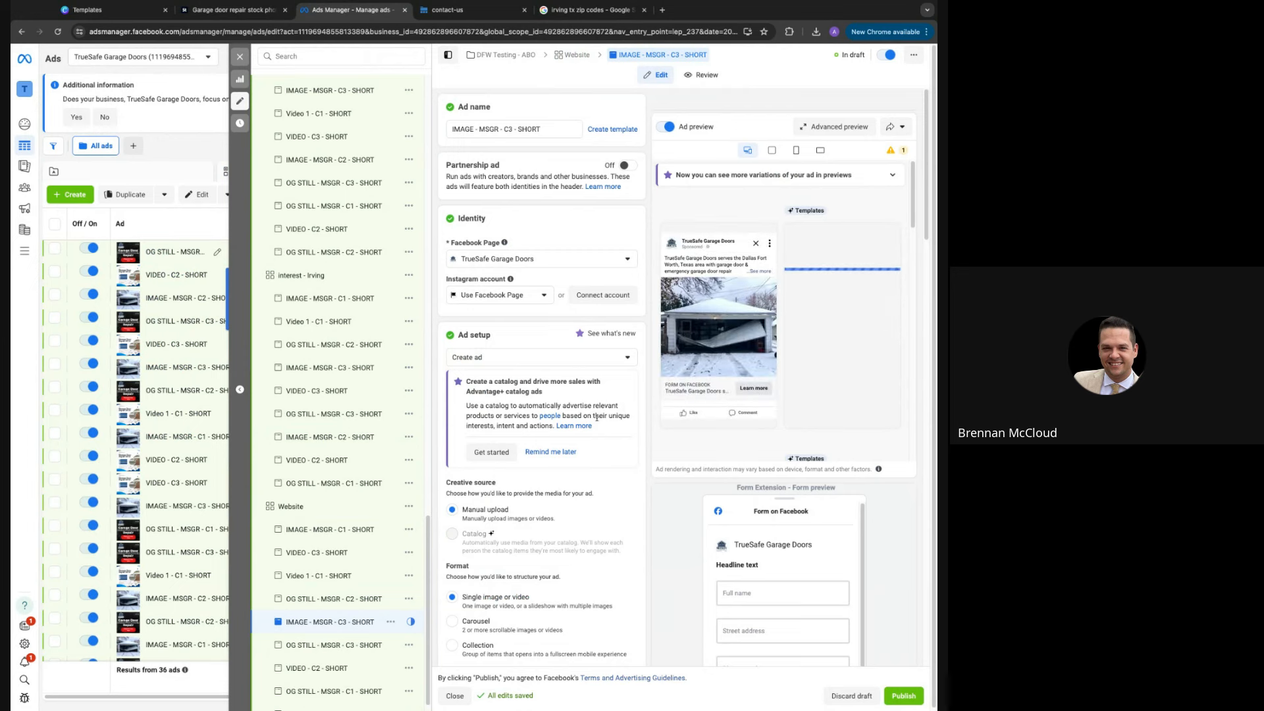
Review the setup, website URL, creative and destination settings of the IMAGE - MSGR - C3 - SHORT ad in the Website ad set
scroll(602, 428, "down", 1)
scroll(603, 432, "down", 4)
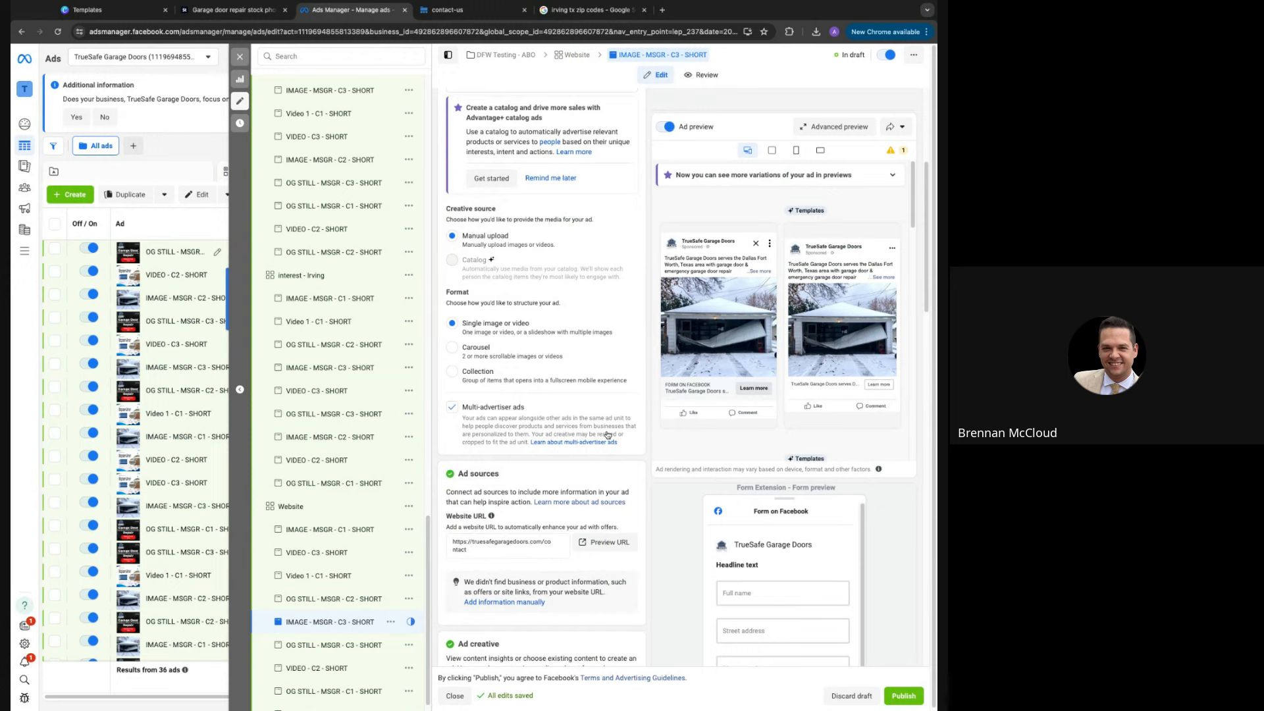
scroll(607, 435, "down", 7)
scroll(609, 438, "down", 10)
scroll(615, 441, "down", 10)
scroll(610, 463, "down", 1)
scroll(566, 564, "down", 3)
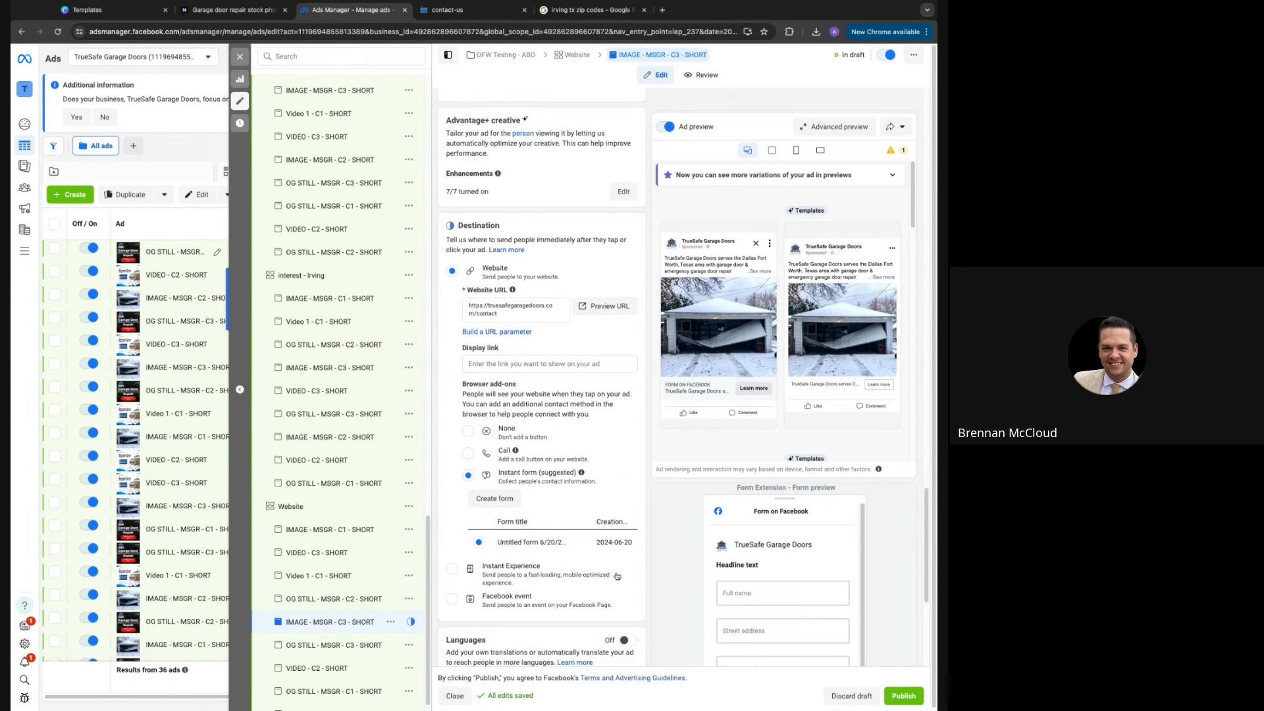
scroll(376, 560, "down", 1)
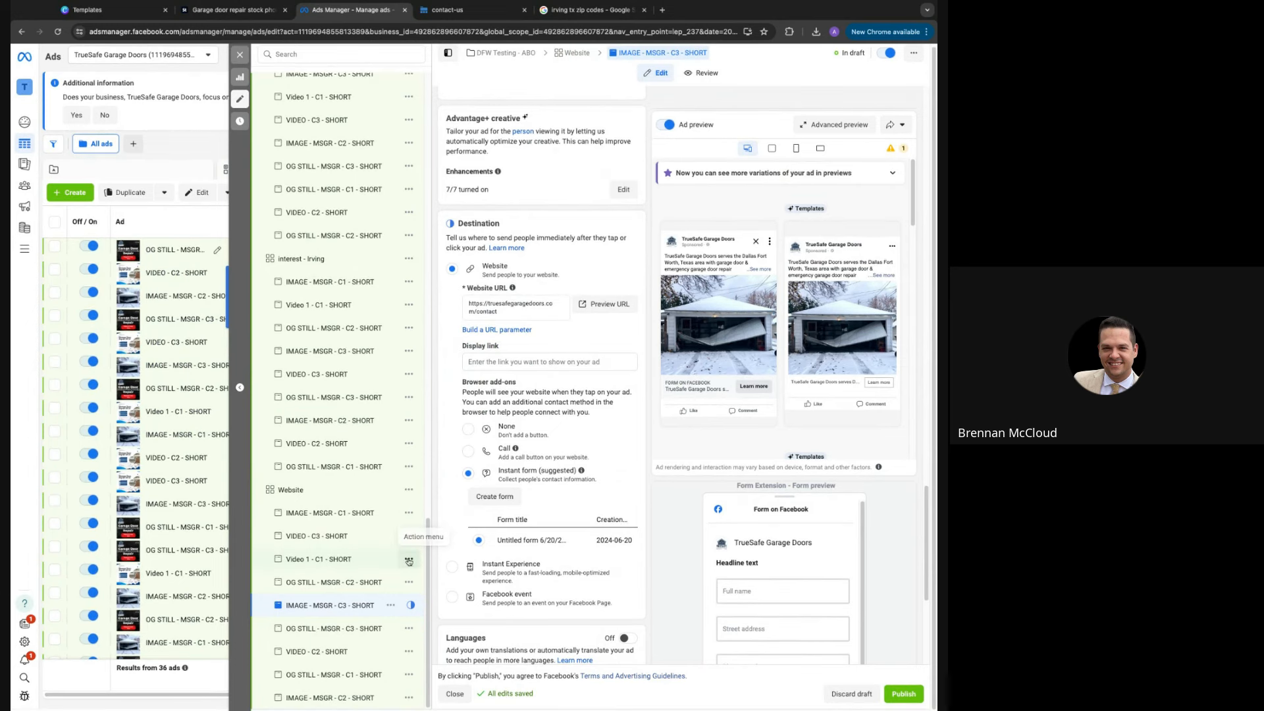
Check the Control and Location Based Garland ad sets' budgets and schedules, resetting past start dates to today
scroll(326, 498, "up", 5)
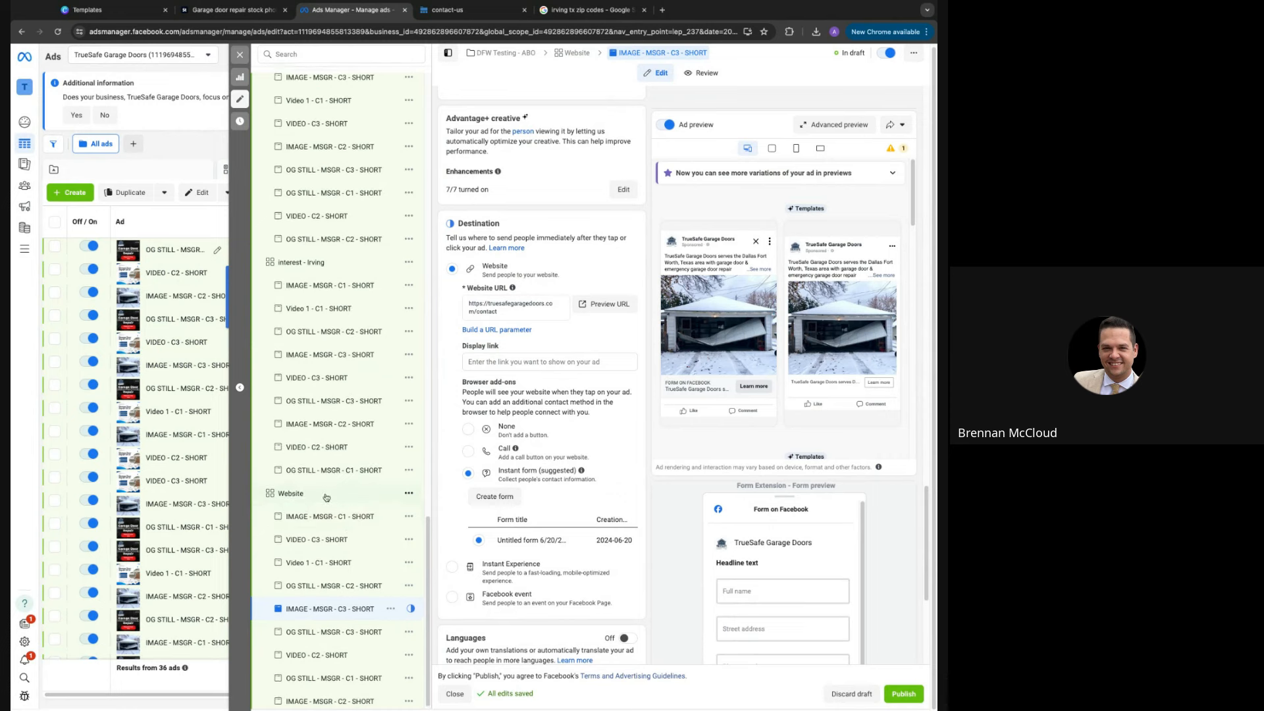
left_click(309, 265)
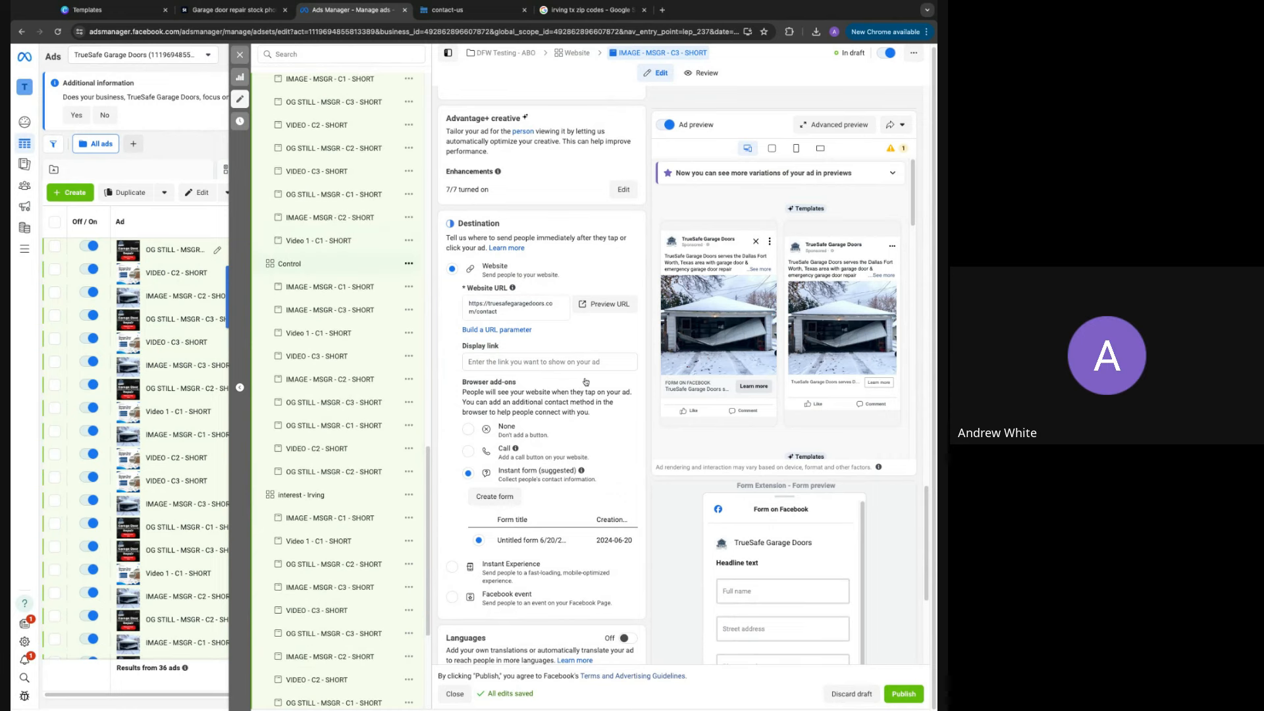
scroll(514, 305, "down", 4)
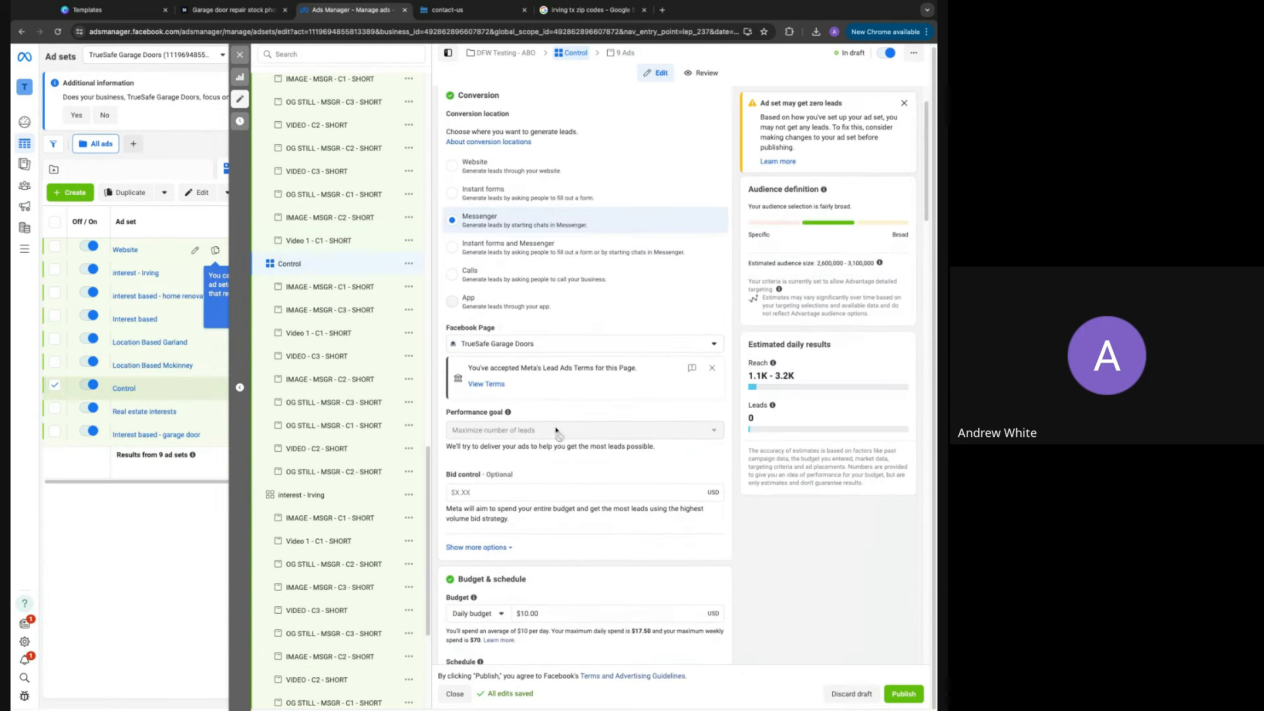
scroll(341, 333, "up", 3)
left_click(329, 201)
scroll(336, 174, "up", 3)
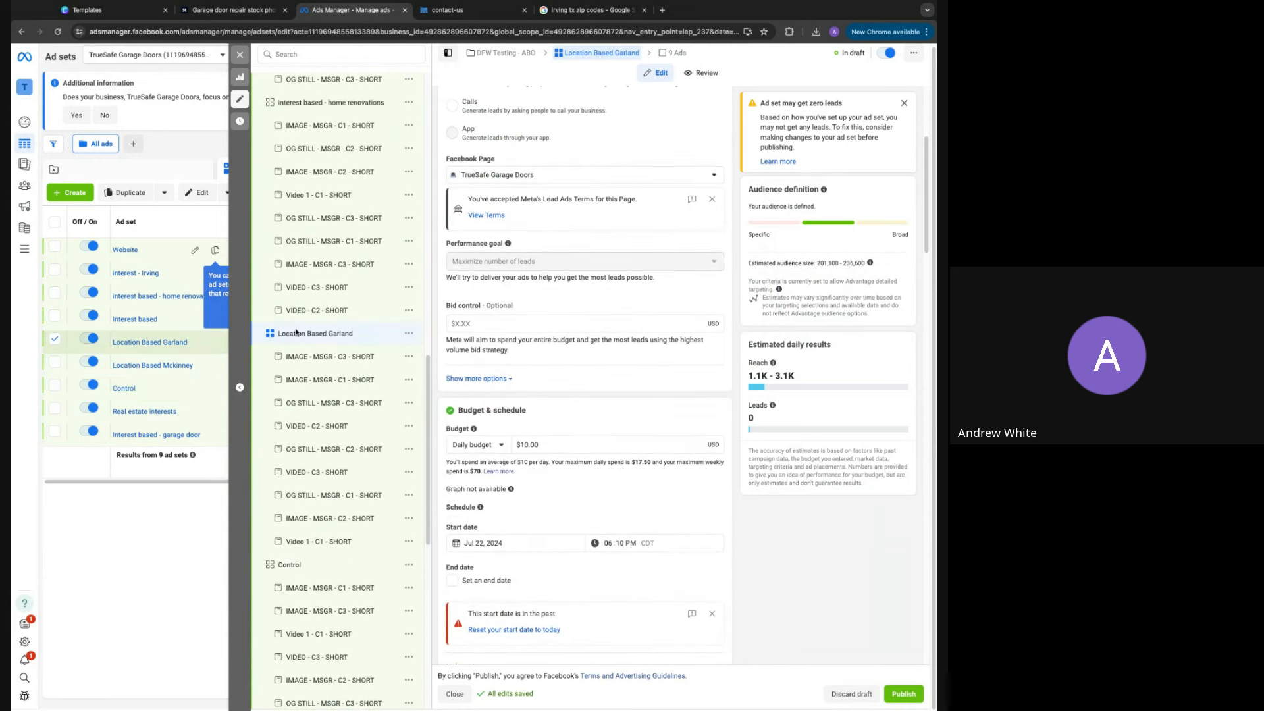
Reset the past start dates of the interest based - home renovations and Interest based - garage door ad sets to today
left_click(336, 174)
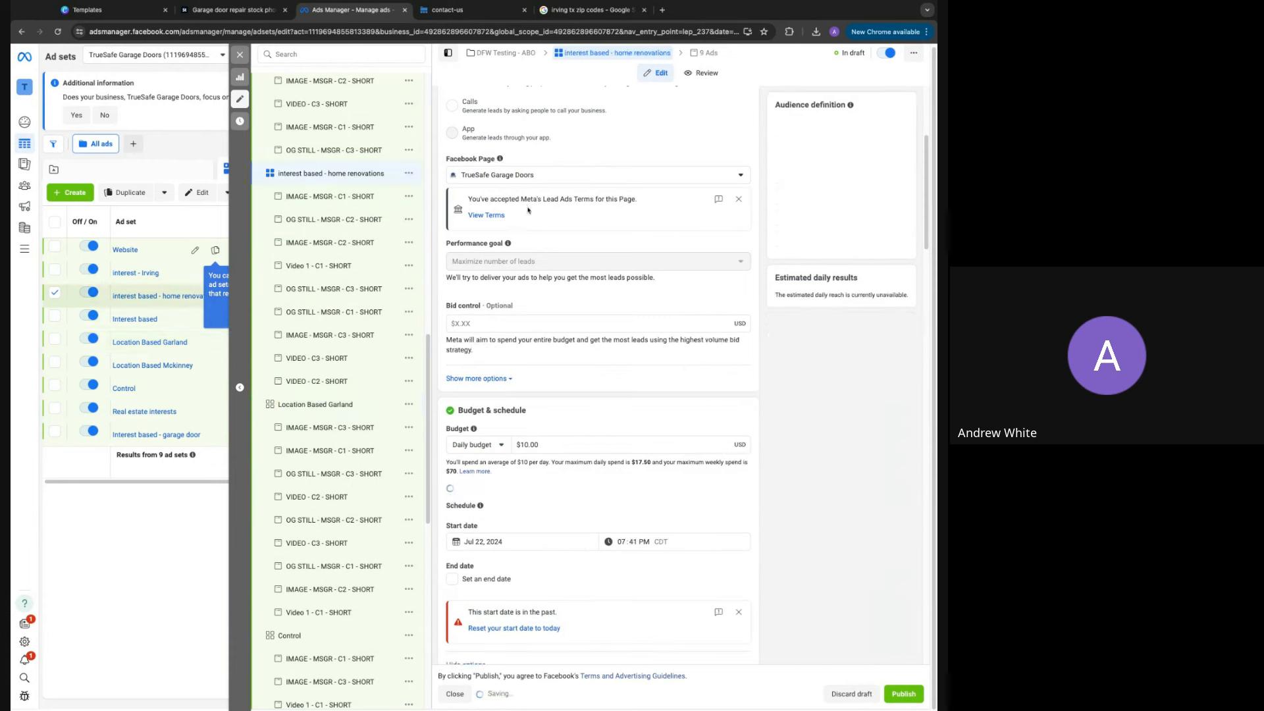
scroll(335, 232, "up", 4)
left_click(329, 197)
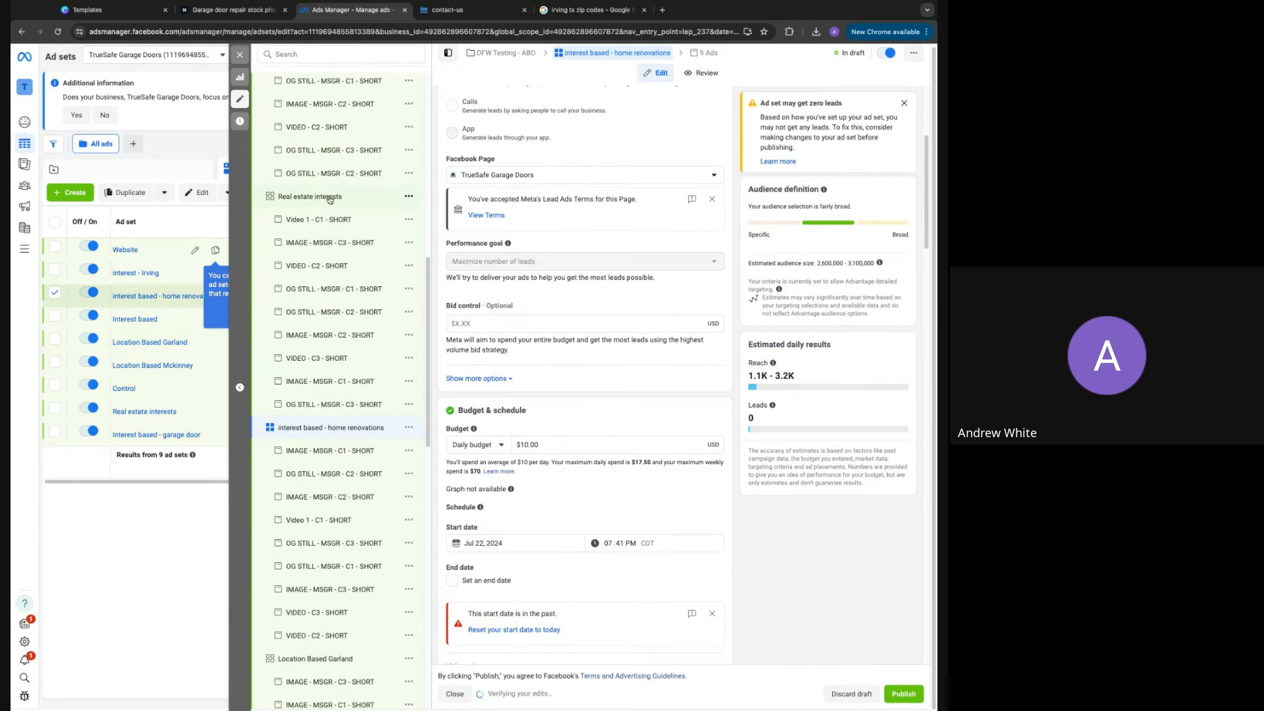
scroll(388, 217, "up", 3)
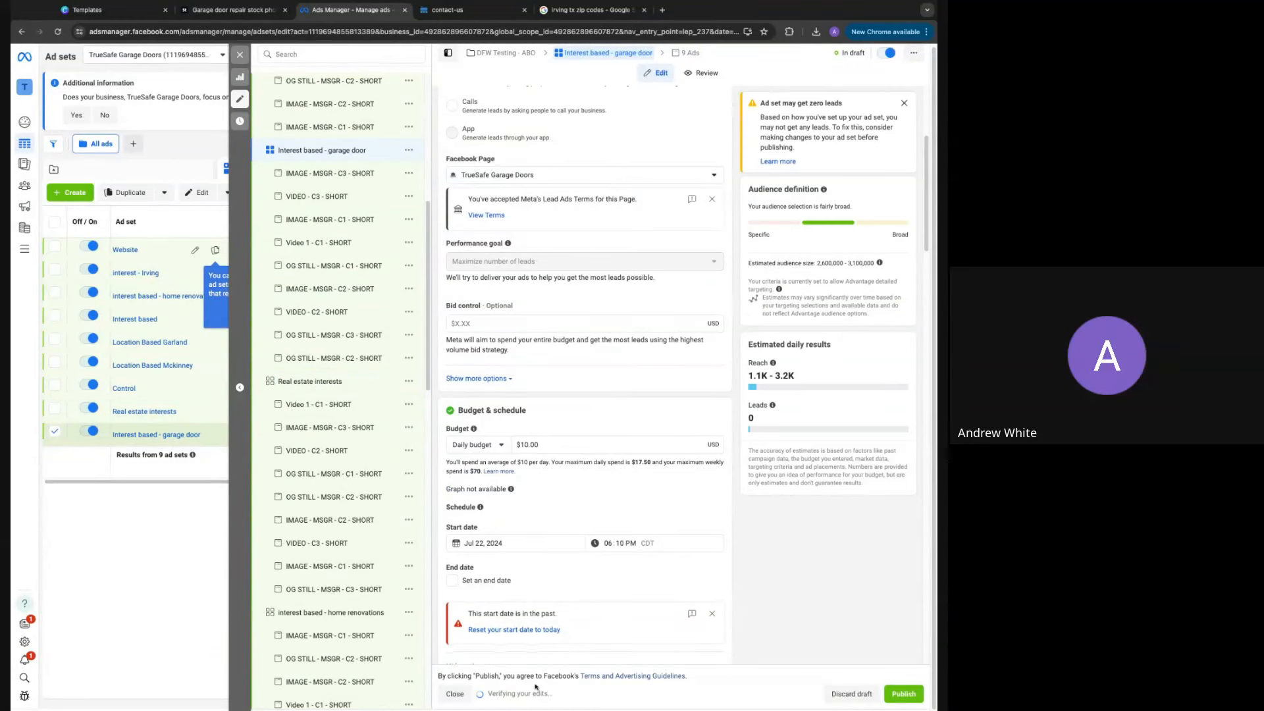
Reset the start dates of the Interest based, Location Based Mckinney and Real estate interests ad sets to today
scroll(356, 197, "up", 6)
left_click(318, 339)
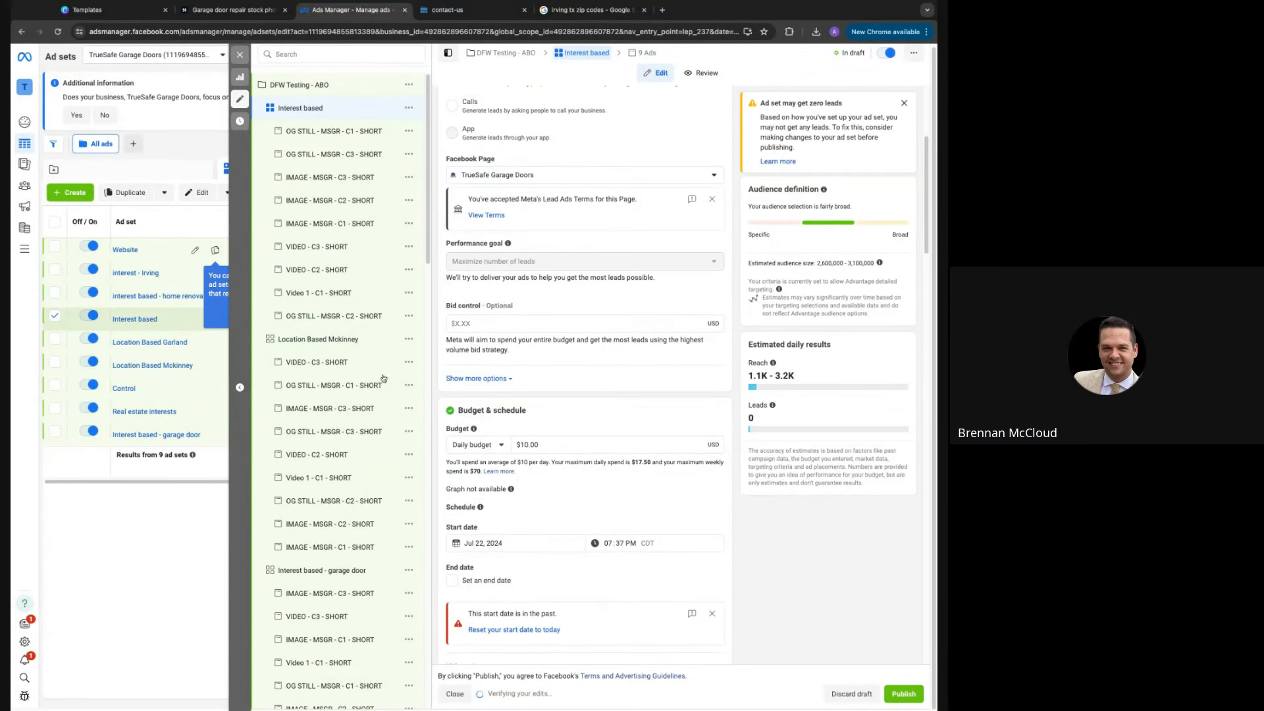
left_click(505, 629)
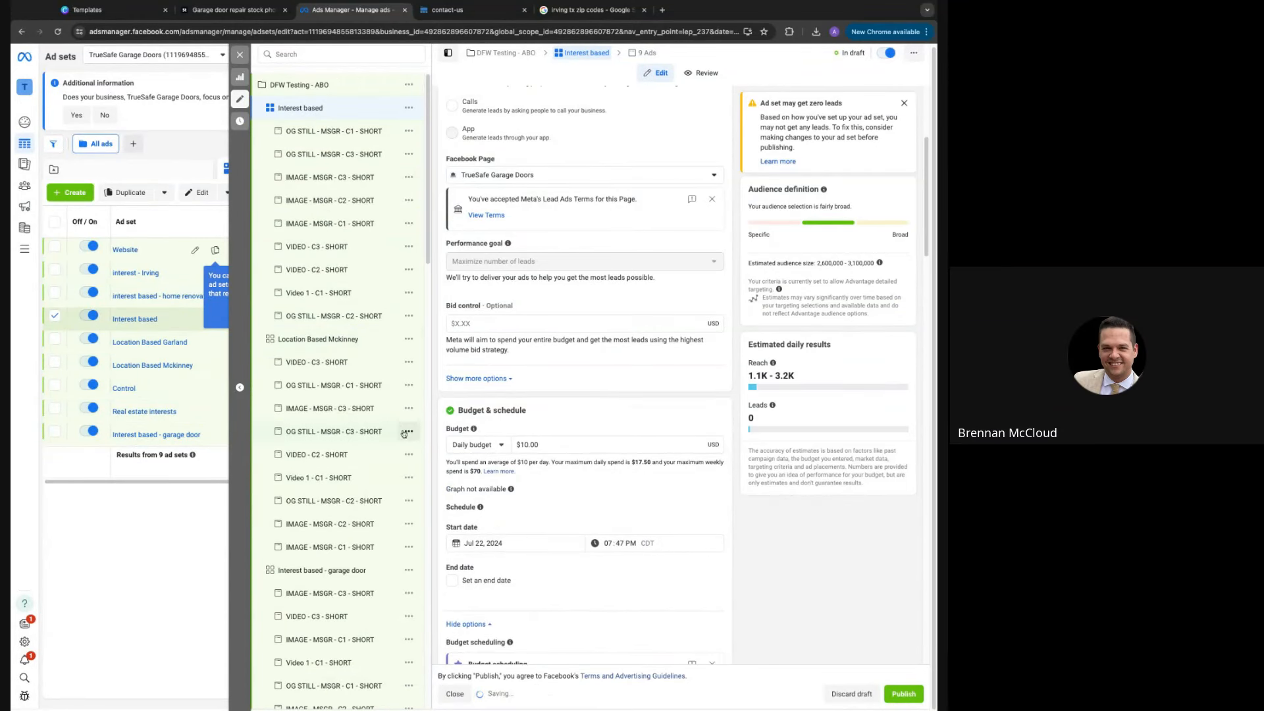
left_click(331, 339)
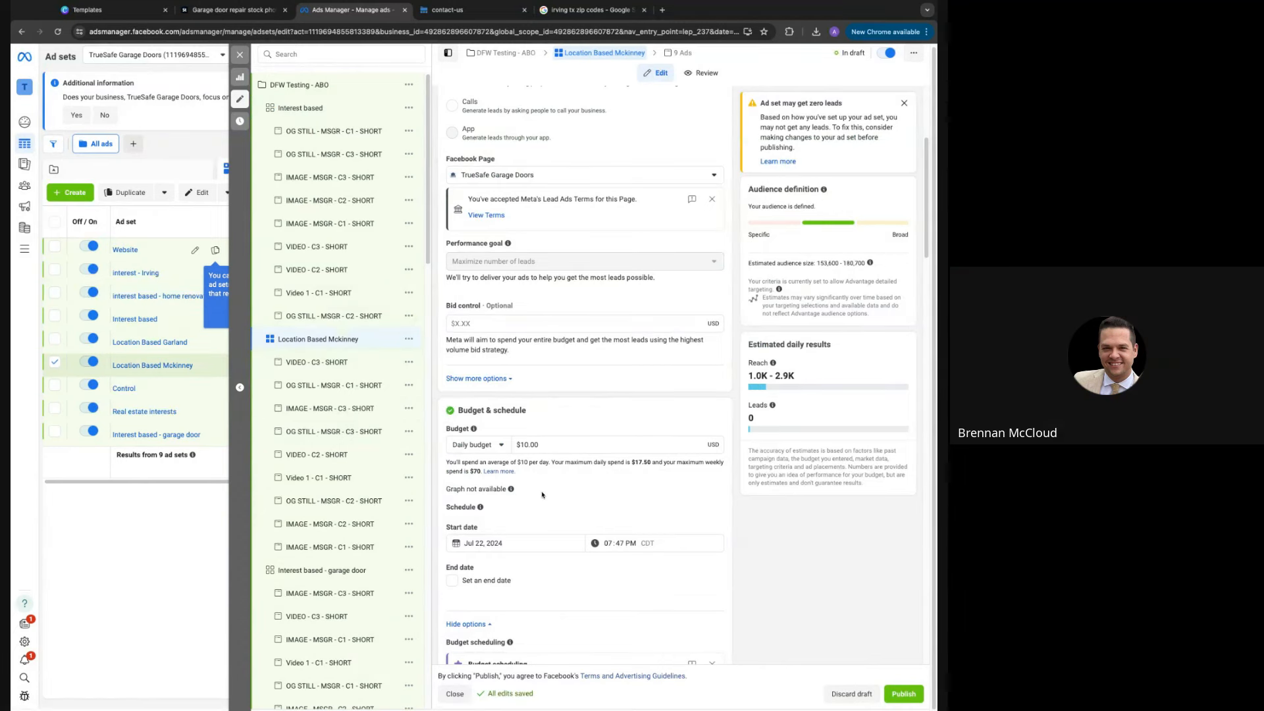
scroll(542, 494, "down", 3)
scroll(353, 520, "down", 3)
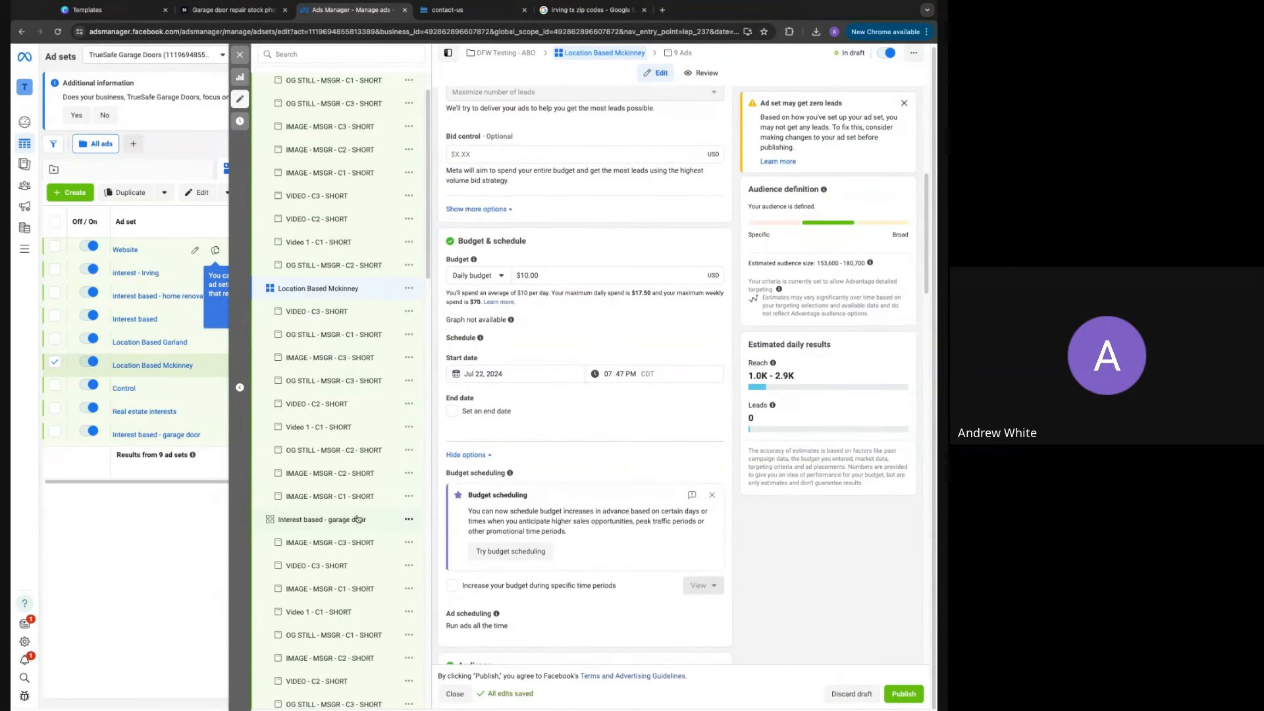
left_click(309, 598)
left_click(498, 288)
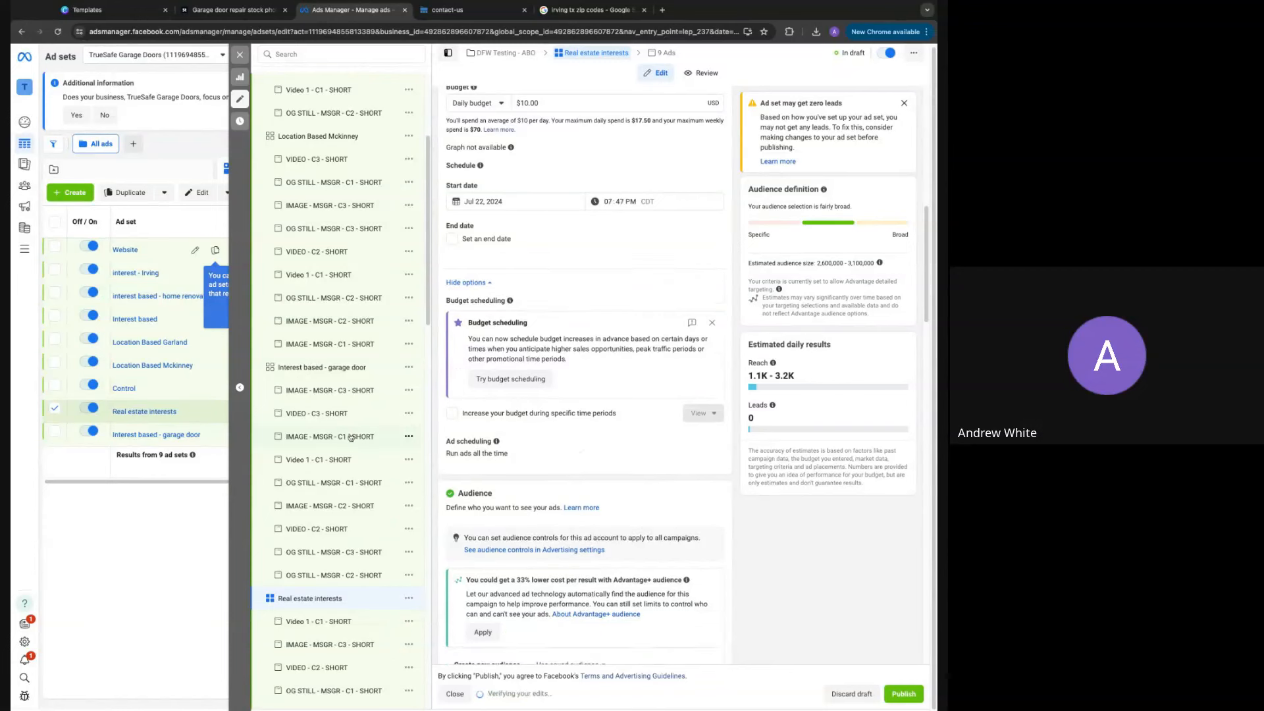
Open the DFW Testing - ABO campaign and publish it with all its ad sets and ads
scroll(361, 500, "down", 3)
scroll(361, 500, "down", 1)
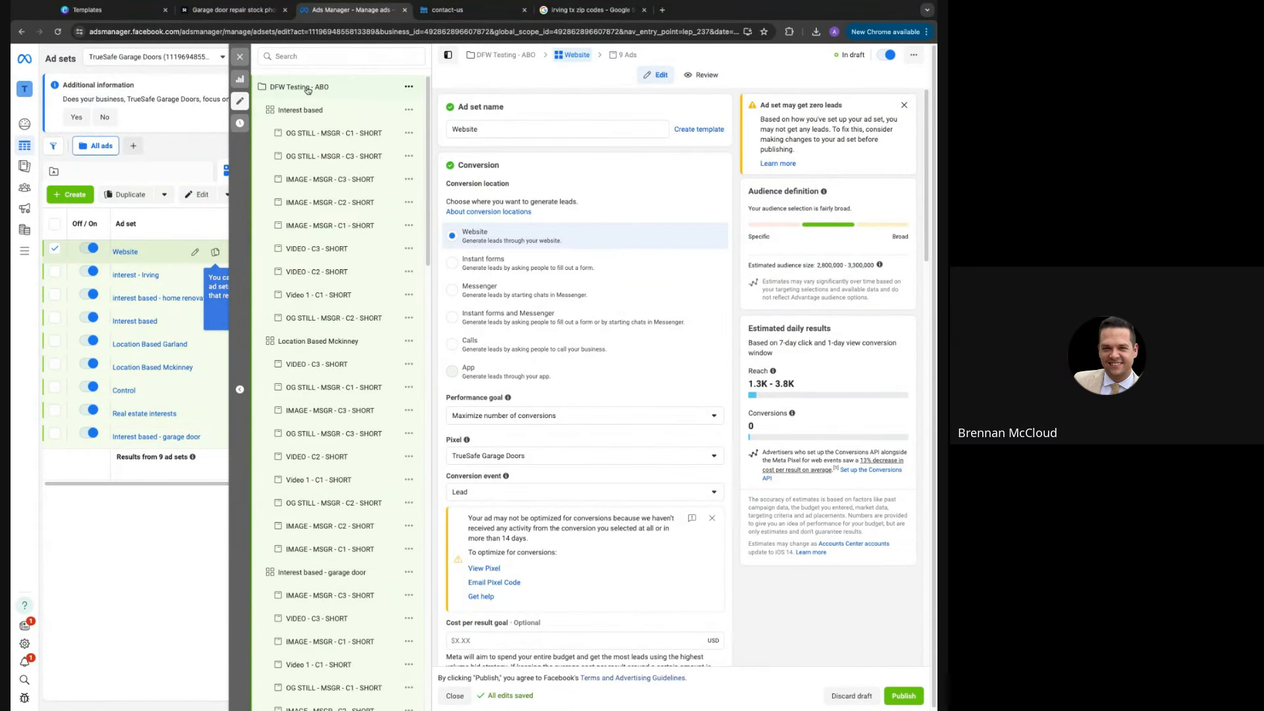
left_click(307, 88)
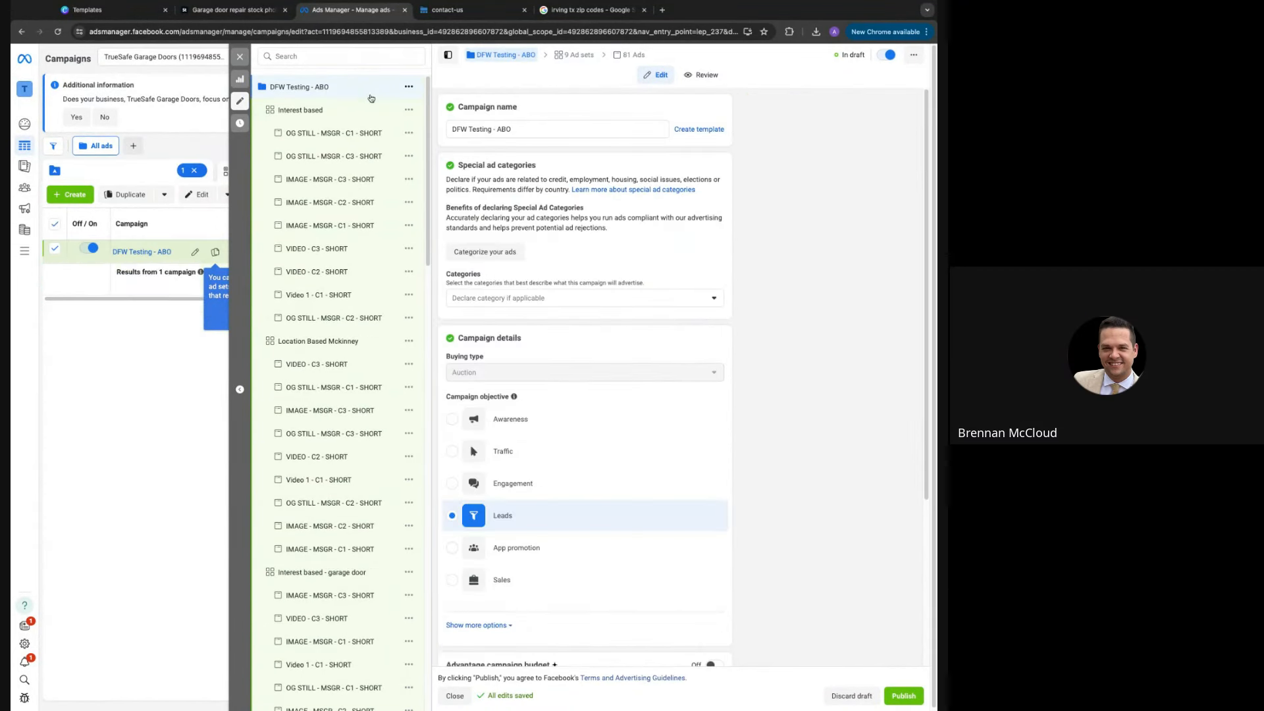
left_click(903, 696)
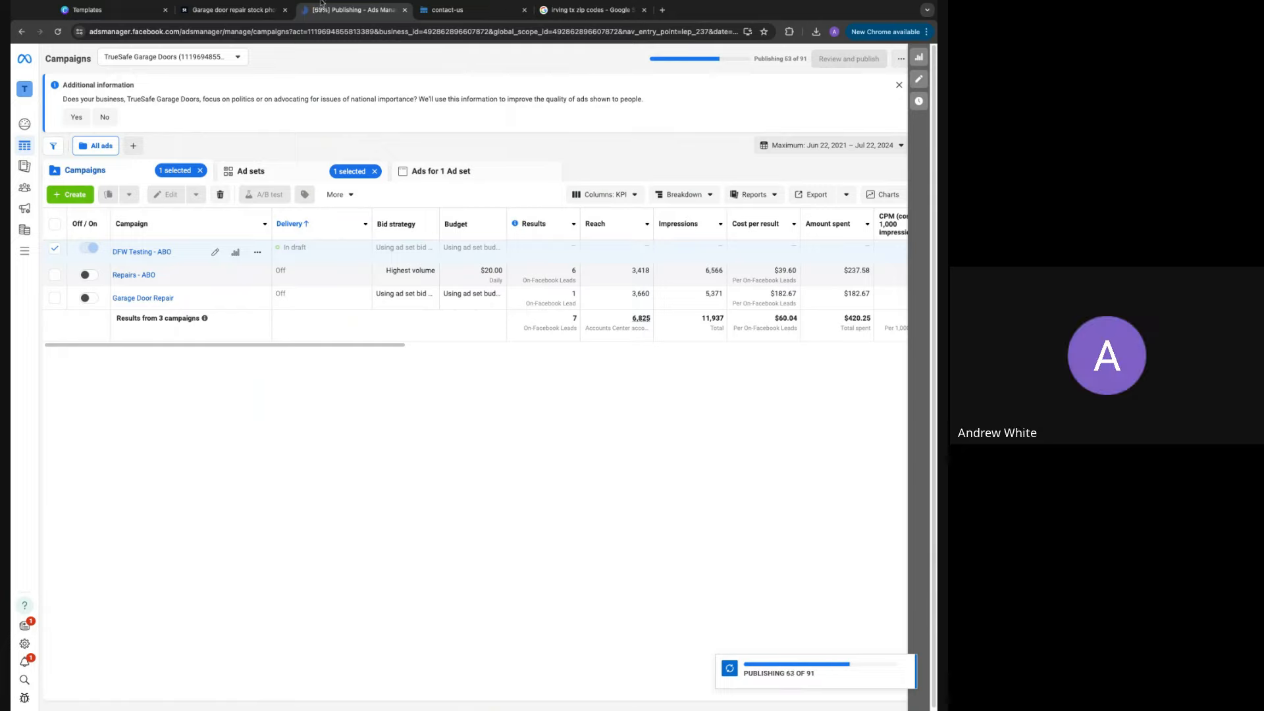
Close the Irving ZIP code search page and open app.solarengines.io in a new browser tab
left_click(592, 10)
left_click(644, 10)
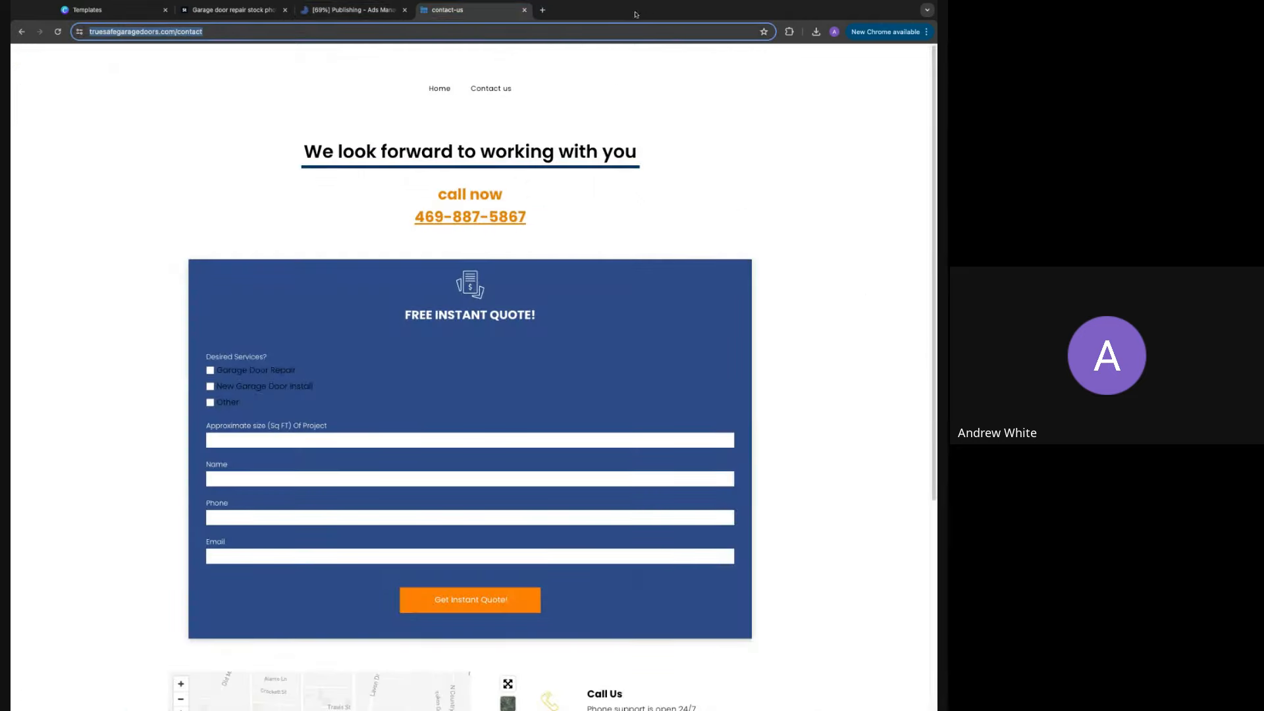
left_click(541, 10)
type("app")
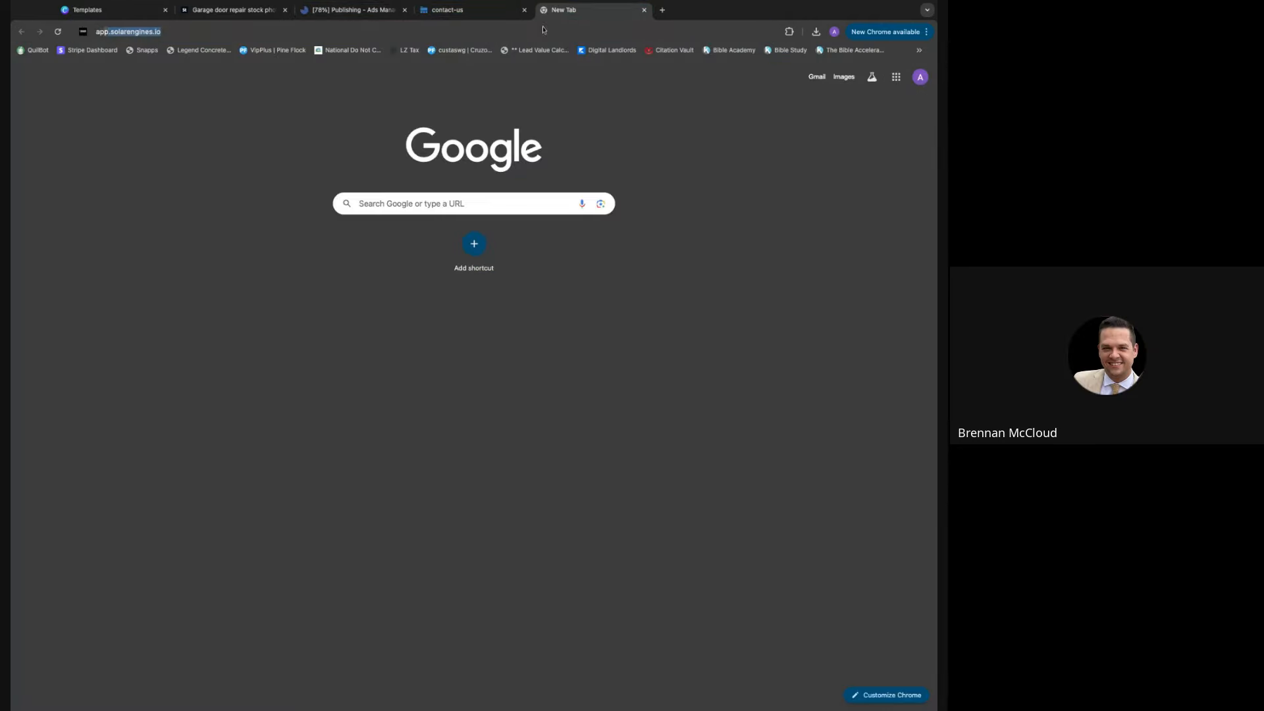
key("Return")
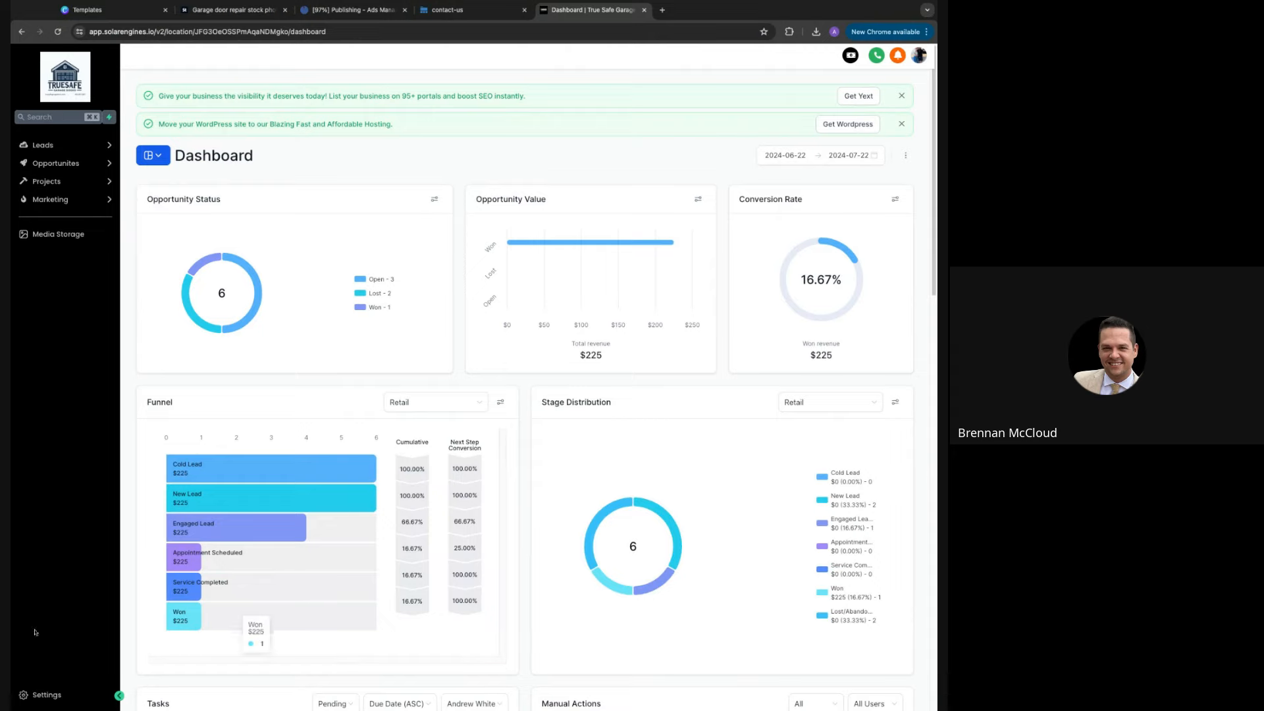
Add app.truesafegaragedoors.com as the branded domain in the business profile settings and copy its required CNAME value
left_click(44, 695)
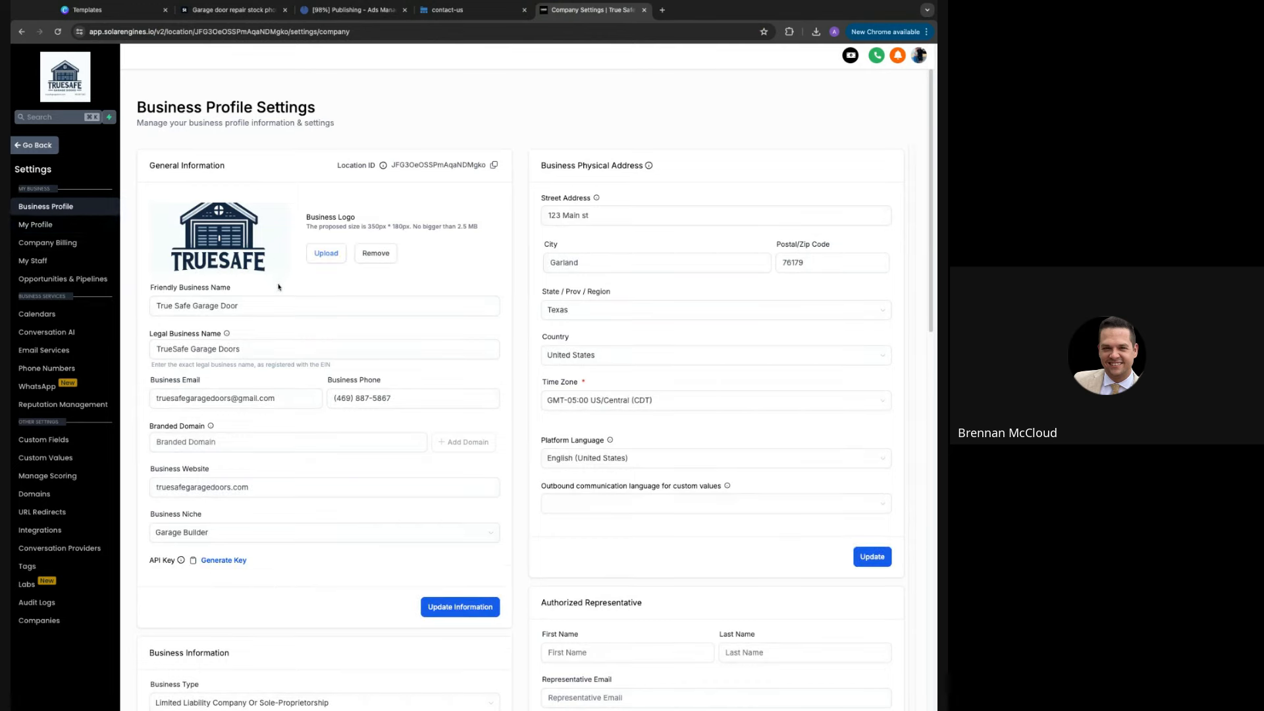
left_click(226, 447)
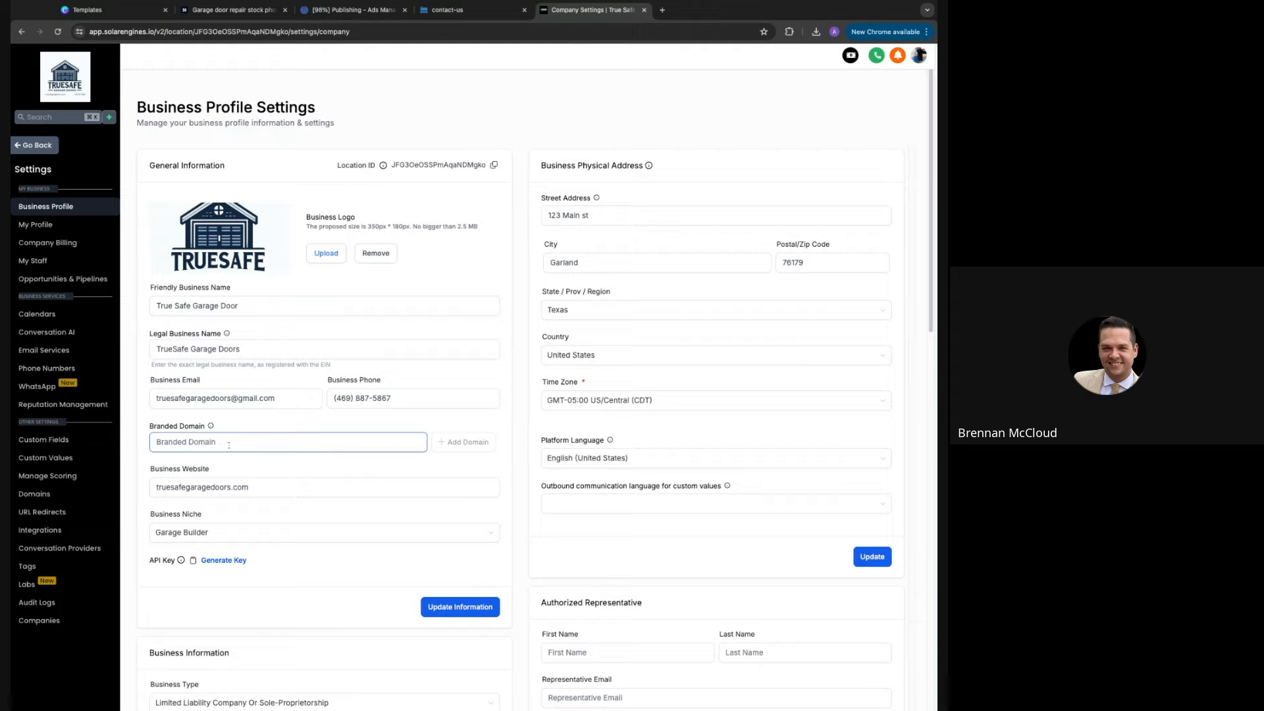
type("app.truesafegaragedoors.com")
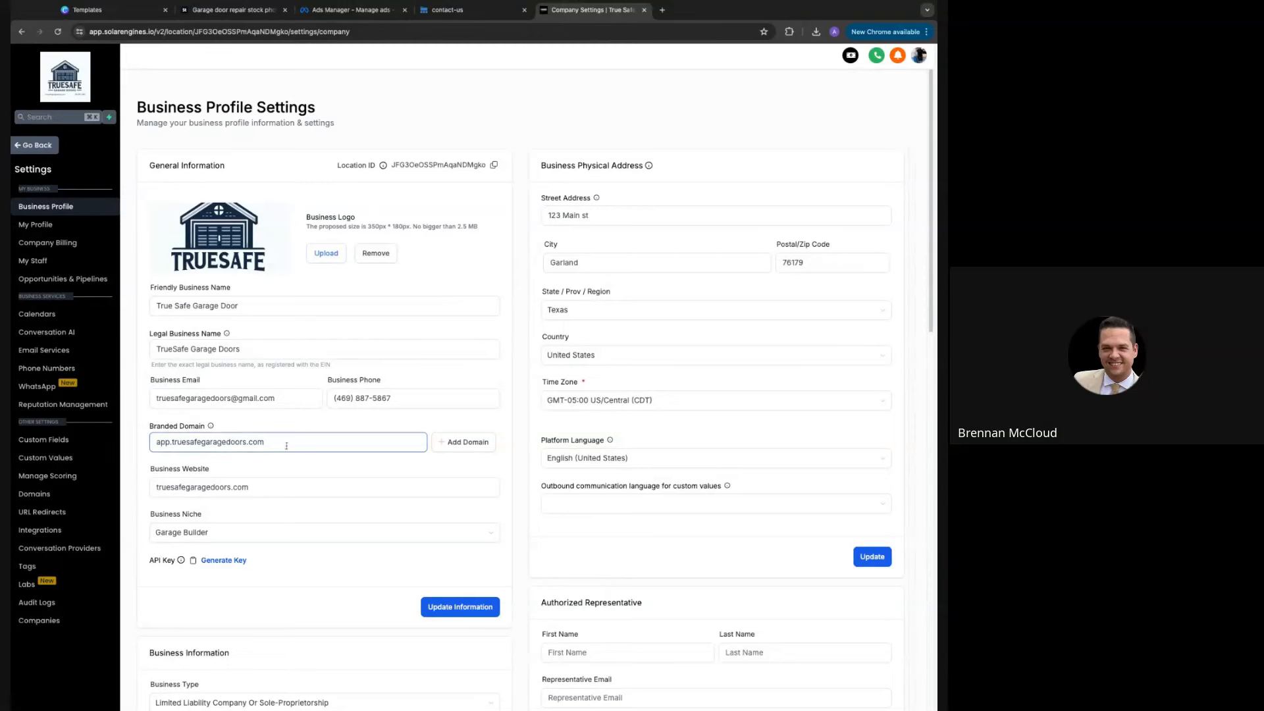
left_click(464, 442)
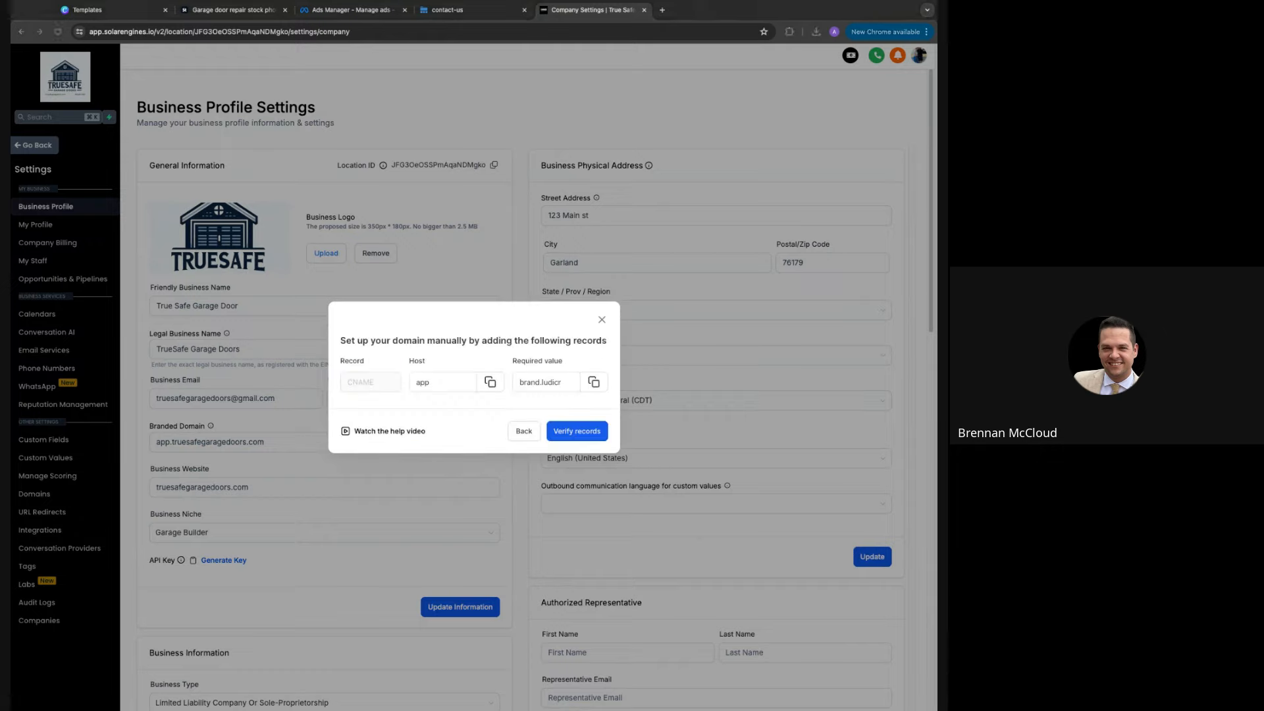
left_click_drag(460, 340, 545, 340)
left_click(567, 339)
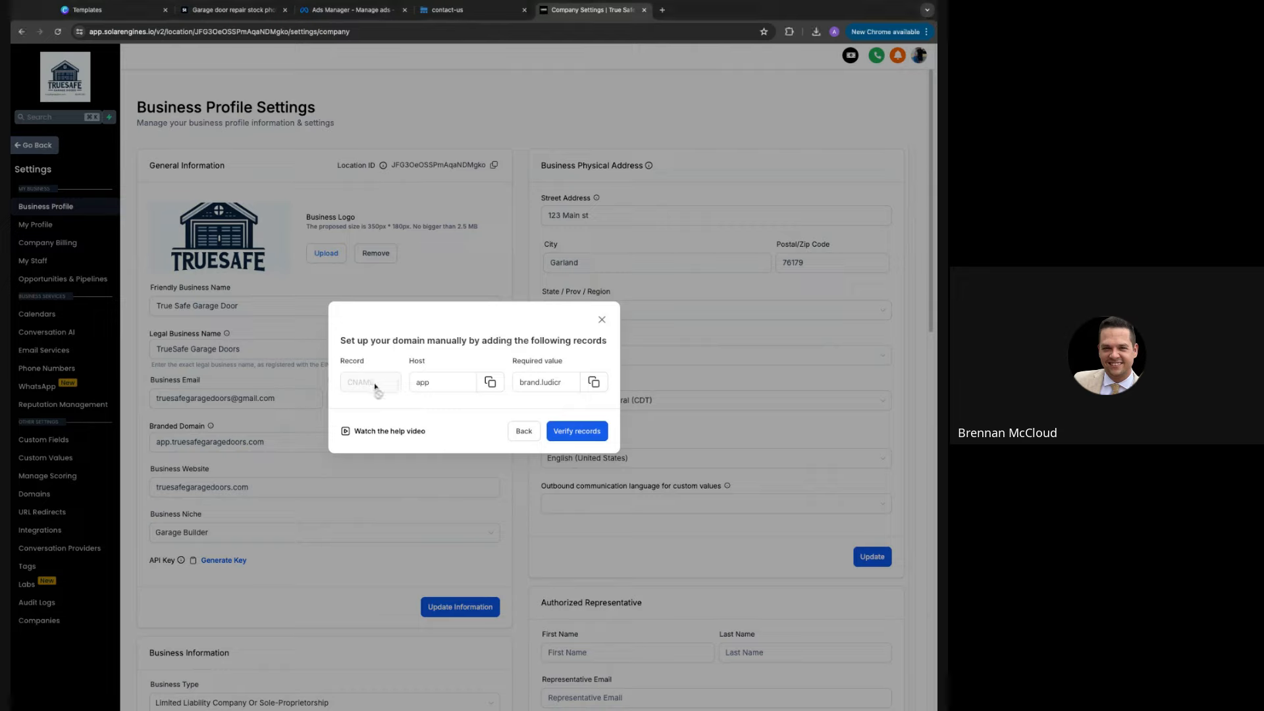
left_click(594, 383)
Open Namecheap in a new browser tab, sign in, and open the advanced DNS settings of truesafegaragedoors.com
left_click(662, 10)
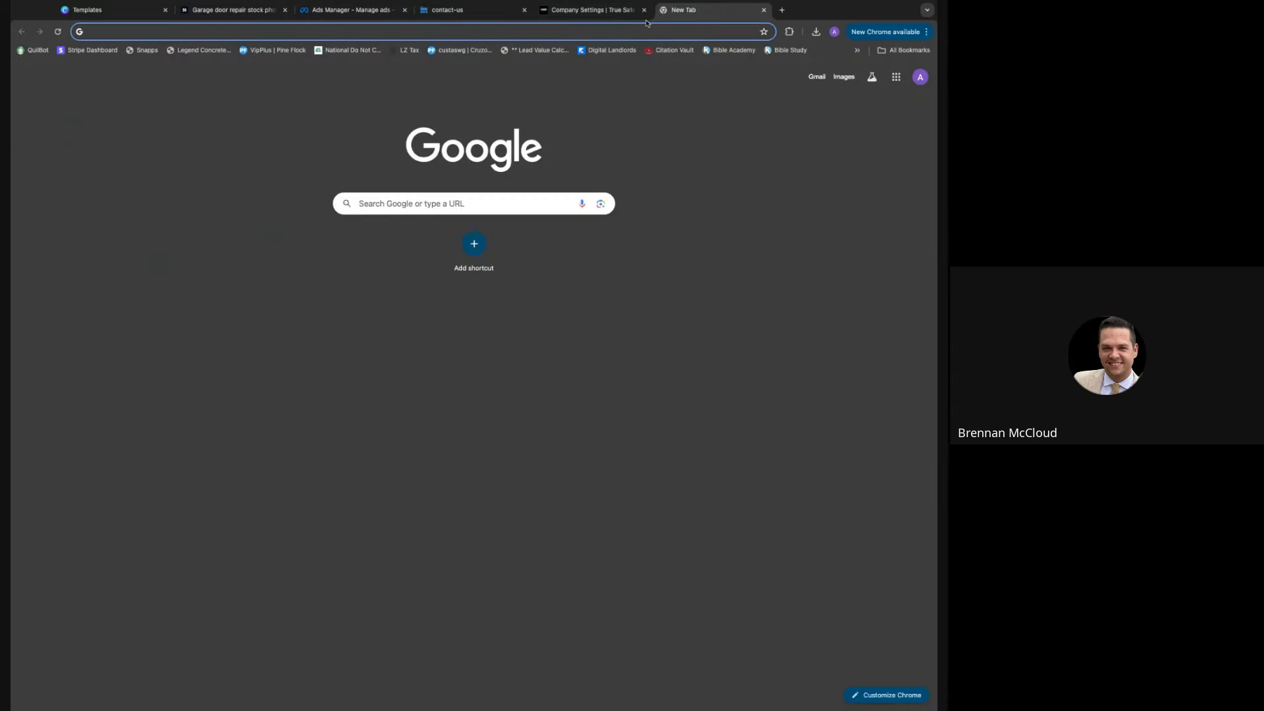
type("nae")
type("me")
key("Return")
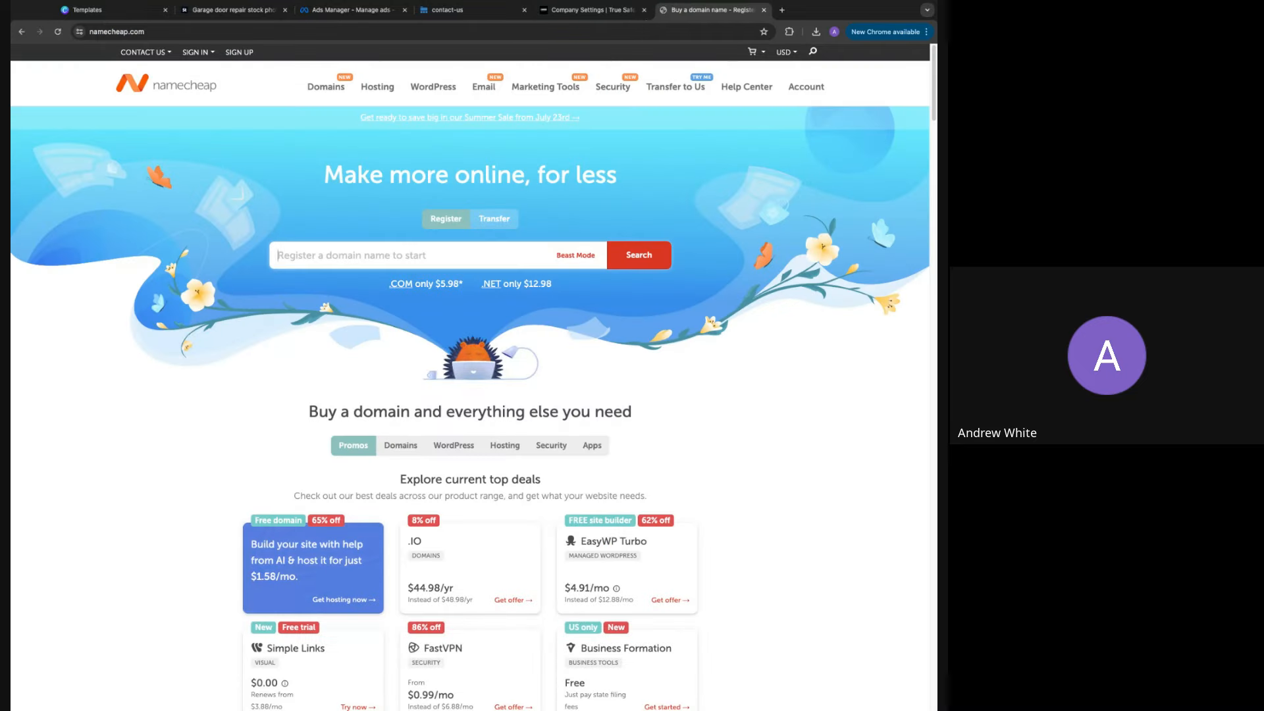
left_click(197, 52)
left_click(210, 88)
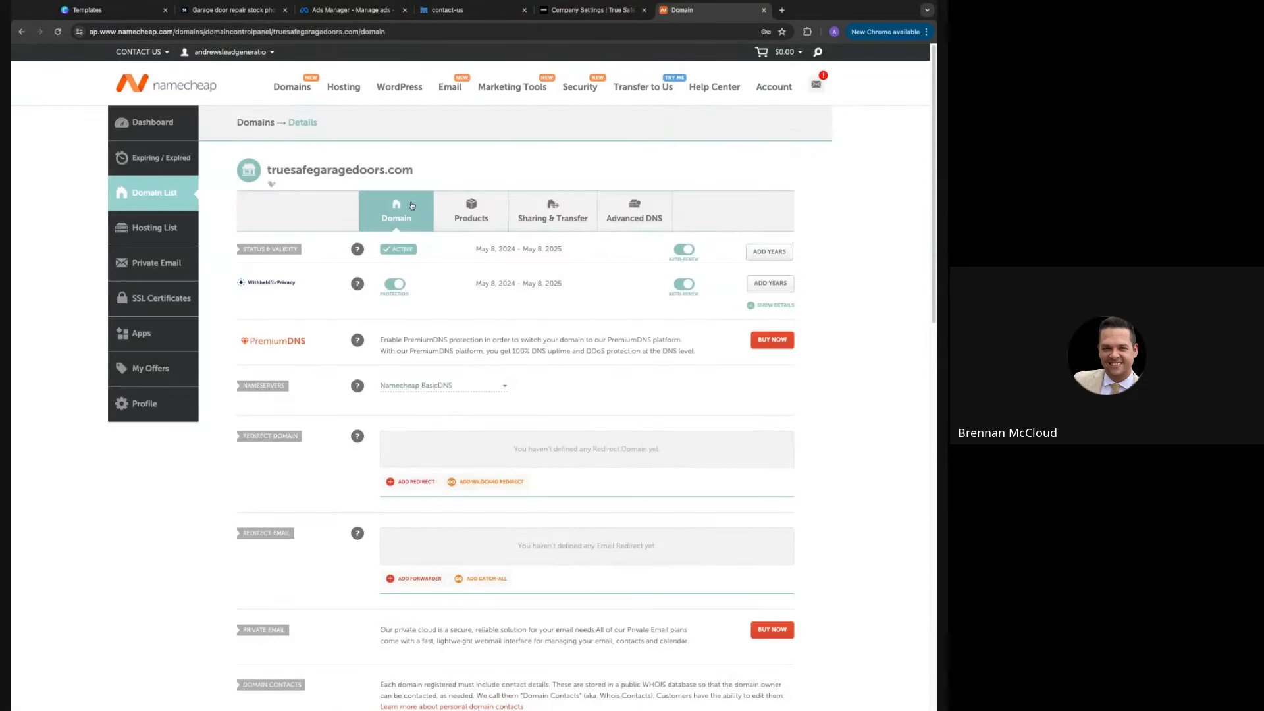
left_click(624, 218)
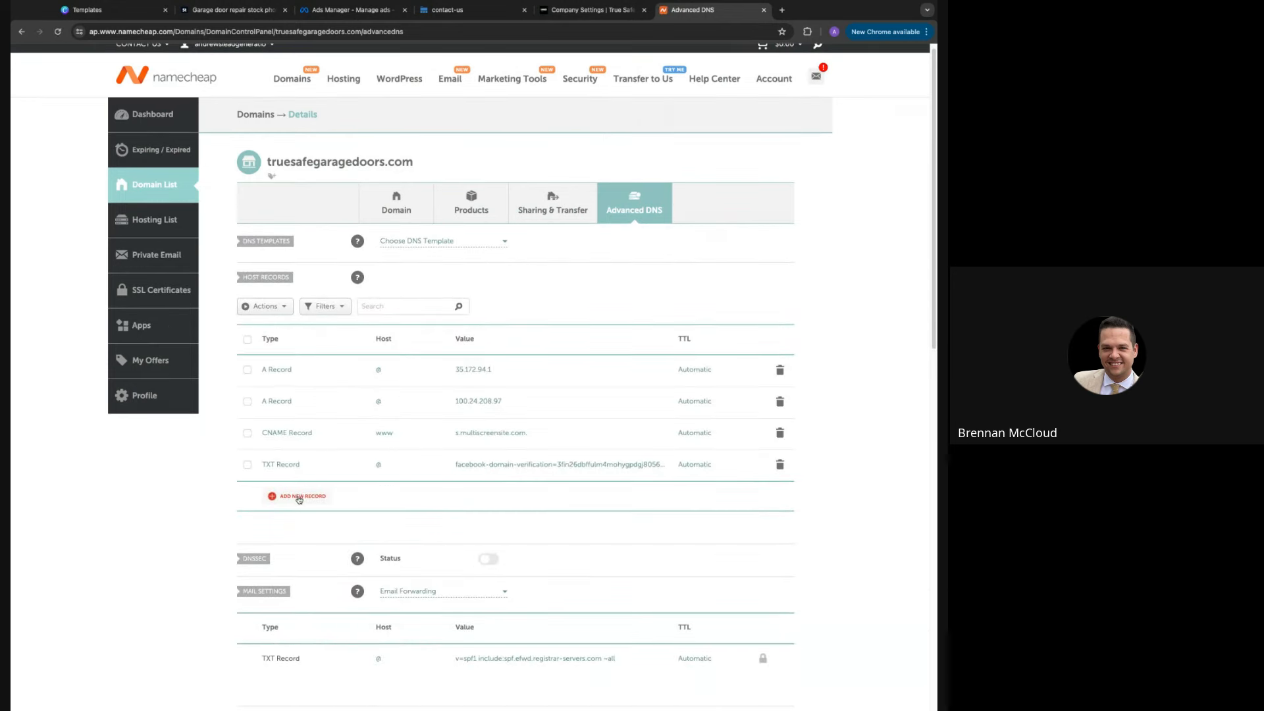
Add and save a CNAME host record with host app and target brand.ludicrous.cloud
left_click(299, 499)
left_click(576, 12)
left_click(693, 12)
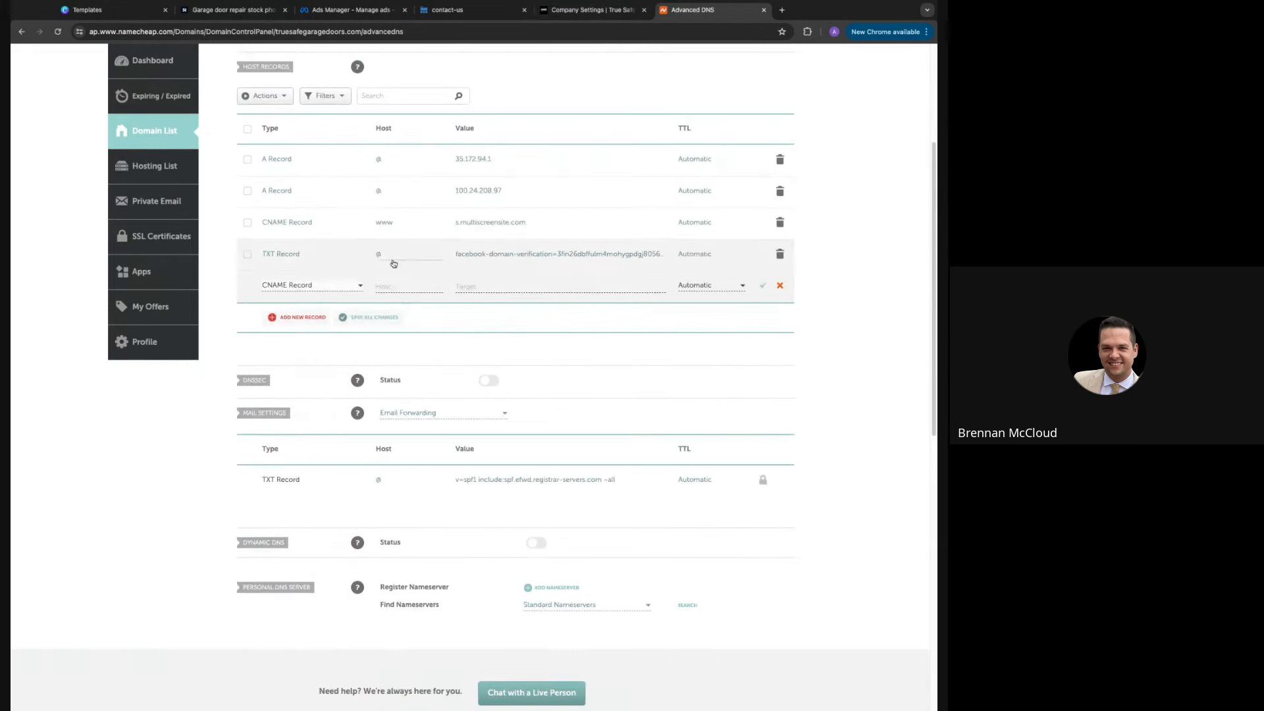
left_click(393, 284)
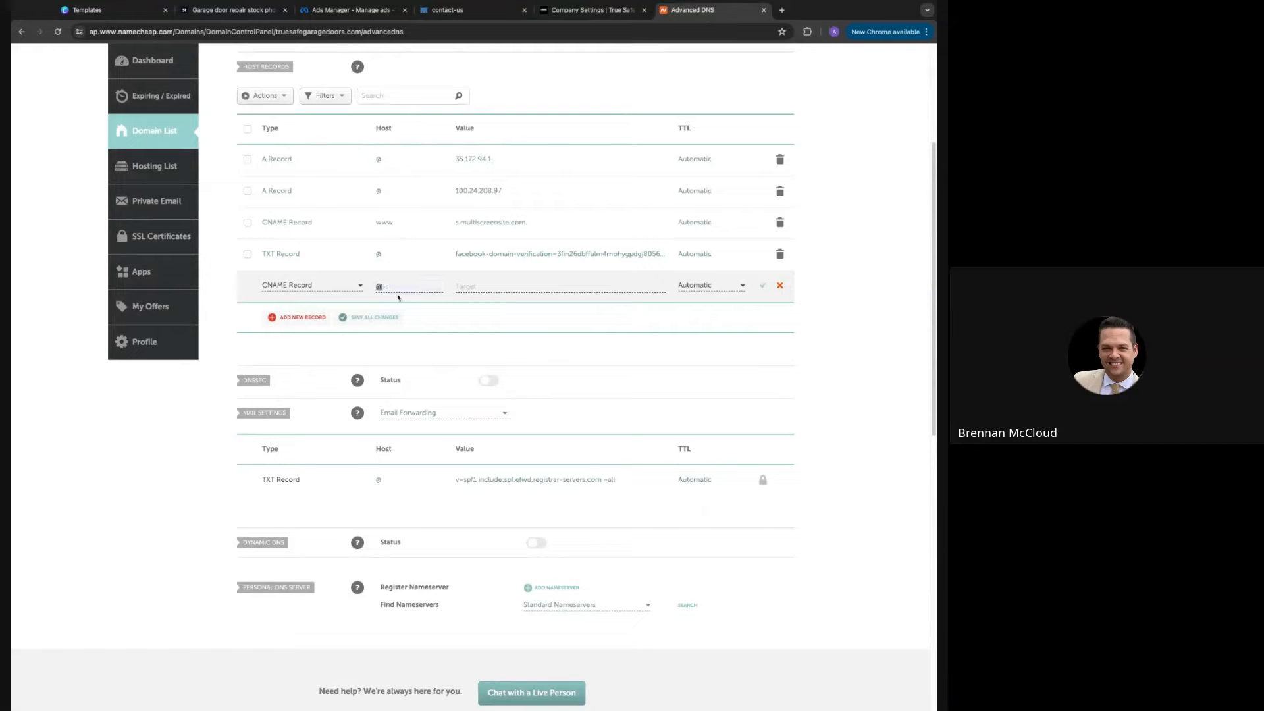
type("app")
left_click(593, 11)
left_click(594, 383)
left_click(688, 12)
left_click(508, 287)
key("ctrl+v")
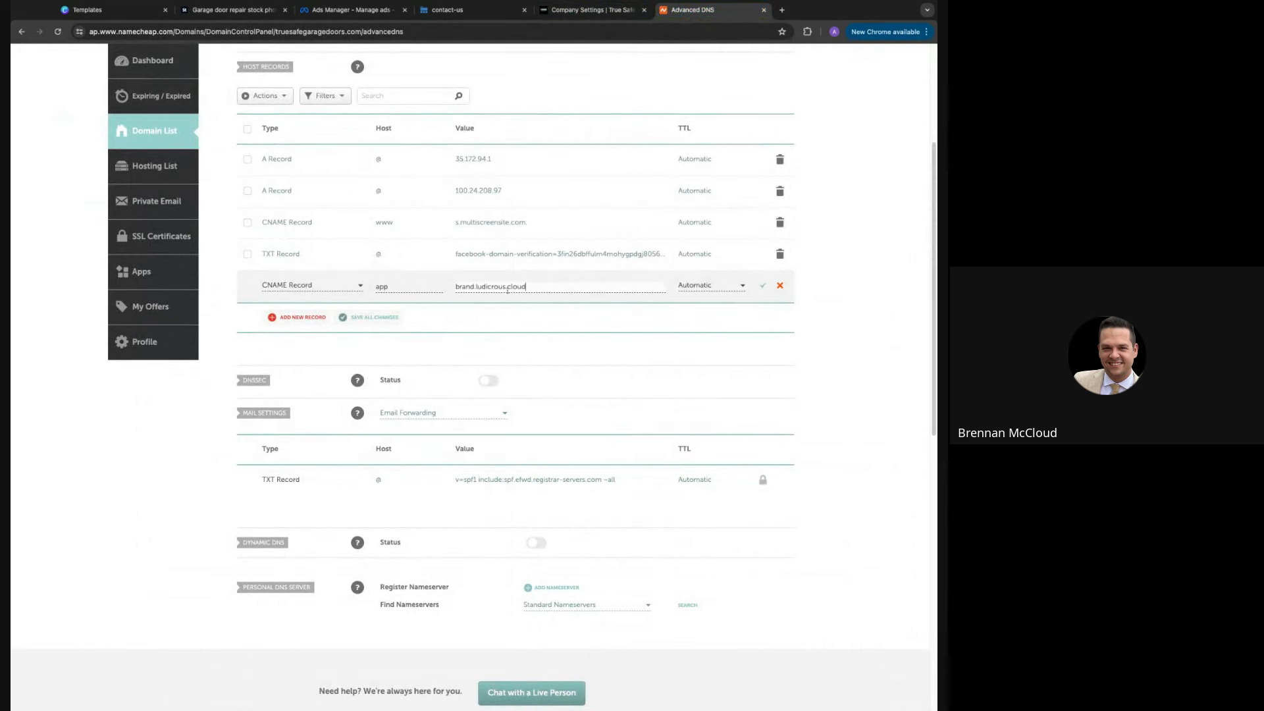
left_click(763, 287)
scroll(429, 267, "up", 3)
Return to the branded domain setup in the business profile and verify the DNS records, retrying if needed
left_click(579, 10)
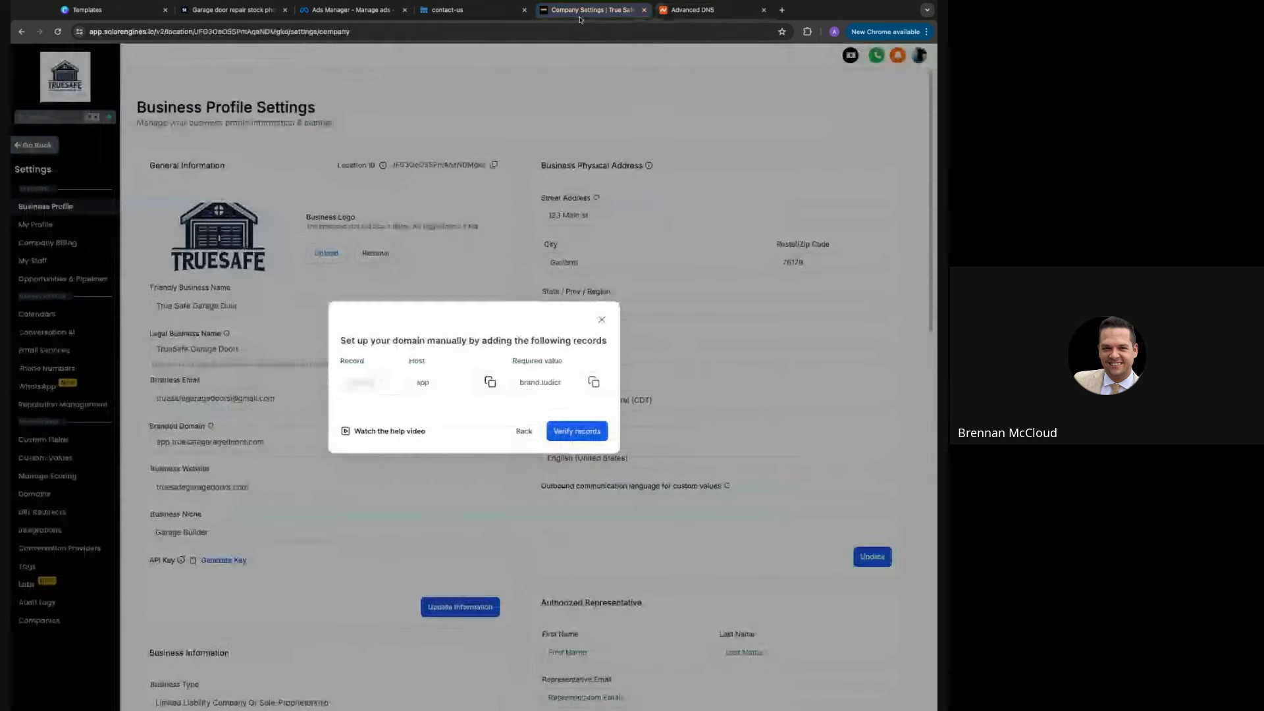
left_click(590, 432)
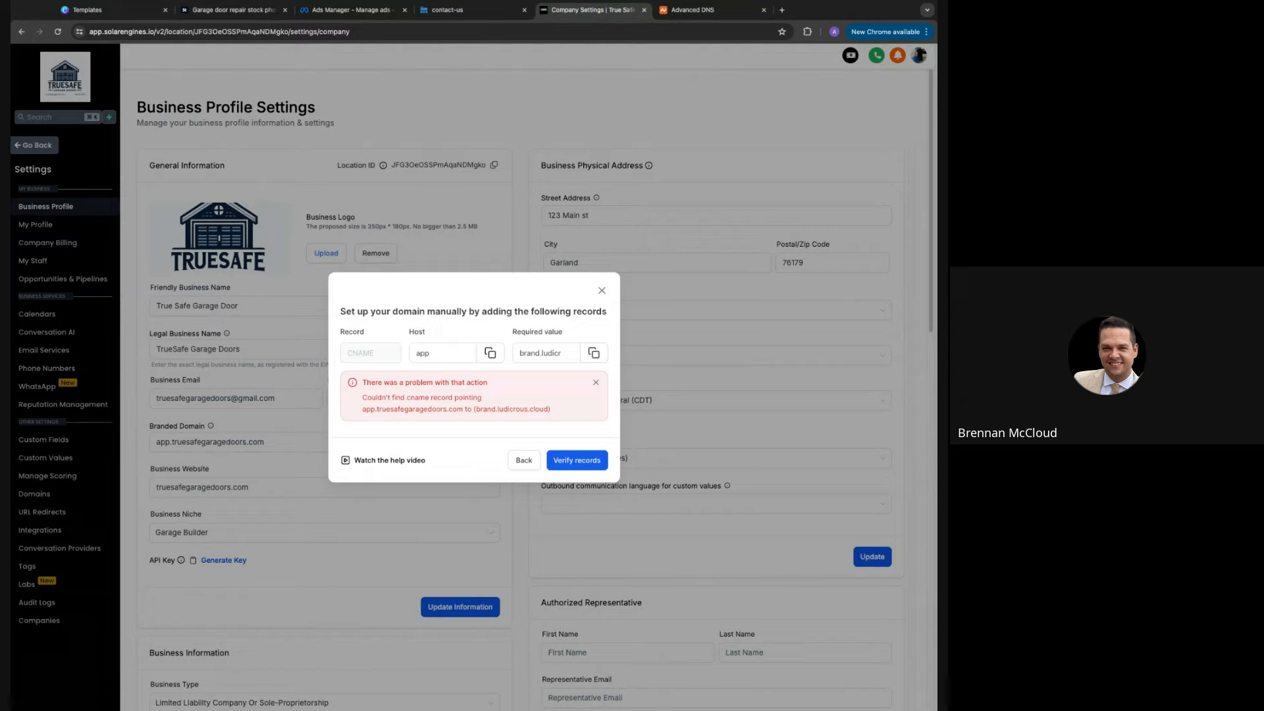
left_click(585, 464)
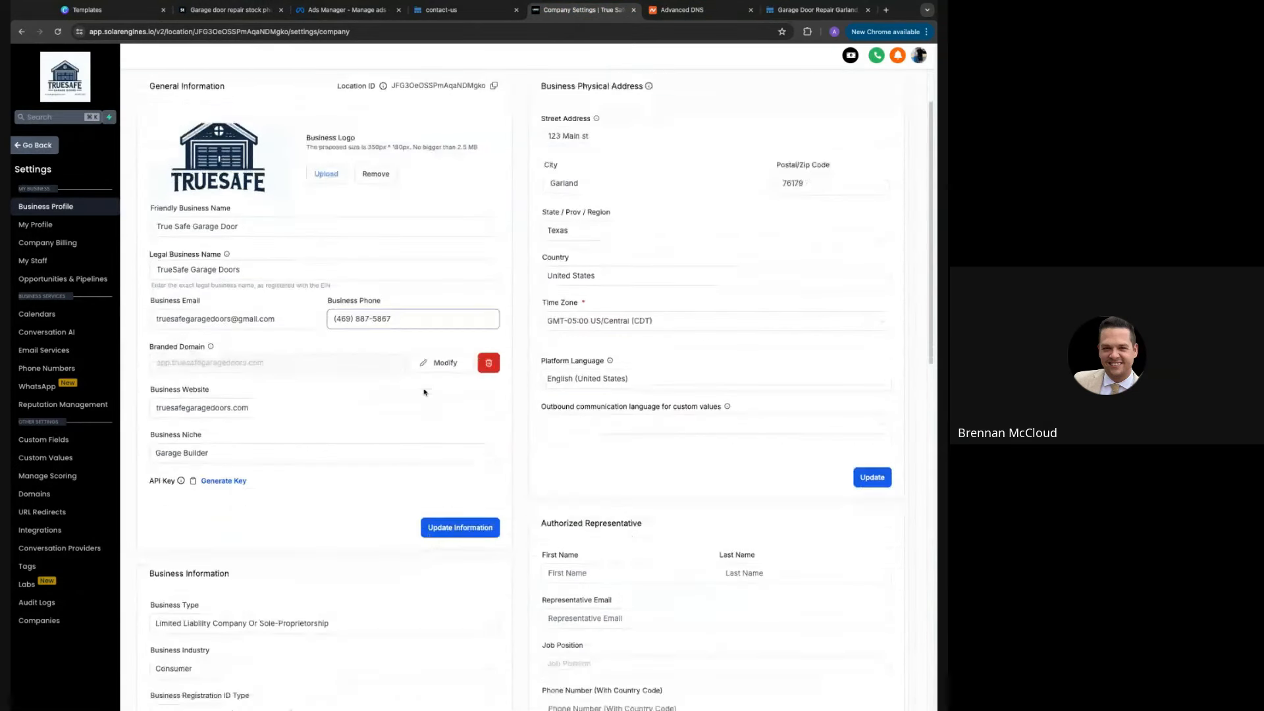
Map the How can we help? field of the Garage Door Repair Short Facebook form to Repair details and save
scroll(430, 429, "down", 3)
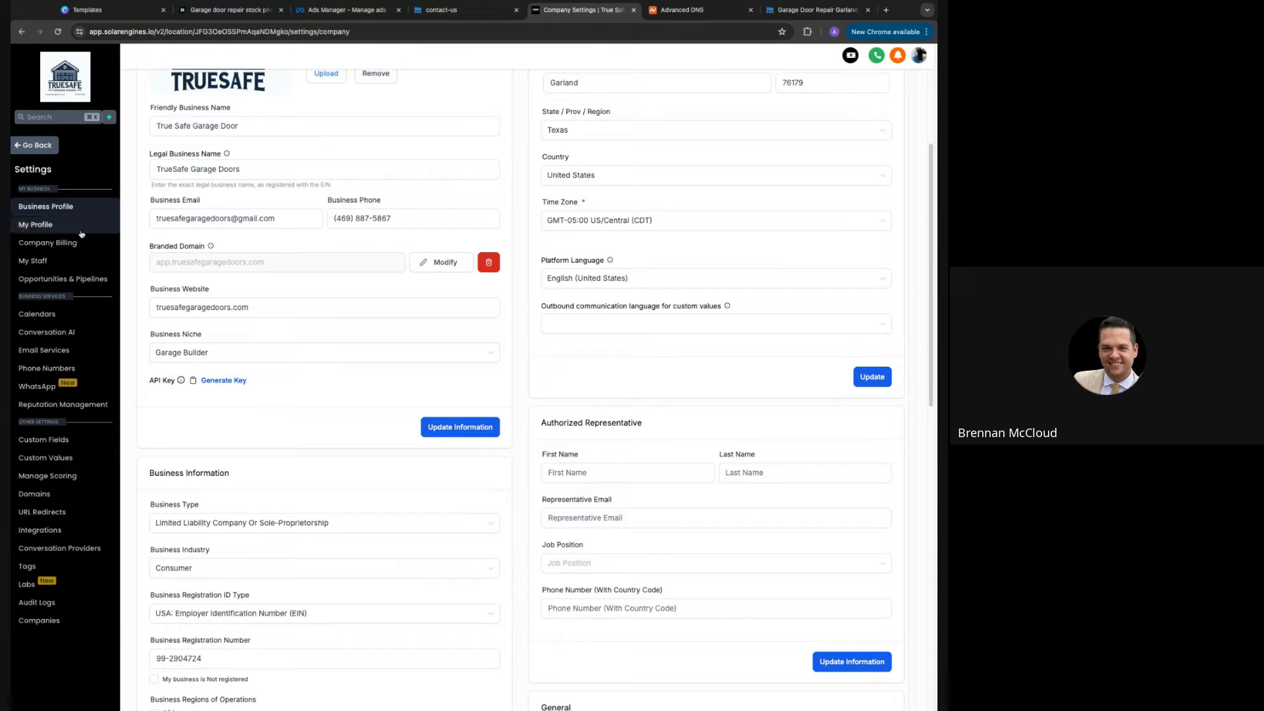
left_click(40, 530)
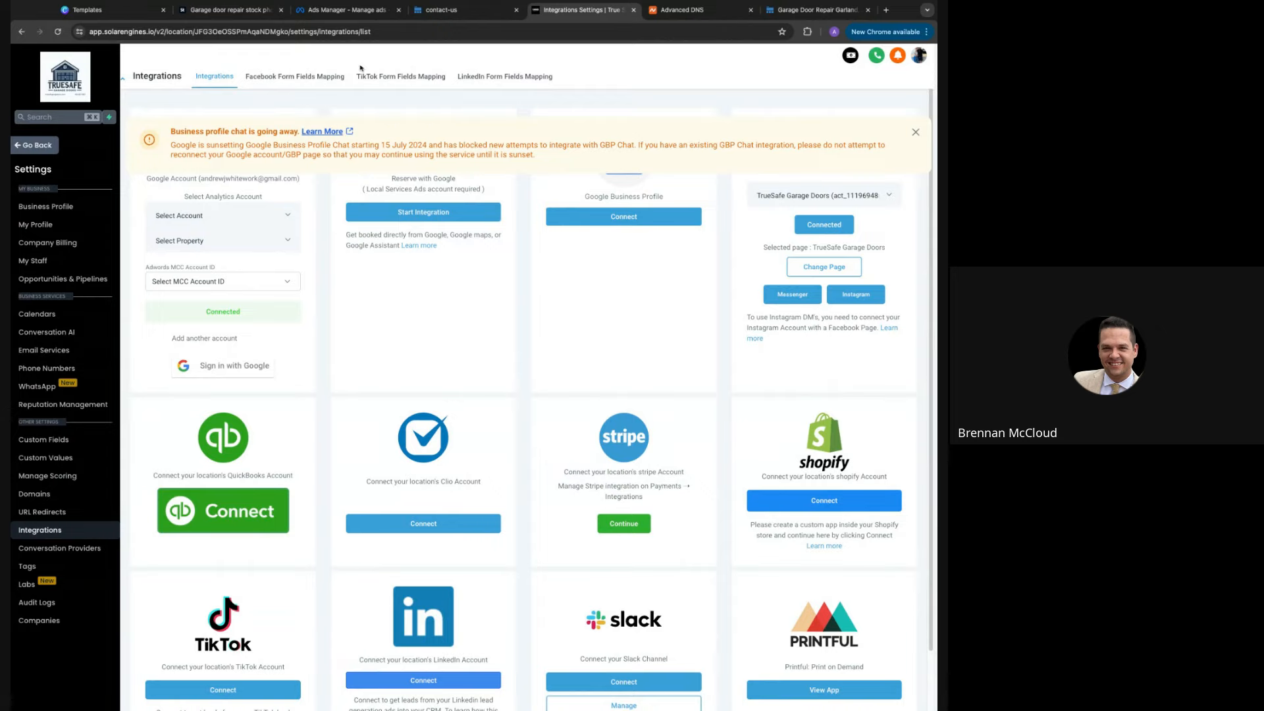
left_click(303, 76)
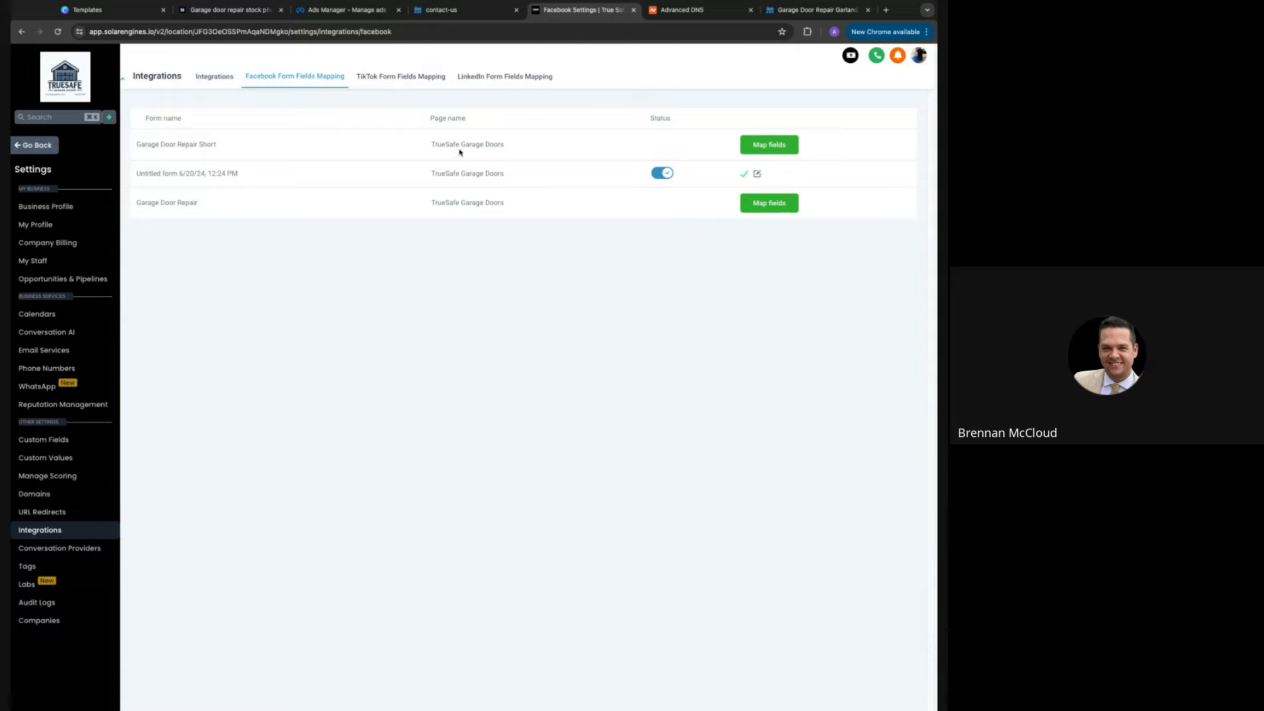
left_click(762, 147)
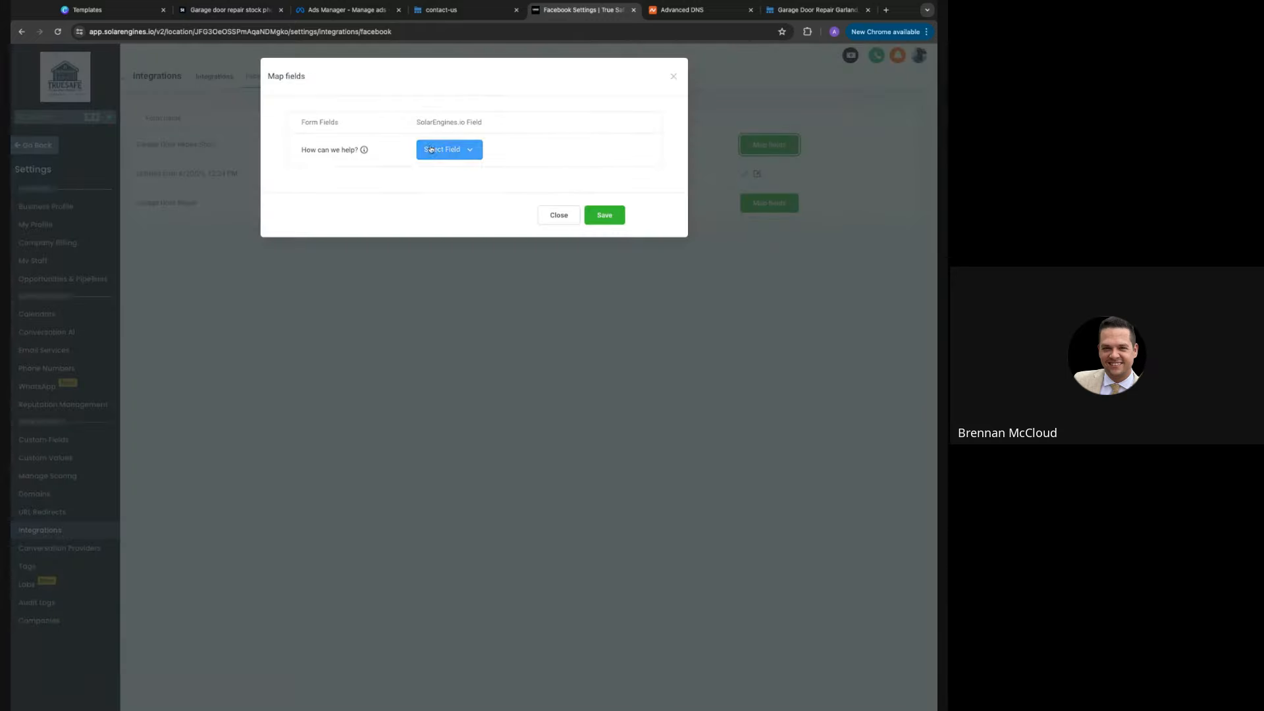
left_click(455, 157)
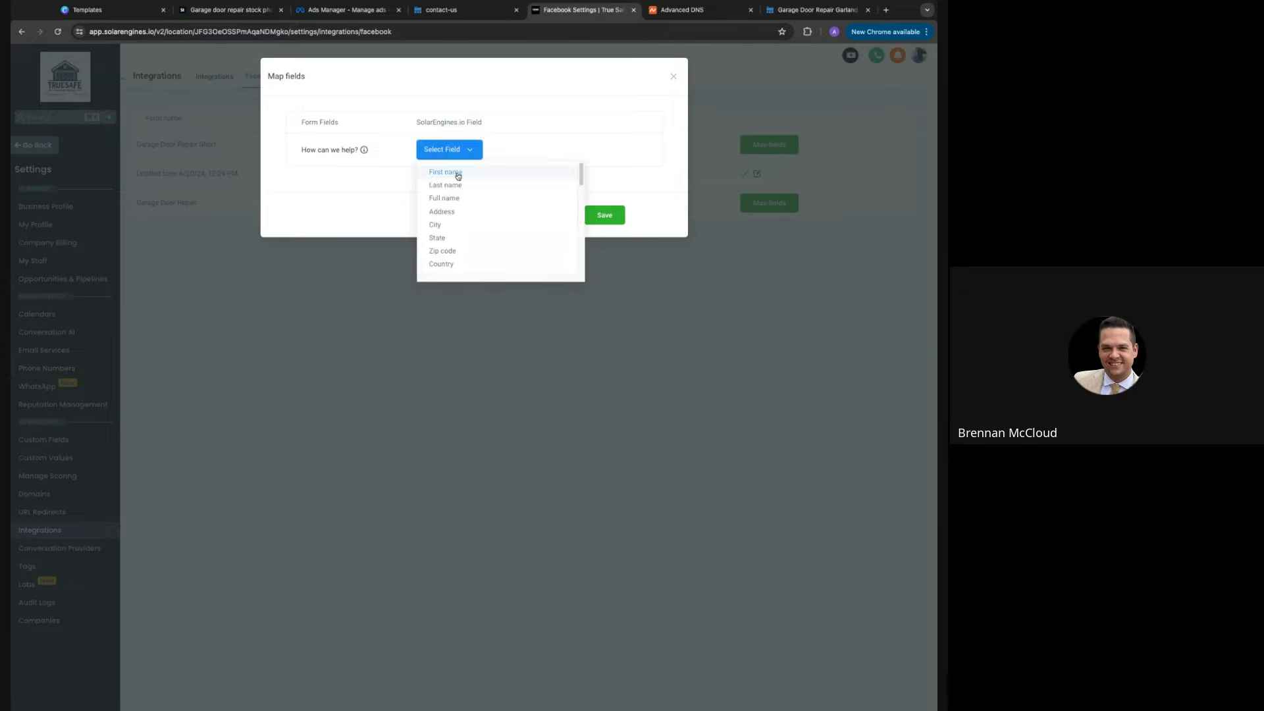
scroll(468, 227, "down", 3)
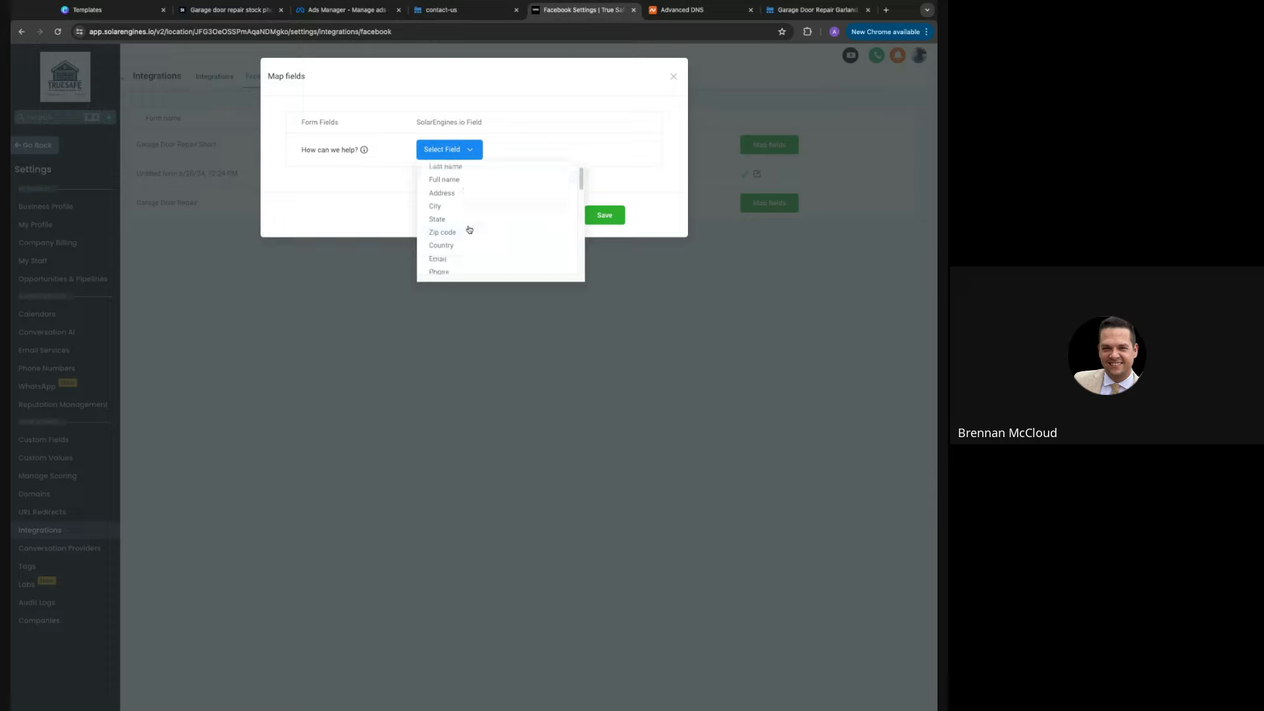
scroll(487, 233, "down", 3)
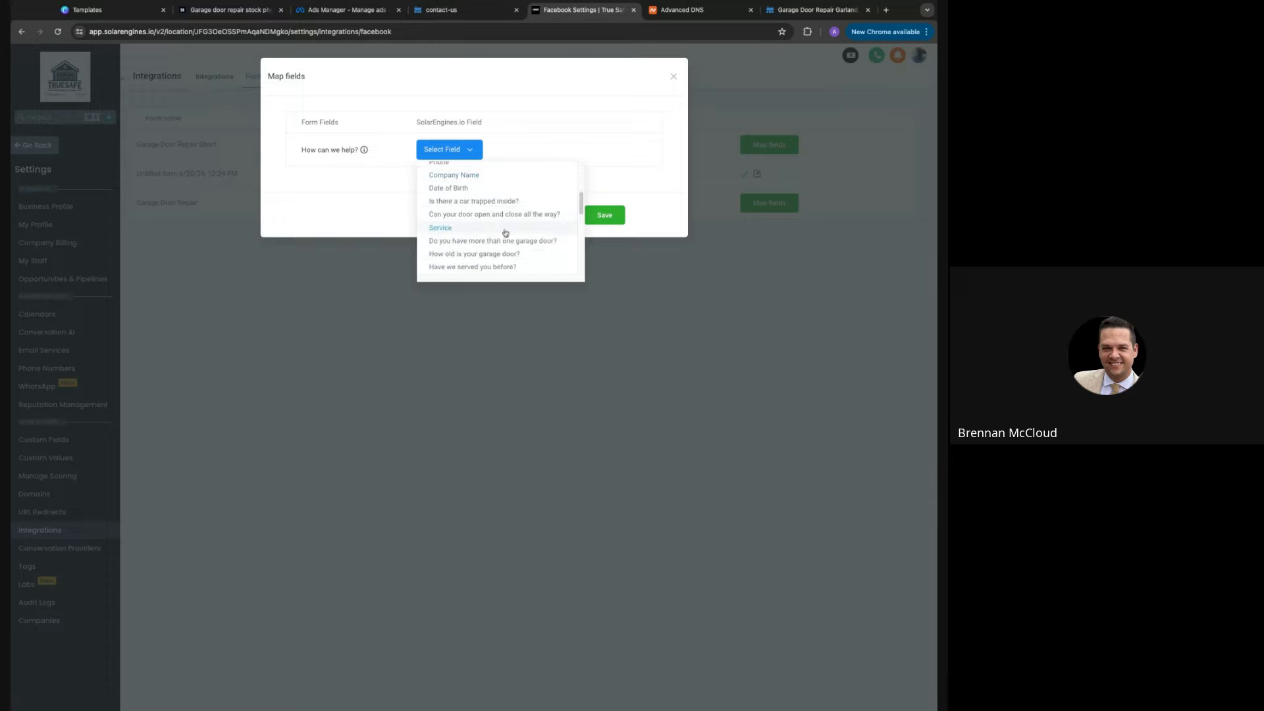
scroll(505, 232, "down", 2)
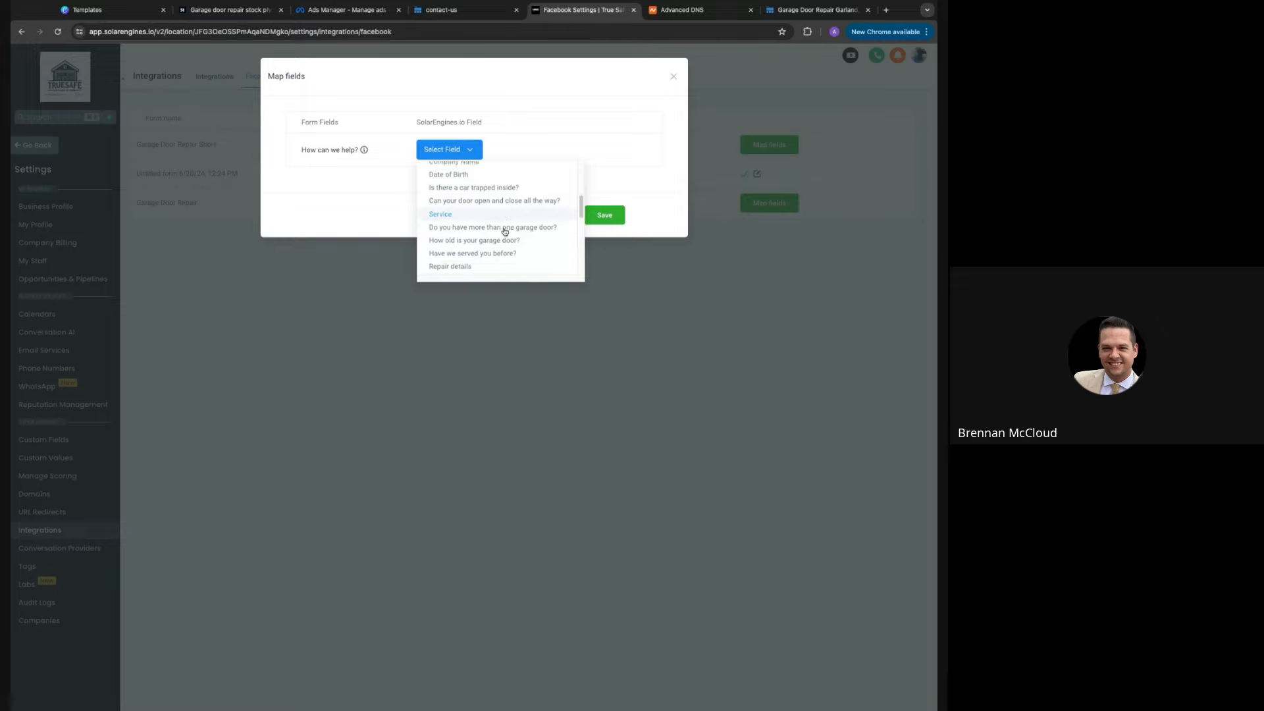
scroll(505, 232, "down", 2)
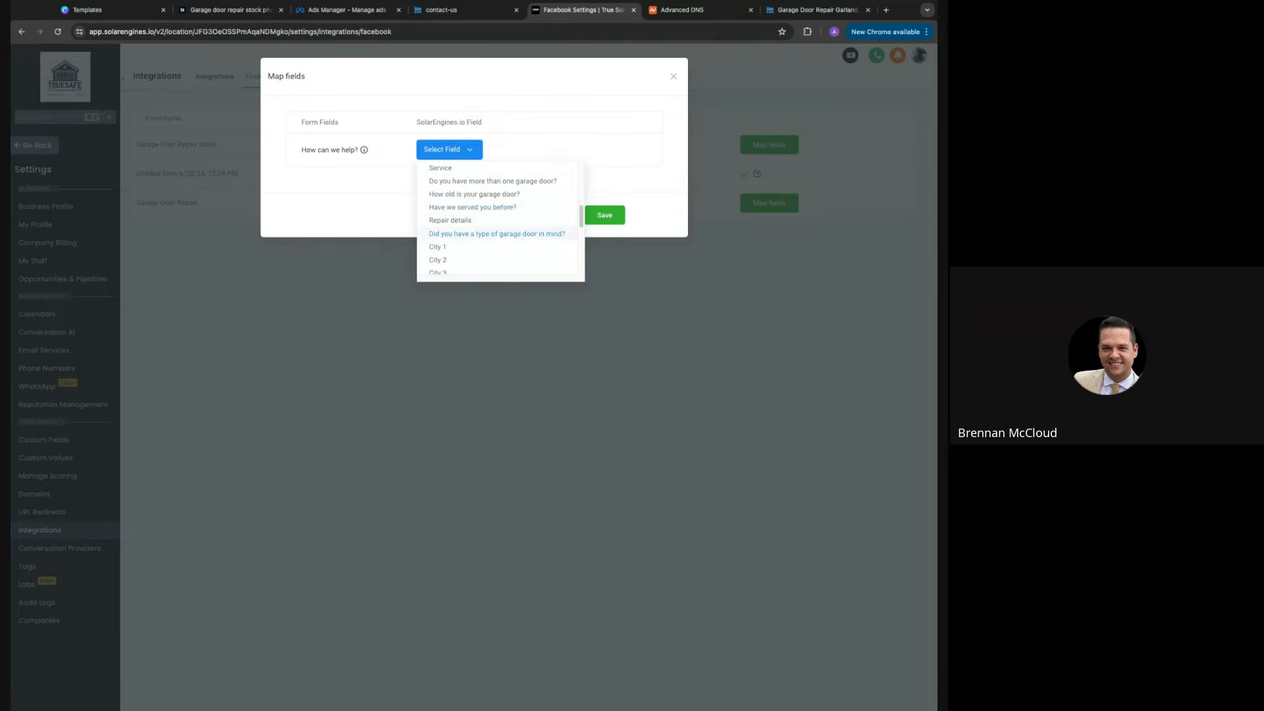
left_click(504, 221)
left_click(601, 216)
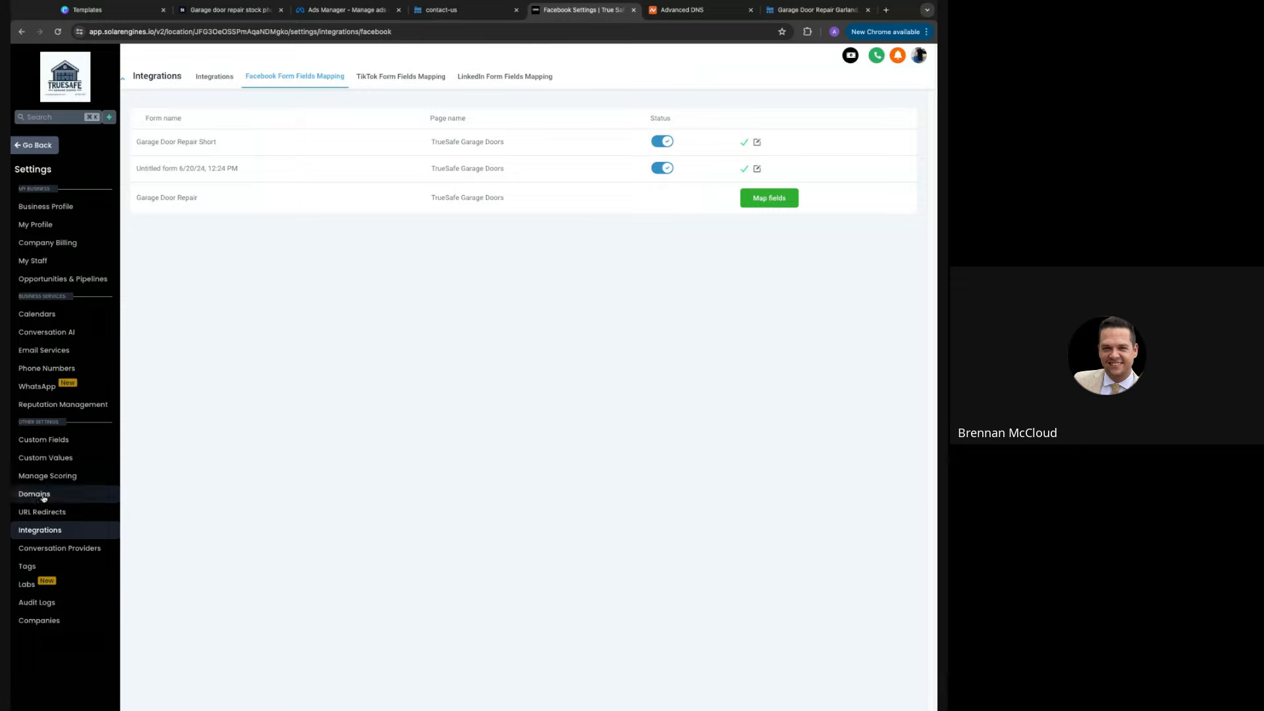
Start adding a phone number and filter the available United States numbers to those whose first part matches 469
left_click(80, 369)
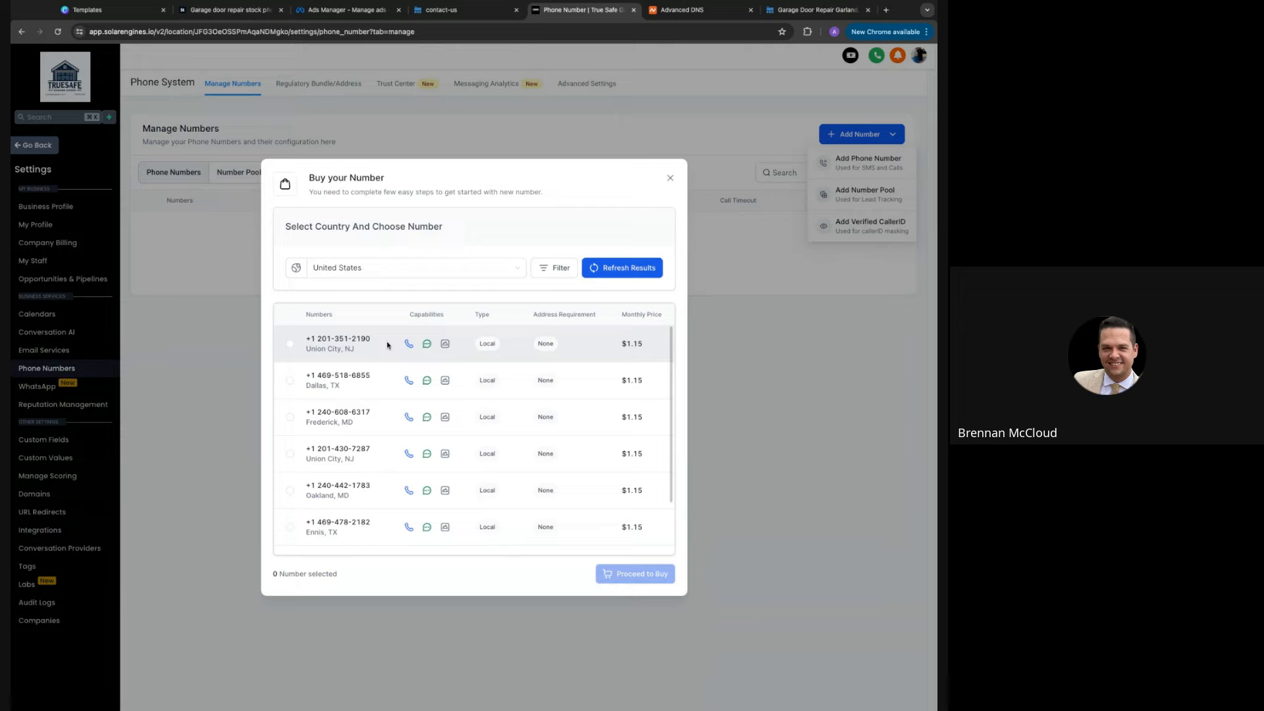
left_click(553, 270)
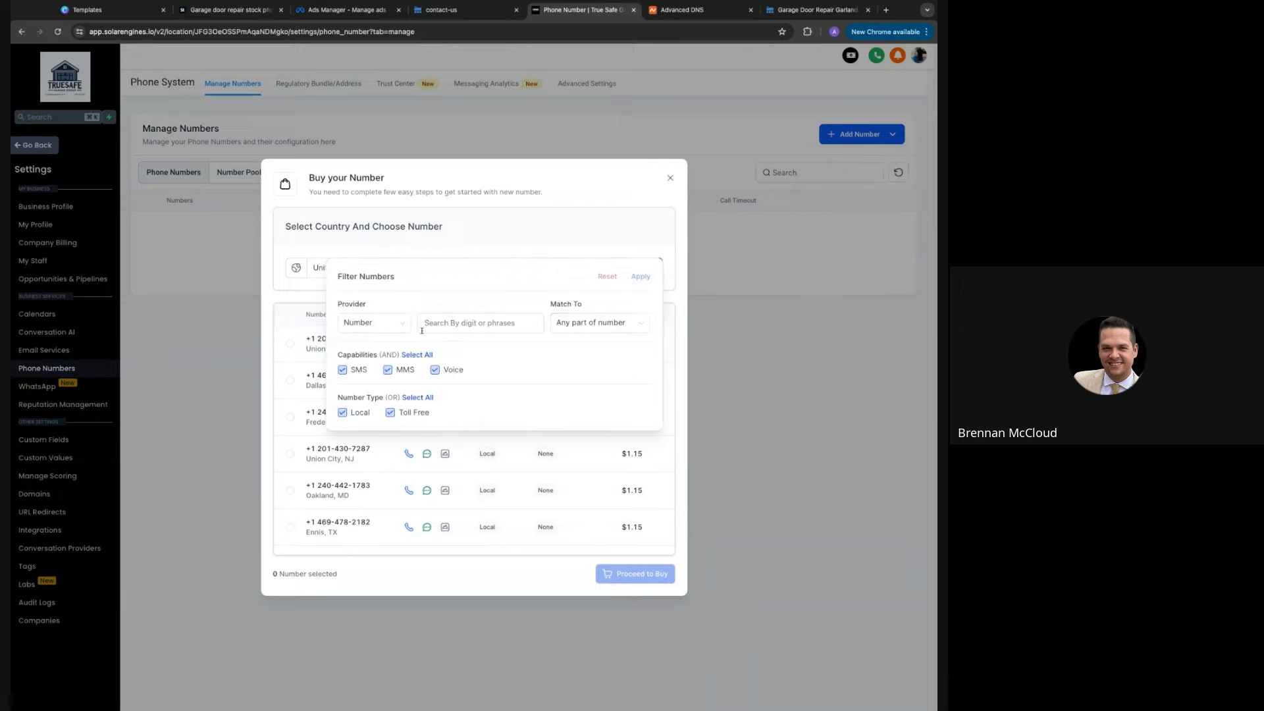
left_click(622, 327)
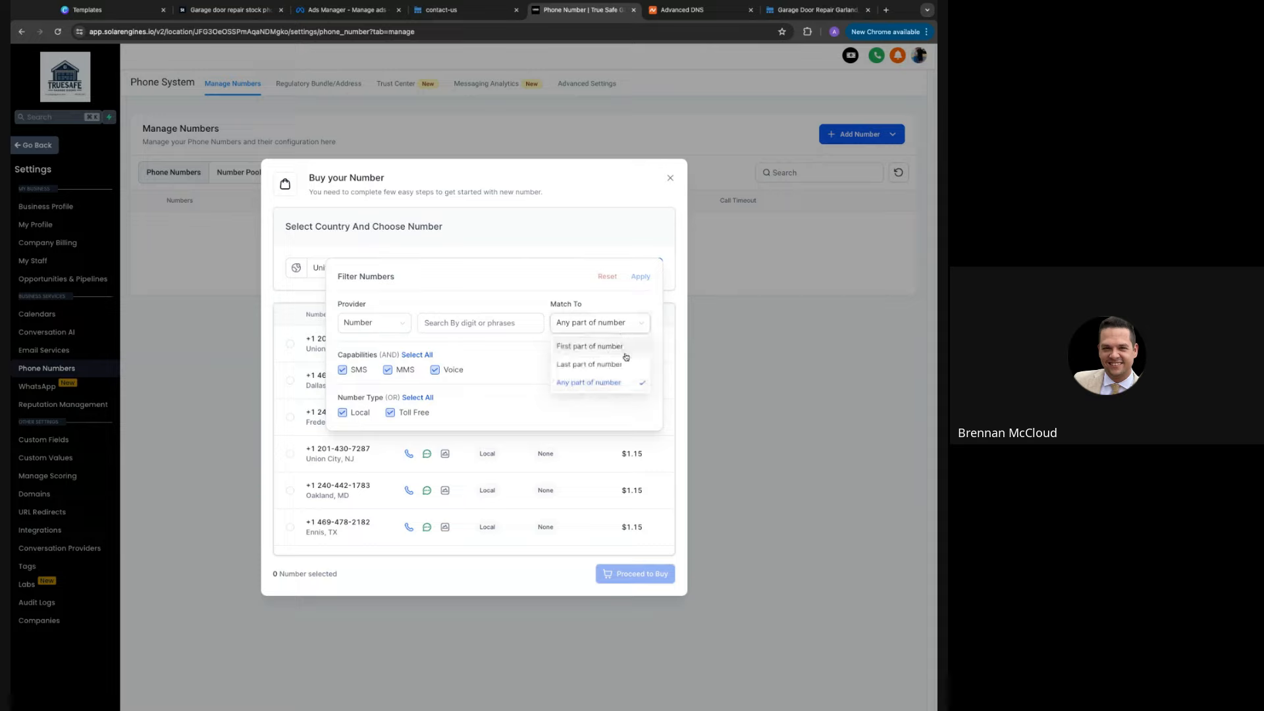
left_click(626, 352)
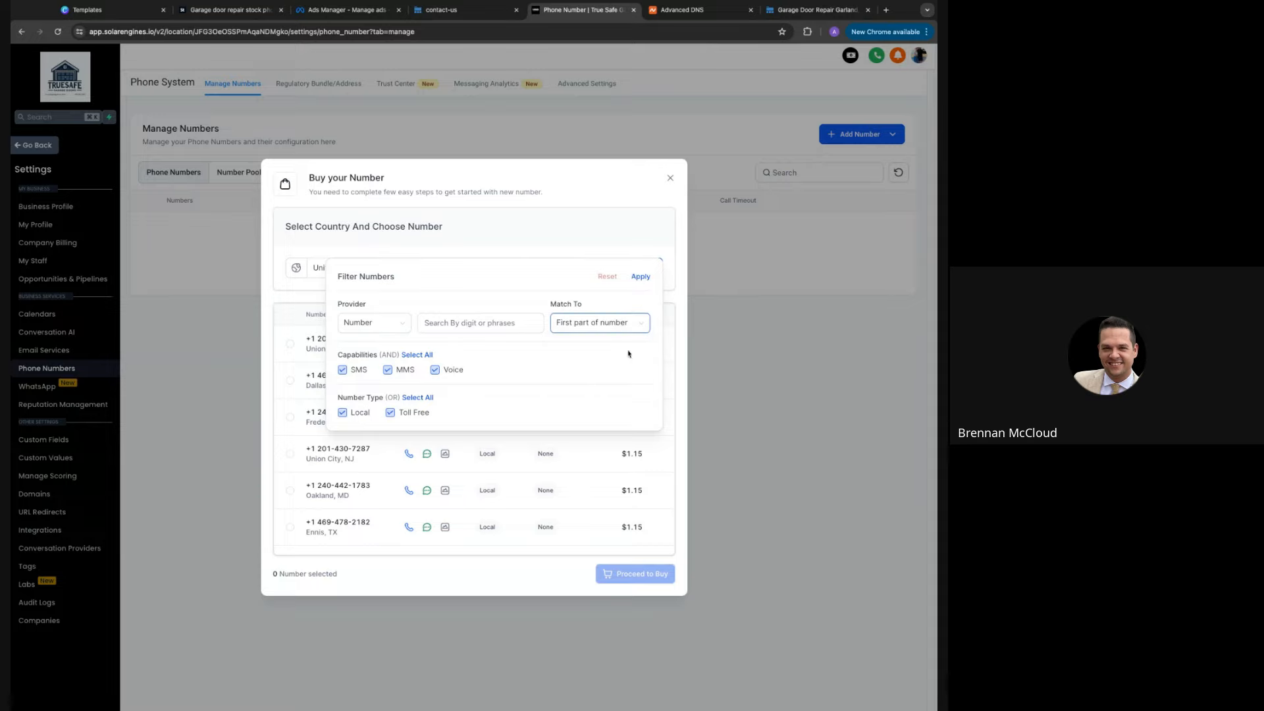
left_click(500, 323)
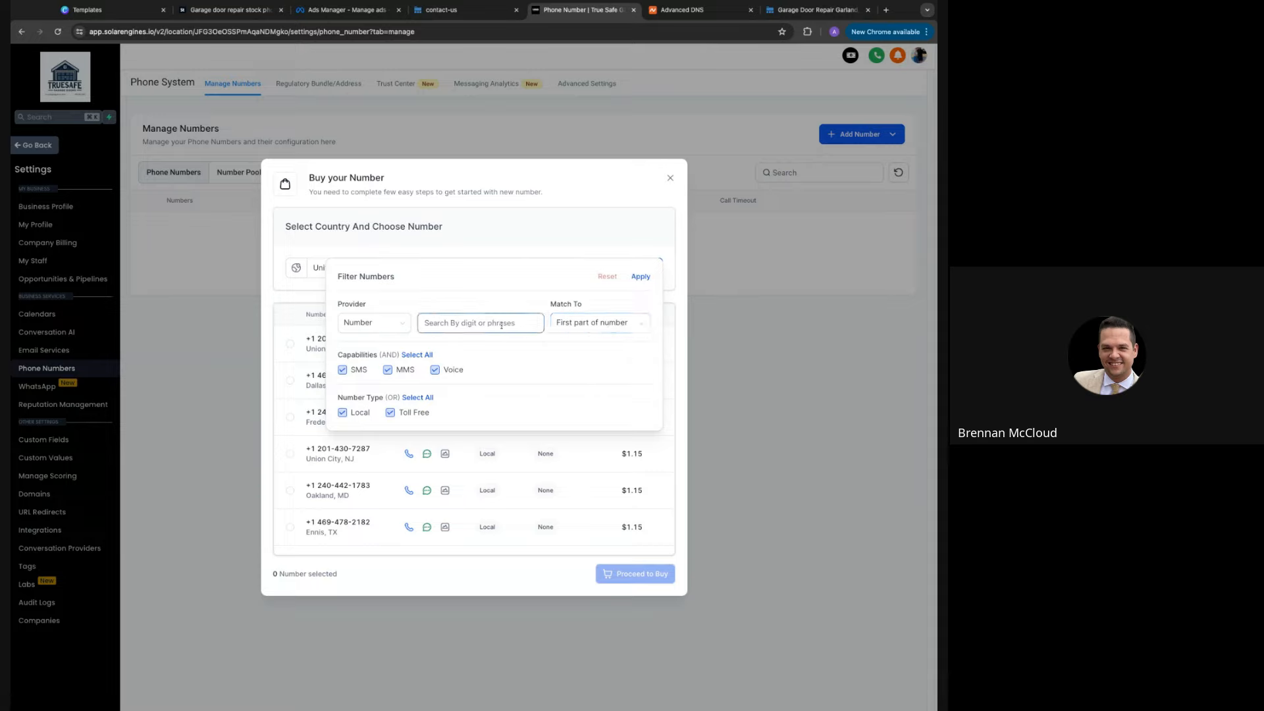
type("469")
left_click(642, 278)
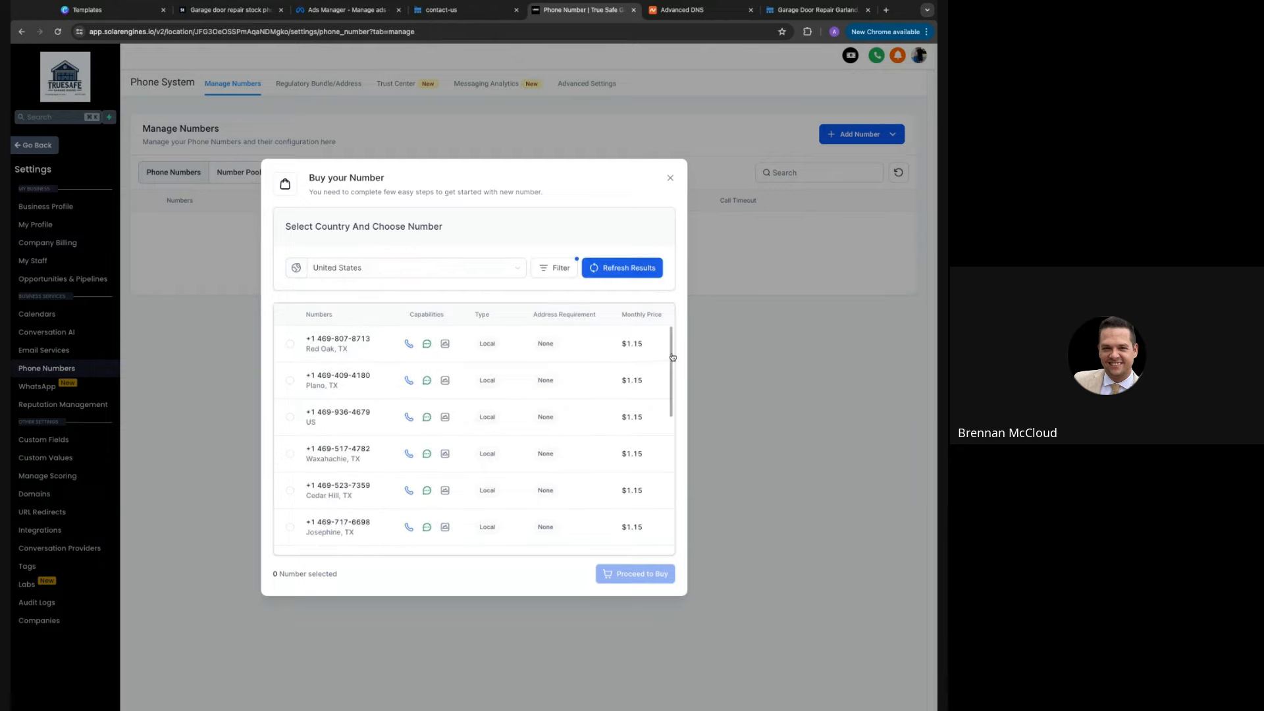
Buy the local number listed for Red Oak, TX and close its configuration dialog
left_click(291, 347)
left_click(638, 579)
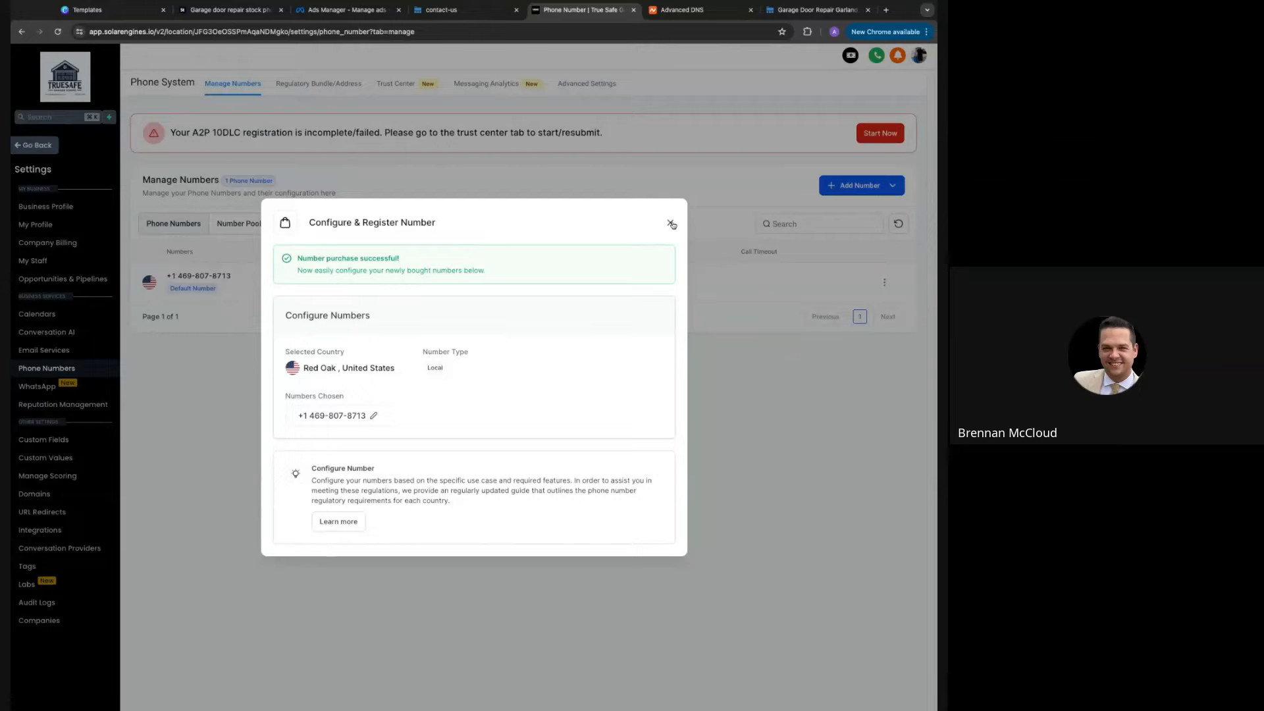
left_click(670, 224)
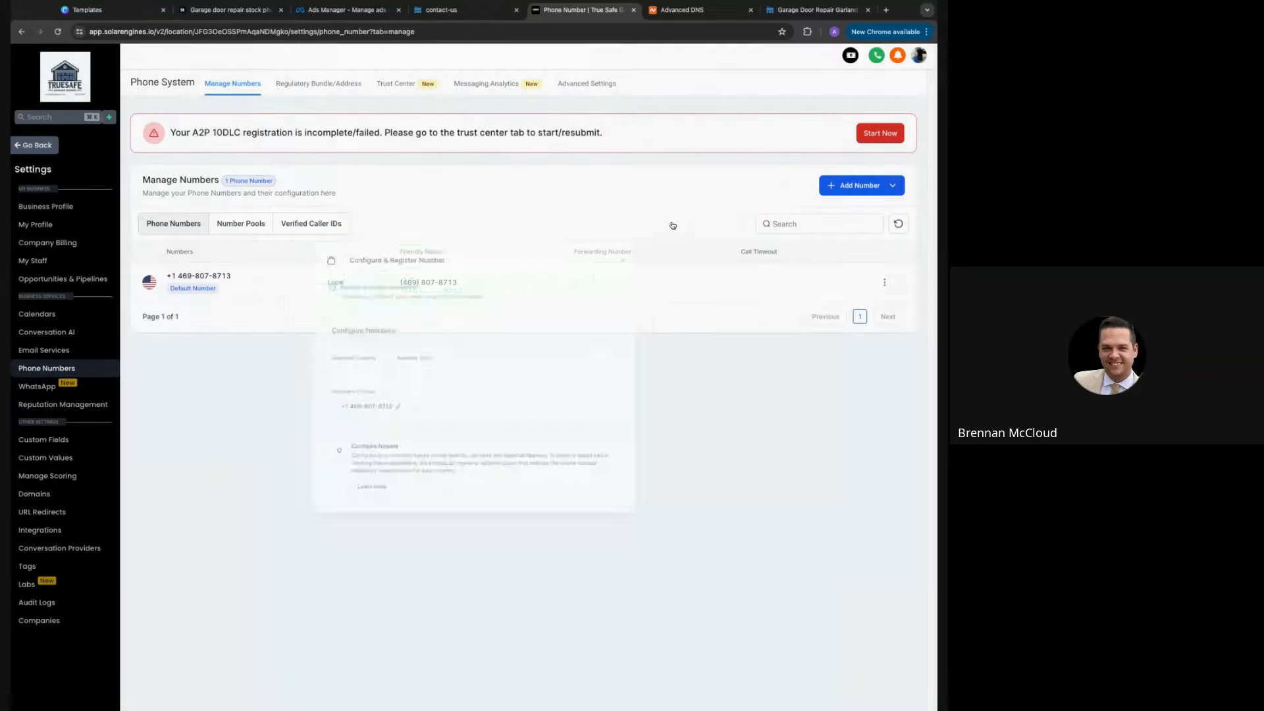
Open the A2P messaging registration in the Trust Center, check the contact-us page, and return to the business profile settings
left_click(875, 135)
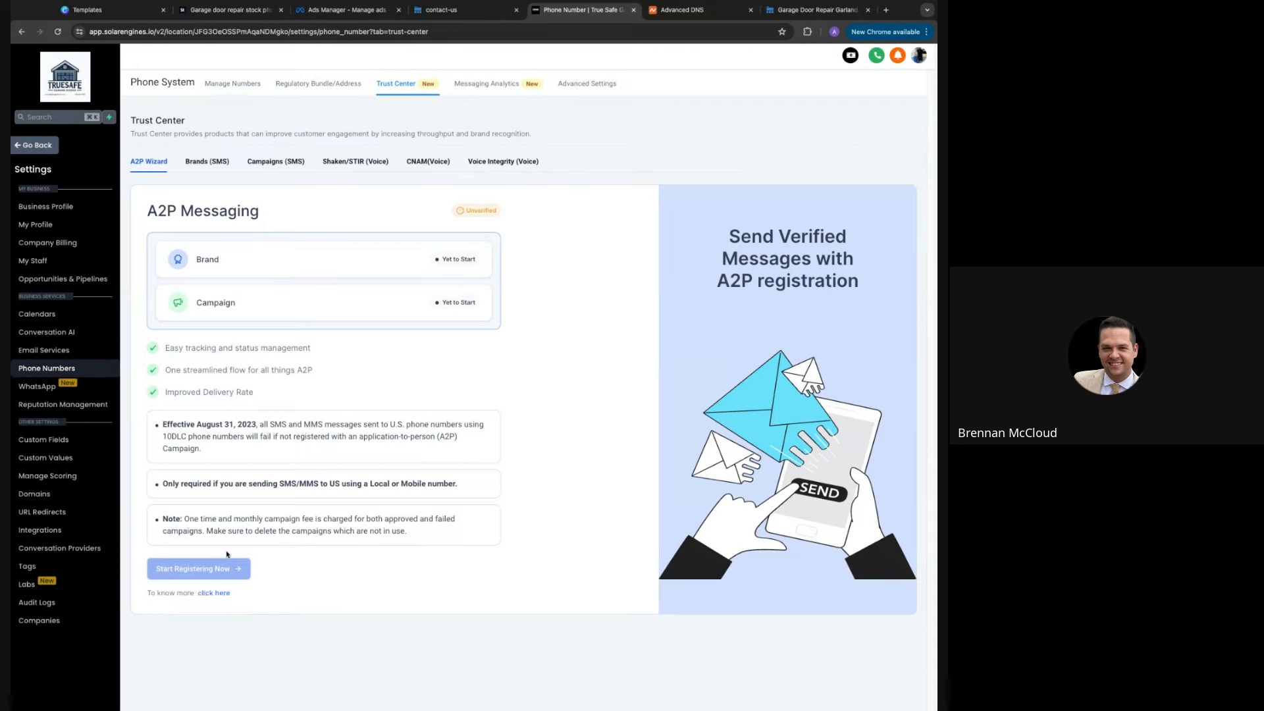
mouse_move(229, 569)
left_click(461, 10)
left_click(550, 10)
left_click(80, 217)
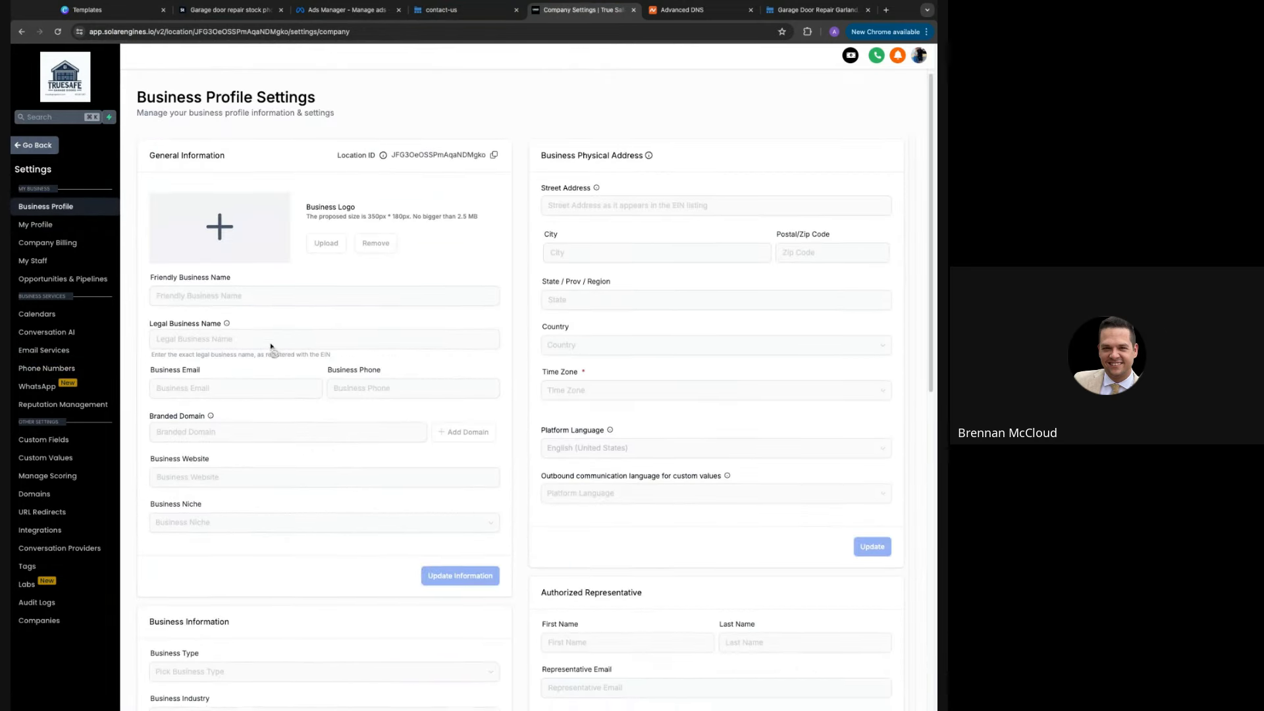
Review the business profile settings, including general information, business registration details, physical address and authorized representative
scroll(271, 343, "down", 1)
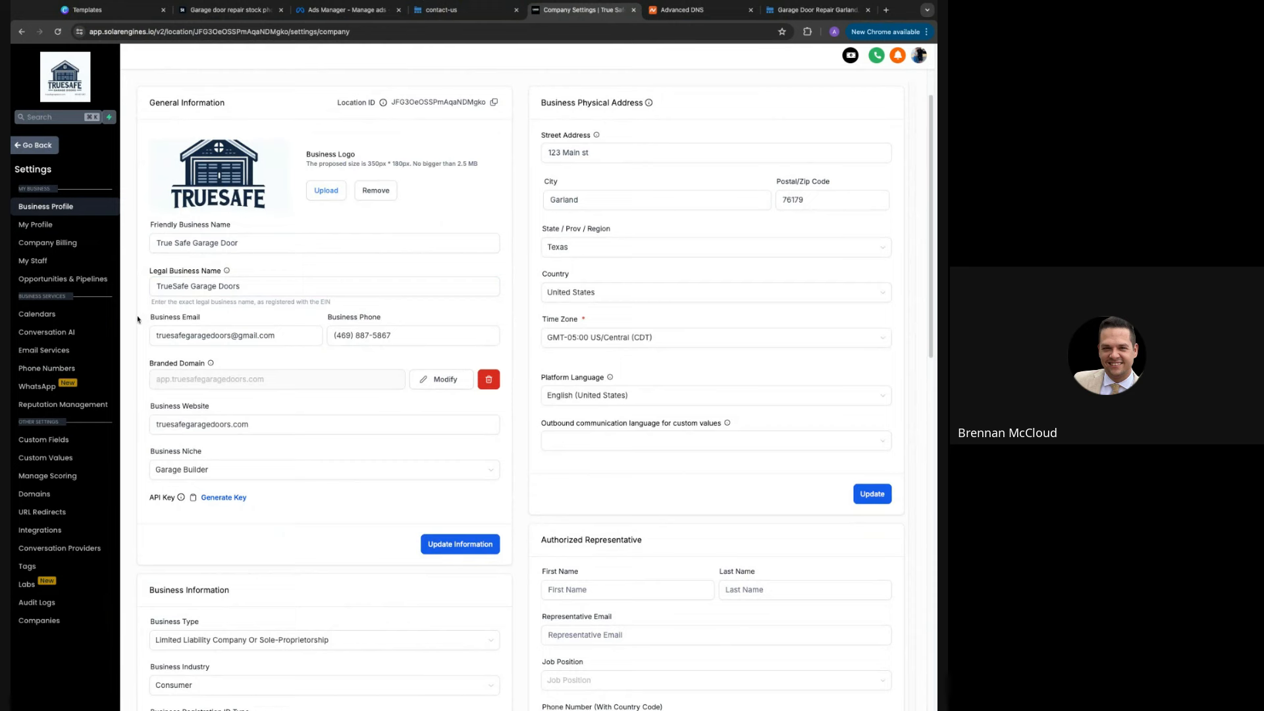
scroll(138, 320, "down", 1)
scroll(138, 319, "down", 2)
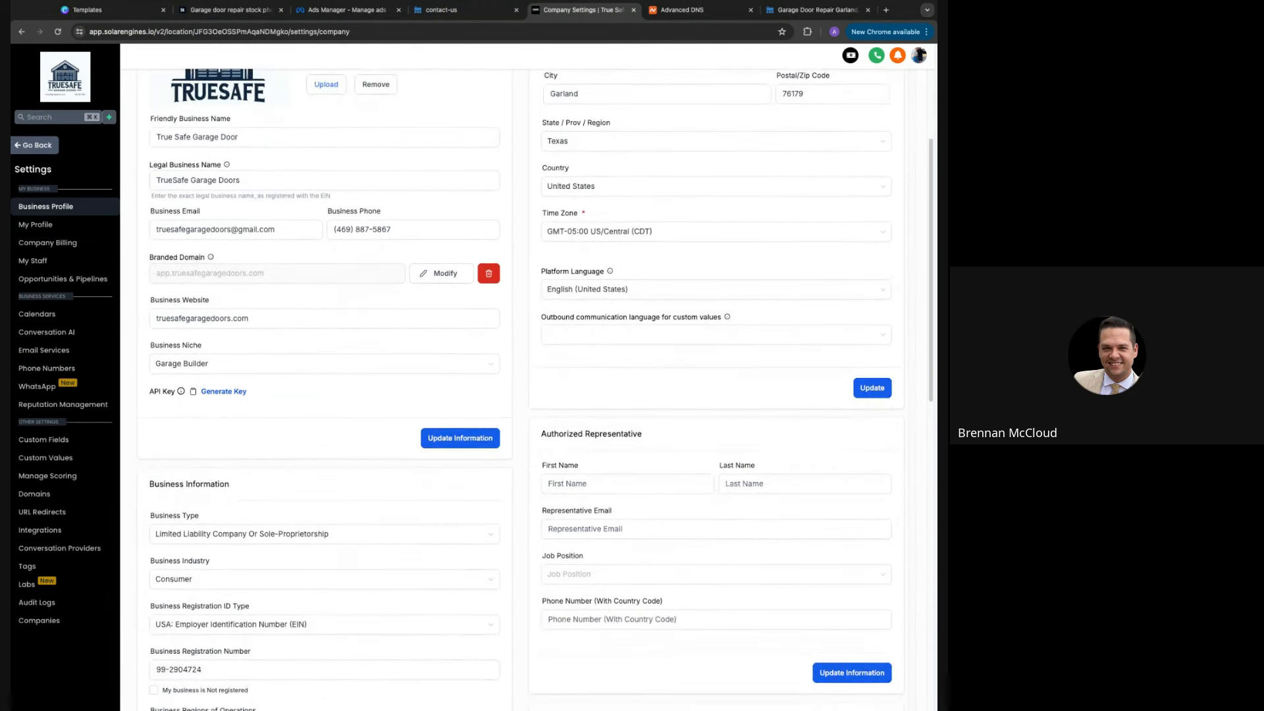
scroll(139, 320, "down", 1)
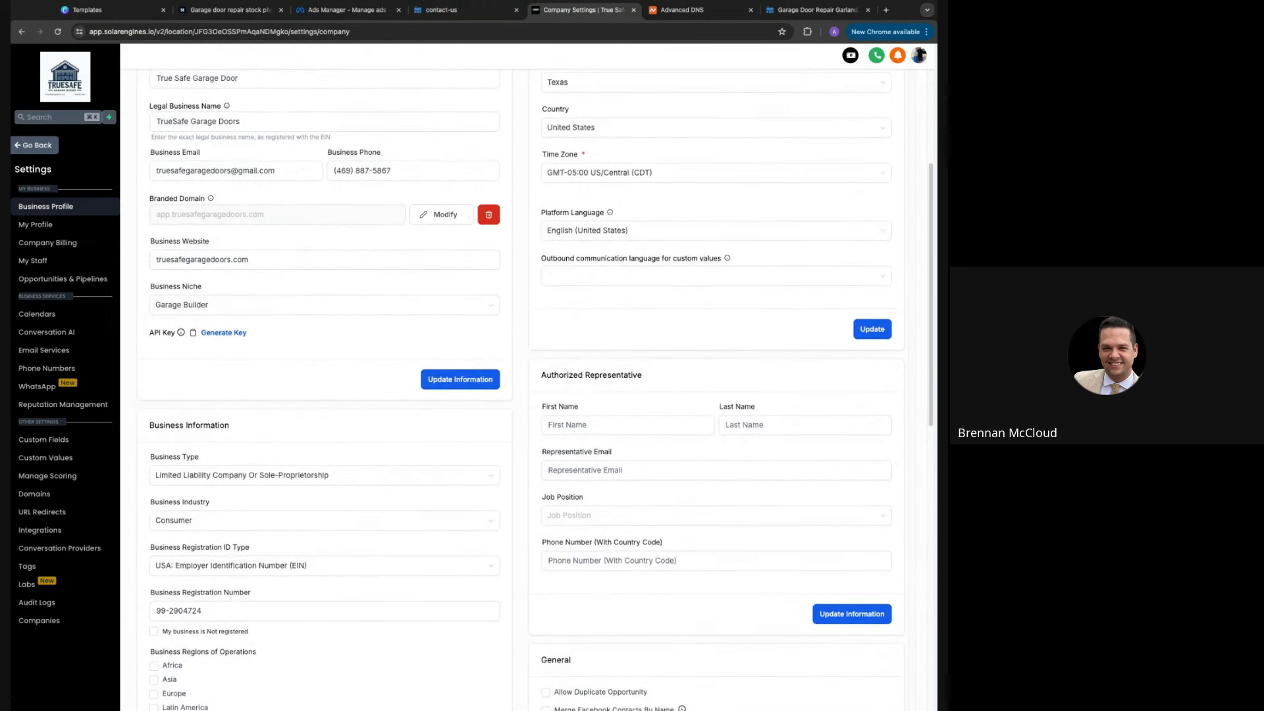
scroll(521, 389, "down", 3)
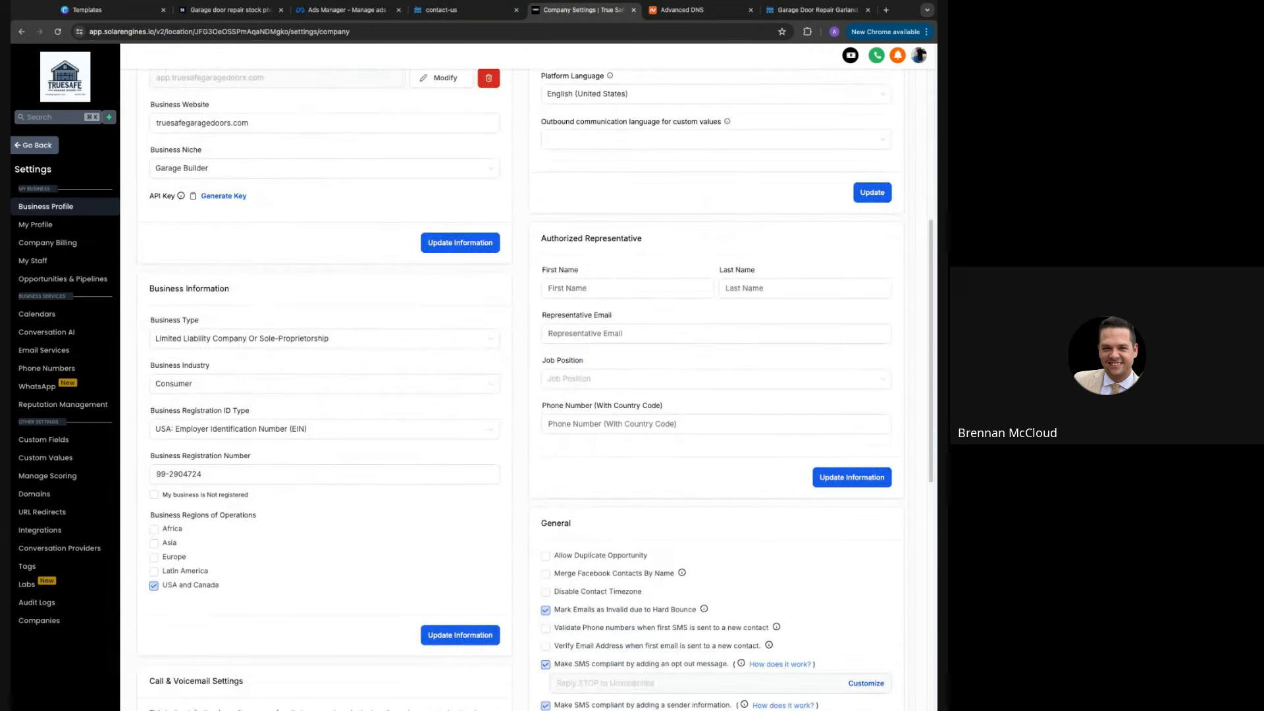
scroll(536, 389, "up", 2)
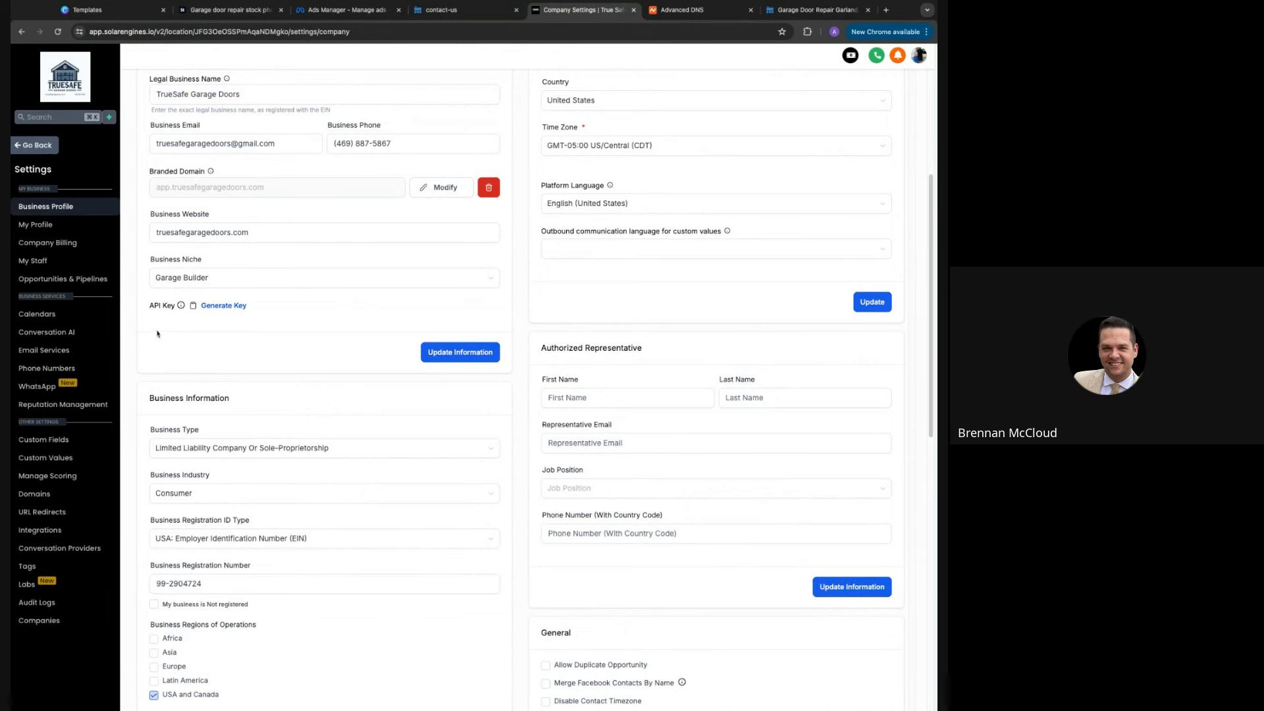
scroll(184, 309, "down", 4)
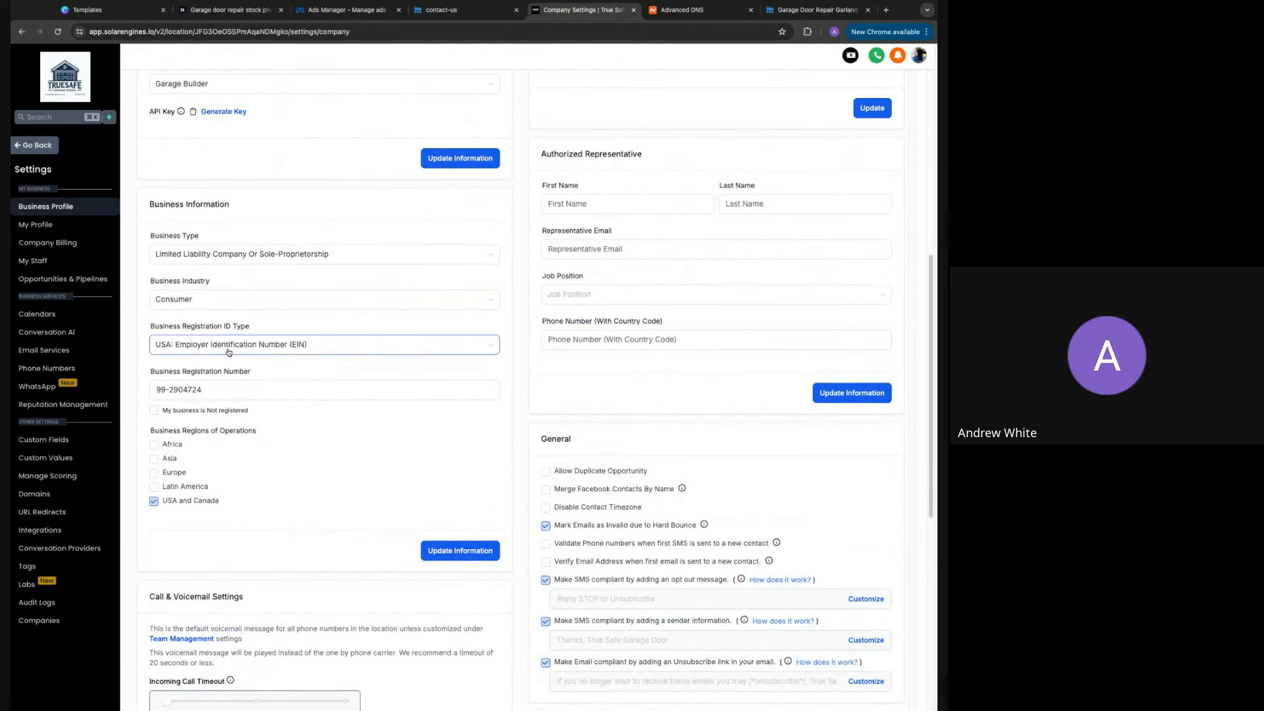
scroll(248, 354, "up", 1)
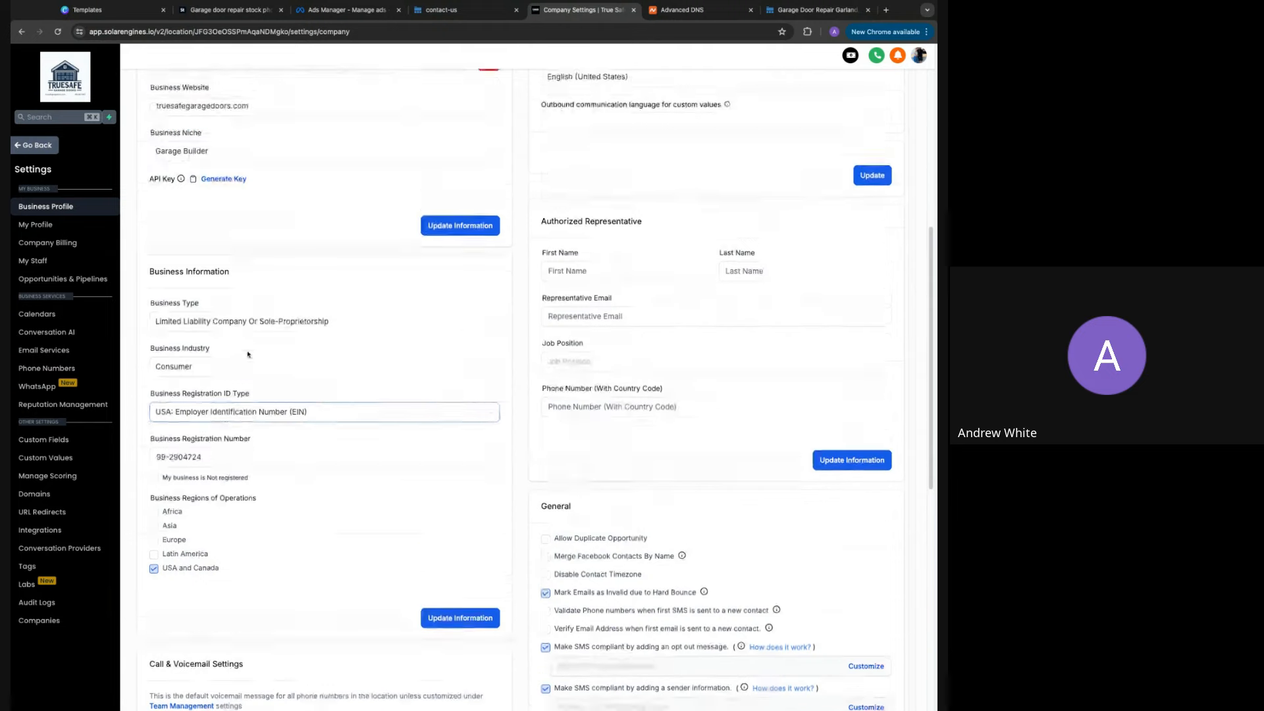
scroll(248, 355, "up", 3)
scroll(251, 362, "up", 2)
Open the New FB lead workflow, inspect its internal notification email and Facebook lead form trigger, and return to the workflow list
left_click(48, 147)
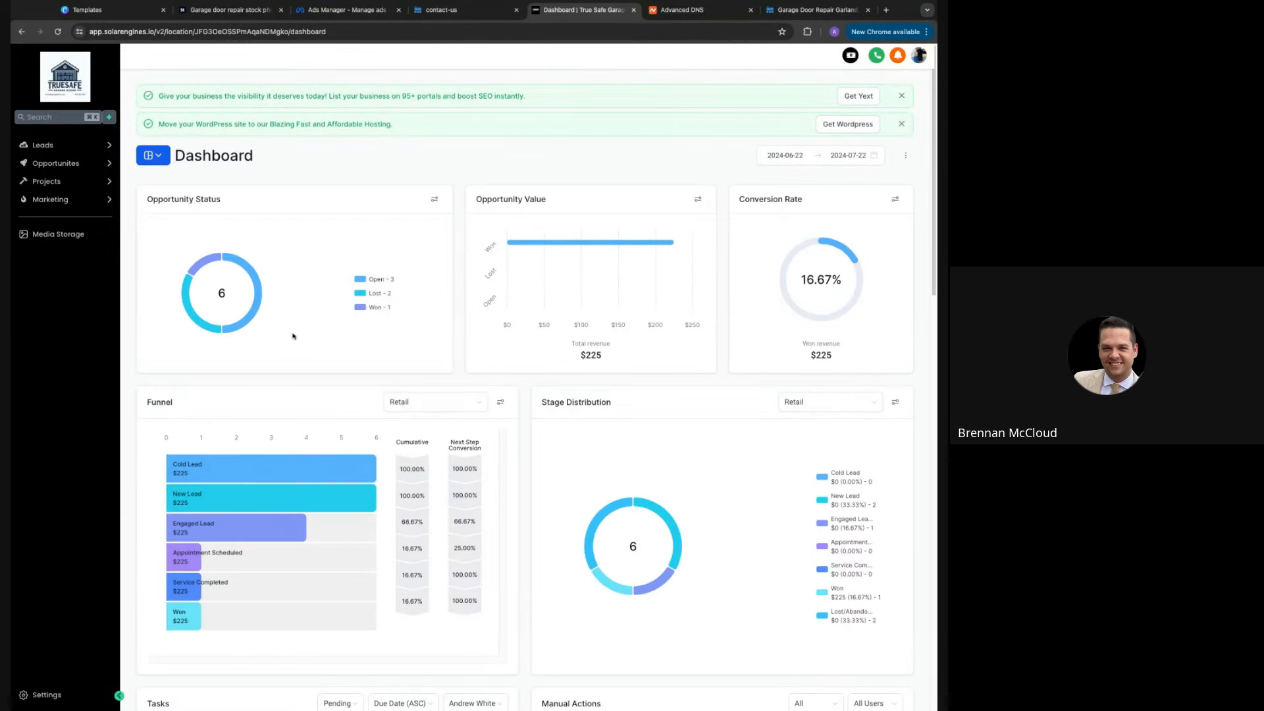
mouse_move(75, 203)
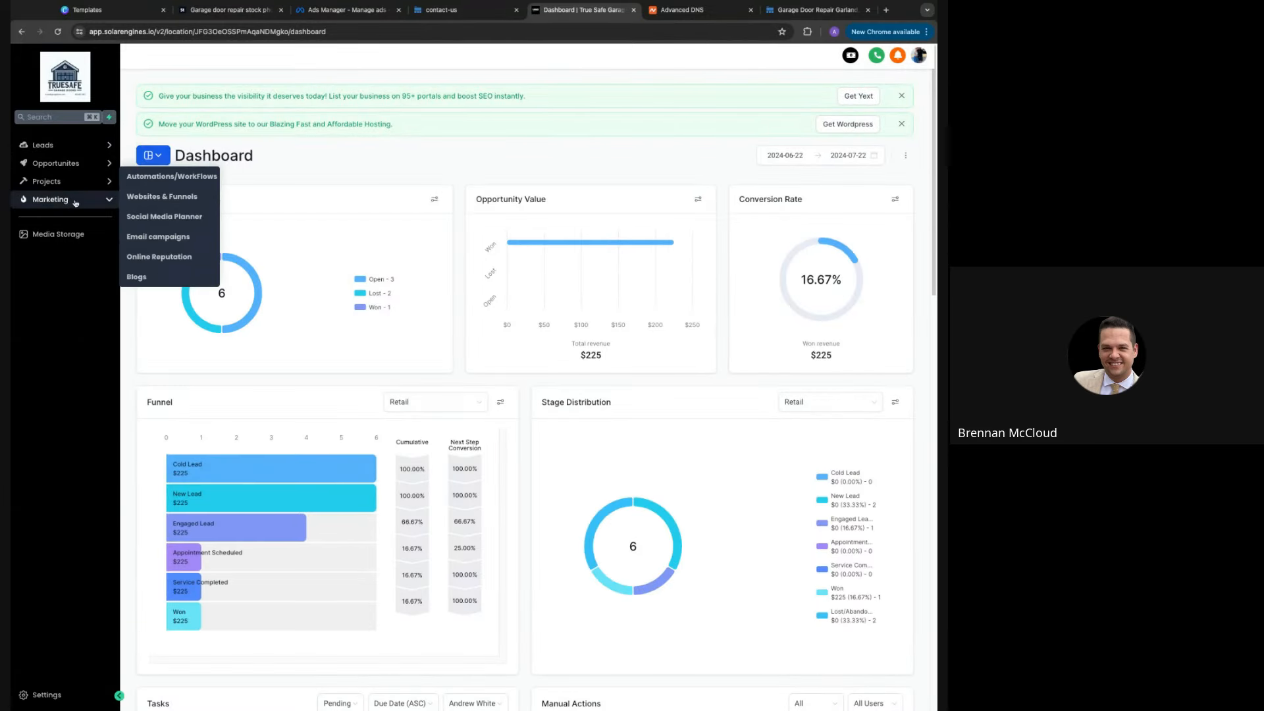
left_click(161, 179)
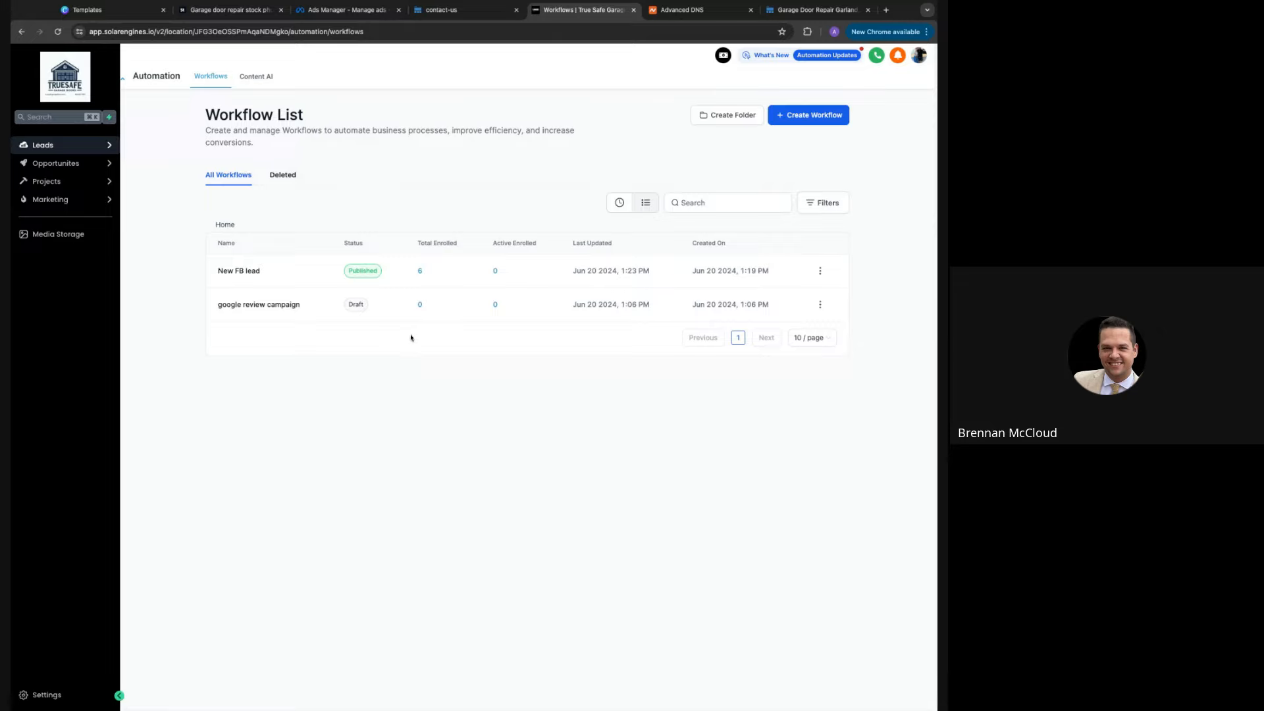
left_click(238, 271)
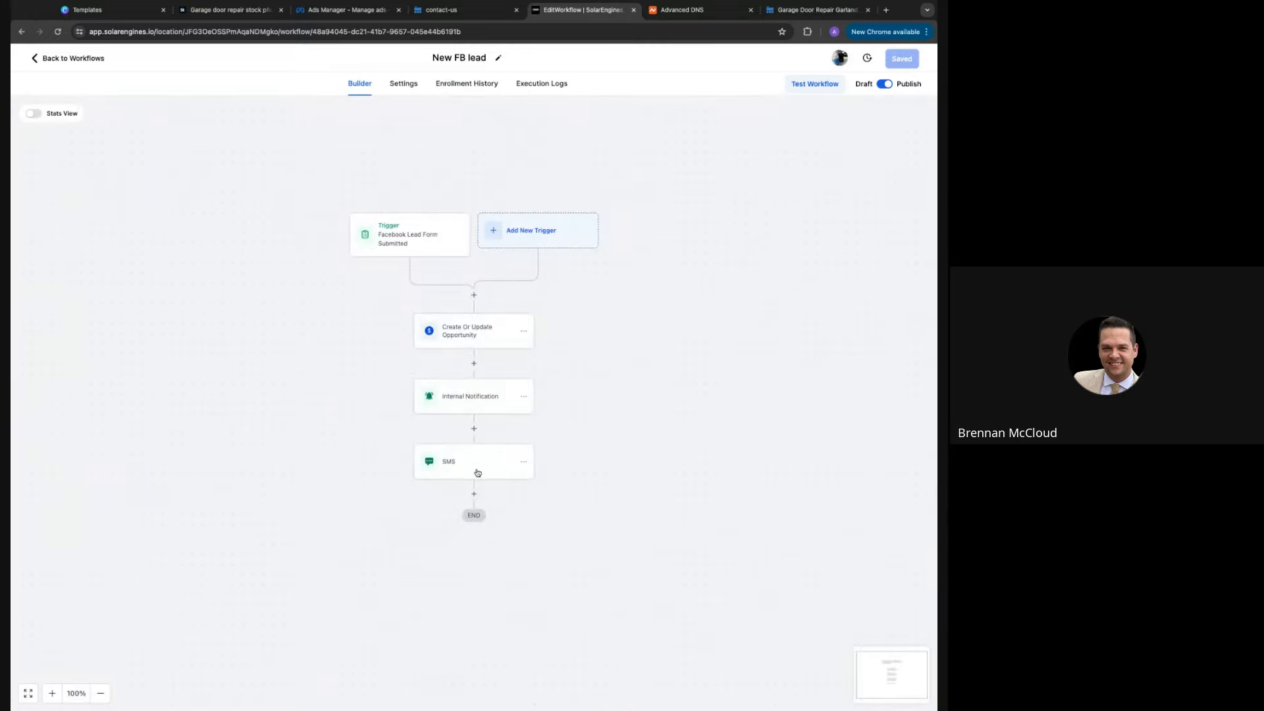
left_click(478, 395)
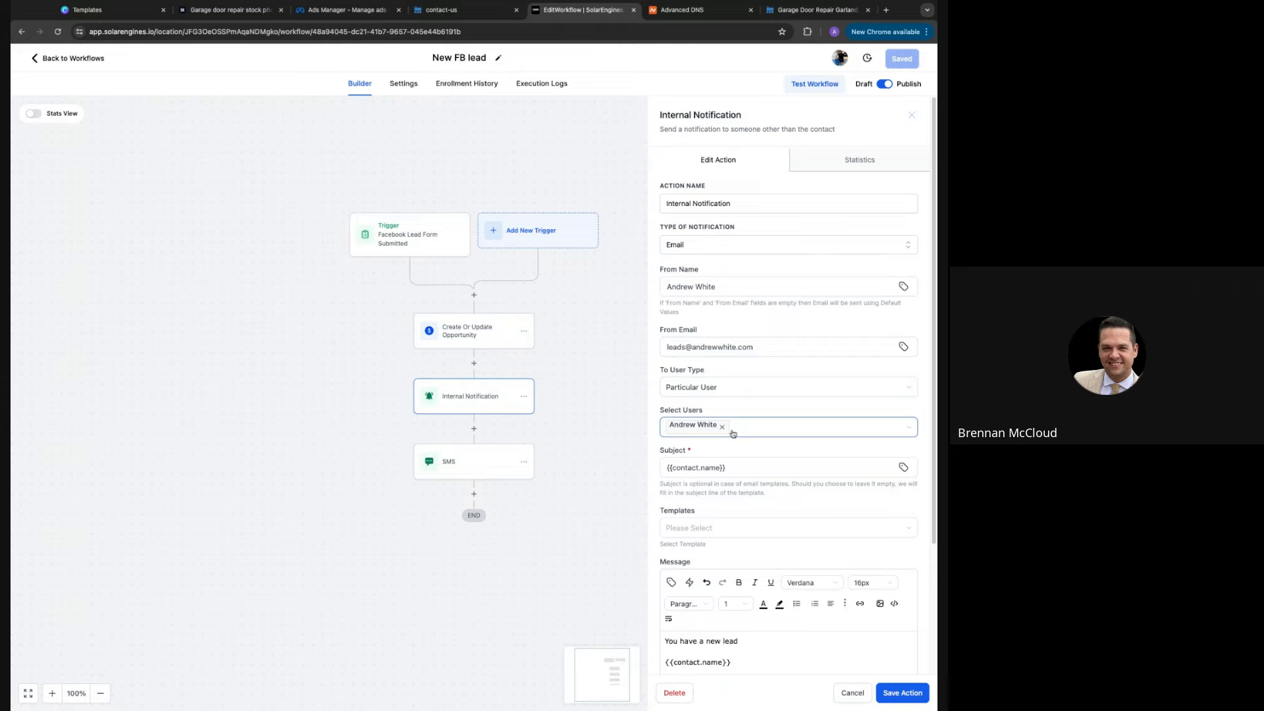
scroll(731, 458, "down", 3)
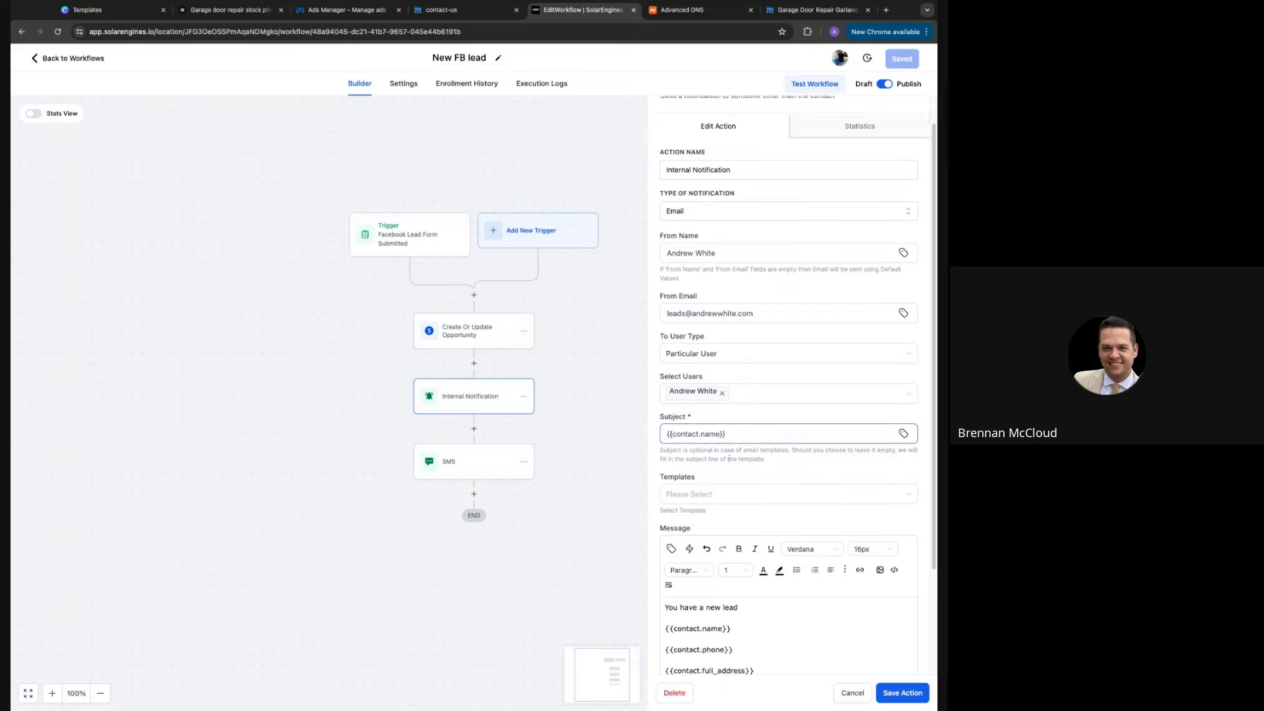
scroll(734, 459, "down", 2)
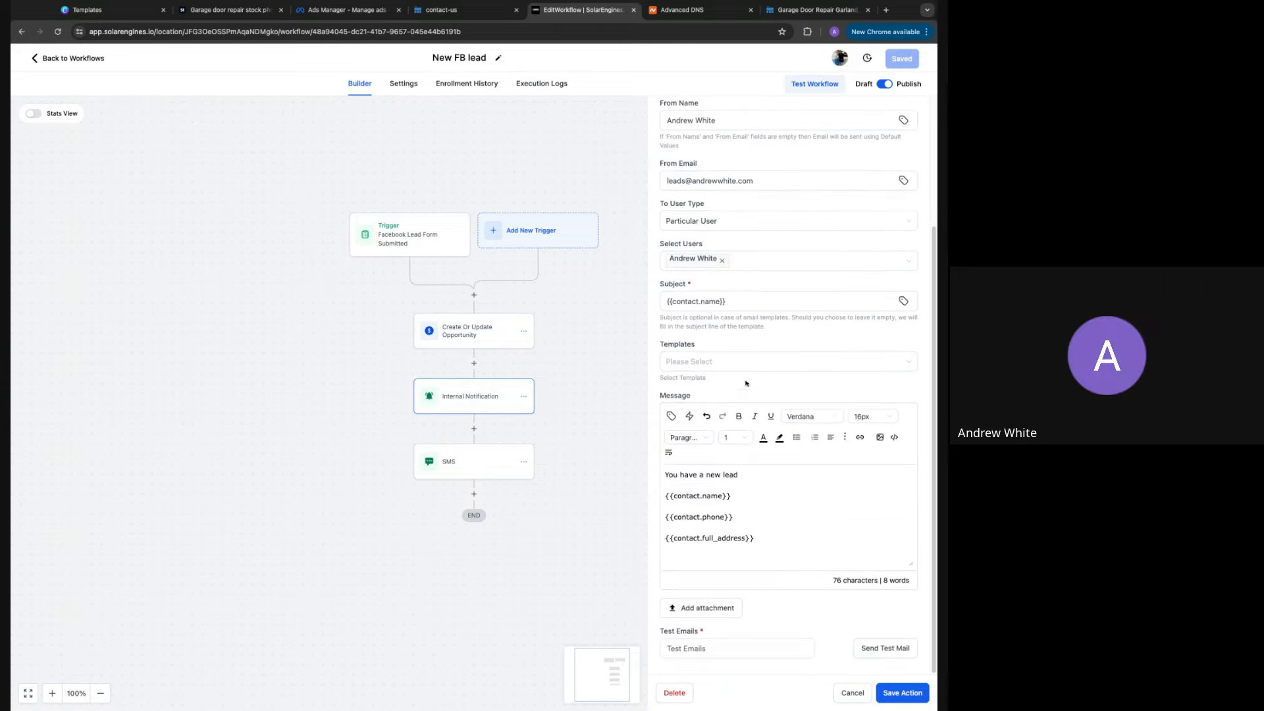
scroll(746, 389, "up", 5)
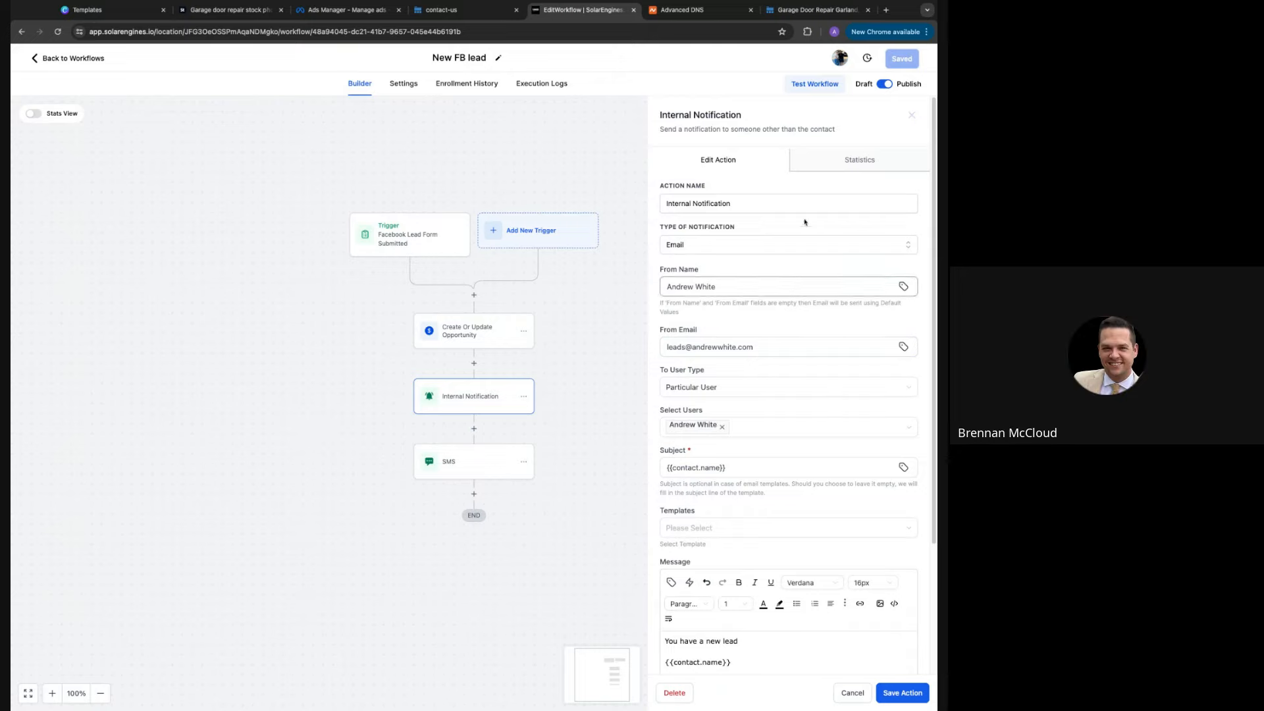
left_click(433, 239)
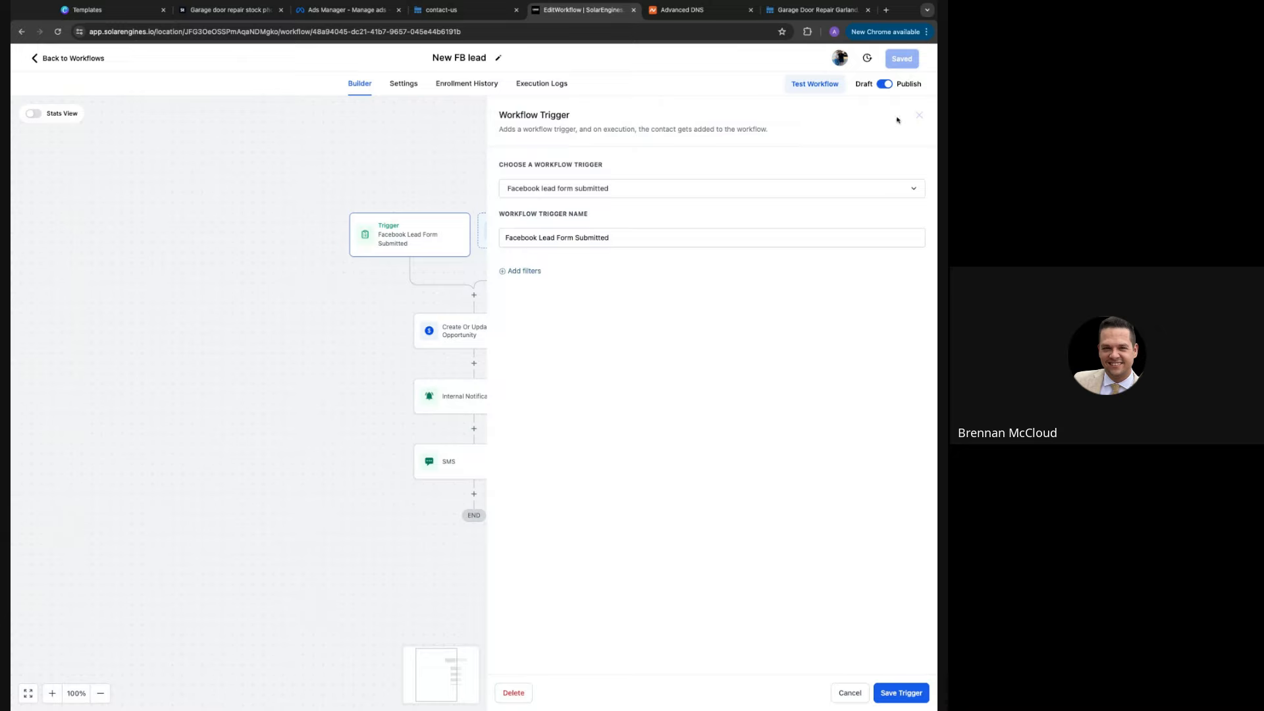
left_click(47, 60)
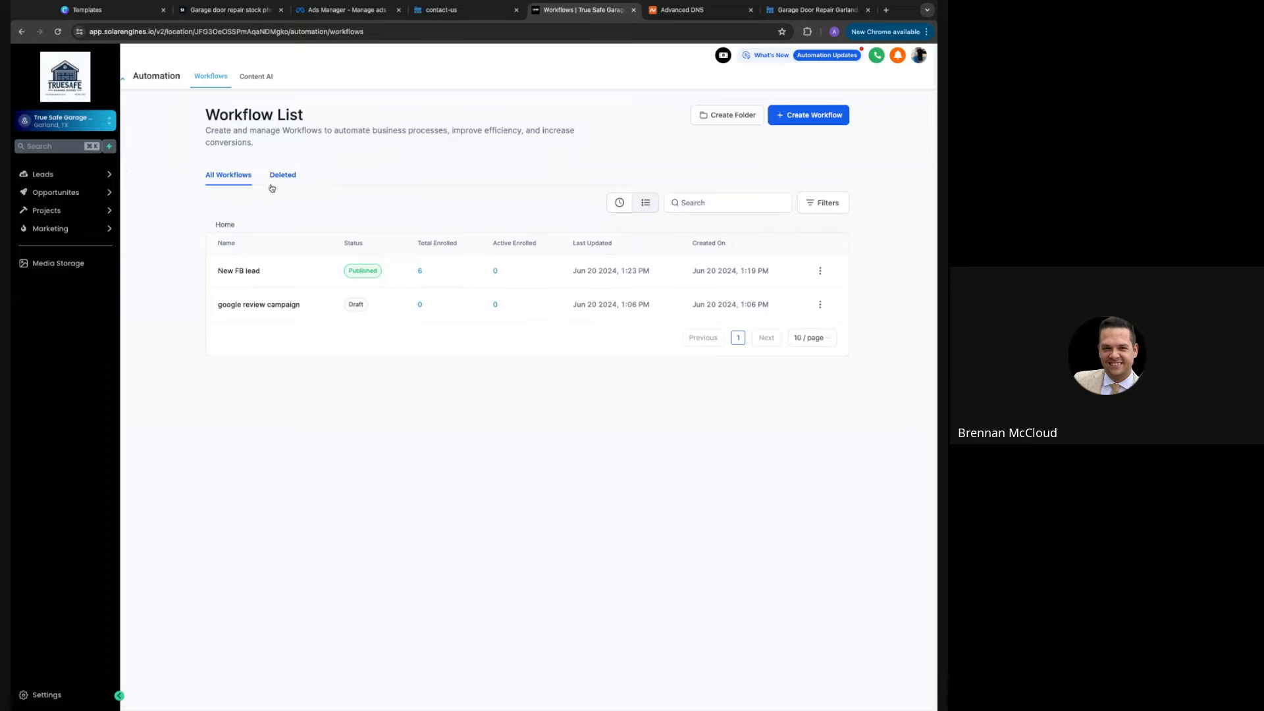
Show all lead conversations and read a new-lead notification email from June 26 in the notification recipient's thread
mouse_move(109, 175)
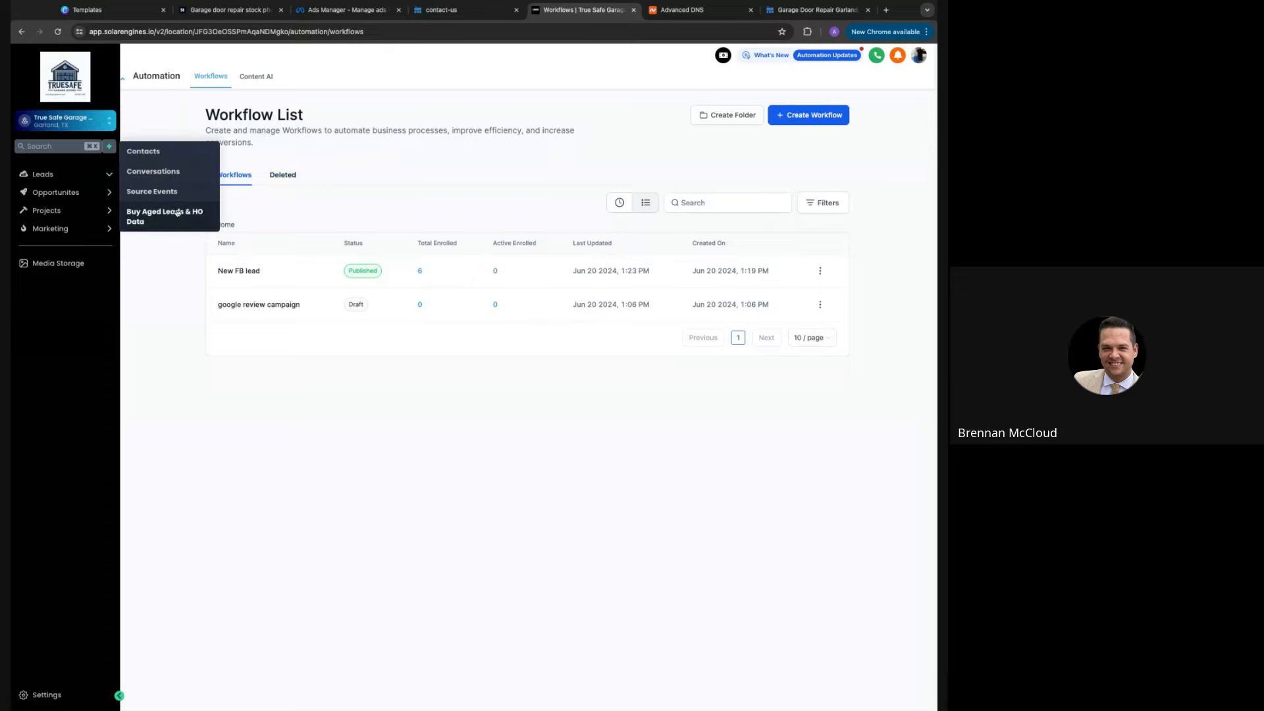
left_click(173, 171)
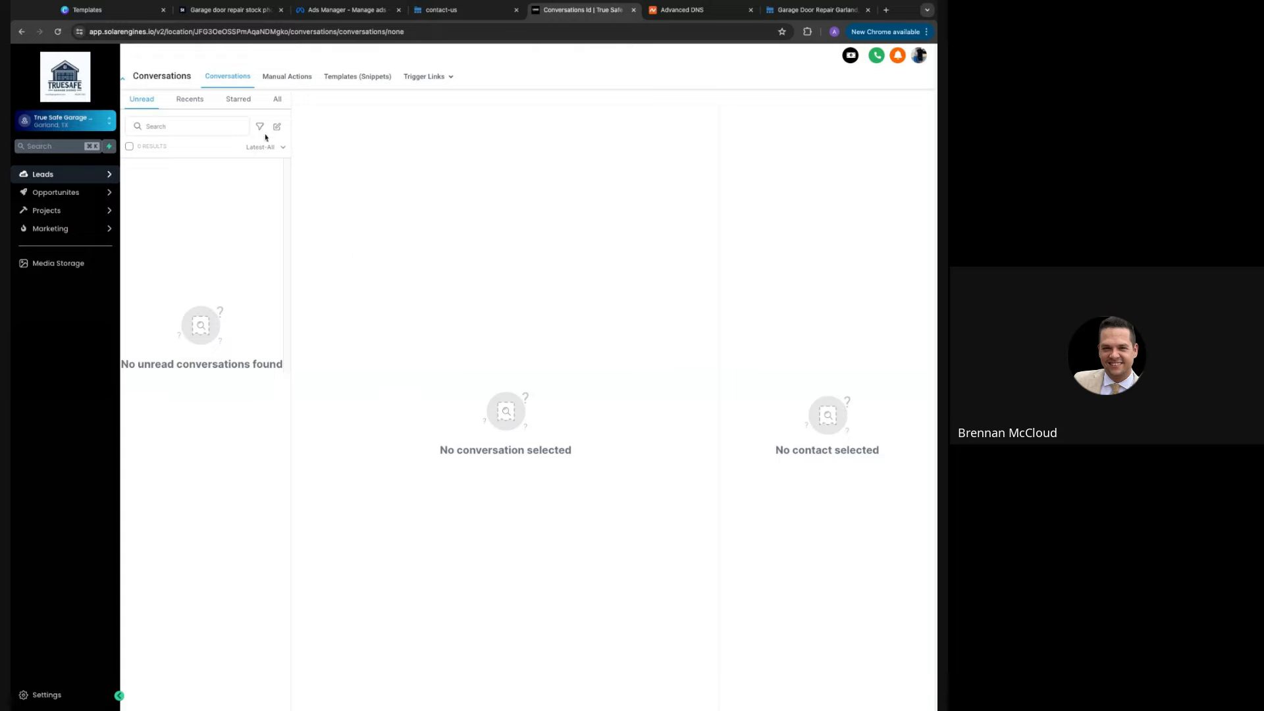
left_click(276, 99)
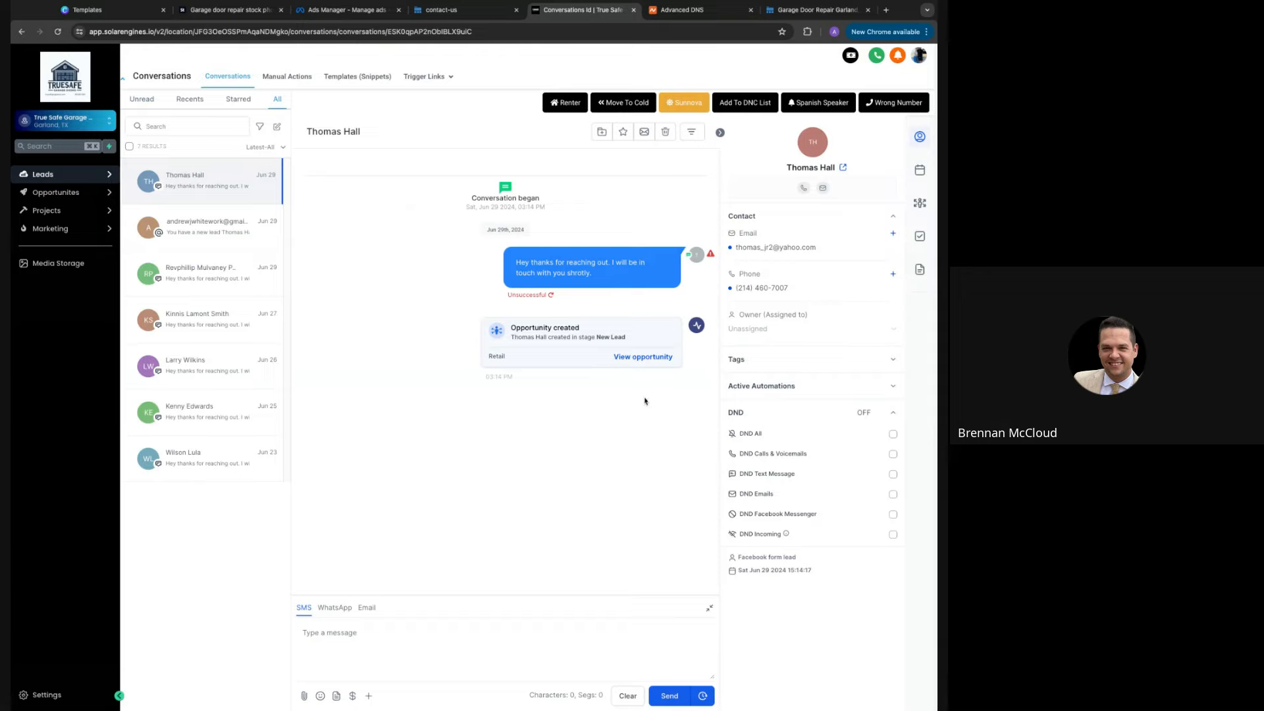
left_click(229, 238)
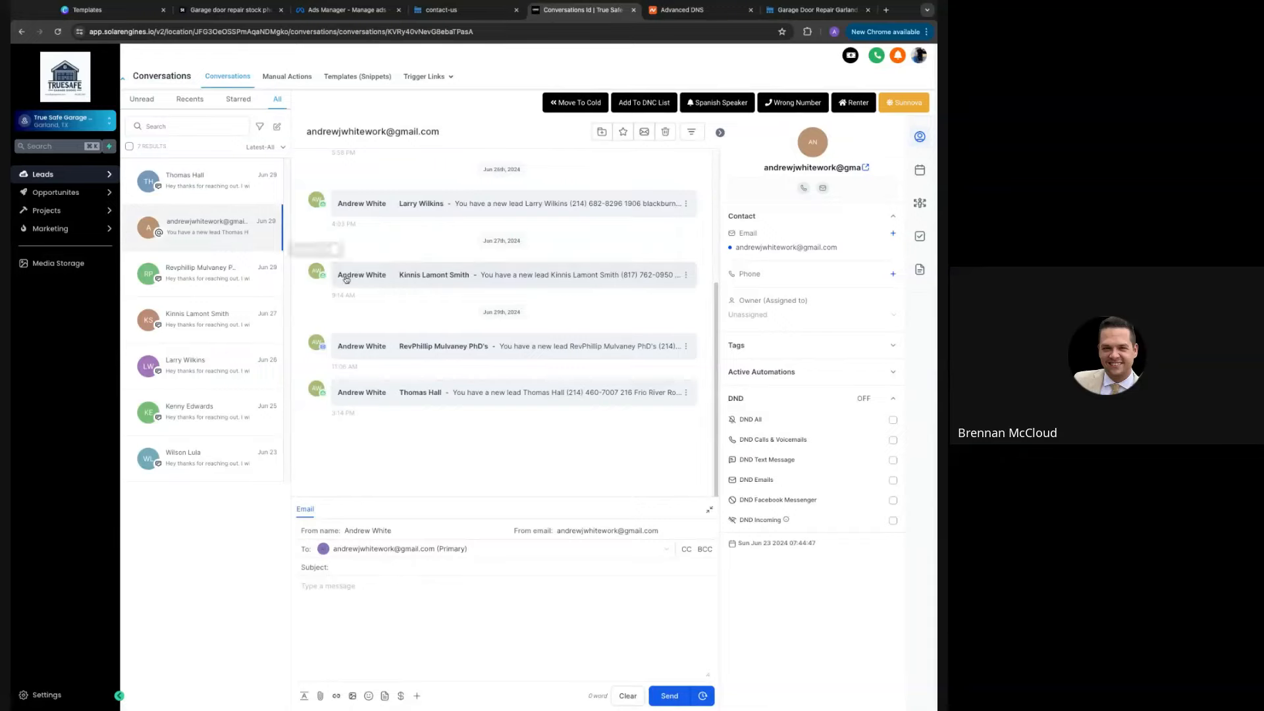
left_click(442, 203)
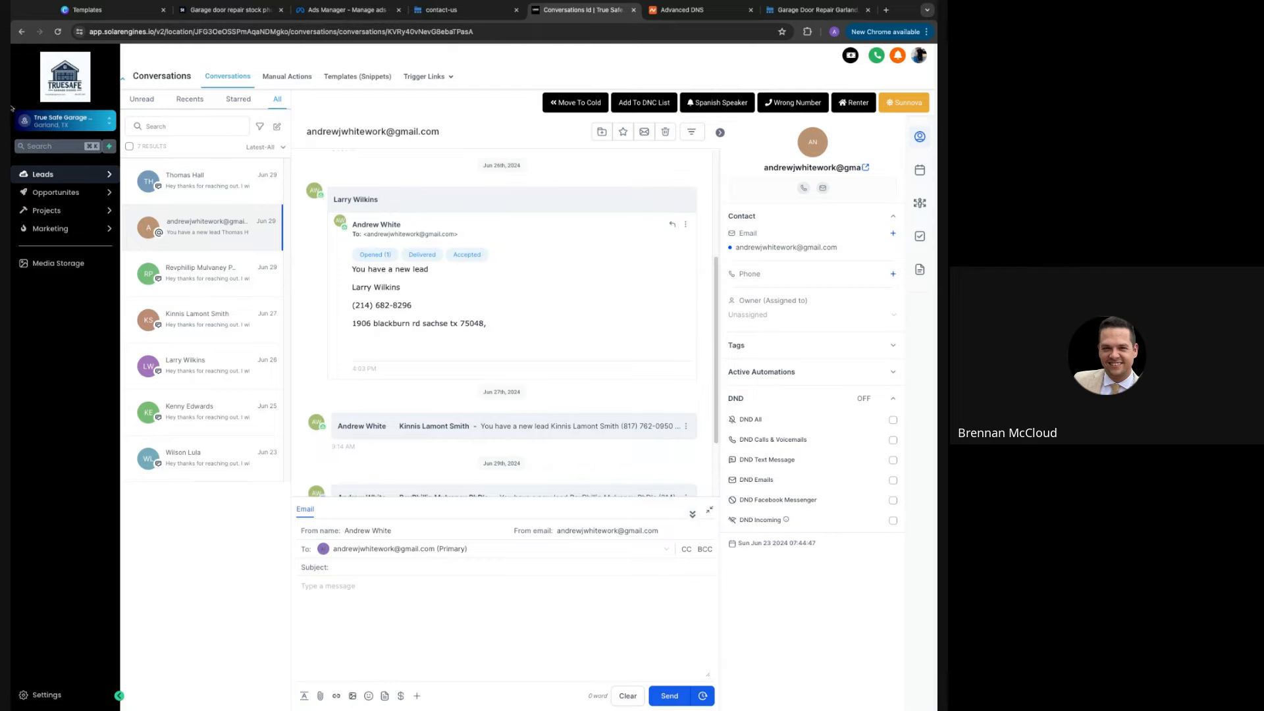
Start adding a dedicated sending domain in the account's email services settings
left_click(59, 699)
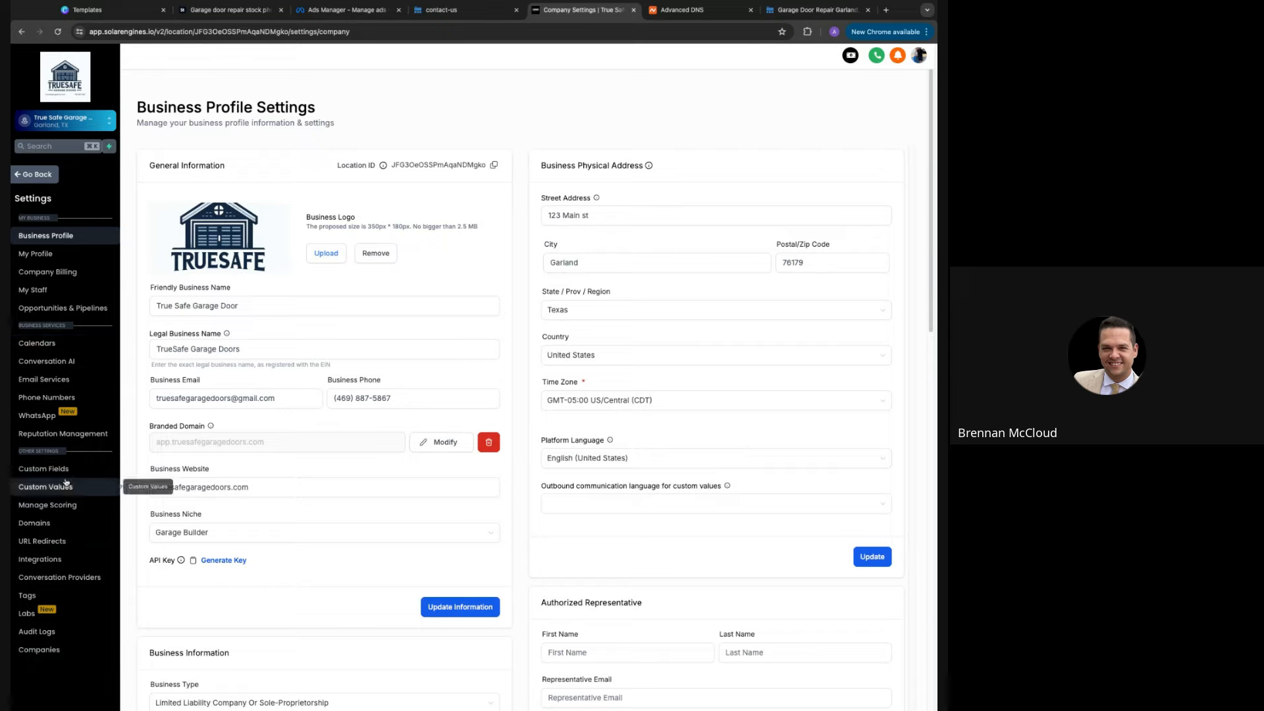
left_click(43, 379)
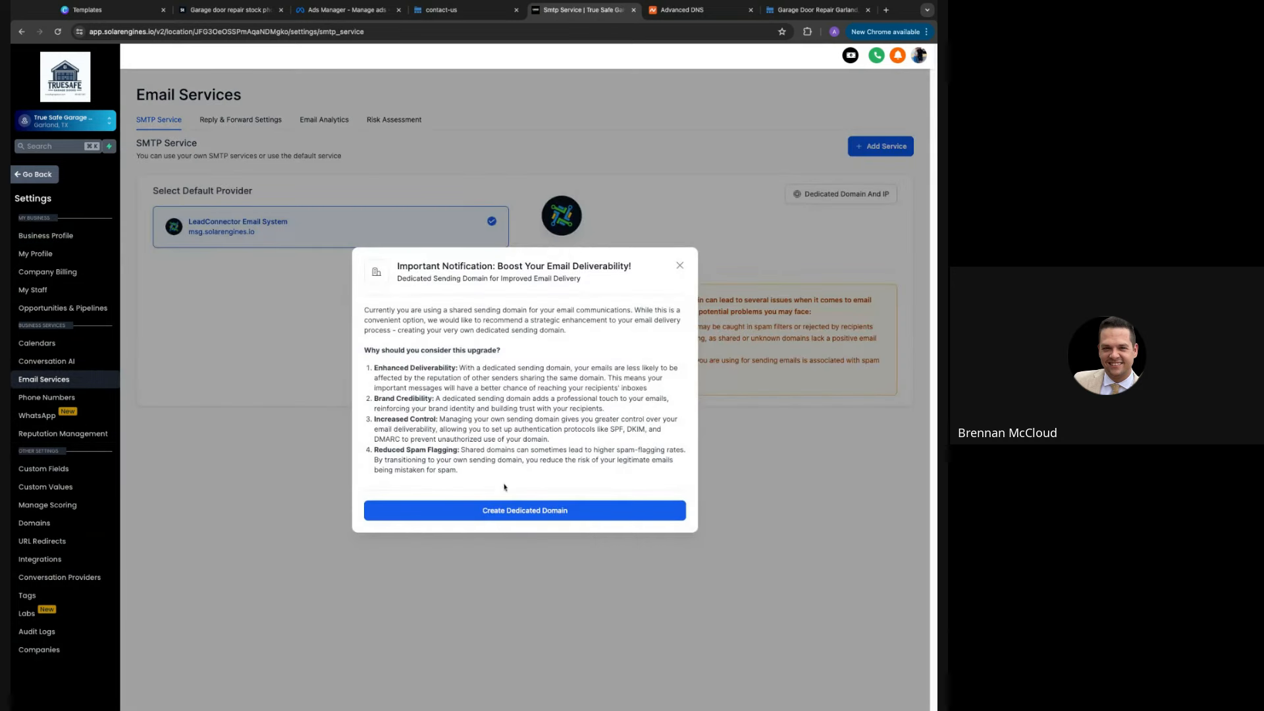
left_click(680, 267)
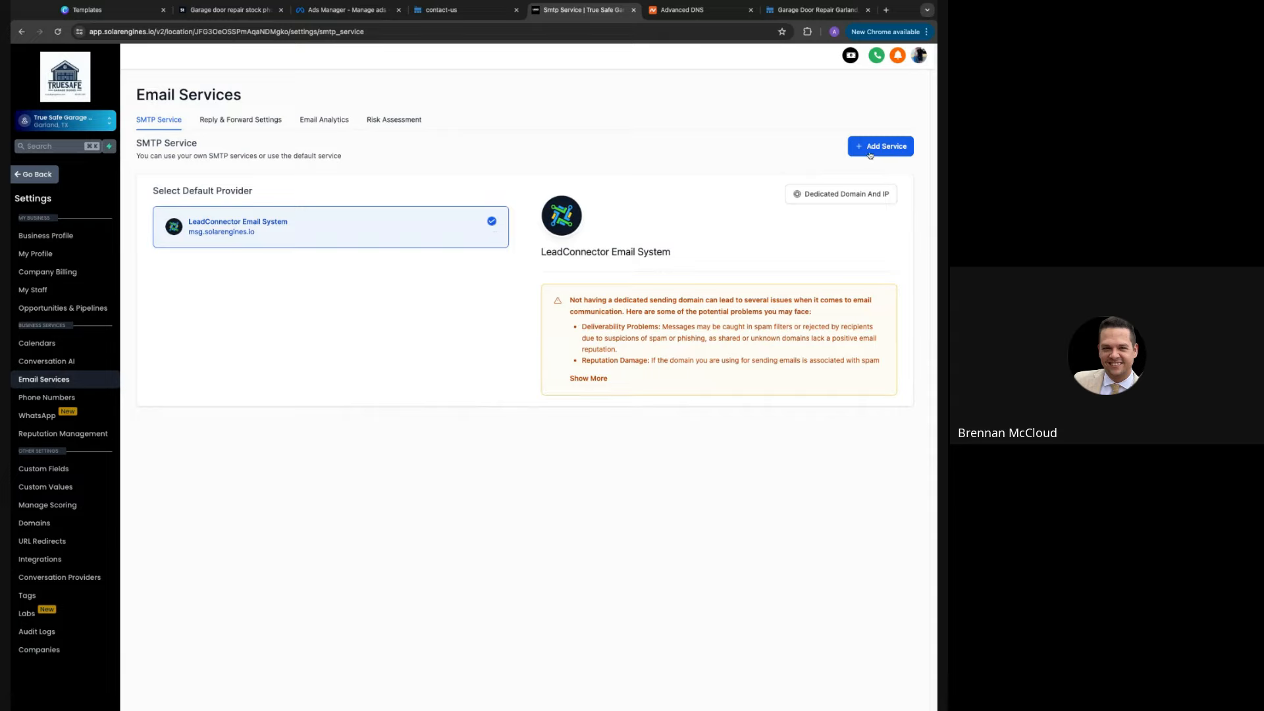
left_click(856, 195)
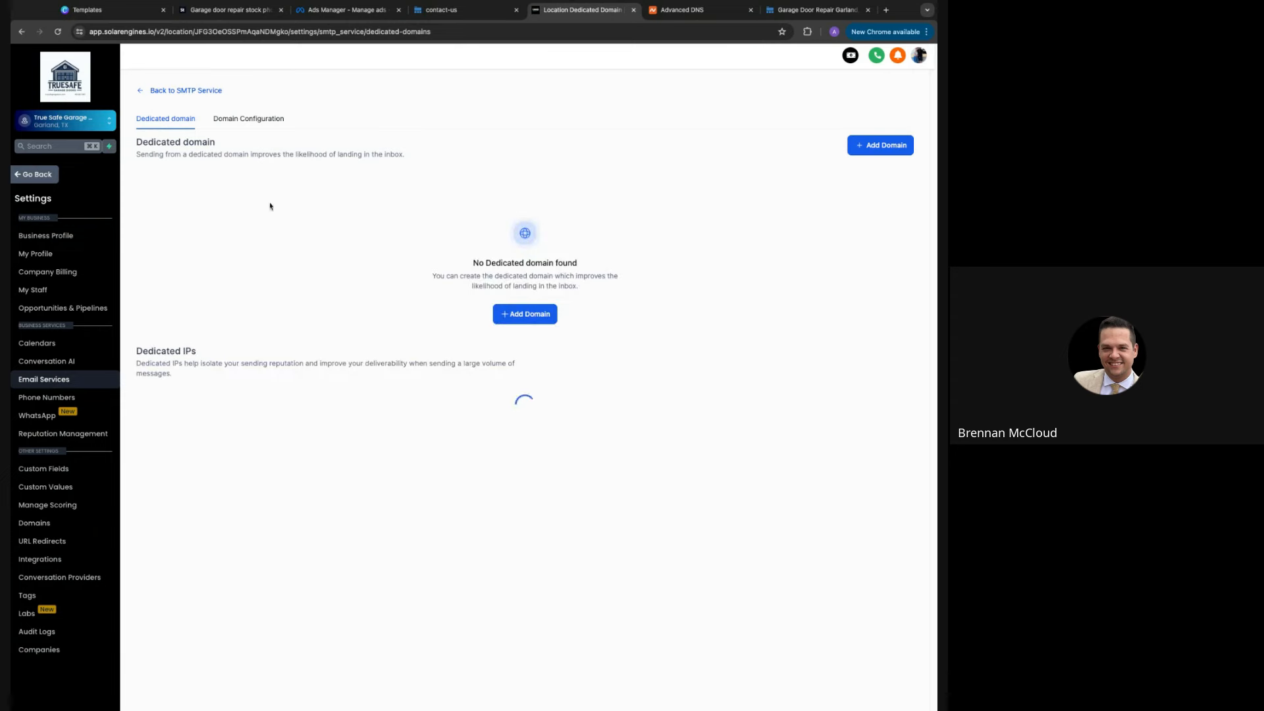
left_click(525, 316)
Add support.truesafegaragedoors.com as the dedicated sending domain and continue to its manual DNS records
left_click(230, 195)
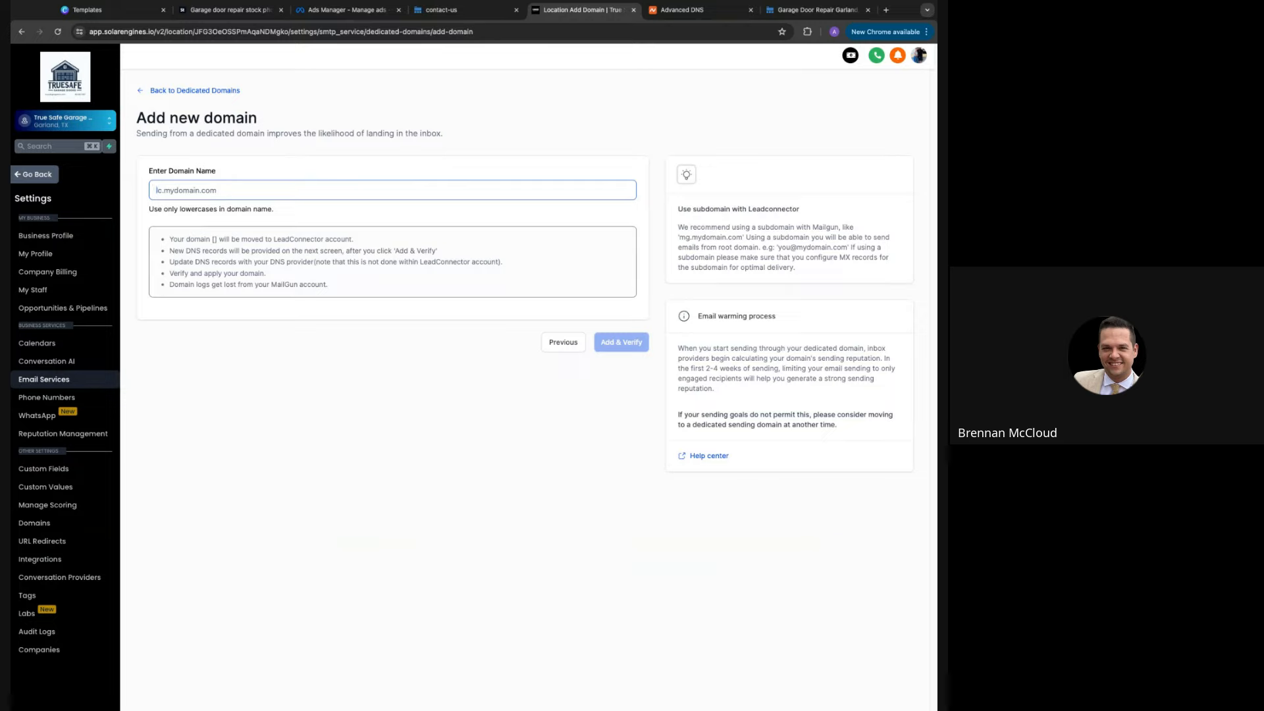
type("mess")
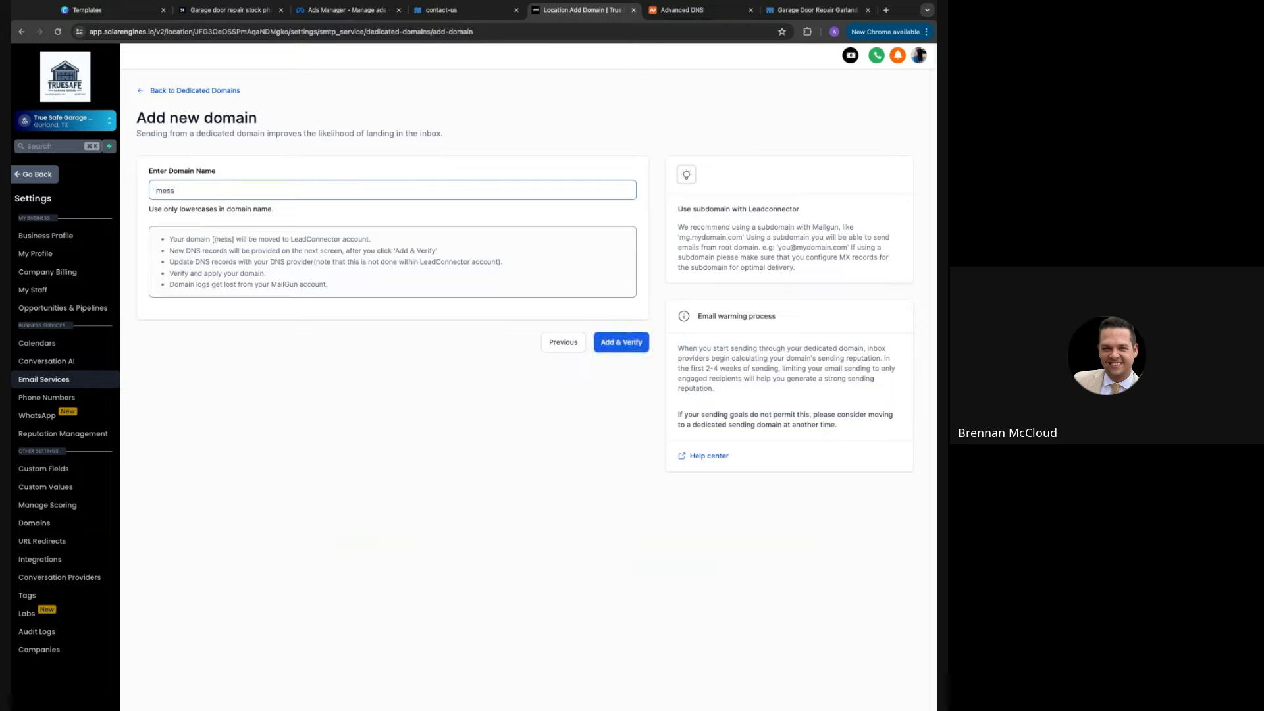
key("BackSpace")
key("BackSpace")
key("BackSpace")
key("BackSpace")
type("support.truesafegaragedoors.com")
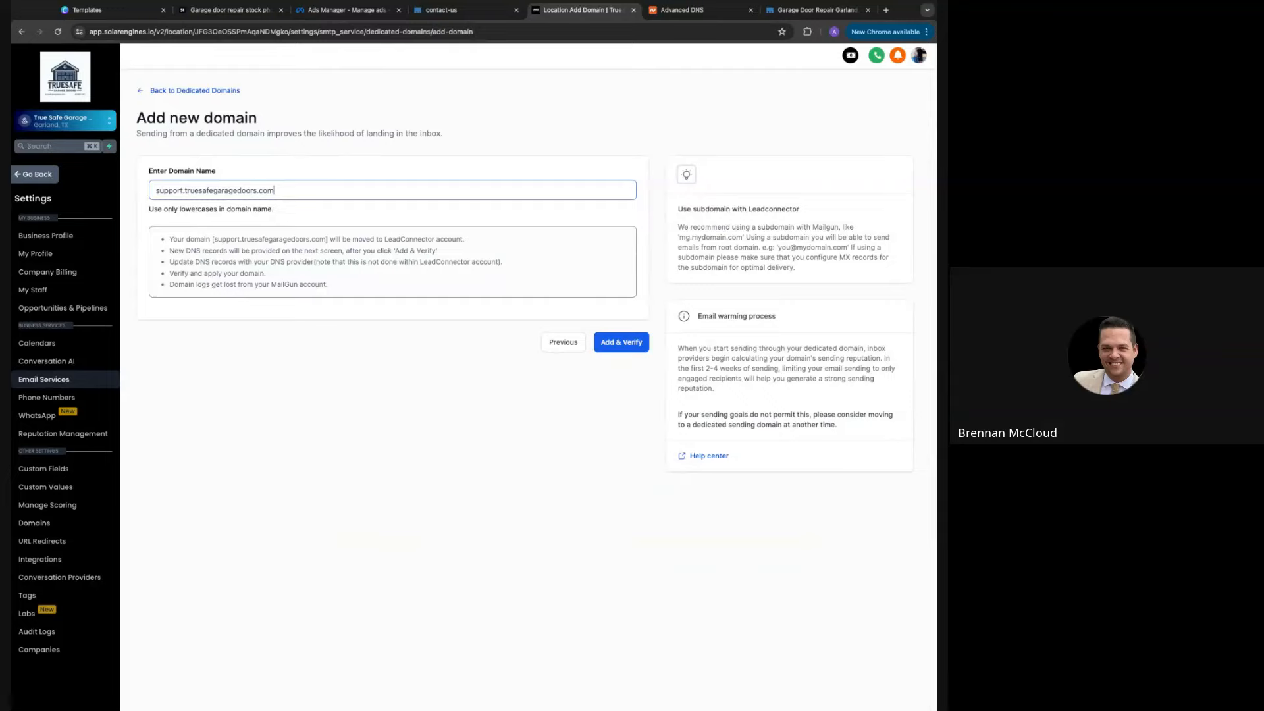
key("Return")
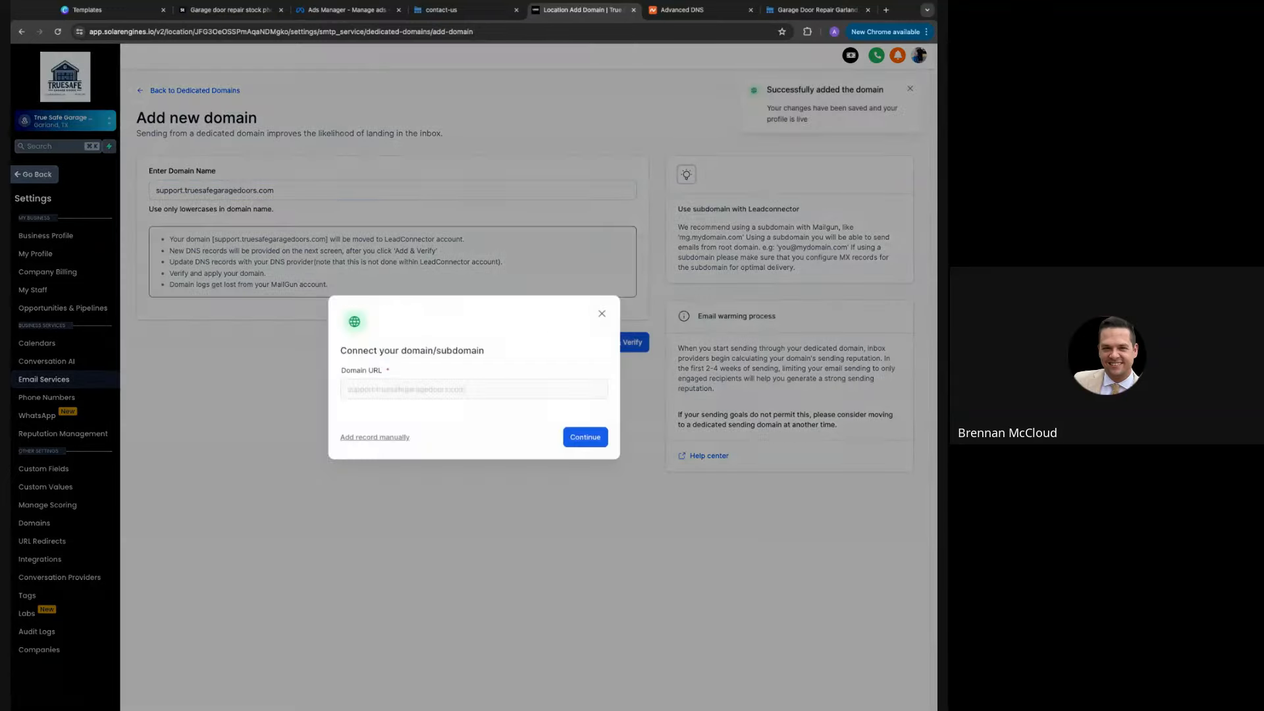
left_click(585, 437)
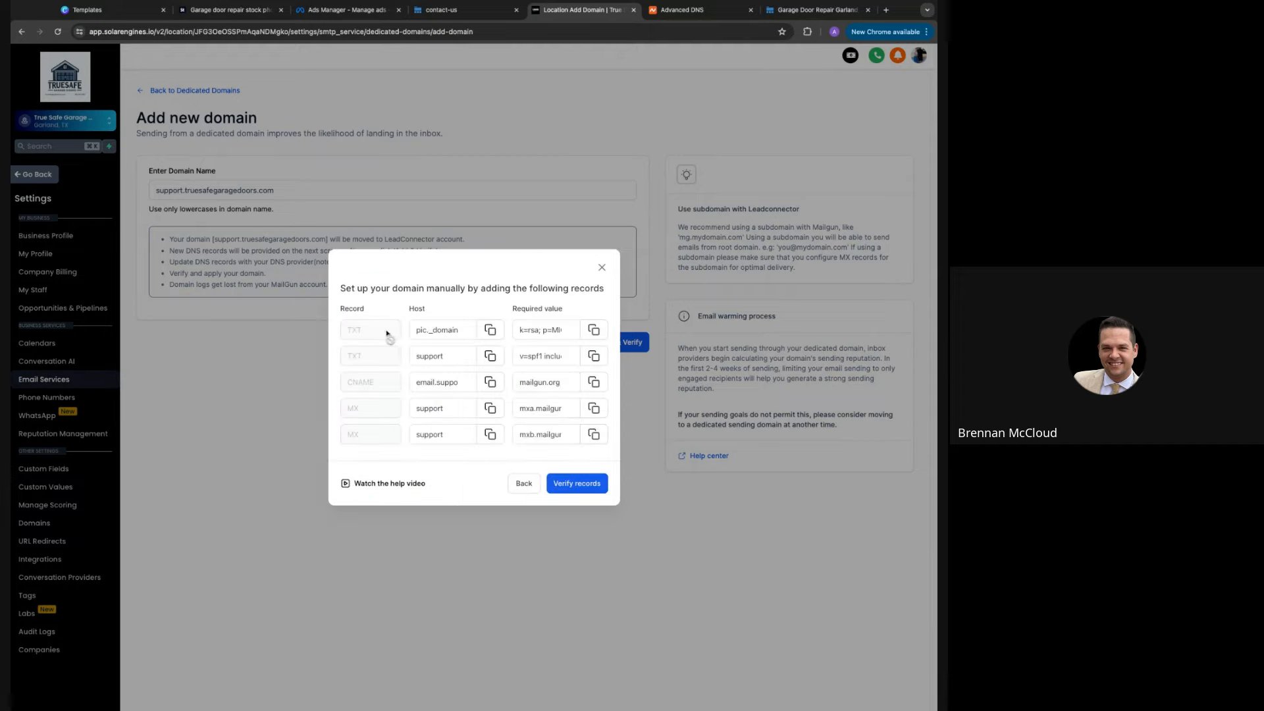
Close the domain's Advanced DNS page and copy the host of the first TXT record required for the sending domain
left_click(688, 10)
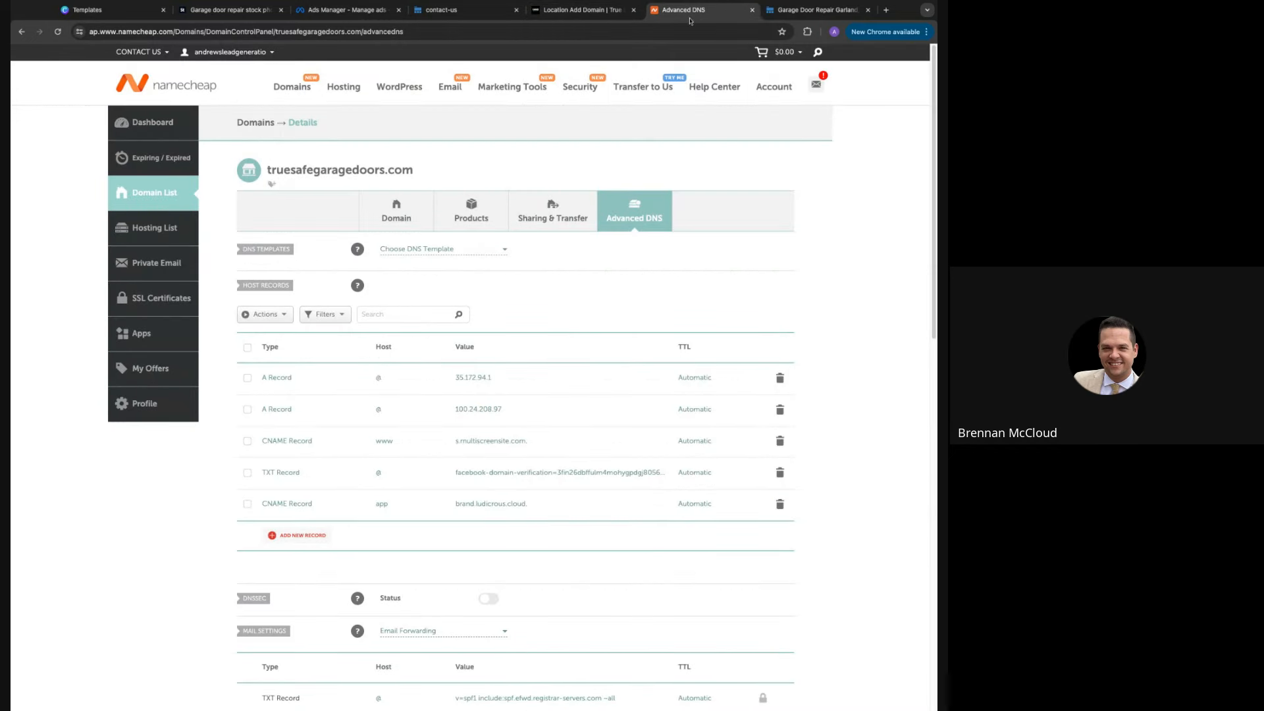
key("ctrl+w")
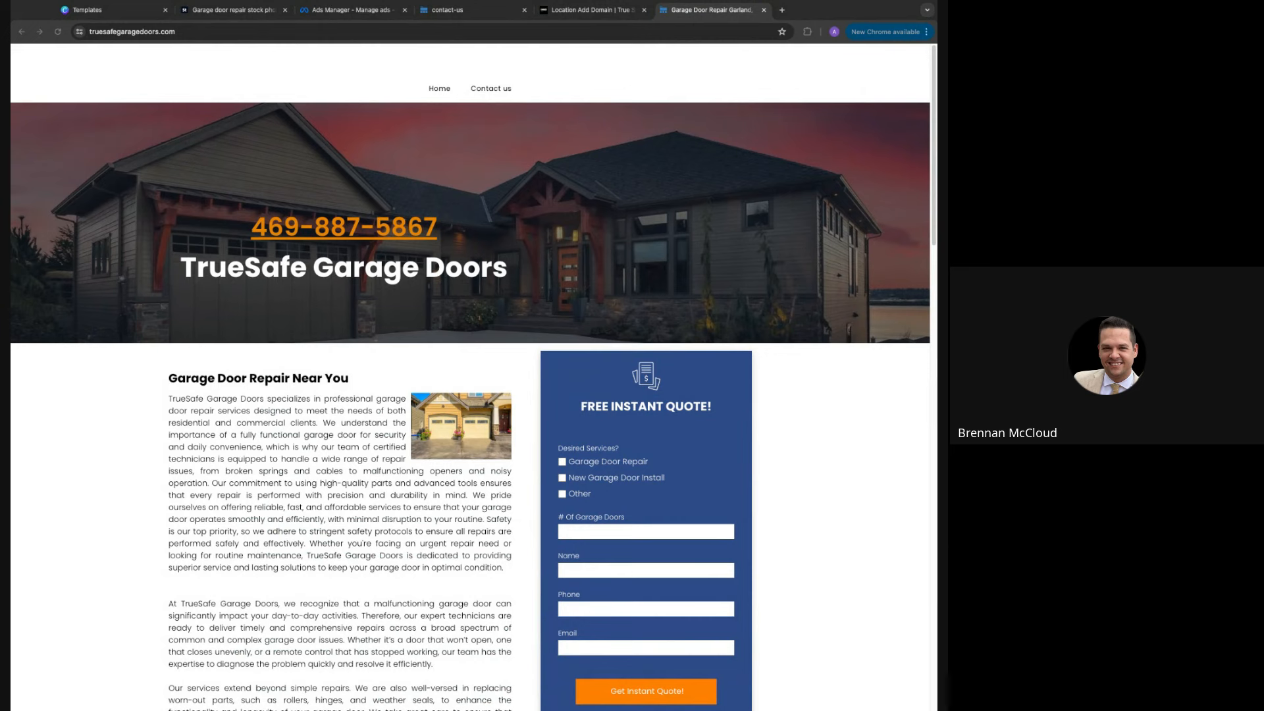
left_click(589, 9)
left_click(455, 338)
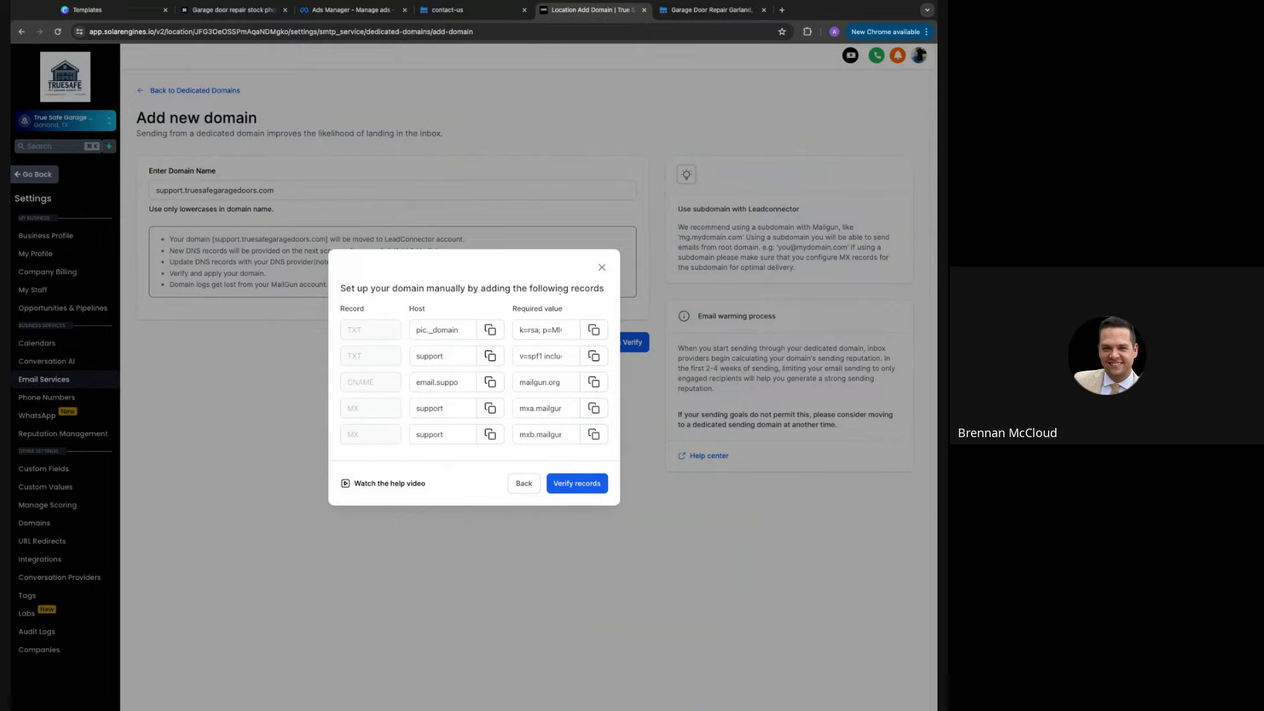
left_click(493, 331)
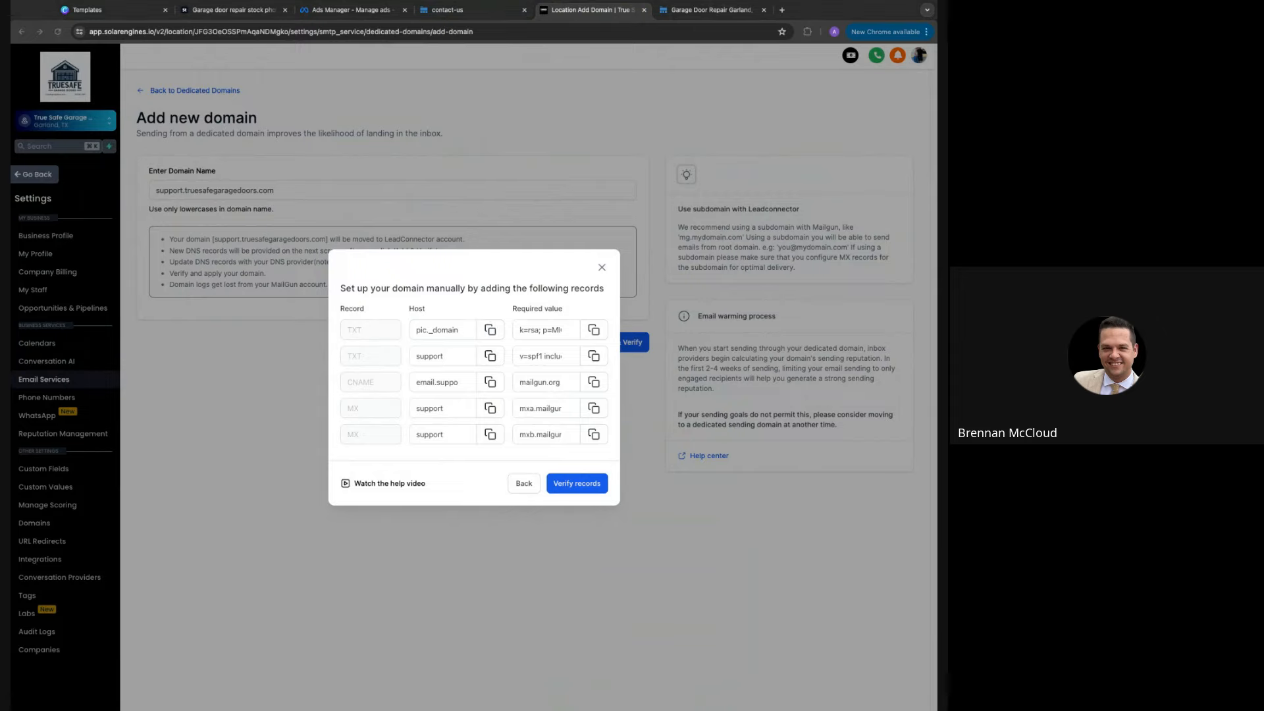
Copy the hosts and required values of the two TXT records and the mailgun.org CNAME record for the domain's Advanced DNS
left_click(491, 330)
left_click(594, 330)
left_click(491, 361)
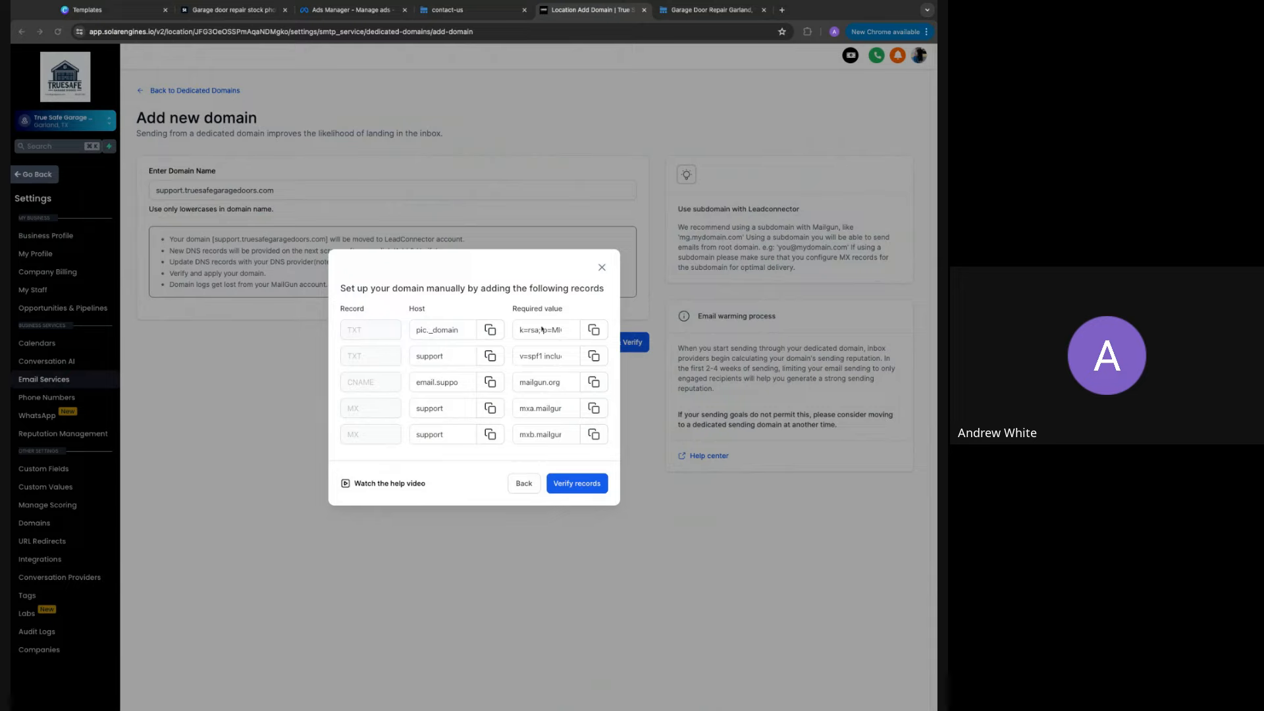
left_click(593, 355)
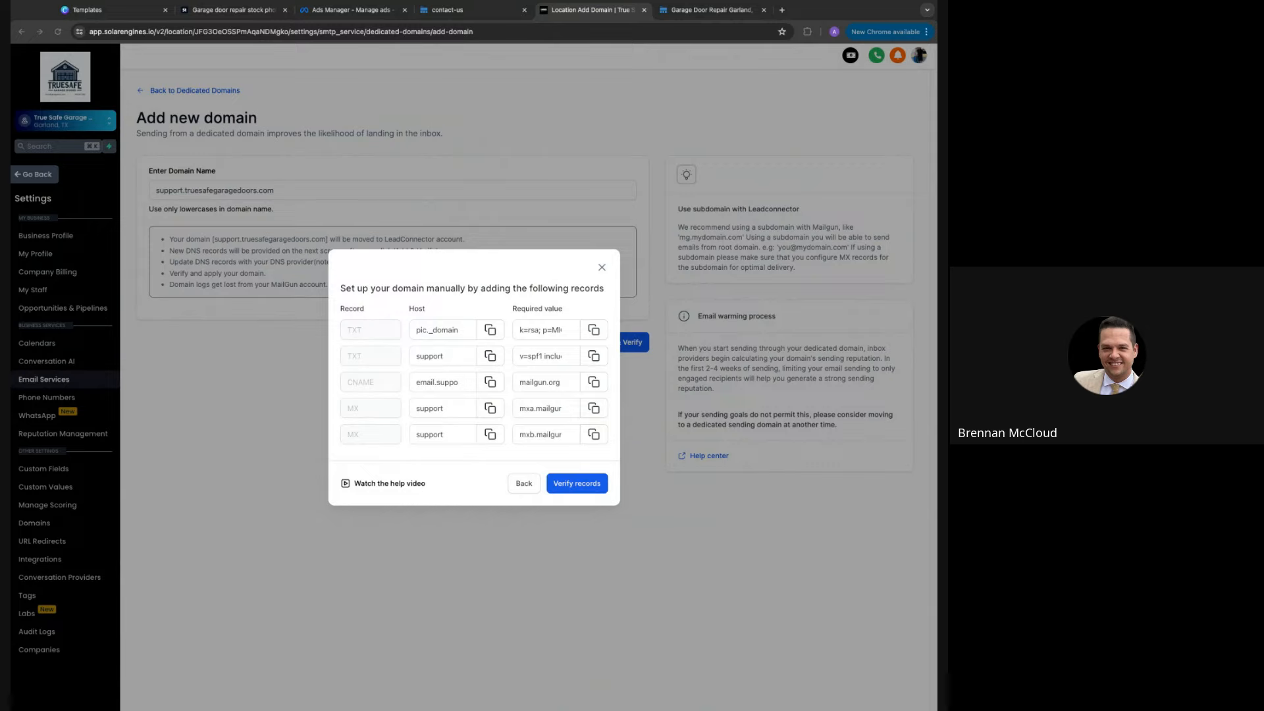
left_click(489, 382)
left_click(593, 381)
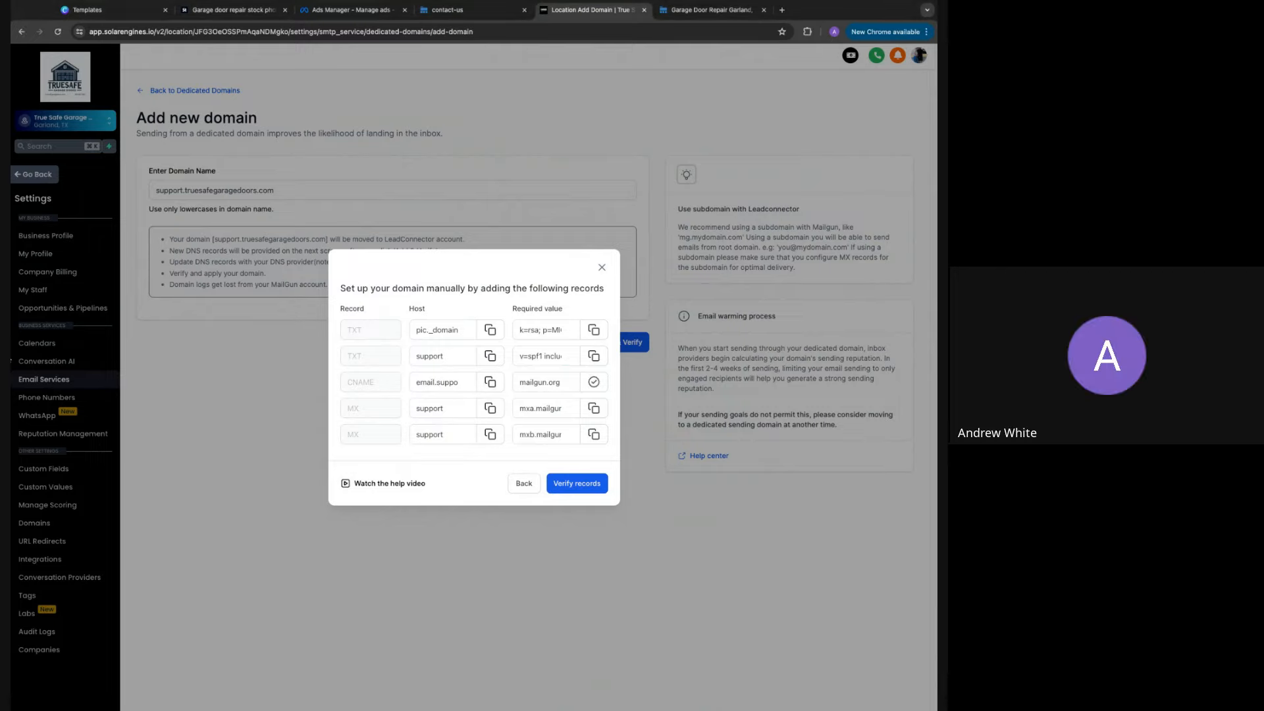
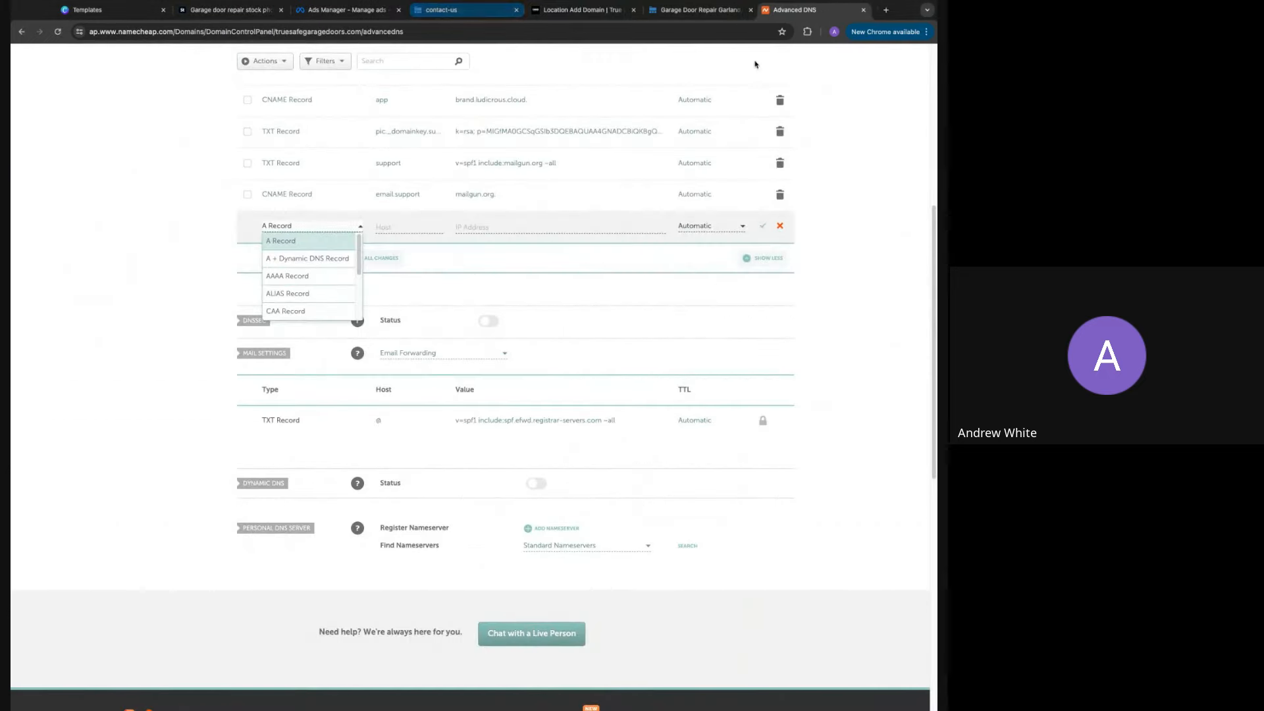
In Namecheap's Advanced DNS for truesafegaragedoors.com, look for an MX record type and change the mail settings to Custom MX
left_click(266, 264)
left_click(295, 227)
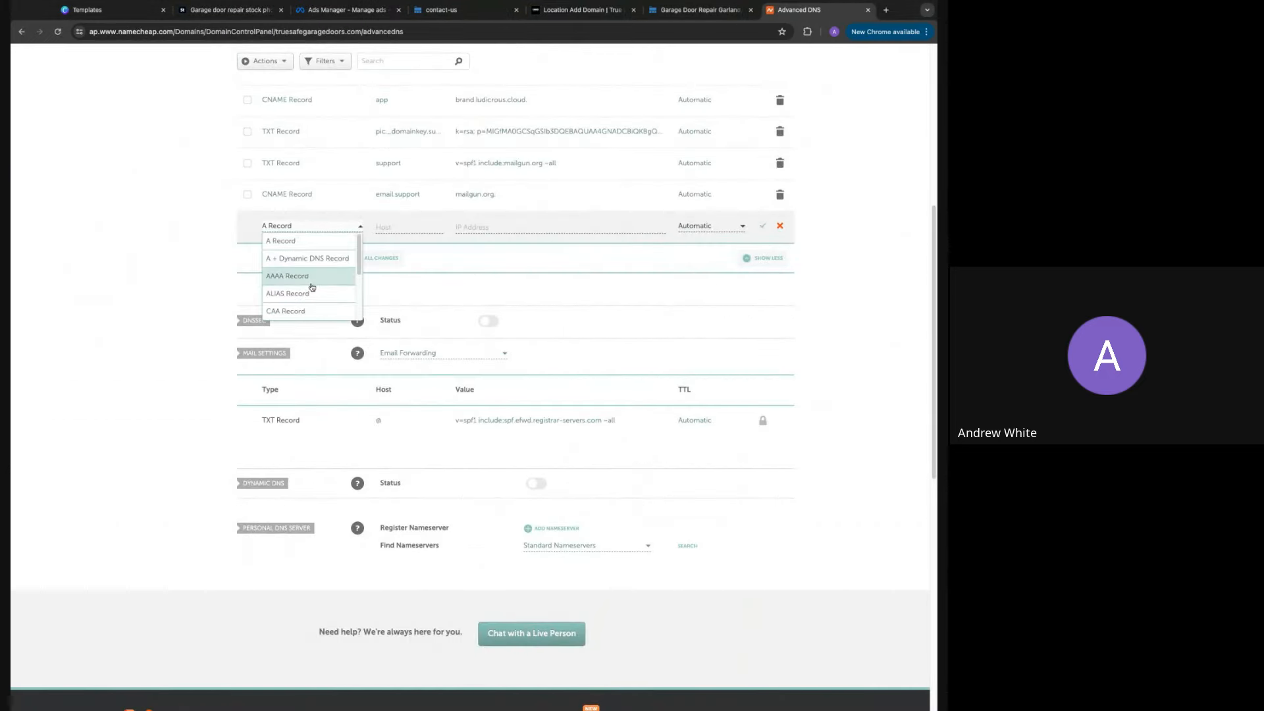
scroll(309, 289, "down", 3)
scroll(309, 306, "down", 1)
scroll(304, 306, "up", 2)
left_click(208, 384)
scroll(322, 320, "up", 1)
left_click(443, 397)
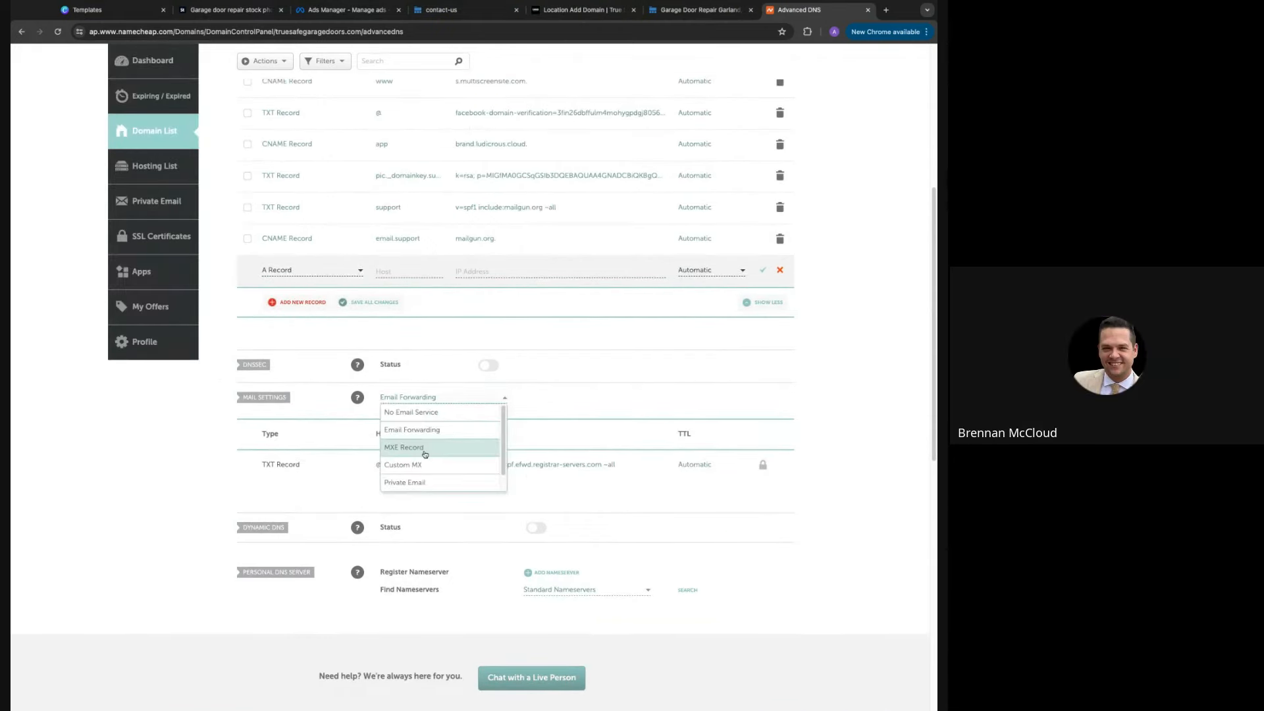
left_click(424, 450)
left_click(424, 397)
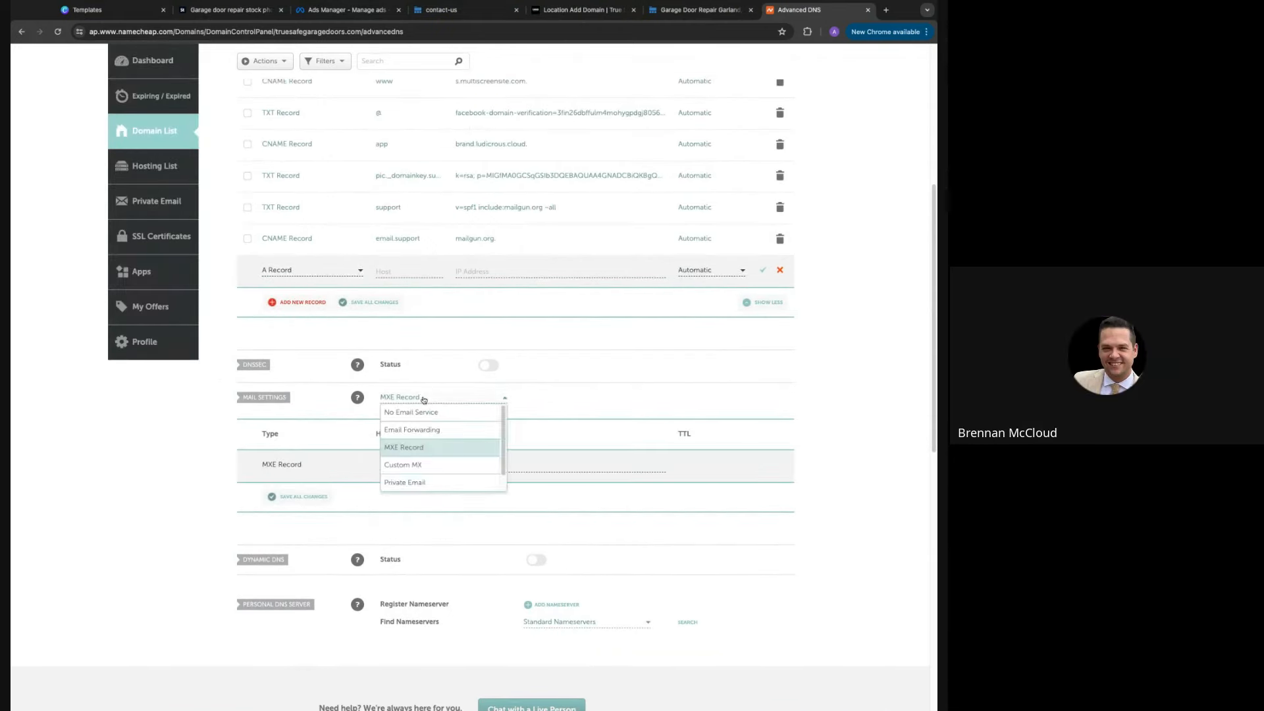
left_click(422, 468)
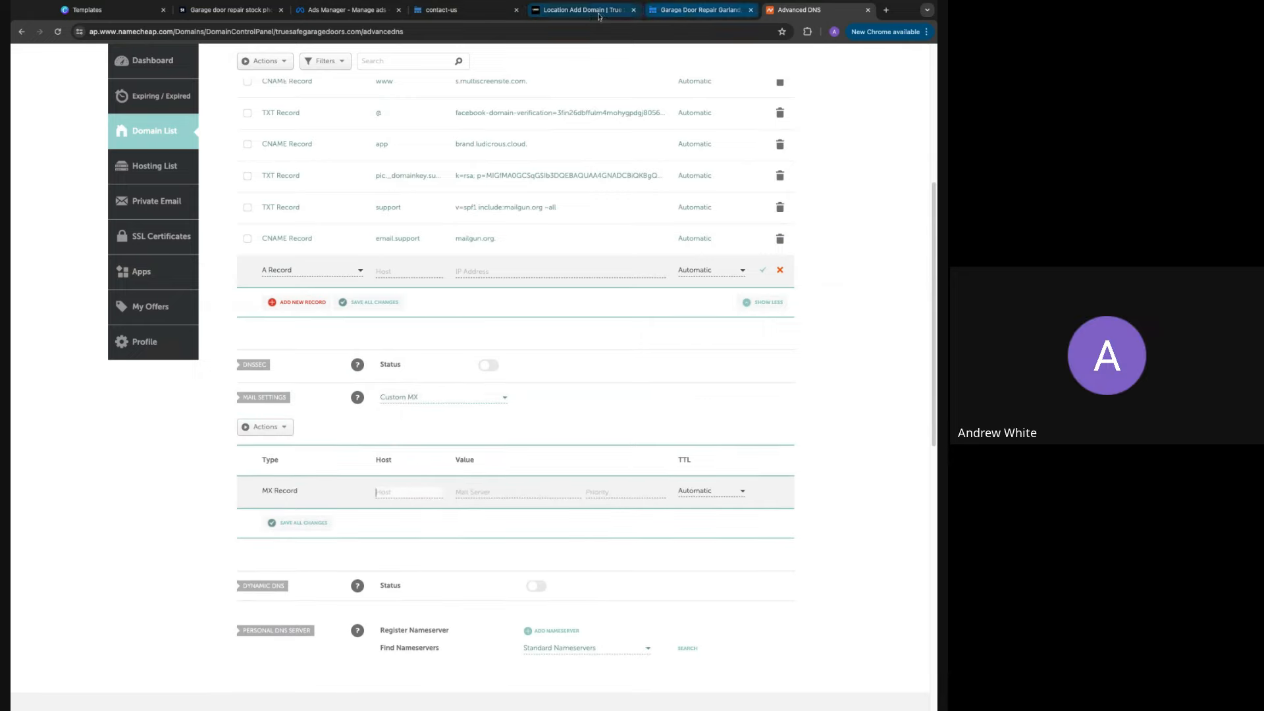
Enter support as the host and mxa.mailgun.org as the mail server of the first MX record
left_click(579, 10)
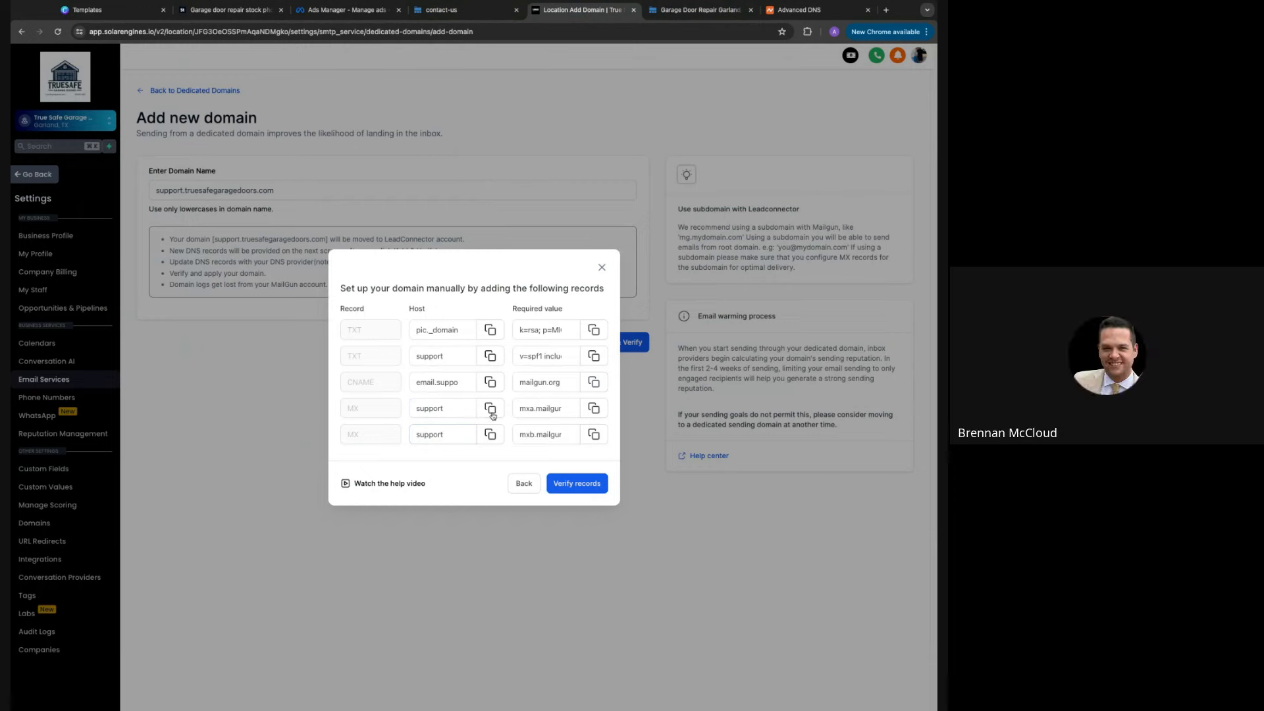
left_click(799, 10)
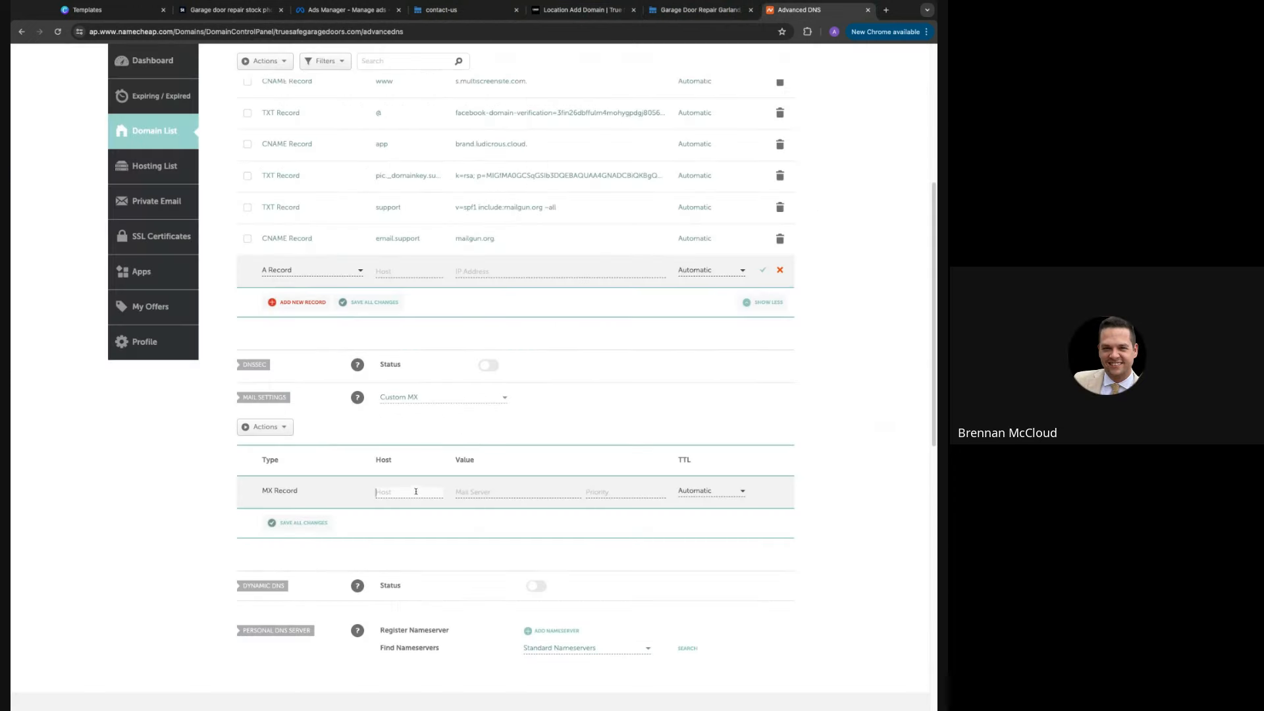
left_click(415, 493)
type("support")
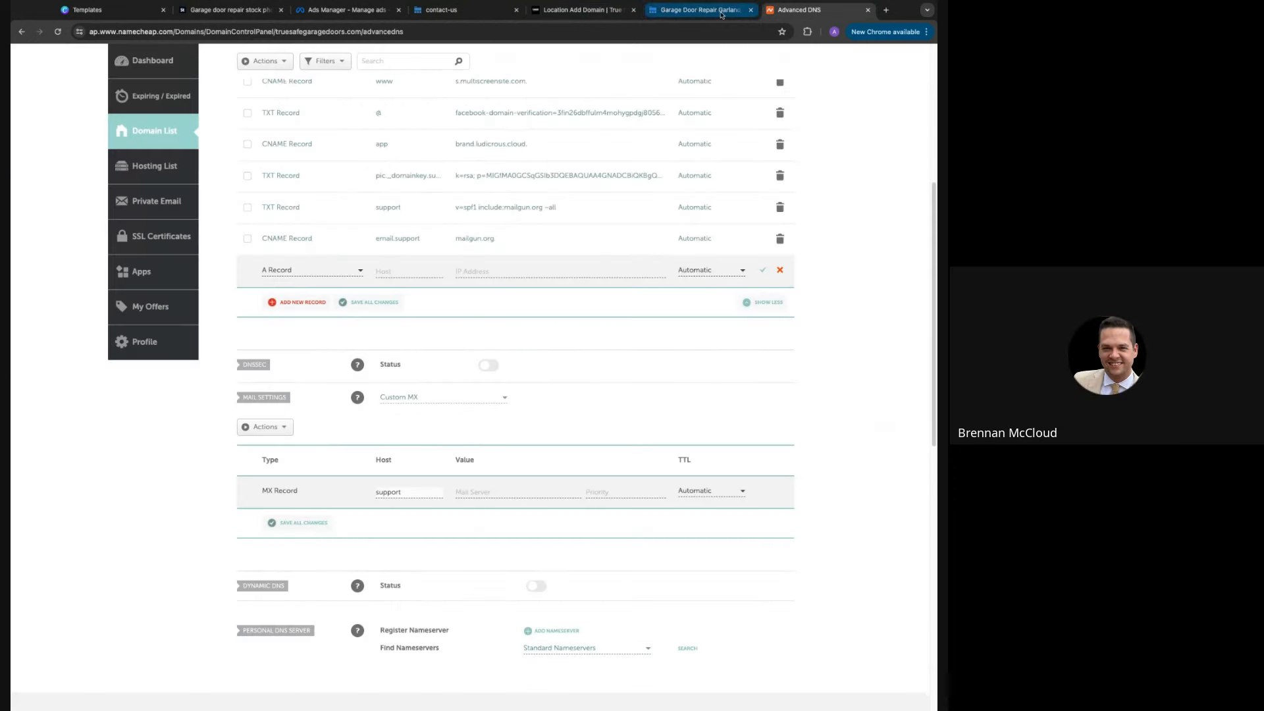
left_click(611, 10)
left_click(593, 433)
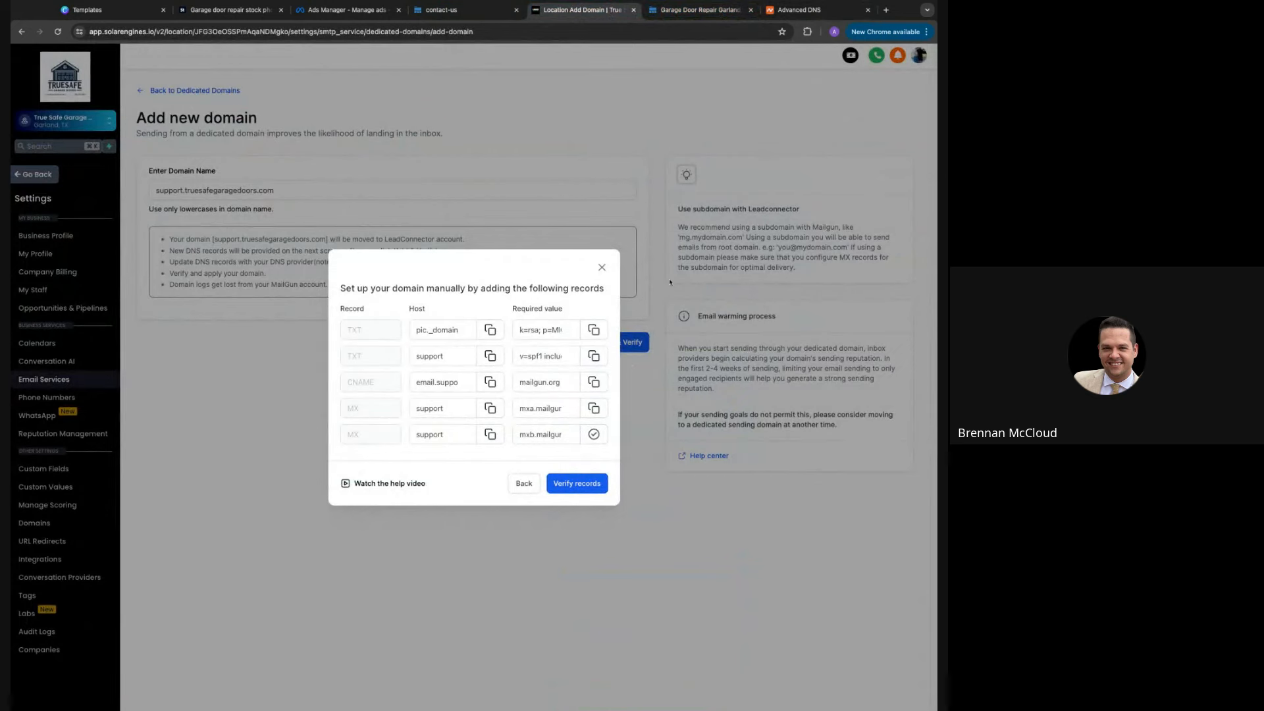
left_click(798, 11)
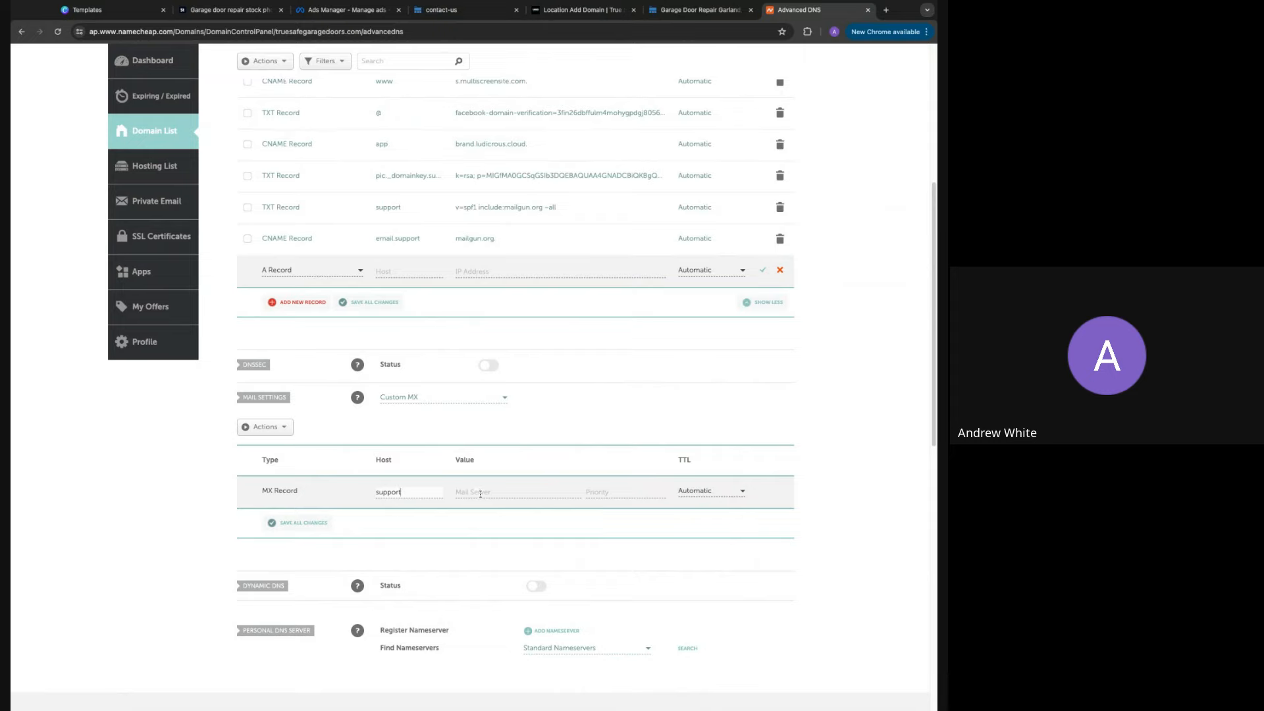
left_click(579, 9)
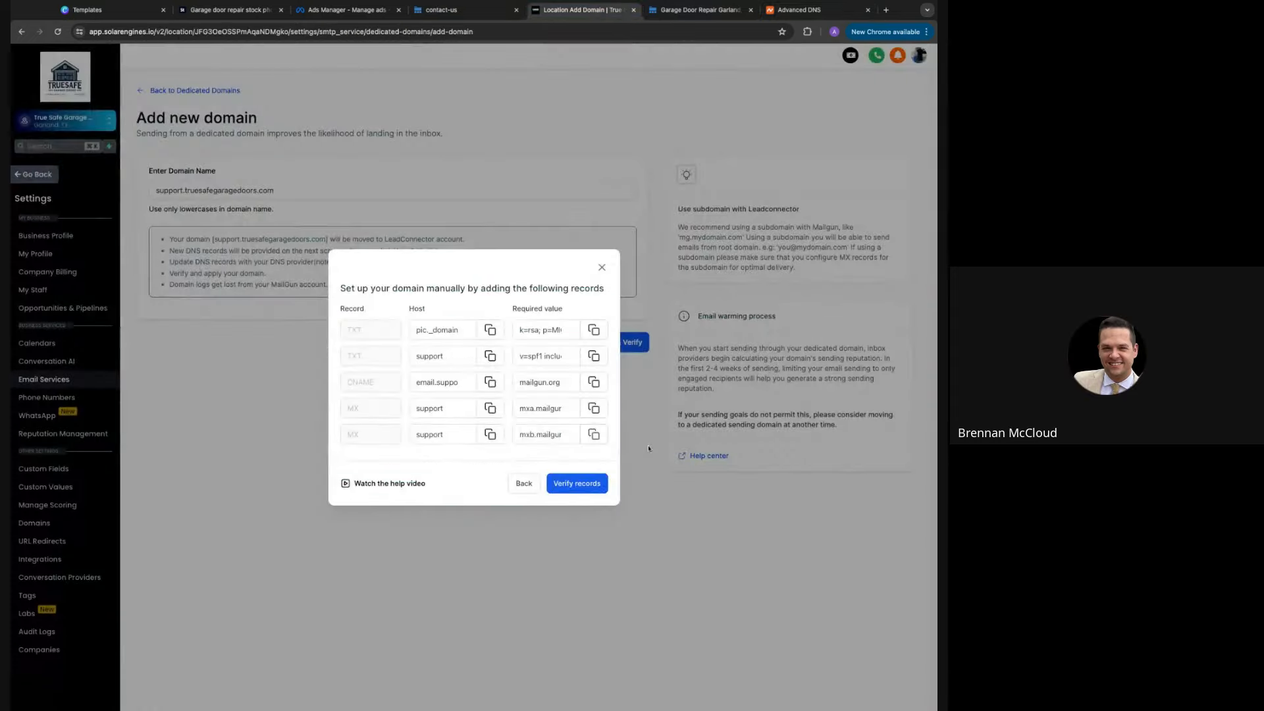
left_click(800, 9)
left_click(475, 492)
key("super+v")
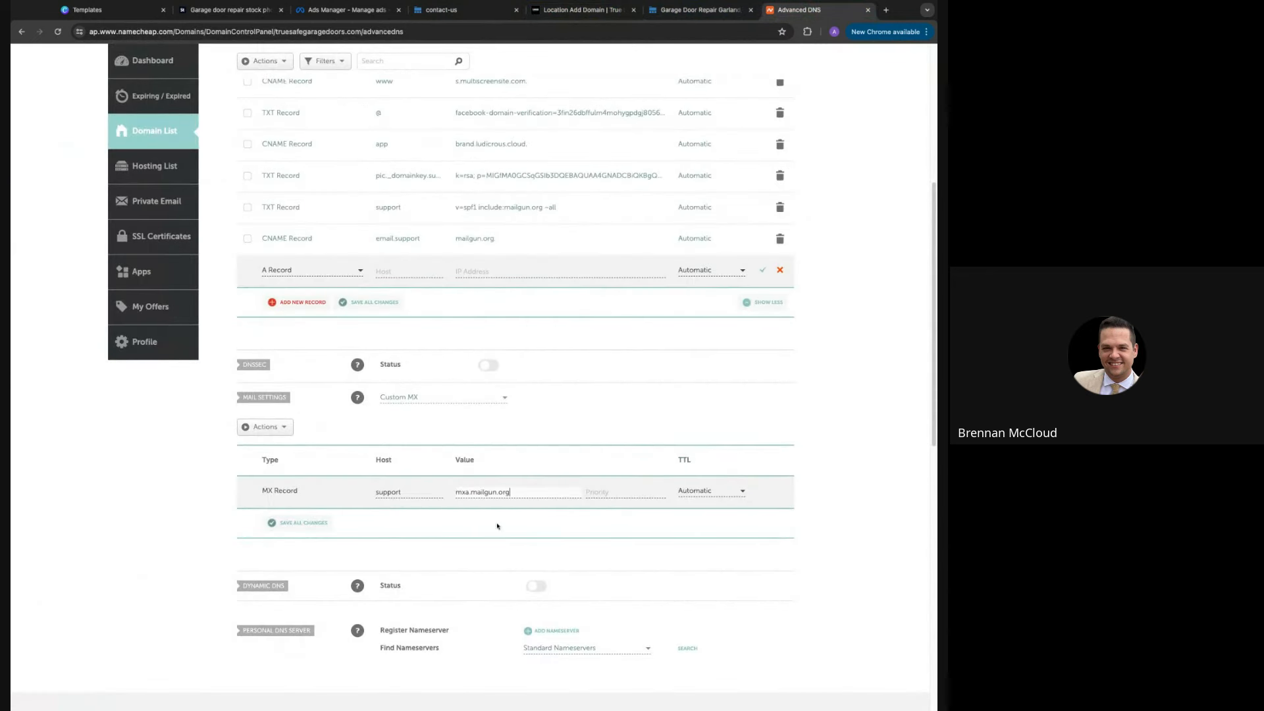
Set the mxa.mailgun.org MX record's priority to 1 and save the mail settings
left_click(307, 526)
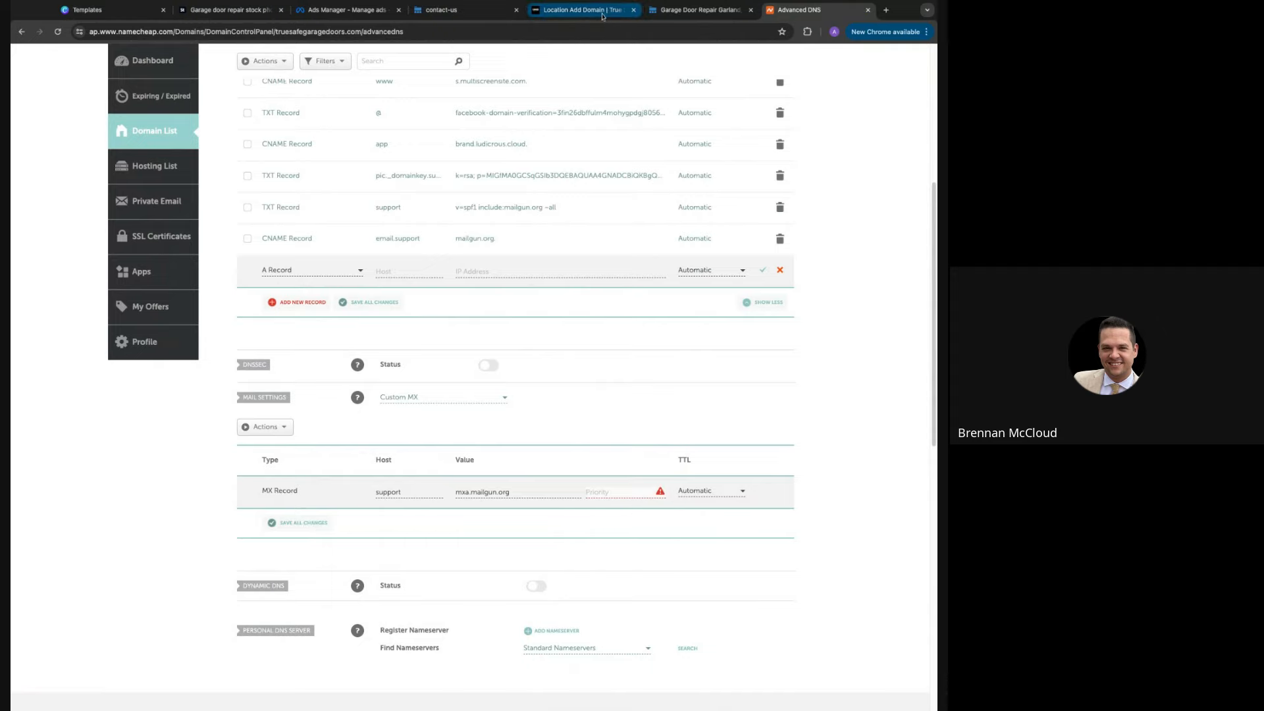
left_click(609, 10)
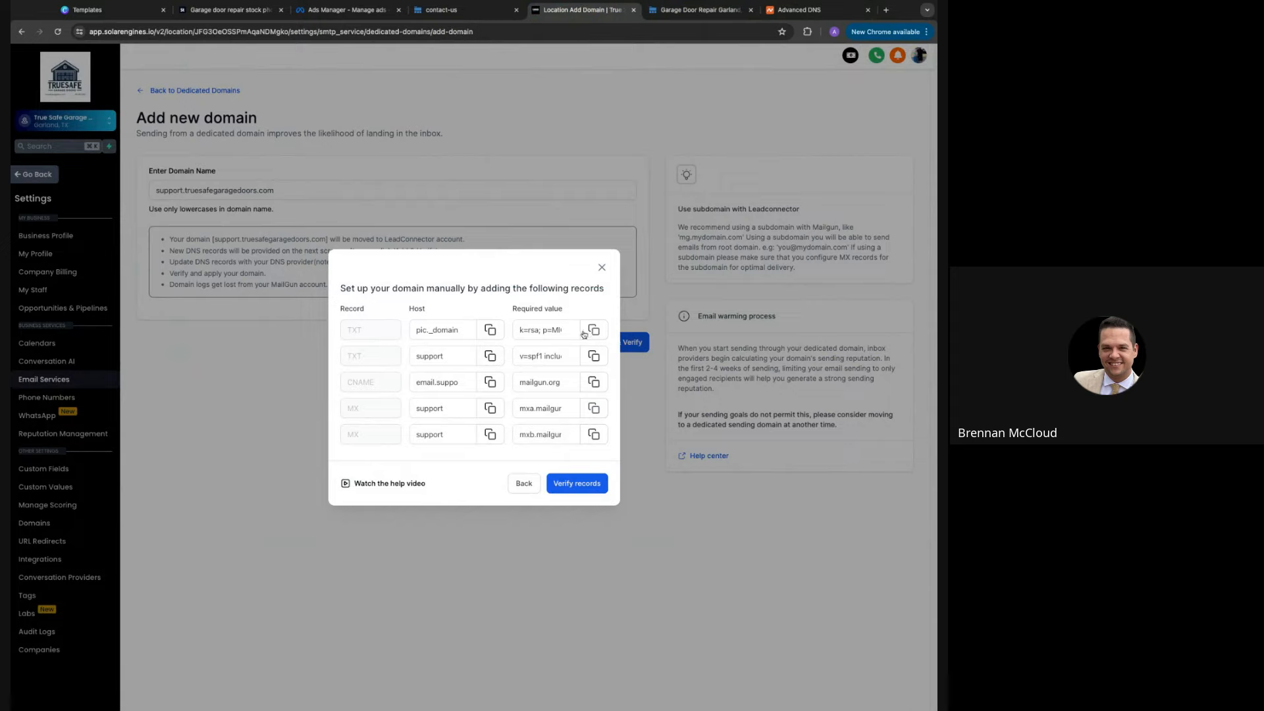
left_click(576, 436)
left_click(790, 10)
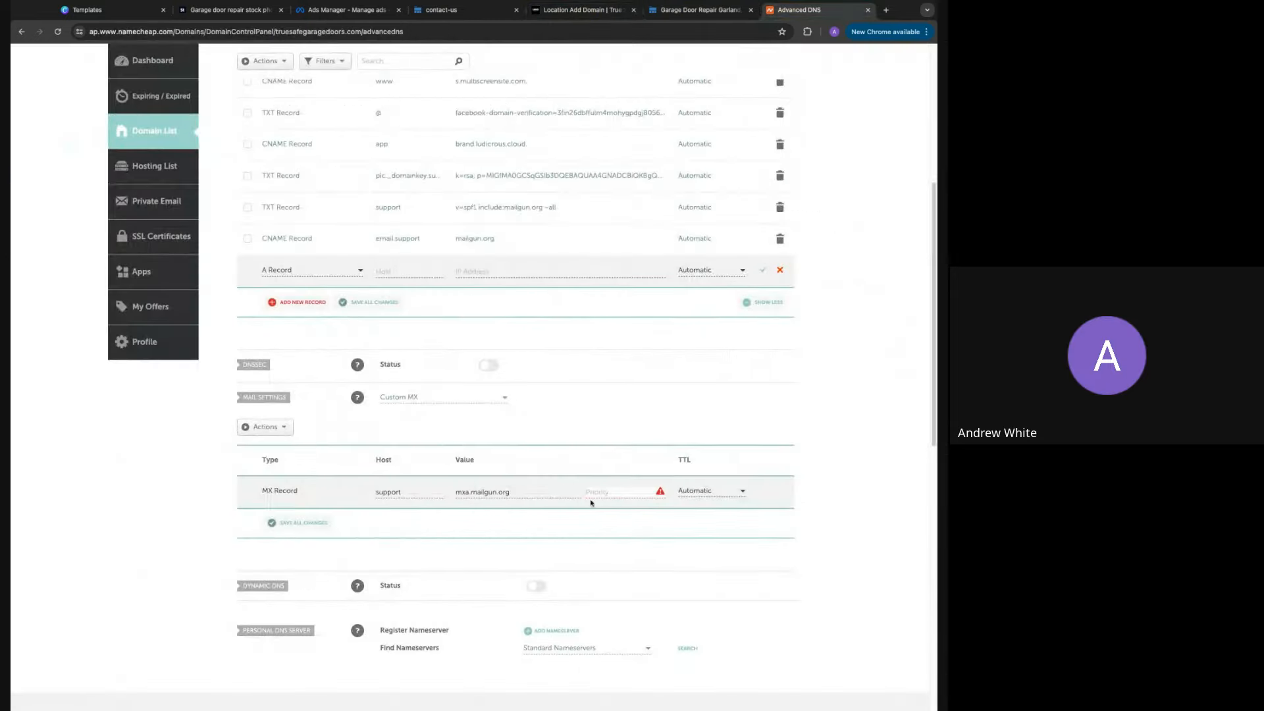
left_click(609, 493)
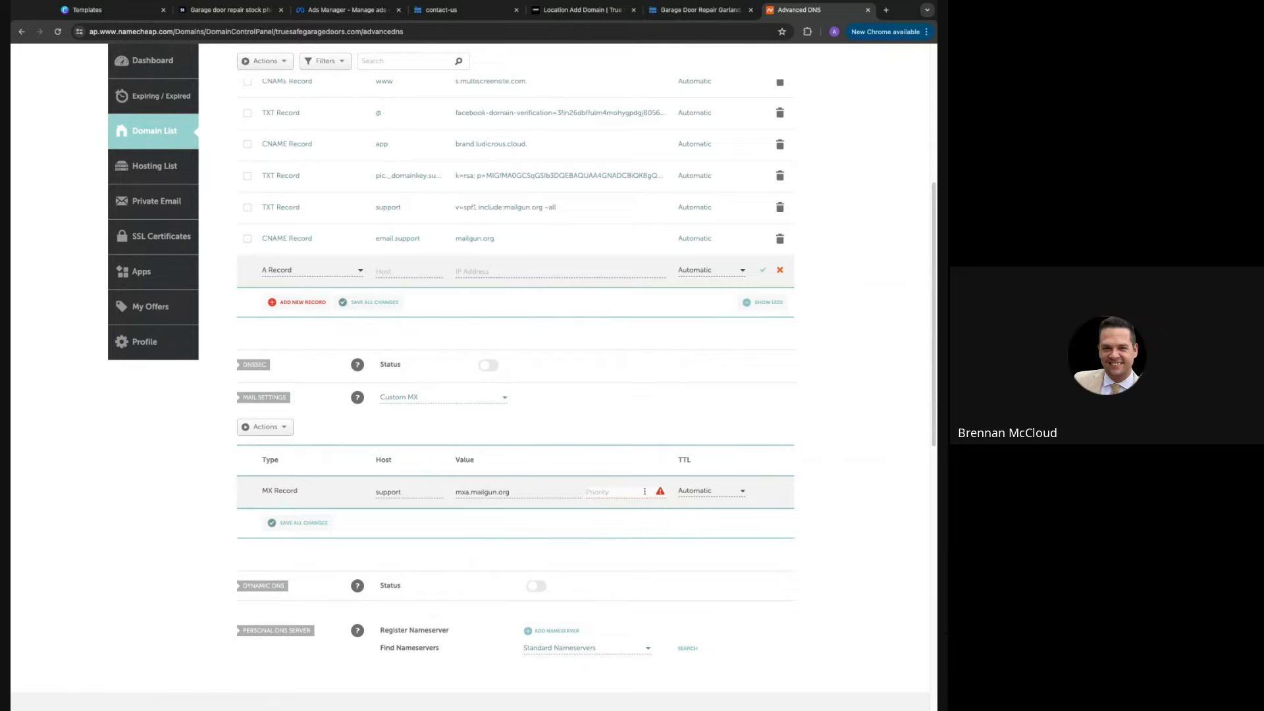
mouse_move(661, 491)
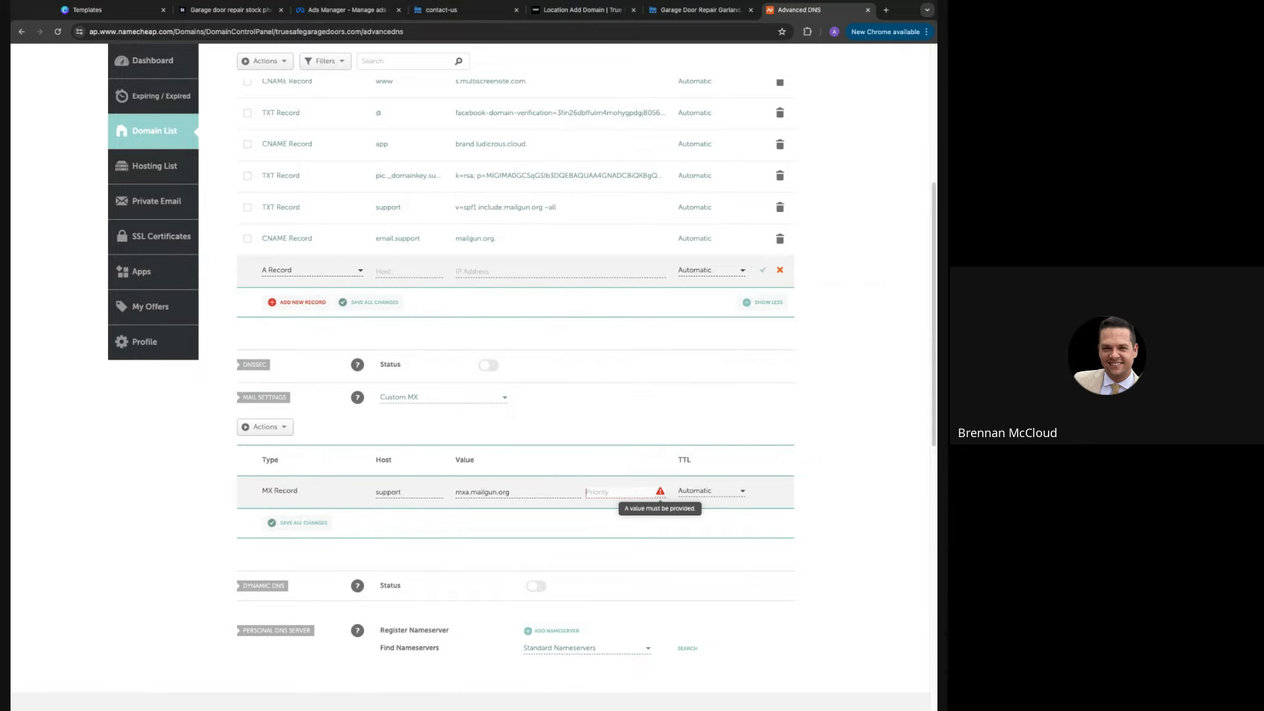
left_click(638, 494)
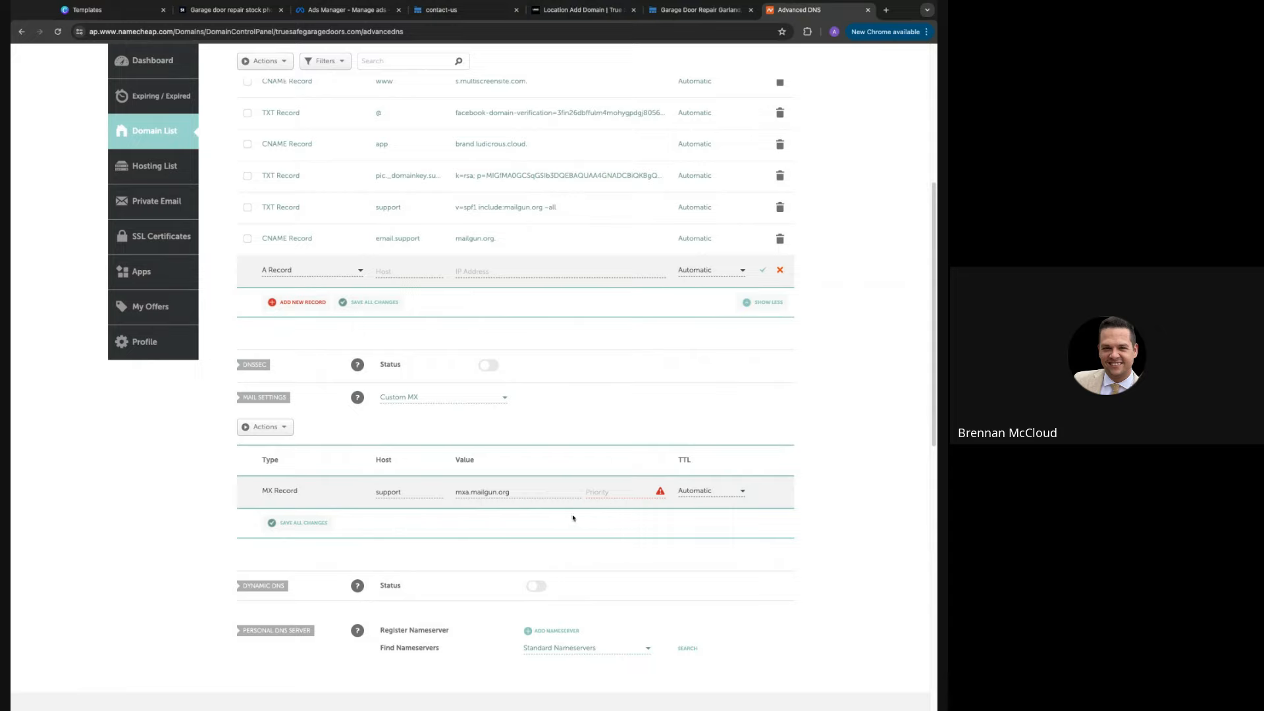
type("1")
left_click(279, 524)
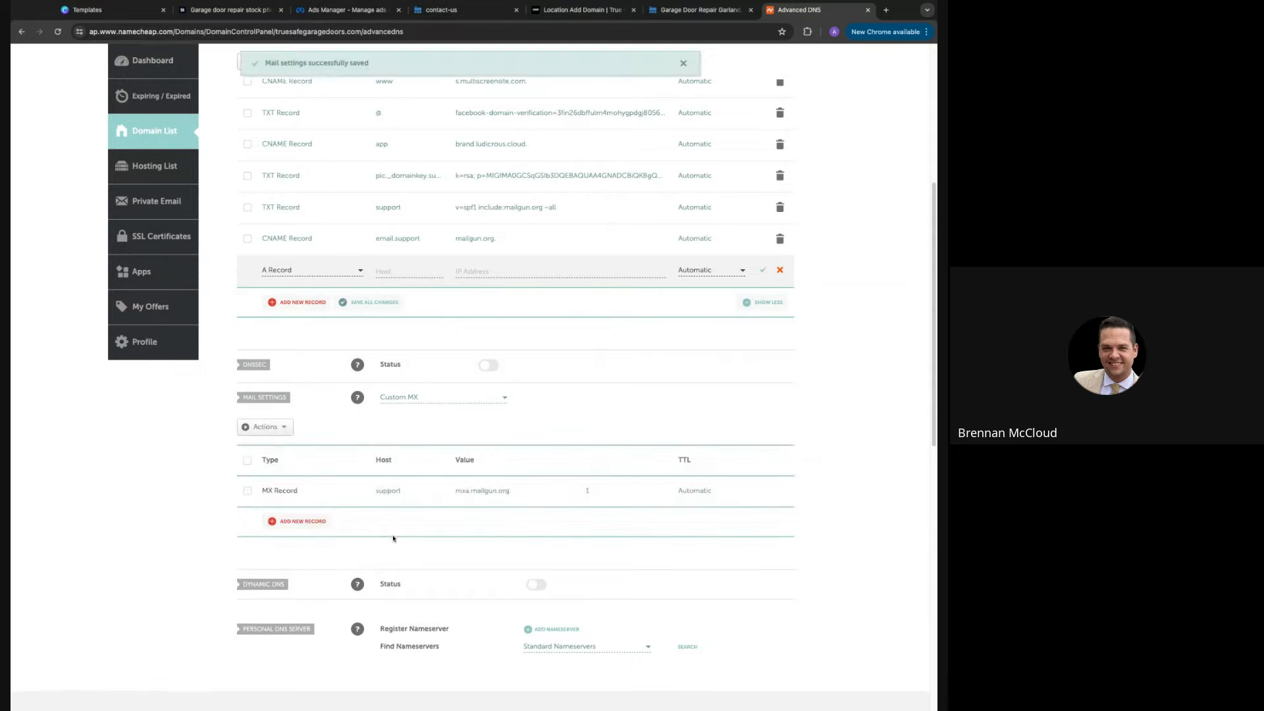
Add a second MX record with host support and mail server mxb.mailgun.org, using the sending domain's required records
left_click(316, 522)
scroll(316, 522, "down", 5)
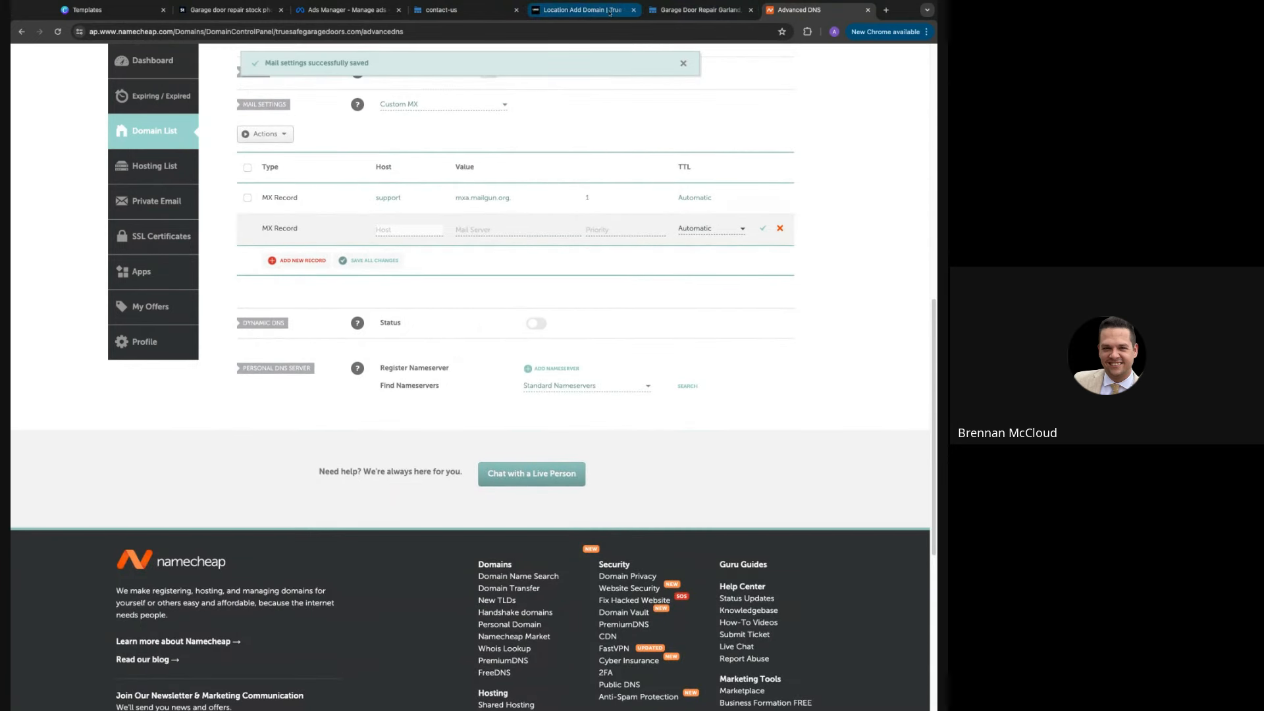
left_click(579, 10)
left_click(490, 435)
left_click(800, 11)
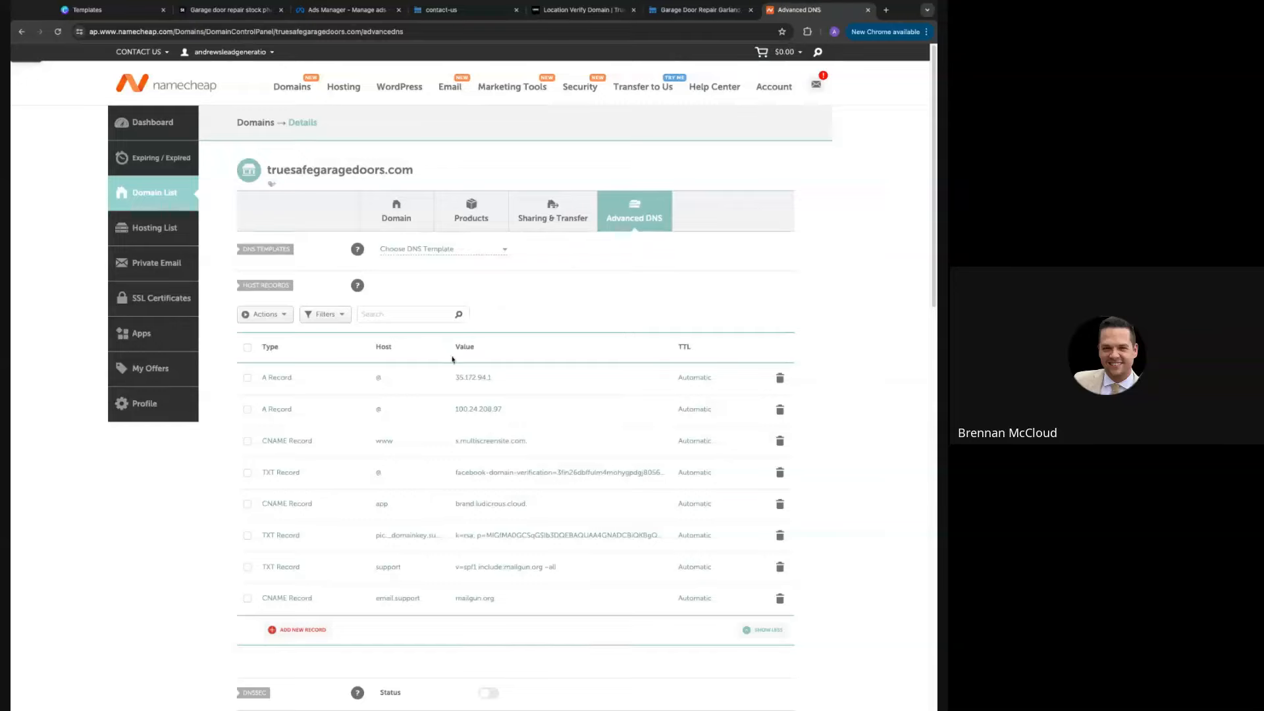
Set the priority of both support MX records to 10
scroll(451, 359, "down", 6)
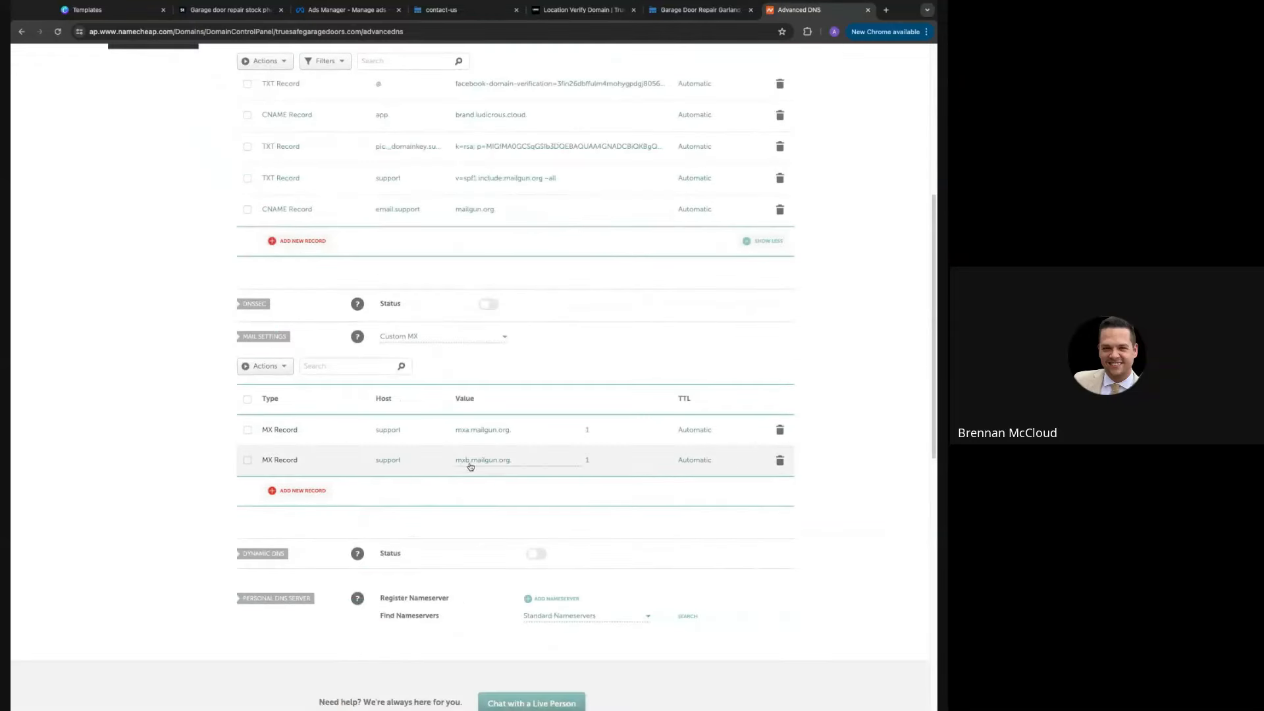
left_click(587, 460)
type("0")
left_click(596, 432)
type("0")
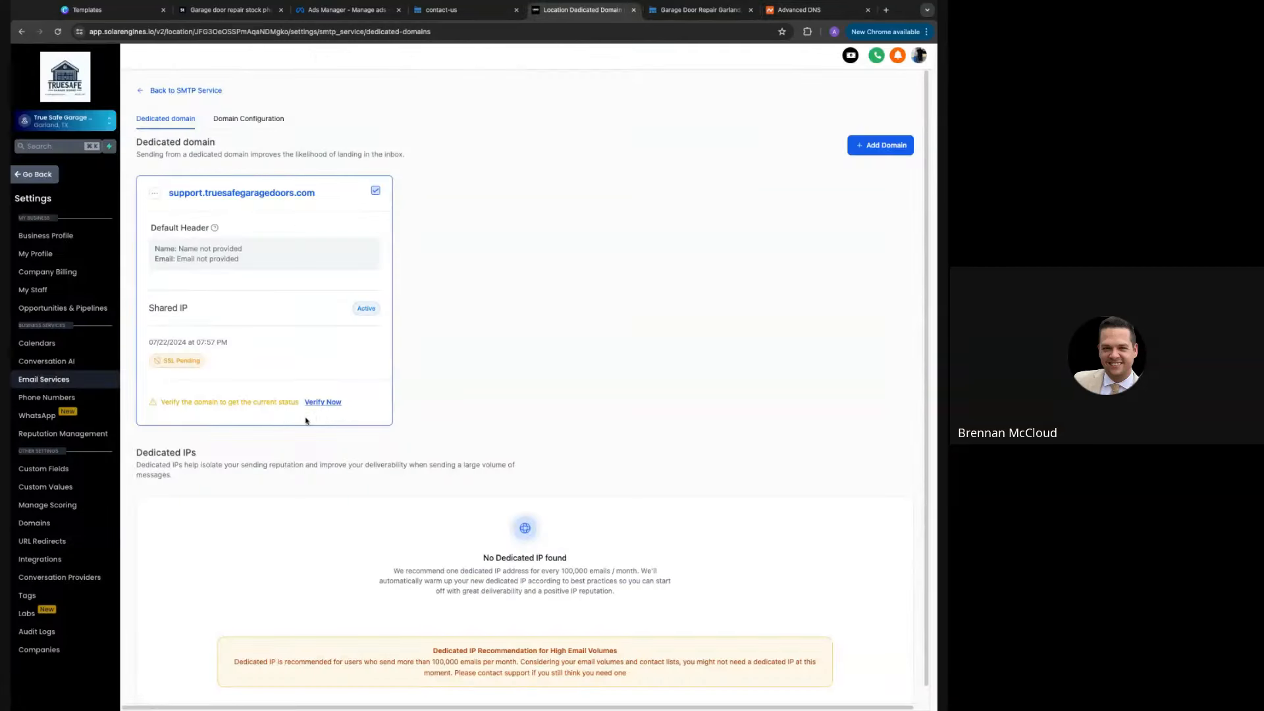
Check the DNS record verification of support.truesafegaragedoors.com and pick up the optional DMARC record's host, _dmarc.support, for Advanced DNS
left_click(325, 405)
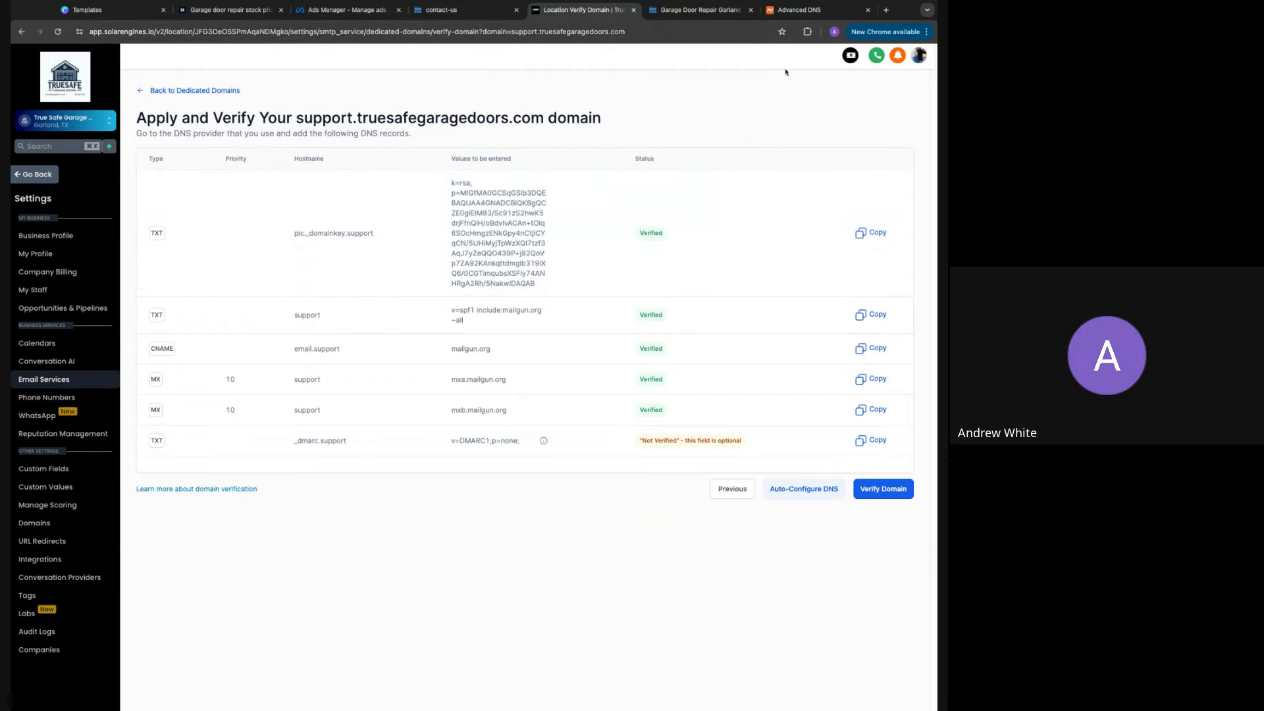
left_click(799, 10)
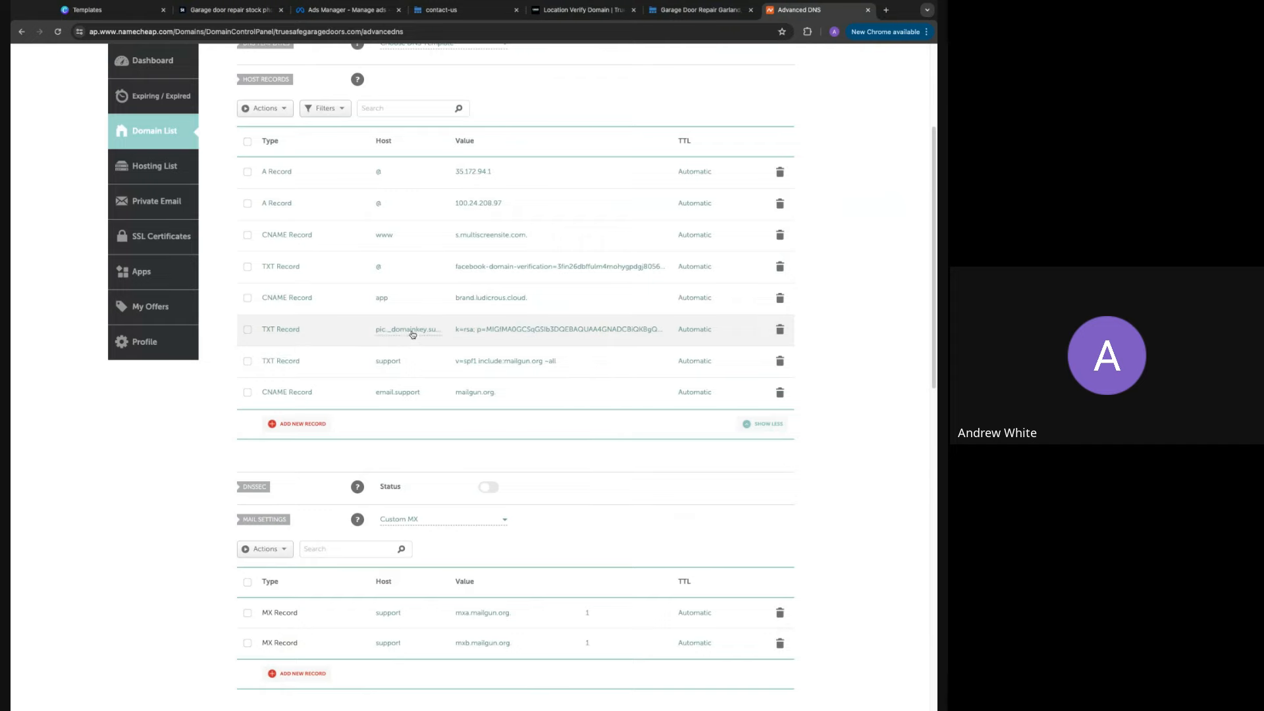
left_click(579, 10)
triple_click(352, 443)
left_click(798, 10)
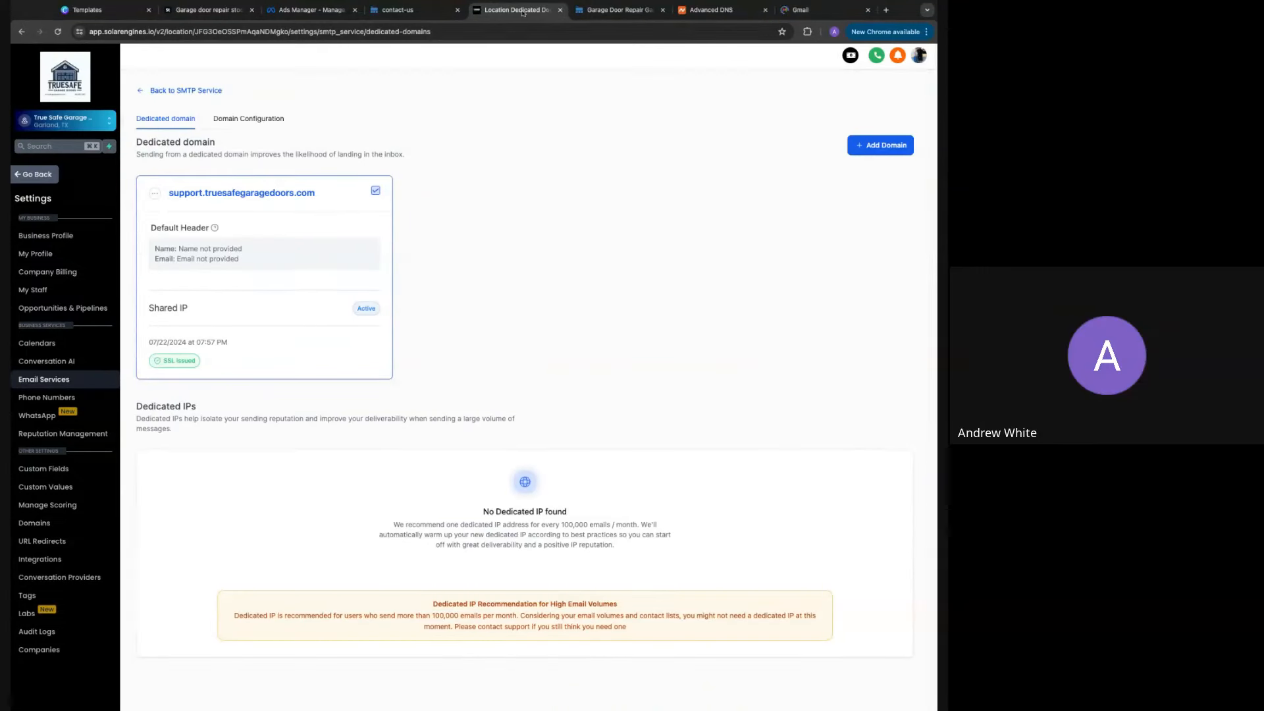
Switch to Gmail and expand the mailbox folders to look through All Mail
left_click(816, 10)
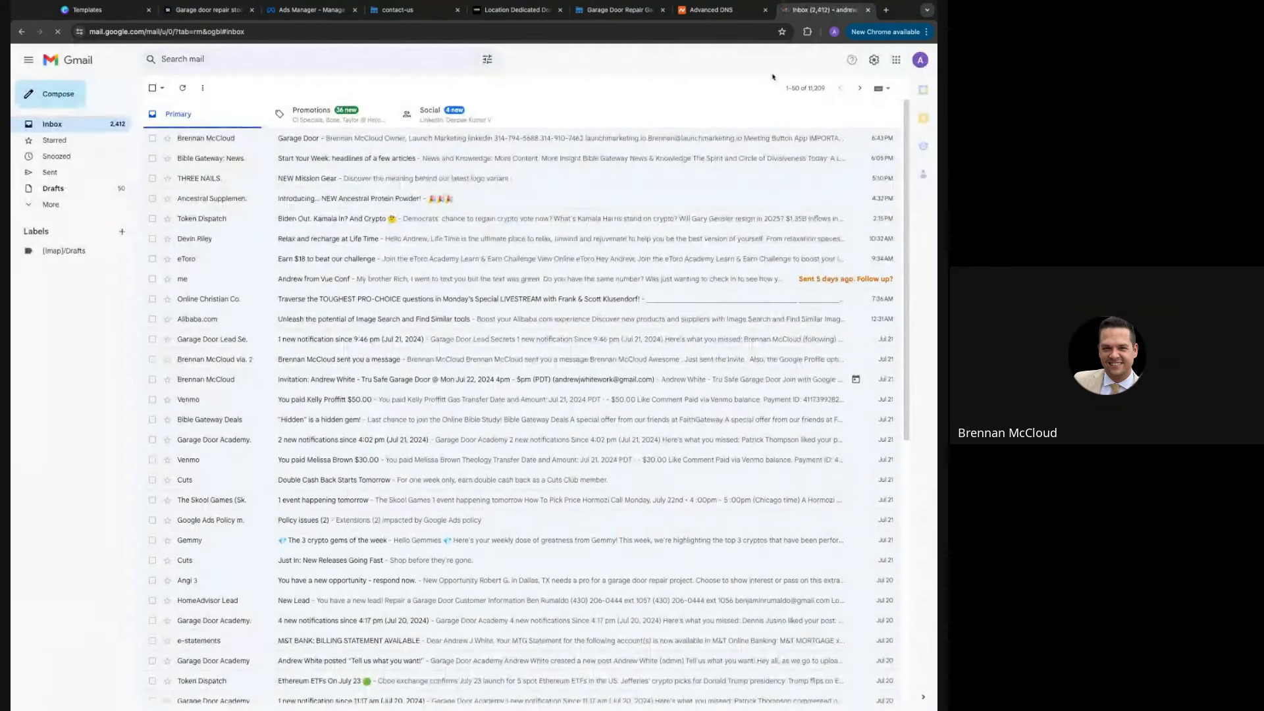
left_click(53, 204)
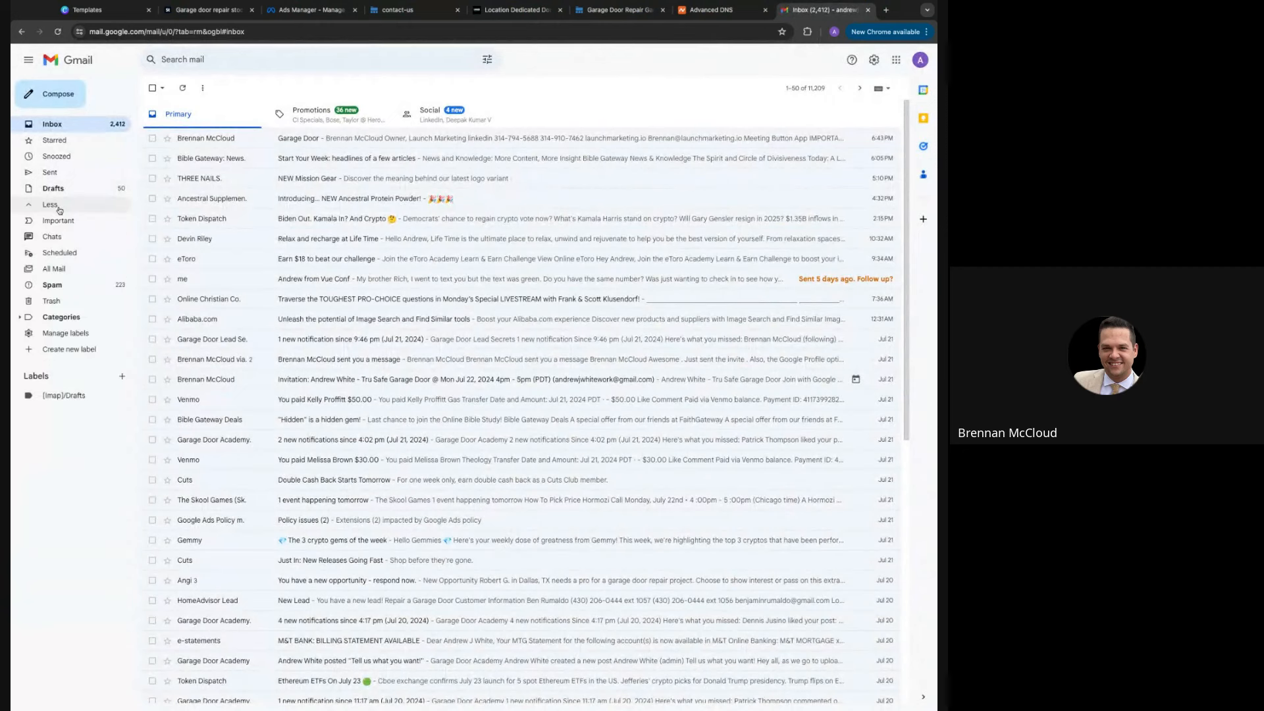
left_click(545, 17)
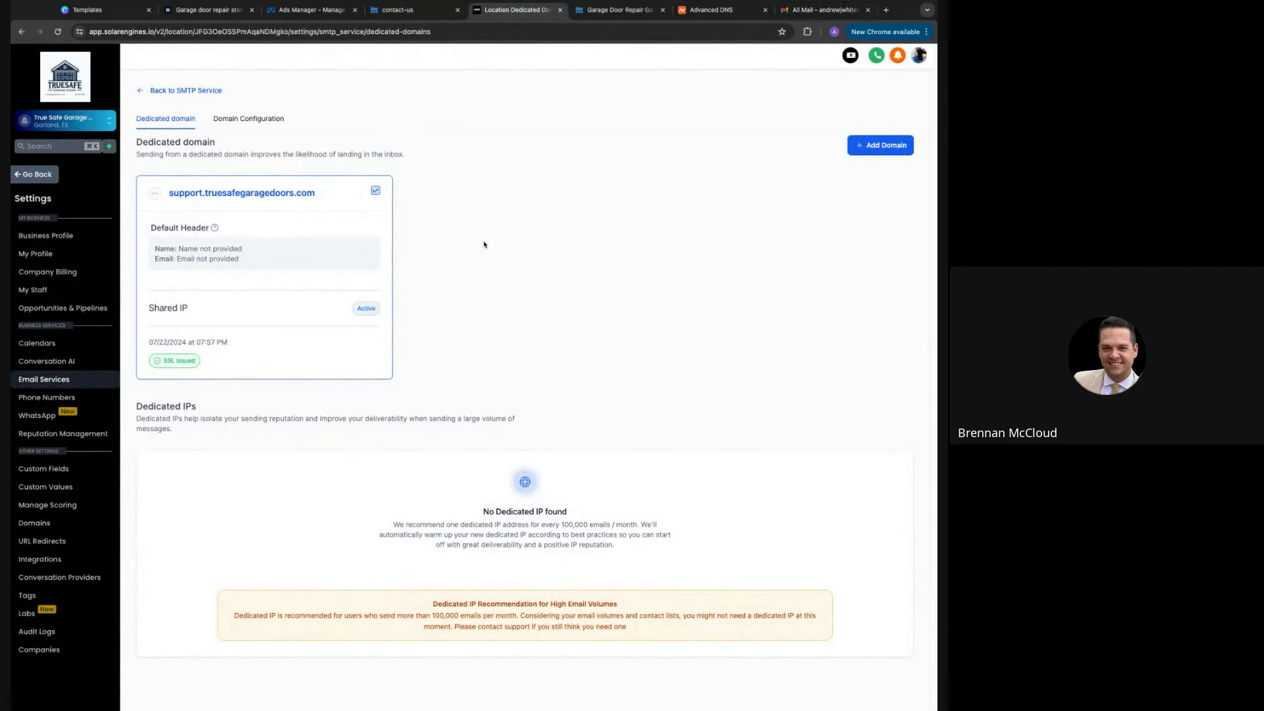
Open the account's My Profile settings and review the email sync, calendar and availability sections
left_click(40, 254)
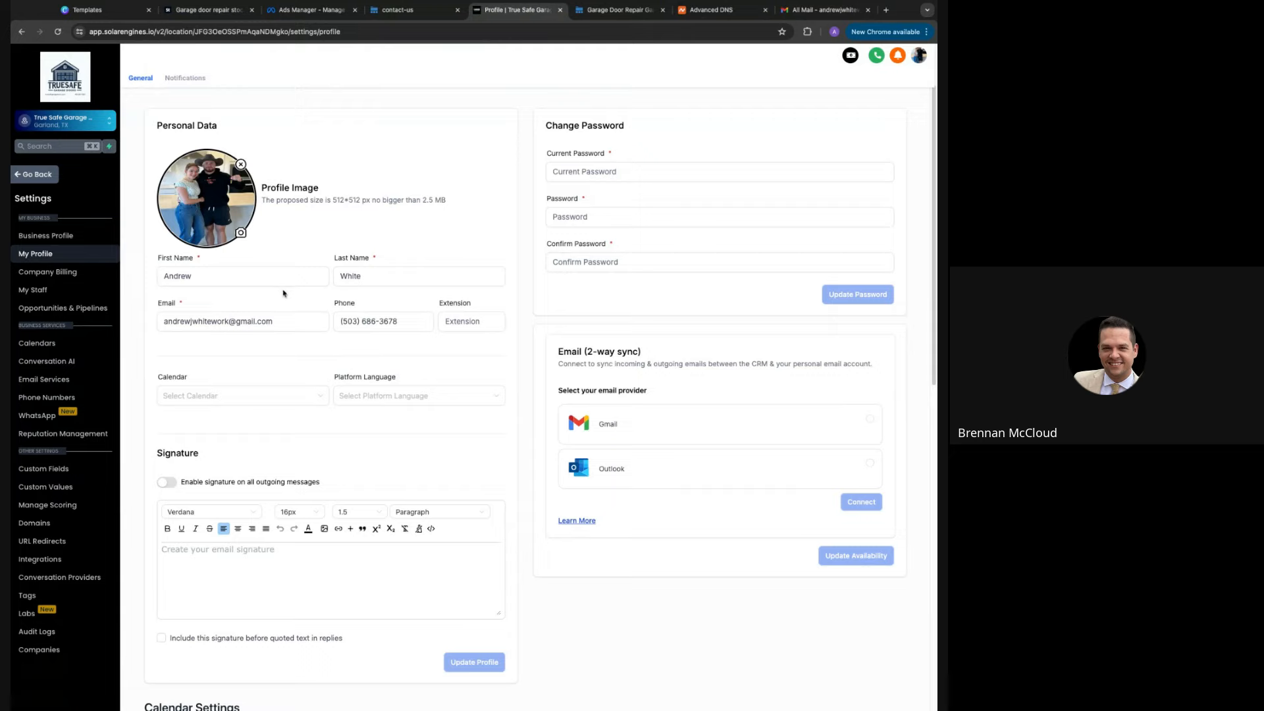
scroll(300, 408, "down", 3)
scroll(368, 567, "down", 6)
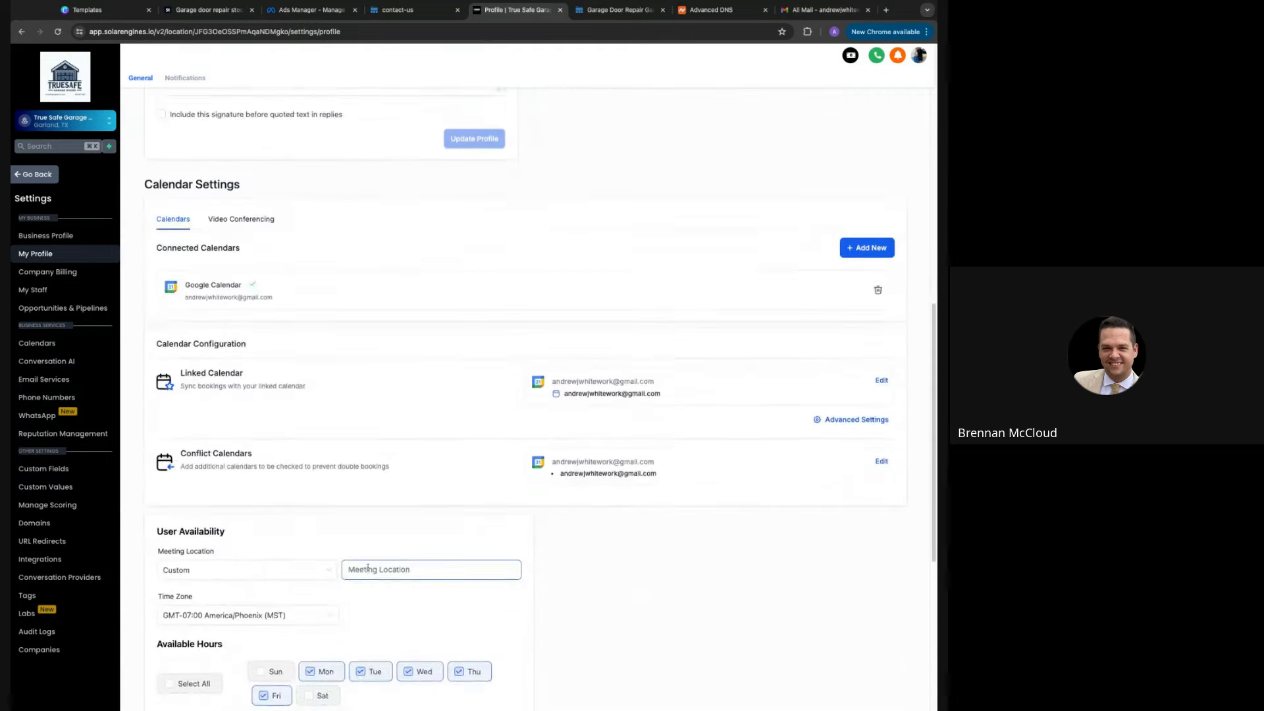
scroll(368, 567, "down", 4)
scroll(335, 489, "down", 2)
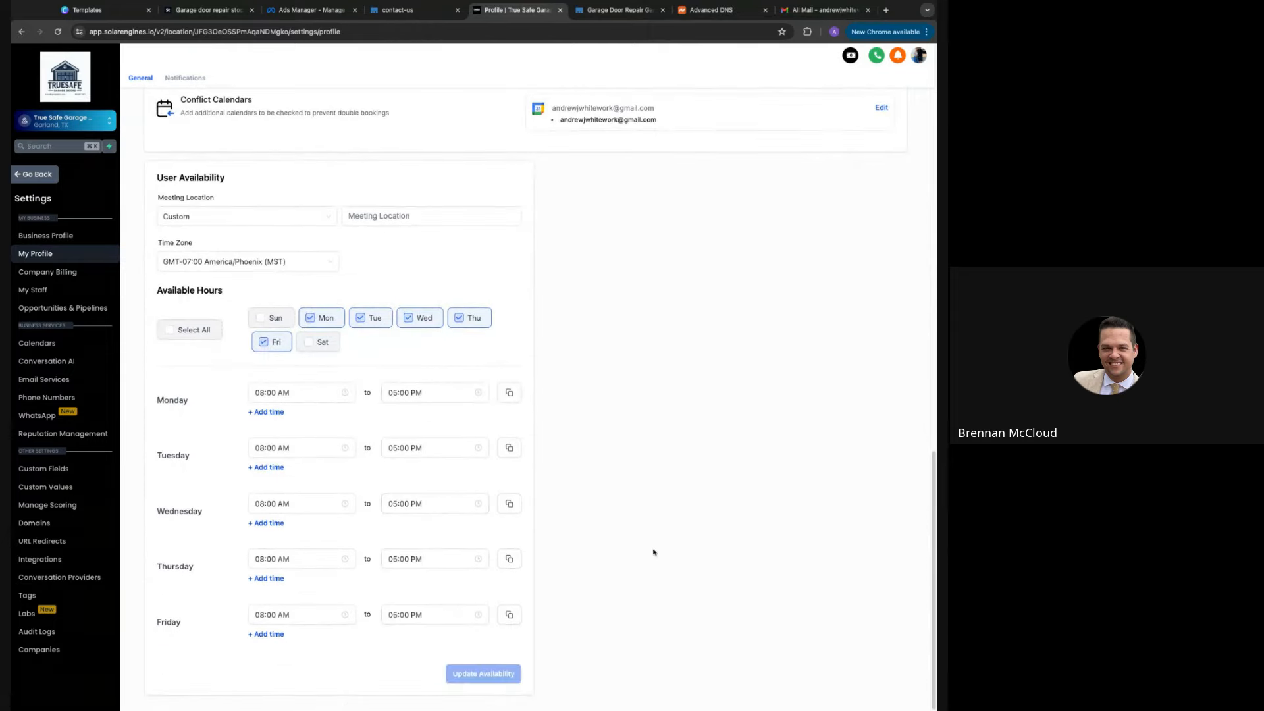
Look back through the profile's availability, calendar, signature and email sync sections up to the personal data
scroll(652, 548, "up", 2)
scroll(643, 542, "down", 2)
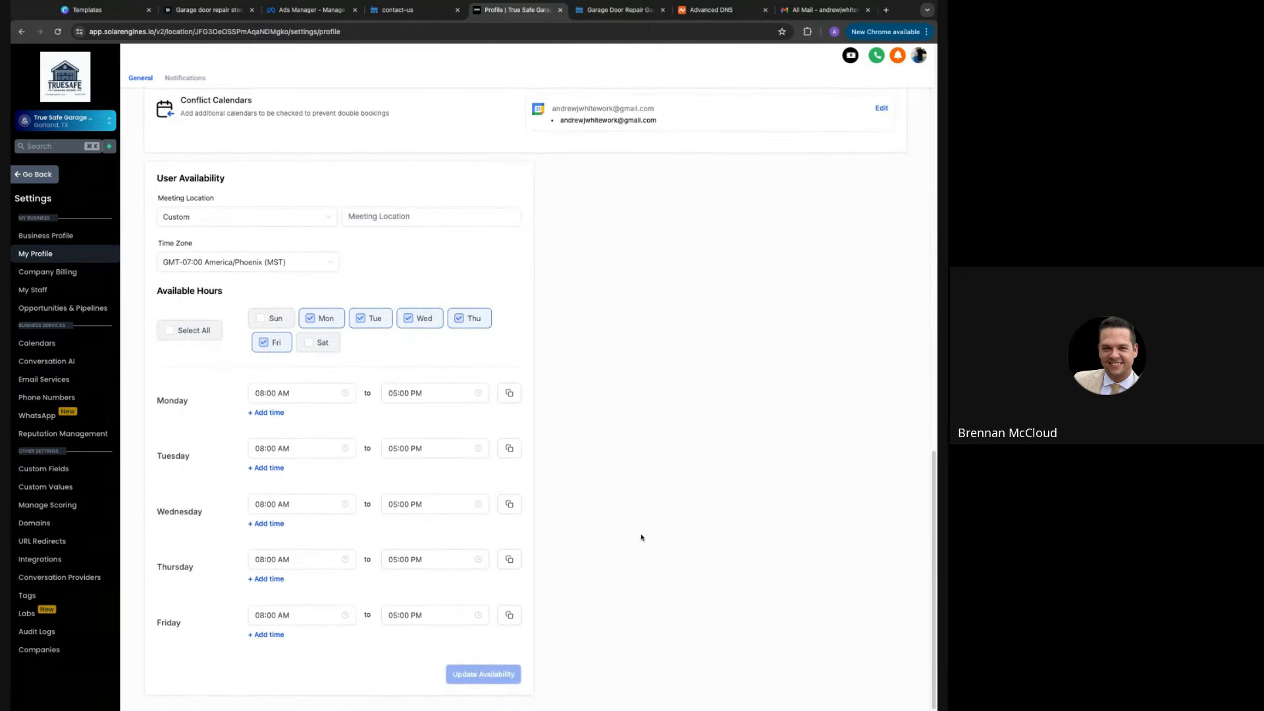
scroll(641, 538, "up", 4)
scroll(641, 538, "up", 2)
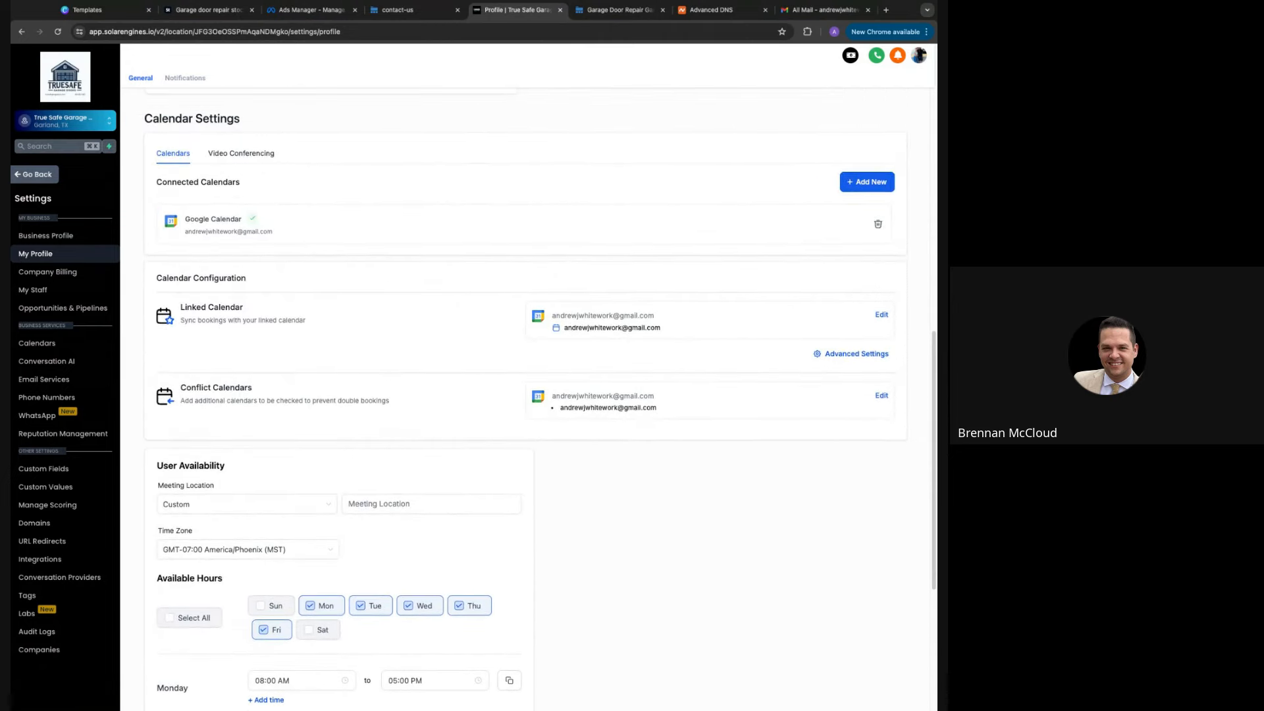
scroll(540, 398, "up", 2)
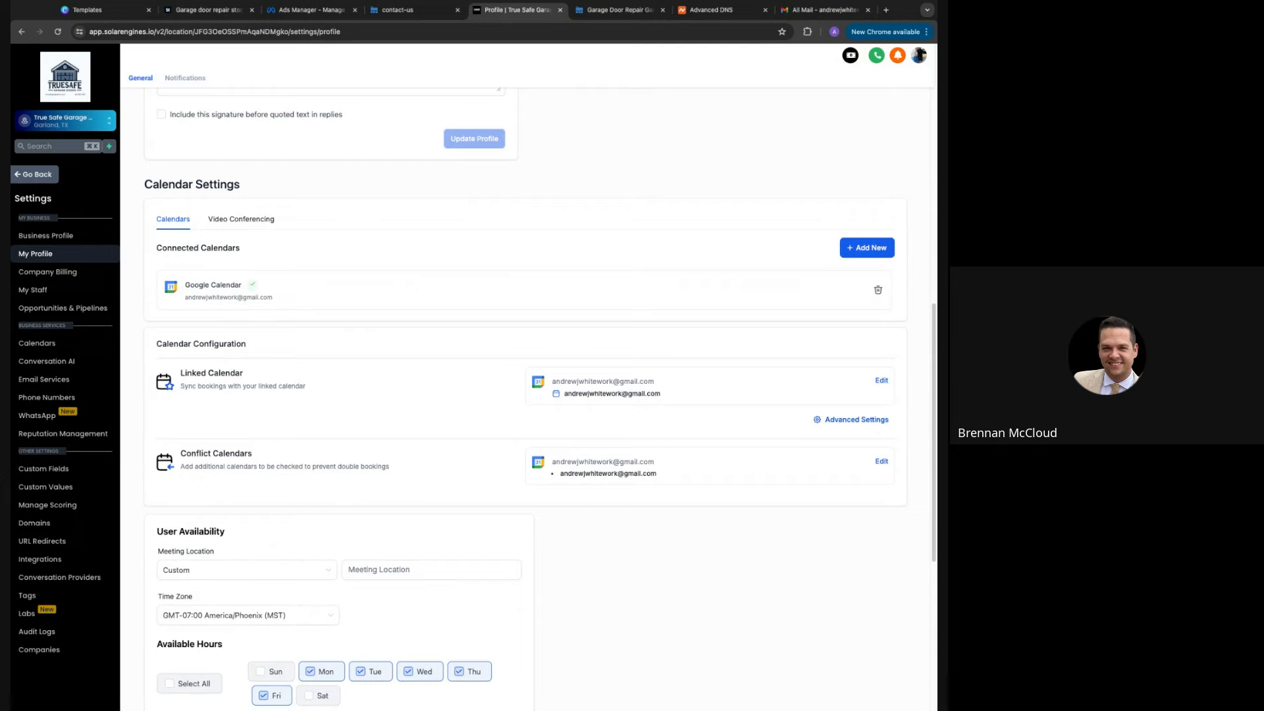
scroll(604, 511, "up", 10)
scroll(604, 511, "up", 4)
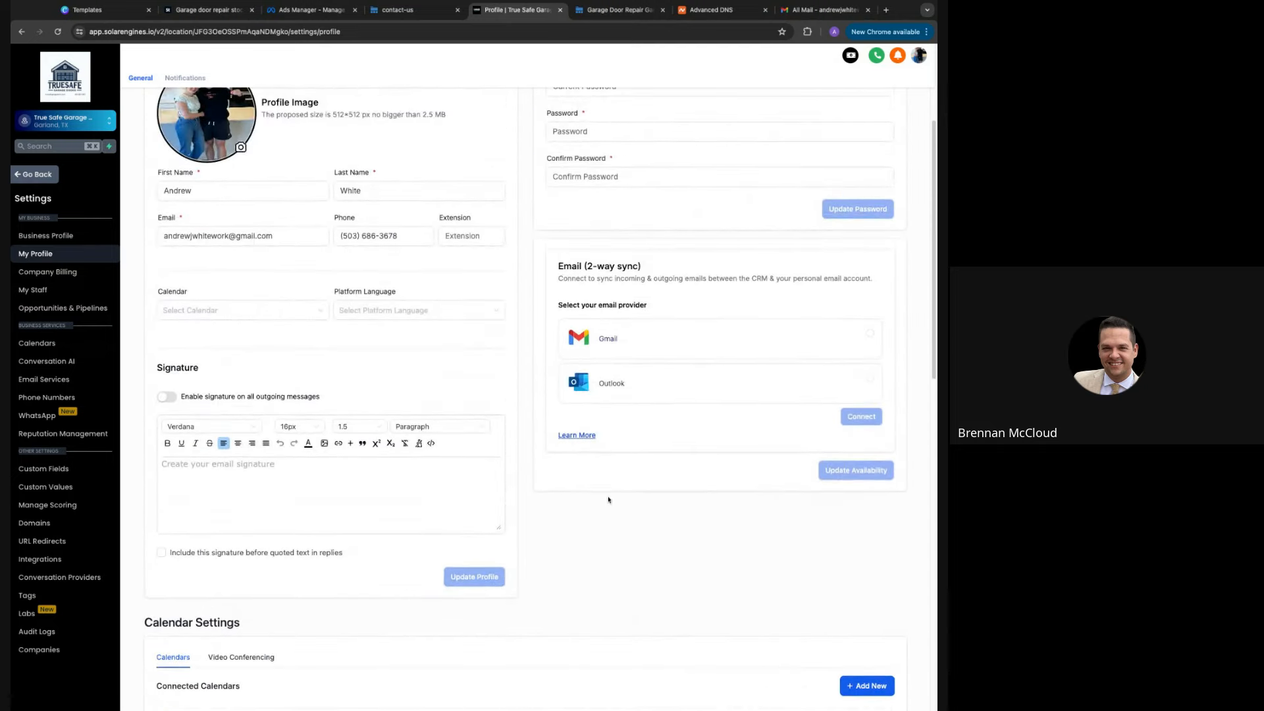
scroll(572, 354, "up", 3)
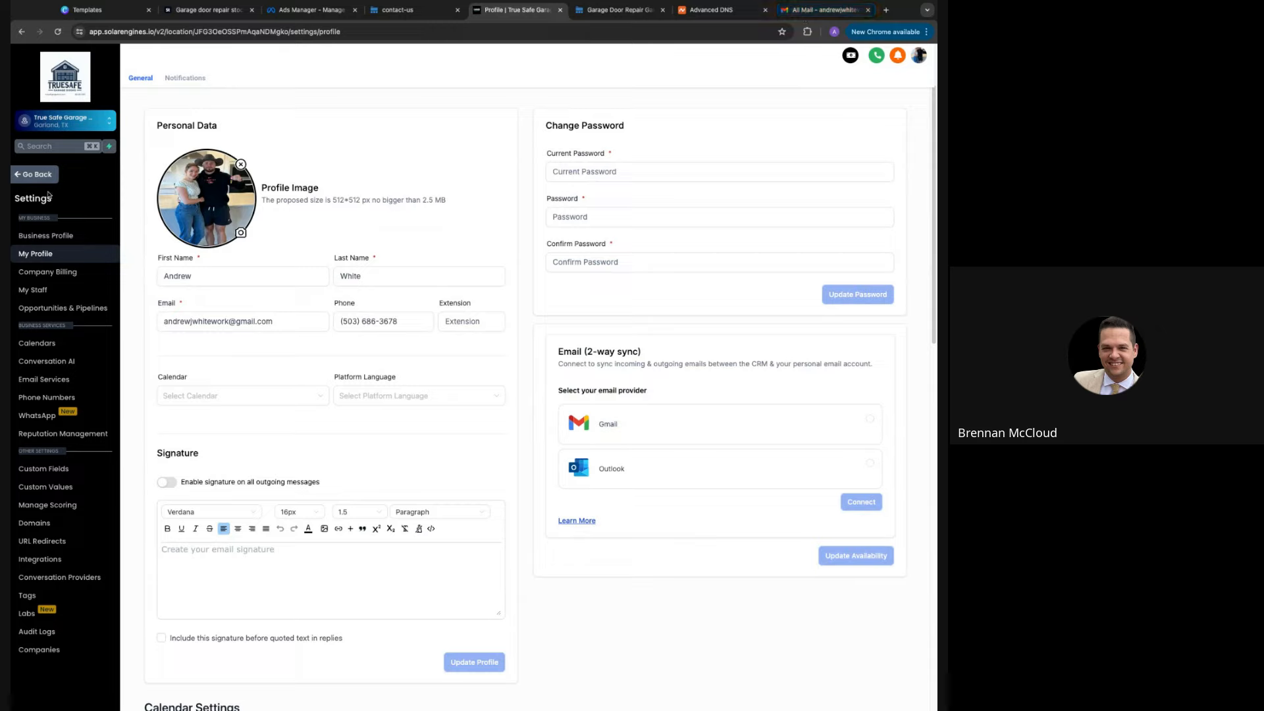
Enable the Labs beta features, including Granular Permissions Structure, Timezone Update for Calendar Appointments, Private Integrations and Bulk Delete New Architecture
left_click(117, 614)
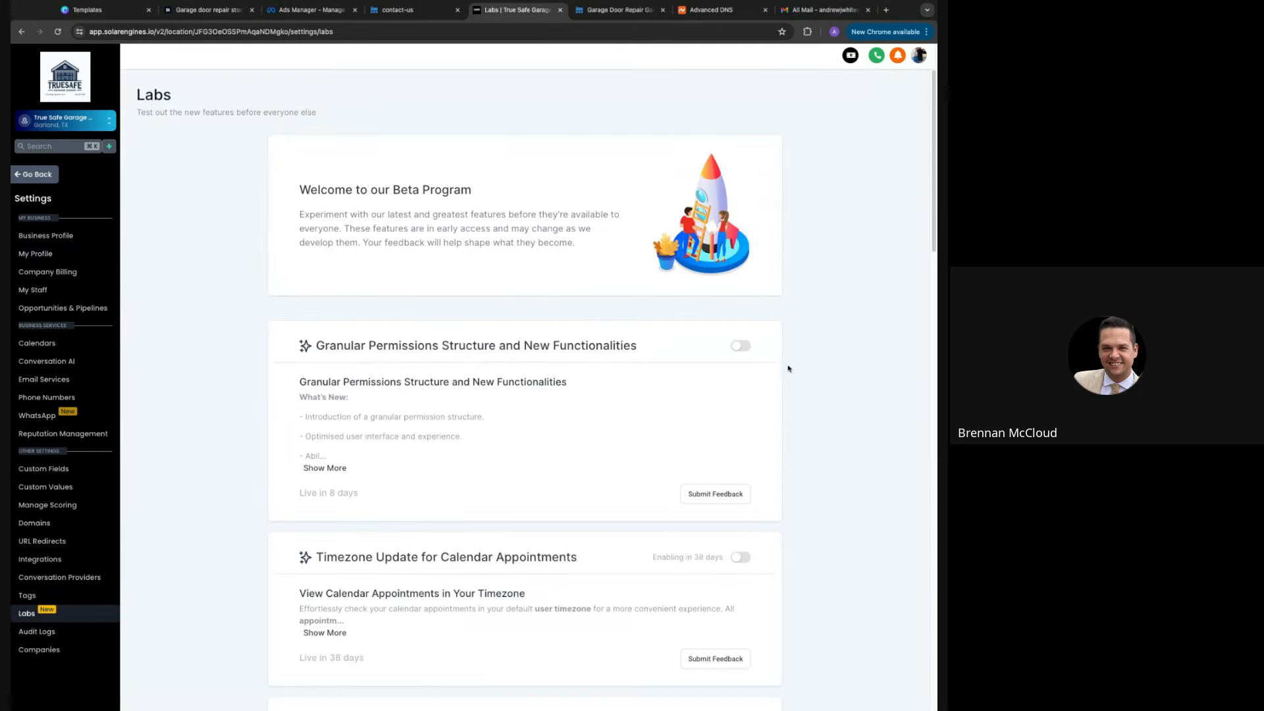
left_click(741, 346)
scroll(739, 435, "down", 2)
left_click(738, 499)
scroll(741, 503, "down", 2)
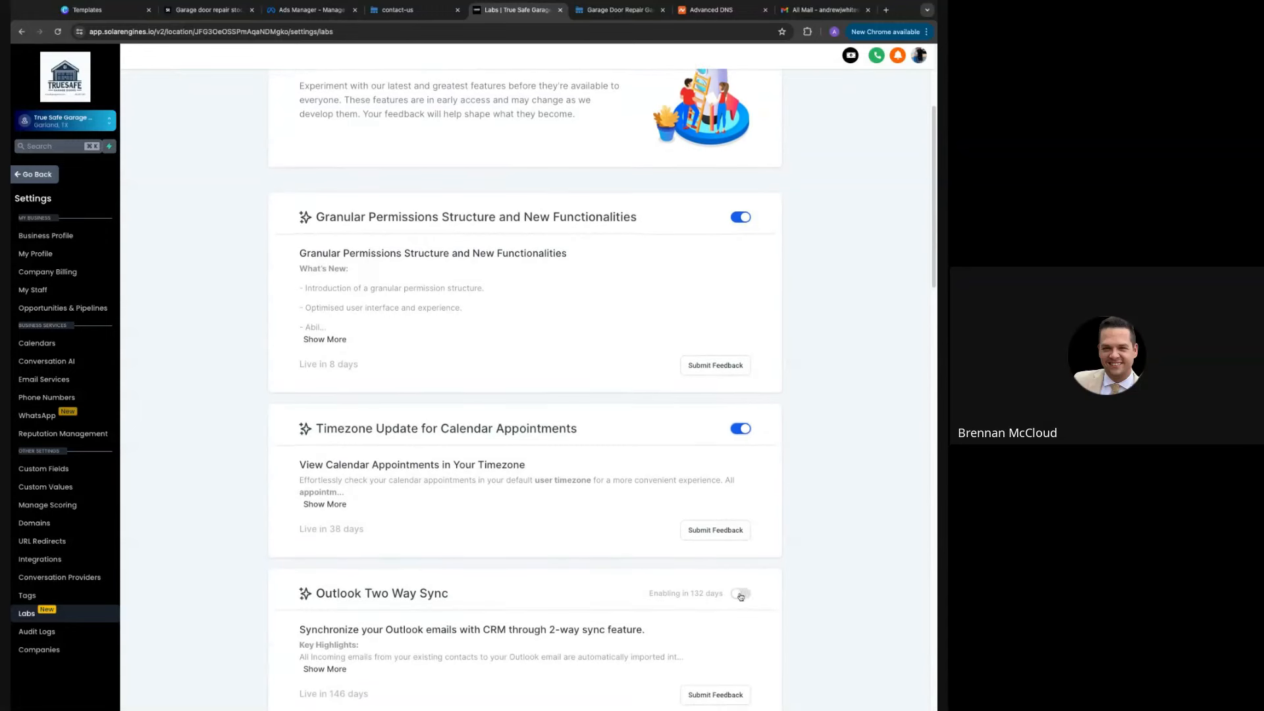
scroll(740, 596, "down", 10)
left_click(740, 398)
left_click(741, 565)
scroll(770, 564, "down", 5)
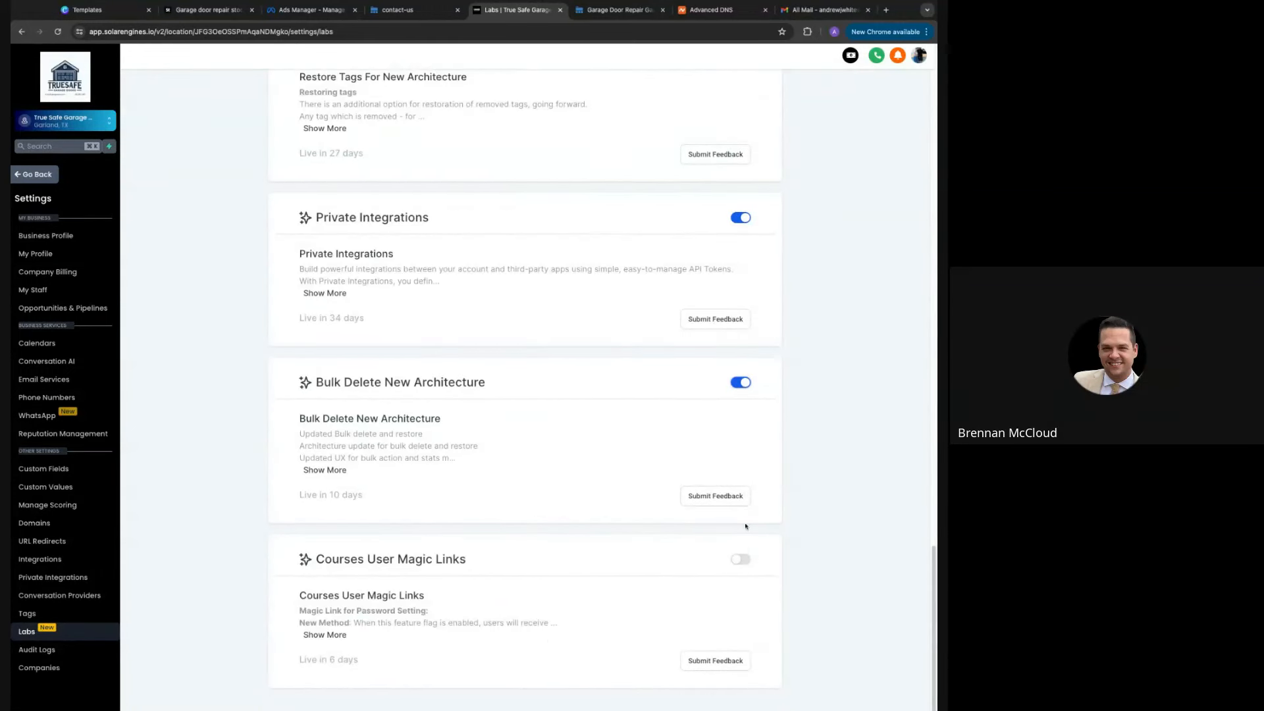
left_click(823, 10)
left_click(214, 60)
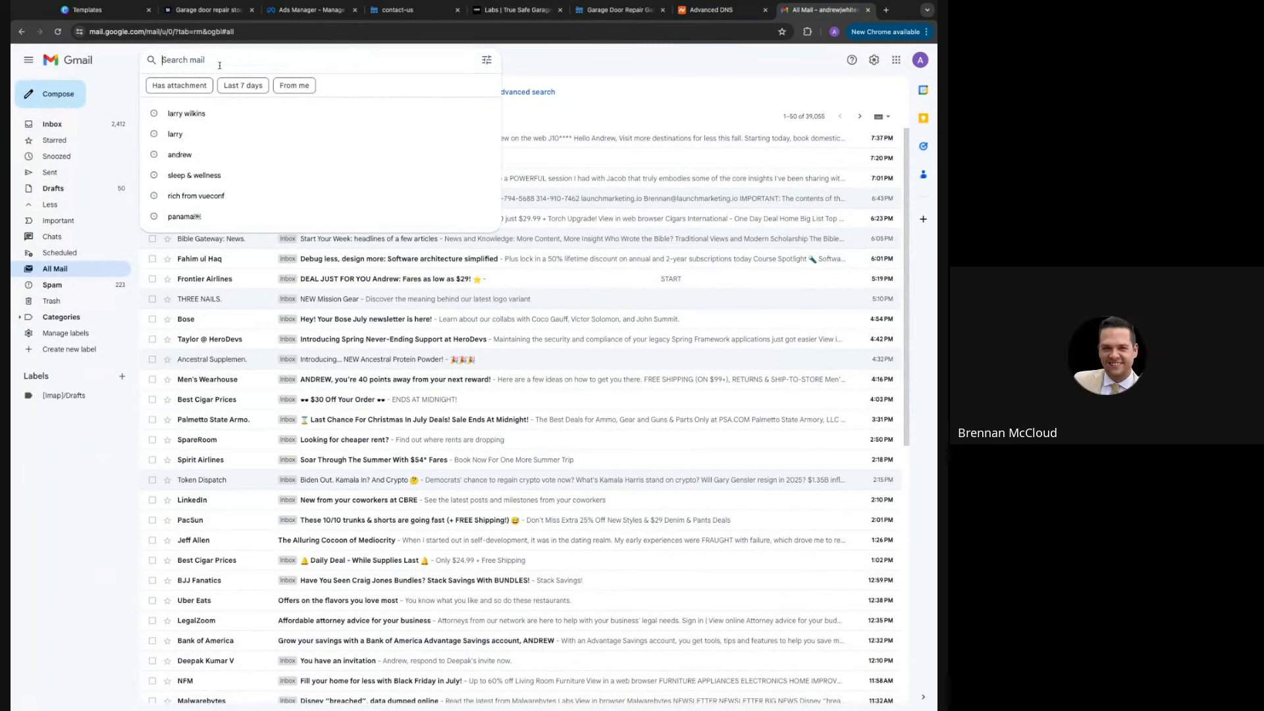
left_click(501, 11)
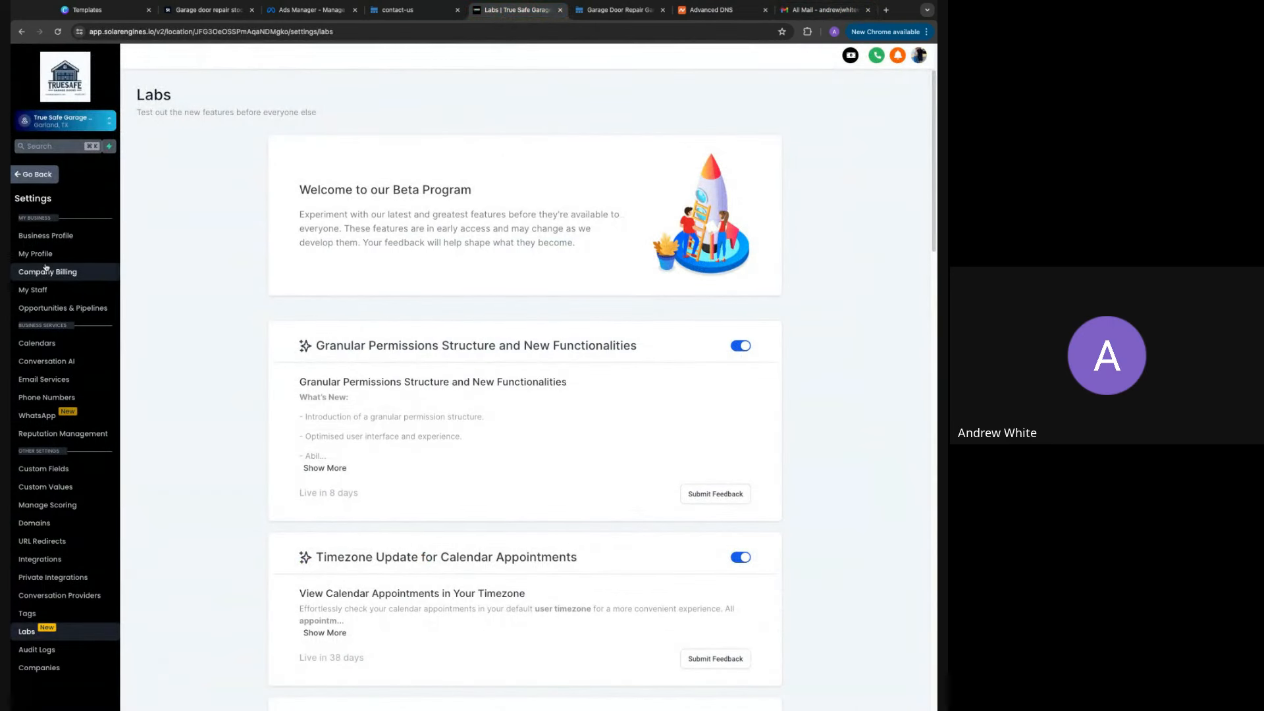
In Conversations, open the latest lead notification email sent to the account owner and copy the sender address from its message details
left_click(33, 174)
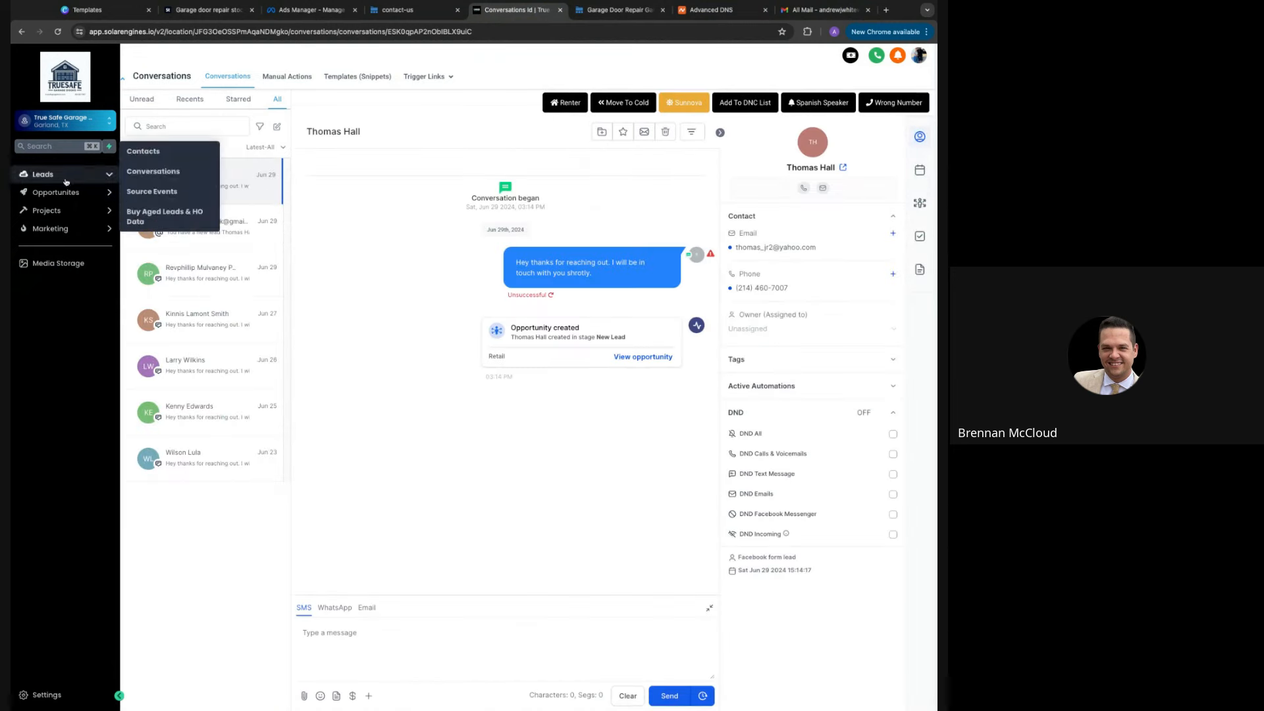
mouse_move(68, 218)
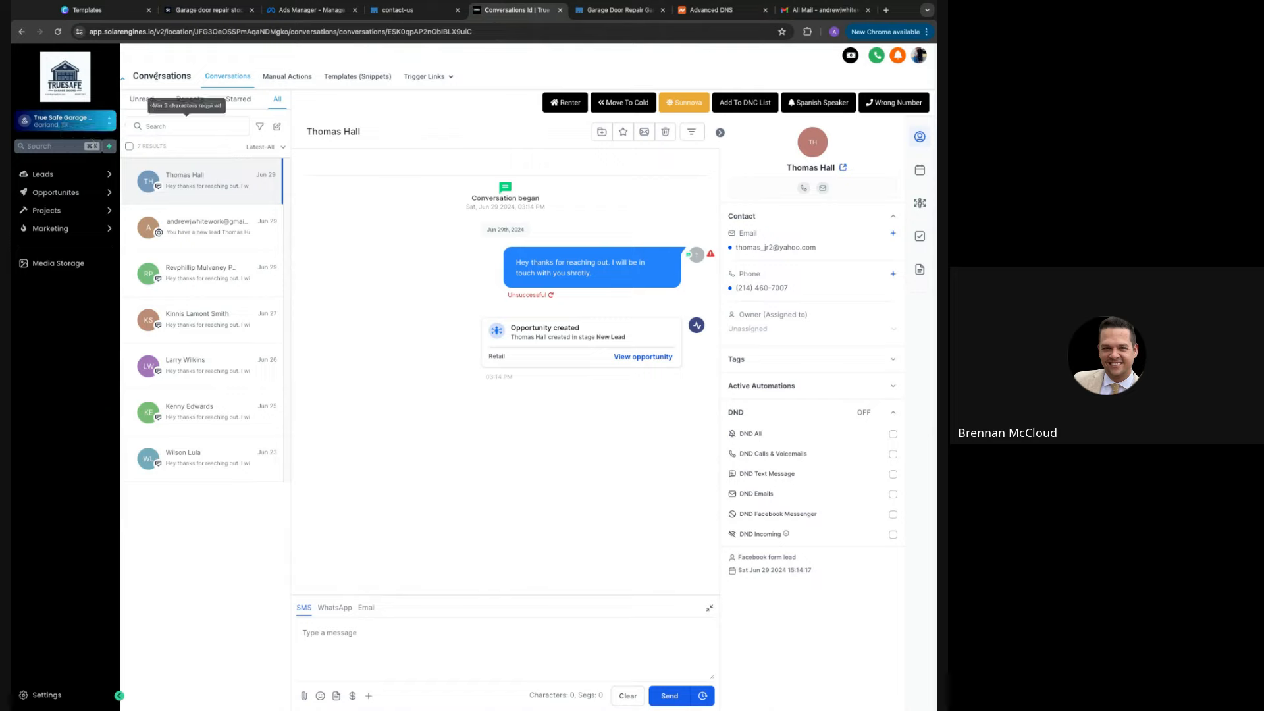
left_click(243, 235)
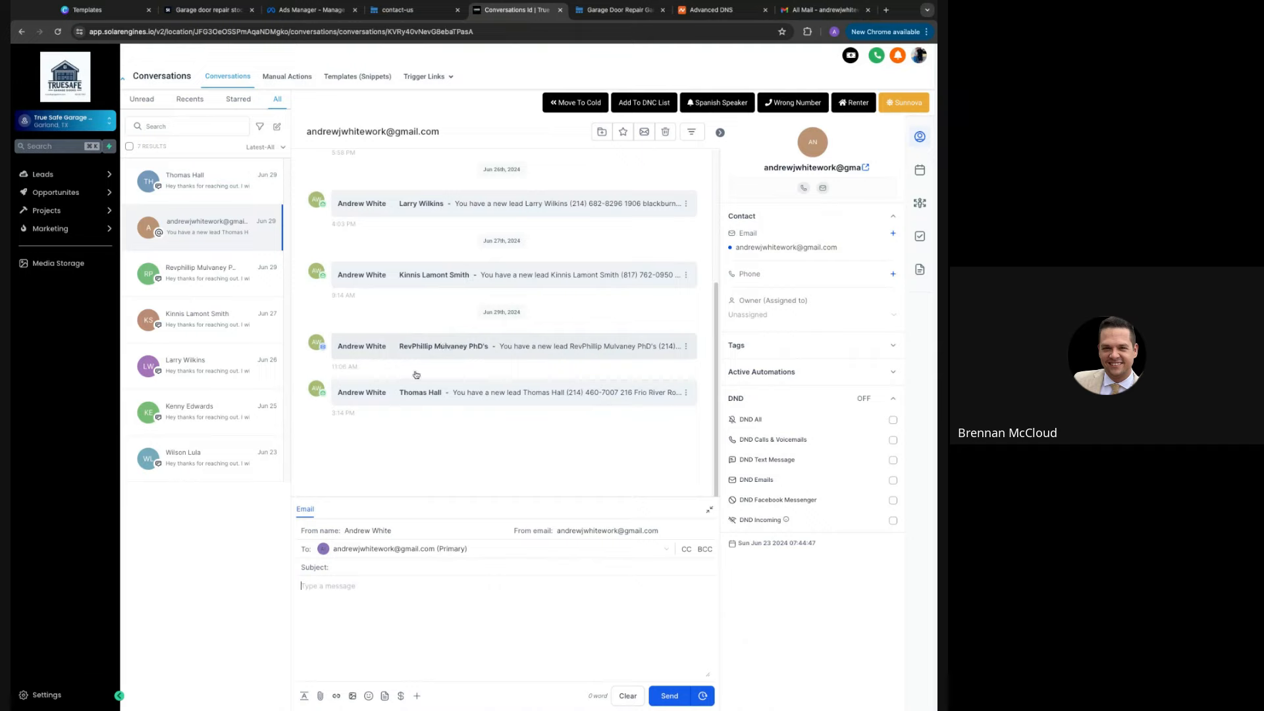
left_click(415, 392)
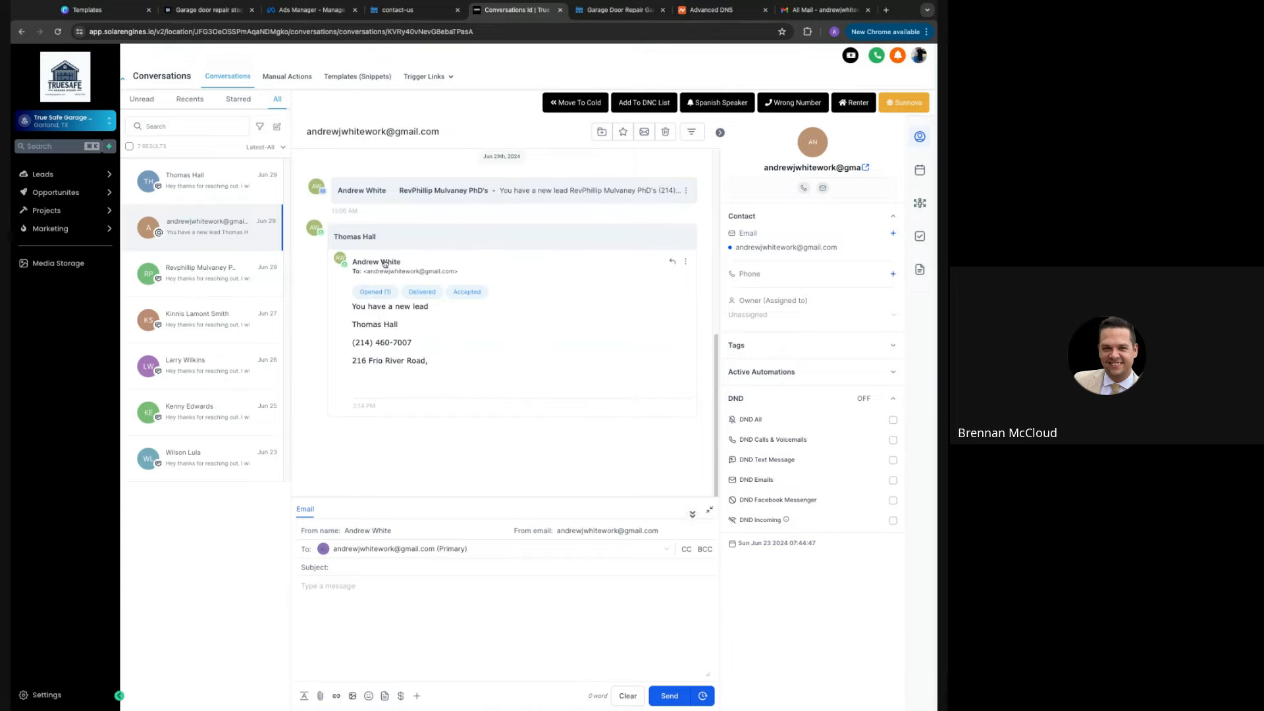
left_click(686, 263)
left_click(668, 243)
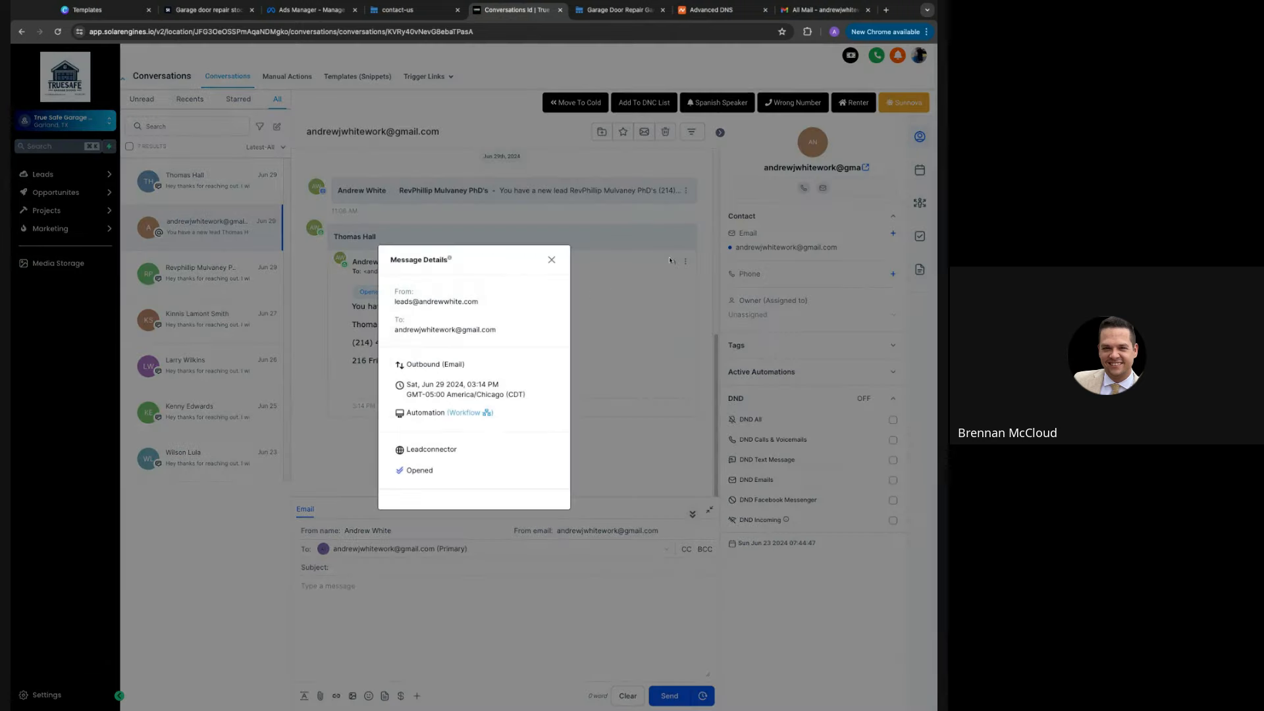
triple_click(389, 303)
key("ctrl+c")
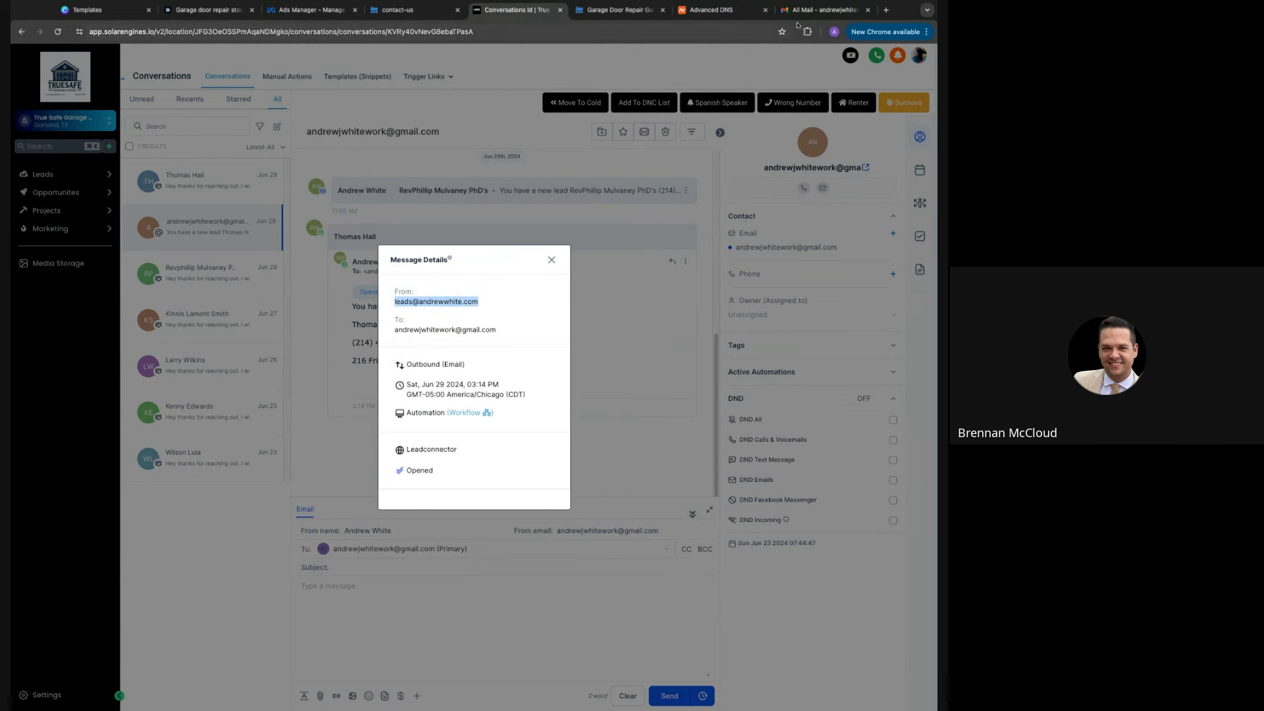
Switch to Gmail and search for the copied sender address, including matching messages in Trash or Spam
left_click(823, 10)
left_click(211, 60)
key("ctrl+v")
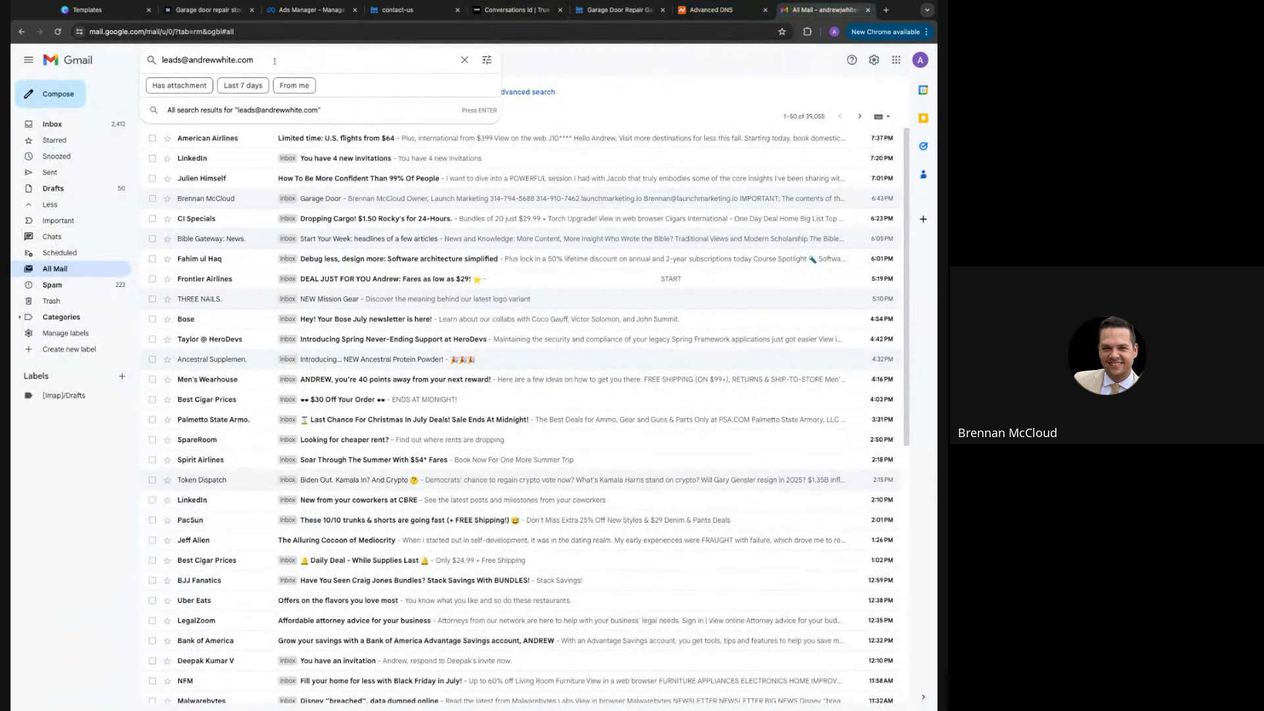
key("Return")
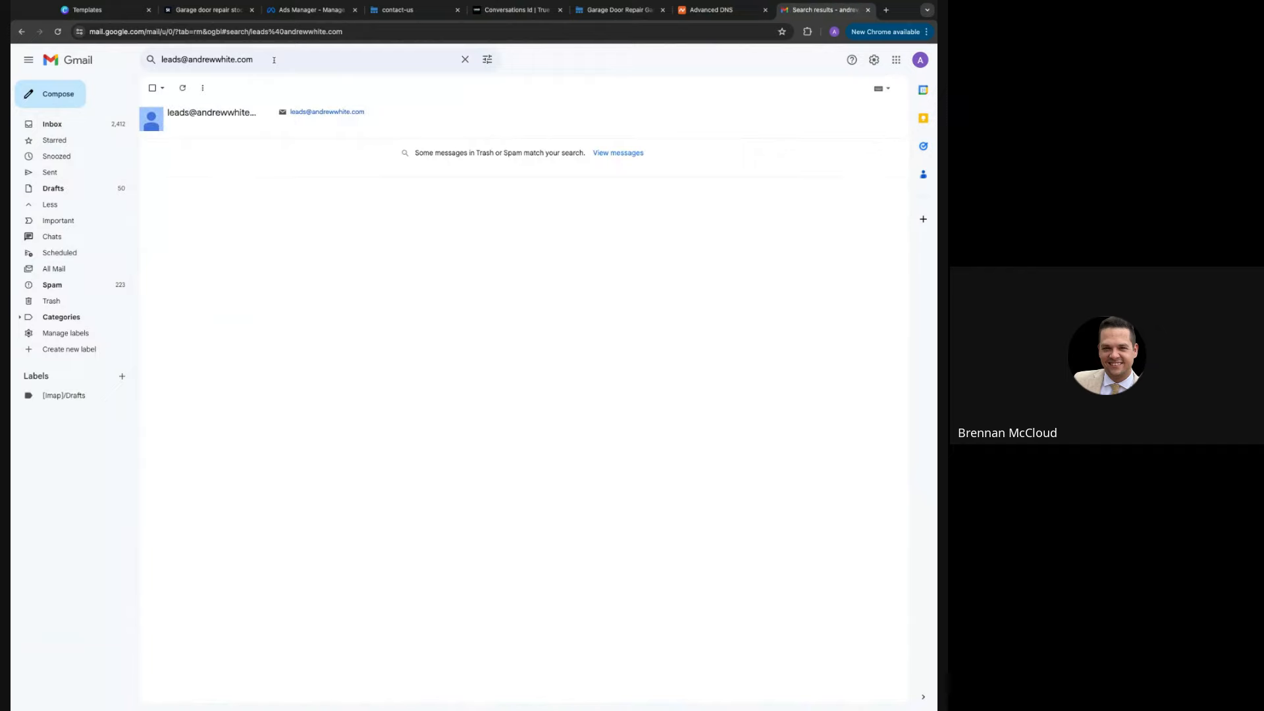
left_click(618, 153)
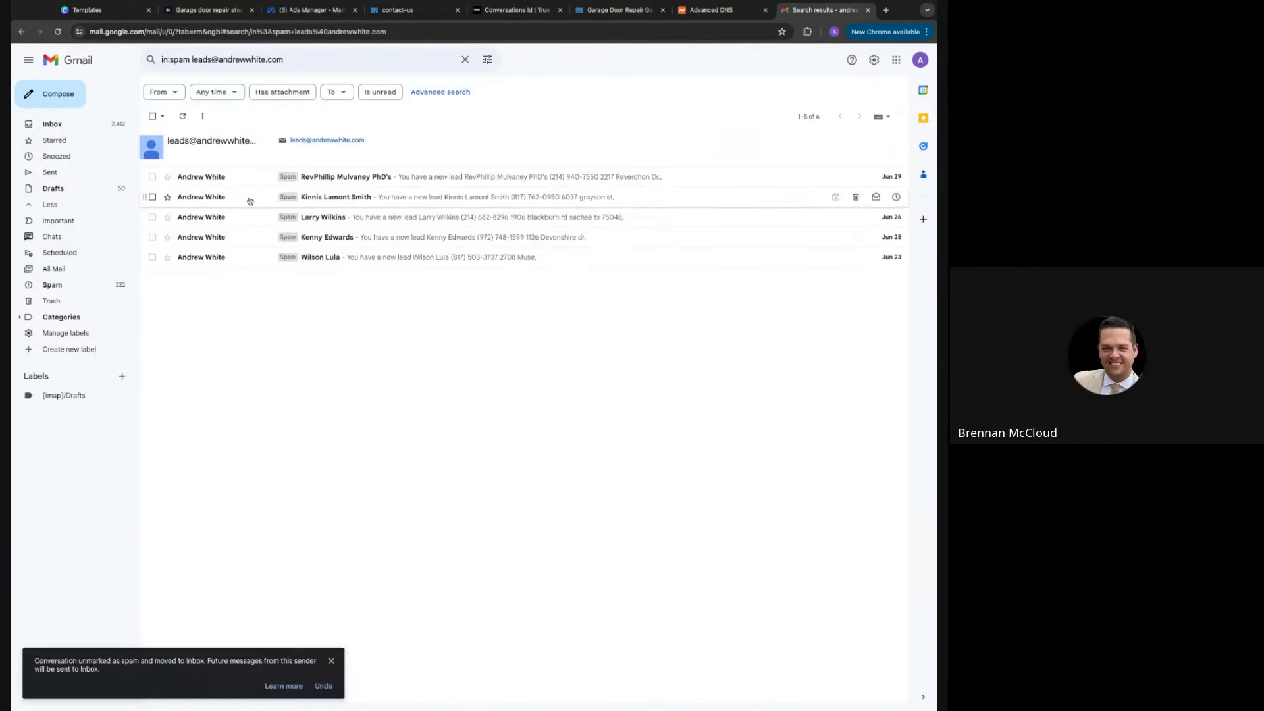
Report each lead notification email from that sender as not spam and return to the inbox
left_click(355, 178)
left_click(199, 198)
left_click(355, 176)
left_click(198, 198)
left_click(350, 197)
left_click(198, 198)
left_click(362, 177)
left_click(227, 199)
left_click(353, 176)
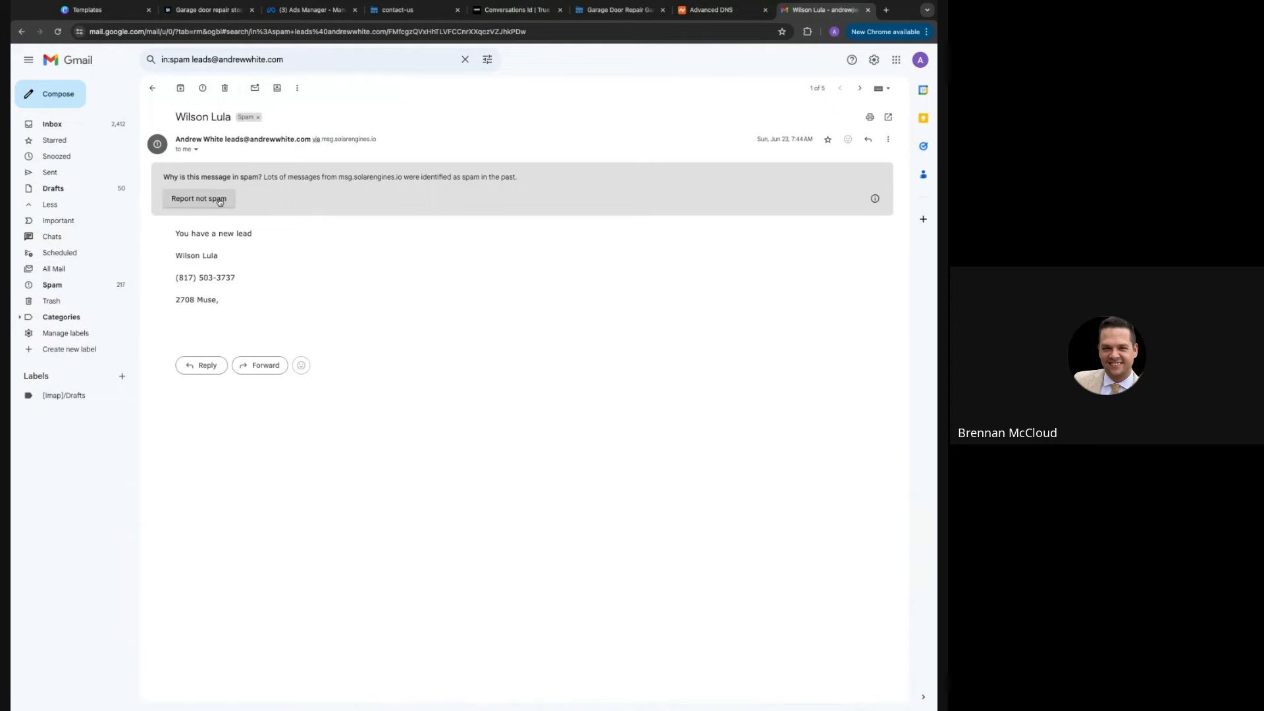
left_click(198, 199)
left_click(99, 125)
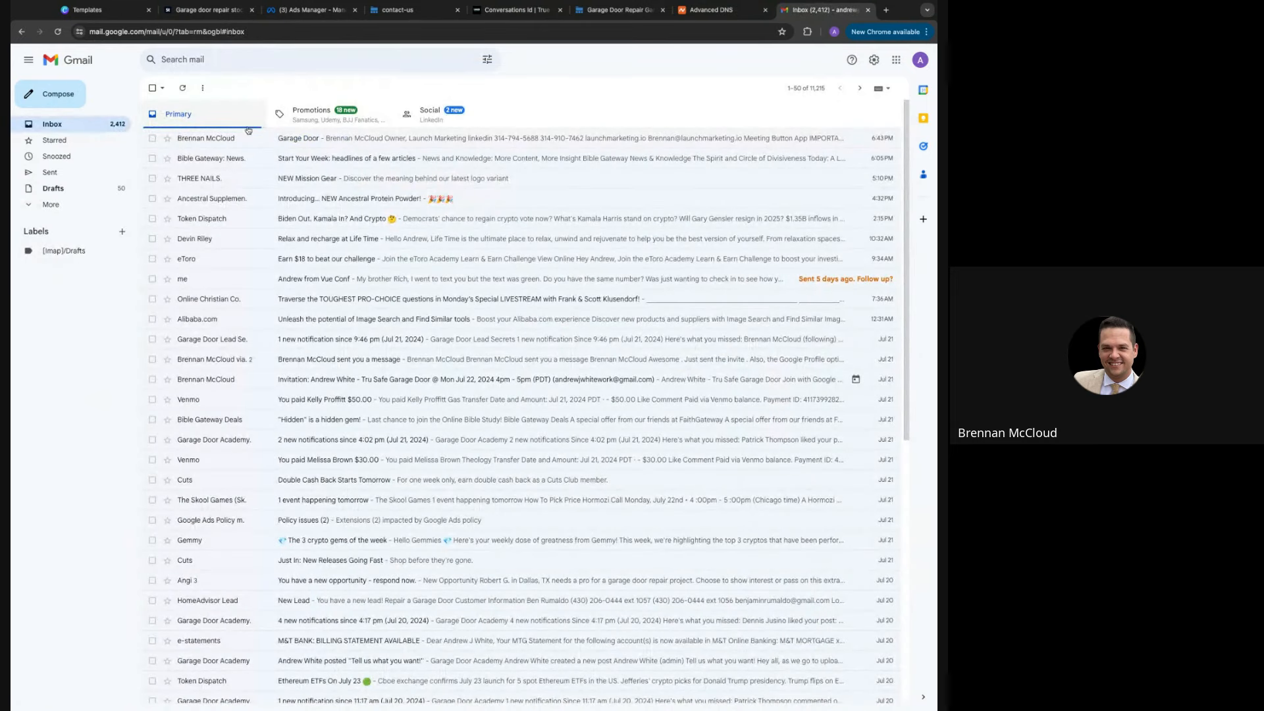
Switch back to the CRM conversation, close the message details and bring up the Leads navigation options
left_click(517, 9)
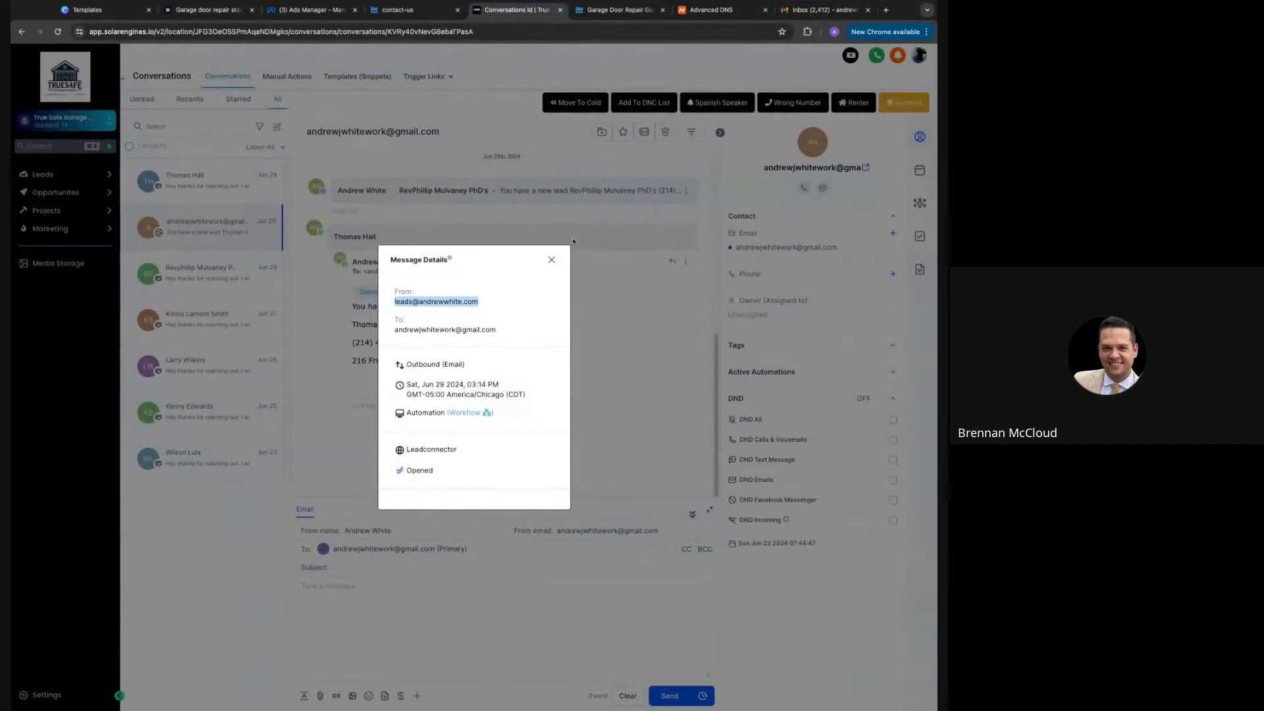
left_click(551, 266)
left_click(66, 174)
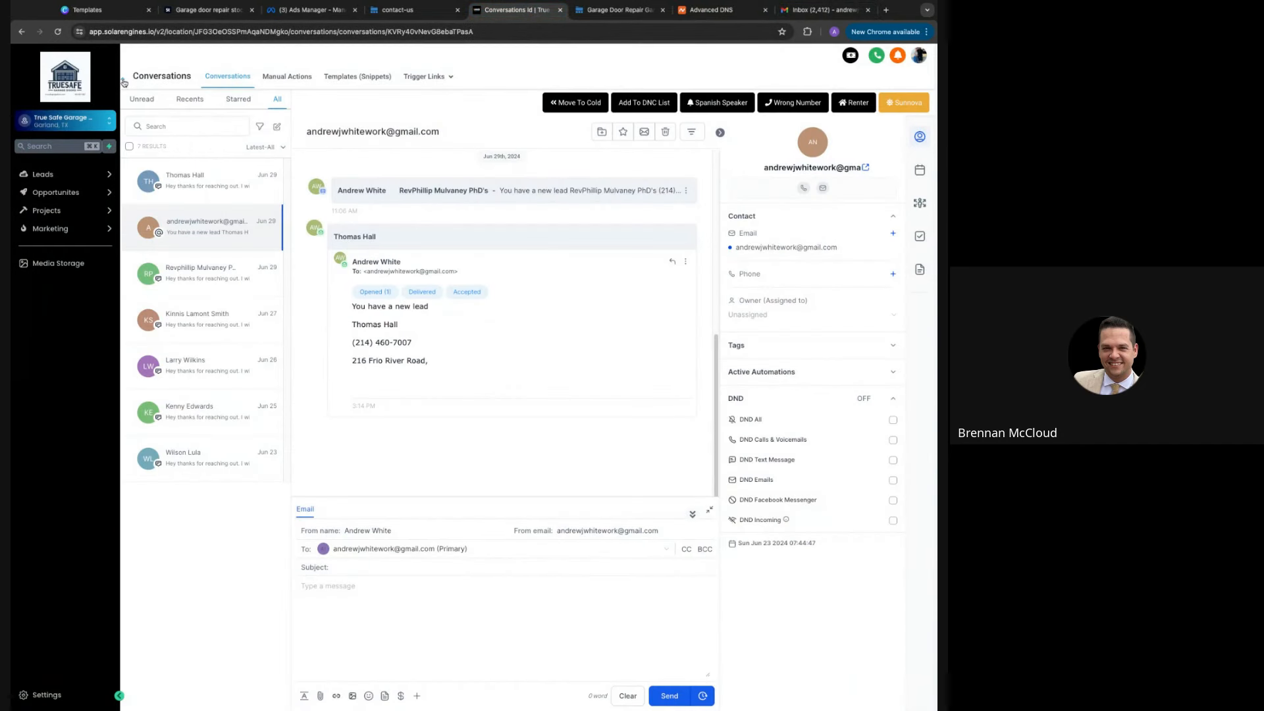
left_click(69, 175)
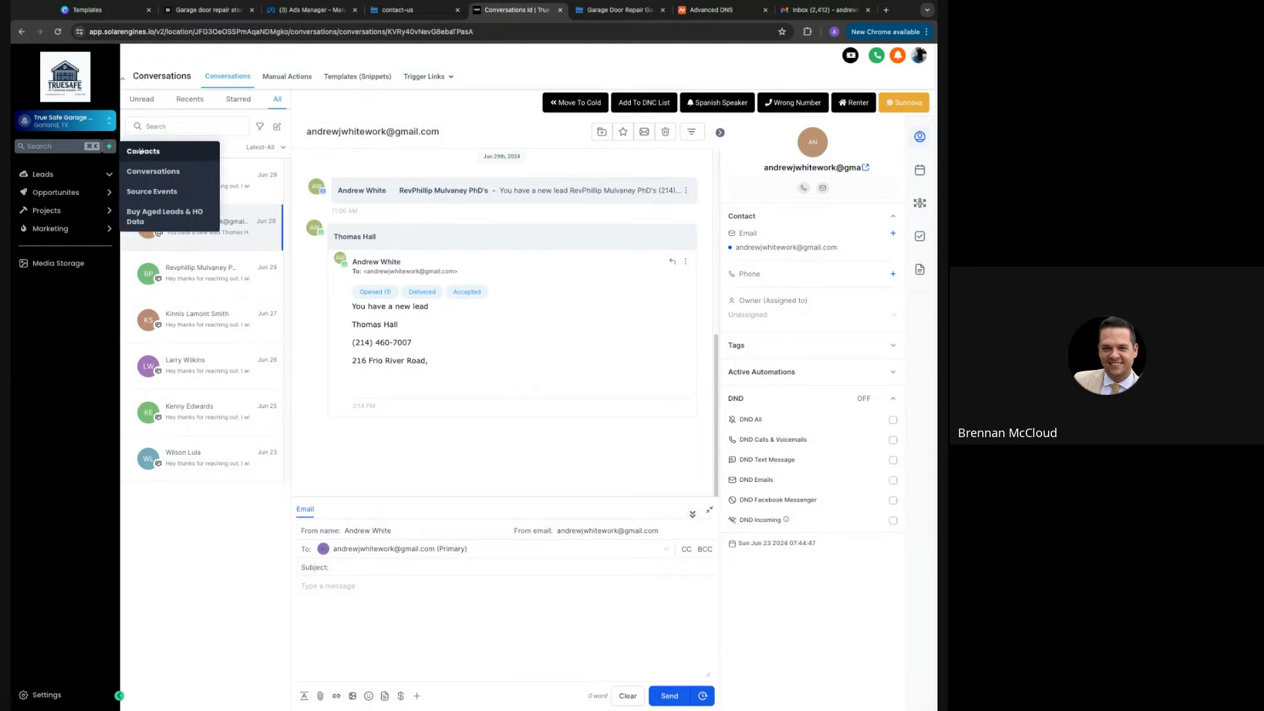